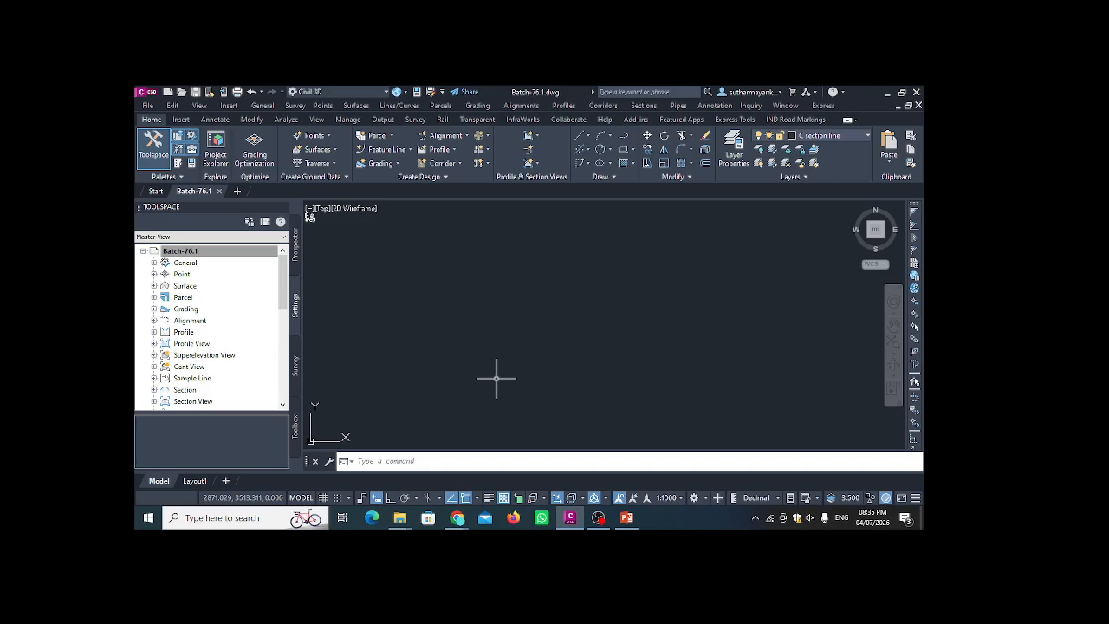
# - Examine the units and coordinate zone in the Batch-76.1 drawing settings, leaving them as they are
pyautogui.click(206, 269)
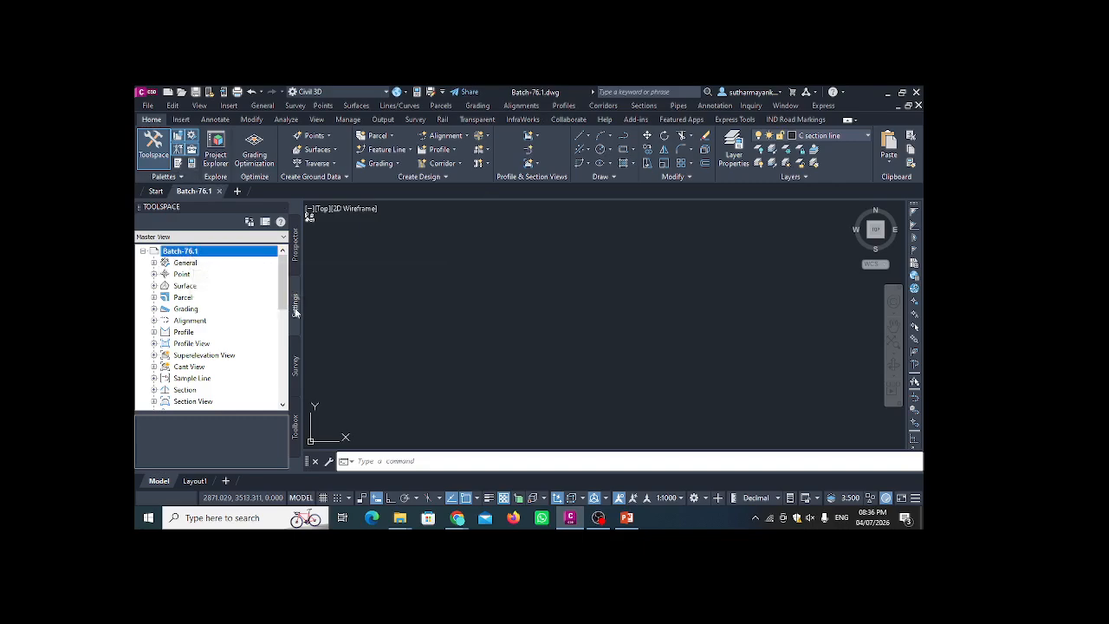
pyautogui.click(294, 263)
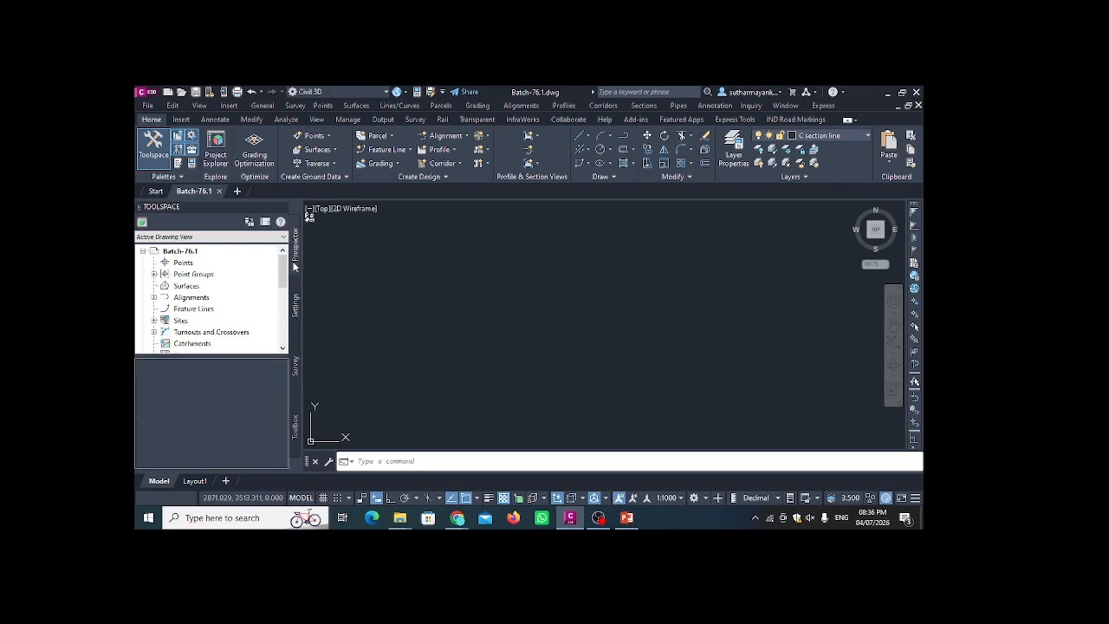
pyautogui.click(295, 296)
pyautogui.rightClick(219, 253)
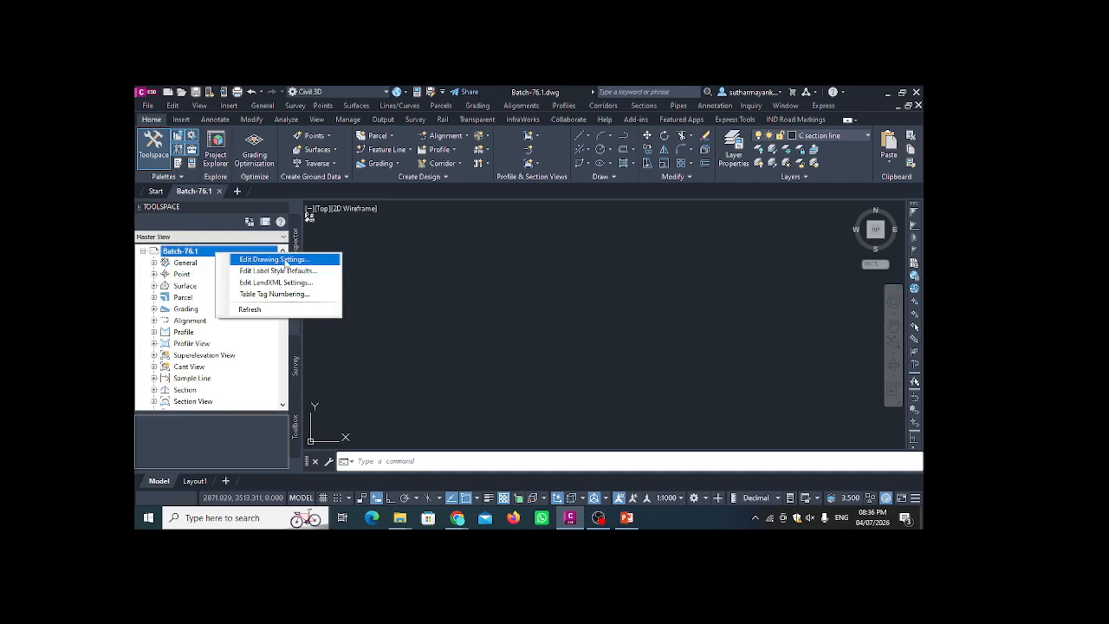
pyautogui.click(373, 258)
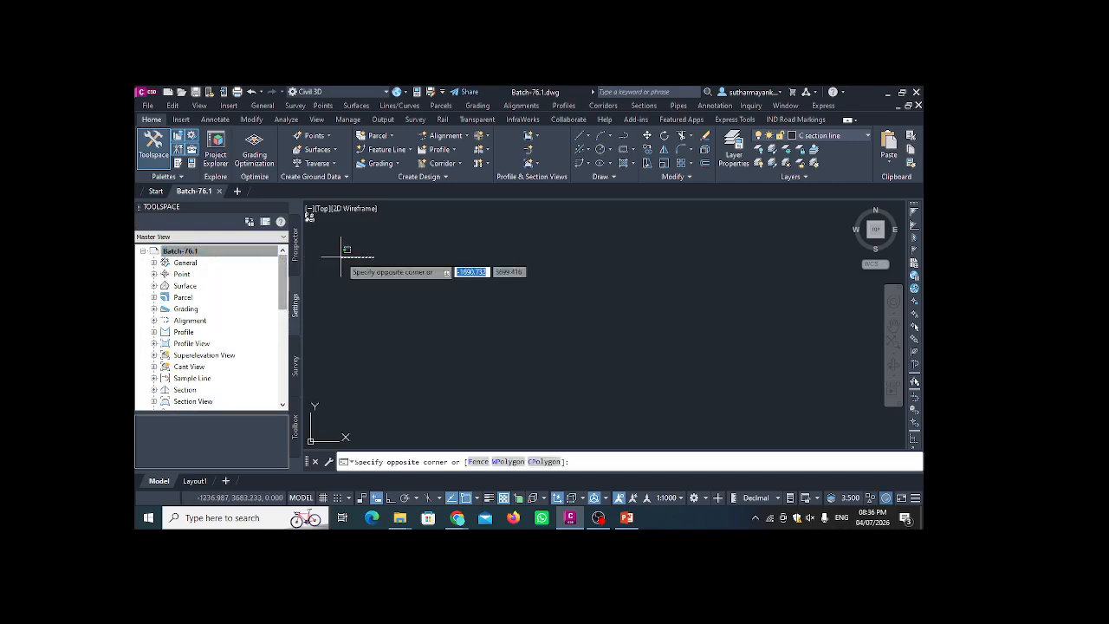
pyautogui.press('Escape')
pyautogui.click(295, 246)
pyautogui.click(295, 305)
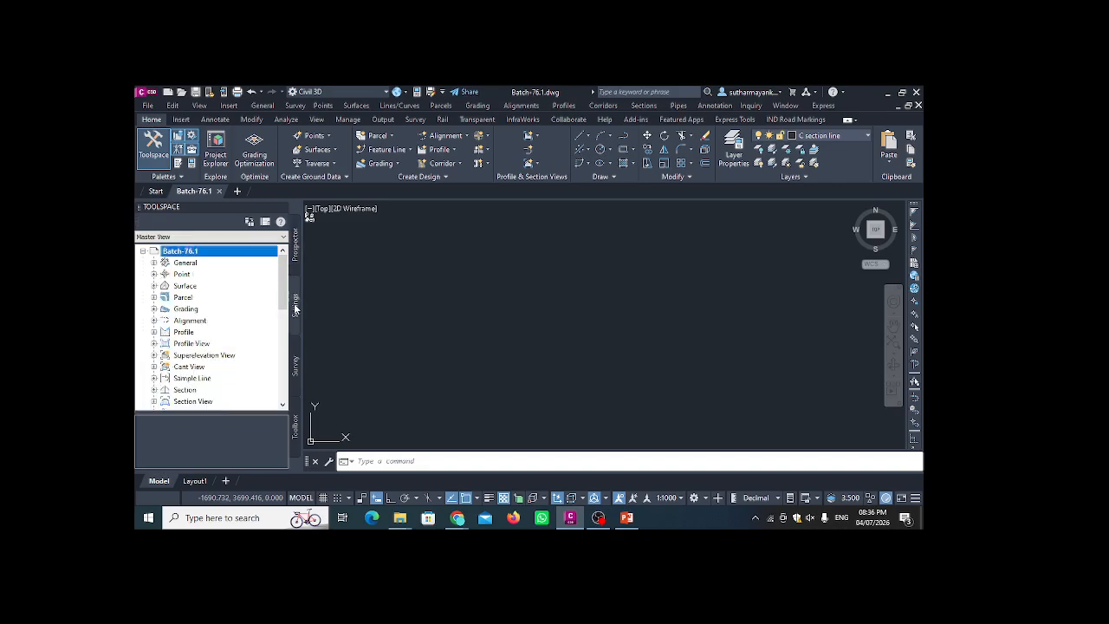
pyautogui.rightClick(200, 255)
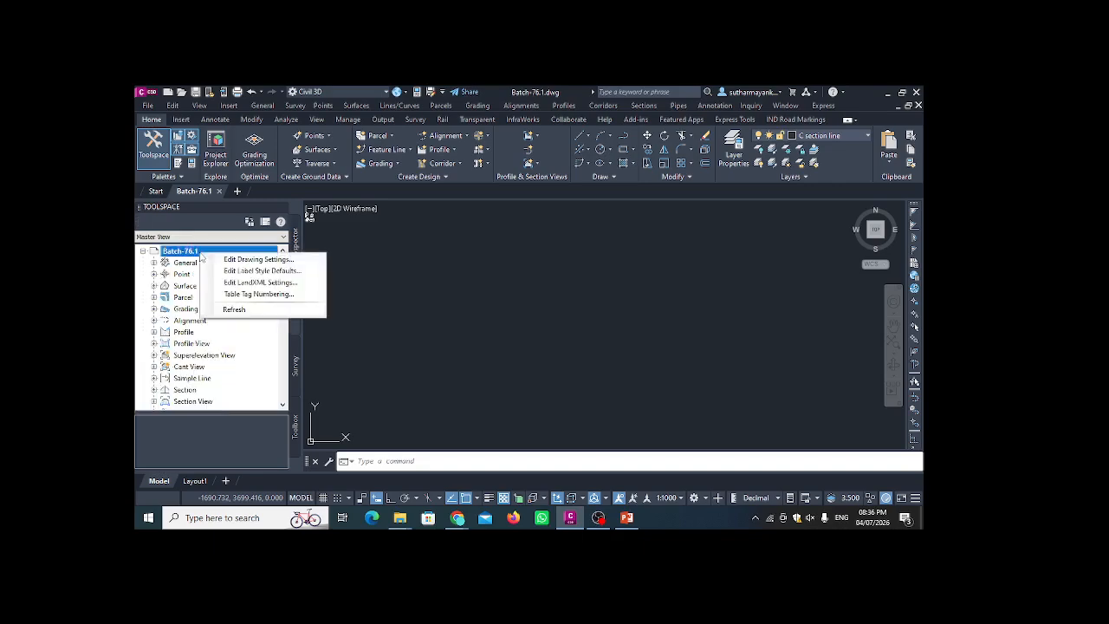
pyautogui.click(234, 256)
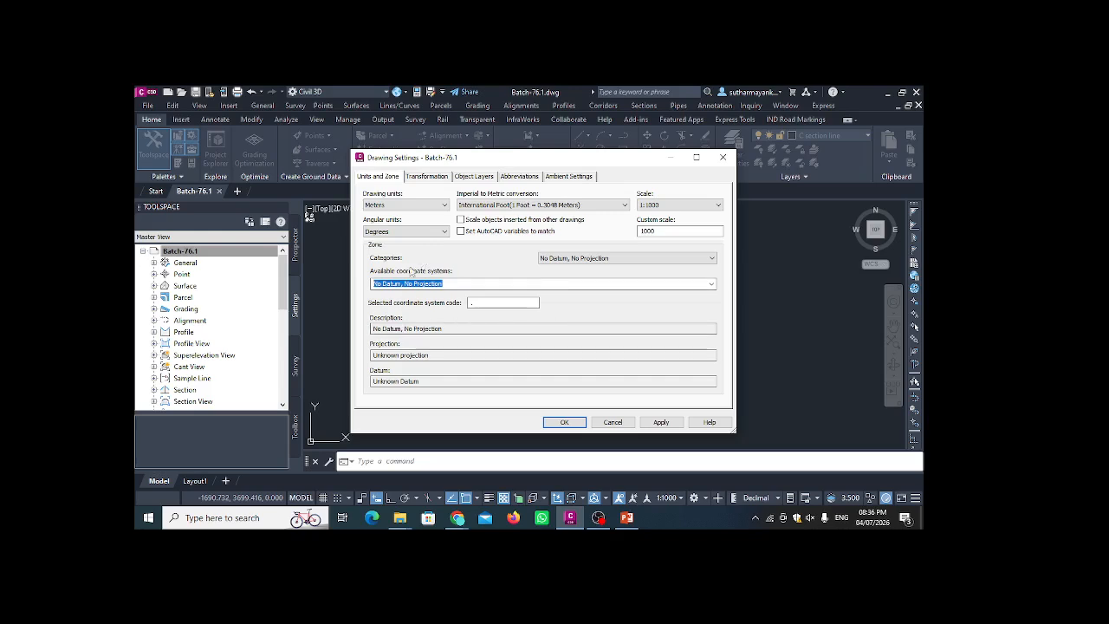
pyautogui.click(721, 157)
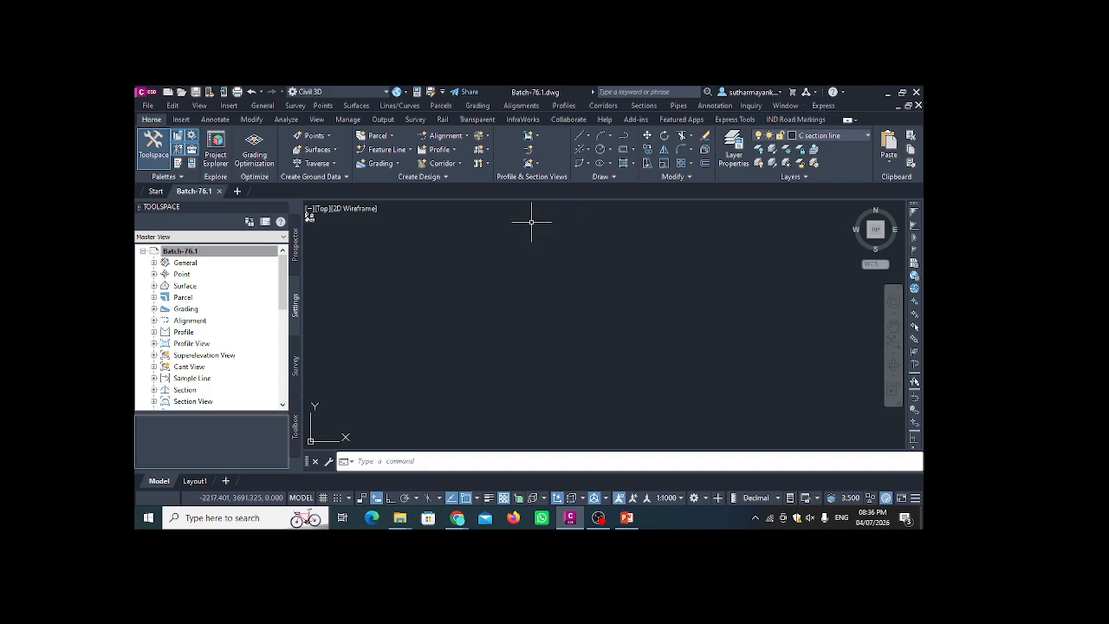
# - Examine the point creation commands for the drawing and the survey database collections in the Toolspace
pyautogui.click(297, 253)
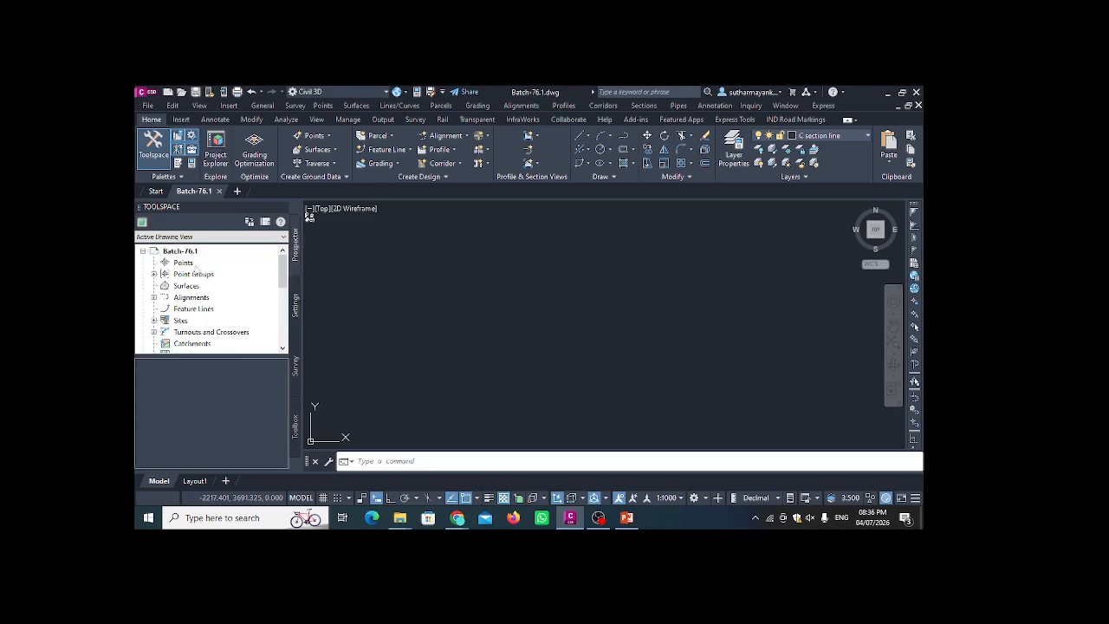
pyautogui.click(193, 264)
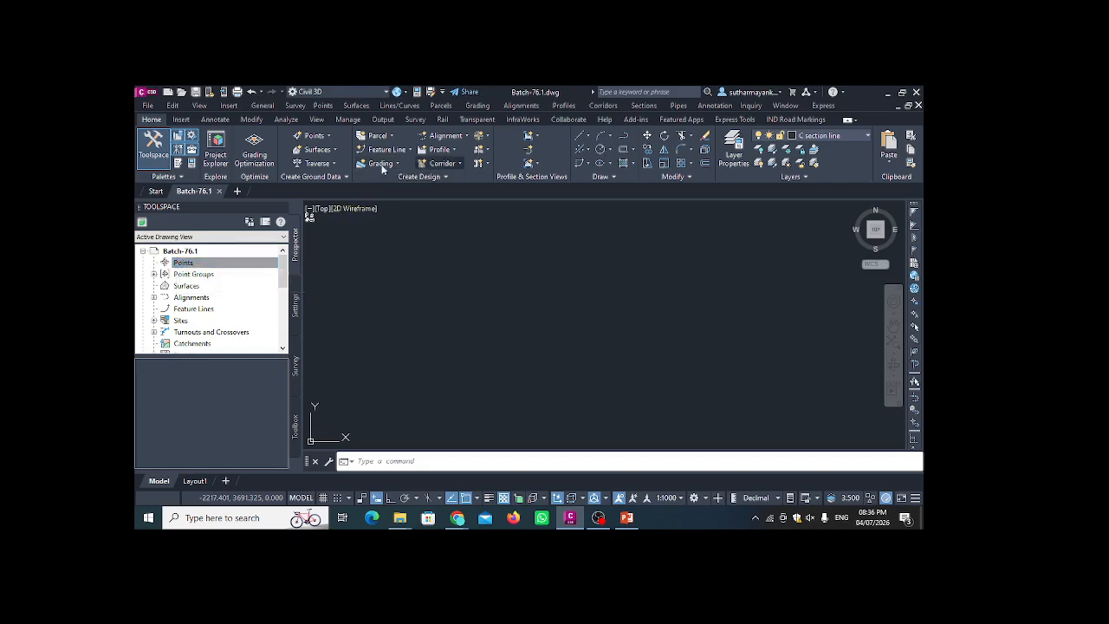
pyautogui.click(322, 136)
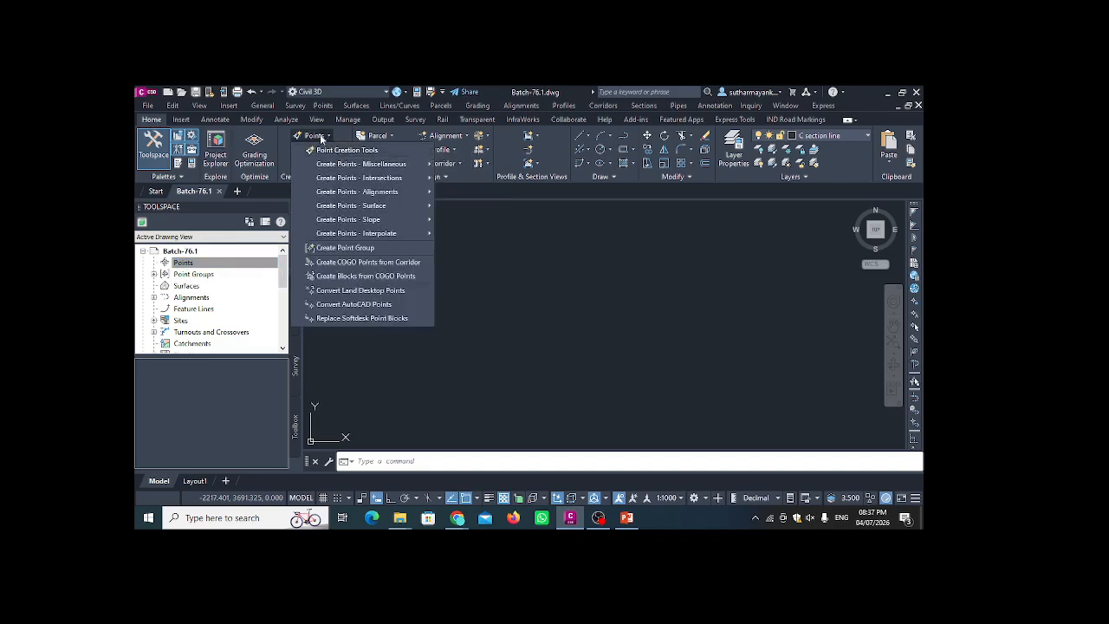
pyautogui.click(294, 382)
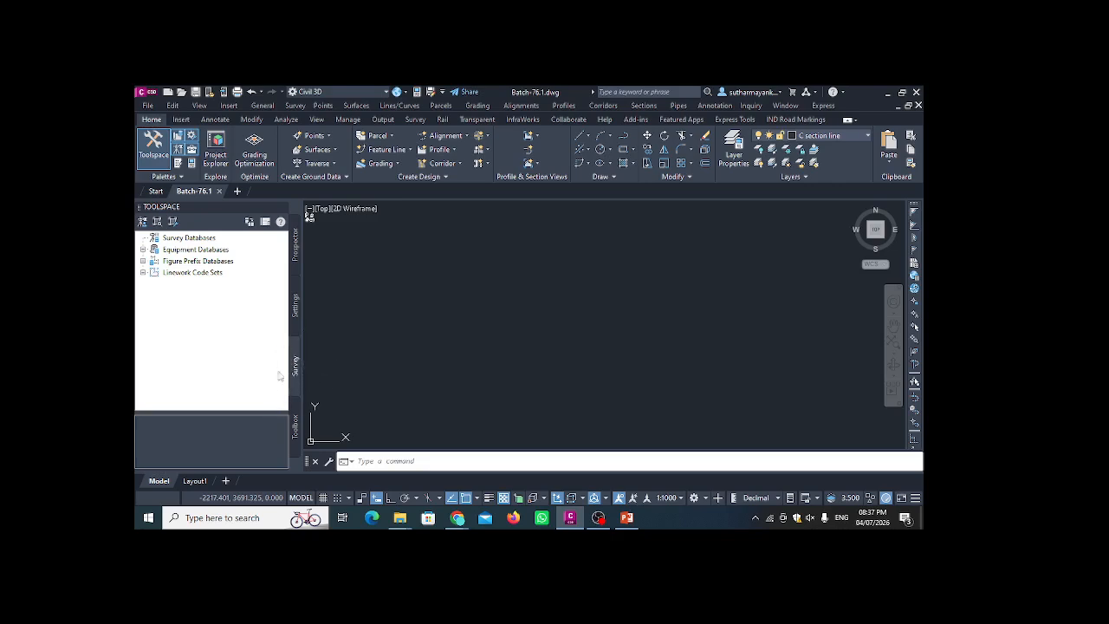
pyautogui.click(295, 238)
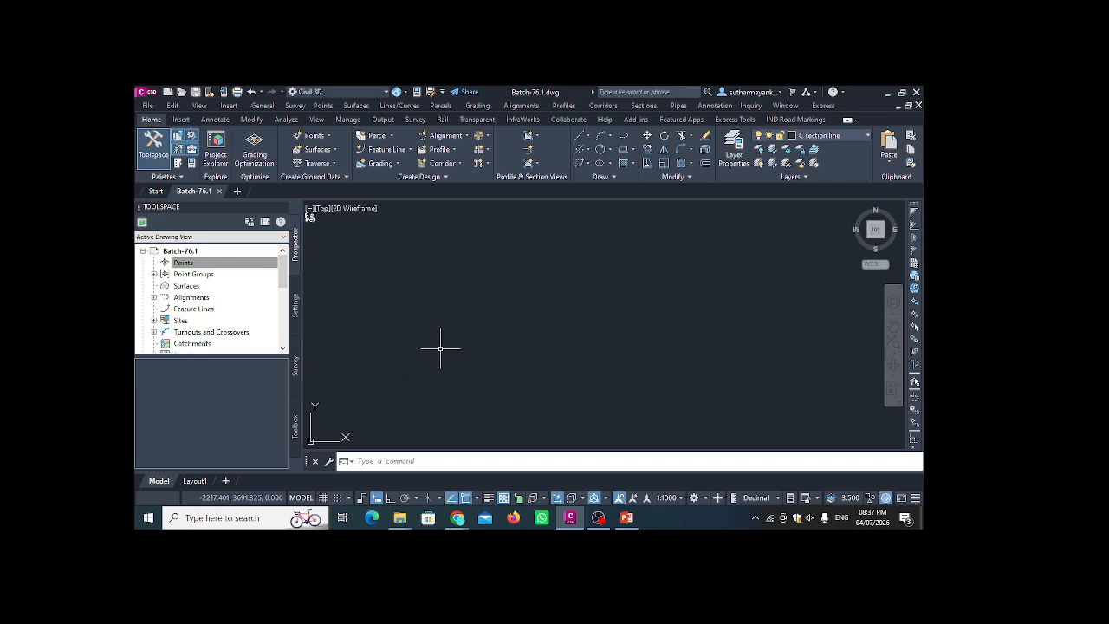
pyautogui.click(295, 373)
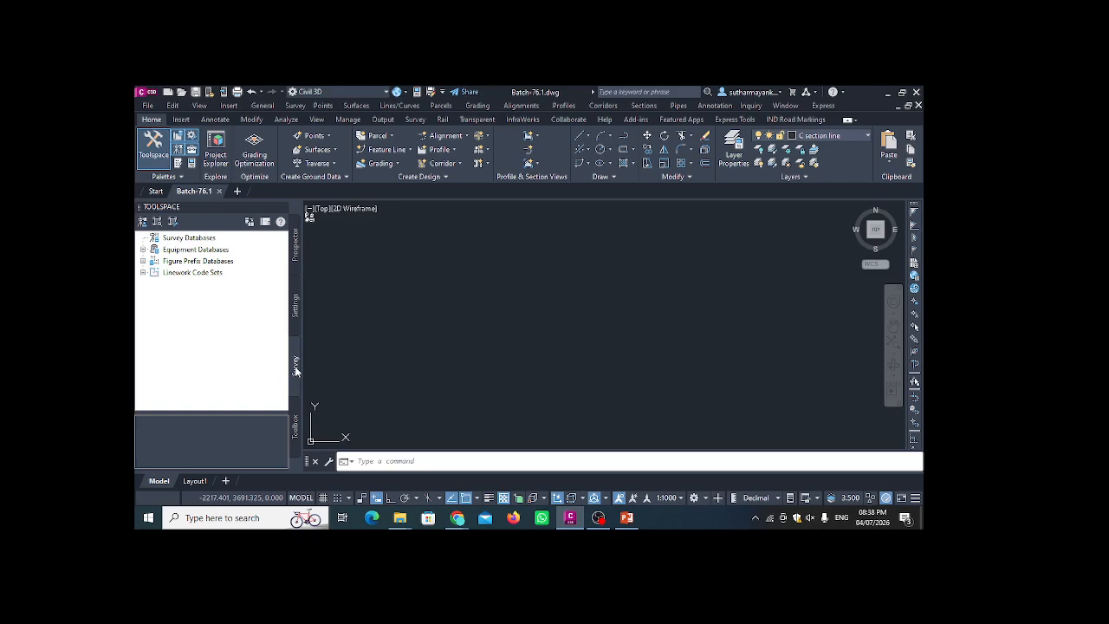
pyautogui.click(187, 238)
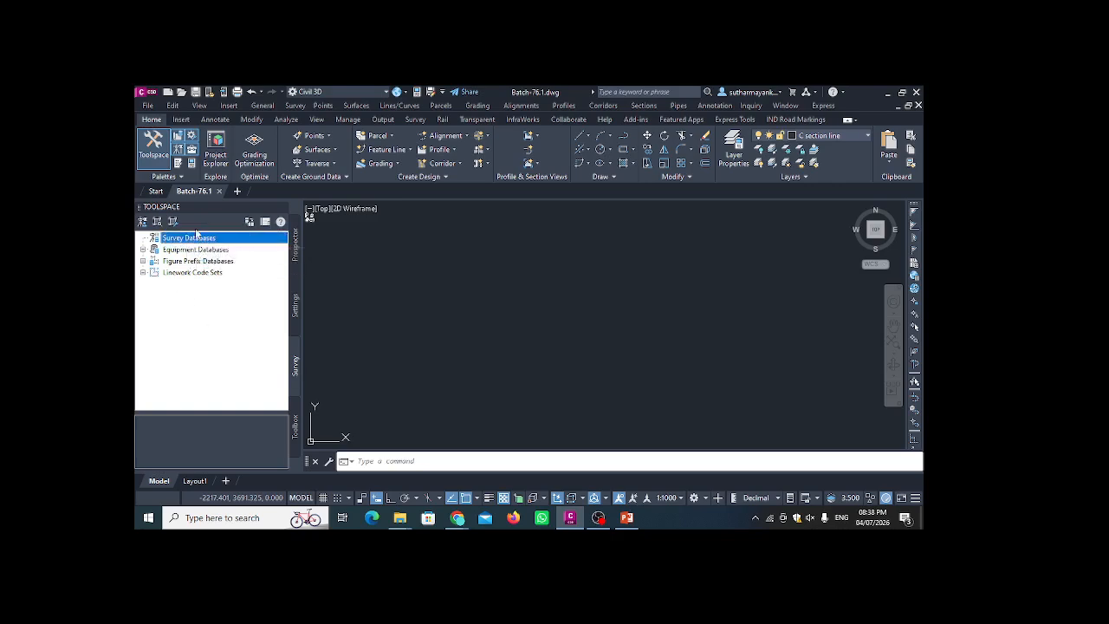
pyautogui.click(294, 255)
pyautogui.click(295, 305)
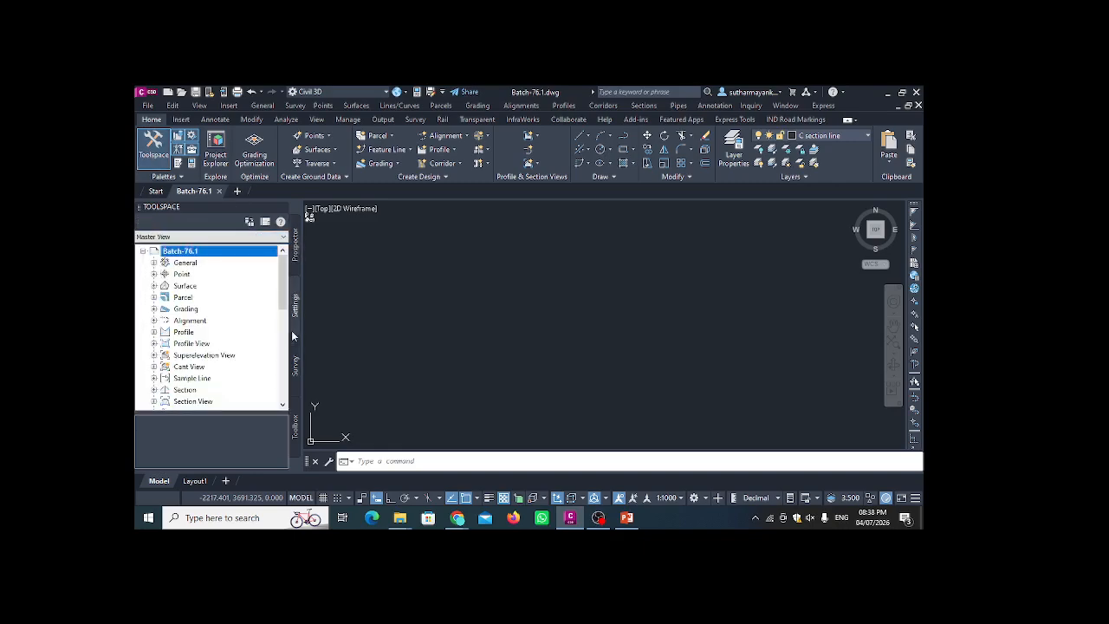
# - Set the working folder for the survey databases to Desktop > batch_76-1 > Day-8 > Batch-76.1
pyautogui.click(293, 363)
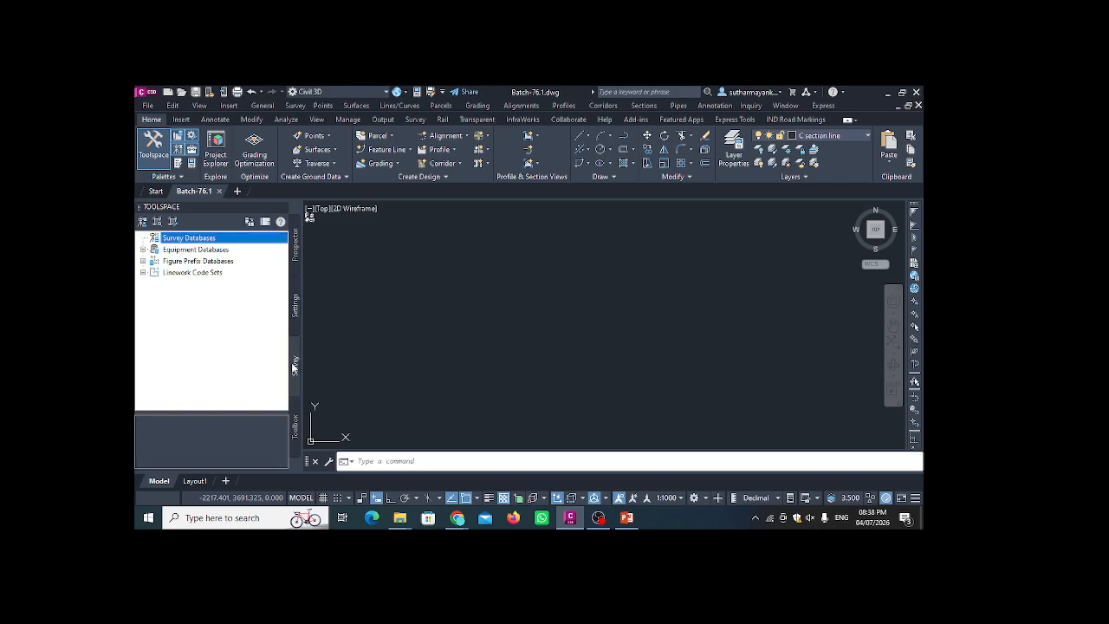
pyautogui.rightClick(206, 240)
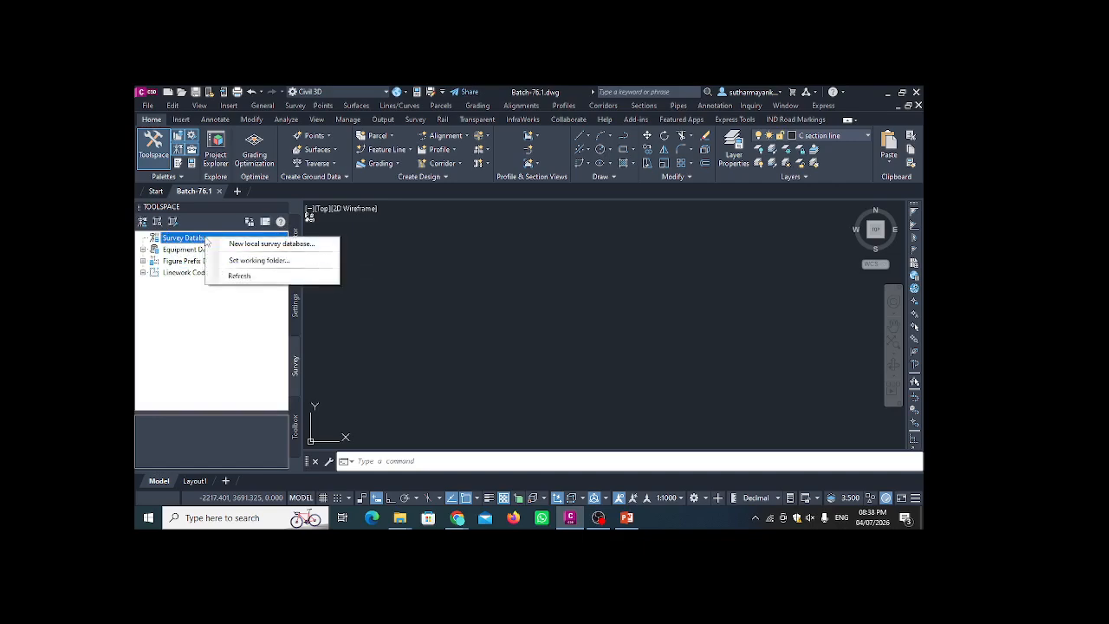
pyautogui.click(267, 262)
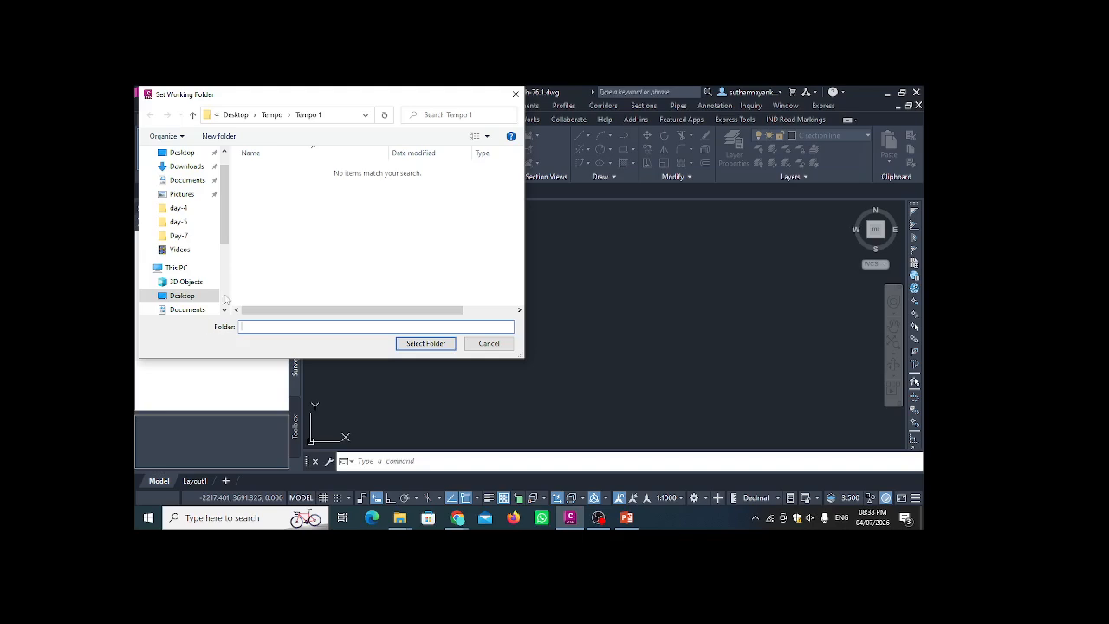
pyautogui.click(183, 296)
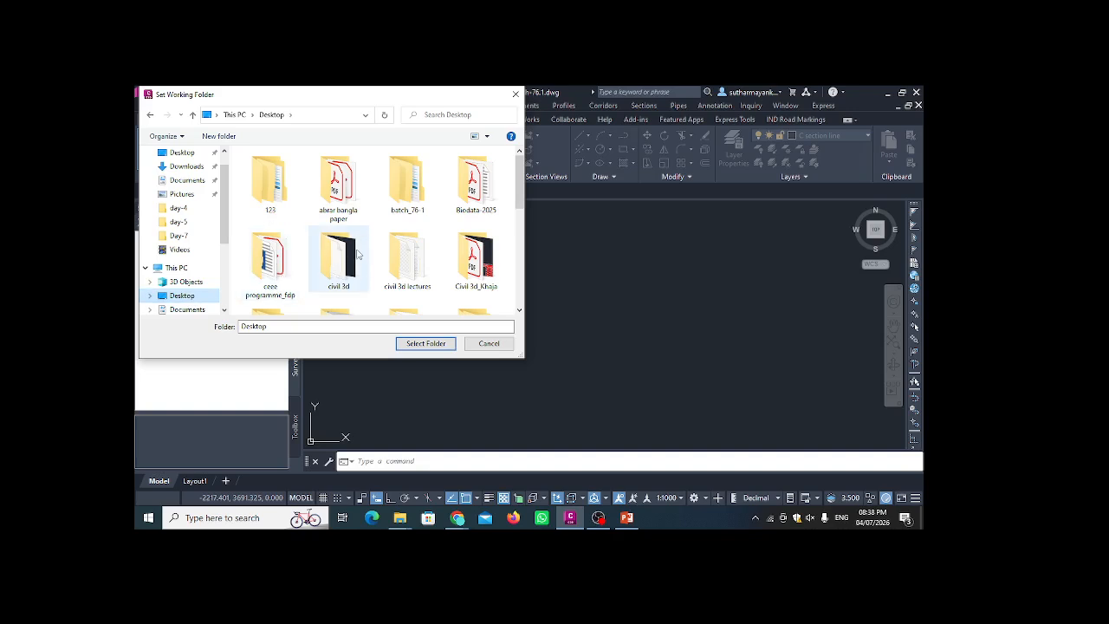
pyautogui.click(411, 206)
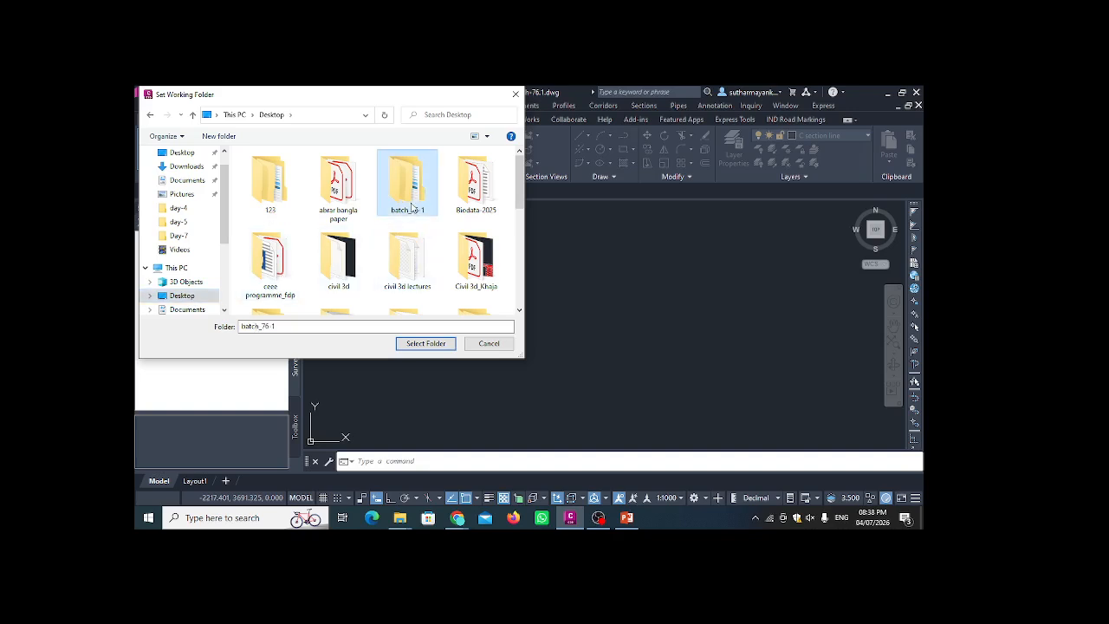
pyautogui.doubleClick(412, 206)
pyautogui.doubleClick(293, 260)
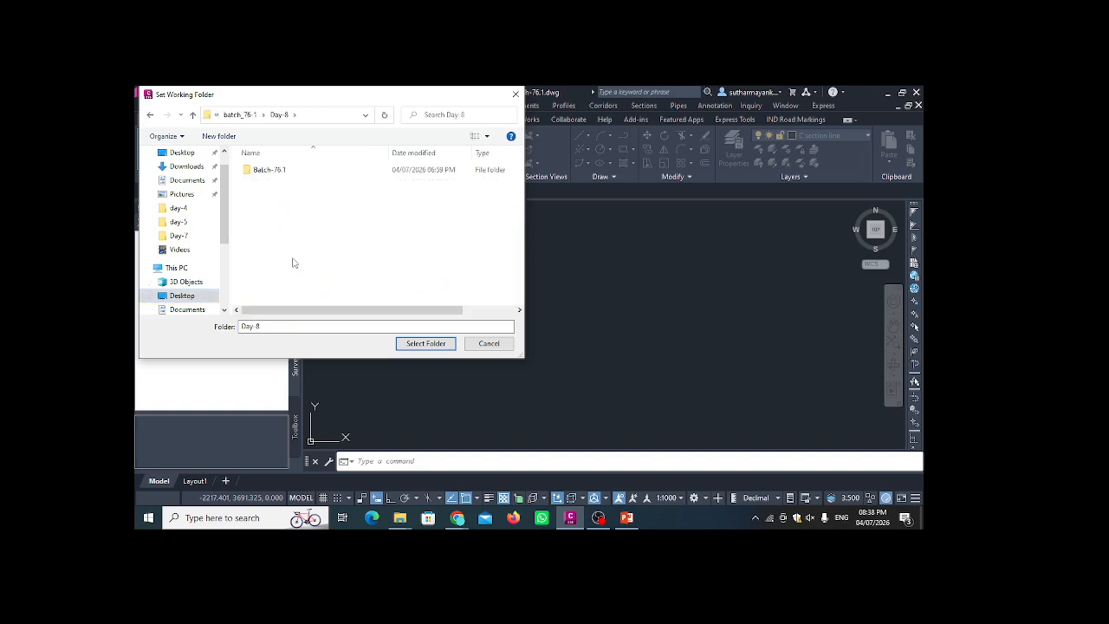
pyautogui.doubleClick(279, 172)
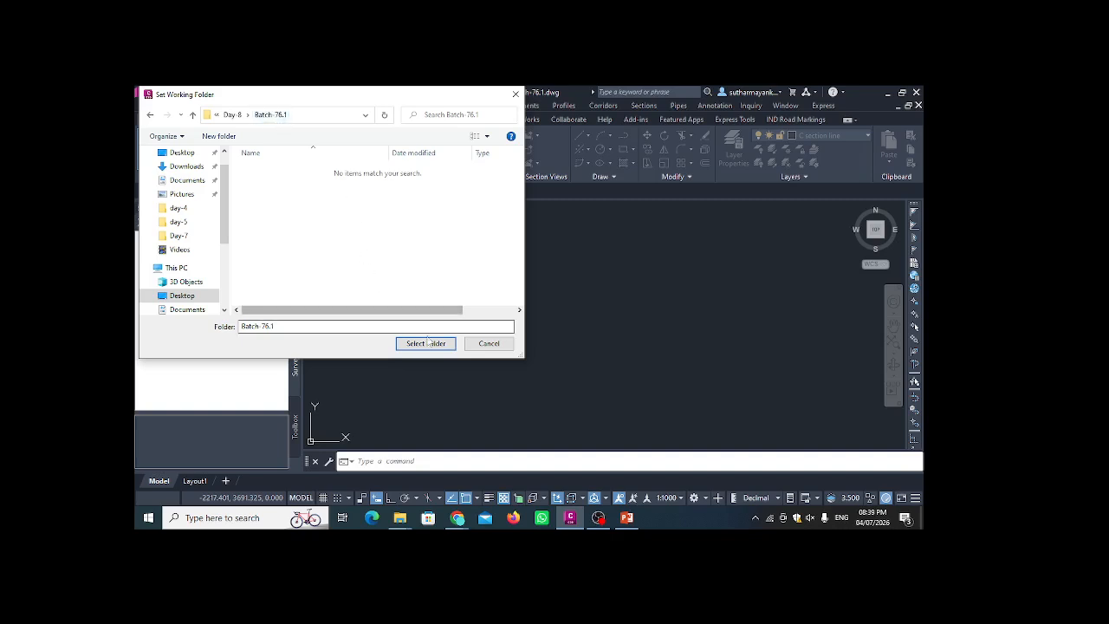
pyautogui.moveTo(286, 326); pyautogui.dragTo(242, 356)
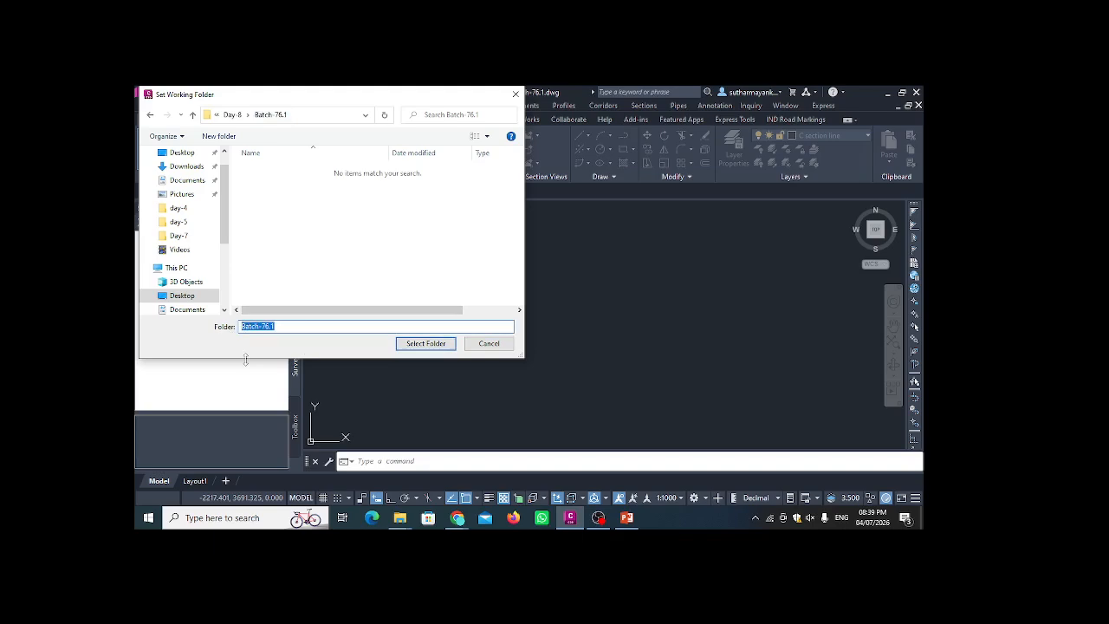
pyautogui.click(426, 343)
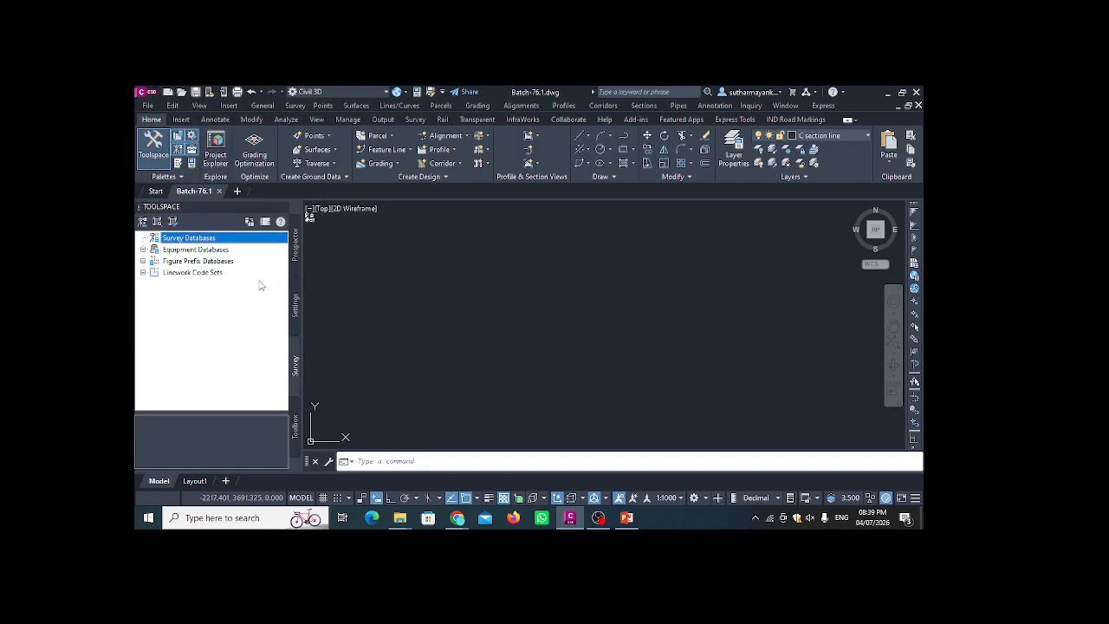
pyautogui.rightClick(216, 242)
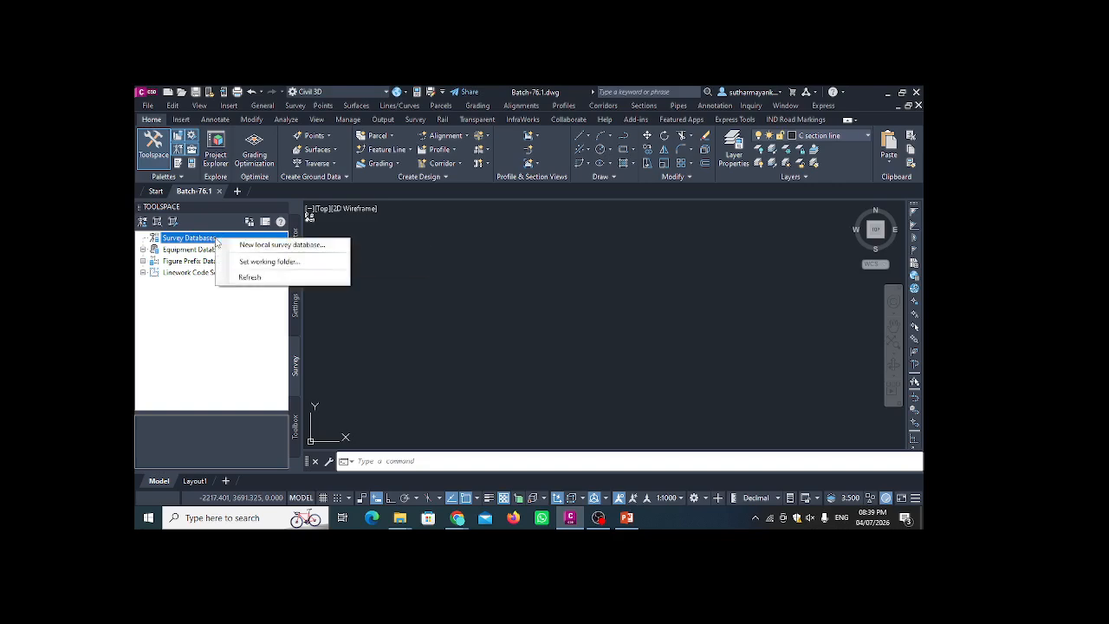
pyautogui.click(282, 245)
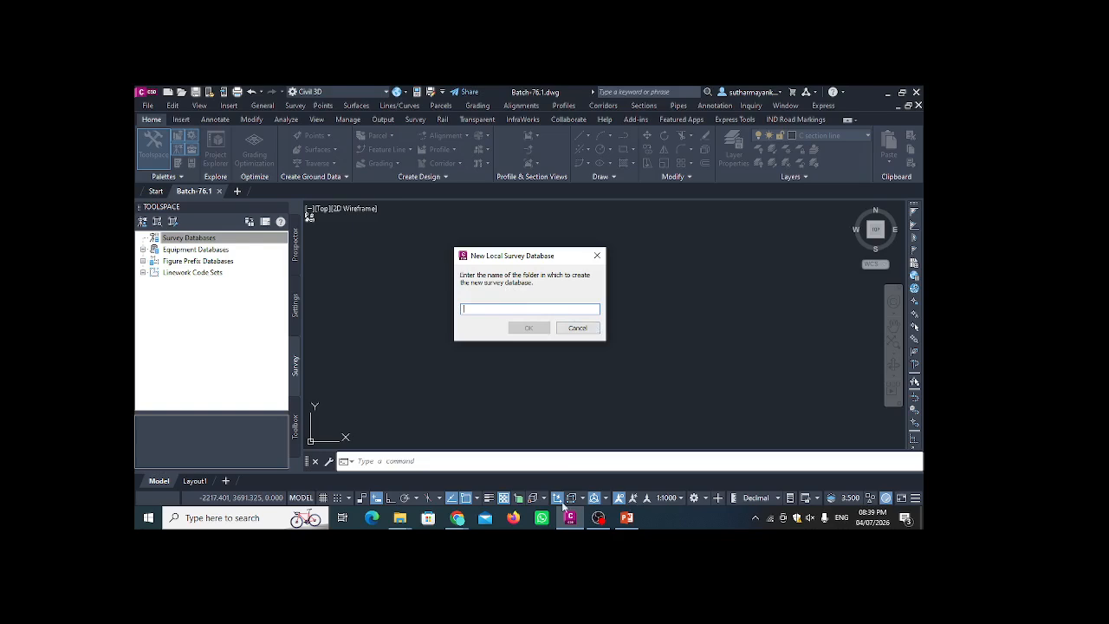
pyautogui.moveTo(567, 524)
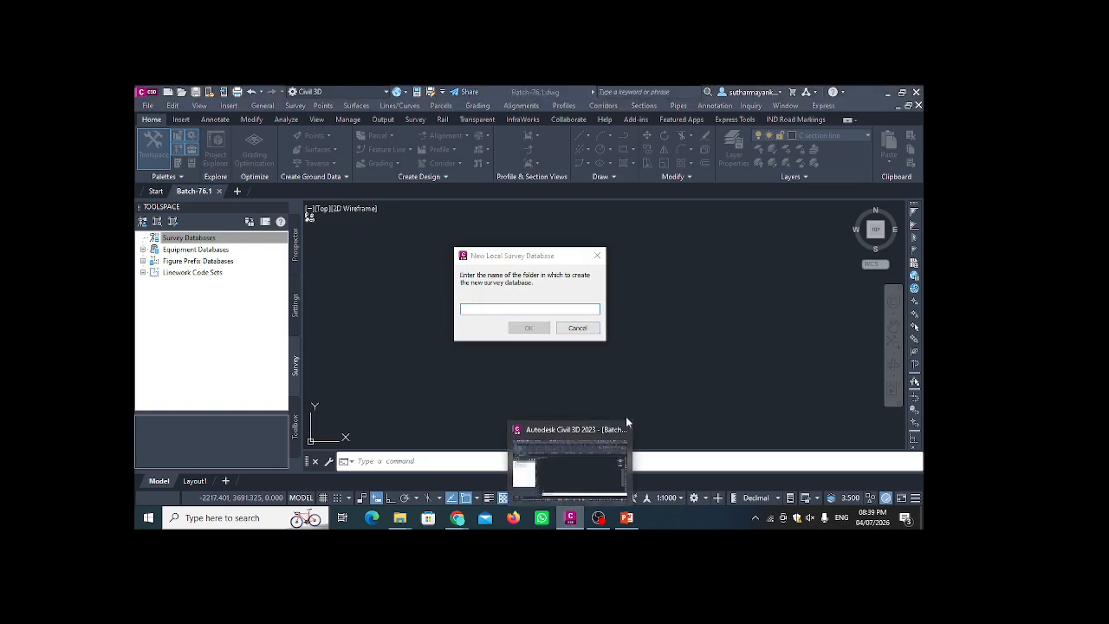
pyautogui.click(599, 257)
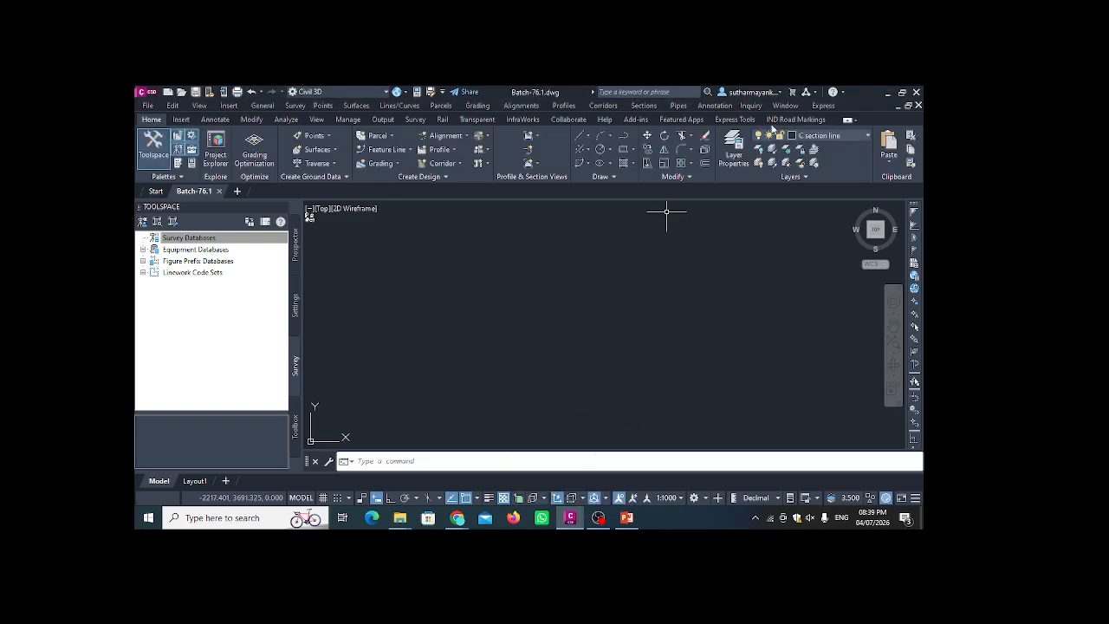
# - Switch to File Explorer, copy the name of the Batch-76.1 folder in Day-8, and return to Civil 3D
pyautogui.click(886, 93)
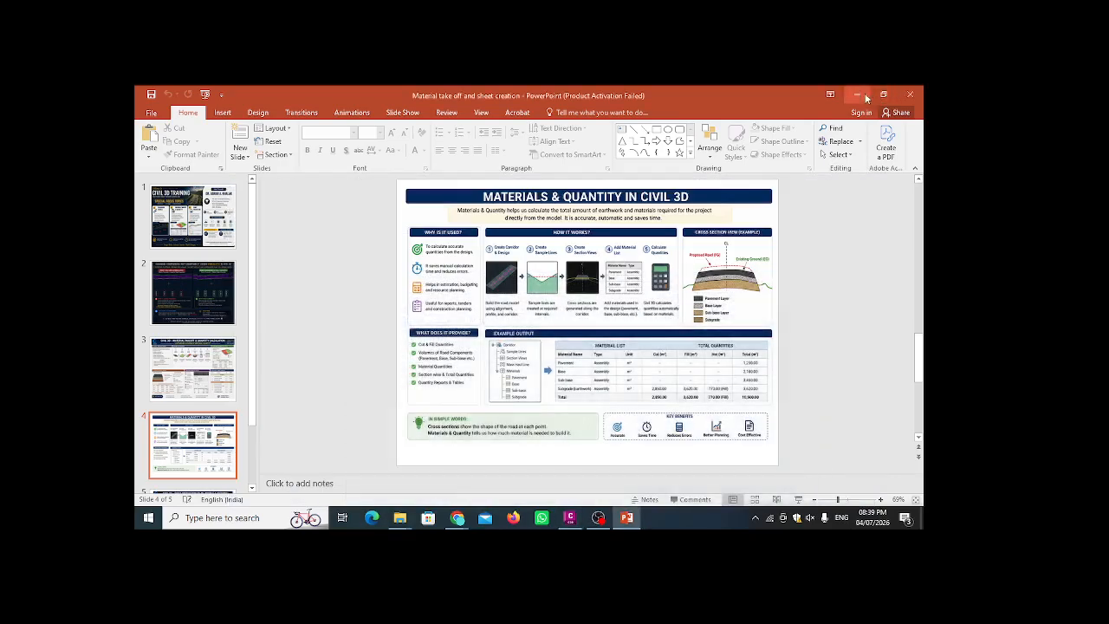
pyautogui.click(857, 94)
pyautogui.click(859, 97)
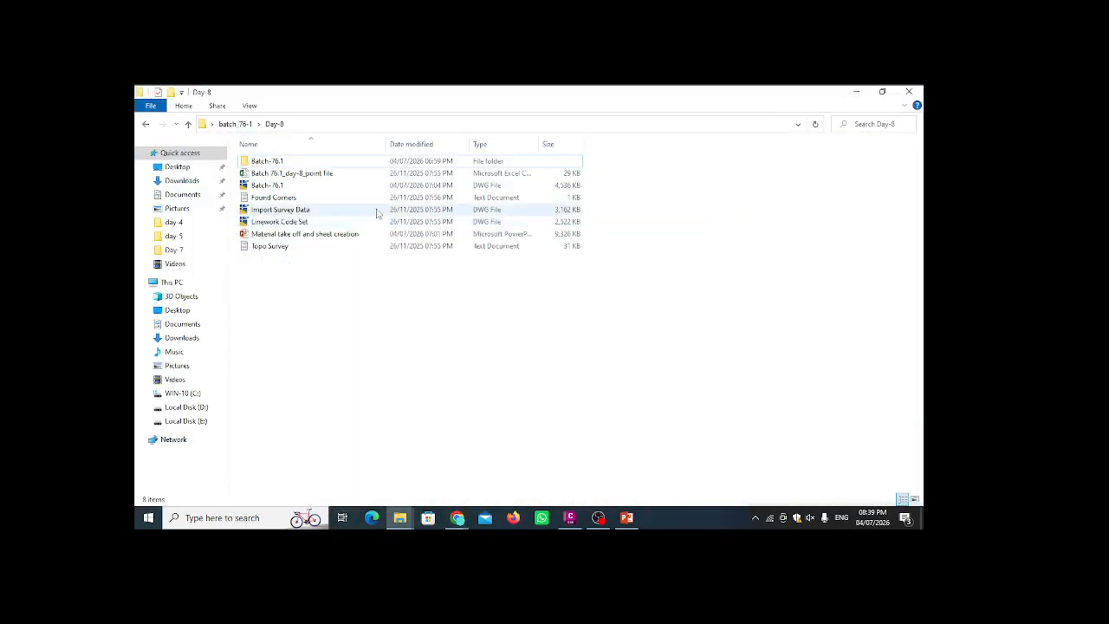
pyautogui.doubleClick(289, 164)
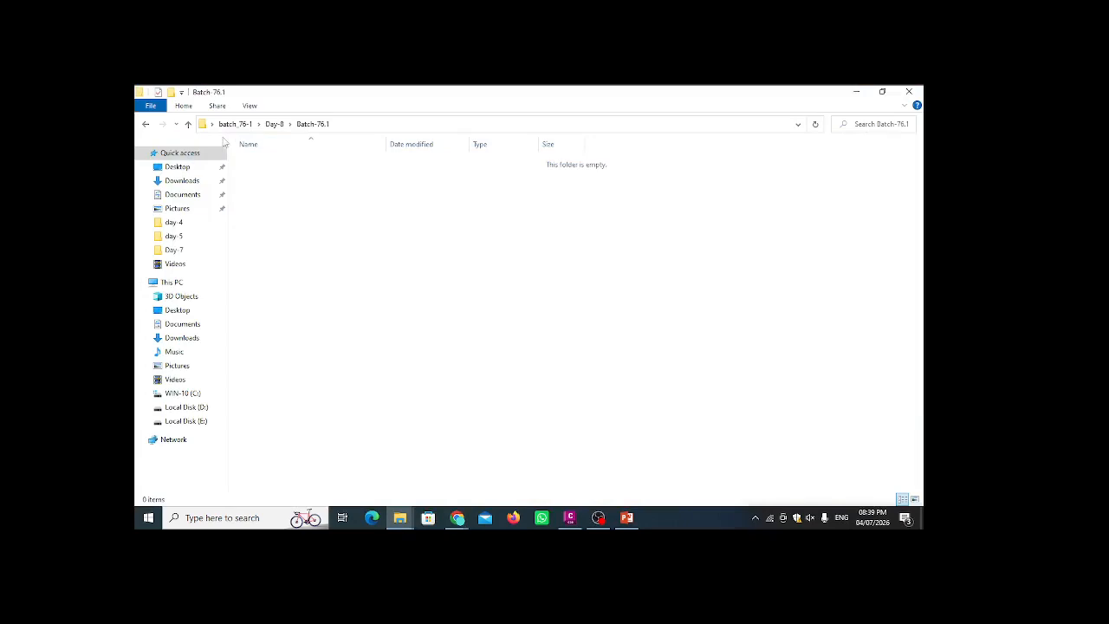
pyautogui.click(188, 124)
pyautogui.rightClick(289, 163)
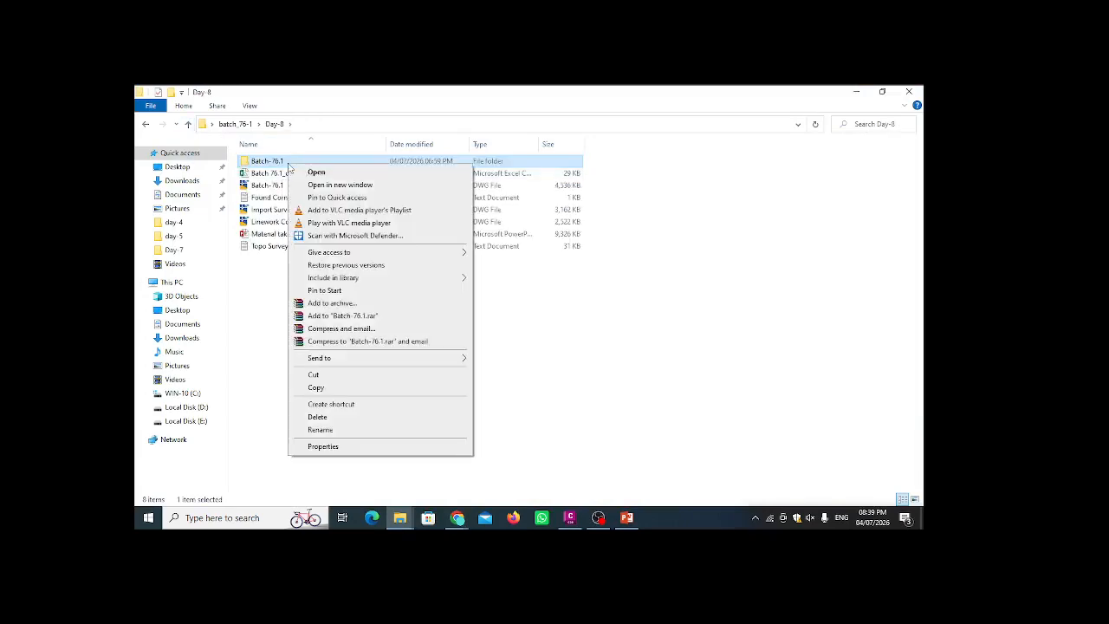
pyautogui.click(324, 430)
pyautogui.hotkey('ctrl', 'c')
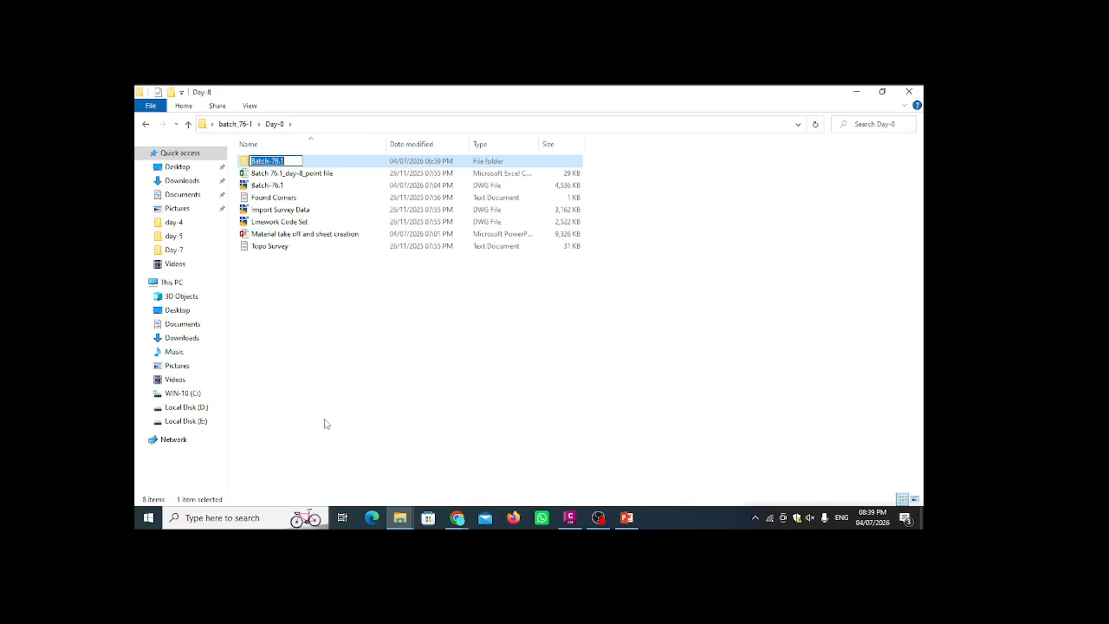
pyautogui.click(411, 379)
pyautogui.click(569, 517)
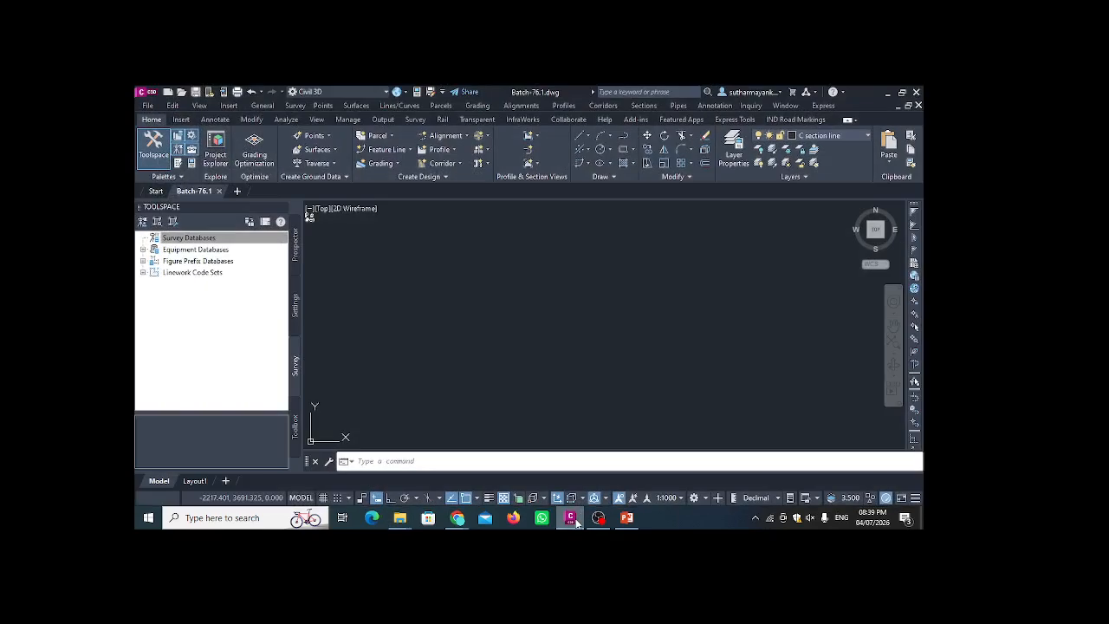
# - Create a new local survey database named Batch-76.1
pyautogui.click(197, 237)
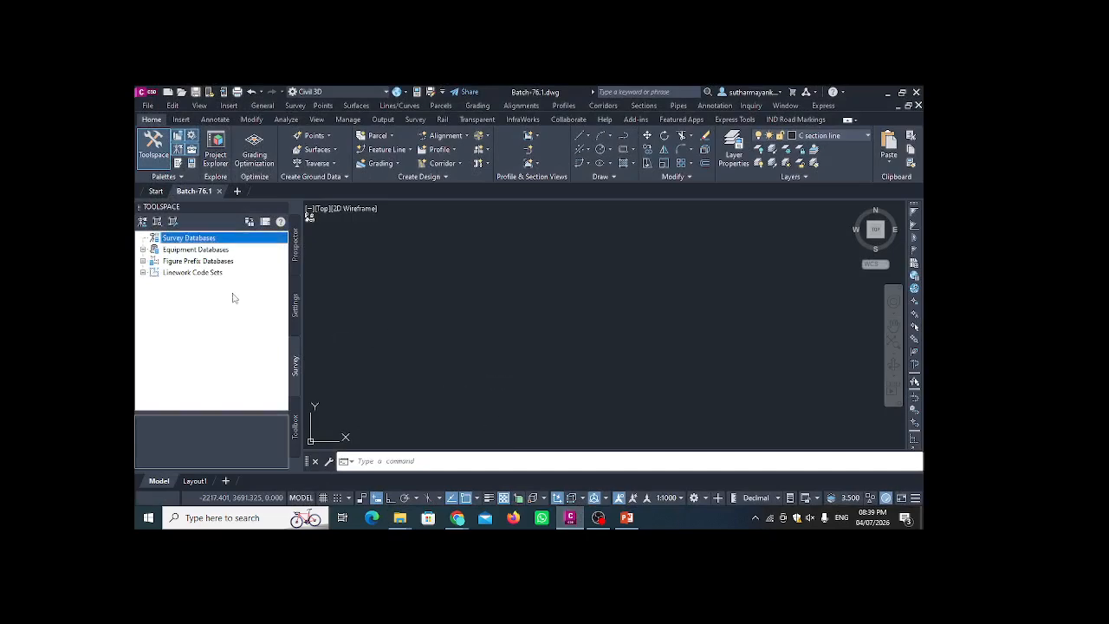
pyautogui.rightClick(202, 243)
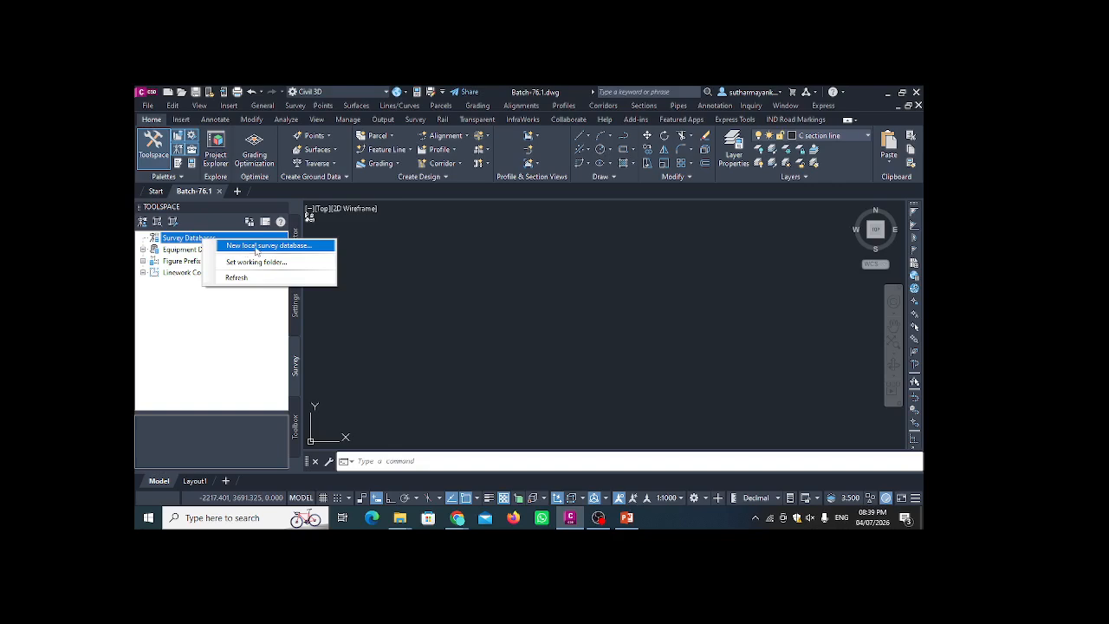
pyautogui.click(289, 247)
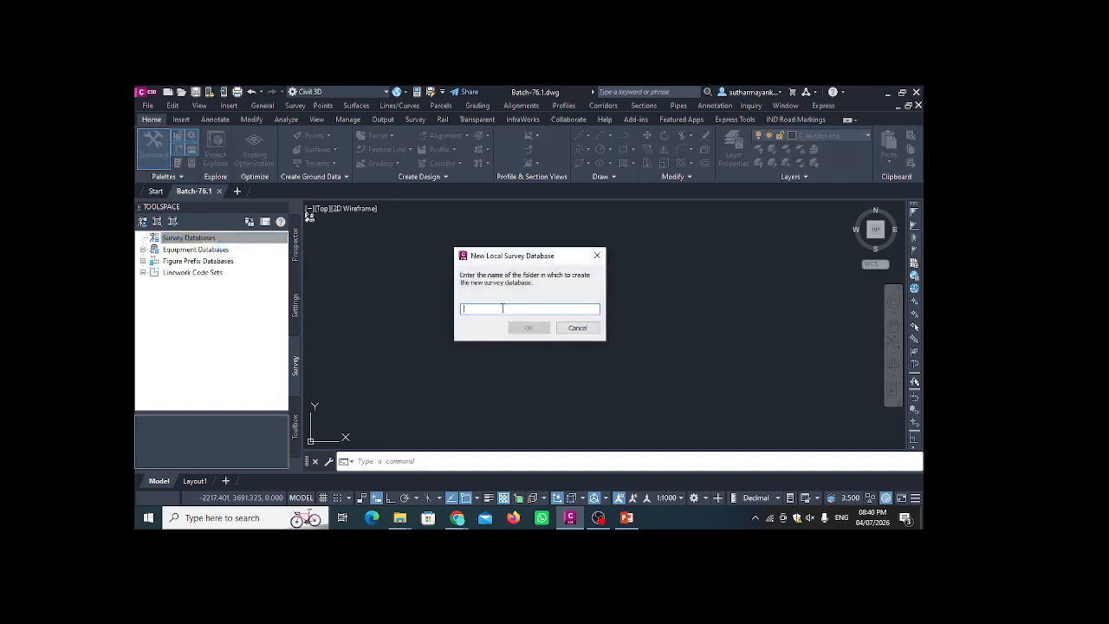
pyautogui.hotkey('ctrl', 'v')
pyautogui.click(526, 329)
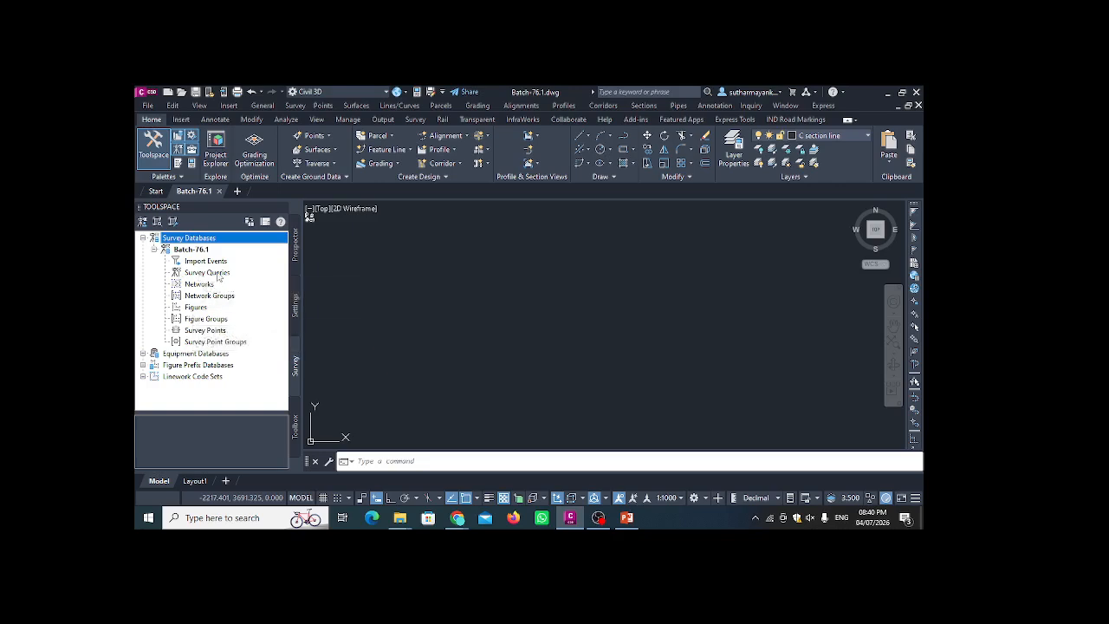
# - Examine the Import Points command among the point creation tools, close them and return to the survey database collections
pyautogui.click(294, 251)
pyautogui.rightClick(191, 267)
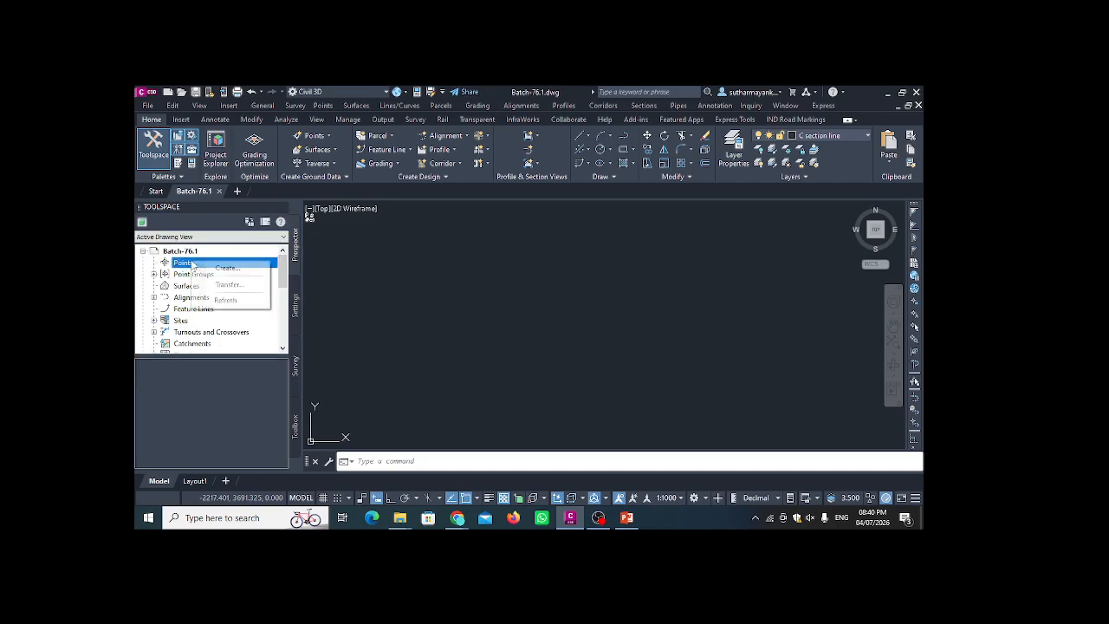
pyautogui.click(218, 276)
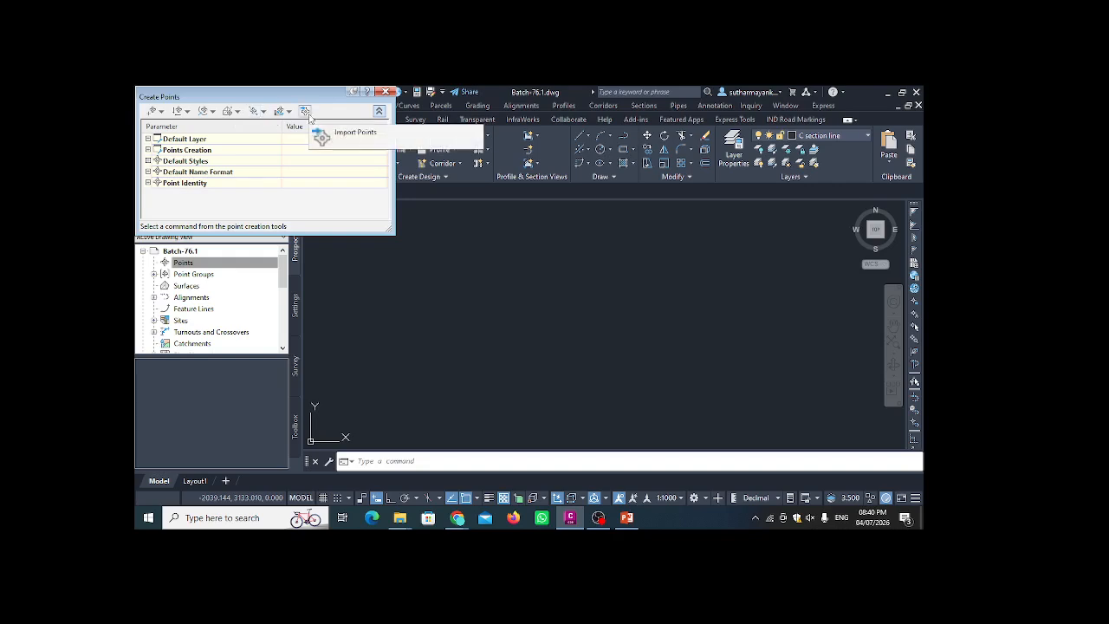
pyautogui.click(385, 92)
pyautogui.click(297, 382)
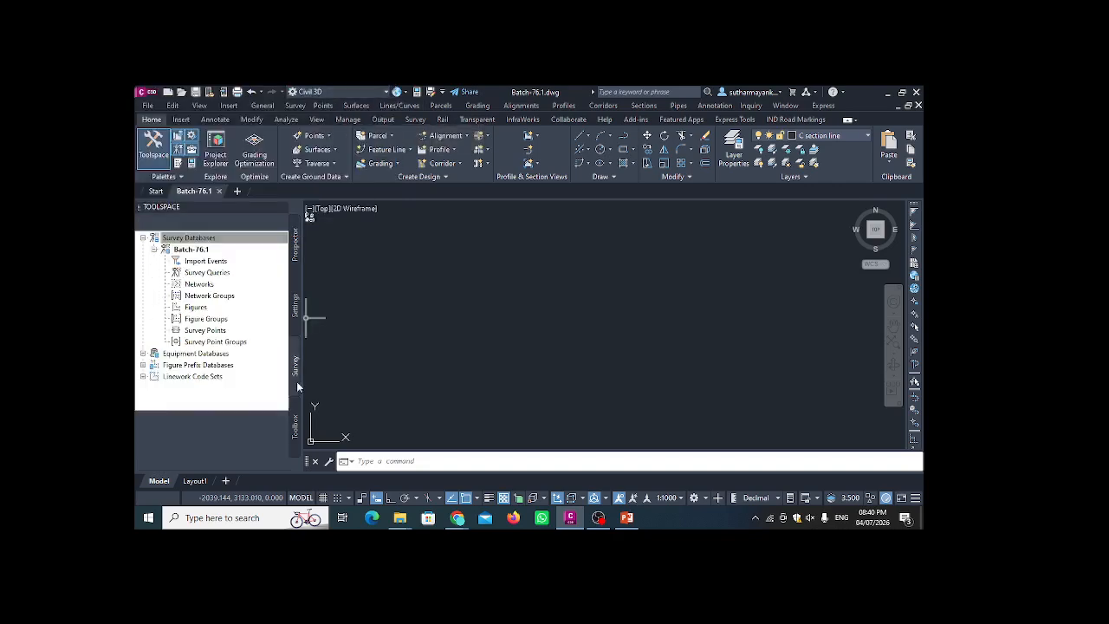
# - Start a survey data import into the Batch-76.1 database with Point File as the data source type
pyautogui.click(197, 262)
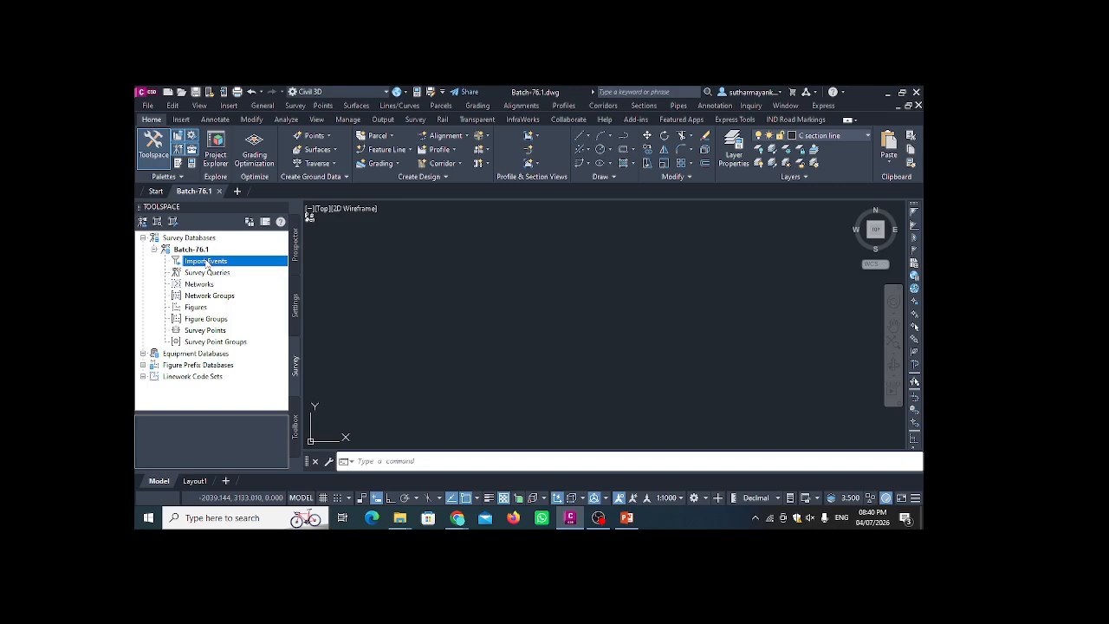
pyautogui.rightClick(211, 265)
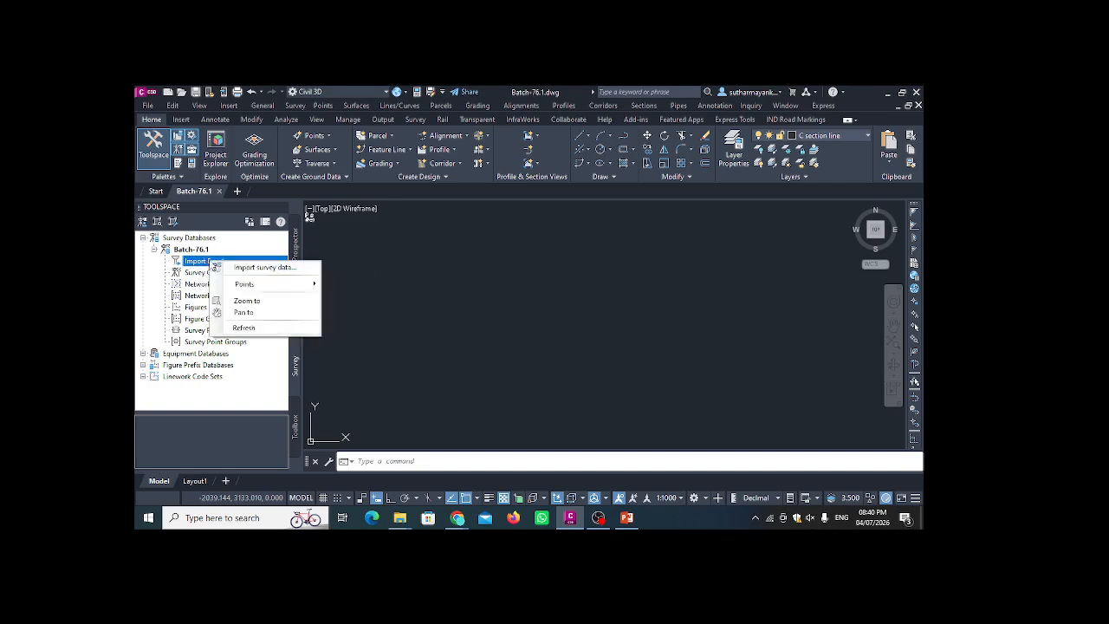
pyautogui.moveTo(253, 287)
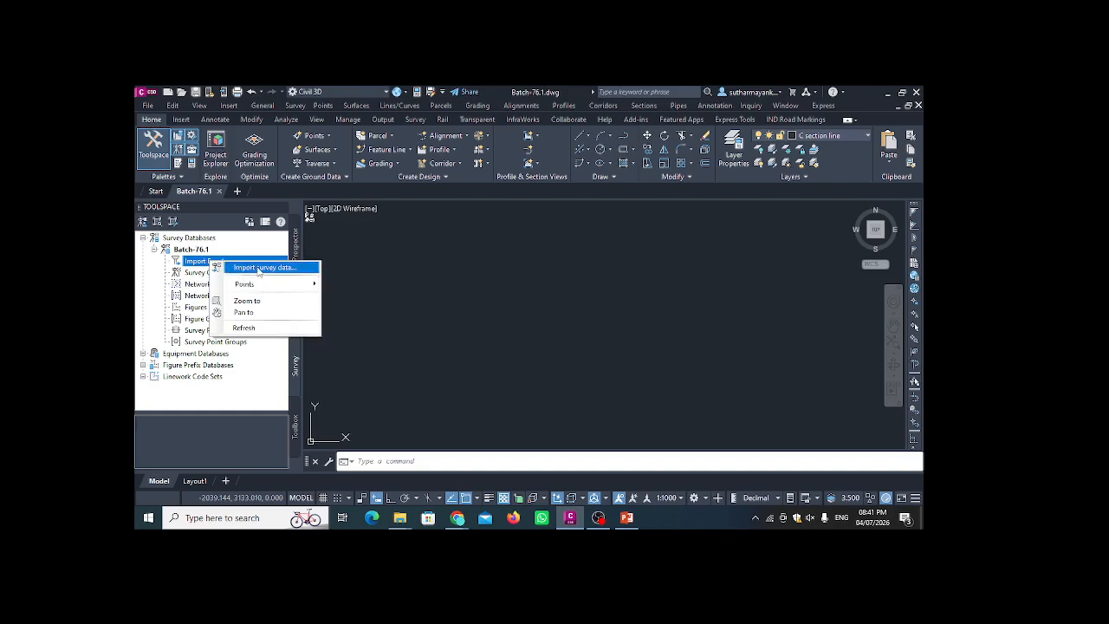
pyautogui.click(251, 270)
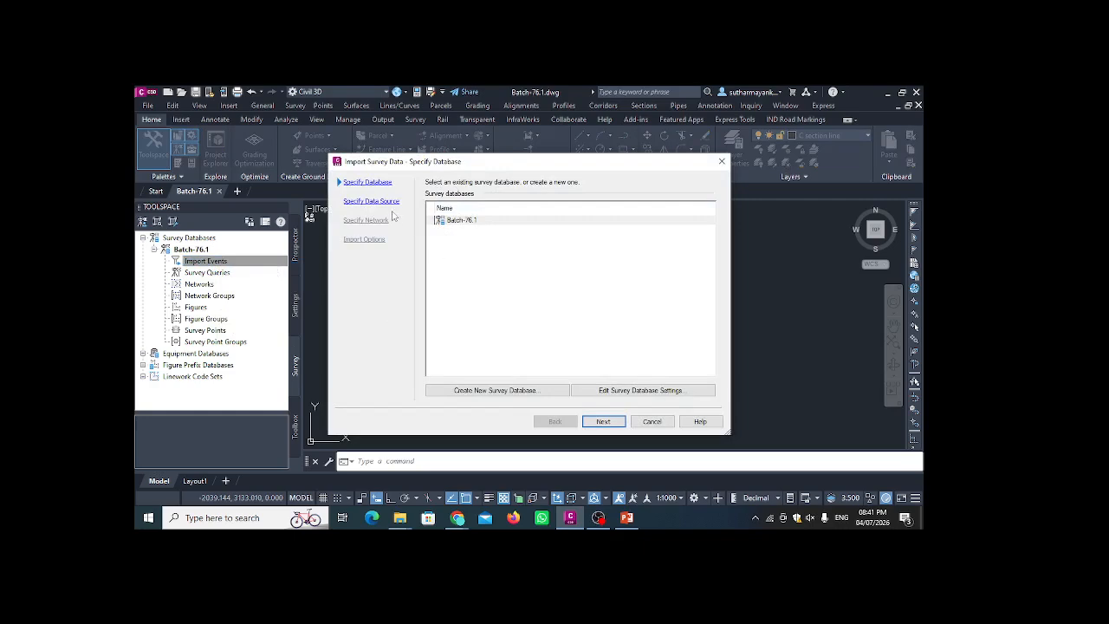
pyautogui.click(509, 224)
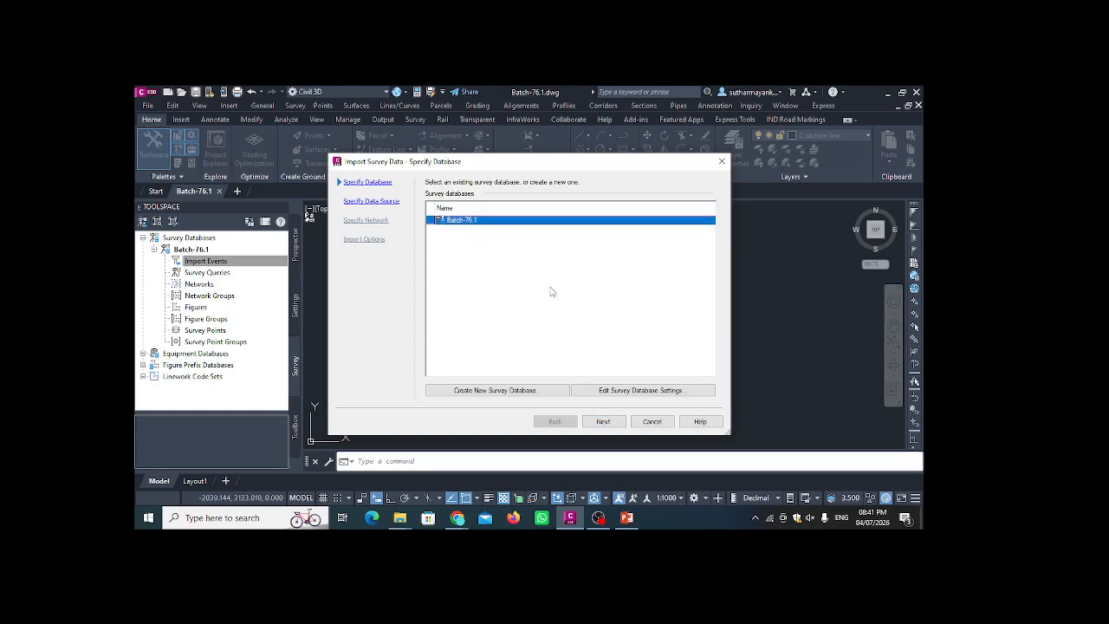
pyautogui.click(600, 422)
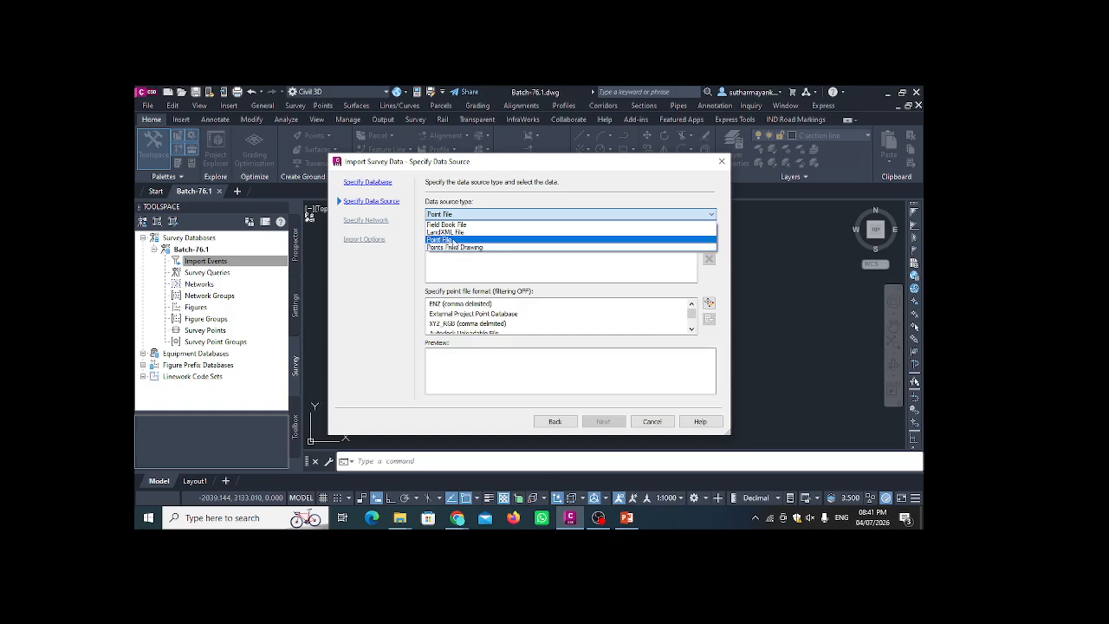
pyautogui.click(450, 241)
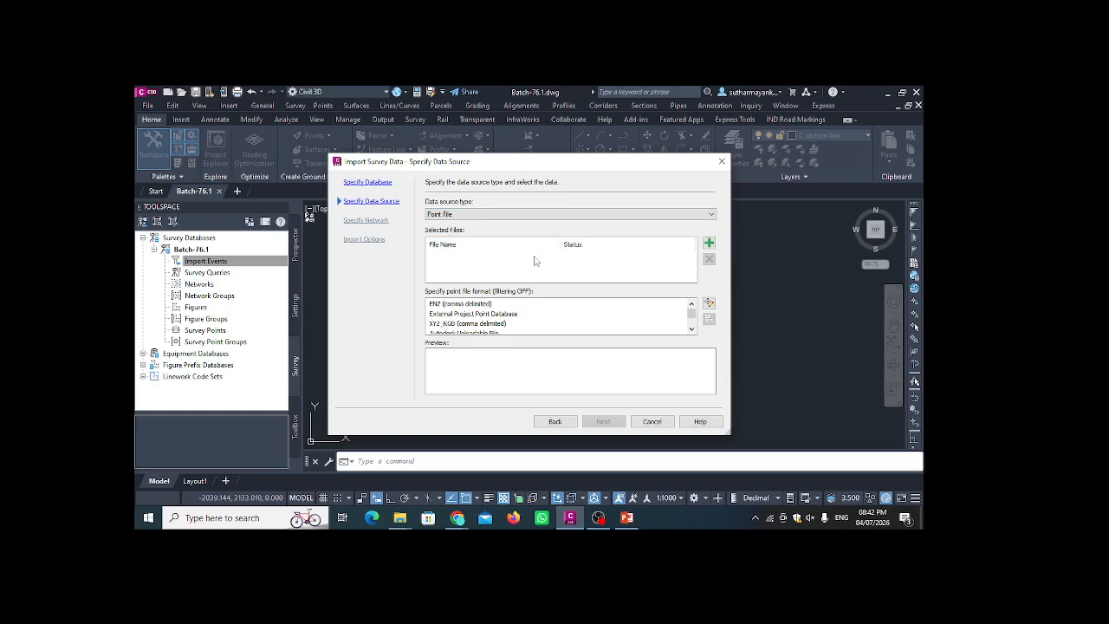
# - Add the Batch 76.1_day-8_point file from Desktop > batch_76-1 > Day-8 as the import's source file
pyautogui.click(708, 243)
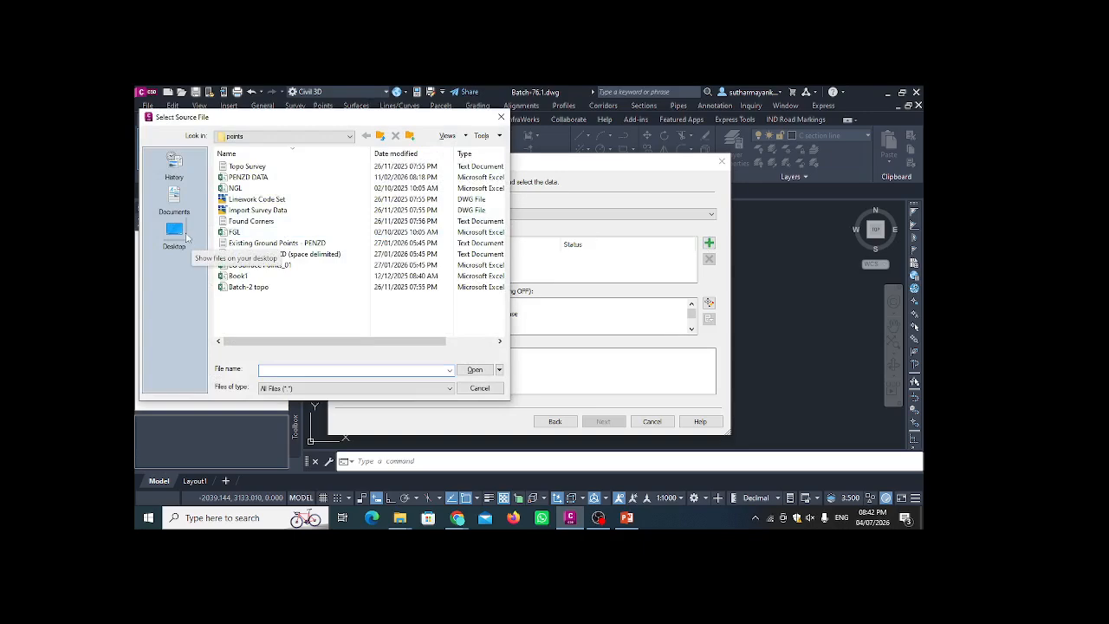
pyautogui.click(175, 231)
pyautogui.scroll(-3, 291, 269)
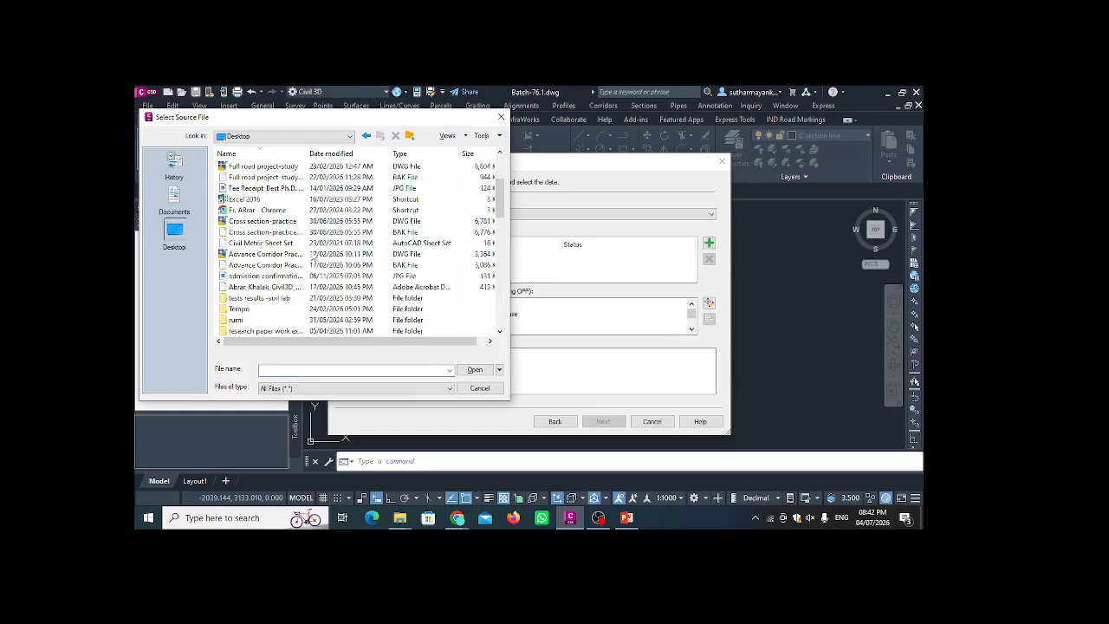
pyautogui.scroll(-5, 292, 286)
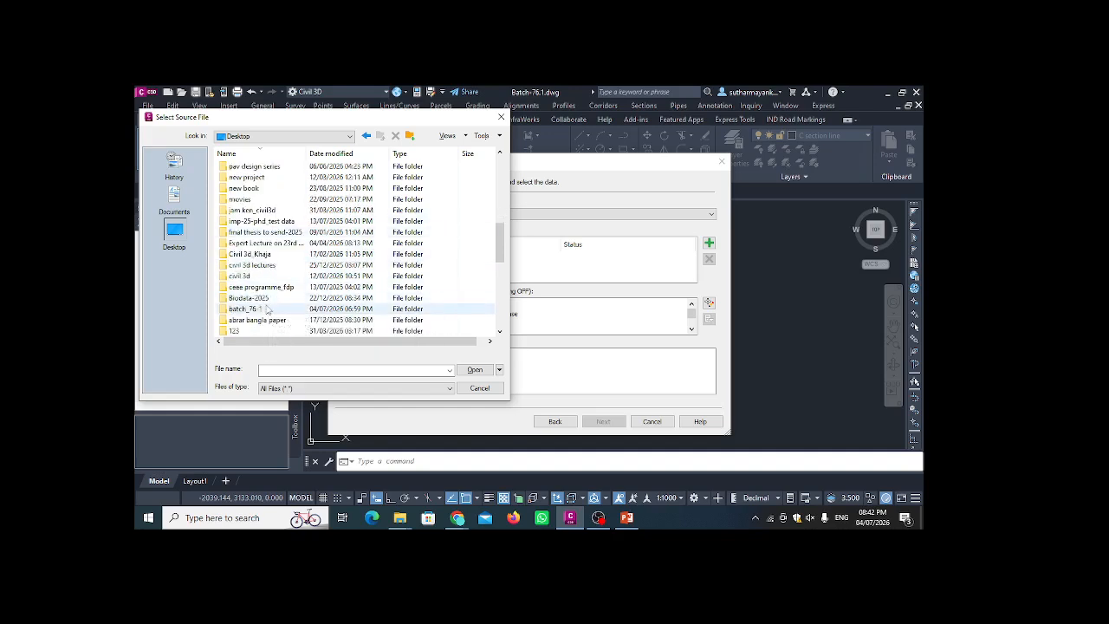
pyautogui.doubleClick(267, 309)
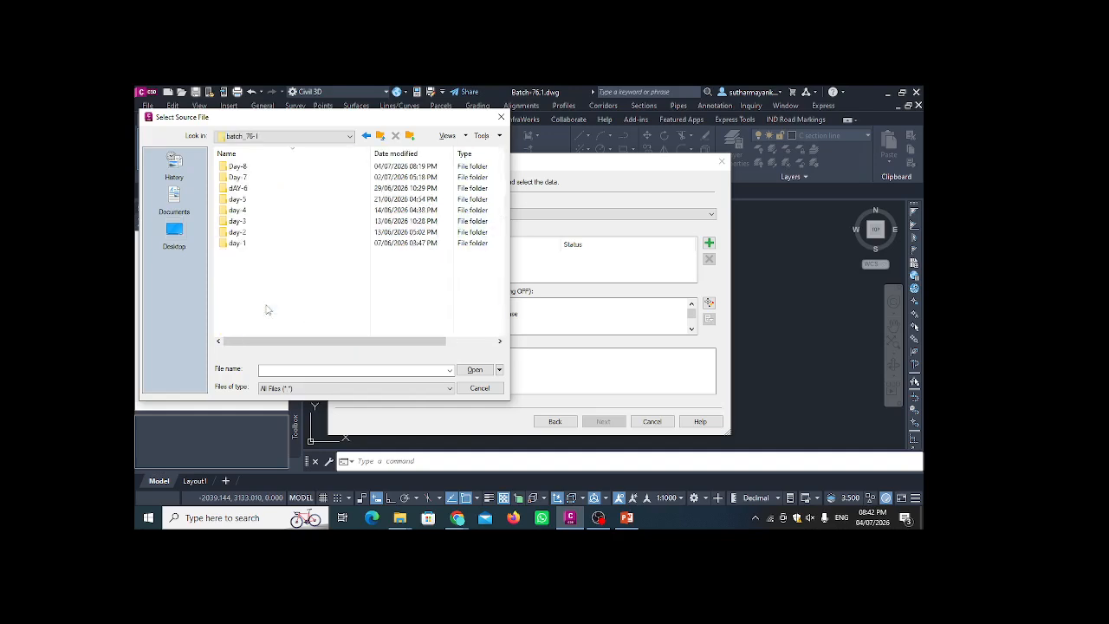
pyautogui.doubleClick(248, 167)
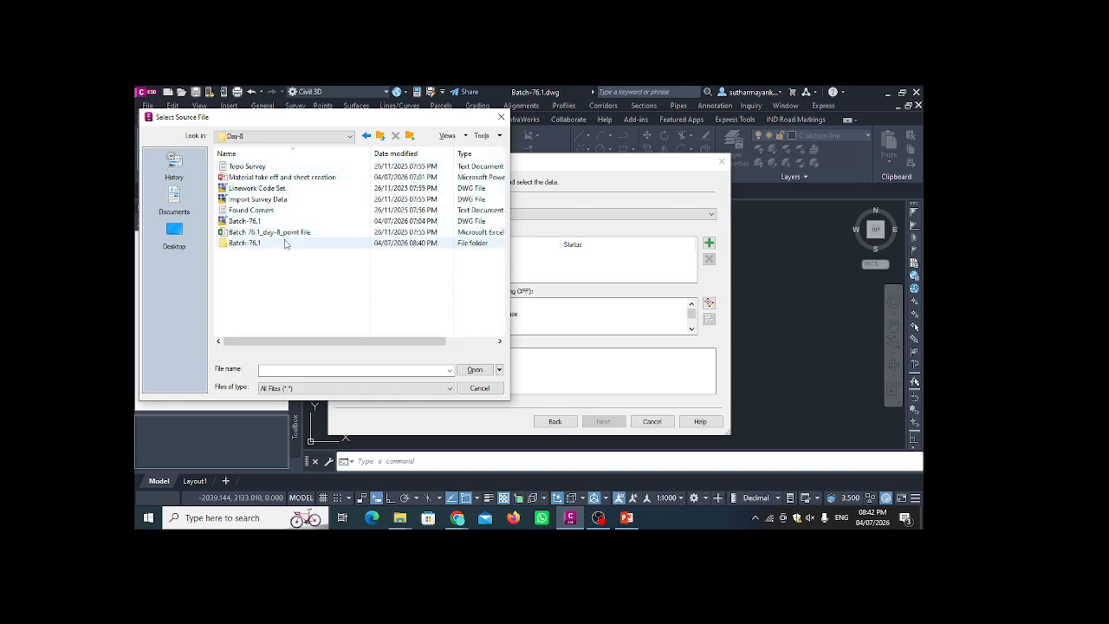
pyautogui.click(241, 233)
pyautogui.click(475, 369)
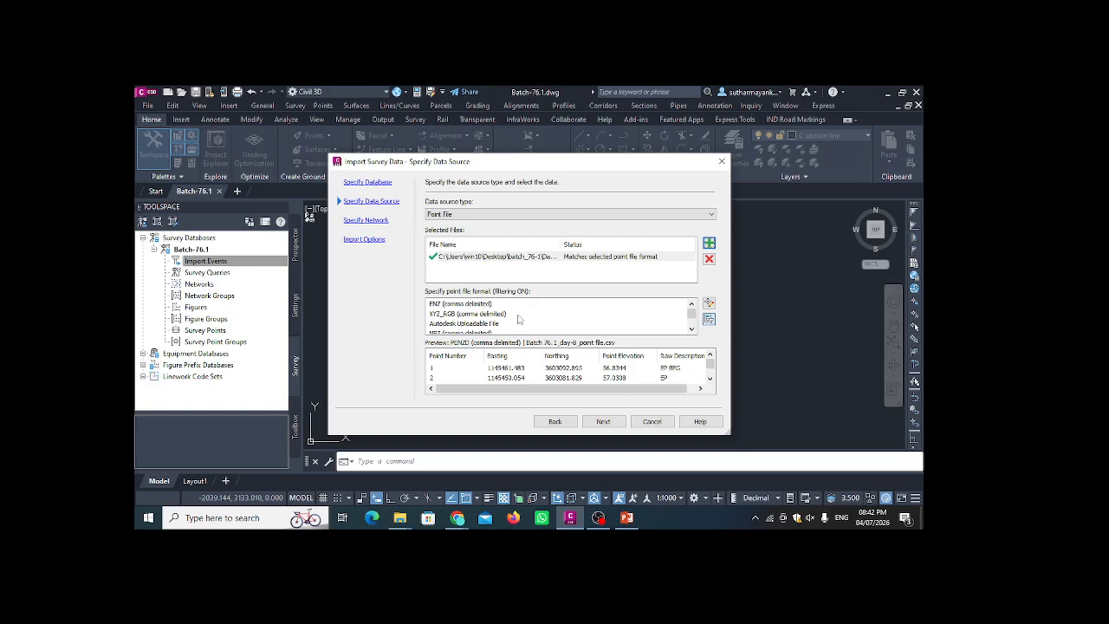
# - Choose the PENZD (comma delimited) point file format, check the preview columns and continue to the network page
pyautogui.scroll(-3, 519, 320)
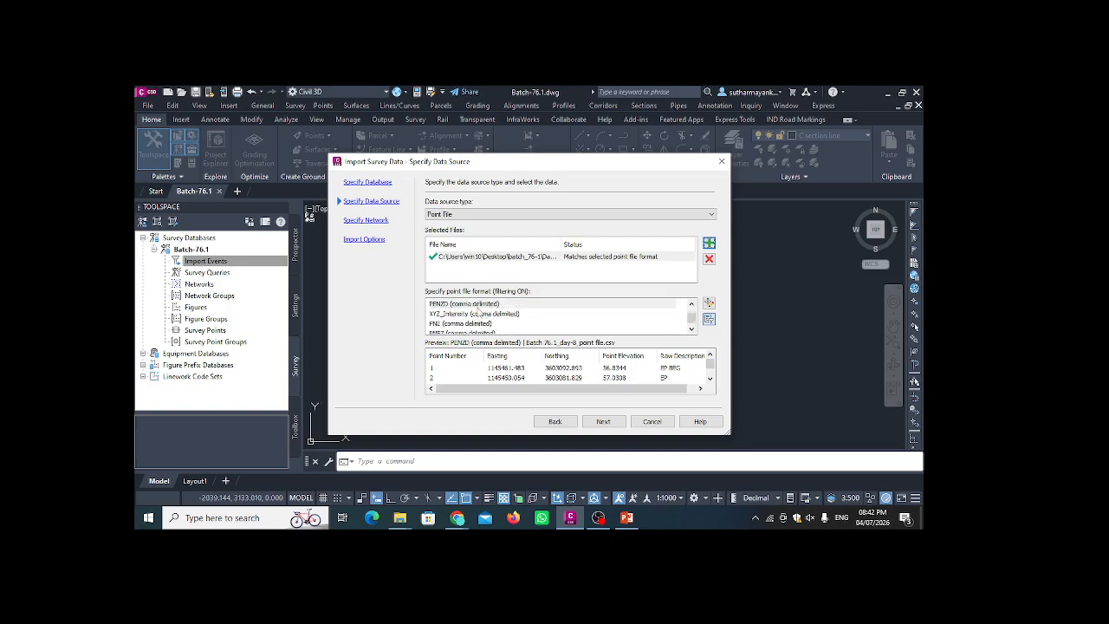
pyautogui.click(478, 305)
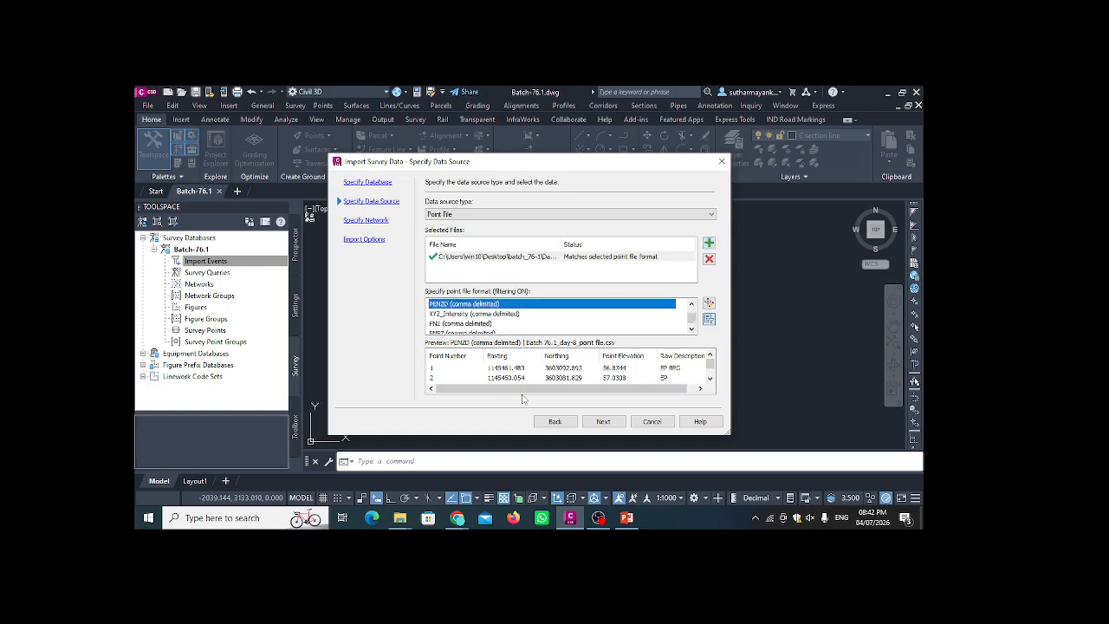
pyautogui.moveTo(525, 391); pyautogui.dragTo(594, 392)
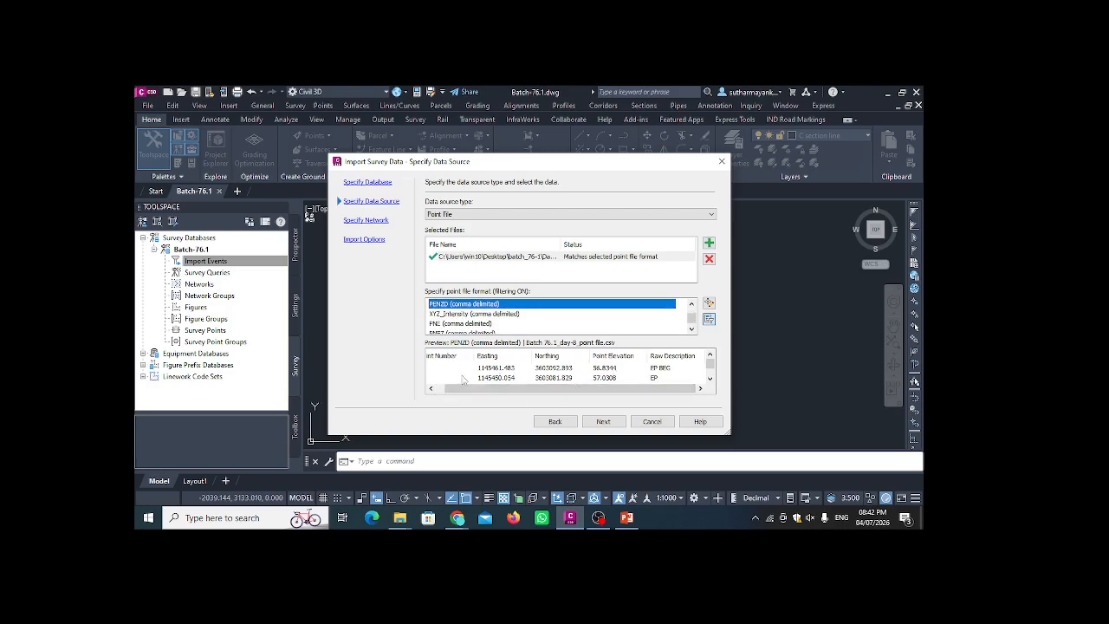
pyautogui.moveTo(470, 390); pyautogui.dragTo(462, 391)
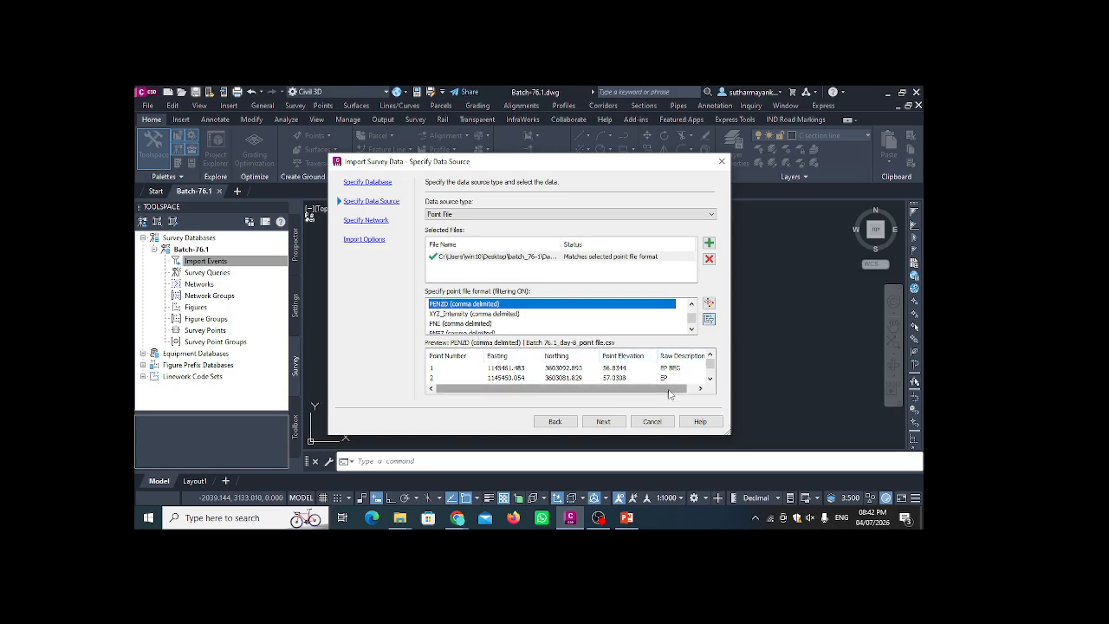
pyautogui.moveTo(677, 391); pyautogui.dragTo(683, 390)
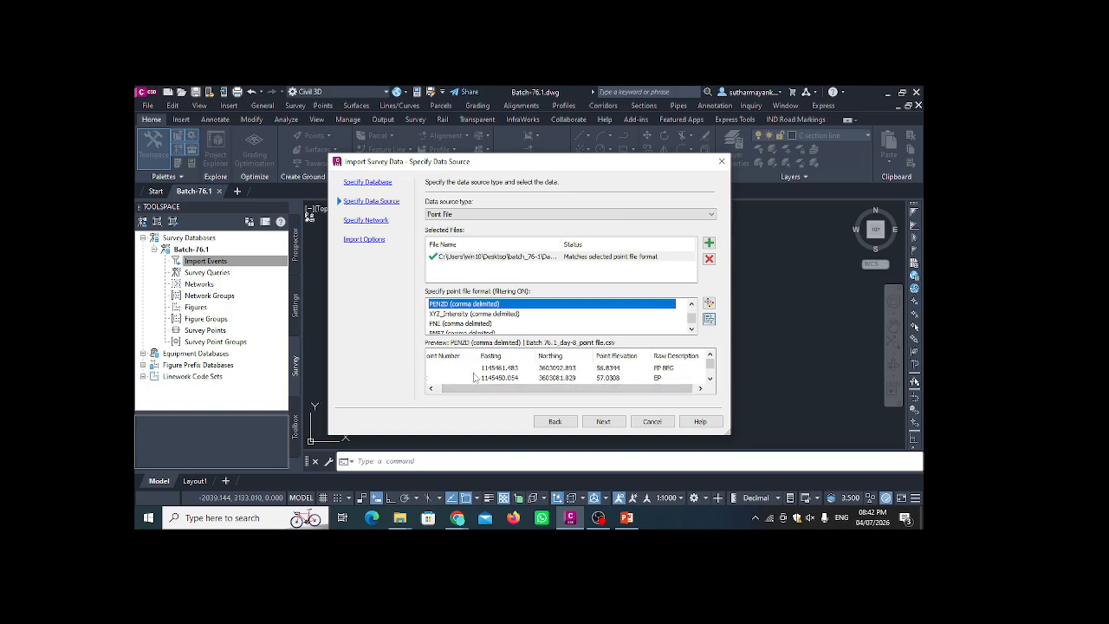
pyautogui.click(604, 421)
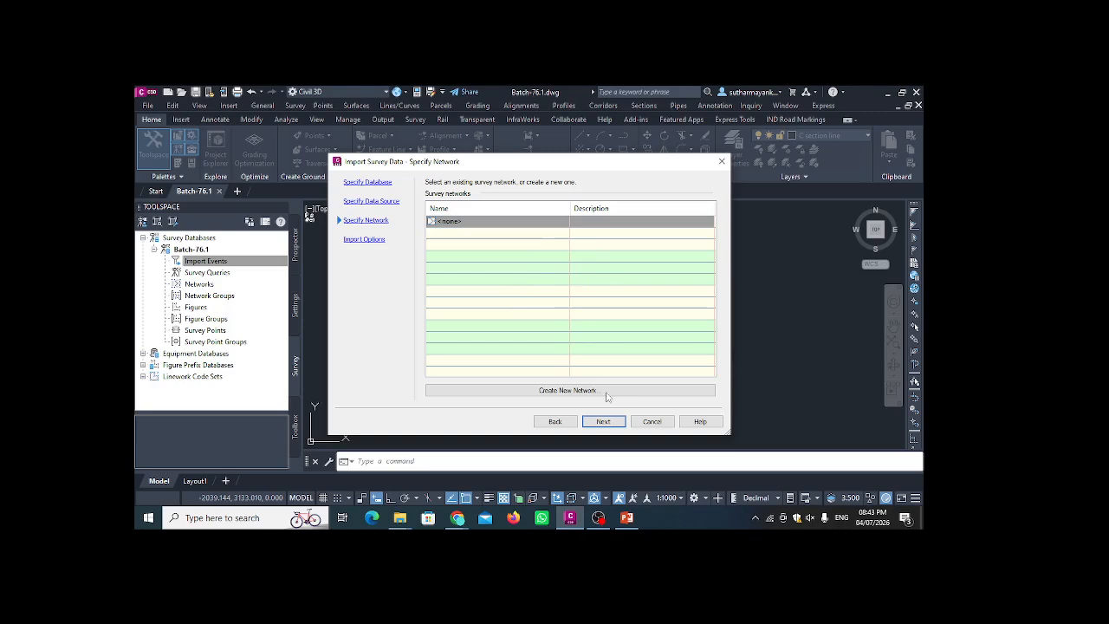
# - Keep the survey network as none, use linework code set 123, review the remaining import options and finish the import
pyautogui.click(603, 422)
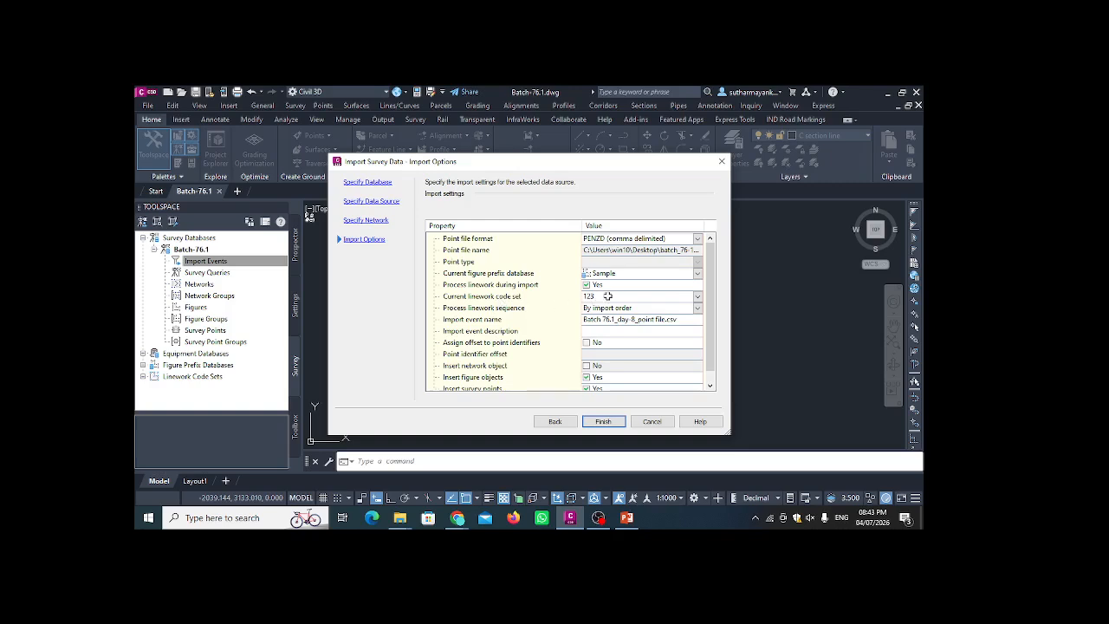
pyautogui.click(698, 297)
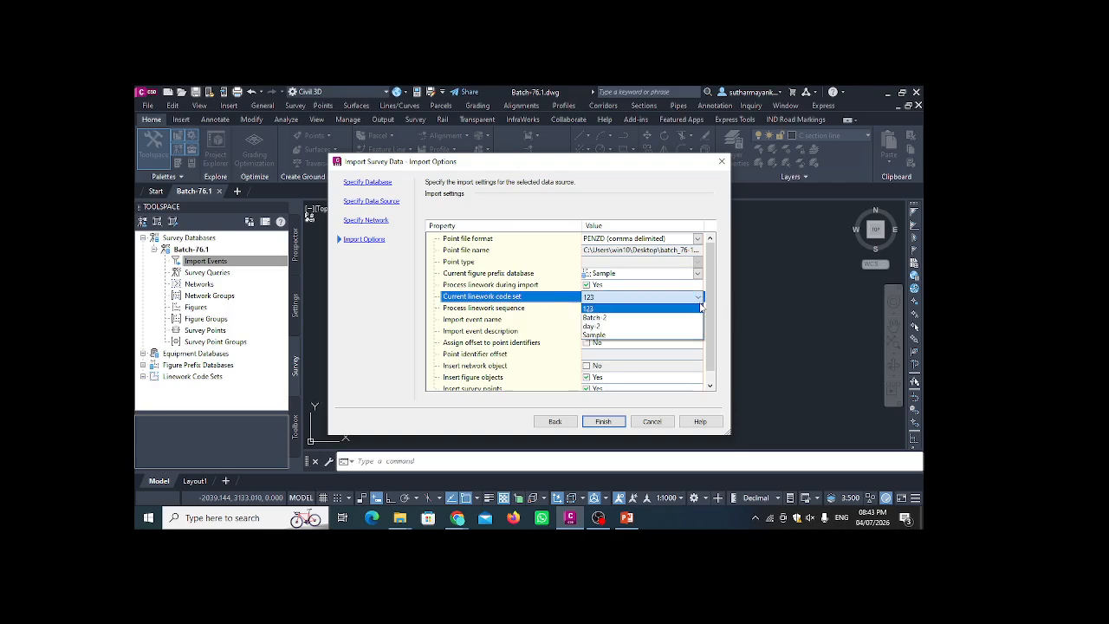
pyautogui.click(642, 308)
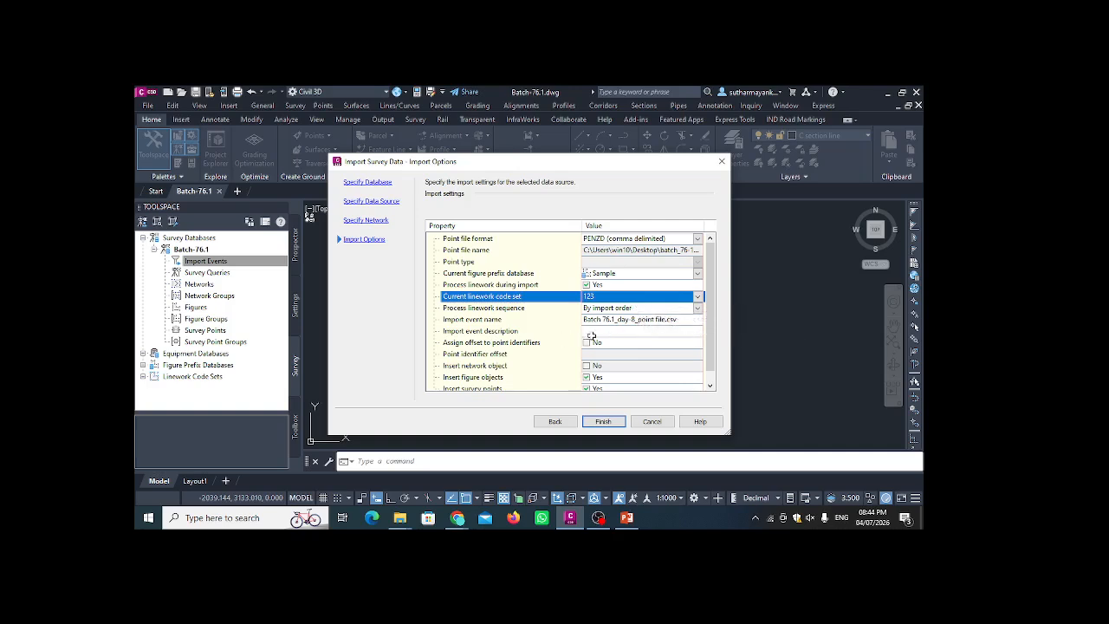
pyautogui.scroll(-1, 596, 355)
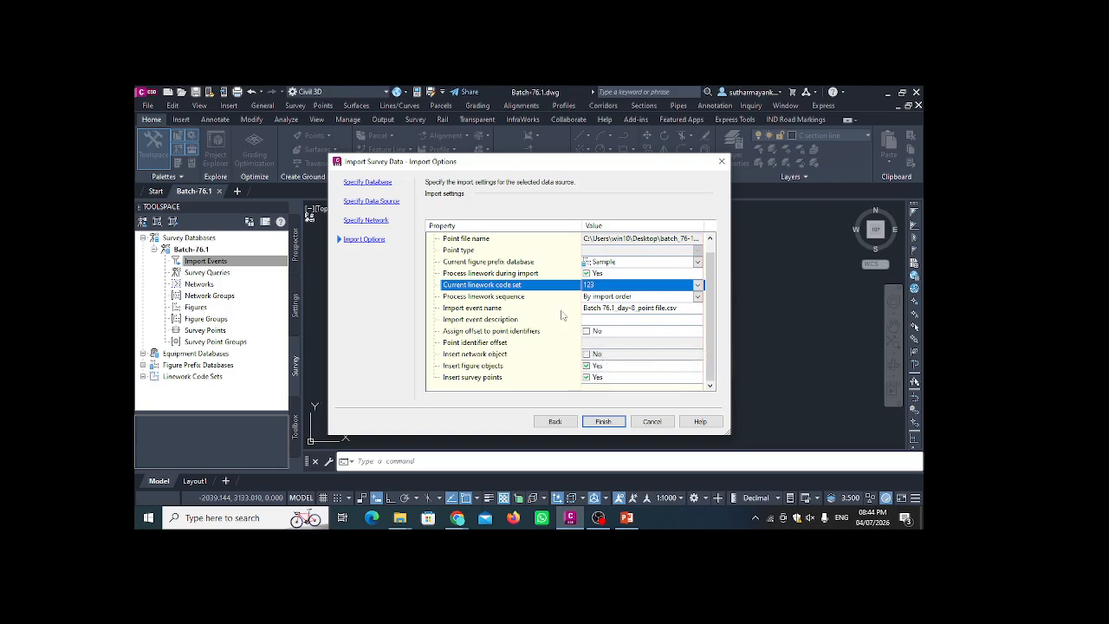
pyautogui.scroll(1, 576, 329)
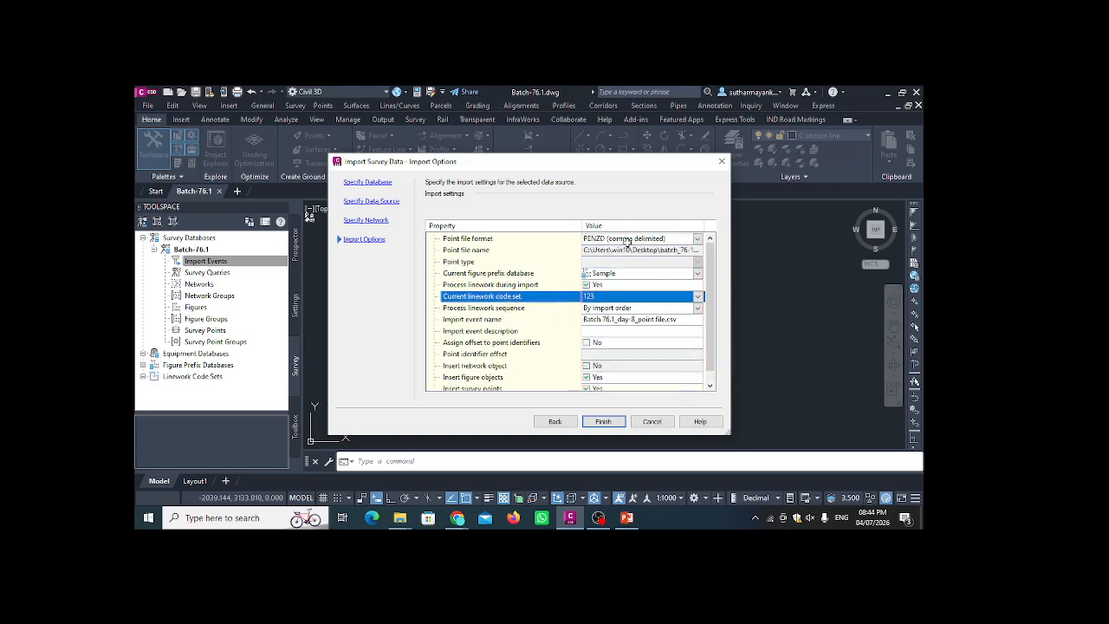
pyautogui.click(602, 423)
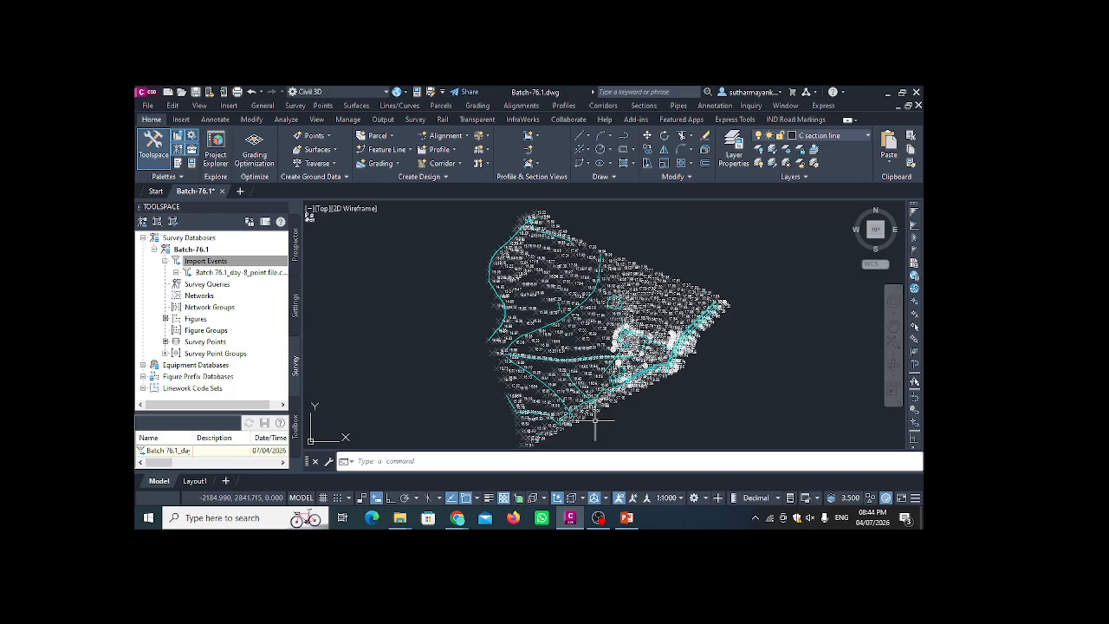
# - Examine the imported survey points, elevation labels and figure linework in the drawing from close up and as a whole
pyautogui.scroll(2, 546, 289)
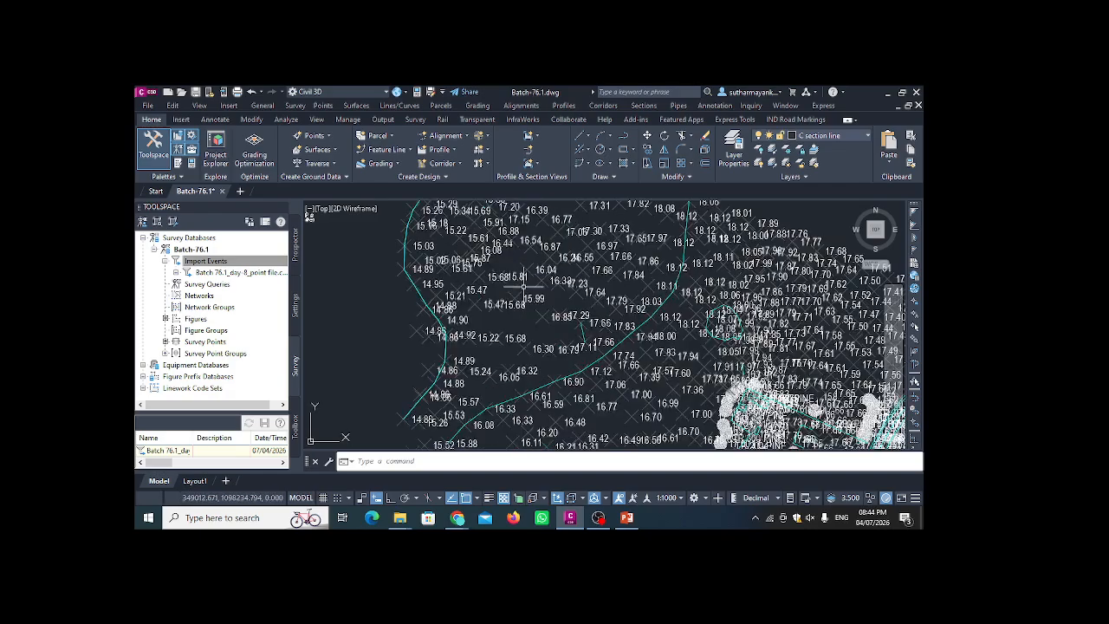
pyautogui.scroll(-4, 520, 285)
pyautogui.scroll(4, 485, 279)
pyautogui.scroll(-4, 470, 276)
pyautogui.scroll(2, 471, 277)
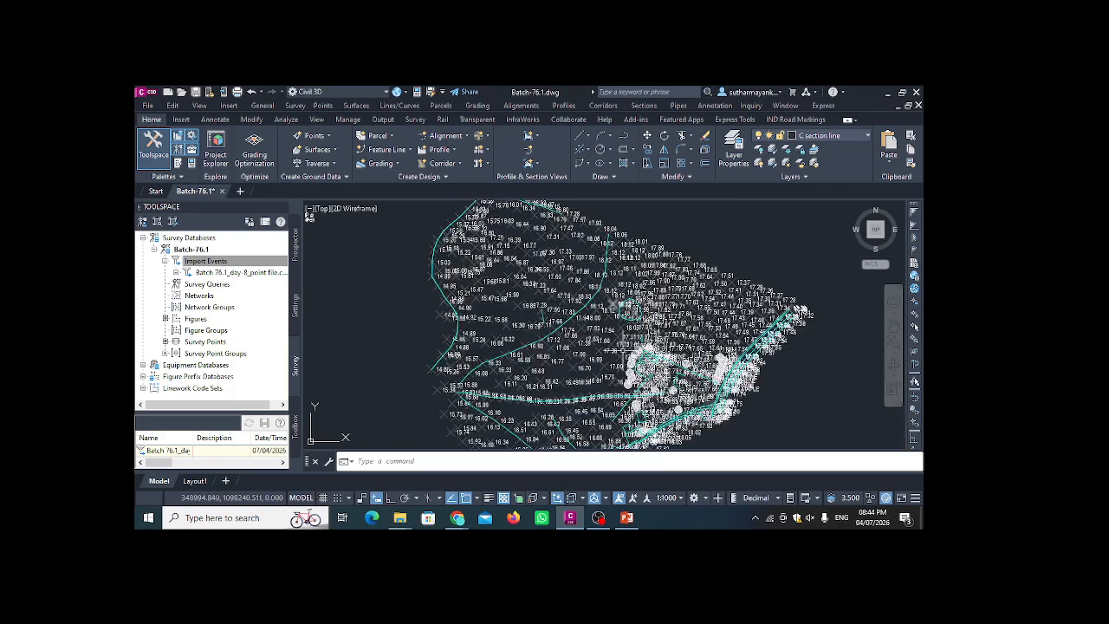
pyautogui.scroll(-2, 624, 383)
pyautogui.scroll(6, 627, 383)
pyautogui.scroll(-4, 627, 338)
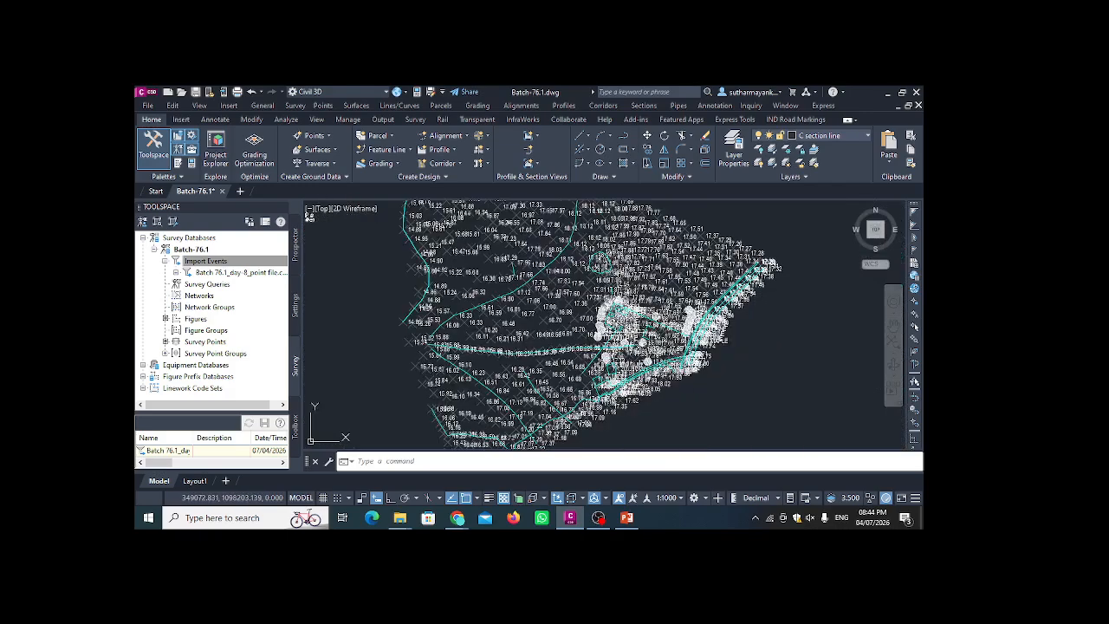
pyautogui.scroll(-1, 536, 323)
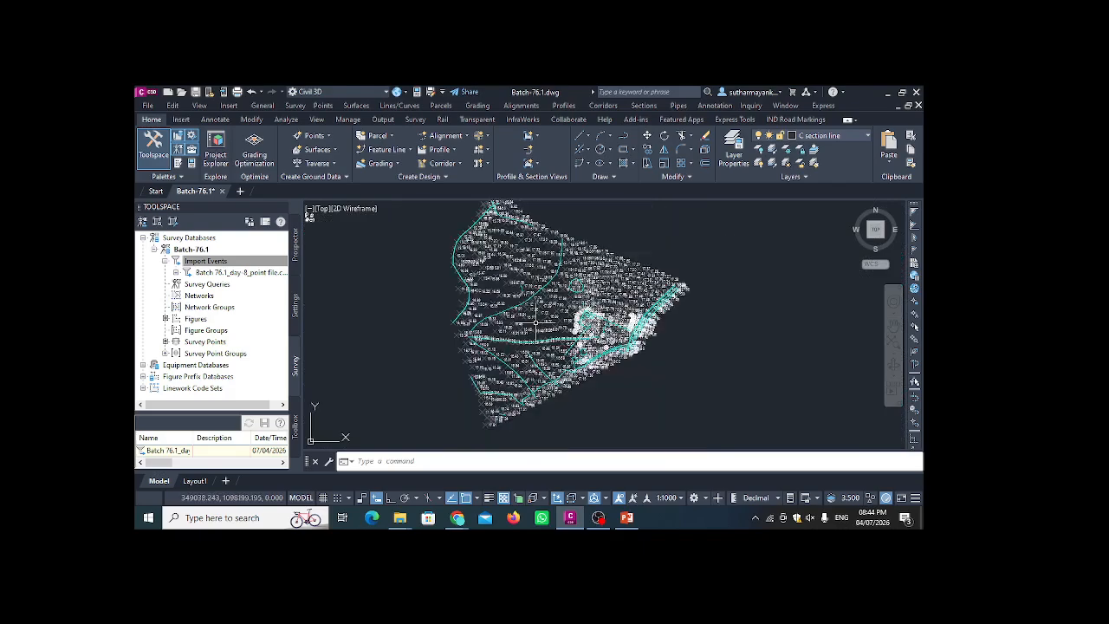
pyautogui.scroll(3, 520, 334)
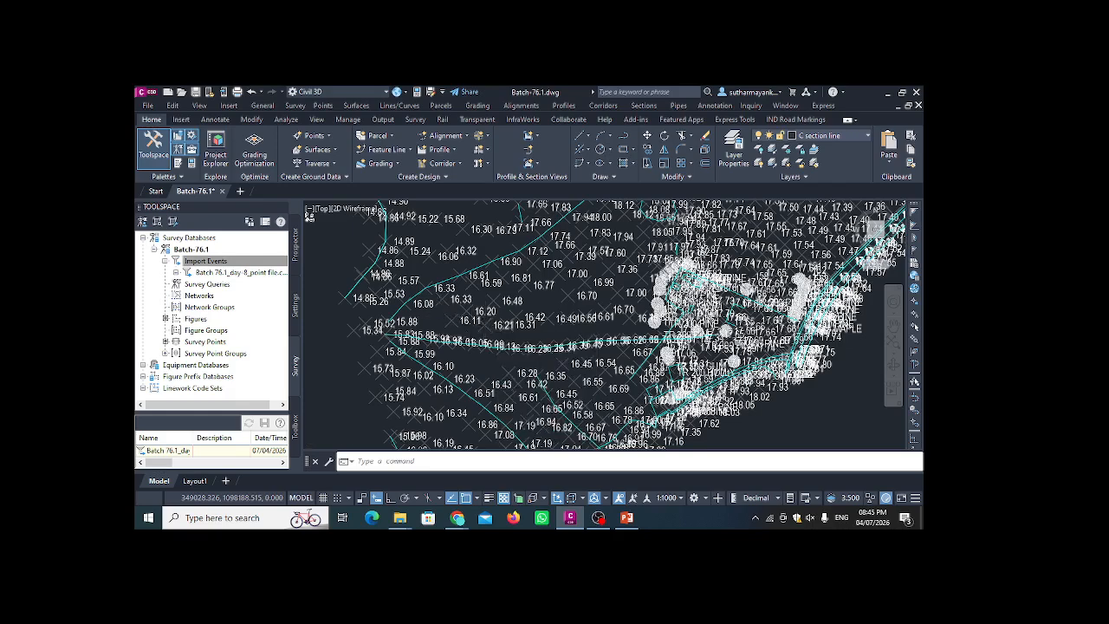
pyautogui.scroll(-3, 519, 260)
pyautogui.scroll(1, 511, 260)
pyautogui.scroll(-1, 516, 247)
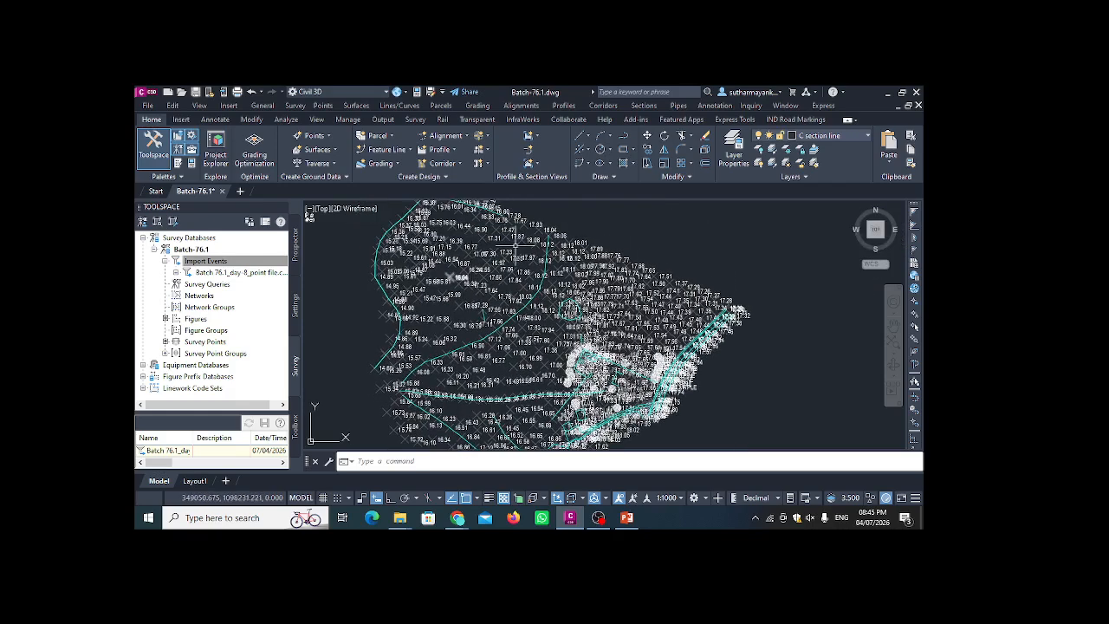
pyautogui.scroll(-2, 502, 282)
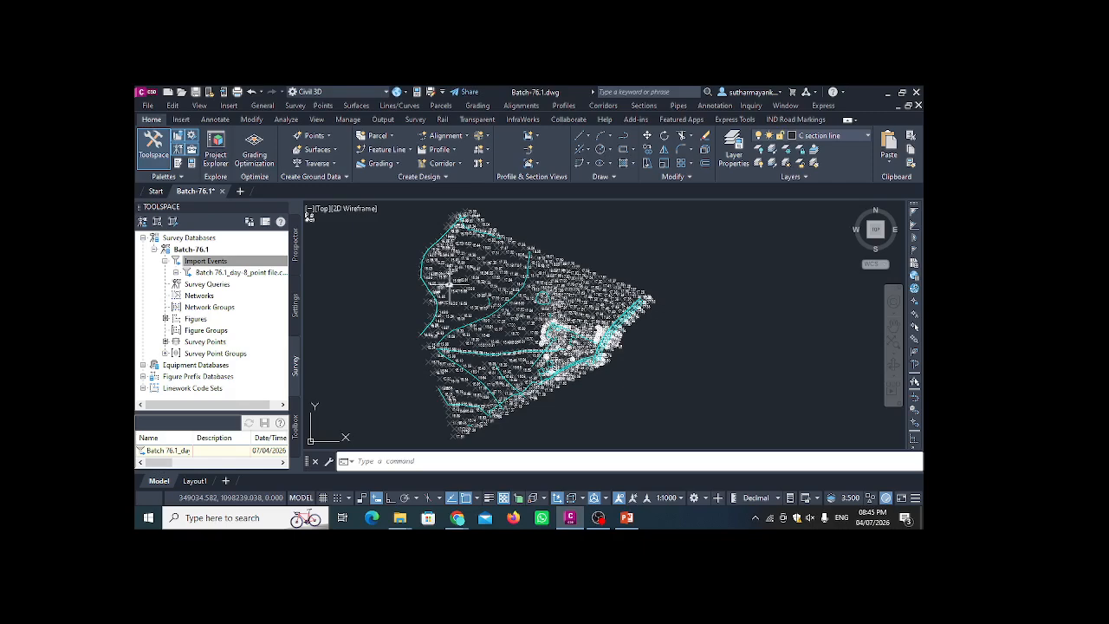
# - Set the point style of the Batch 76.1_day-8_point file point group to <none> through one of its survey points
pyautogui.scroll(2, 451, 271)
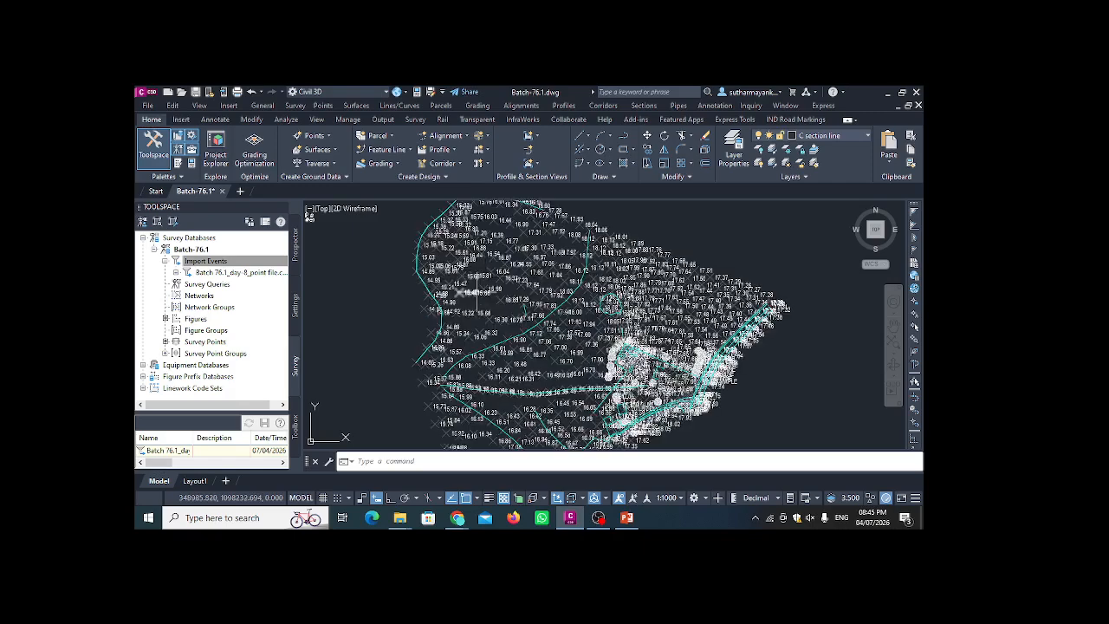
pyautogui.scroll(3, 465, 292)
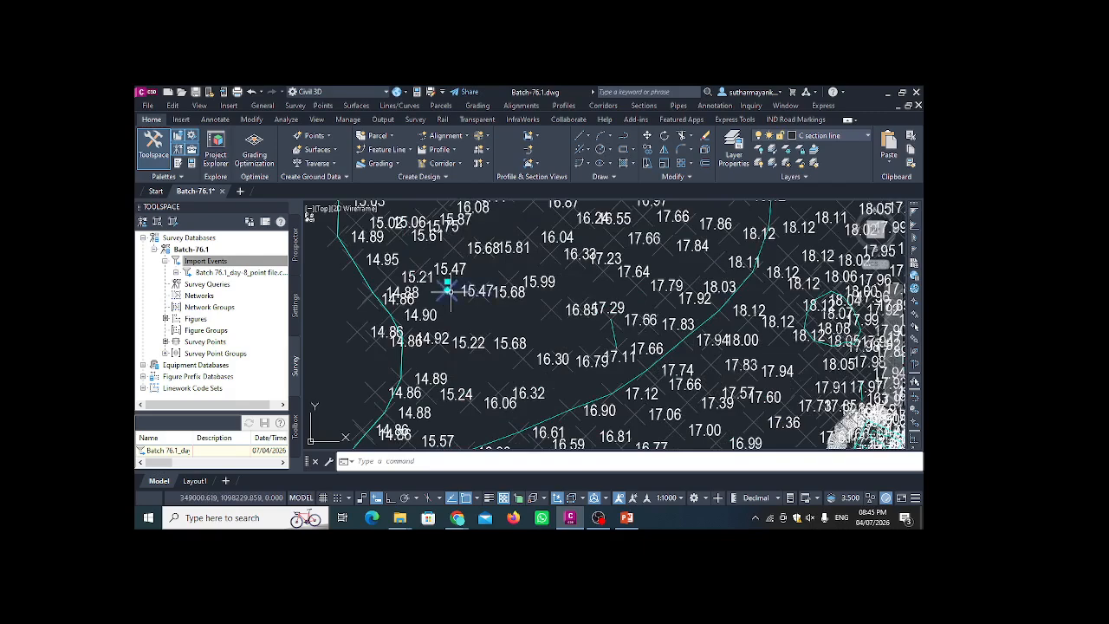
pyautogui.click(448, 289)
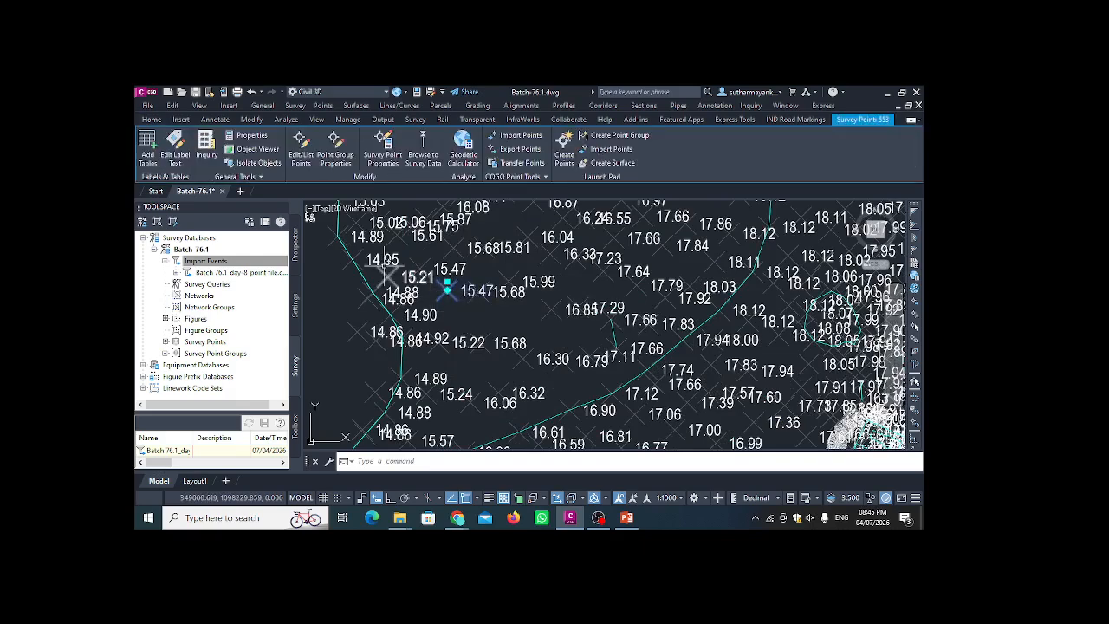
pyautogui.click(335, 158)
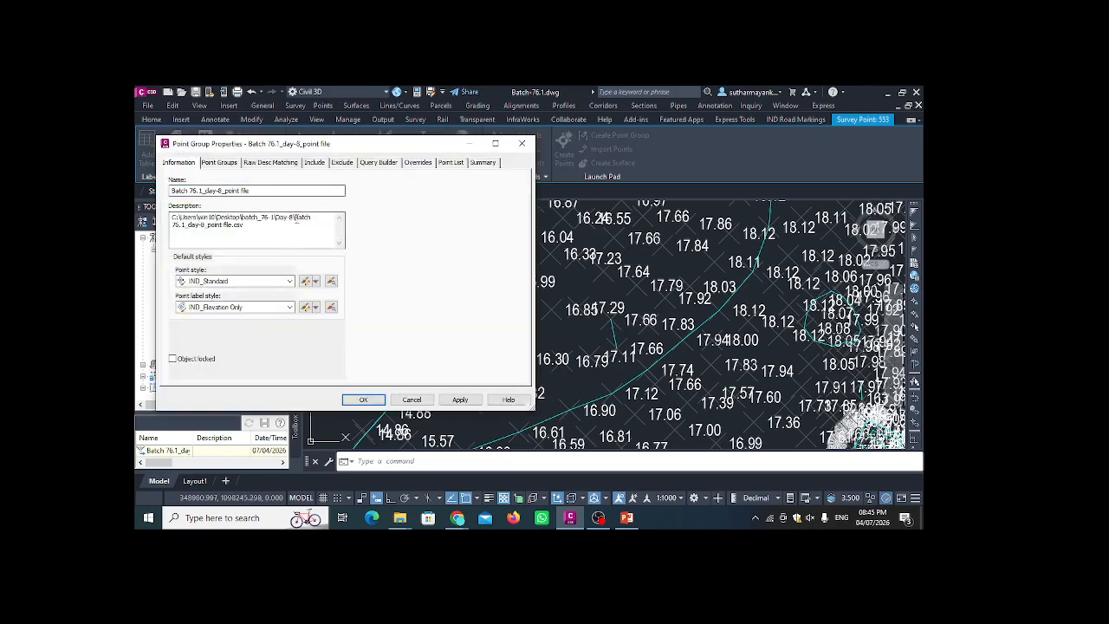
pyautogui.click(289, 281)
pyautogui.scroll(6, 264, 310)
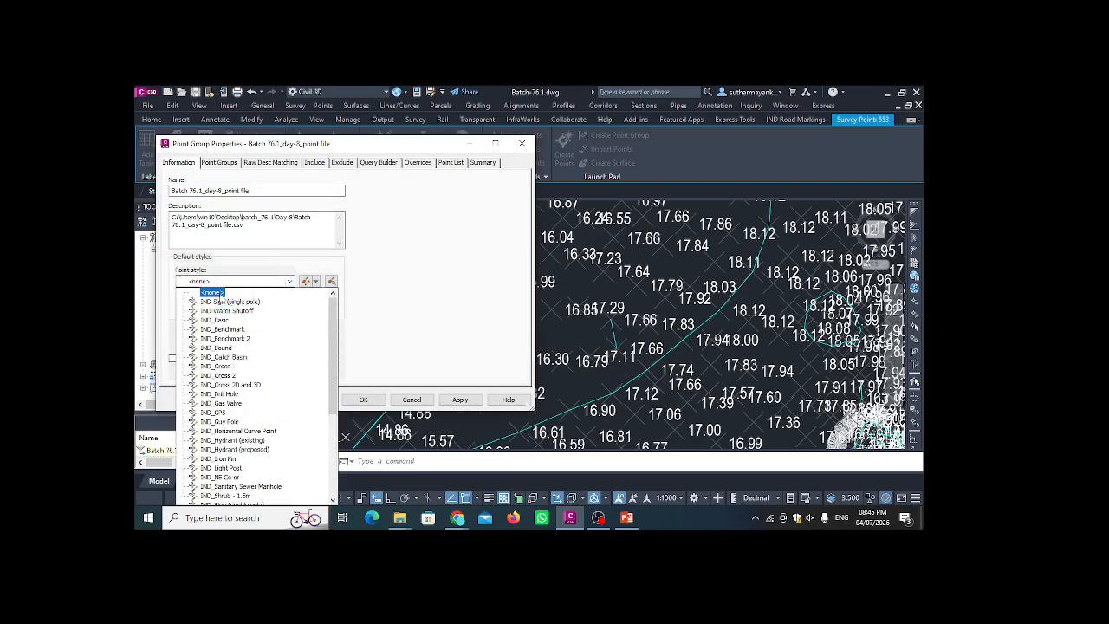
pyautogui.click(215, 293)
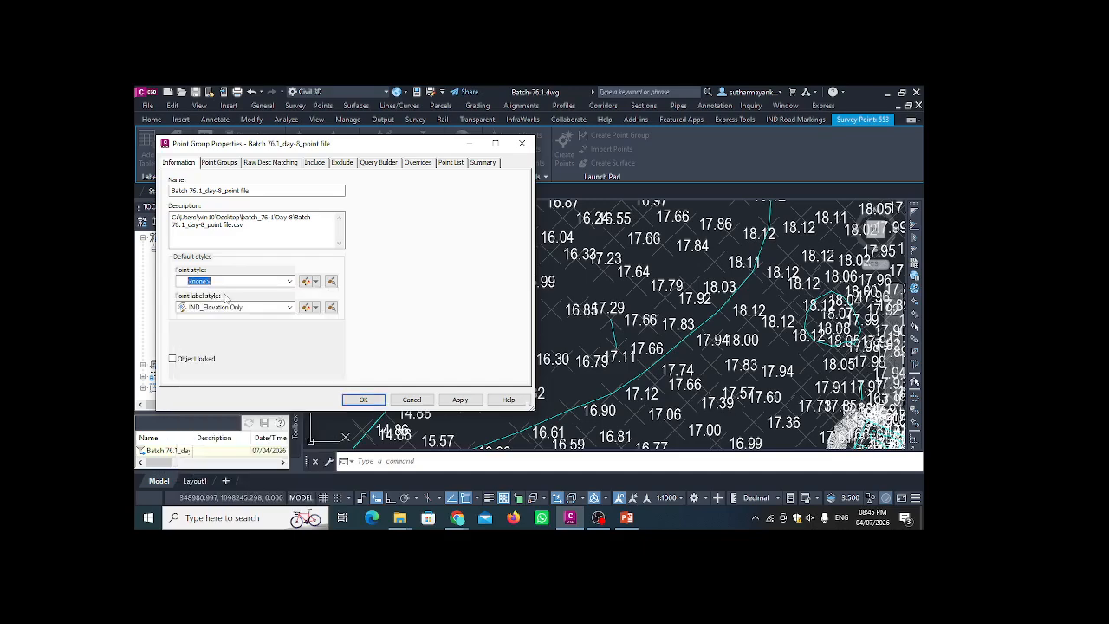
pyautogui.click(460, 401)
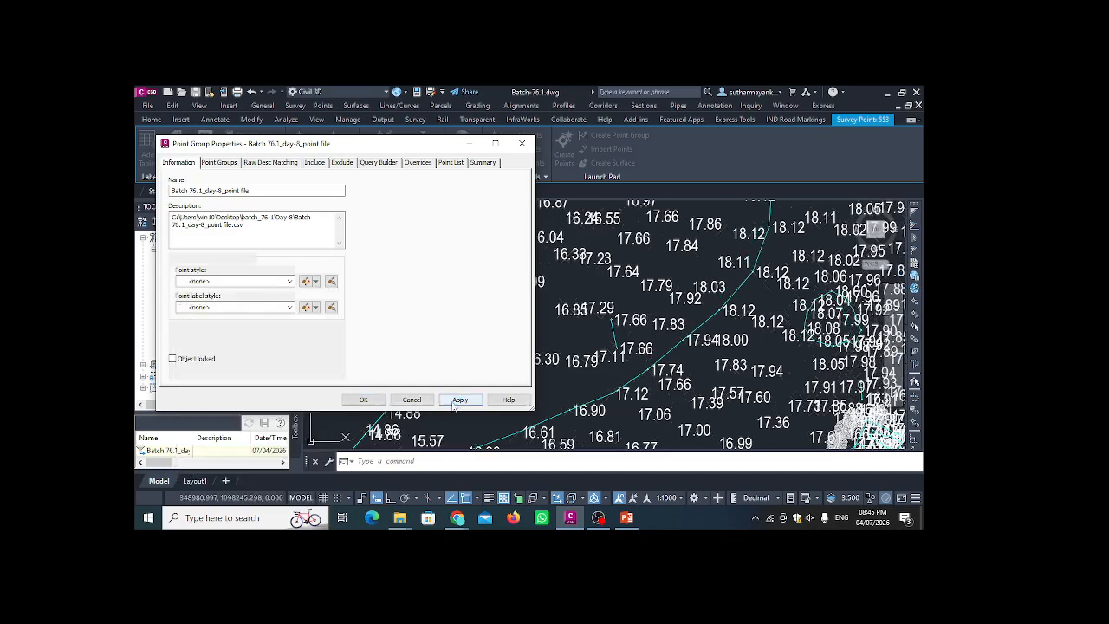
pyautogui.click(370, 400)
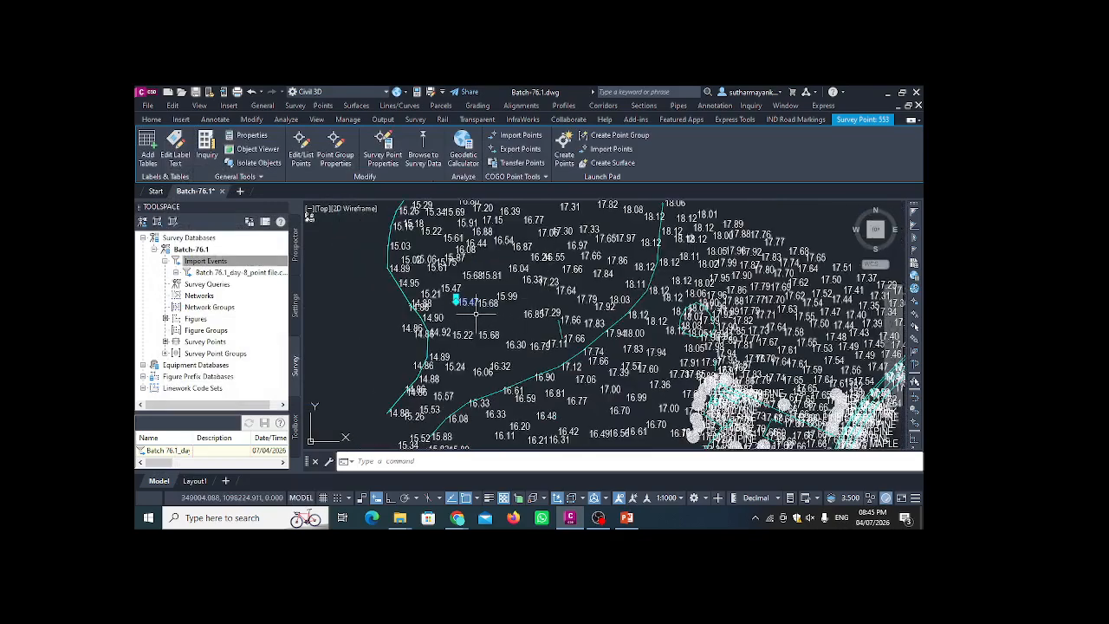
pyautogui.scroll(5, 472, 314)
pyautogui.scroll(-5, 502, 295)
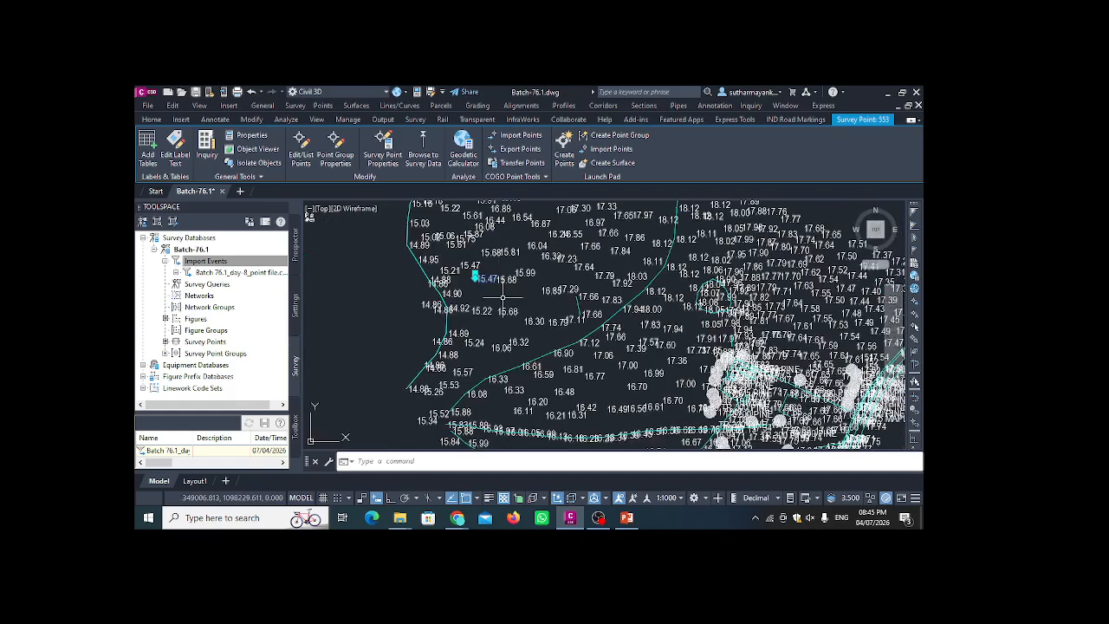
pyautogui.scroll(-3, 502, 295)
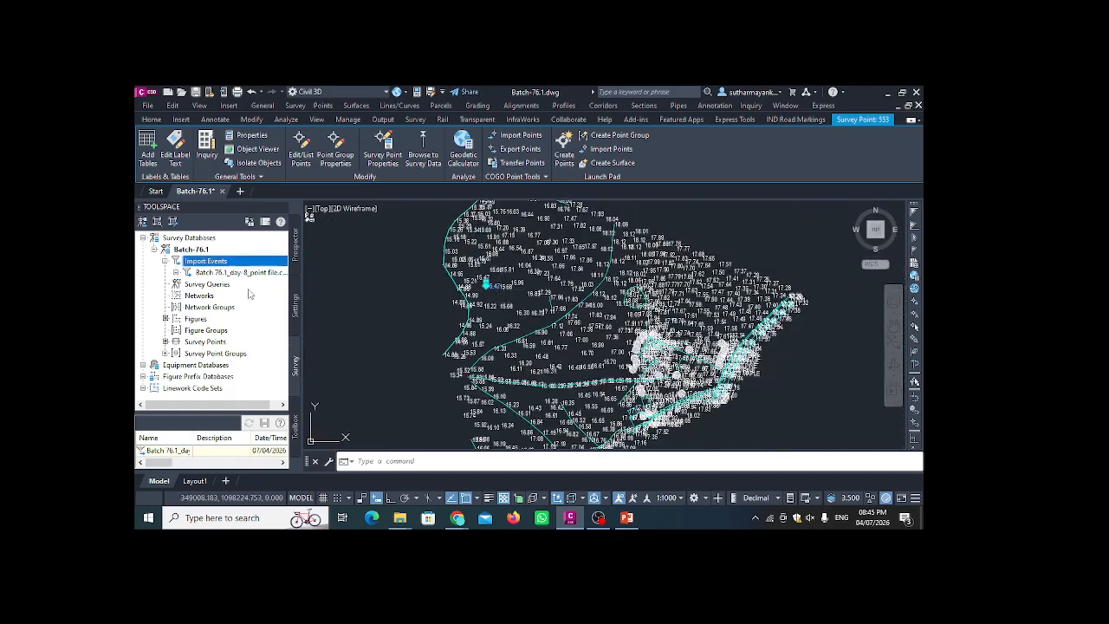
# - Create a TIN surface named EG Surface in the drawing, keeping the IND_Border Only style
pyautogui.click(295, 258)
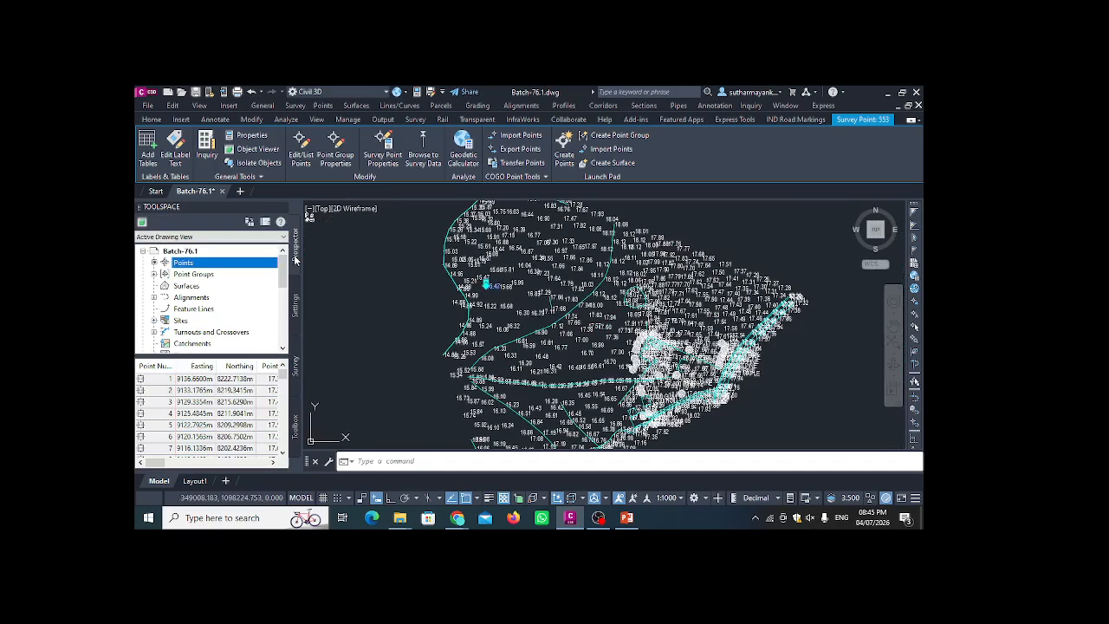
pyautogui.click(184, 286)
pyautogui.rightClick(186, 287)
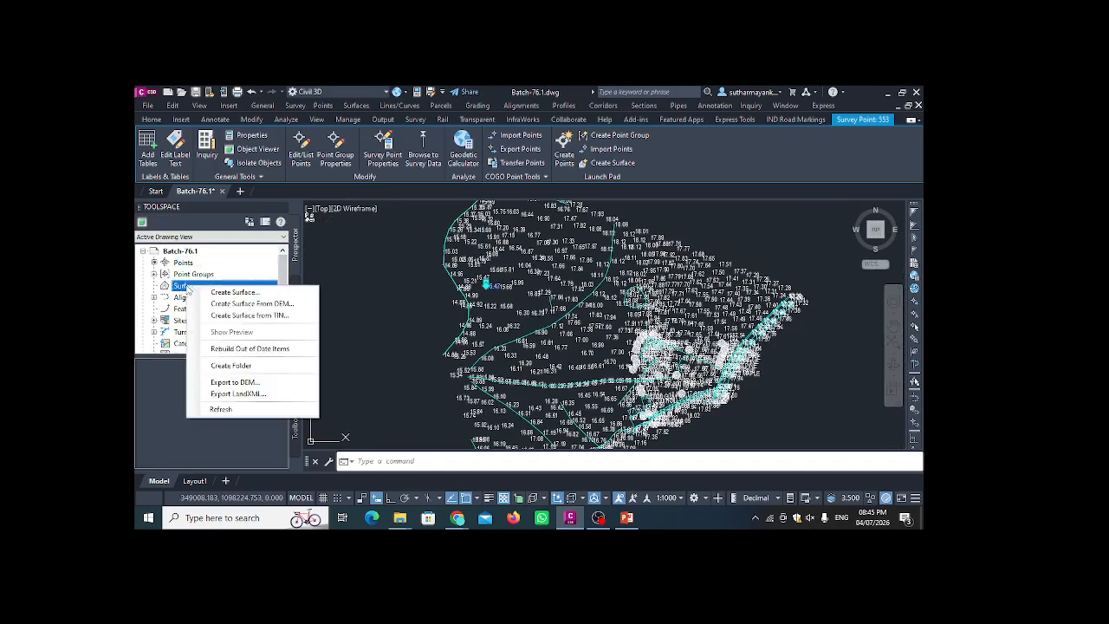
pyautogui.click(210, 293)
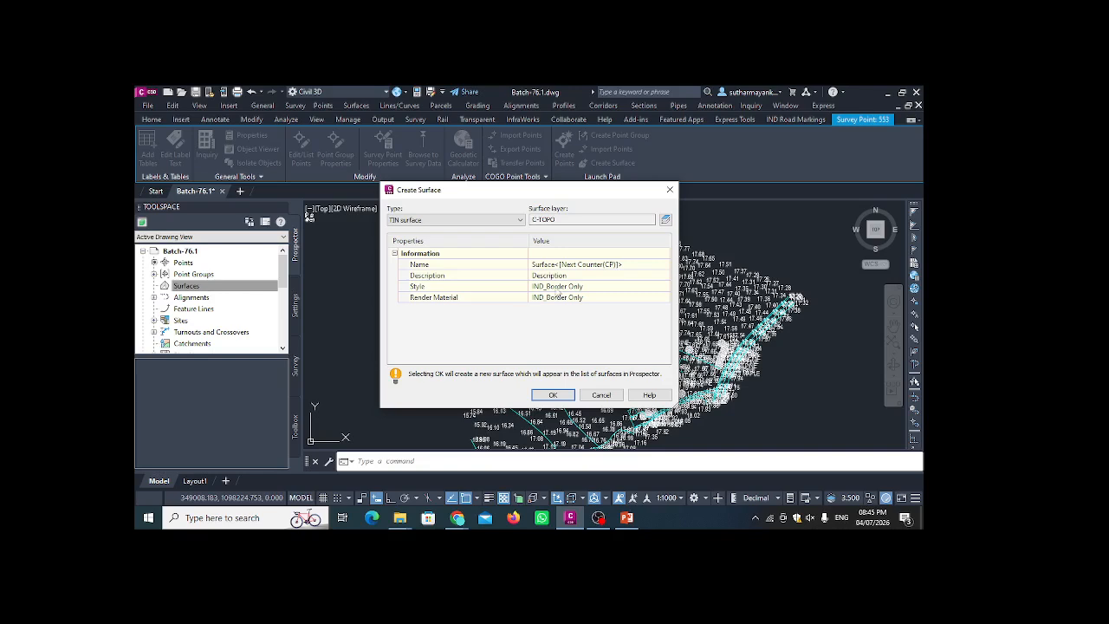
pyautogui.click(559, 265)
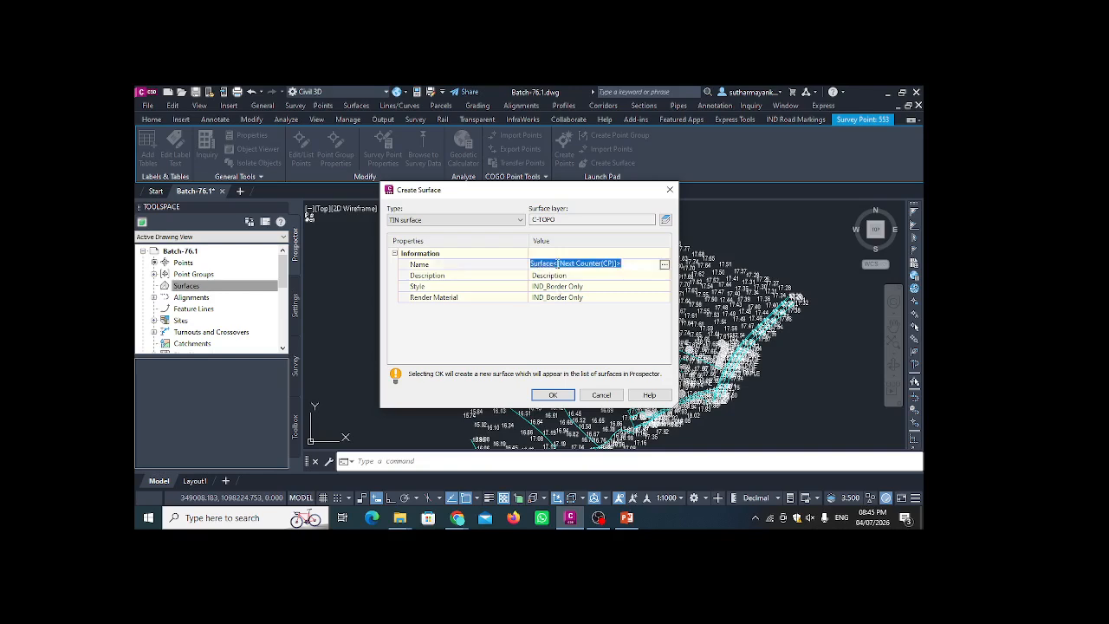
pyautogui.click(558, 264)
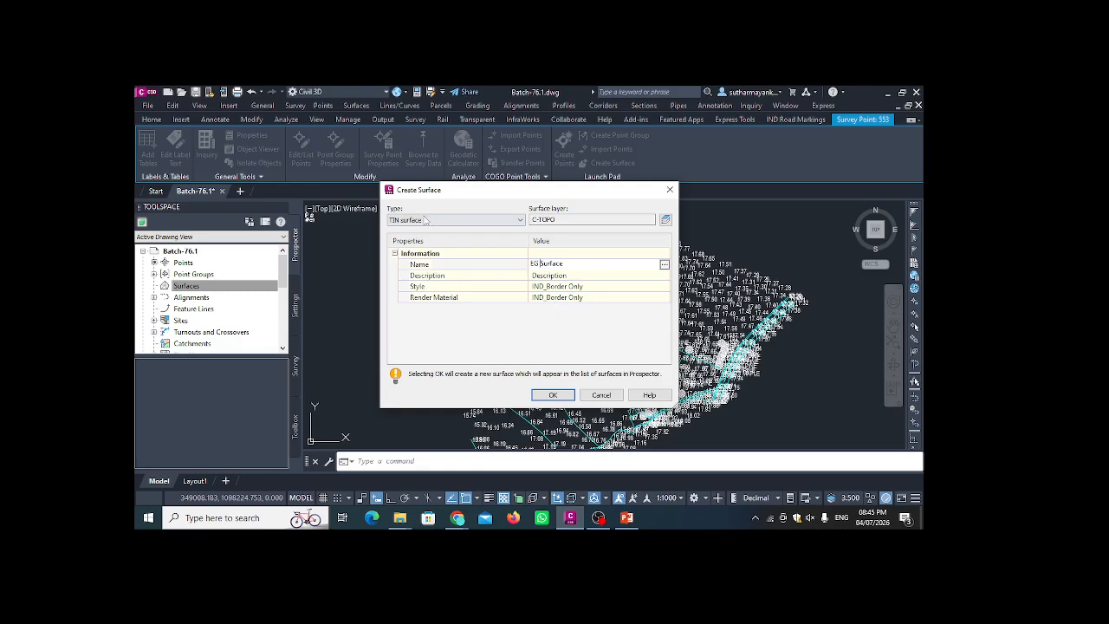
pyautogui.click(552, 395)
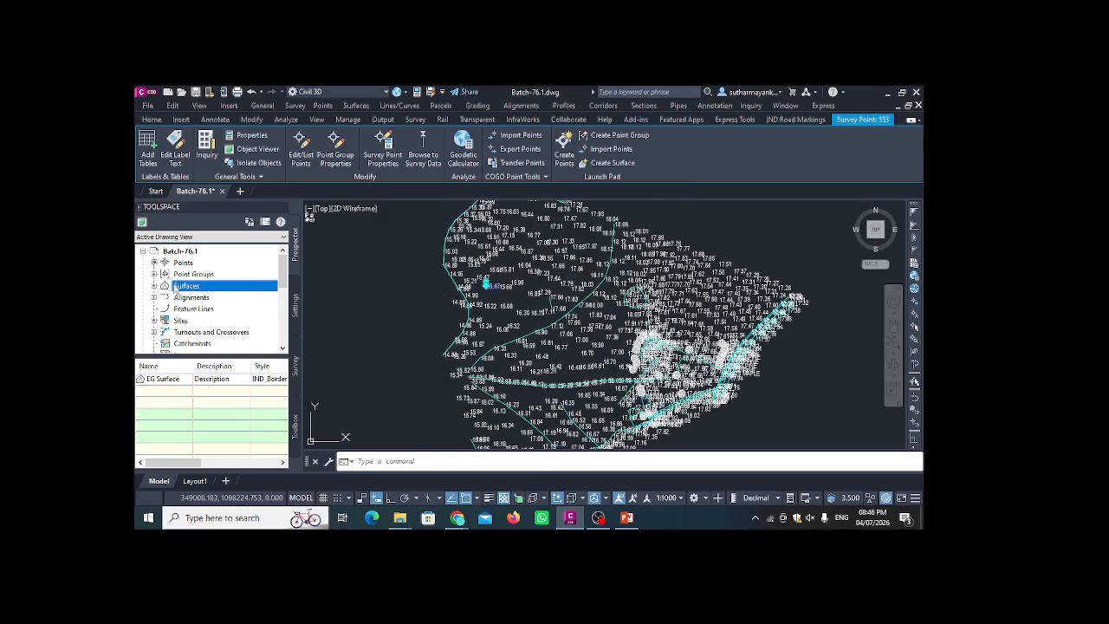
# - Add the _All Points point group to the definition of EG Surface
pyautogui.click(153, 286)
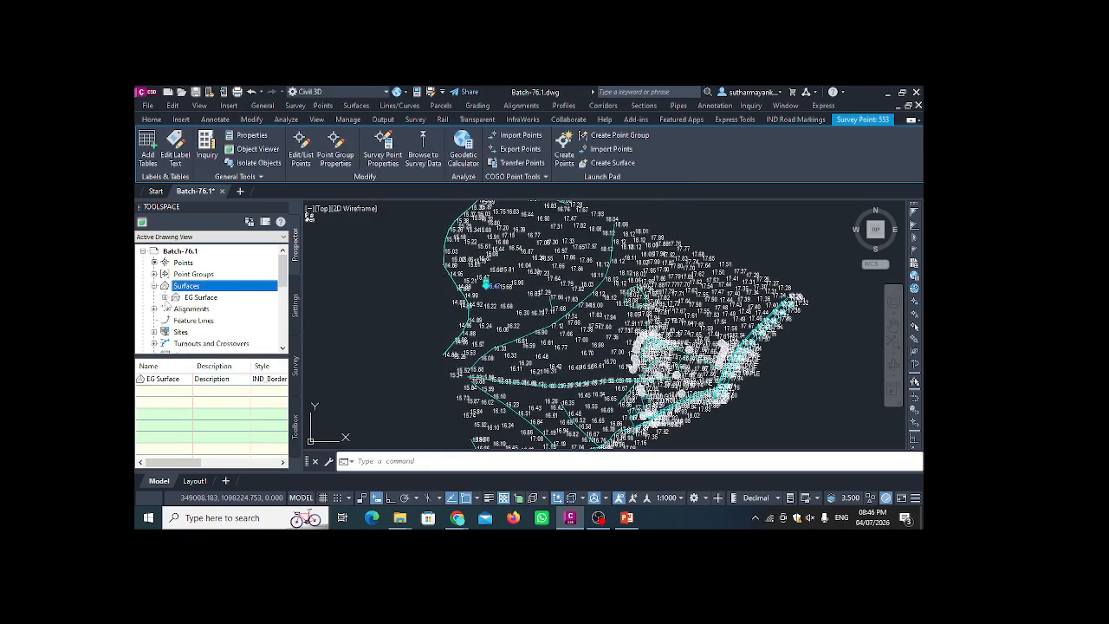
pyautogui.click(164, 297)
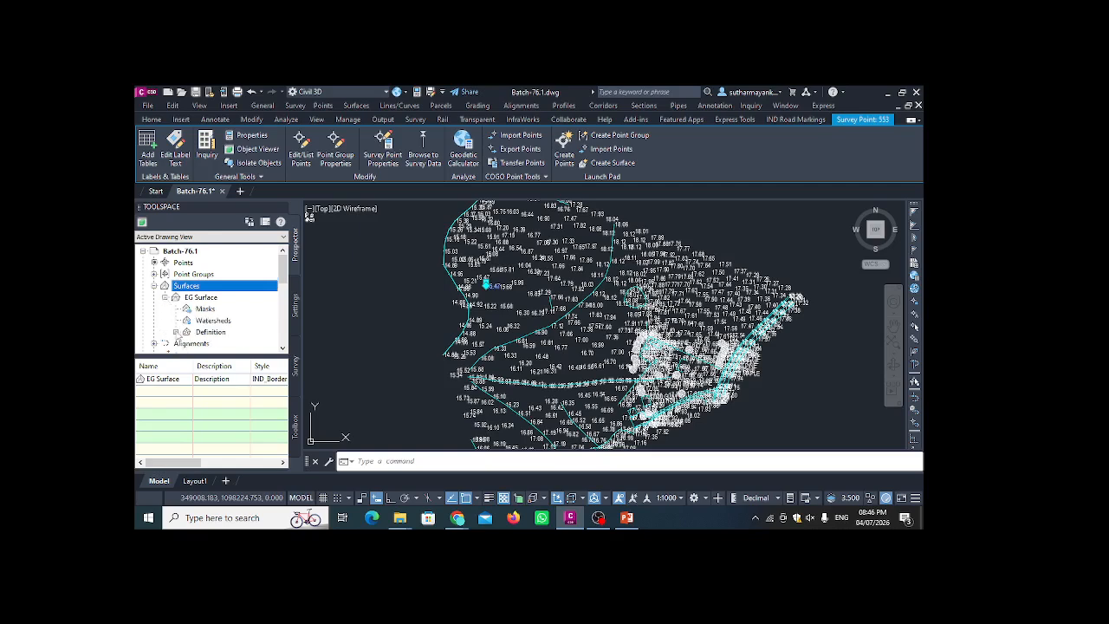
pyautogui.click(177, 333)
pyautogui.scroll(-1, 196, 315)
pyautogui.click(227, 309)
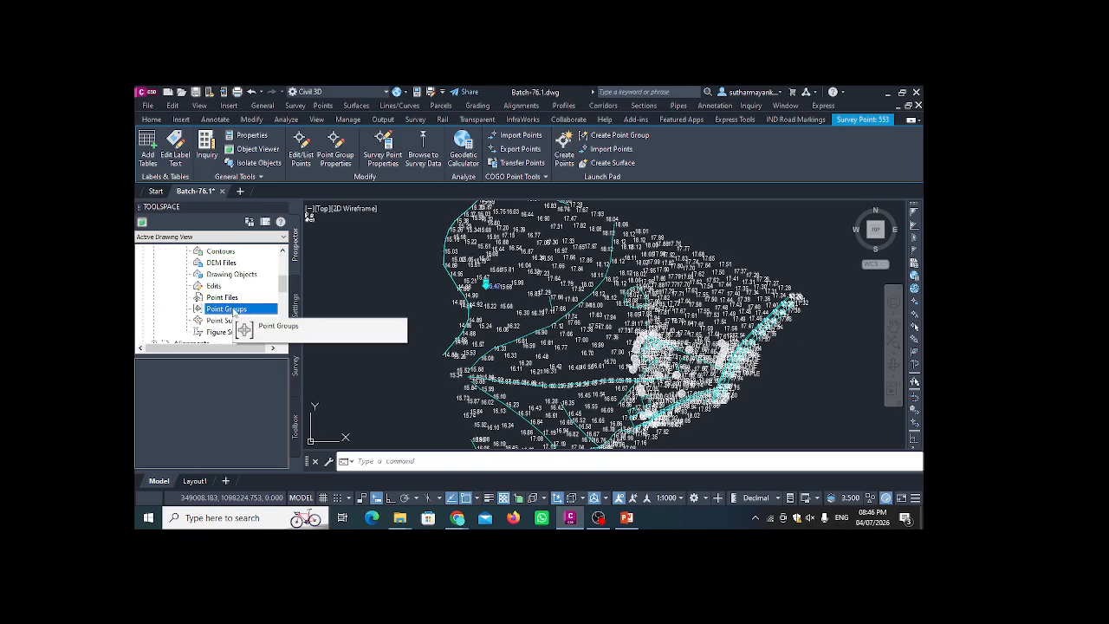
pyautogui.rightClick(234, 313)
pyautogui.click(256, 313)
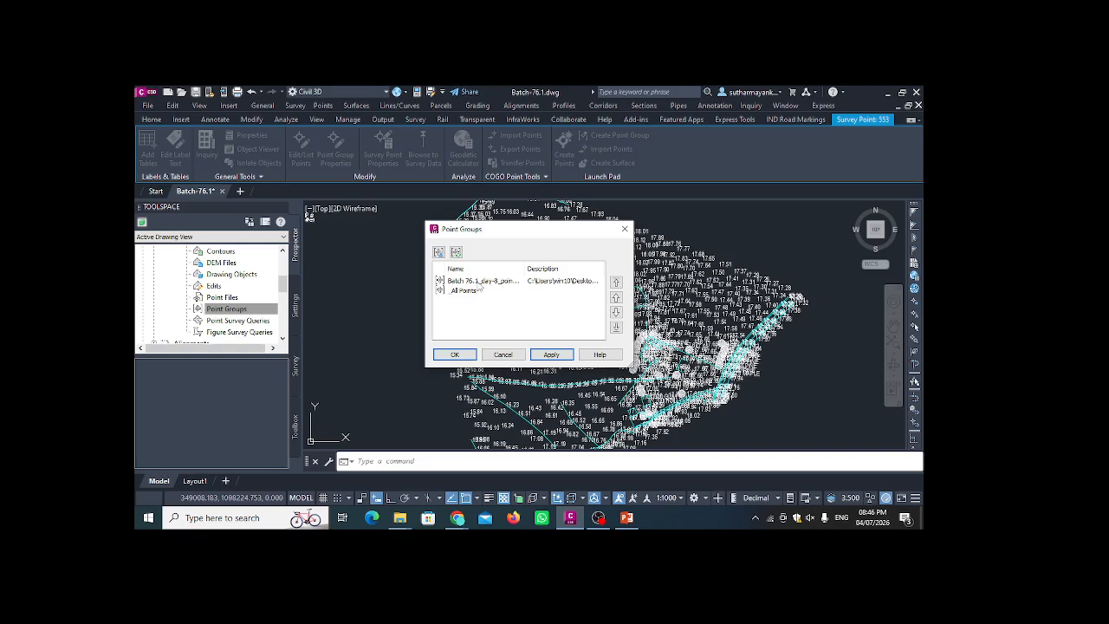
pyautogui.click(471, 293)
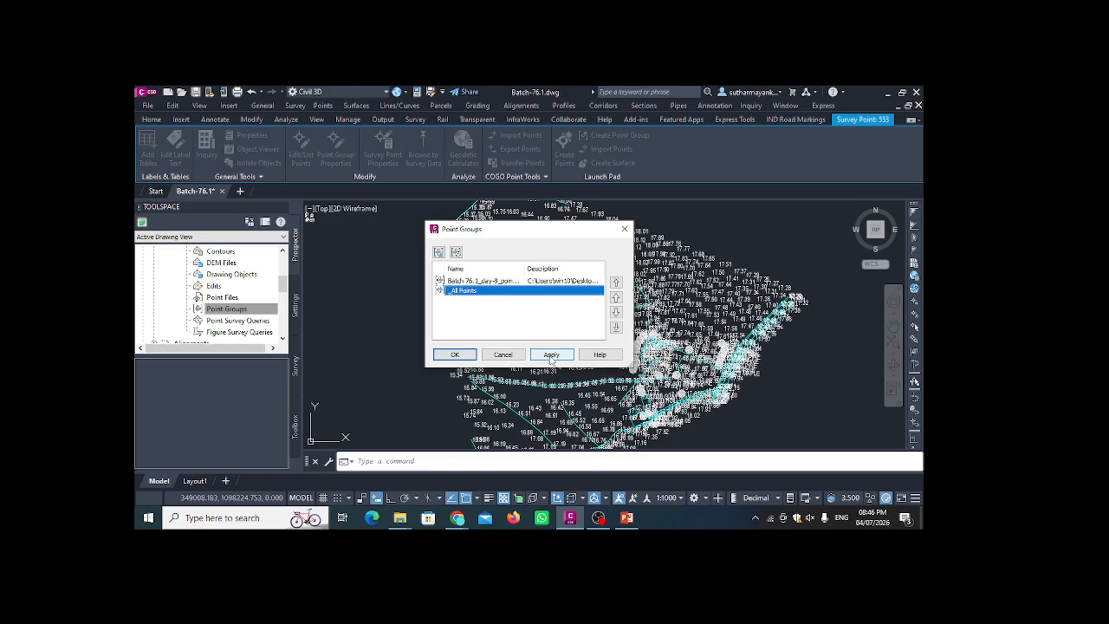
pyautogui.click(551, 355)
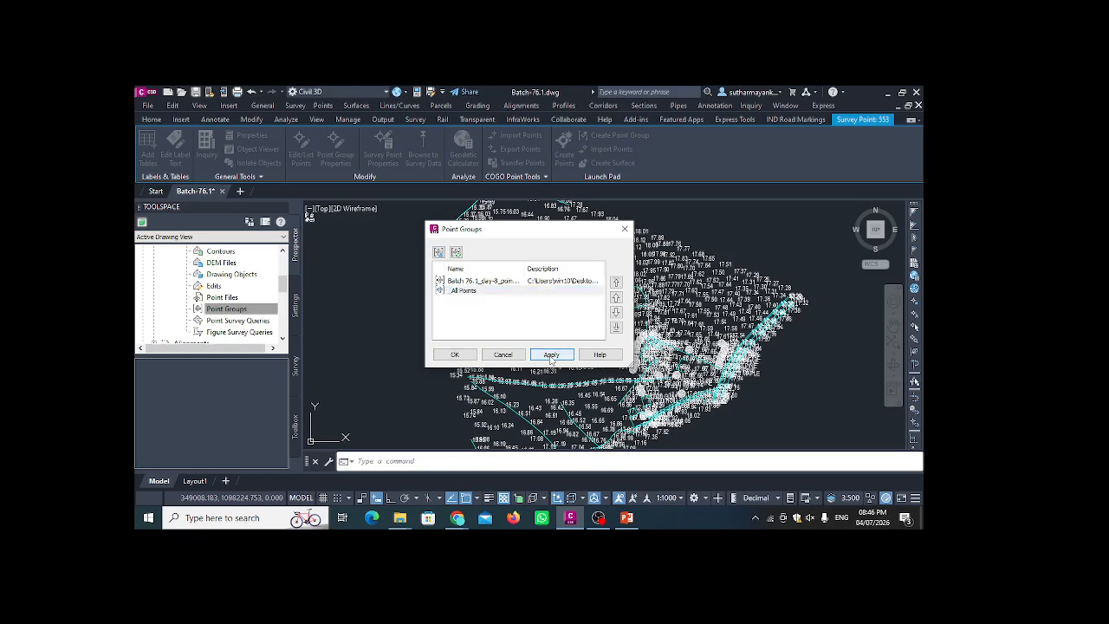
pyautogui.click(462, 293)
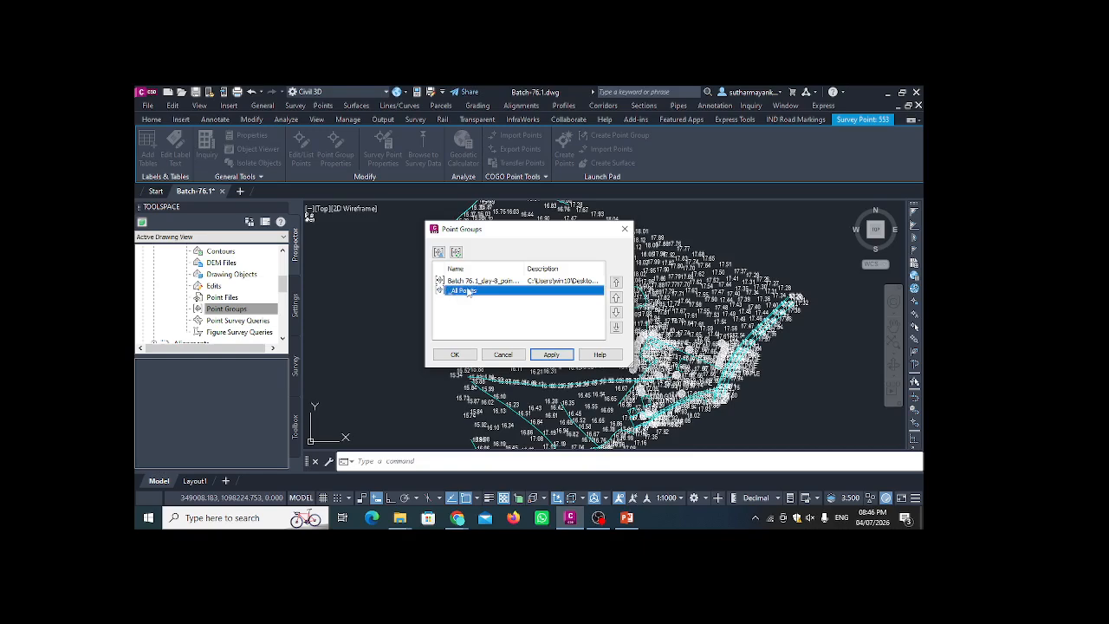
pyautogui.click(541, 356)
pyautogui.click(454, 354)
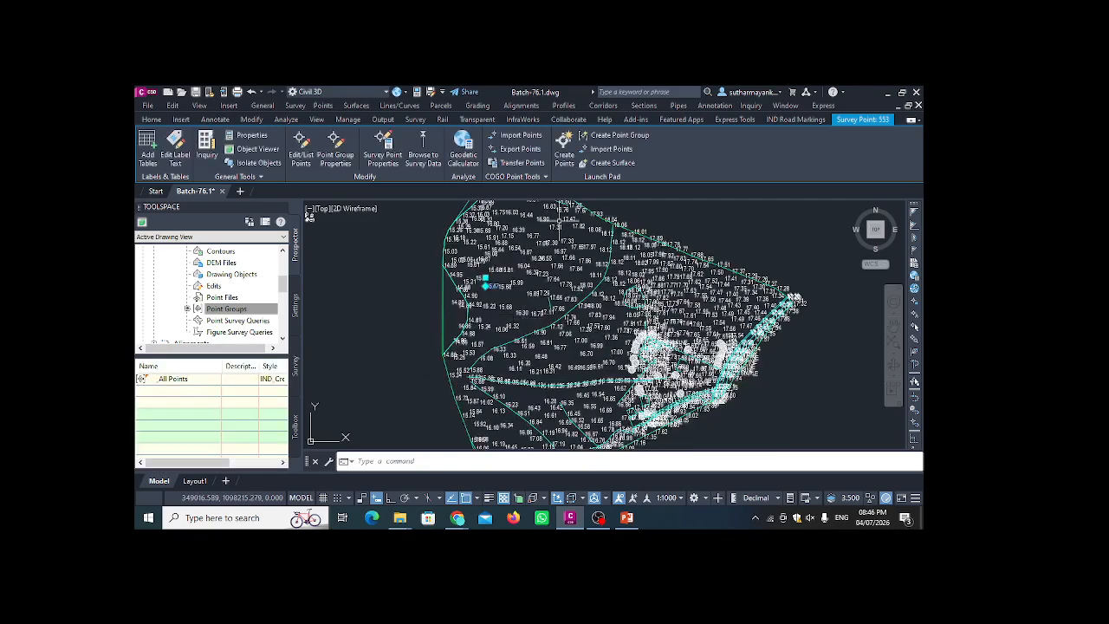
pyautogui.scroll(-2, 766, 264)
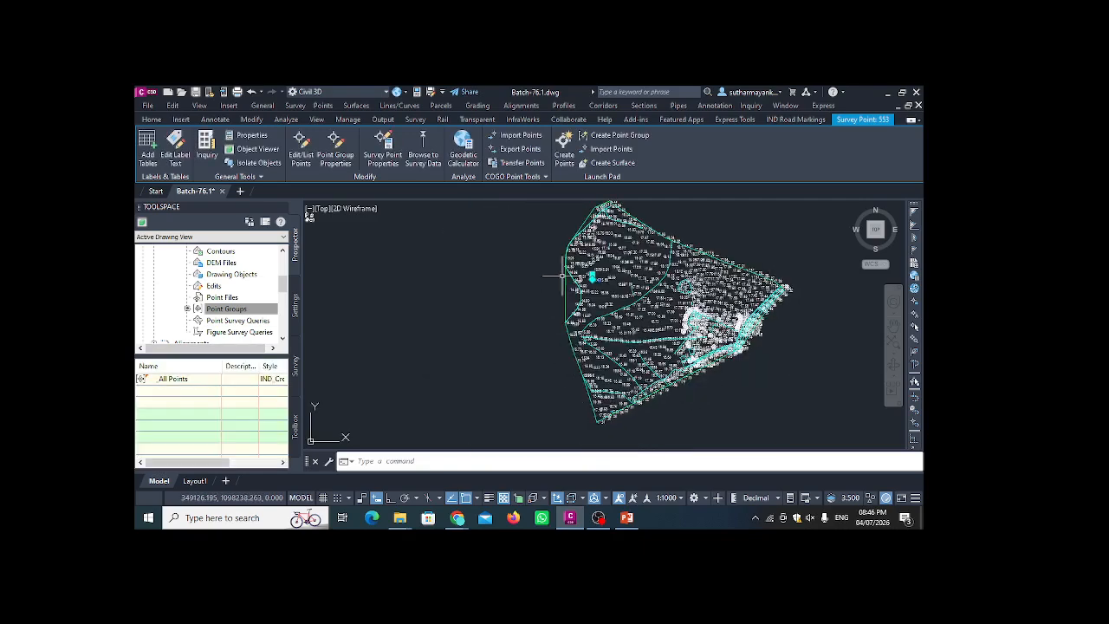
# - Set the point label style of the Batch 76.1_day-8_point file point group to <none> and clear the point selection
pyautogui.scroll(5, 528, 294)
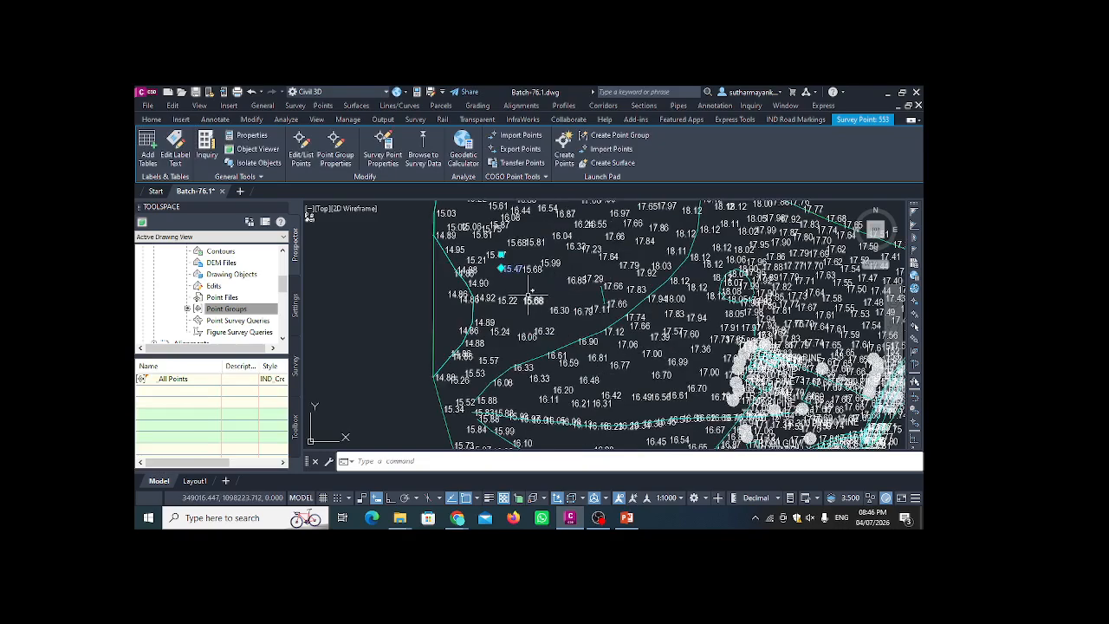
pyautogui.click(337, 150)
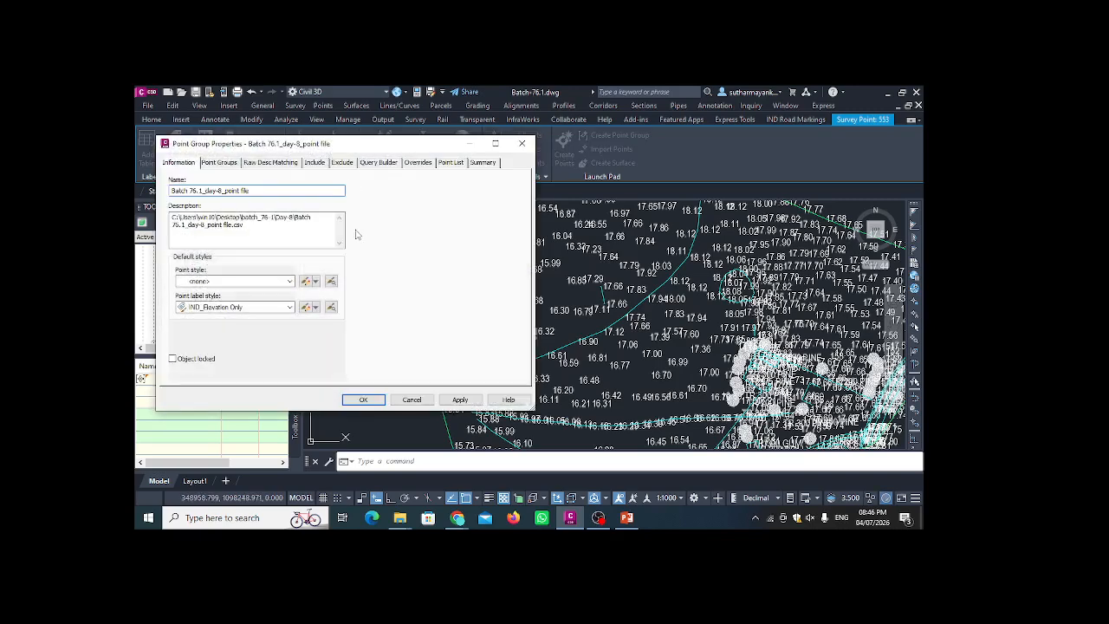
pyautogui.click(291, 312)
pyautogui.click(220, 324)
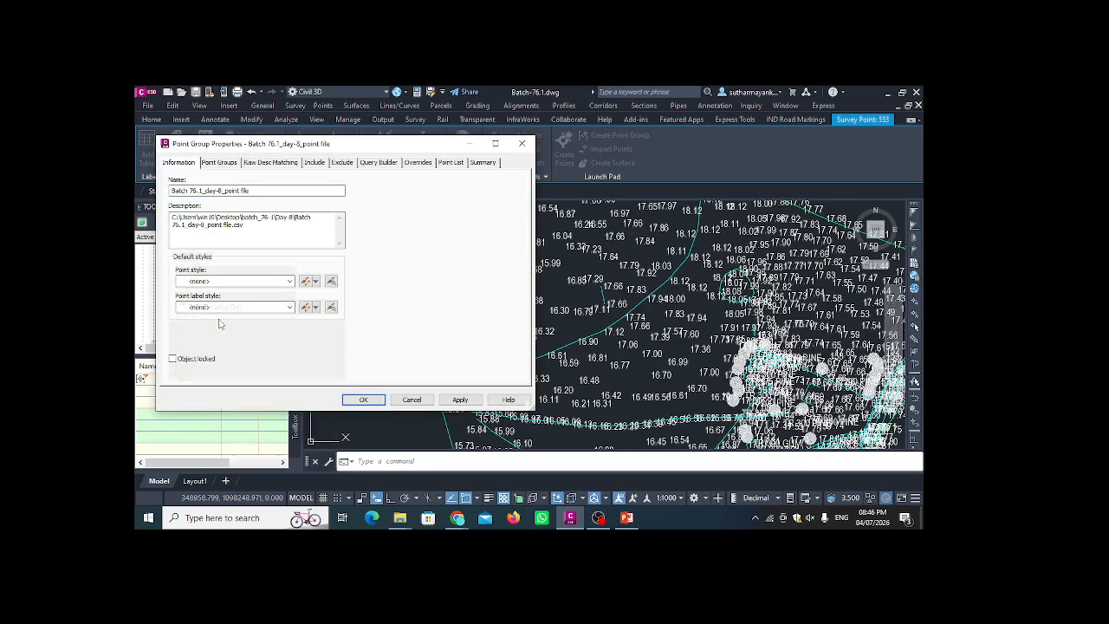
pyautogui.click(459, 400)
pyautogui.click(363, 399)
pyautogui.scroll(-4, 418, 313)
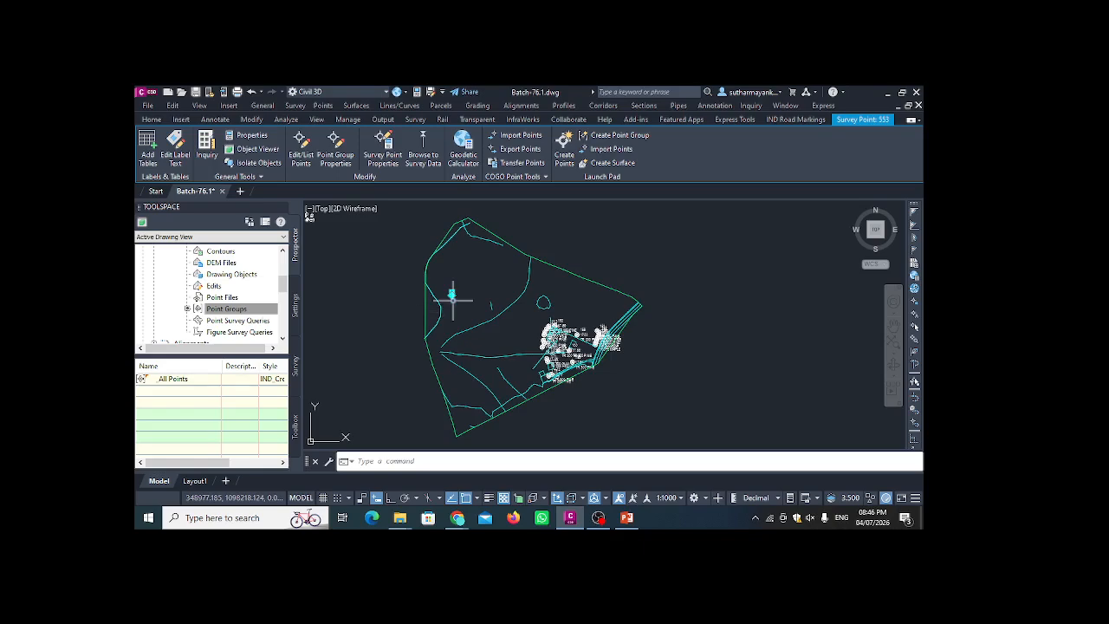
pyautogui.press('Escape')
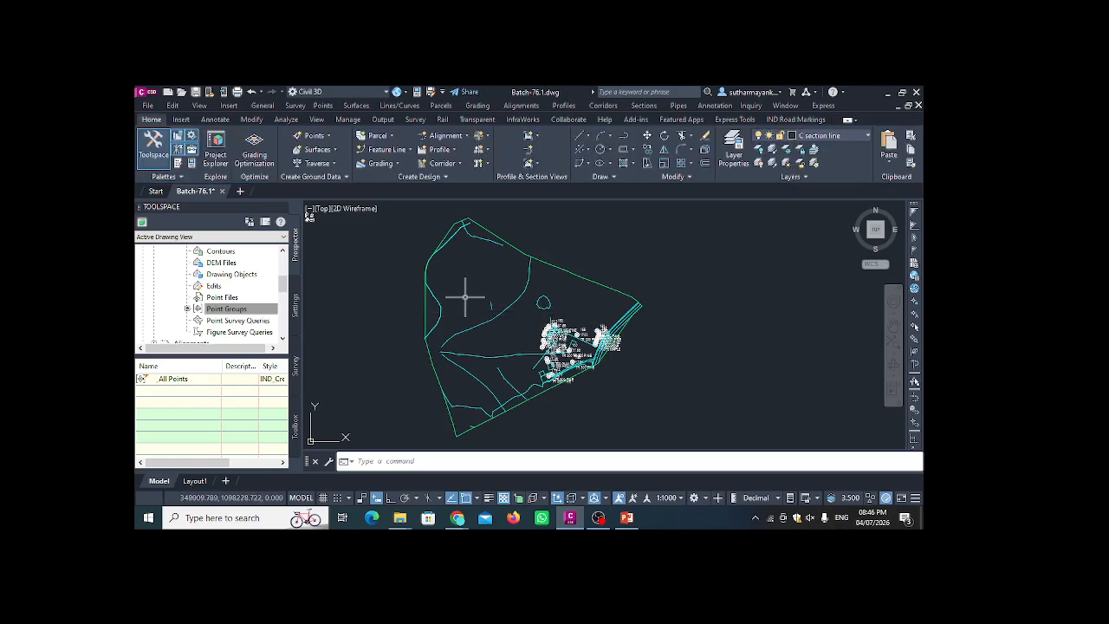
pyautogui.scroll(3, 460, 295)
pyautogui.scroll(-3, 436, 292)
pyautogui.scroll(4, 507, 322)
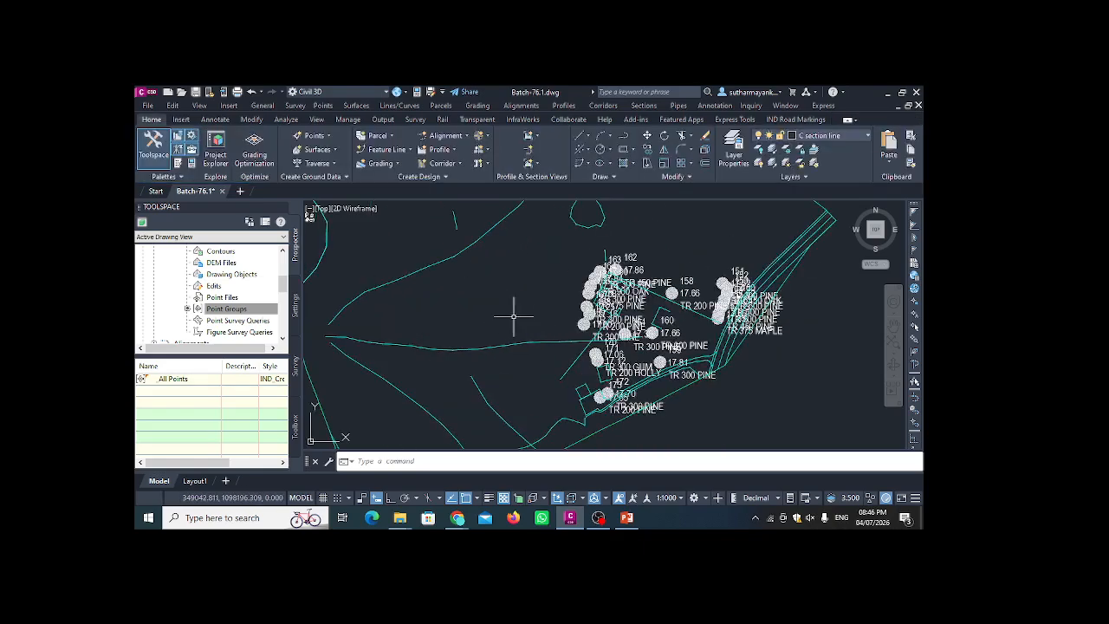
pyautogui.scroll(-3, 495, 299)
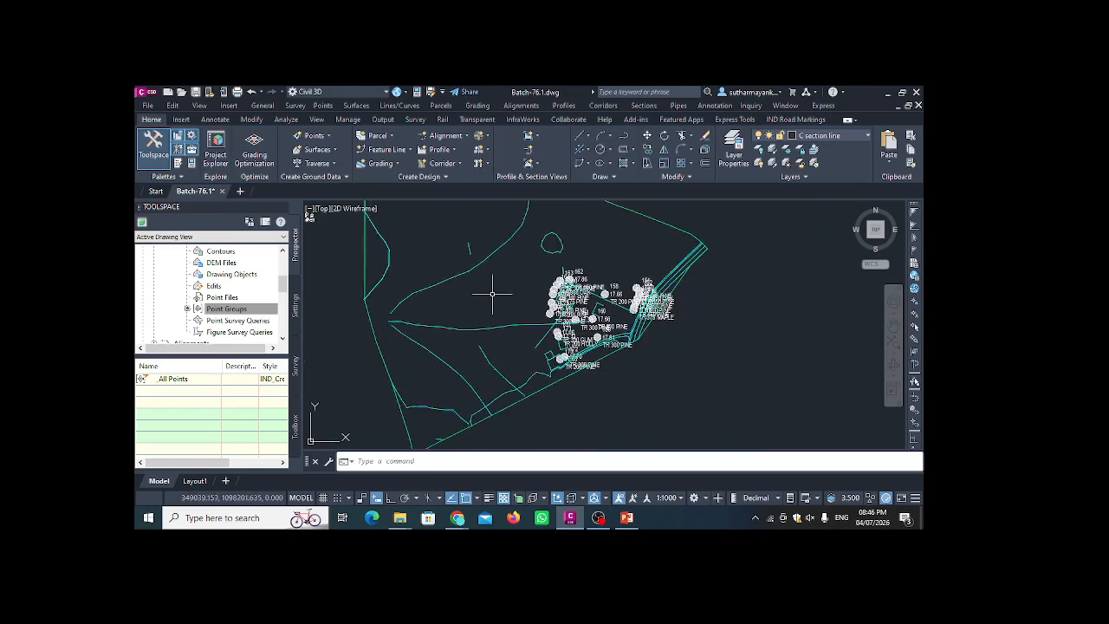
pyautogui.scroll(3, 495, 303)
pyautogui.scroll(-2, 515, 317)
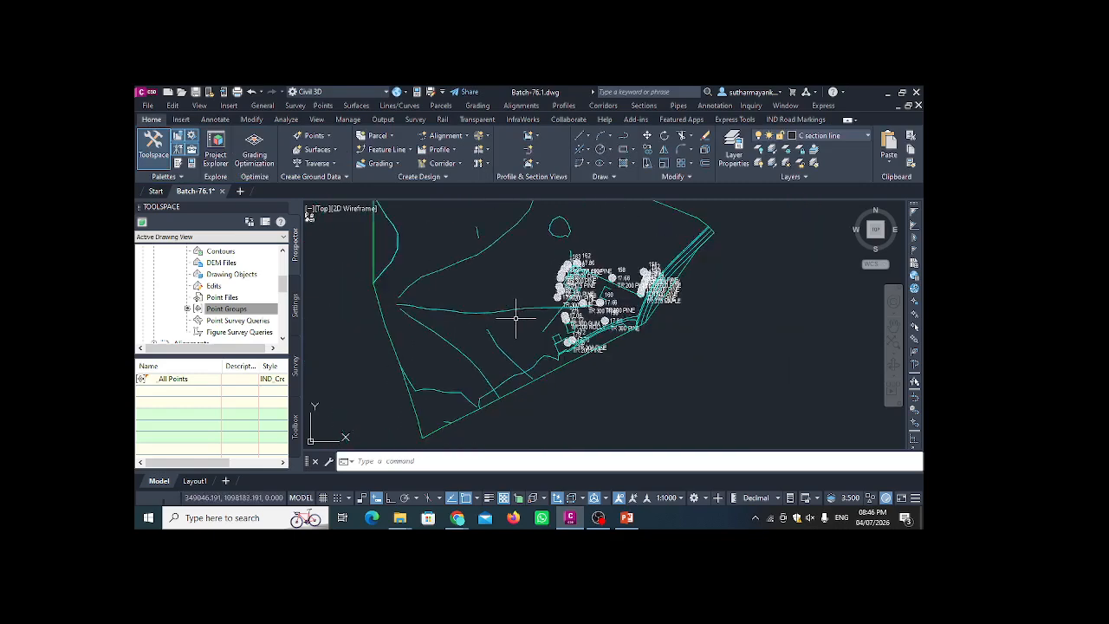
pyautogui.moveTo(523, 319)
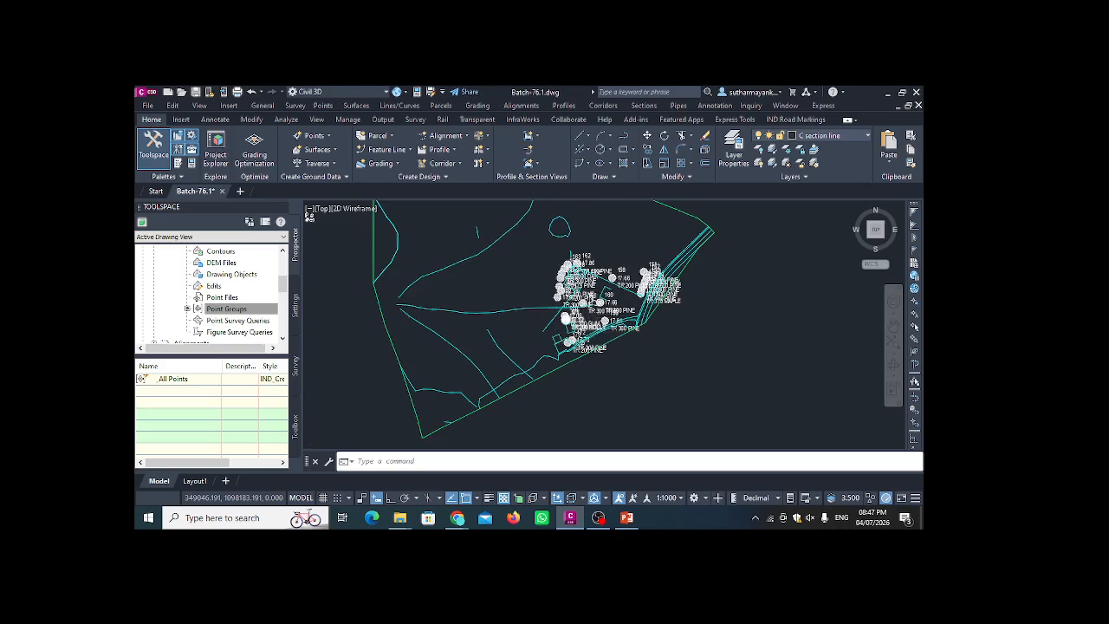
pyautogui.scroll(1, 586, 327)
pyautogui.scroll(-3, 607, 313)
pyautogui.scroll(2, 607, 313)
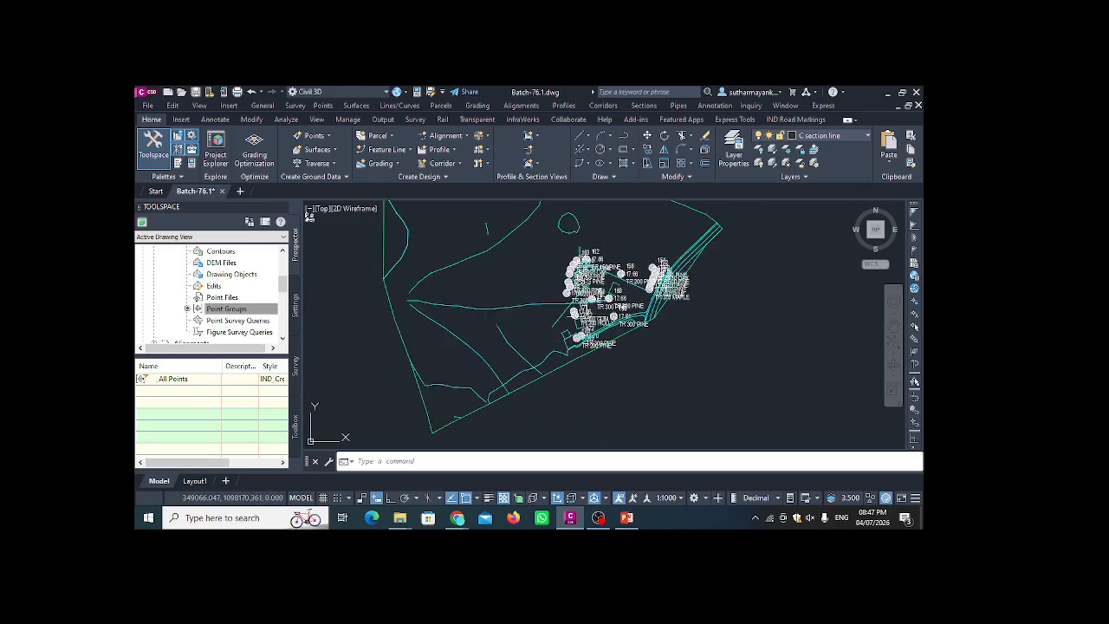
pyautogui.scroll(-2, 534, 332)
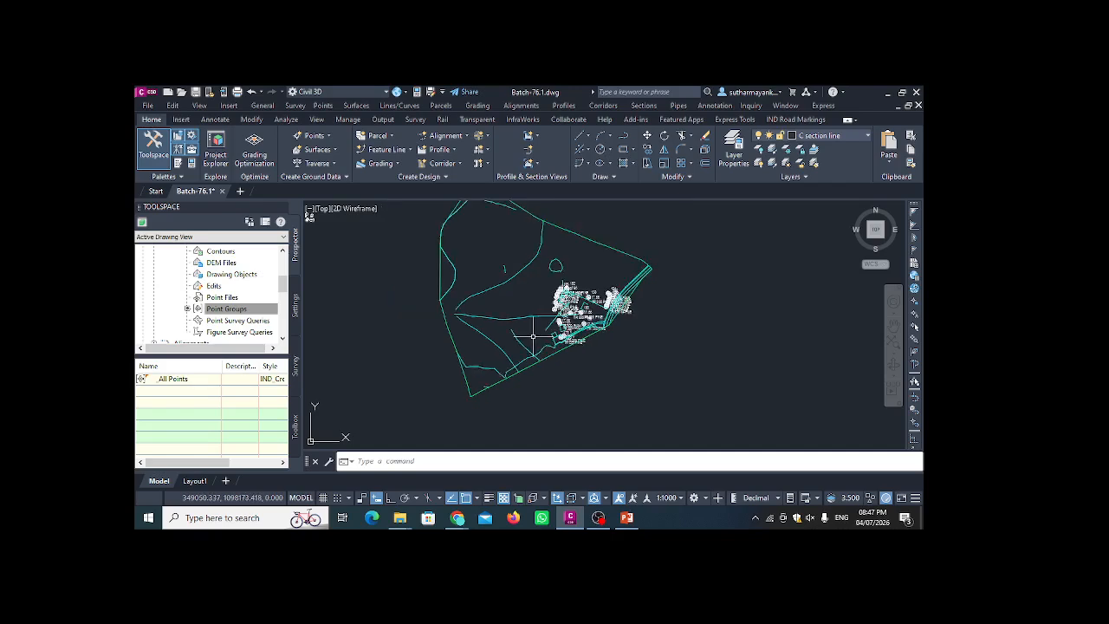
pyautogui.scroll(2, 534, 332)
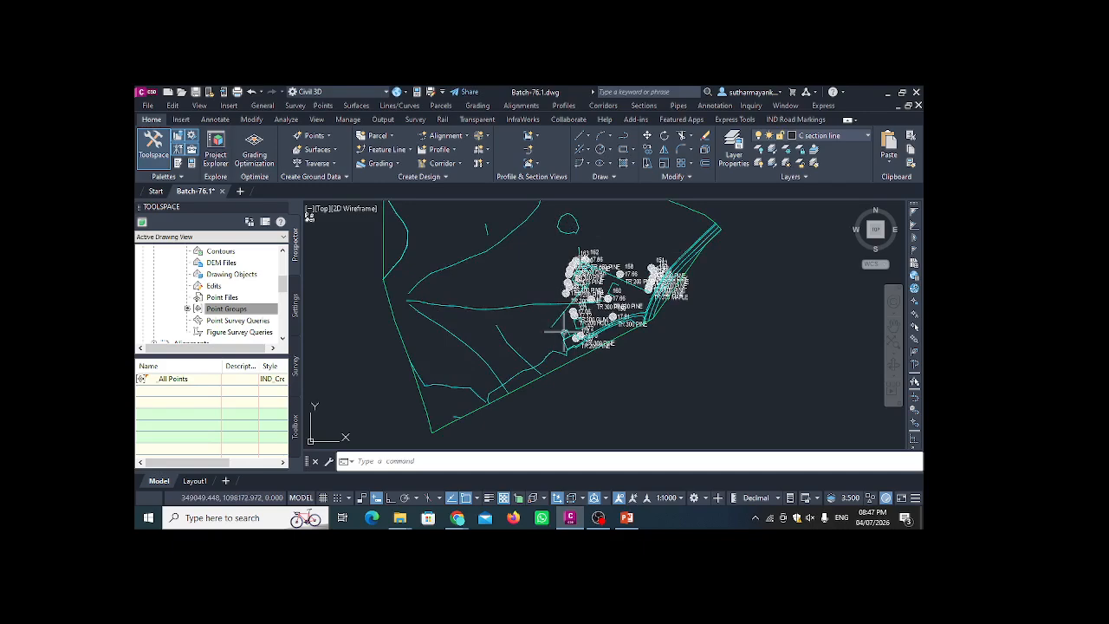
pyautogui.scroll(-2, 565, 317)
pyautogui.scroll(2, 529, 305)
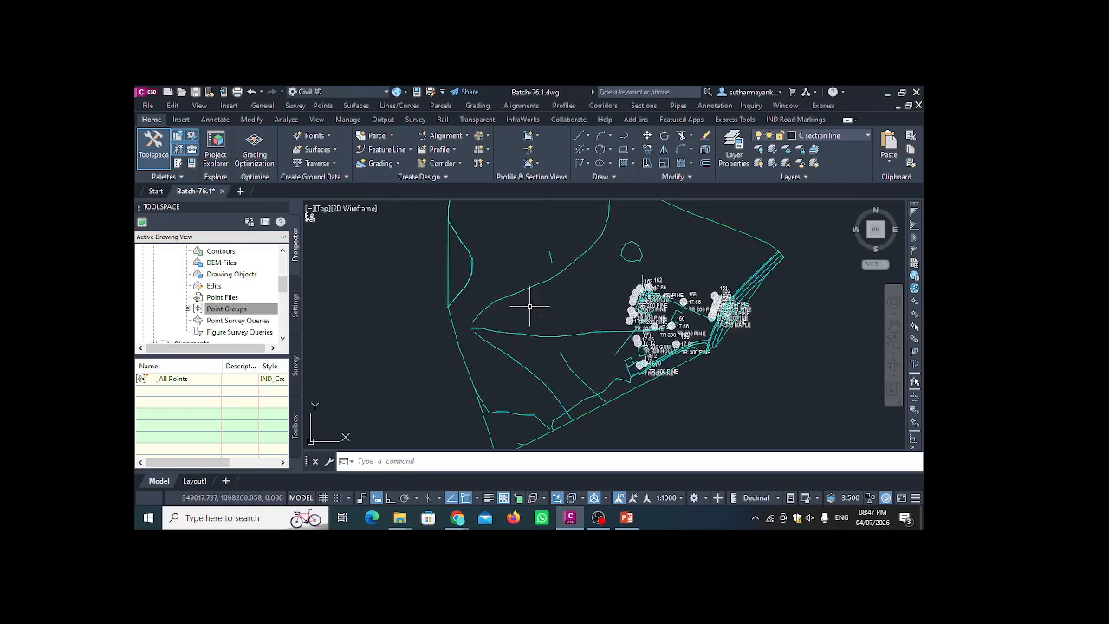
pyautogui.scroll(-2, 475, 279)
# - Set the surface style of EG Surface to IND_Contours and Triangles in its surface properties
pyautogui.click(478, 278)
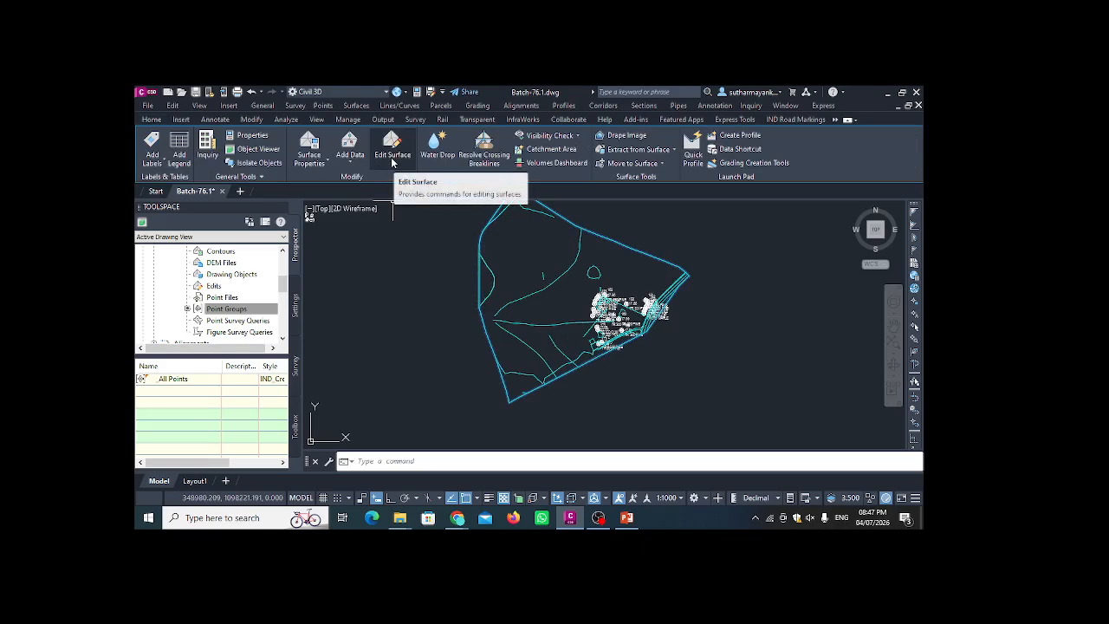
pyautogui.click(326, 164)
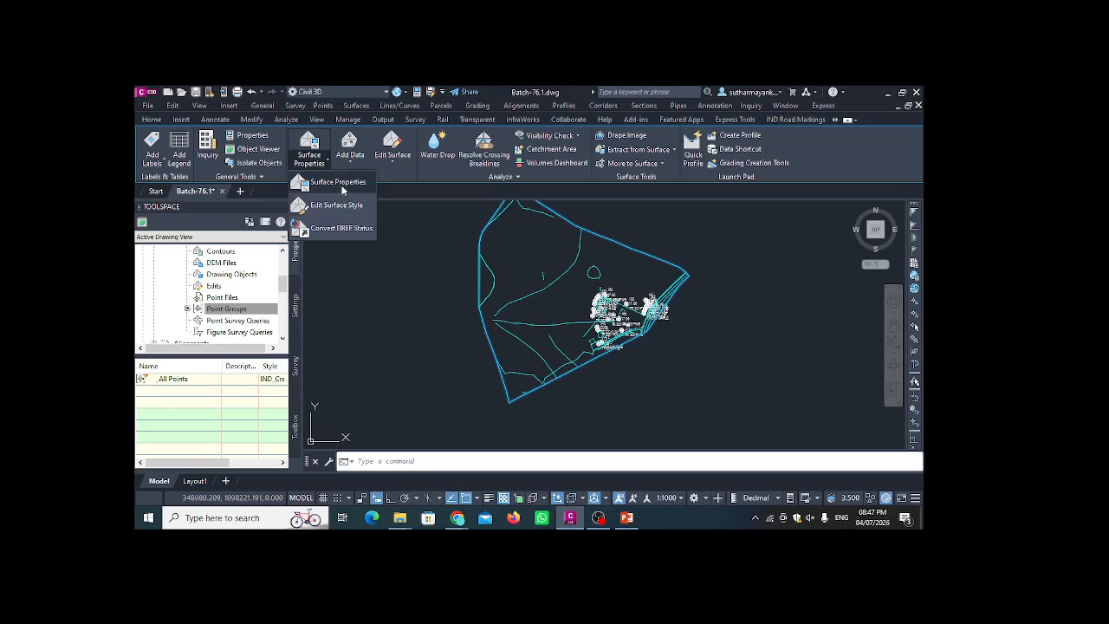
pyautogui.click(342, 187)
pyautogui.click(492, 294)
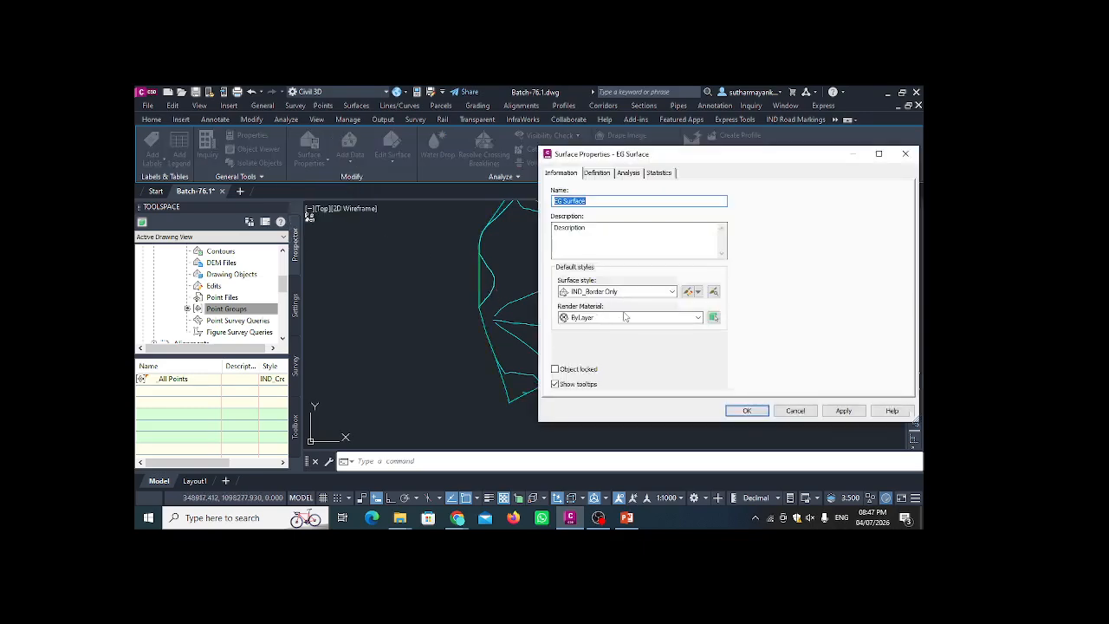
pyautogui.click(672, 292)
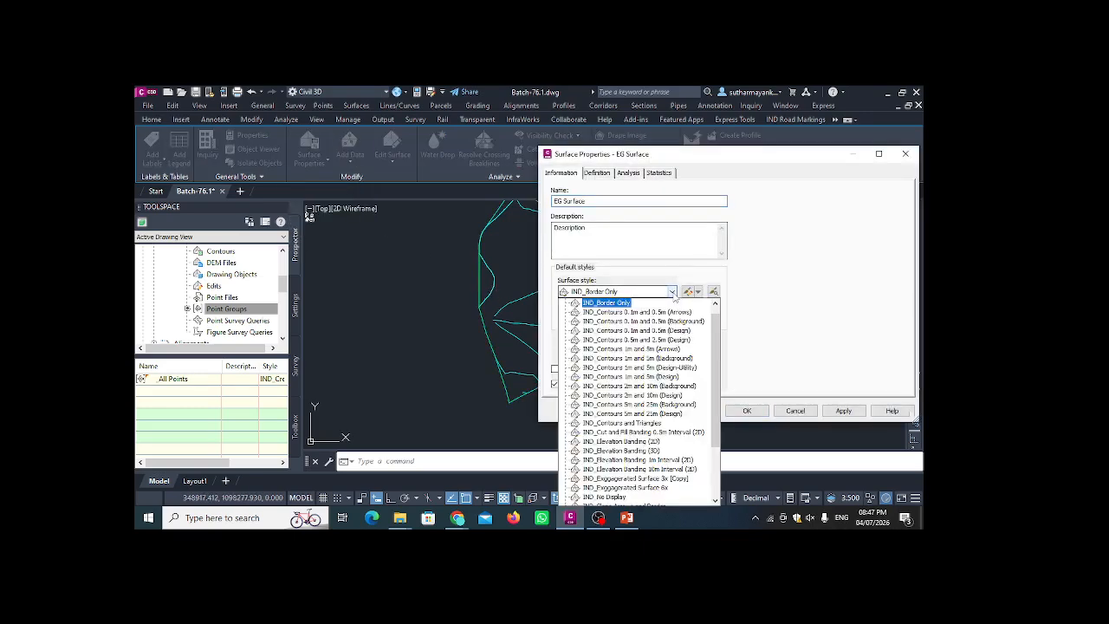
pyautogui.click(656, 422)
pyautogui.click(843, 411)
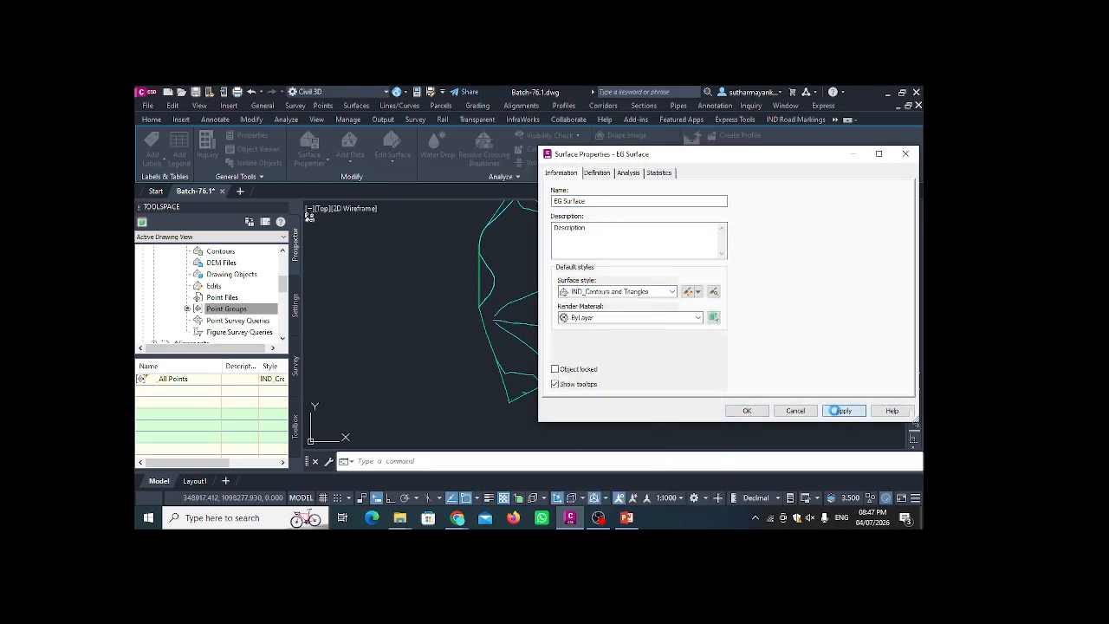
pyautogui.click(747, 411)
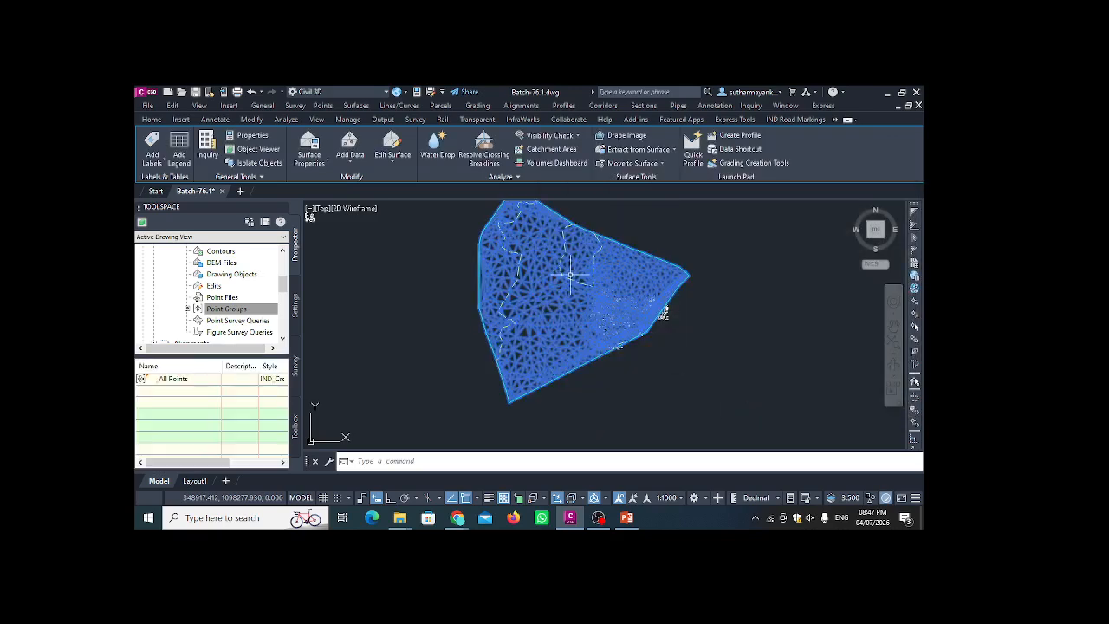
# - Set the surface style of EG Surface to IND_Contours 5m and 25m (Background) and clear the surface selection
pyautogui.click(390, 163)
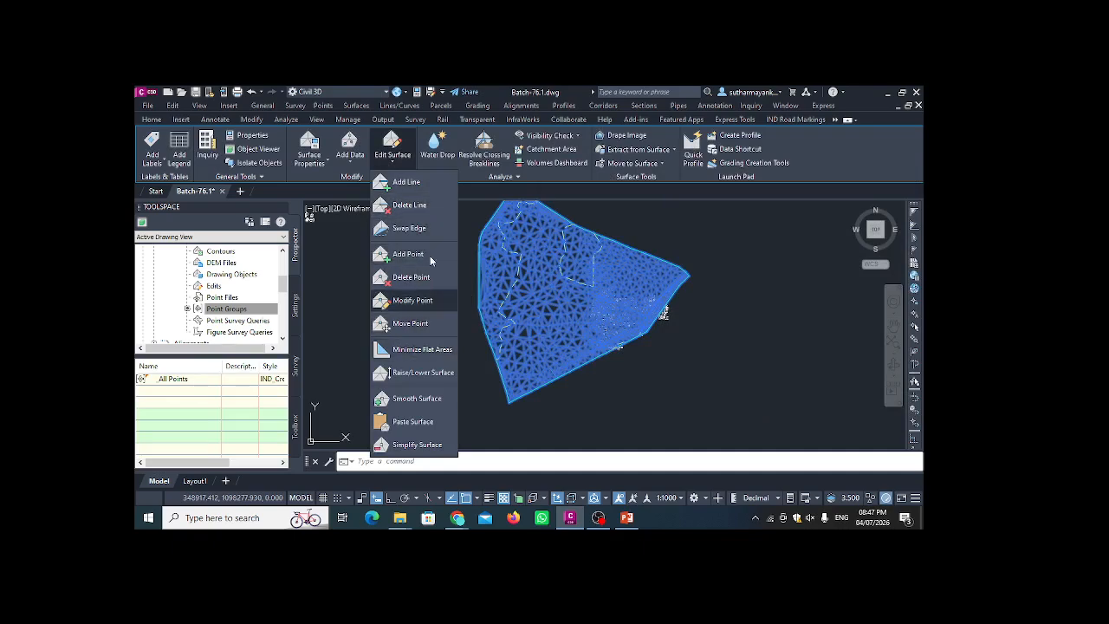
pyautogui.click(394, 164)
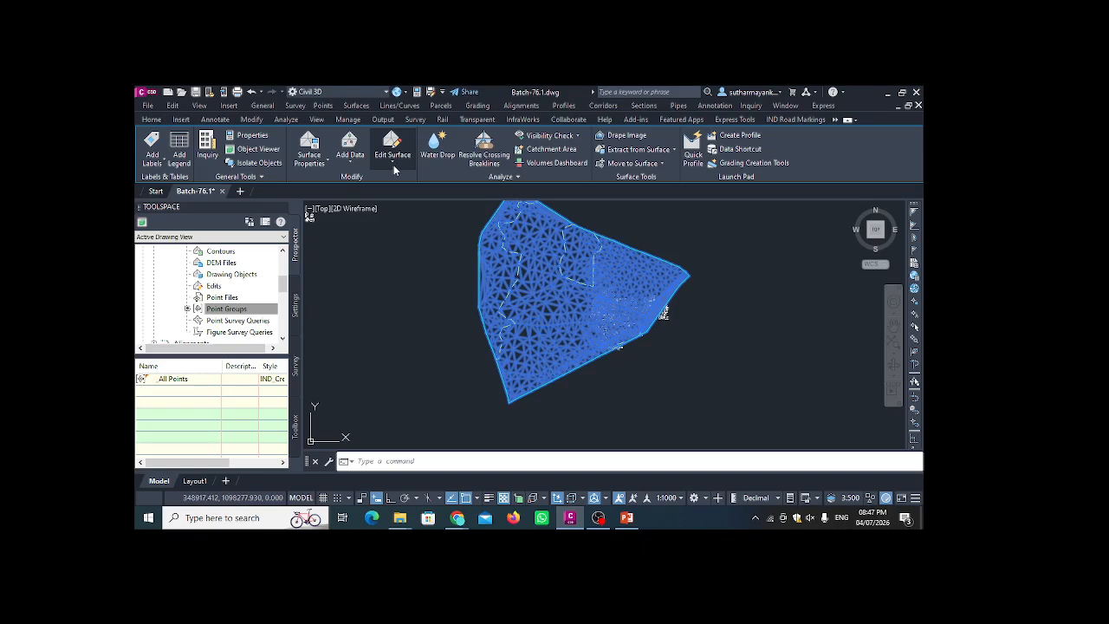
pyautogui.click(322, 162)
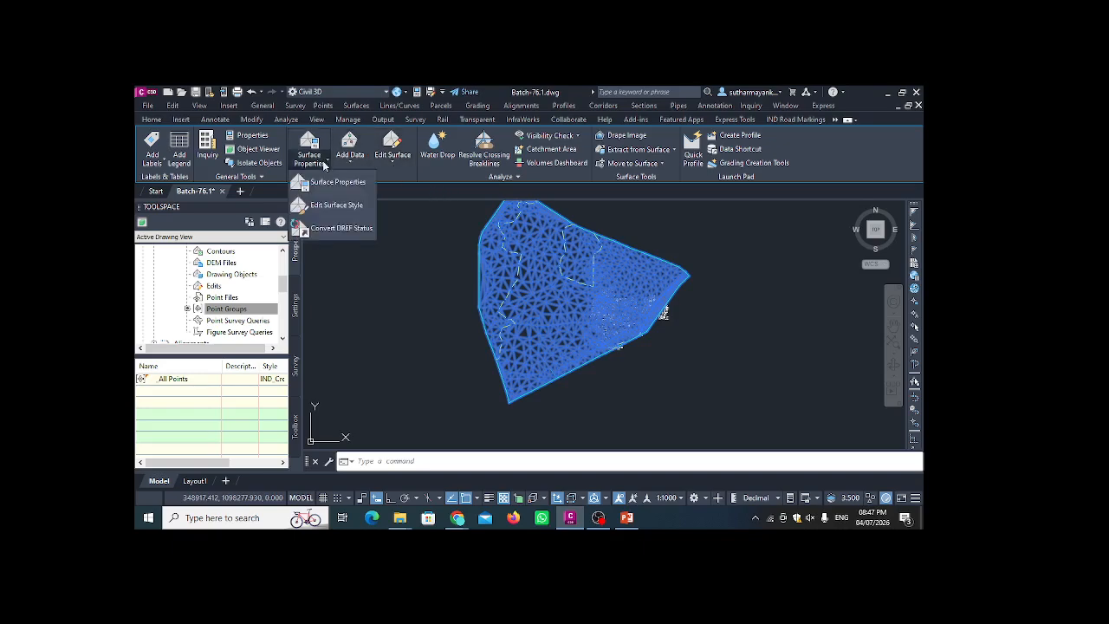
pyautogui.click(332, 183)
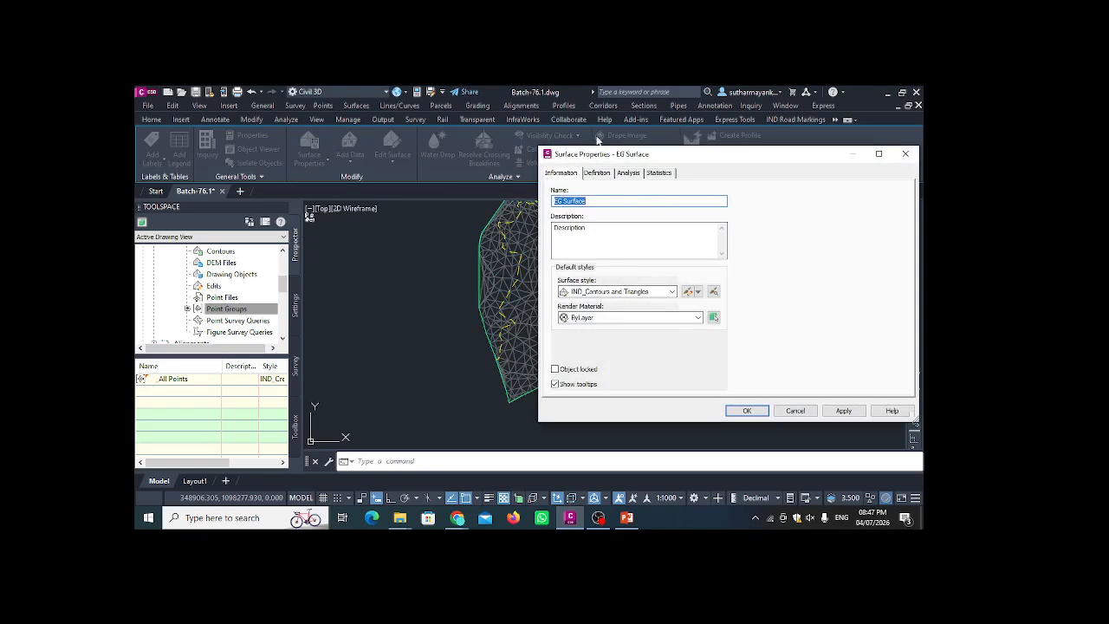
pyautogui.click(671, 292)
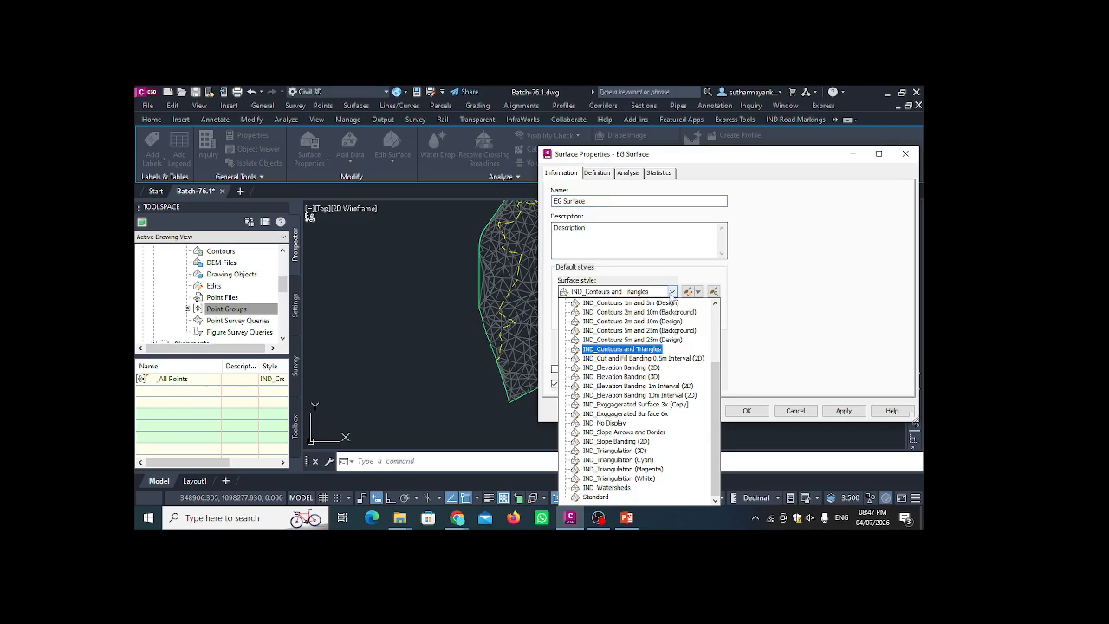
pyautogui.click(676, 330)
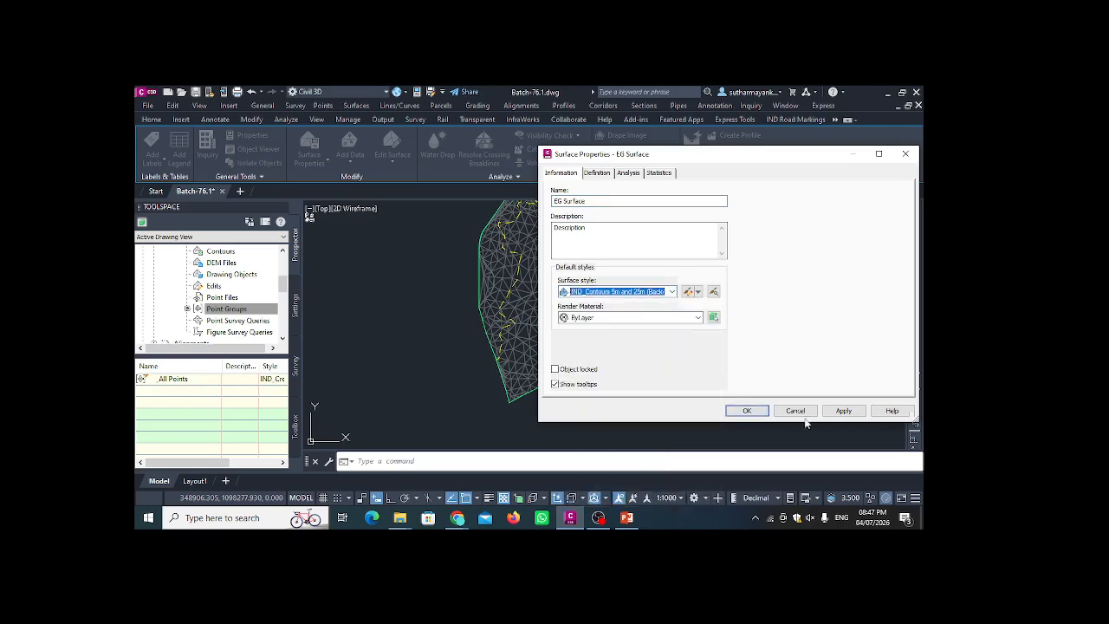
pyautogui.click(844, 411)
pyautogui.click(747, 411)
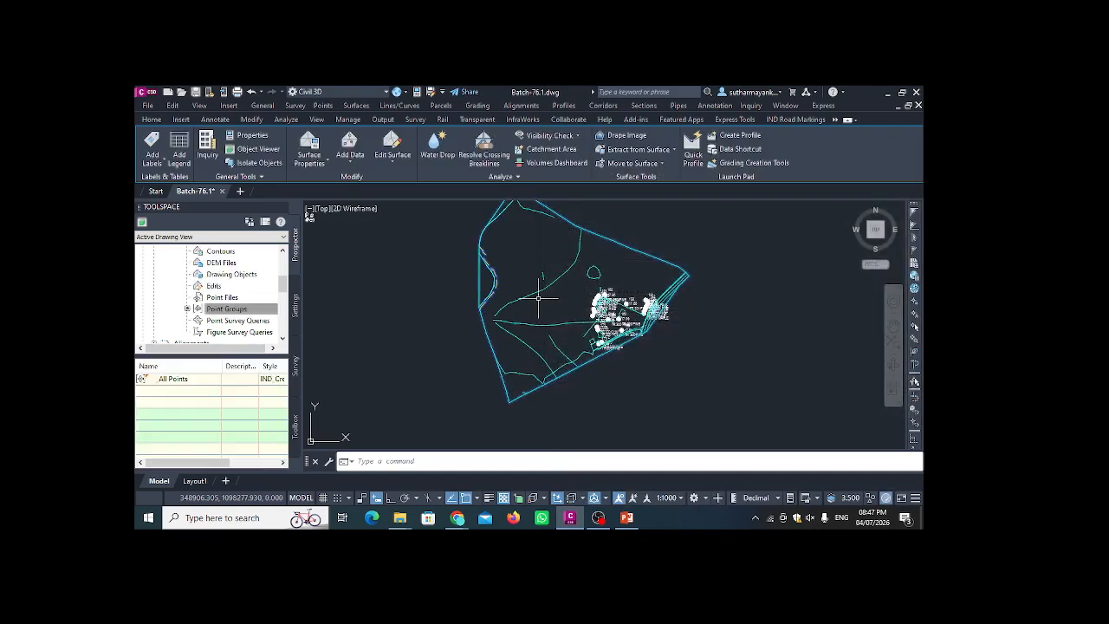
pyautogui.scroll(-4, 485, 290)
pyautogui.scroll(6, 461, 290)
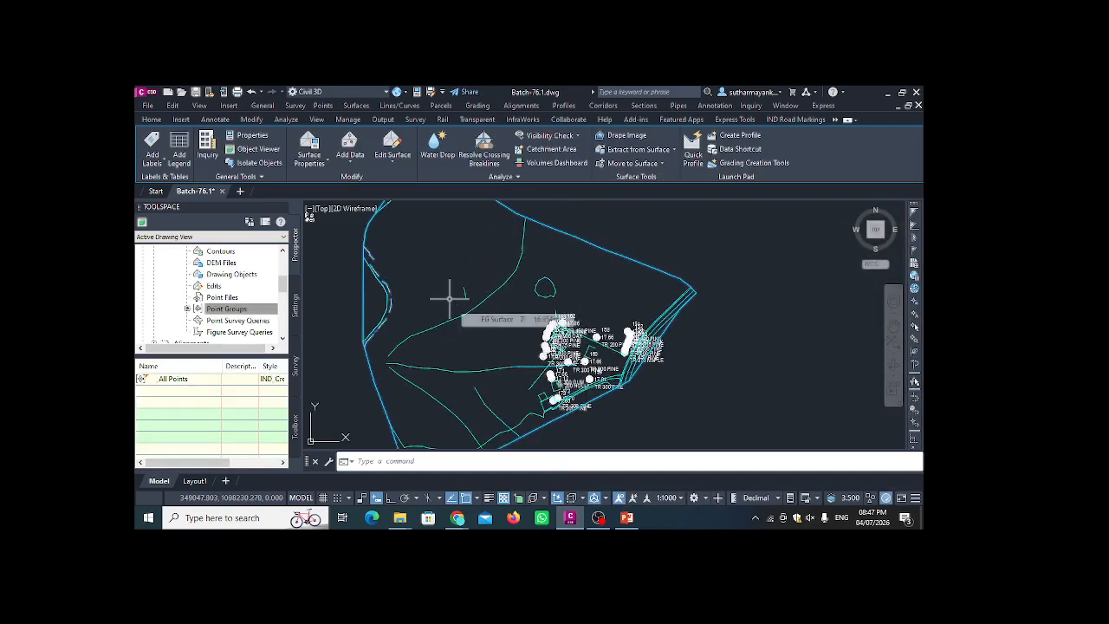
pyautogui.press('Escape')
# - Open EG Surface in the Object Viewer and inspect its triangulated mesh in 3D from a tilted angle
pyautogui.scroll(-4, 450, 293)
pyautogui.scroll(4, 451, 299)
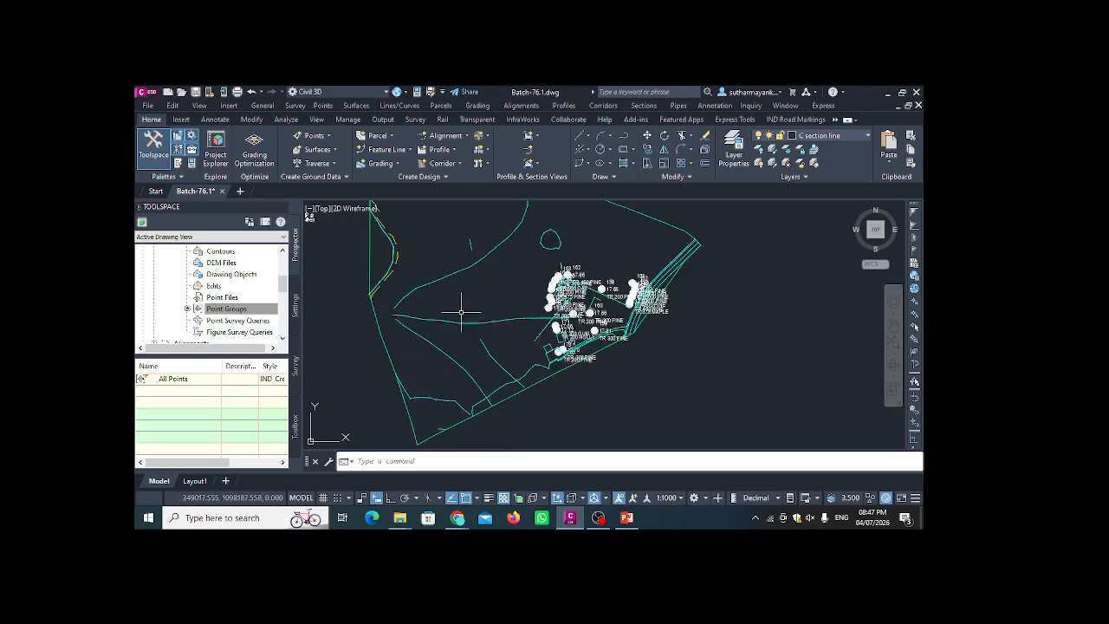
pyautogui.scroll(-2, 449, 309)
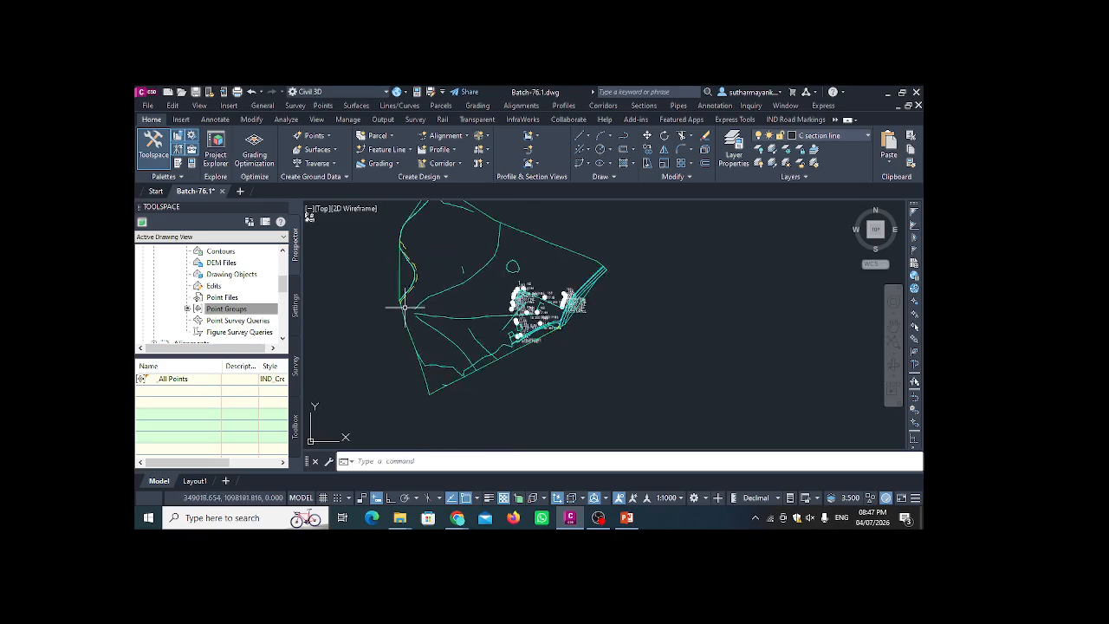
pyautogui.click(399, 308)
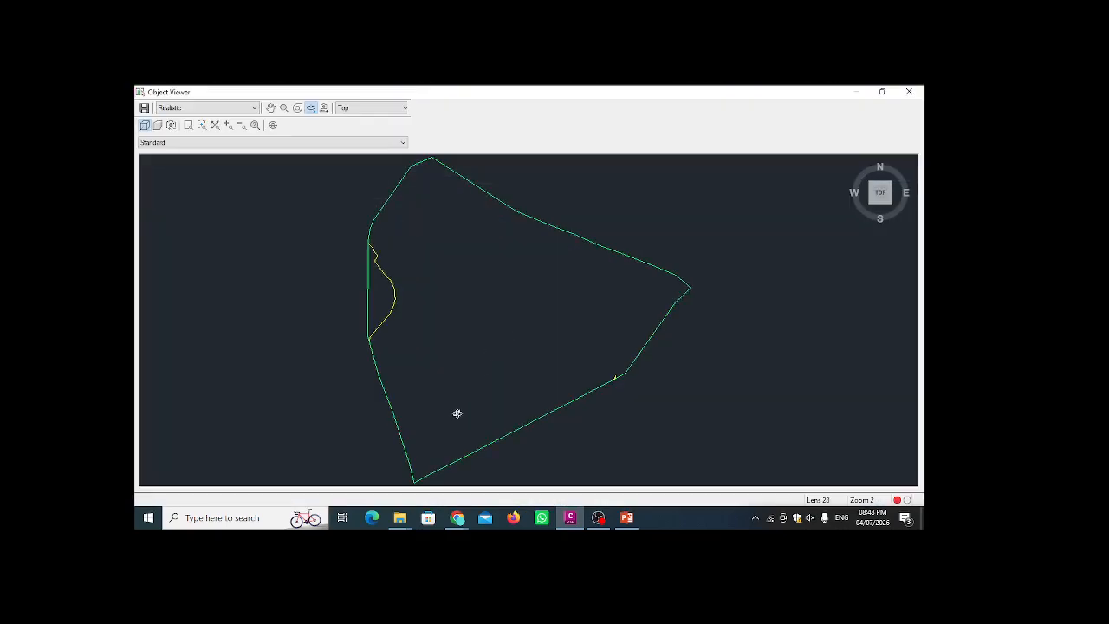
pyautogui.moveTo(458, 414); pyautogui.dragTo(628, 355)
pyautogui.scroll(2, 525, 321)
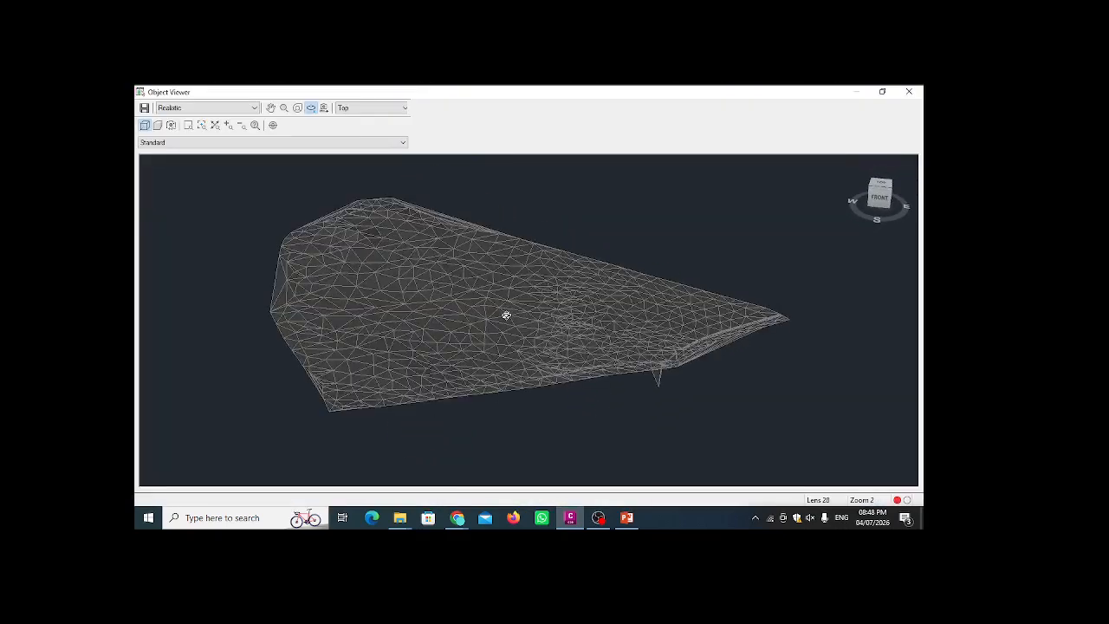
pyautogui.scroll(-5, 514, 334)
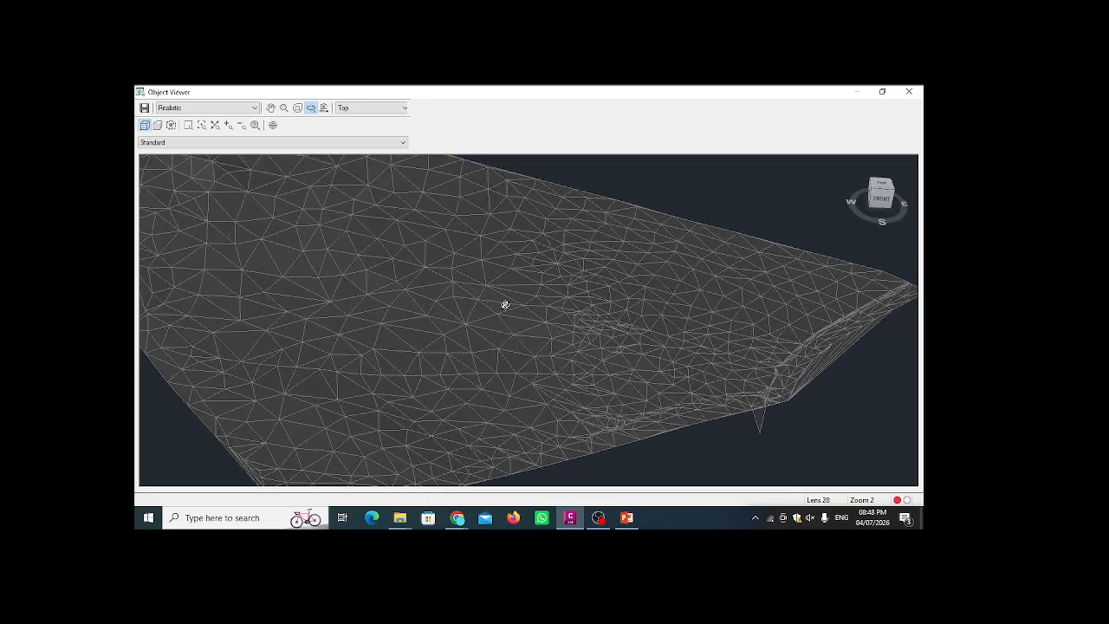
pyautogui.moveTo(384, 317); pyautogui.dragTo(399, 306)
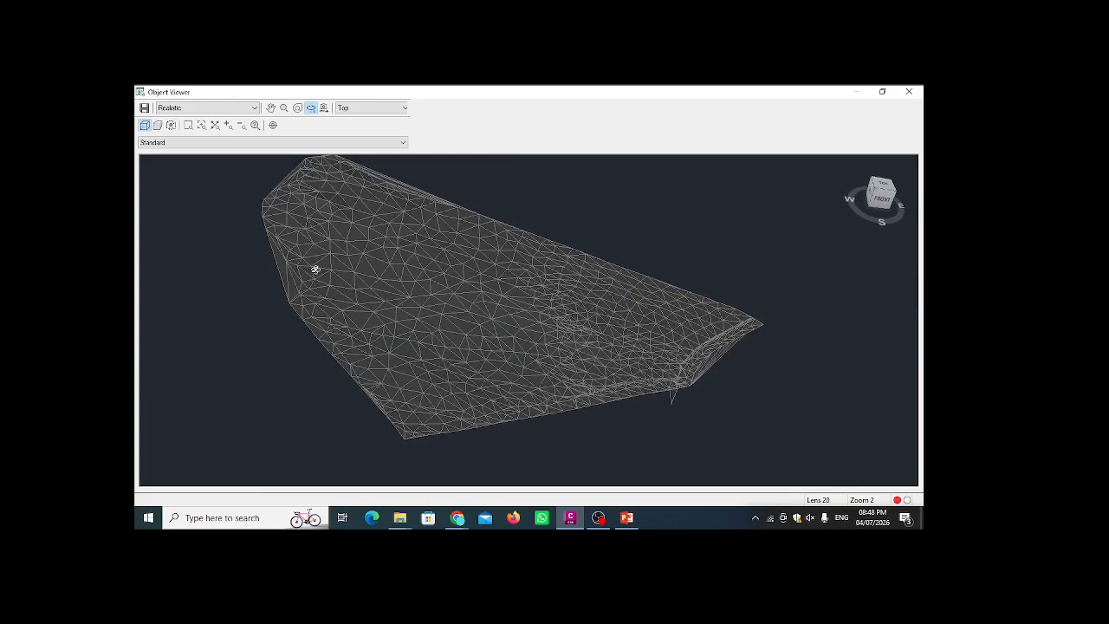
pyautogui.moveTo(314, 267); pyautogui.dragTo(314, 280)
# - Set the visual style of the surface preview to Conceptual
pyautogui.click(274, 142)
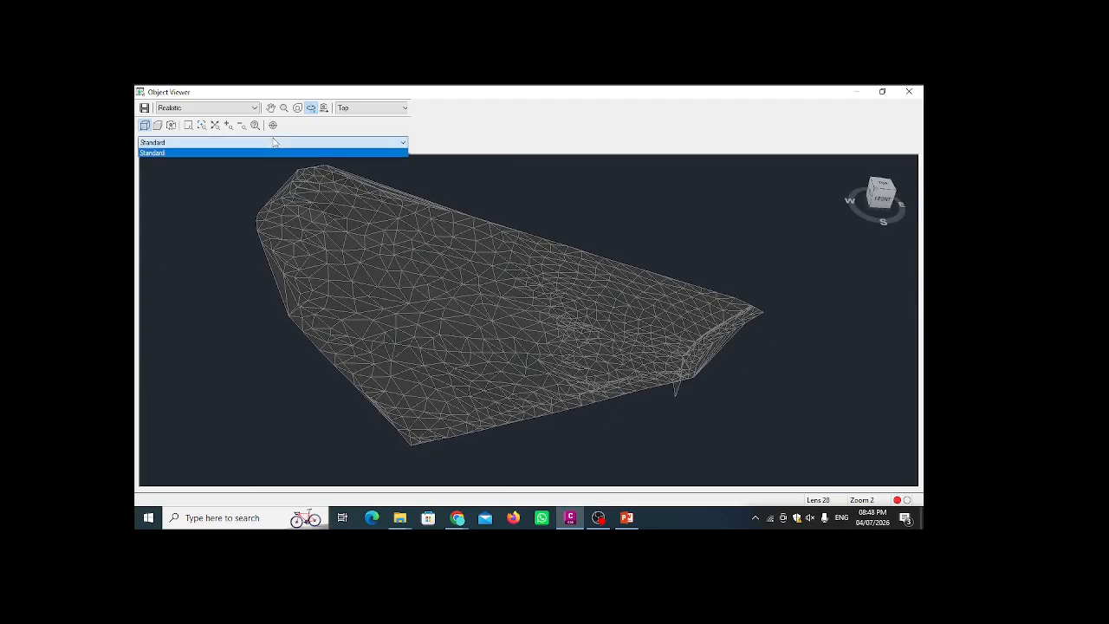
pyautogui.click(274, 149)
pyautogui.click(253, 109)
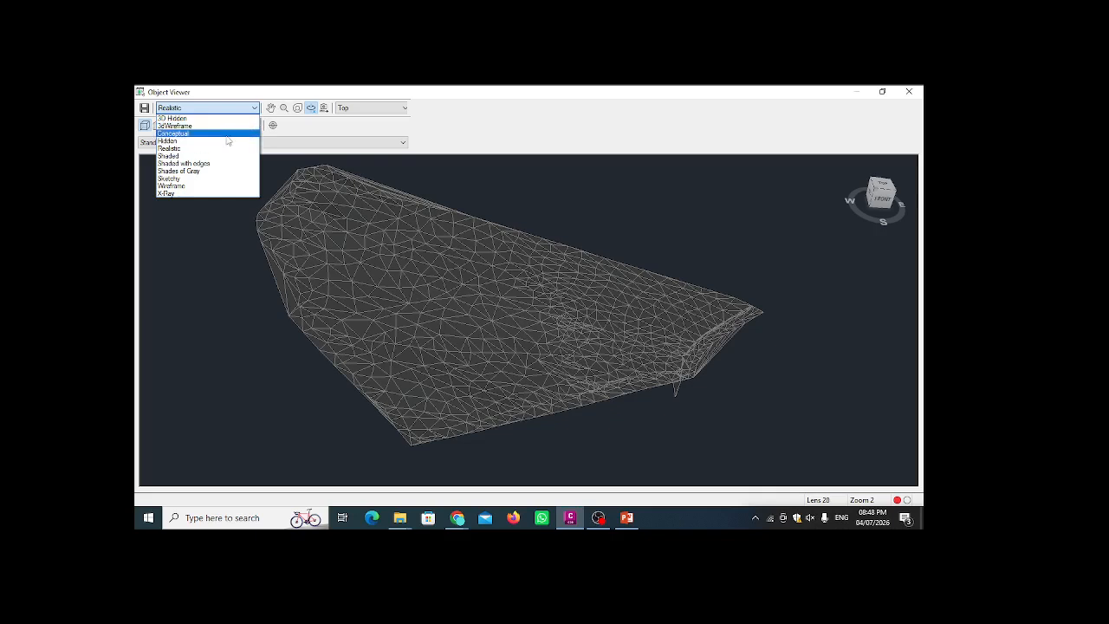
pyautogui.click(227, 134)
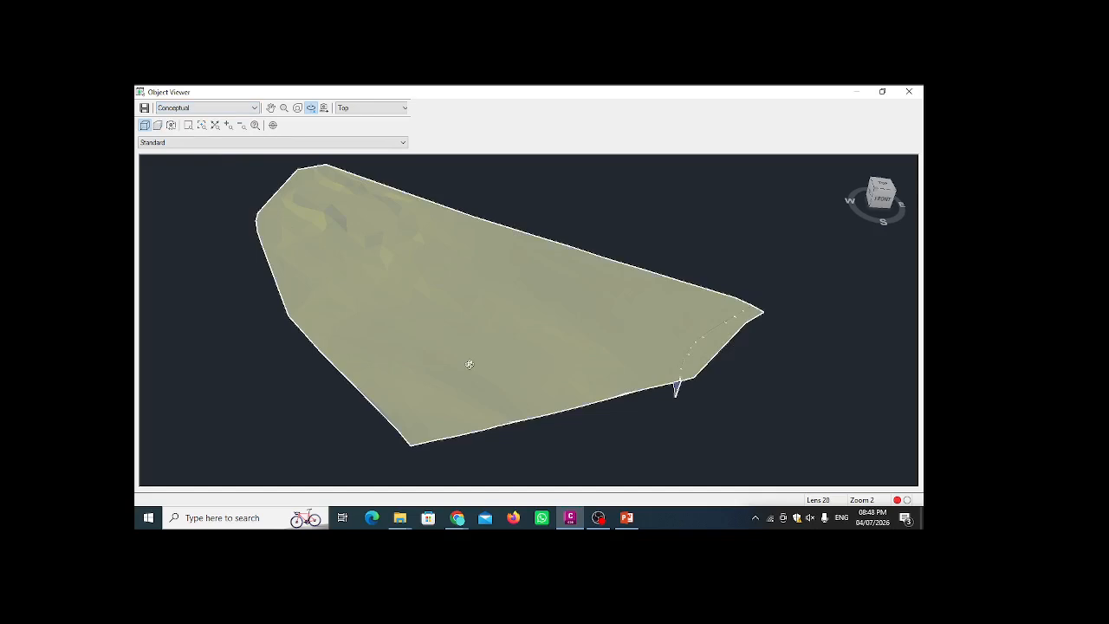
# - Inspect the shaded surface's relief and edges from several sides and from below
pyautogui.moveTo(445, 378)
pyautogui.mouseDown()
pyautogui.moveTo(460, 355)
pyautogui.moveTo(495, 396)
pyautogui.moveTo(426, 331)
pyautogui.moveTo(322, 301)
pyautogui.moveTo(311, 322)
pyautogui.mouseUp()
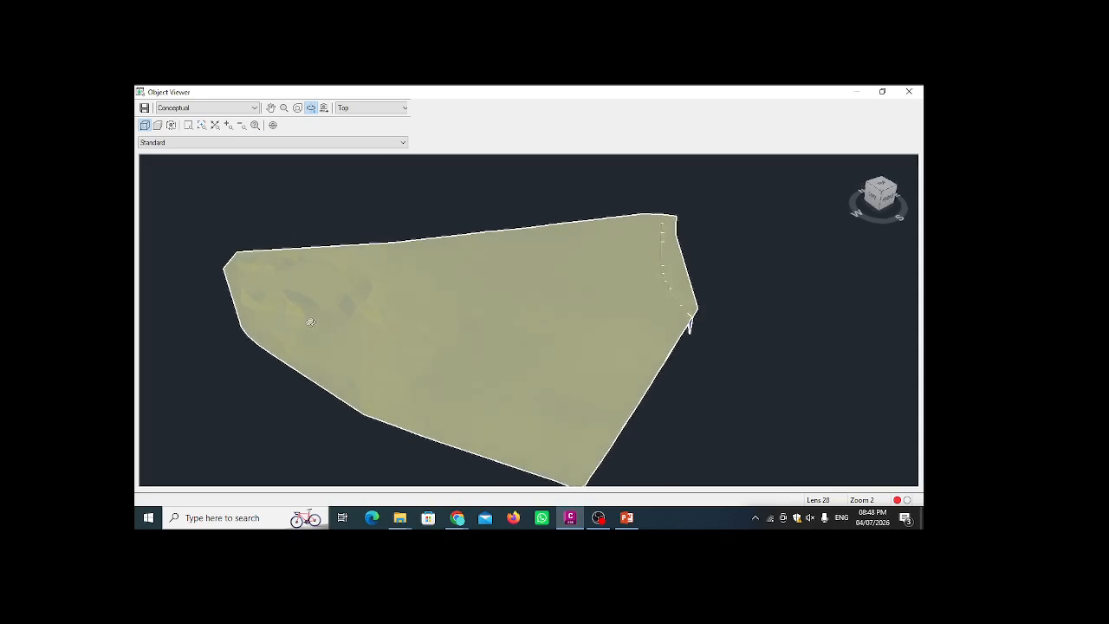
pyautogui.moveTo(540, 333); pyautogui.dragTo(389, 314)
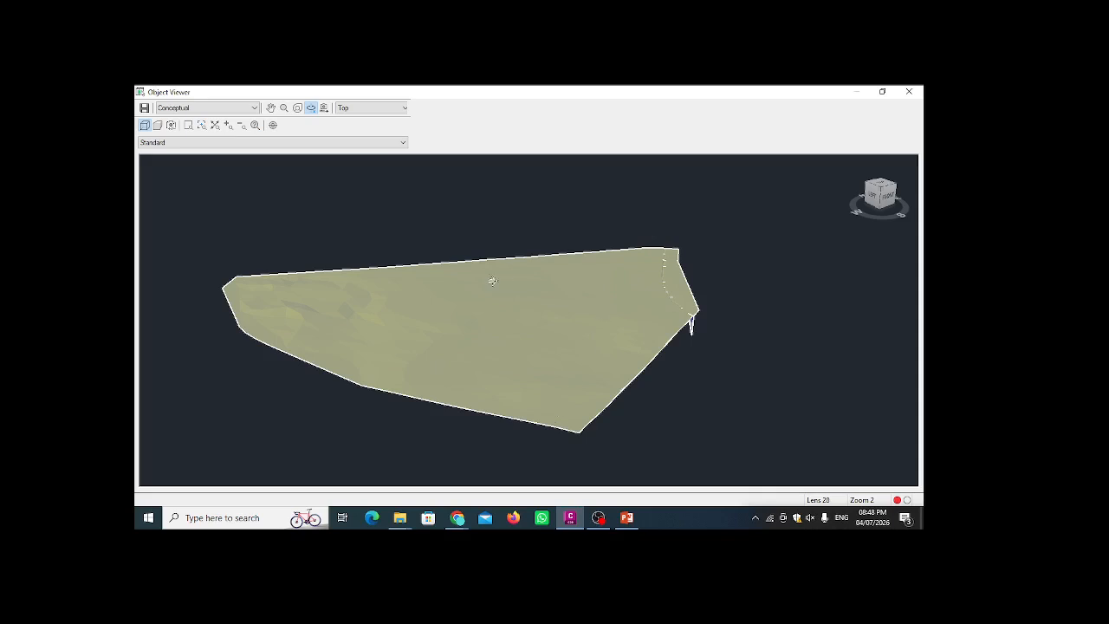
pyautogui.moveTo(532, 343); pyautogui.dragTo(428, 364)
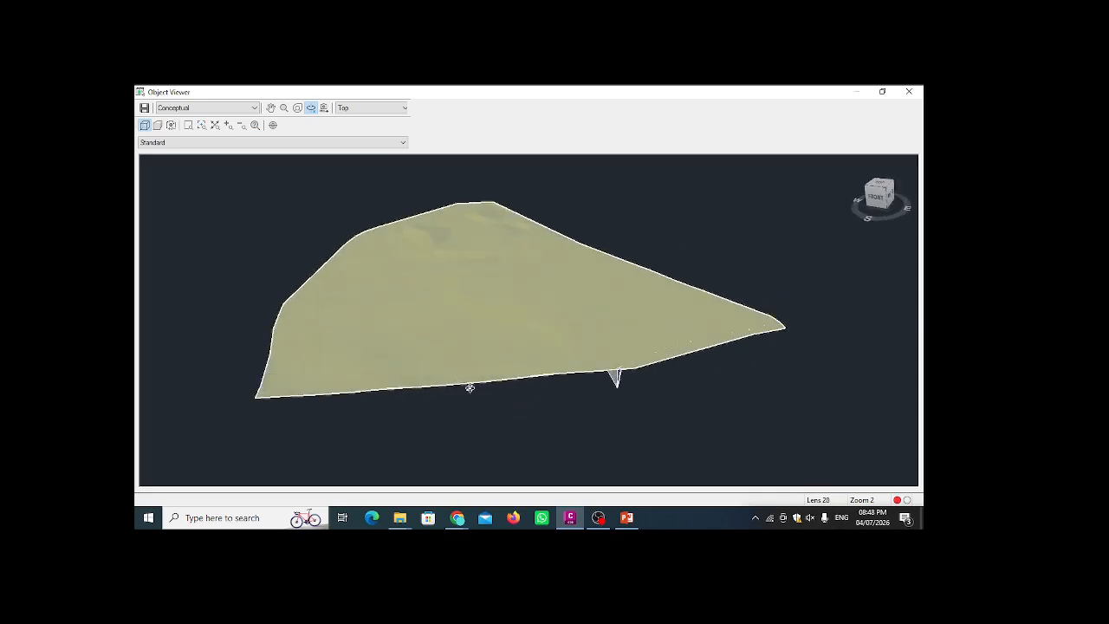
pyautogui.moveTo(534, 374)
pyautogui.mouseDown()
pyautogui.moveTo(463, 365)
pyautogui.moveTo(512, 339)
pyautogui.moveTo(522, 309)
pyautogui.moveTo(638, 356)
pyautogui.mouseUp()
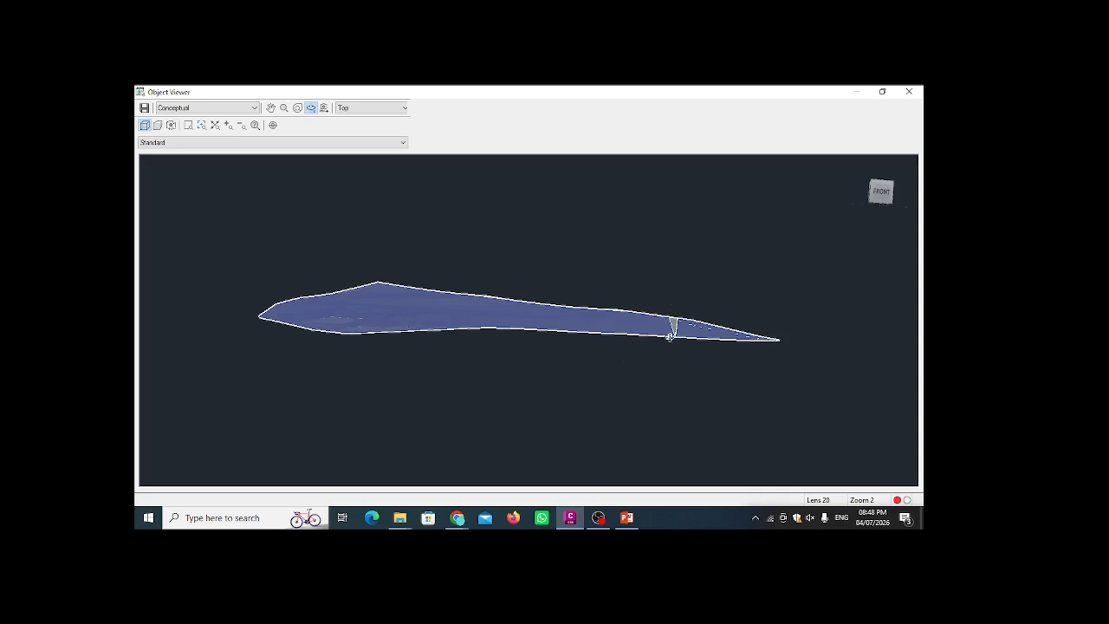
pyautogui.moveTo(519, 315); pyautogui.dragTo(515, 371)
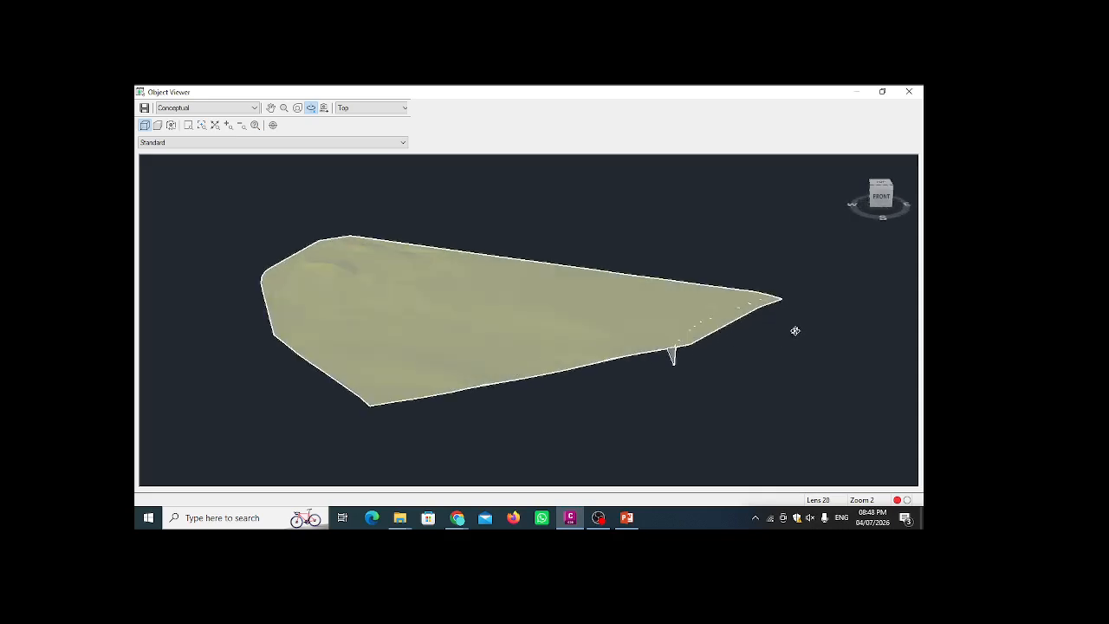
# - Examine the shaded surface's relief up close and as a whole, and close the Object Viewer
pyautogui.scroll(2, 485, 331)
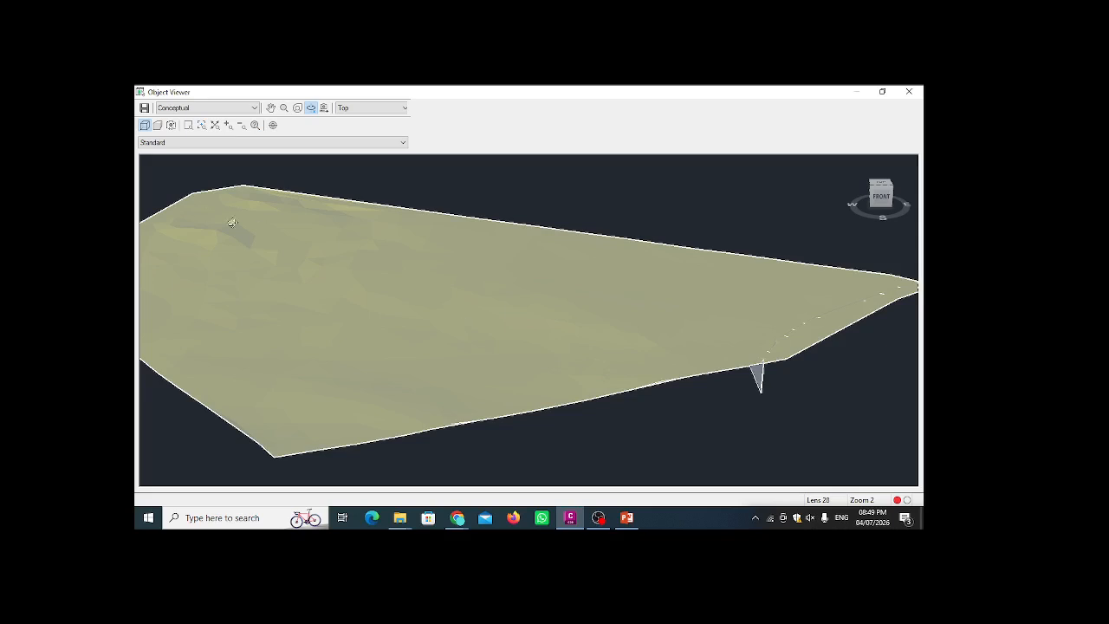
pyautogui.scroll(-2, 417, 325)
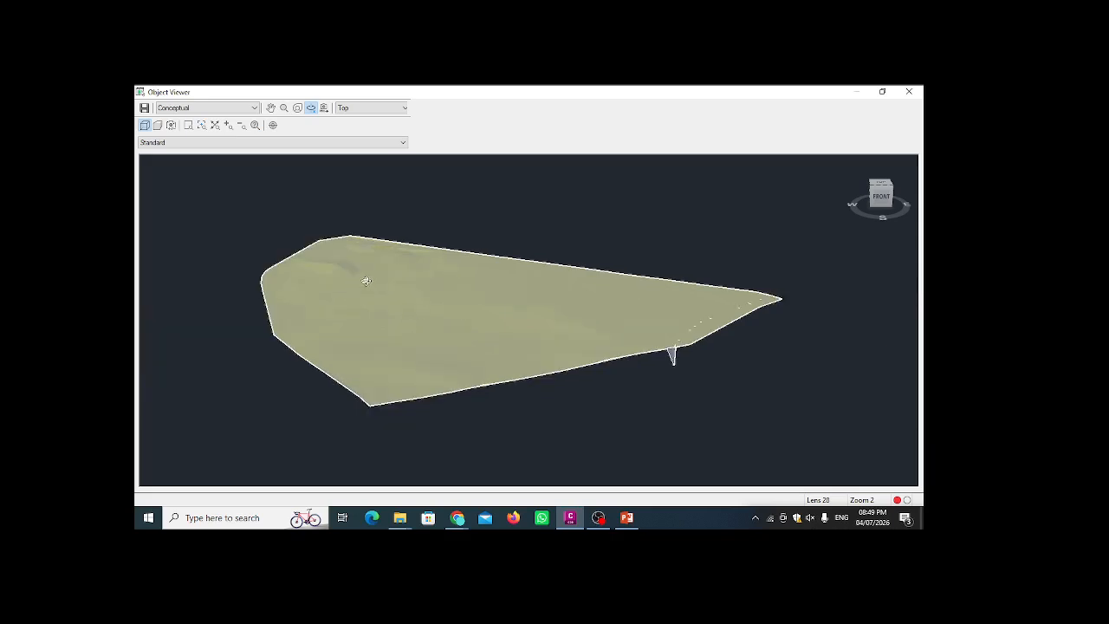
pyautogui.scroll(2, 367, 280)
pyautogui.scroll(-2, 347, 268)
pyautogui.scroll(2, 357, 269)
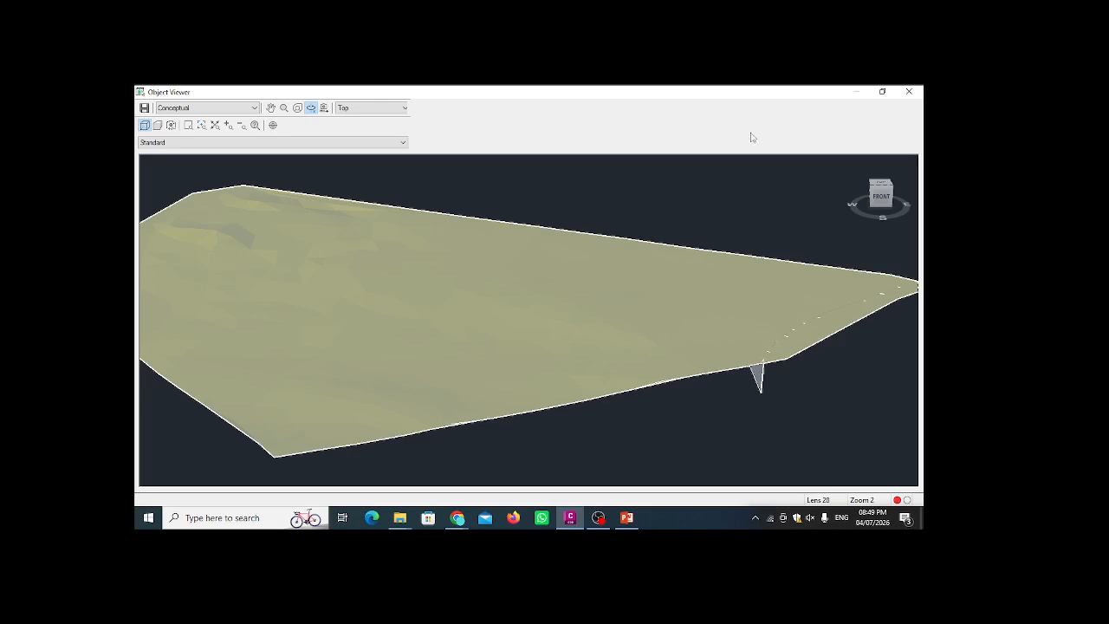
pyautogui.click(909, 91)
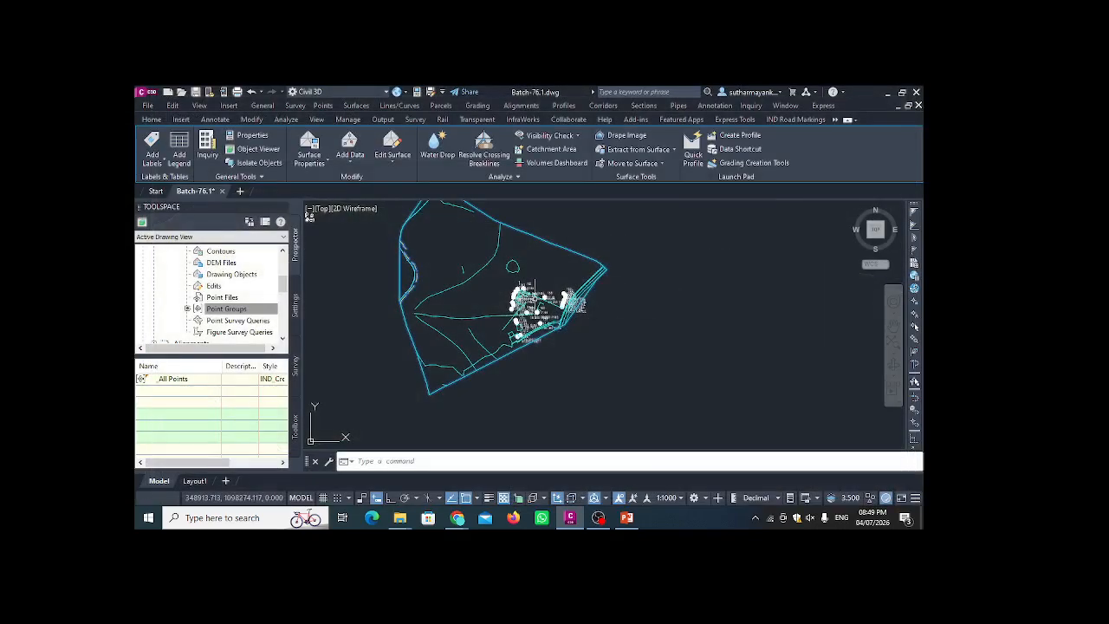
# - Start a centerline alignment with the Alignment Creation Tools and name it Alignment - 1
pyautogui.click(151, 119)
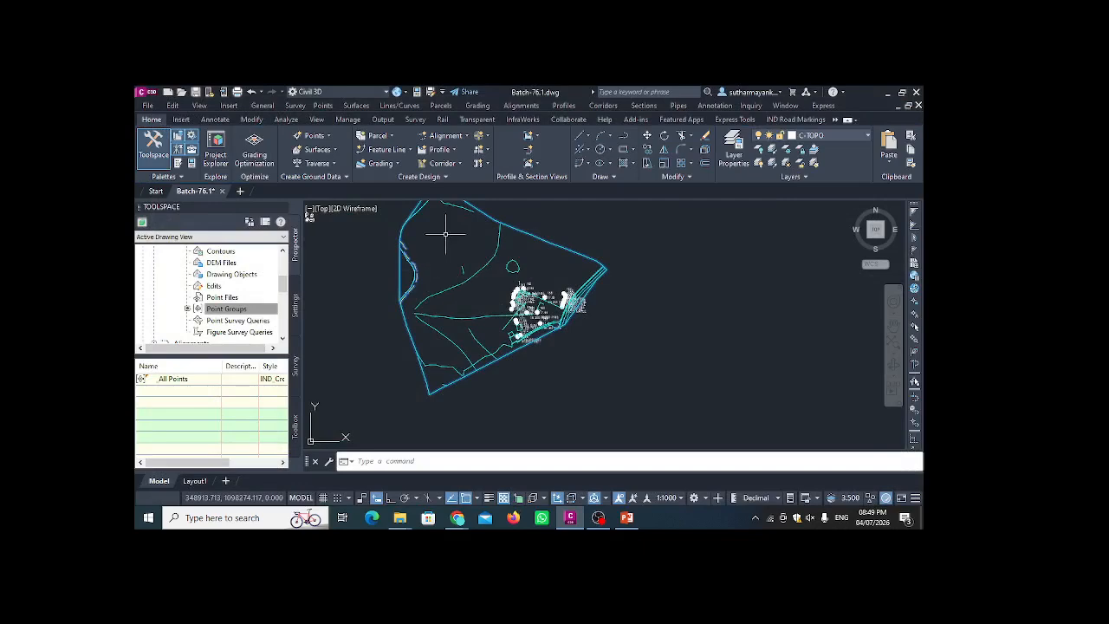
pyautogui.click(462, 137)
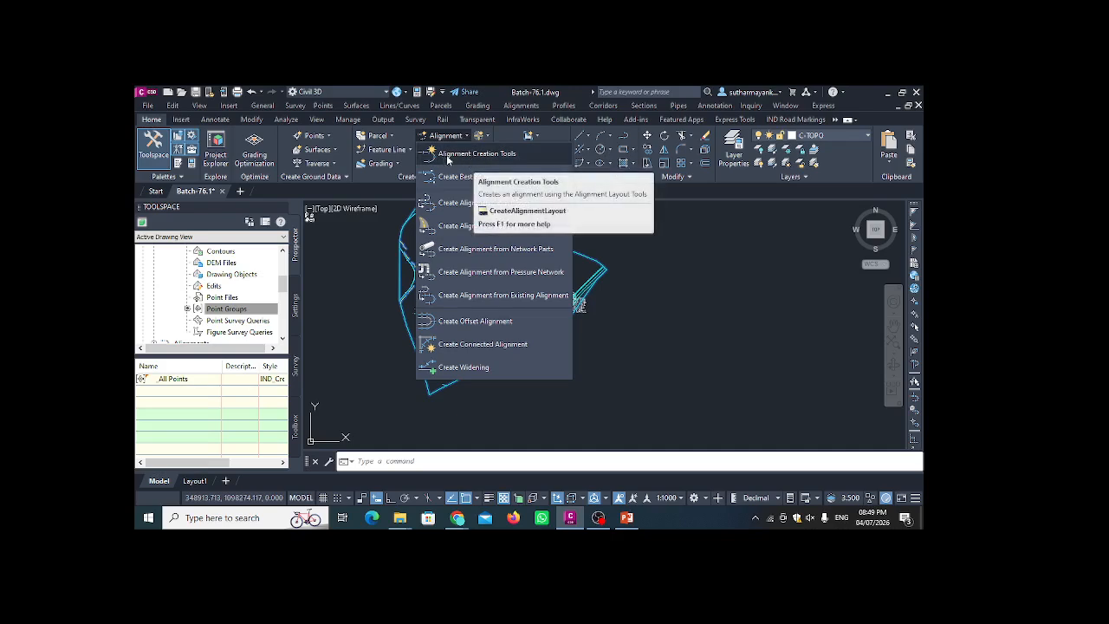
pyautogui.click(478, 155)
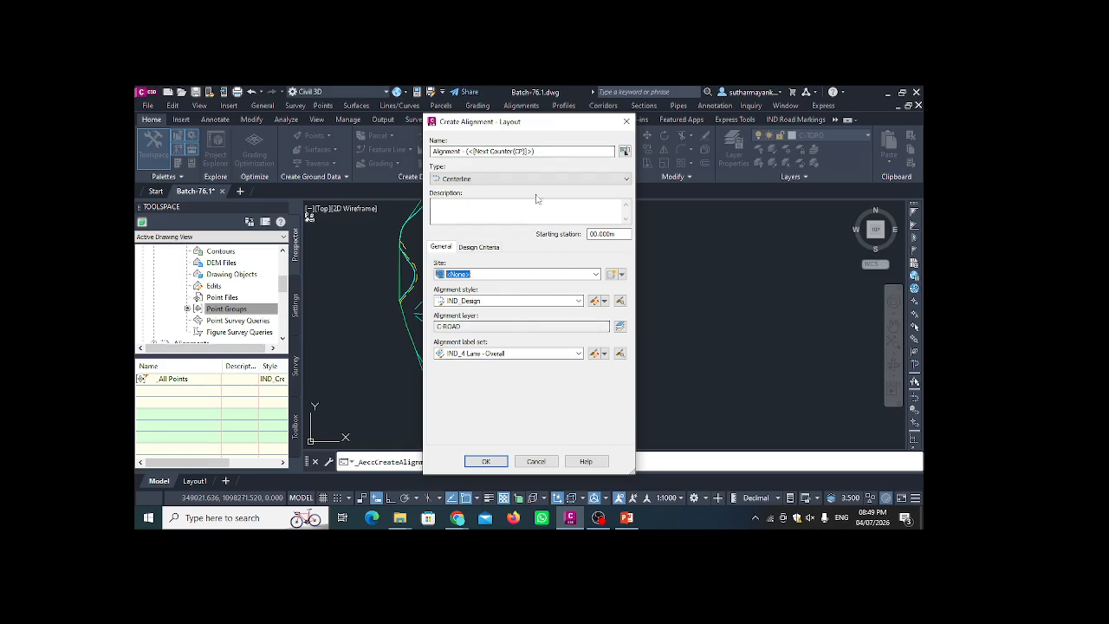
pyautogui.moveTo(536, 152); pyautogui.dragTo(470, 154)
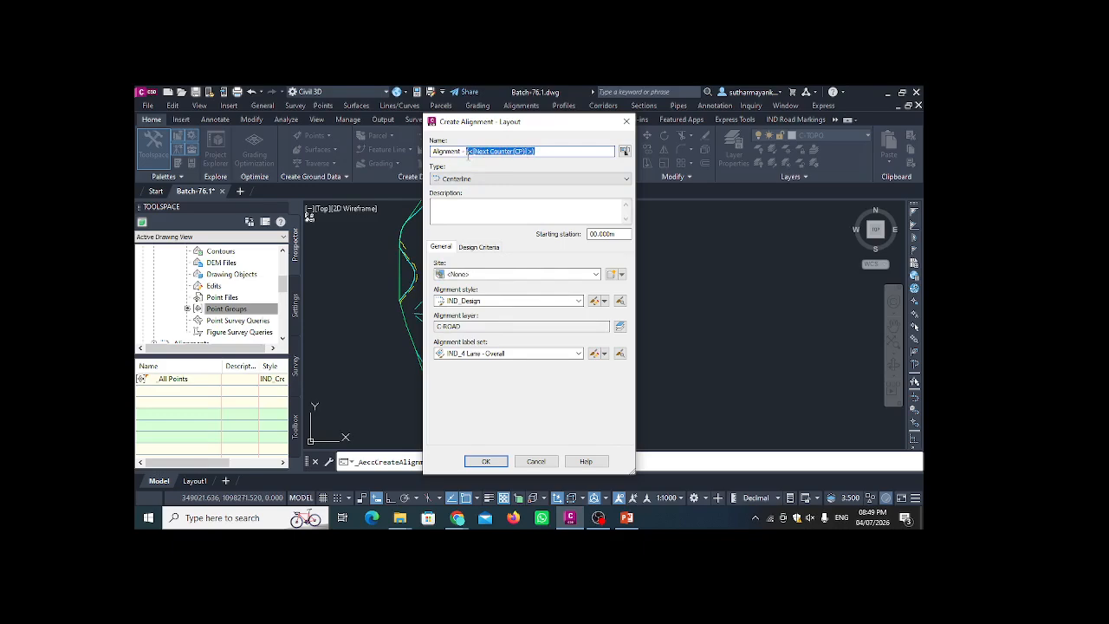
pyautogui.press('BackSpace')
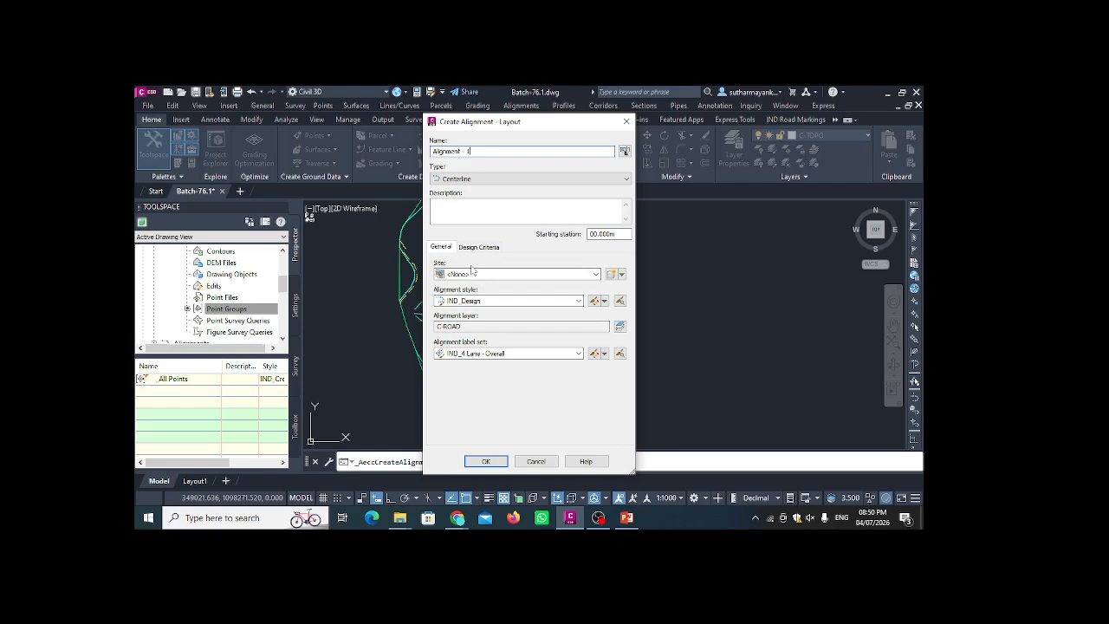
# - Set the alignment style to IND_ROW and the alignment label set to IND_2 Lane - Overall
pyautogui.click(571, 302)
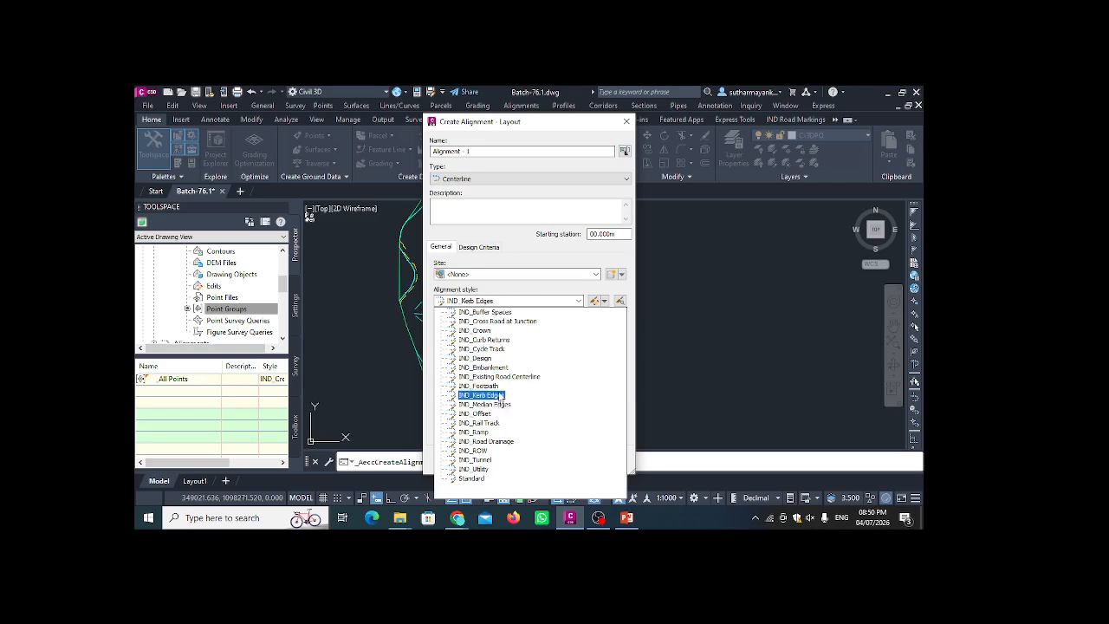
pyautogui.click(475, 450)
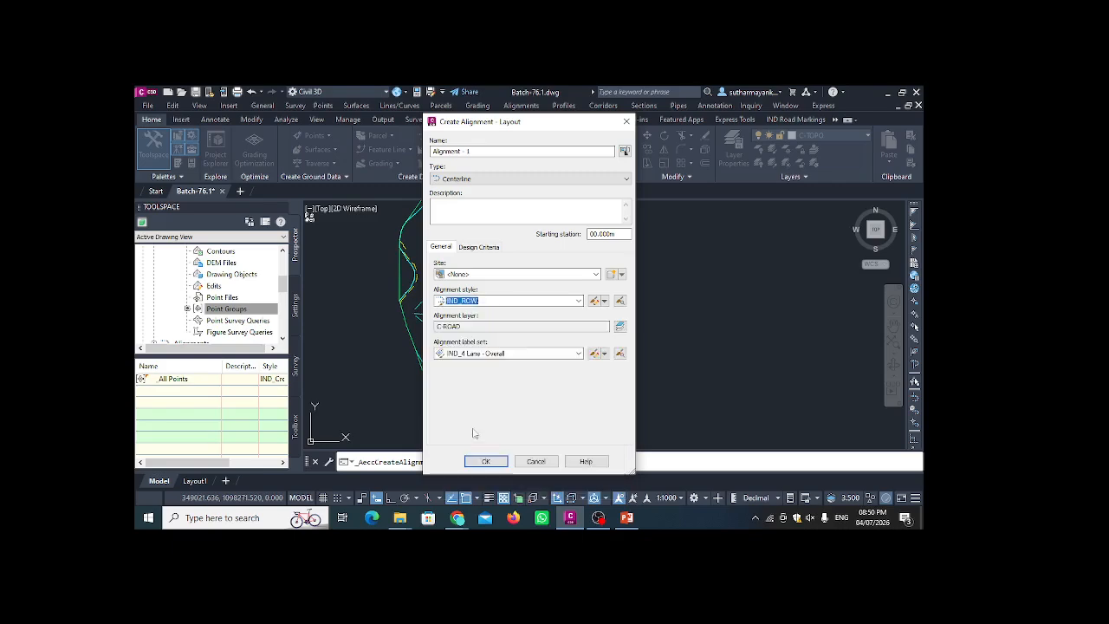
pyautogui.click(518, 354)
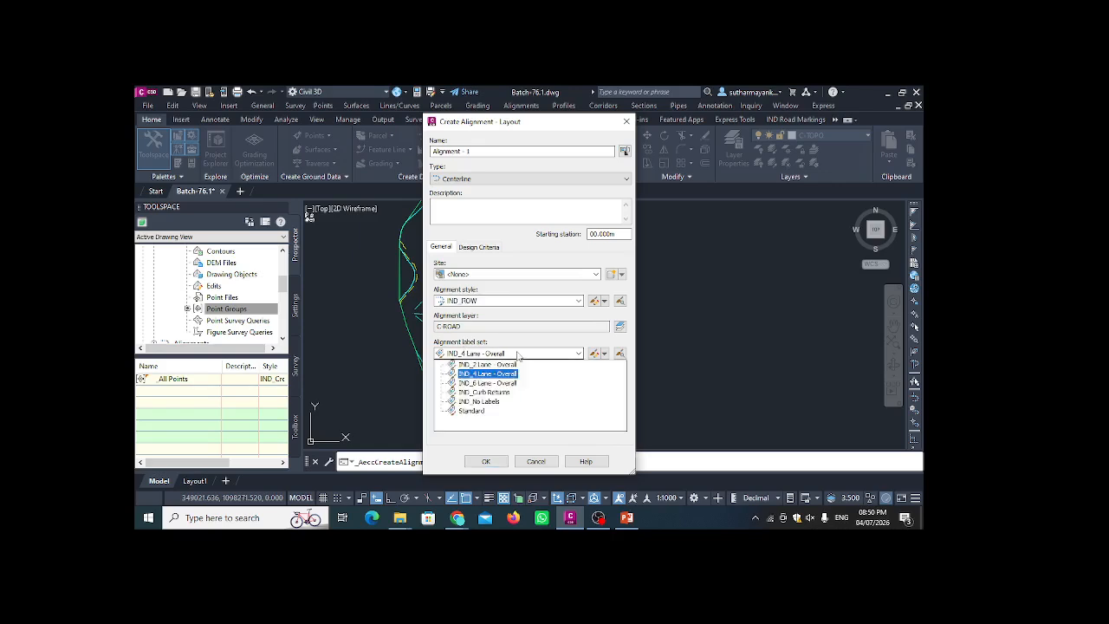
pyautogui.click(500, 364)
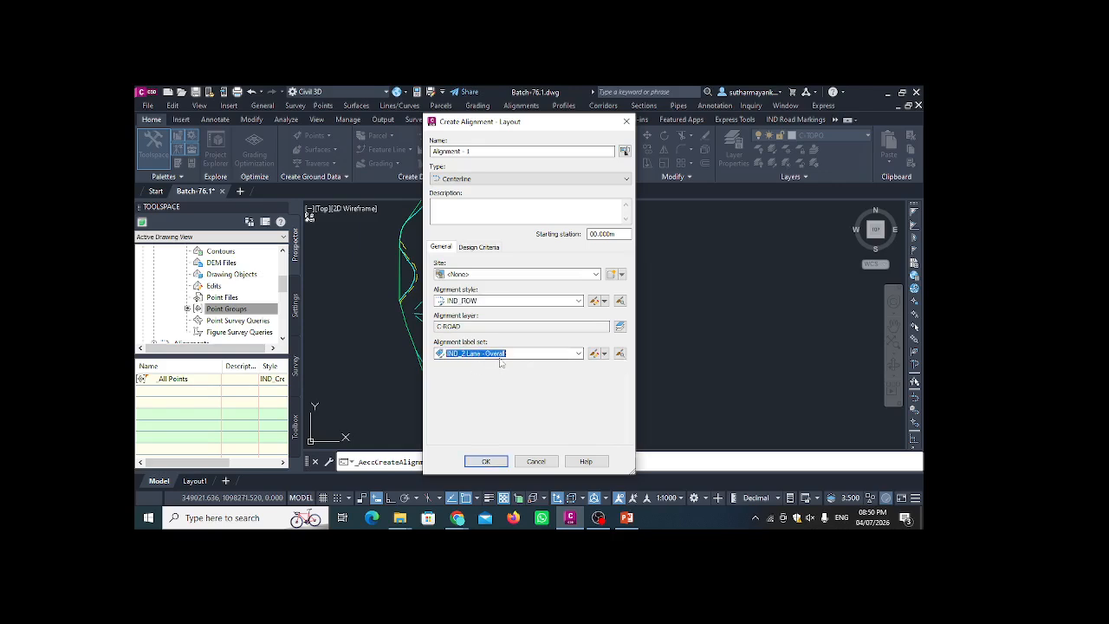
pyautogui.click(478, 248)
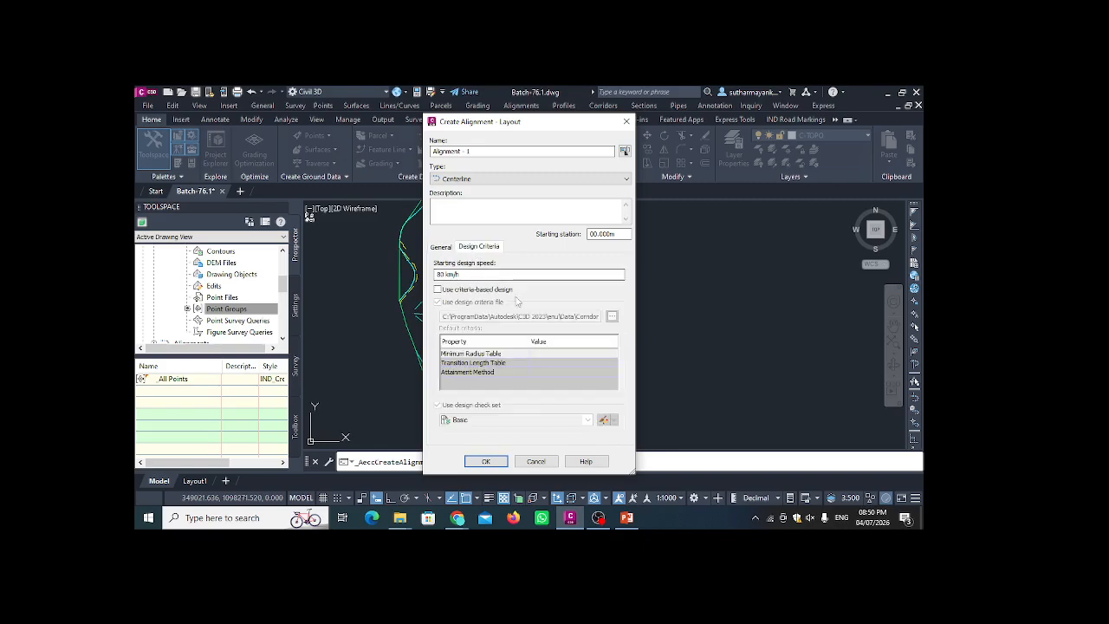
pyautogui.click(438, 292)
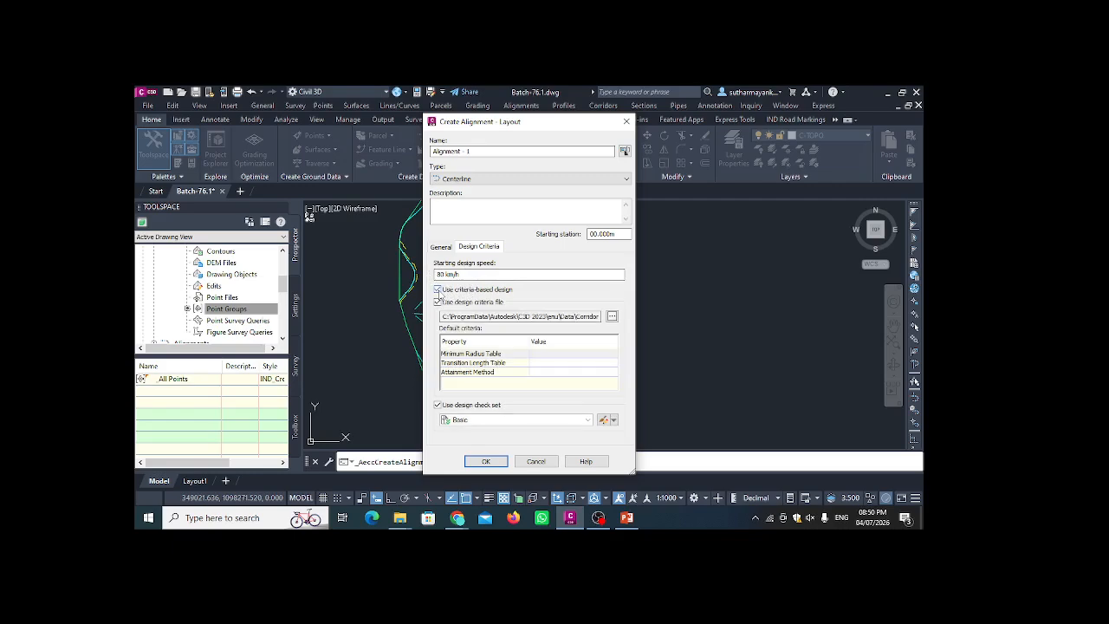
pyautogui.click(611, 318)
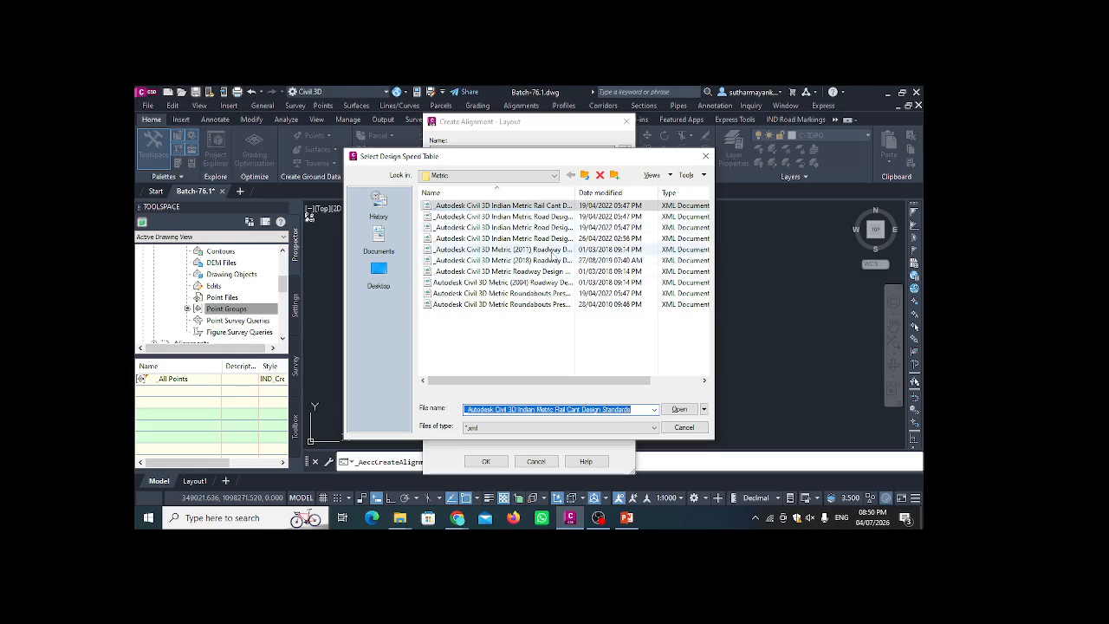
pyautogui.click(705, 156)
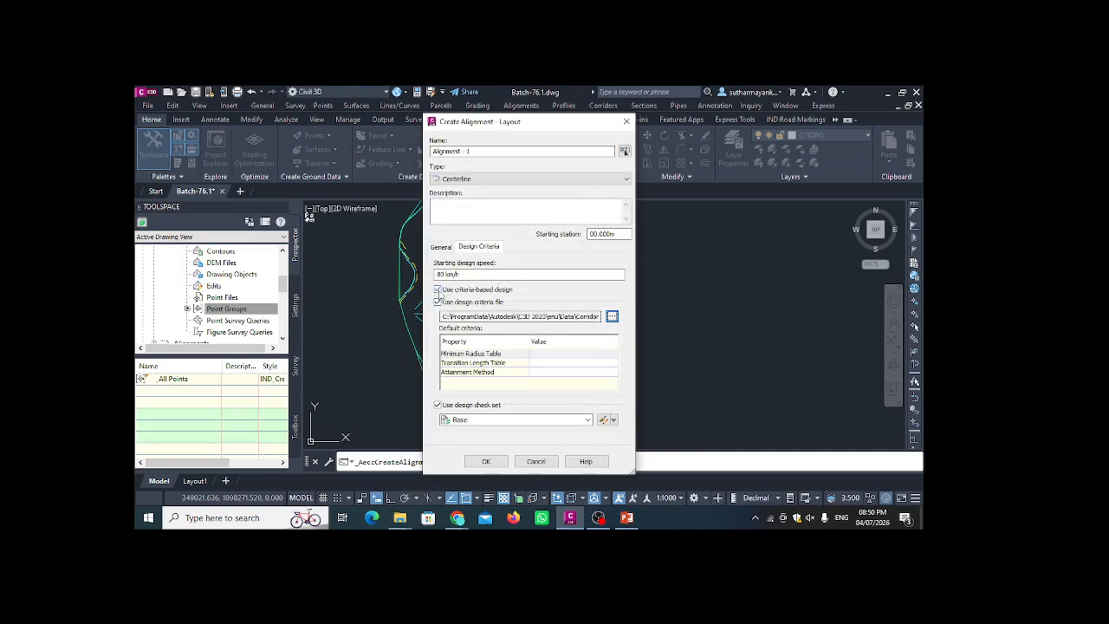
pyautogui.click(437, 289)
pyautogui.click(438, 289)
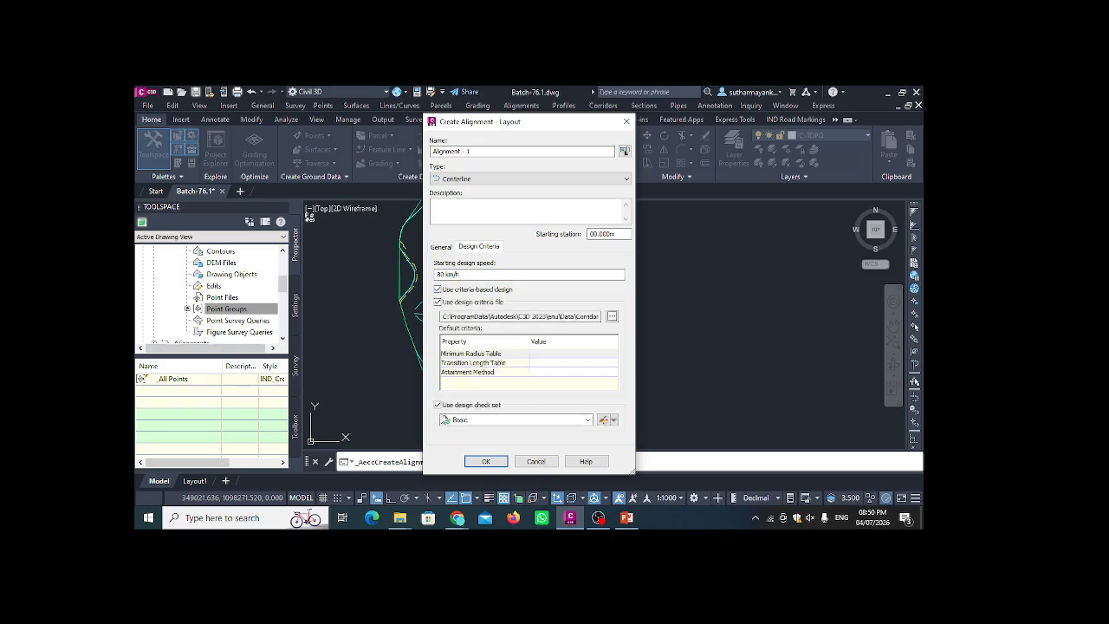
pyautogui.click(588, 420)
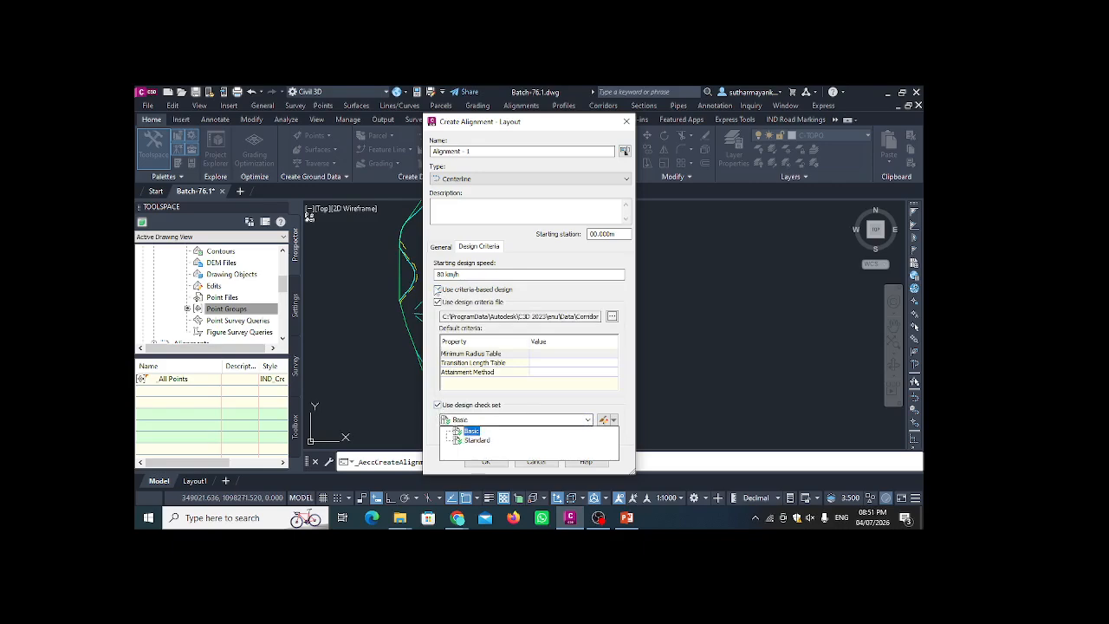
pyautogui.click(437, 290)
pyautogui.click(438, 289)
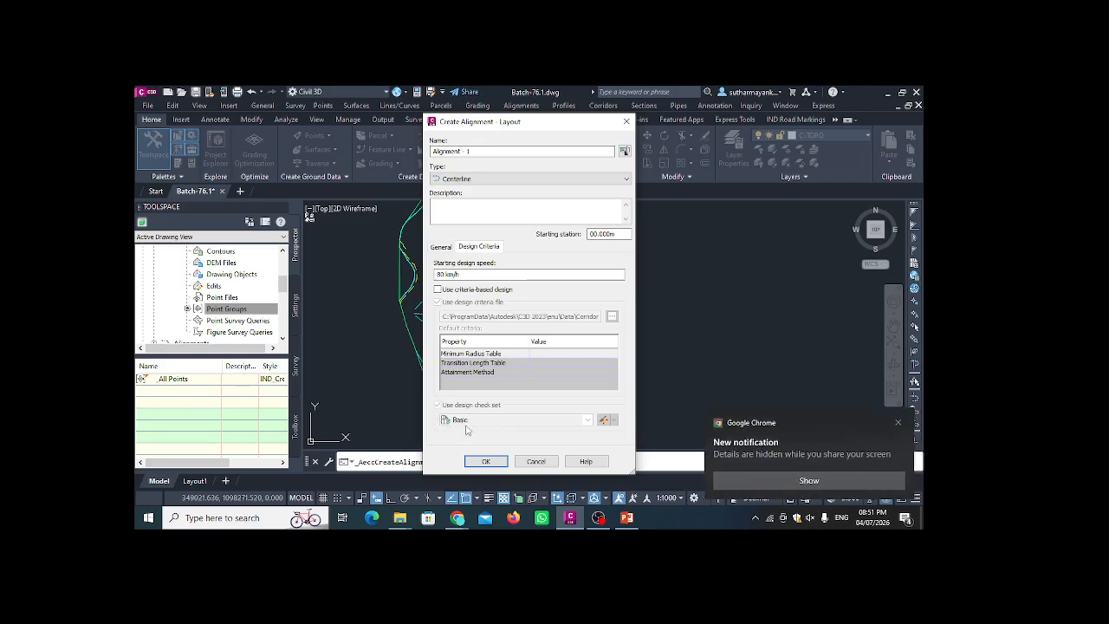
# - Accept the alignment settings without criteria-based design and move the Alignment Layout Tools clear of the drawing area
pyautogui.click(898, 423)
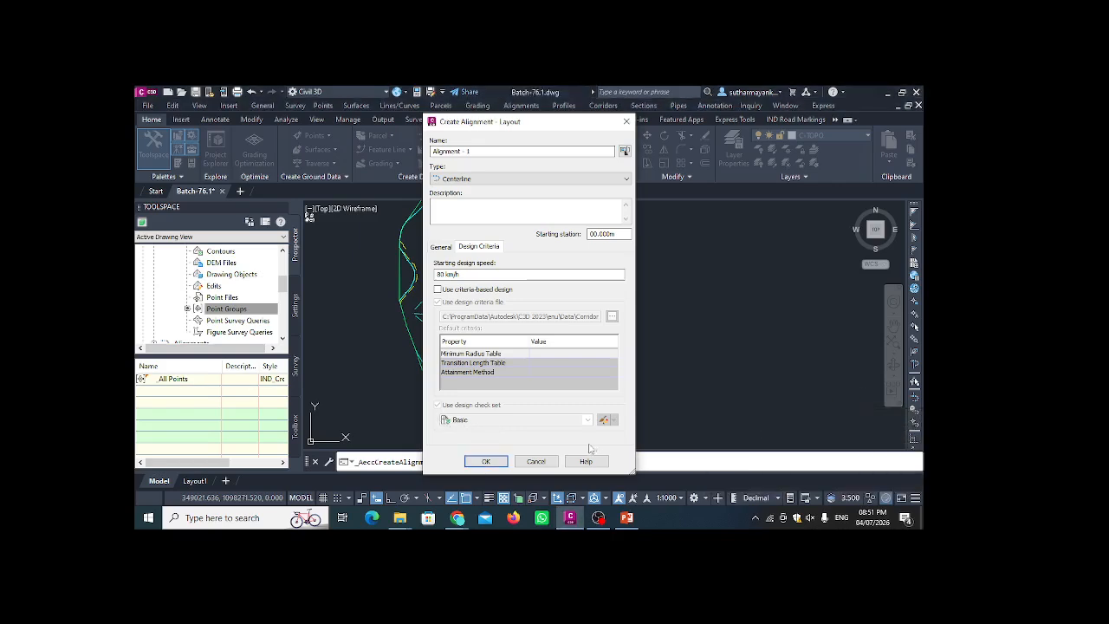
pyautogui.click(486, 461)
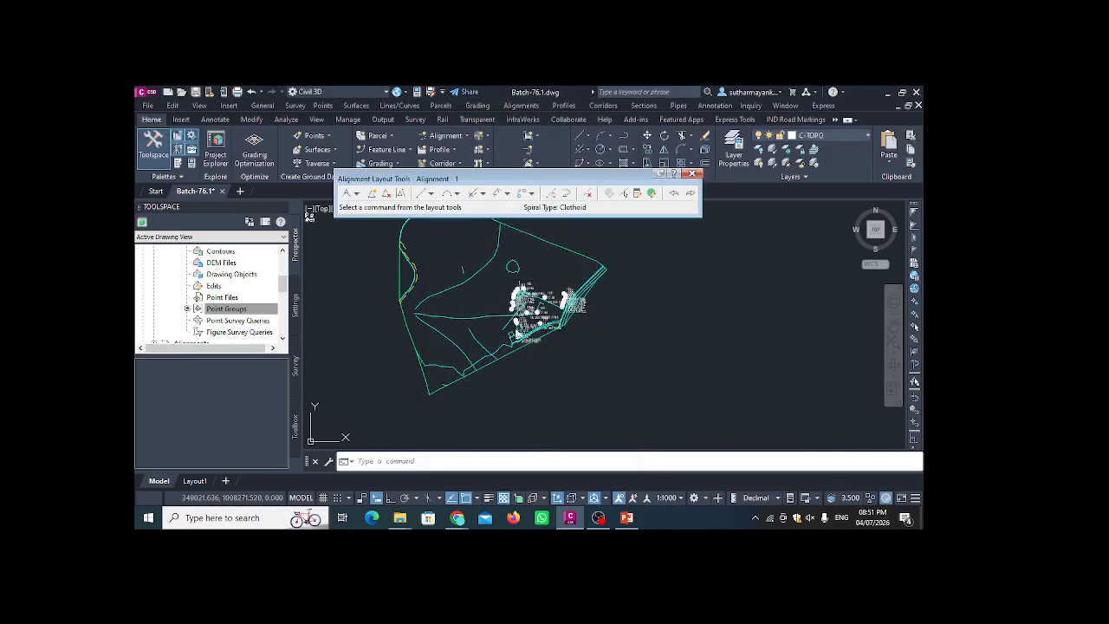
pyautogui.moveTo(486, 178); pyautogui.dragTo(444, 144)
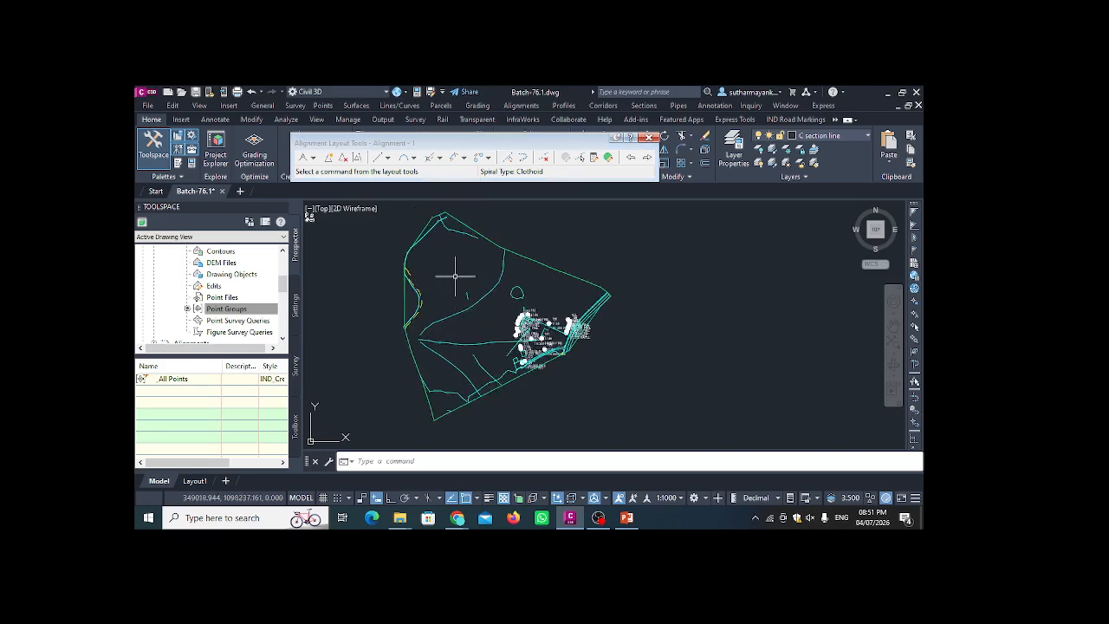
pyautogui.scroll(2, 455, 277)
pyautogui.scroll(-2, 459, 274)
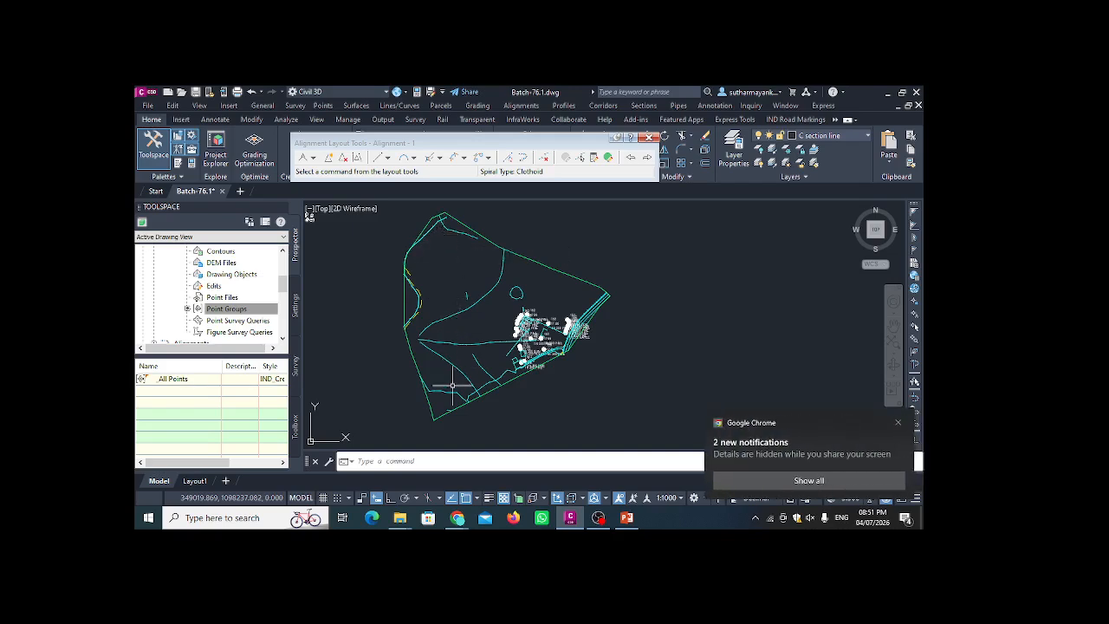
# - Begin a Tangent-Tangent (With curves) layout at the surface's northern corner and place the next point inside its western edge
pyautogui.click(313, 157)
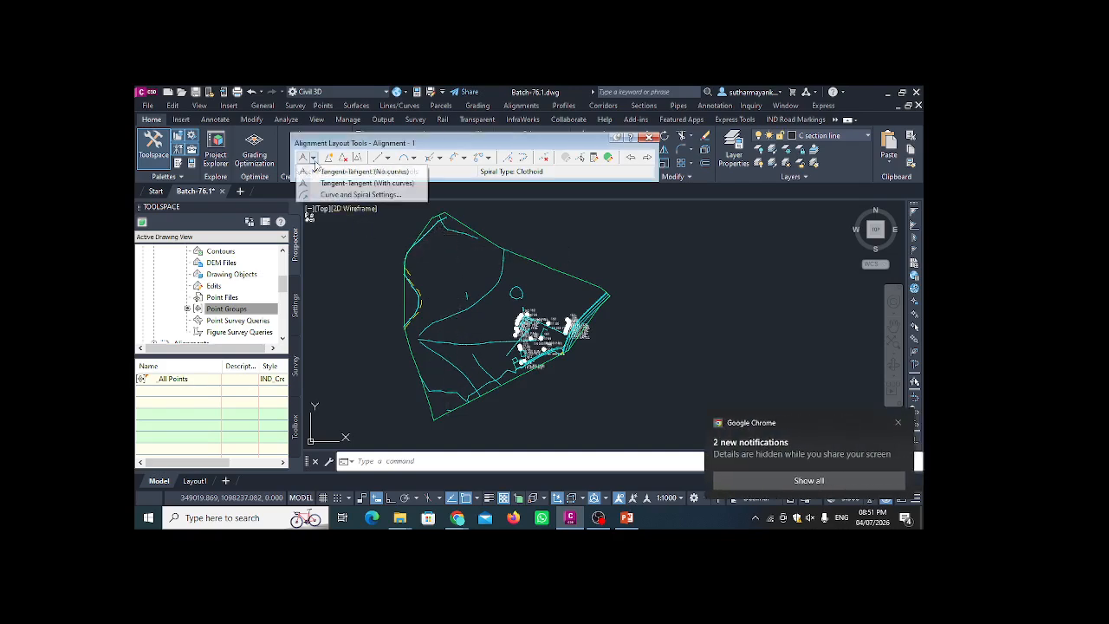
pyautogui.click(345, 184)
pyautogui.scroll(5, 440, 244)
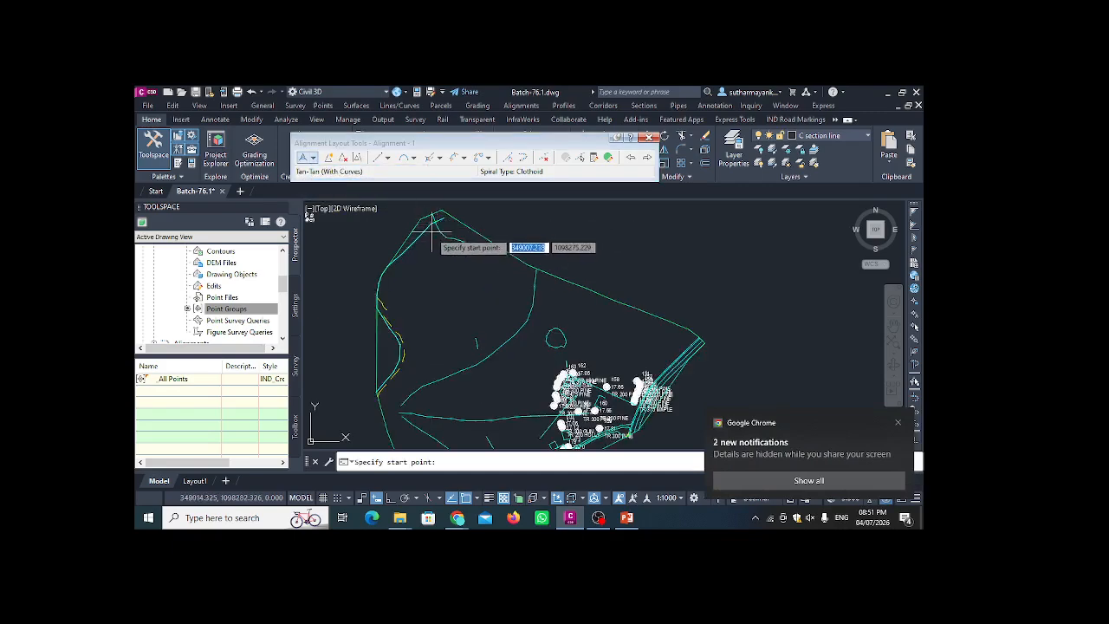
pyautogui.moveTo(437, 240); pyautogui.dragTo(435, 296, button='middle')
pyautogui.scroll(2, 431, 244)
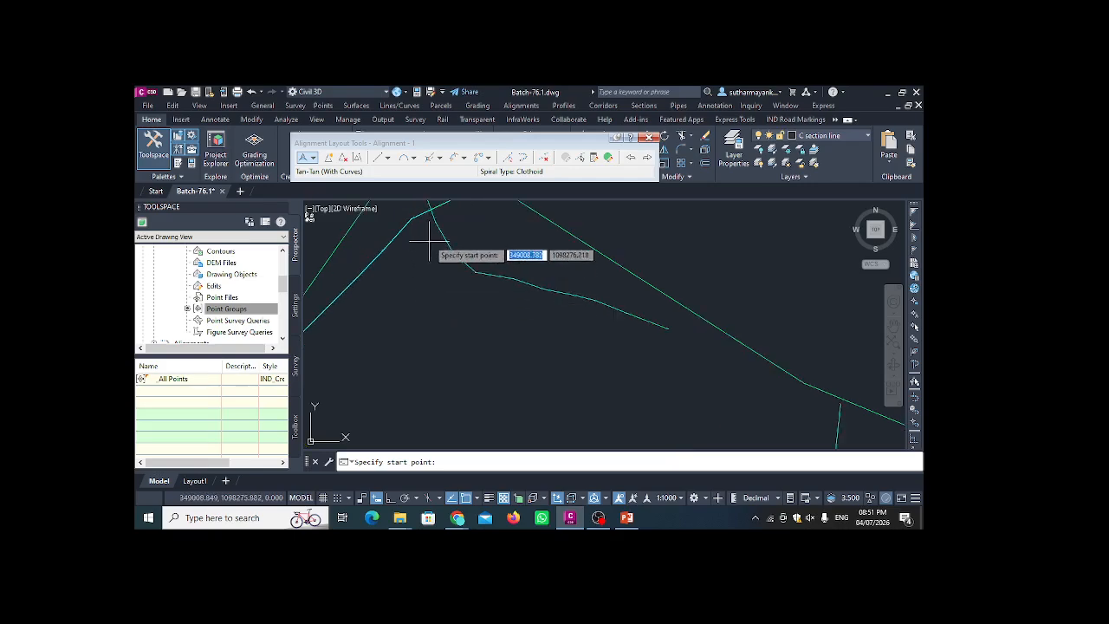
pyautogui.click(426, 233)
pyautogui.scroll(-4, 404, 277)
pyautogui.moveTo(405, 343); pyautogui.dragTo(389, 251, button='middle')
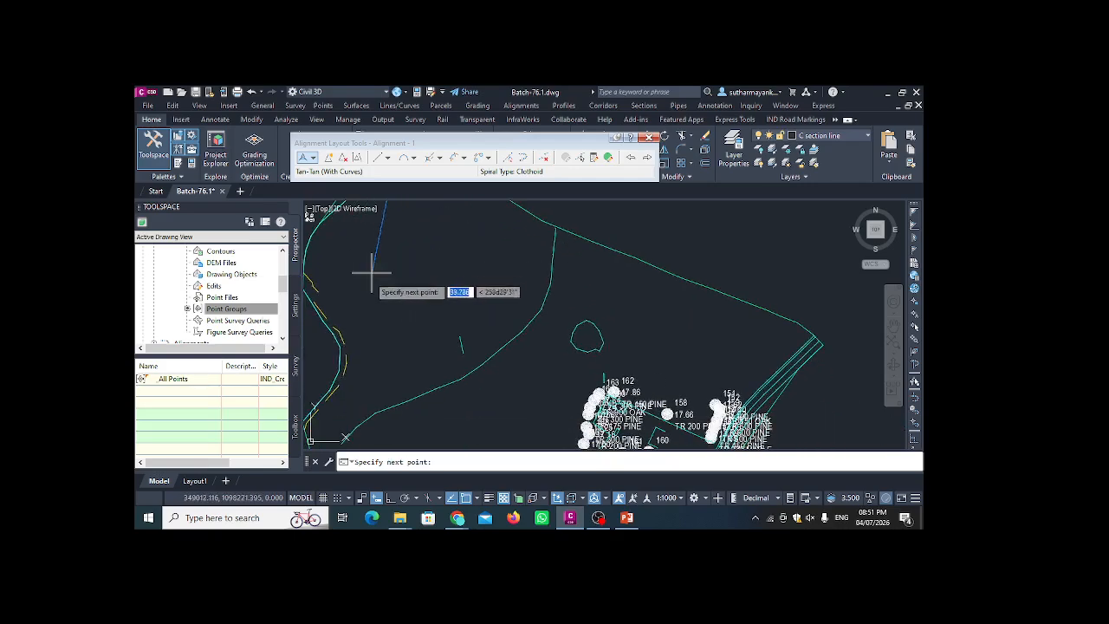
pyautogui.scroll(2, 371, 274)
pyautogui.scroll(-3, 330, 294)
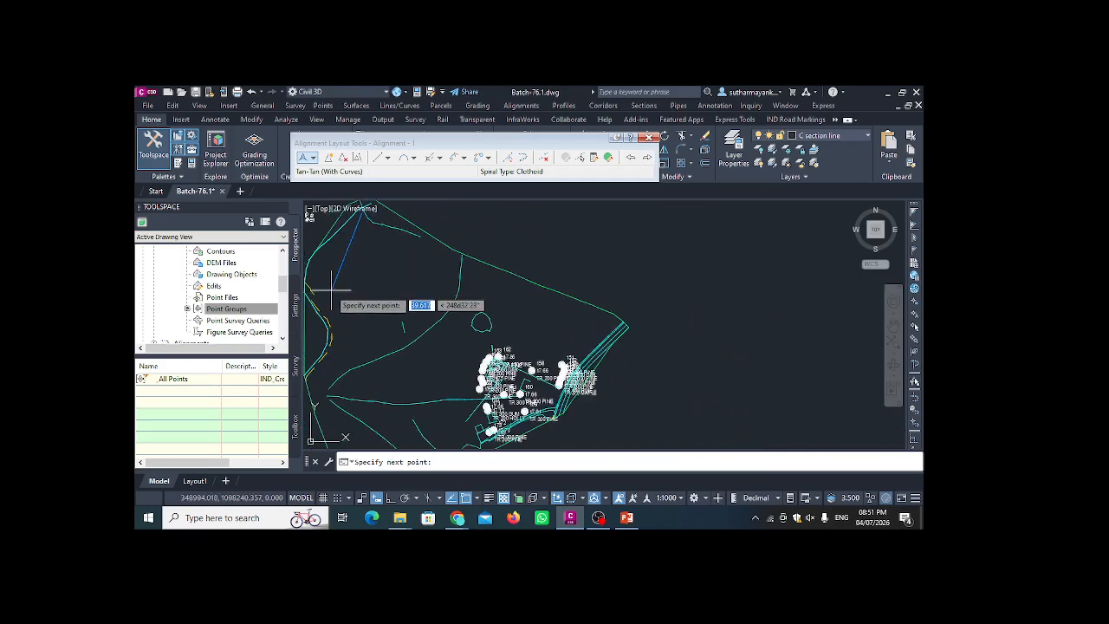
pyautogui.scroll(2, 362, 349)
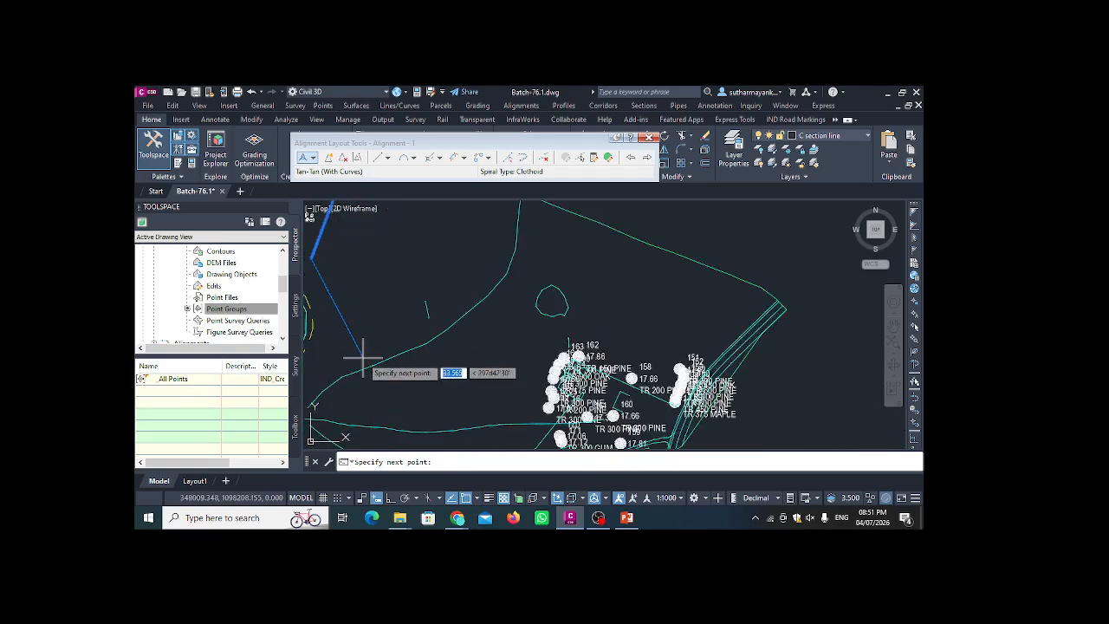
# - Continue the alignment to a point just west of the tree points, end it near the surface's southern corner and finish the layout
pyautogui.scroll(2, 389, 380)
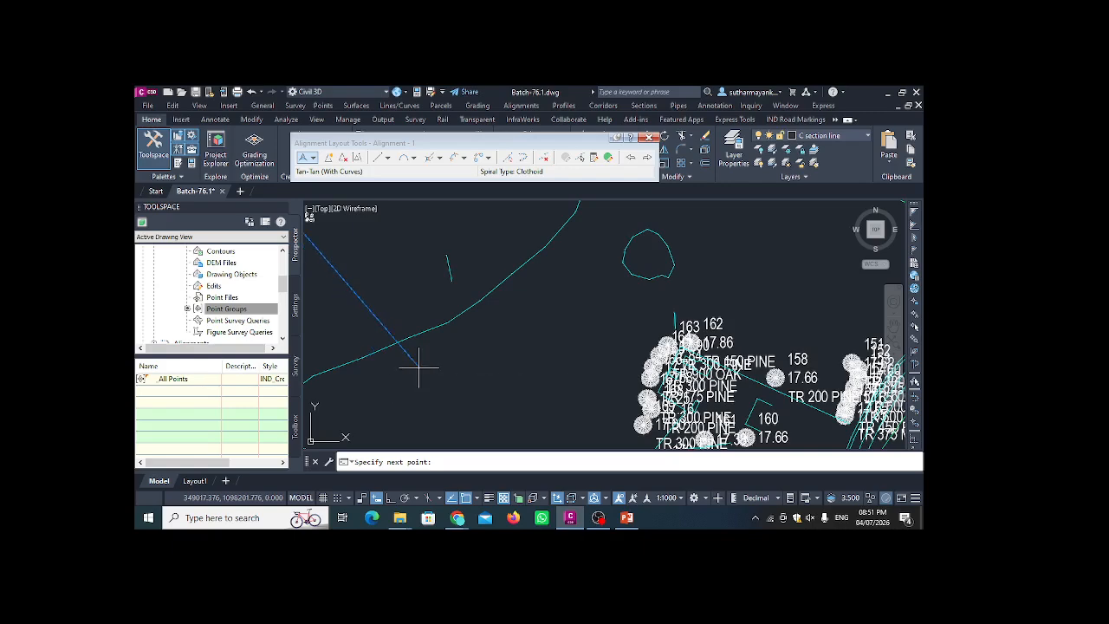
pyautogui.scroll(-2, 419, 389)
pyautogui.moveTo(419, 409); pyautogui.dragTo(425, 310, button='middle')
pyautogui.scroll(-2, 426, 309)
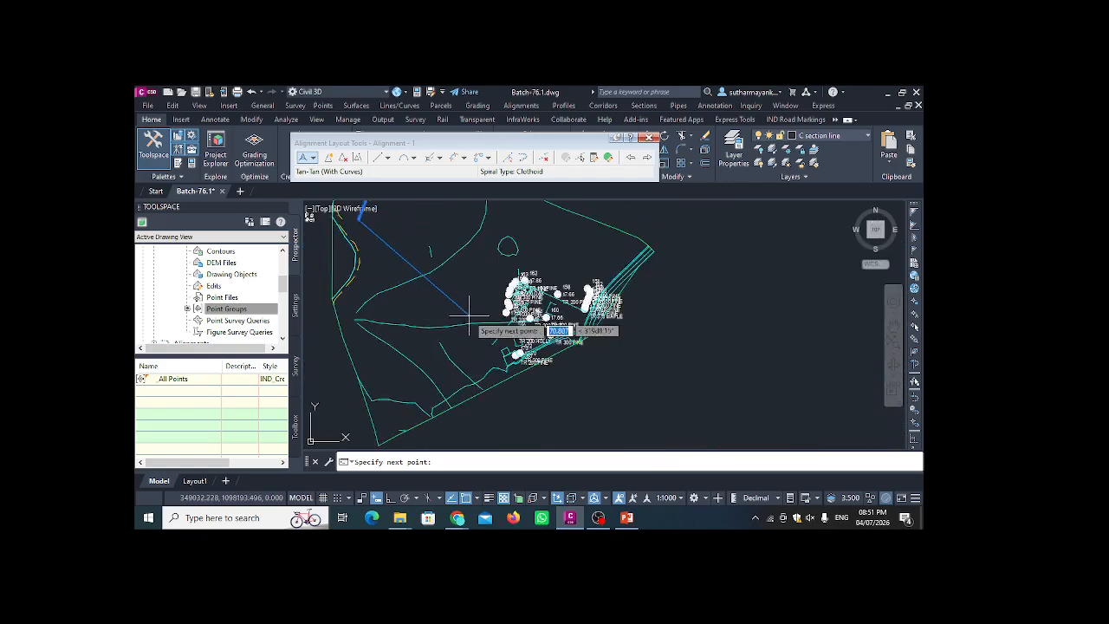
pyautogui.click(471, 312)
pyautogui.scroll(-3, 433, 396)
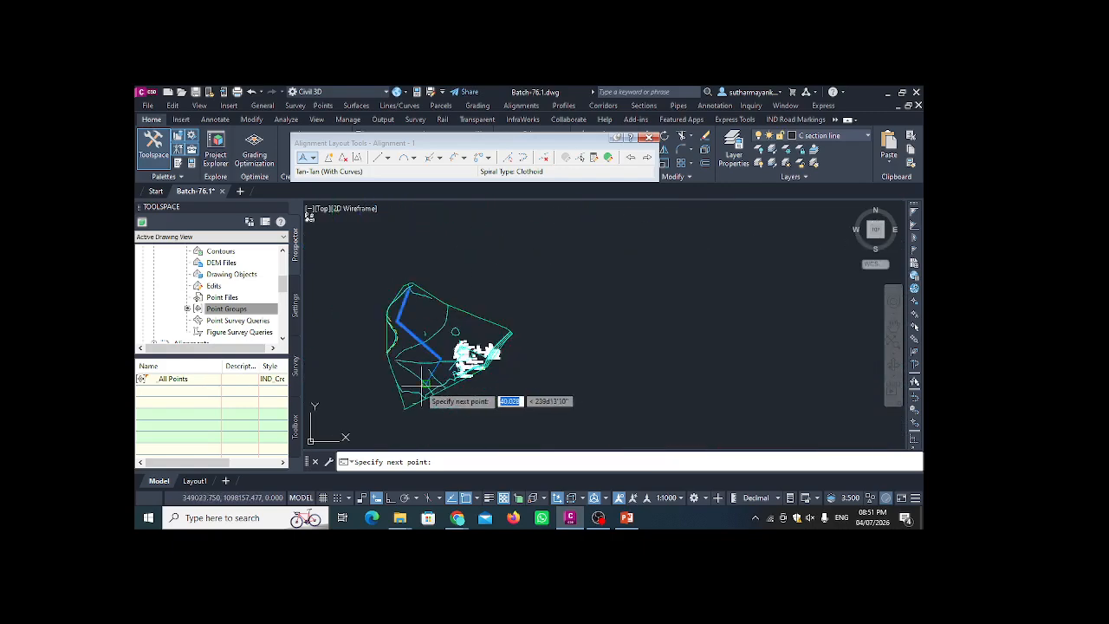
pyautogui.scroll(3, 414, 399)
pyautogui.scroll(2, 409, 401)
pyautogui.click(391, 424)
pyautogui.scroll(-2, 407, 357)
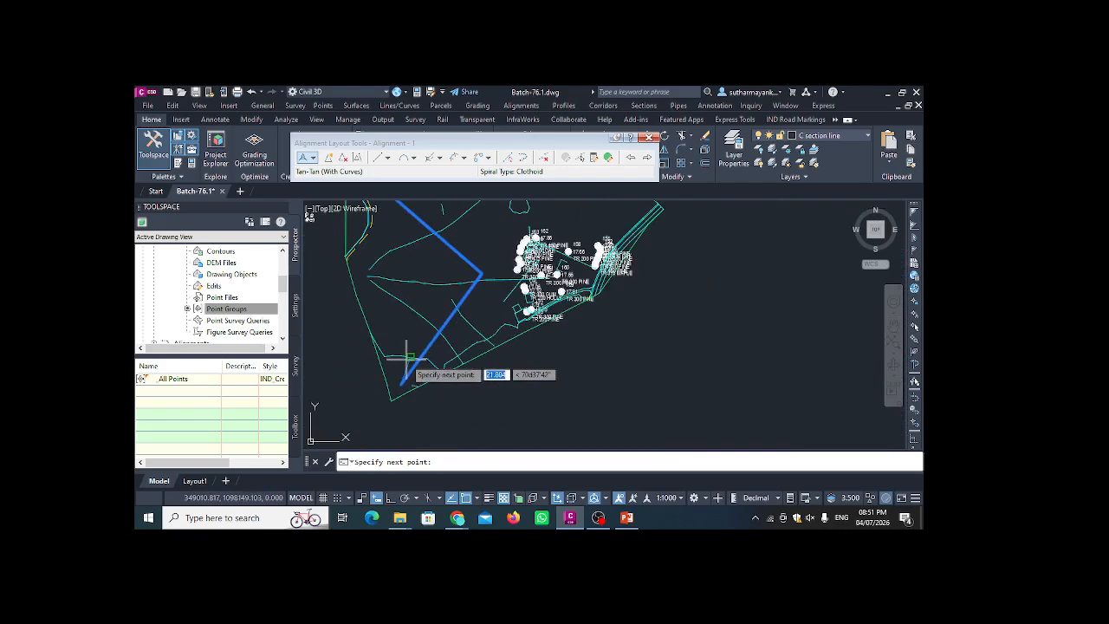
pyautogui.press('Return')
pyautogui.scroll(4, 406, 357)
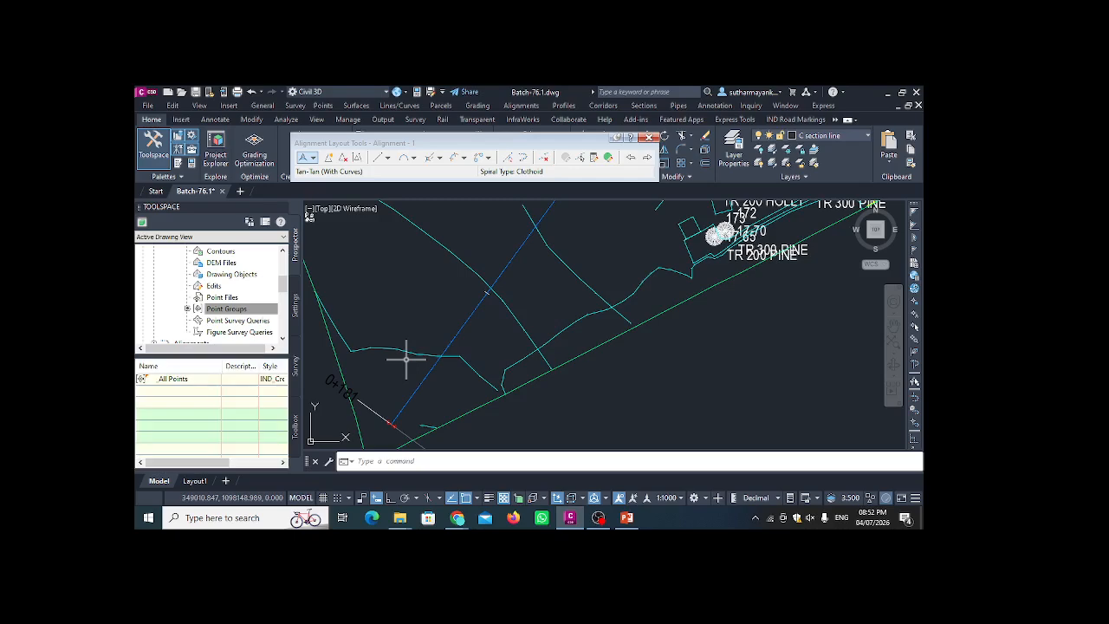
# - Examine the alignment's bend west of the tree points, where its two tangents meet just past station 0+100
pyautogui.scroll(-6, 433, 370)
pyautogui.scroll(6, 464, 340)
pyautogui.scroll(4, 447, 276)
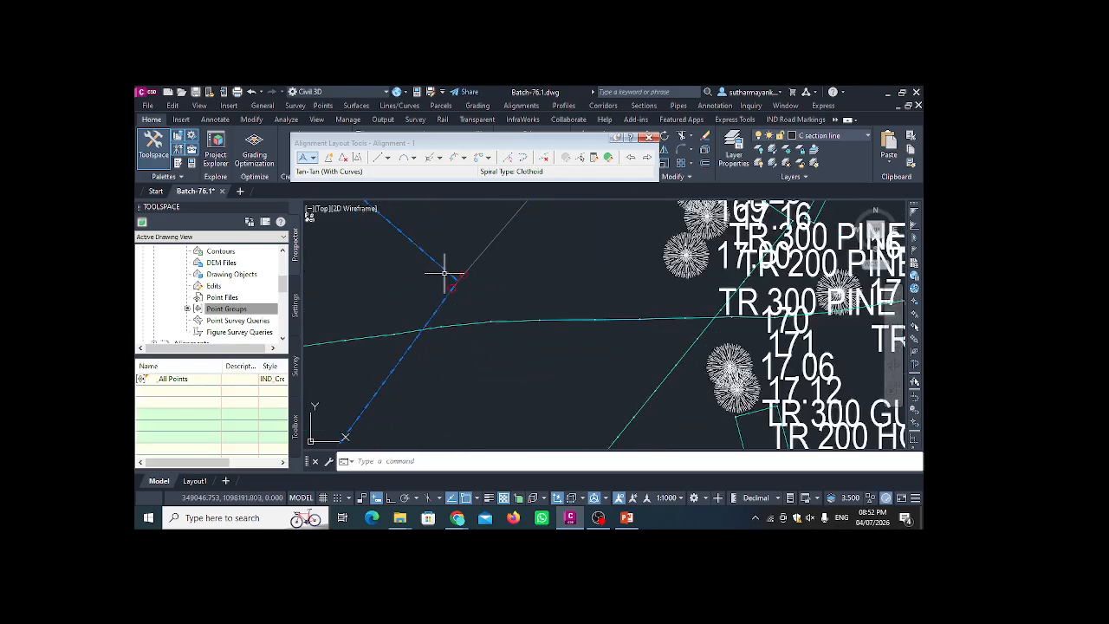
pyautogui.scroll(-2, 457, 274)
pyautogui.click(313, 157)
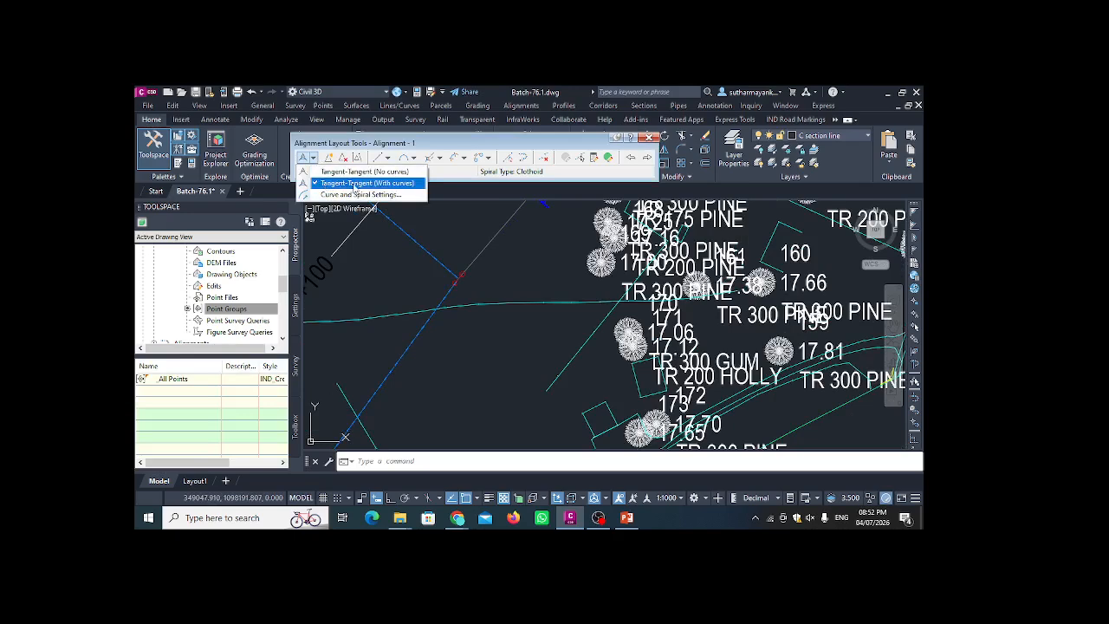
pyautogui.click(355, 185)
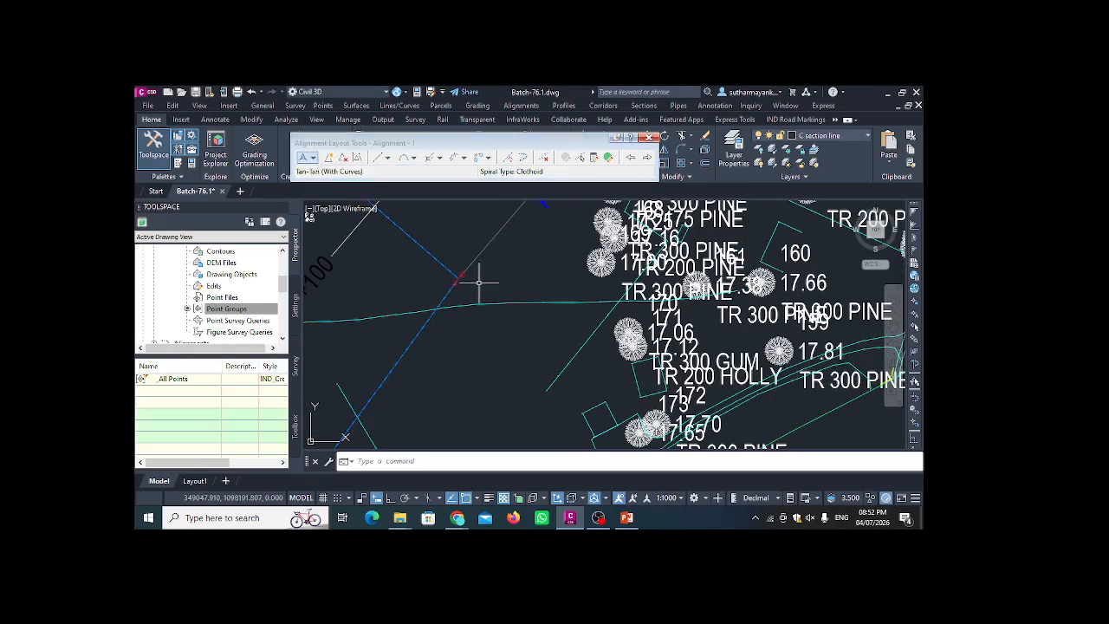
pyautogui.scroll(-4, 453, 274)
pyautogui.scroll(6, 471, 295)
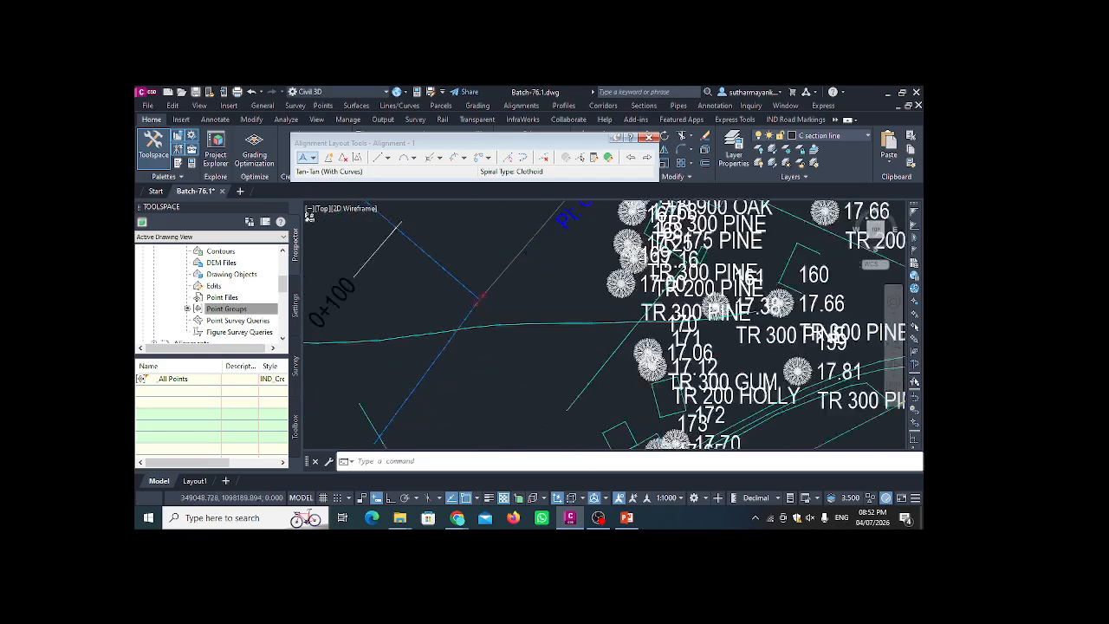
pyautogui.scroll(2, 478, 286)
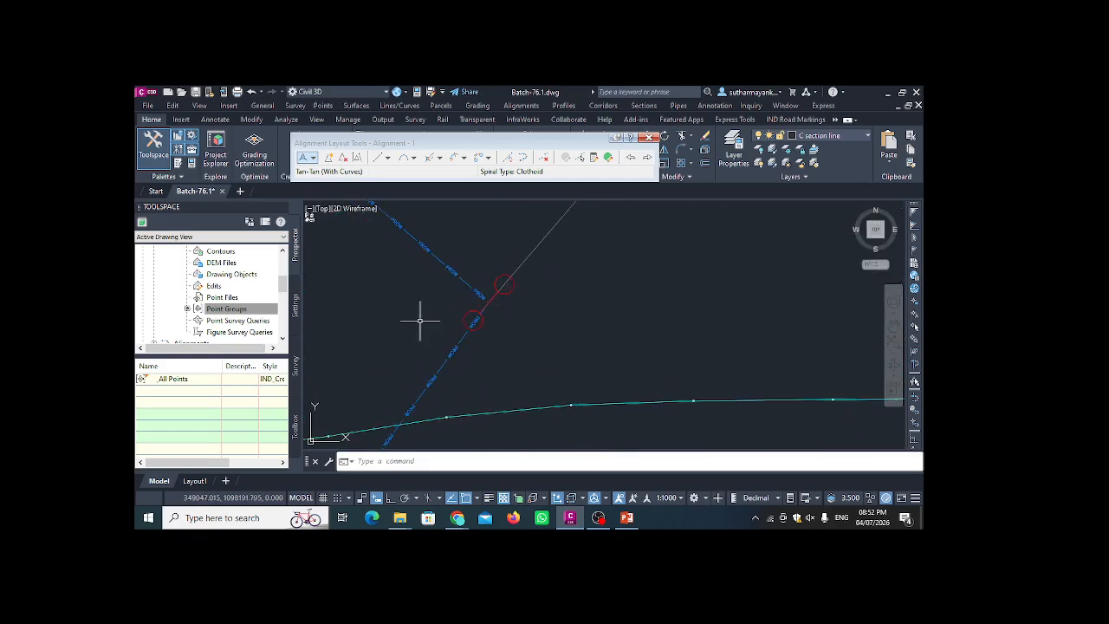
pyautogui.scroll(-4, 511, 355)
pyautogui.scroll(6, 524, 378)
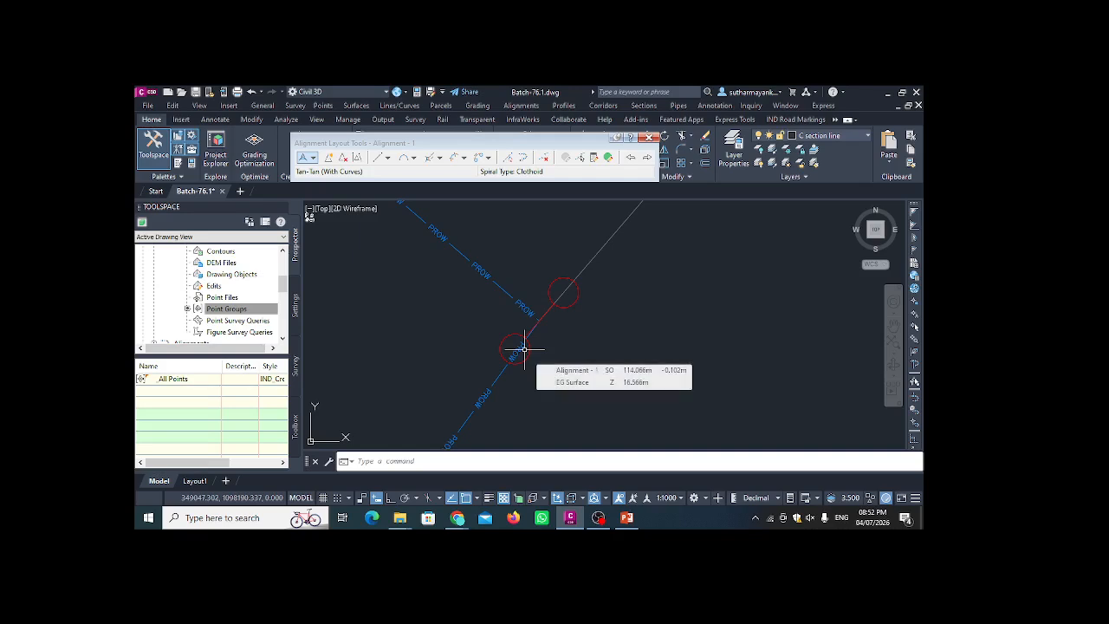
pyautogui.scroll(-3, 525, 328)
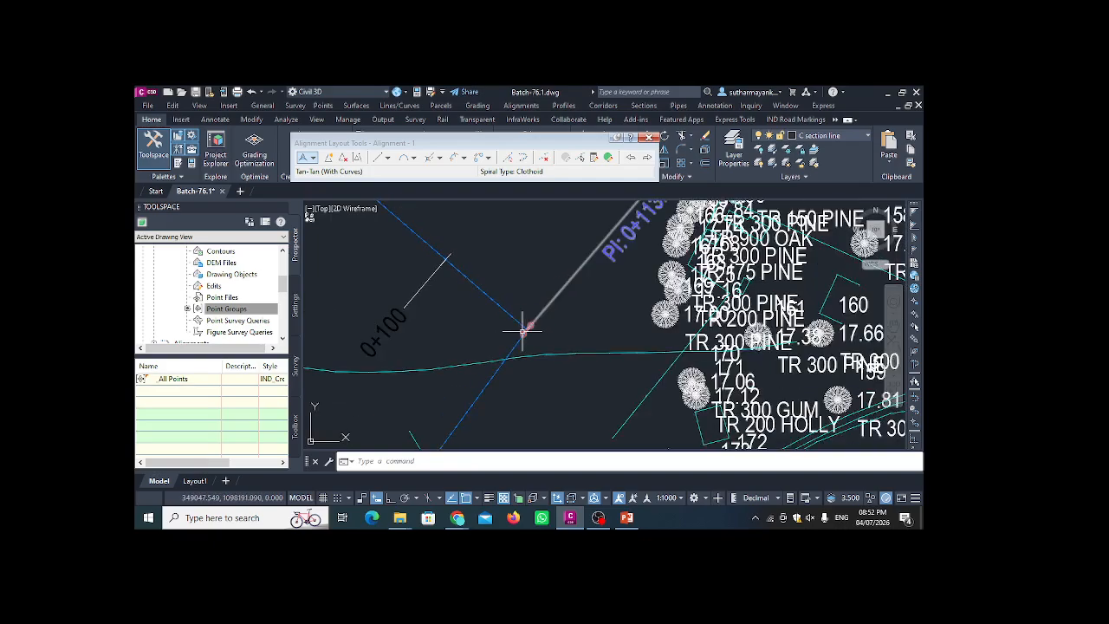
pyautogui.scroll(2, 518, 320)
pyautogui.scroll(2, 510, 318)
pyautogui.scroll(-2, 509, 318)
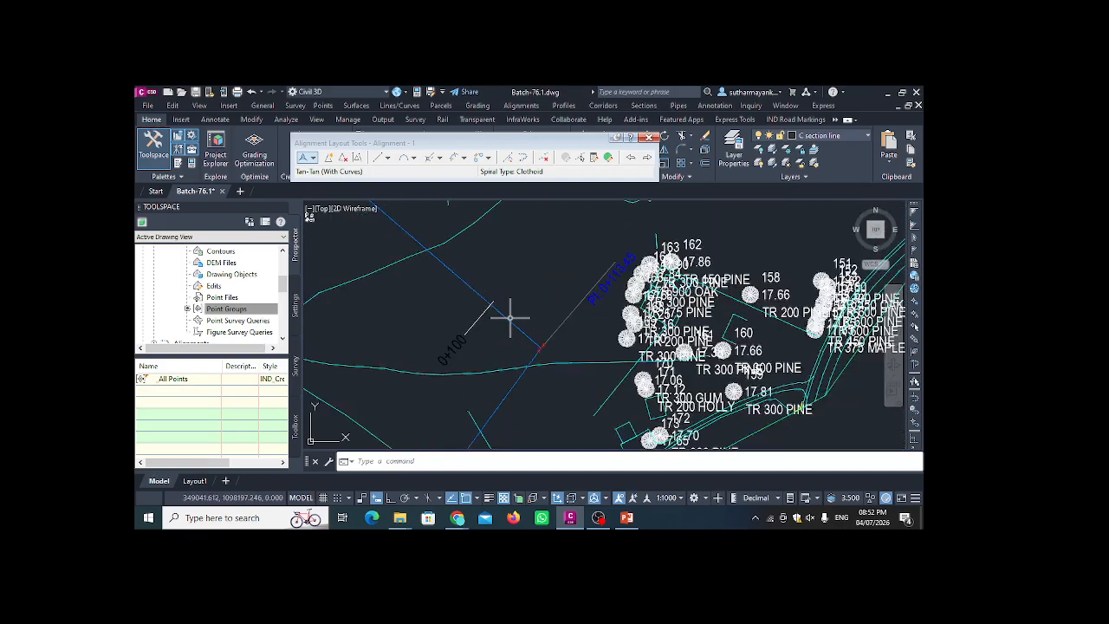
pyautogui.click(467, 279)
pyautogui.click(449, 293)
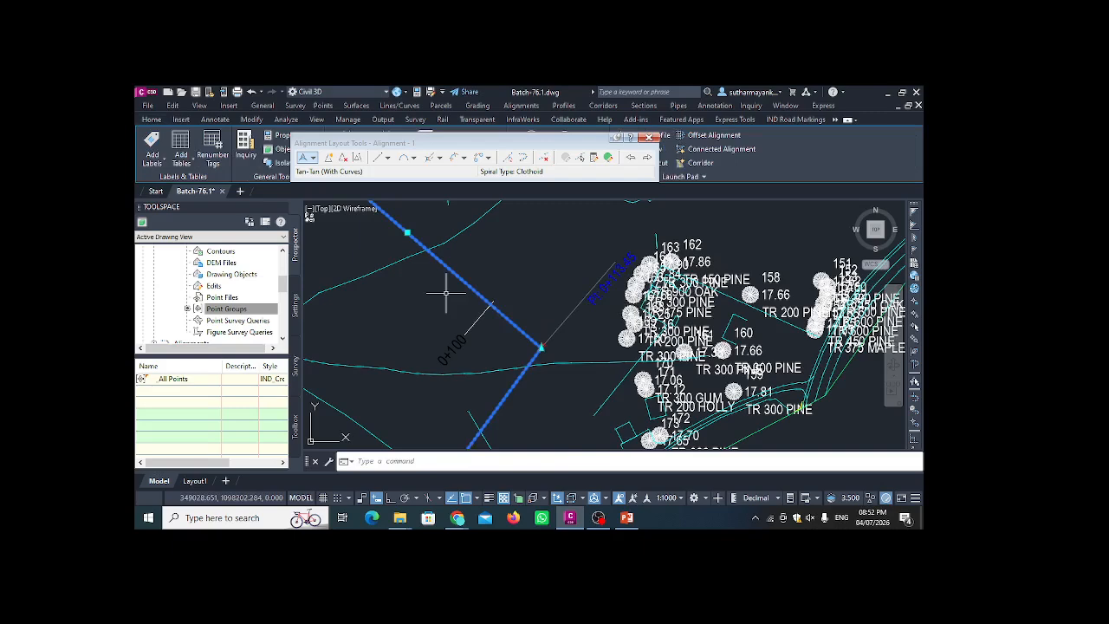
pyautogui.press('Escape')
# - Start a Free Curve - Best Fit between the two tangents that meet at the alignment's bend
pyautogui.scroll(5, 541, 354)
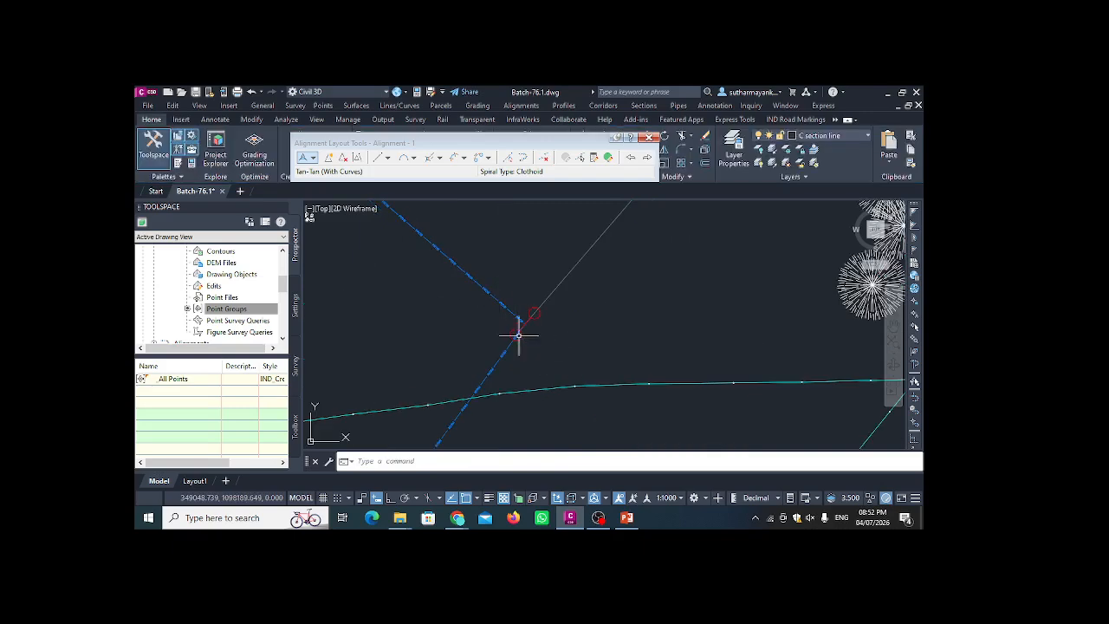
pyautogui.click(414, 158)
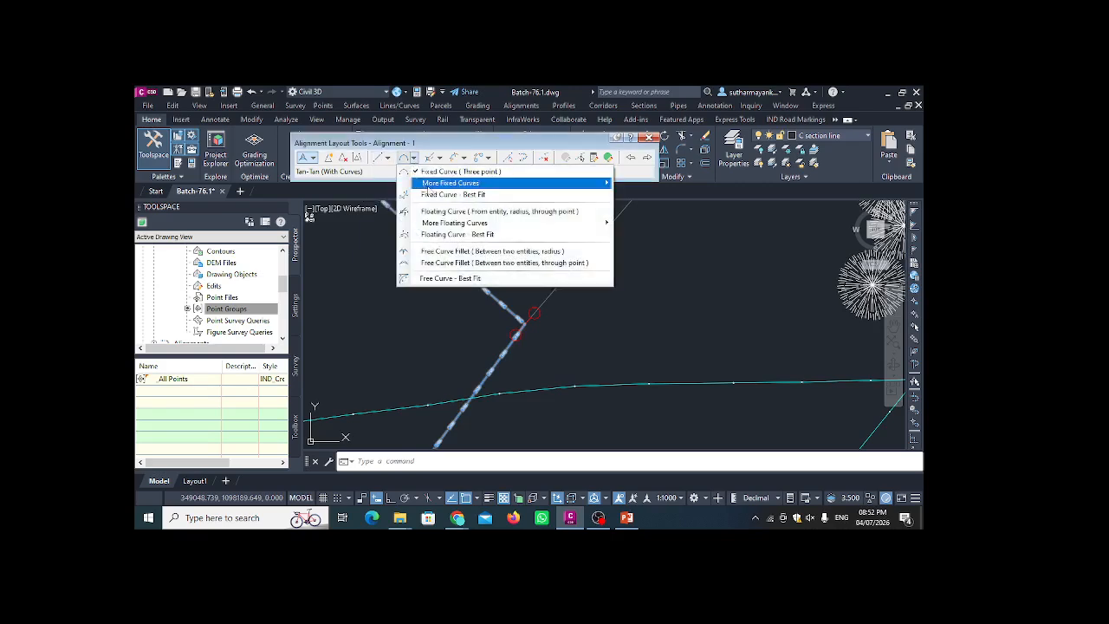
pyautogui.moveTo(435, 186)
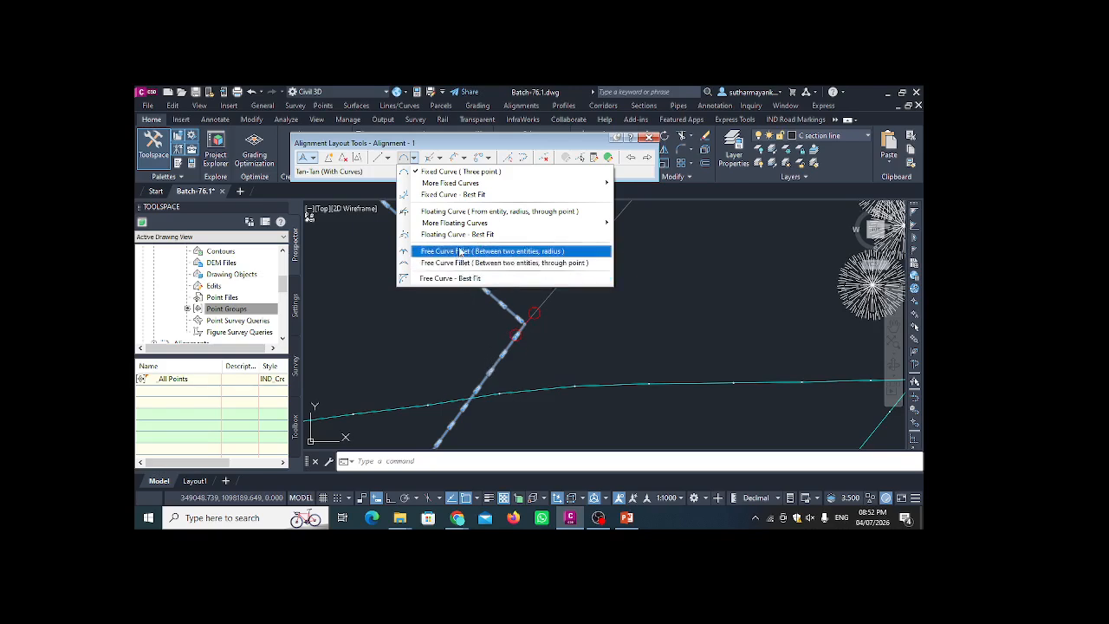
pyautogui.moveTo(555, 183)
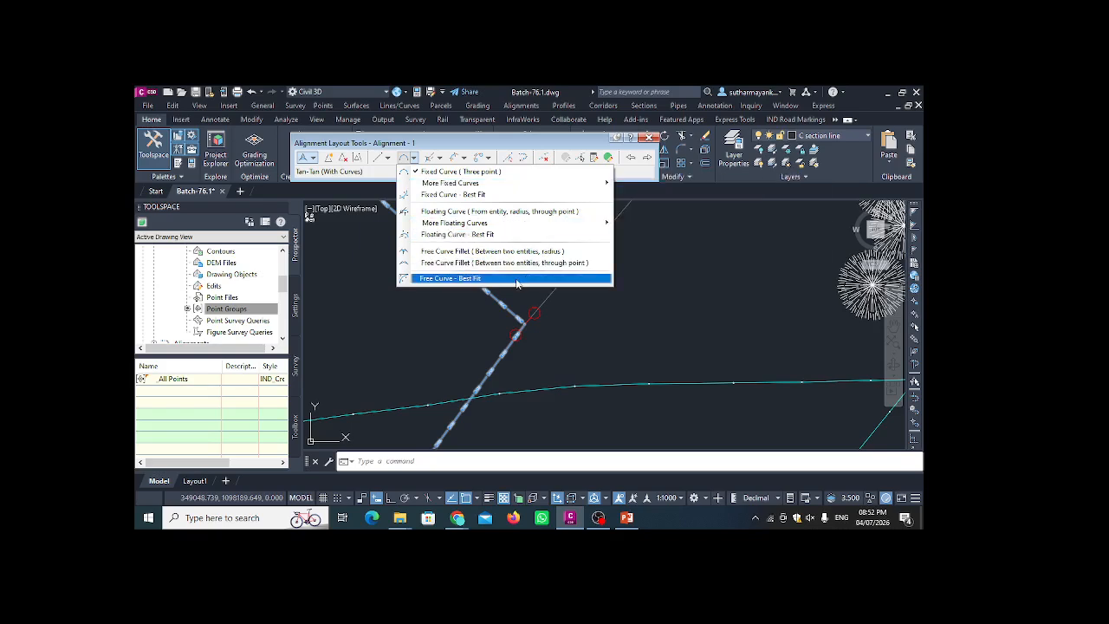
pyautogui.click(472, 278)
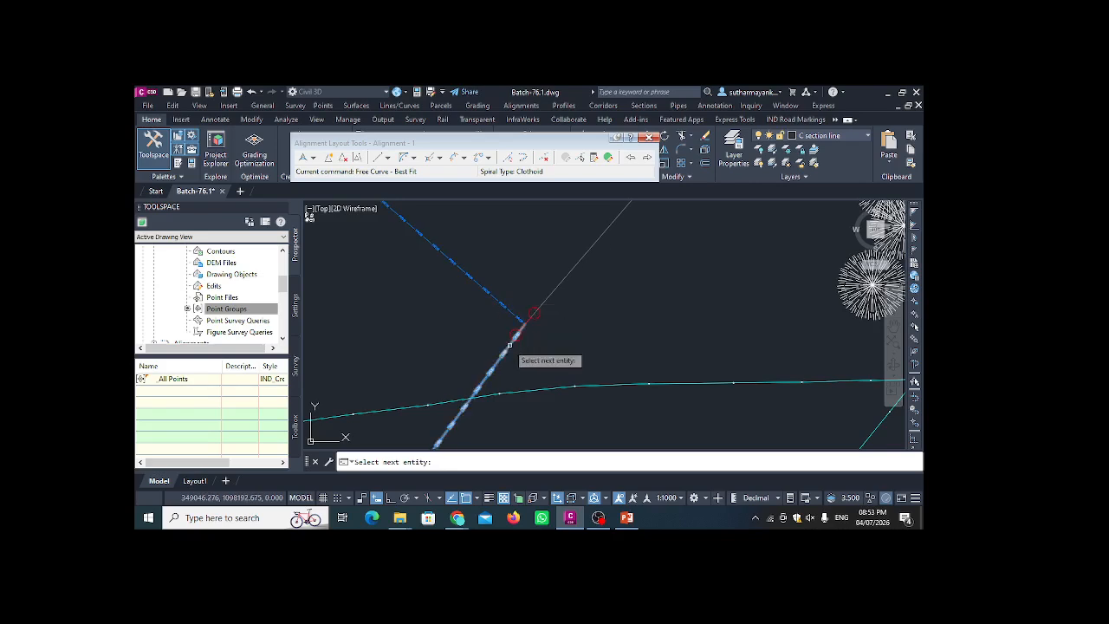
pyautogui.press('Return')
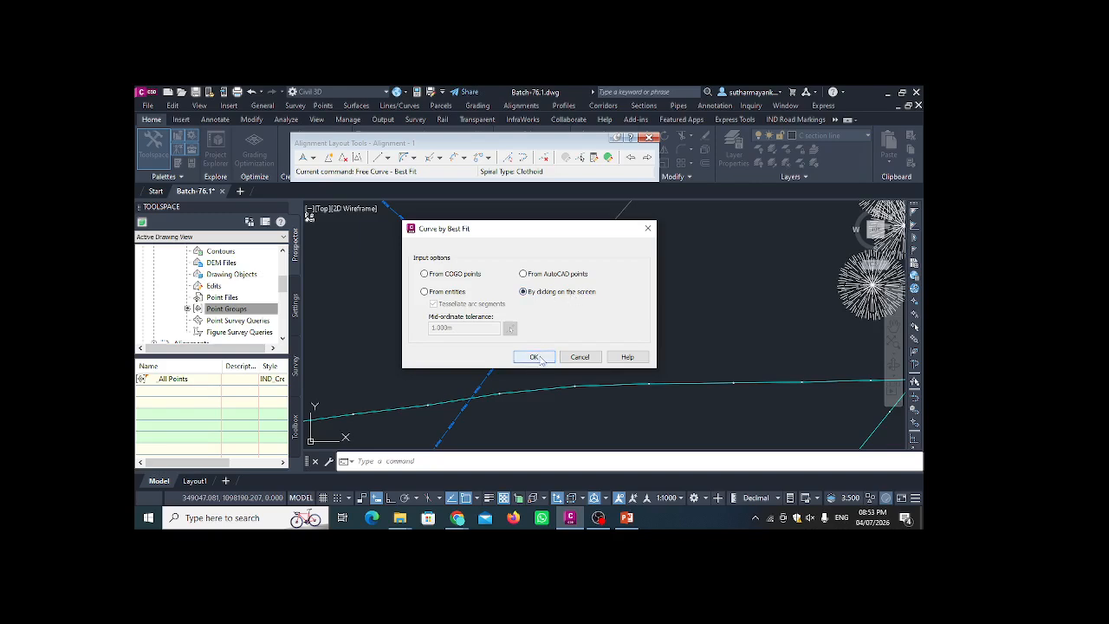
# - Try to fit the curve with the By clicking on the screen option, using the tangents' intersection and a point just east of it
pyautogui.click(445, 293)
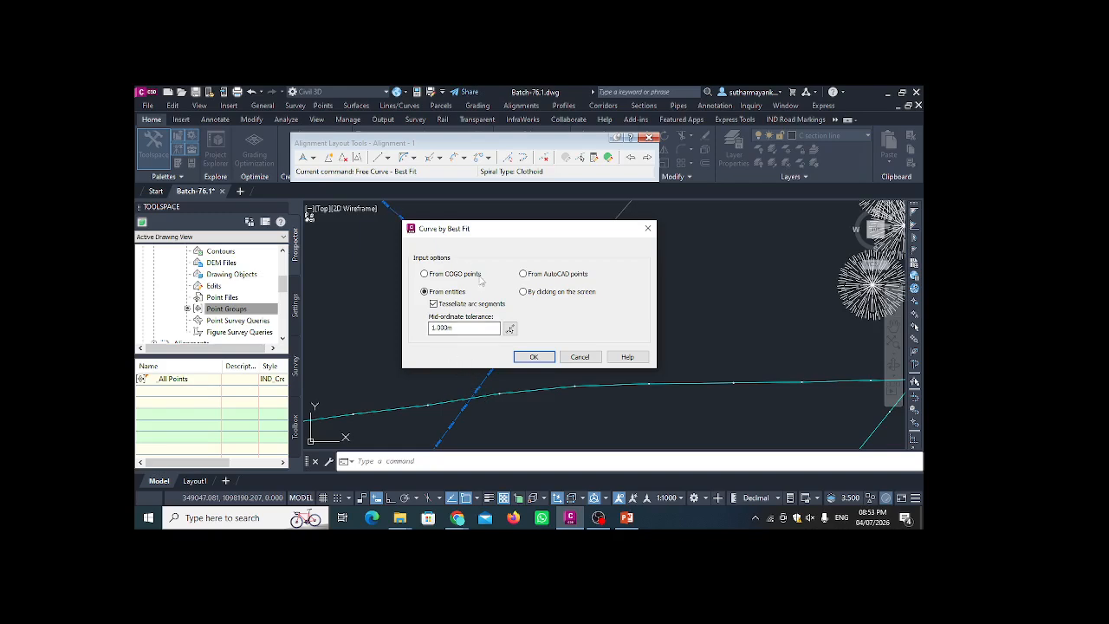
pyautogui.click(547, 294)
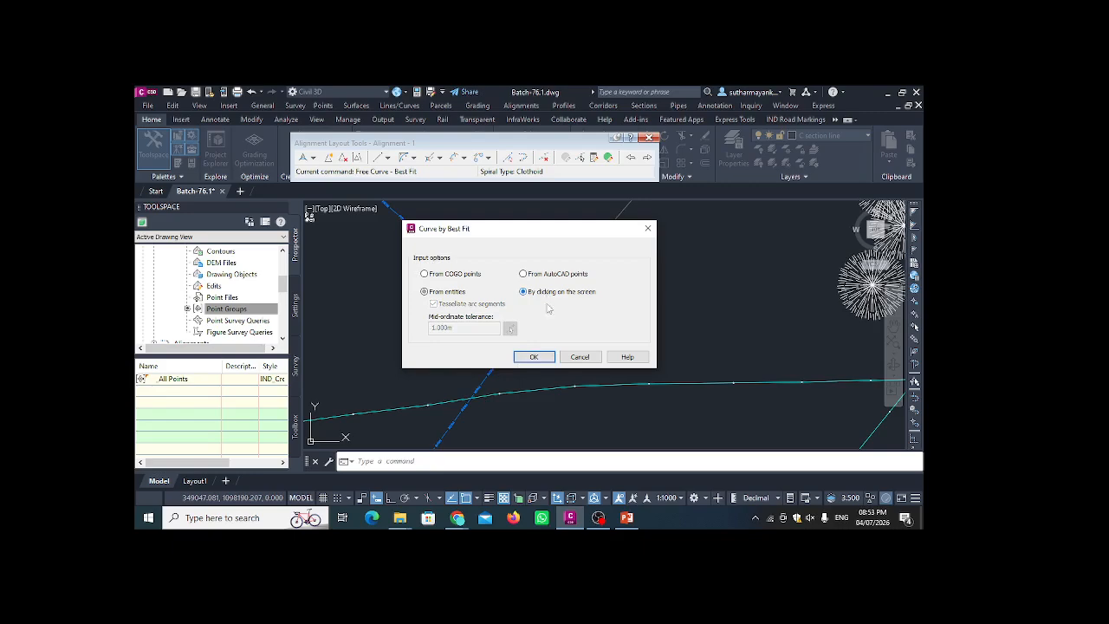
pyautogui.click(548, 360)
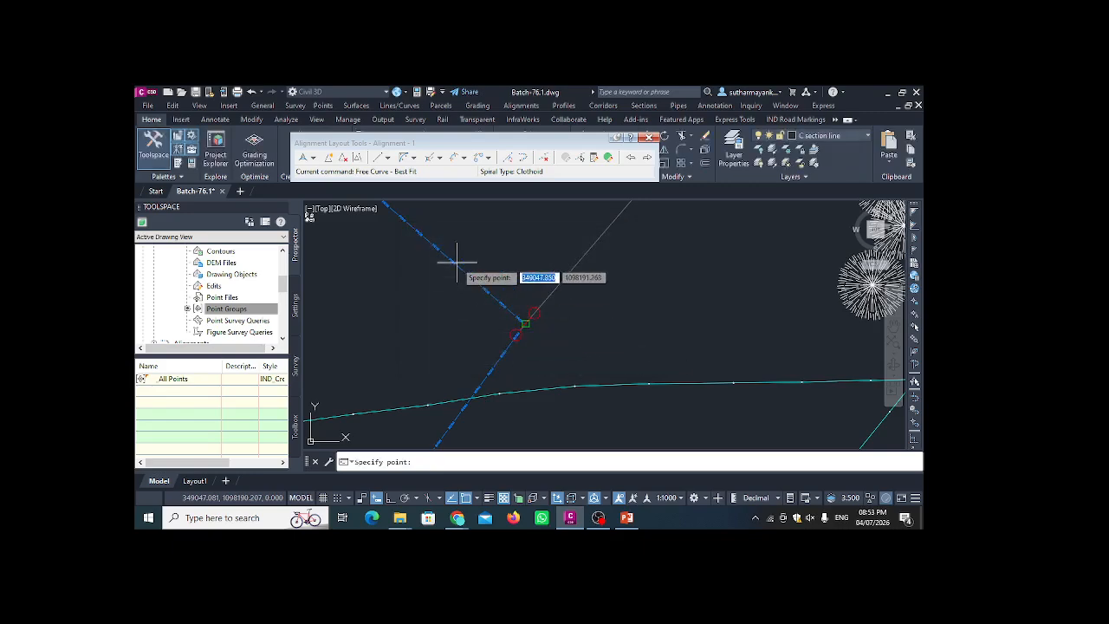
pyautogui.click(525, 323)
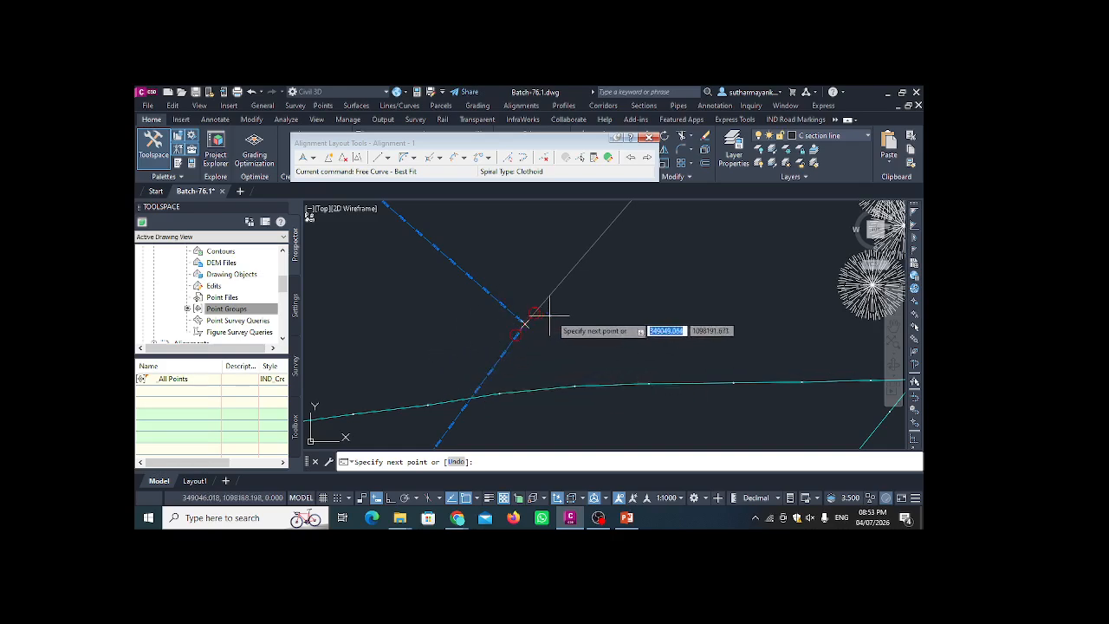
pyautogui.scroll(3, 528, 317)
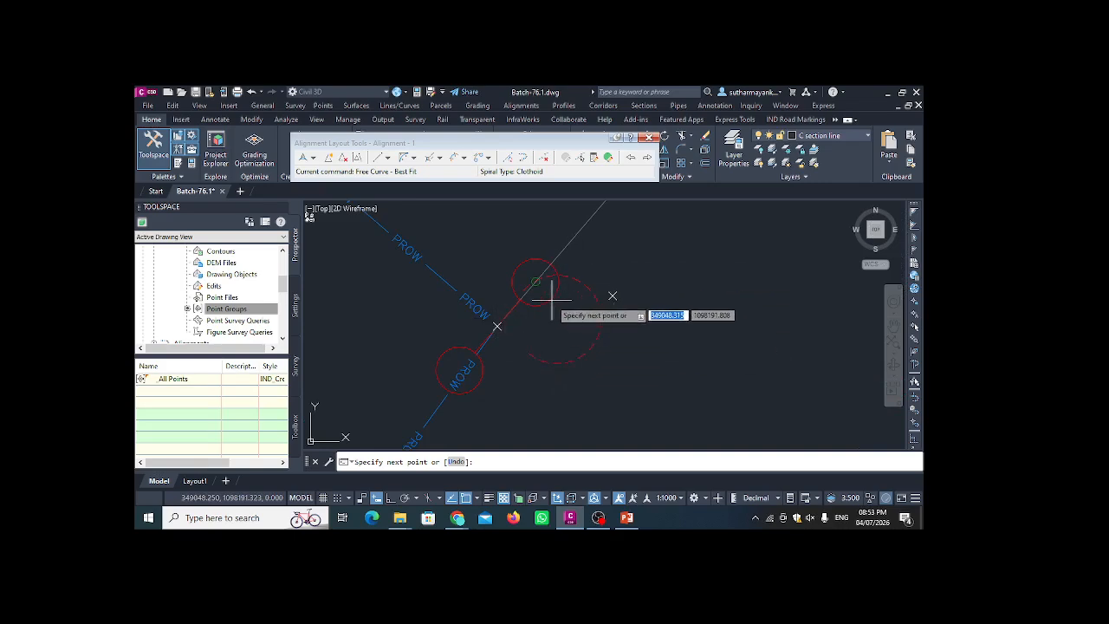
pyautogui.scroll(-2, 544, 301)
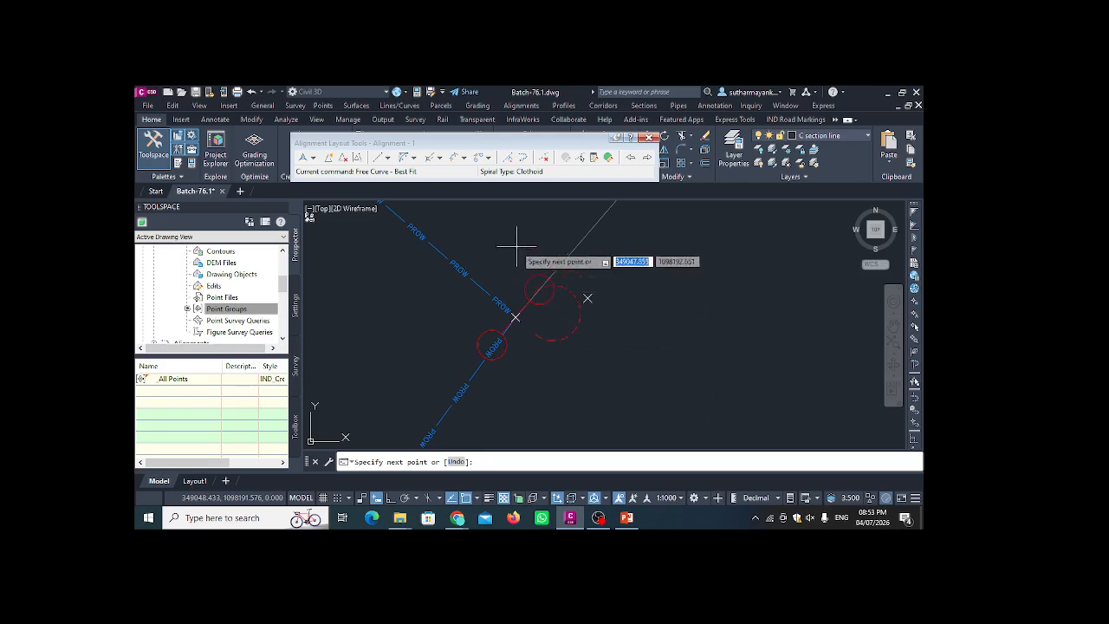
pyautogui.scroll(-3, 568, 299)
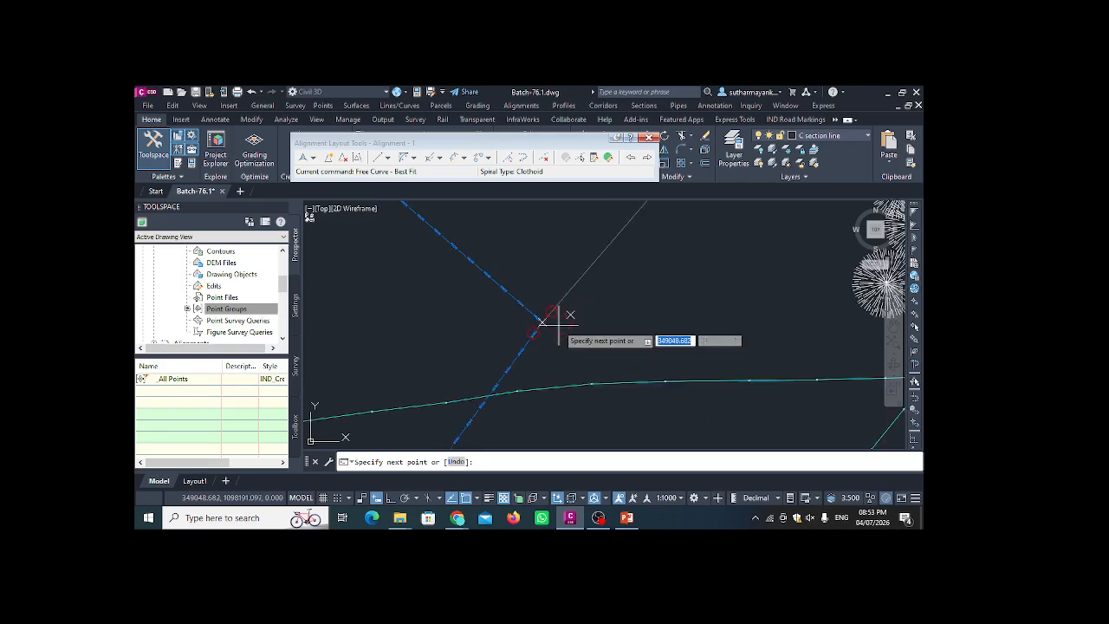
pyautogui.press('Return')
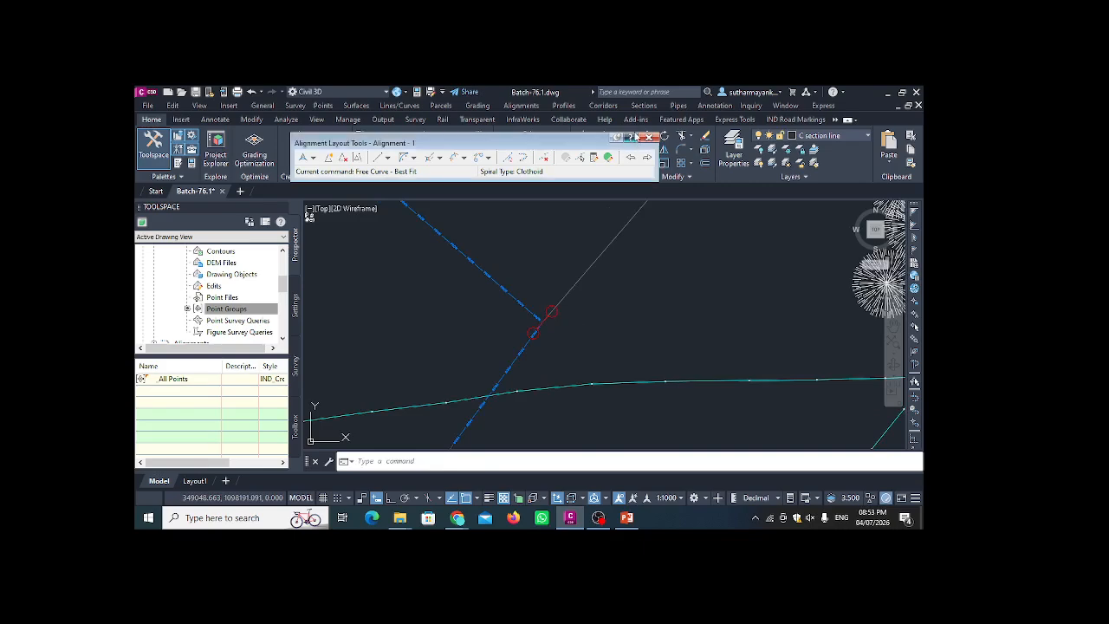
# - Close the Alignment Layout Tools and delete Alignment - 1 from the drawing
pyautogui.scroll(2, 512, 315)
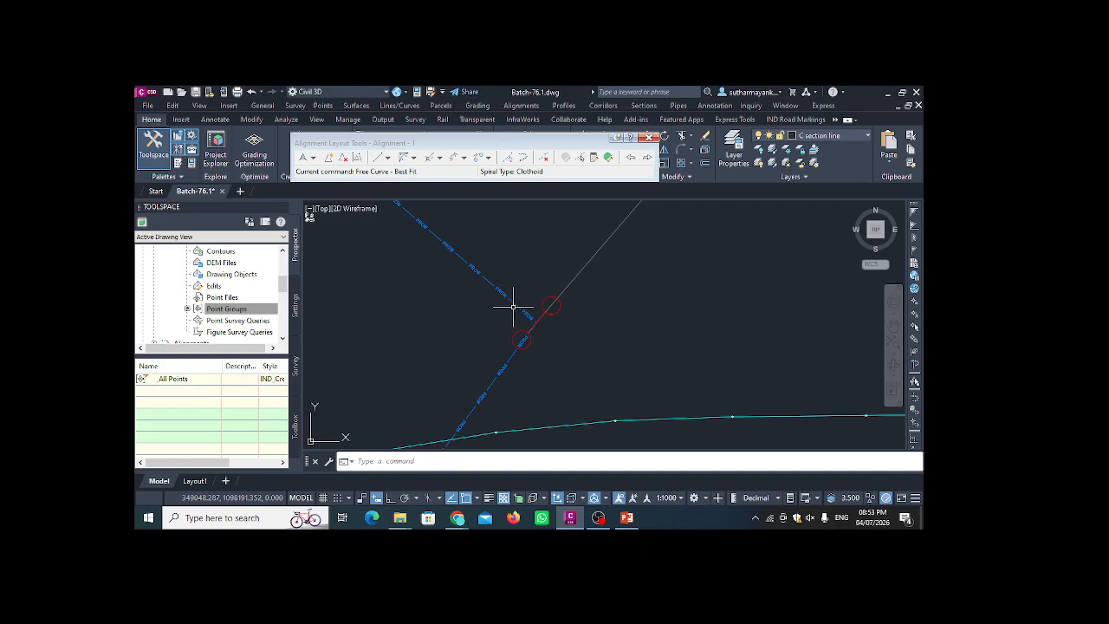
pyautogui.scroll(2, 520, 308)
pyautogui.scroll(-4, 532, 293)
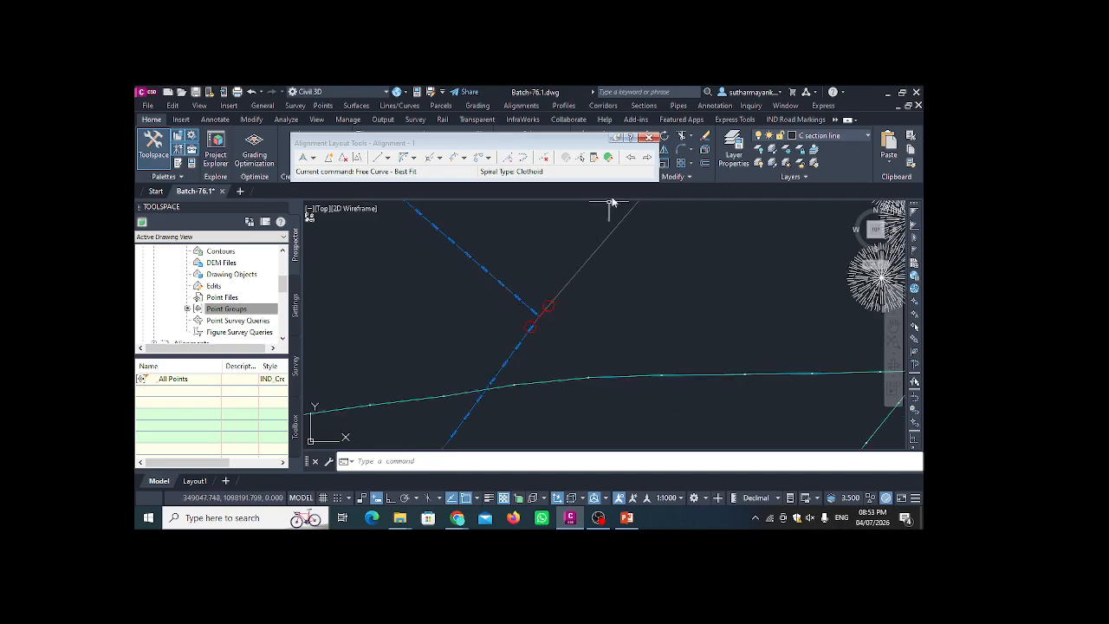
pyautogui.click(648, 137)
pyautogui.scroll(-2, 544, 275)
pyautogui.click(546, 259)
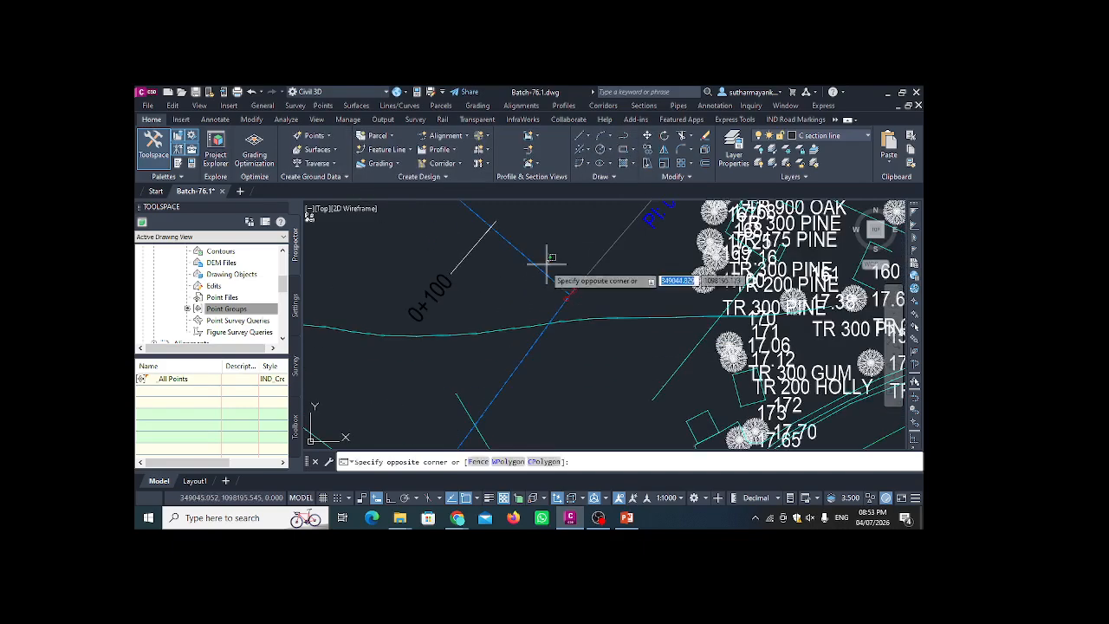
pyautogui.click(527, 282)
pyautogui.press('Escape')
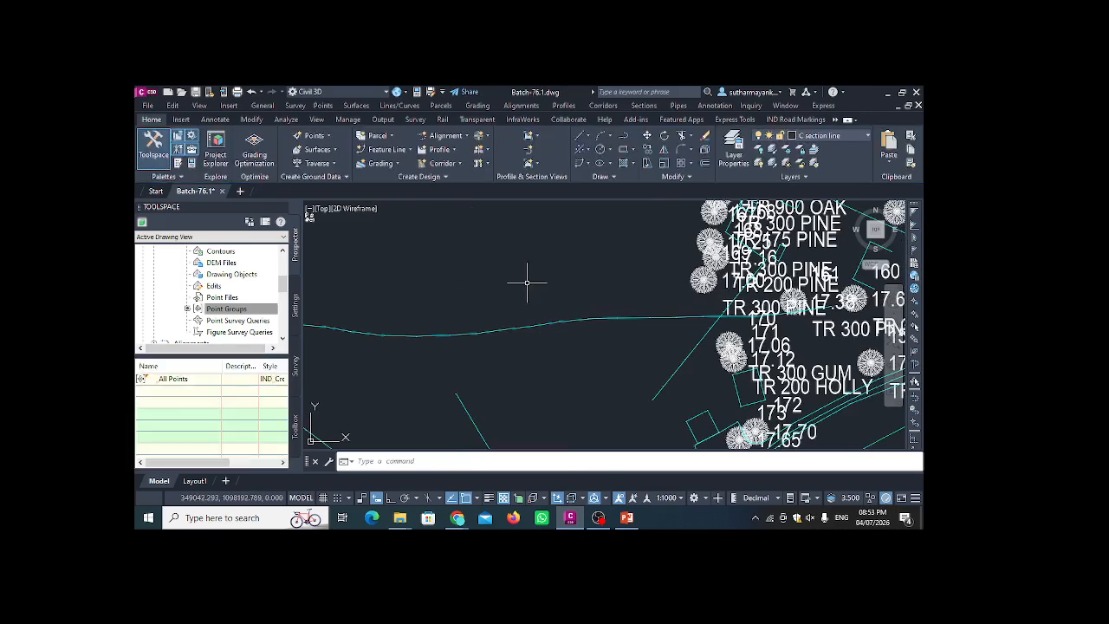
# - Create a new centerline alignment by layout named Road 1 with the IND_2 Lane - Overall label set
pyautogui.scroll(-4, 511, 320)
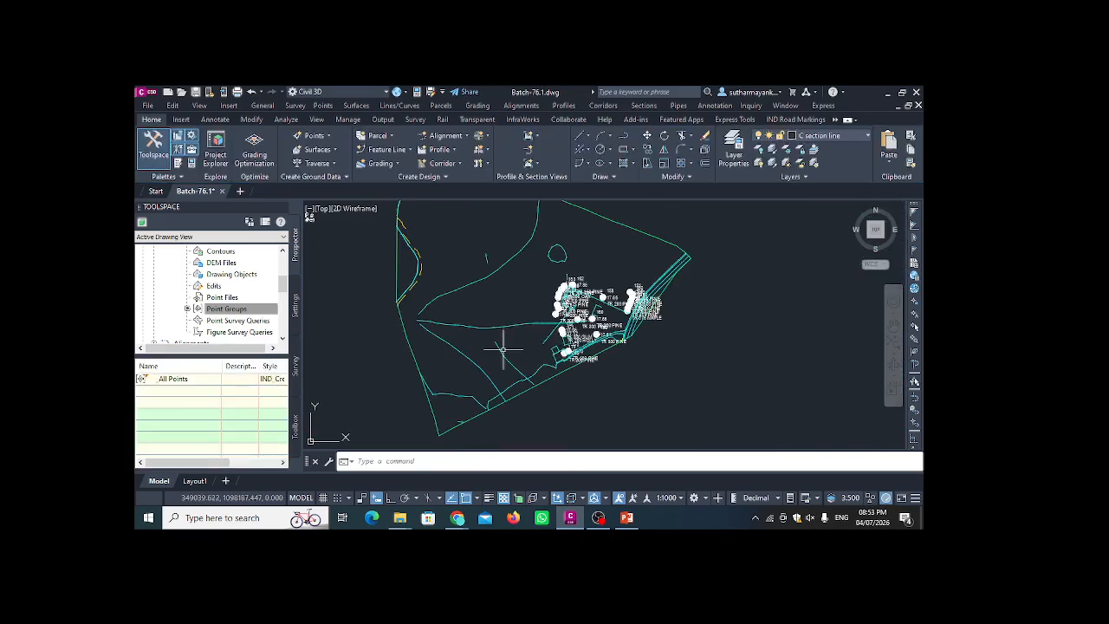
pyautogui.click(465, 136)
pyautogui.click(472, 155)
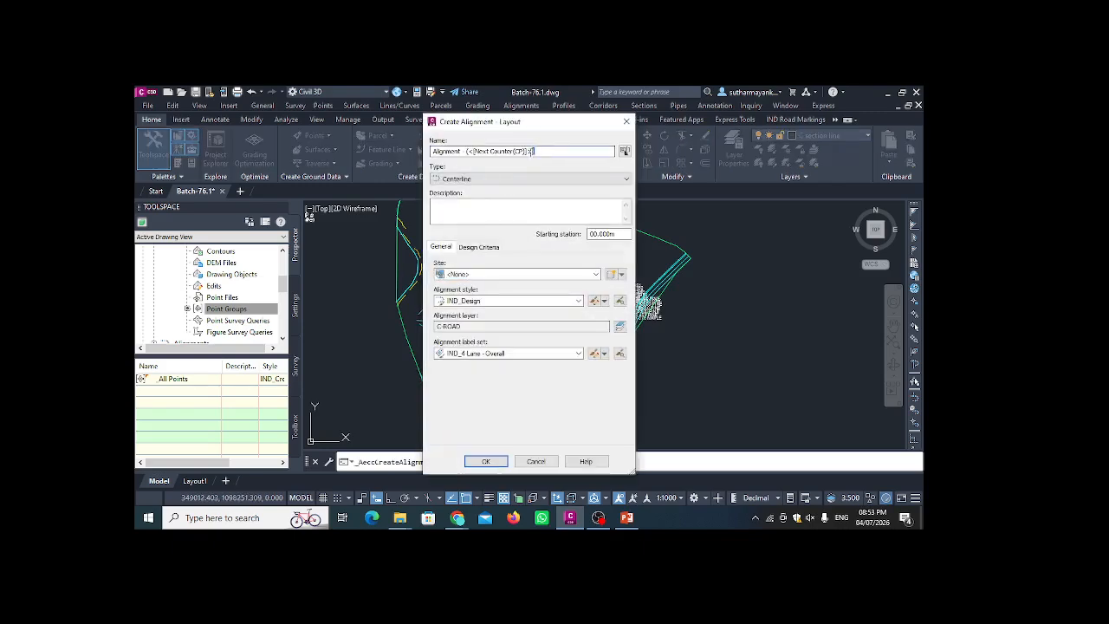
pyautogui.moveTo(532, 151); pyautogui.dragTo(432, 153)
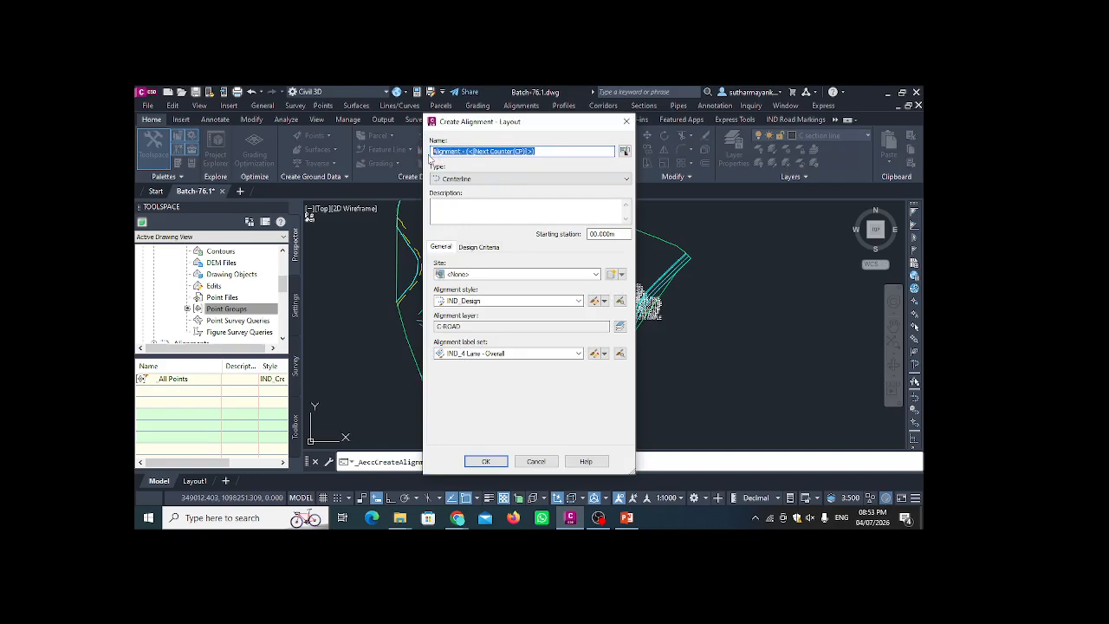
pyautogui.write('Road 1')
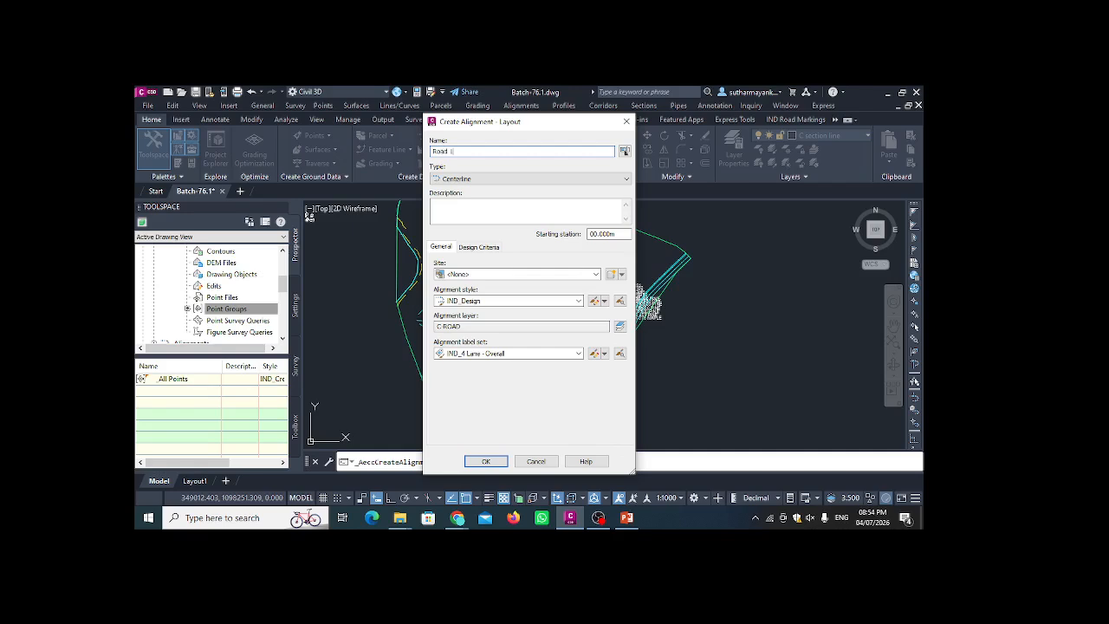
pyautogui.click(542, 356)
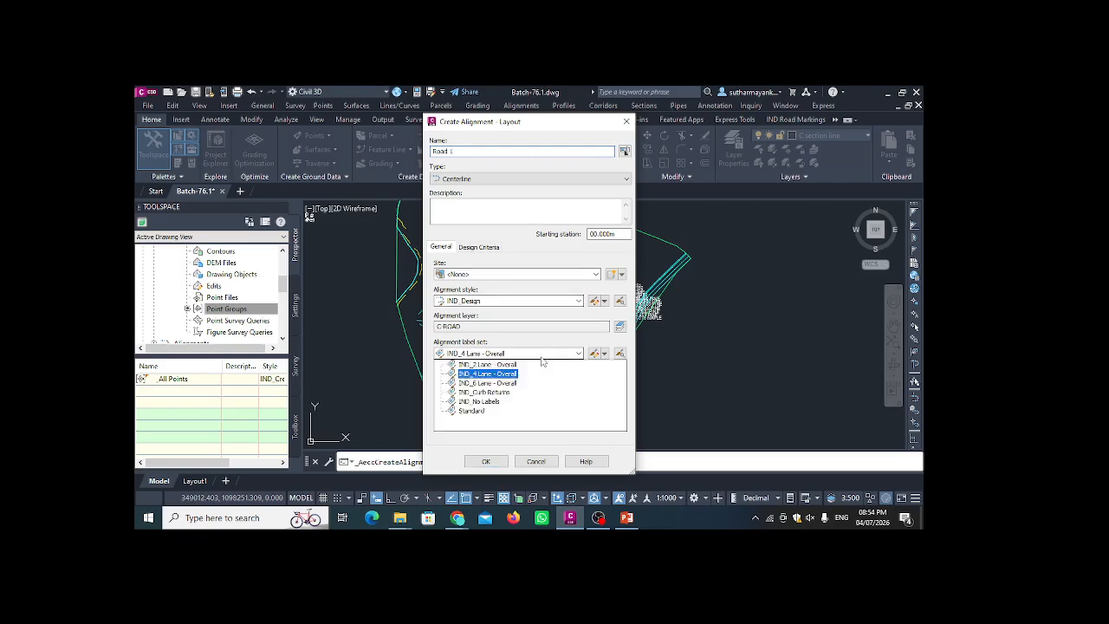
pyautogui.click(518, 365)
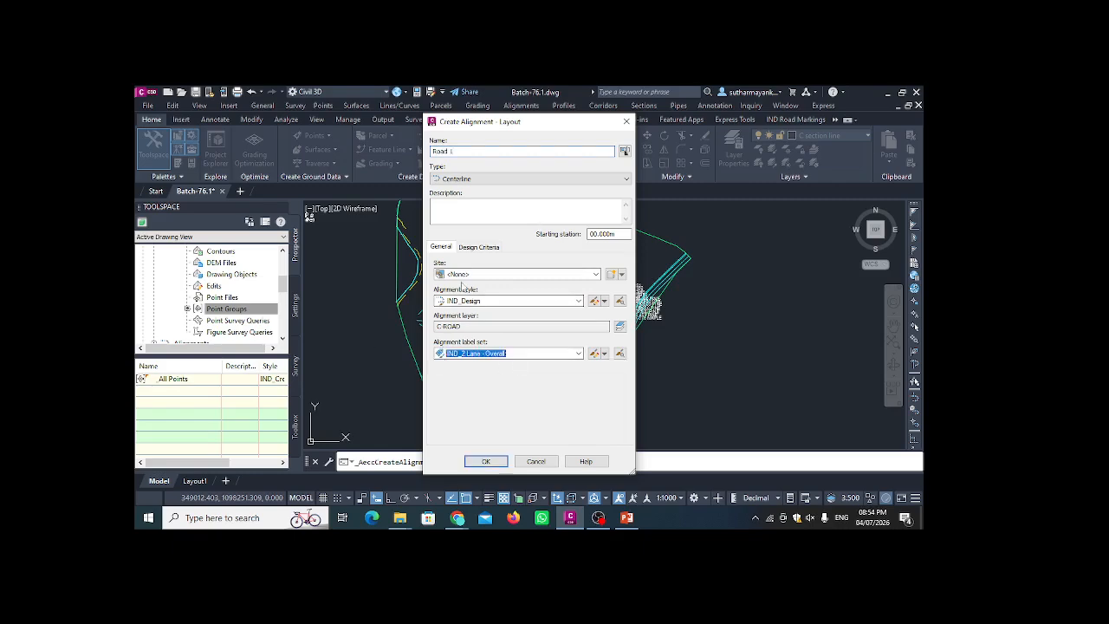
pyautogui.click(500, 465)
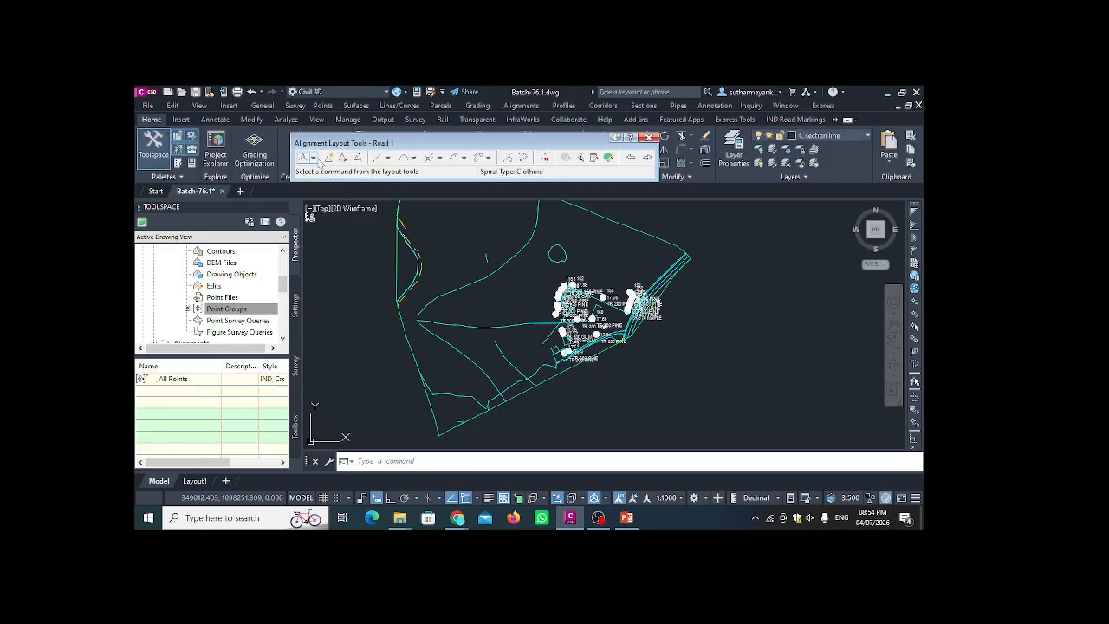
# - Lay out Road 1's first tangent with Tangent-Tangent (With curves), about 103 m long, running west-northwest from near the site's east corner
pyautogui.click(313, 158)
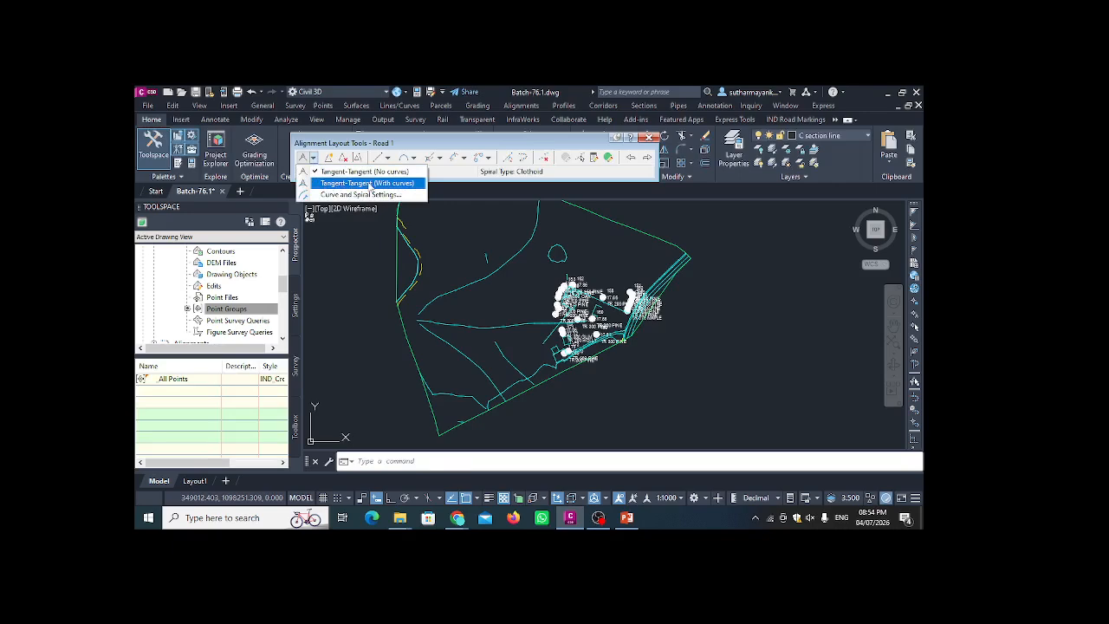
pyautogui.click(370, 186)
pyautogui.scroll(6, 386, 286)
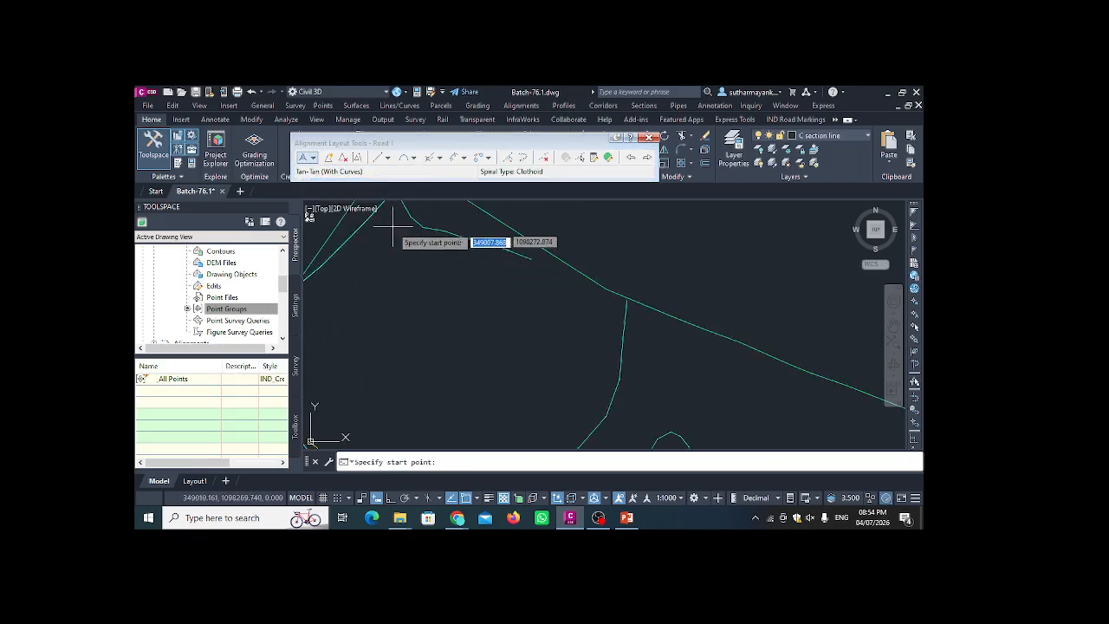
pyautogui.scroll(4, 394, 228)
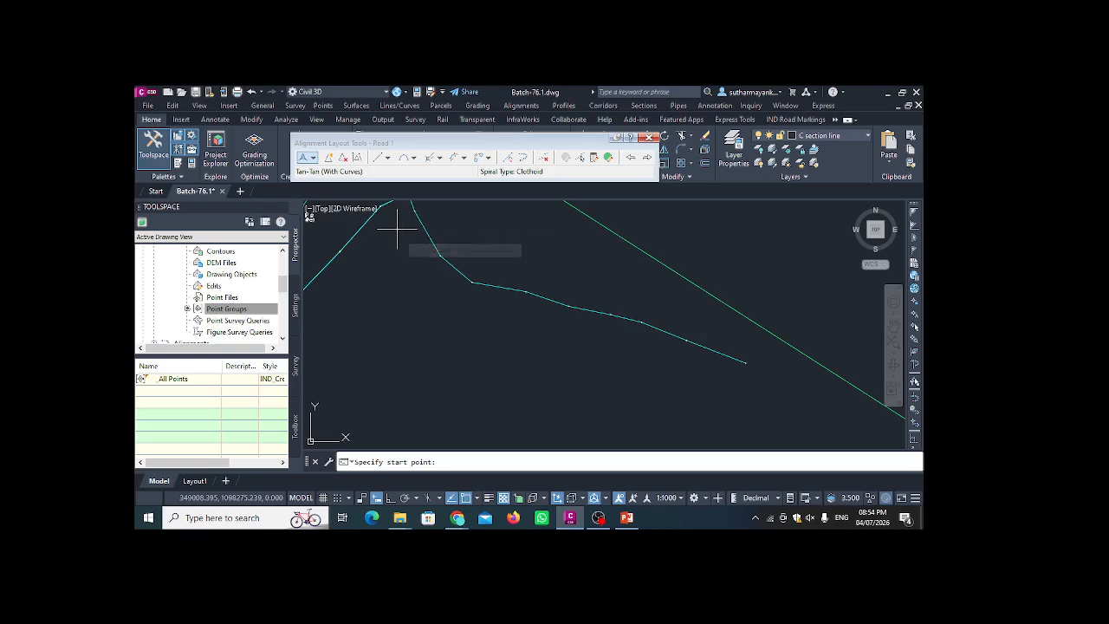
pyautogui.scroll(-6, 397, 228)
pyautogui.scroll(6, 421, 257)
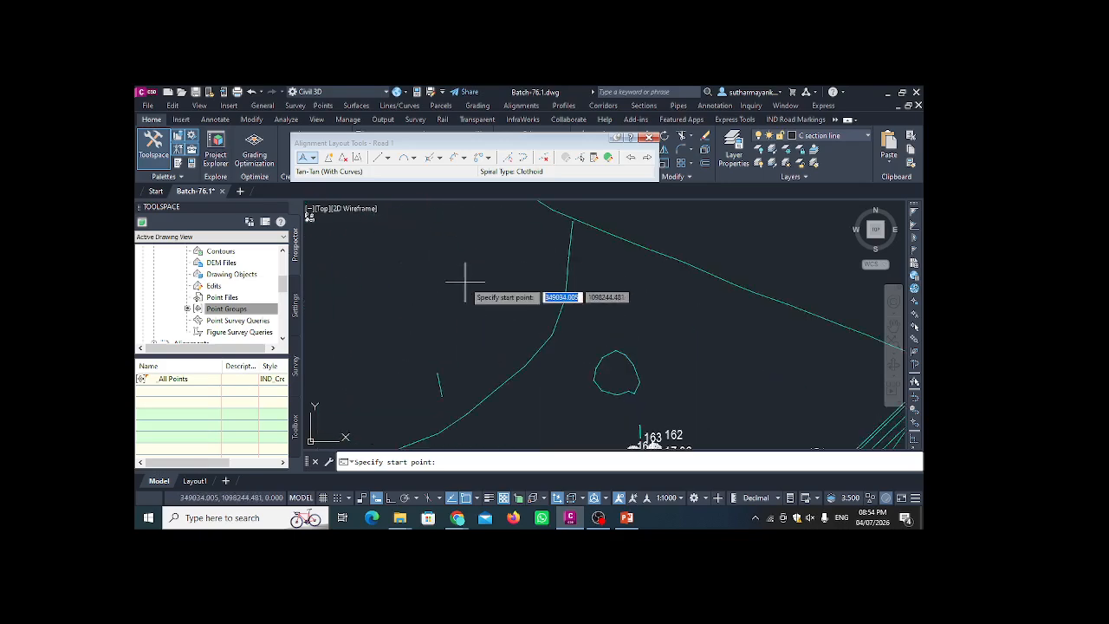
pyautogui.scroll(-5, 520, 284)
pyautogui.scroll(5, 598, 303)
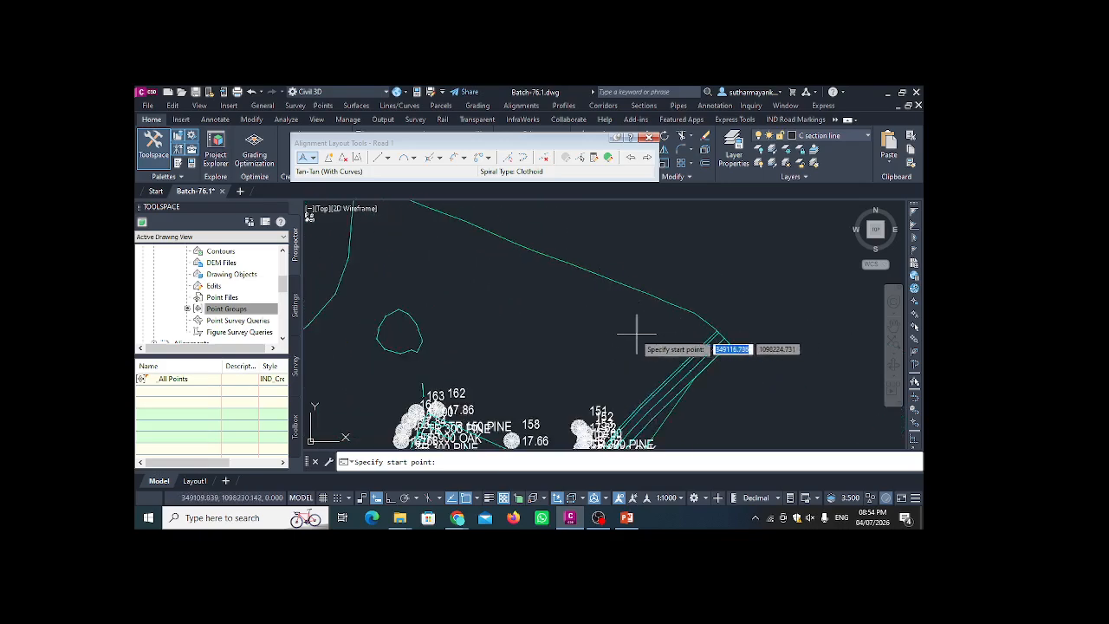
pyautogui.click(636, 332)
pyautogui.scroll(-5, 563, 320)
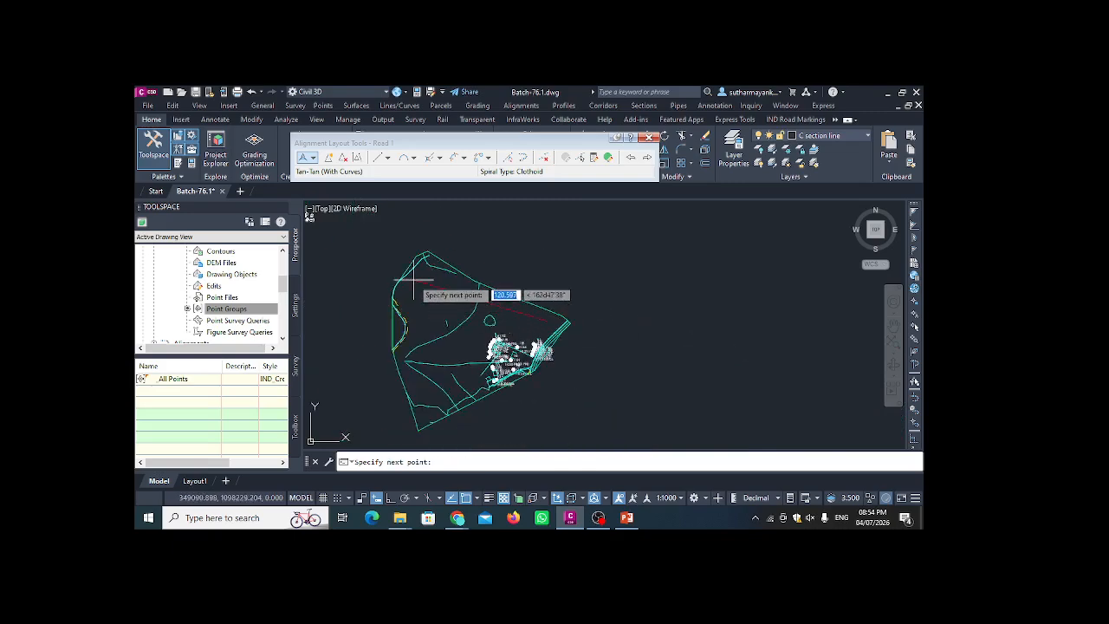
pyautogui.scroll(3, 429, 286)
pyautogui.scroll(-1, 422, 340)
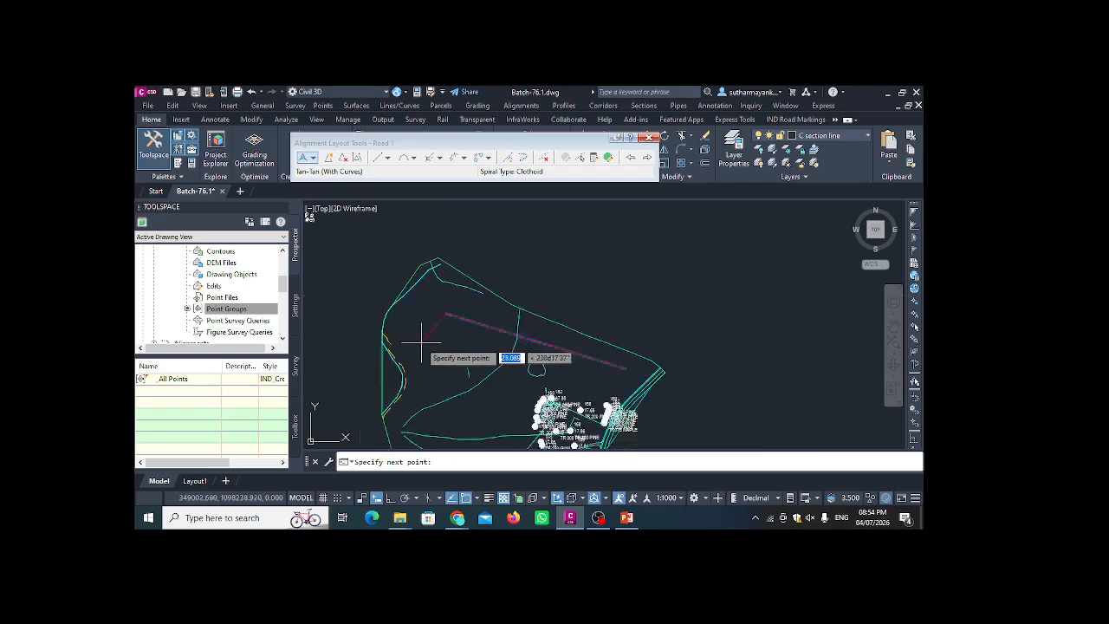
pyautogui.scroll(-2, 422, 342)
pyautogui.moveTo(435, 363); pyautogui.dragTo(423, 309, button='middle')
pyautogui.scroll(2, 423, 318)
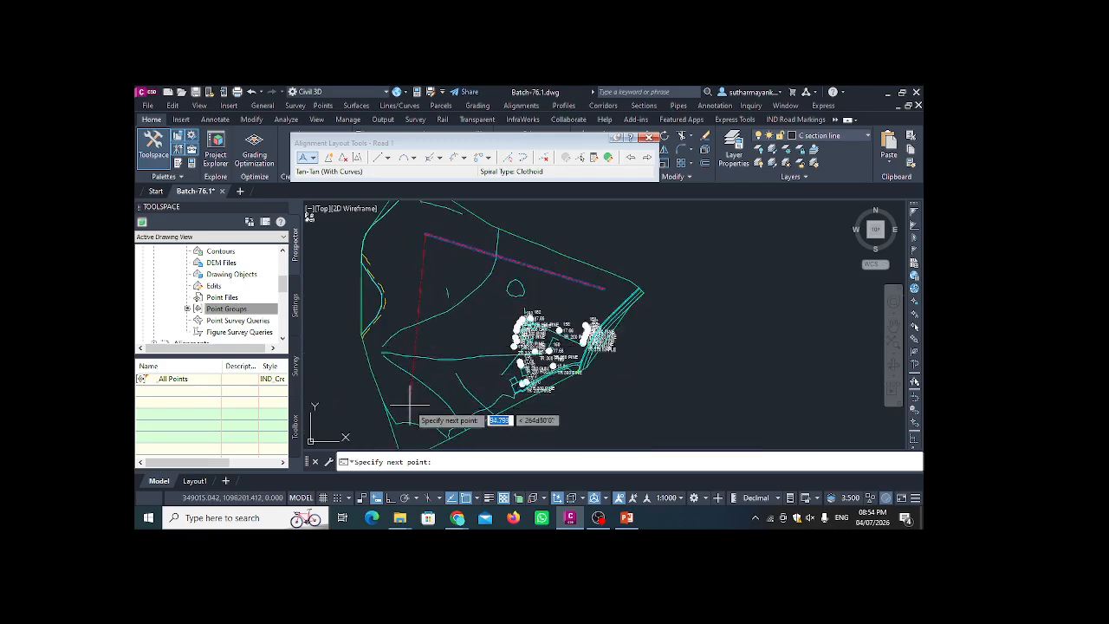
# - Restart Tangent-Tangent (With curves) and draw a second tangent from the first one's west end down to the site's southern corner
pyautogui.click(314, 158)
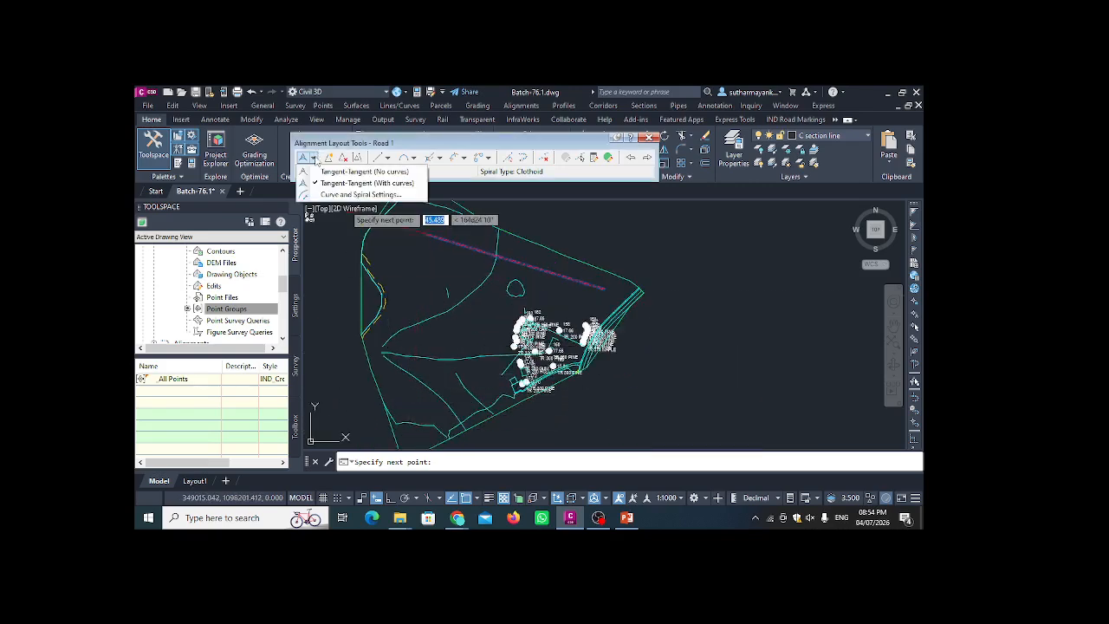
pyautogui.click(325, 183)
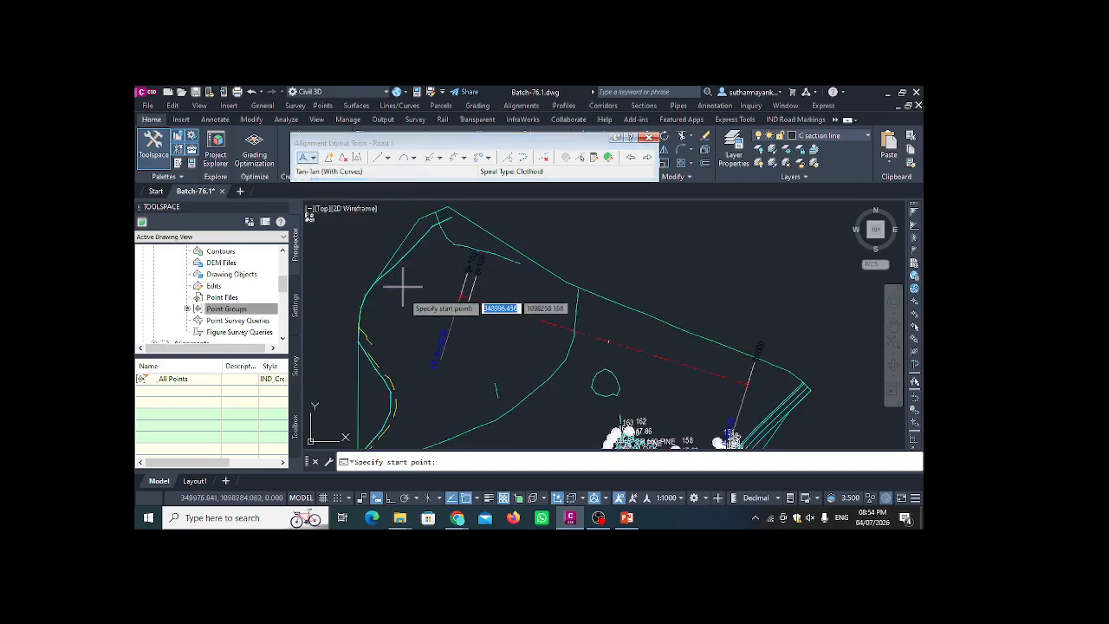
pyautogui.scroll(-3, 442, 307)
pyautogui.scroll(5, 442, 320)
pyautogui.scroll(-2, 450, 285)
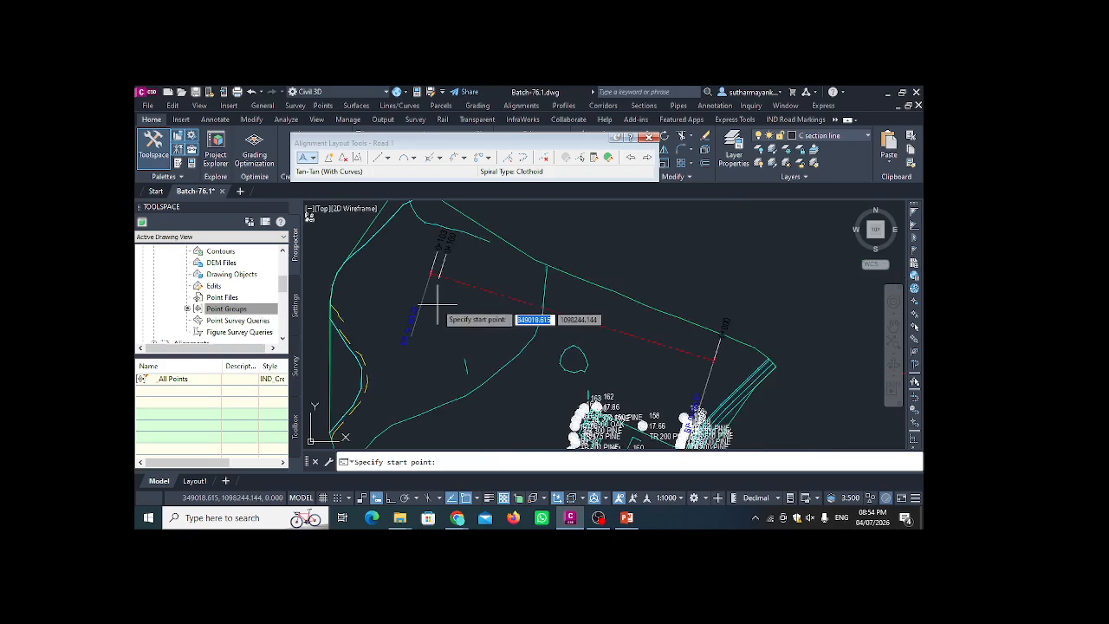
pyautogui.scroll(2, 445, 309)
pyautogui.scroll(-2, 388, 284)
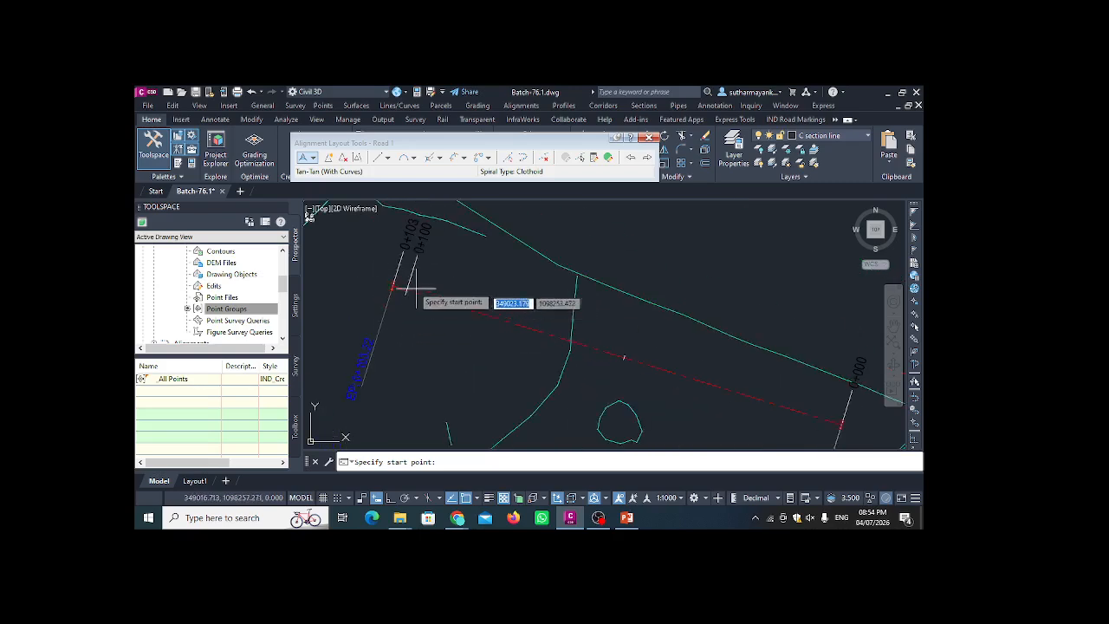
pyautogui.scroll(-2, 433, 304)
pyautogui.scroll(3, 409, 308)
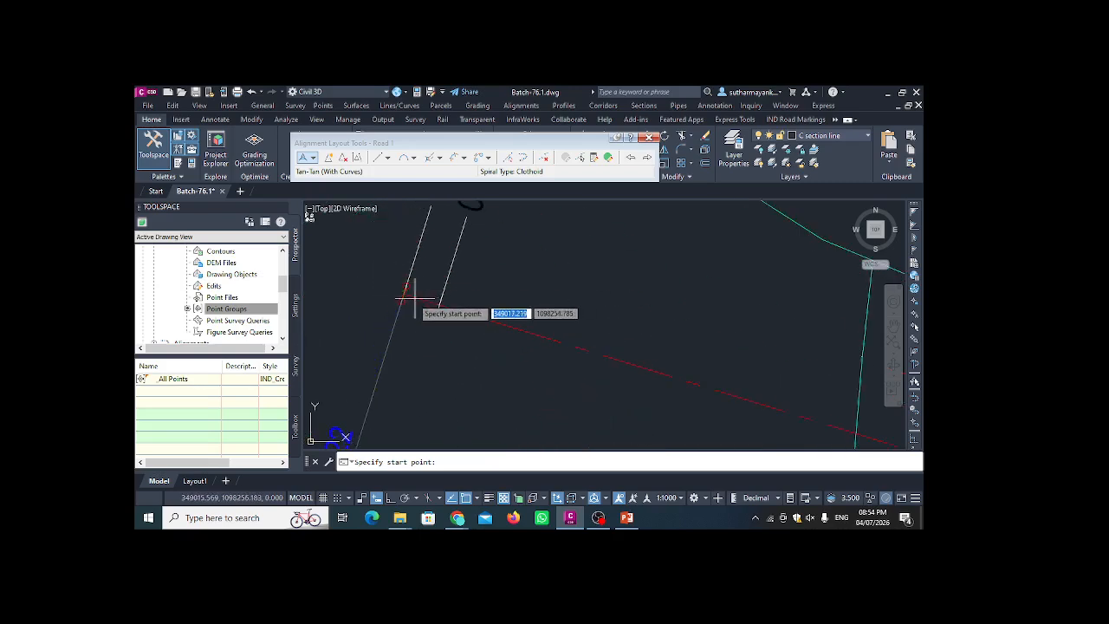
pyautogui.click(405, 289)
pyautogui.scroll(-4, 408, 359)
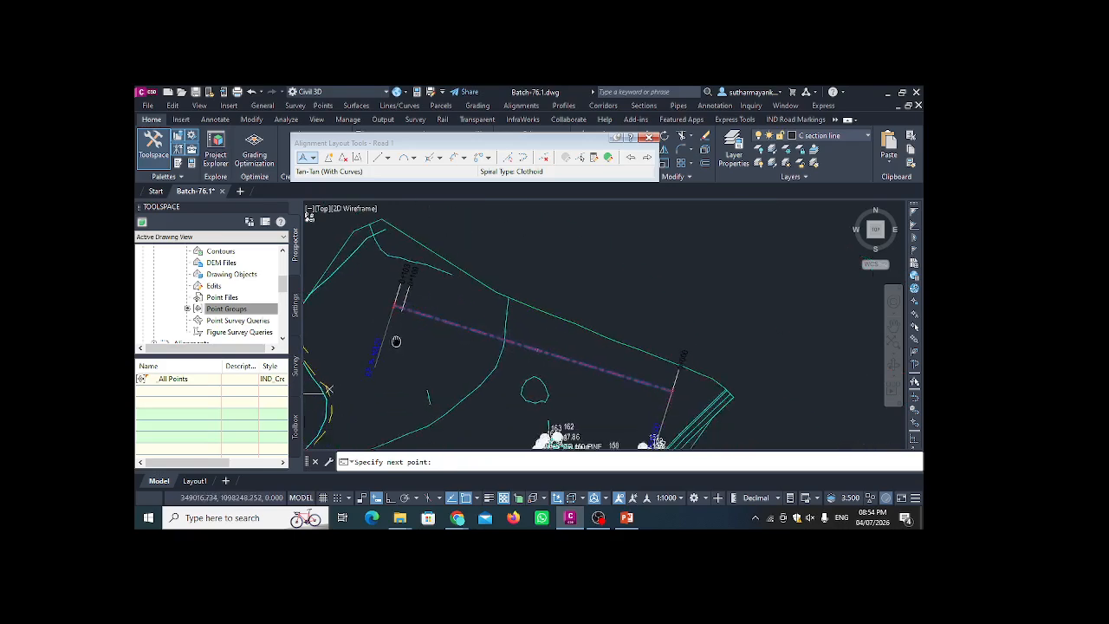
pyautogui.scroll(2, 394, 303)
pyautogui.scroll(-2, 381, 347)
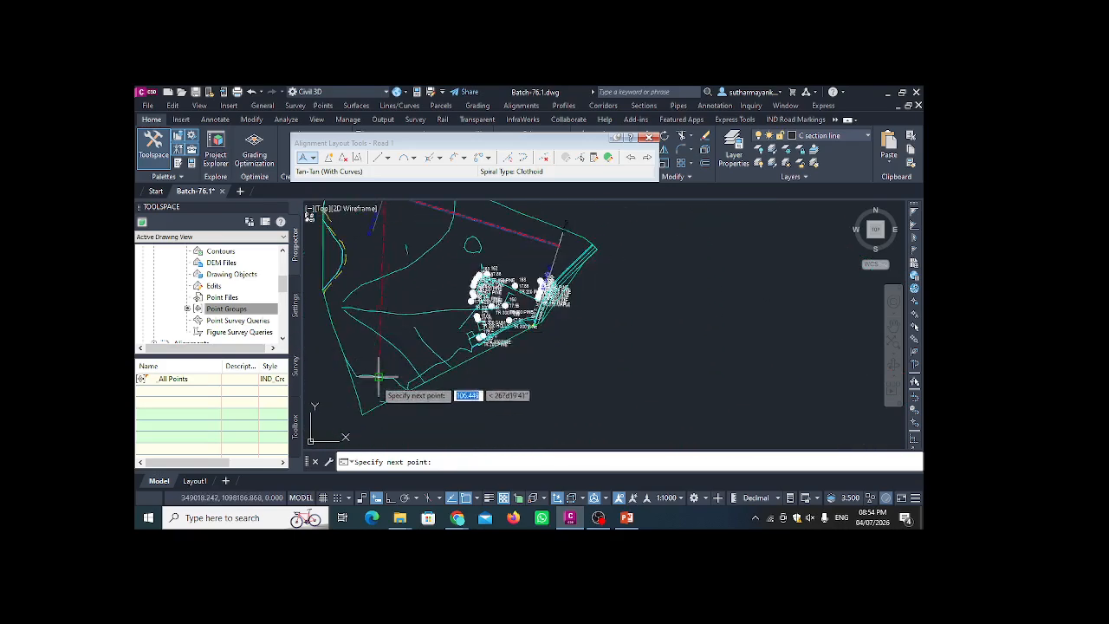
pyautogui.scroll(-1, 403, 338)
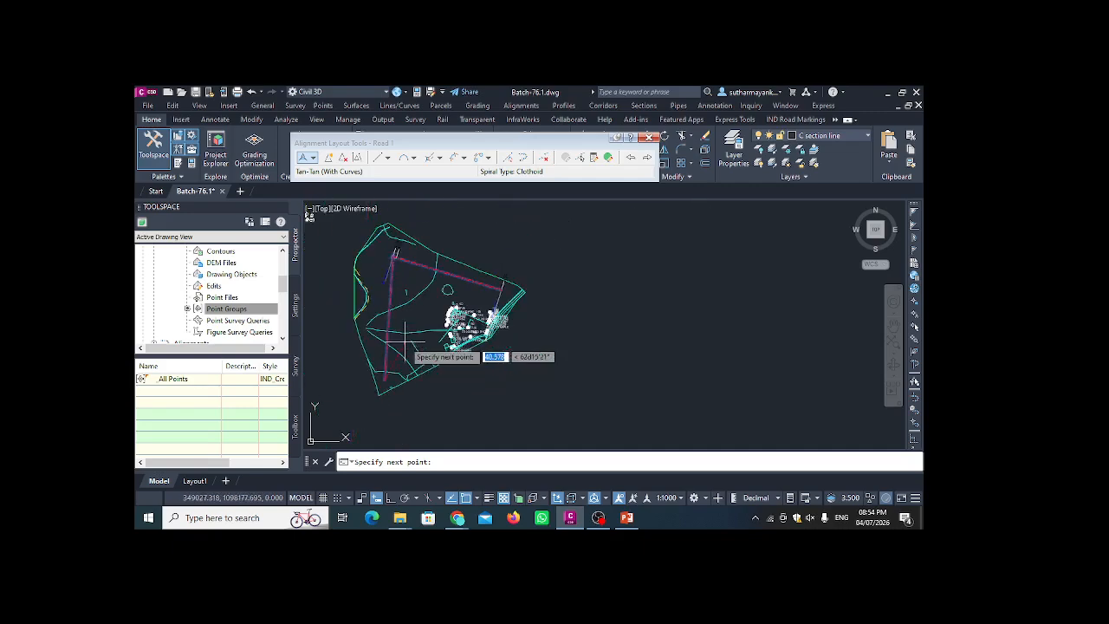
pyautogui.scroll(2, 405, 343)
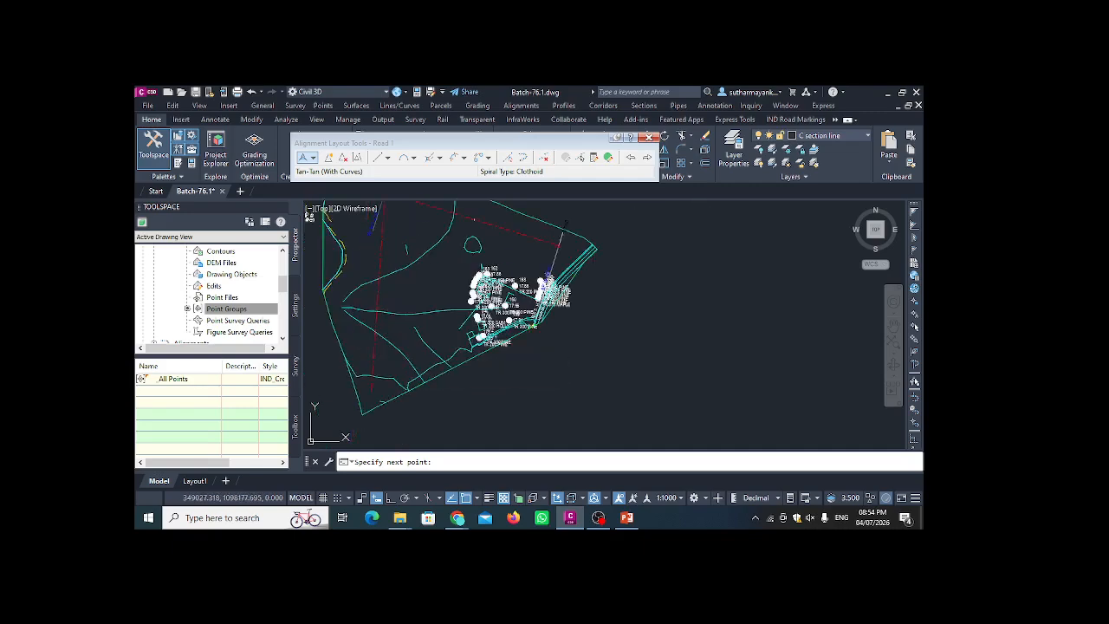
pyautogui.press('Escape')
# - Examine the alignment at the northwest corner where the two tangents meet to check for a curve
pyautogui.scroll(-2, 375, 303)
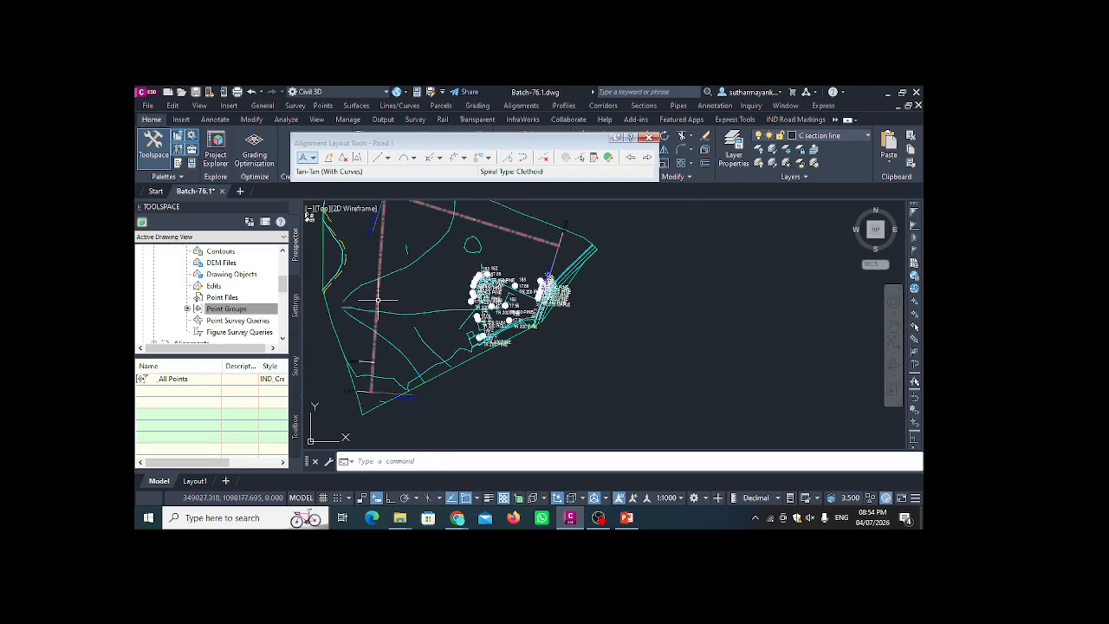
pyautogui.click(392, 360)
pyautogui.scroll(2, 437, 290)
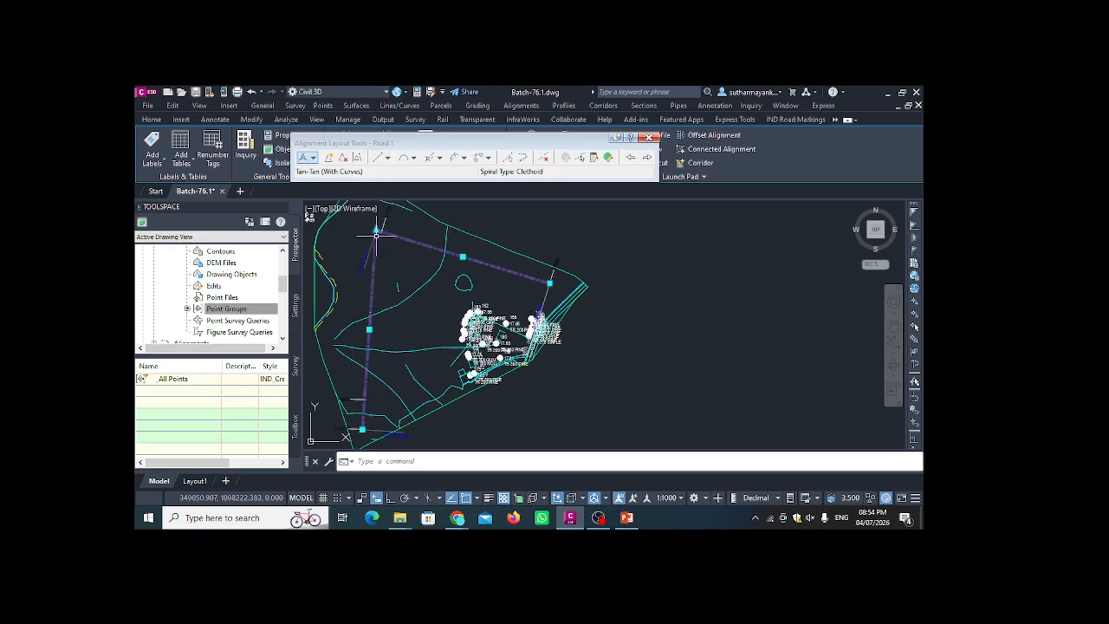
pyautogui.press('Escape')
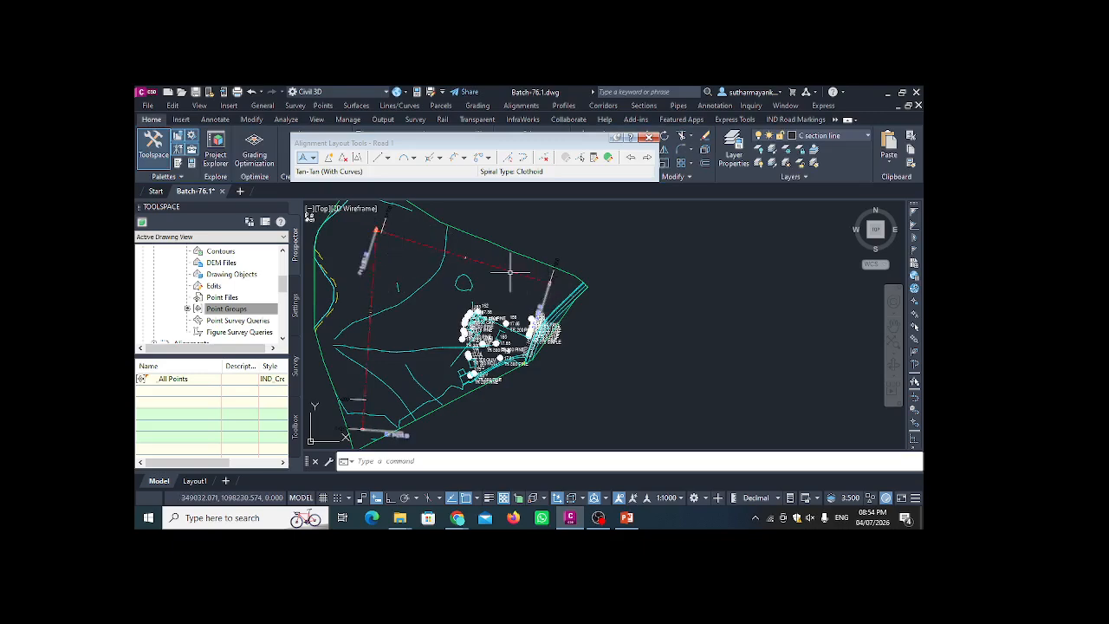
pyautogui.moveTo(374, 230)
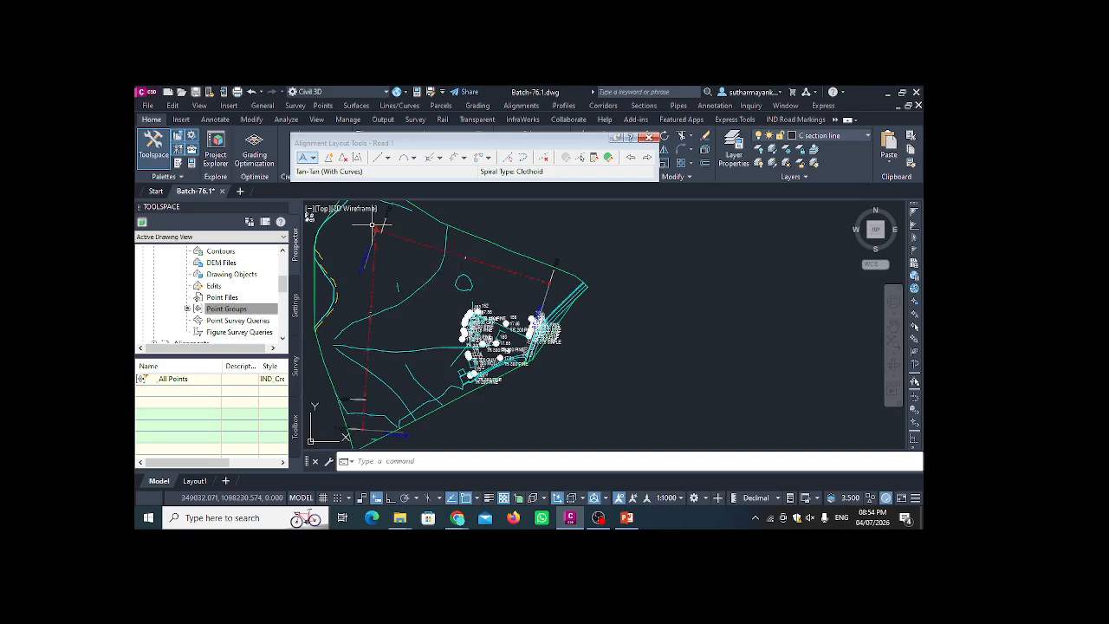
pyautogui.click(377, 230)
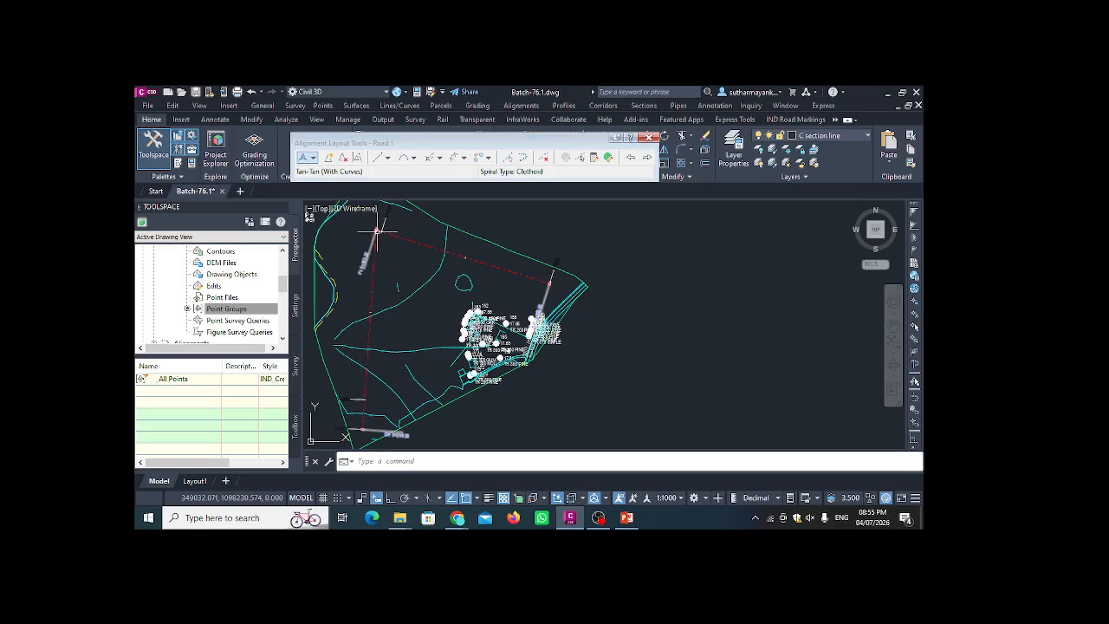
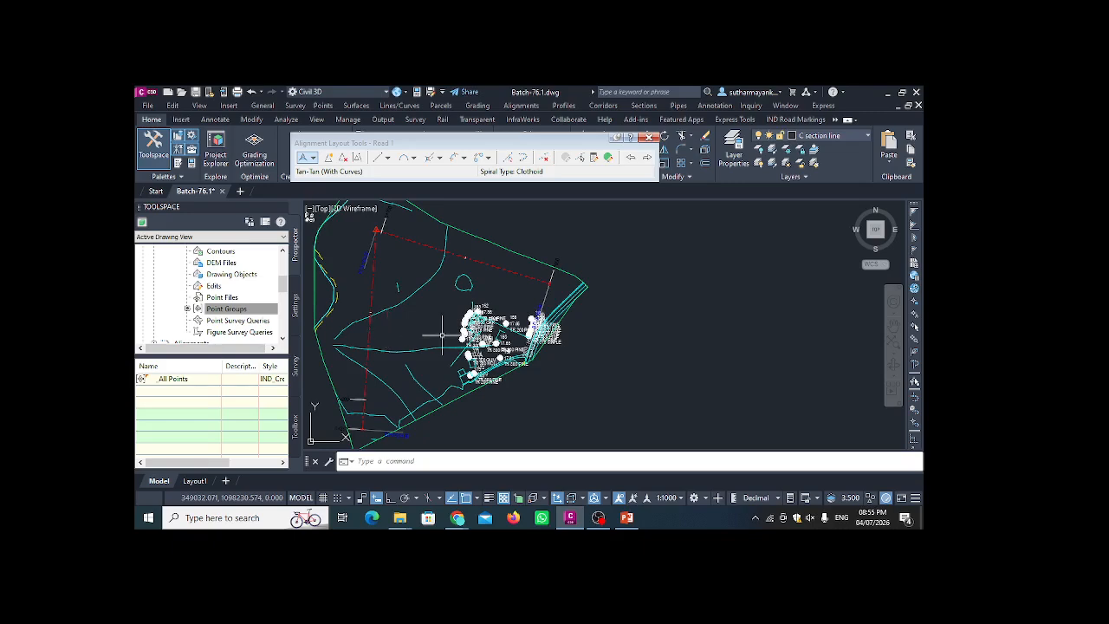
pyautogui.scroll(2, 388, 327)
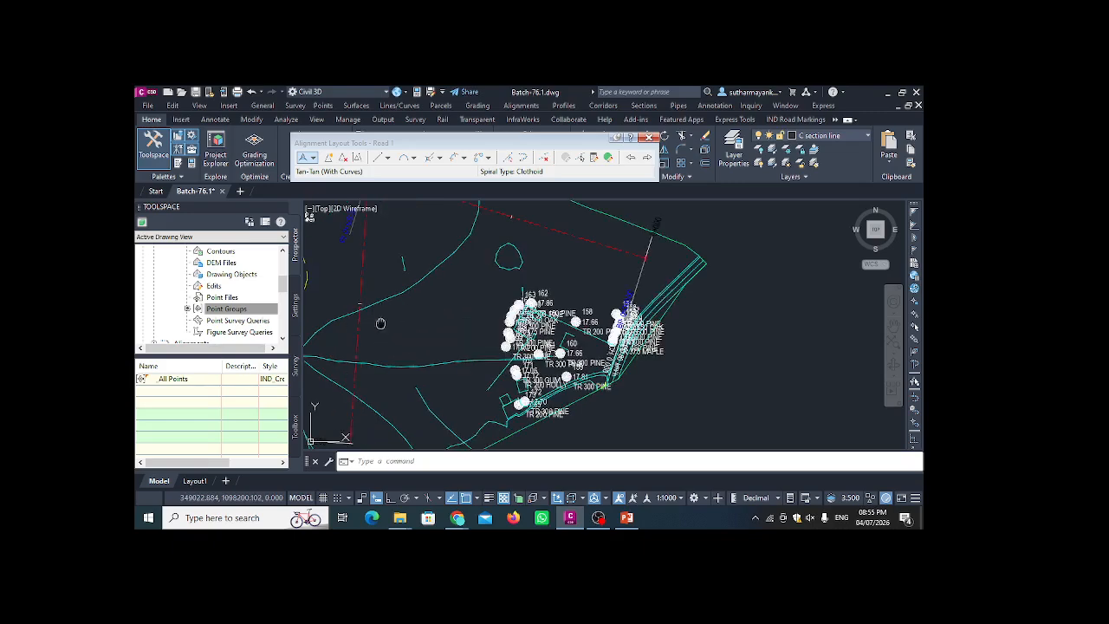
pyautogui.moveTo(380, 323); pyautogui.dragTo(442, 330, button='middle')
pyautogui.scroll(-1, 442, 330)
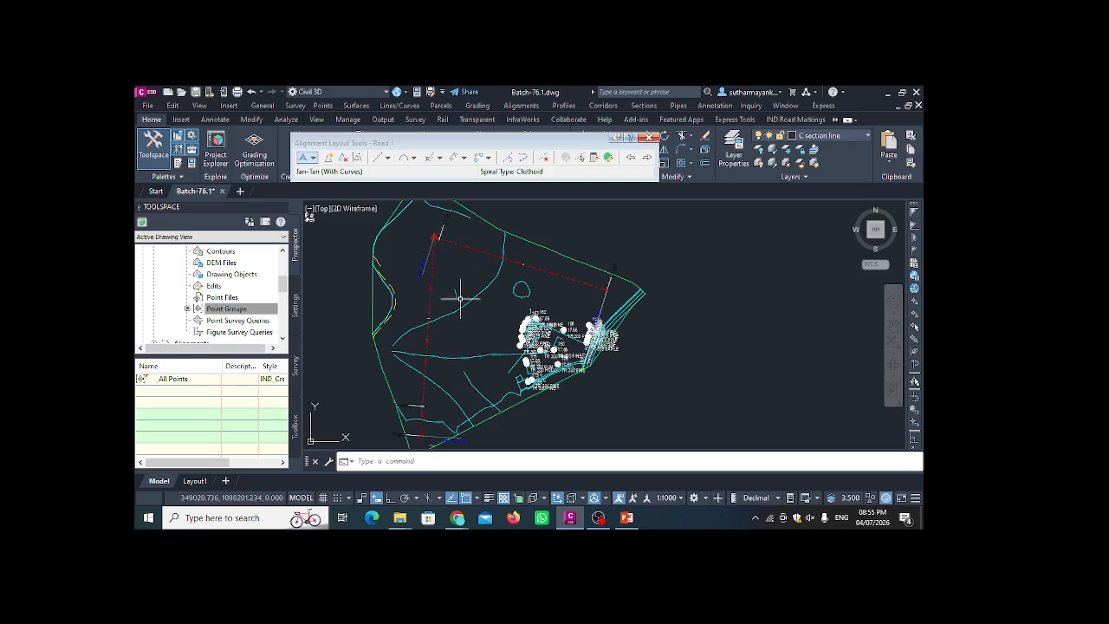
# - Delete the Road 1 alignment with both of its tangents from the drawing
pyautogui.click(458, 231)
pyautogui.click(434, 259)
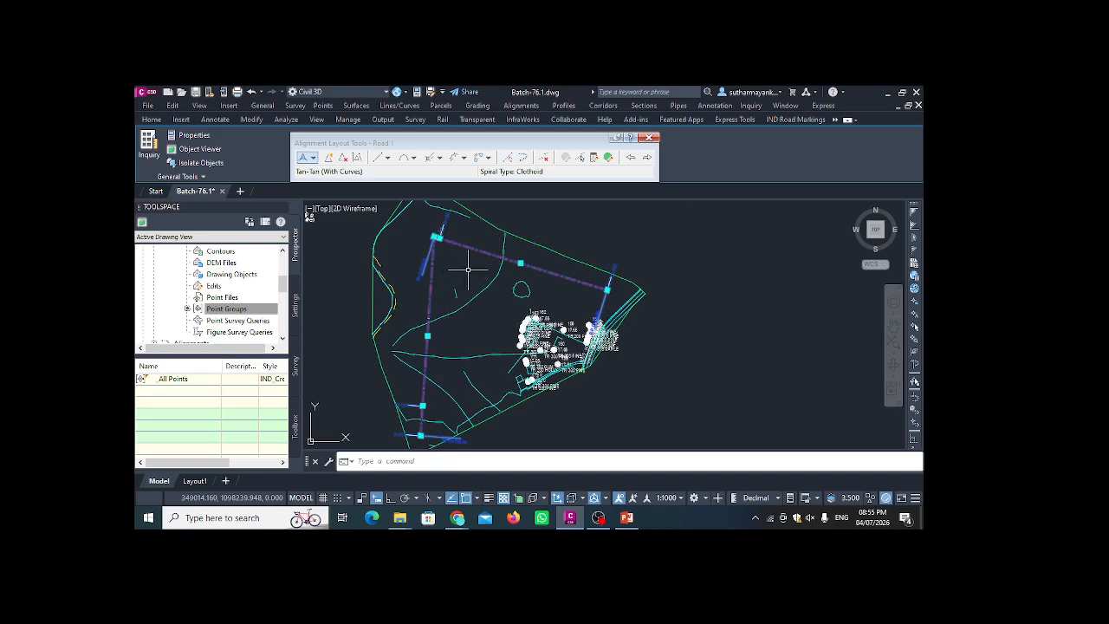
pyautogui.moveTo(467, 271)
pyautogui.press('Delete')
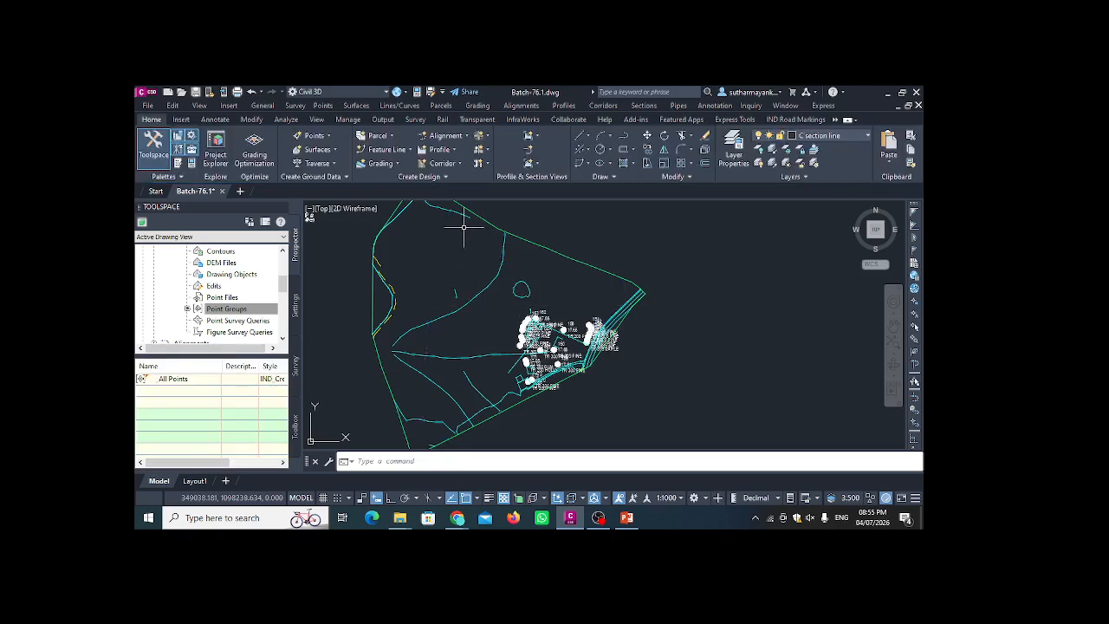
# - Create a new centerline alignment by layout named Alignment - 1 with the IND_2 Lane - Overall label set
pyautogui.click(446, 135)
pyautogui.click(460, 154)
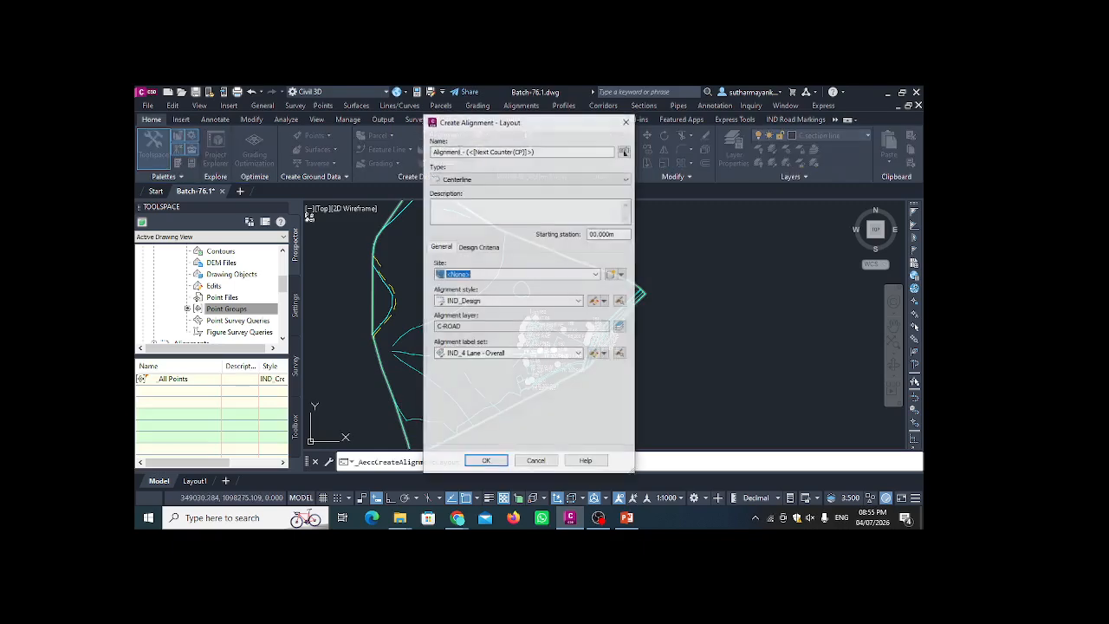
pyautogui.click(540, 151)
pyautogui.moveTo(541, 151); pyautogui.dragTo(523, 151)
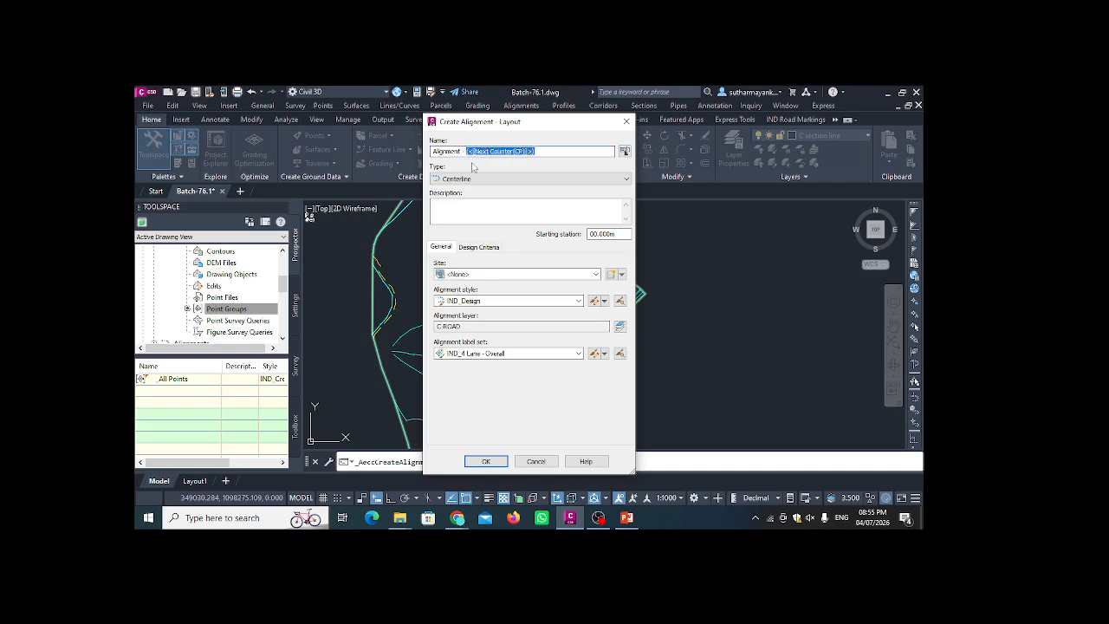
pyautogui.press('BackSpace')
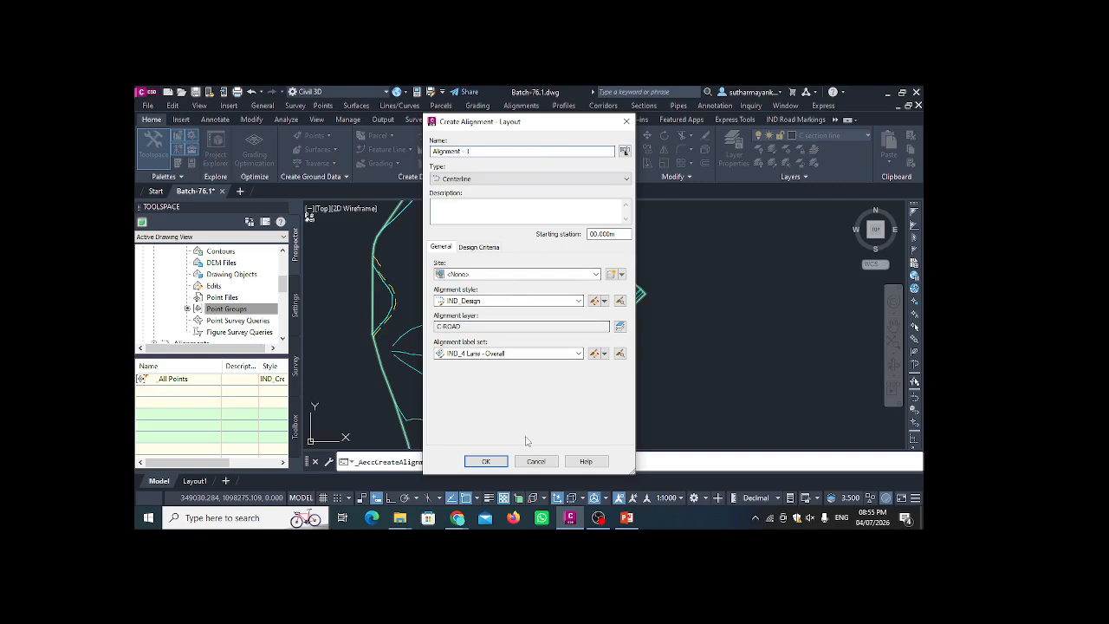
pyautogui.click(511, 353)
pyautogui.click(485, 374)
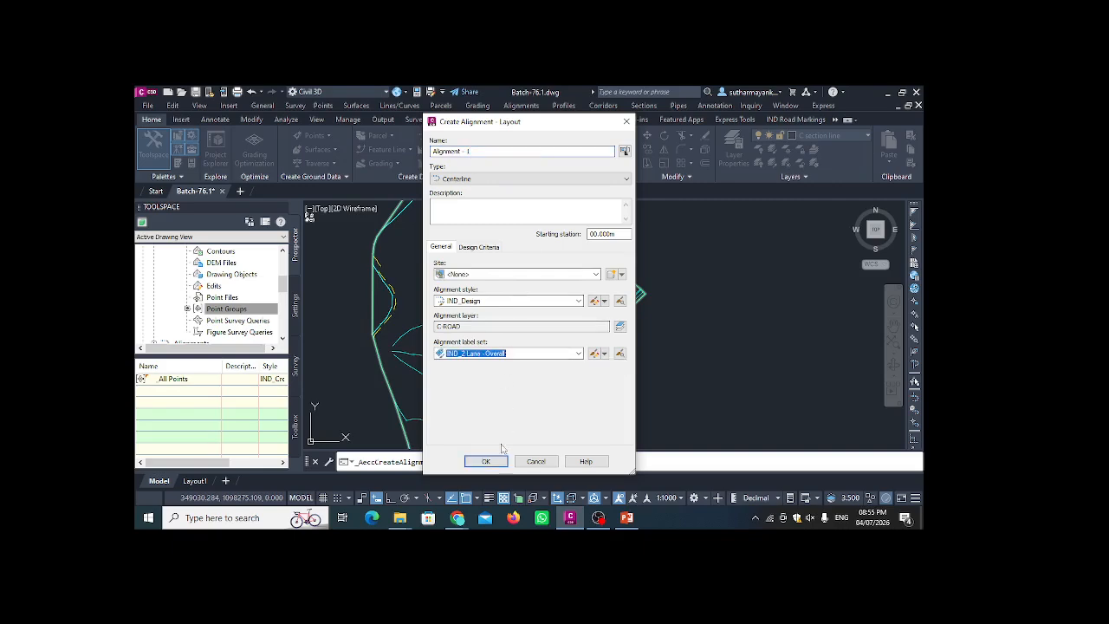
pyautogui.click(486, 461)
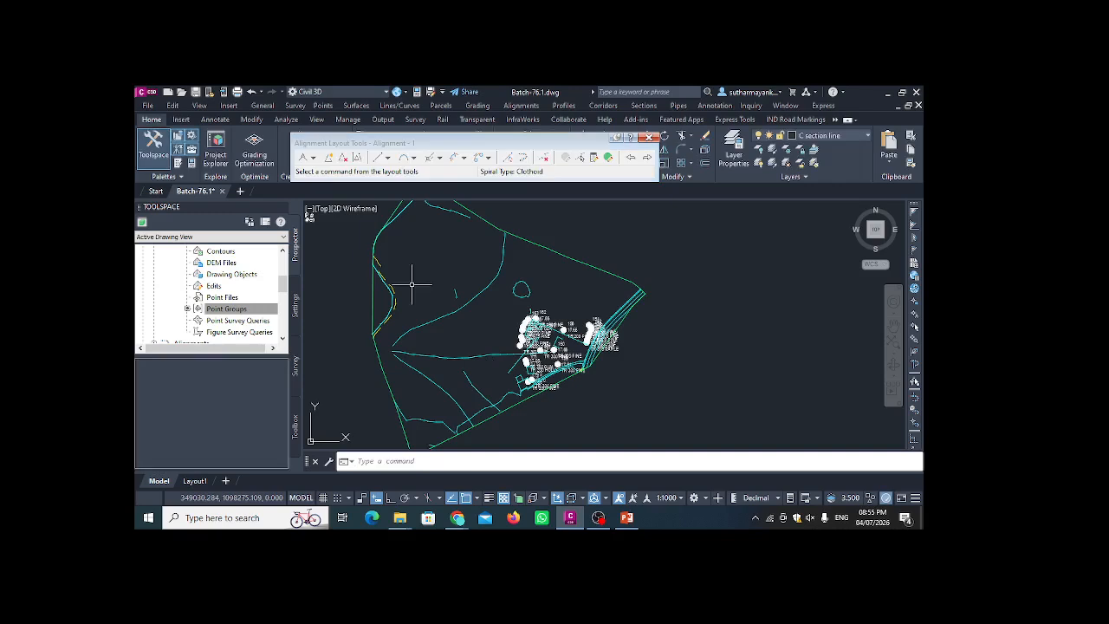
# - Draw one straight north-south tangent with Tangent-Tangent (With curves), from the site's southwest part up to just below its northern corner
pyautogui.click(316, 159)
pyautogui.click(366, 183)
pyautogui.scroll(-2, 537, 325)
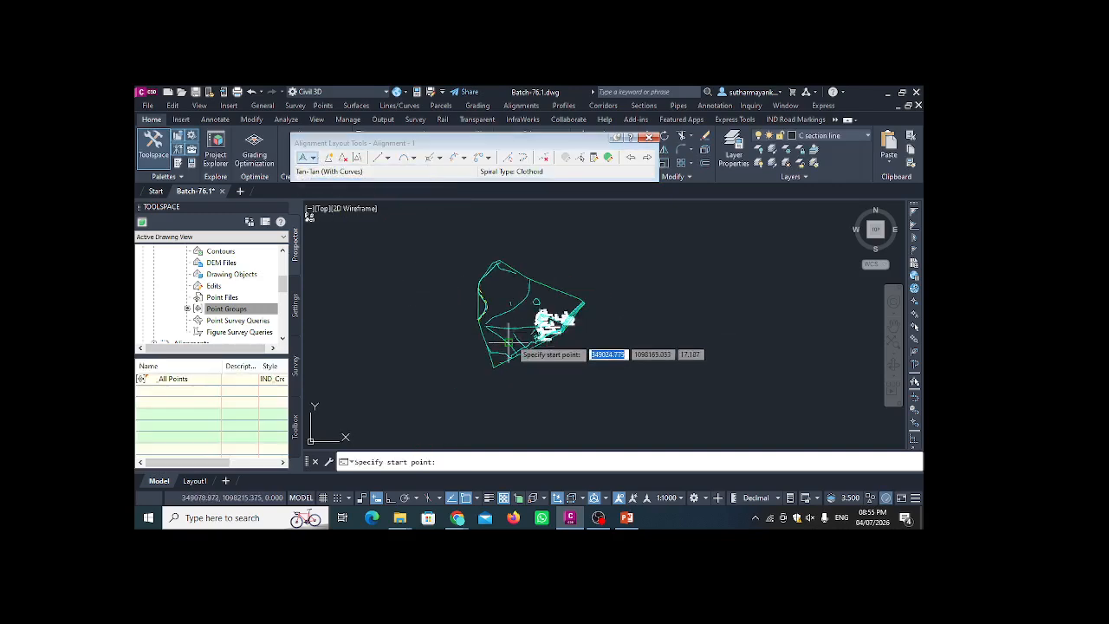
pyautogui.scroll(2, 503, 345)
pyautogui.click(491, 344)
pyautogui.scroll(-2, 491, 338)
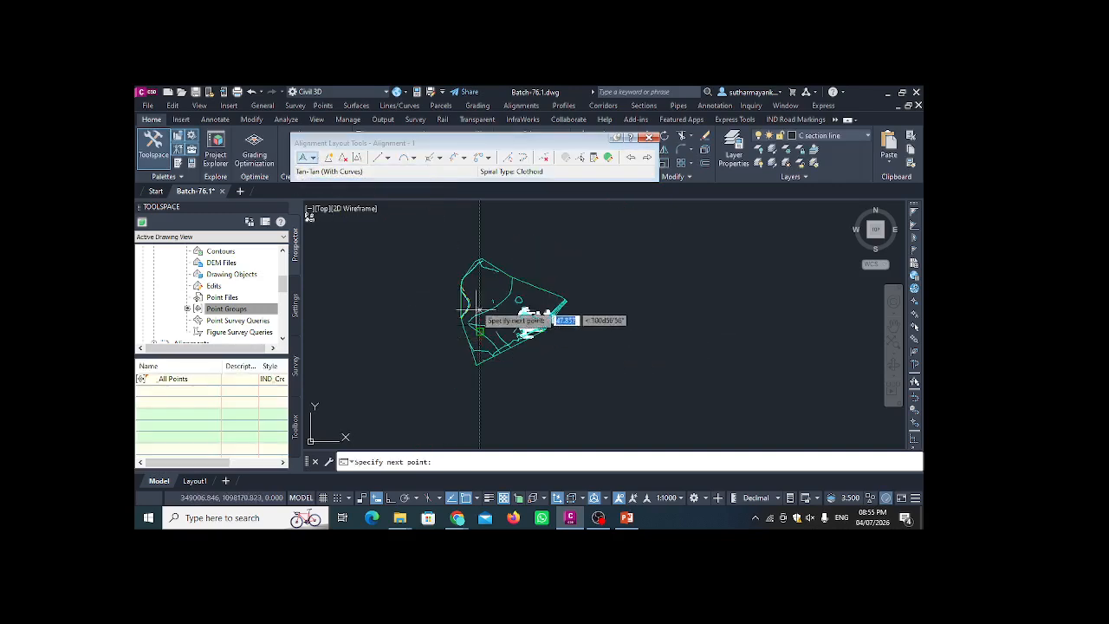
pyautogui.scroll(2, 479, 286)
pyautogui.scroll(2, 481, 281)
pyautogui.scroll(-1, 488, 292)
pyautogui.scroll(2, 478, 263)
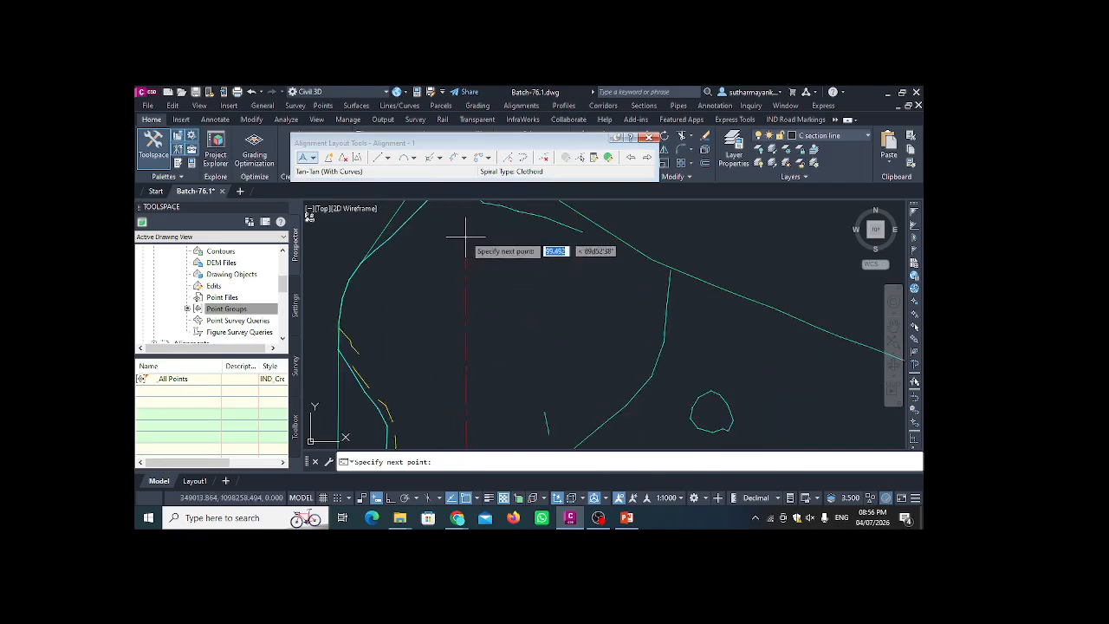
pyautogui.click(460, 212)
pyautogui.scroll(-3, 520, 260)
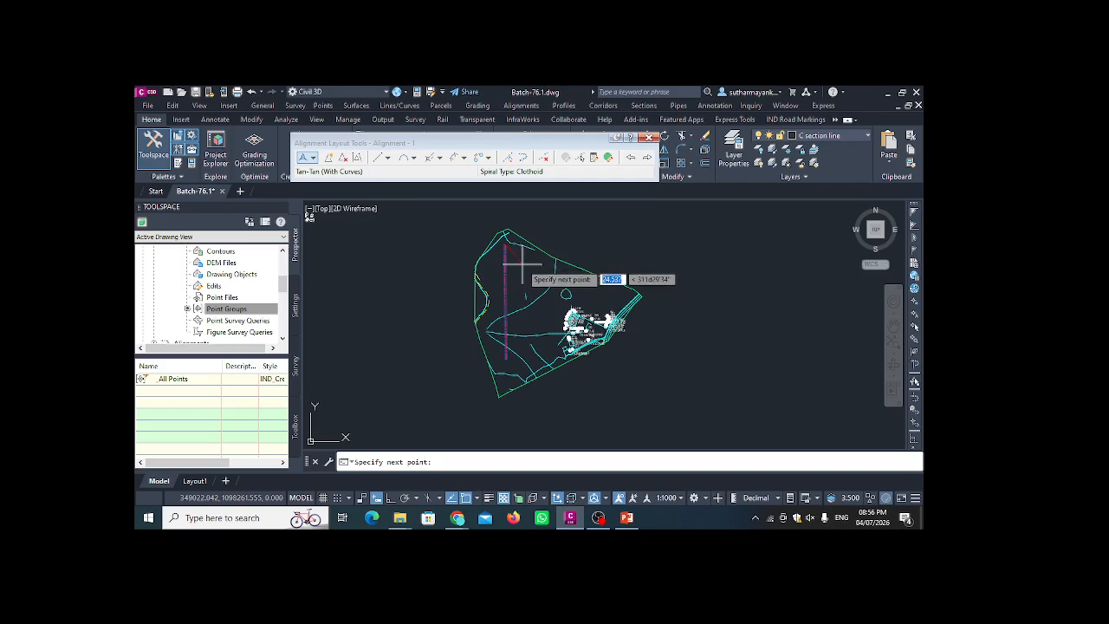
pyautogui.press('Return')
# - Stretch the south start point of Alignment - 1 straight down to near the site's southern corner
pyautogui.scroll(-3, 517, 255)
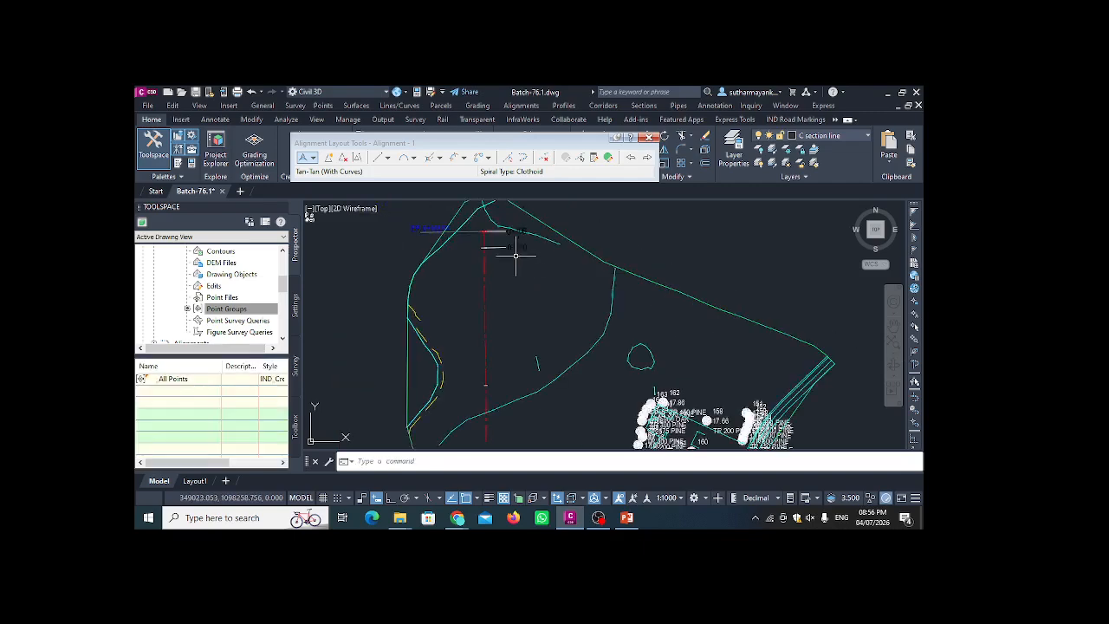
pyautogui.scroll(3, 509, 237)
pyautogui.scroll(-3, 509, 243)
pyautogui.scroll(-2, 506, 424)
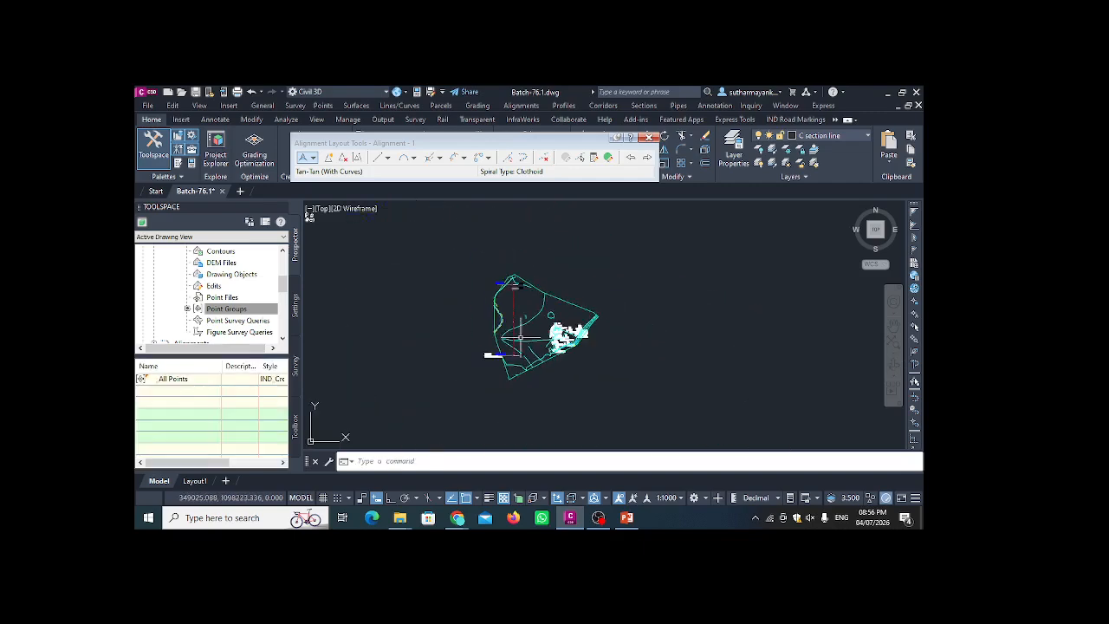
pyautogui.scroll(5, 509, 407)
pyautogui.click(509, 365)
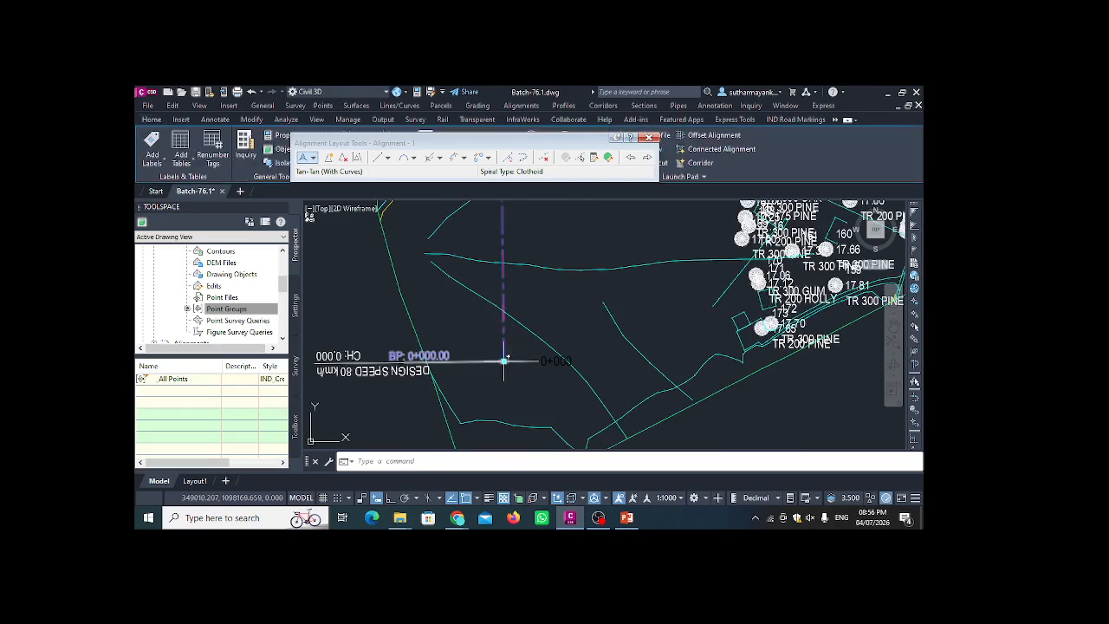
pyautogui.click(504, 361)
pyautogui.scroll(-3, 502, 381)
pyautogui.scroll(3, 499, 341)
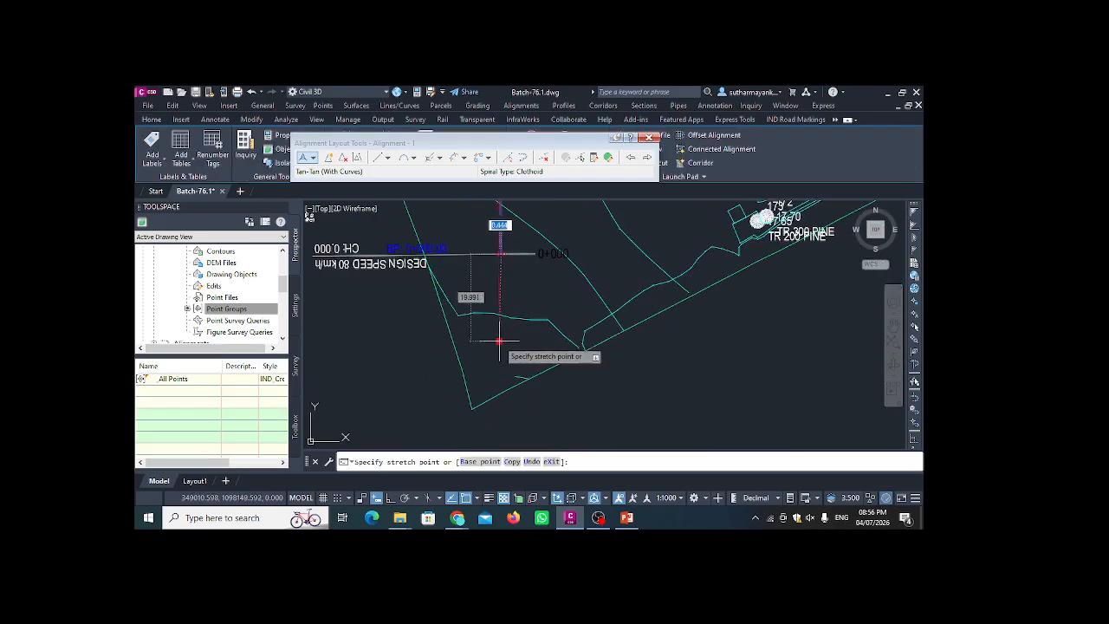
pyautogui.click(479, 382)
pyautogui.scroll(-3, 554, 355)
pyautogui.scroll(-3, 532, 265)
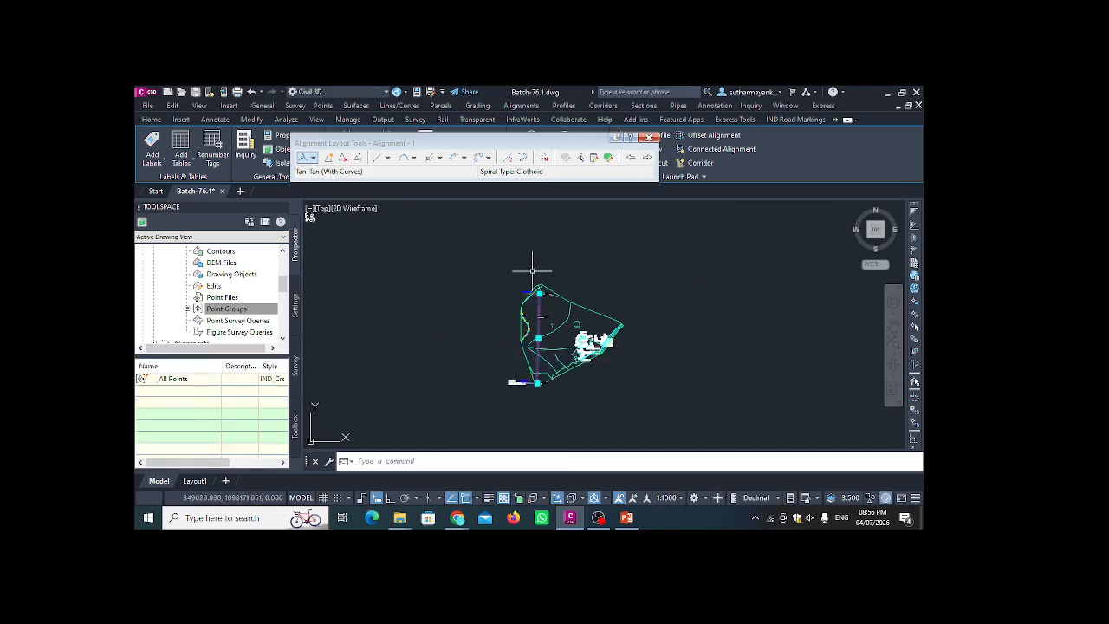
pyautogui.scroll(4, 550, 321)
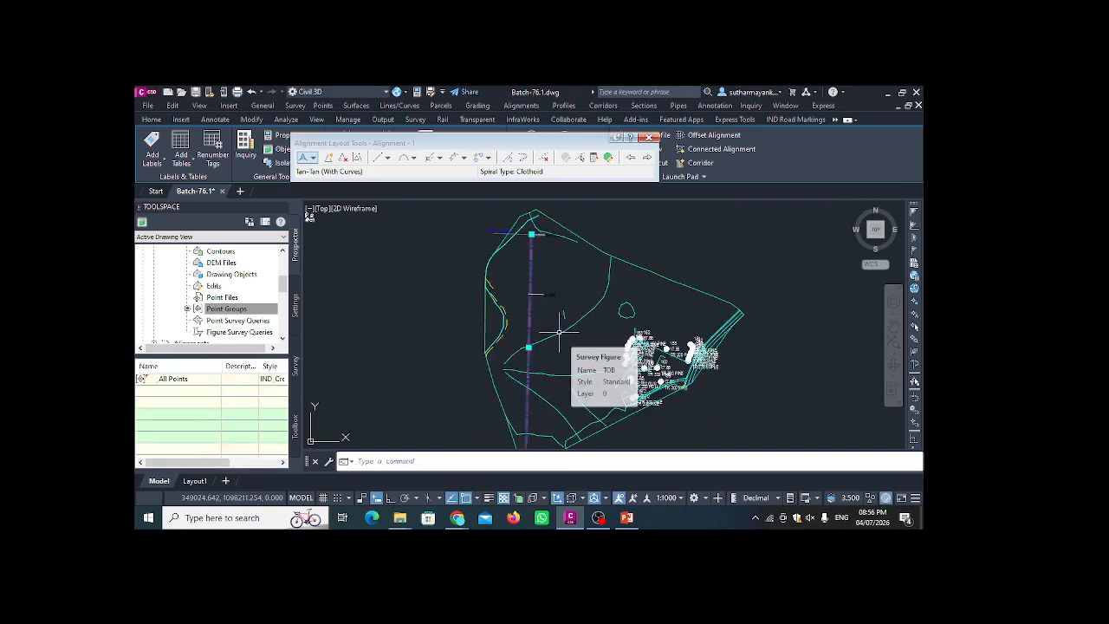
pyautogui.press('Escape')
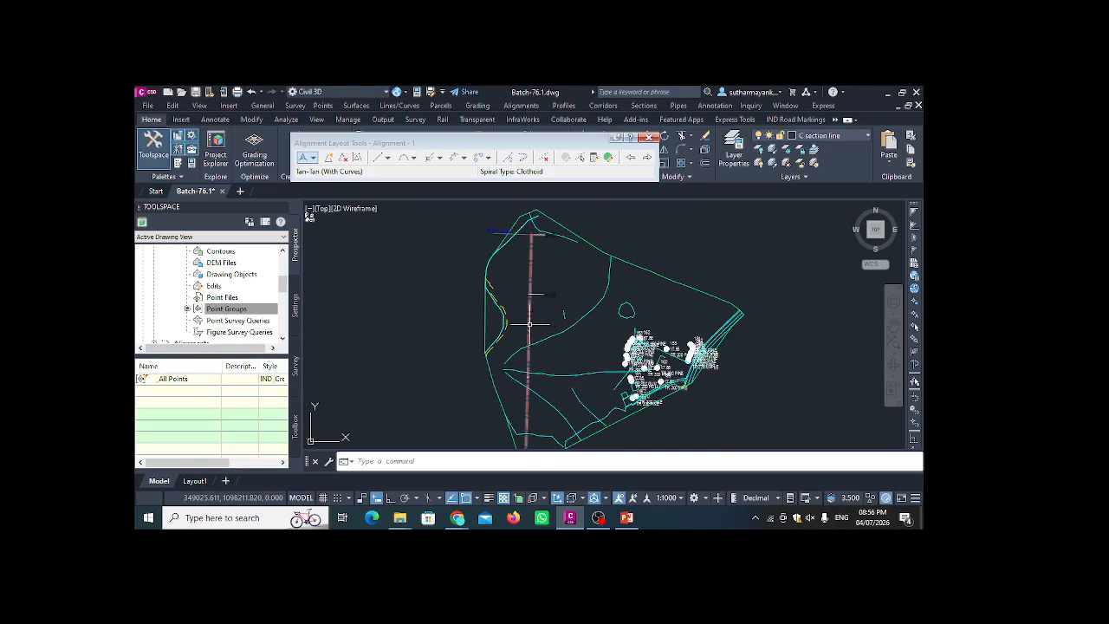
# - Examine Alignment - 1 across the site, reading its station, offset and EG Surface elevation at points beside the line
pyautogui.moveTo(529, 324)
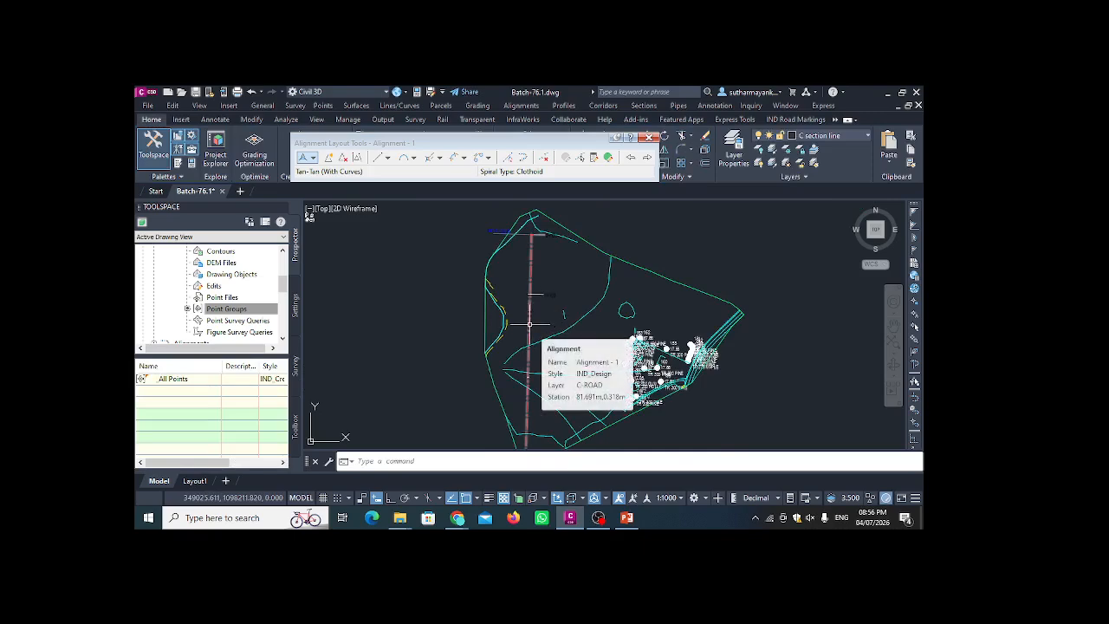
pyautogui.scroll(2, 527, 328)
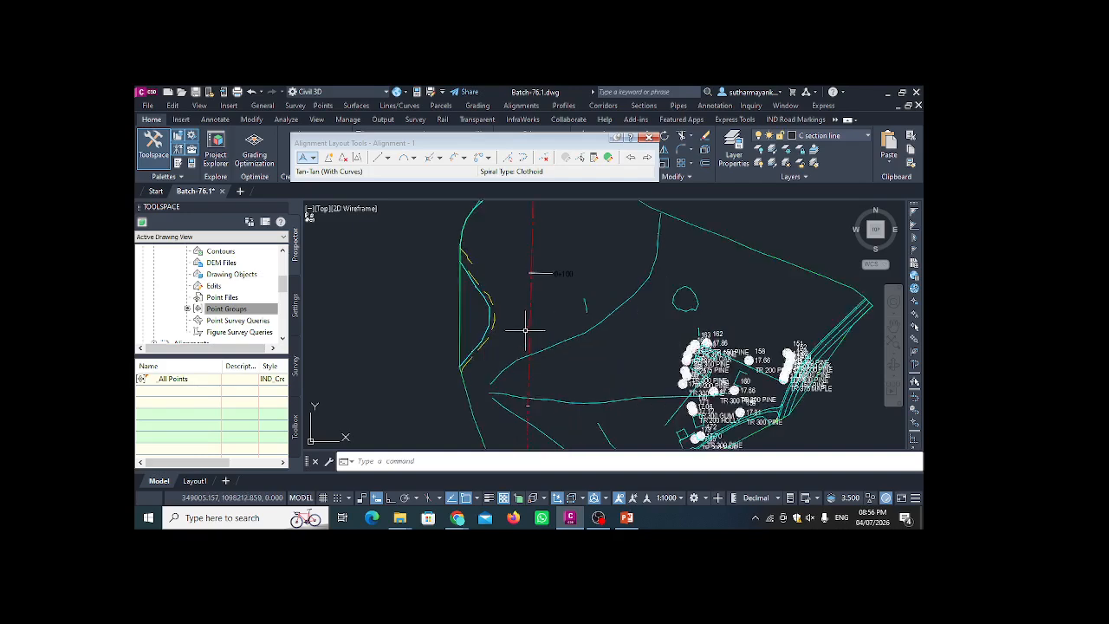
pyautogui.scroll(-2, 533, 309)
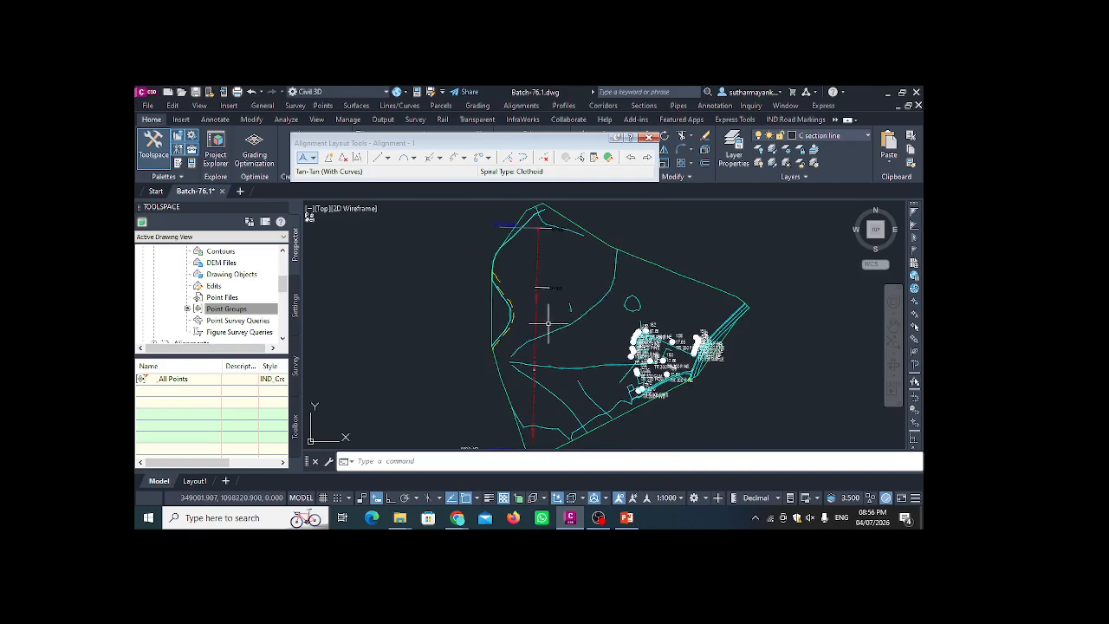
pyautogui.scroll(2, 538, 327)
pyautogui.scroll(1, 537, 319)
pyautogui.scroll(-1, 538, 321)
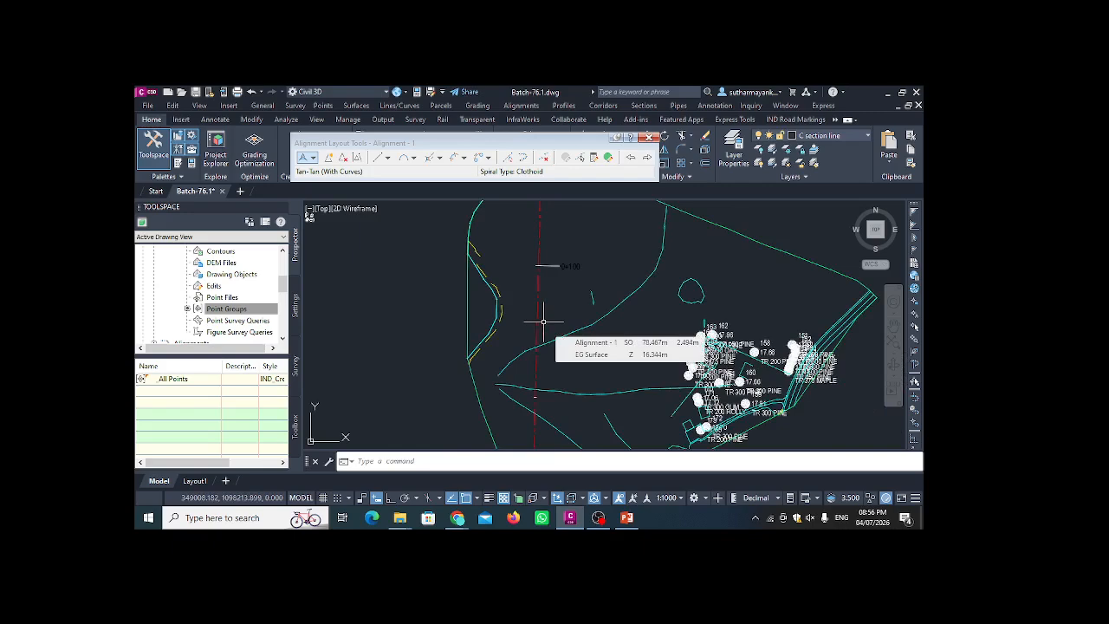
pyautogui.scroll(-4, 543, 323)
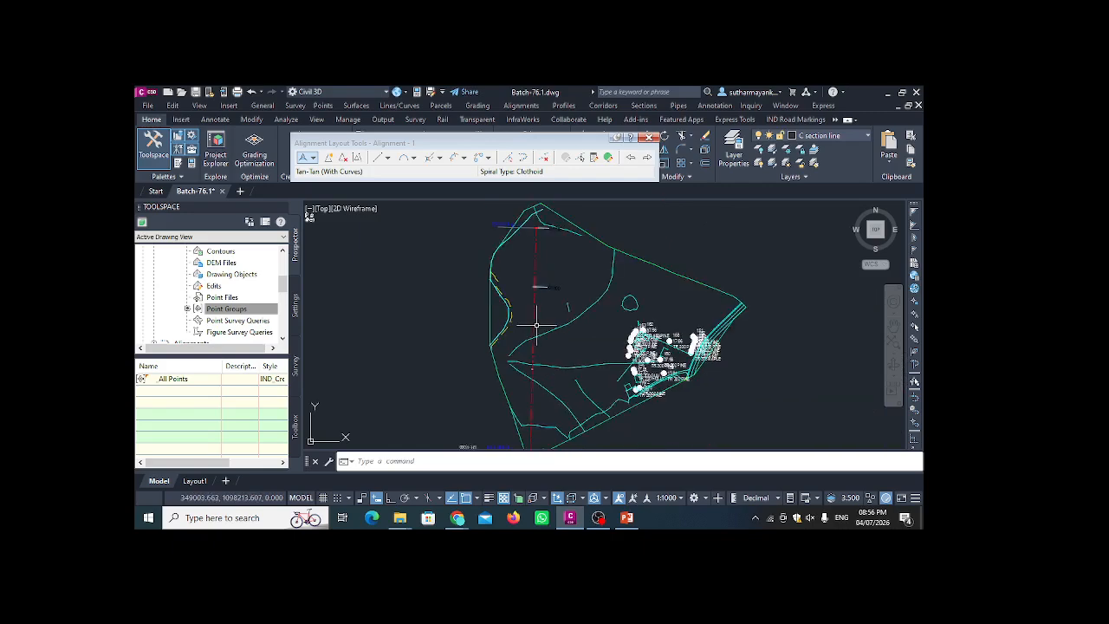
pyautogui.scroll(4, 537, 326)
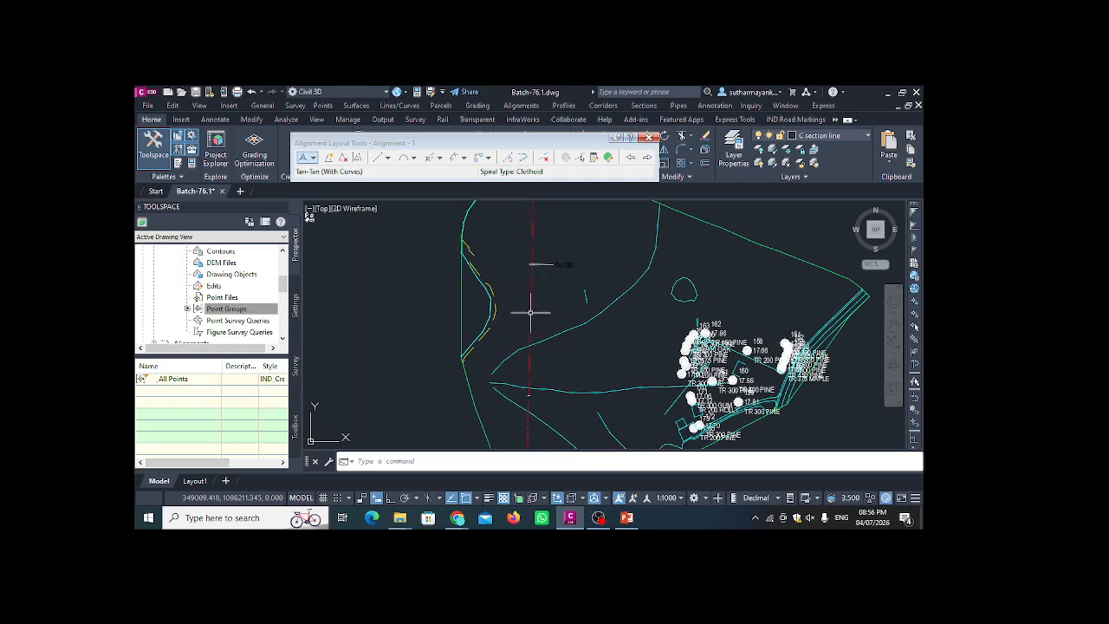
pyautogui.moveTo(560, 346)
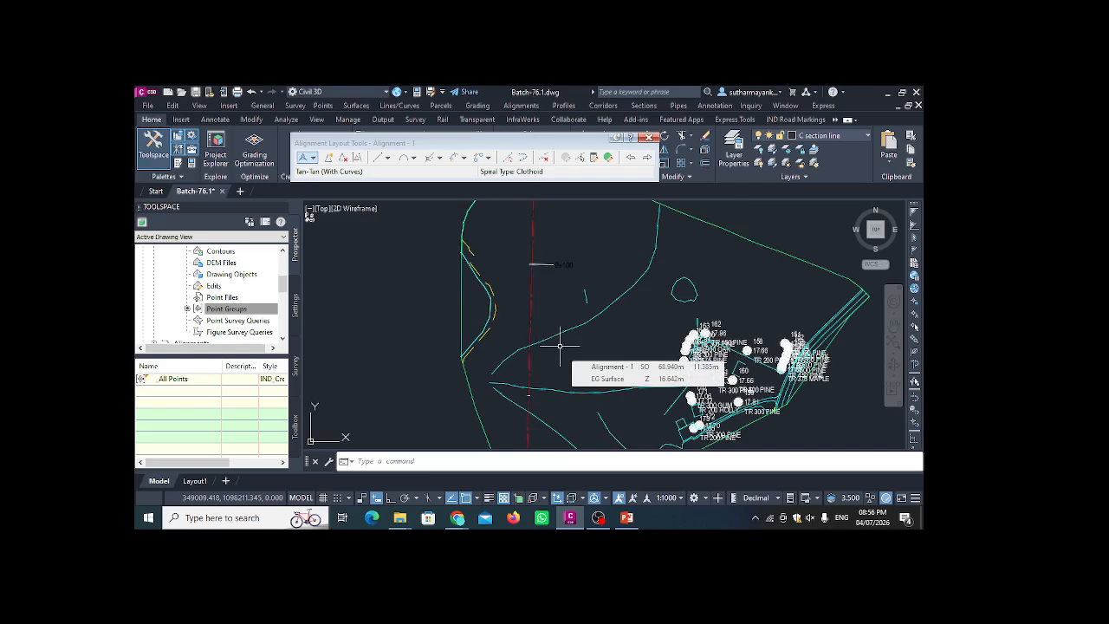
pyautogui.scroll(-4, 559, 346)
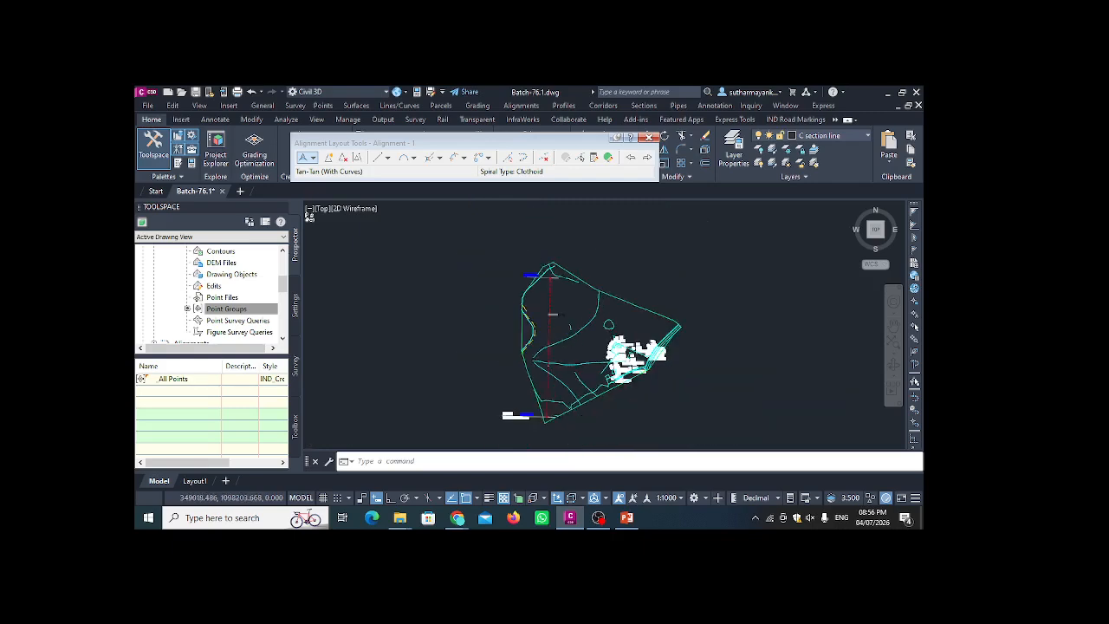
pyautogui.scroll(4, 560, 346)
pyautogui.scroll(-2, 554, 342)
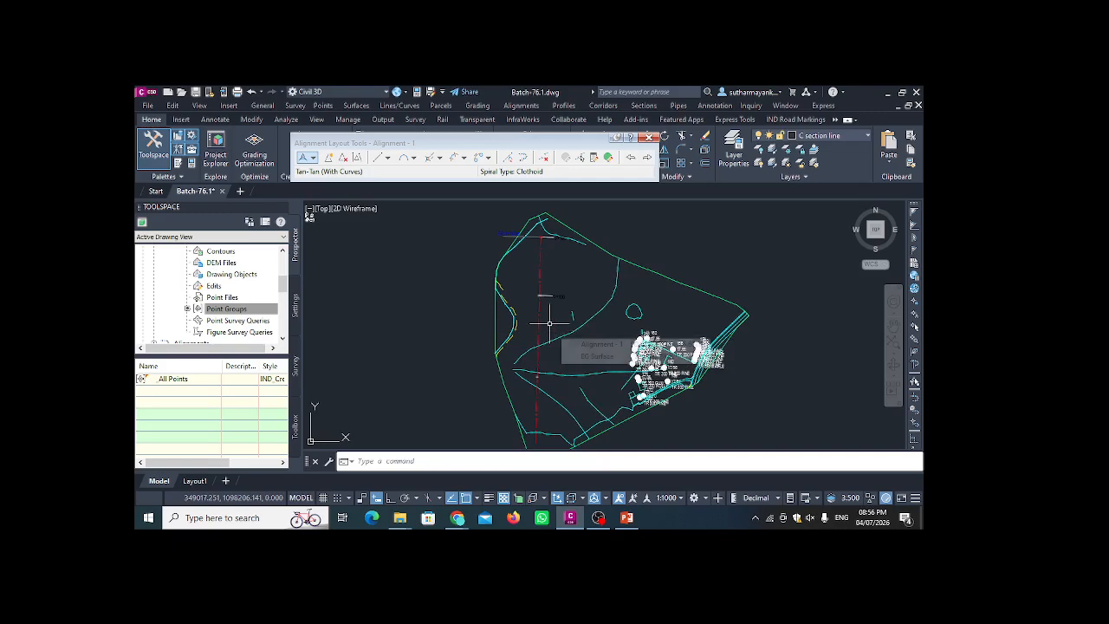
pyautogui.scroll(2, 542, 321)
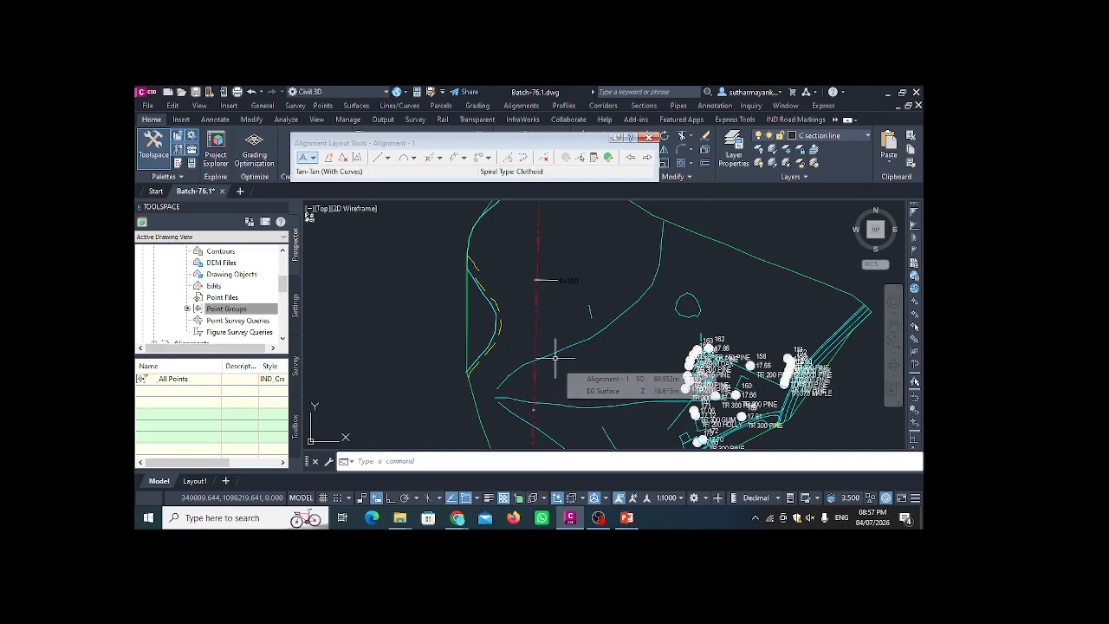
pyautogui.moveTo(558, 324); pyautogui.dragTo(493, 348, button='middle')
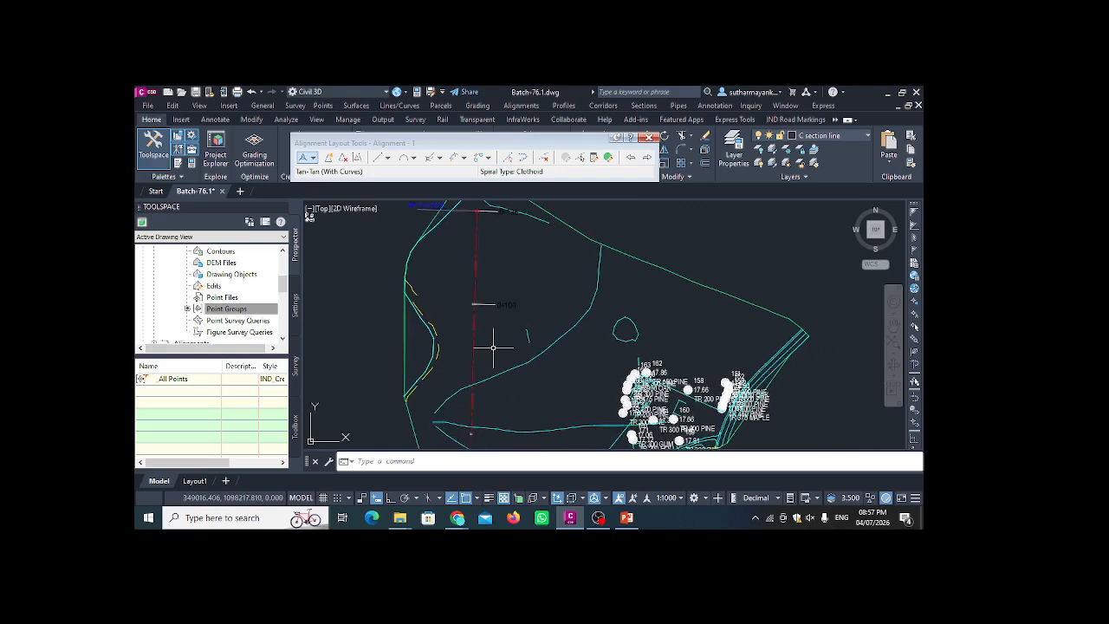
pyautogui.scroll(-3, 493, 347)
pyautogui.scroll(2, 522, 251)
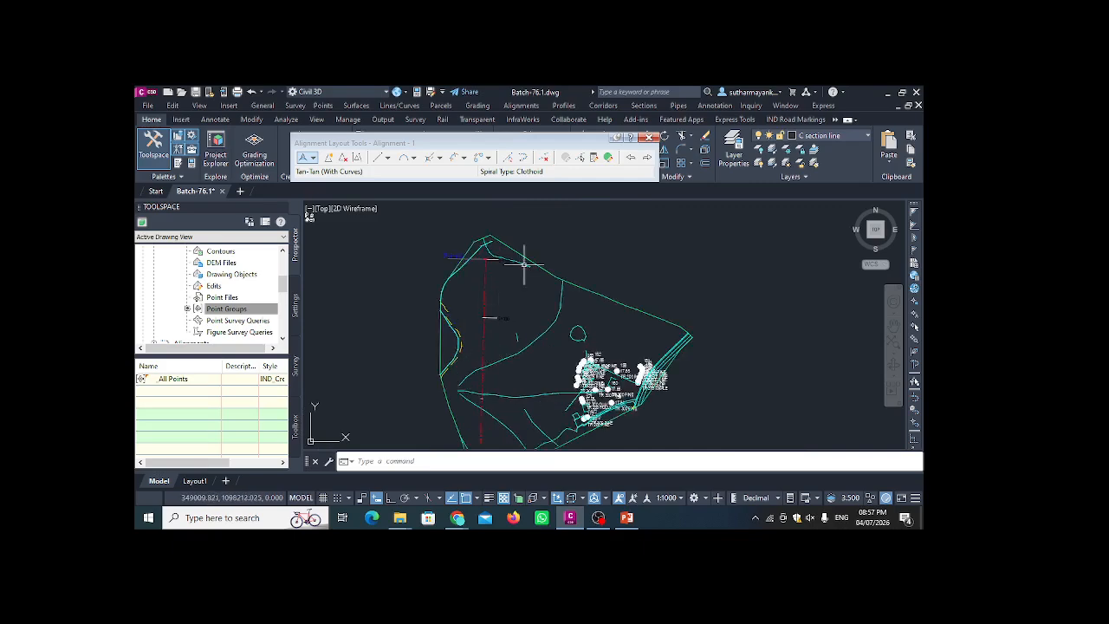
# - Close the Alignment Layout Tools and leave the alignment unselected
pyautogui.click(648, 136)
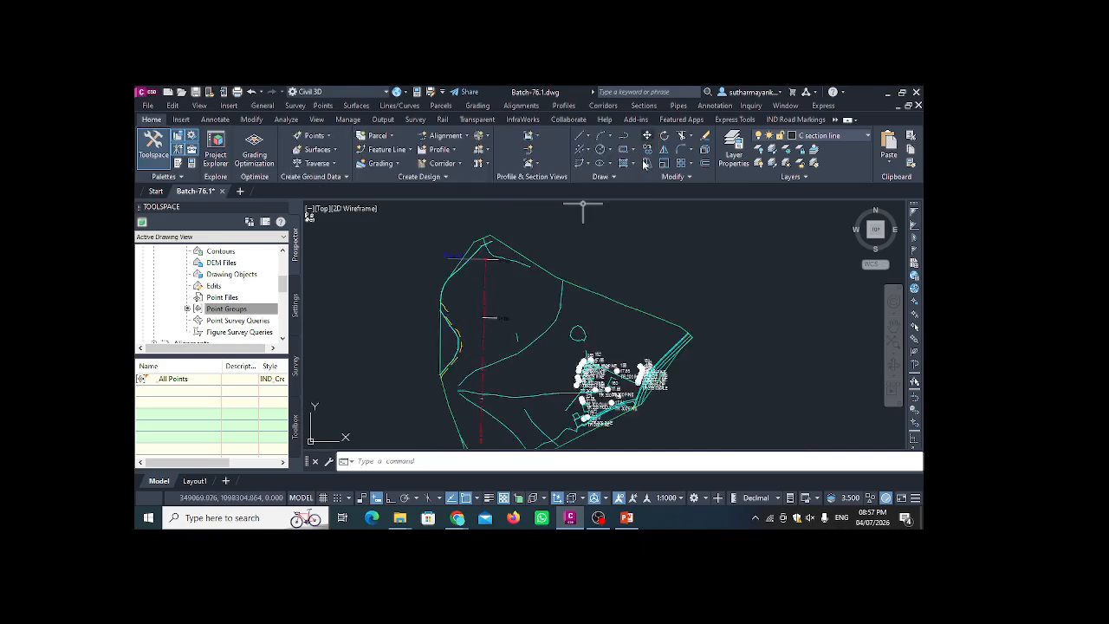
pyautogui.click(483, 284)
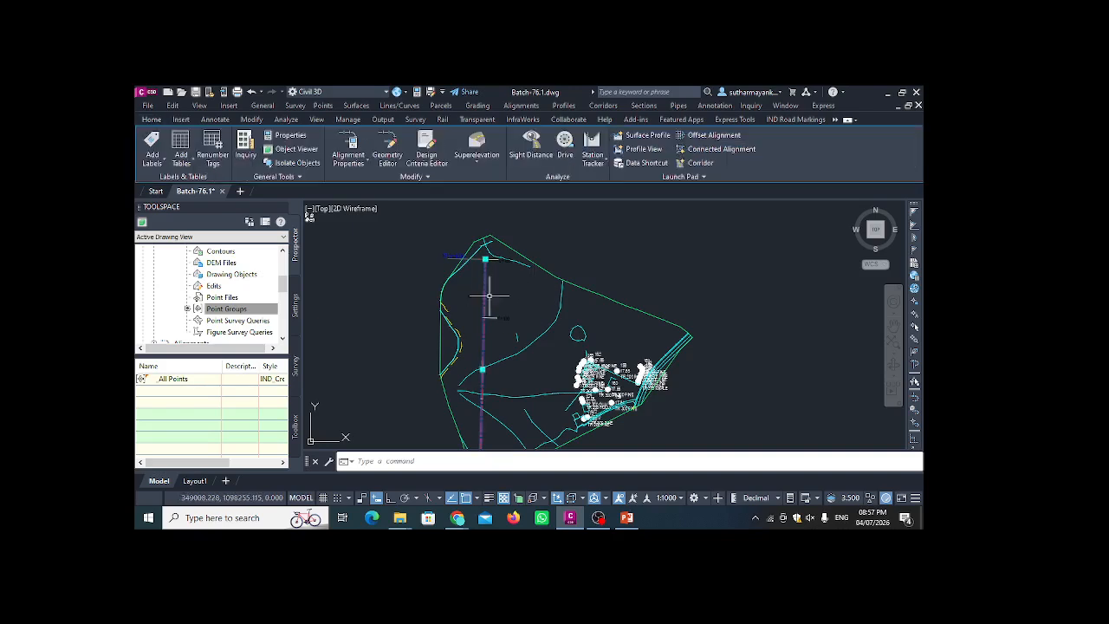
pyautogui.press('Escape')
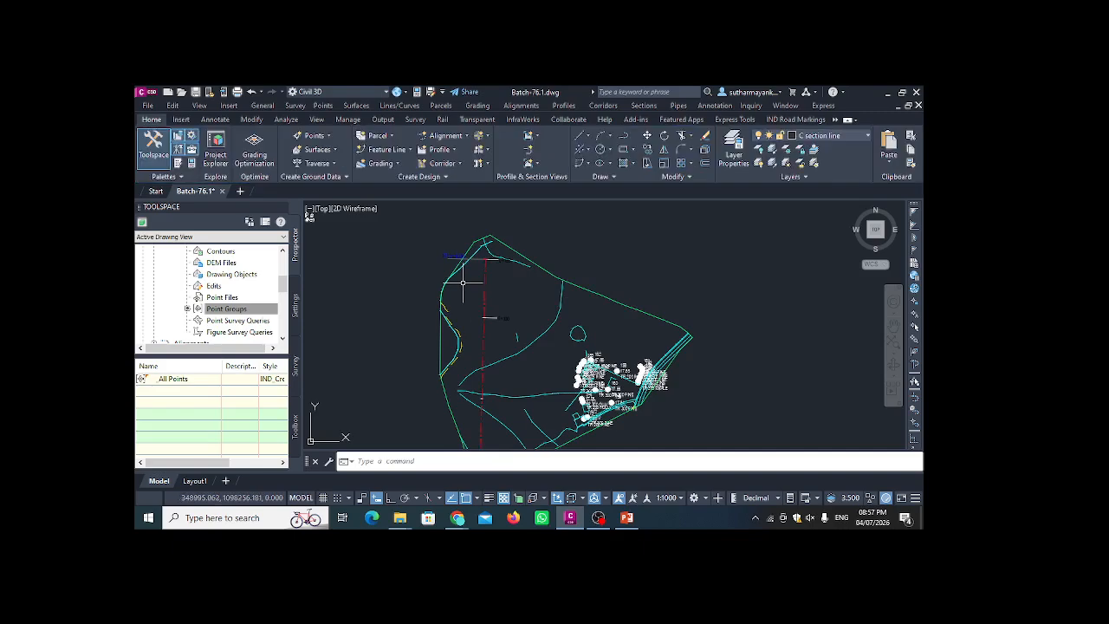
# - Inspect the station labelling along the alignment between its southern start and the 0+100 mark
pyautogui.scroll(2, 477, 259)
pyautogui.scroll(-3, 512, 285)
pyautogui.scroll(2, 512, 335)
pyautogui.moveTo(509, 349)
pyautogui.mouseDown(button='middle')
pyautogui.moveTo(497, 306)
pyautogui.moveTo(476, 354)
pyautogui.mouseUp(button='middle')
pyautogui.scroll(3, 491, 316)
pyautogui.scroll(-1, 505, 282)
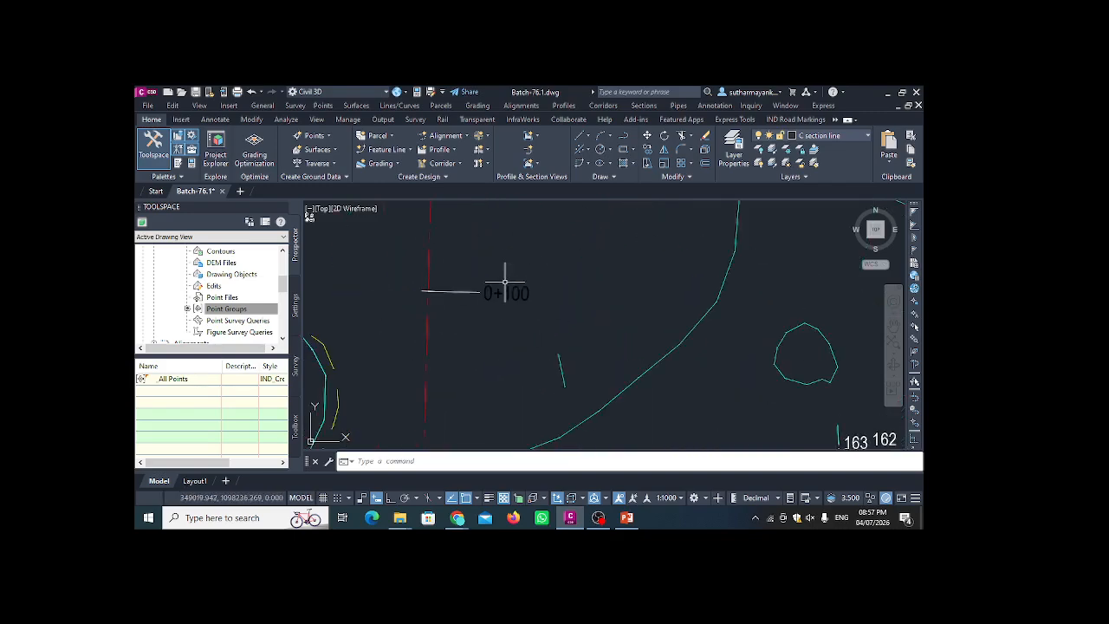
pyautogui.scroll(-2, 518, 286)
pyautogui.moveTo(501, 354); pyautogui.dragTo(477, 256, button='middle')
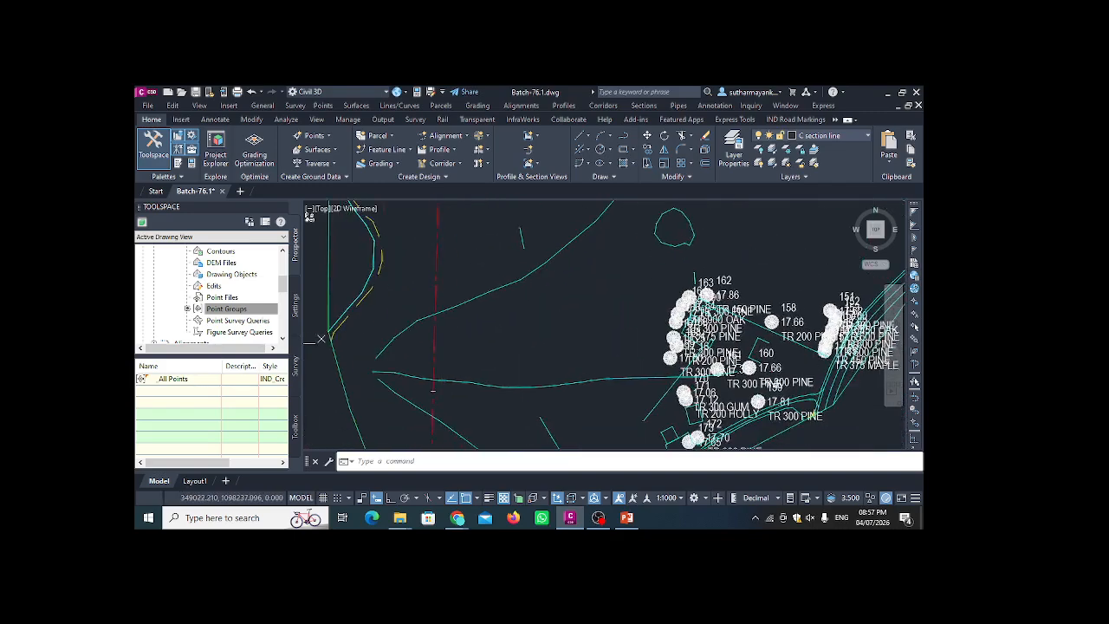
pyautogui.scroll(-3, 481, 256)
pyautogui.scroll(2, 462, 309)
pyautogui.scroll(2, 433, 297)
pyautogui.scroll(-3, 475, 317)
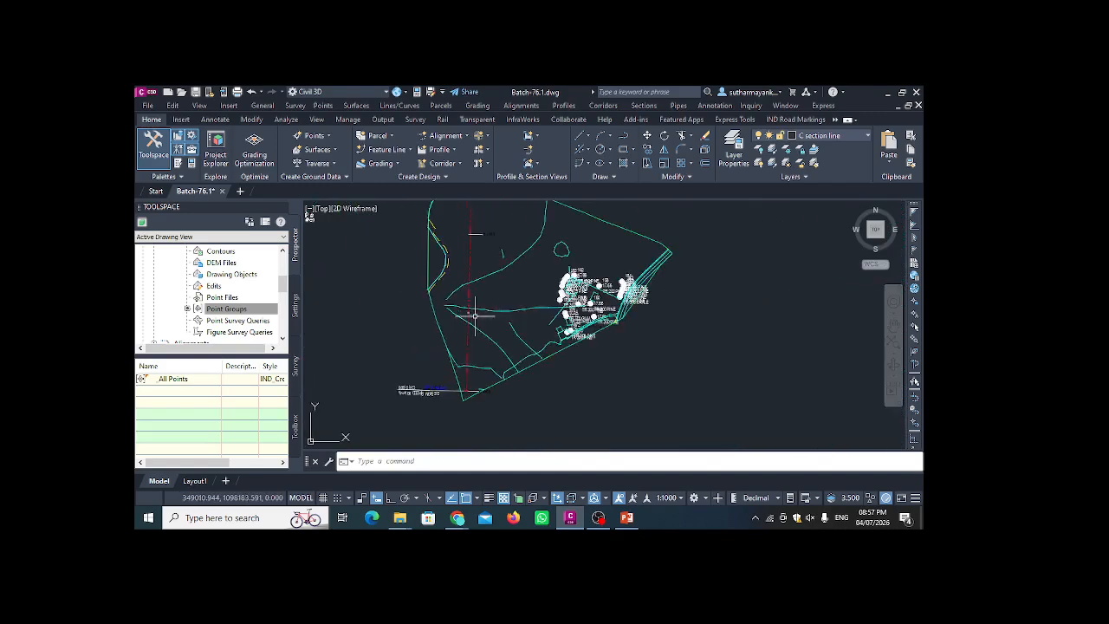
pyautogui.scroll(3, 474, 316)
pyautogui.scroll(-1, 493, 298)
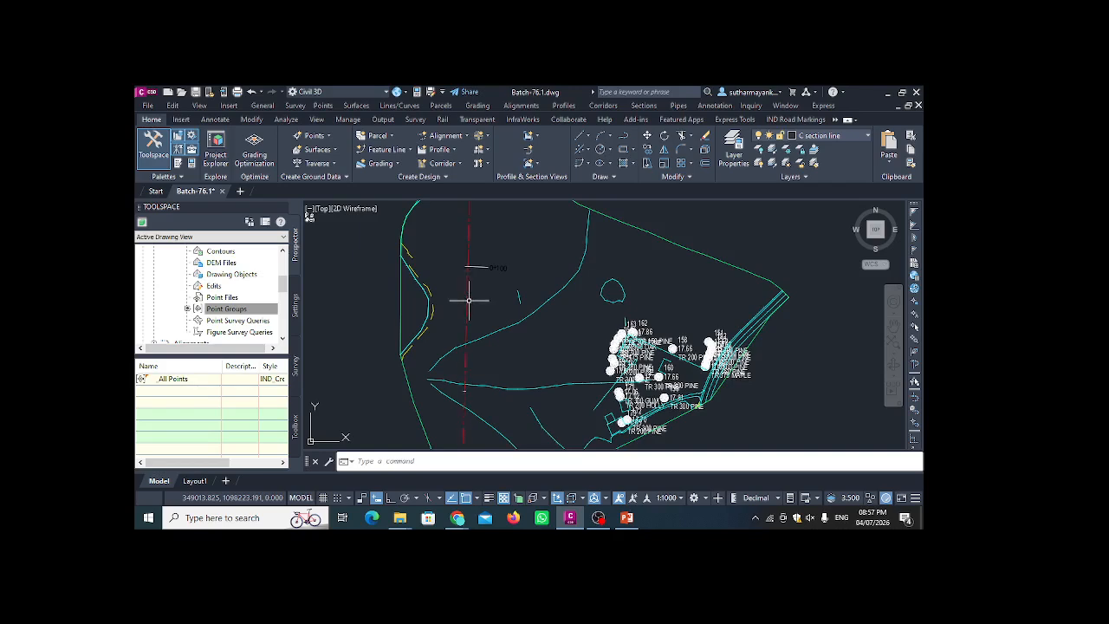
pyautogui.scroll(3, 500, 258)
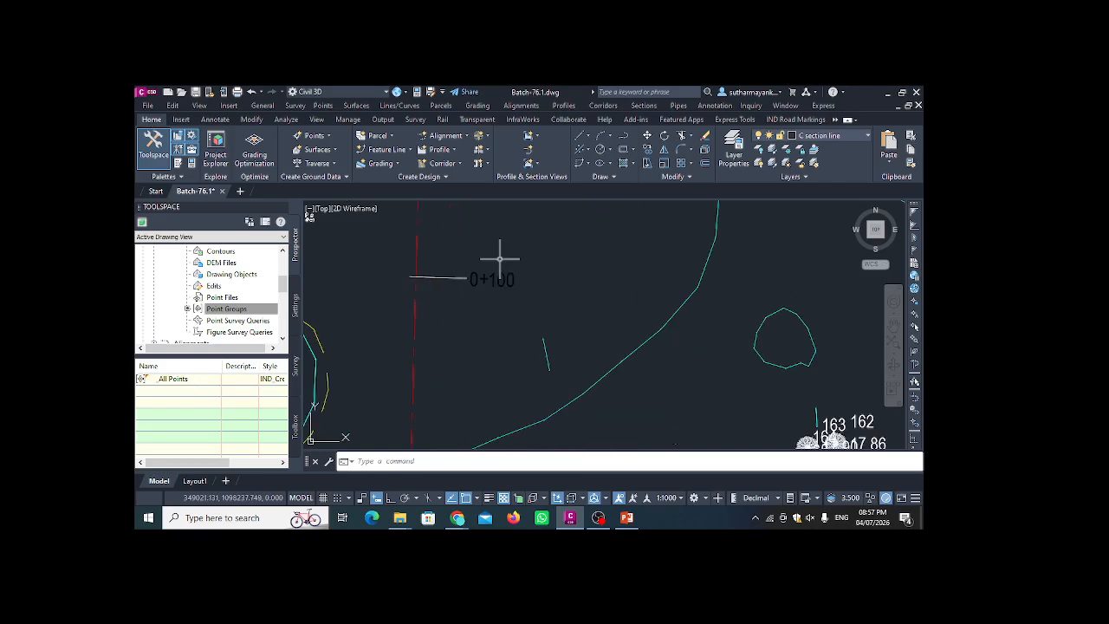
pyautogui.click(415, 324)
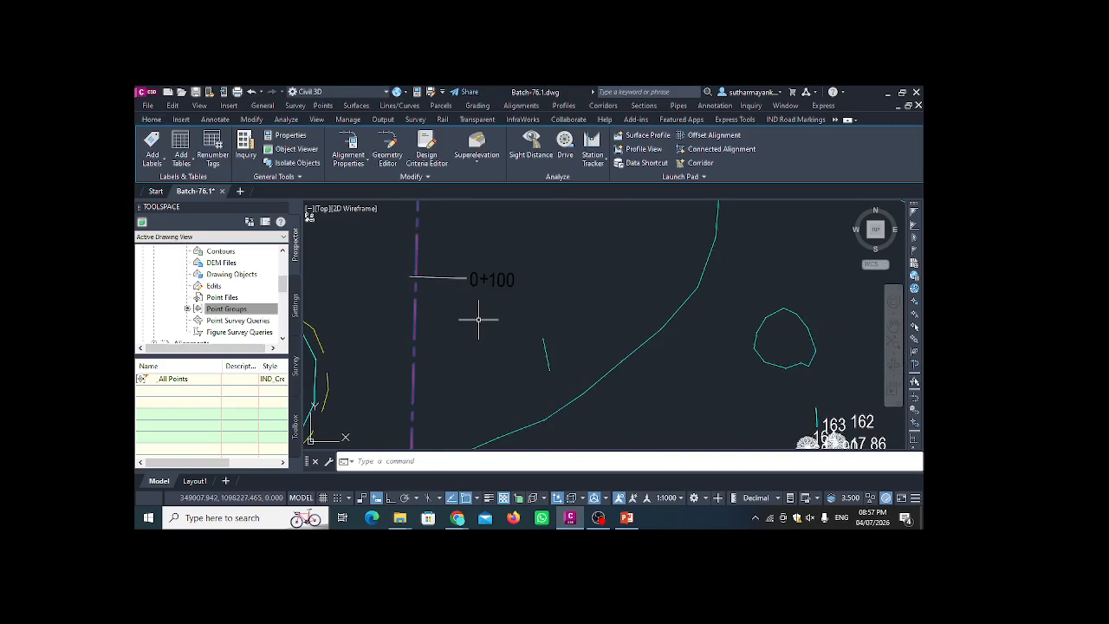
pyautogui.click(161, 164)
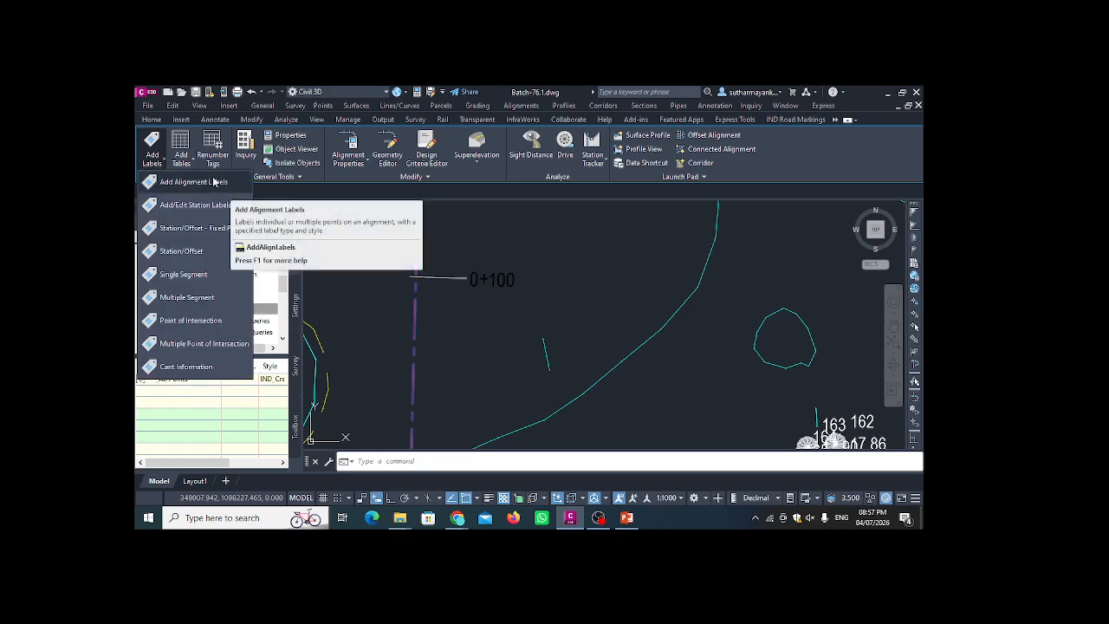
pyautogui.click(194, 182)
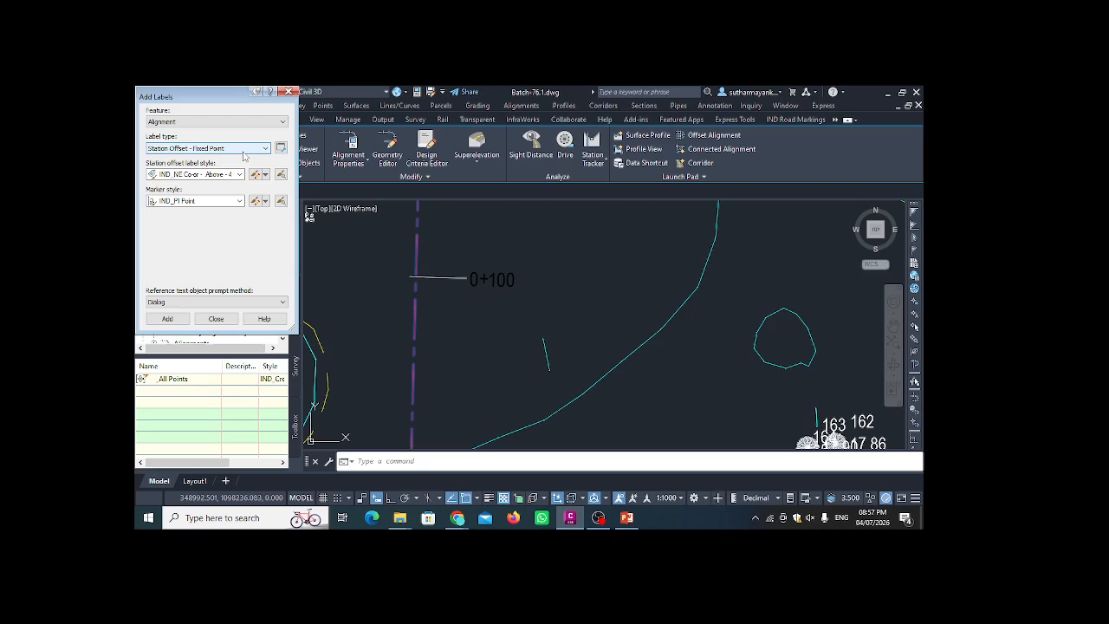
pyautogui.click(244, 155)
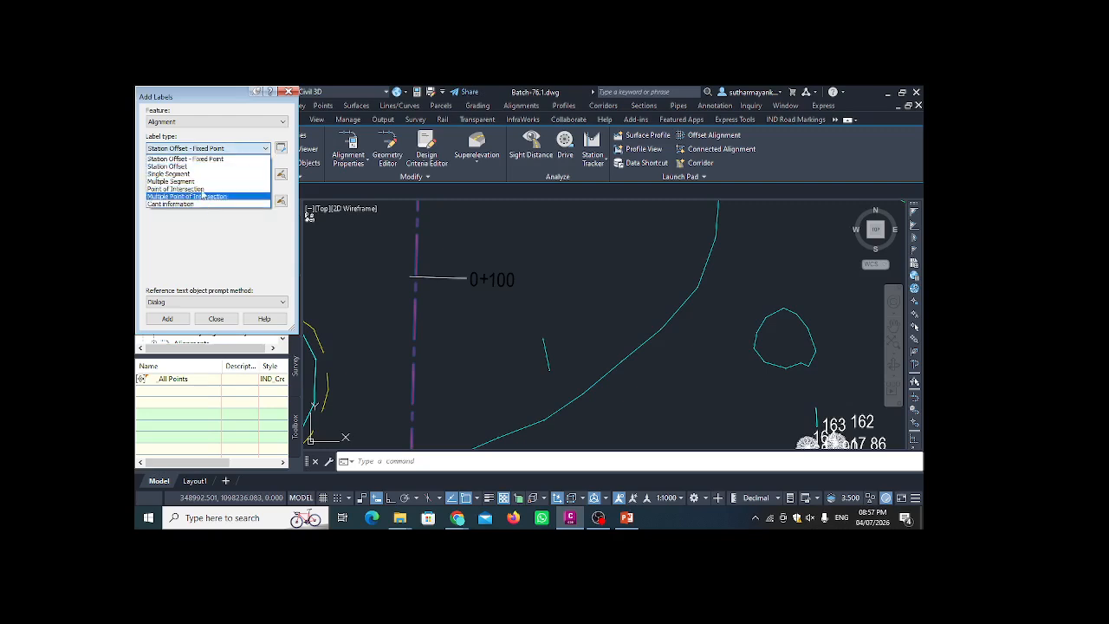
pyautogui.click(235, 150)
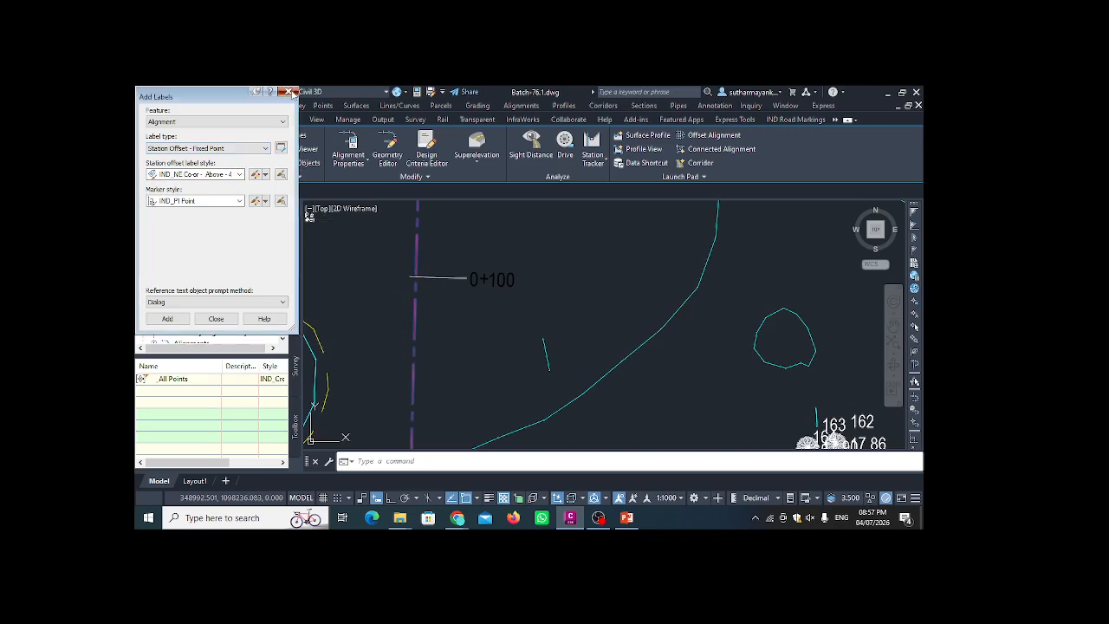
pyautogui.click(291, 93)
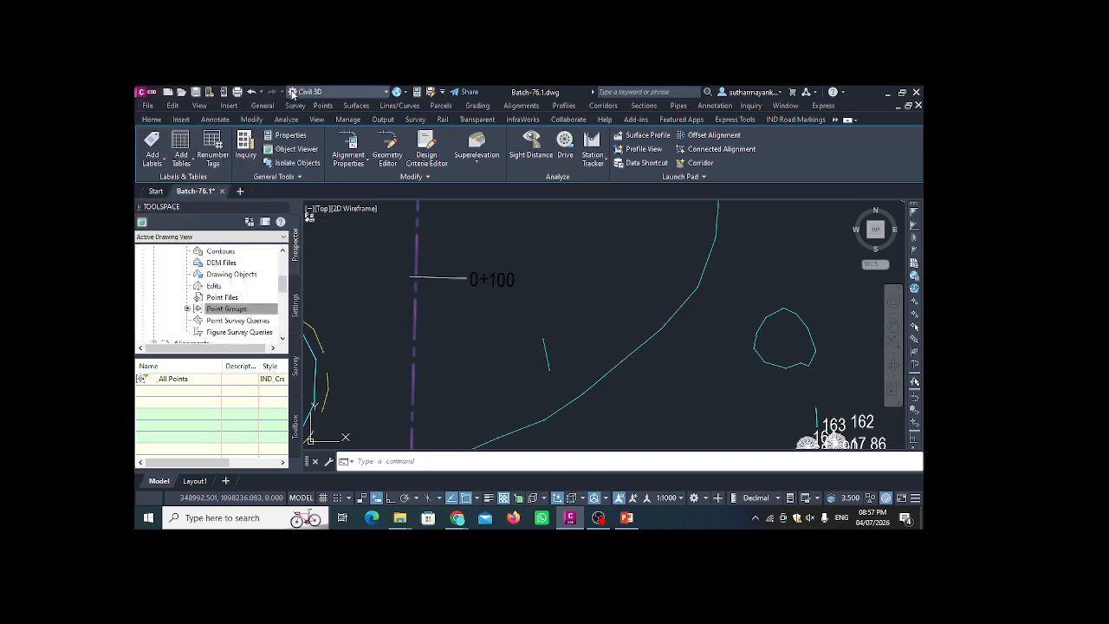
# - Open the station label set of Alignment - 1 for editing
pyautogui.click(160, 164)
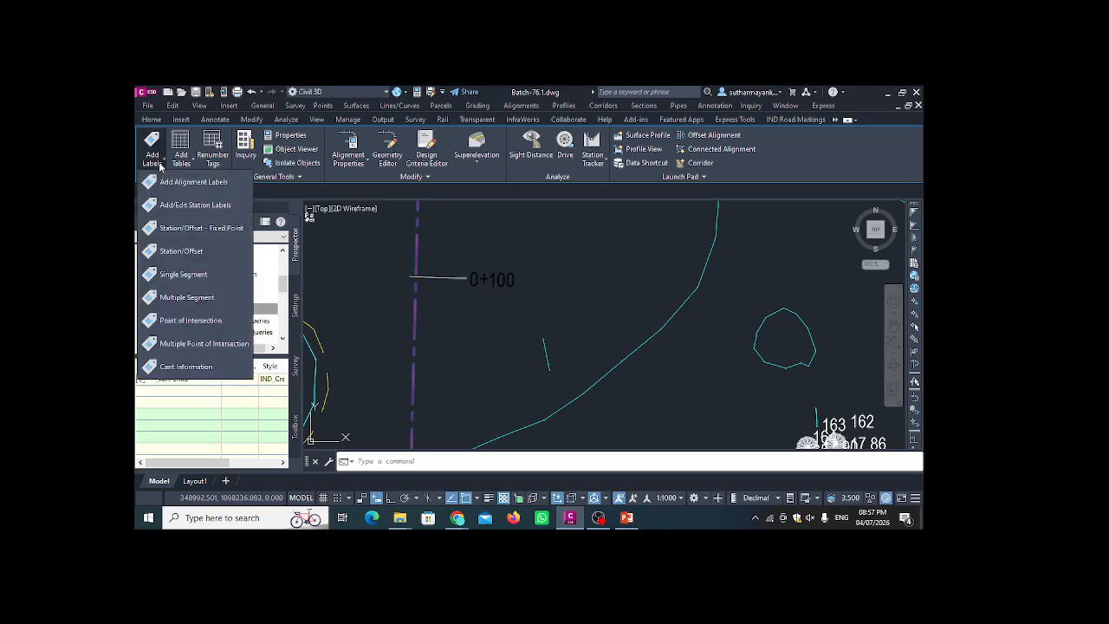
pyautogui.click(195, 204)
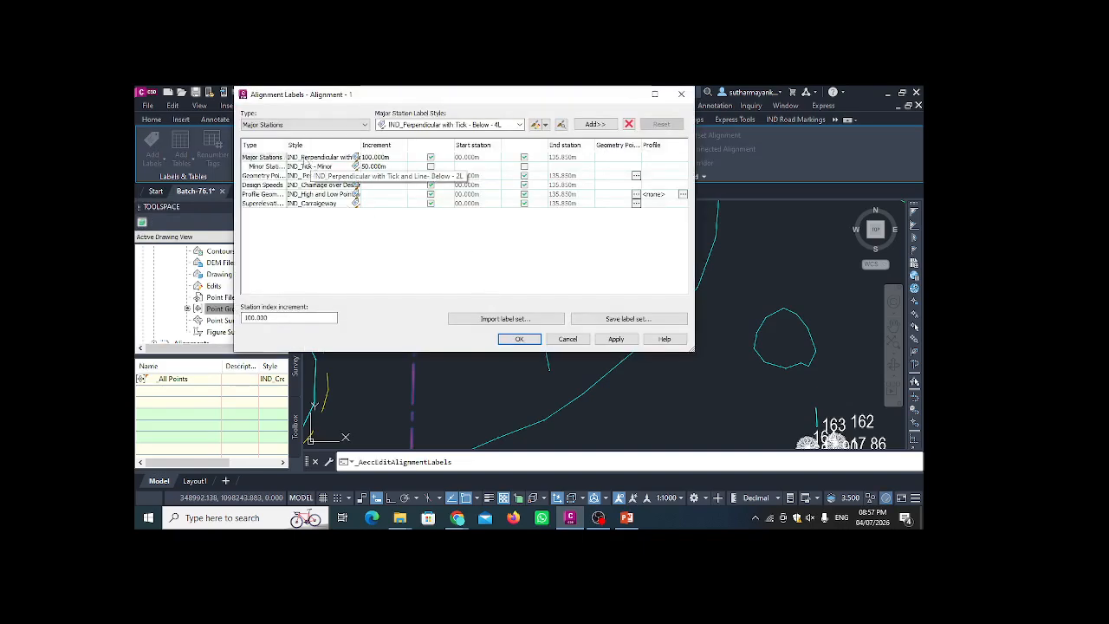
pyautogui.moveTo(346, 97); pyautogui.dragTo(618, 138)
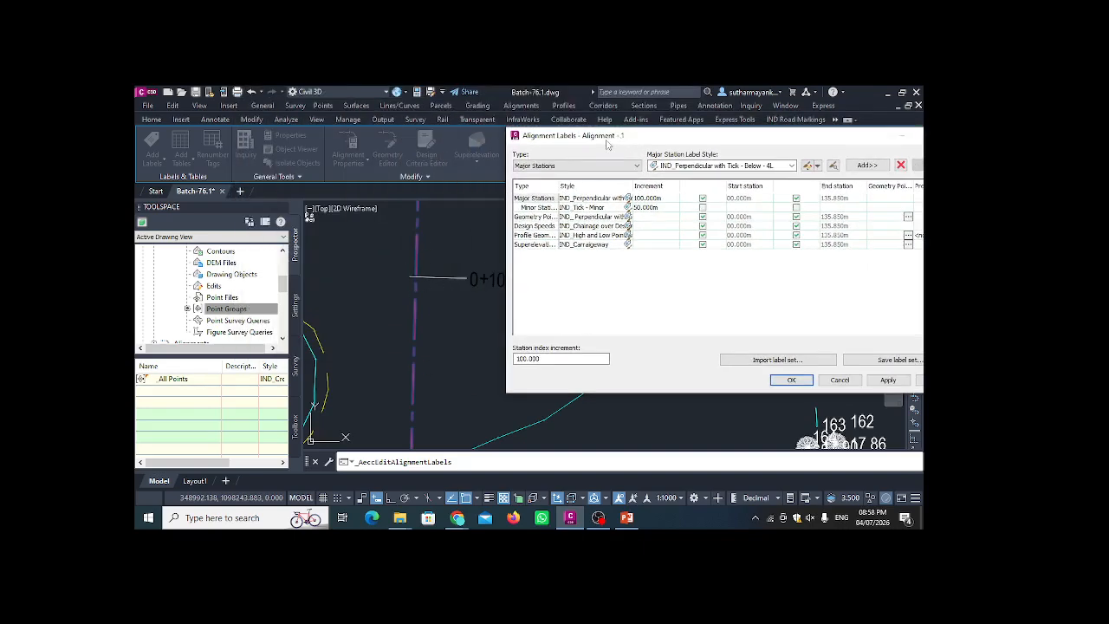
pyautogui.moveTo(607, 139); pyautogui.dragTo(387, 133)
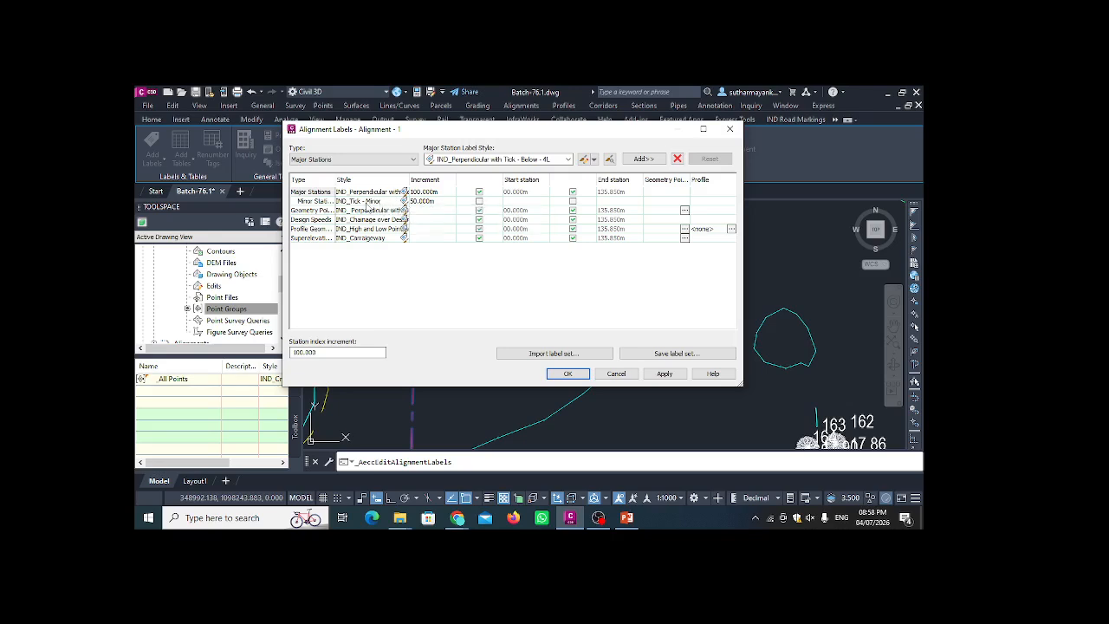
# - Review the label styles available for the Major Stations entry without changing its style
pyautogui.click(386, 194)
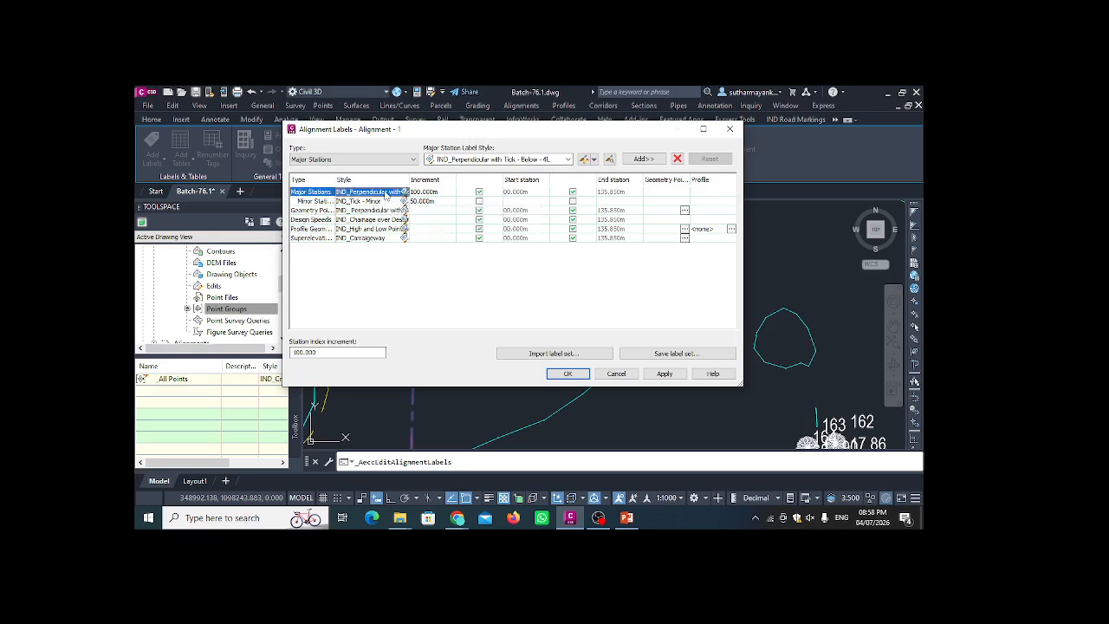
pyautogui.click(404, 191)
pyautogui.click(387, 137)
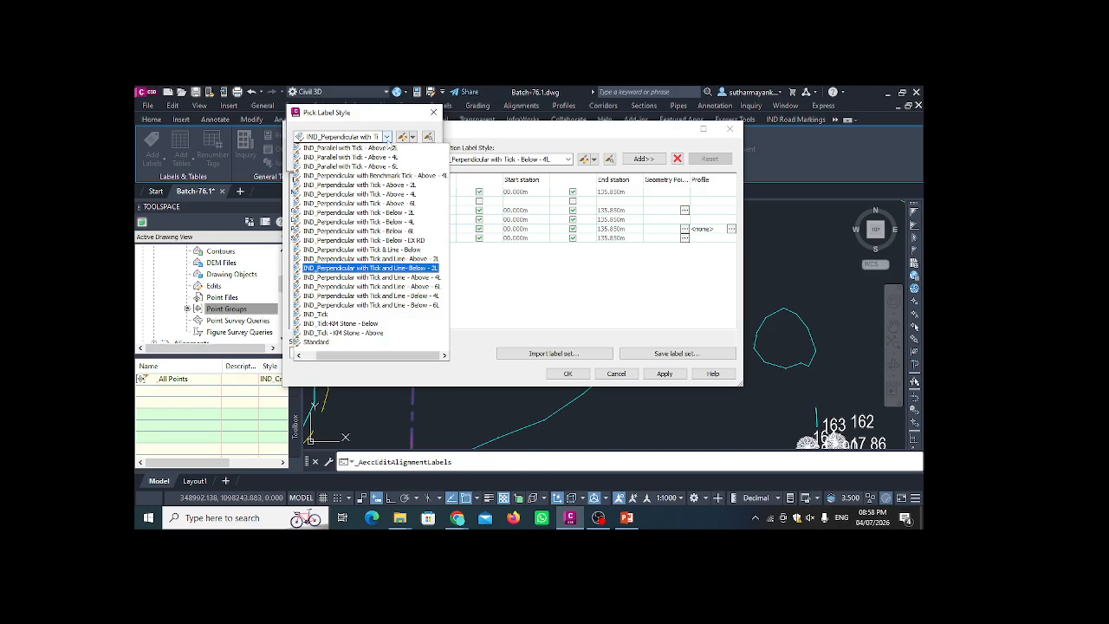
pyautogui.click(431, 113)
pyautogui.click(432, 113)
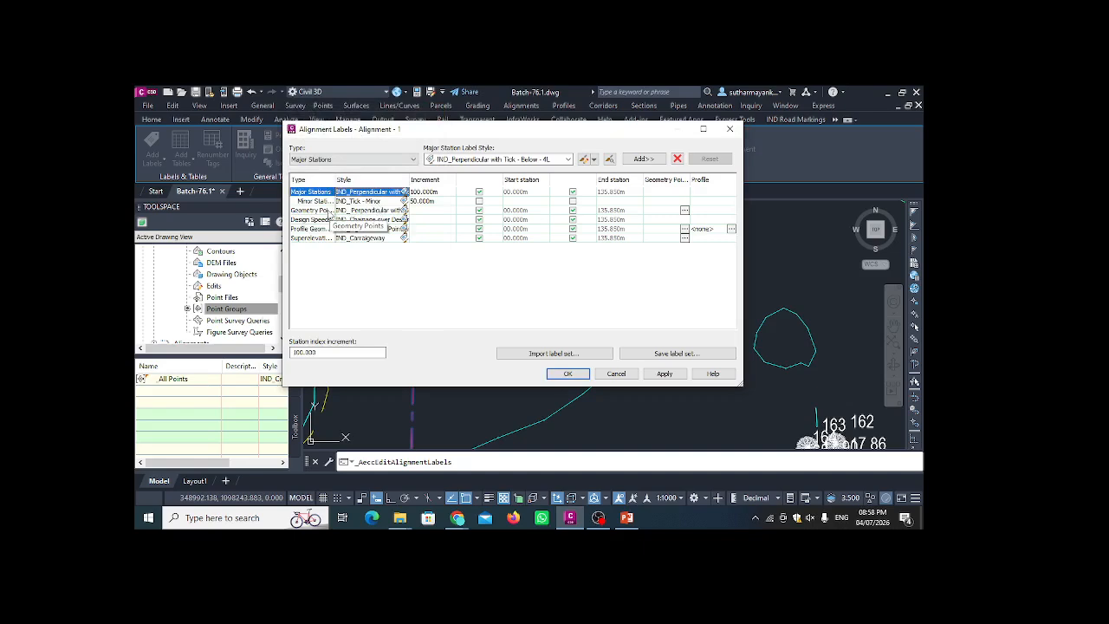
# - Remove the Geometry Points and Major Stations labels, including the dependent Minor Stations, from Alignment - 1's label set
pyautogui.click(329, 211)
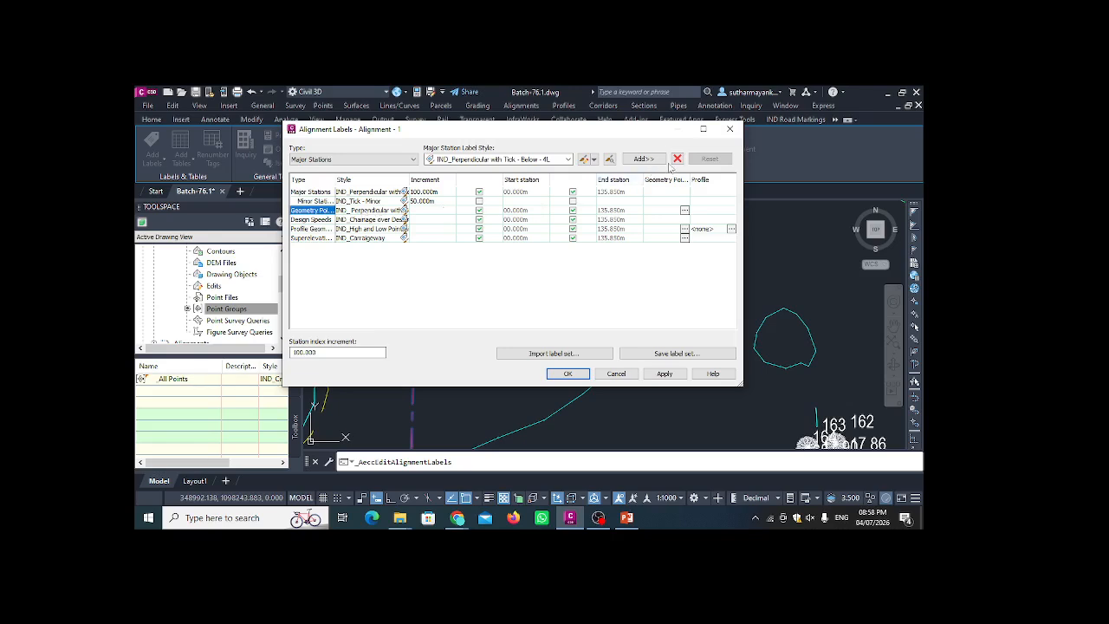
pyautogui.click(677, 160)
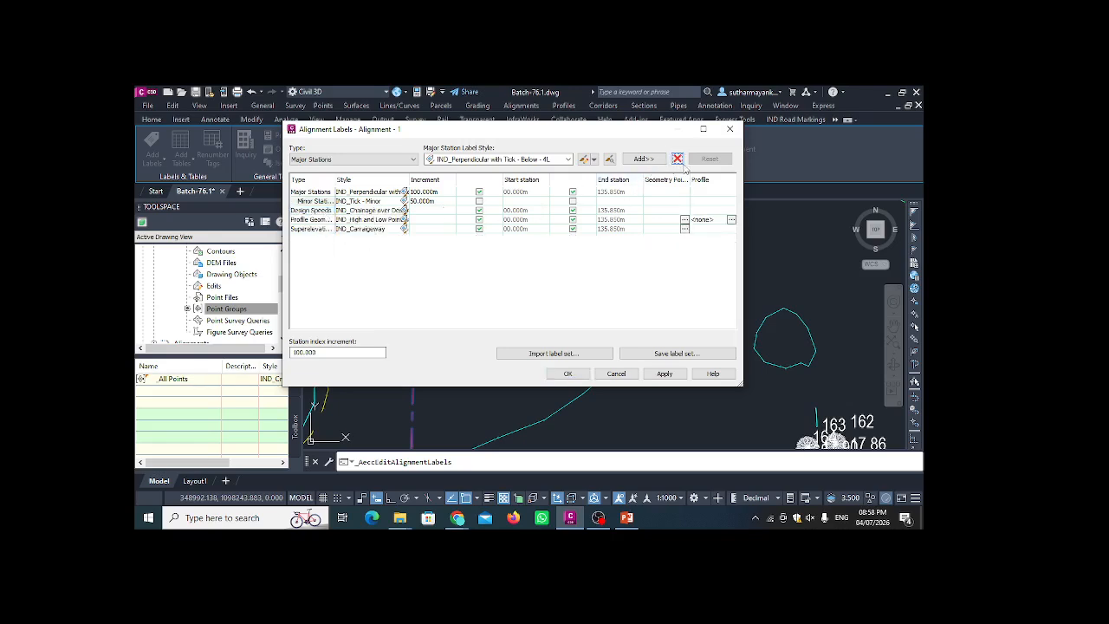
pyautogui.click(404, 161)
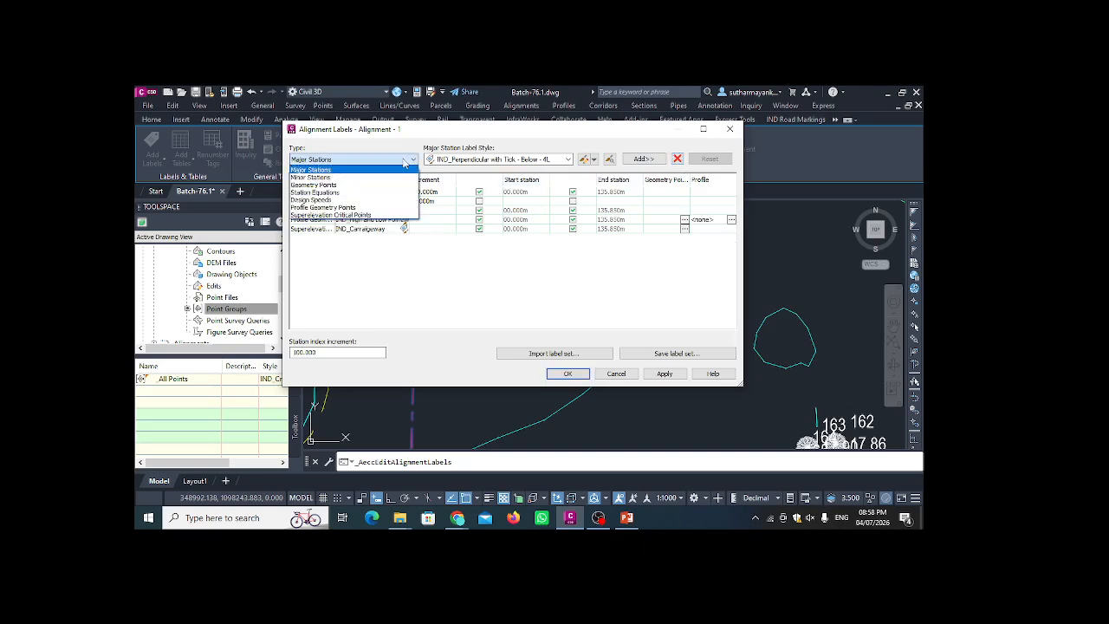
pyautogui.click(371, 170)
pyautogui.click(314, 191)
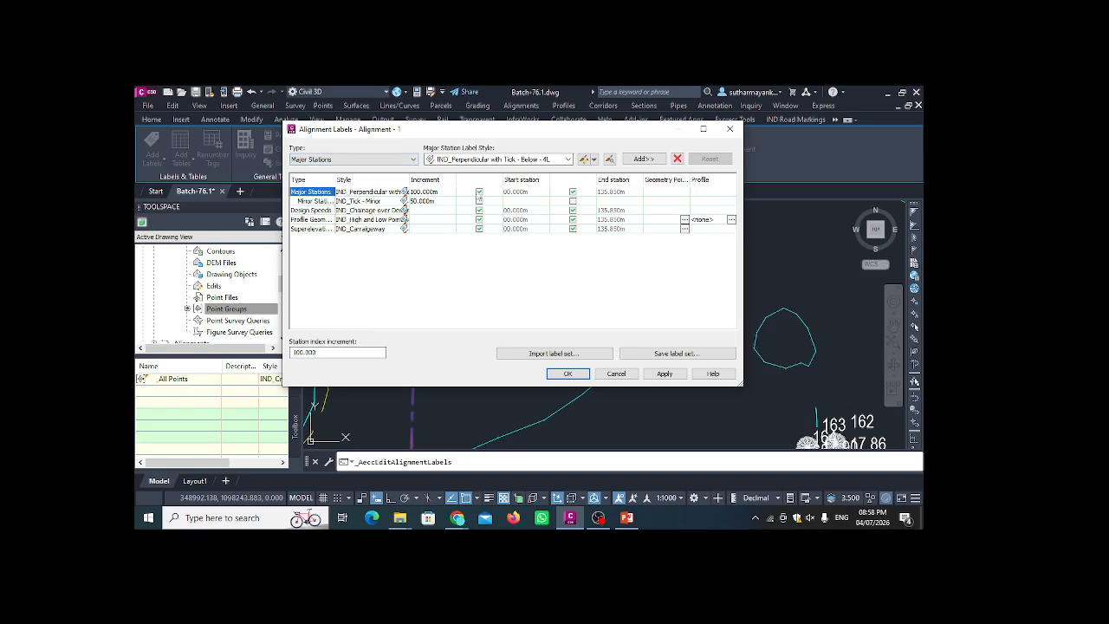
pyautogui.click(678, 158)
# - Remove the Design Speeds, Profile Geometry Points and Superelevation labels, and apply the emptied label set to Alignment - 1
pyautogui.click(313, 192)
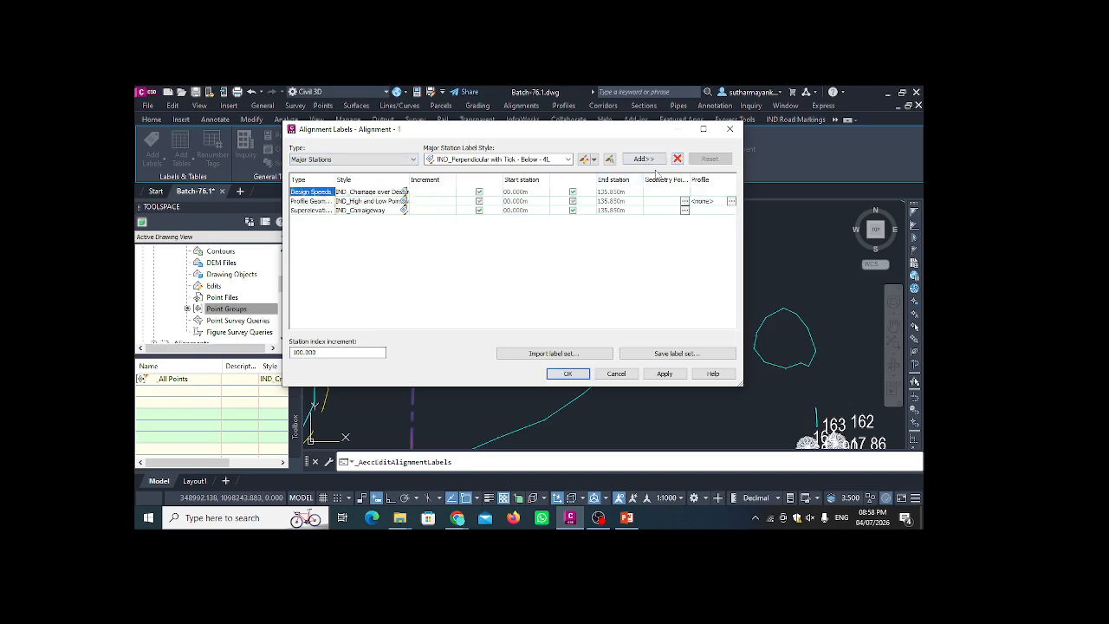
pyautogui.click(677, 159)
pyautogui.click(320, 192)
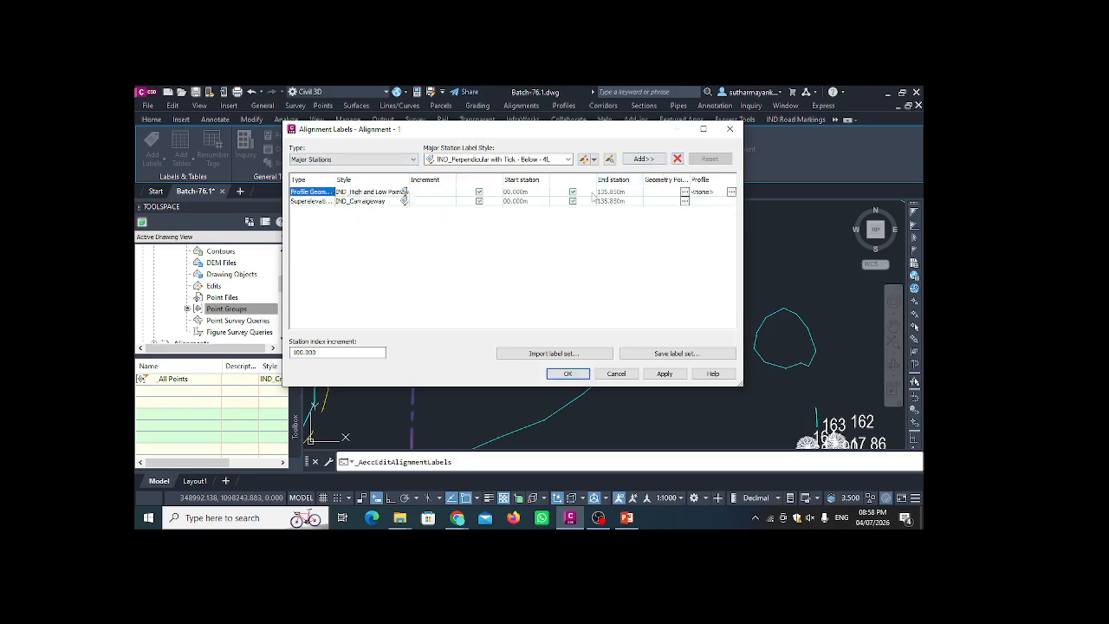
pyautogui.click(677, 158)
pyautogui.click(323, 192)
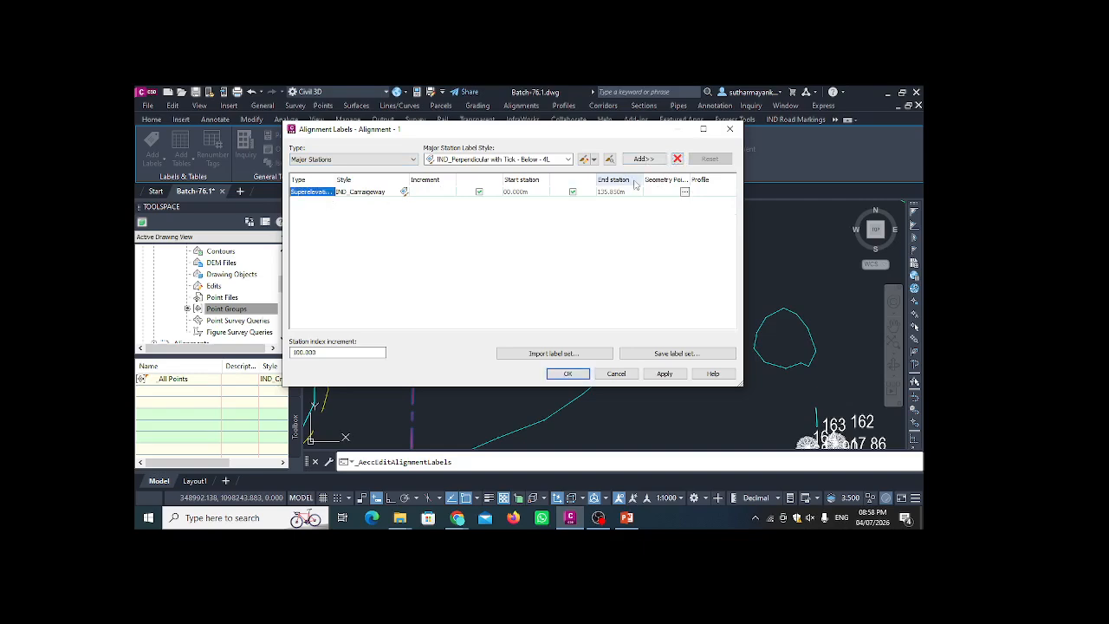
pyautogui.click(678, 158)
pyautogui.click(665, 373)
pyautogui.click(567, 374)
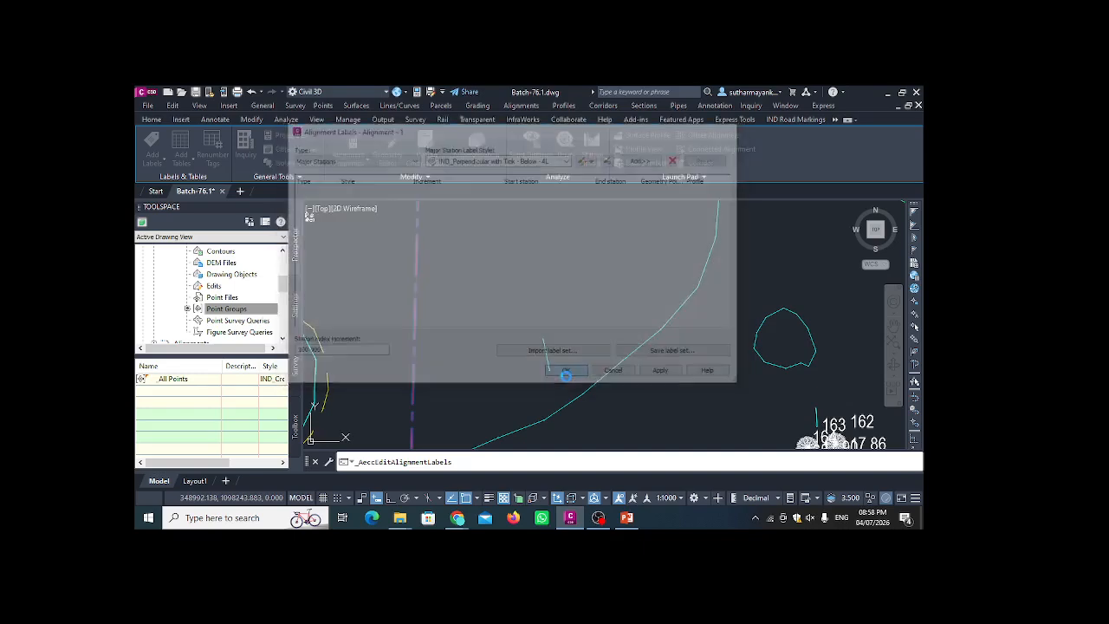
# - Deselect the alignment and check it from its southern start northwards for any remaining station labels
pyautogui.scroll(-4, 493, 351)
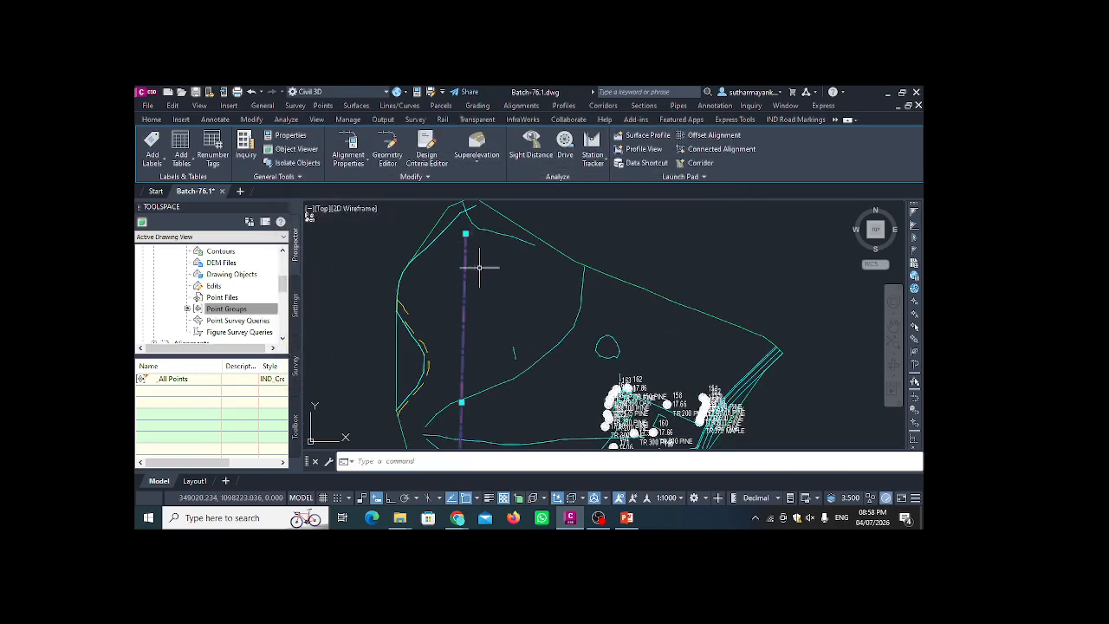
pyautogui.press('Escape')
pyautogui.scroll(-3, 472, 263)
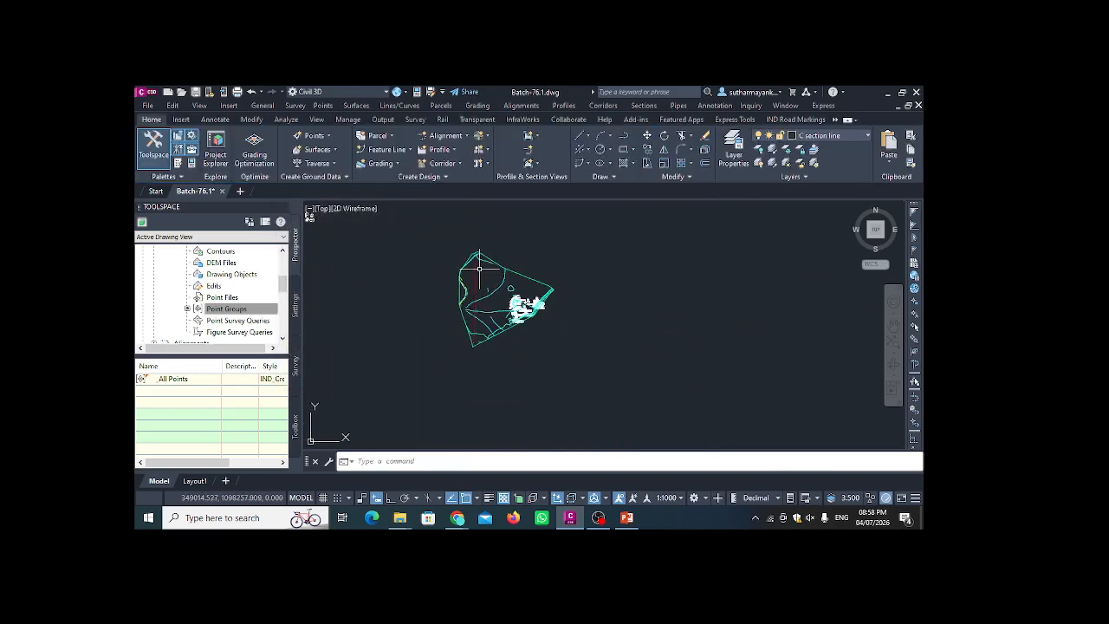
pyautogui.scroll(6, 490, 346)
pyautogui.scroll(4, 389, 376)
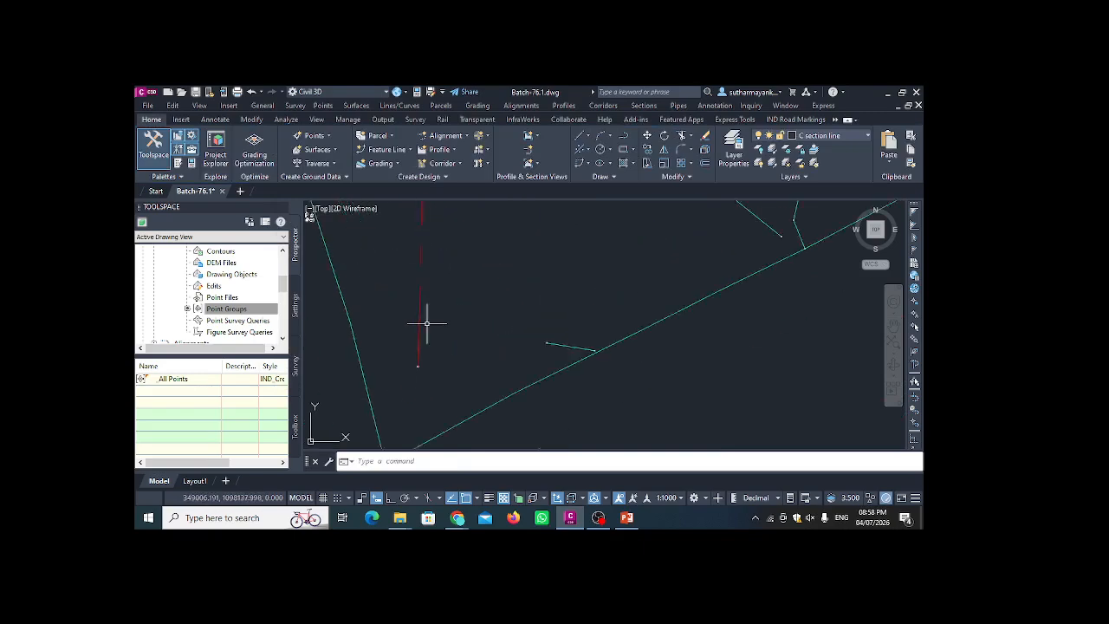
pyautogui.scroll(3, 408, 390)
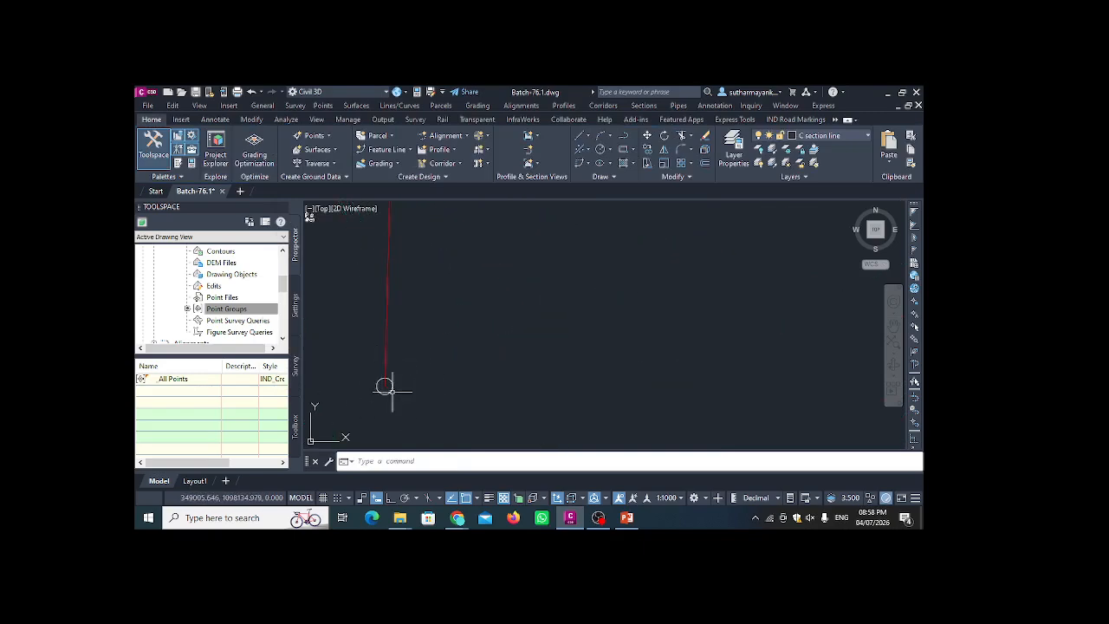
pyautogui.scroll(-5, 426, 396)
pyautogui.scroll(4, 447, 263)
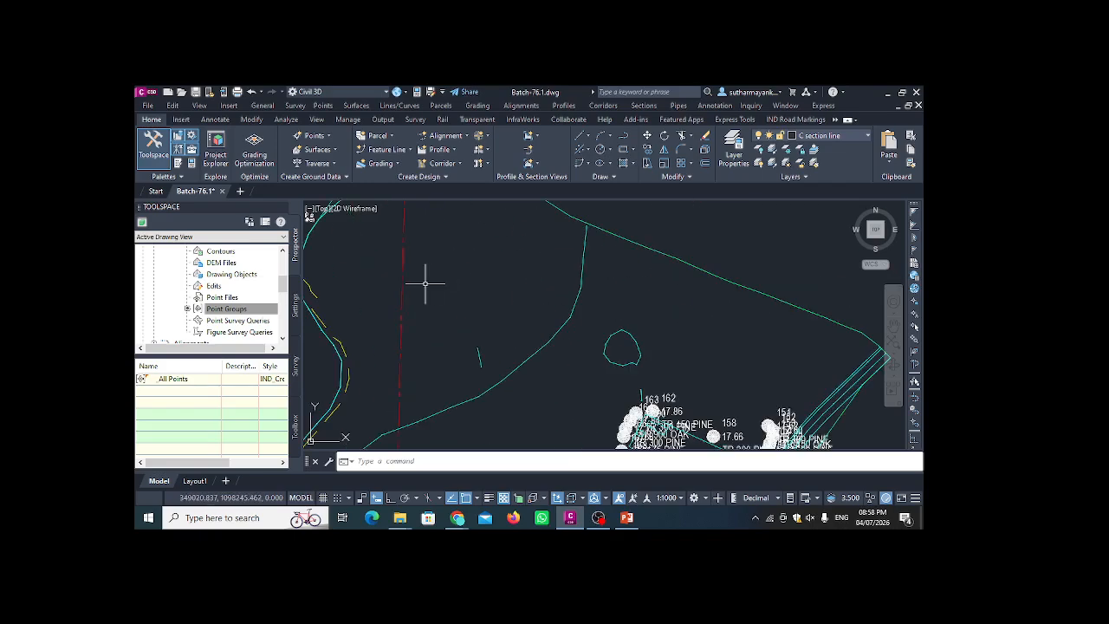
# - Reopen Alignment - 1's station label set and add Major Stations labels in the Standard style
pyautogui.click(403, 290)
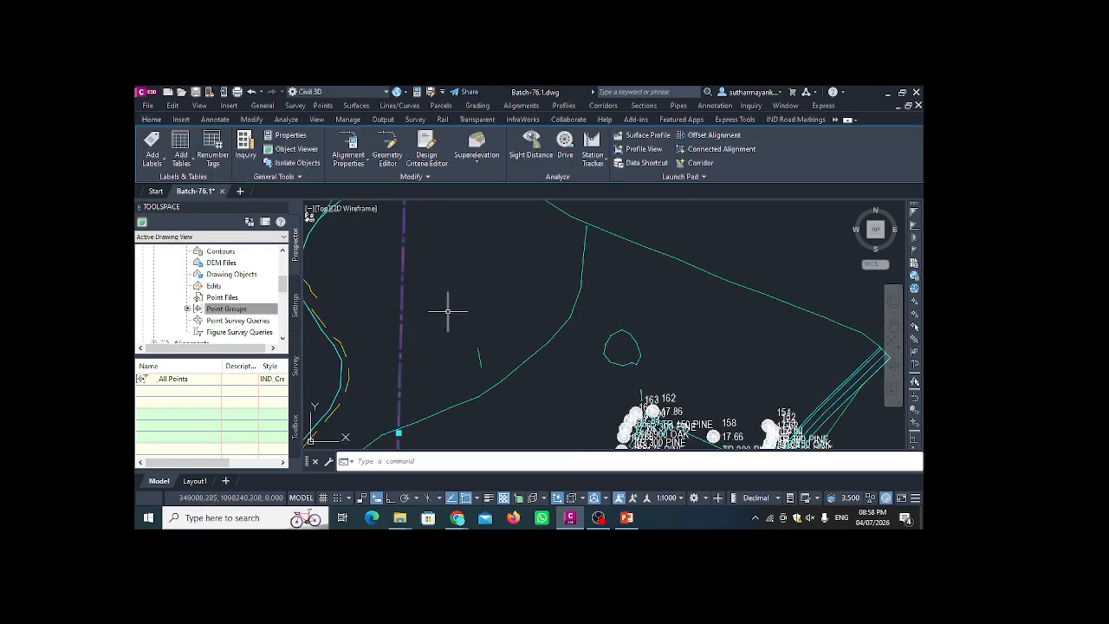
pyautogui.click(156, 163)
pyautogui.click(190, 207)
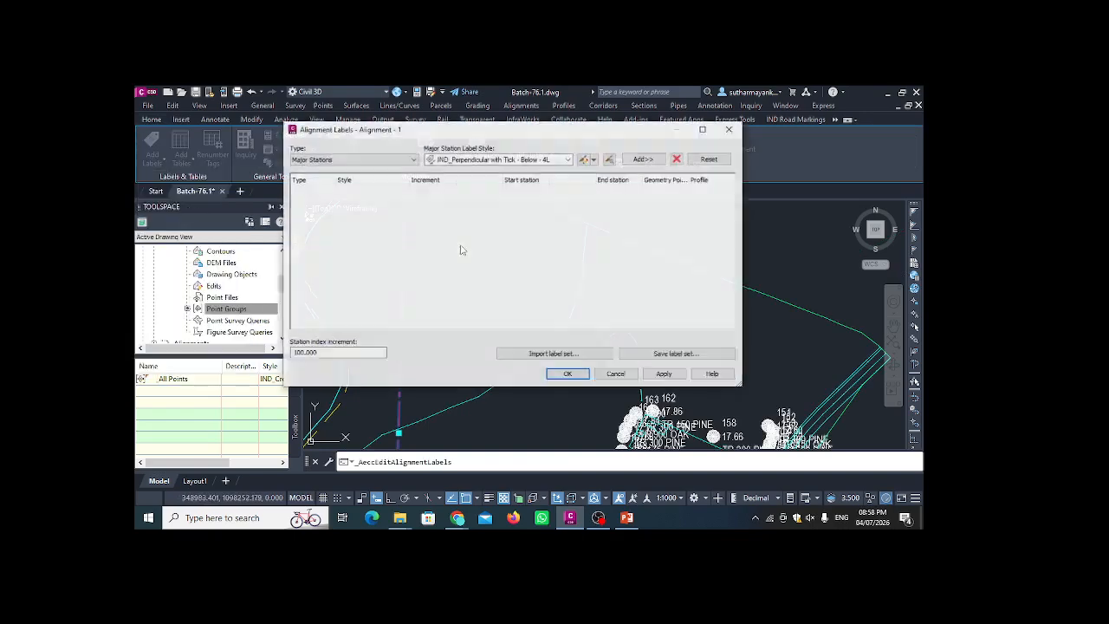
pyautogui.click(379, 160)
pyautogui.click(379, 160)
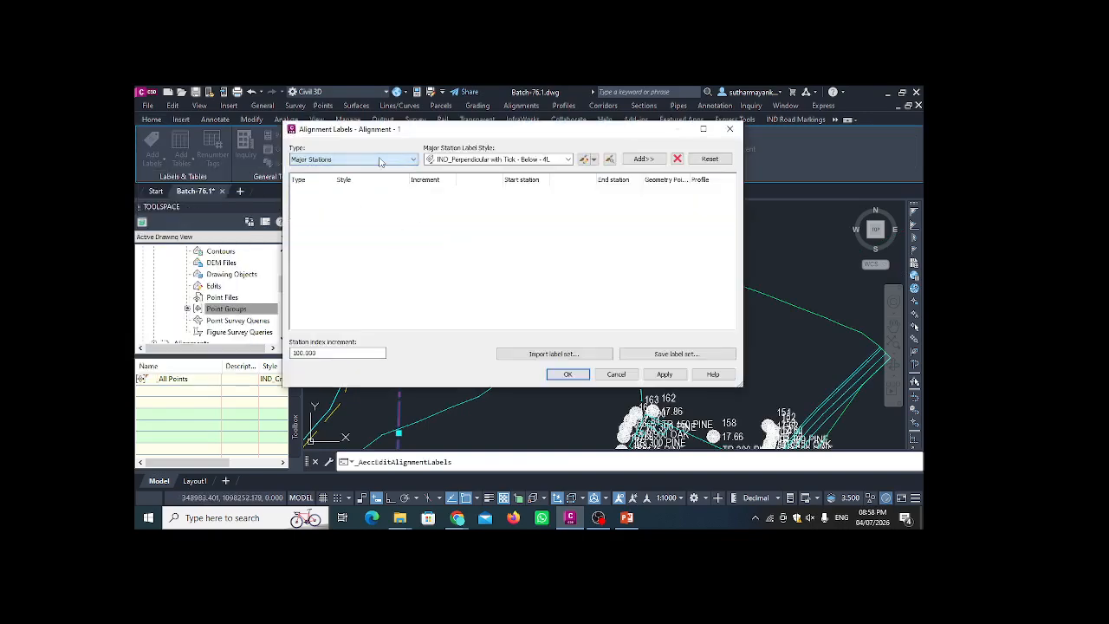
pyautogui.click(567, 160)
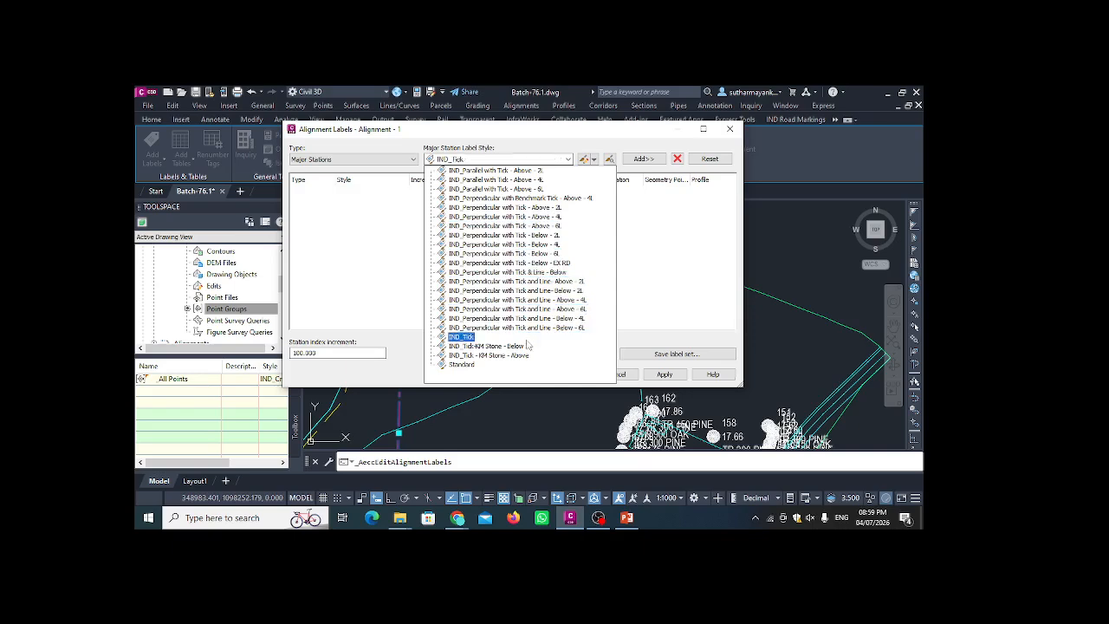
pyautogui.click(462, 365)
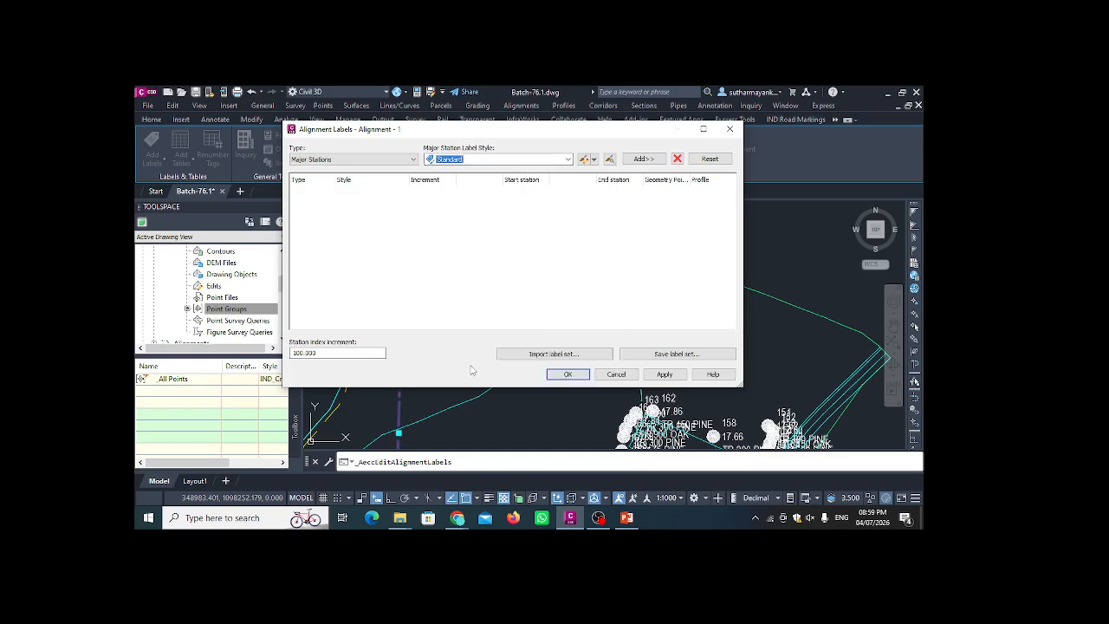
pyautogui.click(643, 159)
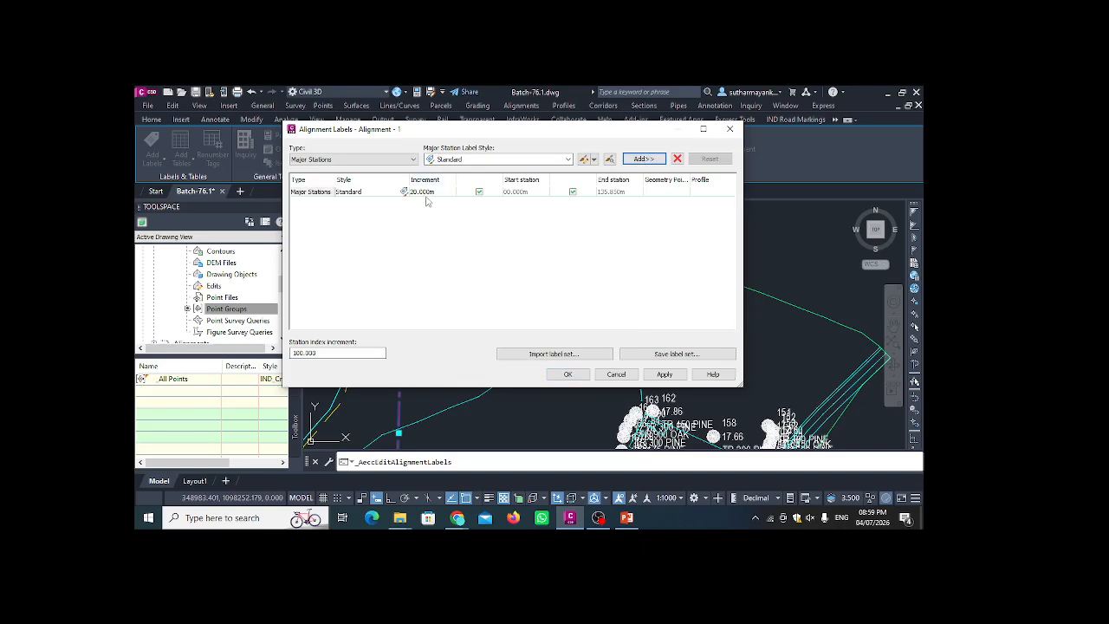
# - Add Minor Stations labels in the Standard style to Alignment - 1's label set
pyautogui.click(406, 160)
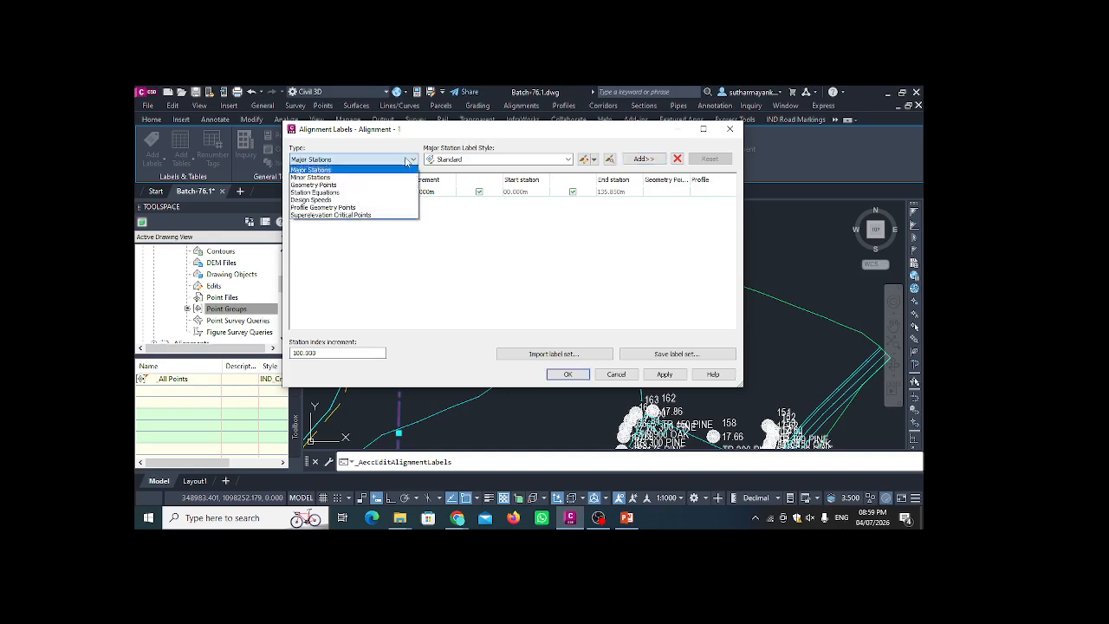
pyautogui.click(399, 177)
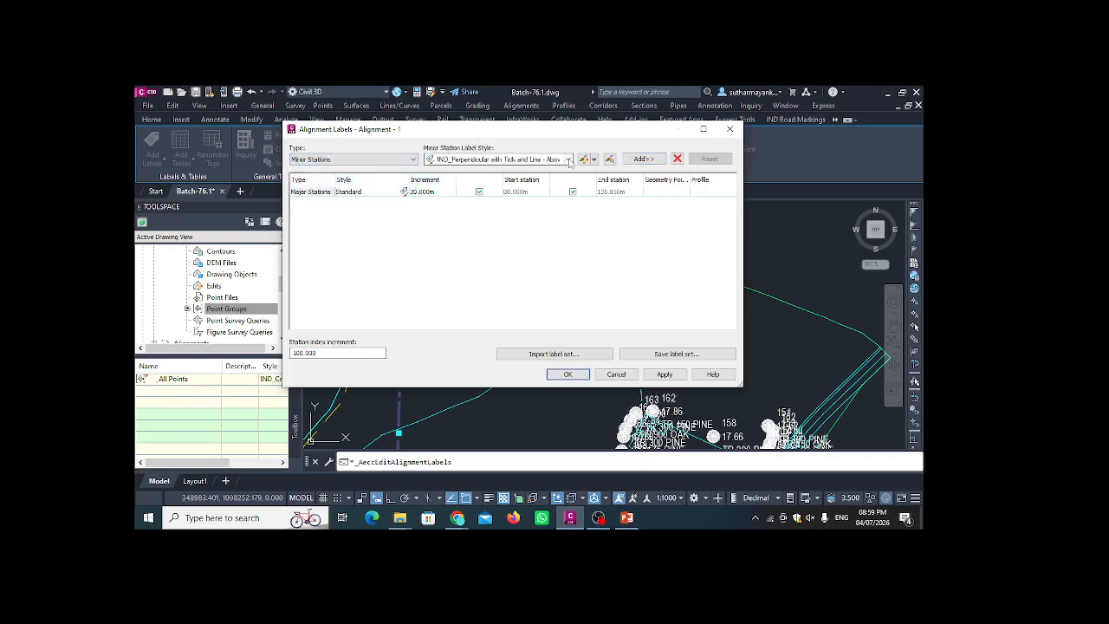
pyautogui.click(511, 161)
pyautogui.click(462, 300)
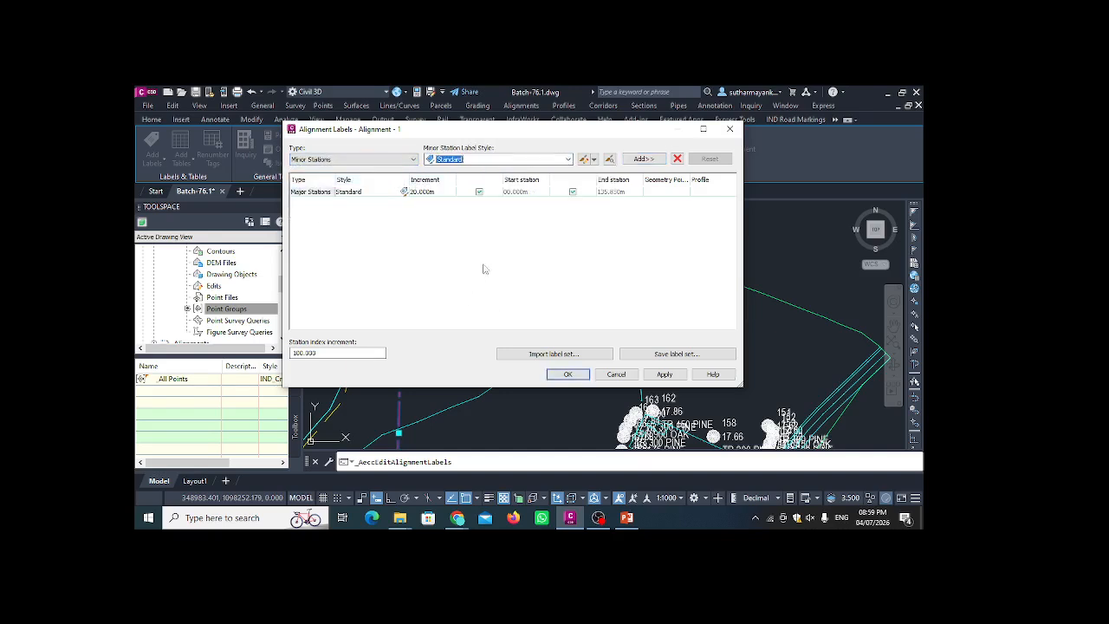
pyautogui.click(647, 160)
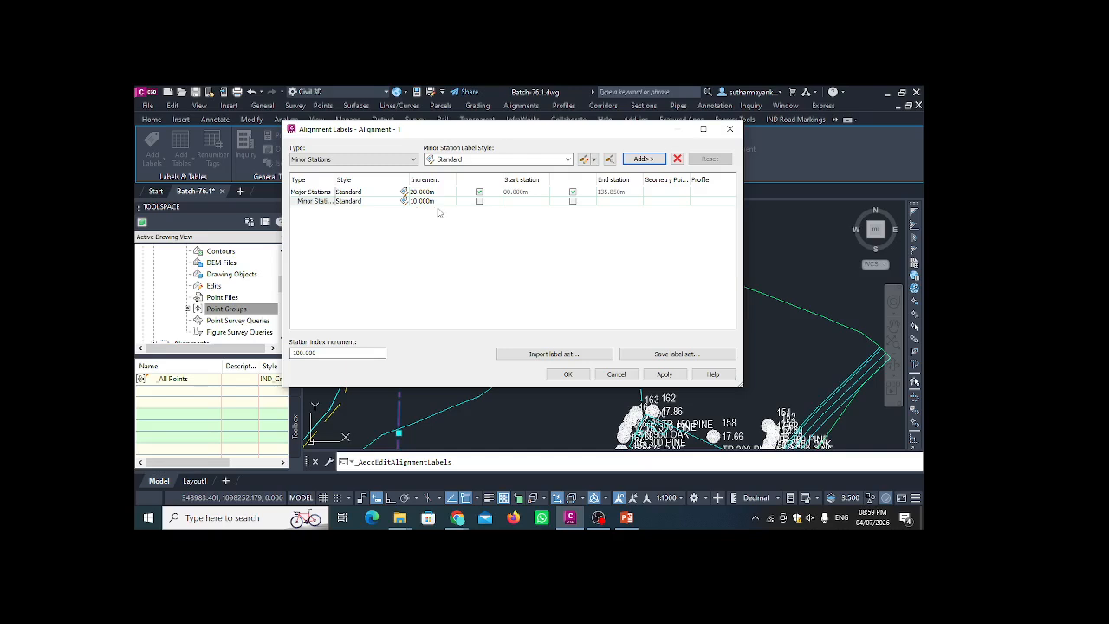
pyautogui.click(479, 192)
pyautogui.click(573, 193)
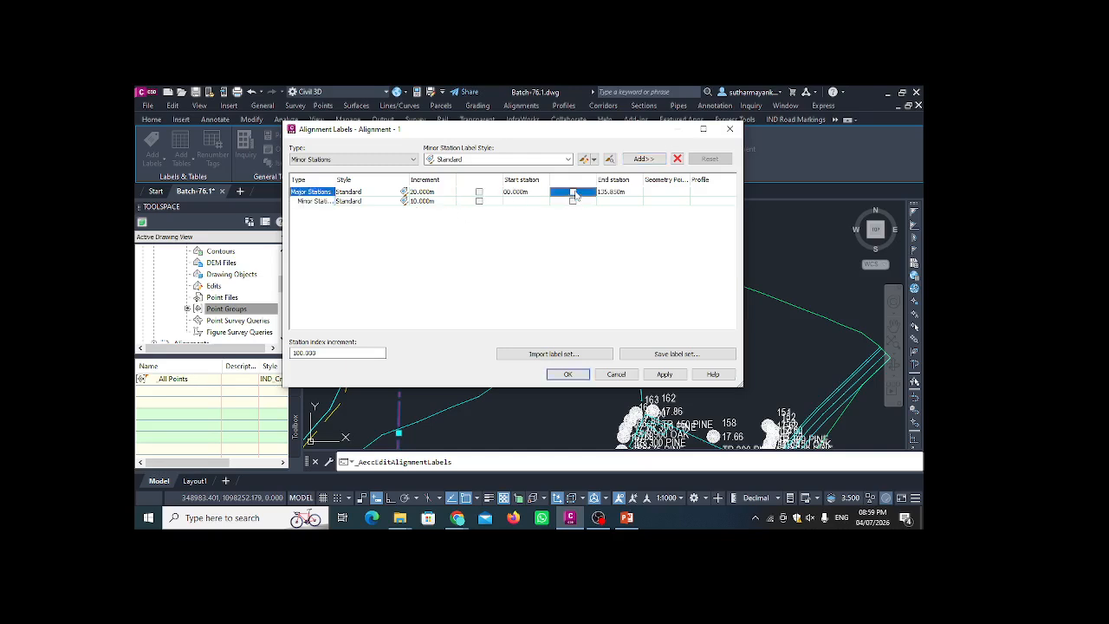
pyautogui.click(479, 191)
pyautogui.click(479, 201)
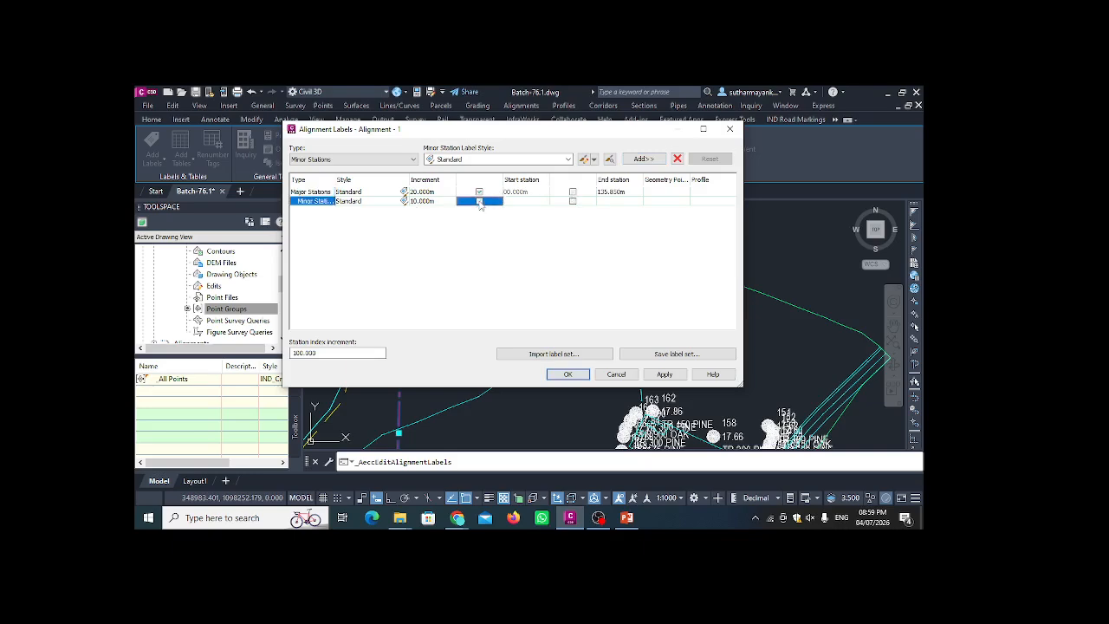
pyautogui.click(573, 192)
pyautogui.click(573, 201)
pyautogui.click(573, 192)
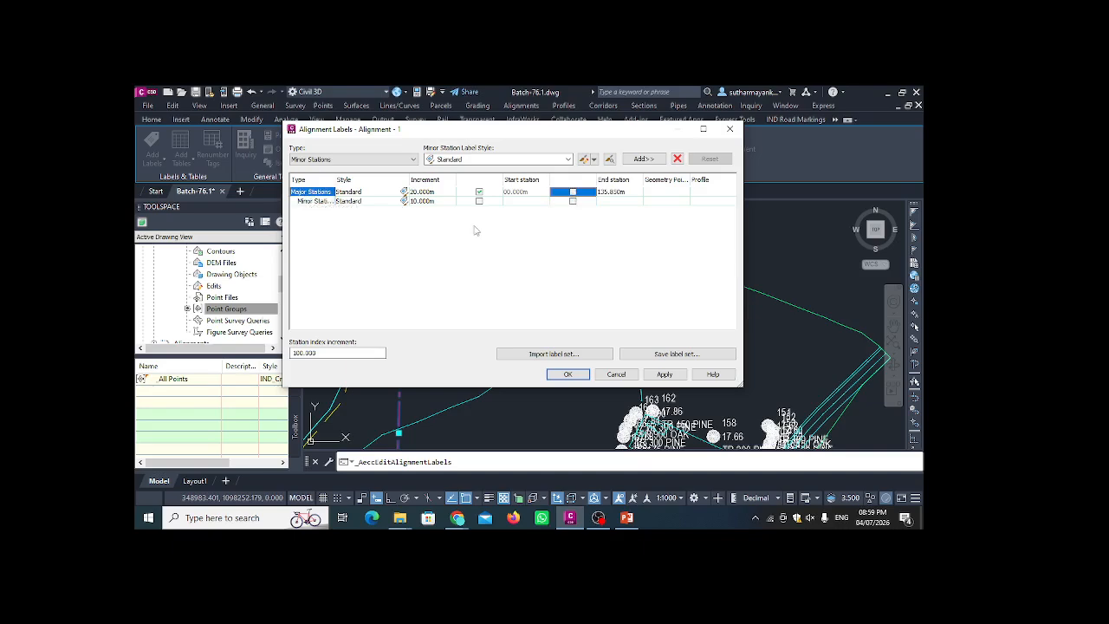
pyautogui.click(573, 192)
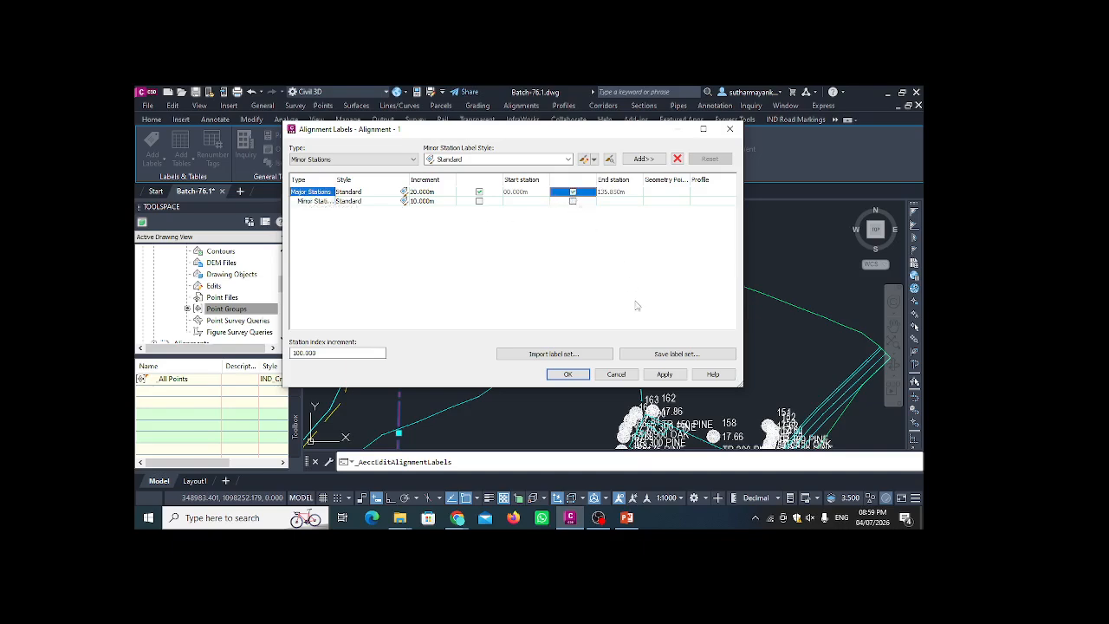
# - Apply the Major and Minor Stations label set to Alignment - 1 and close the label setup
pyautogui.click(664, 375)
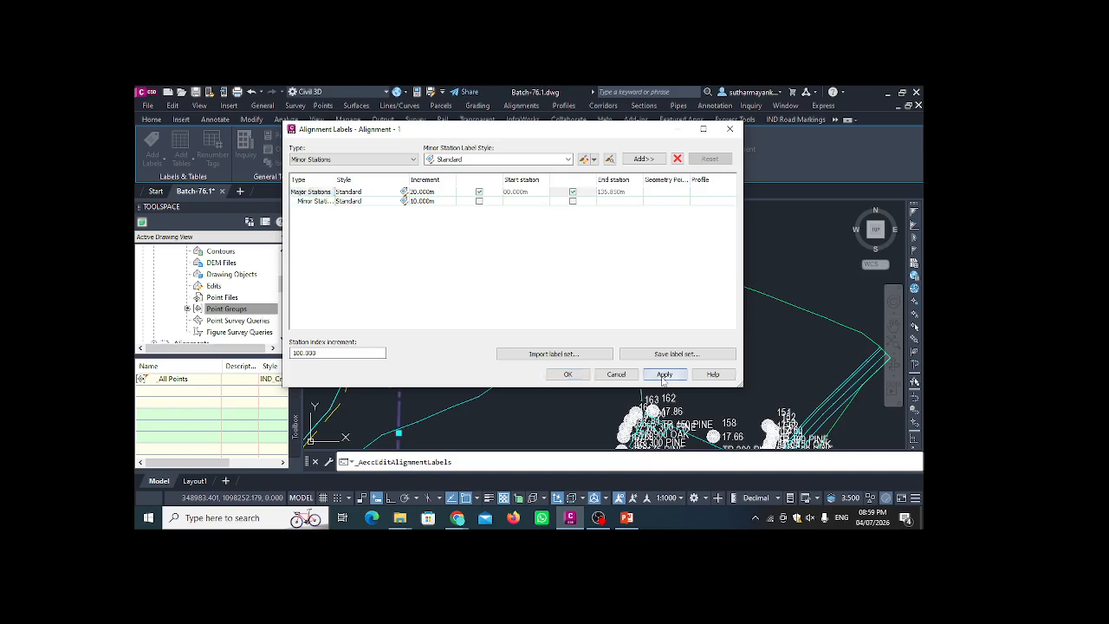
pyautogui.click(581, 373)
# - Examine the major and minor station labels along Alignment - 1 from the northern end to the southern start
pyautogui.scroll(-5, 604, 292)
pyautogui.scroll(8, 537, 260)
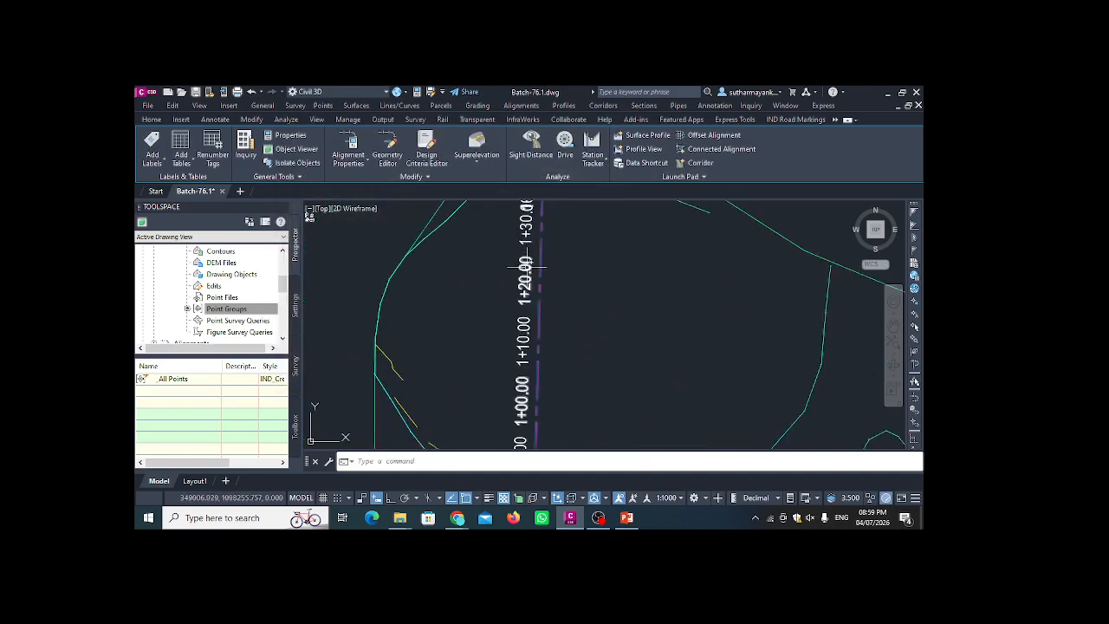
pyautogui.scroll(-5, 533, 259)
pyautogui.moveTo(527, 386); pyautogui.dragTo(497, 283, button='middle')
pyautogui.scroll(5, 497, 284)
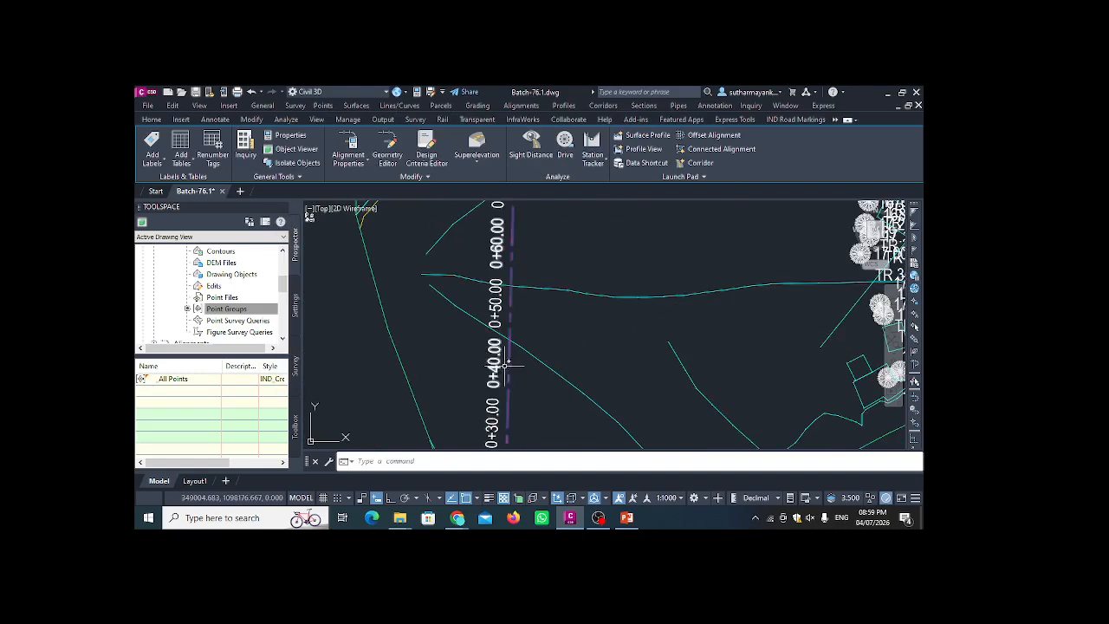
pyautogui.moveTo(507, 390); pyautogui.dragTo(482, 309, button='middle')
pyautogui.scroll(4, 482, 309)
pyautogui.scroll(-5, 470, 329)
pyautogui.scroll(4, 465, 376)
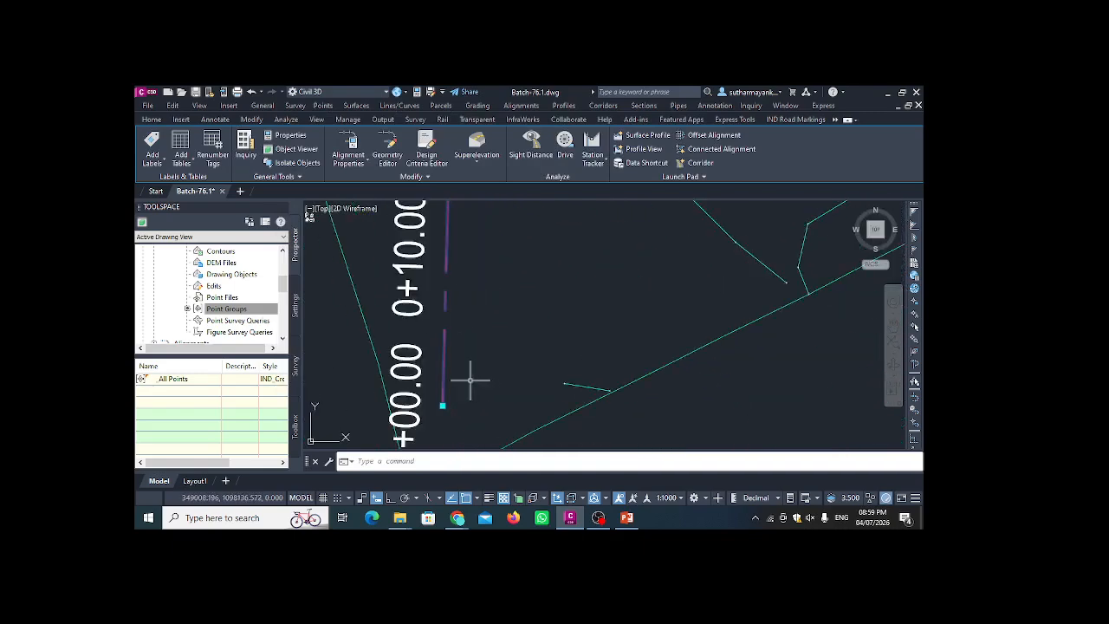
pyautogui.scroll(-3, 445, 316)
pyautogui.scroll(2, 448, 295)
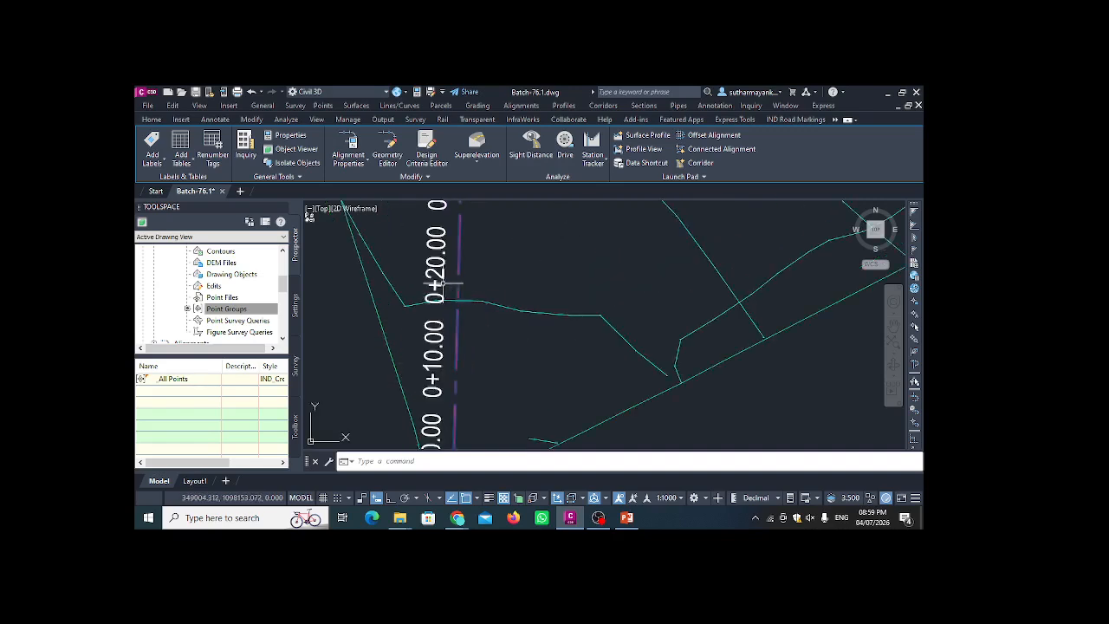
pyautogui.moveTo(451, 283); pyautogui.dragTo(459, 337, button='middle')
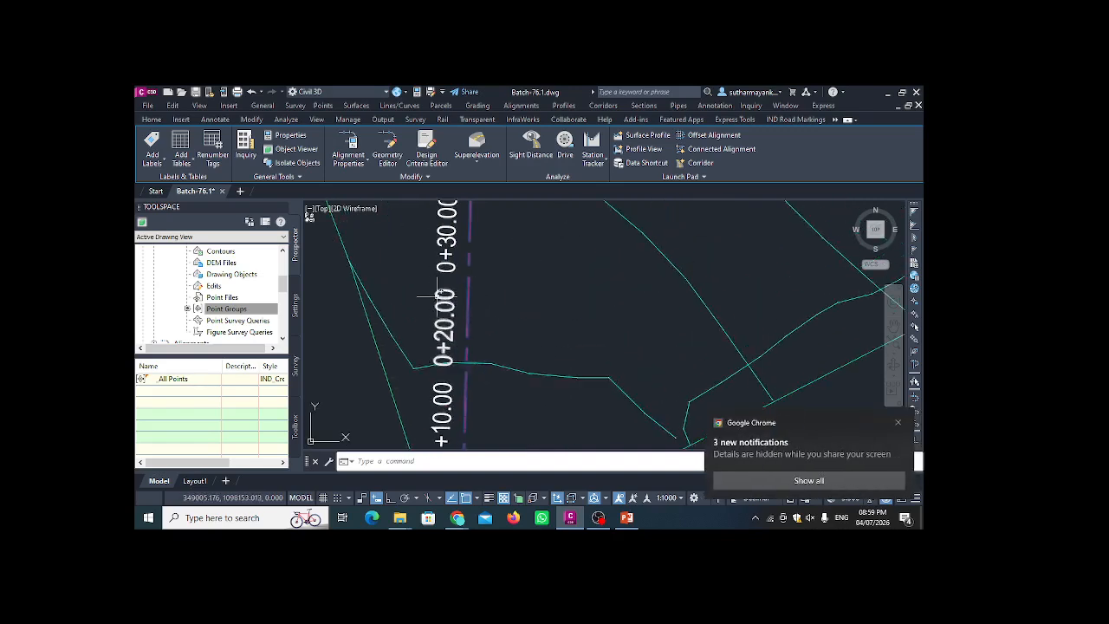
# - Change Alignment - 1's Major Stations label style to IND_Perpendicular with Tick - Above - 2L and apply it
pyautogui.click(163, 162)
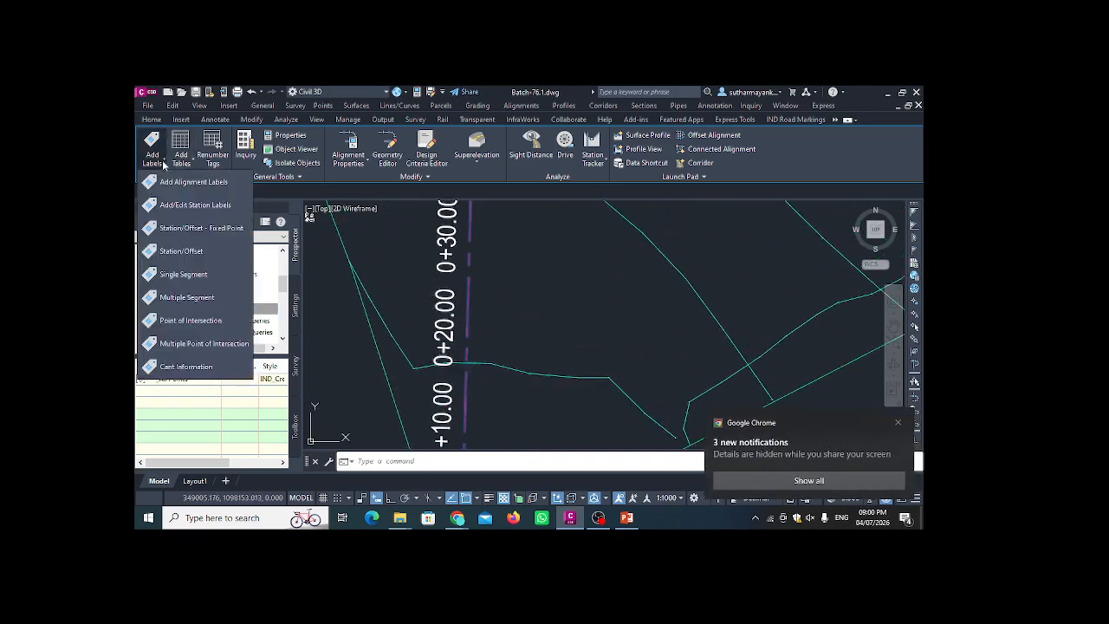
pyautogui.click(200, 205)
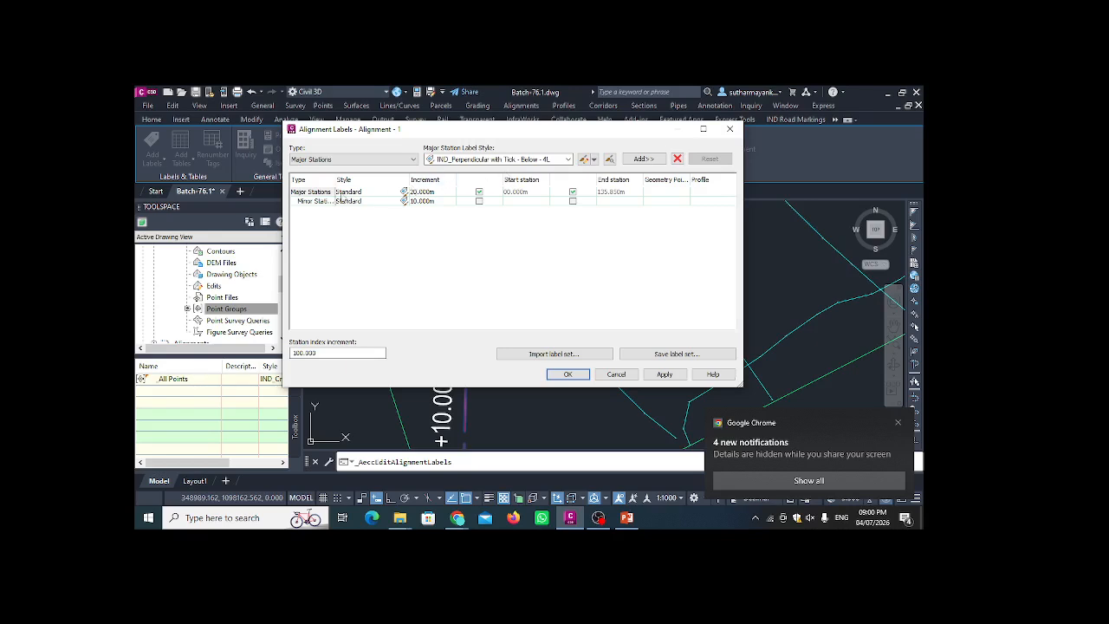
pyautogui.click(404, 192)
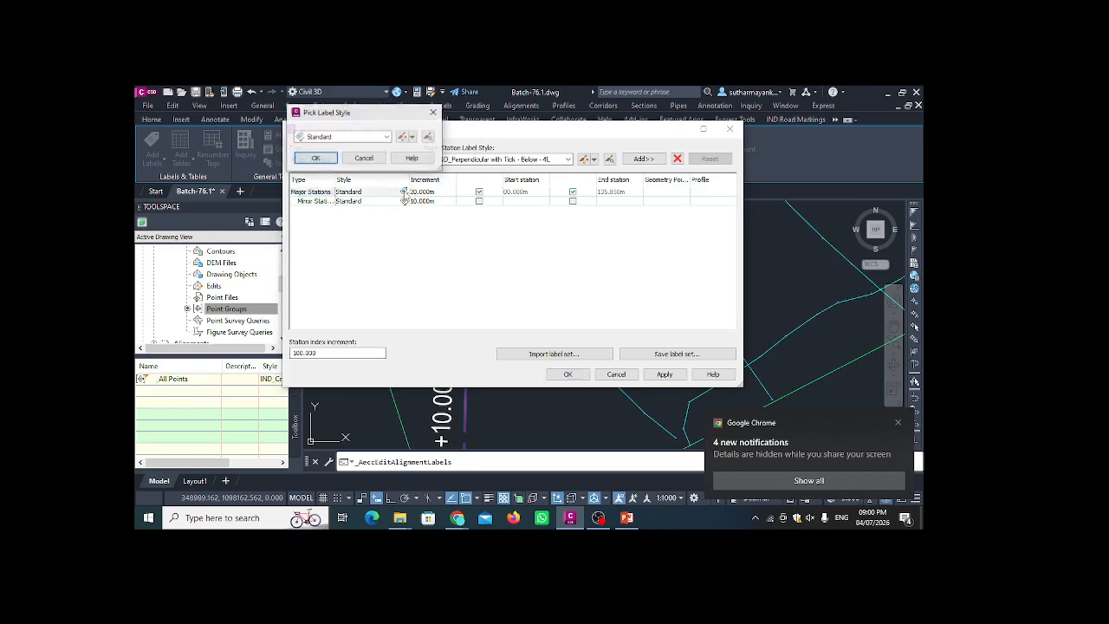
pyautogui.click(387, 137)
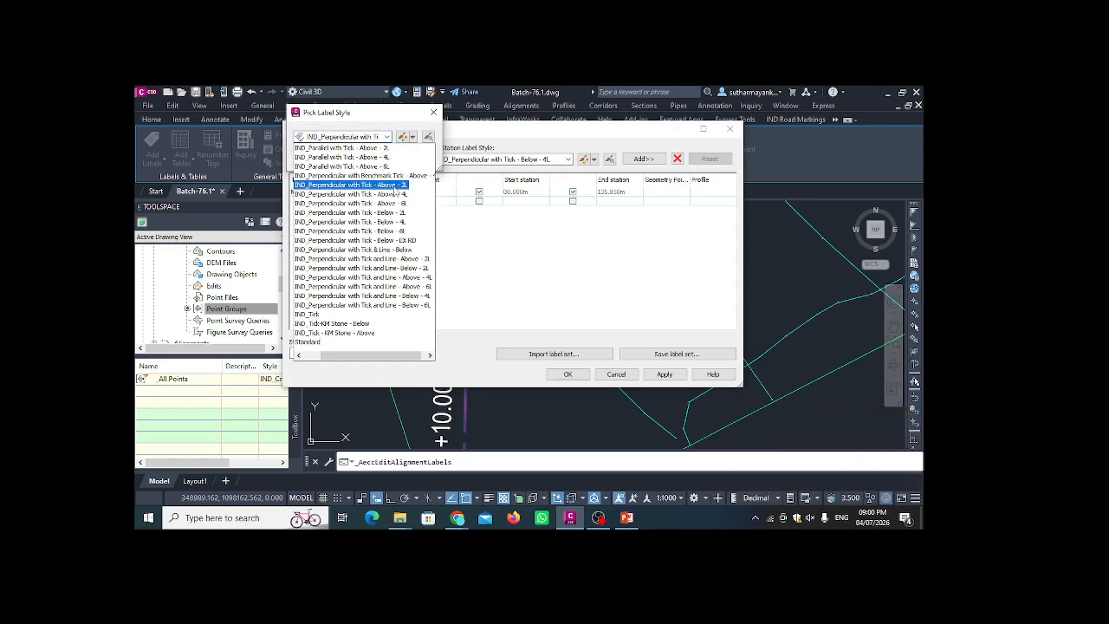
pyautogui.click(396, 192)
pyautogui.click(317, 159)
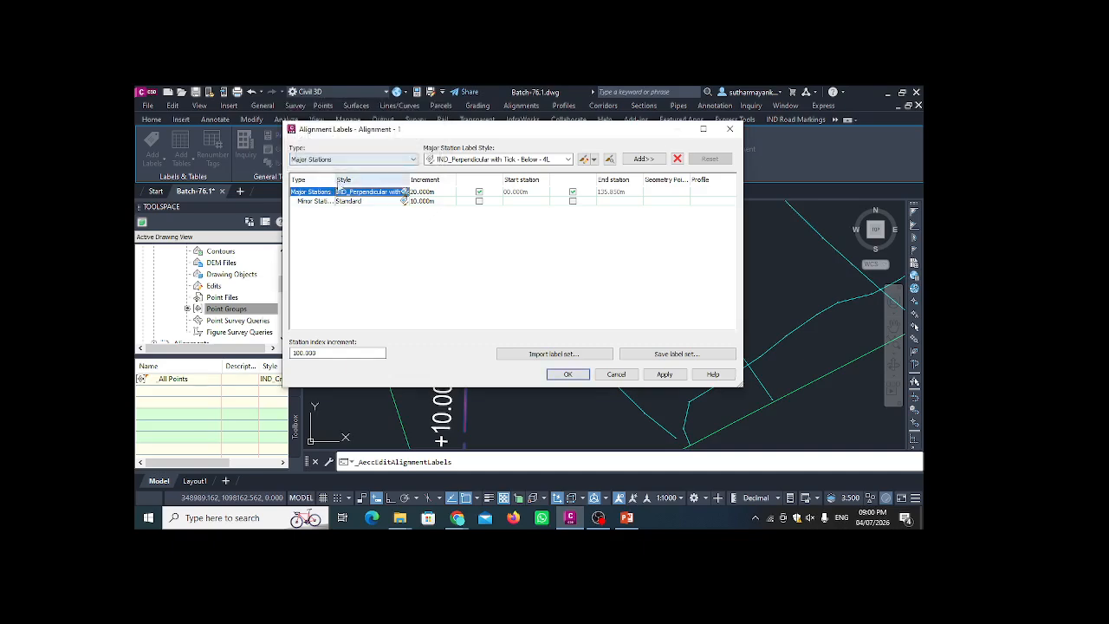
pyautogui.click(663, 374)
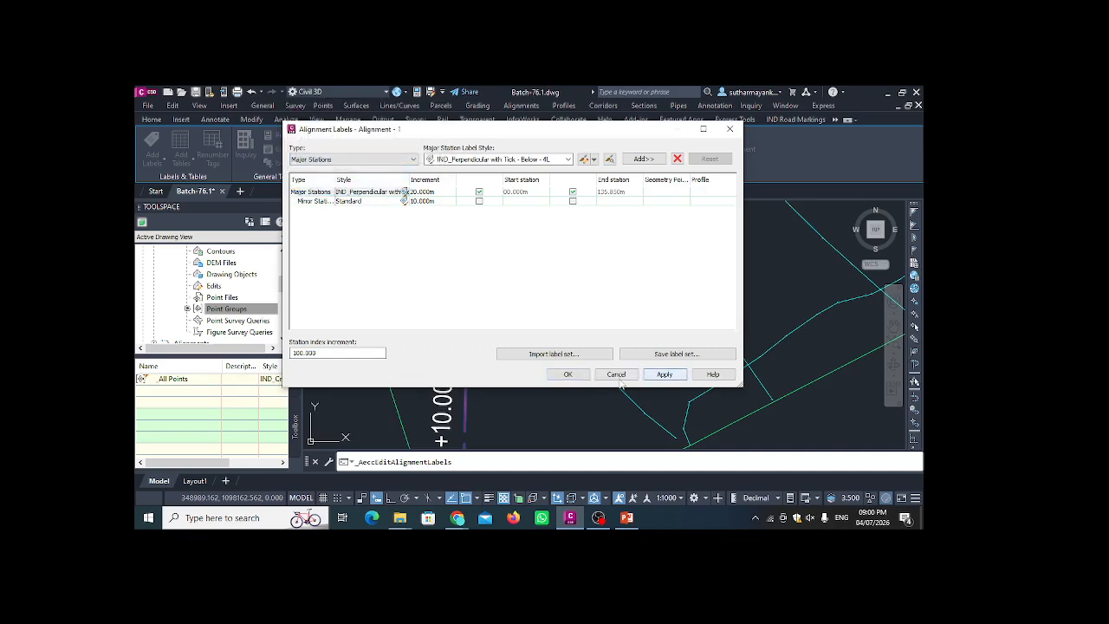
pyautogui.click(572, 374)
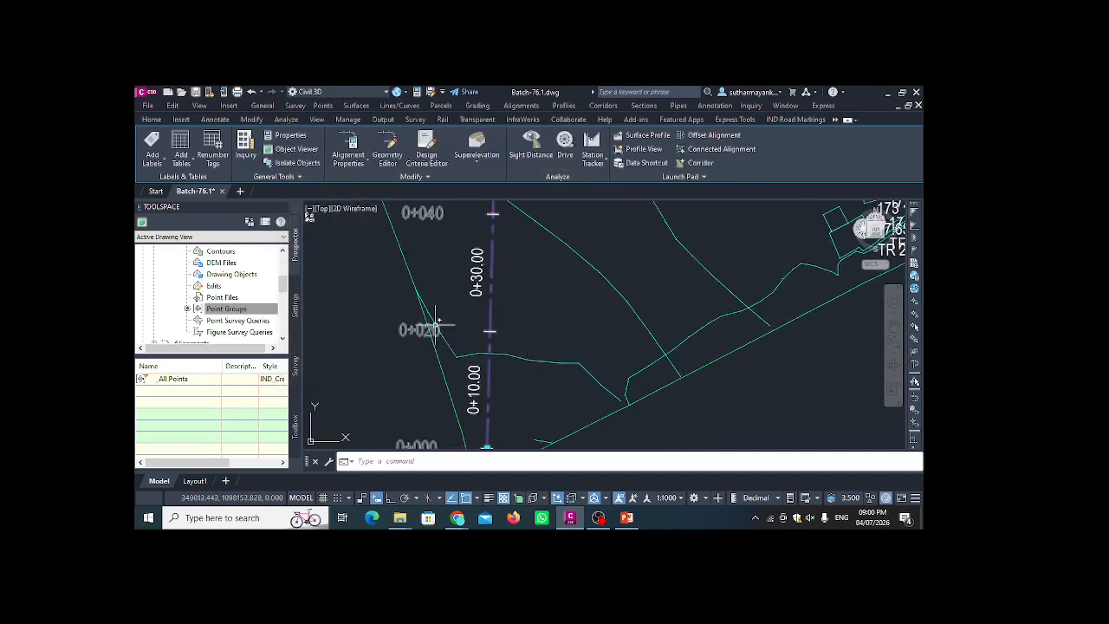
# - Check the restyled station labels and ticks at both ends and along Alignment - 1, and deselect the alignment
pyautogui.scroll(-4, 455, 343)
pyautogui.moveTo(424, 307)
pyautogui.mouseDown(button='middle')
pyautogui.moveTo(426, 405)
pyautogui.moveTo(425, 374)
pyautogui.mouseUp(button='middle')
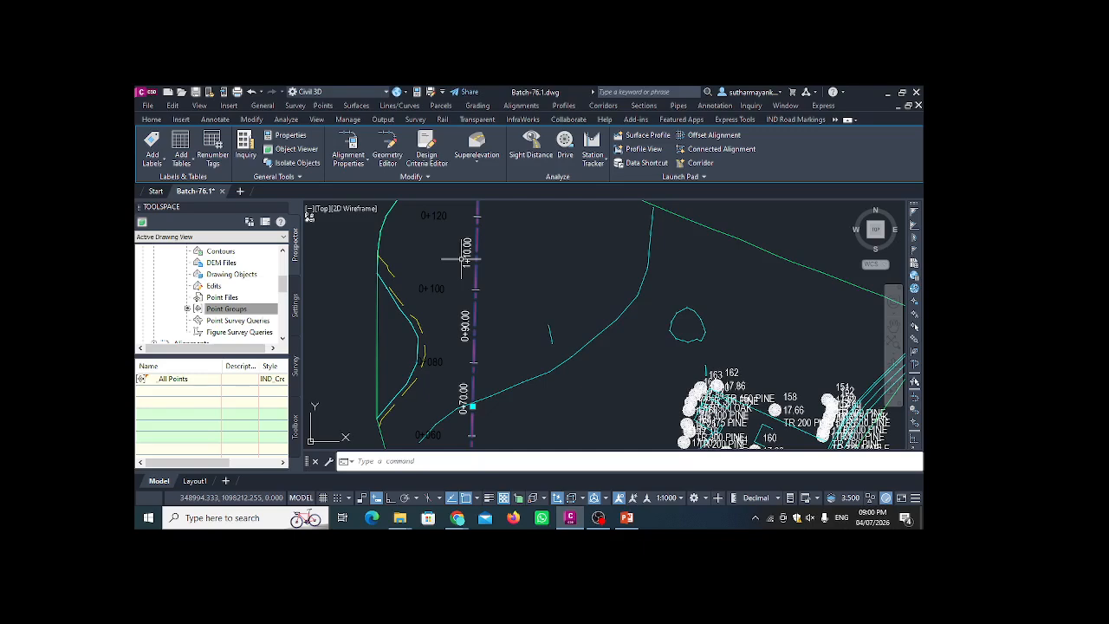
pyautogui.scroll(-5, 472, 299)
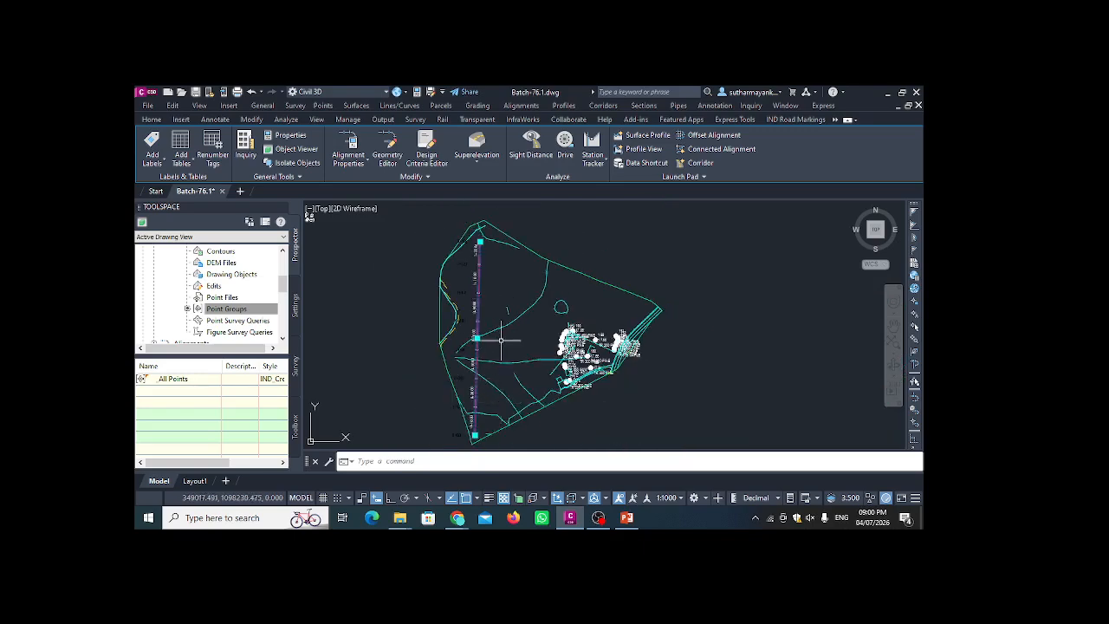
pyautogui.scroll(5, 501, 340)
pyautogui.scroll(2, 467, 290)
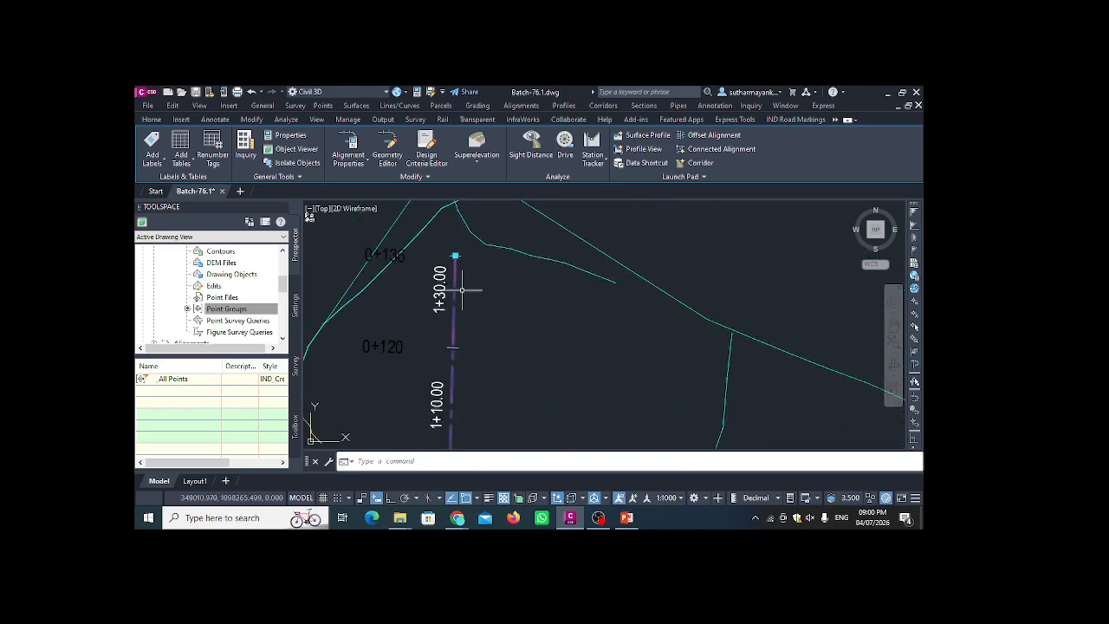
pyautogui.scroll(-5, 503, 294)
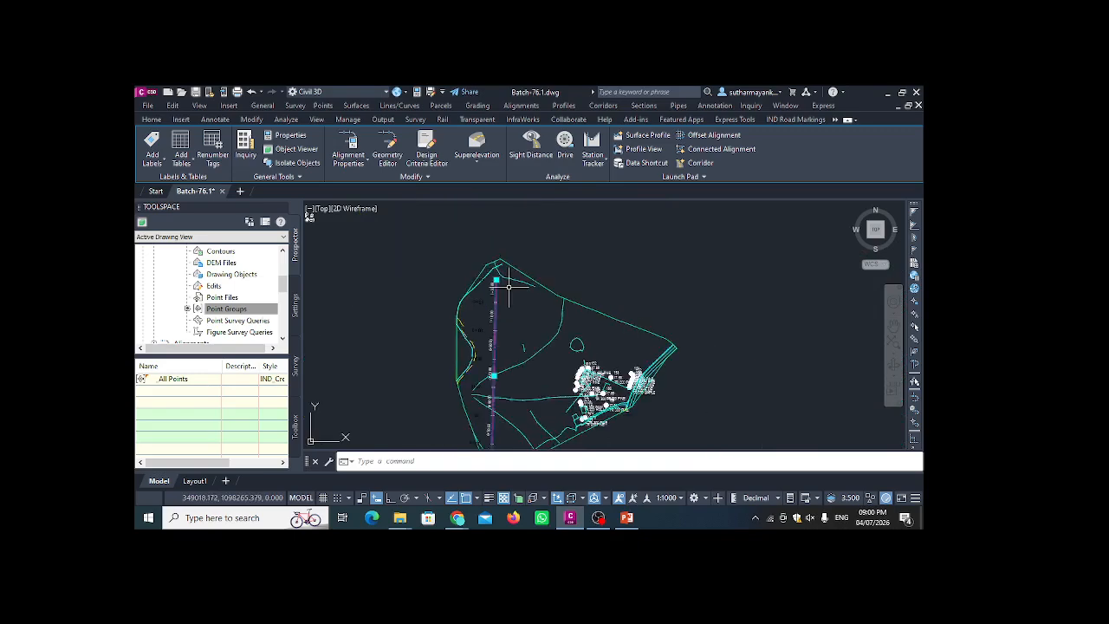
pyautogui.scroll(-3, 508, 291)
pyautogui.scroll(5, 502, 351)
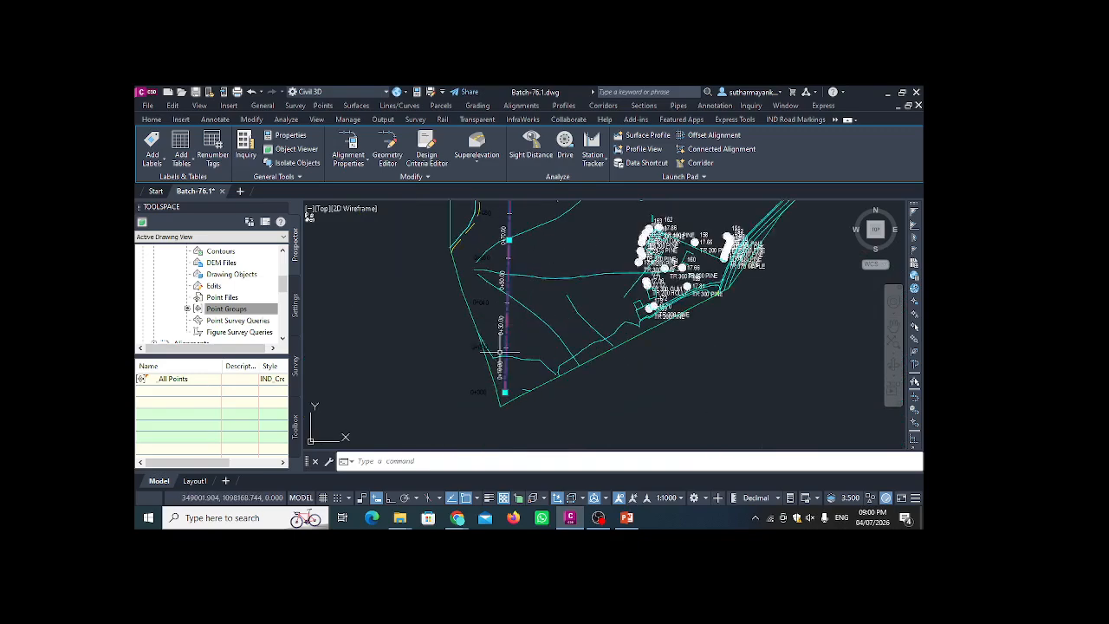
pyautogui.scroll(3, 507, 351)
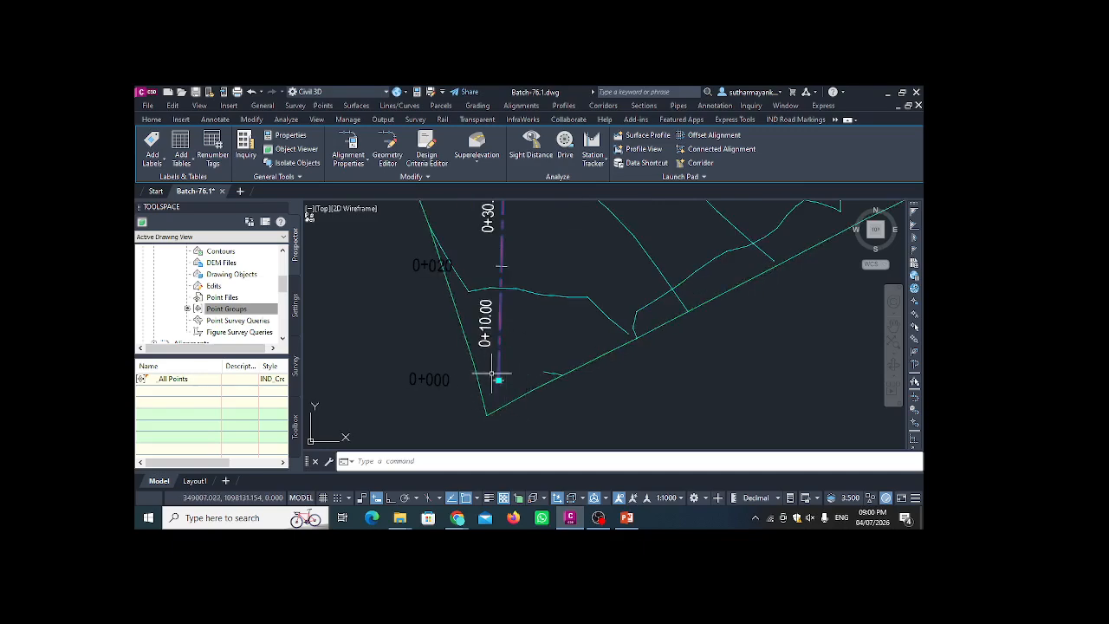
pyautogui.scroll(-2, 478, 429)
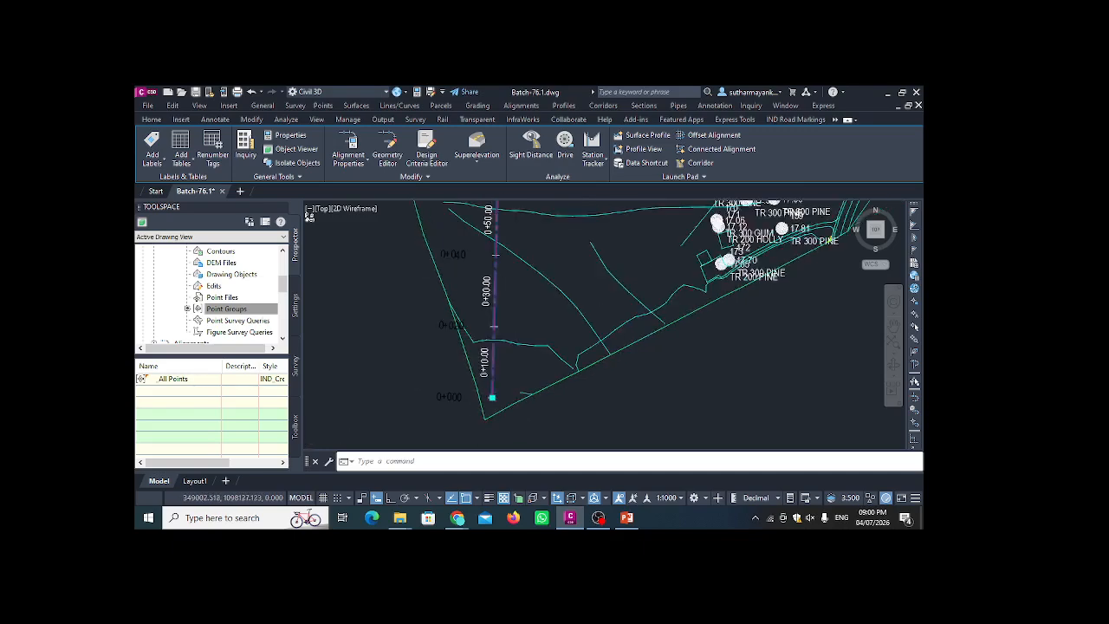
pyautogui.scroll(-2, 486, 364)
pyautogui.scroll(2, 487, 362)
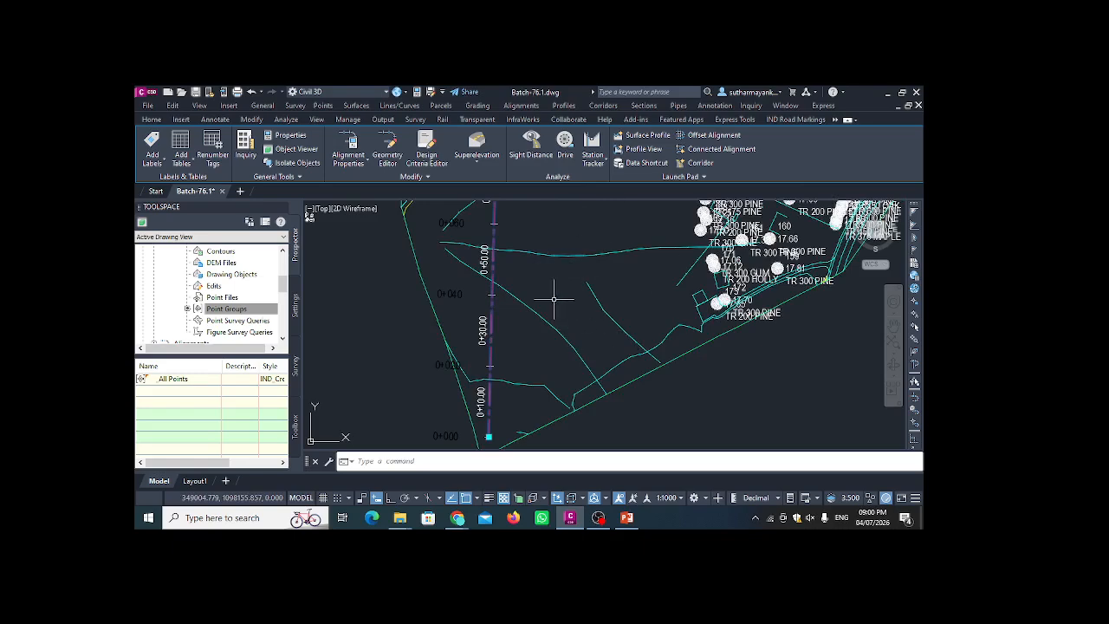
pyautogui.scroll(-2, 555, 299)
pyautogui.scroll(-3, 474, 294)
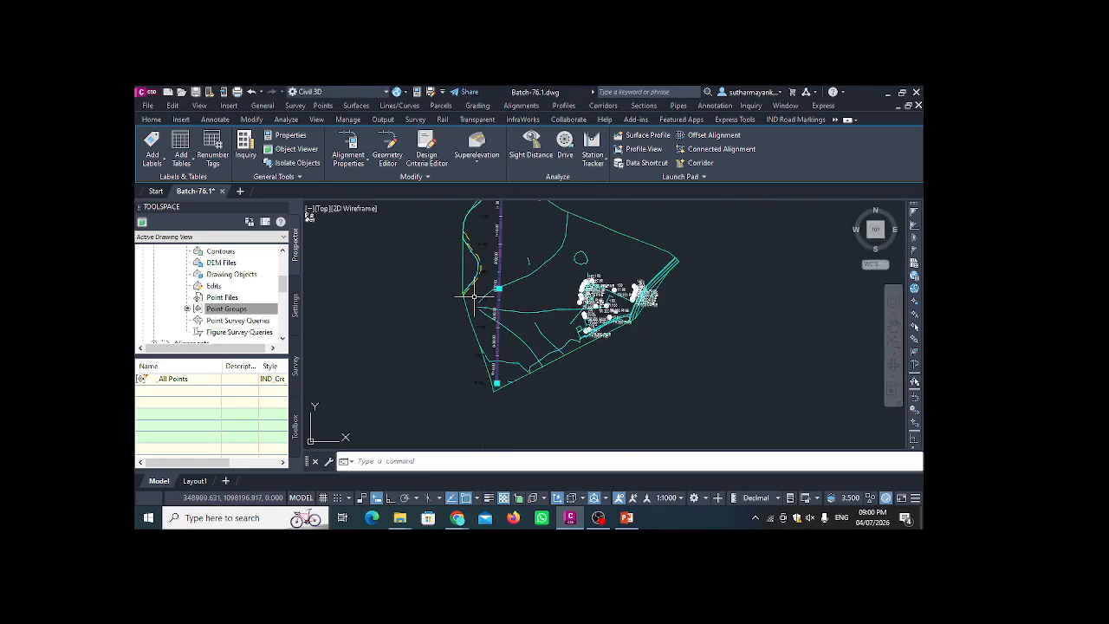
pyautogui.press('Escape')
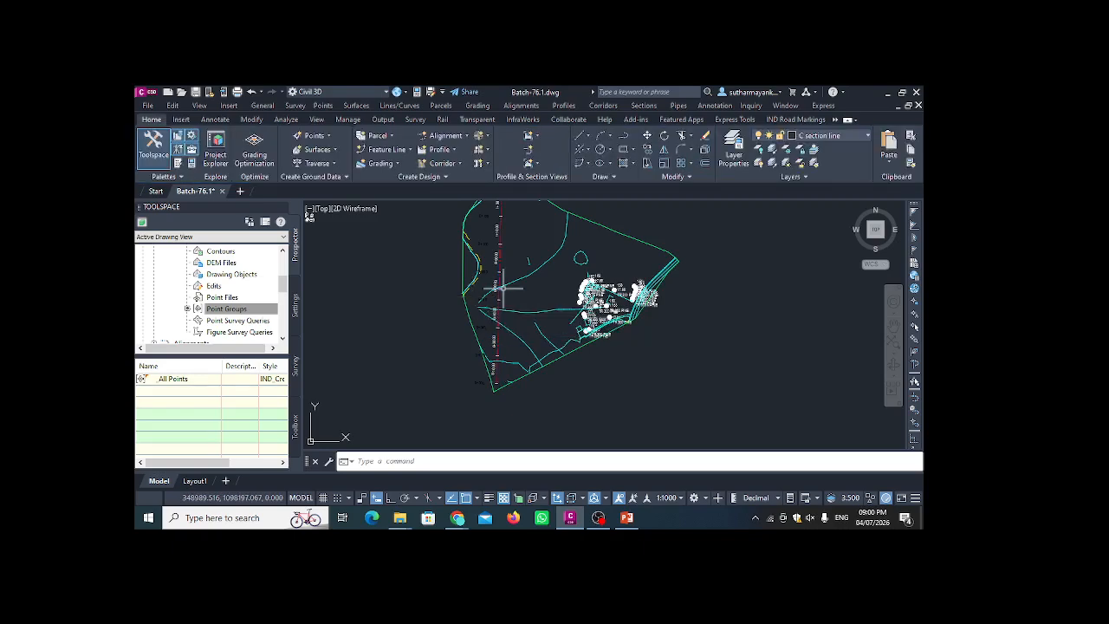
pyautogui.scroll(2, 481, 294)
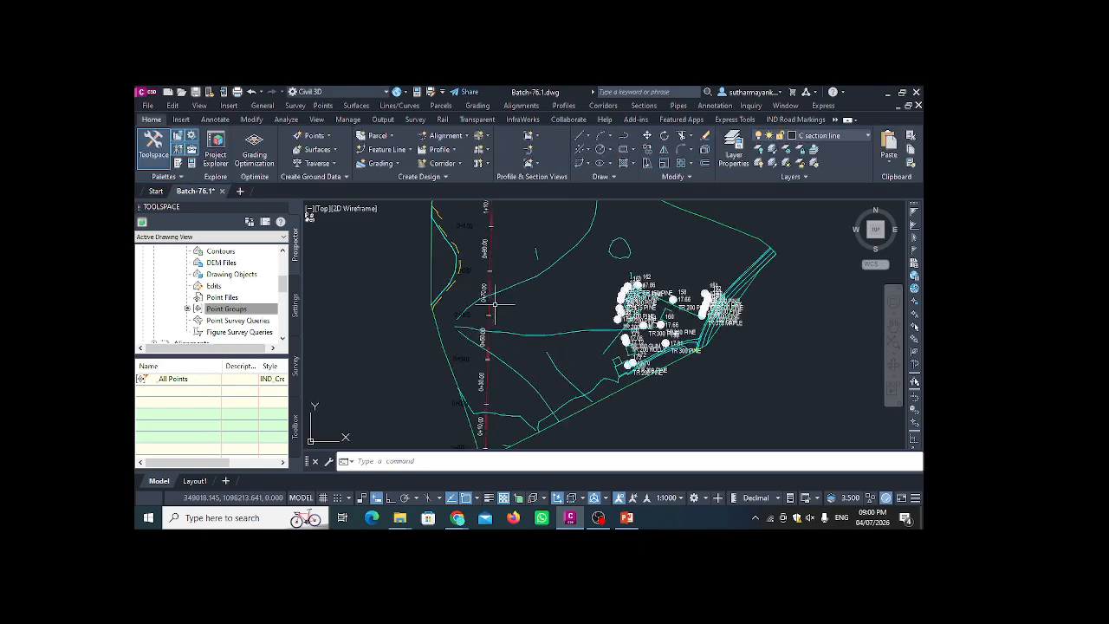
pyautogui.scroll(-2, 489, 295)
pyautogui.scroll(2, 523, 259)
pyautogui.moveTo(524, 258); pyautogui.dragTo(491, 264, button='middle')
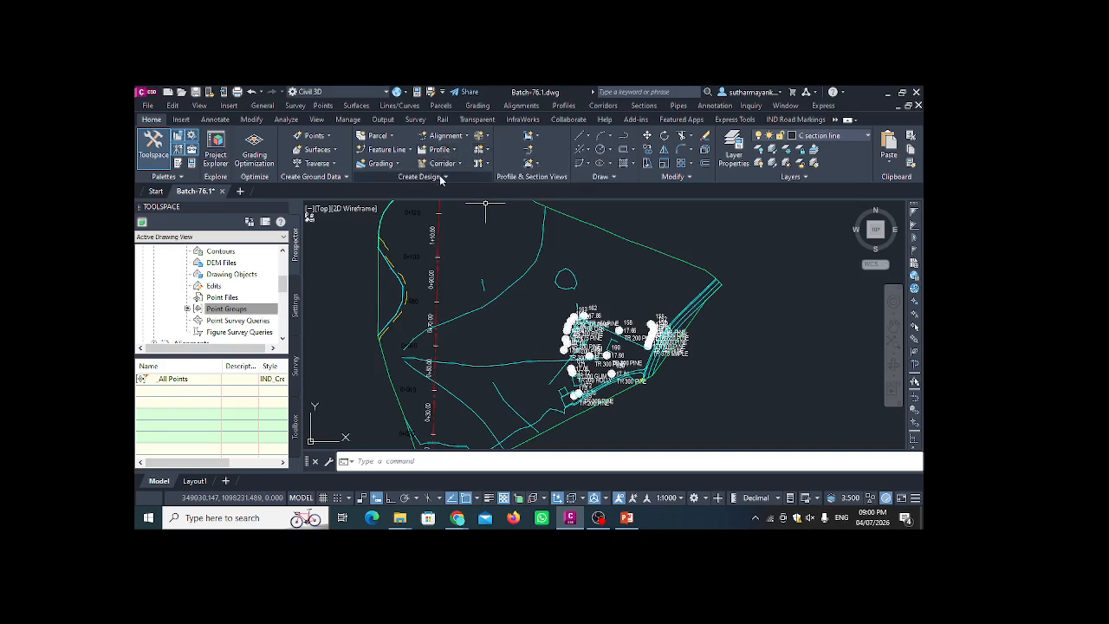
pyautogui.click(449, 152)
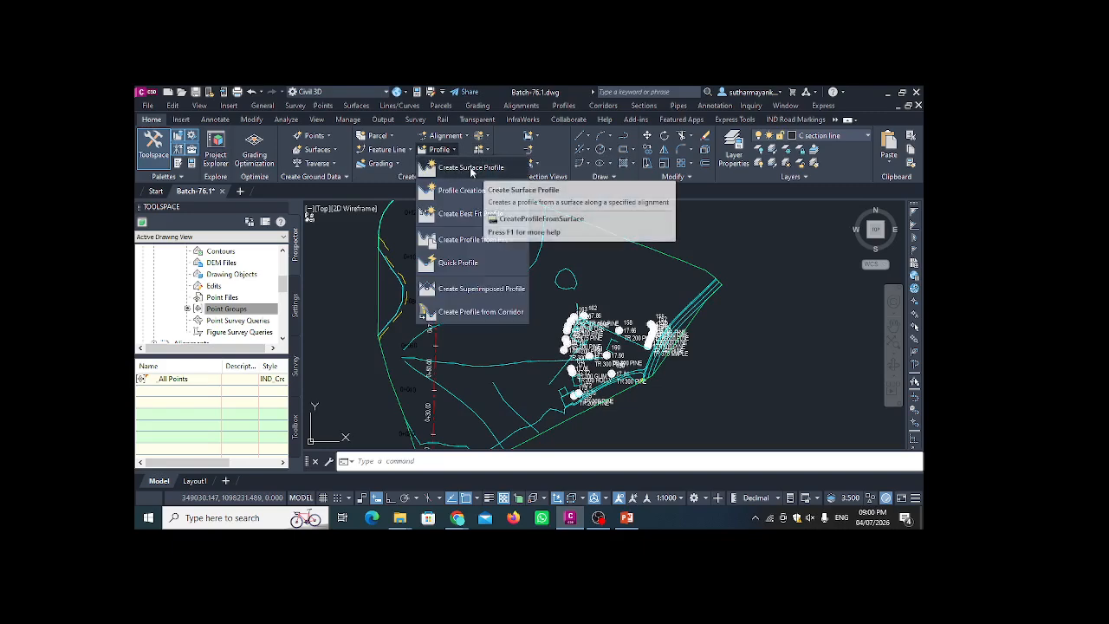
pyautogui.click(476, 170)
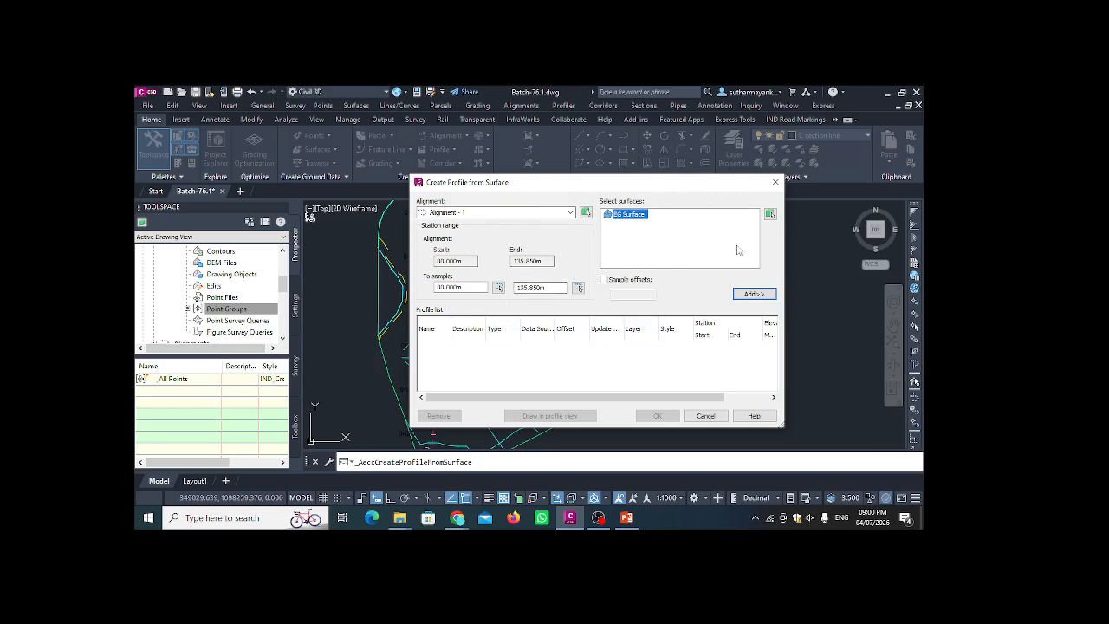
pyautogui.click(775, 182)
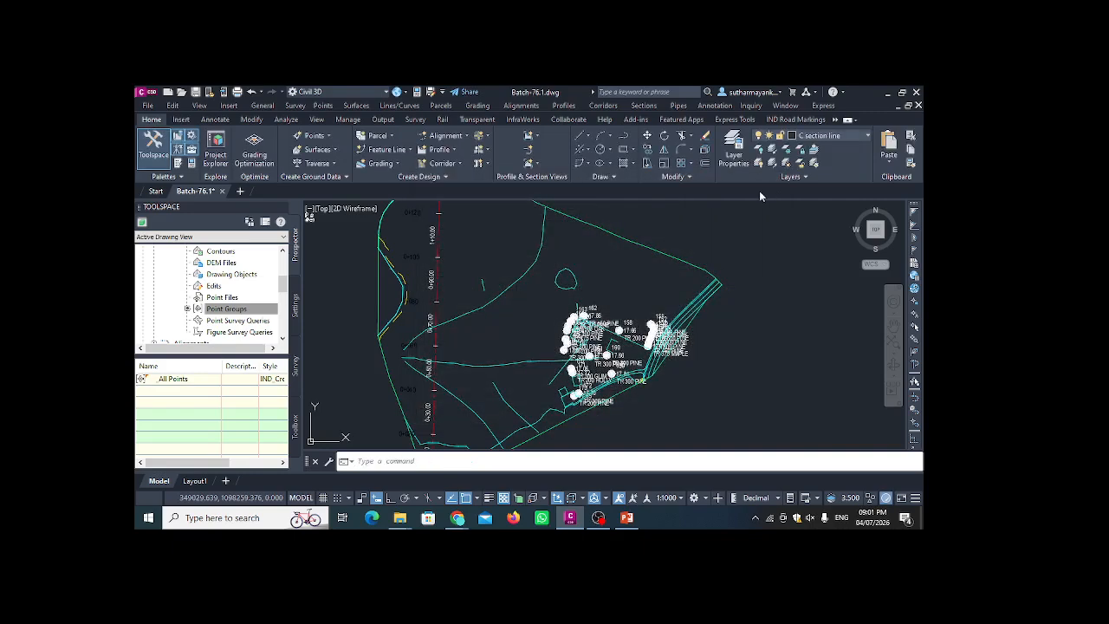
# - Create a surface profile of EG Surface along Alignment - 1 and start drawing it in a profile view
pyautogui.click(436, 275)
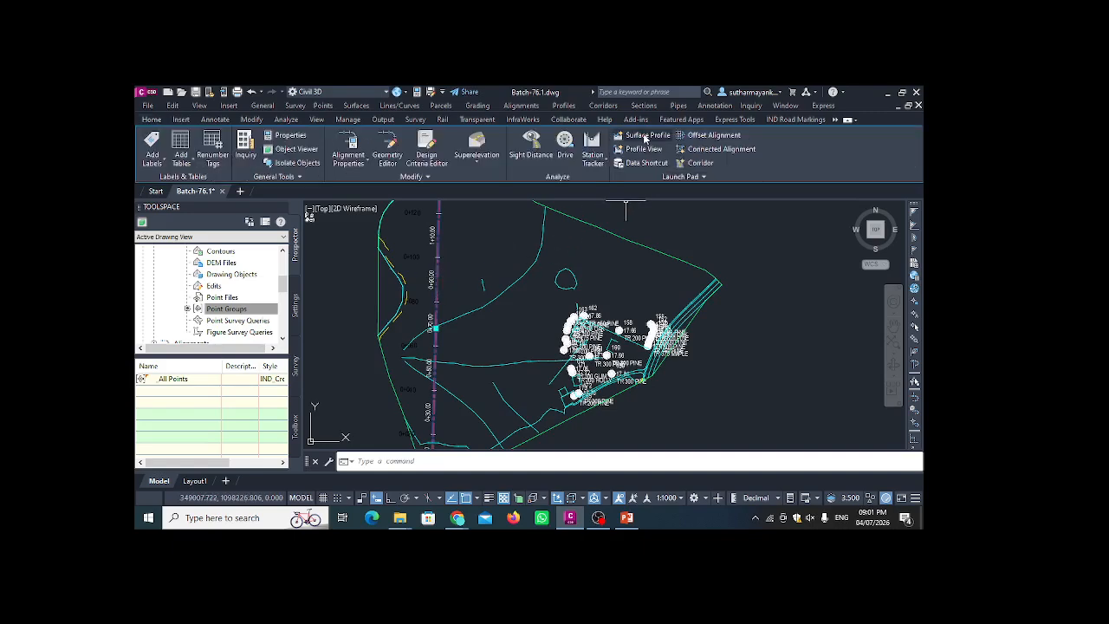
pyautogui.click(645, 136)
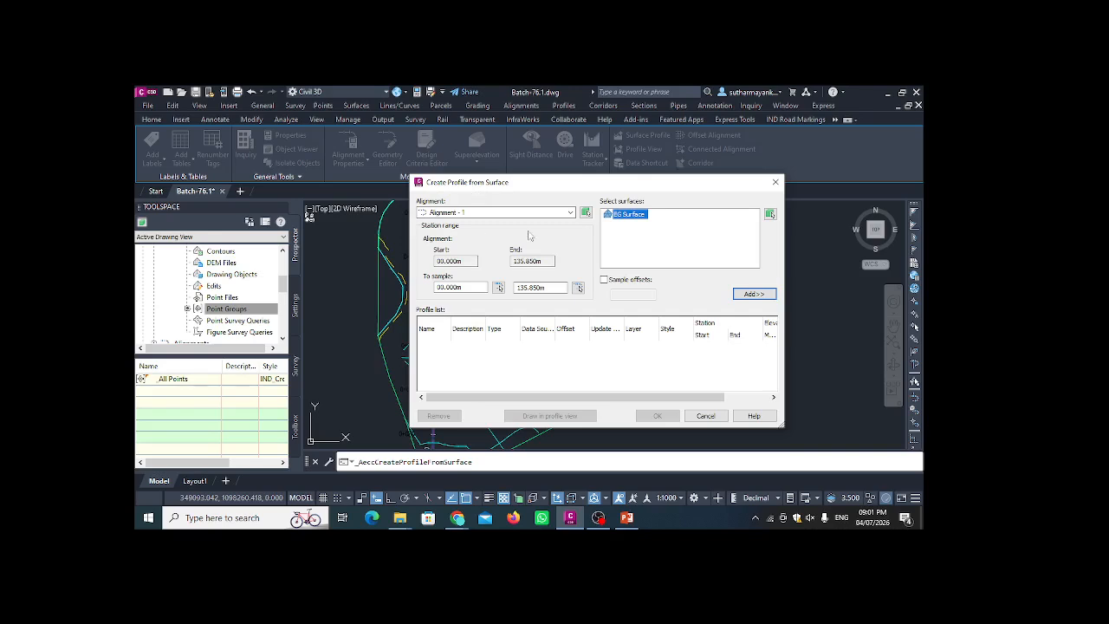
pyautogui.click(571, 213)
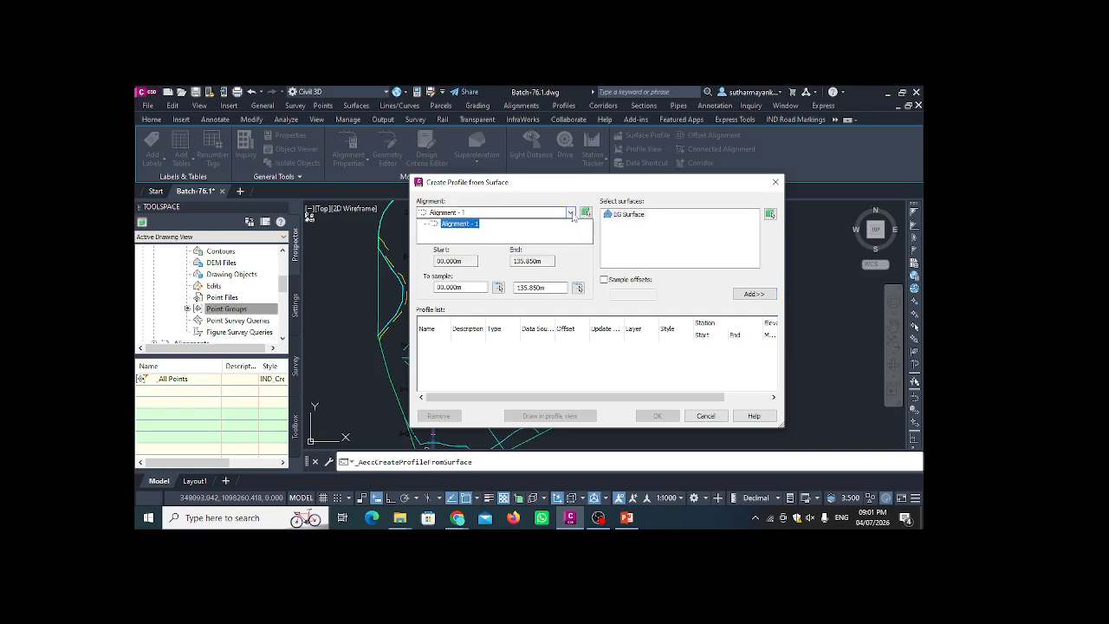
pyautogui.click(571, 213)
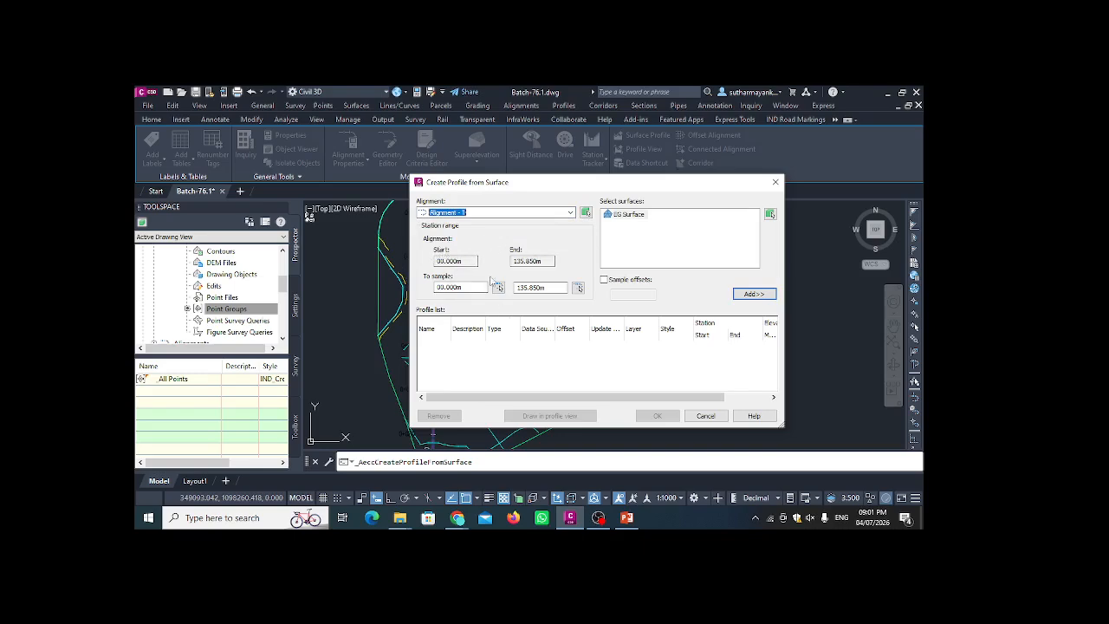
pyautogui.click(629, 214)
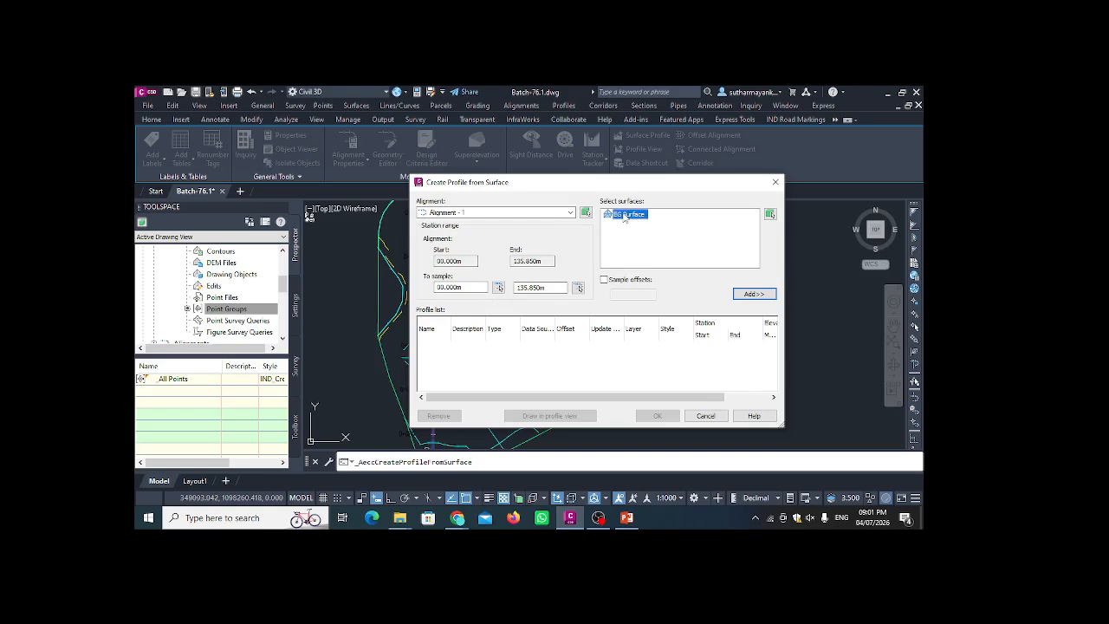
pyautogui.click(740, 296)
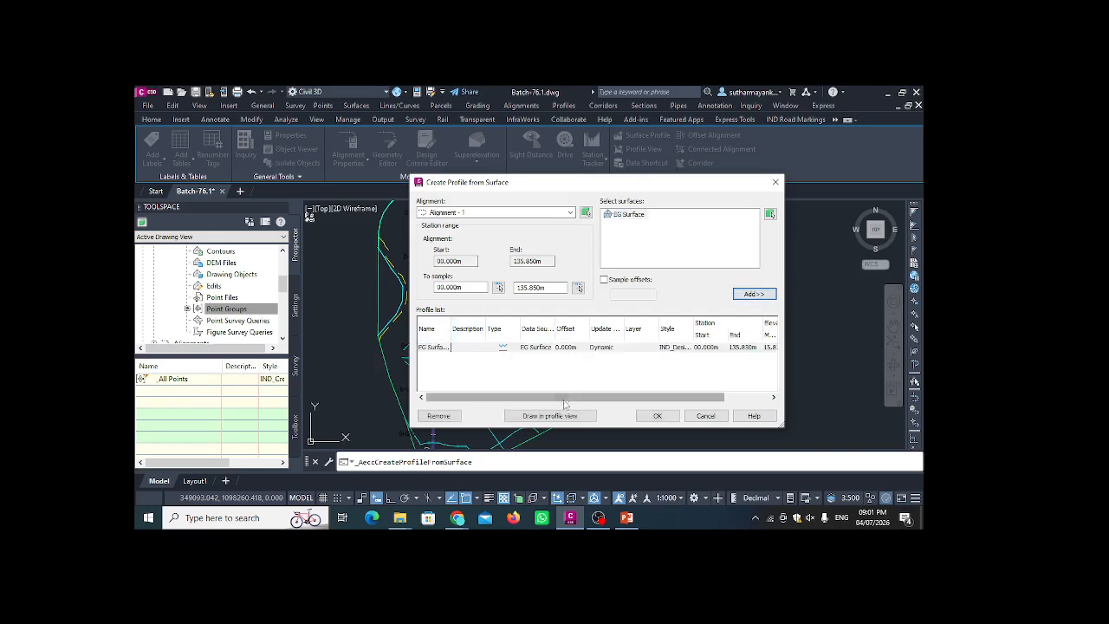
pyautogui.moveTo(562, 402); pyautogui.dragTo(605, 403)
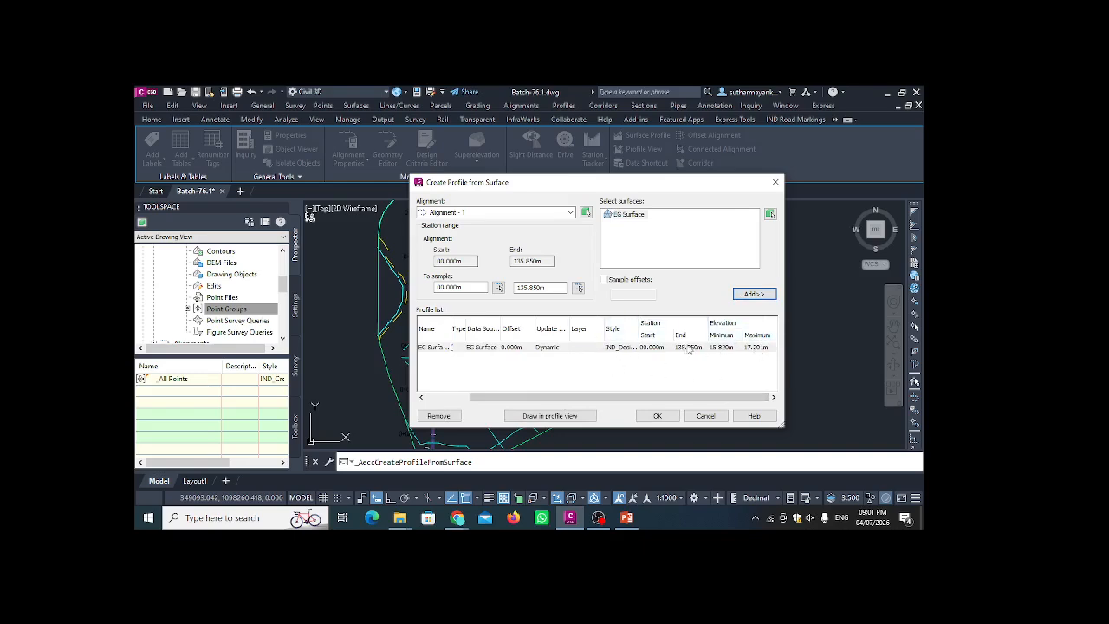
pyautogui.click(550, 416)
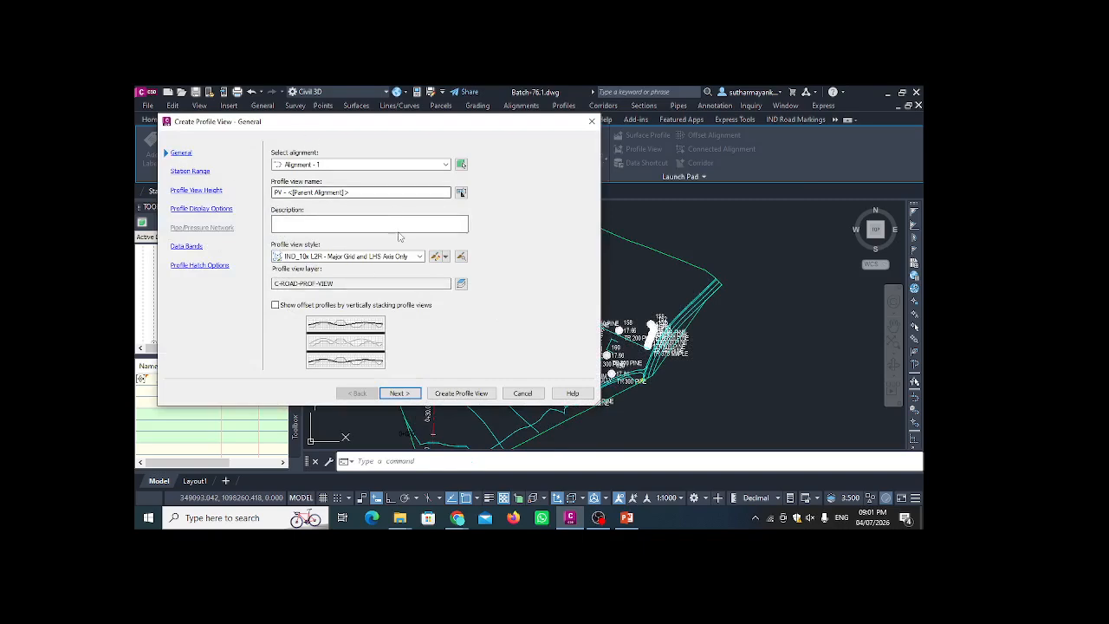
# - Name the profile view EG Profile View and keep the style IND_10x L2R - Major Grid and LHS Axis Only
pyautogui.moveTo(267, 124); pyautogui.dragTo(340, 131)
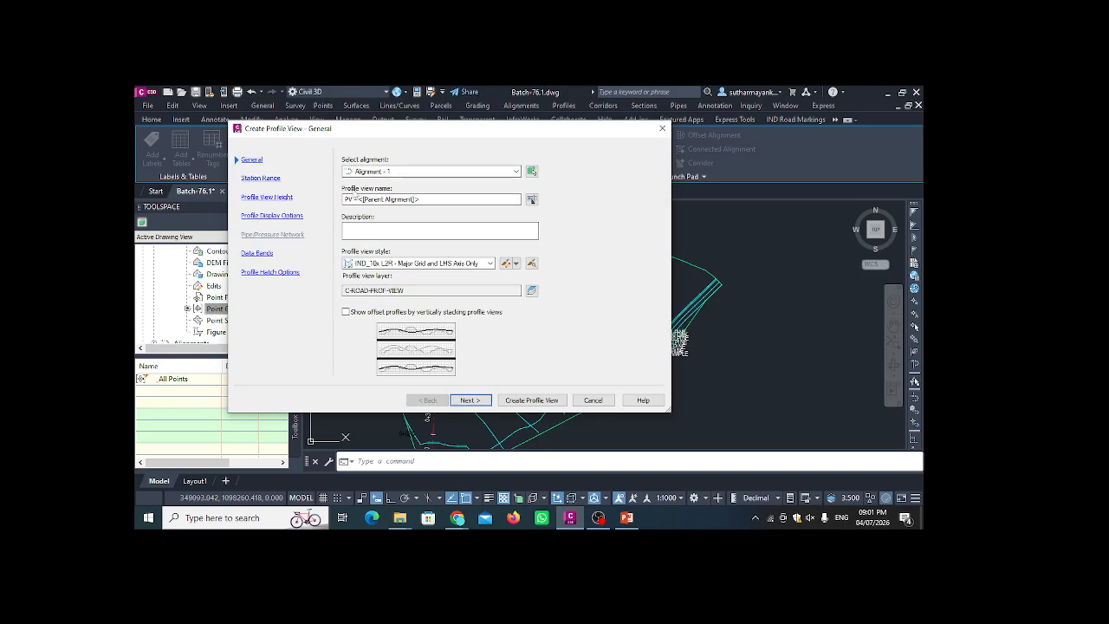
pyautogui.click(433, 199)
pyautogui.moveTo(432, 198); pyautogui.dragTo(349, 199)
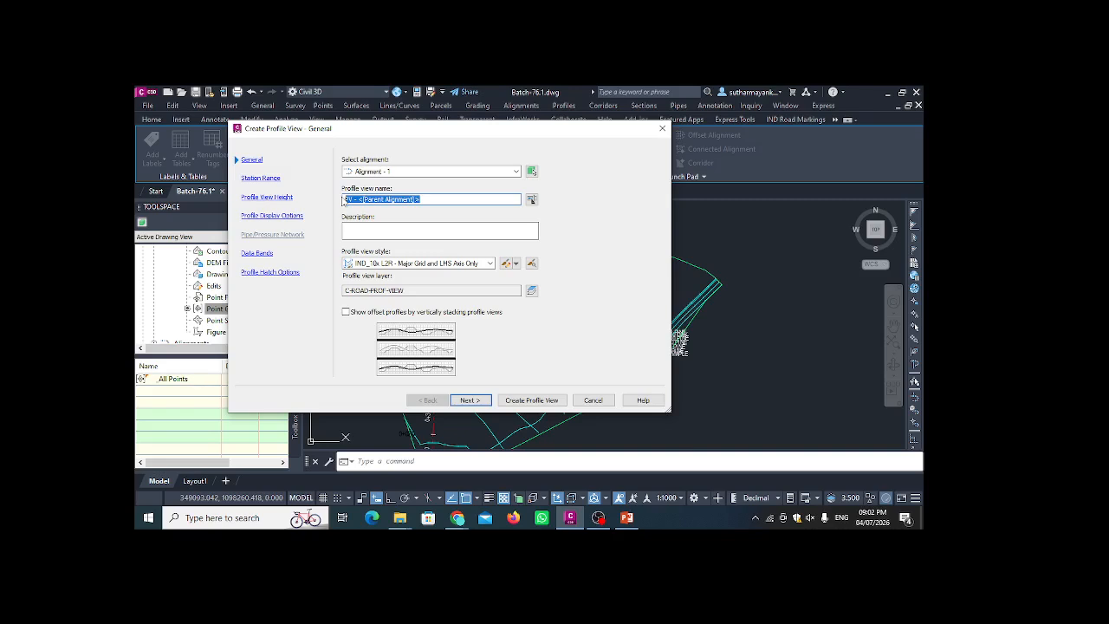
pyautogui.write('EG Profile View')
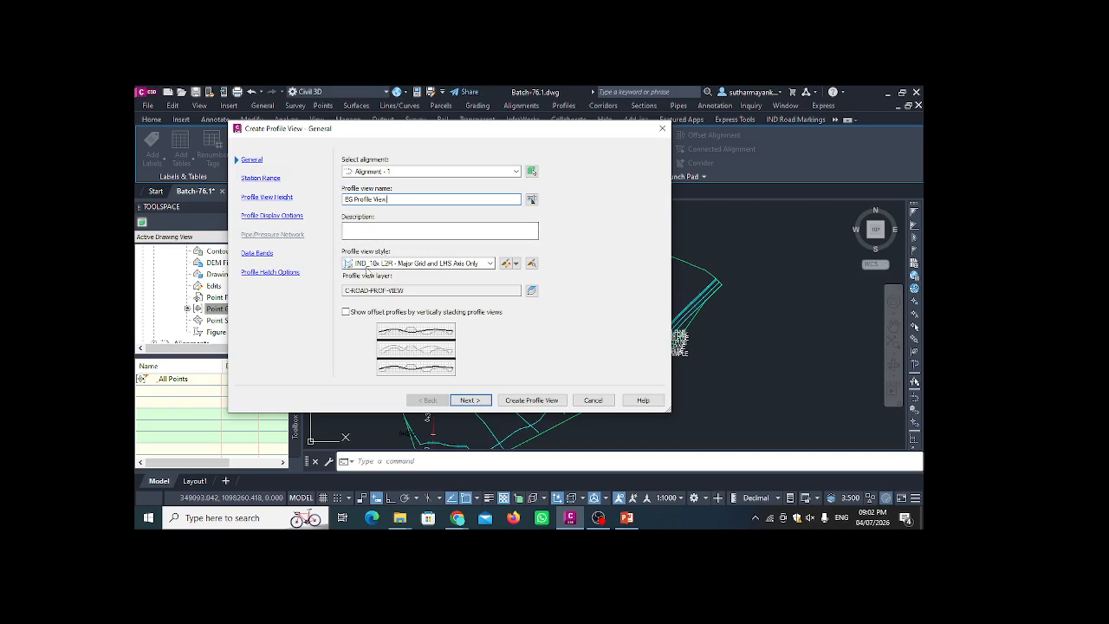
pyautogui.click(490, 264)
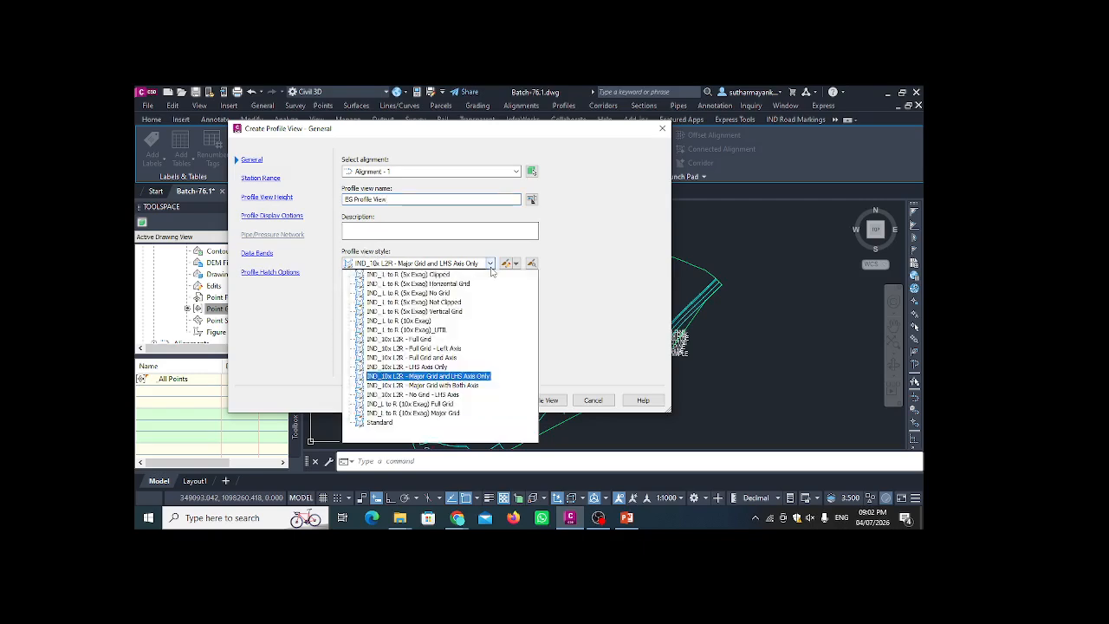
pyautogui.click(490, 267)
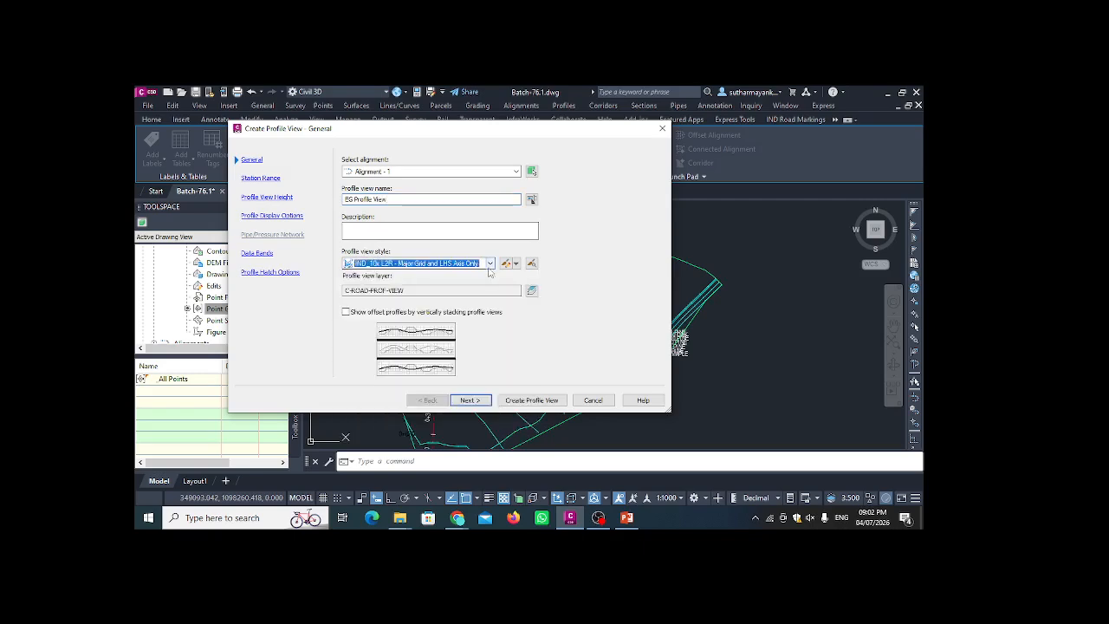
pyautogui.click(474, 402)
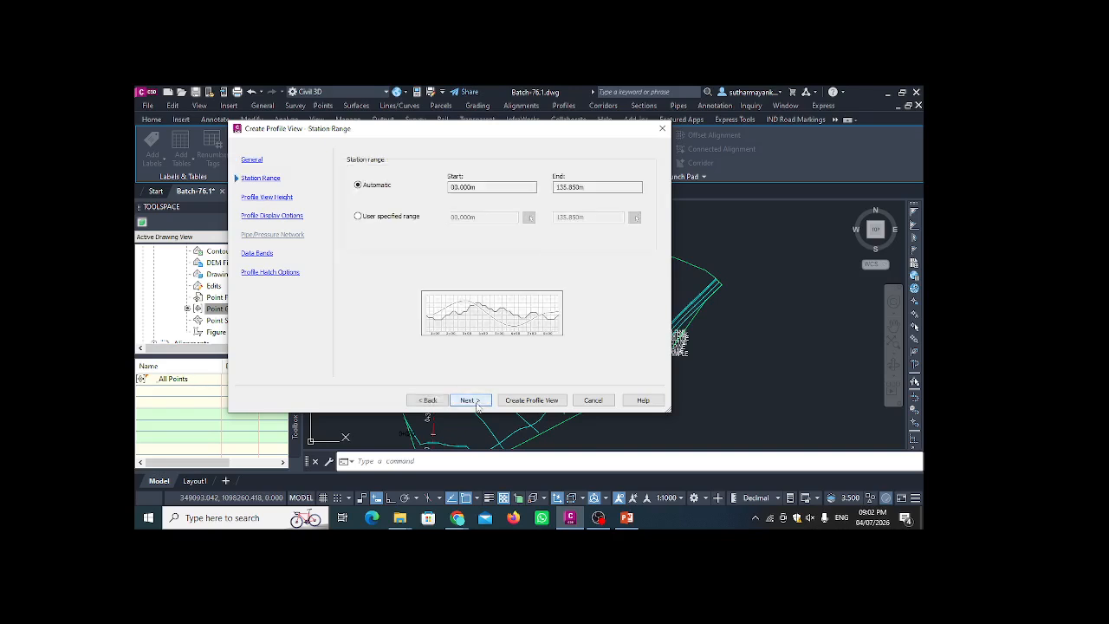
# - Accept the automatic station range and view height, and keep the EG Surface profile's display options
pyautogui.click(474, 402)
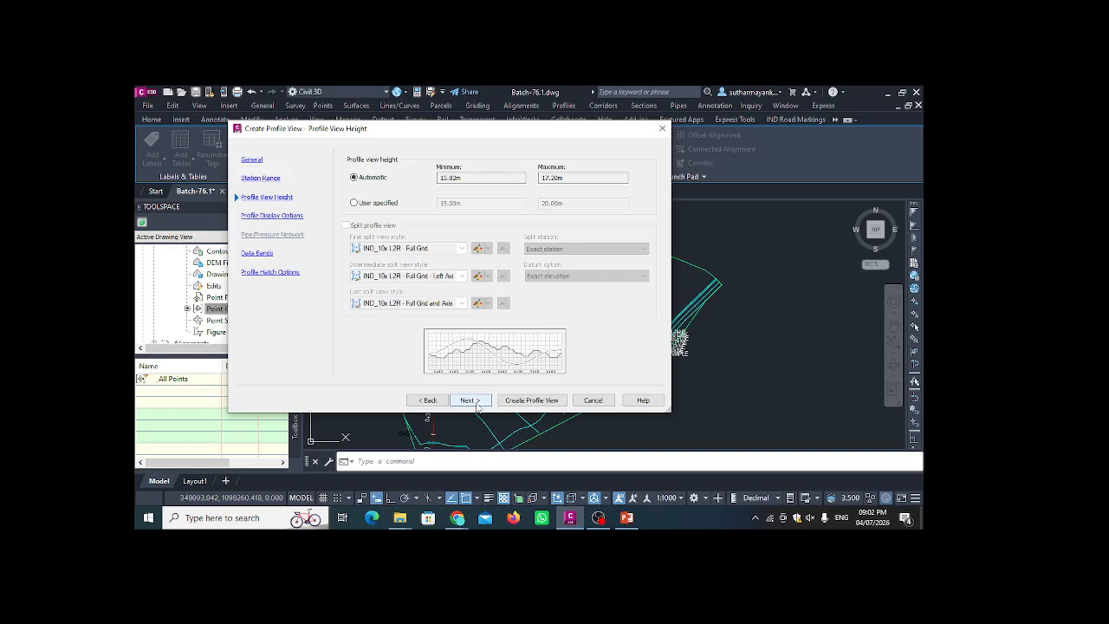
pyautogui.click(474, 402)
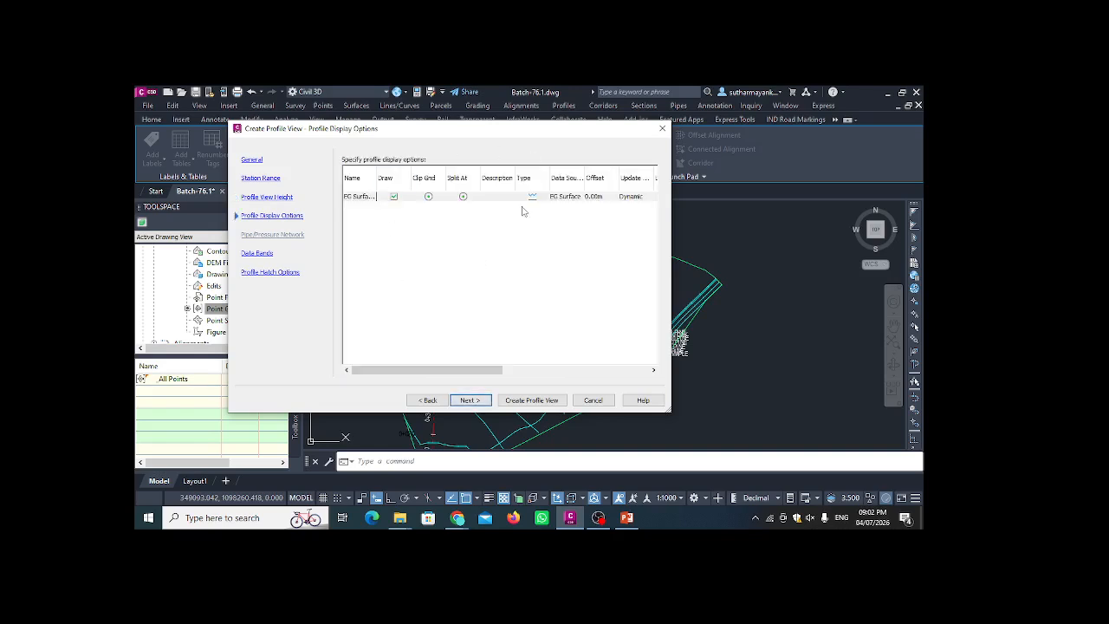
pyautogui.moveTo(437, 369); pyautogui.dragTo(542, 368)
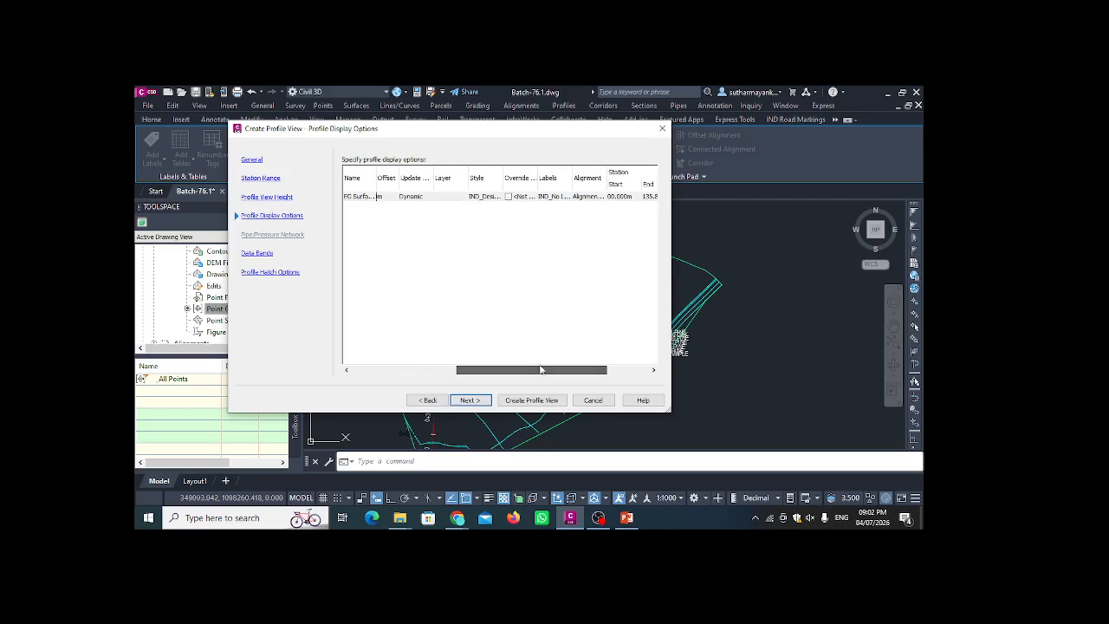
pyautogui.click(473, 401)
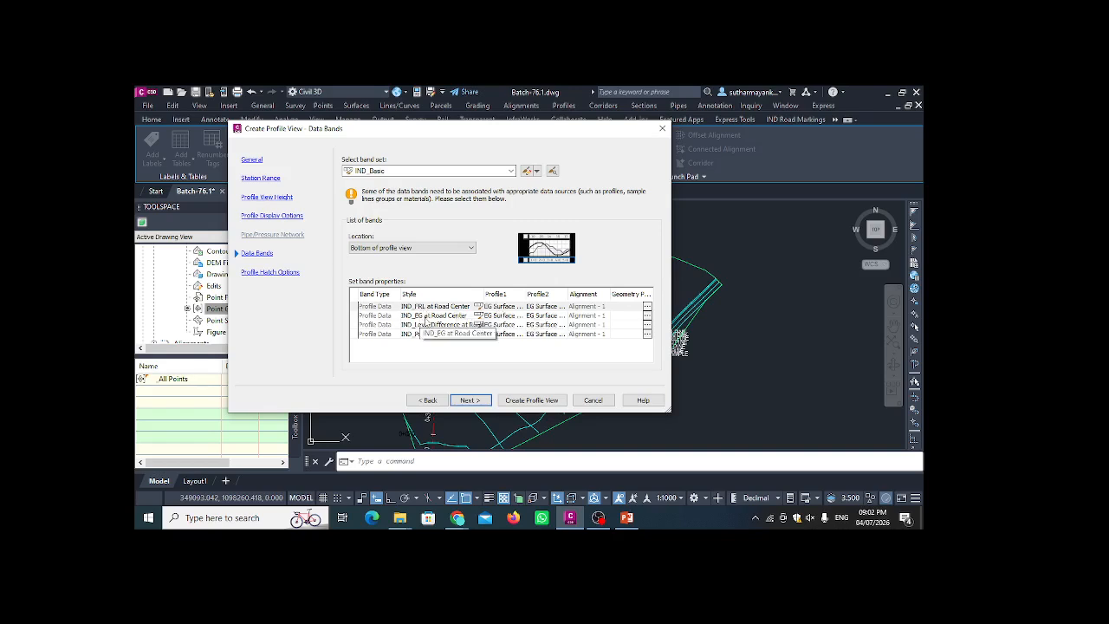
# - Use the EG Surface profile as Profile1 for the IND_FRL at Road Center band, keeping the IND_Basic band set
pyautogui.click(511, 306)
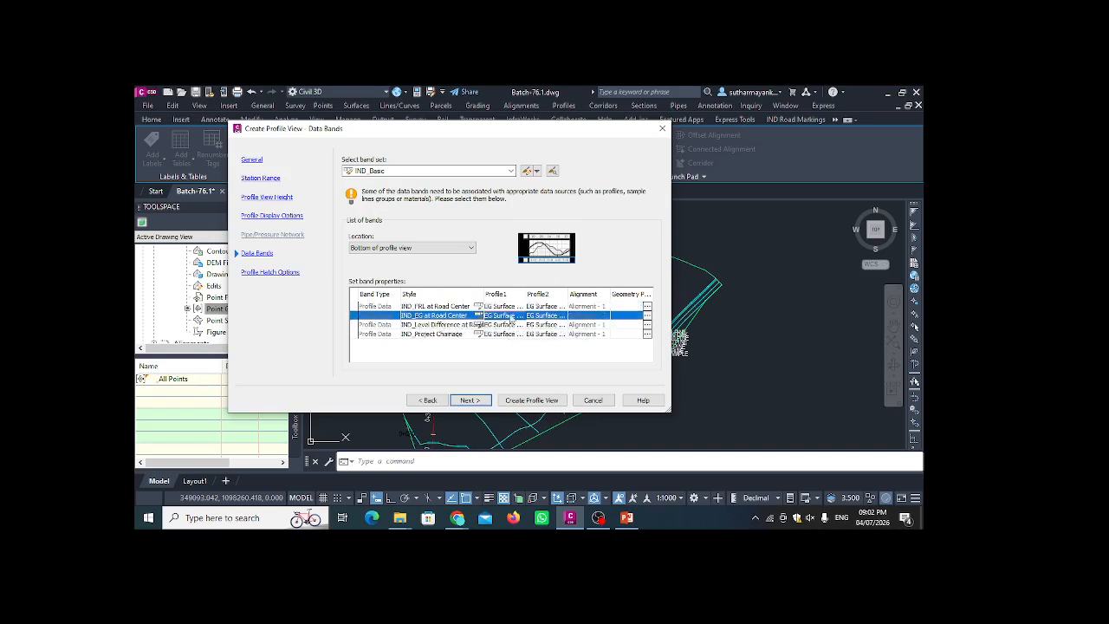
pyautogui.click(512, 307)
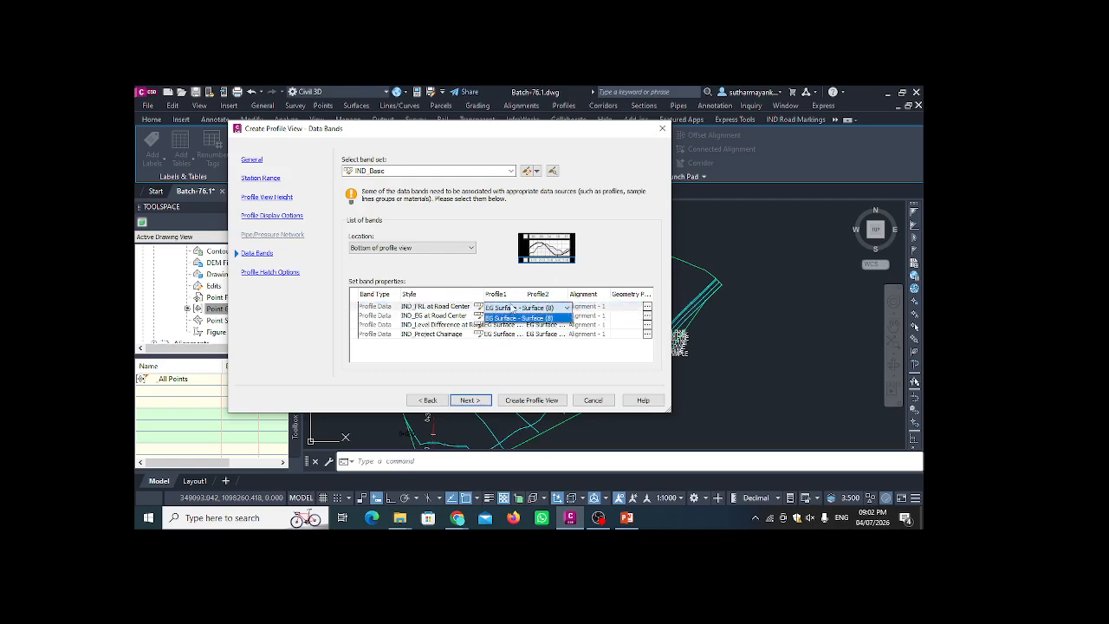
pyautogui.click(515, 309)
pyautogui.click(514, 310)
pyautogui.click(515, 310)
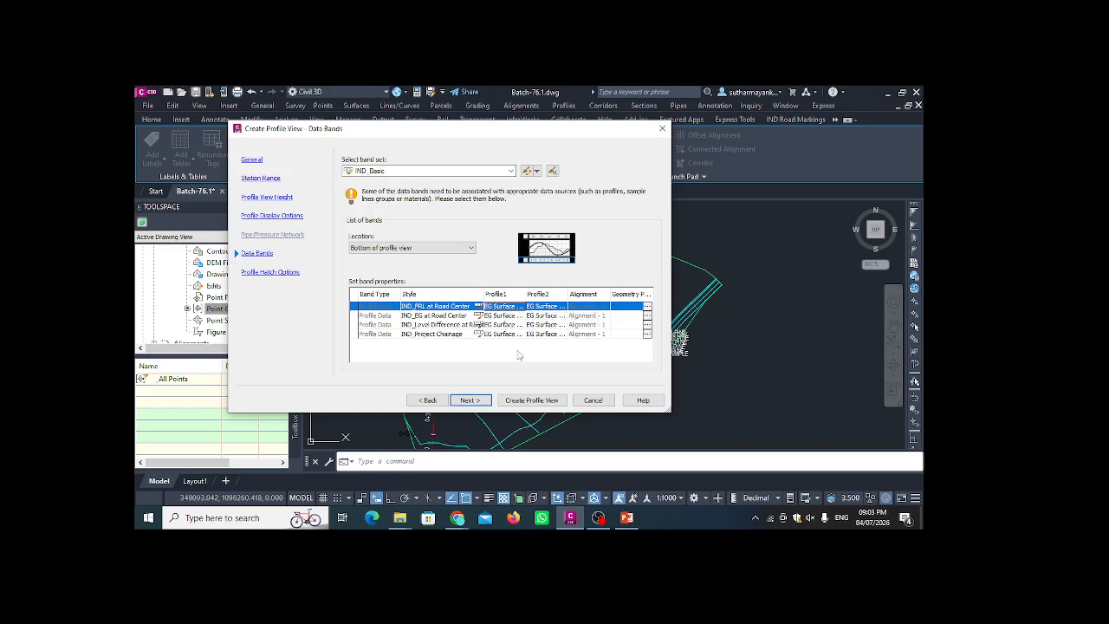
pyautogui.click(469, 399)
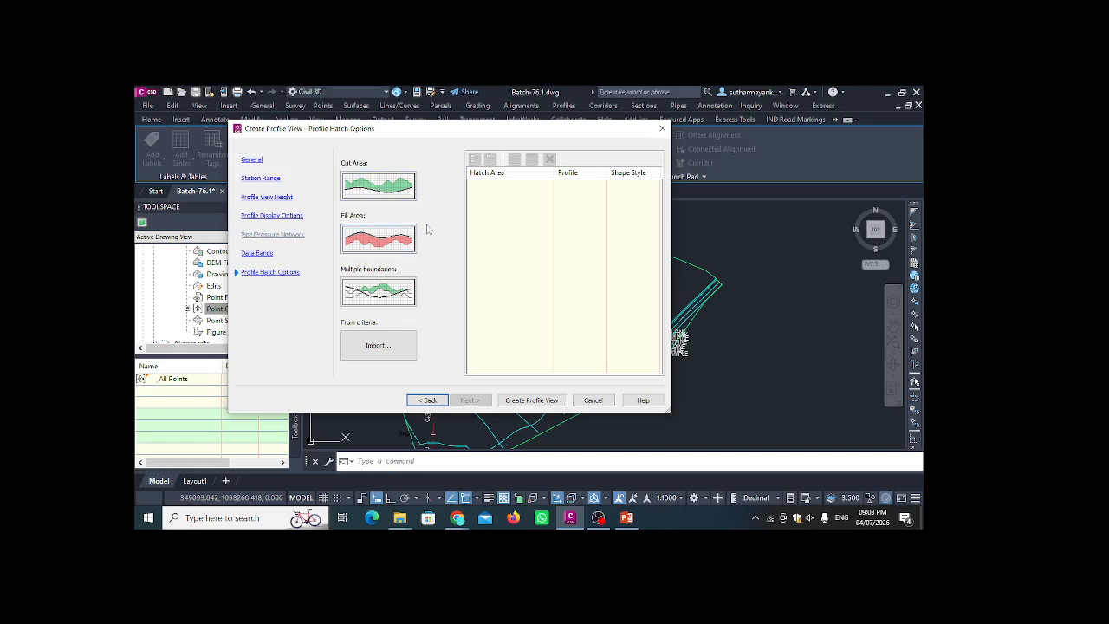
# - Create the profile view without hatching and place its origin in the empty area east of the survey boundary
pyautogui.click(520, 402)
pyautogui.scroll(-3, 390, 347)
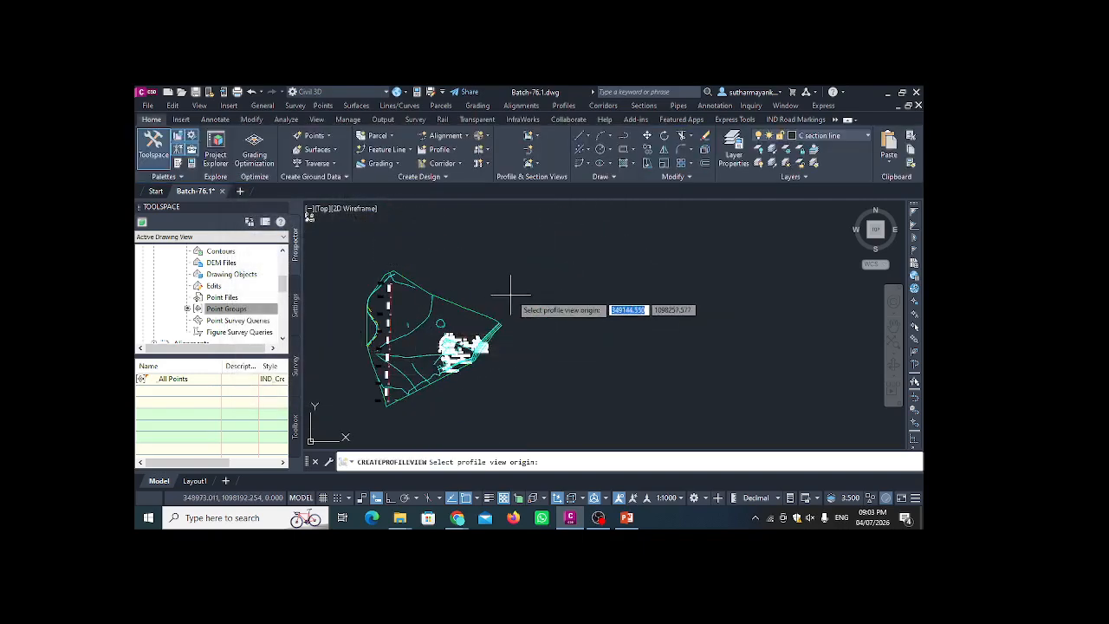
pyautogui.scroll(2, 510, 295)
pyautogui.click(547, 290)
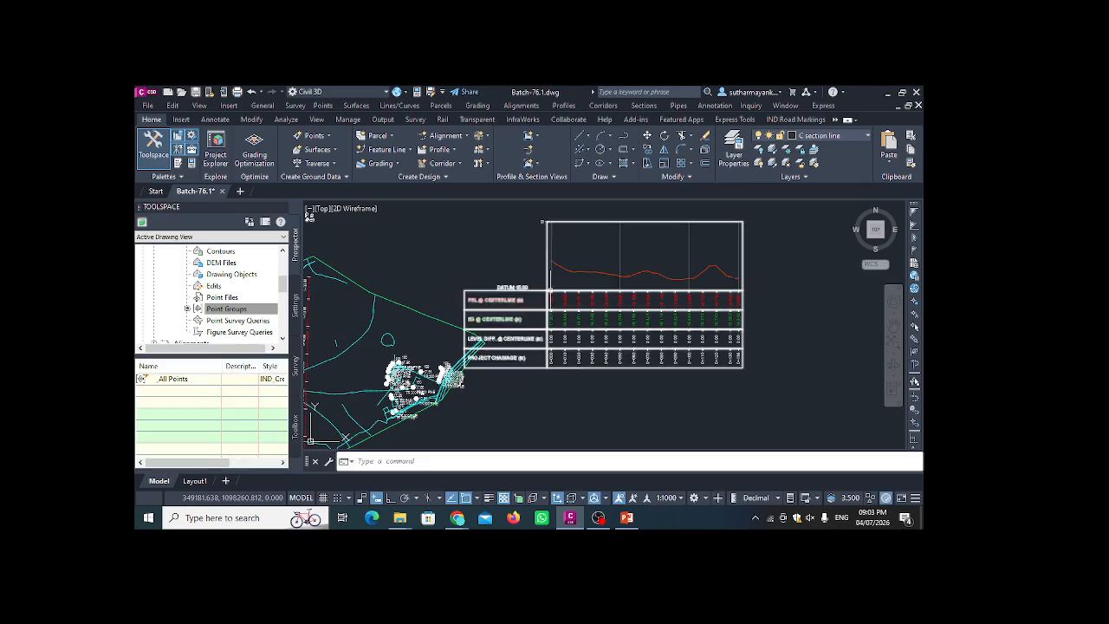
# - Move the profile view farther east so its data bands clear the survey drawing
pyautogui.click(545, 250)
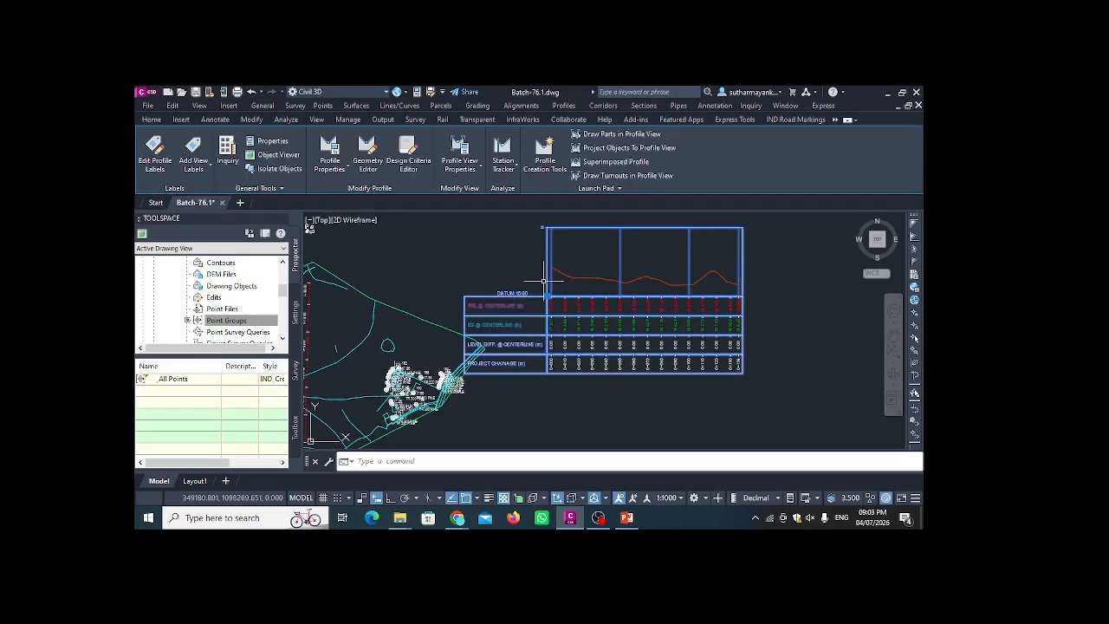
pyautogui.write('m')
pyautogui.press('Return')
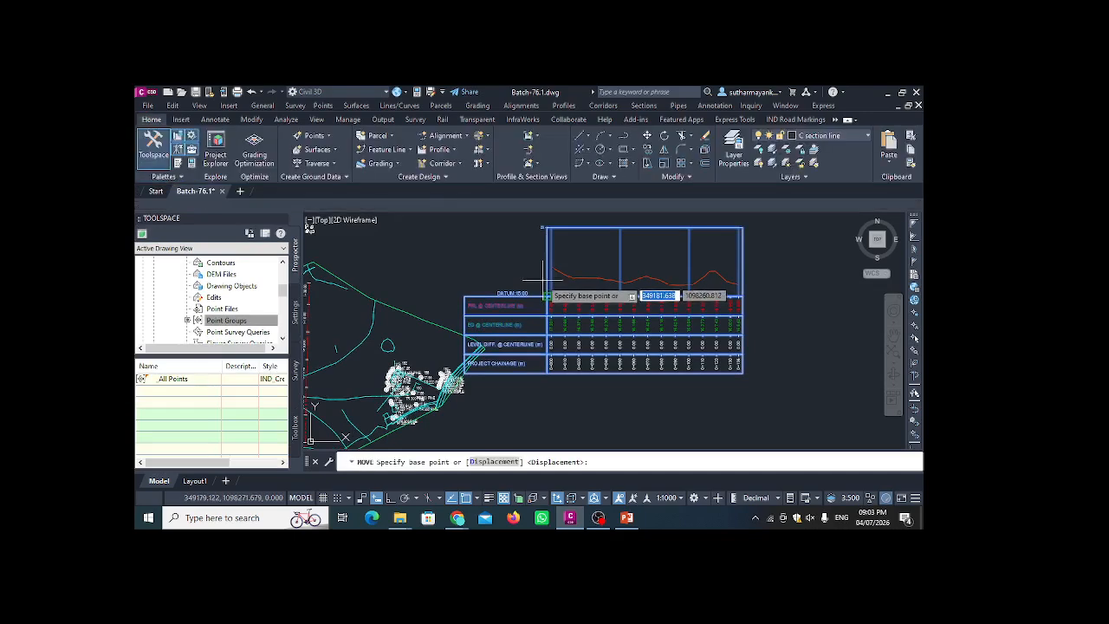
pyautogui.click(550, 305)
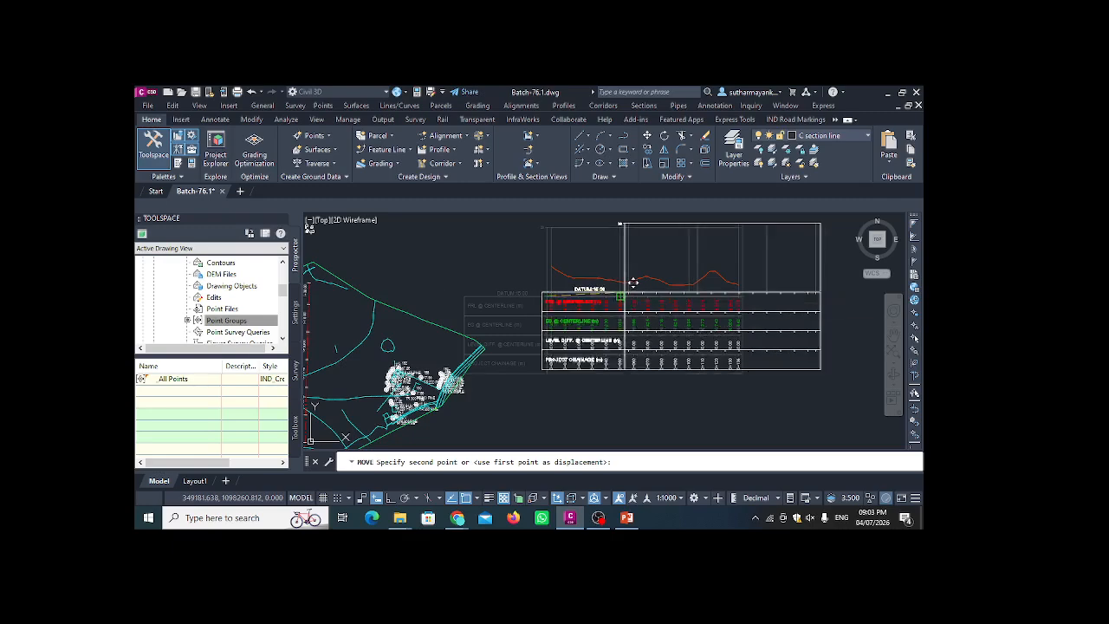
pyautogui.click(622, 308)
pyautogui.scroll(-5, 598, 302)
pyautogui.scroll(5, 580, 307)
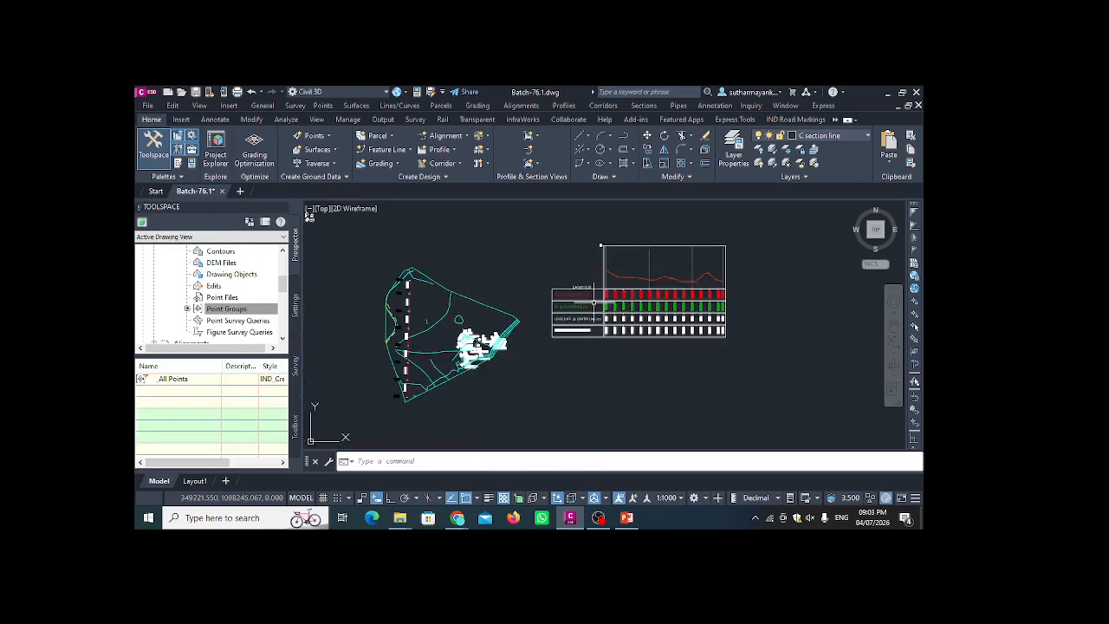
pyautogui.scroll(-5, 535, 328)
pyautogui.scroll(5, 510, 299)
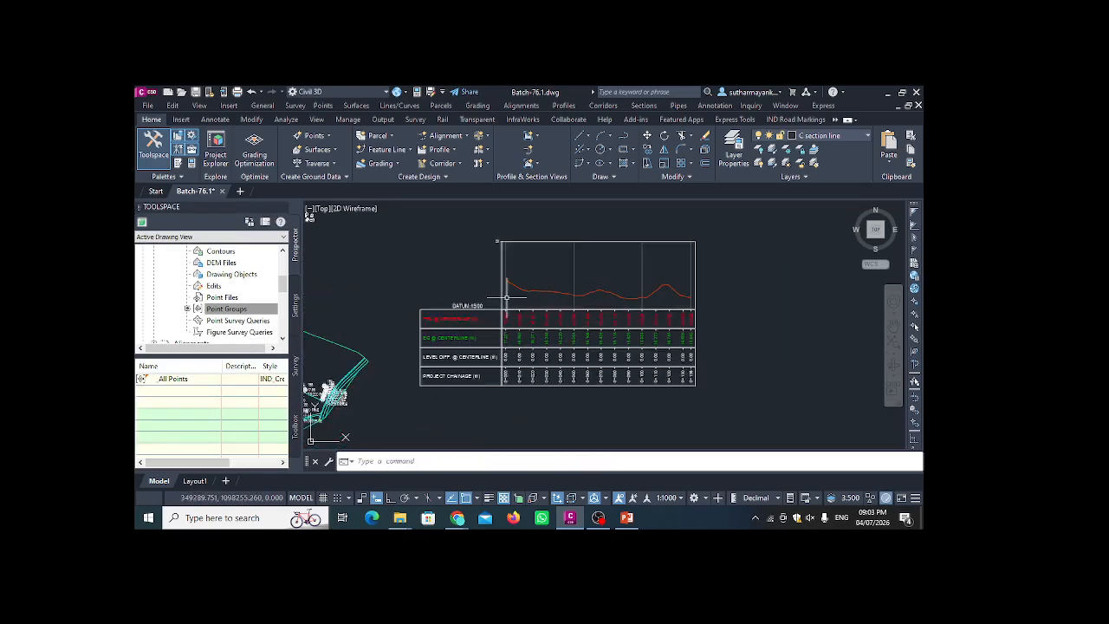
pyautogui.scroll(-2, 550, 286)
pyautogui.moveTo(500, 302); pyautogui.dragTo(564, 294, button='middle')
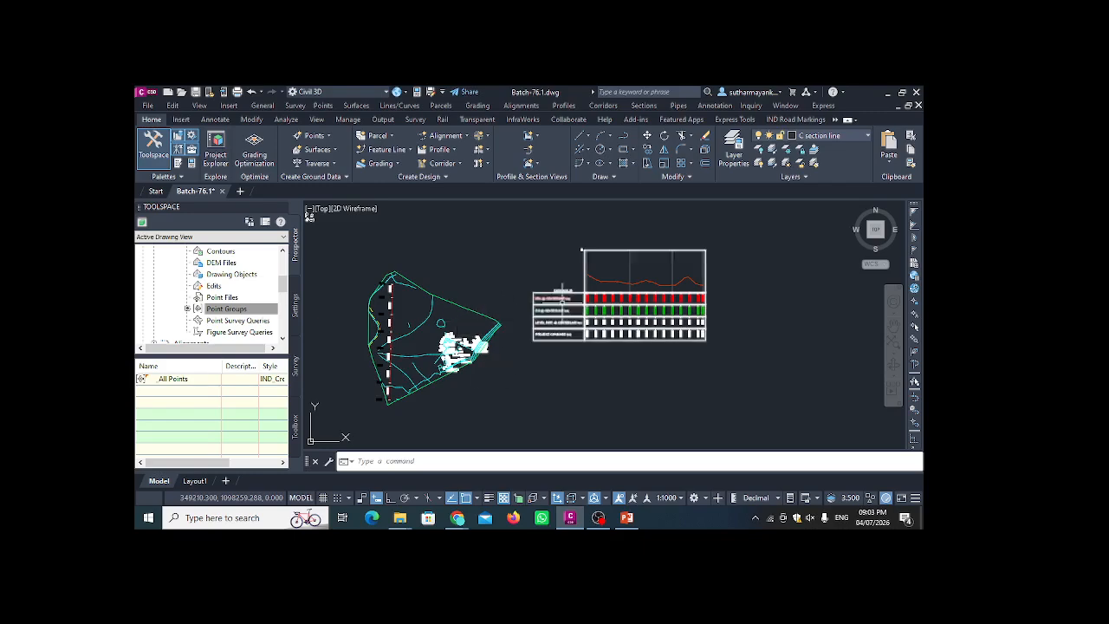
# - Start a new layout profile for Alignment - 1 from the EG profile view and name it Design Profile View
pyautogui.scroll(5, 562, 293)
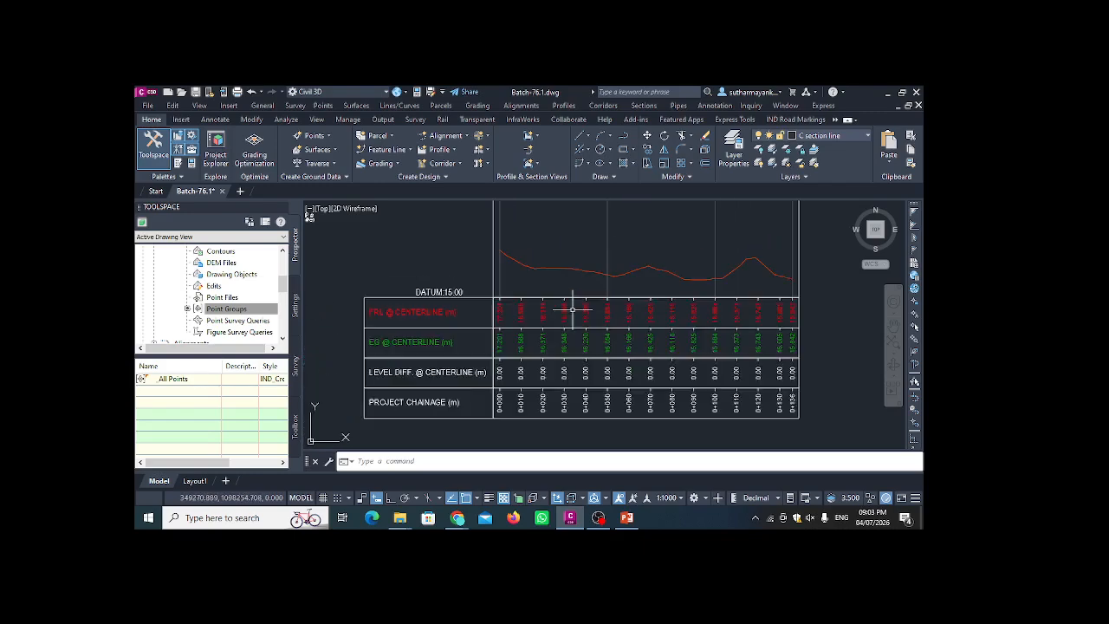
pyautogui.scroll(-3, 601, 277)
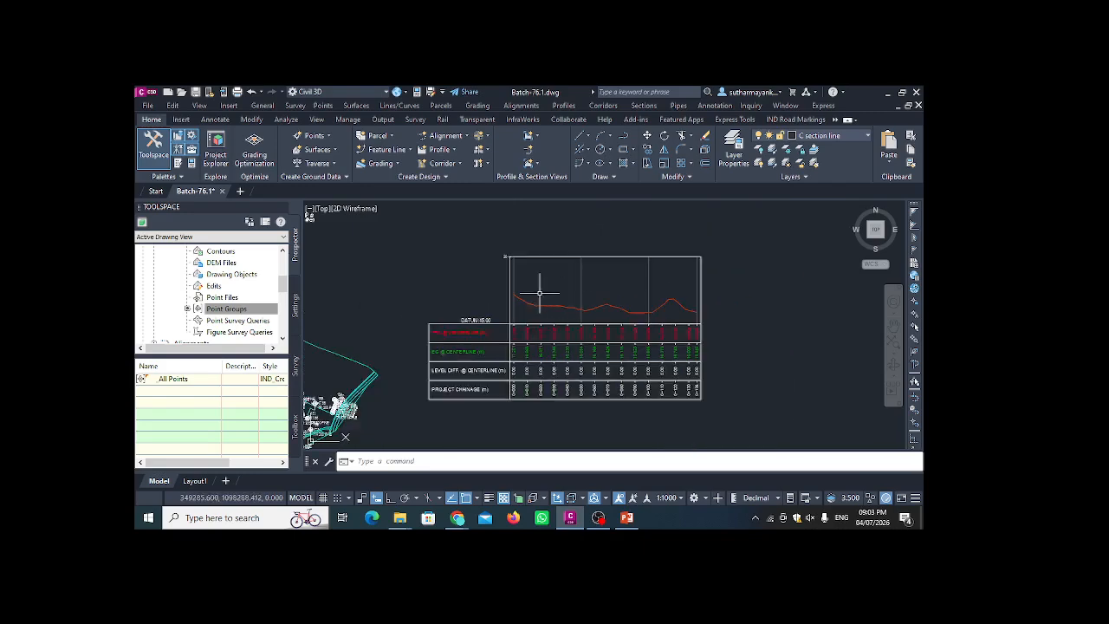
pyautogui.scroll(2, 579, 303)
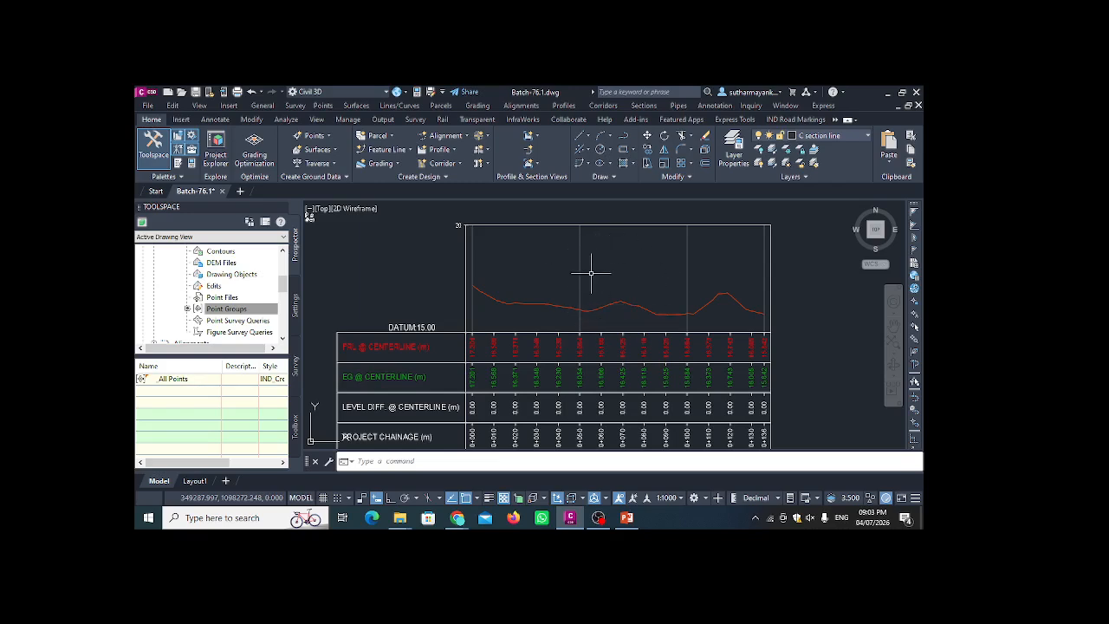
pyautogui.moveTo(578, 273)
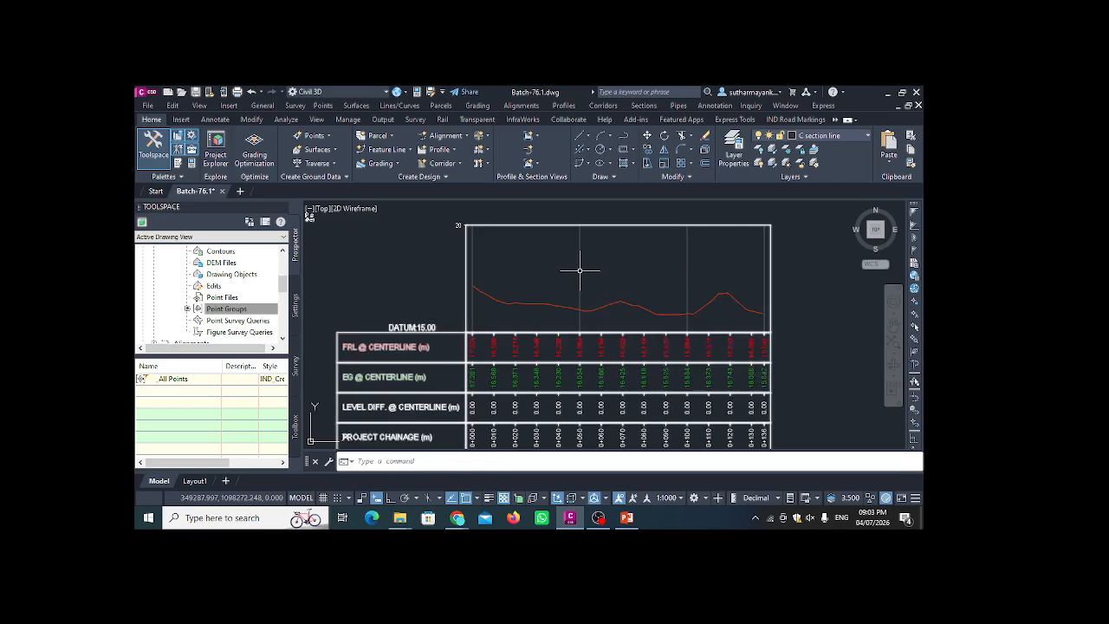
pyautogui.click(580, 271)
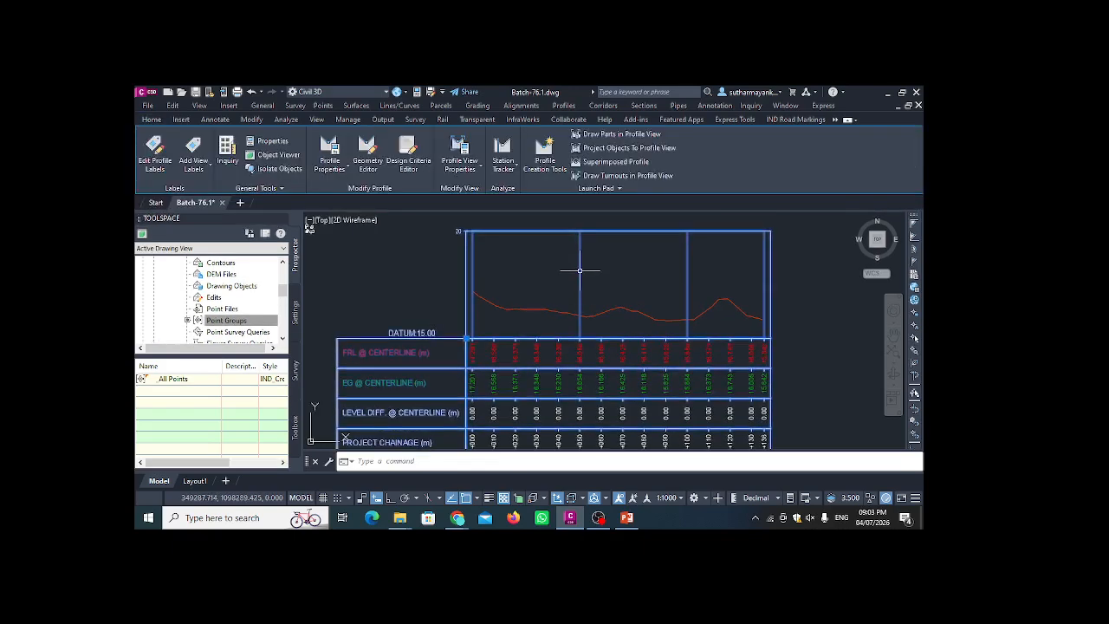
pyautogui.scroll(-2, 579, 270)
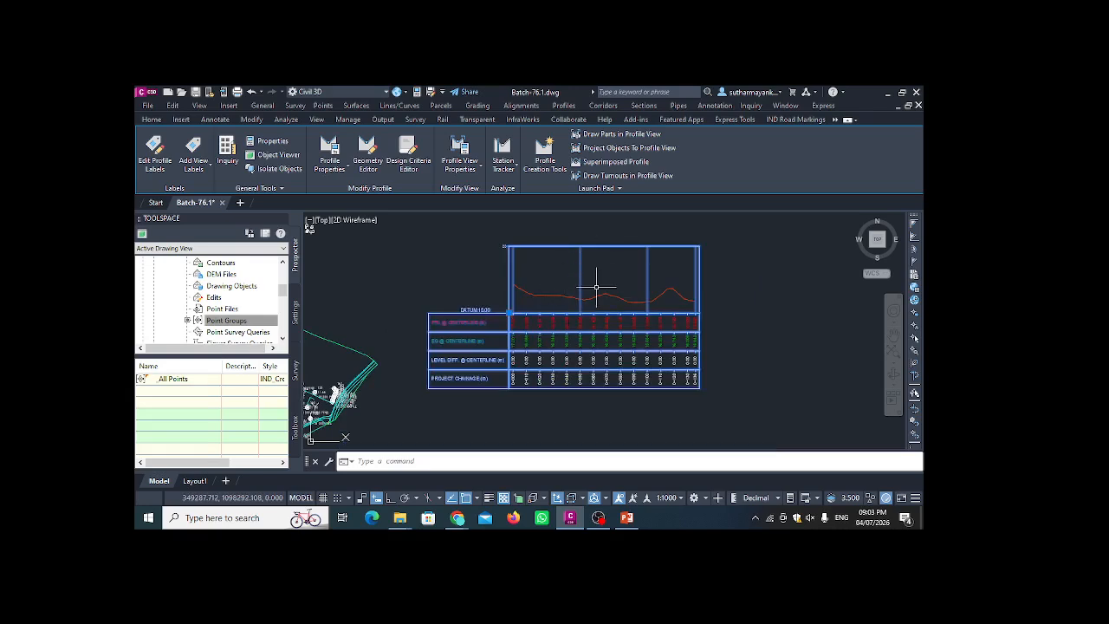
pyautogui.click(542, 163)
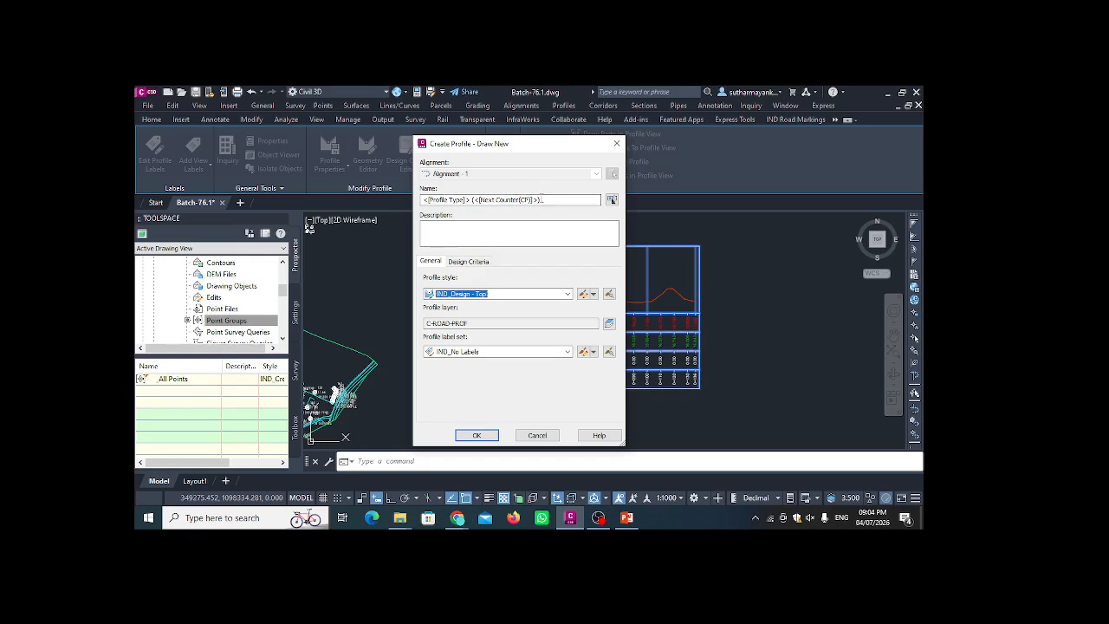
pyautogui.click(552, 200)
pyautogui.moveTo(552, 200); pyautogui.dragTo(419, 200)
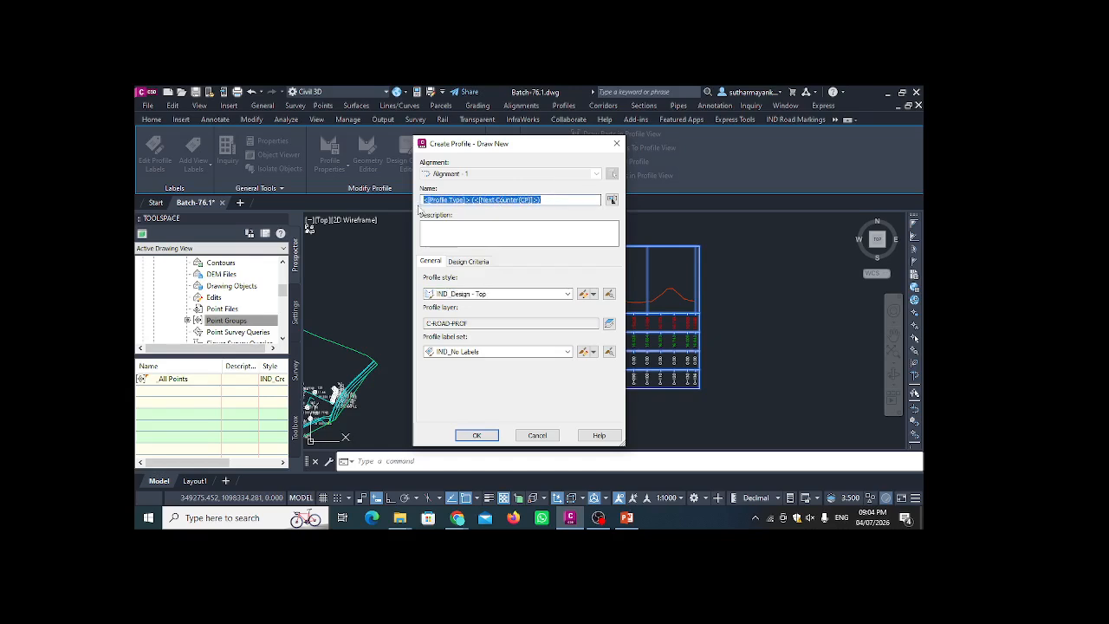
pyautogui.write('Design P')
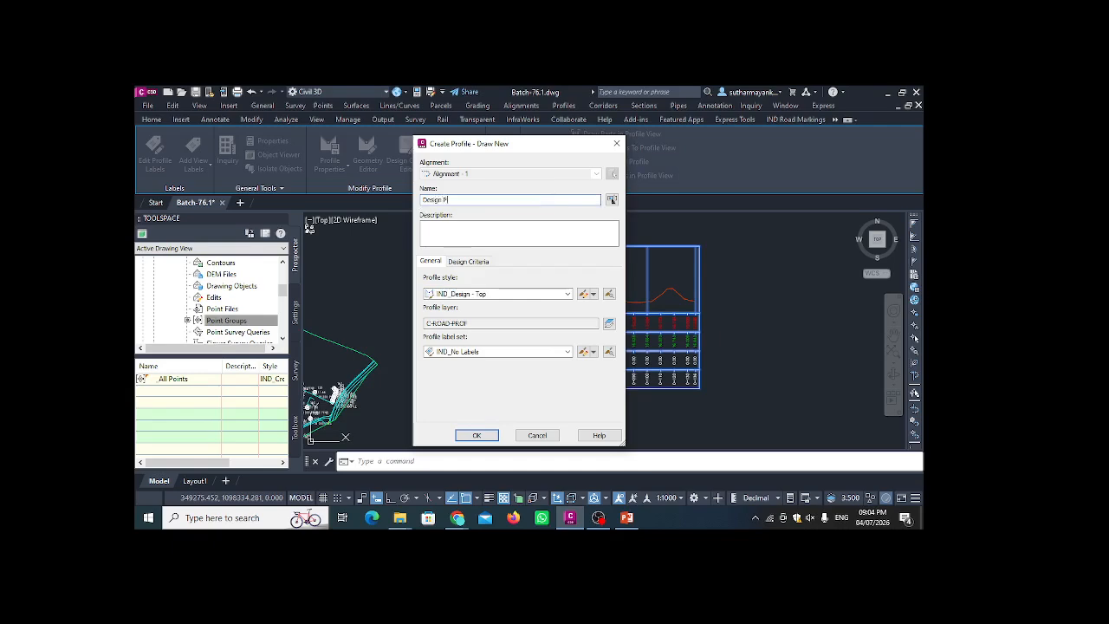
pyautogui.write('rofile View')
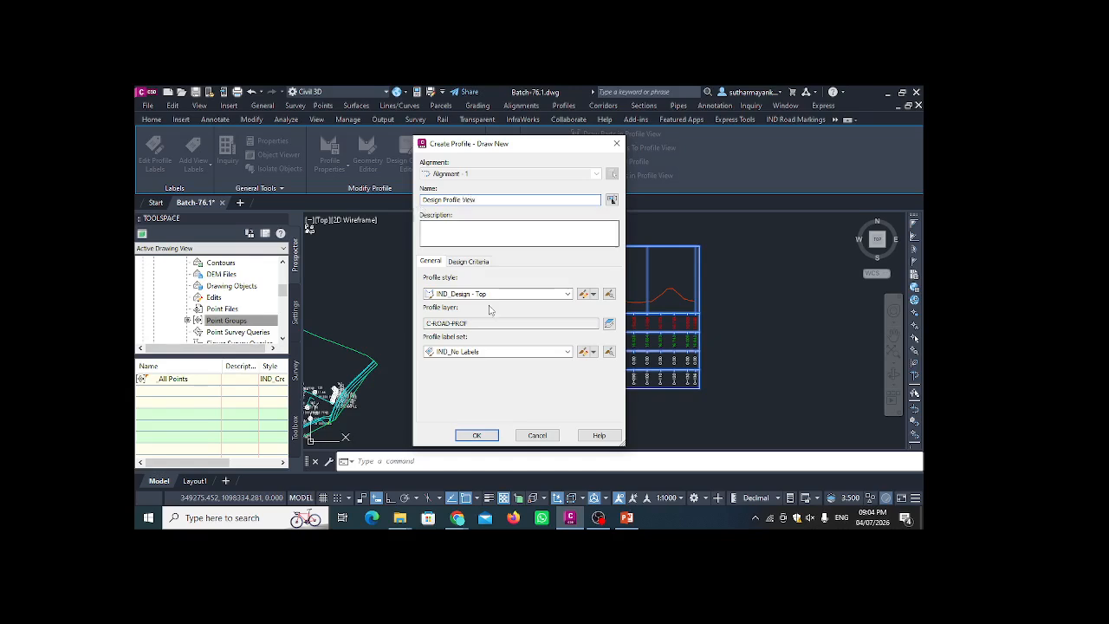
# - Keep the IND_Design - Top style without criteria-based design, set the label set to IND_Horz - Lines - Grade Break and Curves, and create the profile
pyautogui.click(472, 261)
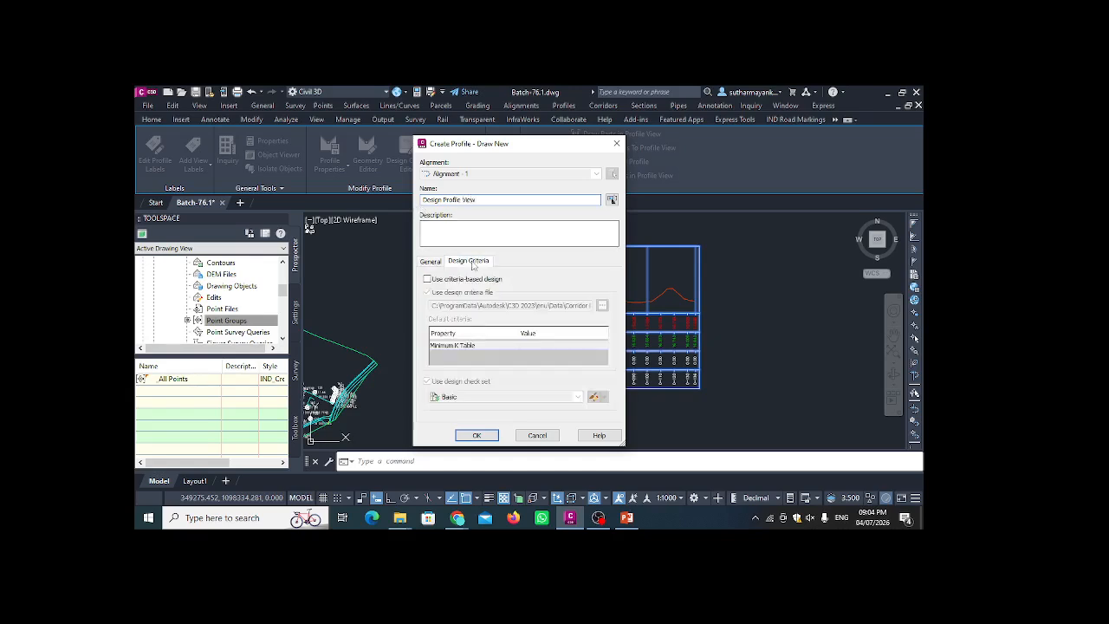
pyautogui.click(430, 263)
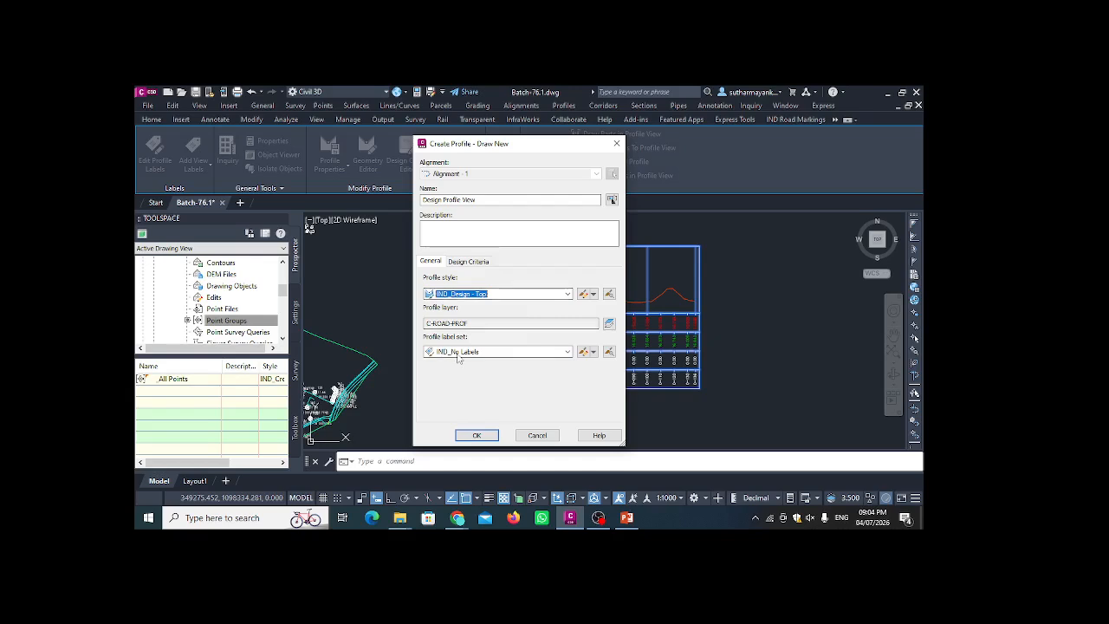
pyautogui.click(568, 352)
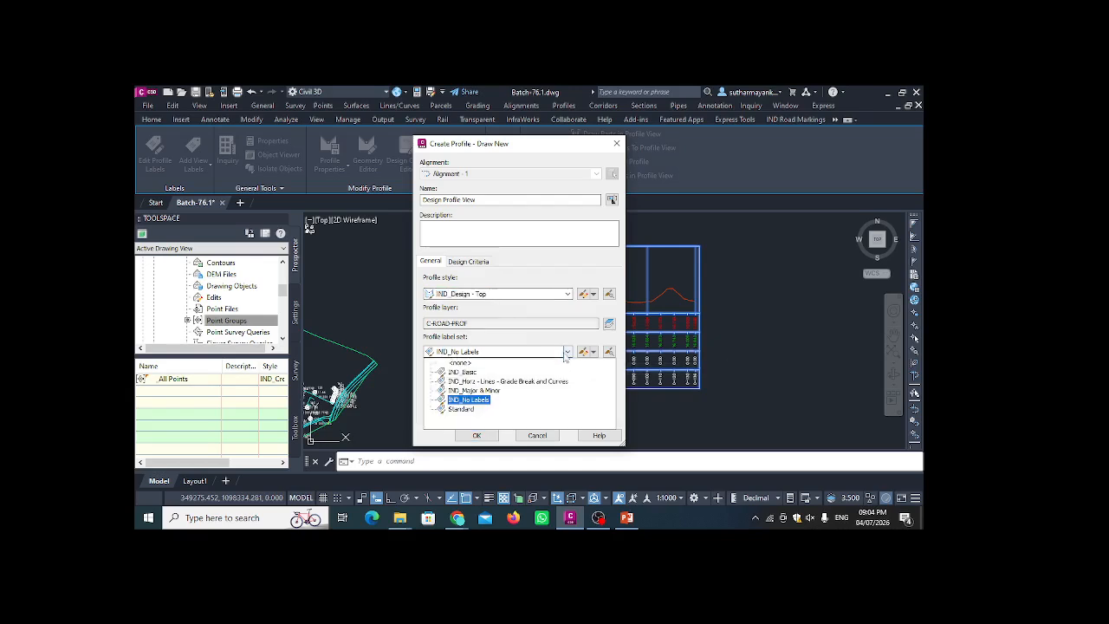
pyautogui.click(509, 381)
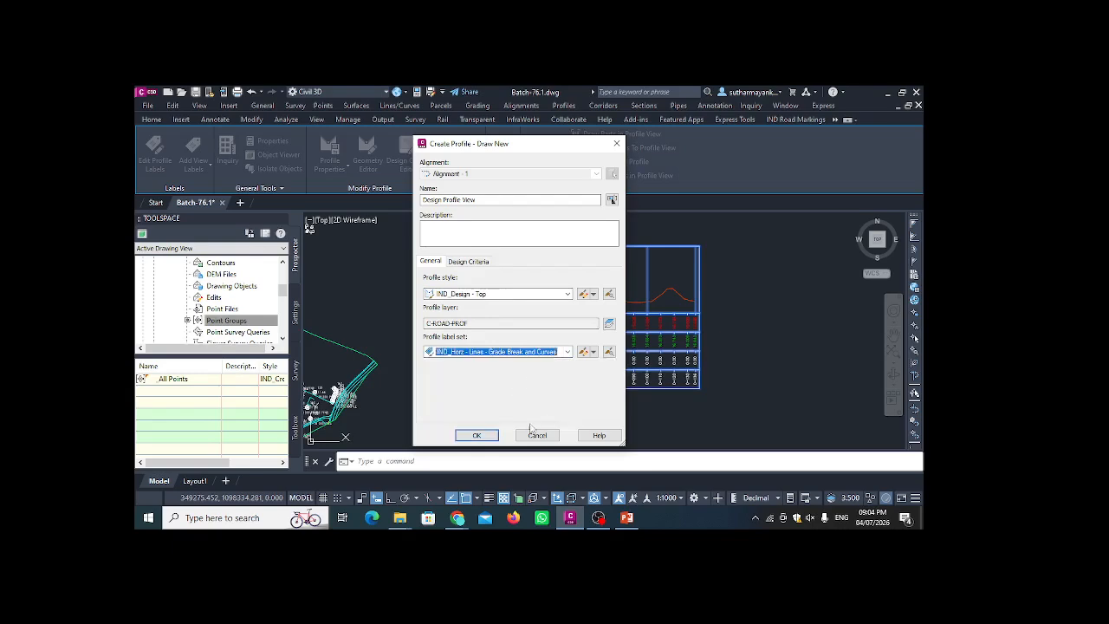
pyautogui.click(477, 435)
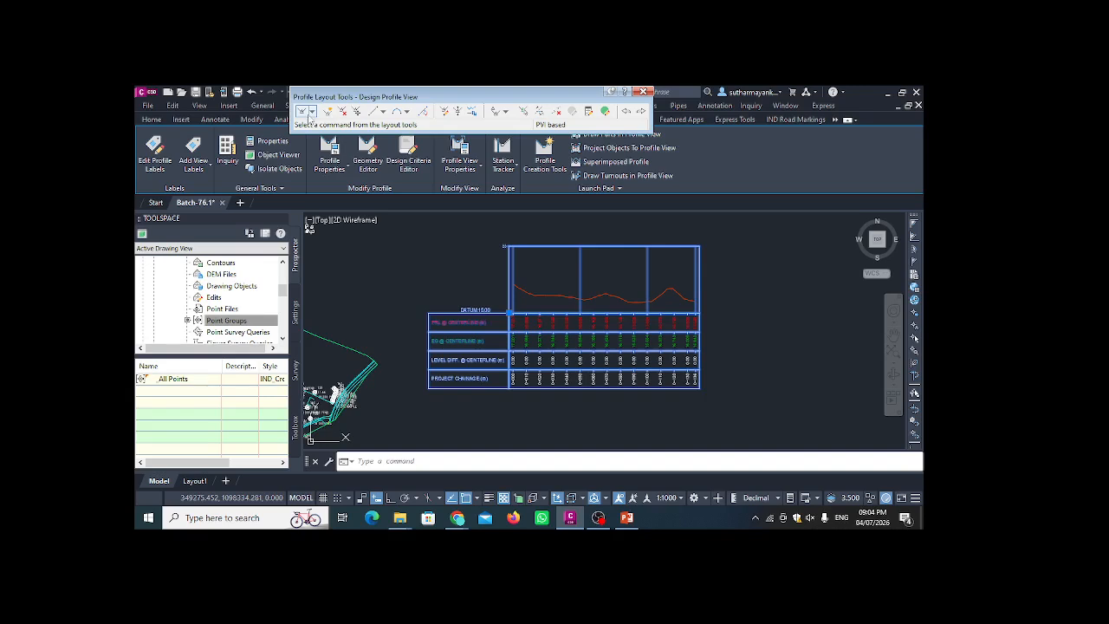
pyautogui.click(305, 113)
pyautogui.click(312, 114)
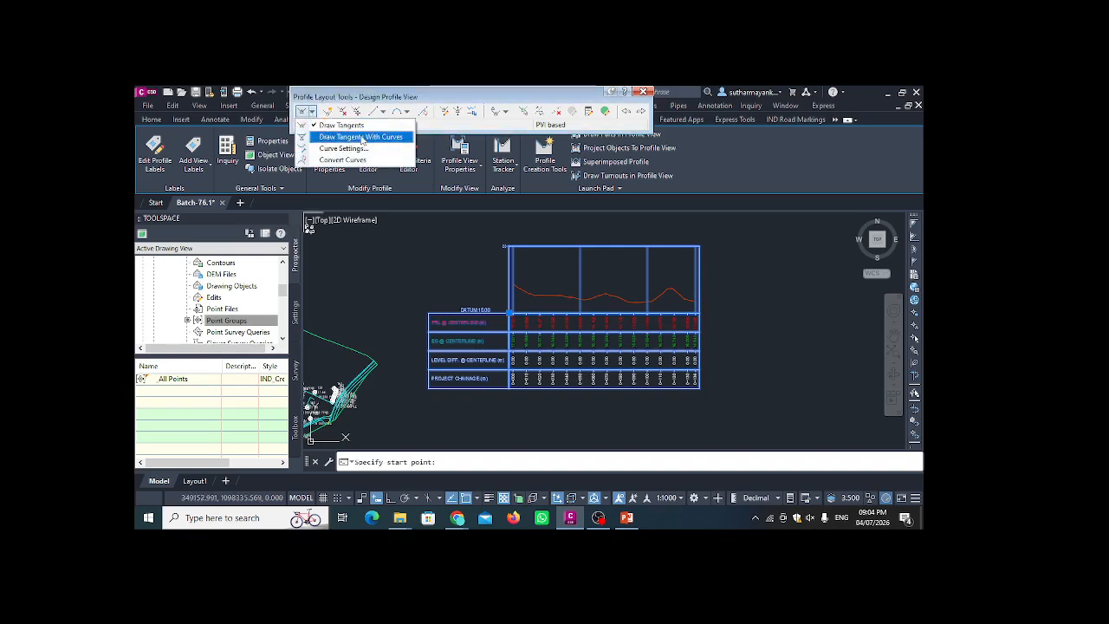
pyautogui.click(361, 137)
pyautogui.scroll(3, 527, 294)
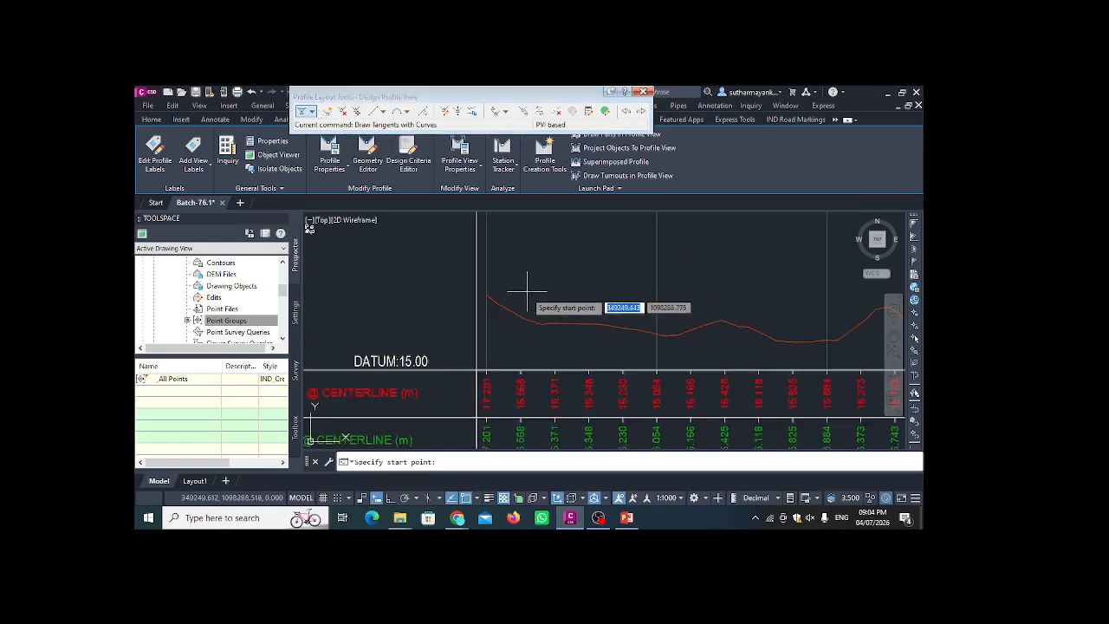
pyautogui.scroll(2, 525, 294)
pyautogui.moveTo(525, 294); pyautogui.dragTo(396, 283, button='middle')
pyautogui.scroll(-2, 387, 281)
pyautogui.scroll(2, 371, 282)
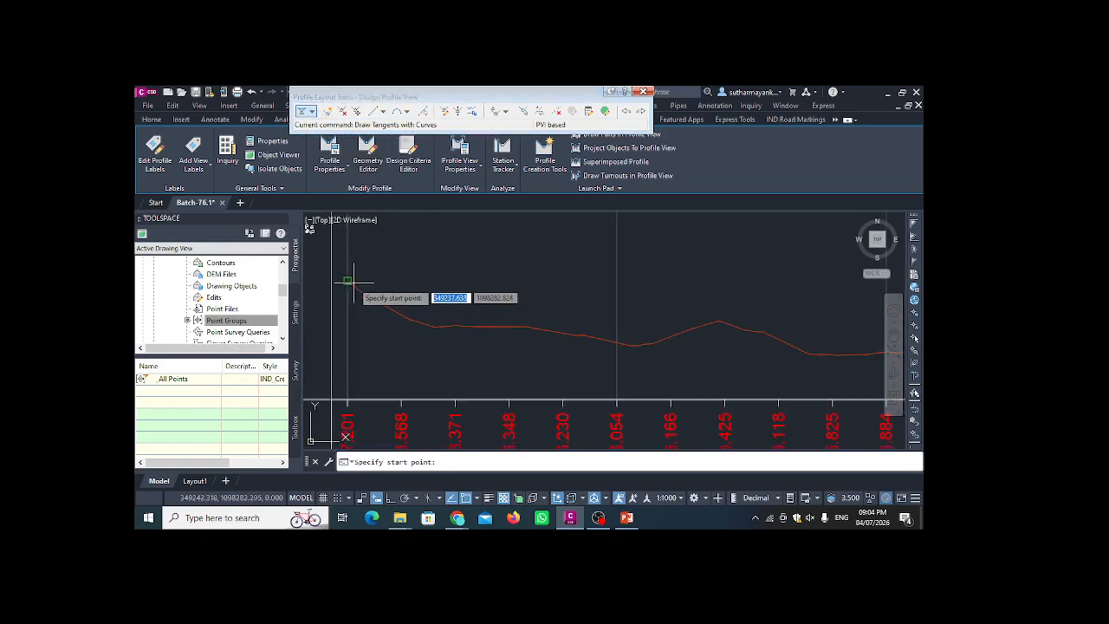
pyautogui.click(348, 281)
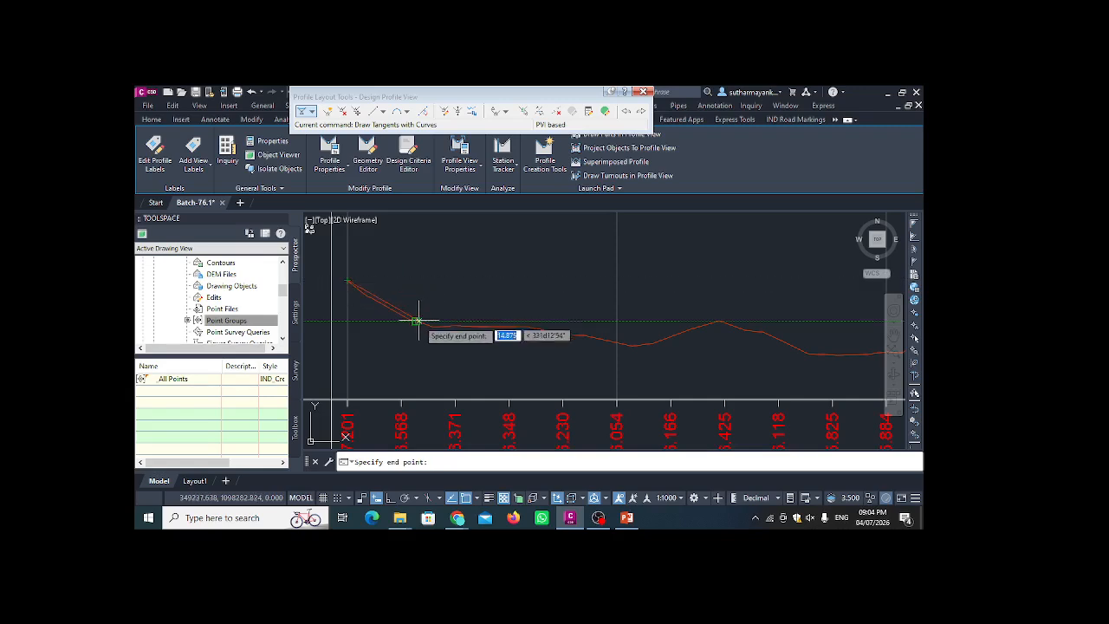
pyautogui.scroll(3, 425, 320)
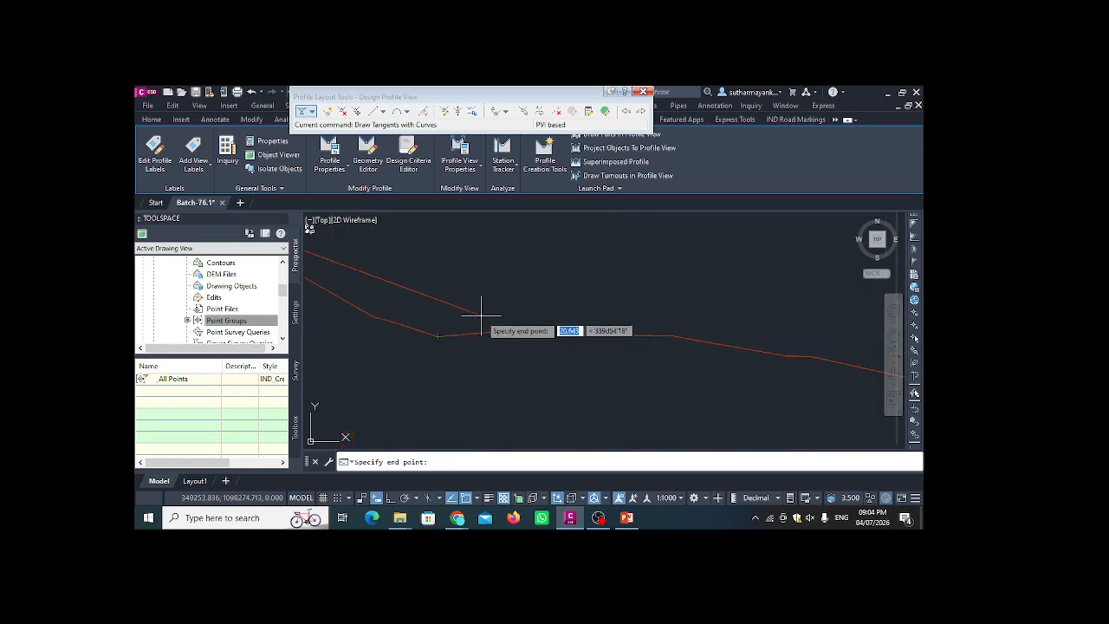
pyautogui.scroll(-3, 470, 318)
pyautogui.scroll(3, 465, 321)
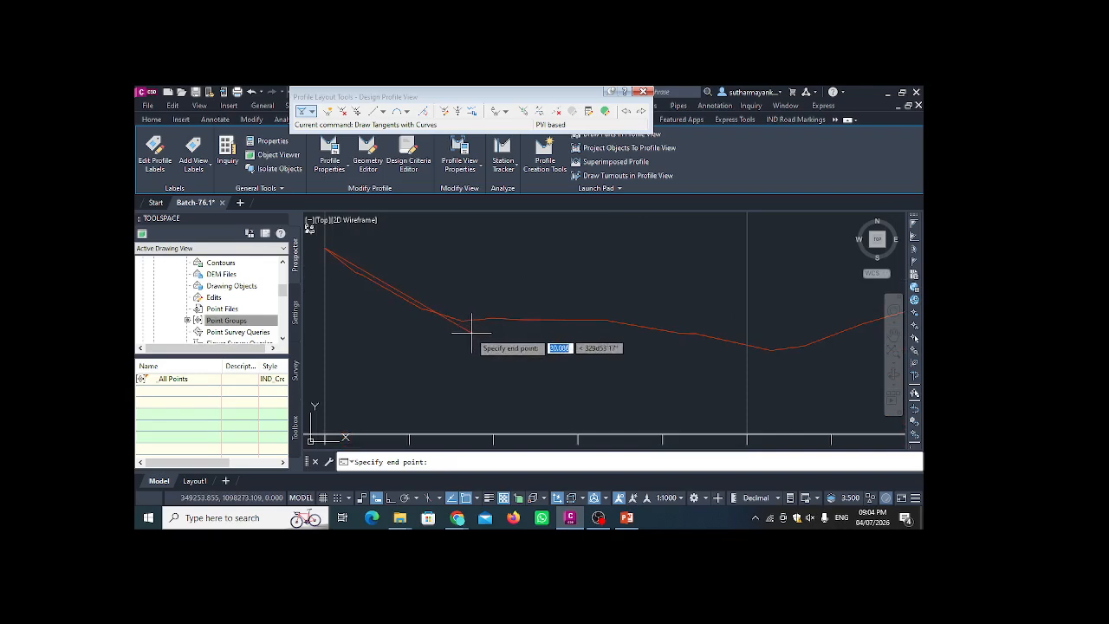
pyautogui.scroll(-3, 468, 325)
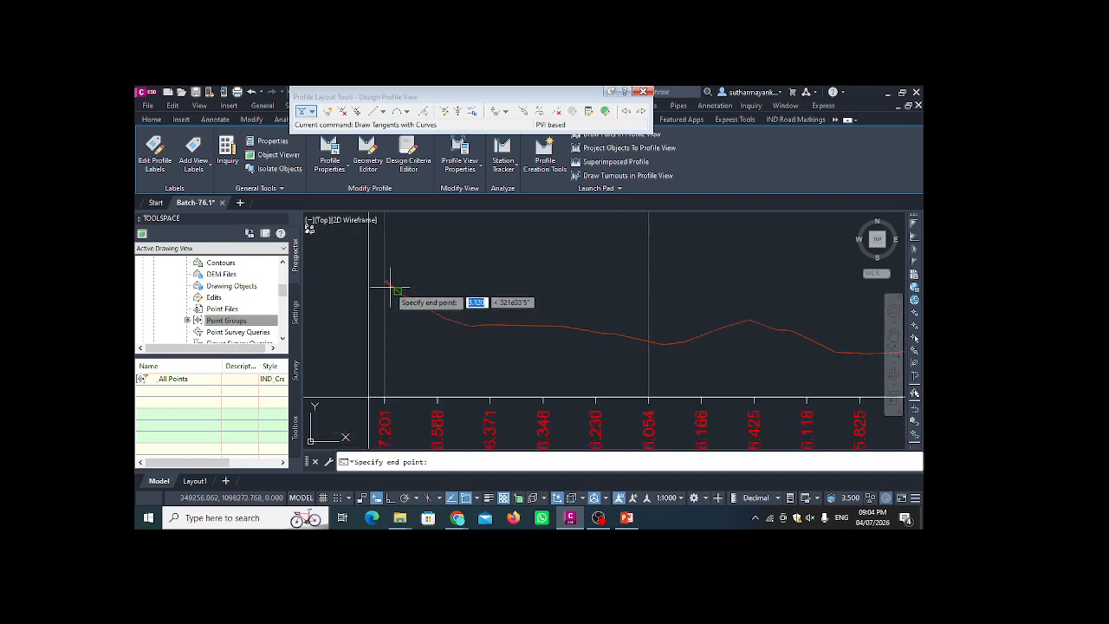
pyautogui.scroll(-5, 396, 268)
pyautogui.press('Escape')
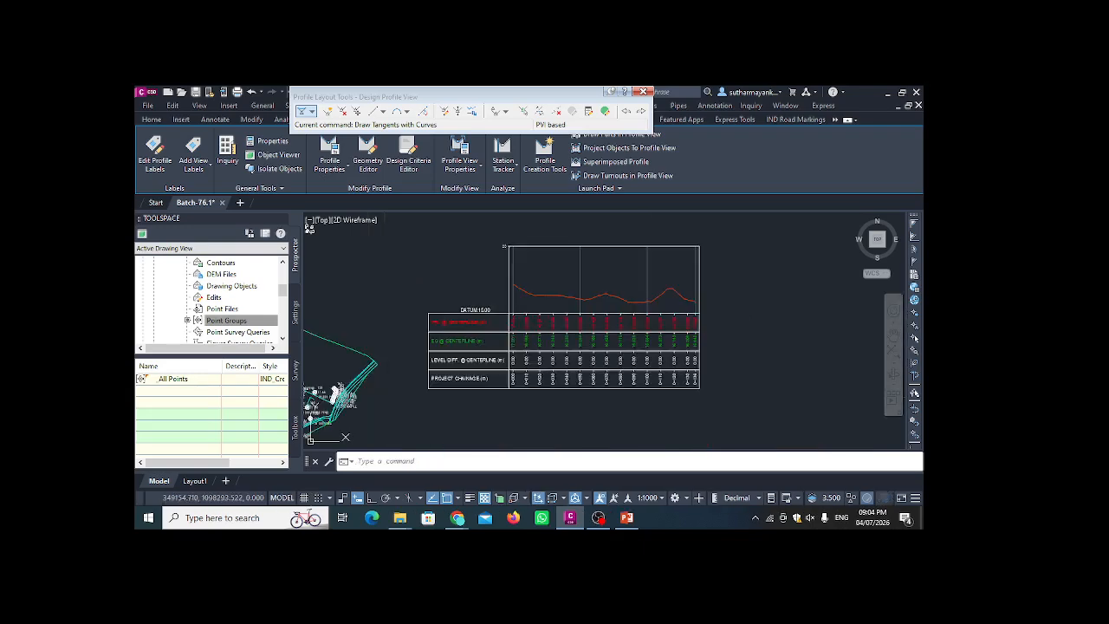
pyautogui.press('Escape')
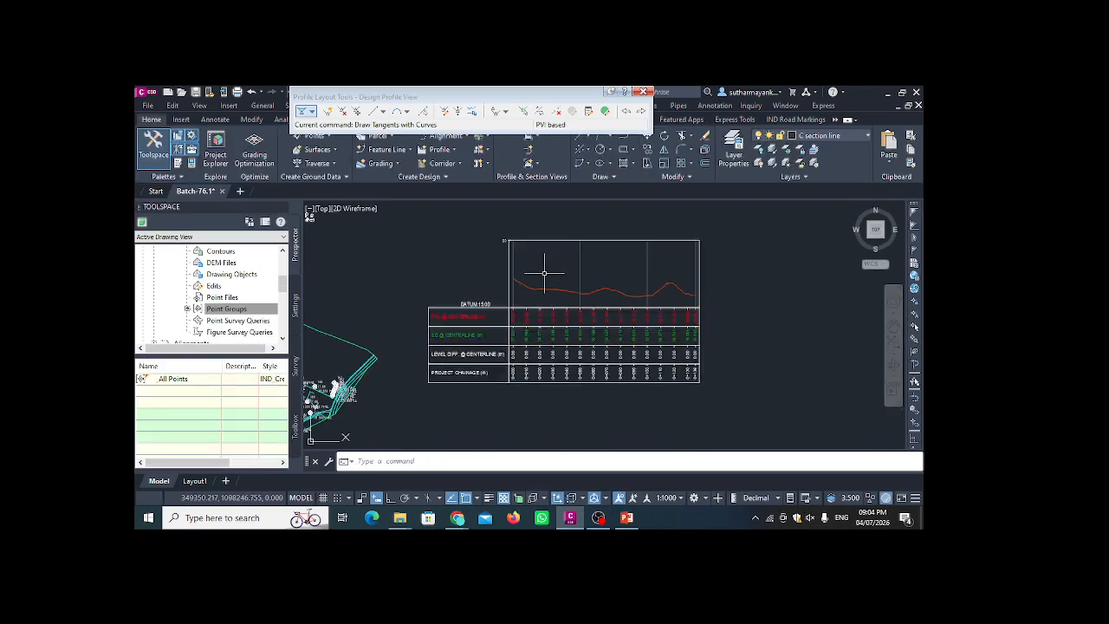
# - Start the design profile with Draw Tangents With Curves, placing its start point on the 0+000 station line below the existing ground line
pyautogui.scroll(3, 494, 280)
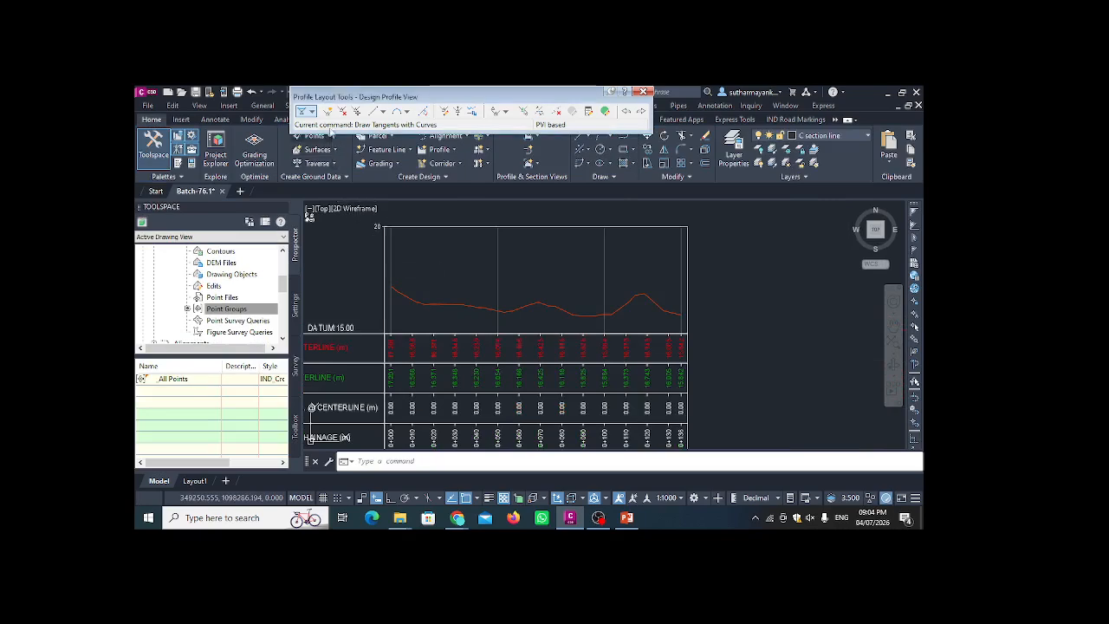
pyautogui.click(321, 112)
pyautogui.click(373, 137)
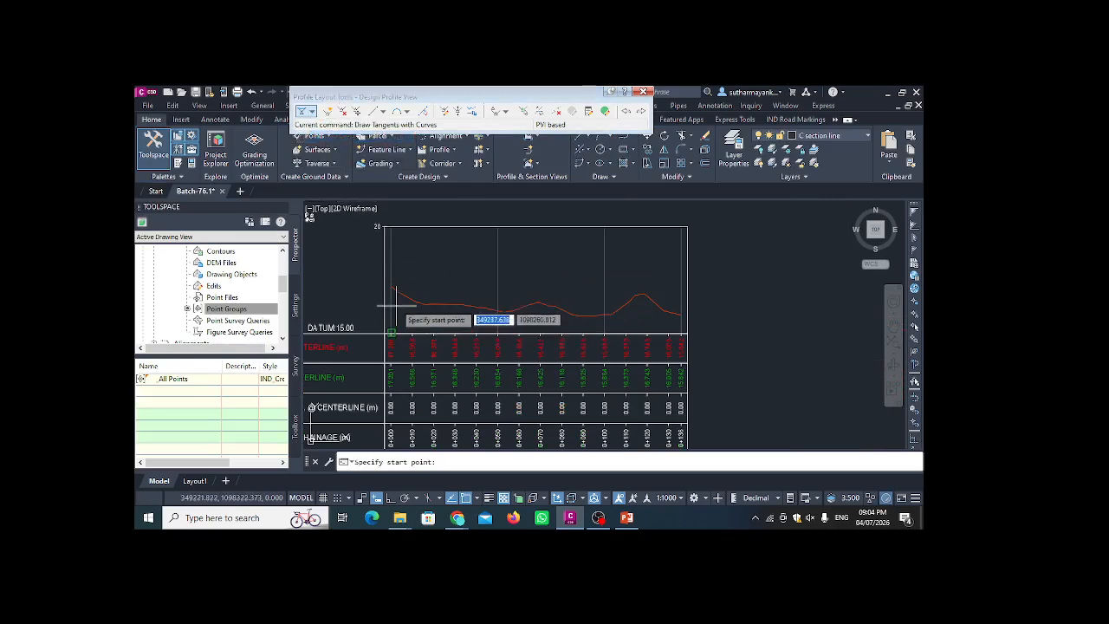
pyautogui.scroll(3, 384, 321)
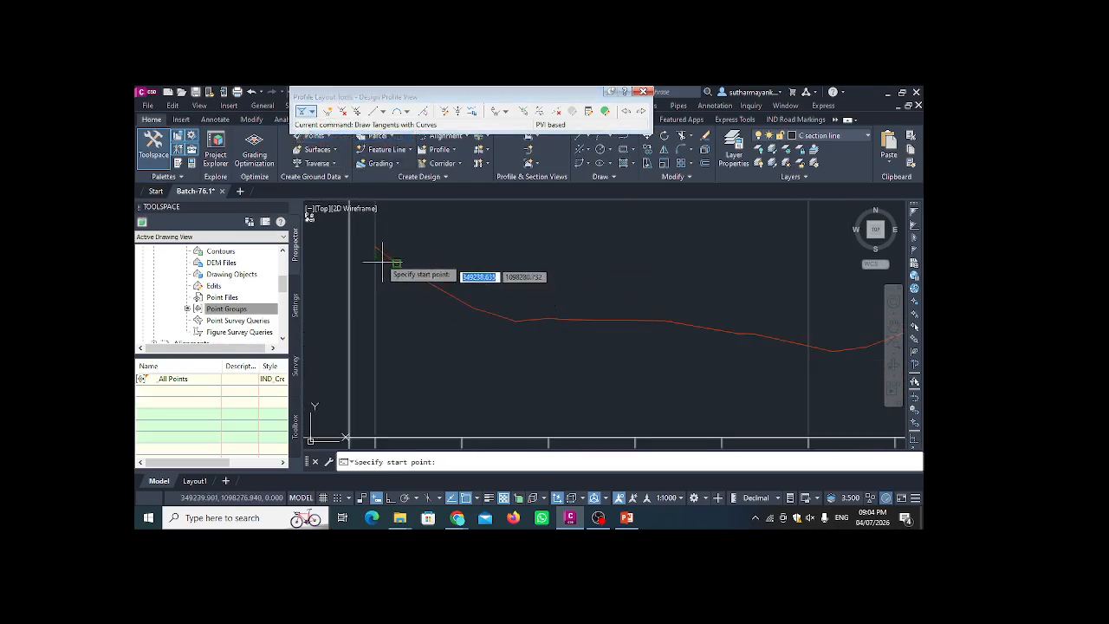
pyautogui.click(375, 329)
pyautogui.scroll(-3, 495, 322)
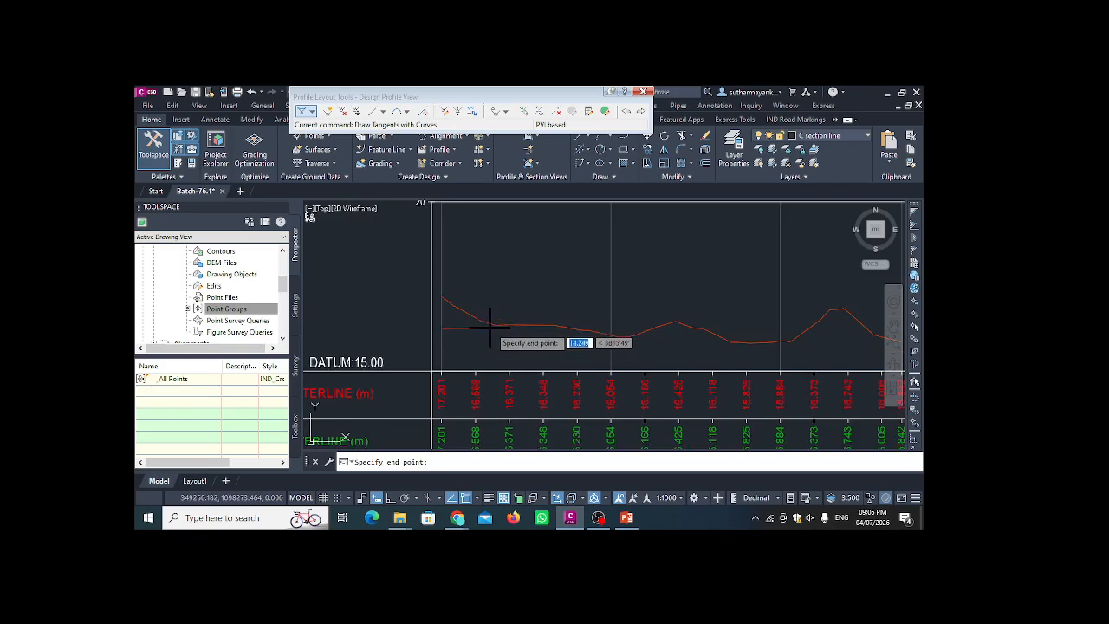
# - Try to place the first tangent's end point on the last station line of the profile view using an Intersection snap
pyautogui.moveTo(586, 324); pyautogui.dragTo(425, 342, button='middle')
pyautogui.scroll(-4, 566, 343)
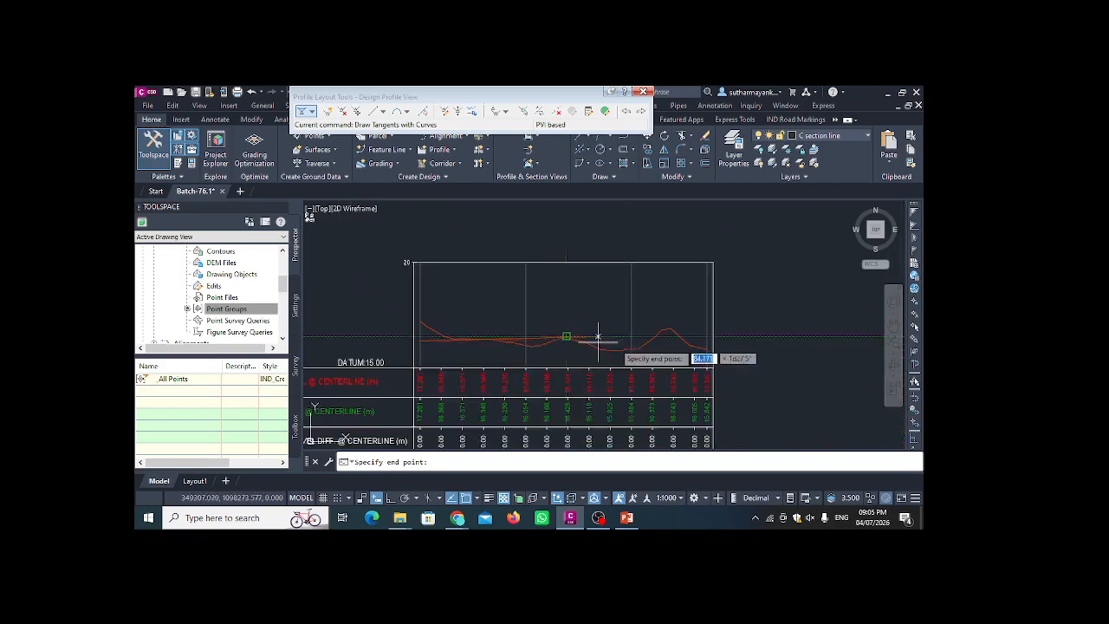
pyautogui.moveTo(648, 343); pyautogui.dragTo(569, 335, button='middle')
pyautogui.scroll(2, 610, 334)
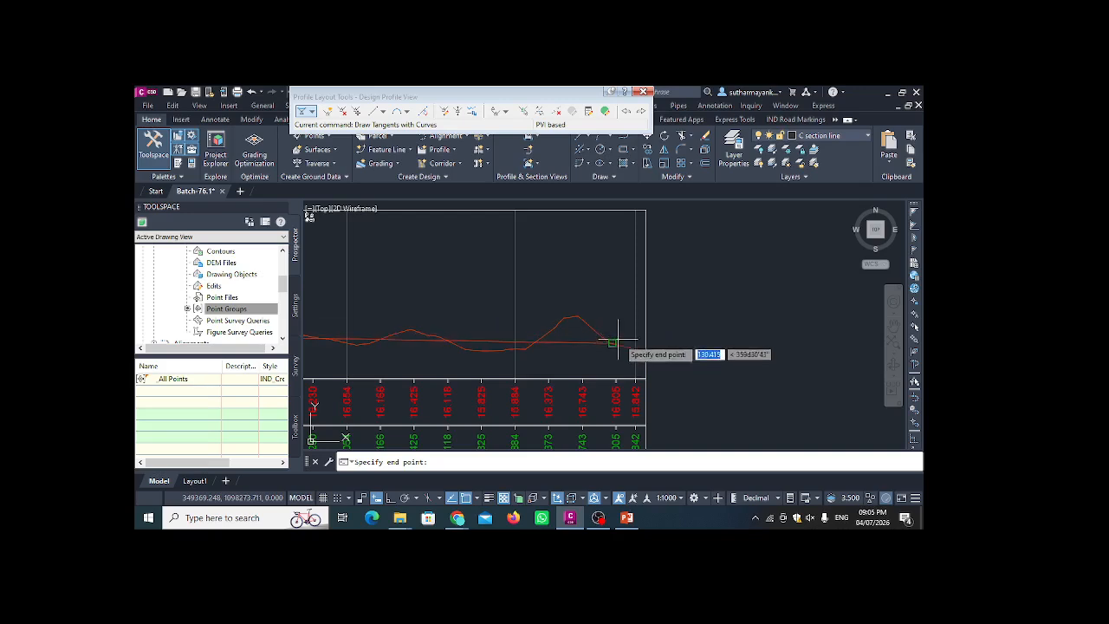
pyautogui.scroll(2, 633, 331)
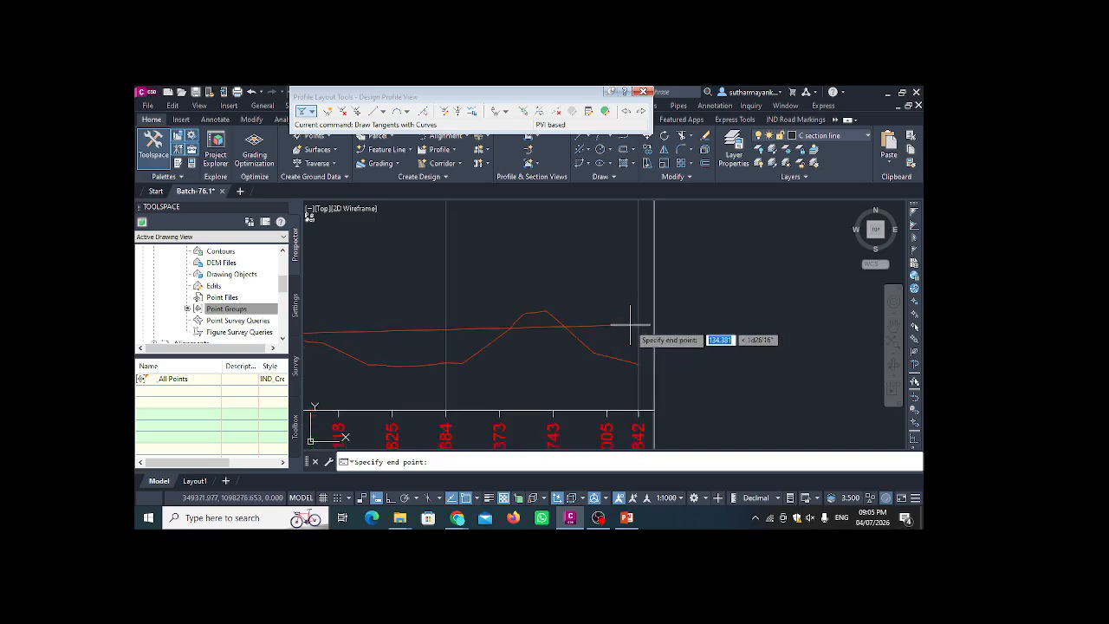
pyautogui.keyDown('shift'); pyautogui.rightClick(631, 325); pyautogui.keyUp('shift')
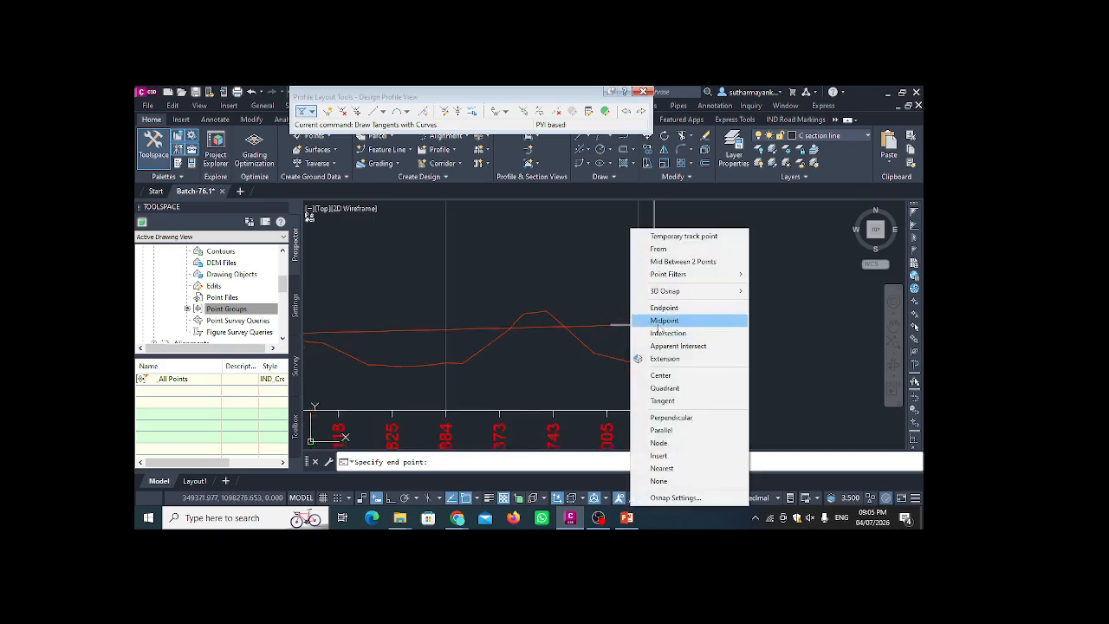
pyautogui.click(667, 332)
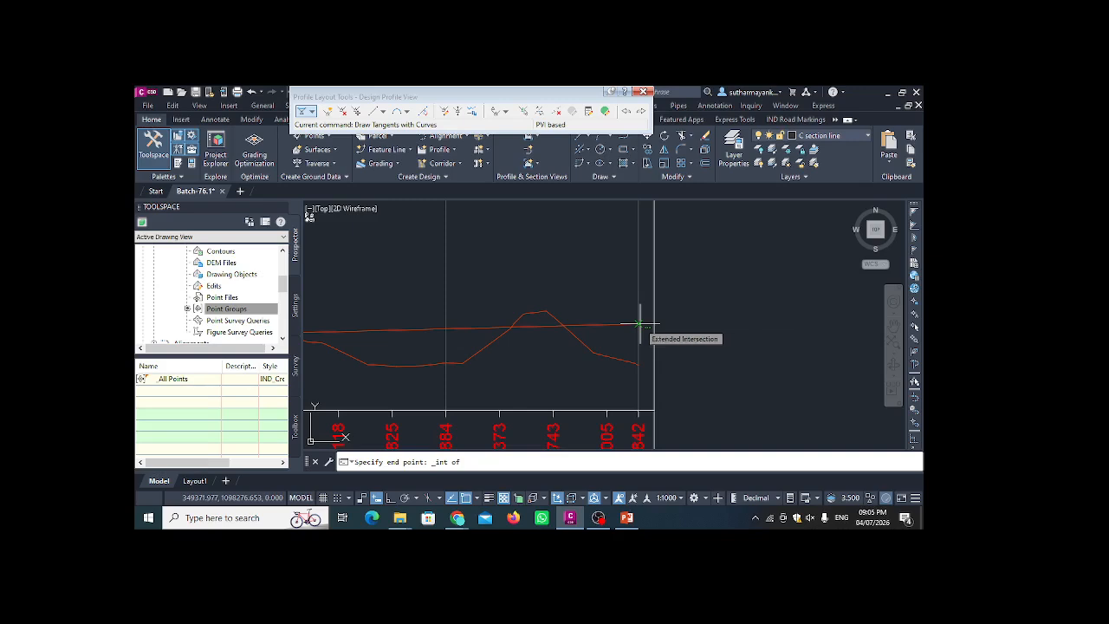
pyautogui.click(640, 326)
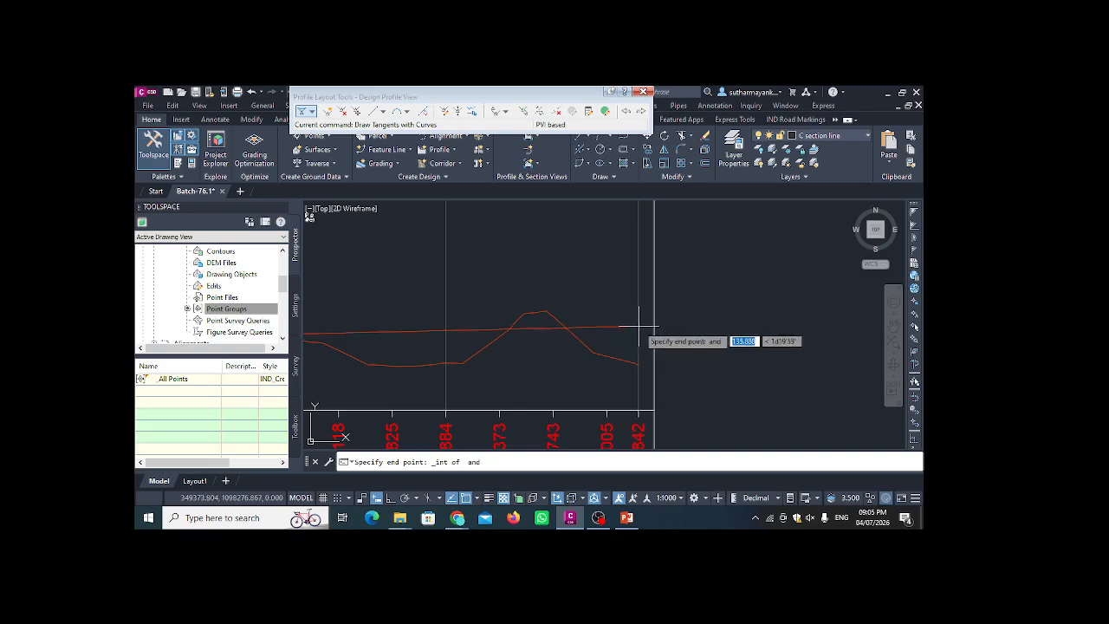
pyautogui.keyDown('shift'); pyautogui.rightClick(635, 326); pyautogui.keyUp('shift')
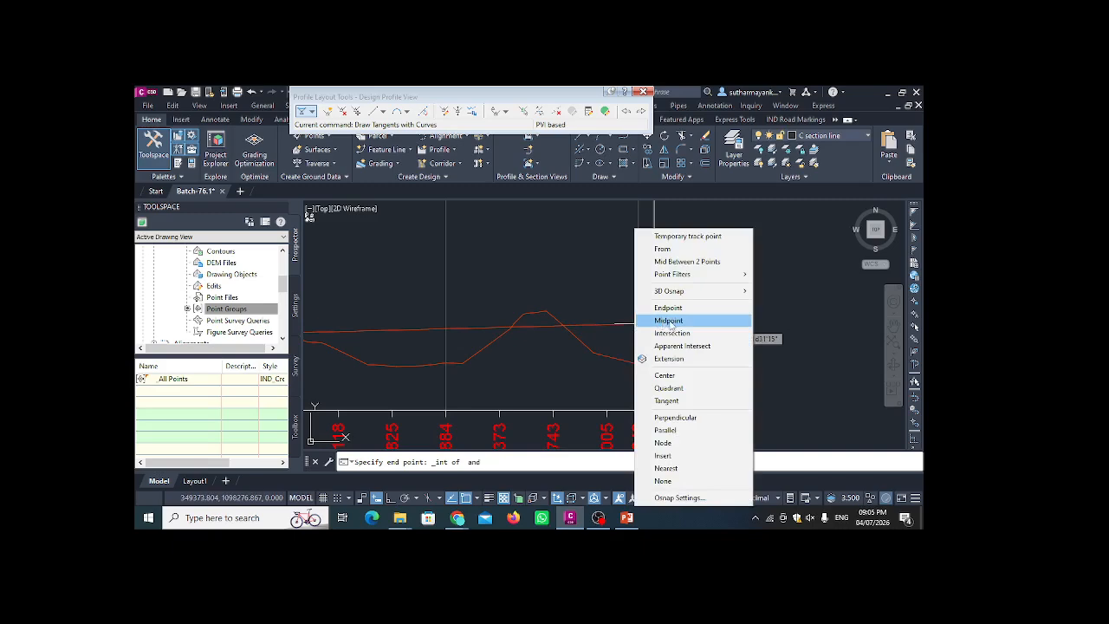
pyautogui.click(668, 431)
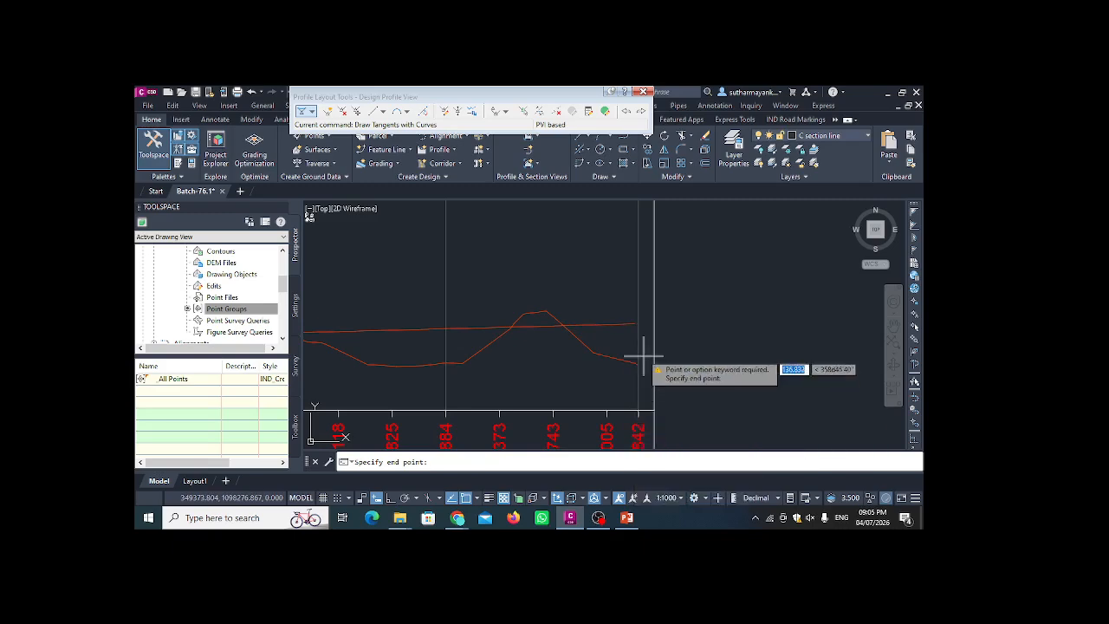
pyautogui.keyDown('shift'); pyautogui.rightClick(639, 313); pyautogui.keyUp('shift')
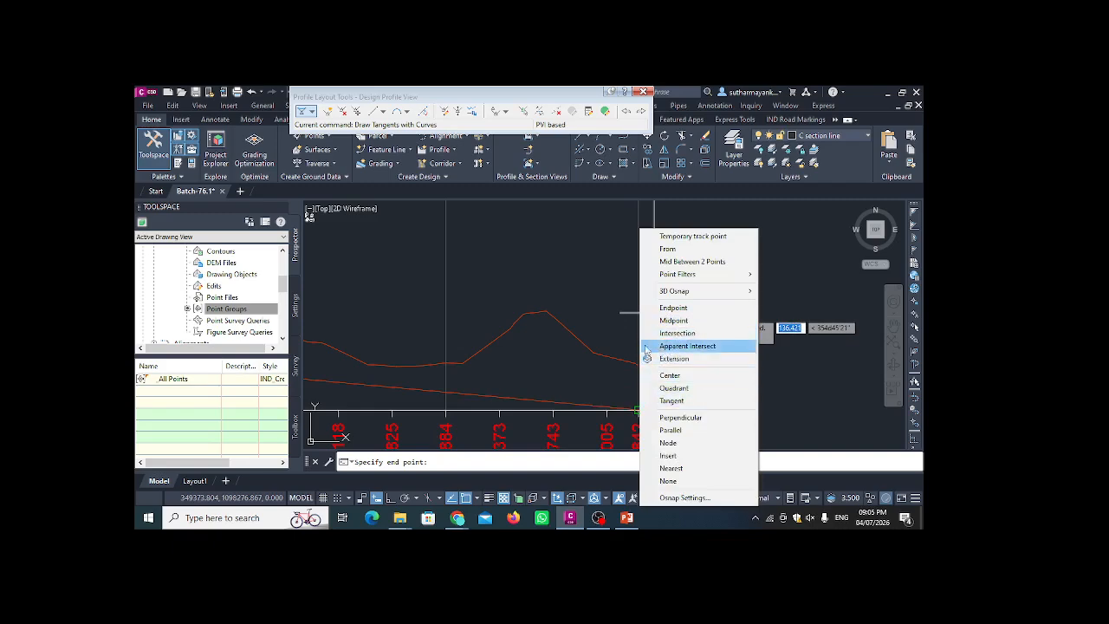
pyautogui.click(618, 355)
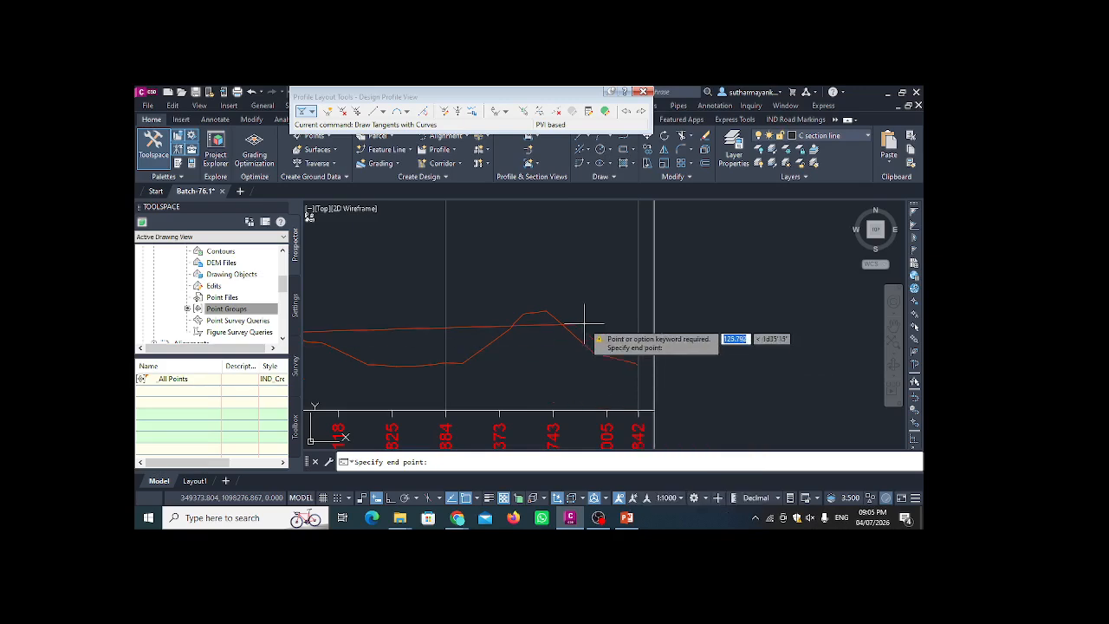
# - Try to locate the tangent's end point near the last station line using Ortho mode and Midpoint and Endpoint snaps
pyautogui.scroll(4, 541, 305)
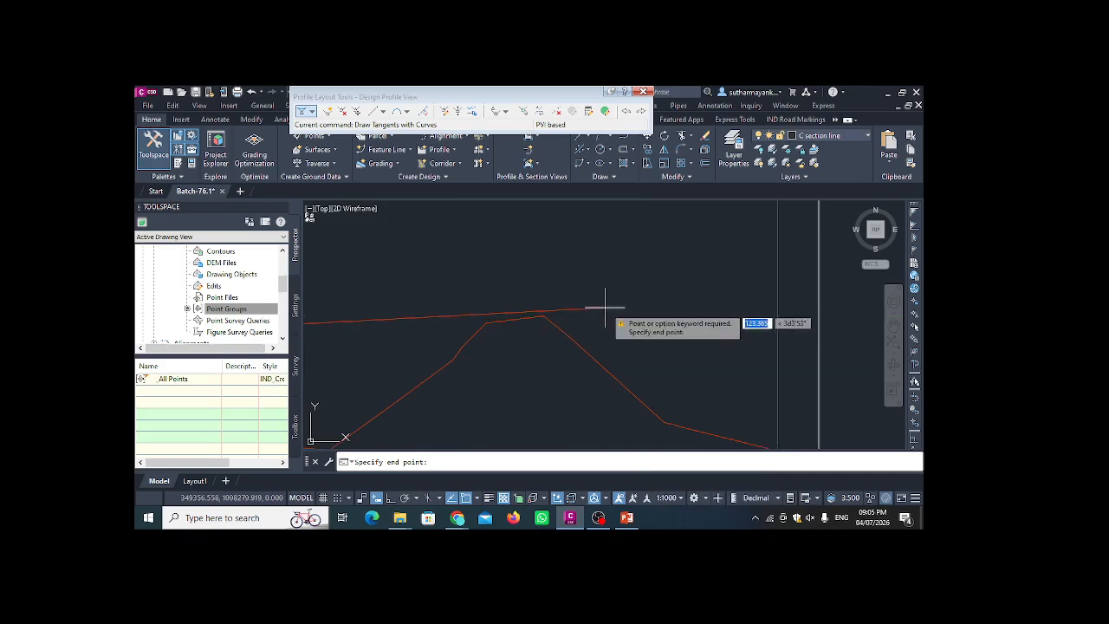
pyautogui.scroll(-3, 606, 307)
pyautogui.scroll(3, 624, 292)
pyautogui.scroll(-3, 646, 336)
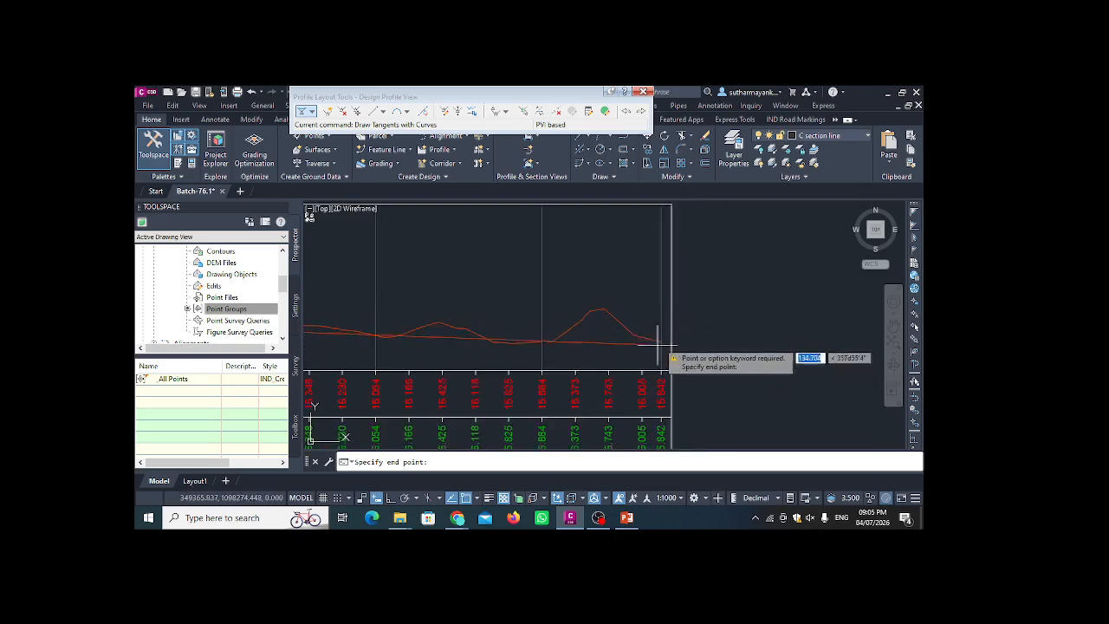
pyautogui.scroll(4, 658, 344)
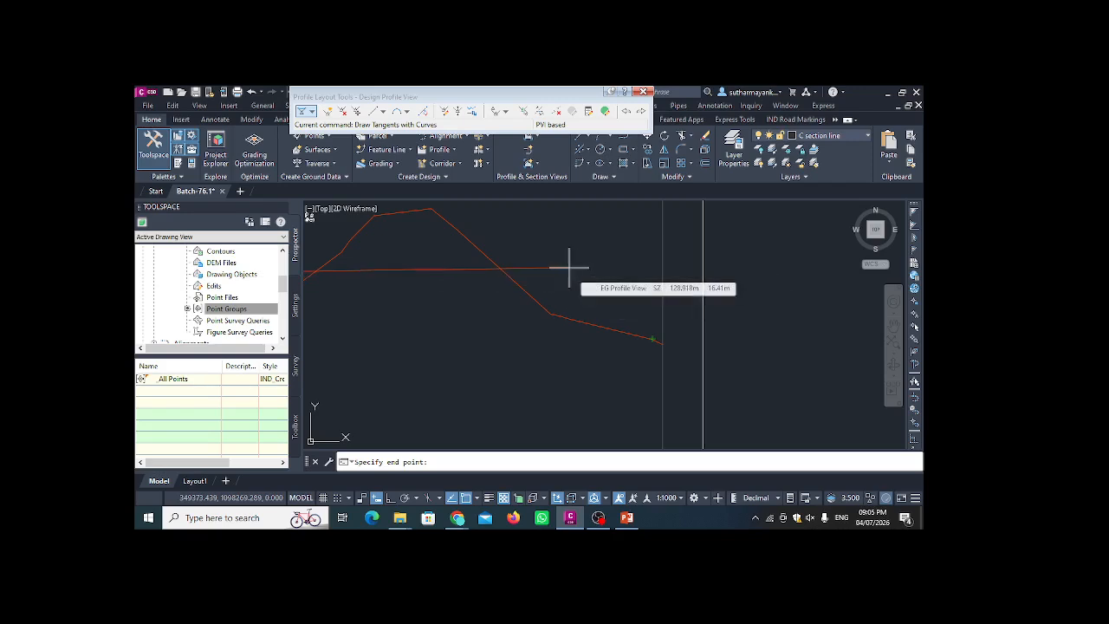
pyautogui.press('F8')
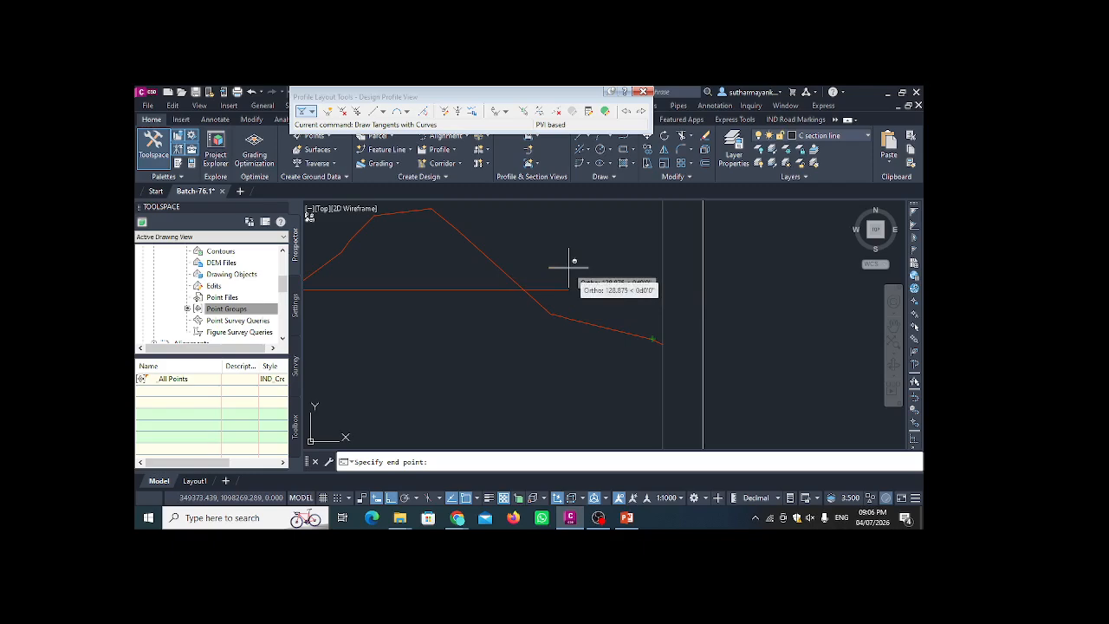
pyautogui.keyDown('shift'); pyautogui.rightClick(569, 268); pyautogui.keyUp('shift')
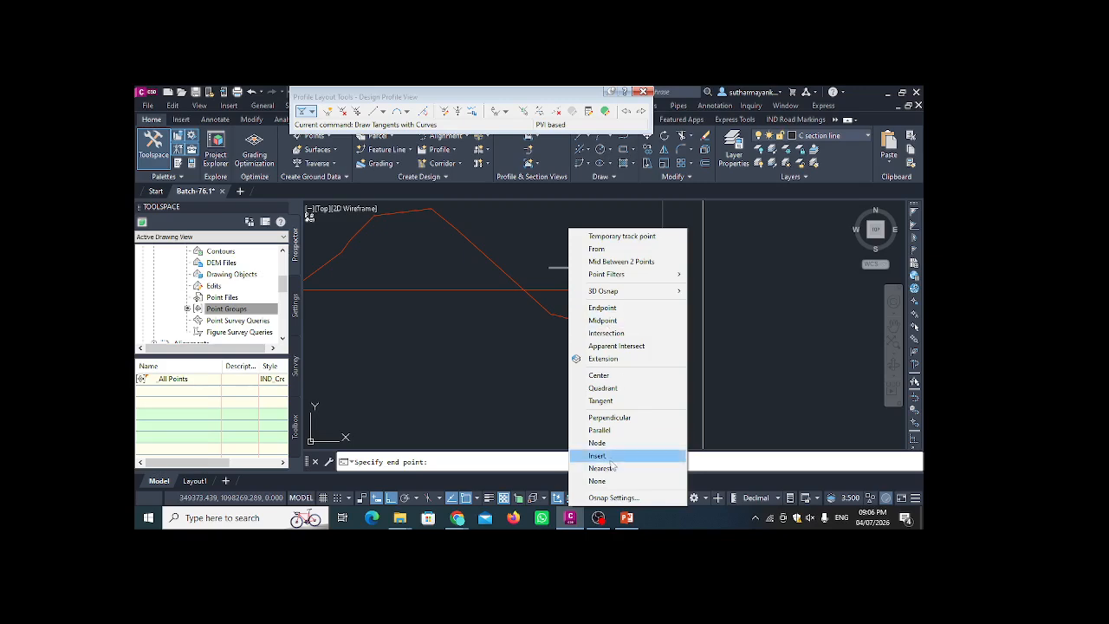
pyautogui.click(610, 321)
pyautogui.scroll(-2, 662, 316)
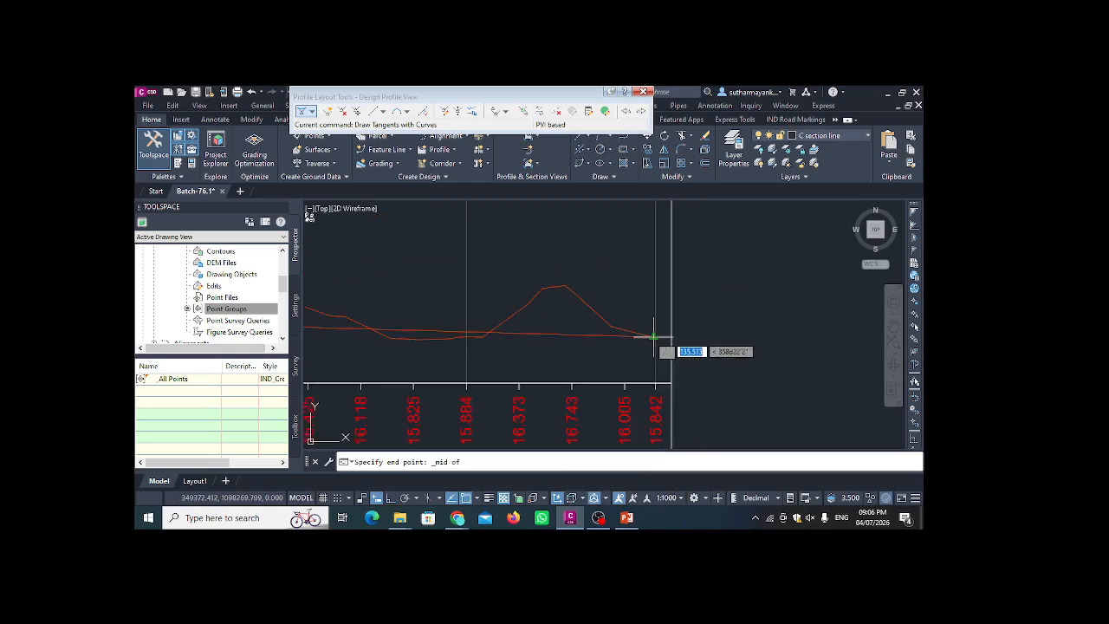
pyautogui.keyDown('shift'); pyautogui.rightClick(641, 284); pyautogui.keyUp('shift')
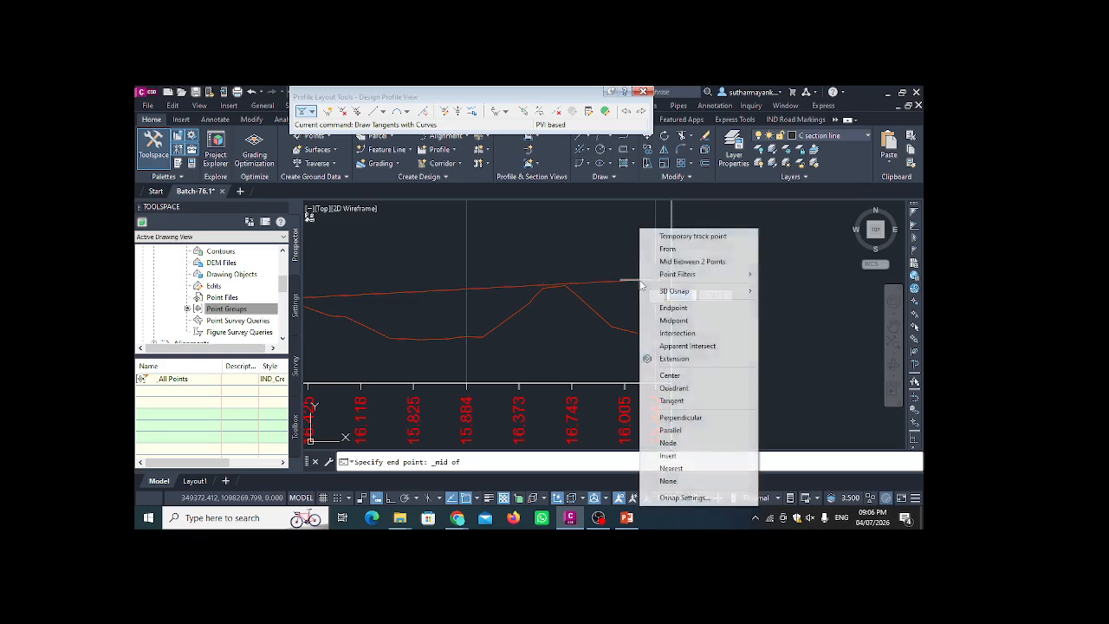
pyautogui.click(676, 307)
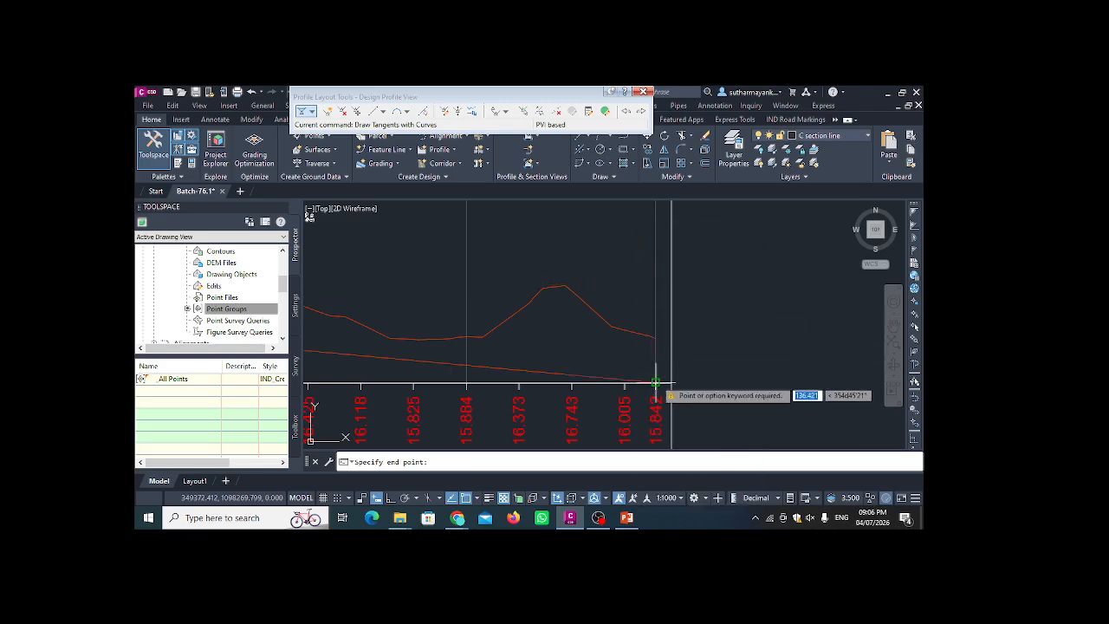
# - Retry the Intersection snap for the tangent's end point on the last station line, above the end of the existing ground line
pyautogui.keyDown('shift'); pyautogui.rightClick(647, 277); pyautogui.keyUp('shift')
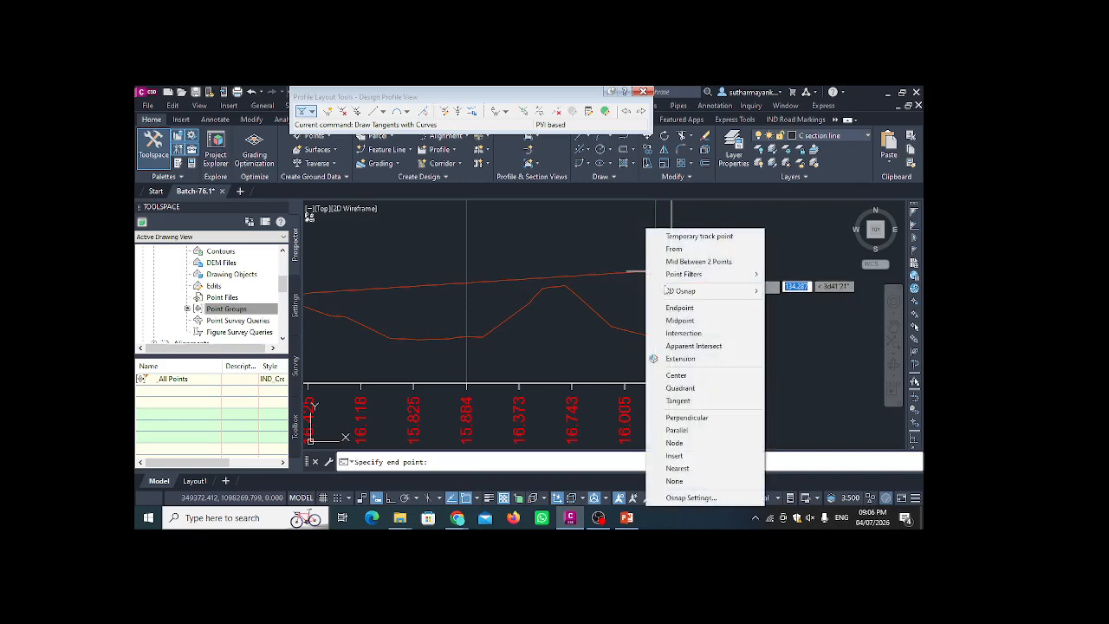
pyautogui.click(686, 332)
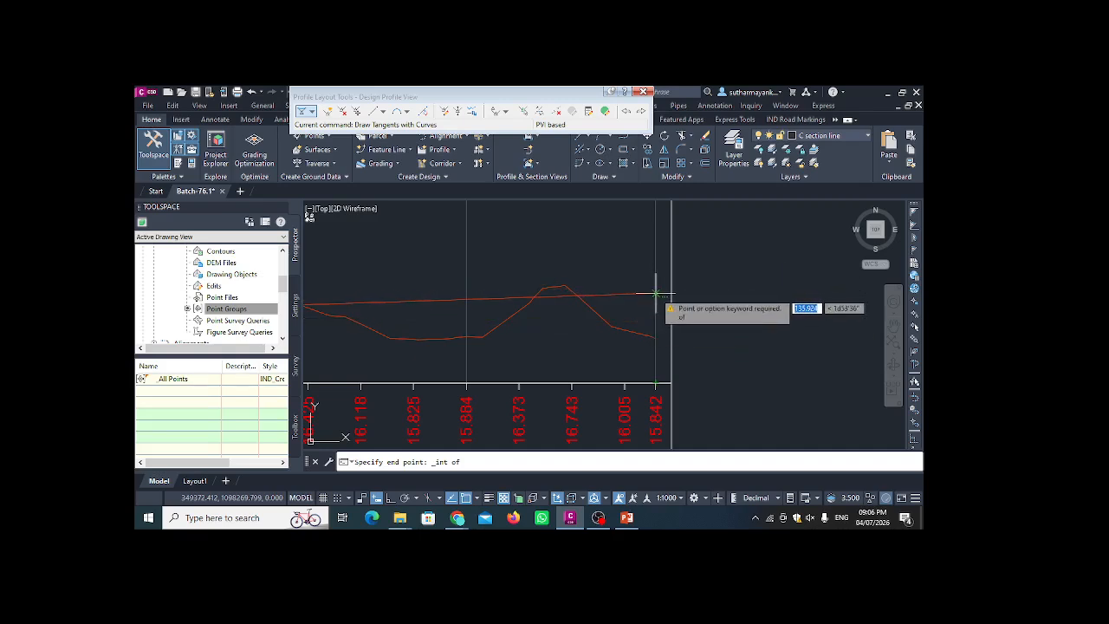
pyautogui.click(656, 292)
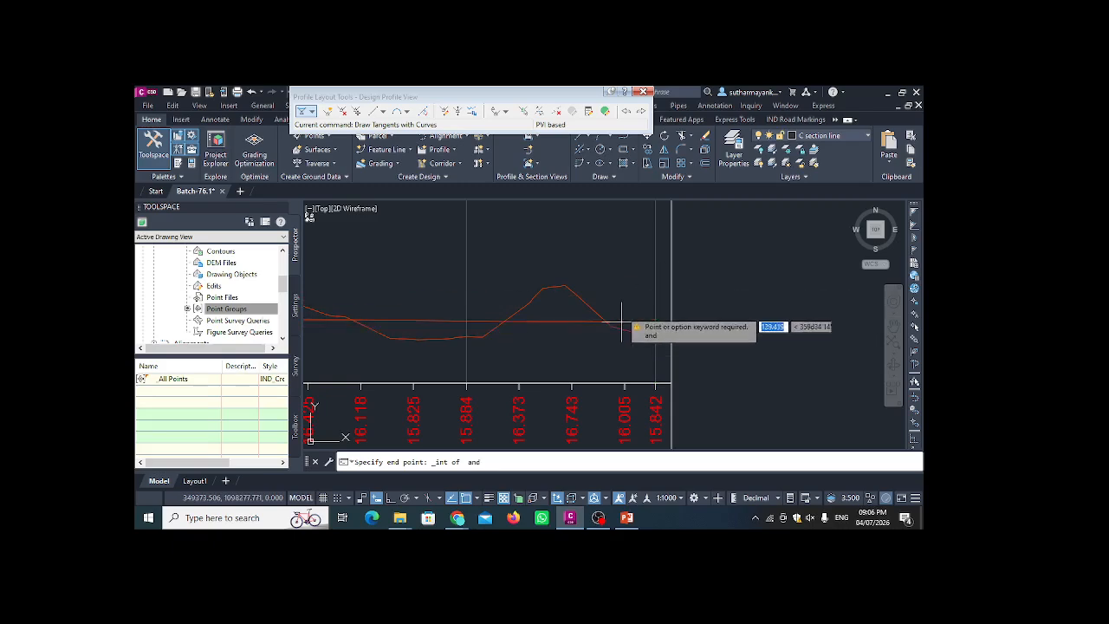
pyautogui.scroll(2, 654, 277)
pyautogui.click(654, 279)
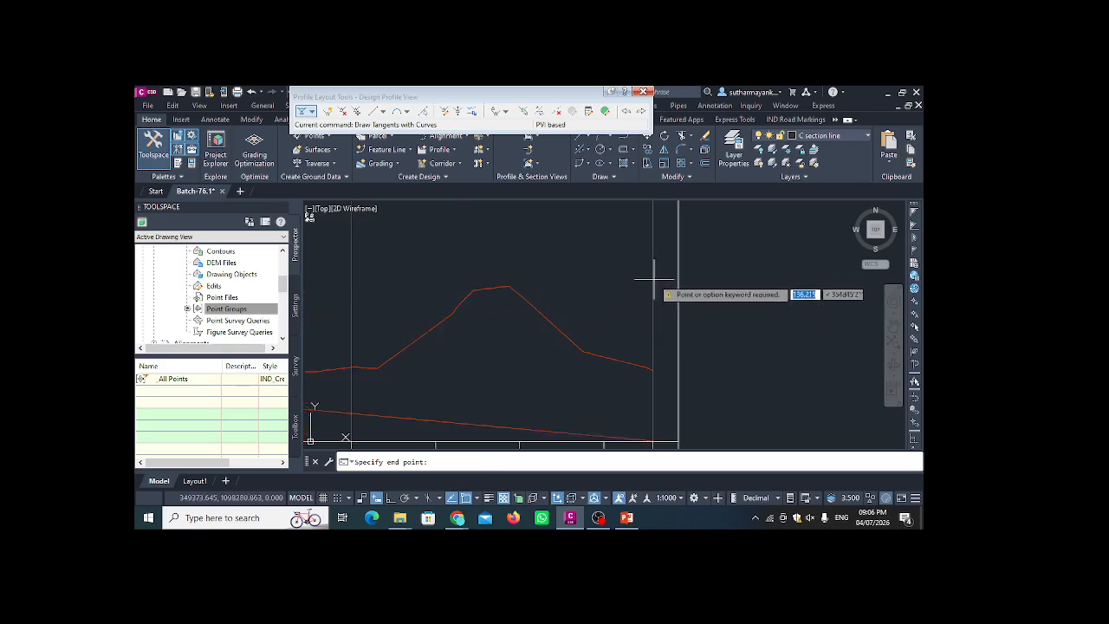
# - Try to place the tangent's end point on the last station line using a Perpendicular snap
pyautogui.keyDown('shift'); pyautogui.rightClick(646, 291); pyautogui.keyUp('shift')
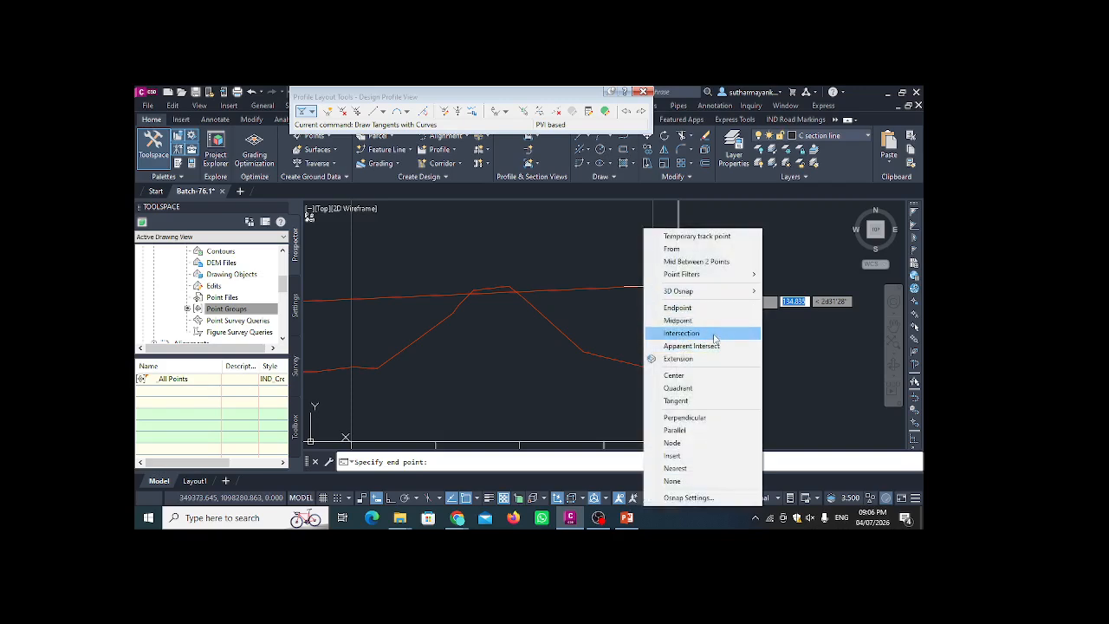
pyautogui.click(710, 420)
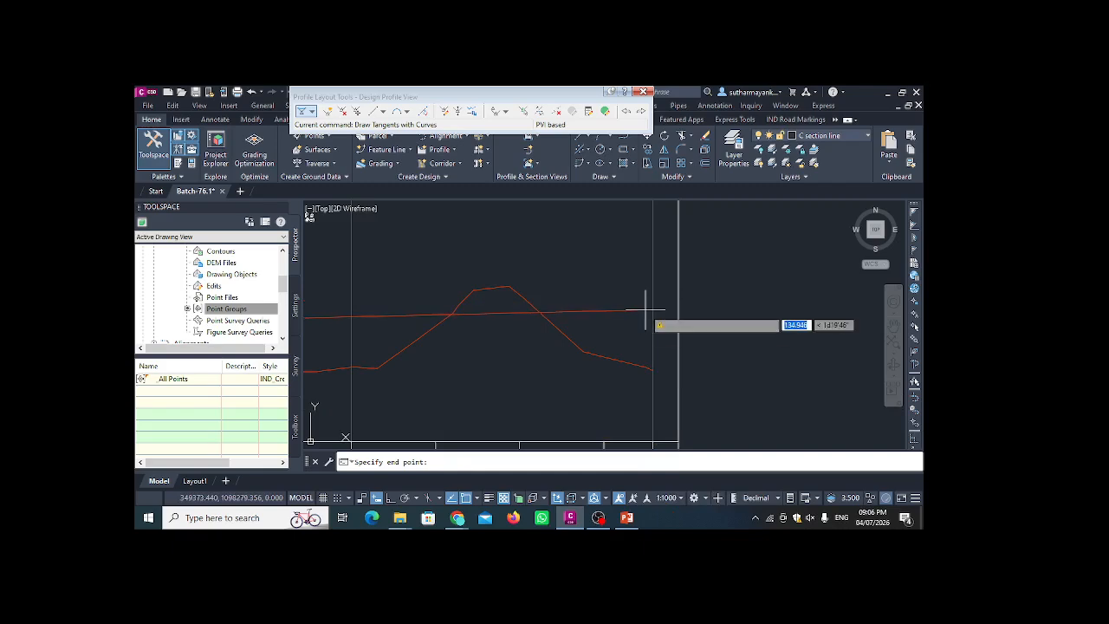
pyautogui.scroll(-5, 646, 309)
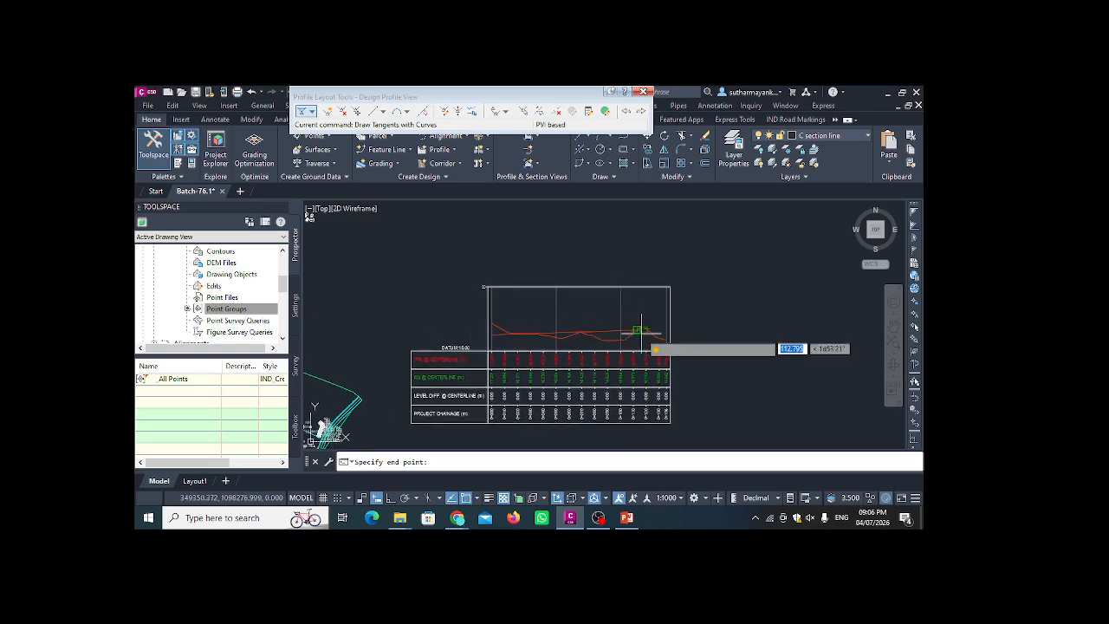
pyautogui.scroll(2, 642, 335)
pyautogui.press('Escape')
# - Restart Draw Tangents With Curves and place the design profile's start point on the 0+000 station line, below the existing ground line
pyautogui.click(310, 111)
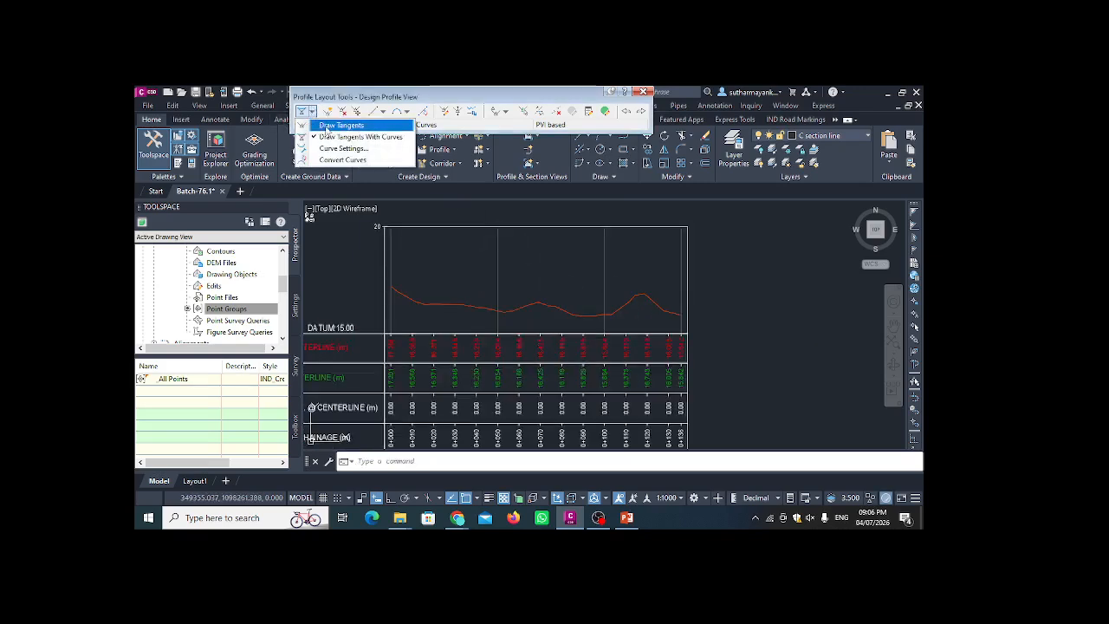
pyautogui.click(328, 128)
pyautogui.click(313, 111)
pyautogui.click(322, 137)
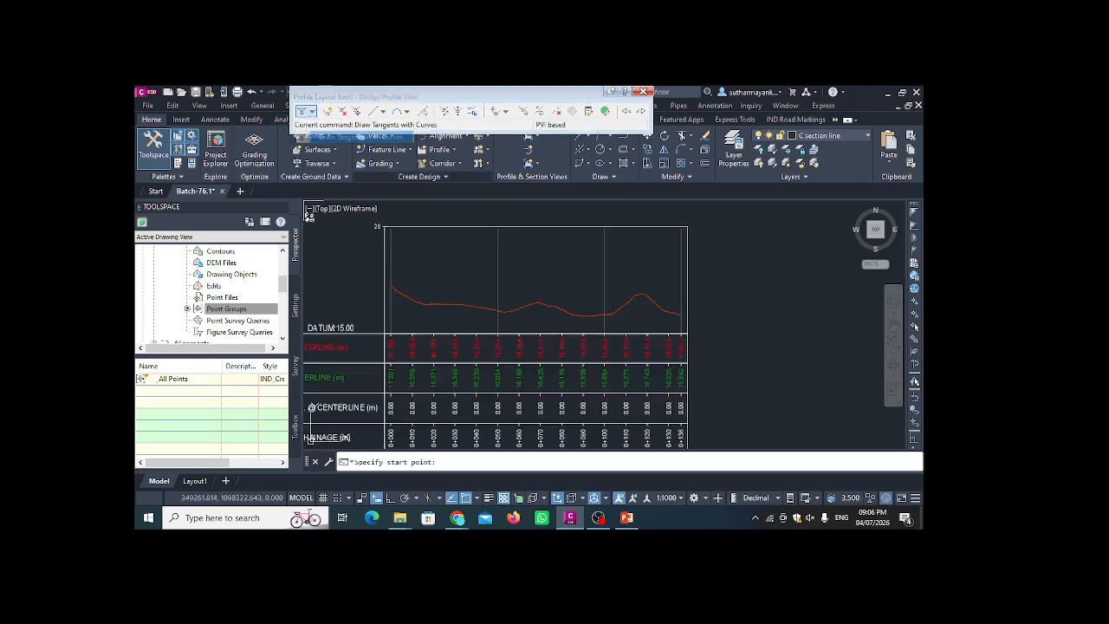
pyautogui.scroll(3, 395, 290)
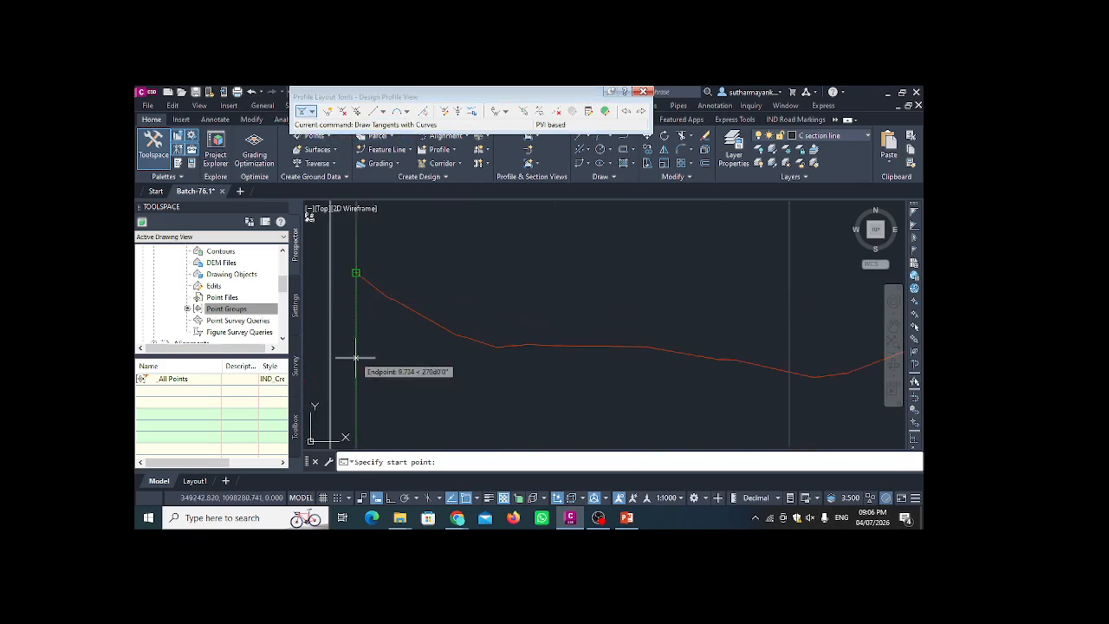
pyautogui.click(355, 357)
# - Place the intermediate PVI under the last peak of the existing ground line, slightly above the start level
pyautogui.scroll(-2, 433, 357)
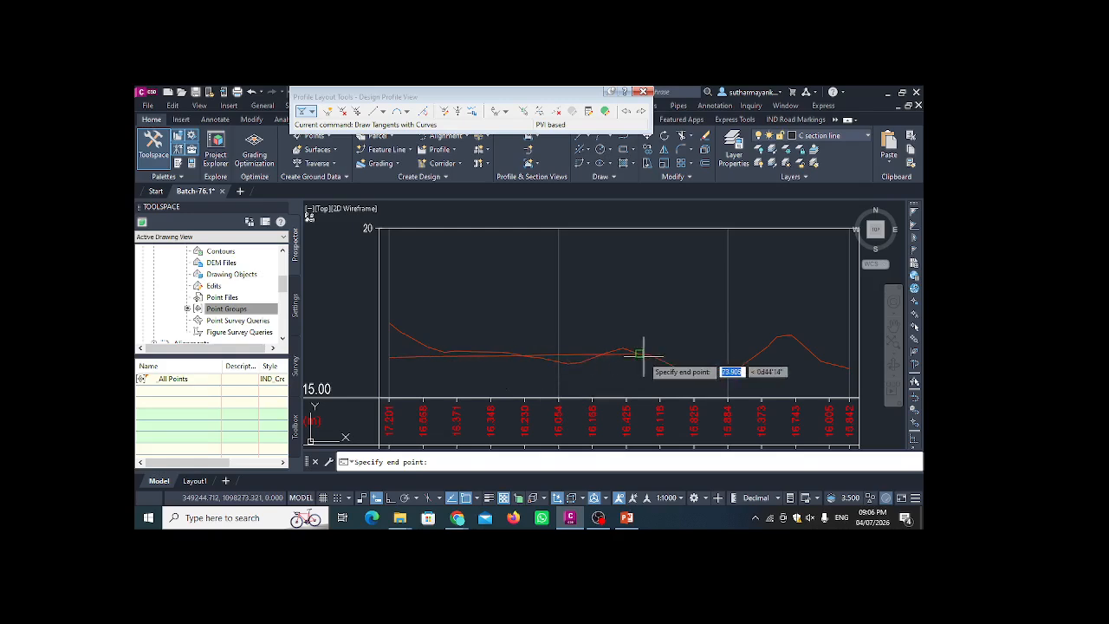
pyautogui.moveTo(644, 357); pyautogui.dragTo(493, 349, button='middle')
pyautogui.scroll(2, 690, 335)
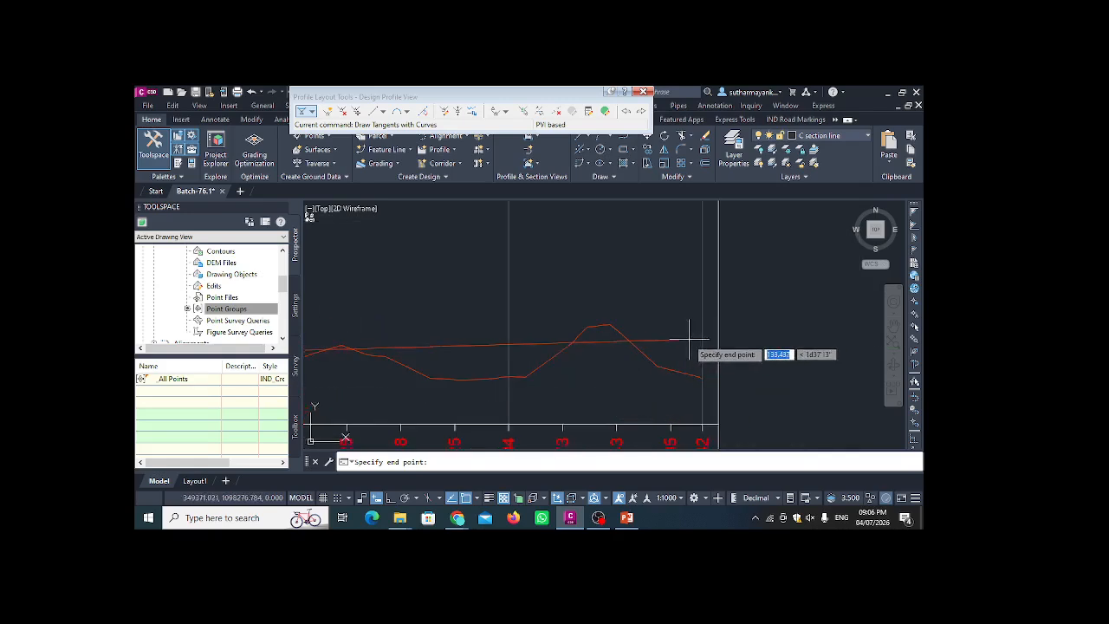
pyautogui.click(596, 344)
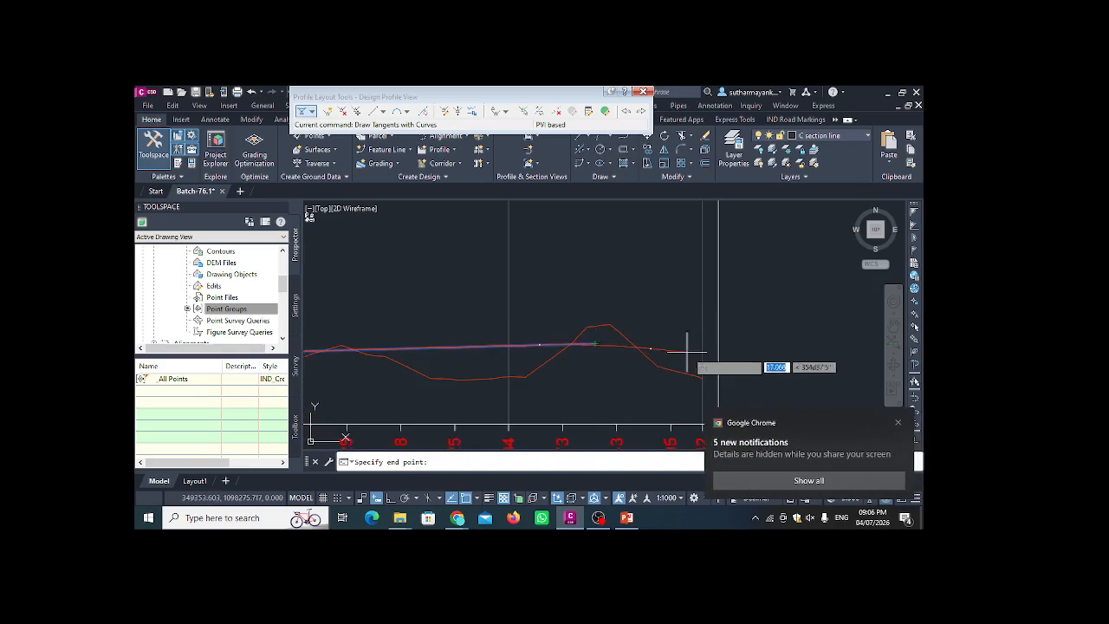
# - Place the final tangent's end point on the last station line above the existing ground's end and finish the design profile
pyautogui.scroll(3, 723, 347)
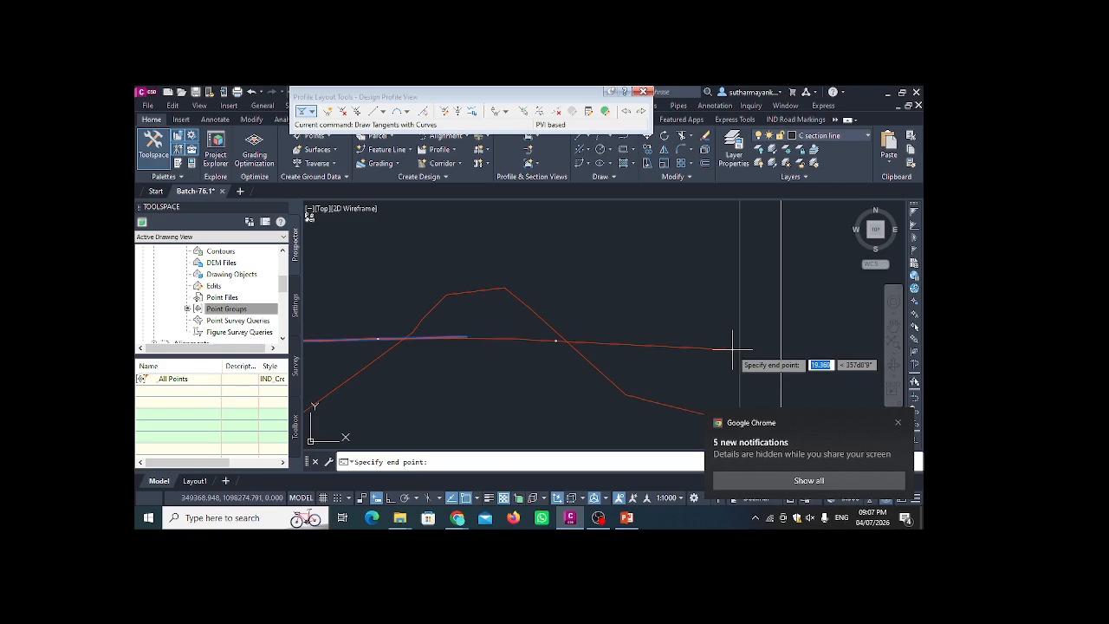
pyautogui.scroll(2, 732, 349)
pyautogui.moveTo(732, 349); pyautogui.dragTo(617, 288, button='middle')
pyautogui.click(626, 290)
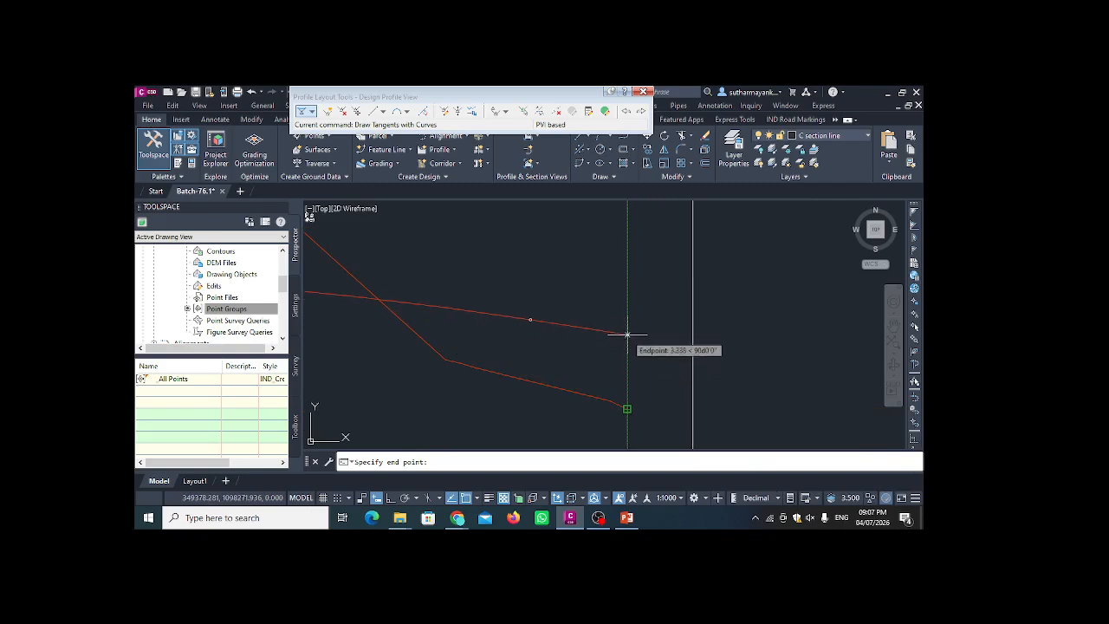
pyautogui.scroll(-4, 660, 340)
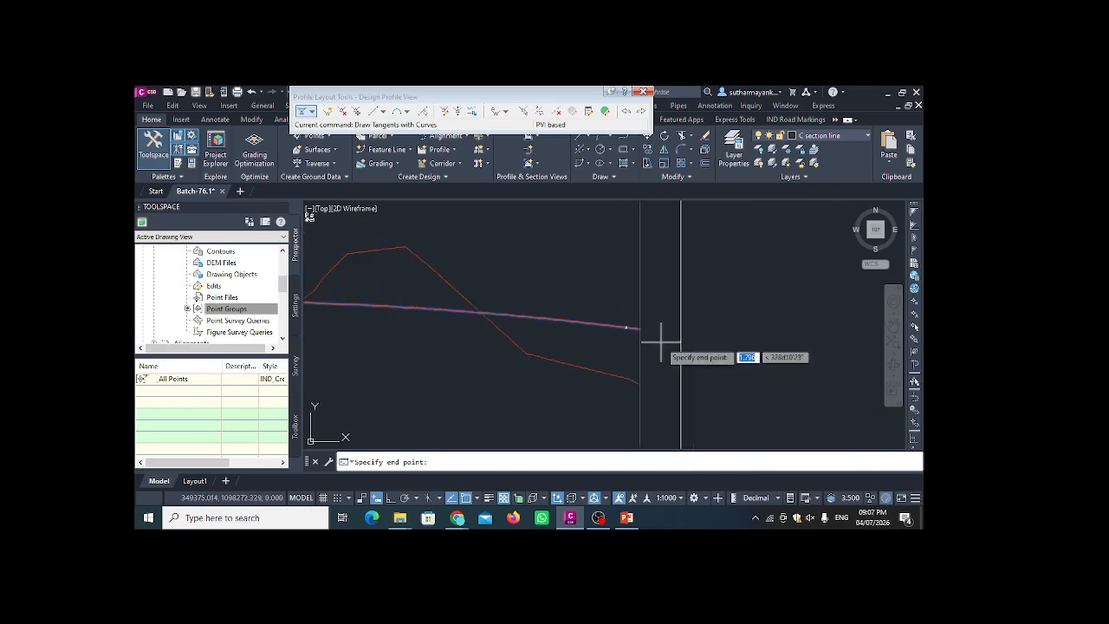
pyautogui.press('Return')
# - Review the labelled design profile from end to start and close the Profile Layout Tools
pyautogui.scroll(4, 662, 339)
pyautogui.scroll(-8, 674, 310)
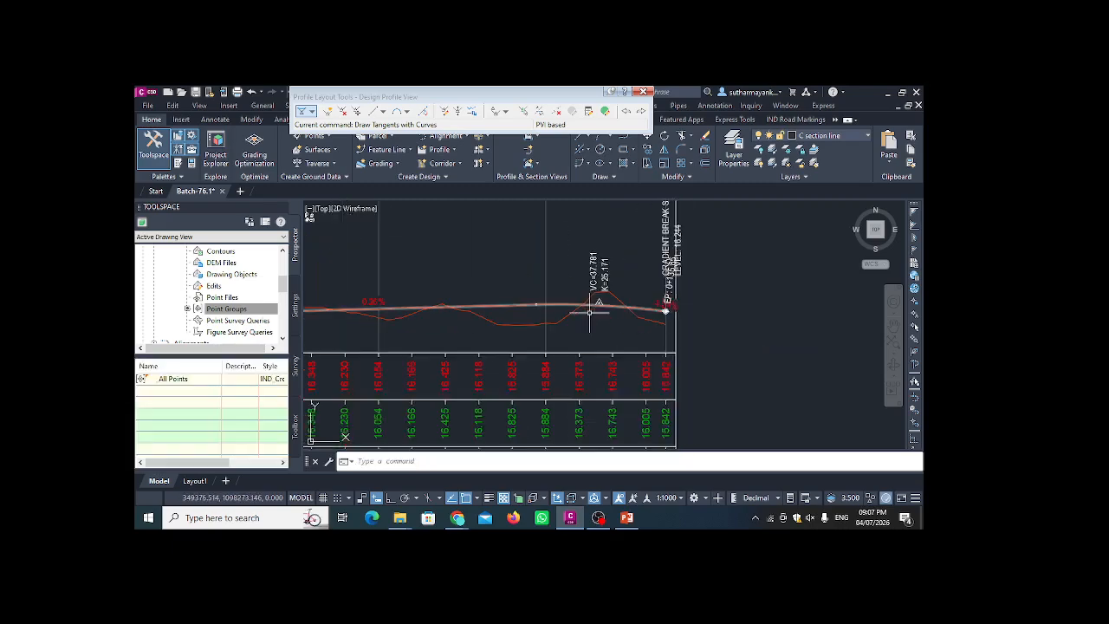
pyautogui.moveTo(586, 313); pyautogui.dragTo(646, 314, button='middle')
pyautogui.scroll(-4, 646, 315)
pyautogui.moveTo(559, 321); pyautogui.dragTo(571, 314, button='middle')
pyautogui.scroll(4, 576, 301)
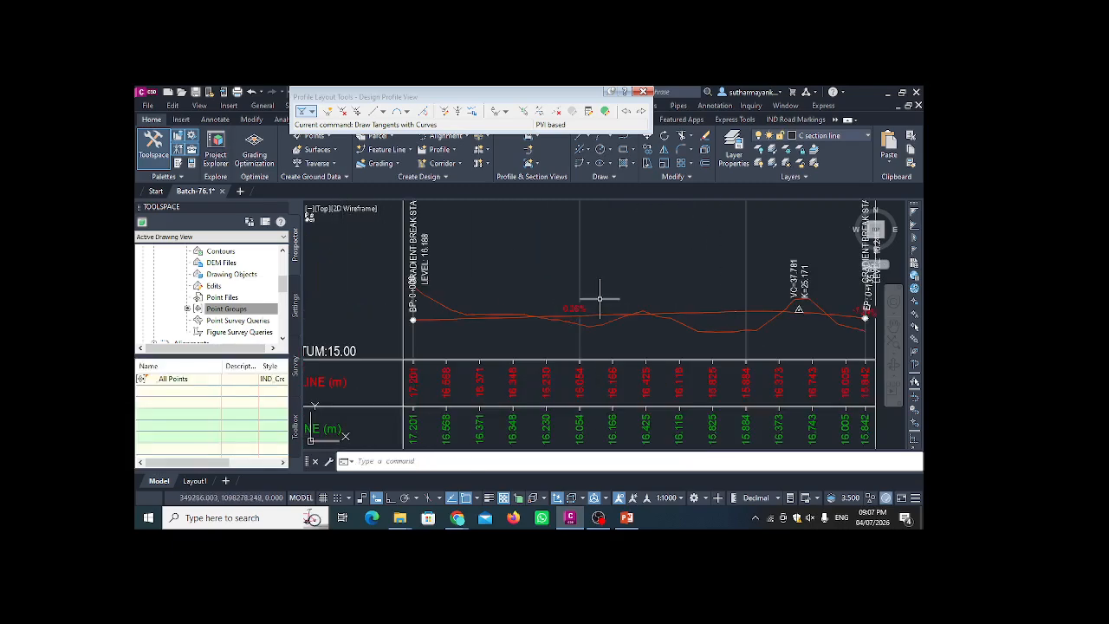
pyautogui.scroll(2, 587, 304)
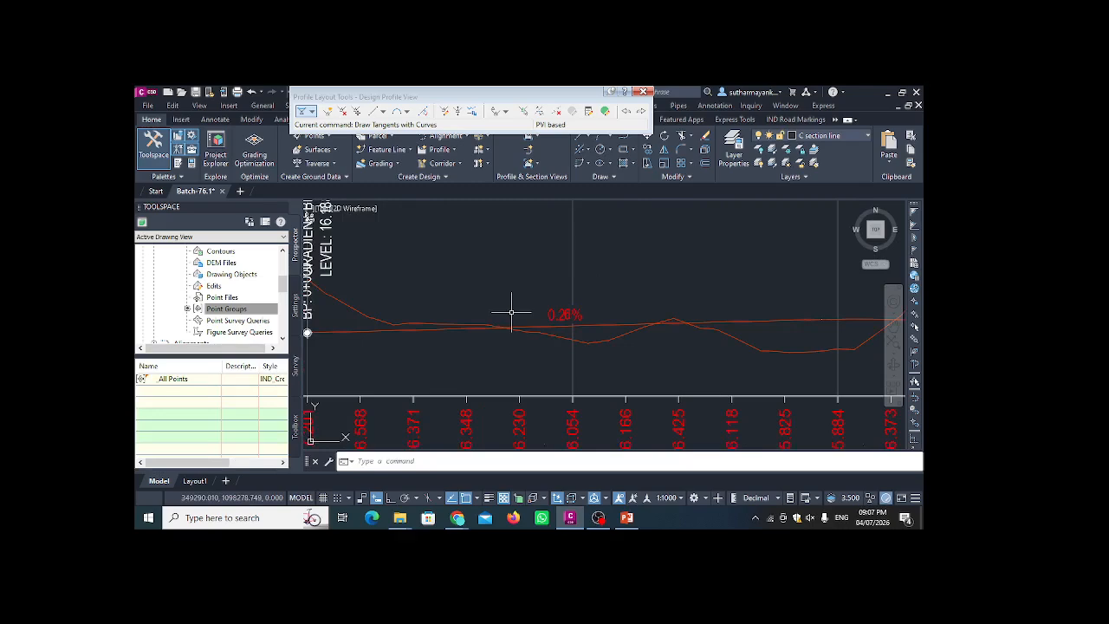
pyautogui.click(642, 92)
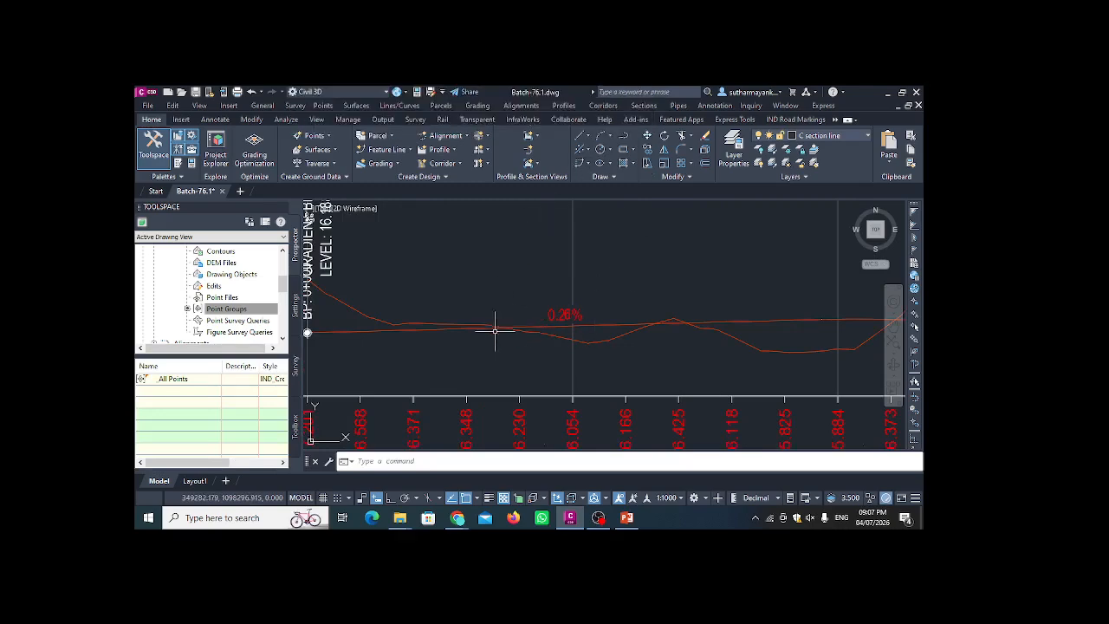
# - Examine the design profile against the existing ground line and the level data in the bands below it
pyautogui.scroll(-3, 503, 321)
pyautogui.scroll(3, 469, 330)
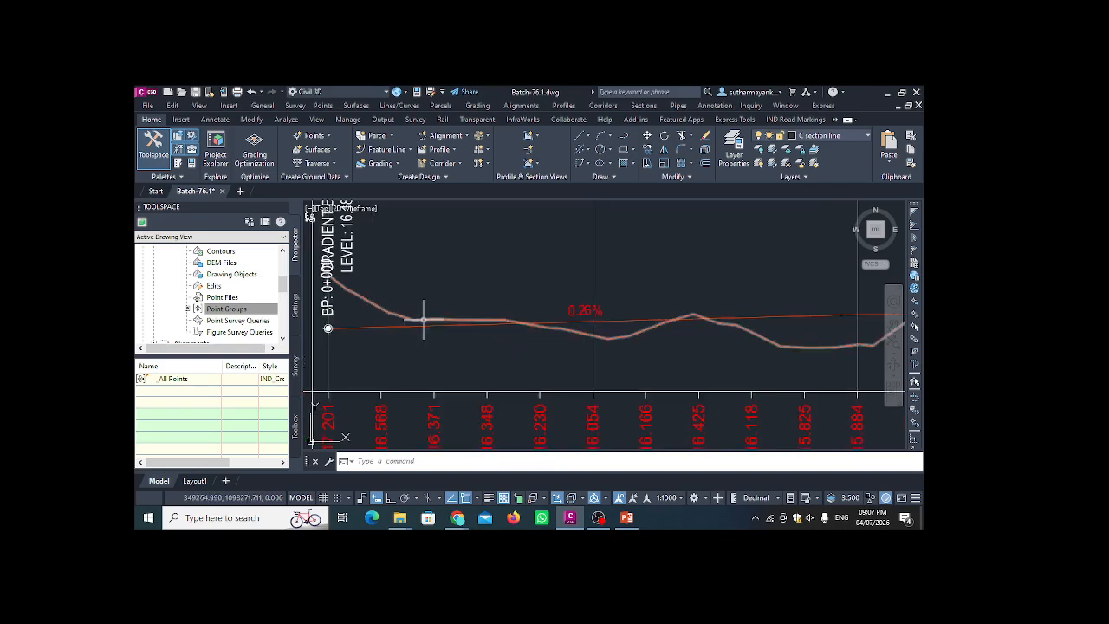
pyautogui.scroll(-3, 470, 317)
pyautogui.scroll(3, 438, 321)
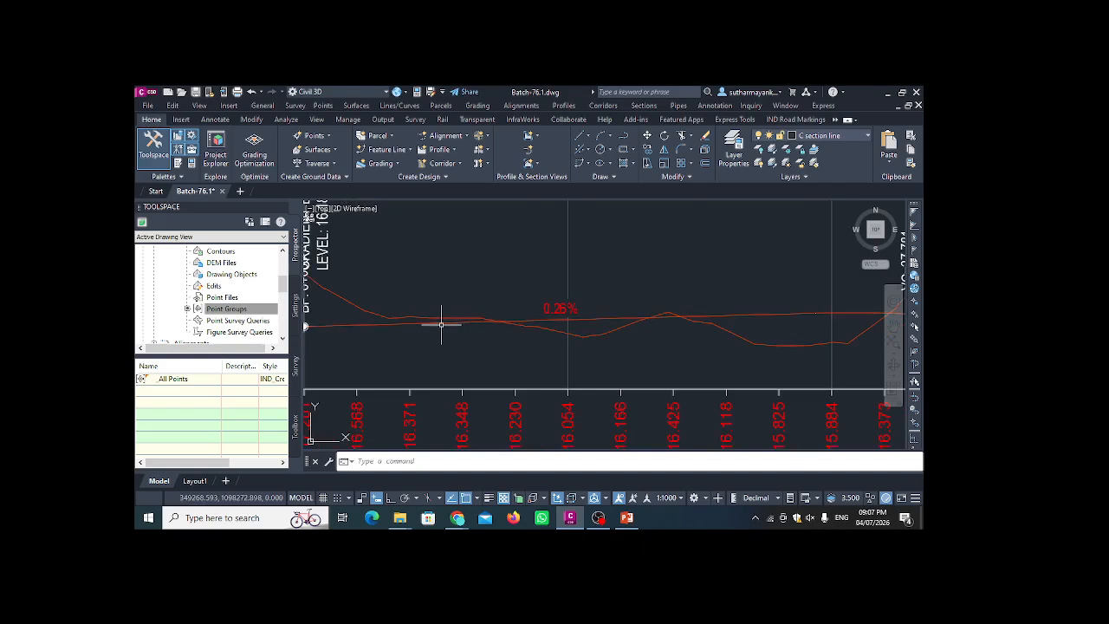
pyautogui.click(444, 319)
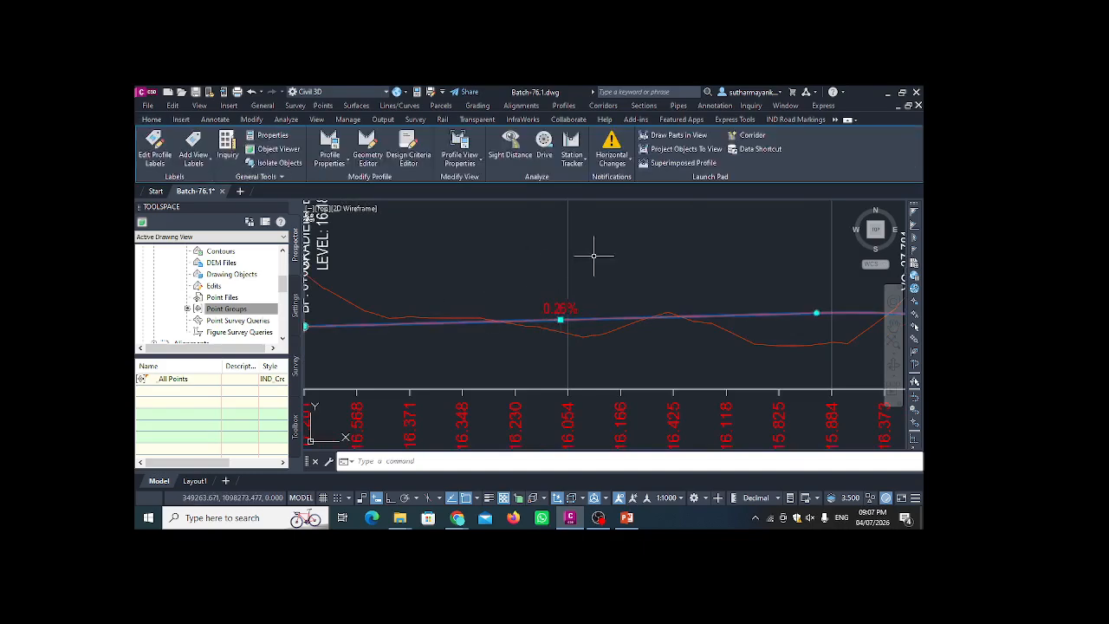
pyautogui.scroll(-2, 492, 267)
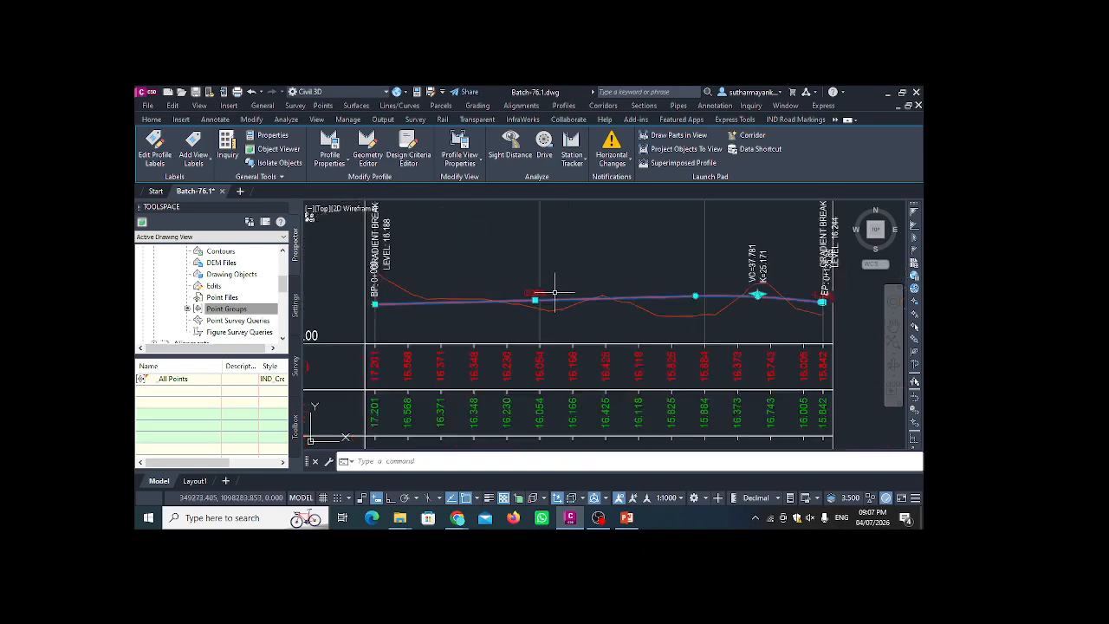
pyautogui.press('Escape')
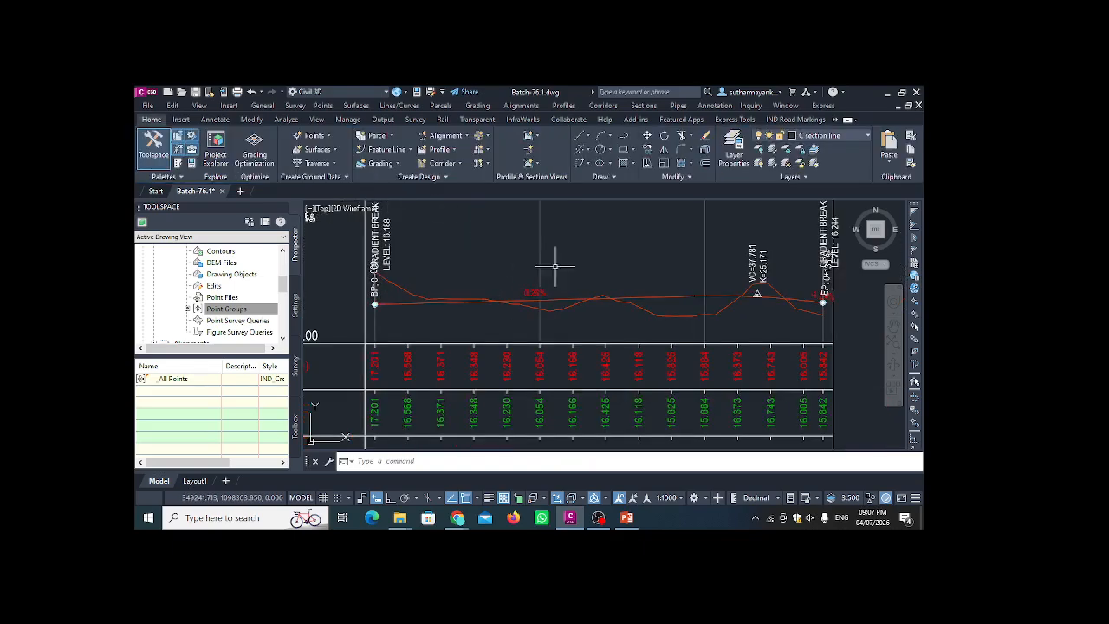
pyautogui.scroll(-3, 555, 258)
pyautogui.scroll(3, 556, 268)
pyautogui.scroll(-3, 563, 276)
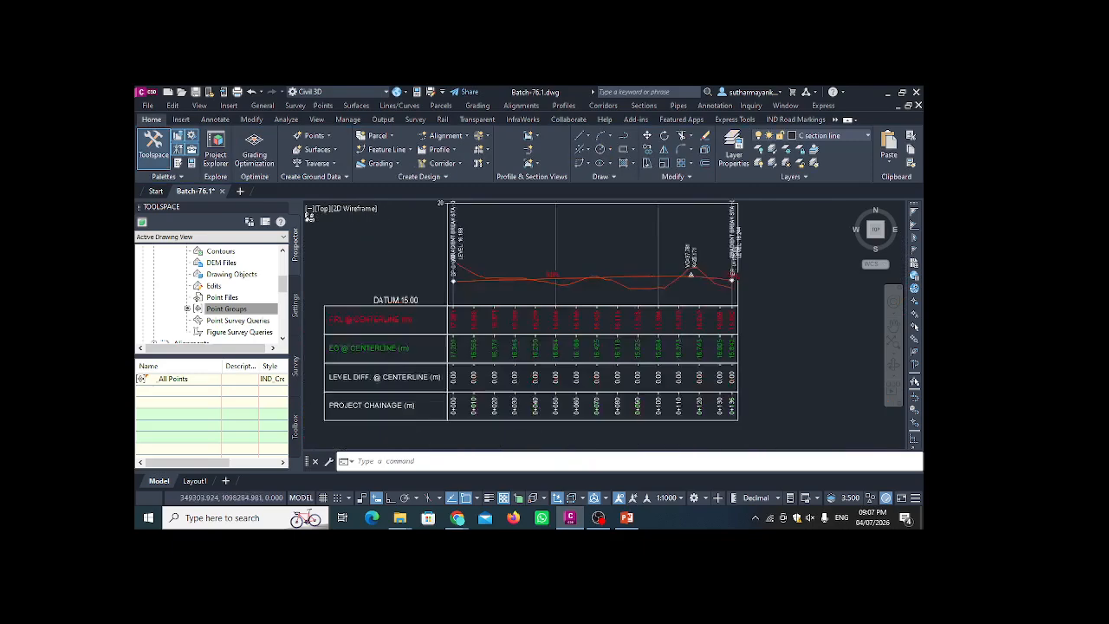
pyautogui.scroll(3, 495, 248)
pyautogui.scroll(-2, 502, 268)
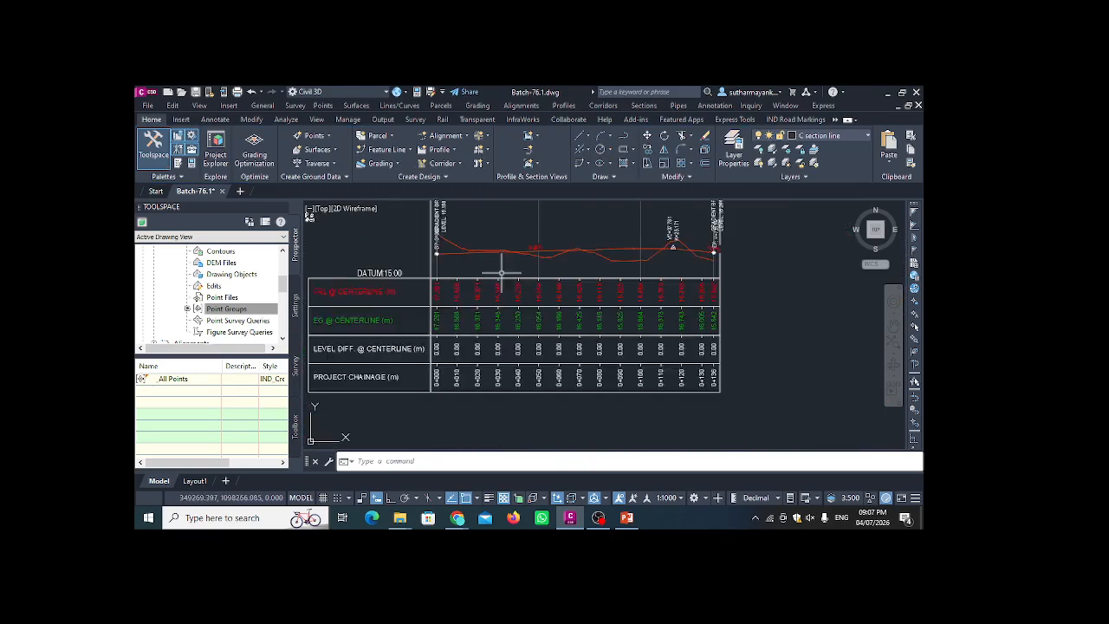
pyautogui.scroll(2, 473, 245)
pyautogui.scroll(-2, 444, 238)
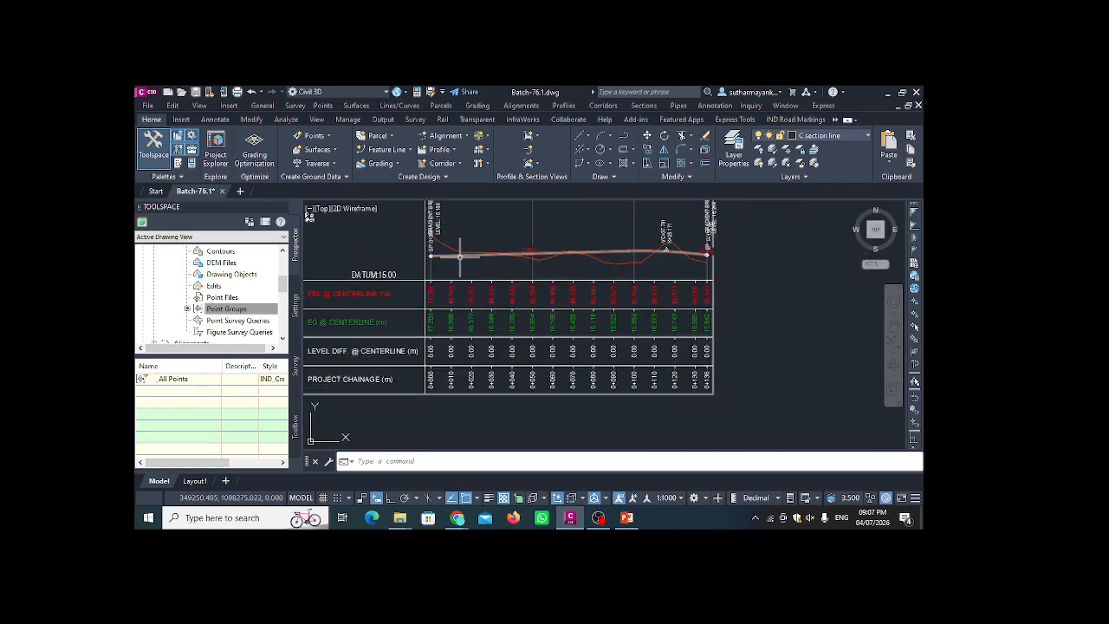
# - Select the profile view and open the band settings in its Profile View Properties
pyautogui.click(536, 258)
pyautogui.scroll(-2, 555, 310)
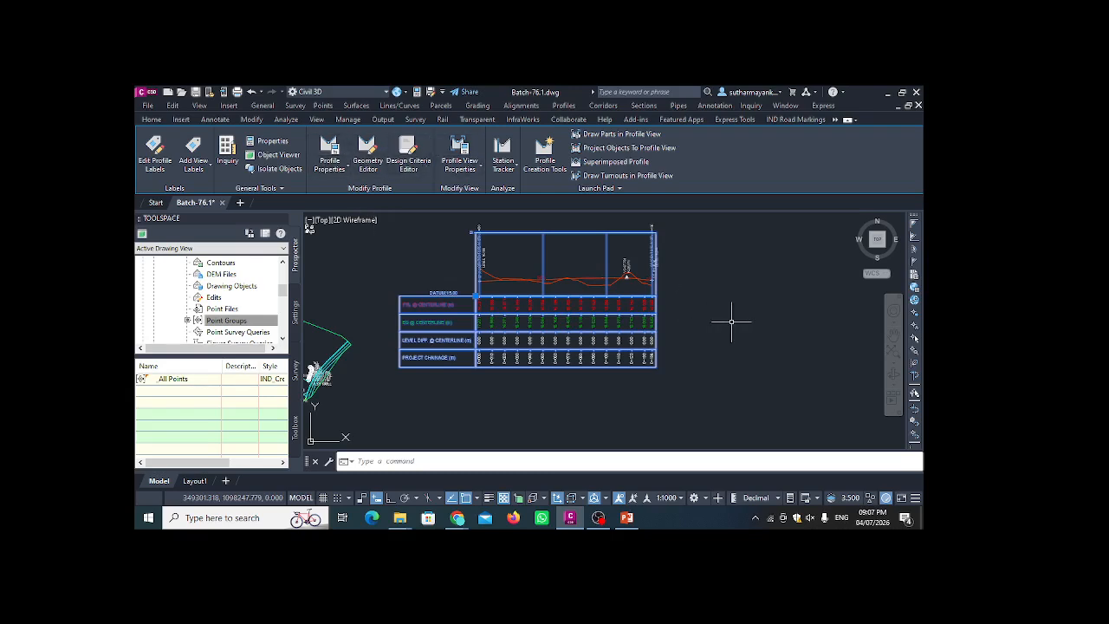
pyautogui.rightClick(688, 291)
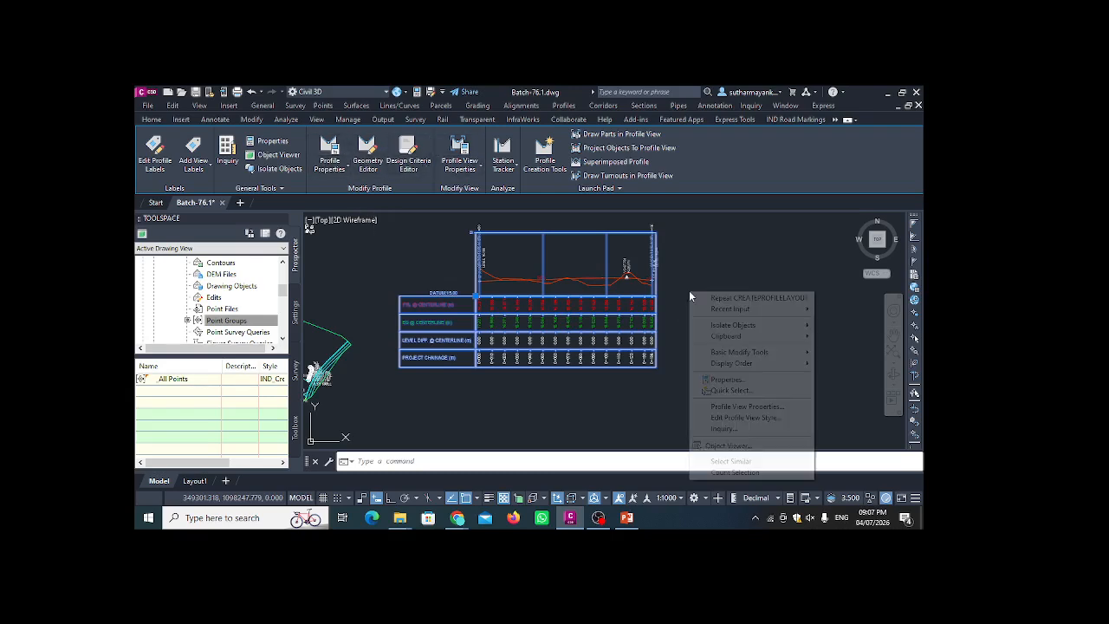
pyautogui.click(745, 407)
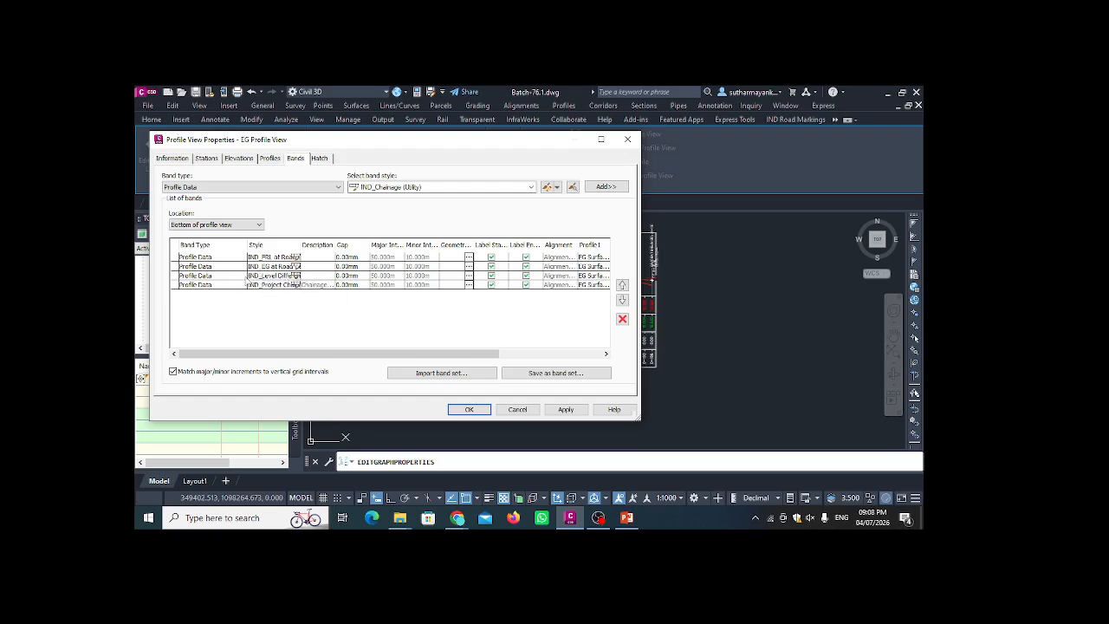
# - Set Profile2 of the level difference band to Design Profile View
pyautogui.click(233, 286)
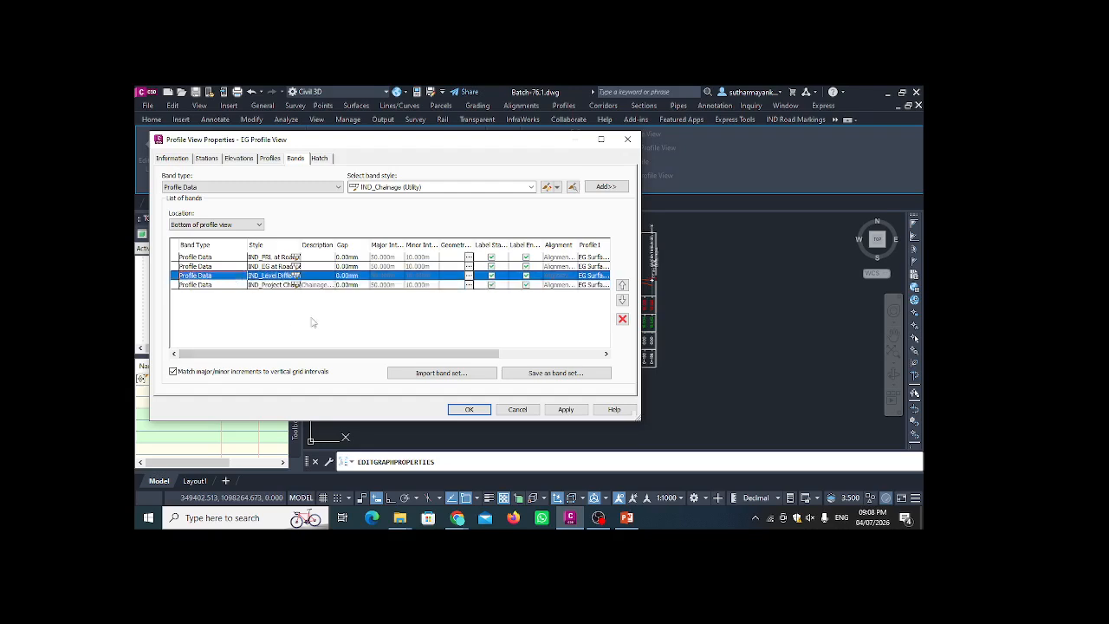
pyautogui.moveTo(389, 355); pyautogui.dragTo(452, 353)
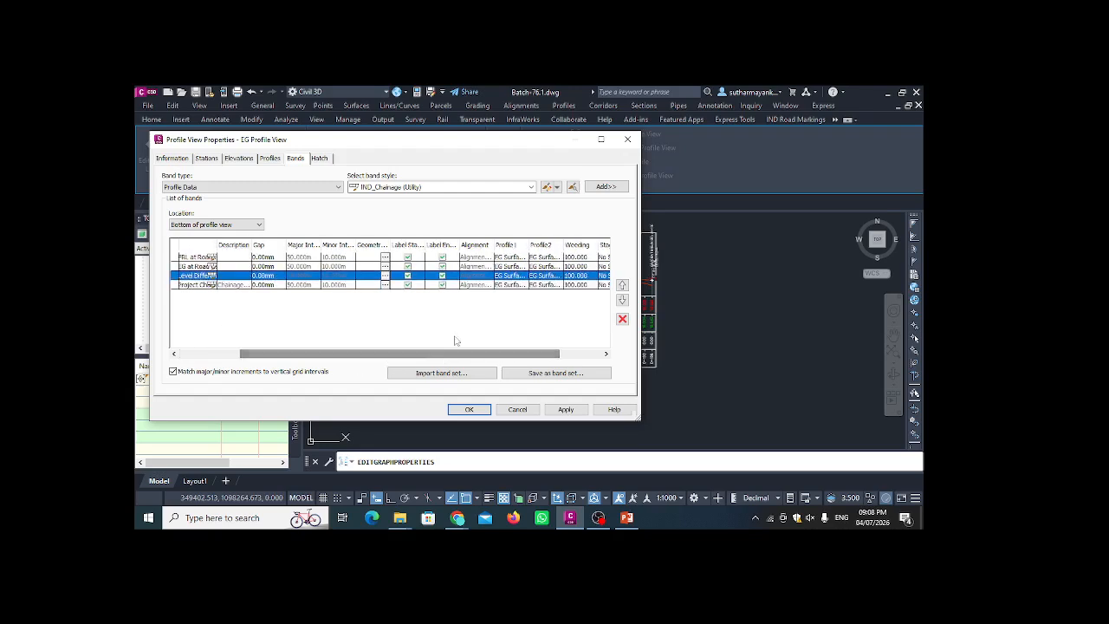
pyautogui.click(554, 275)
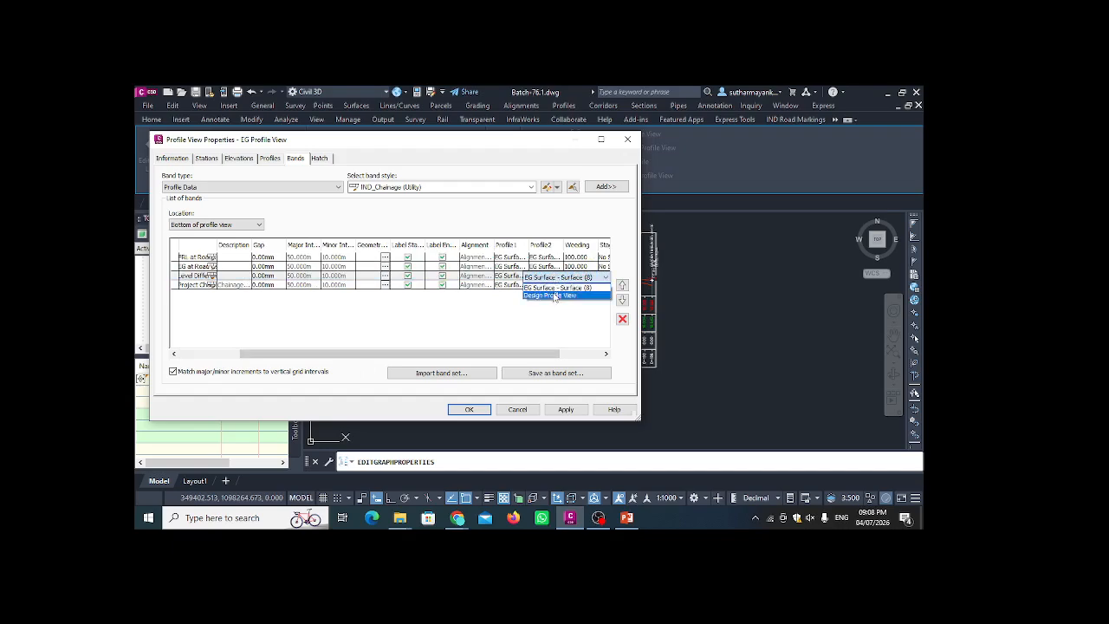
pyautogui.click(554, 295)
pyautogui.moveTo(519, 358); pyautogui.dragTo(459, 356)
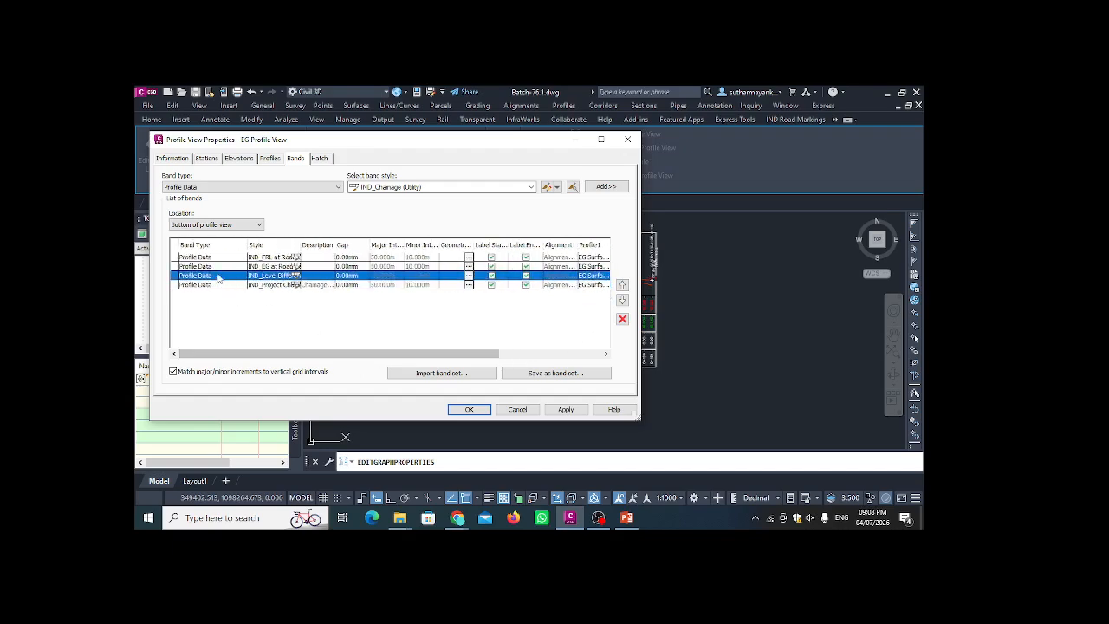
# - Set both Profile1 and Profile2 of the FRL band to Design Profile View and apply the band settings
pyautogui.click(220, 268)
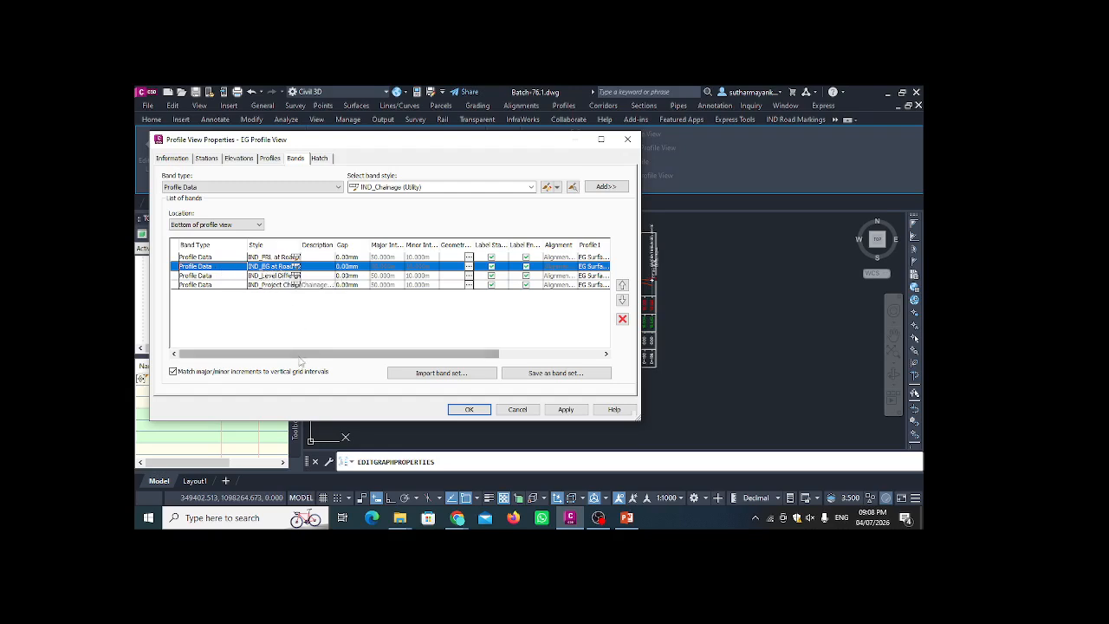
pyautogui.moveTo(303, 353); pyautogui.dragTo(386, 354)
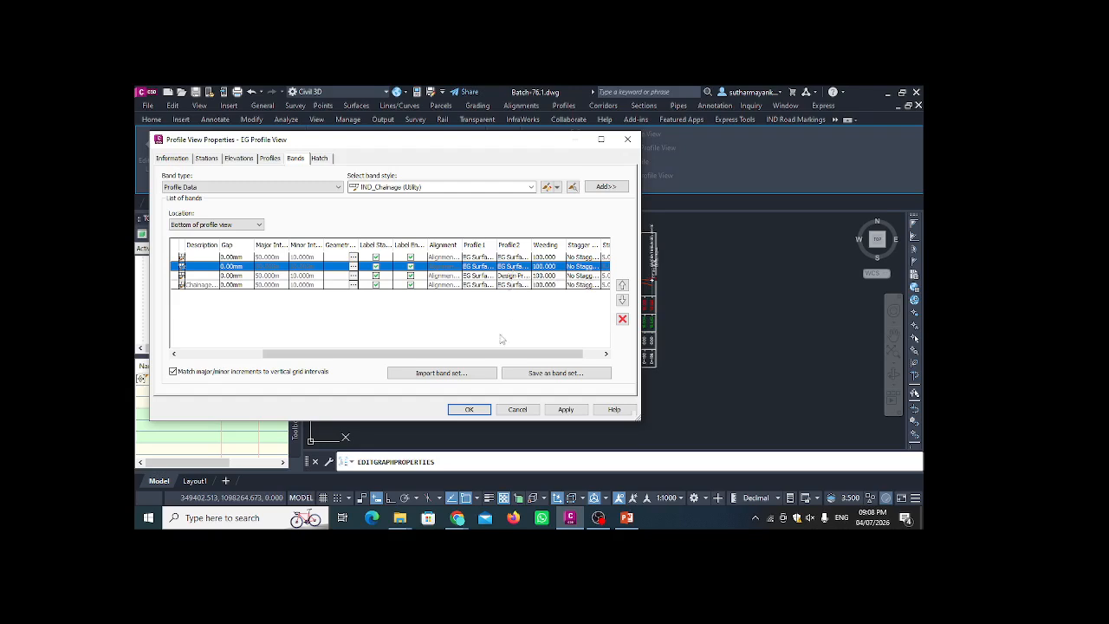
pyautogui.moveTo(500, 354); pyautogui.dragTo(417, 353)
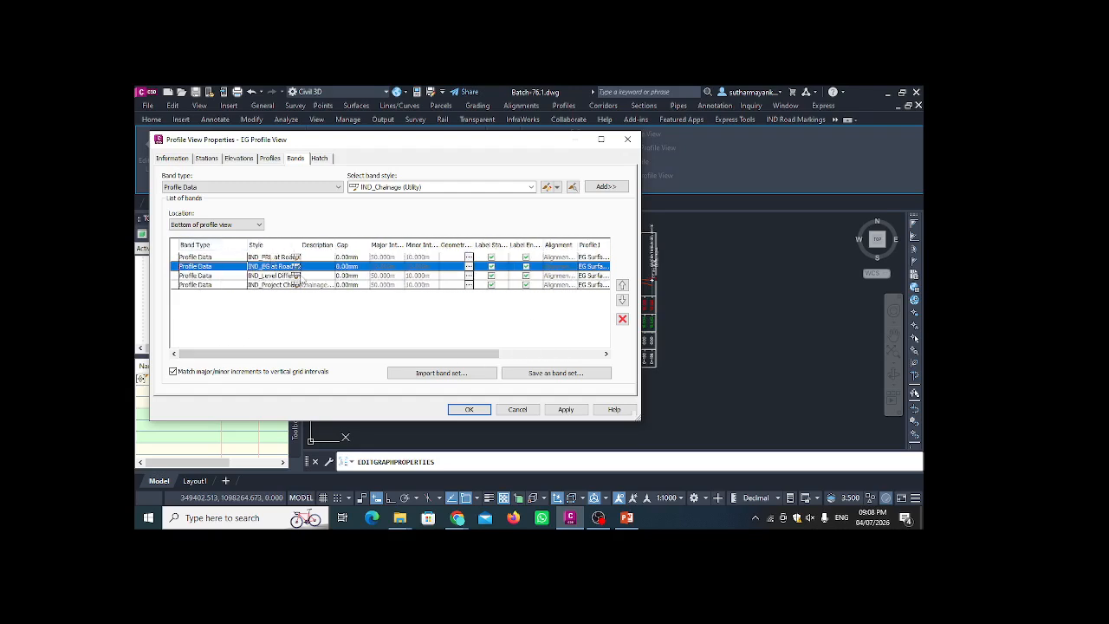
pyautogui.moveTo(320, 354); pyautogui.dragTo(422, 354)
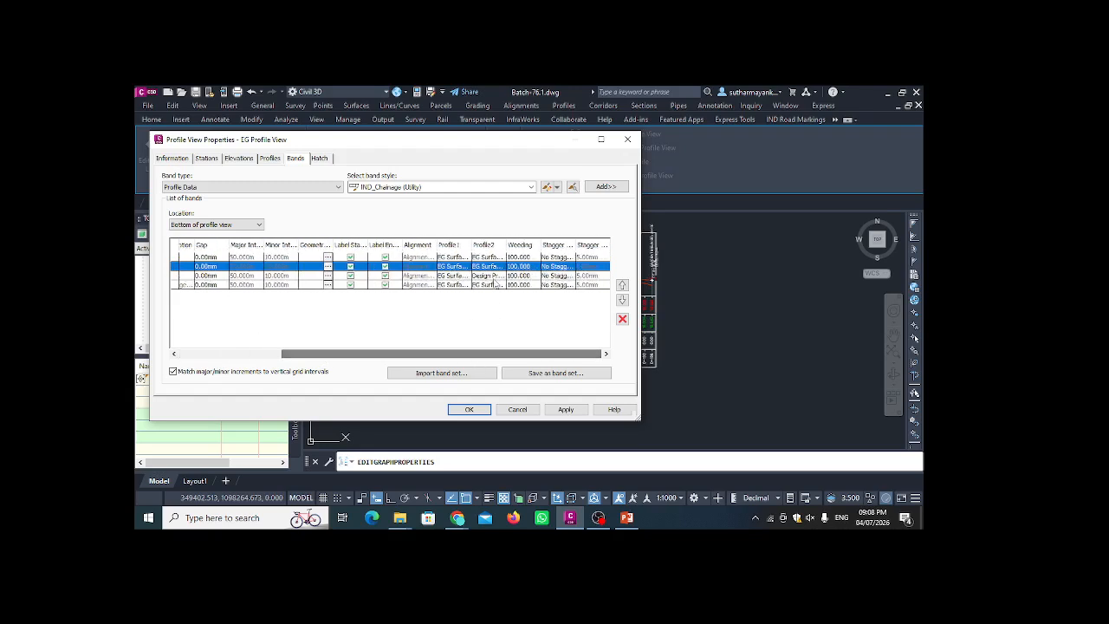
pyautogui.click(457, 258)
pyautogui.click(457, 257)
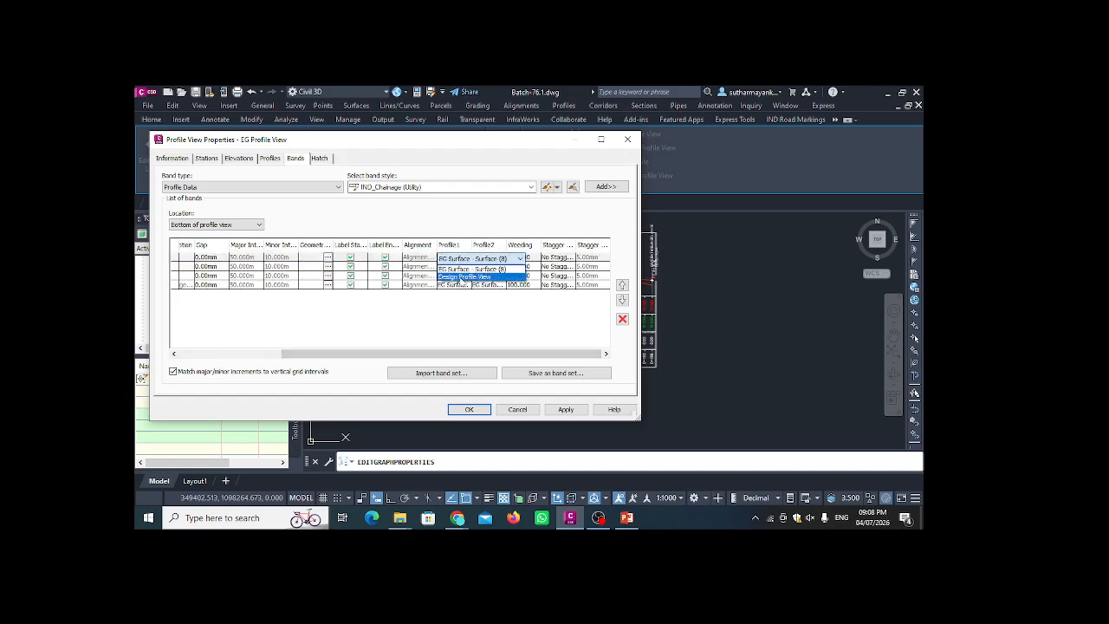
pyautogui.click(459, 279)
pyautogui.click(491, 258)
pyautogui.click(499, 279)
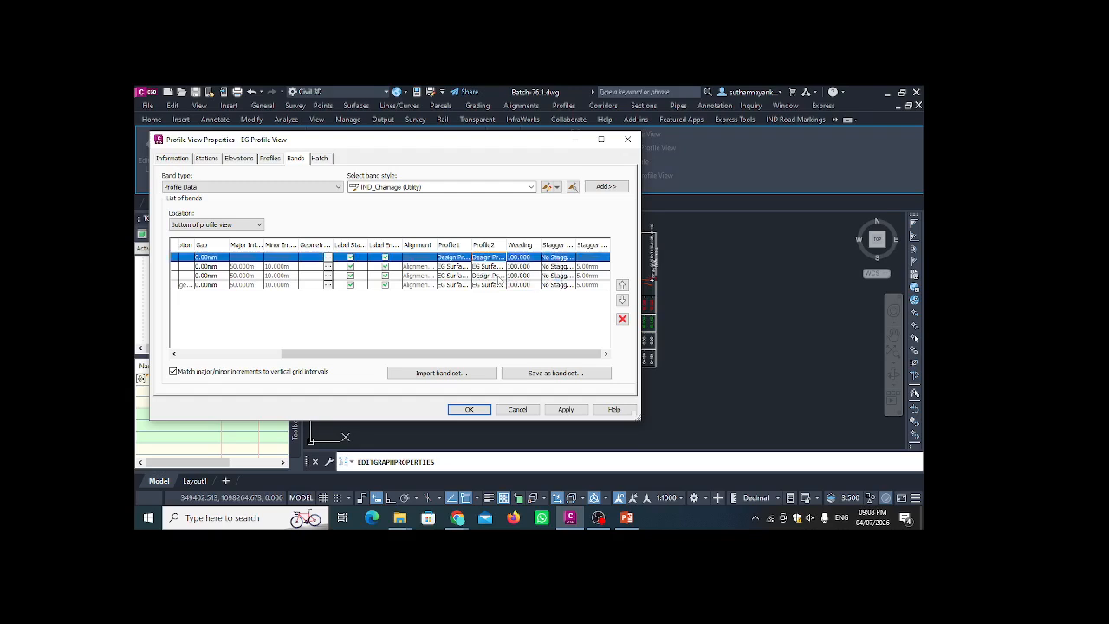
pyautogui.click(566, 410)
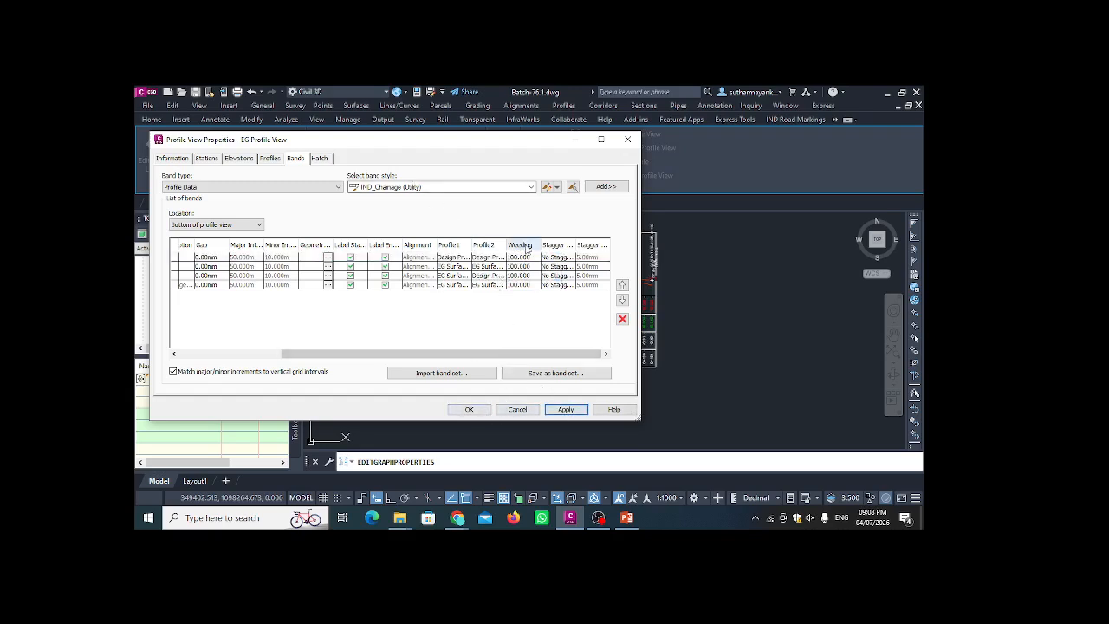
# - Add a cut and a fill hatch area between EG Surface and Design Profile View, using IND_Cut Material and IND_Fill Material
pyautogui.click(319, 158)
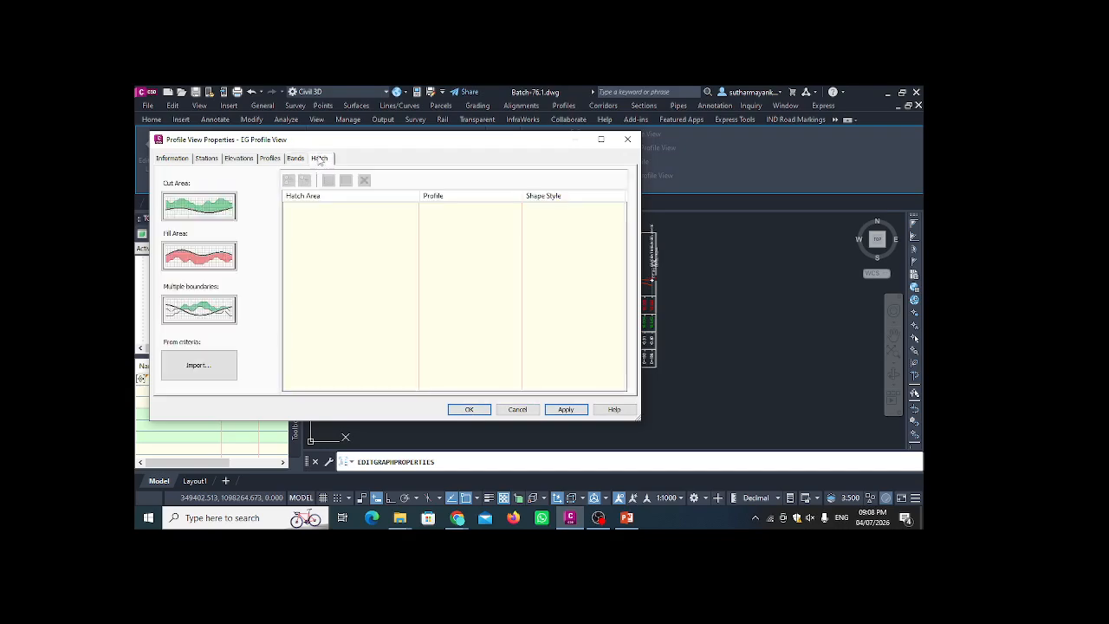
pyautogui.click(202, 214)
pyautogui.click(199, 254)
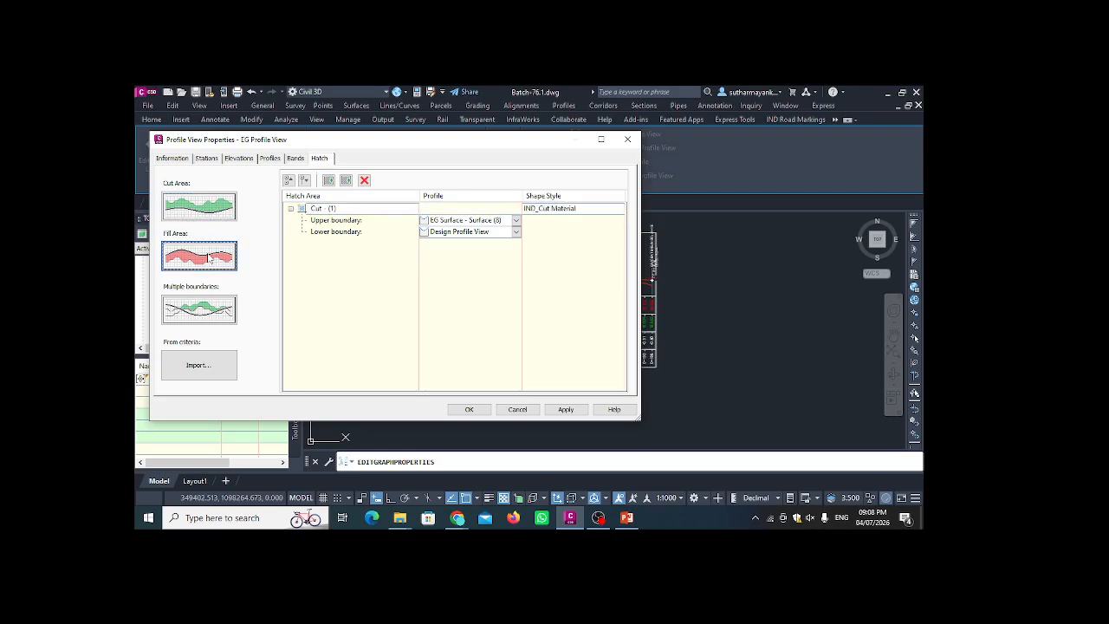
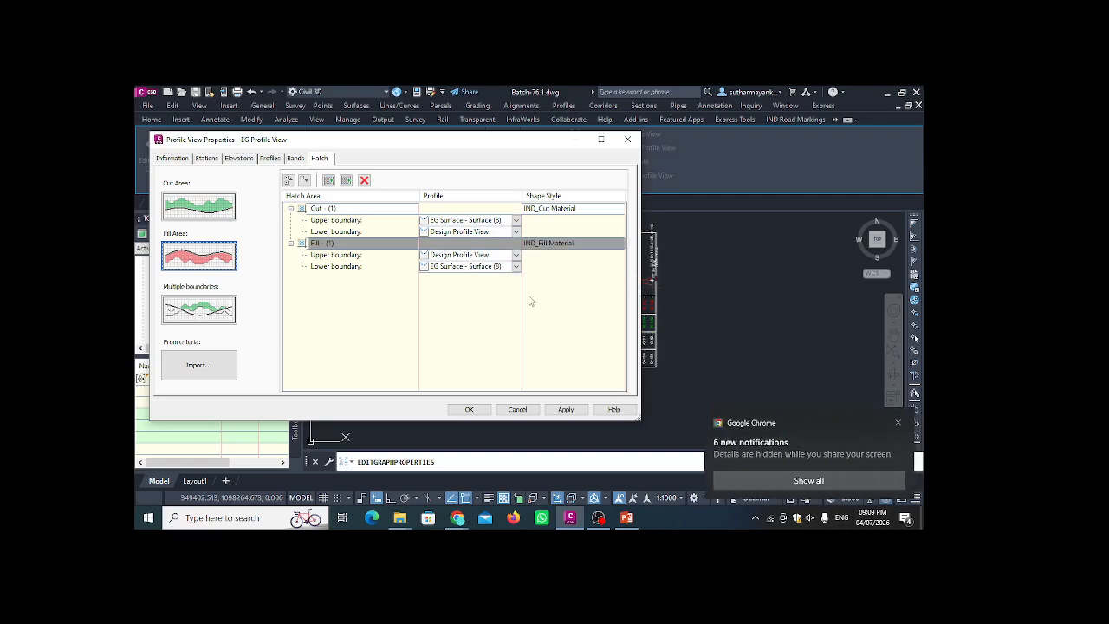
pyautogui.click(560, 411)
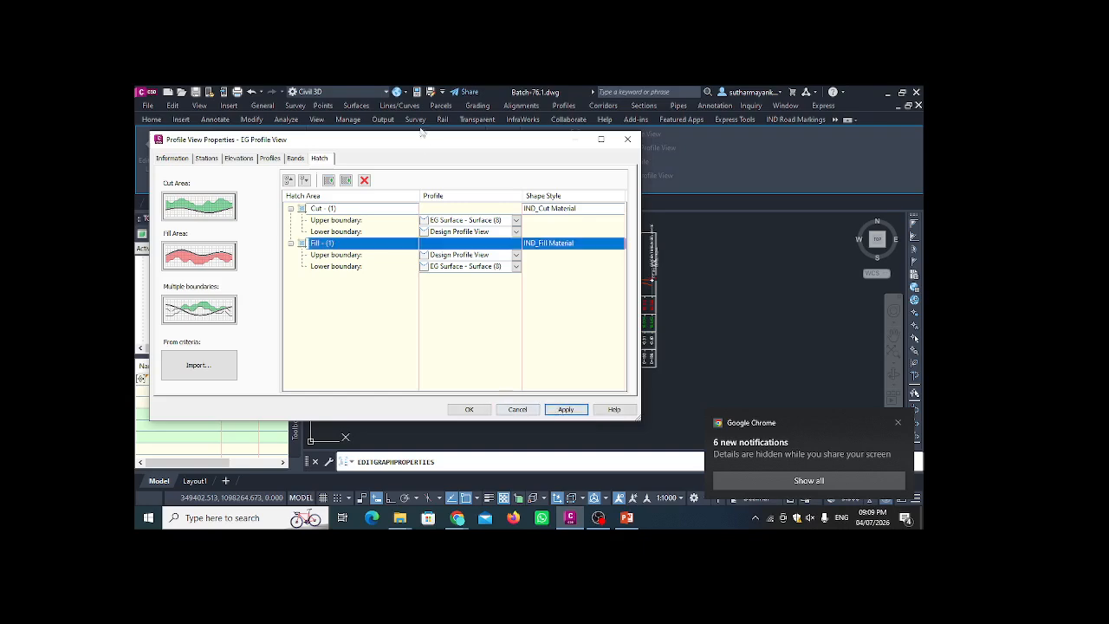
# - Open the label settings of the EG Surface profile and add major station labels in the IND_Perpendicular with Tick style
pyautogui.moveTo(422, 139); pyautogui.dragTo(530, 151)
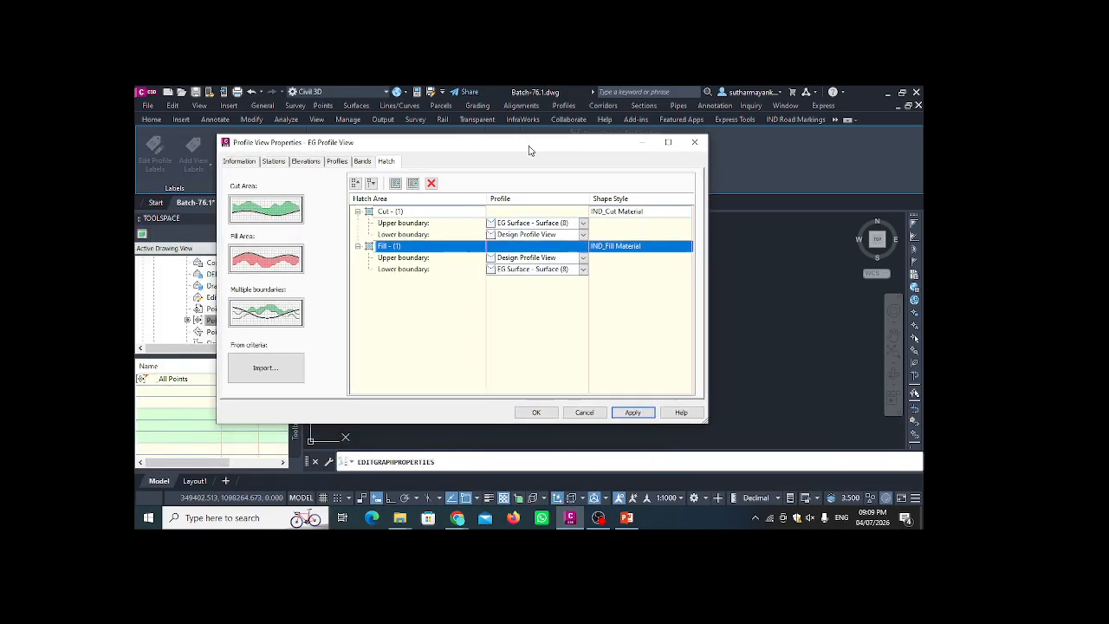
pyautogui.click(362, 162)
pyautogui.click(337, 162)
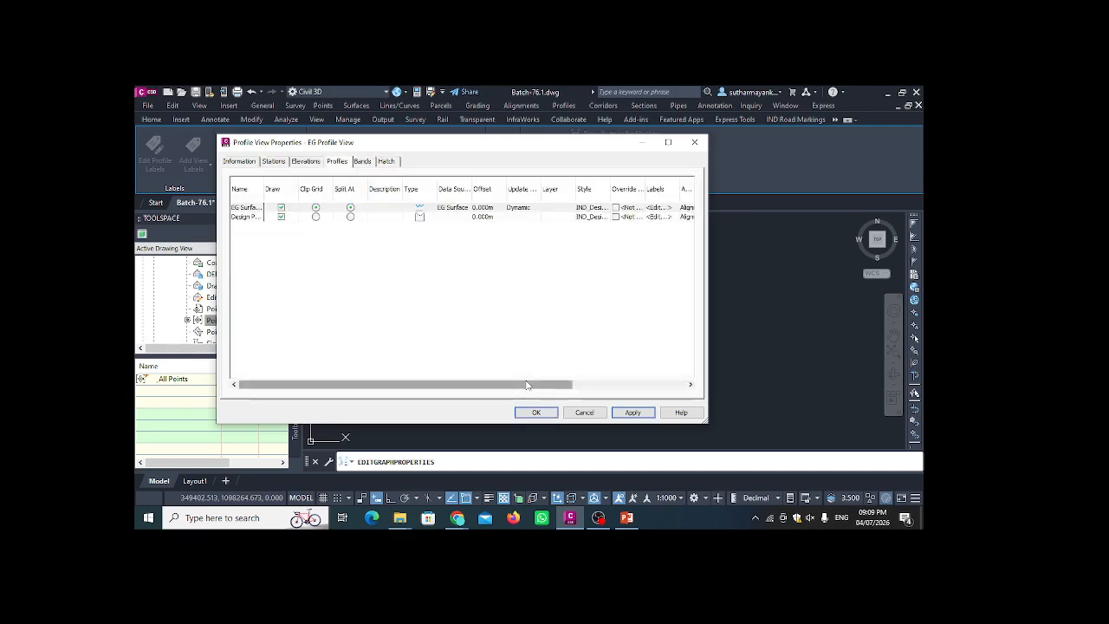
pyautogui.moveTo(554, 384)
pyautogui.mouseDown()
pyautogui.moveTo(584, 384)
pyautogui.moveTo(558, 387)
pyautogui.mouseUp()
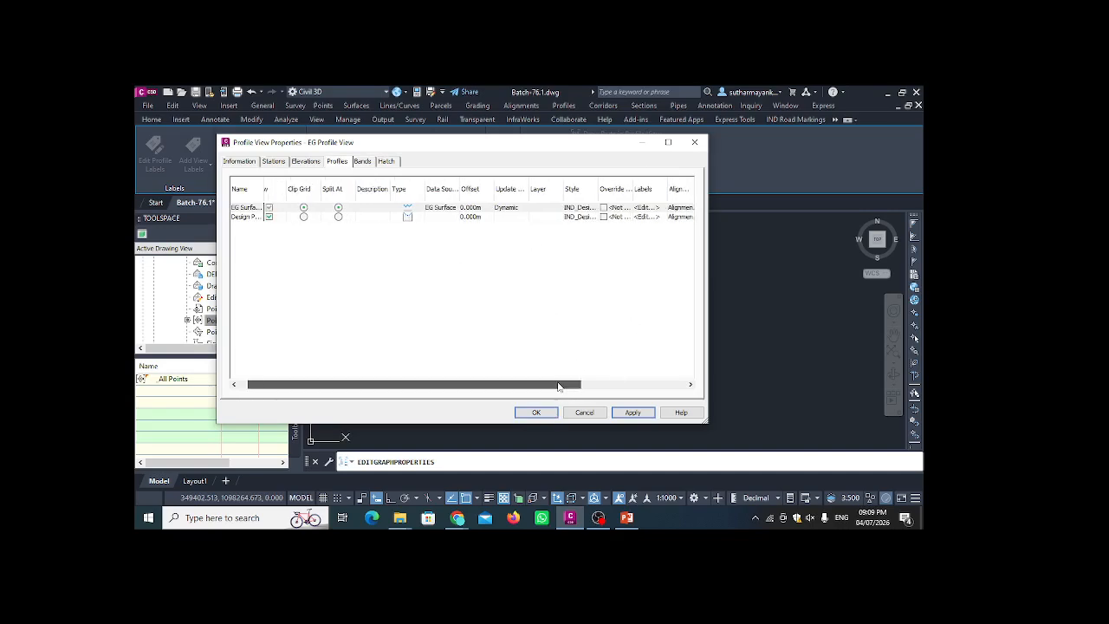
pyautogui.click(649, 208)
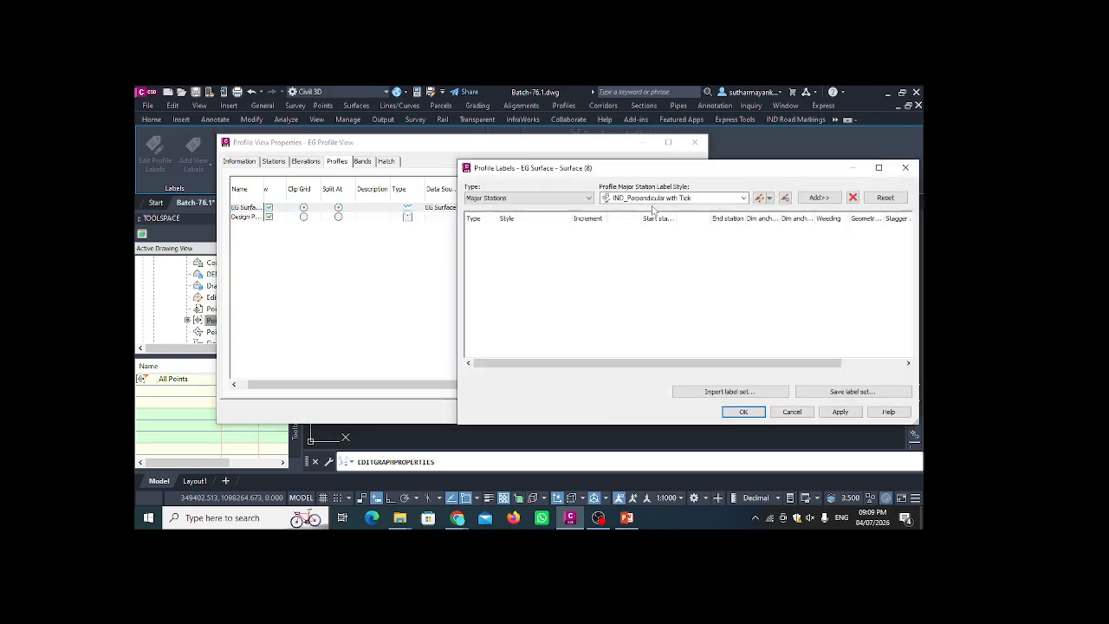
pyautogui.moveTo(692, 176); pyautogui.dragTo(598, 167)
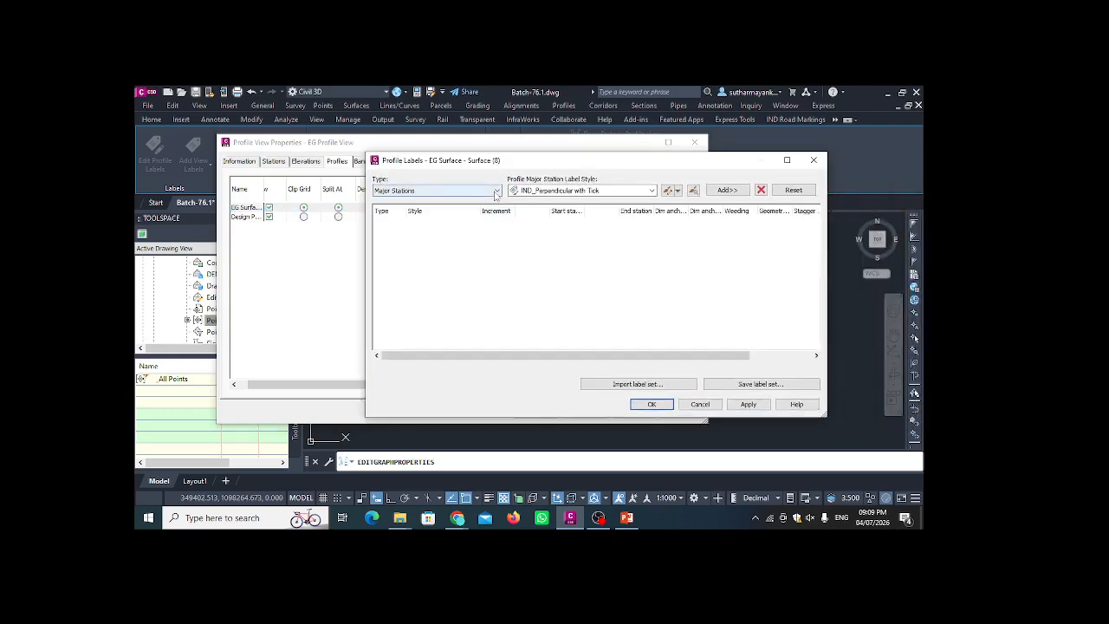
pyautogui.click(727, 190)
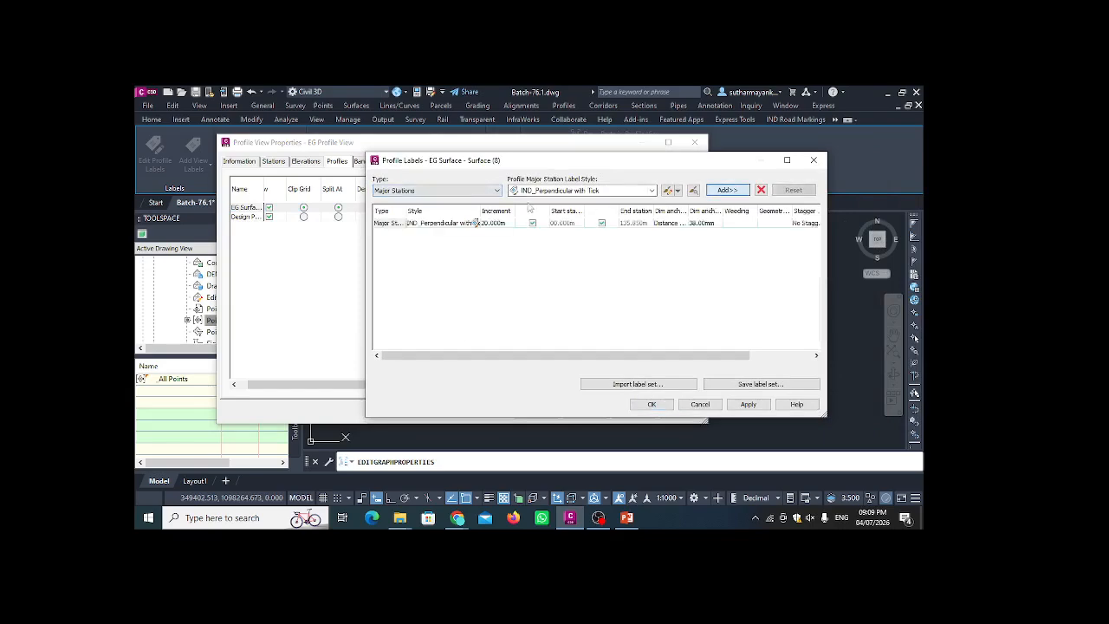
# - Add minor station labels in the IND_Perpendicular with Tick style to the EG Surface profile and confirm the label set
pyautogui.click(436, 191)
pyautogui.click(437, 209)
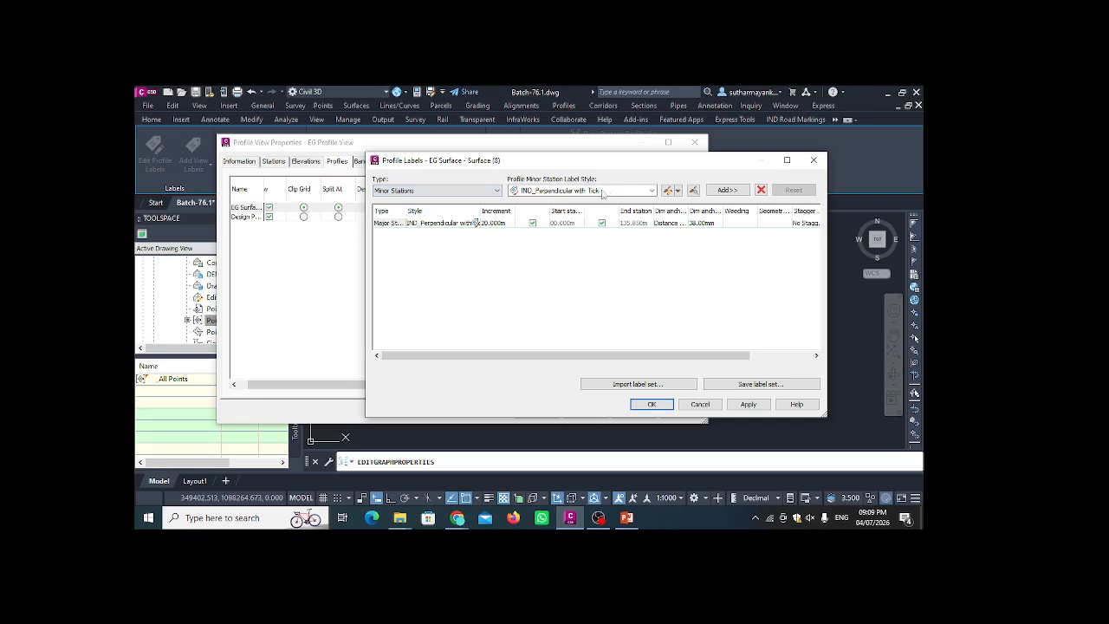
pyautogui.click(717, 190)
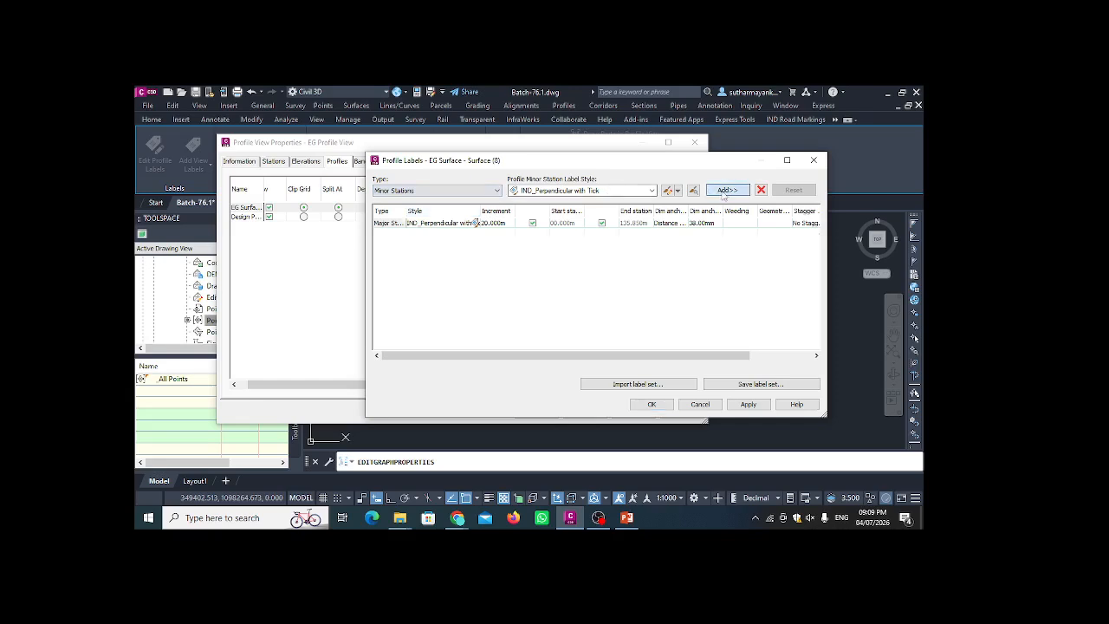
pyautogui.click(747, 404)
pyautogui.click(661, 406)
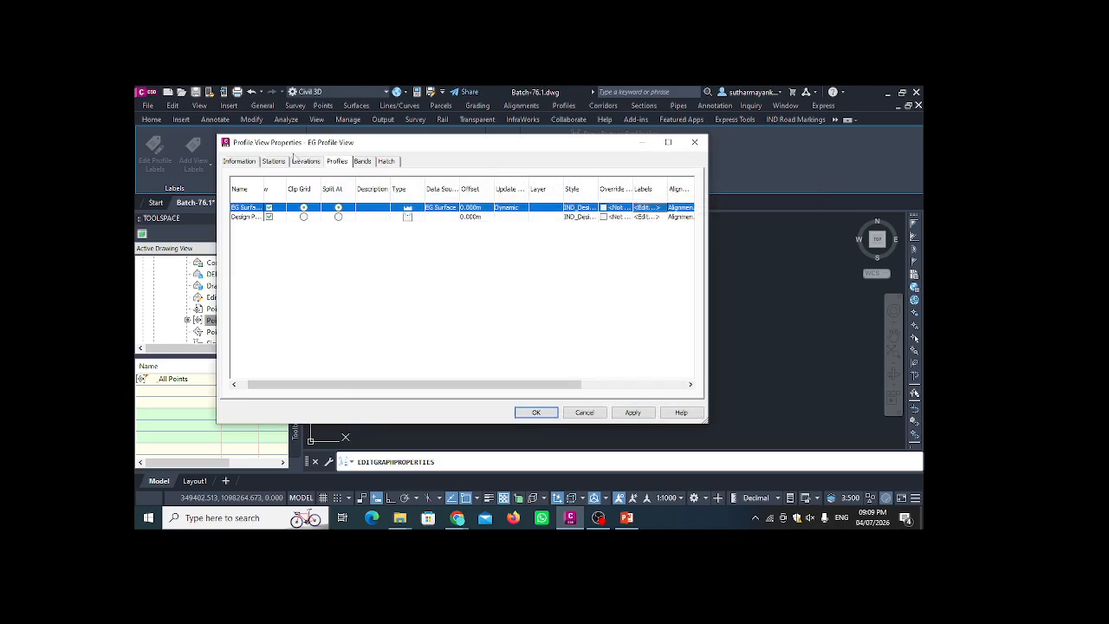
# - Check the elevation, station and general settings of the profile view, then apply the properties and close them
pyautogui.click(305, 162)
pyautogui.click(338, 162)
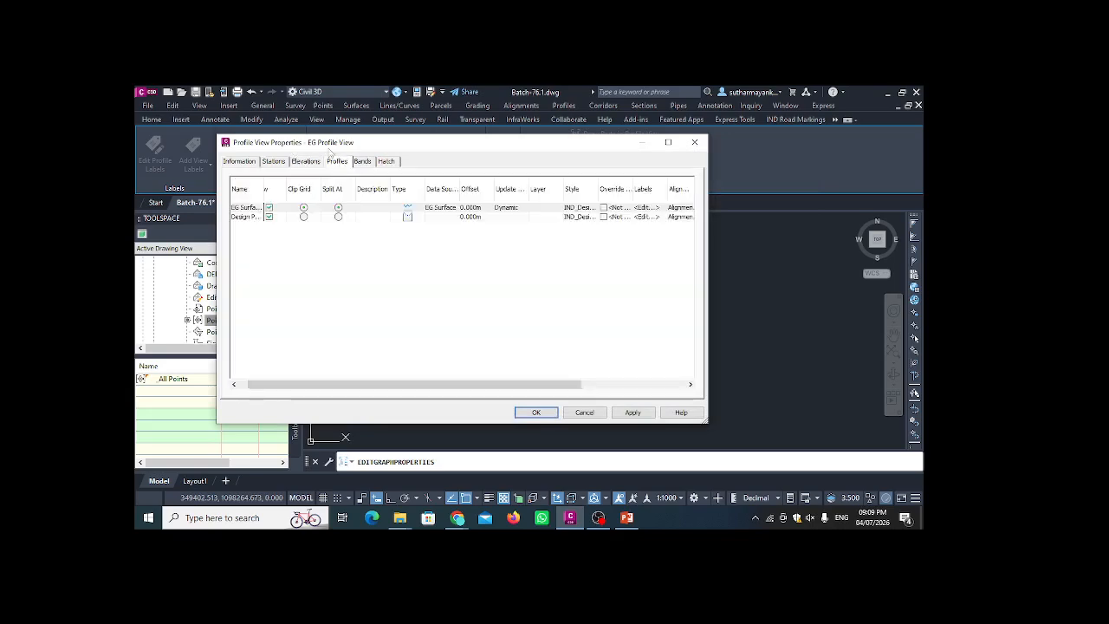
pyautogui.click(305, 162)
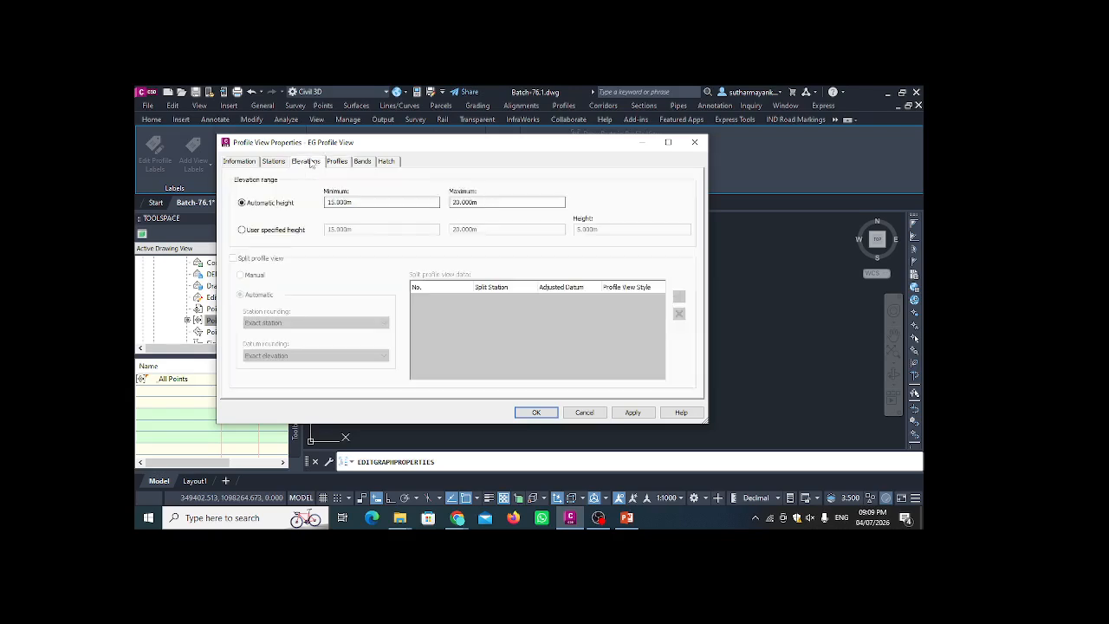
pyautogui.click(273, 162)
pyautogui.click(238, 162)
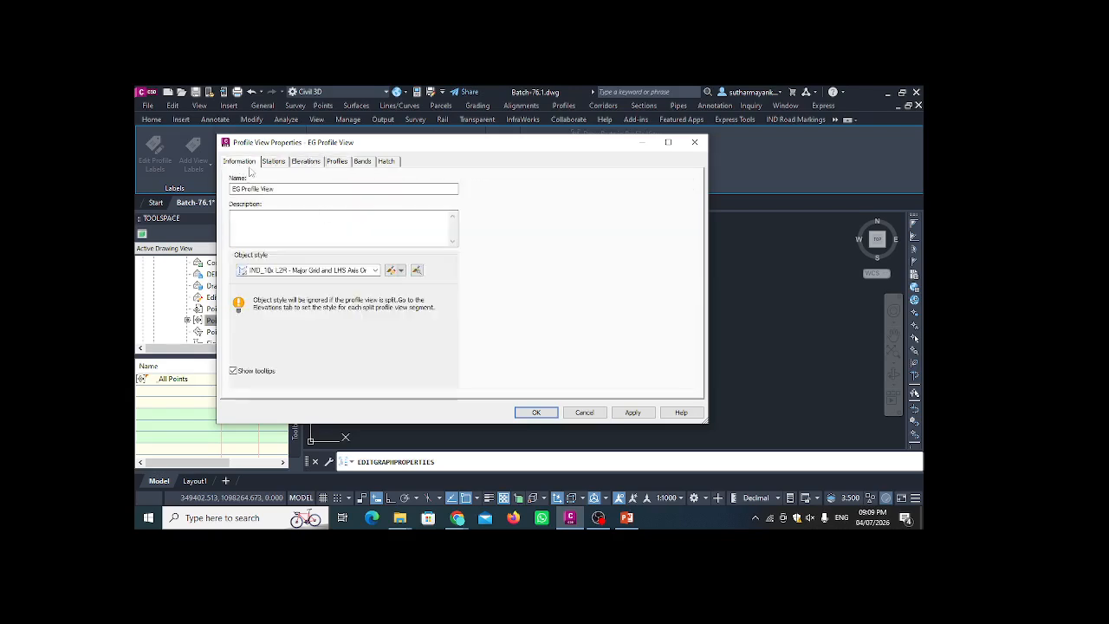
pyautogui.click(632, 411)
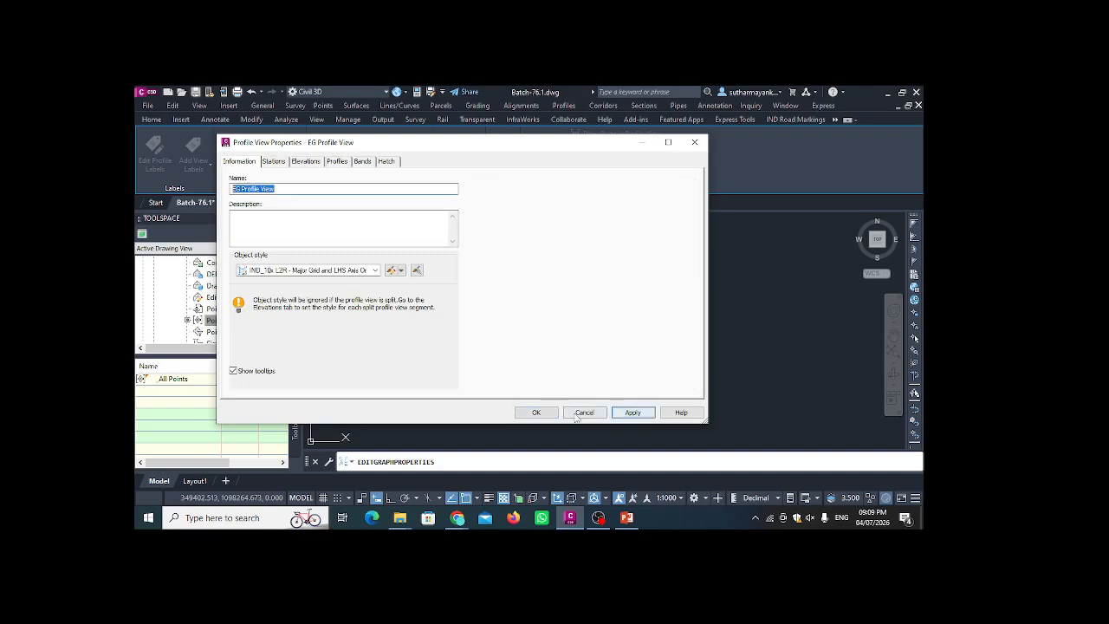
pyautogui.click(536, 412)
# - Inspect the station labels along the ground profile and the level values in the bands below it
pyautogui.scroll(8, 462, 260)
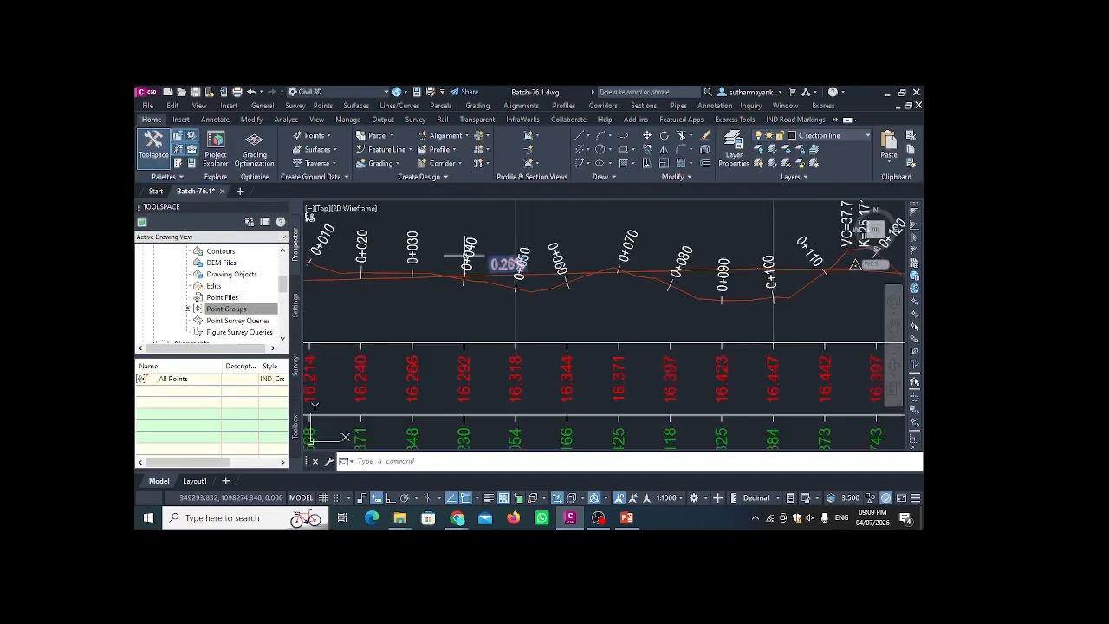
pyautogui.scroll(-5, 462, 260)
pyautogui.scroll(4, 403, 258)
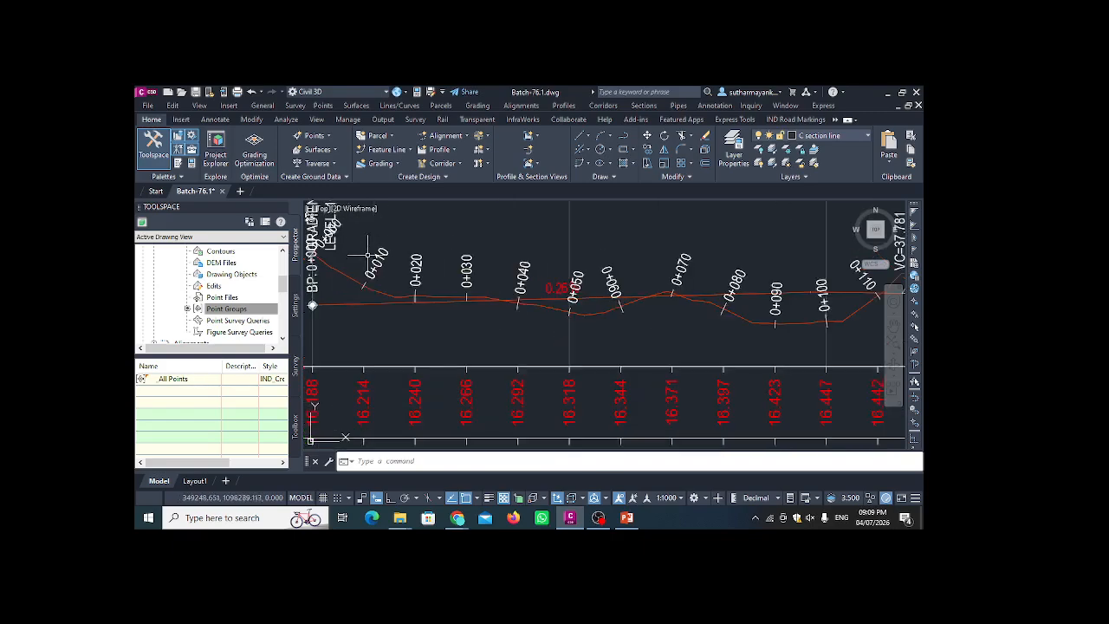
pyautogui.scroll(-5, 449, 236)
pyautogui.scroll(5, 403, 260)
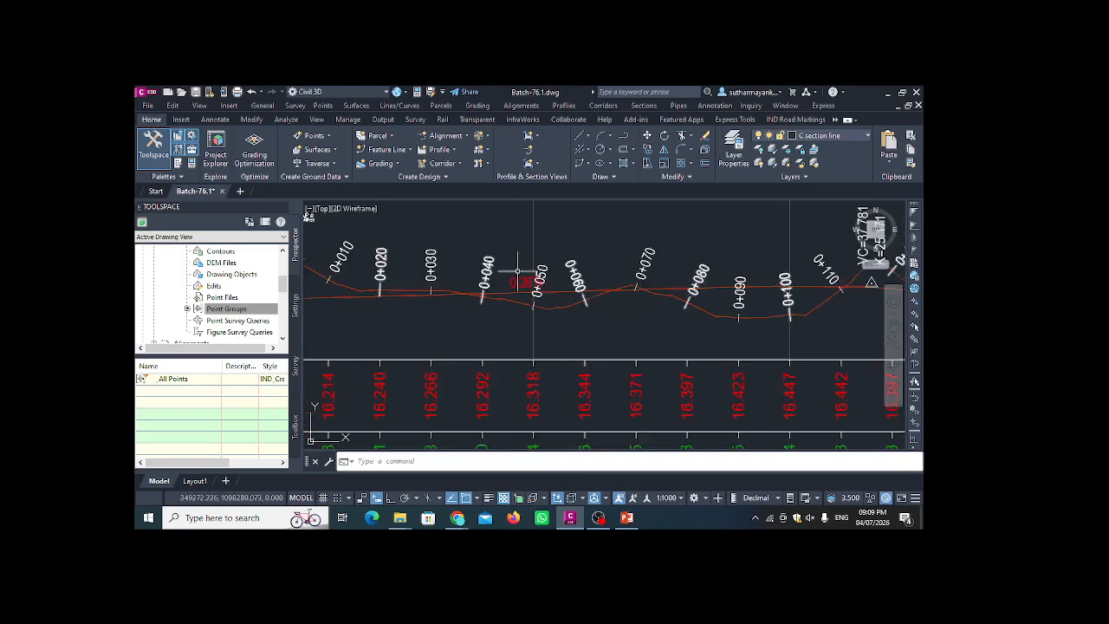
pyautogui.scroll(-4, 361, 242)
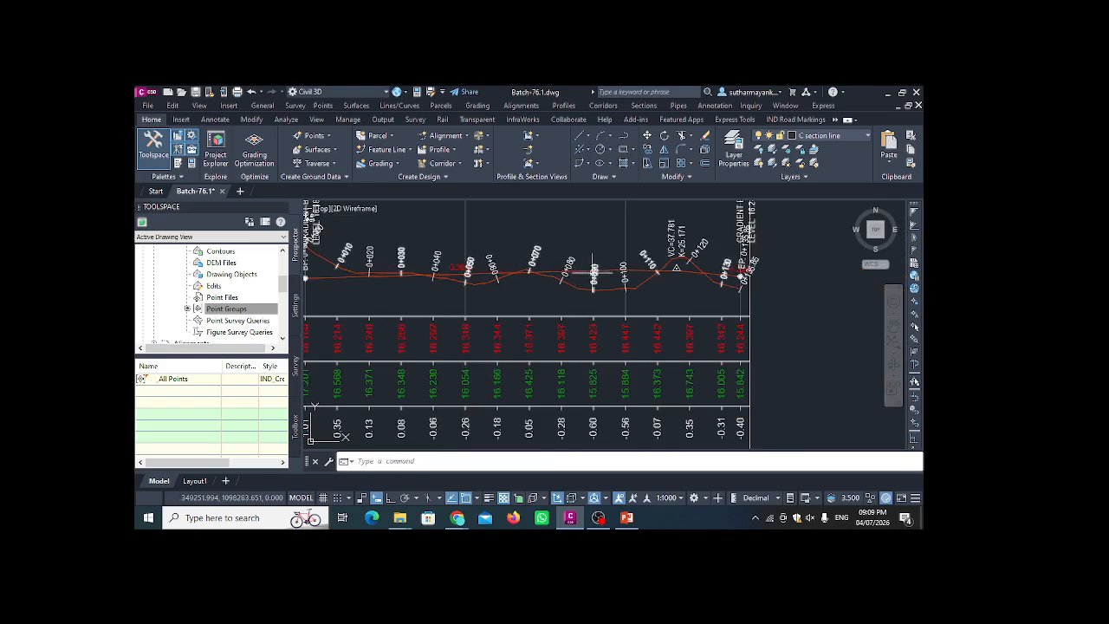
# - Select the profile view and reopen the label settings of the EG Surface profile in its Profile View Properties
pyautogui.click(465, 301)
pyautogui.scroll(-4, 493, 260)
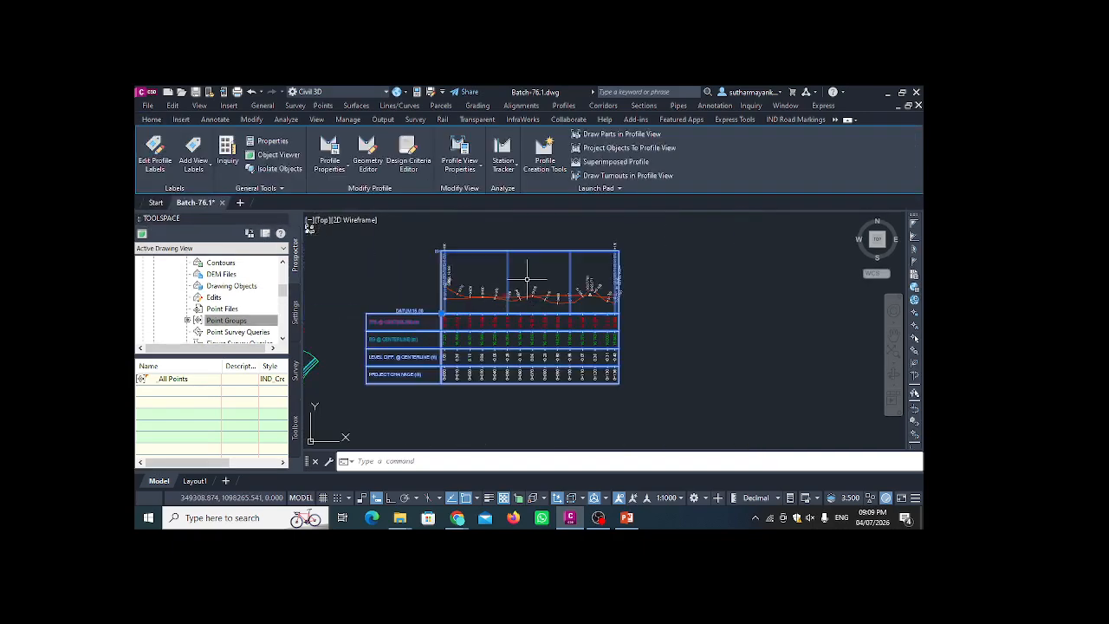
pyautogui.rightClick(705, 262)
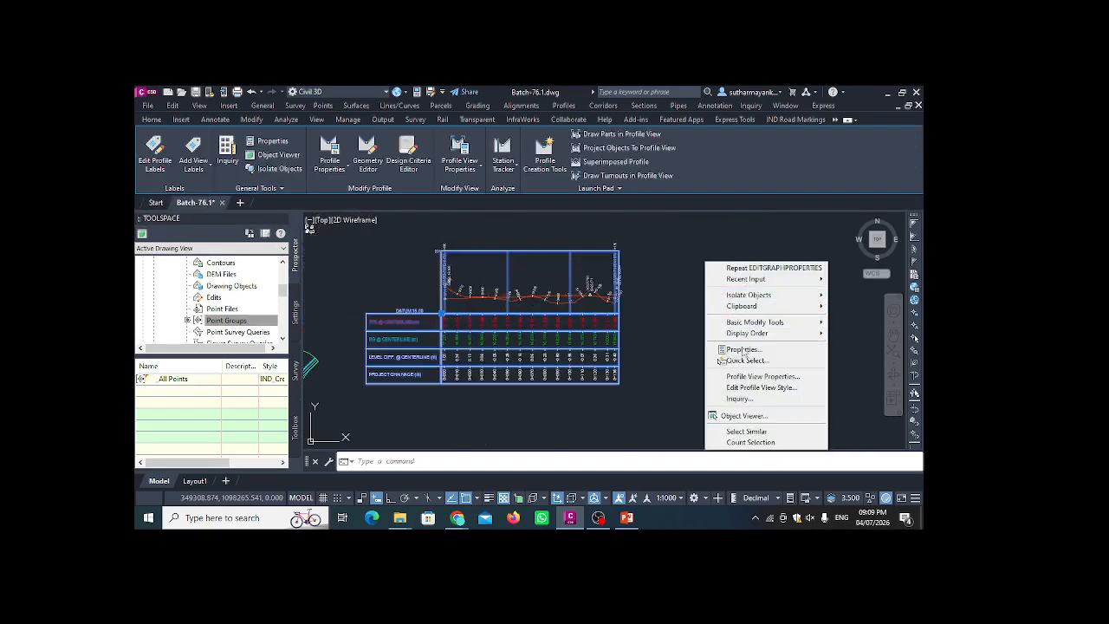
pyautogui.click(751, 378)
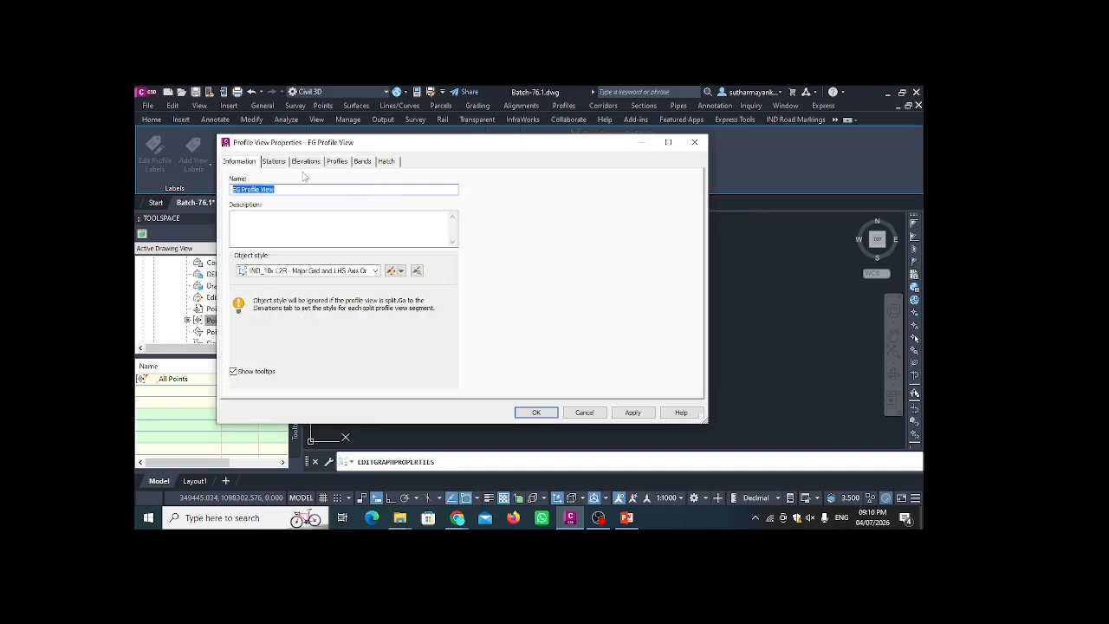
pyautogui.click(277, 164)
pyautogui.click(303, 162)
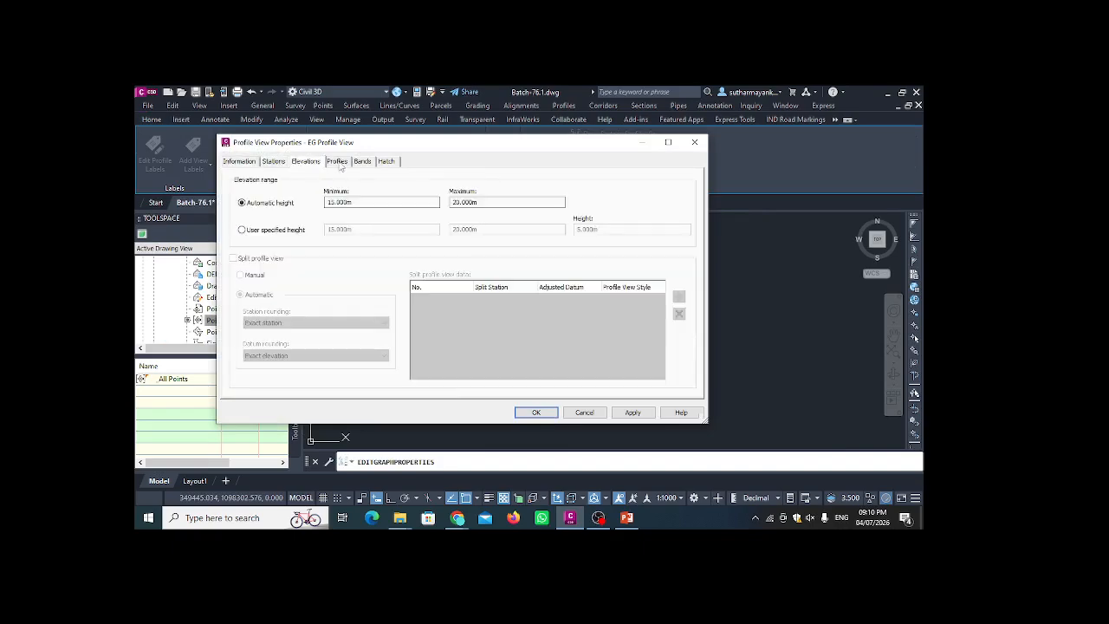
pyautogui.click(337, 162)
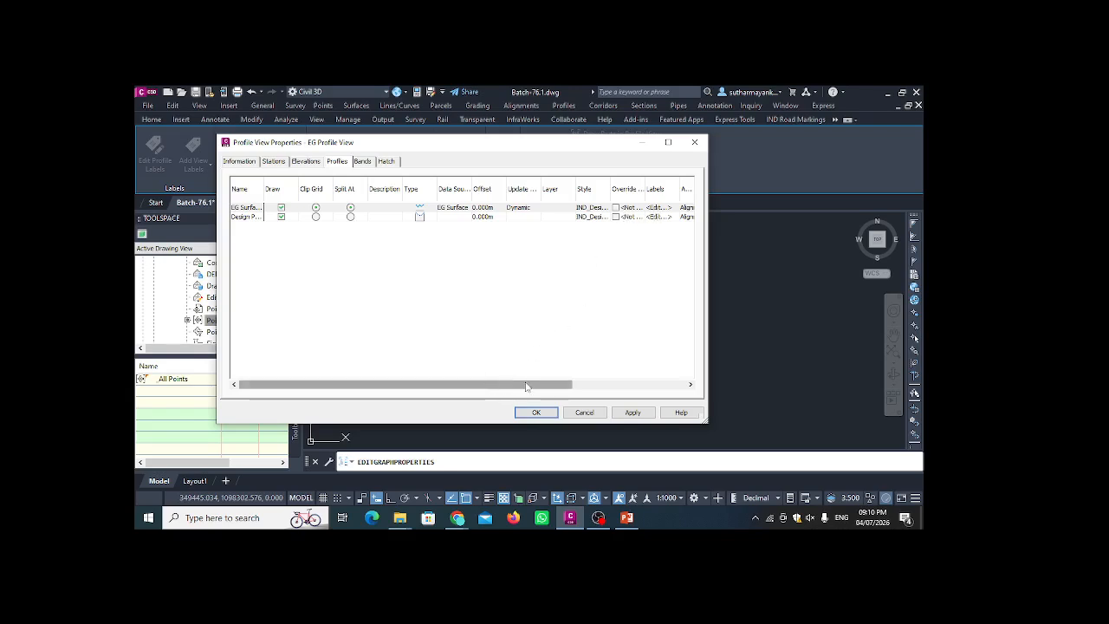
pyautogui.moveTo(526, 387); pyautogui.dragTo(572, 387)
pyautogui.click(605, 208)
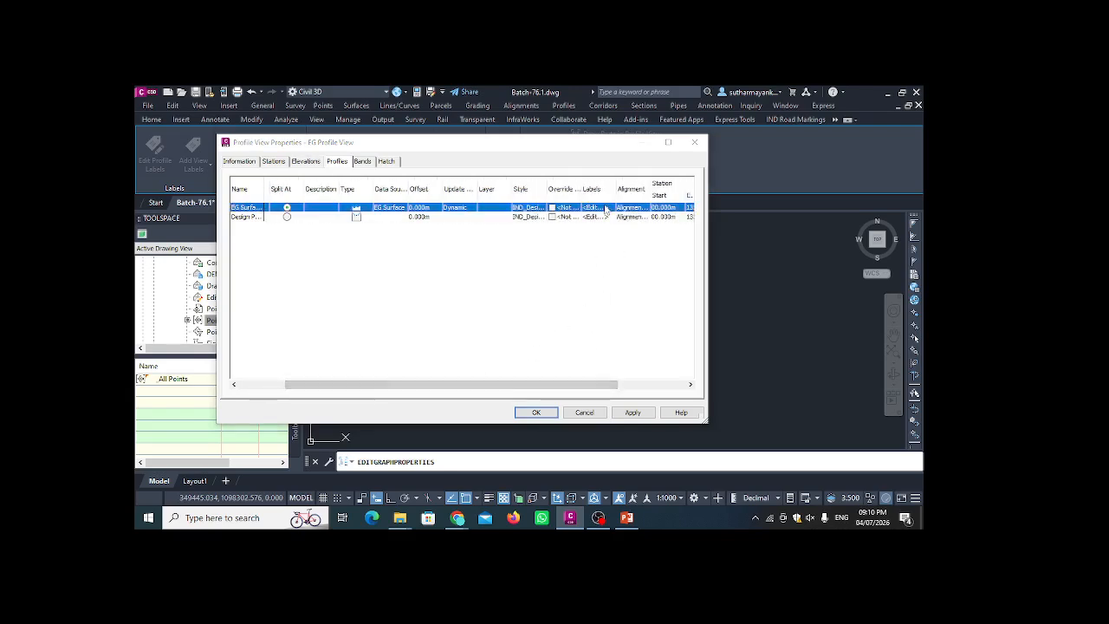
pyautogui.click(605, 208)
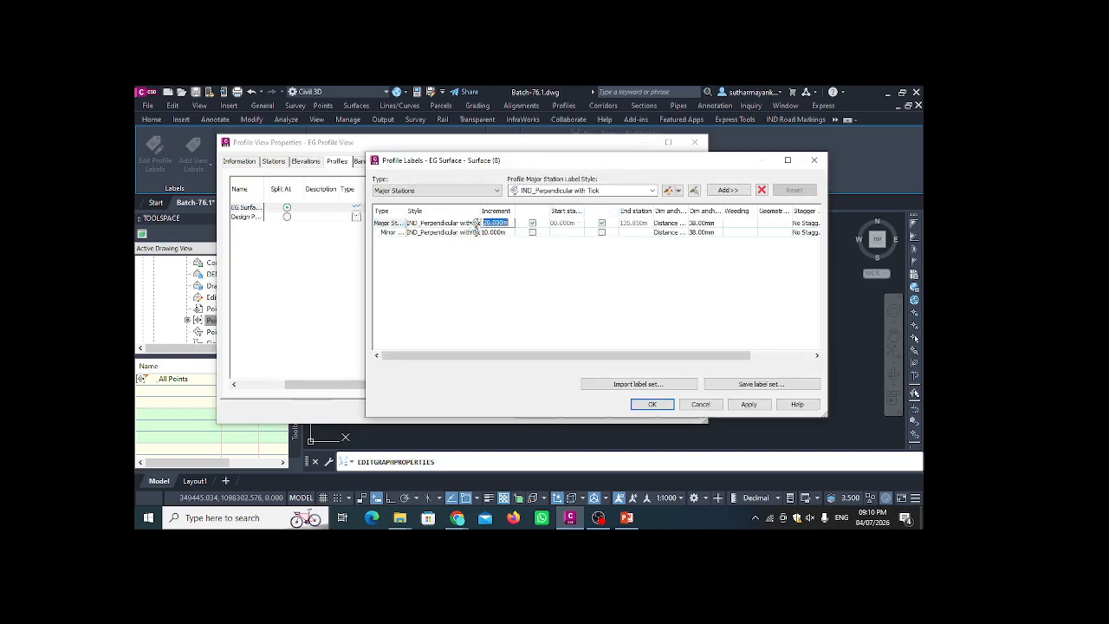
# - Remove the major and minor station labels from the EG Surface profile, then apply and close the profile view properties
pyautogui.click(387, 223)
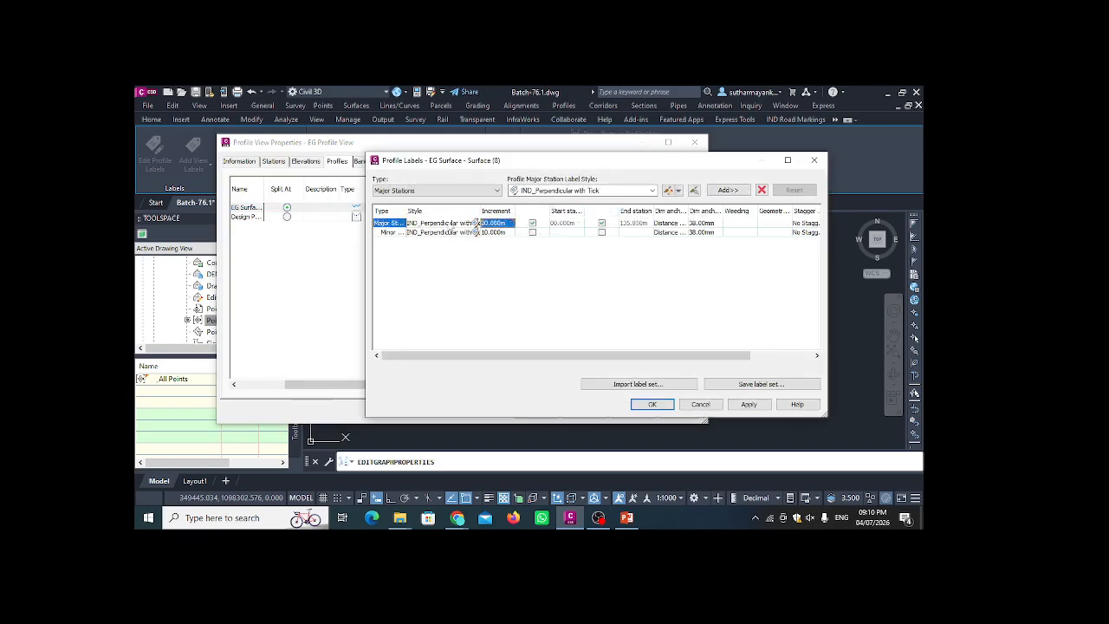
pyautogui.click(761, 189)
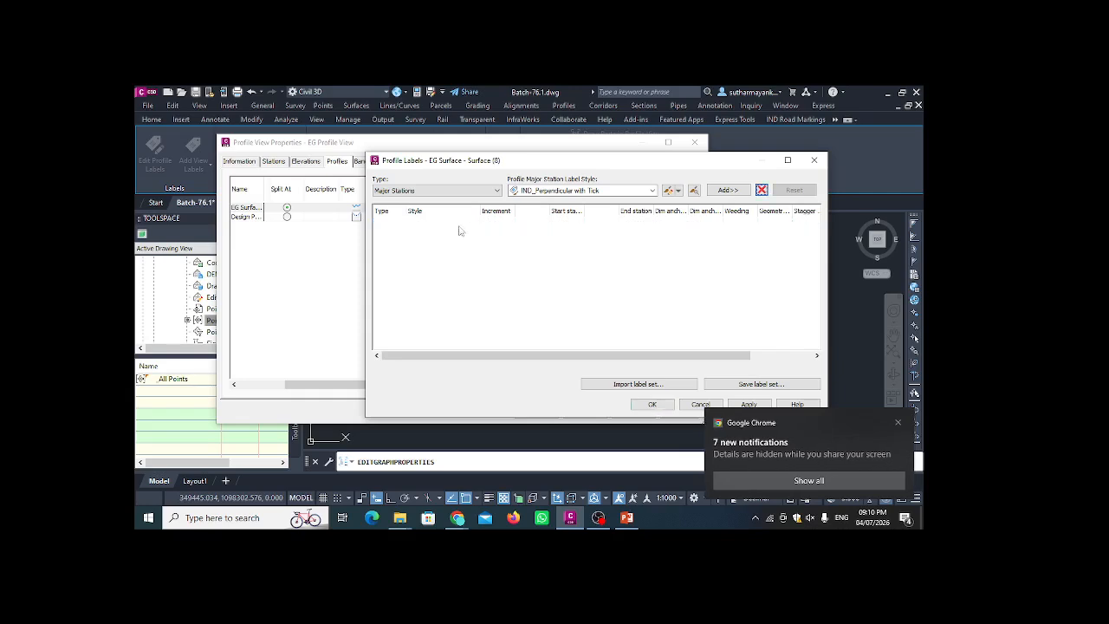
pyautogui.click(752, 403)
pyautogui.click(652, 405)
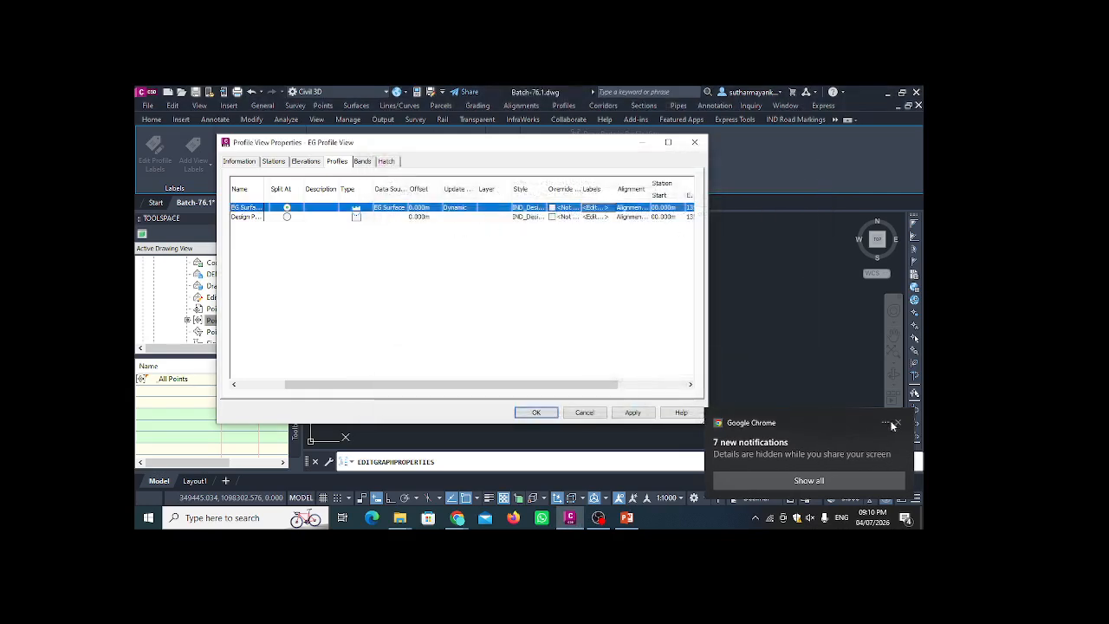
pyautogui.click(641, 413)
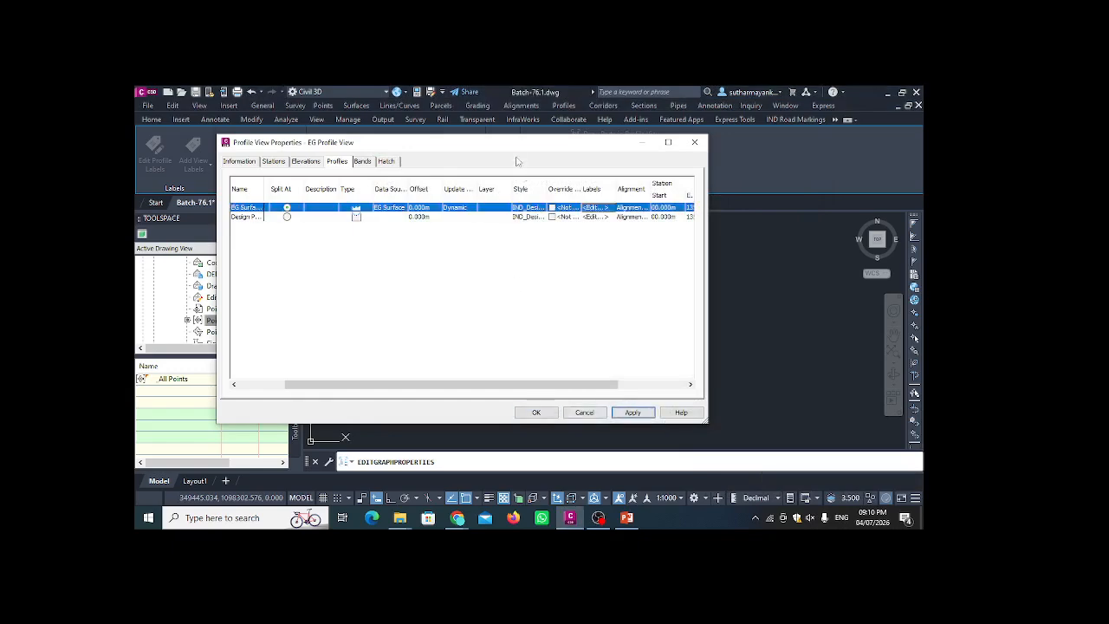
pyautogui.moveTo(514, 148)
pyautogui.mouseDown()
pyautogui.moveTo(514, 303)
pyautogui.moveTo(552, 360)
pyautogui.moveTo(531, 211)
pyautogui.mouseUp()
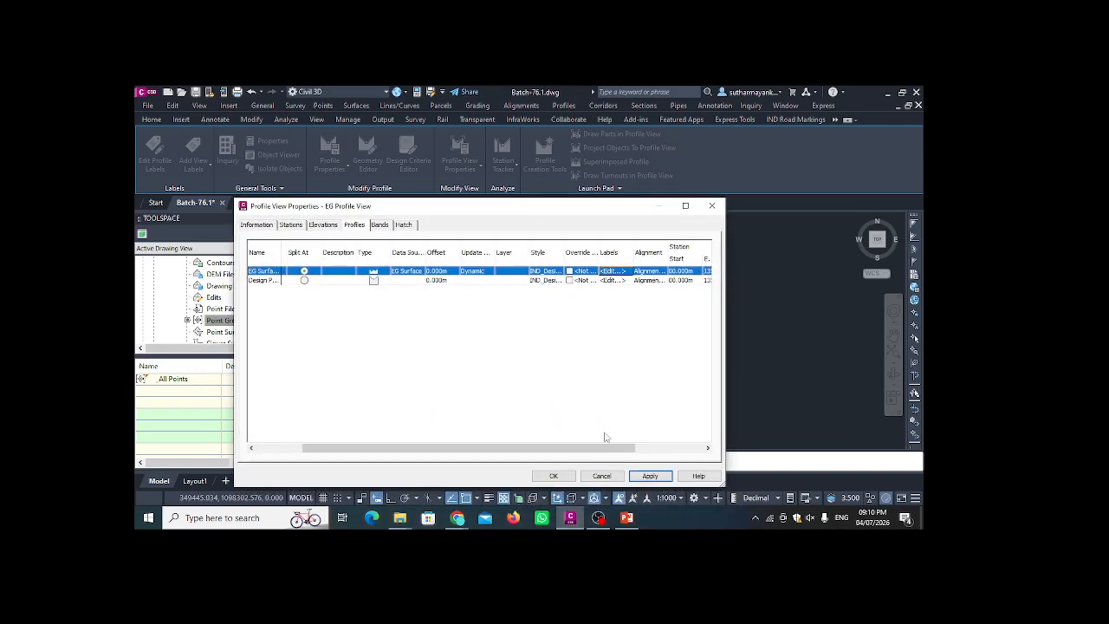
pyautogui.click(554, 476)
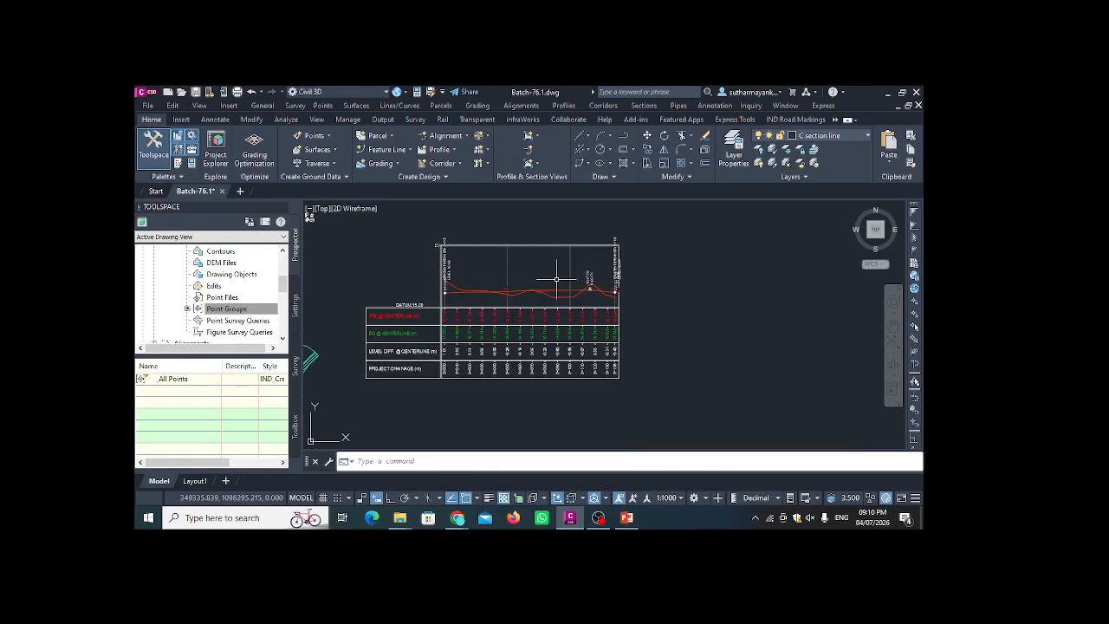
pyautogui.scroll(2, 556, 279)
pyautogui.scroll(-4, 529, 266)
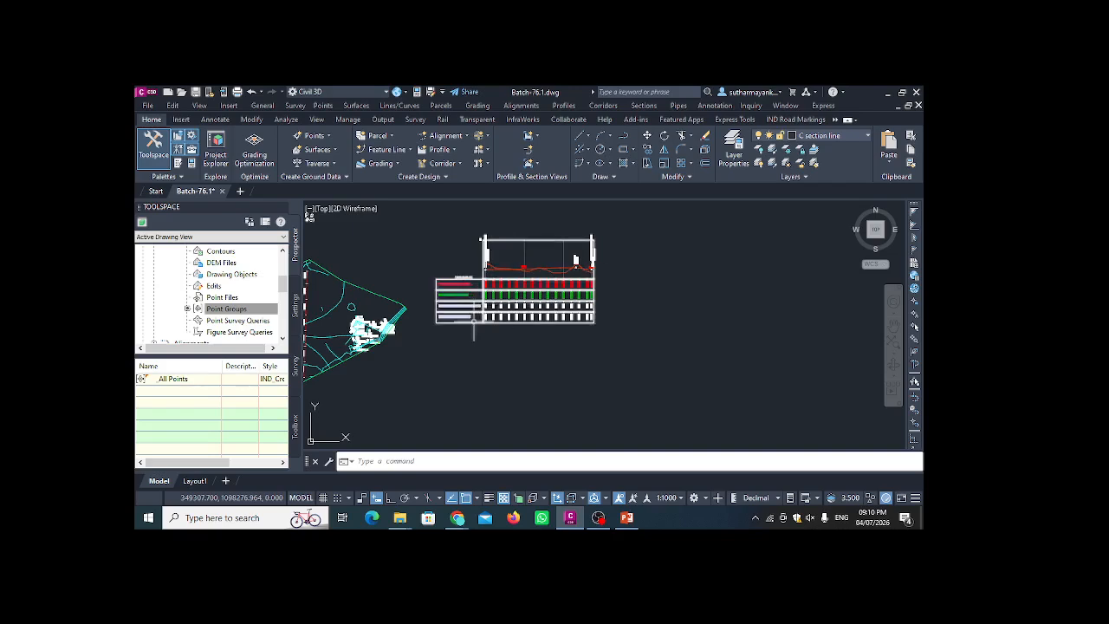
pyautogui.moveTo(479, 344); pyautogui.dragTo(497, 317, button='middle')
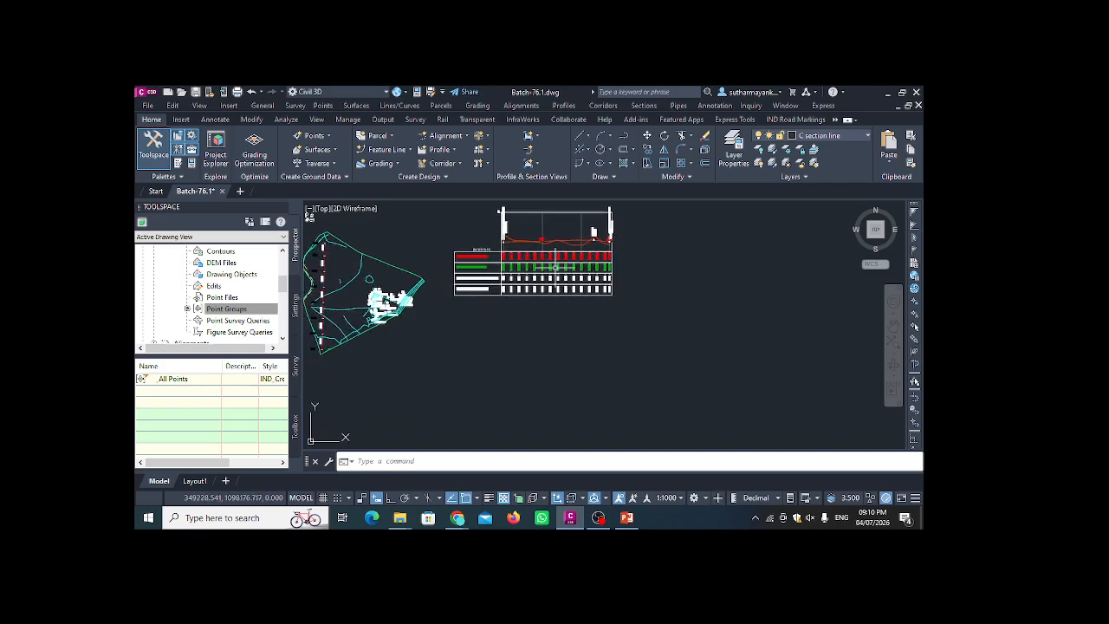
pyautogui.moveTo(487, 308); pyautogui.dragTo(500, 319, button='middle')
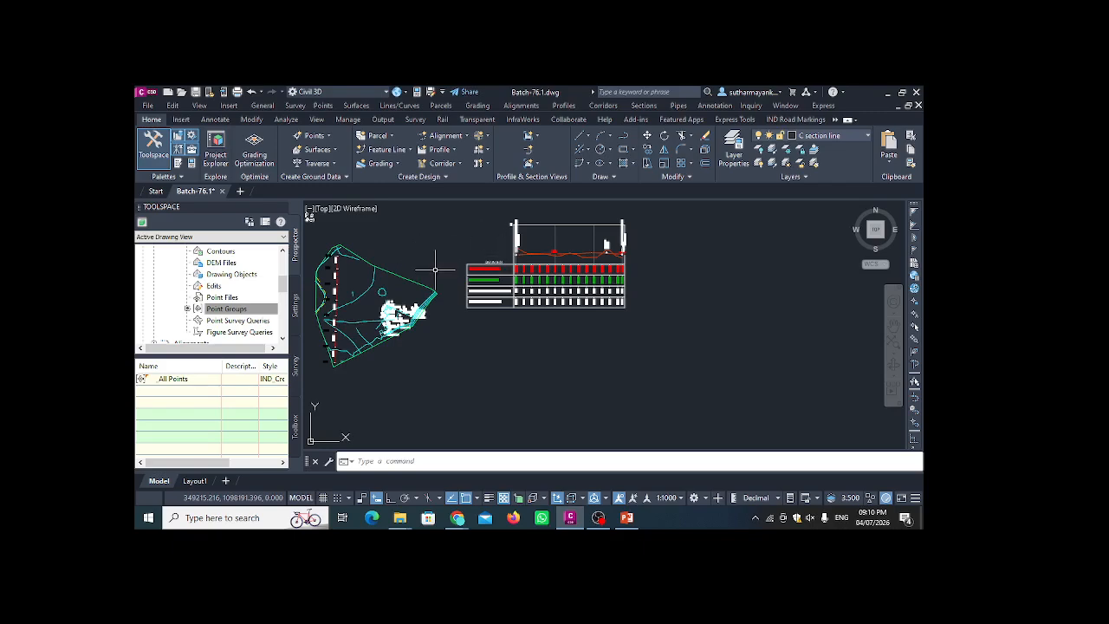
pyautogui.scroll(3, 434, 269)
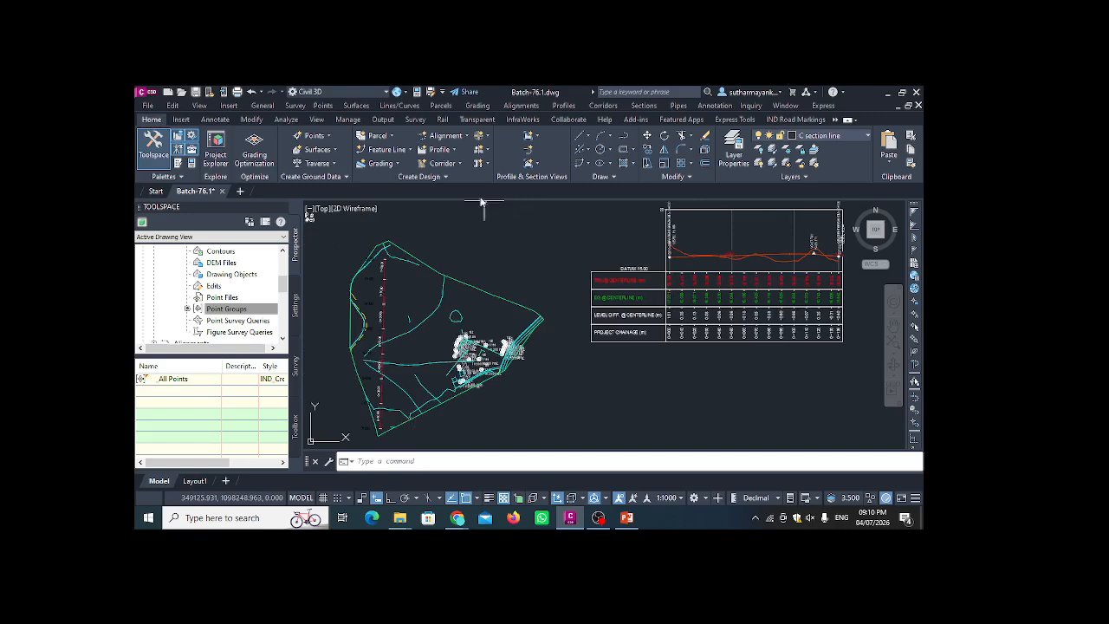
pyautogui.click(486, 152)
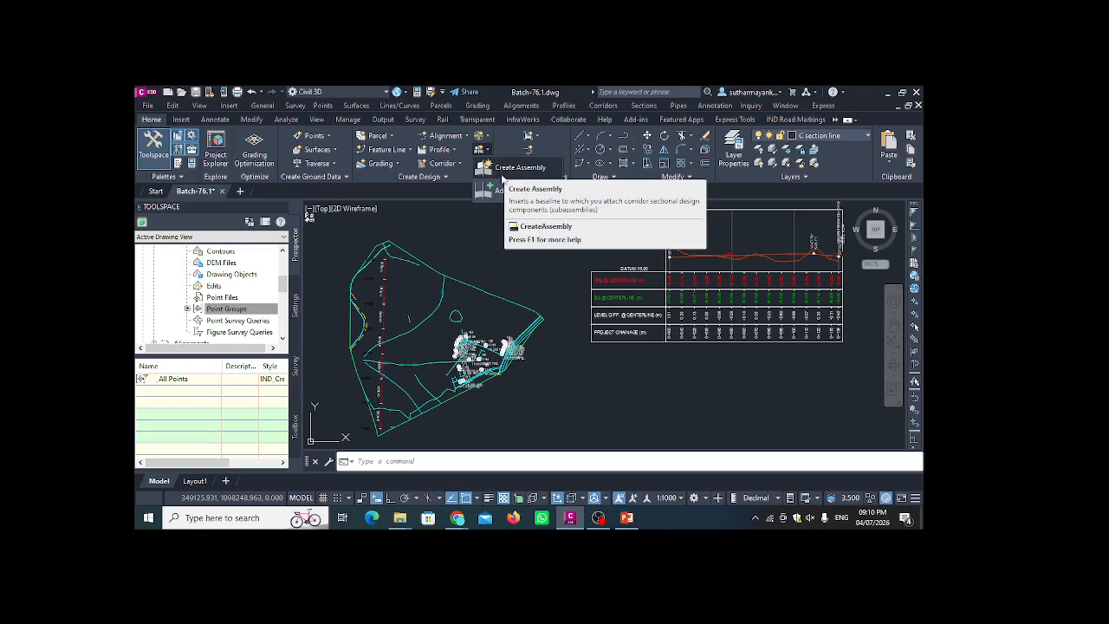
pyautogui.click(517, 229)
pyautogui.click(518, 229)
pyautogui.click(510, 233)
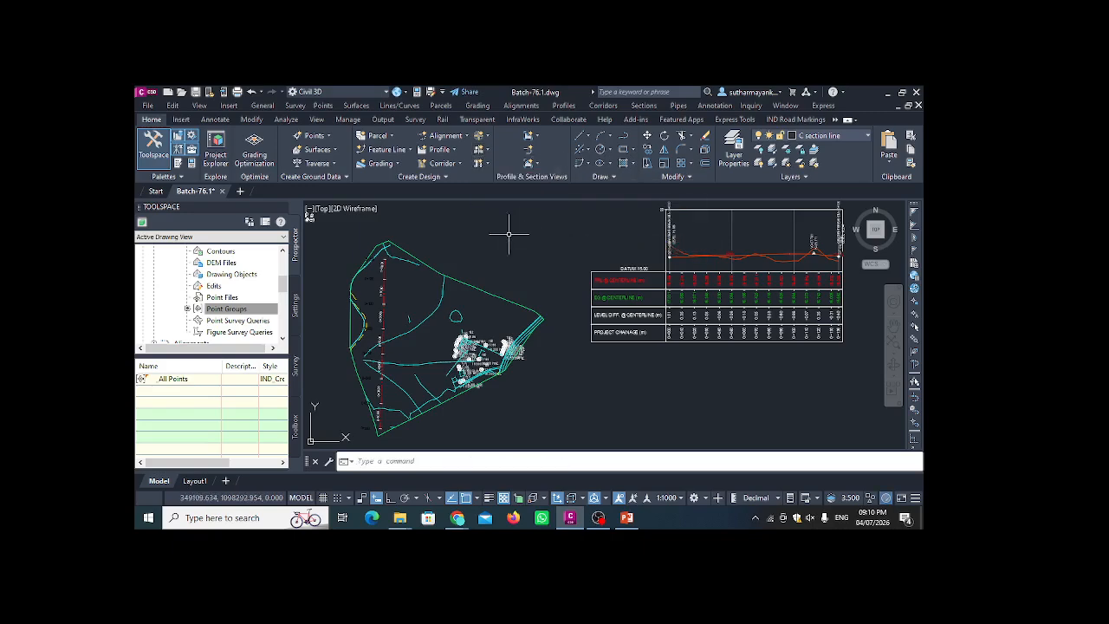
# - Split the model space into two viewports with the Two: Horizontal configuration
pyautogui.click(310, 210)
pyautogui.moveTo(424, 234)
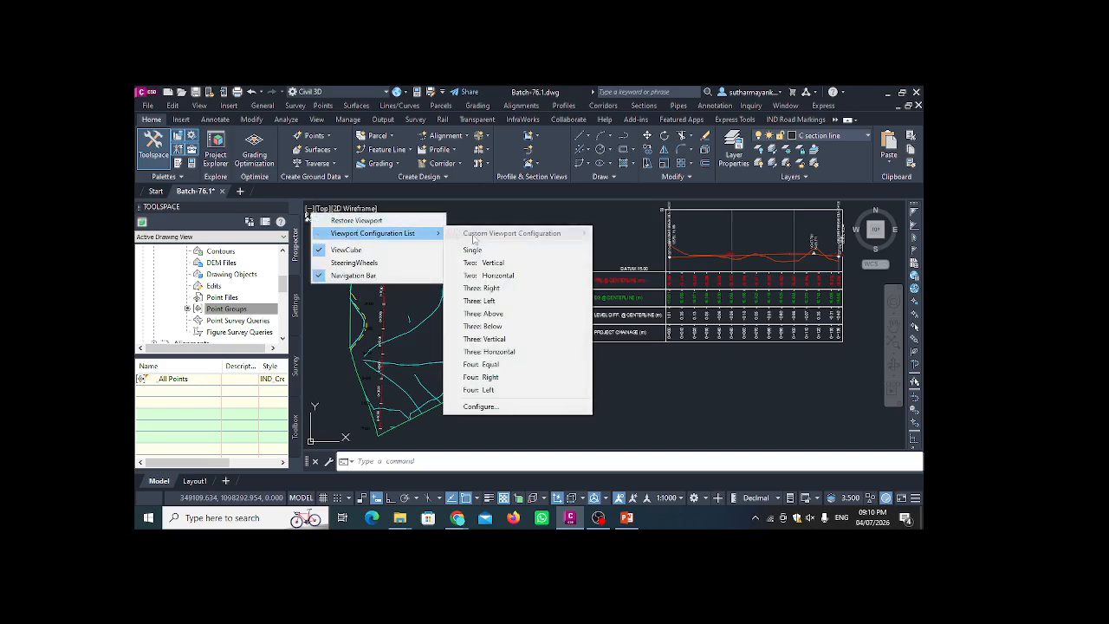
pyautogui.click(495, 276)
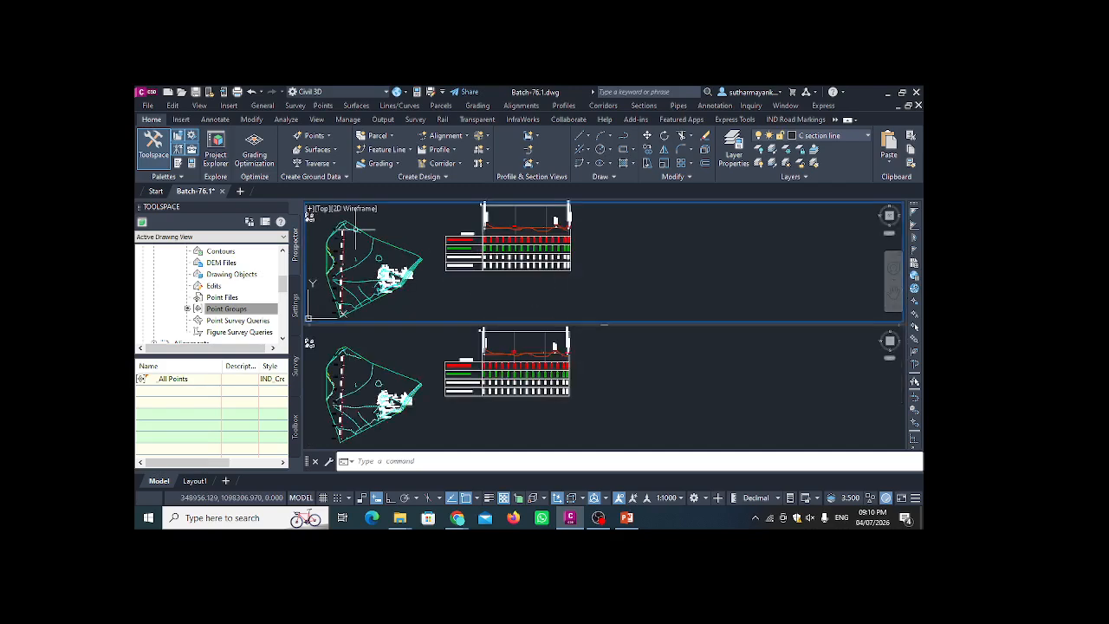
# - Switch the model space to the Two: Vertical viewport configuration and frame the site plan with its alignment in one viewport
pyautogui.click(314, 210)
pyautogui.moveTo(416, 234)
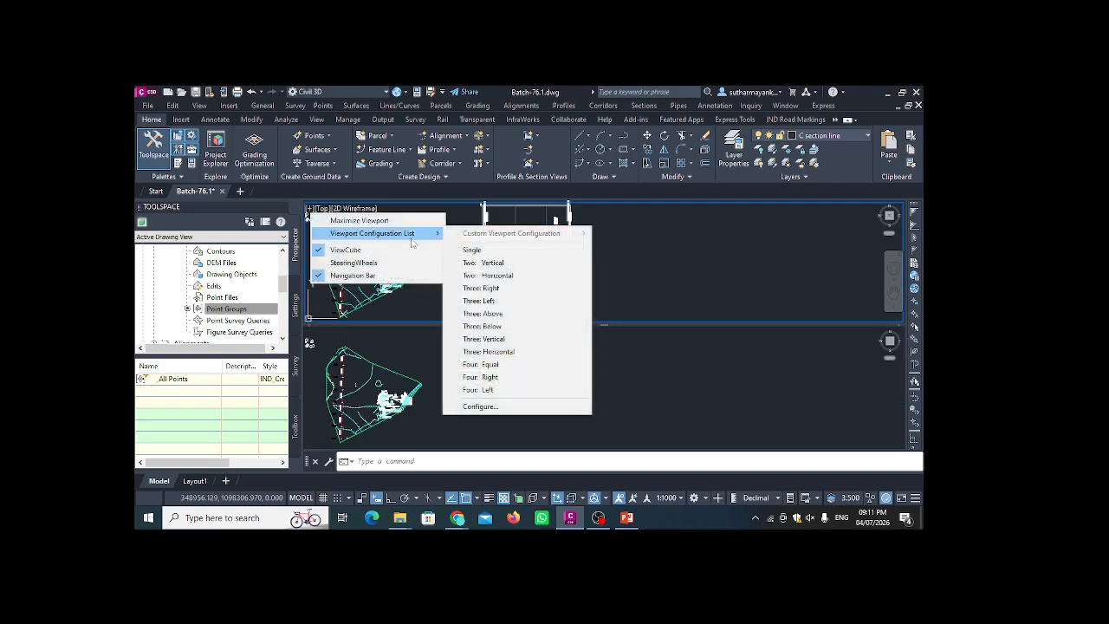
pyautogui.click(478, 265)
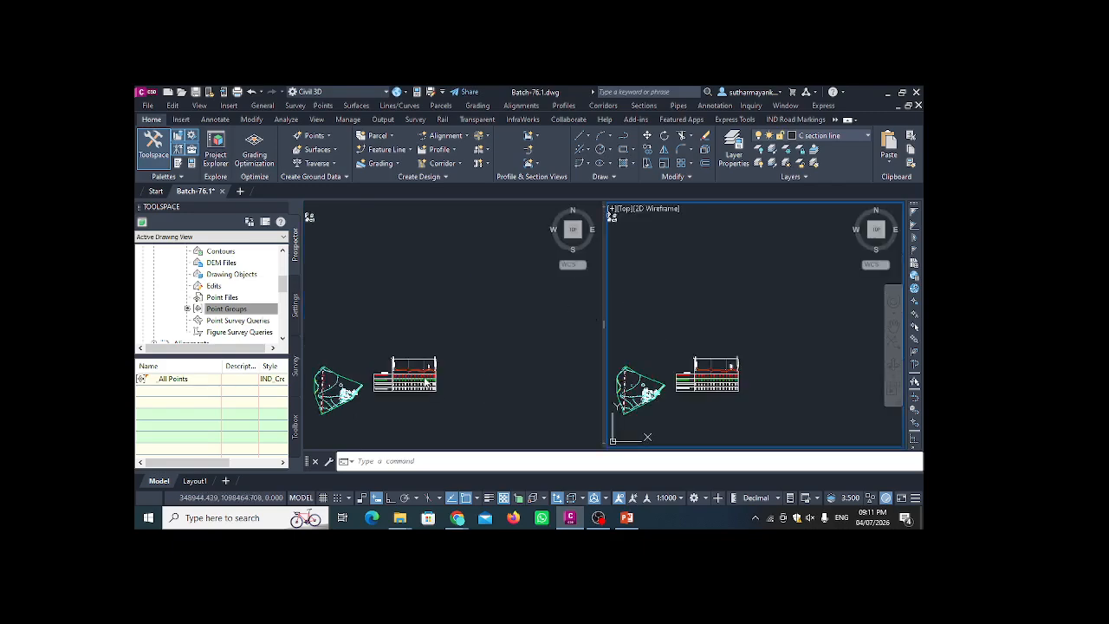
pyautogui.click(515, 342)
pyautogui.scroll(5, 342, 381)
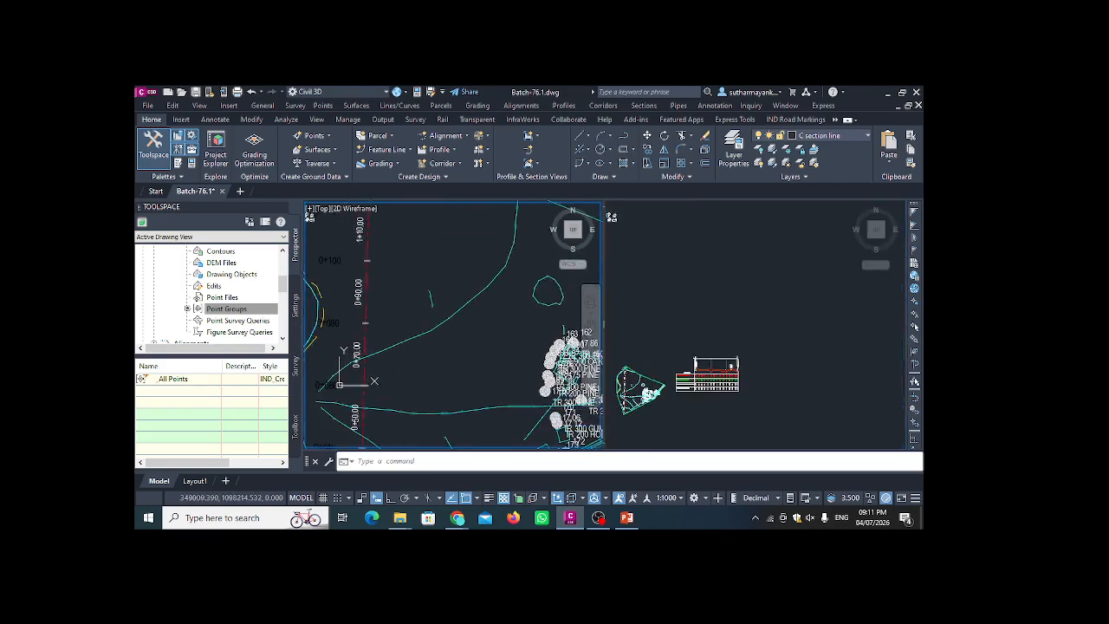
pyautogui.scroll(-4, 368, 306)
pyautogui.scroll(2, 373, 309)
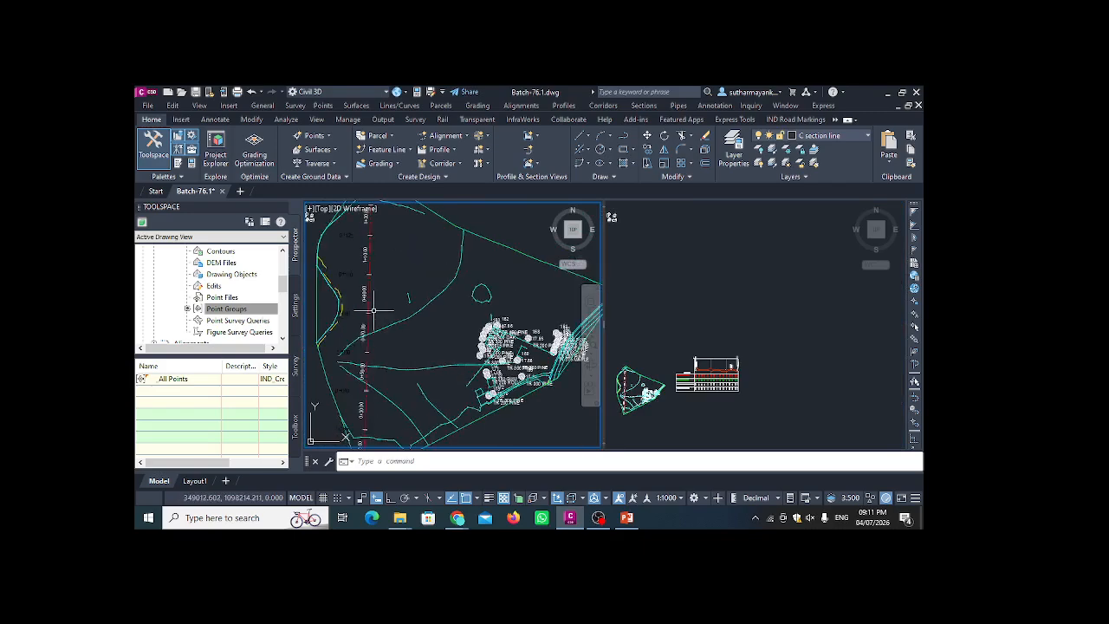
pyautogui.moveTo(374, 309); pyautogui.dragTo(400, 311, button='middle')
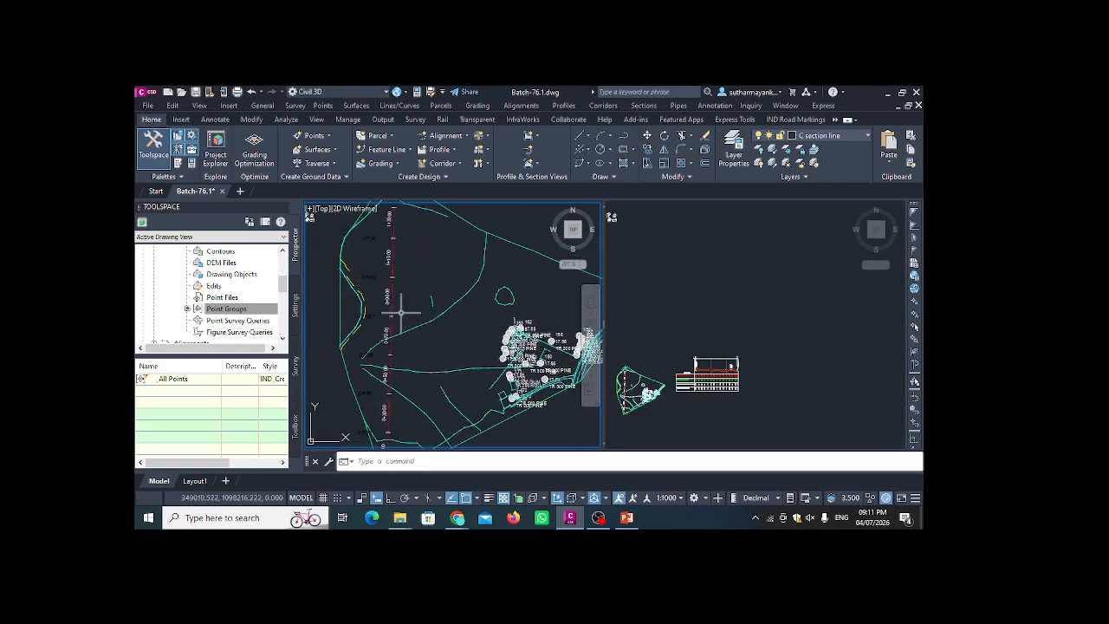
# - Define a new assembly named "Assembly - 1" with assembly type Other for the second viewport
pyautogui.click(676, 296)
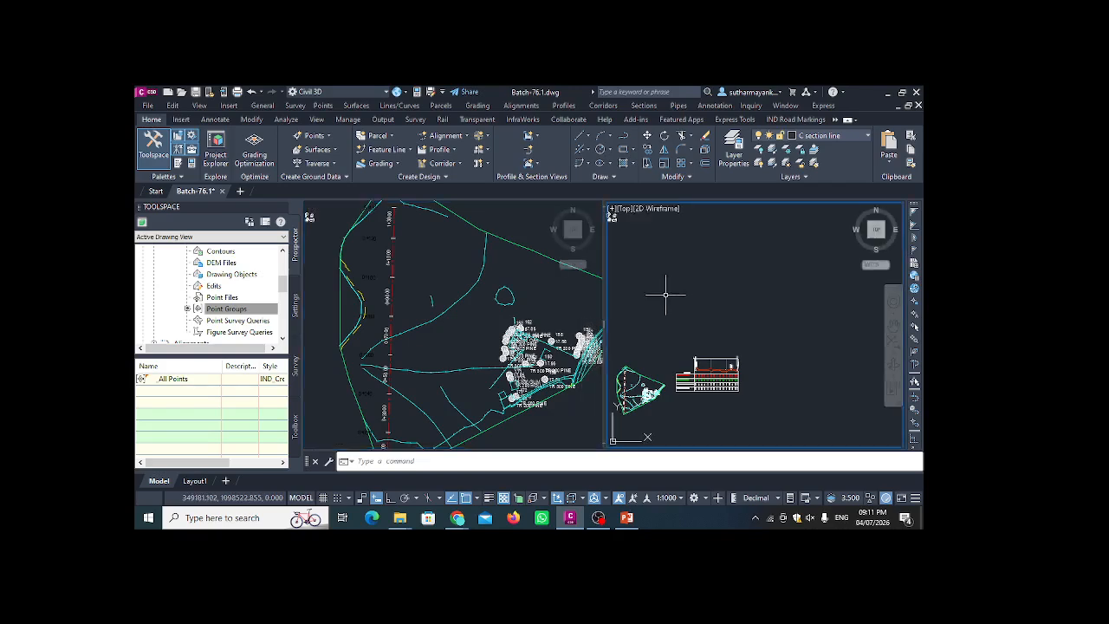
pyautogui.click(487, 165)
pyautogui.click(523, 188)
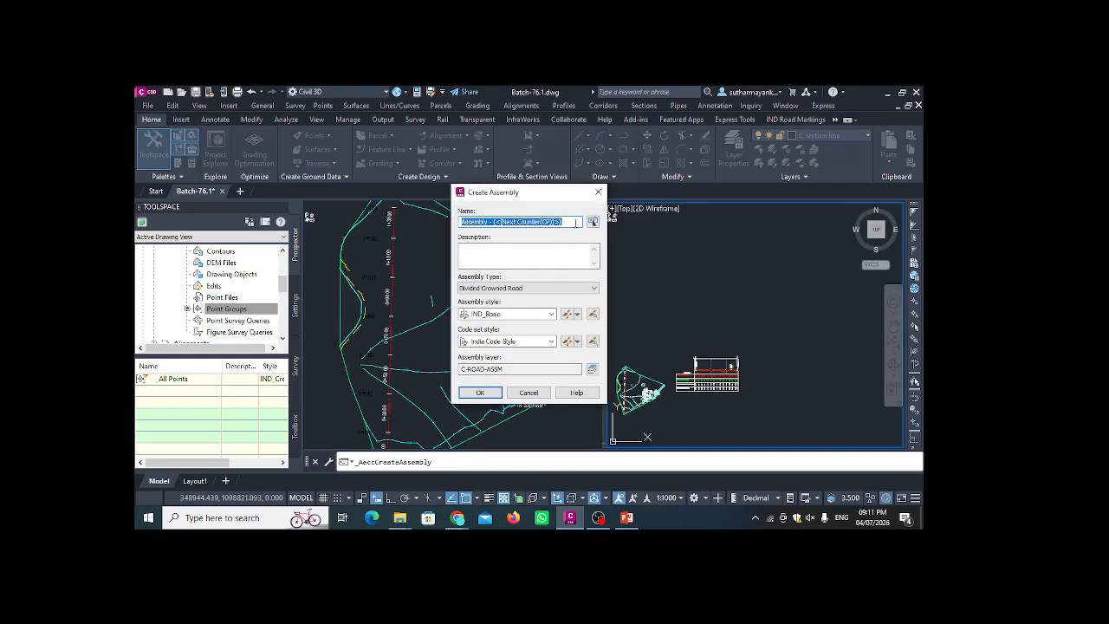
pyautogui.click(574, 222)
pyautogui.write('1')
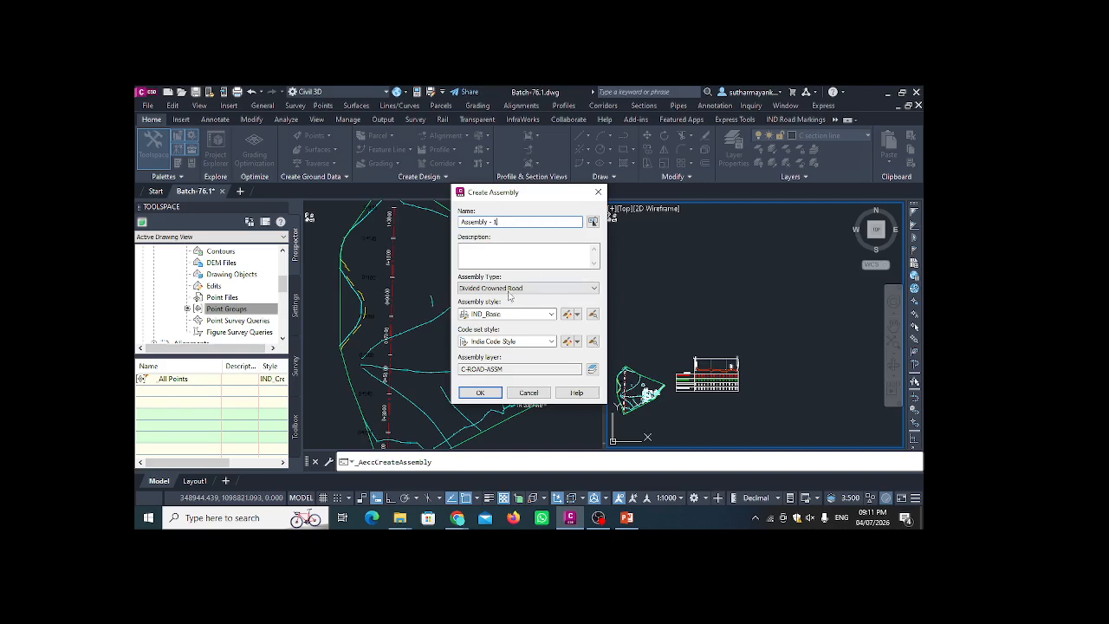
pyautogui.click(505, 292)
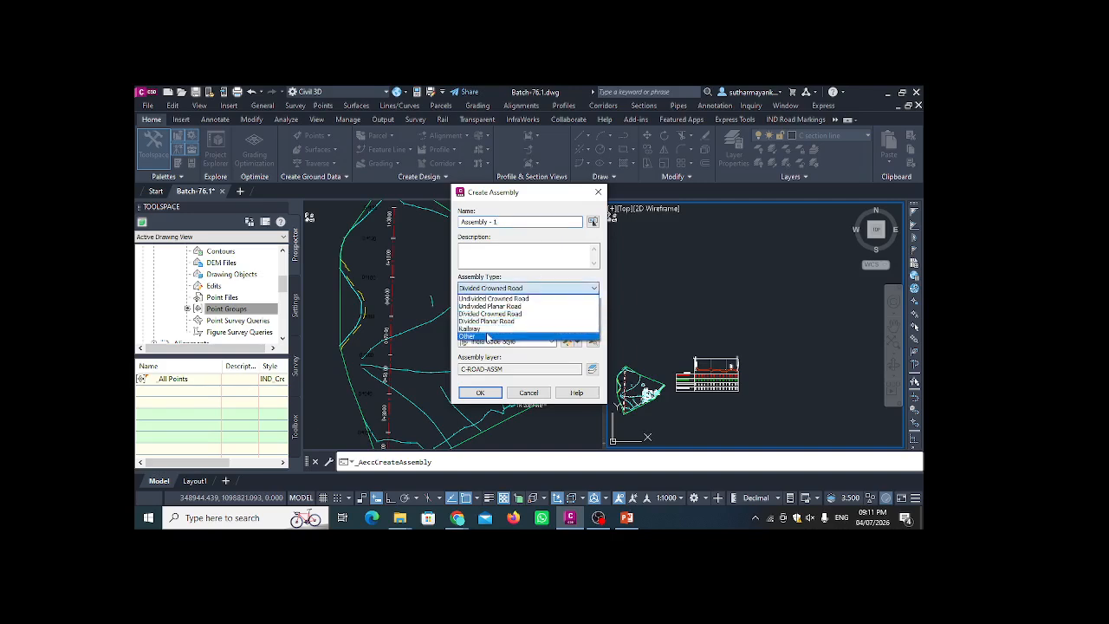
pyautogui.click(487, 336)
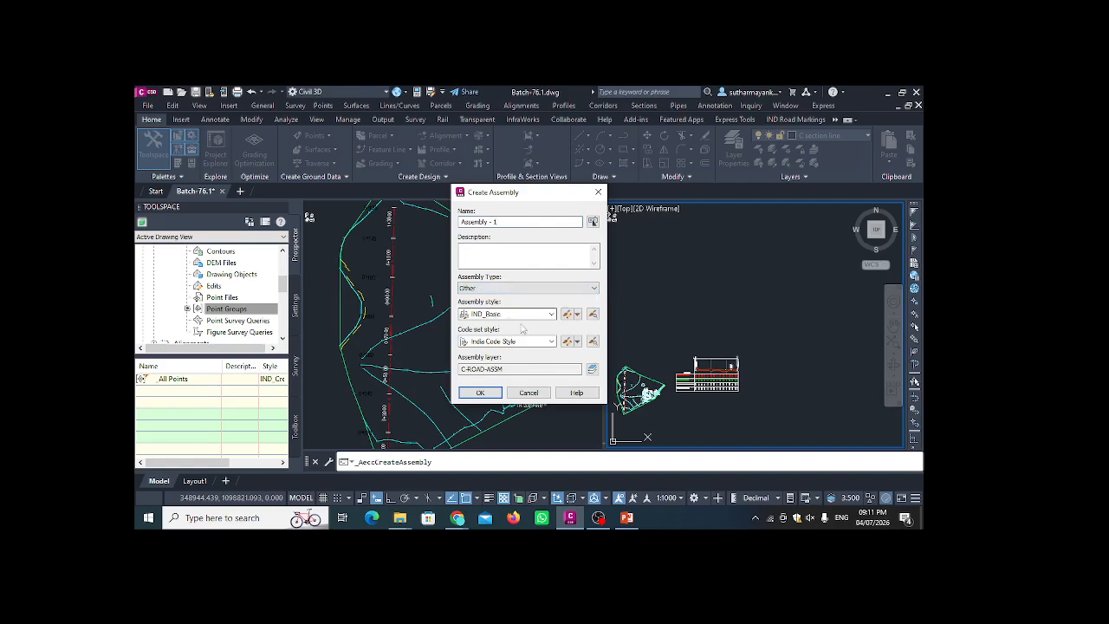
pyautogui.click(480, 393)
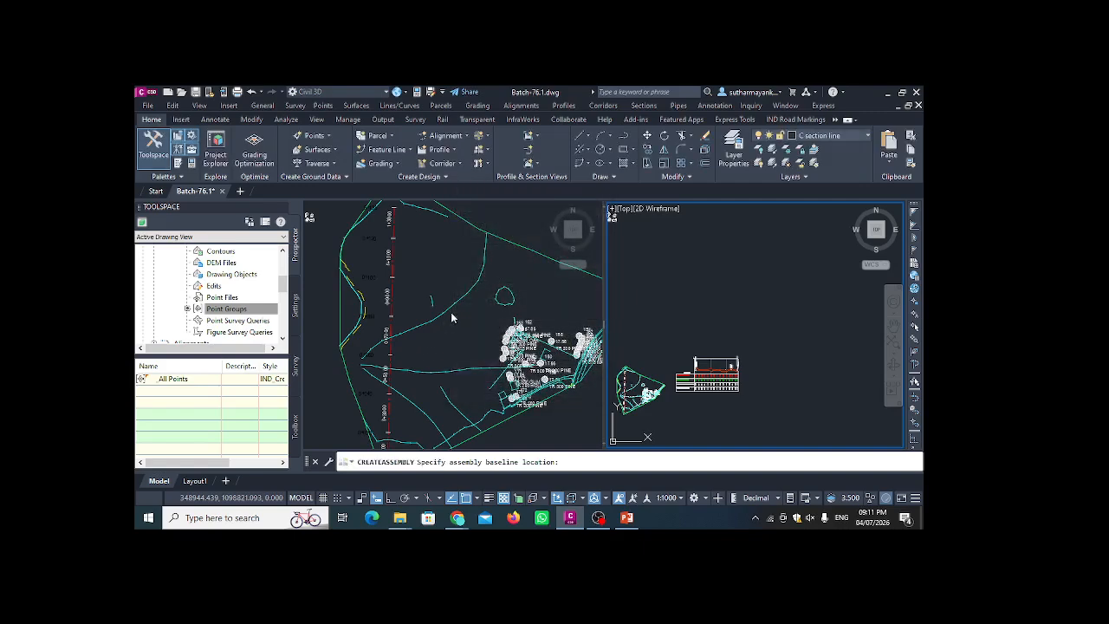
# - Place the assembly baseline in the empty area above the site plan and centre it in the viewport
pyautogui.scroll(5, 719, 297)
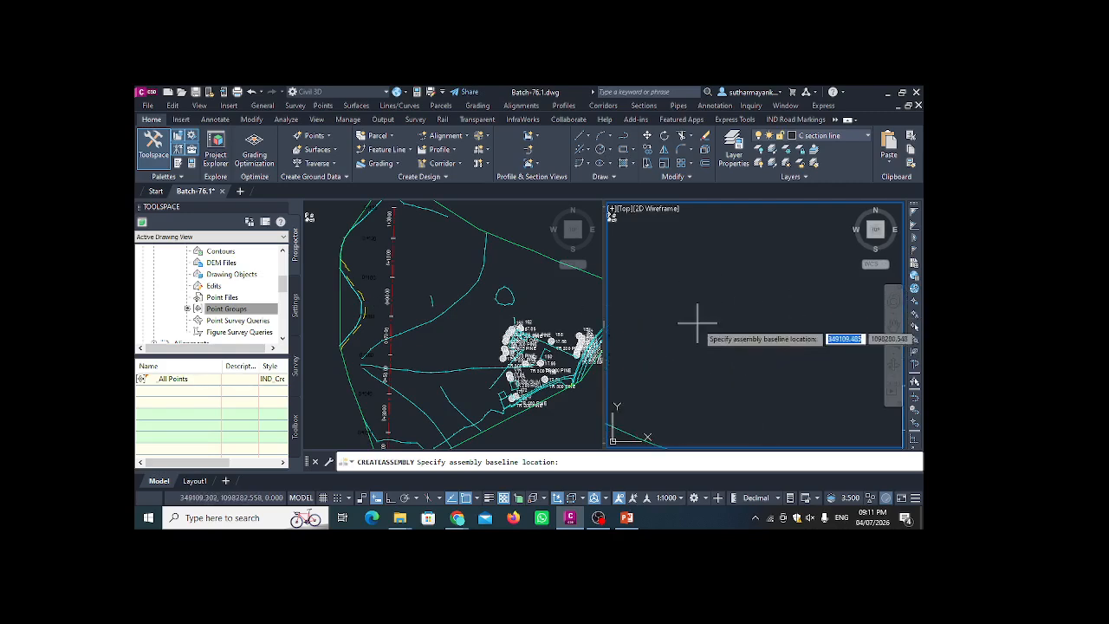
pyautogui.click(754, 325)
pyautogui.scroll(6, 765, 332)
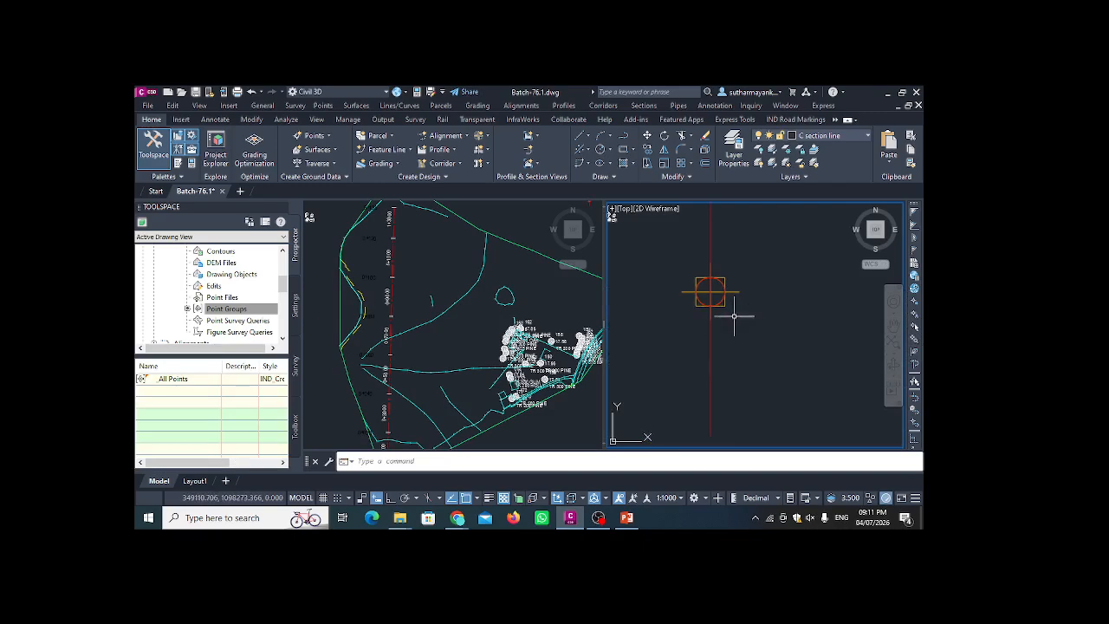
pyautogui.scroll(-2, 733, 316)
pyautogui.moveTo(699, 300); pyautogui.dragTo(718, 321, button='middle')
pyautogui.scroll(-2, 737, 303)
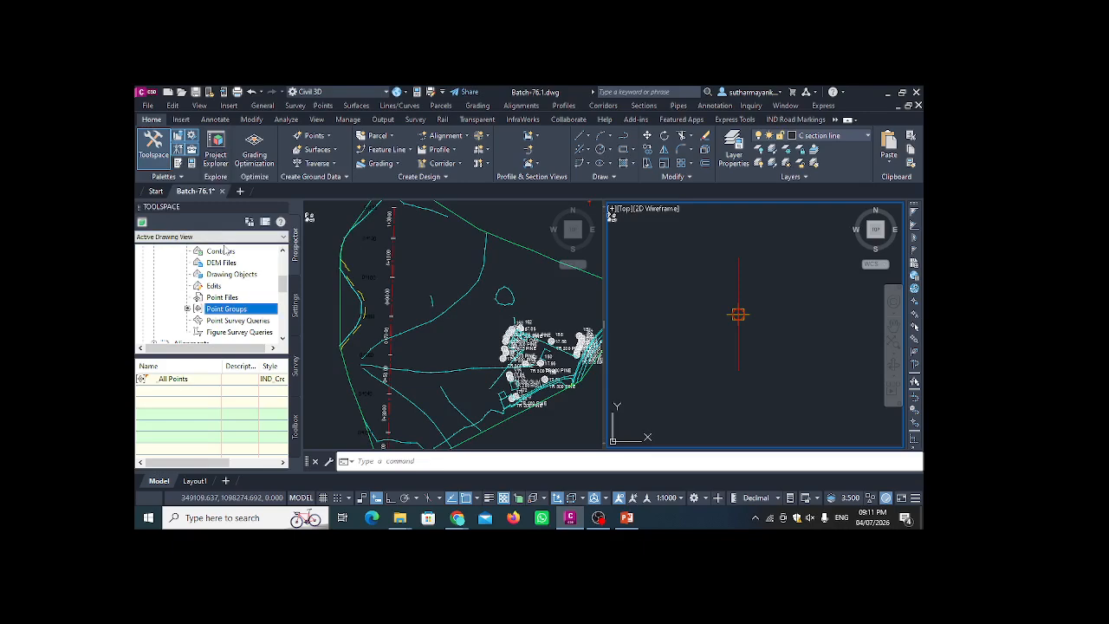
# - Open the subassembly tool palettes and display the metric lane subassemblies
pyautogui.click(178, 164)
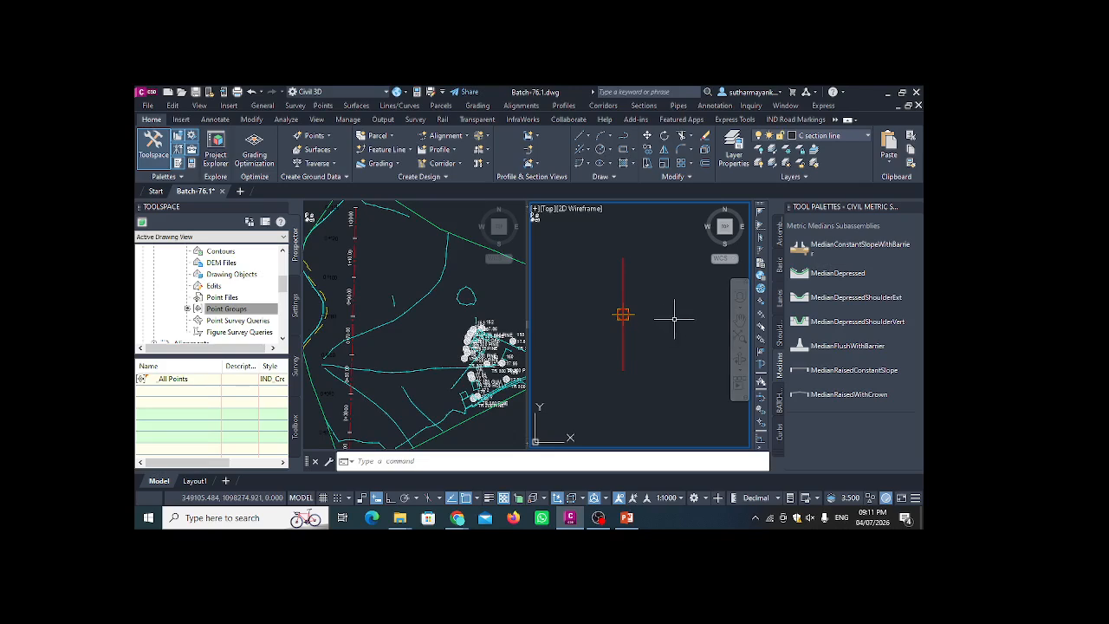
pyautogui.click(780, 271)
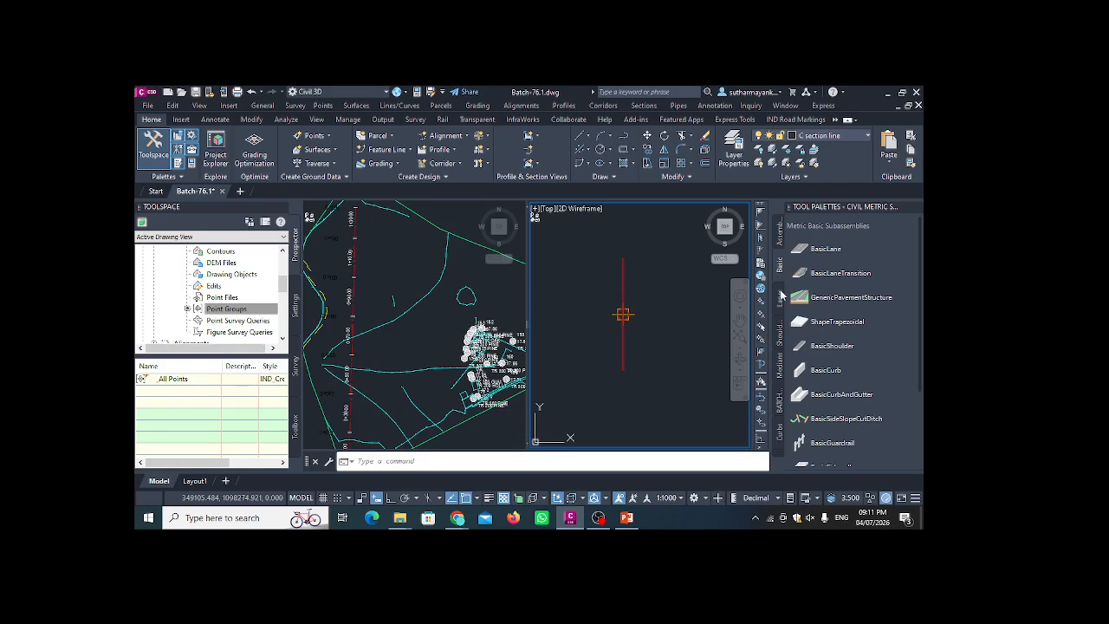
pyautogui.click(782, 301)
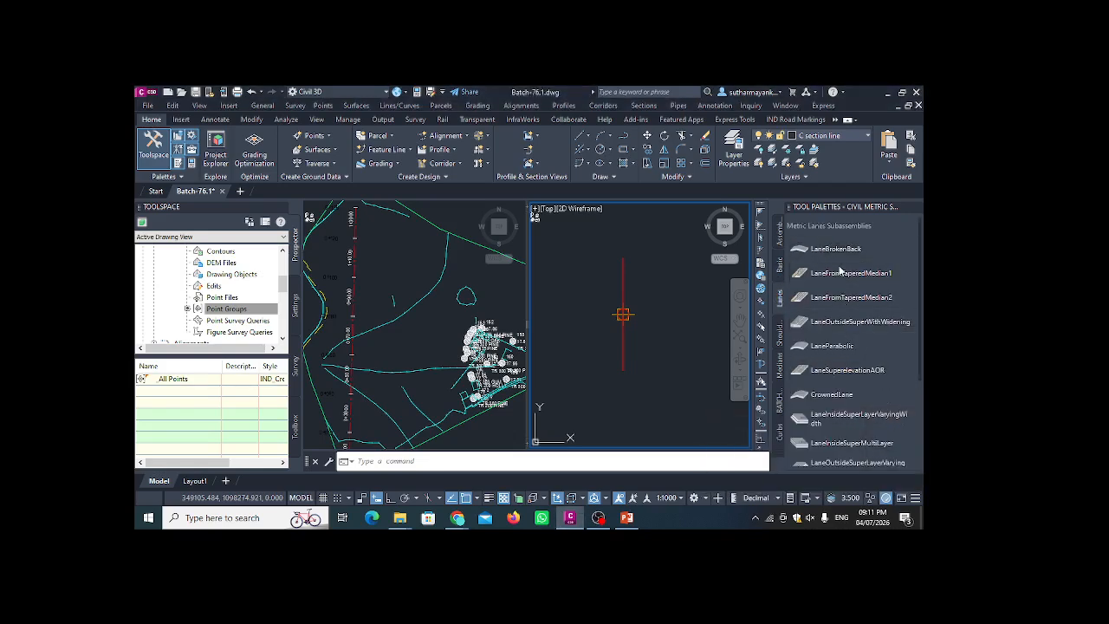
# - Attach a right-side LaneSuperelevationAOR subassembly, 3.600 m wide with a -2.000% default slope, to the assembly baseline
pyautogui.click(837, 371)
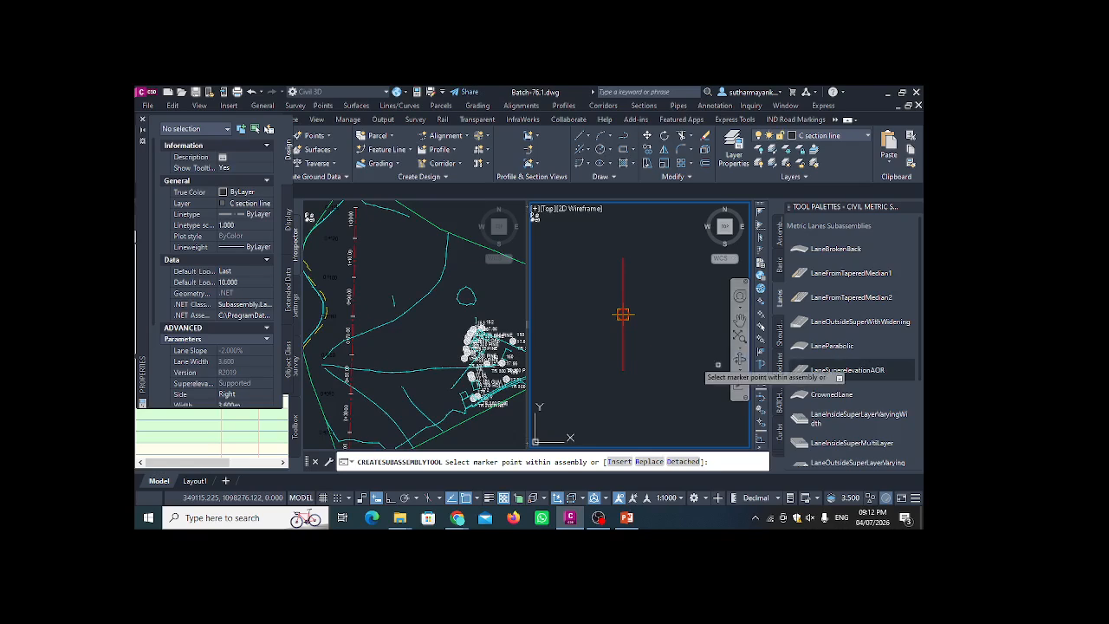
pyautogui.scroll(-3, 218, 353)
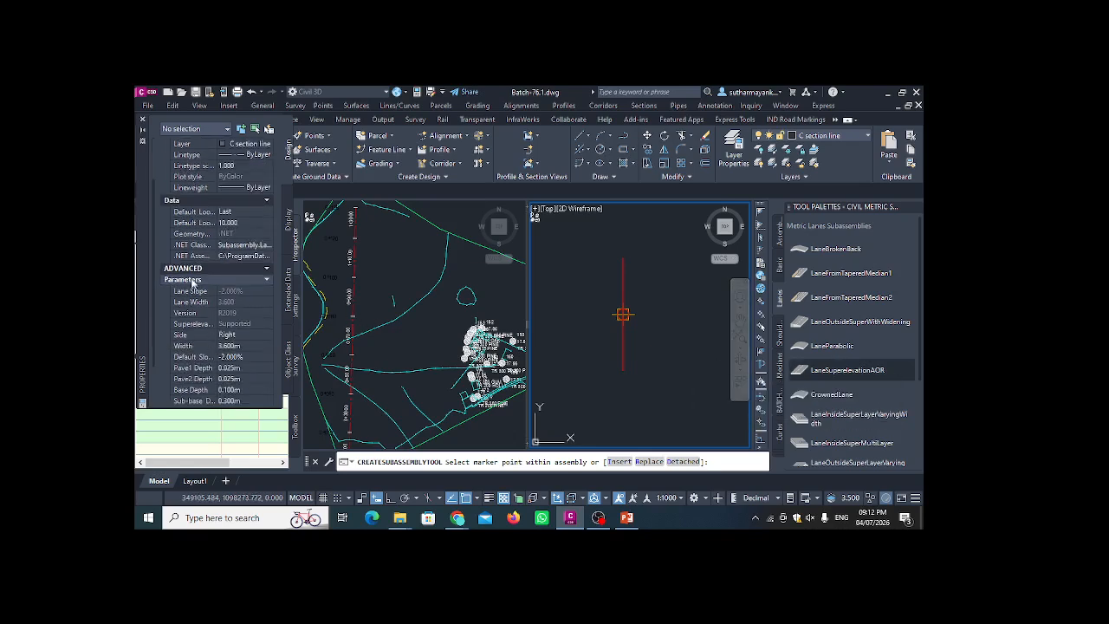
pyautogui.scroll(-3, 232, 307)
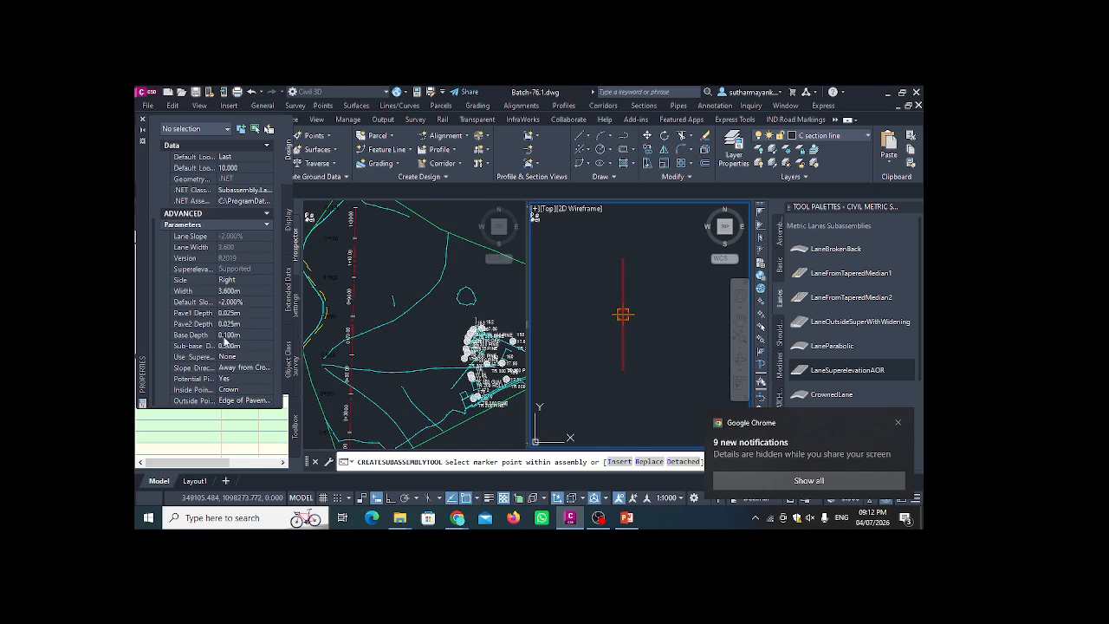
pyautogui.click(897, 423)
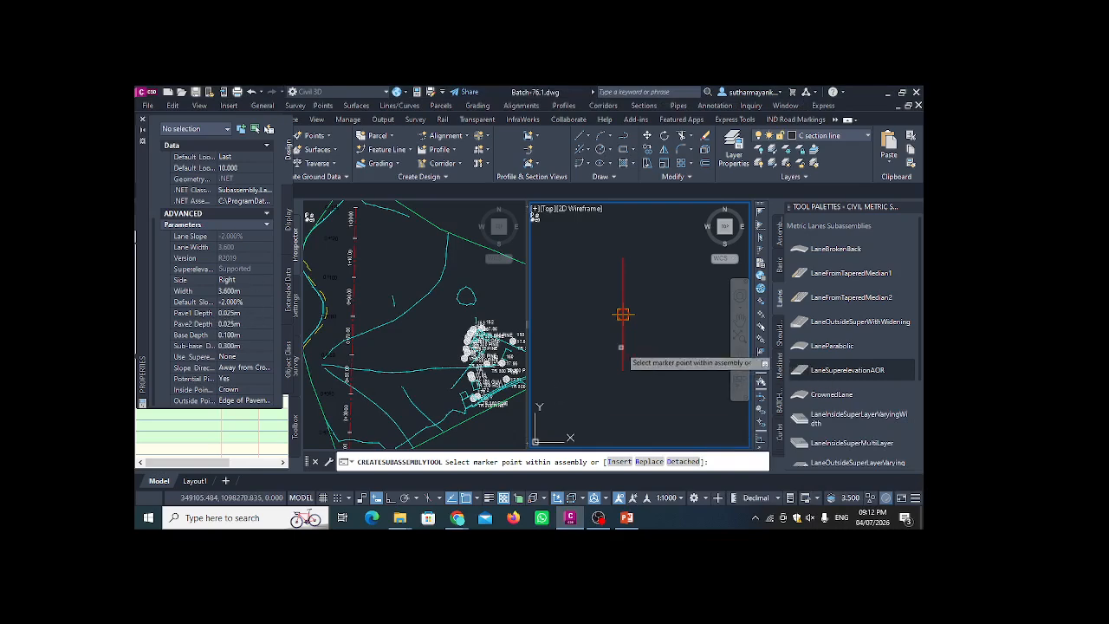
pyautogui.scroll(2, 642, 312)
pyautogui.scroll(1, 642, 312)
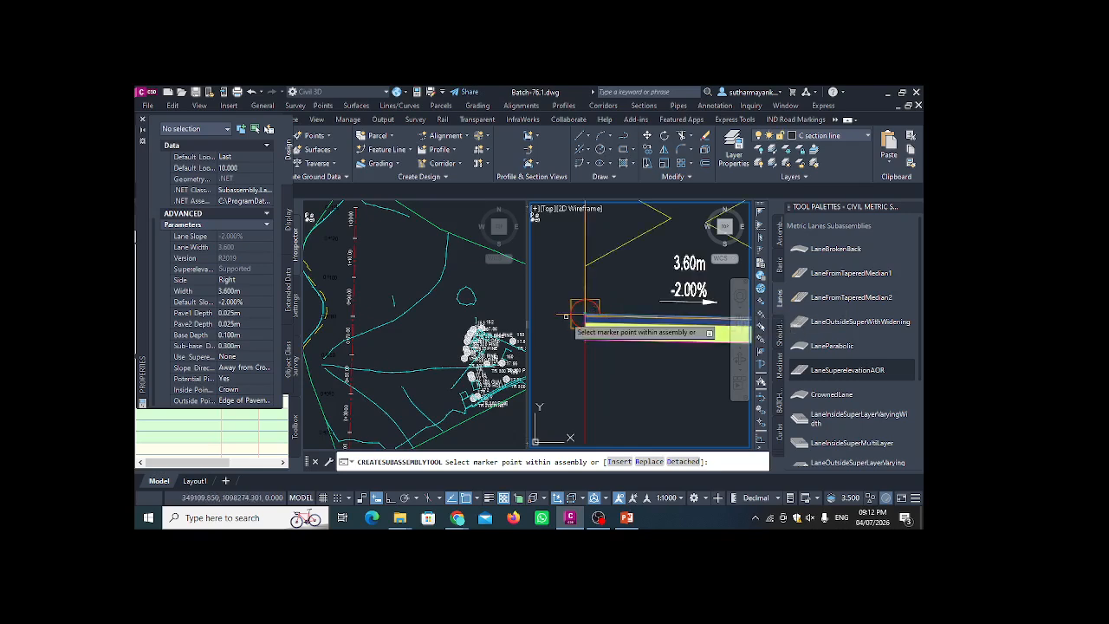
pyautogui.scroll(-4, 567, 317)
pyautogui.scroll(4, 637, 330)
pyautogui.scroll(-4, 612, 327)
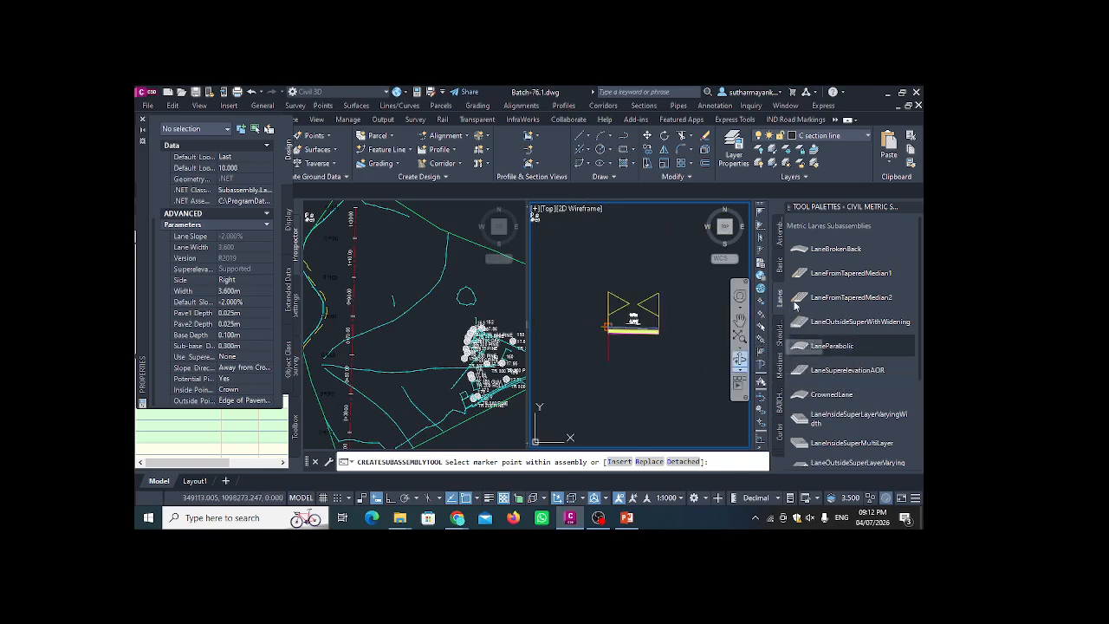
# - Attach a ShoulderExtendAll subassembly to the upper outer edge of the right lane
pyautogui.click(779, 276)
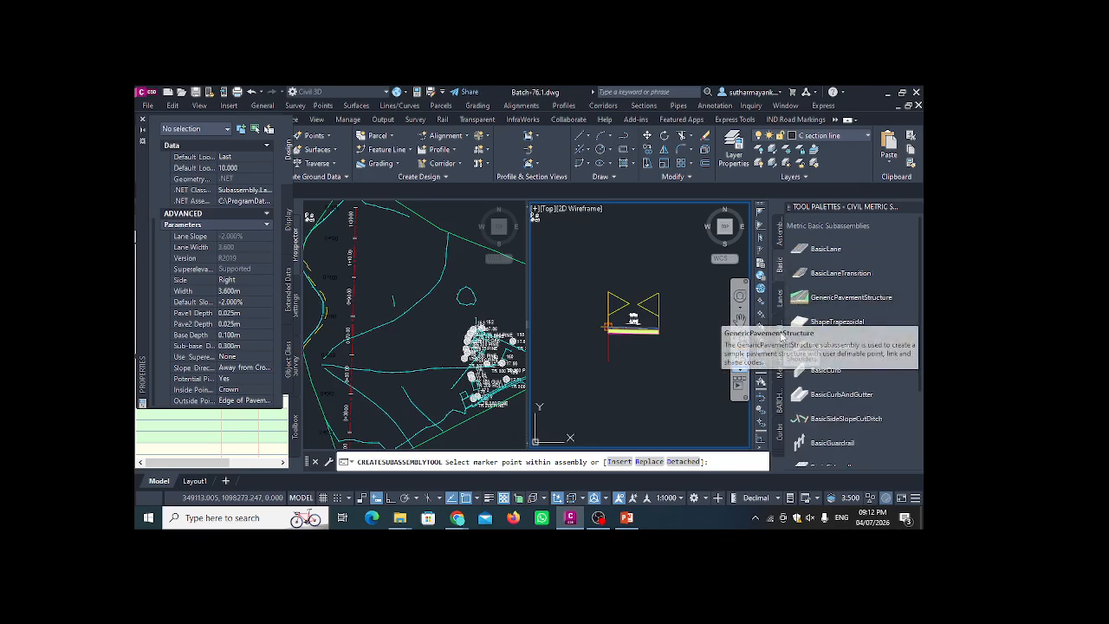
pyautogui.click(780, 336)
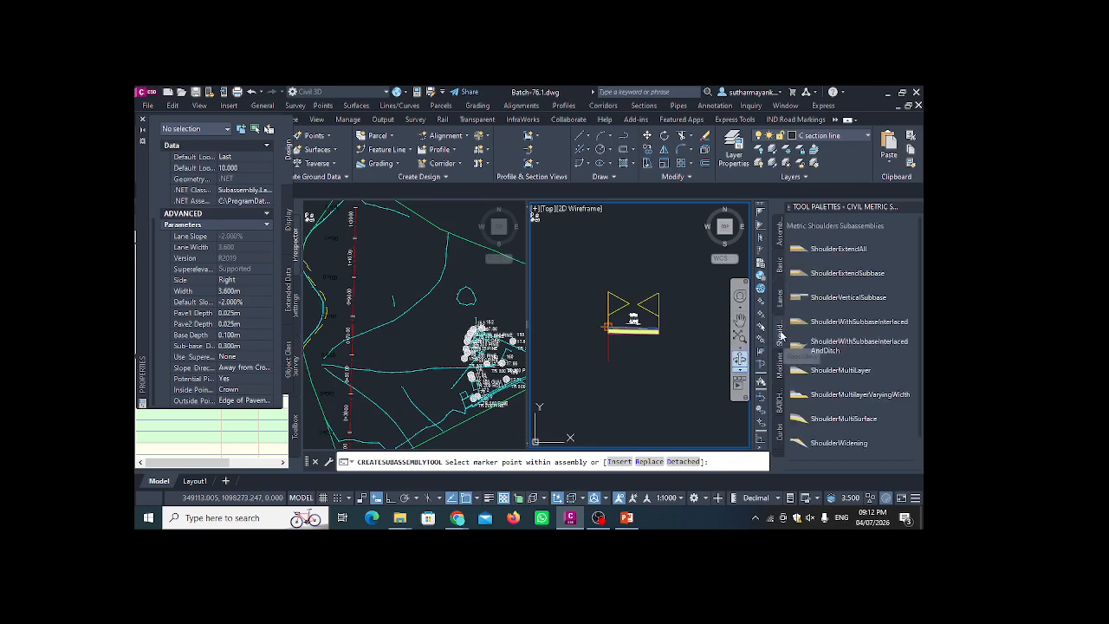
pyautogui.click(839, 249)
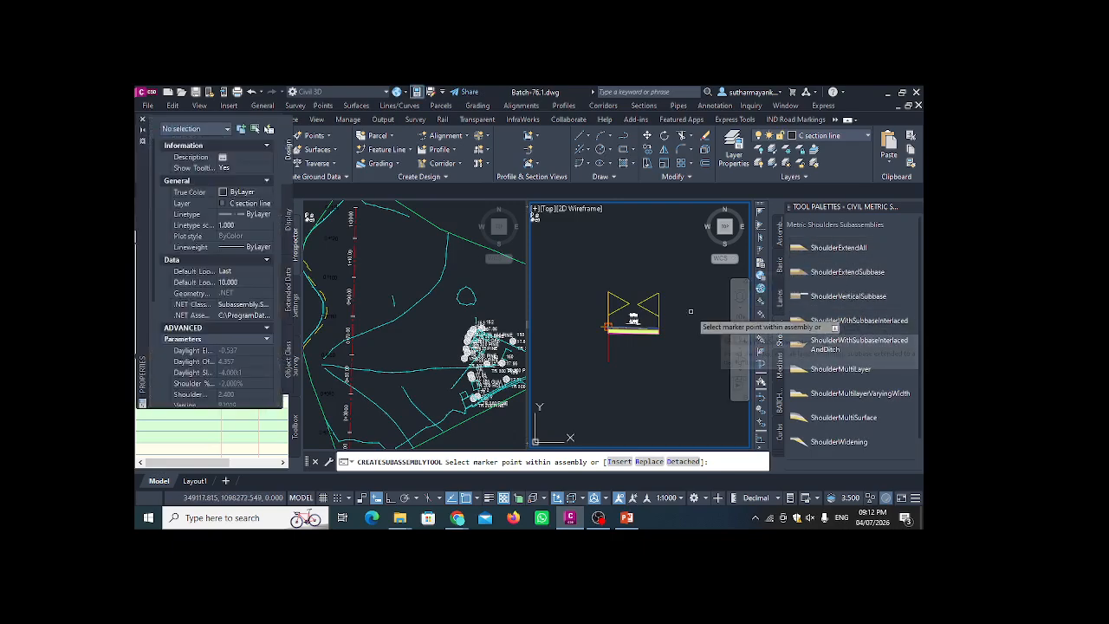
pyautogui.scroll(3, 656, 340)
pyautogui.scroll(5, 647, 334)
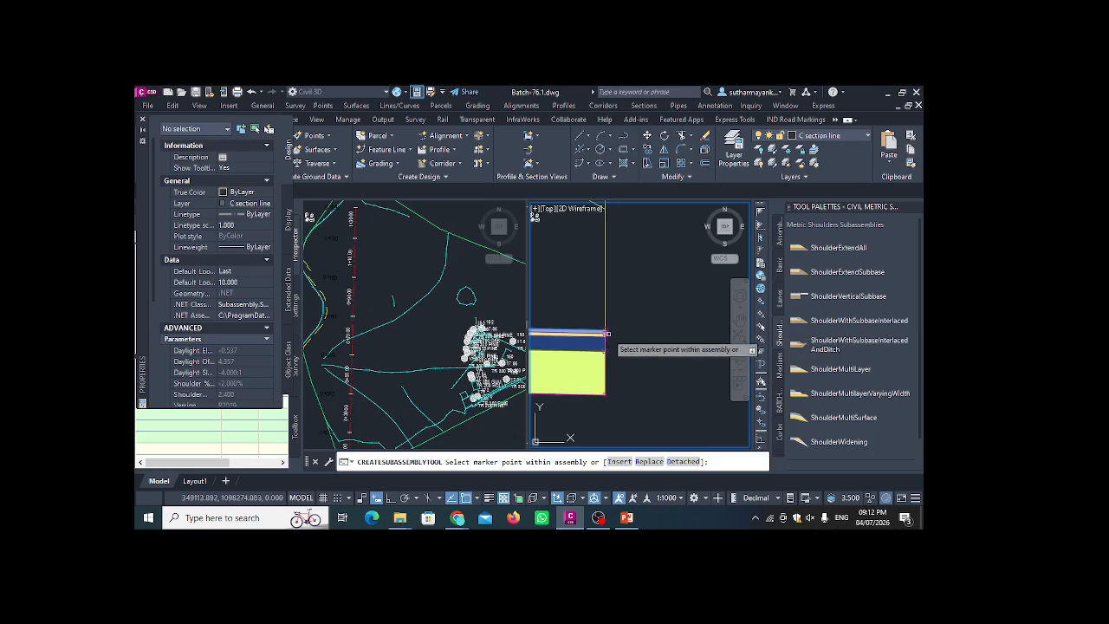
pyautogui.scroll(-5, 610, 332)
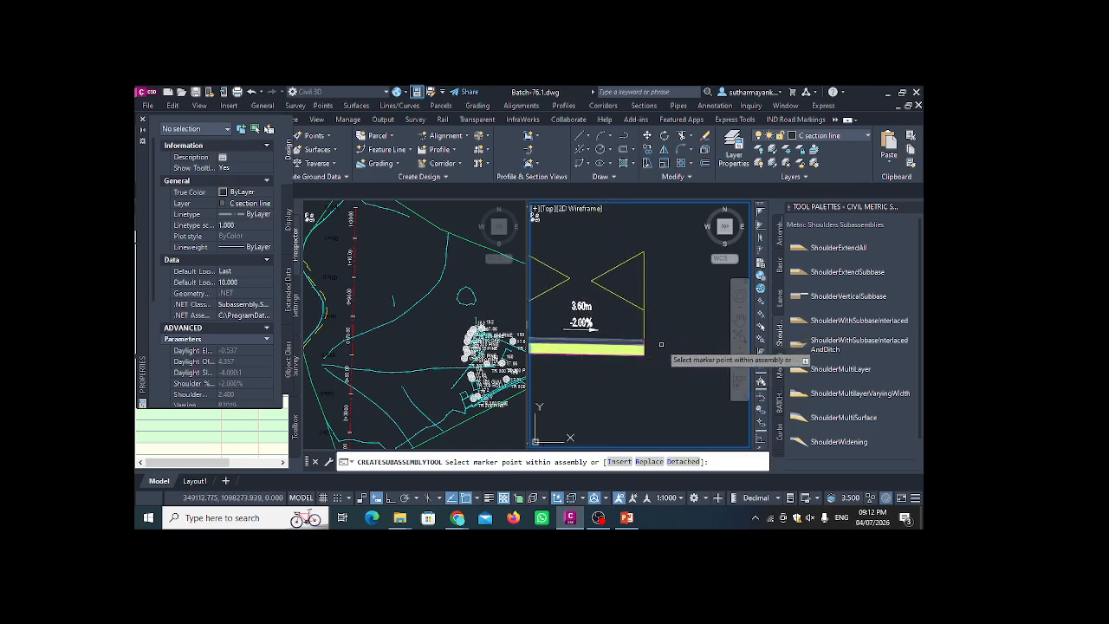
pyautogui.scroll(3, 641, 351)
pyautogui.scroll(4, 635, 351)
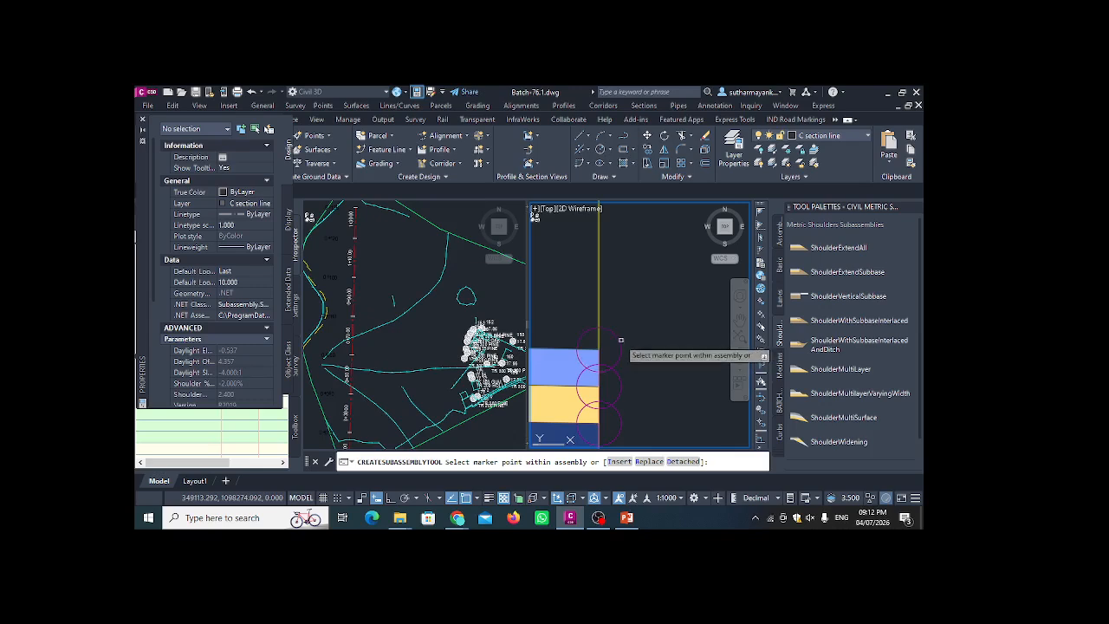
pyautogui.click(615, 339)
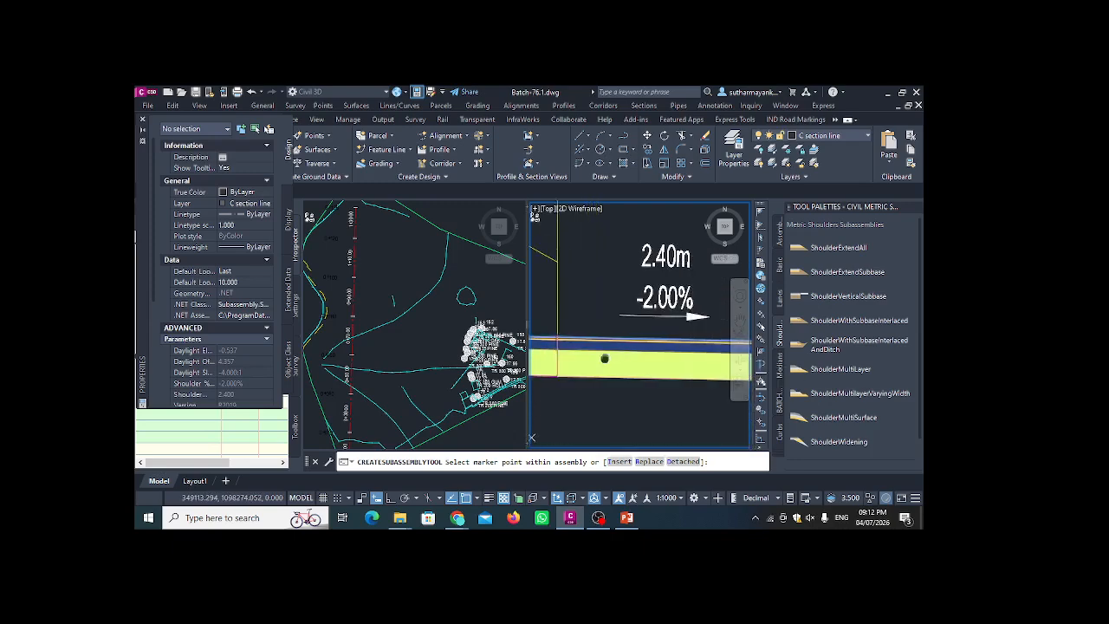
# - Add a right-side BasicCurbAndGutter subassembly at the outer top edge of the paved shoulder
pyautogui.scroll(-5, 641, 355)
pyautogui.scroll(3, 648, 358)
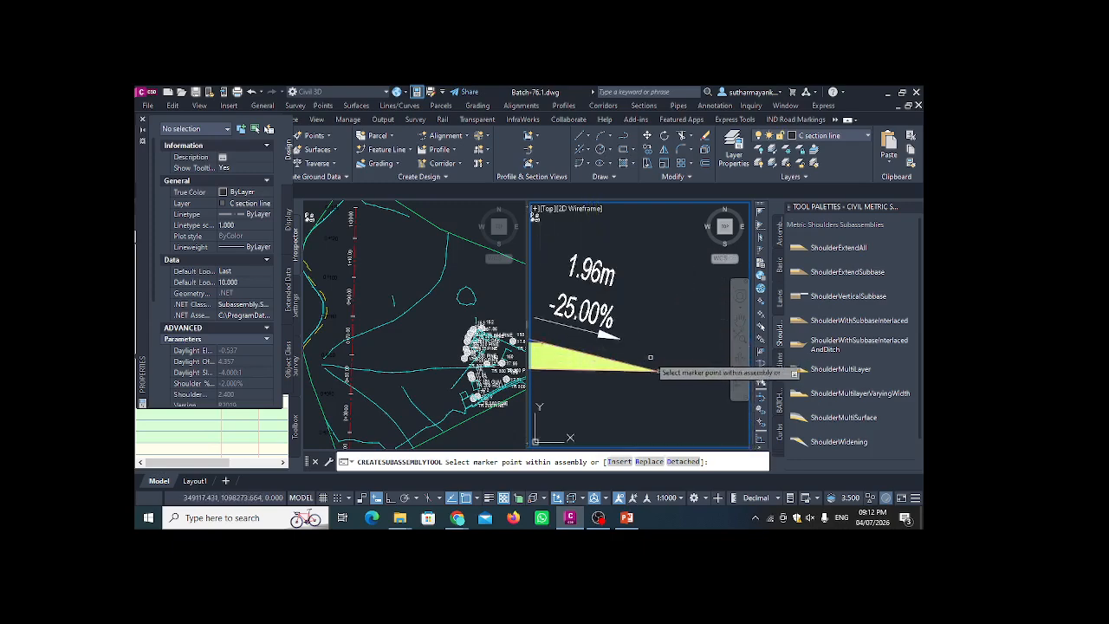
pyautogui.scroll(-3, 646, 360)
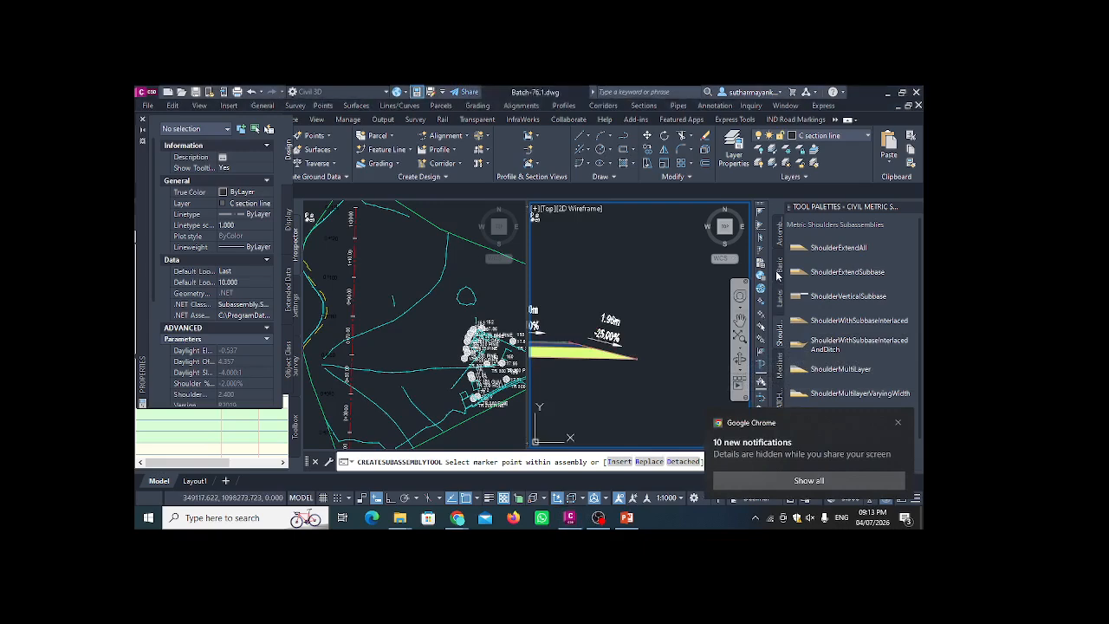
pyautogui.click(779, 269)
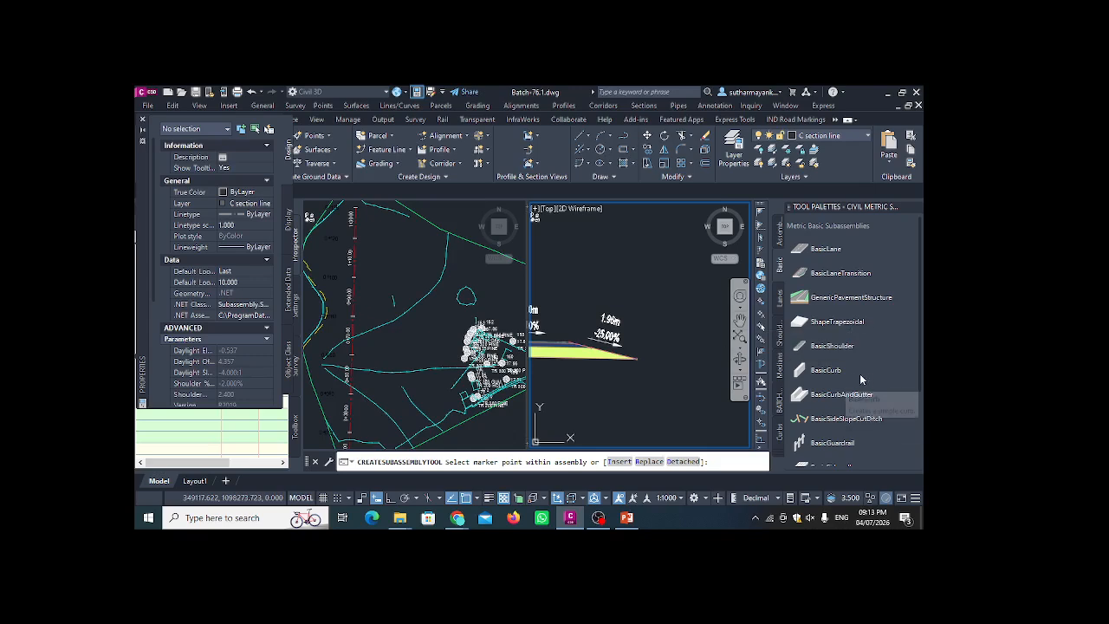
pyautogui.click(832, 396)
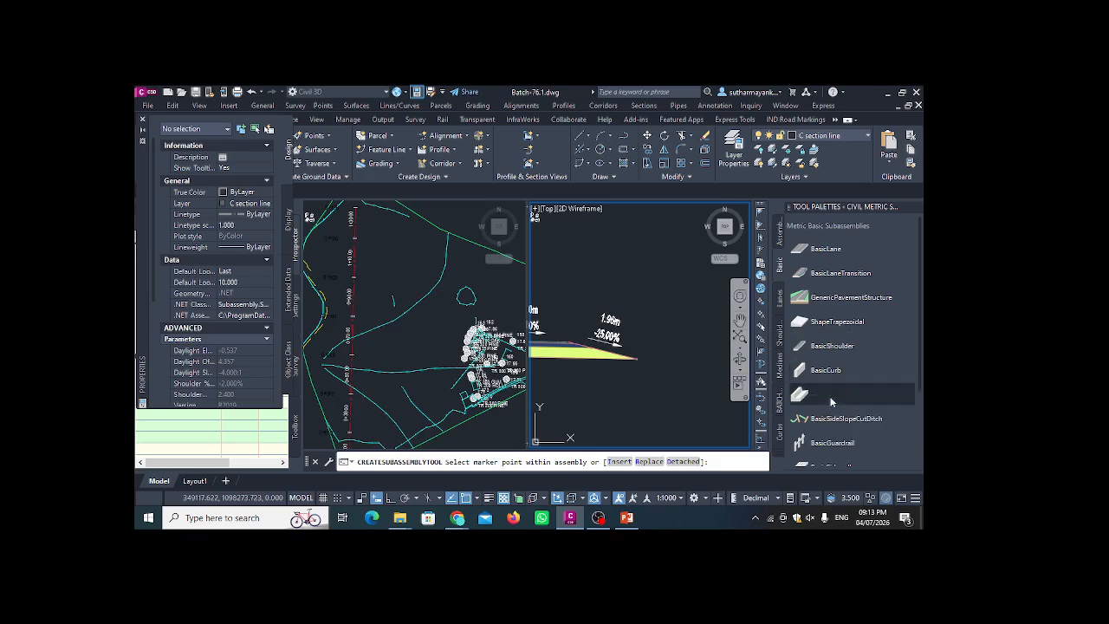
pyautogui.scroll(5, 573, 344)
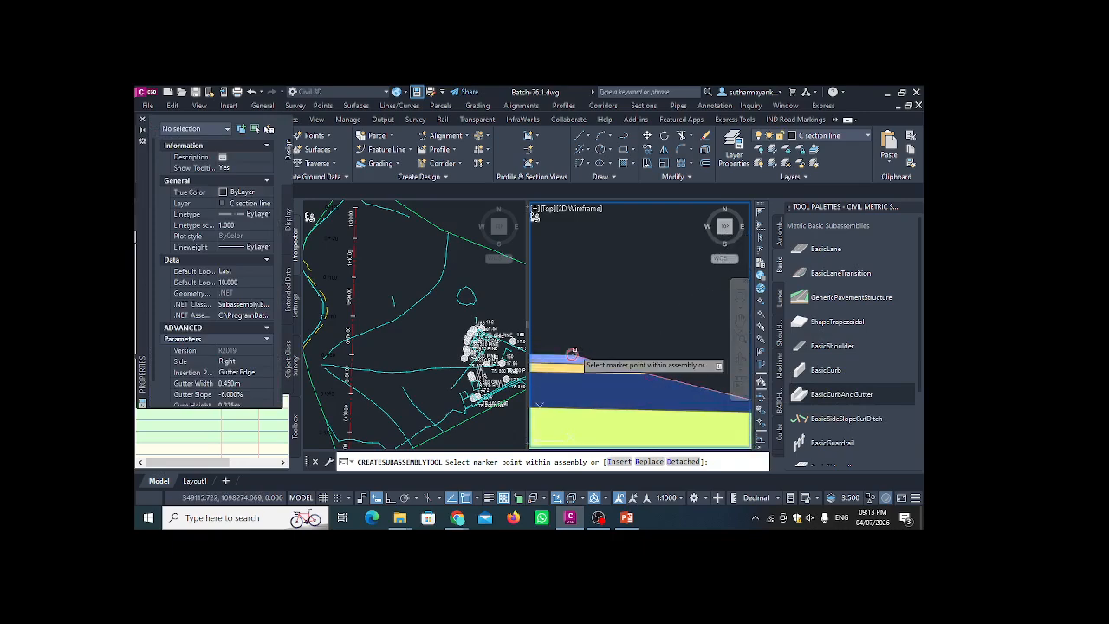
pyautogui.scroll(1, 572, 356)
pyautogui.scroll(-4, 576, 351)
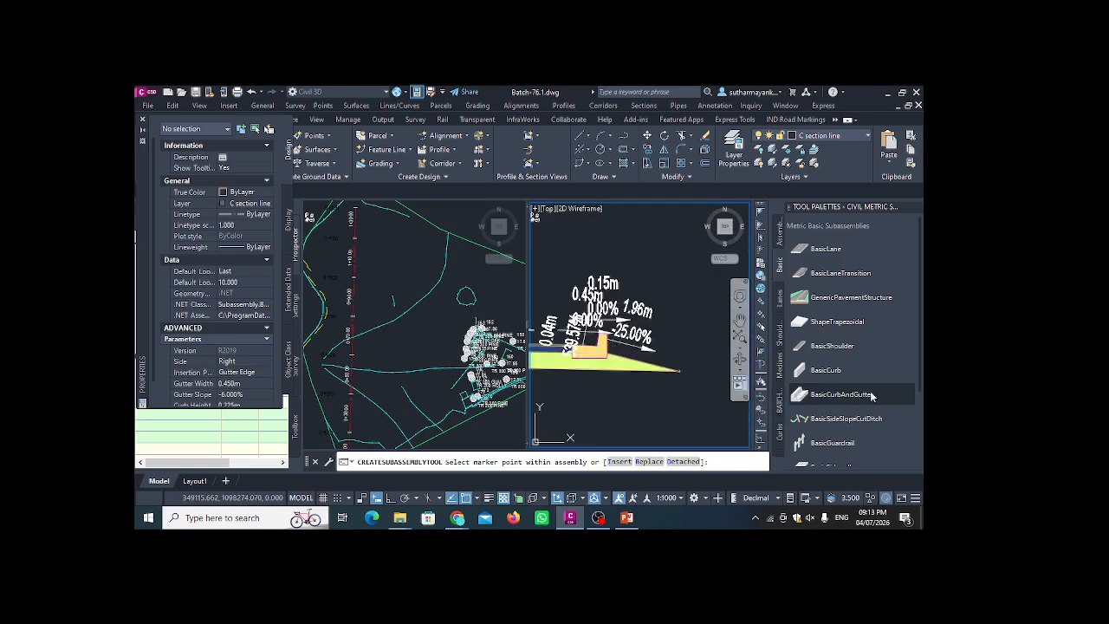
# - Attach a right-side BasicSideSlopeCutDitch with 2.000:1 cut and 4.000:1 fill slopes to the curb's upper back corner, then end subassembly placement
pyautogui.click(844, 419)
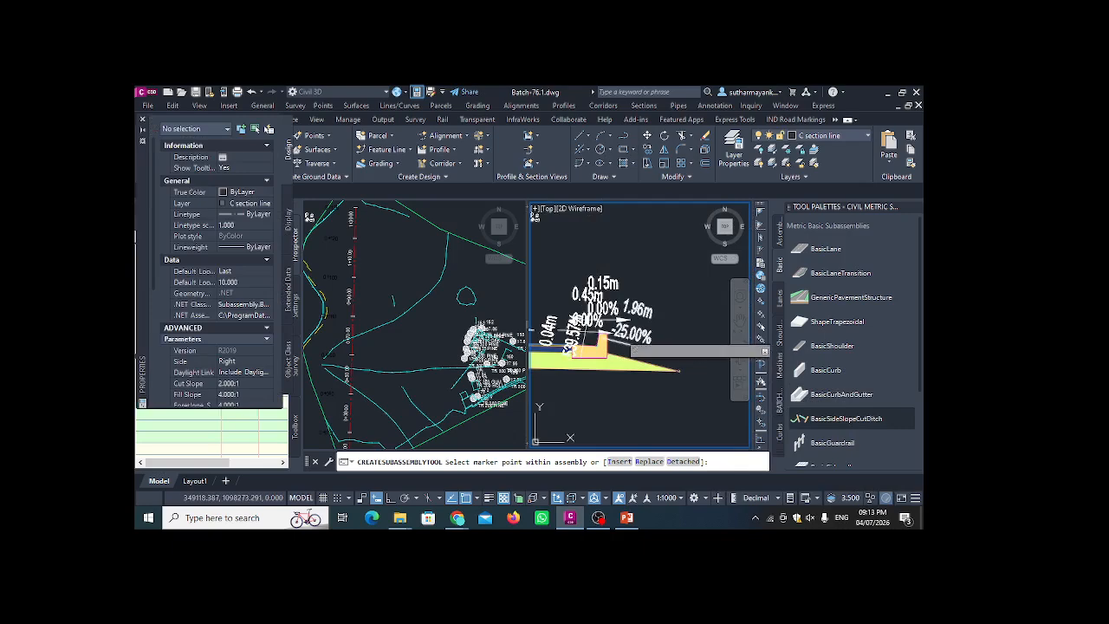
pyautogui.scroll(3, 595, 336)
pyautogui.scroll(1, 594, 336)
pyautogui.scroll(-4, 616, 345)
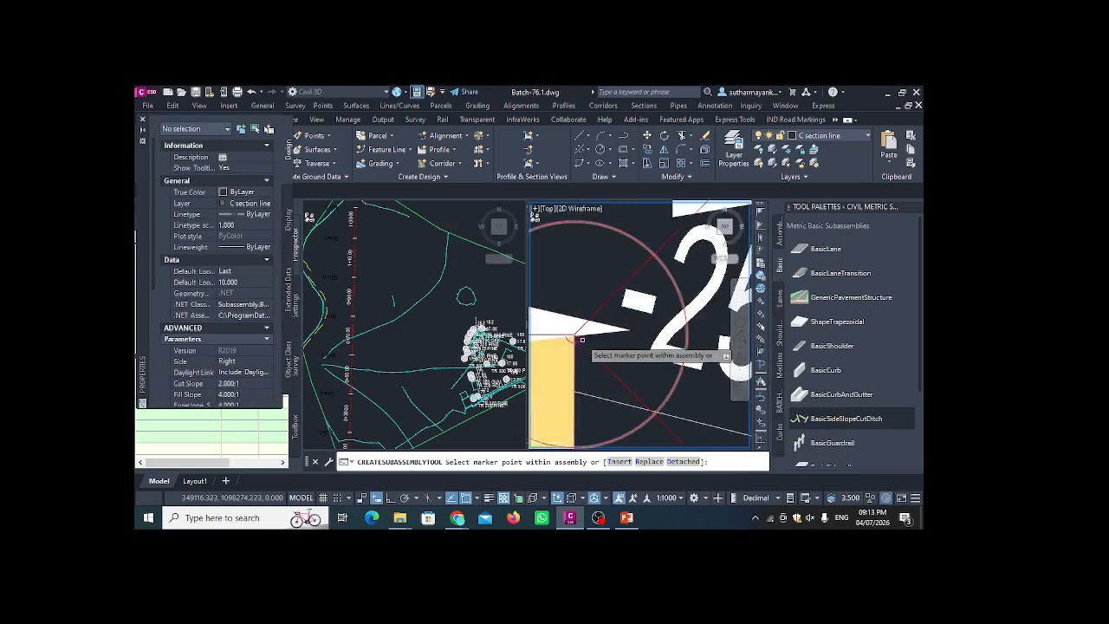
pyautogui.scroll(-4, 628, 363)
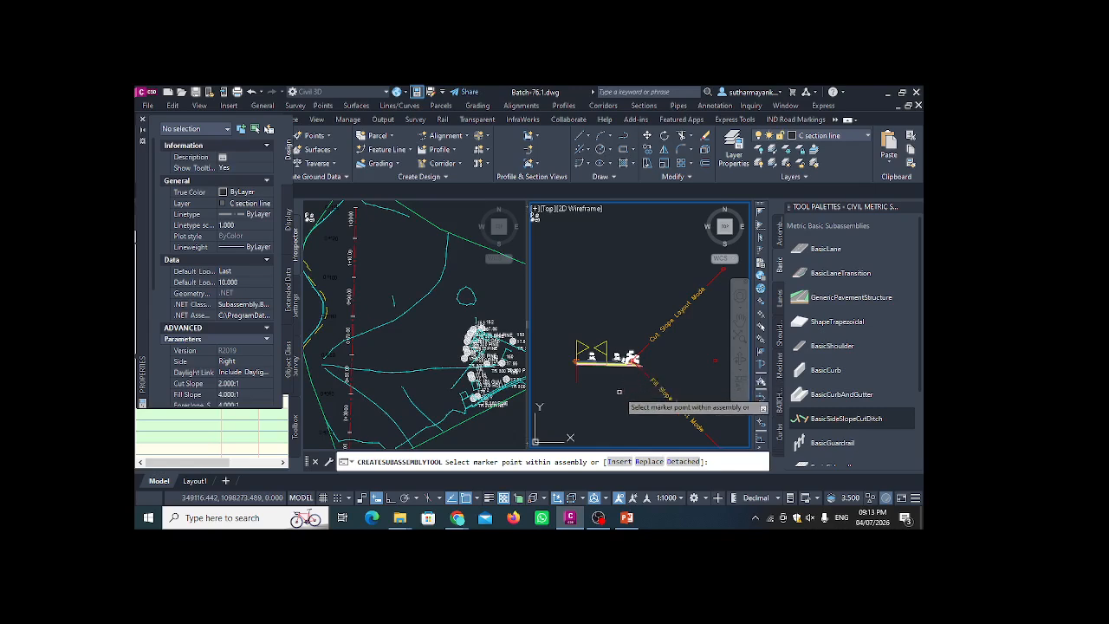
pyautogui.press('Escape')
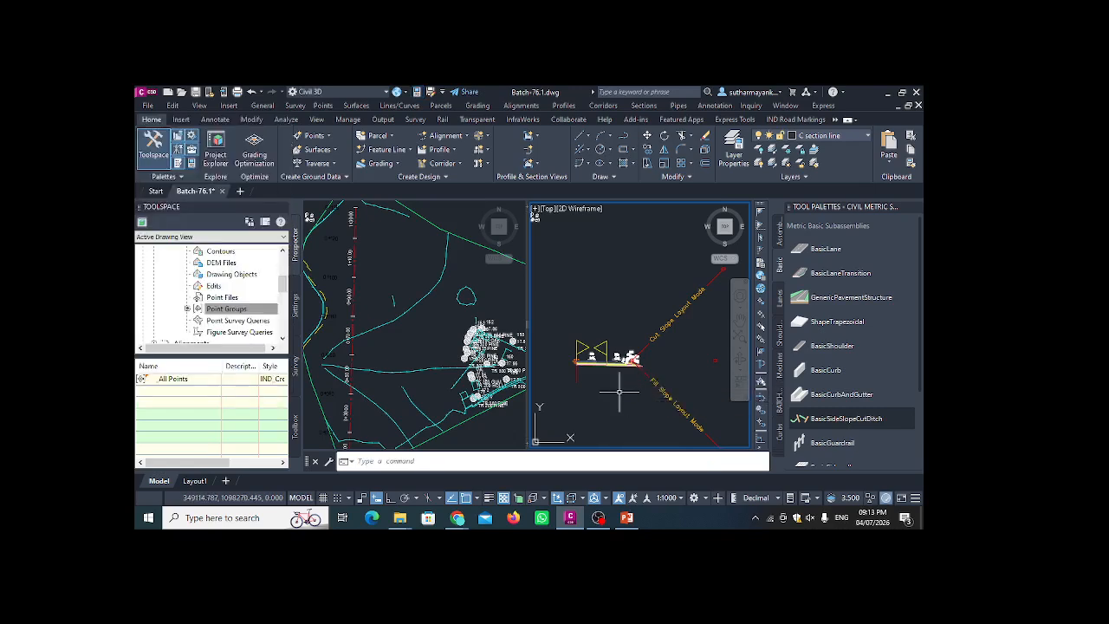
# - Mirror all right-side subassemblies to the opposite side of the assembly baseline and clear the selection
pyautogui.scroll(2, 639, 292)
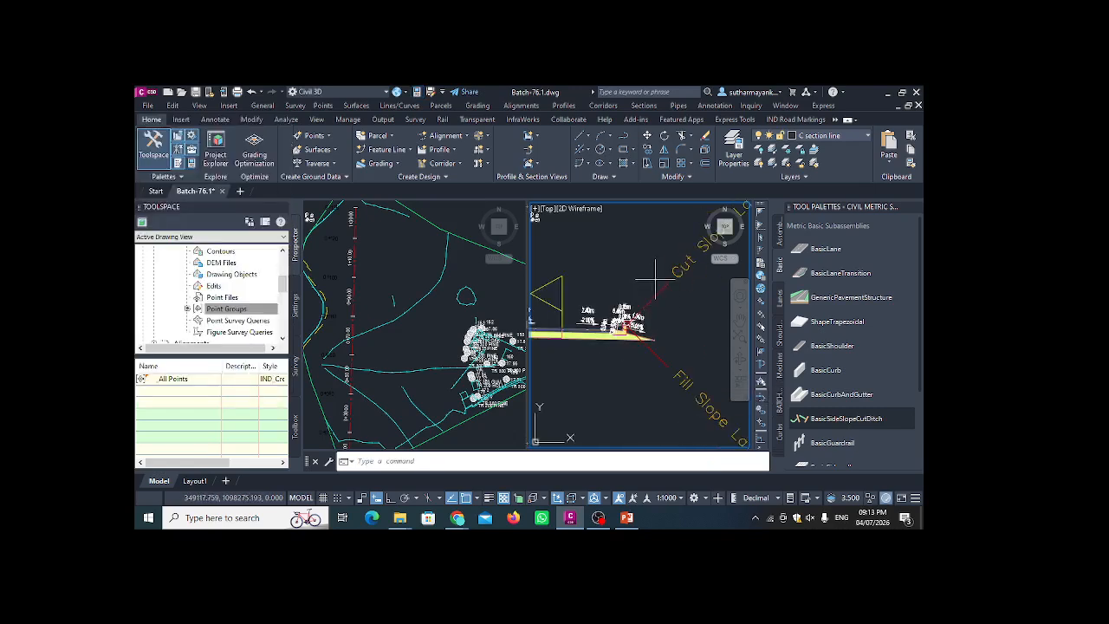
pyautogui.click(655, 279)
pyautogui.scroll(-2, 615, 404)
pyautogui.moveTo(615, 404); pyautogui.dragTo(671, 393, button='middle')
pyautogui.scroll(2, 639, 392)
pyautogui.click(624, 384)
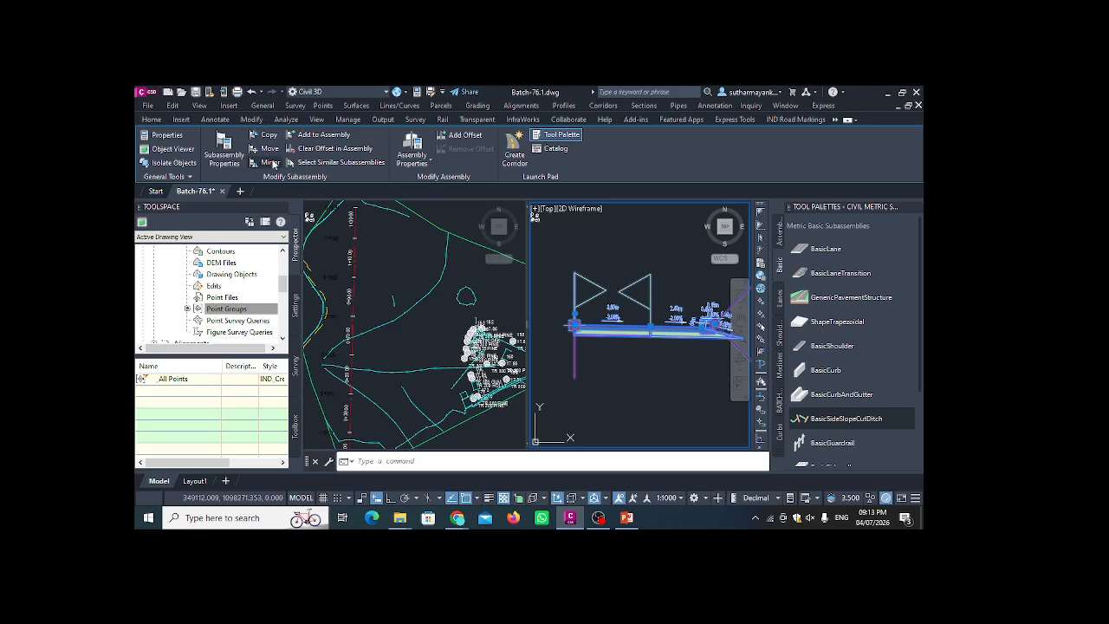
pyautogui.click(270, 162)
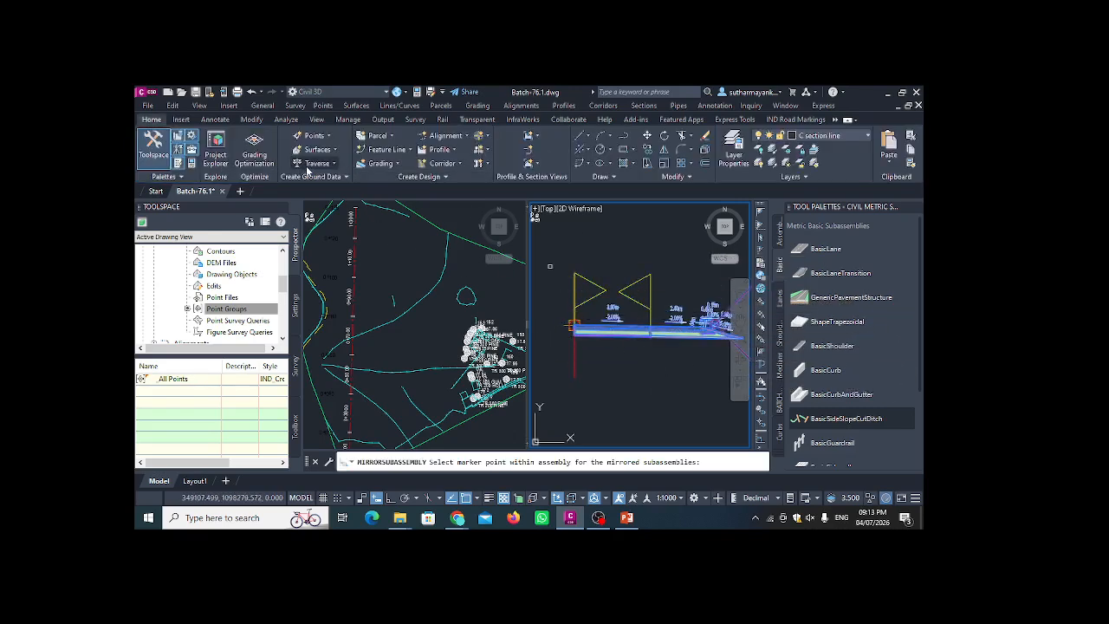
pyautogui.click(572, 357)
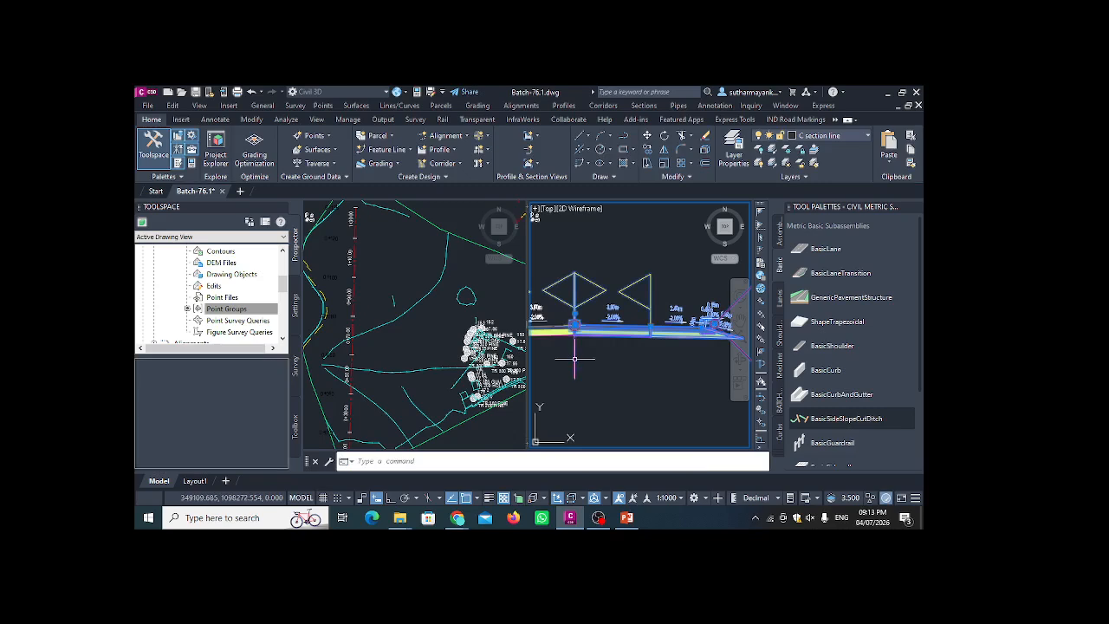
pyautogui.scroll(-3, 671, 353)
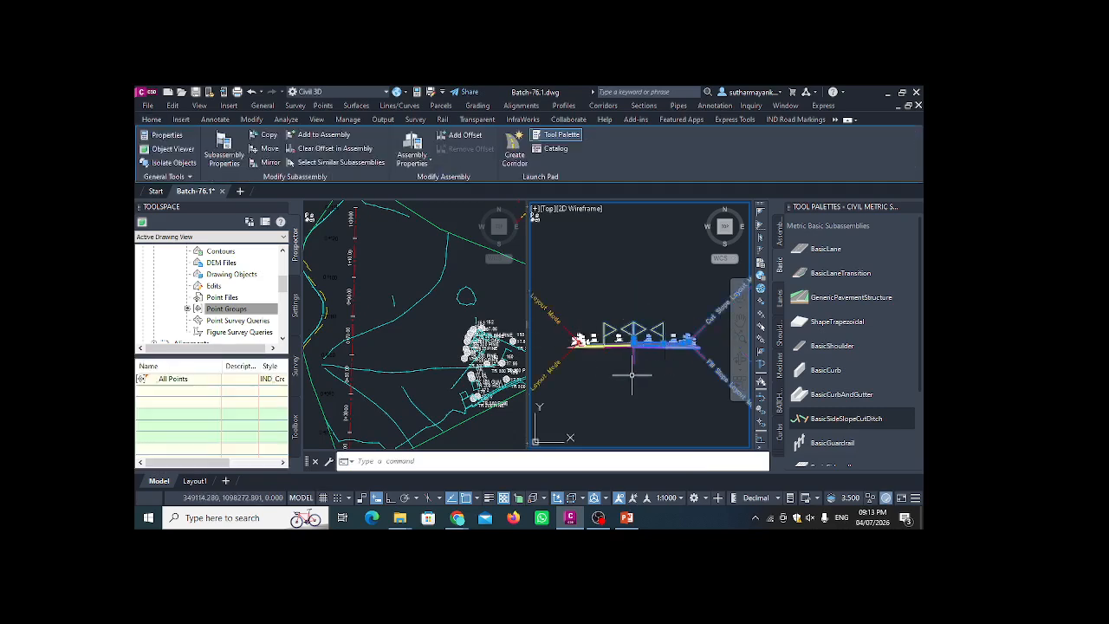
pyautogui.press('Escape')
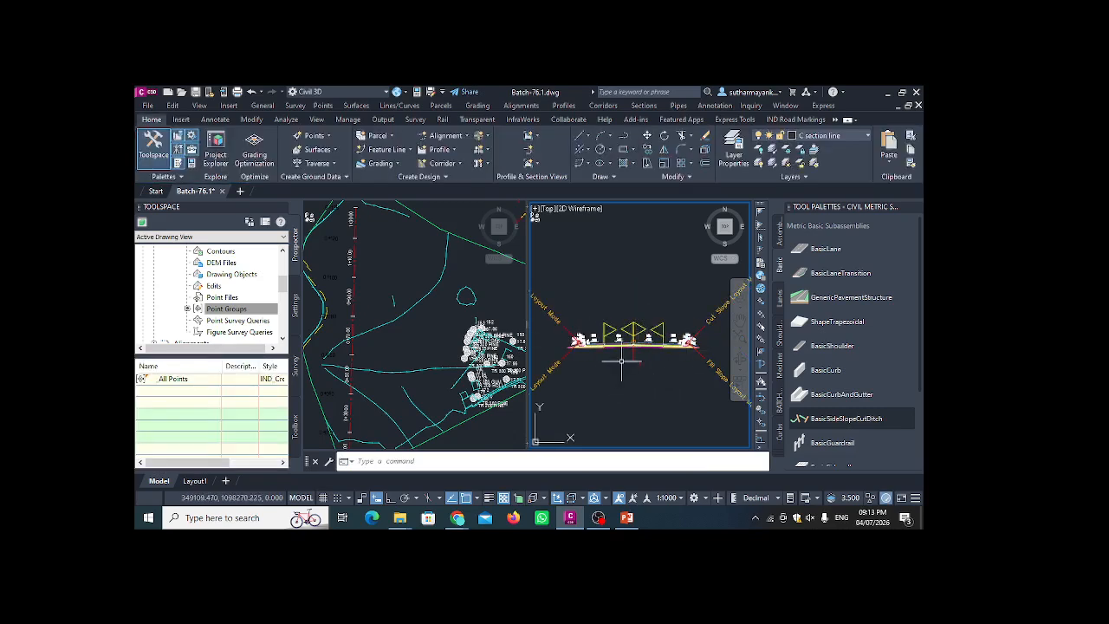
# - Set the drawing's annotation scale to 1:500 and check the label sizes on the assembly
pyautogui.scroll(2, 621, 364)
pyautogui.click(676, 501)
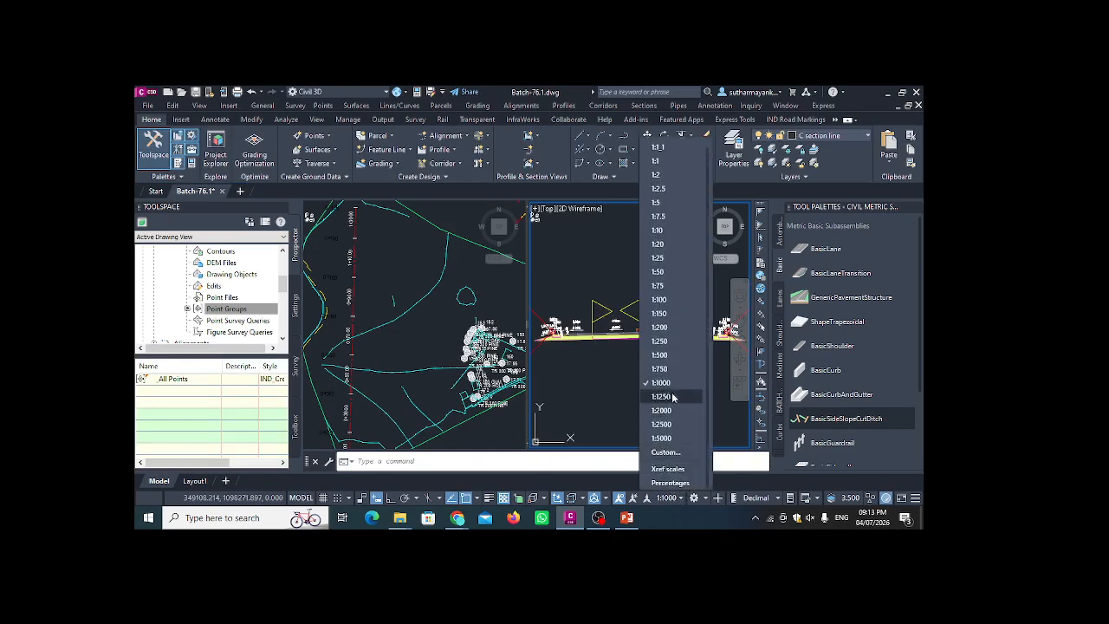
pyautogui.click(664, 360)
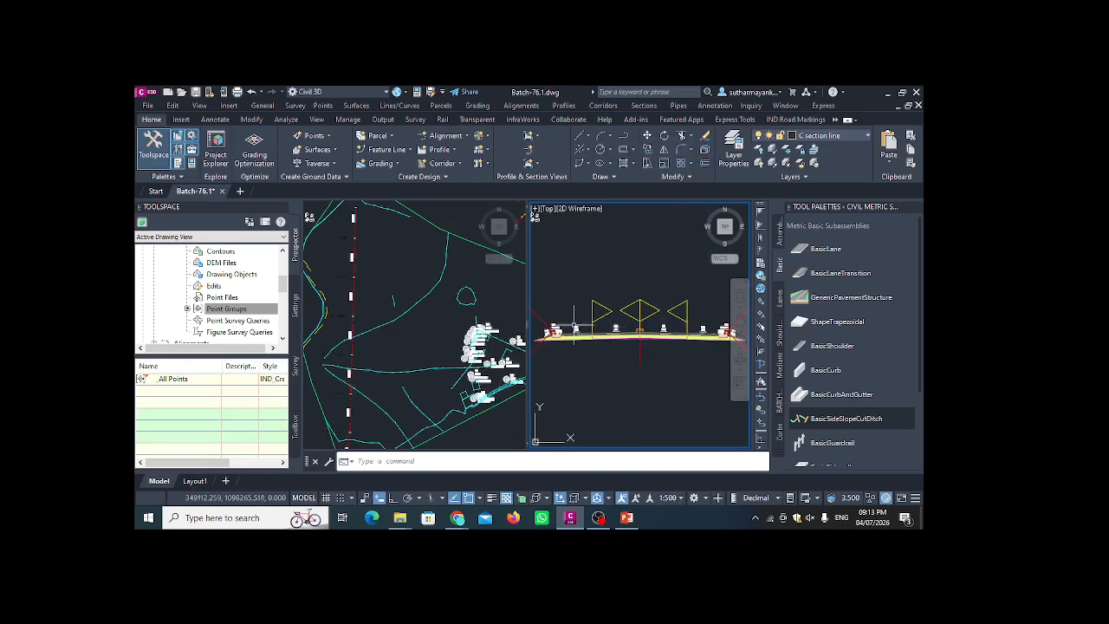
pyautogui.scroll(2, 614, 334)
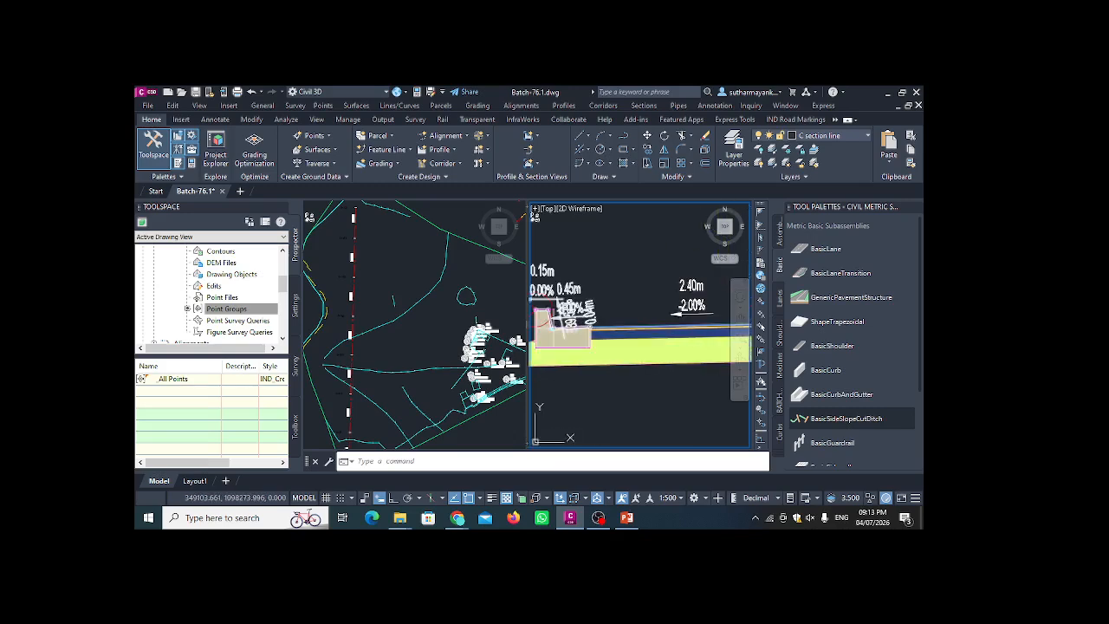
# - Make the plan viewport with the alignment active and hide the Tool Palettes and Toolspace to enlarge the drawing area
pyautogui.scroll(-9, 572, 327)
pyautogui.scroll(4, 641, 321)
pyautogui.scroll(2, 628, 310)
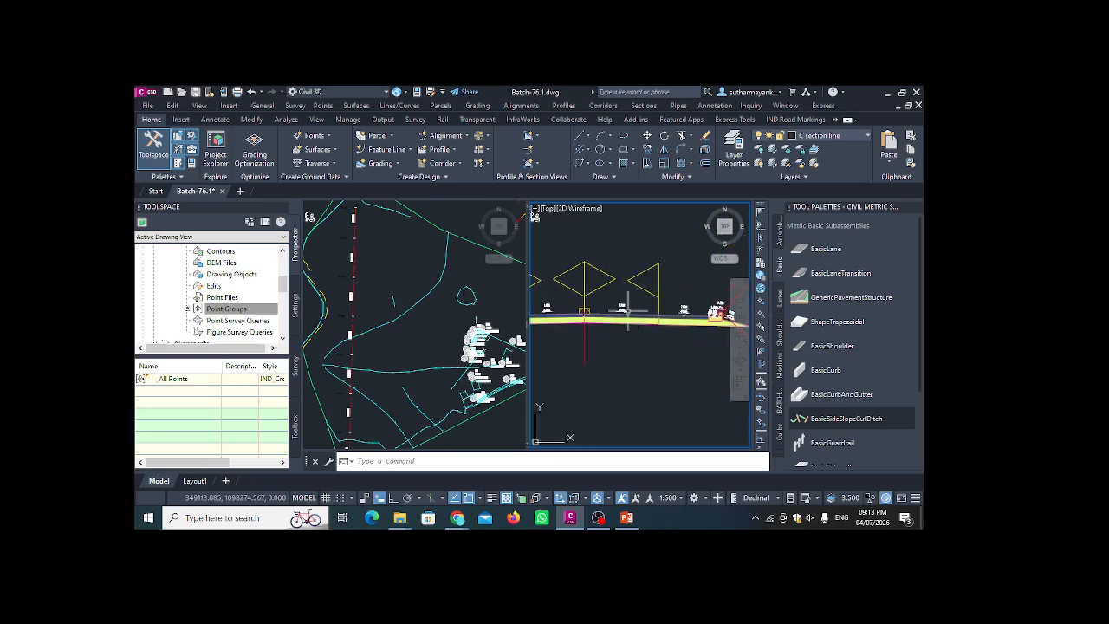
pyautogui.scroll(-4, 597, 314)
pyautogui.scroll(4, 623, 312)
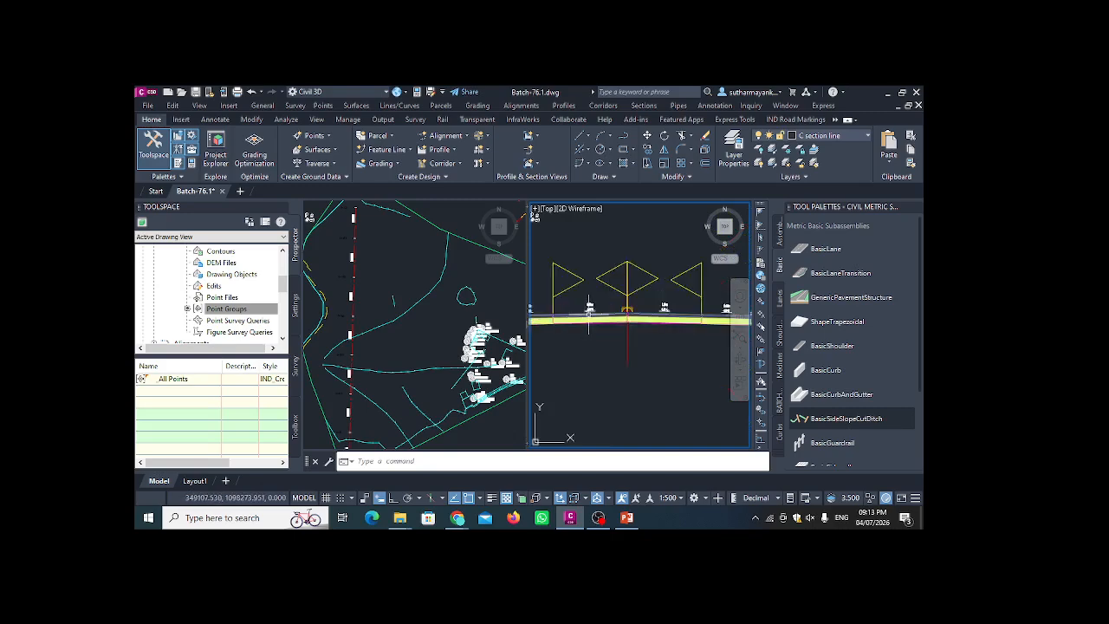
pyautogui.click(345, 330)
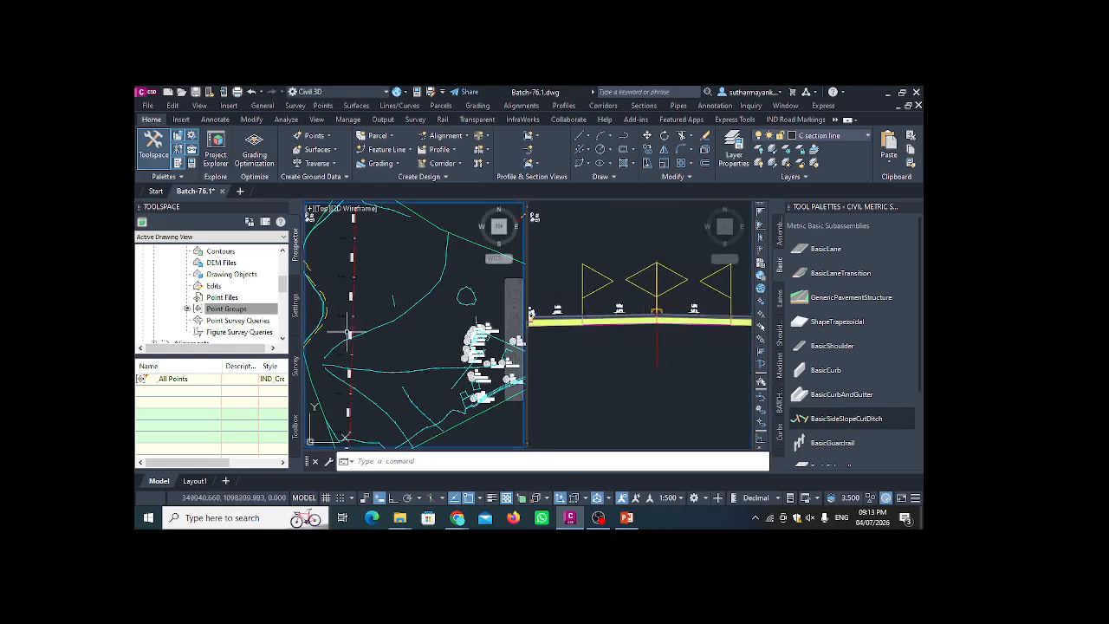
pyautogui.scroll(3, 345, 330)
pyautogui.moveTo(367, 320); pyautogui.dragTo(384, 322, button='middle')
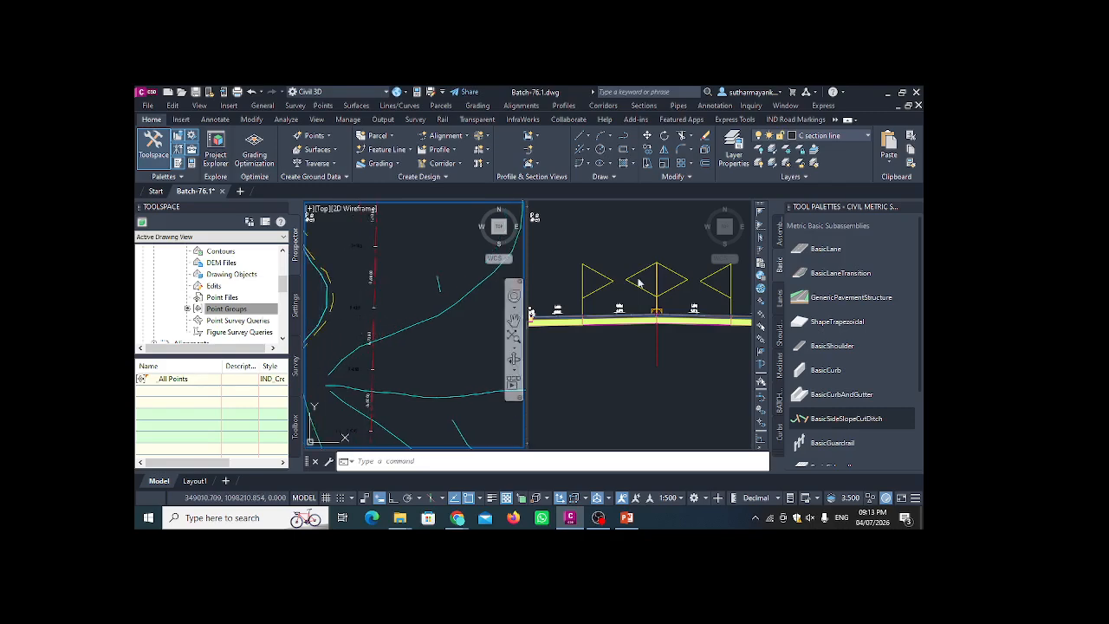
pyautogui.click(180, 164)
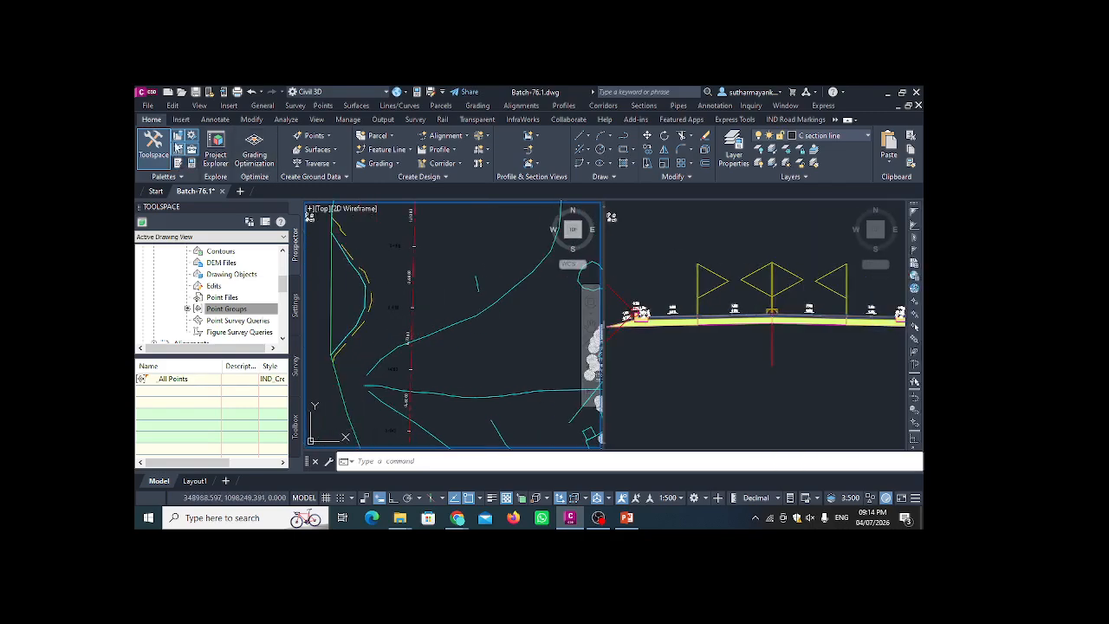
pyautogui.click(153, 145)
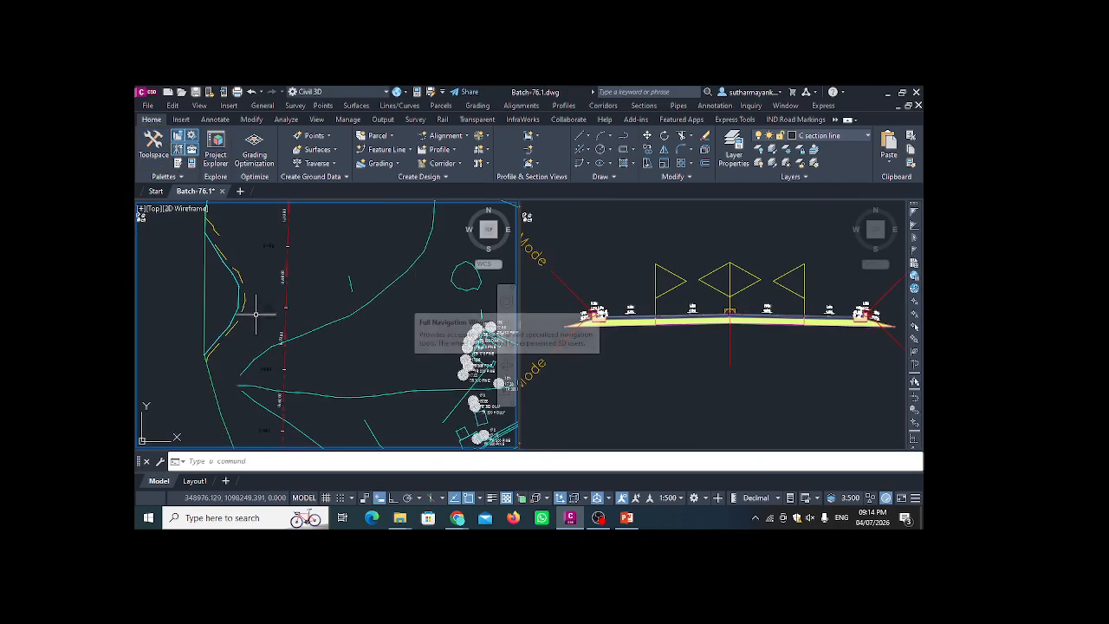
# - Locate the road alignment in the plan viewport by selecting it, and clear the selection again
pyautogui.scroll(2, 285, 303)
pyautogui.scroll(-2, 298, 303)
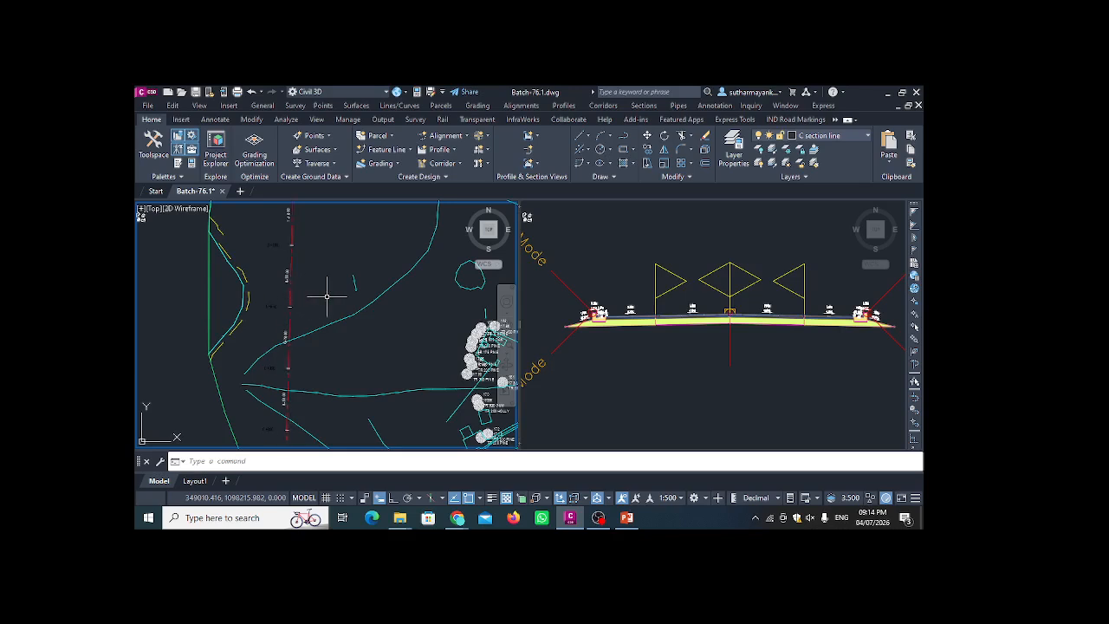
pyautogui.scroll(-1, 327, 297)
pyautogui.scroll(1, 317, 297)
pyautogui.click(291, 305)
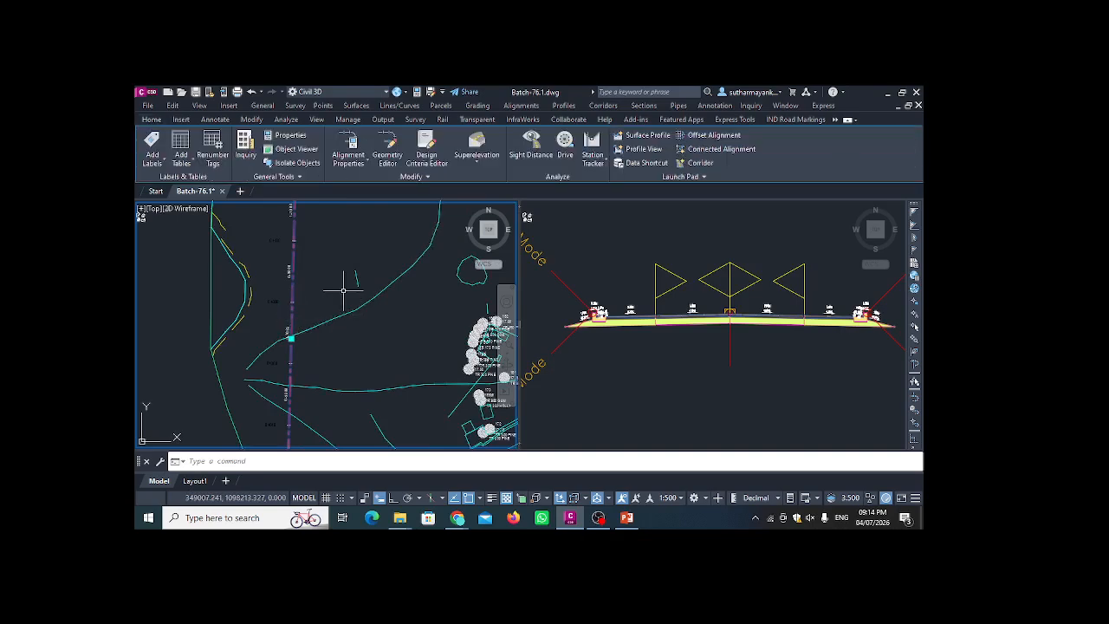
pyautogui.moveTo(343, 290)
pyautogui.press('Escape')
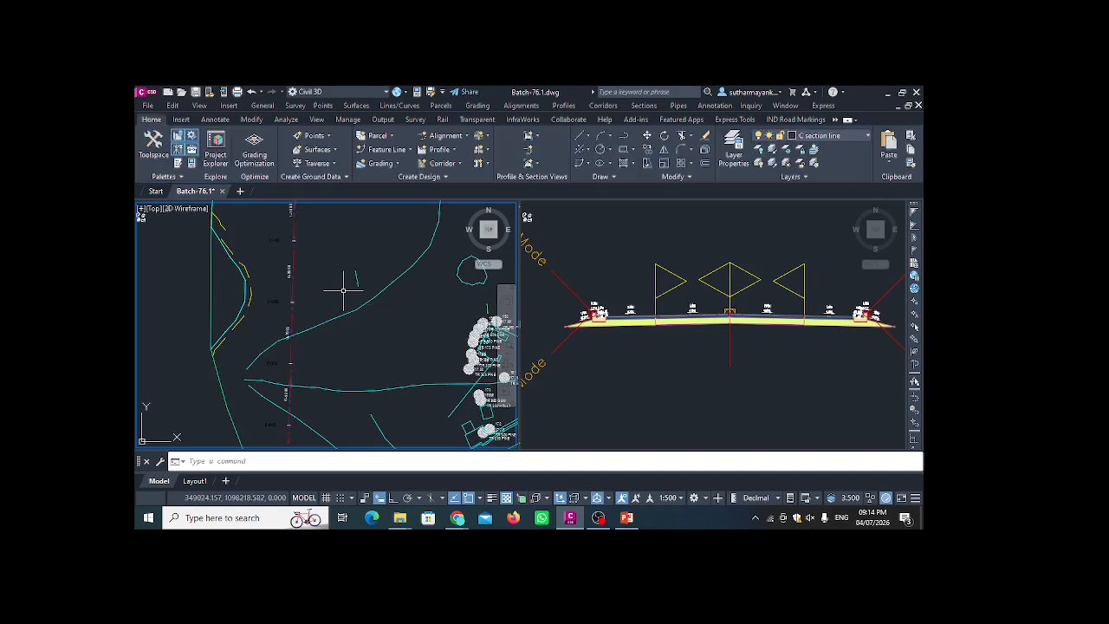
# - Start a new corridor named Corridor - 1 with an alignment and profile baseline on Alignment - 1
pyautogui.click(451, 164)
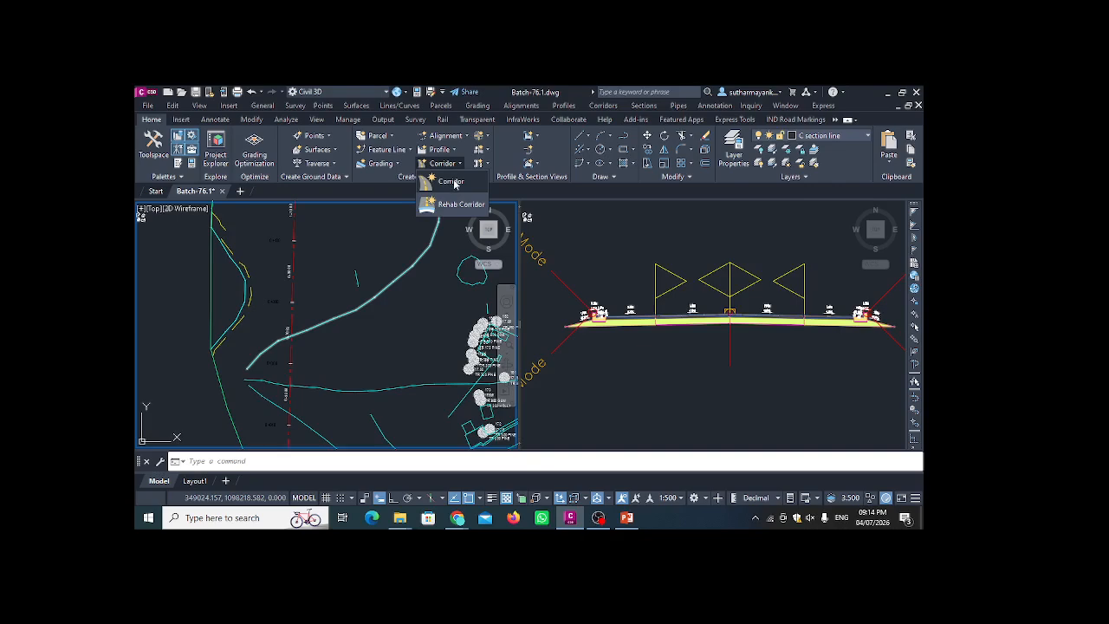
pyautogui.click(455, 183)
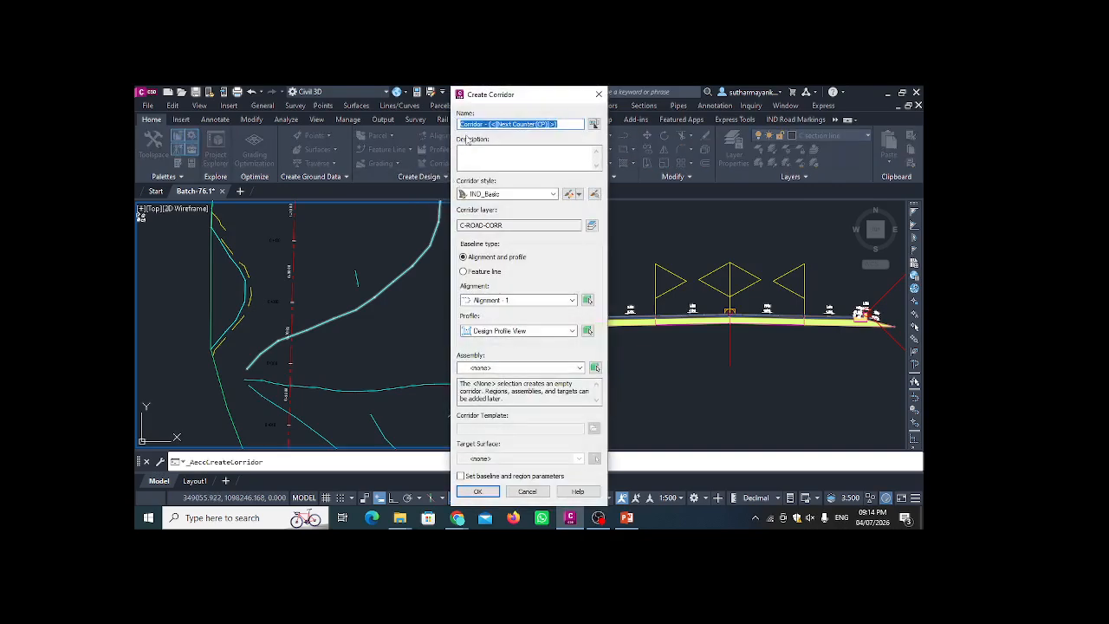
pyautogui.click(562, 124)
pyautogui.write('1')
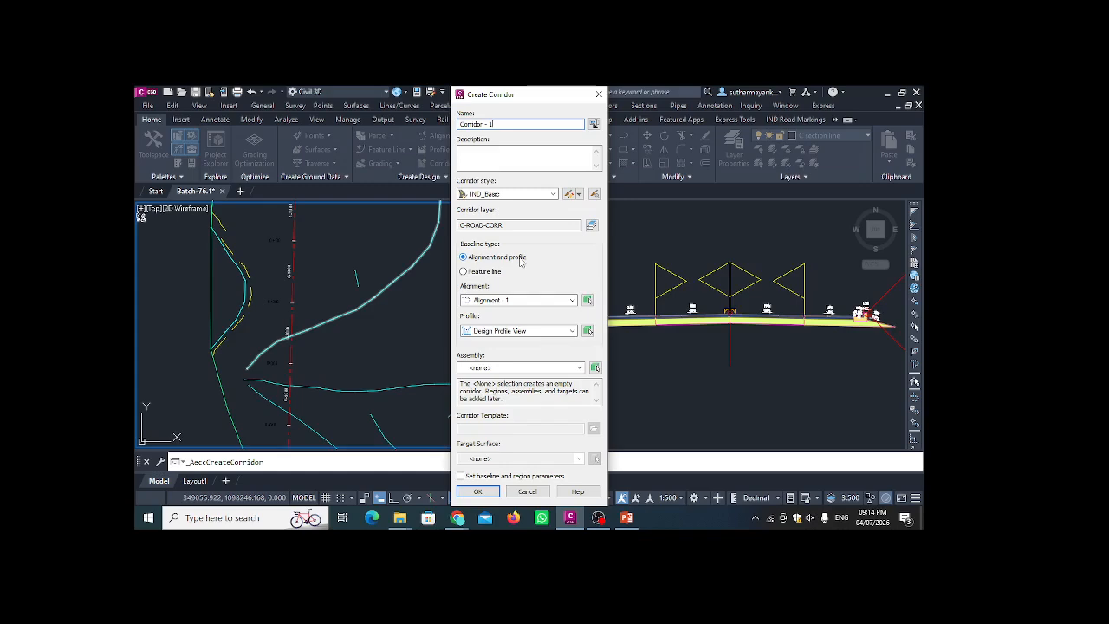
pyautogui.click(571, 299)
pyautogui.click(571, 301)
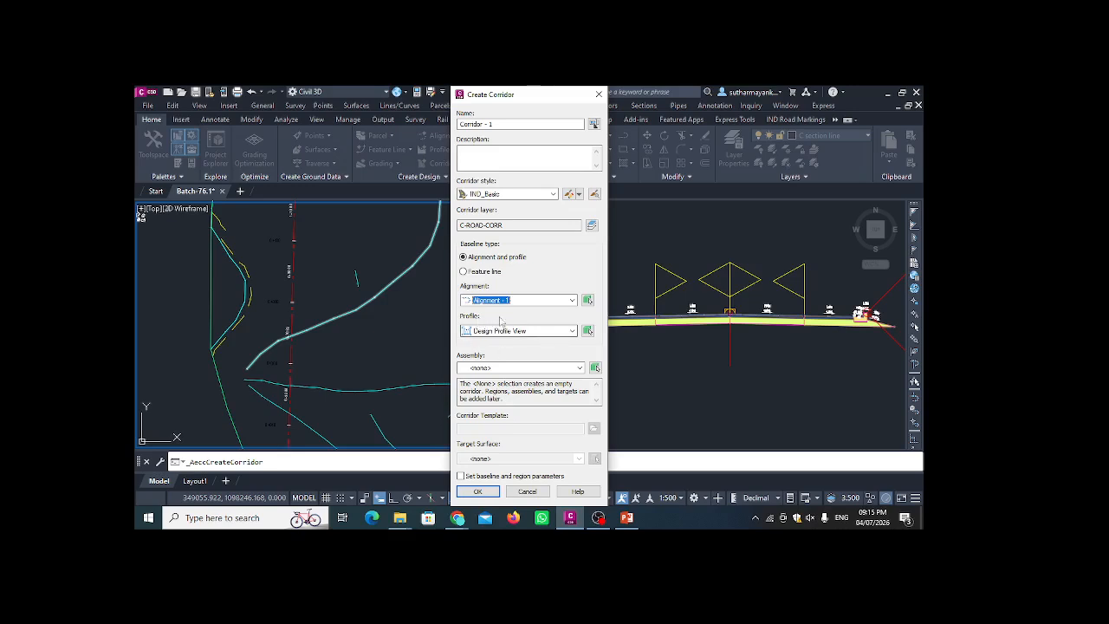
# - Assign Assembly - 1 and the target surface EG Surface to the corridor and continue to its baseline and region parameters
pyautogui.click(518, 368)
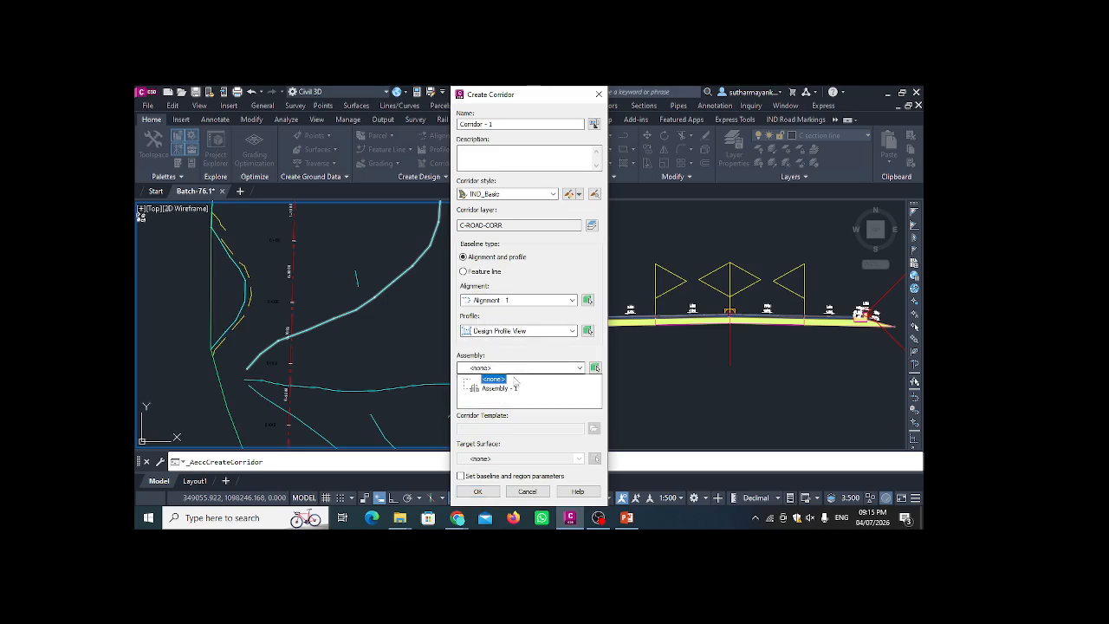
pyautogui.click(503, 388)
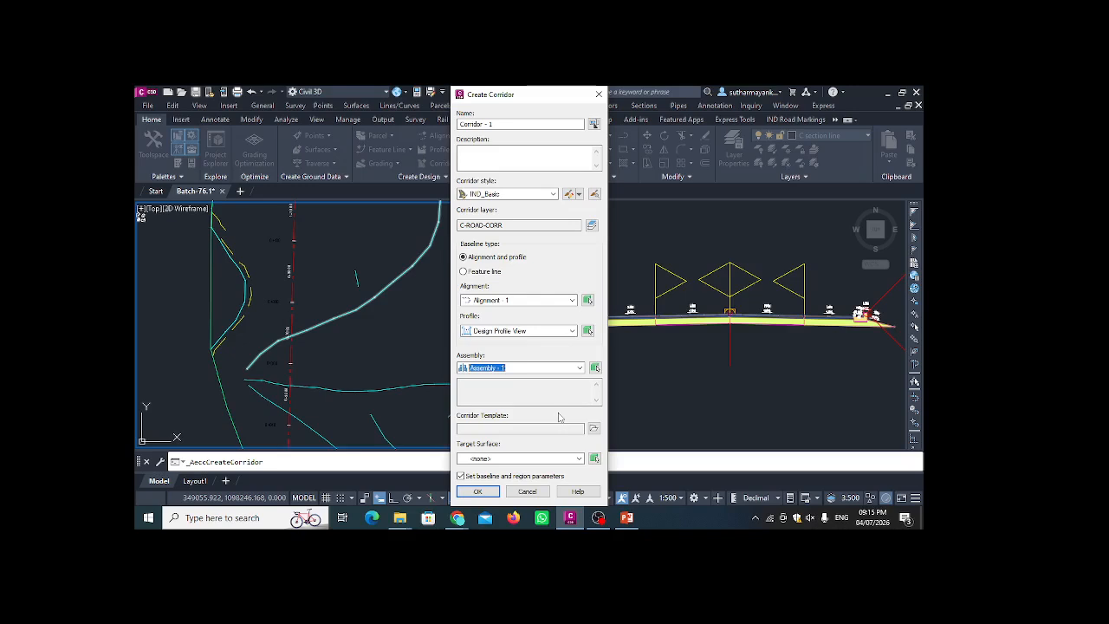
pyautogui.click(594, 428)
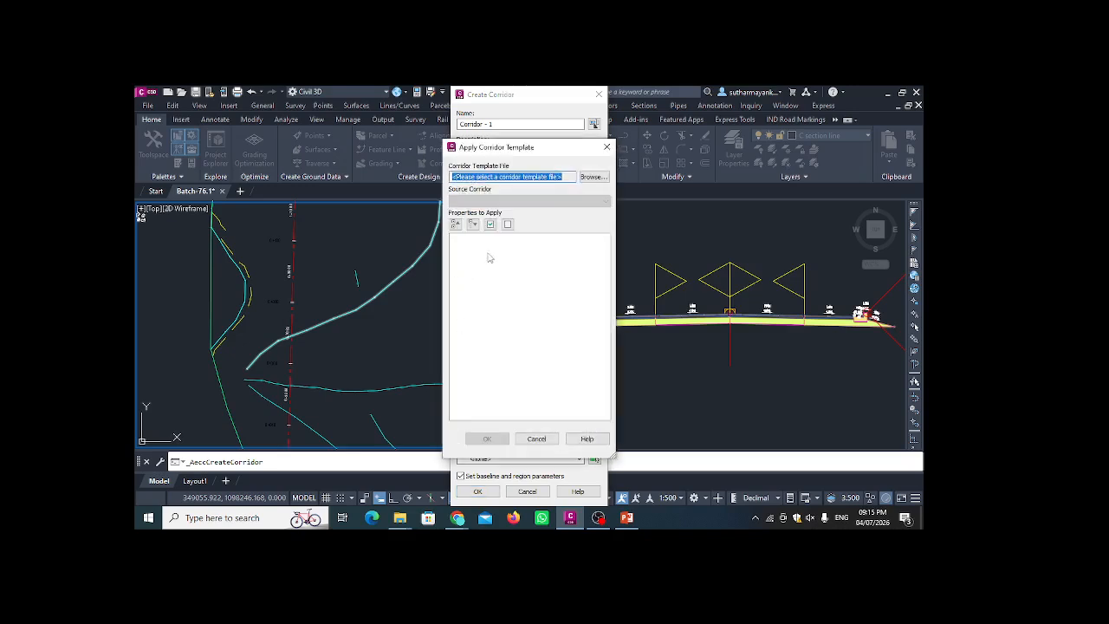
pyautogui.click(606, 147)
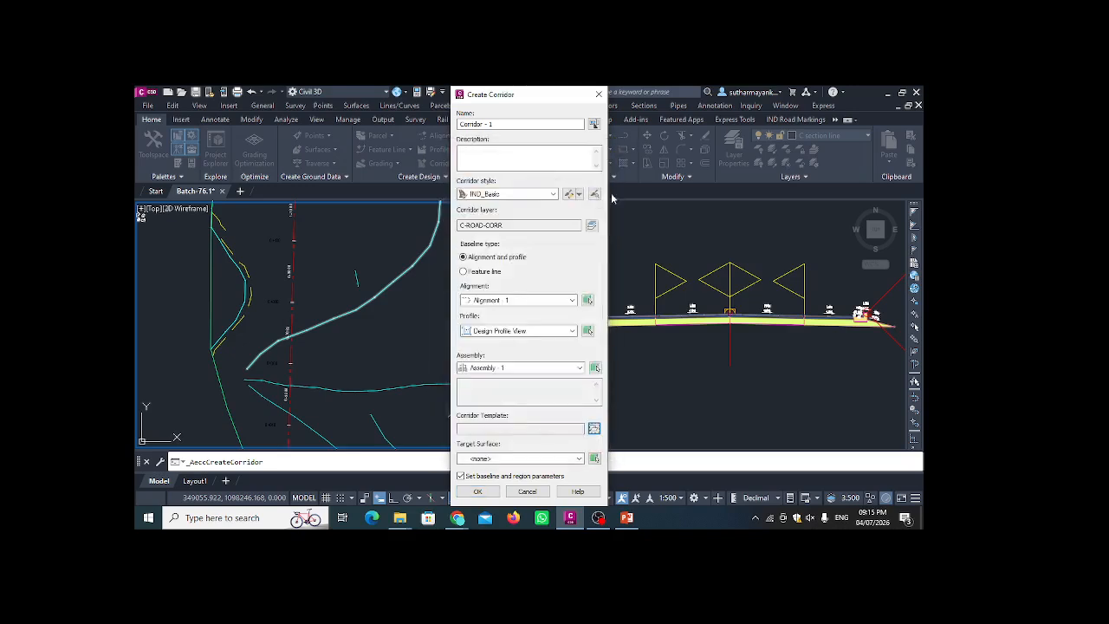
pyautogui.click(494, 458)
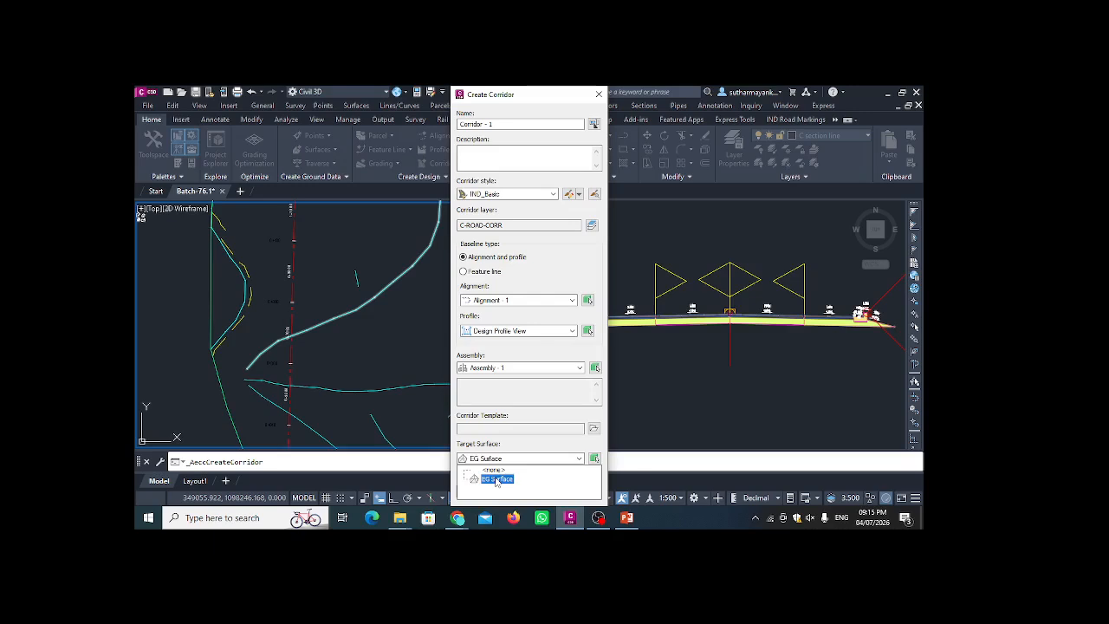
pyautogui.click(496, 478)
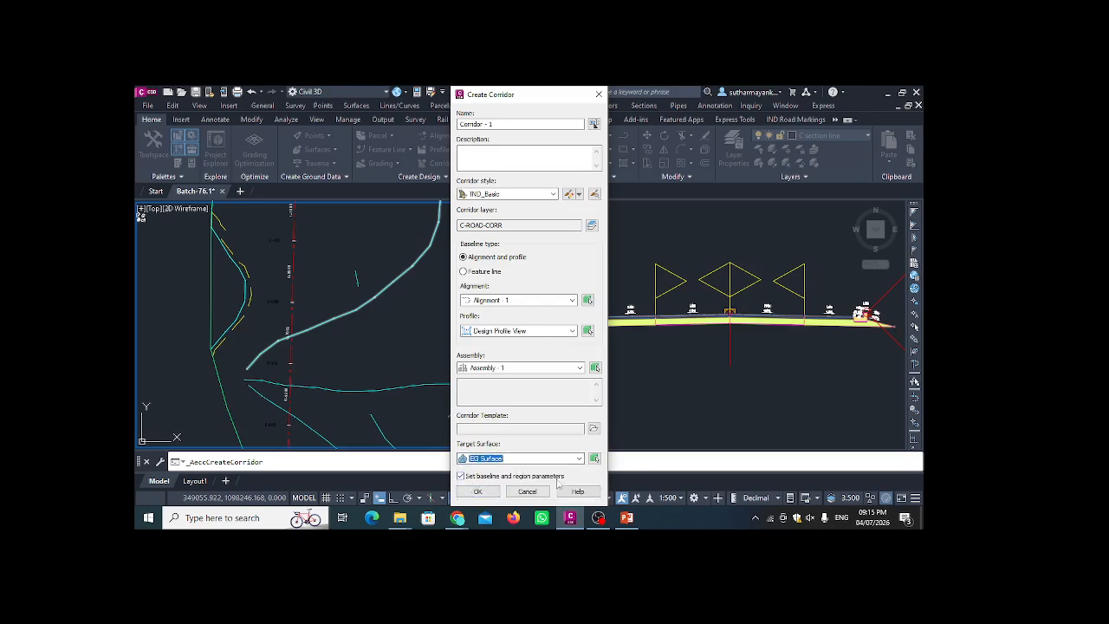
pyautogui.click(479, 491)
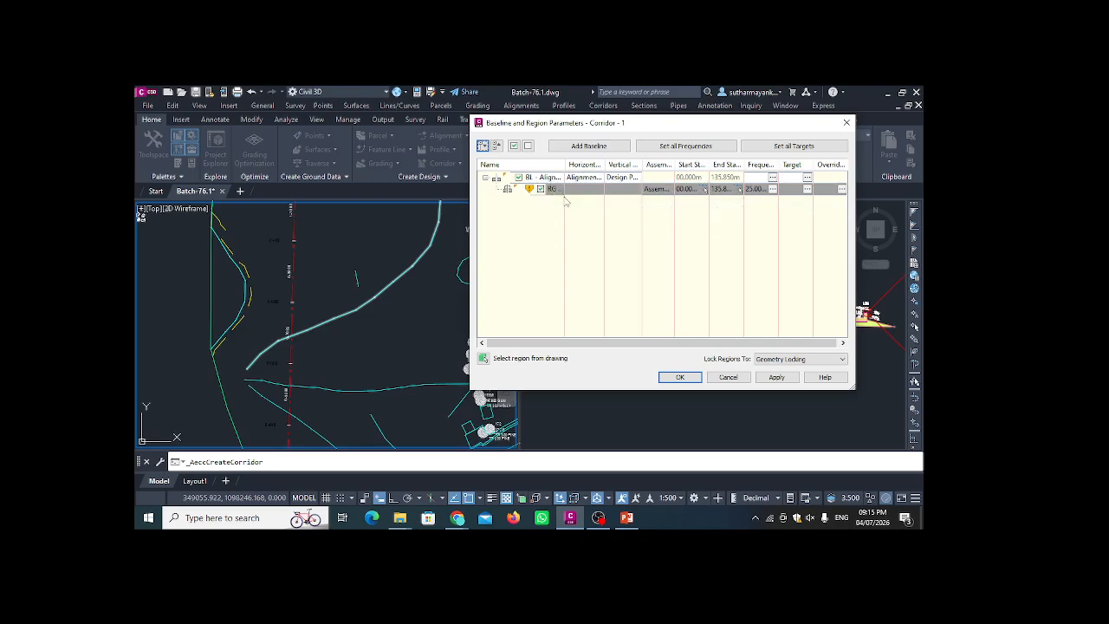
# - Set the corridor region's horizontal assembly frequency to 15 m along tangents, for the curve increment and along spirals
pyautogui.click(770, 189)
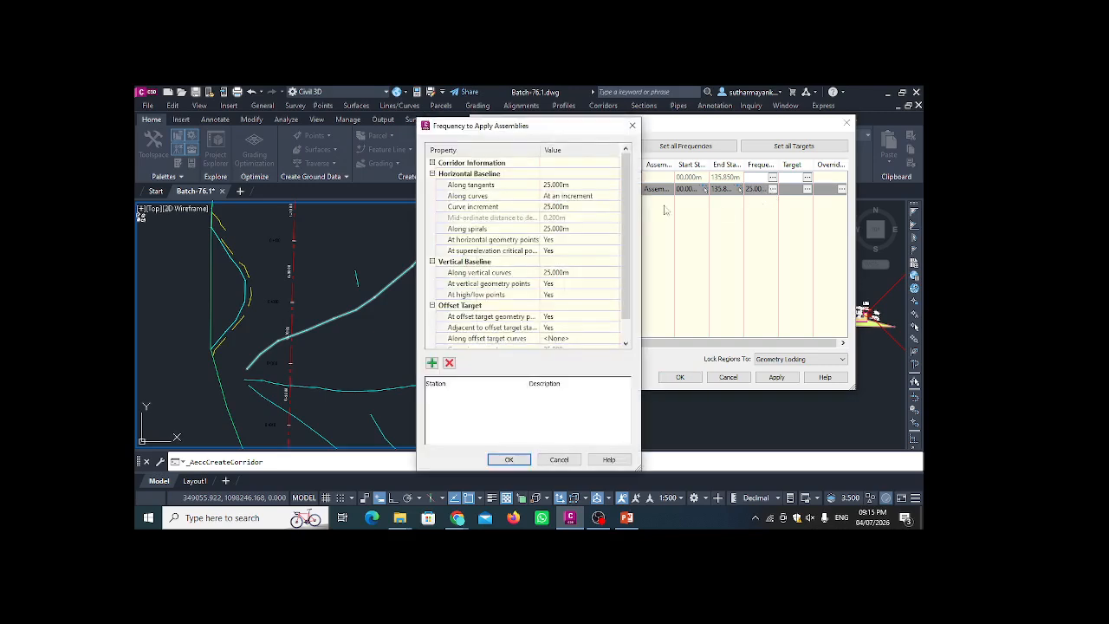
pyautogui.click(578, 185)
pyautogui.write('15')
pyautogui.click(574, 207)
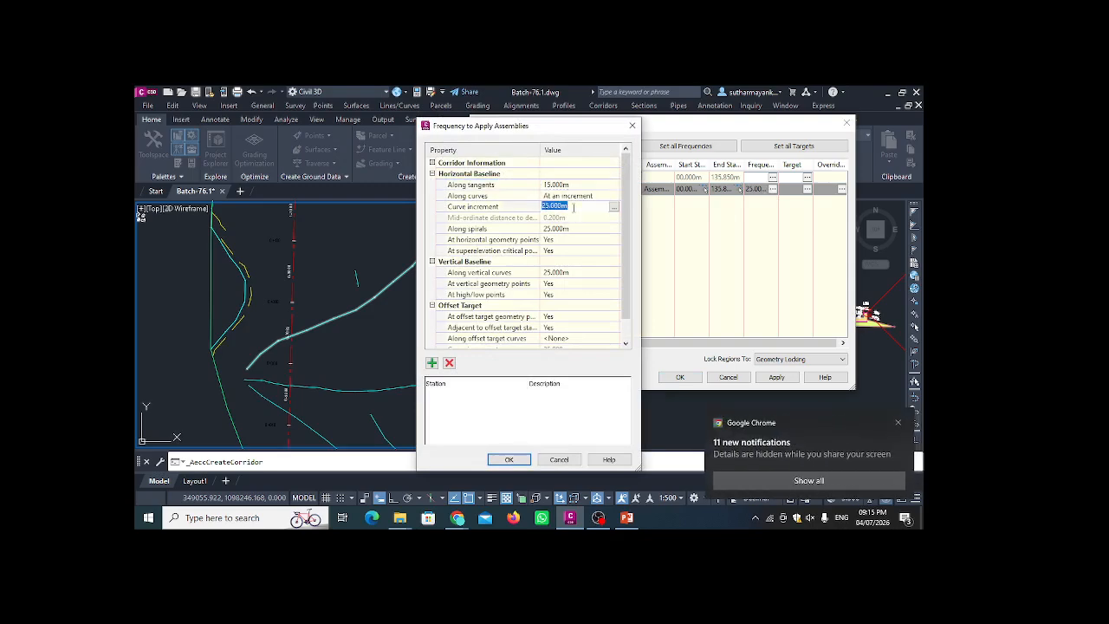
pyautogui.write('15')
pyautogui.press('Return')
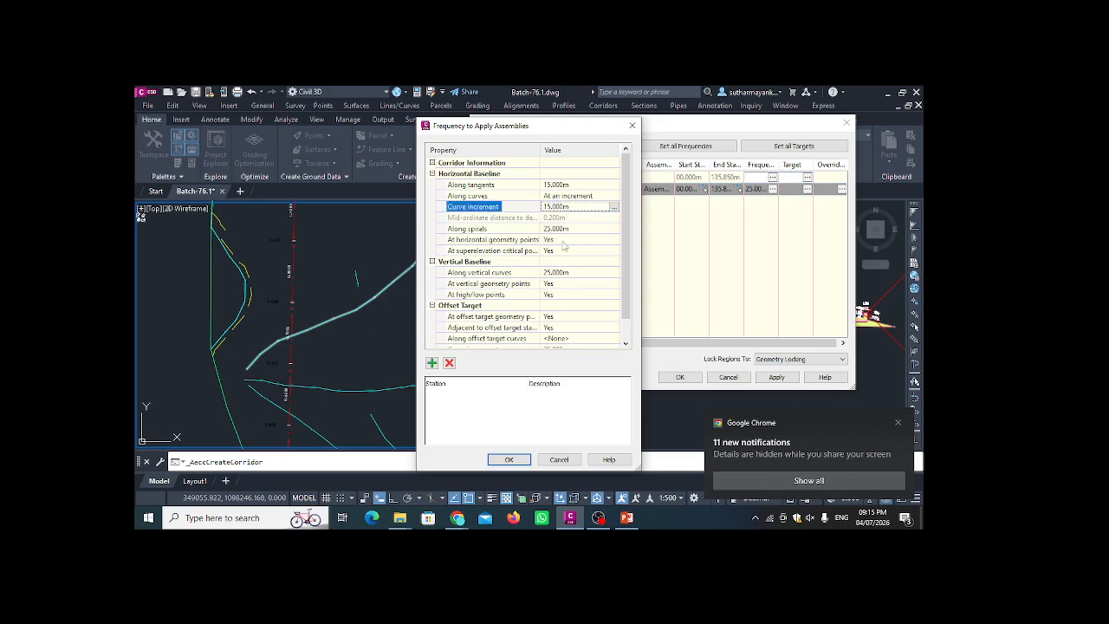
pyautogui.click(566, 228)
pyautogui.write('15')
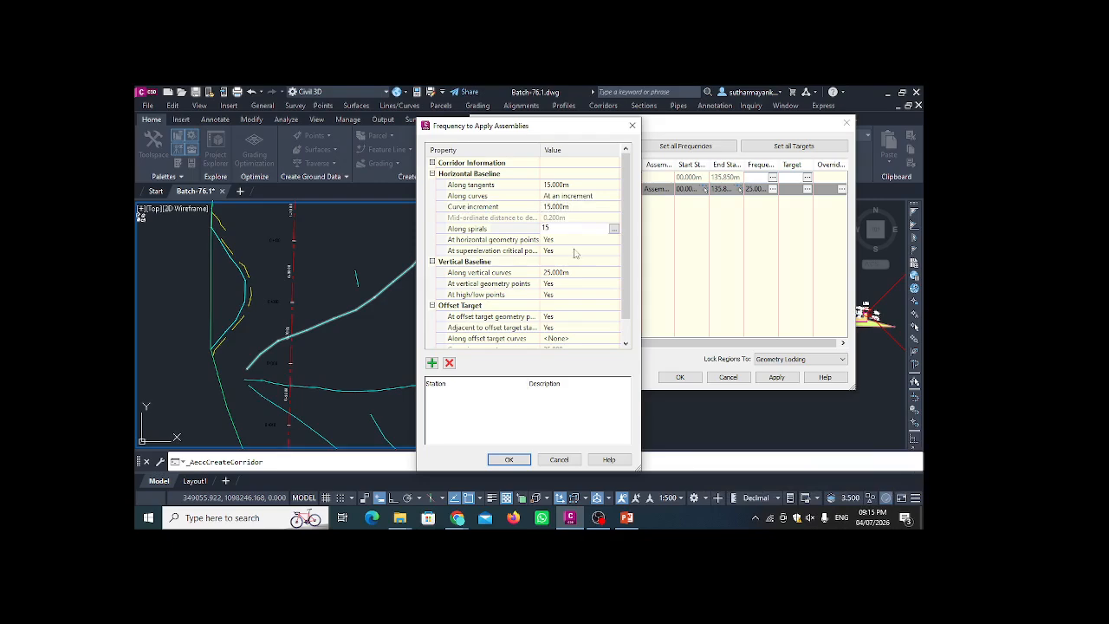
pyautogui.press('Return')
# - Set the region's assembly frequency along vertical curves to 15 m and accept the frequency settings
pyautogui.click(578, 272)
pyautogui.write('15')
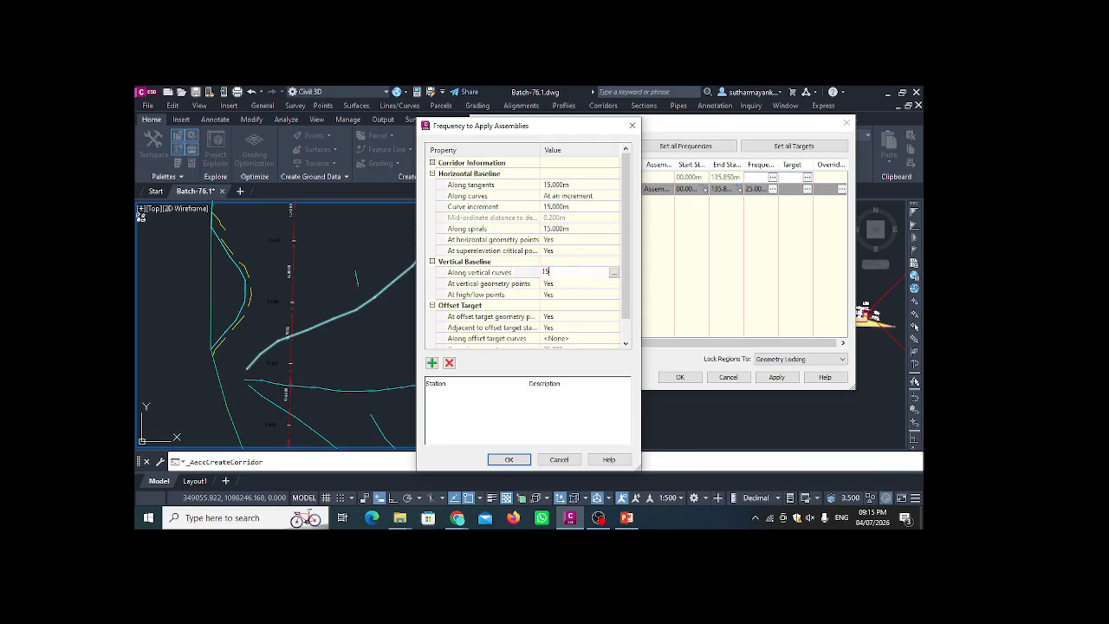
pyautogui.press('Return')
pyautogui.scroll(-1, 584, 278)
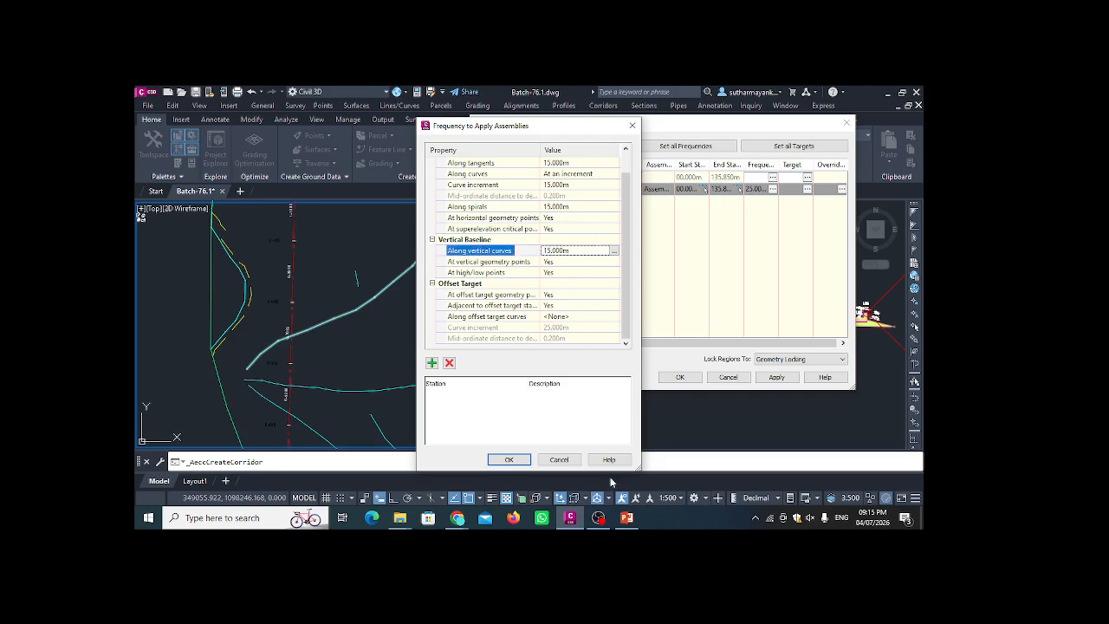
pyautogui.click(509, 459)
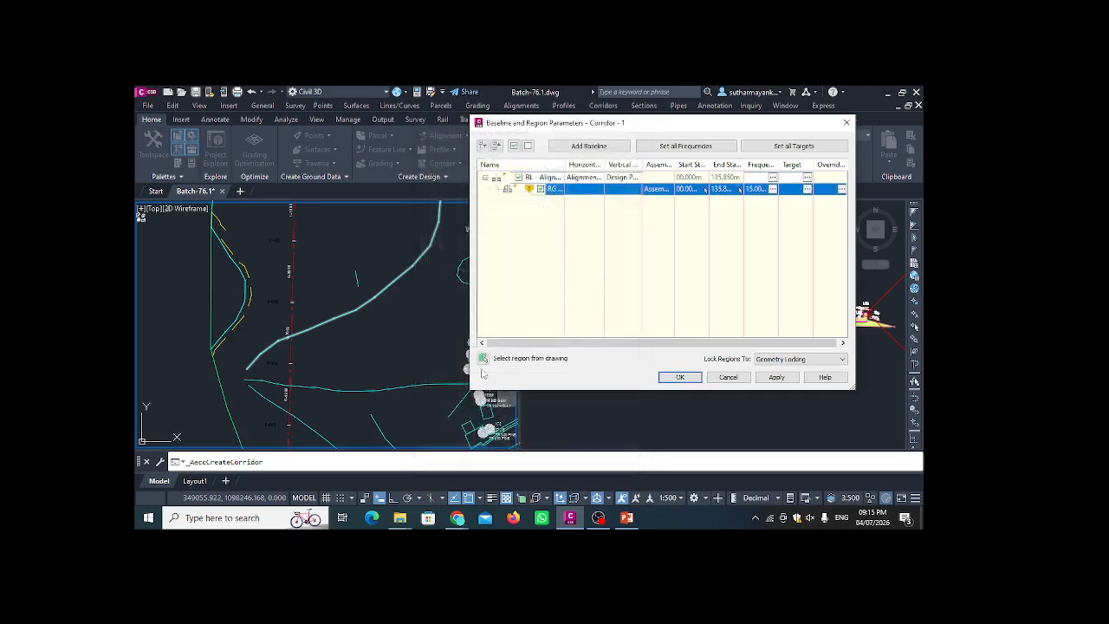
# - Apply the baseline and region parameters, rebuild the corridor and accept the settings
pyautogui.click(784, 376)
pyautogui.click(521, 273)
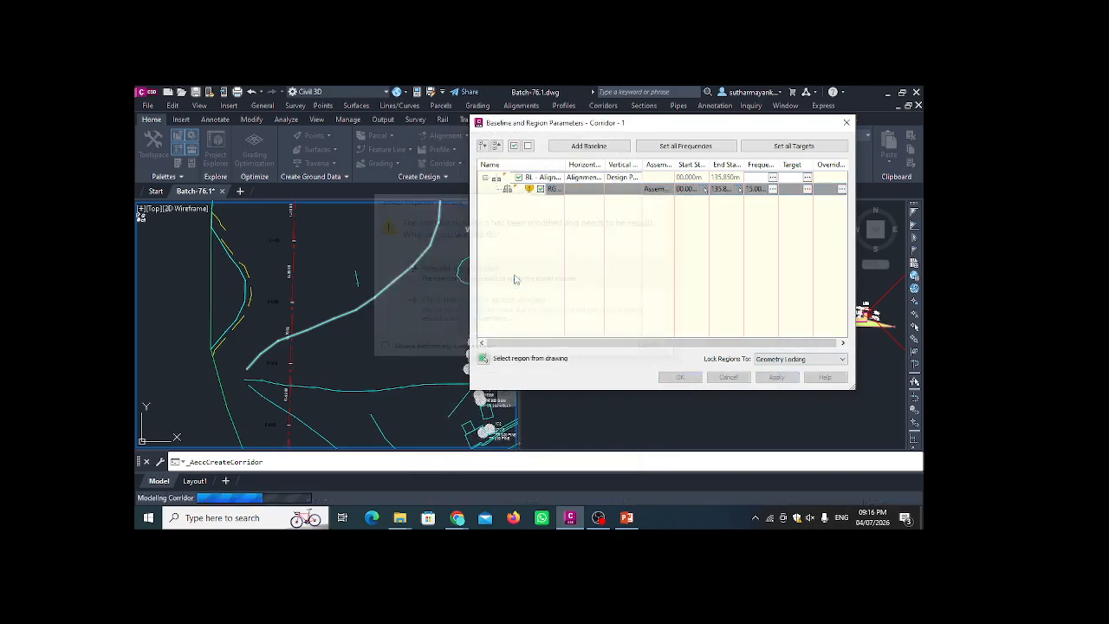
pyautogui.click(680, 377)
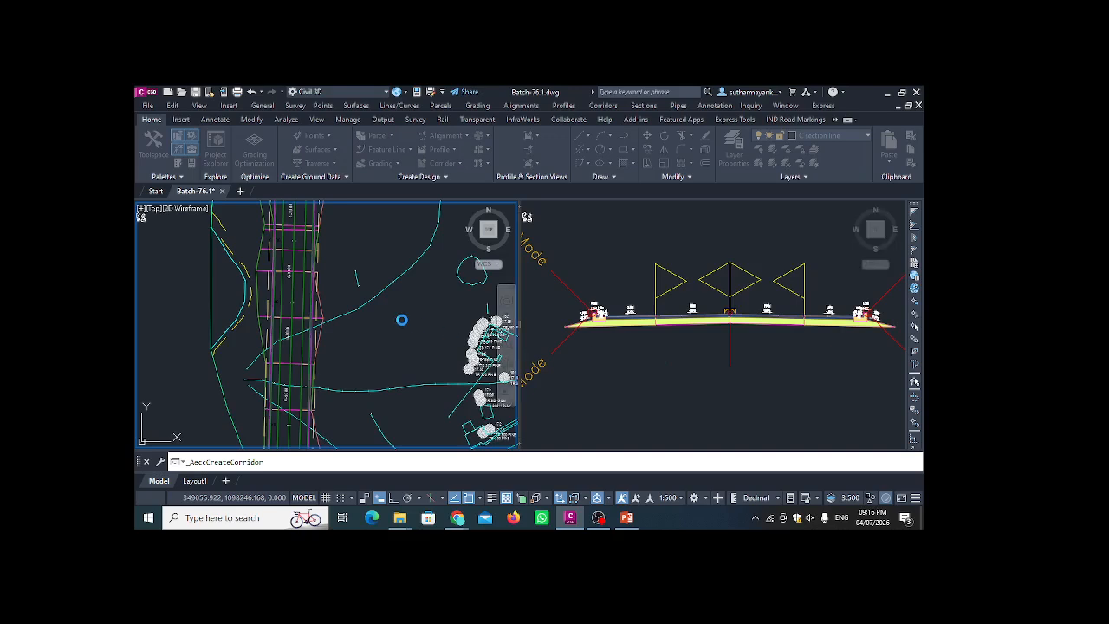
# - Switch the model space to a single viewport and inspect the corridor in plan along the alignment
pyautogui.click(142, 210)
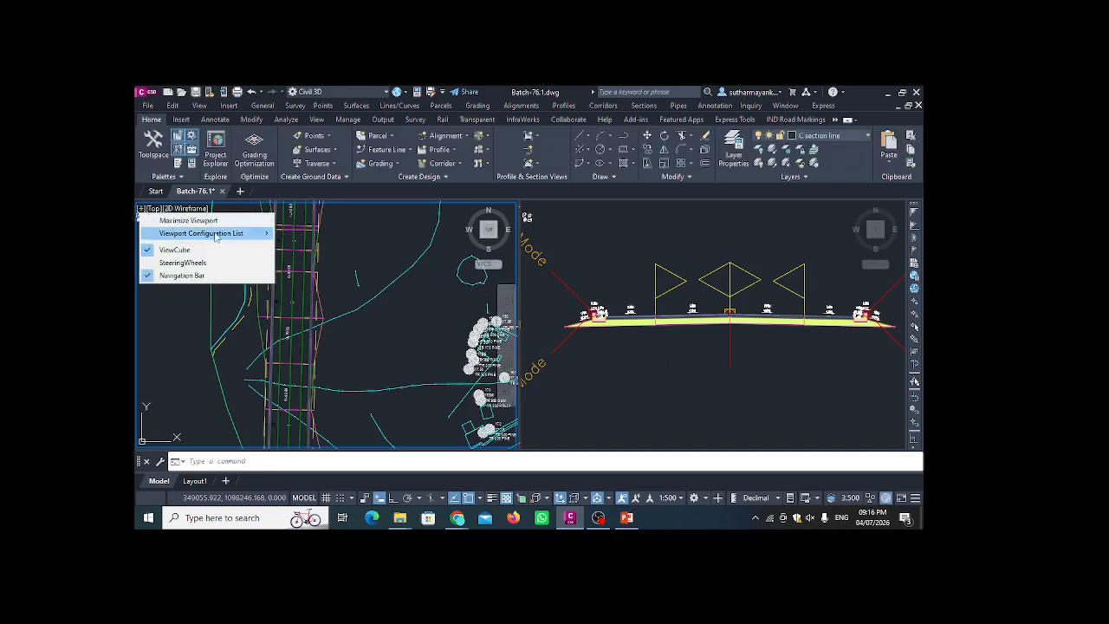
pyautogui.moveTo(210, 233)
pyautogui.click(299, 248)
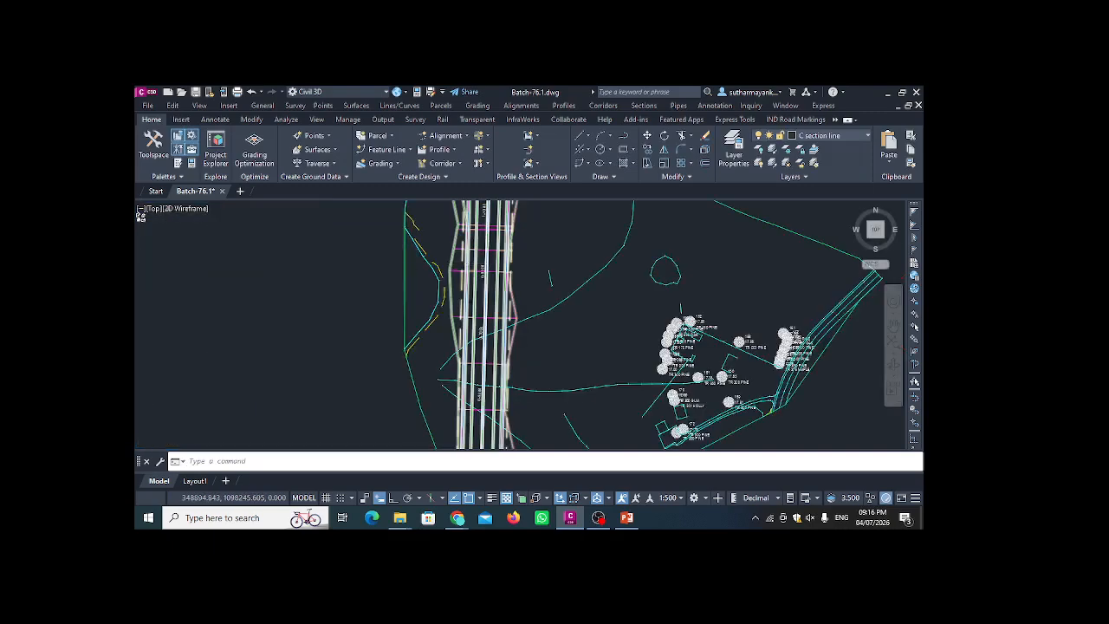
pyautogui.middleClick(468, 265)
pyautogui.middleClick(467, 264)
pyautogui.scroll(5, 443, 307)
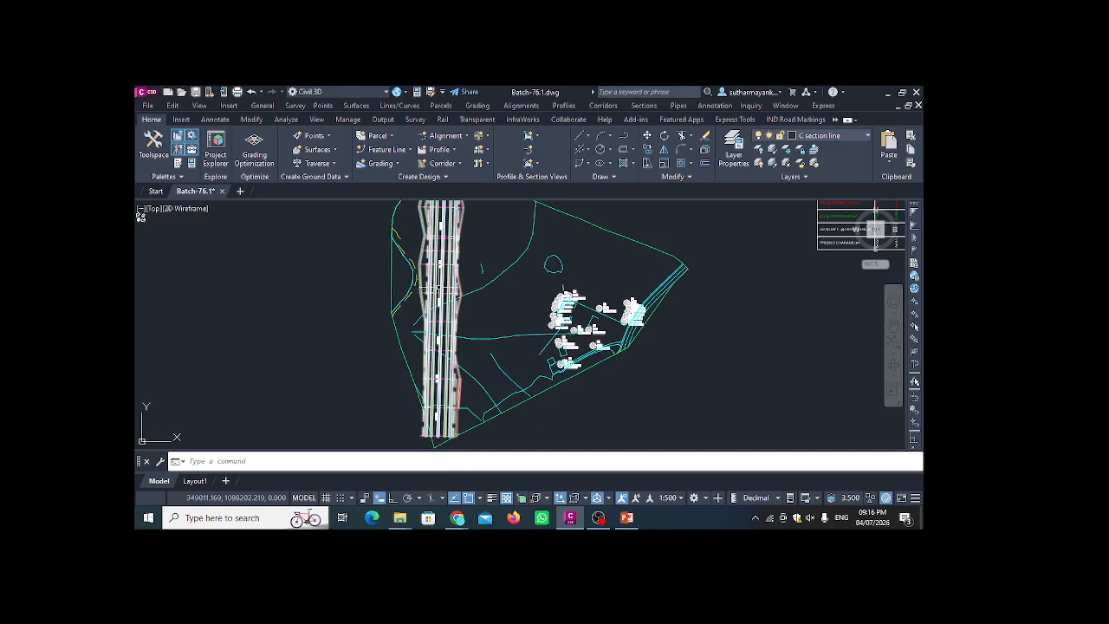
pyautogui.scroll(3, 443, 307)
pyautogui.scroll(-6, 447, 281)
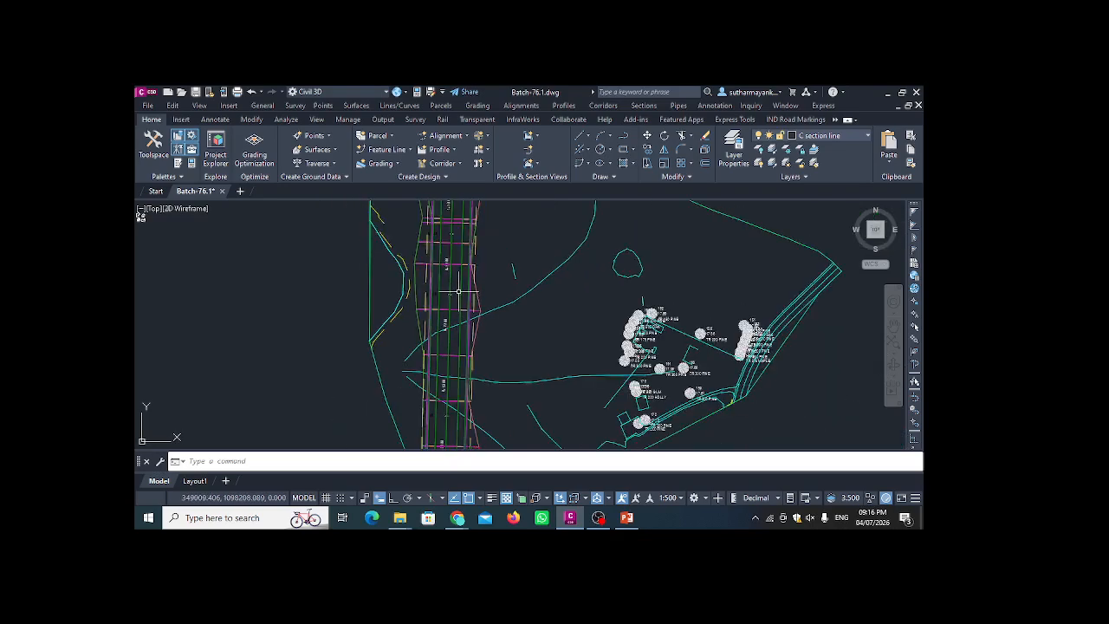
pyautogui.scroll(2, 460, 286)
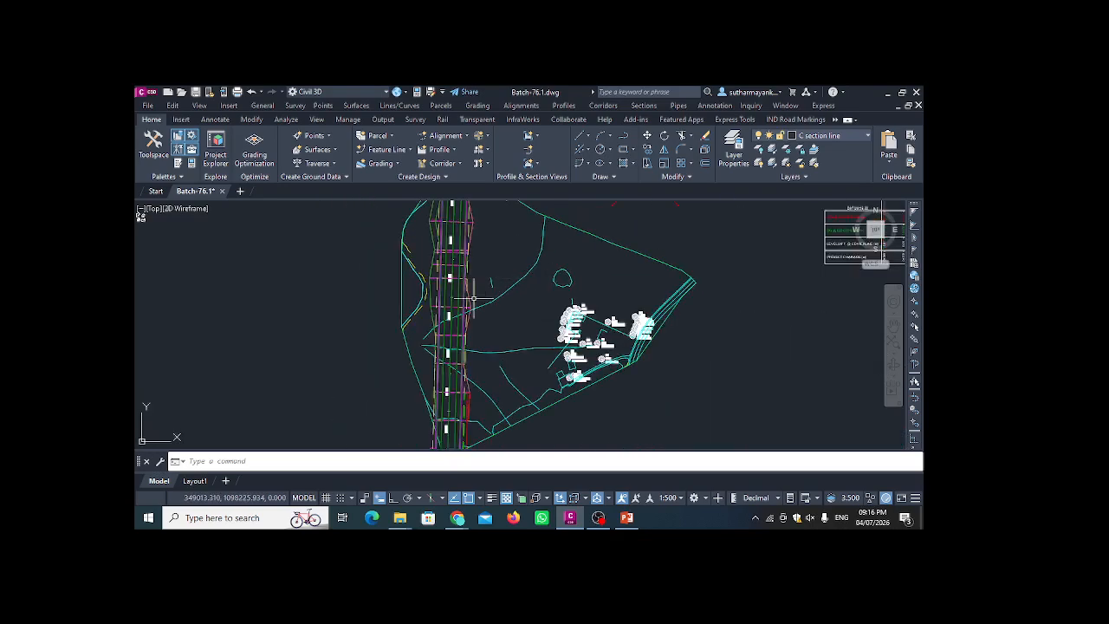
pyautogui.scroll(2, 454, 296)
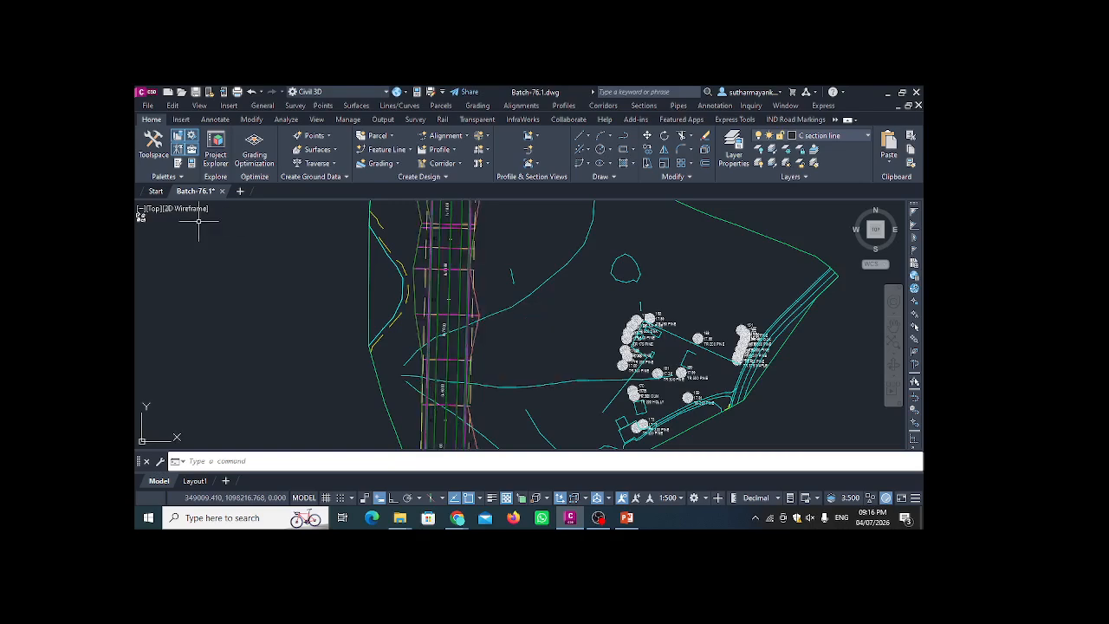
# - Show the Toolspace palette beside the drawing and select the road corridor in plan
pyautogui.click(154, 146)
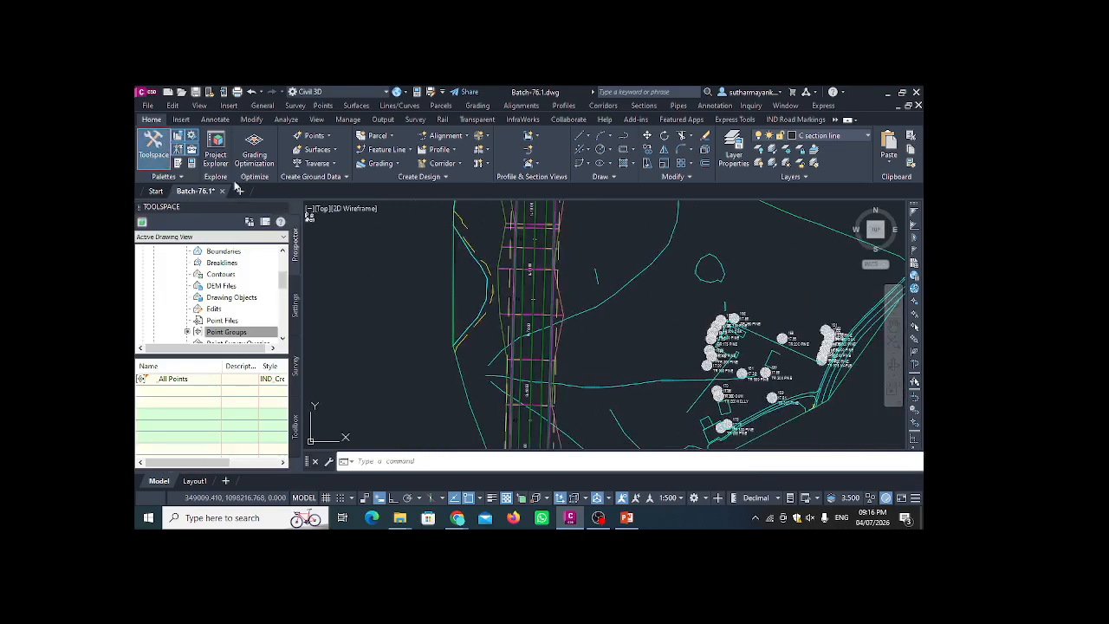
pyautogui.click(532, 305)
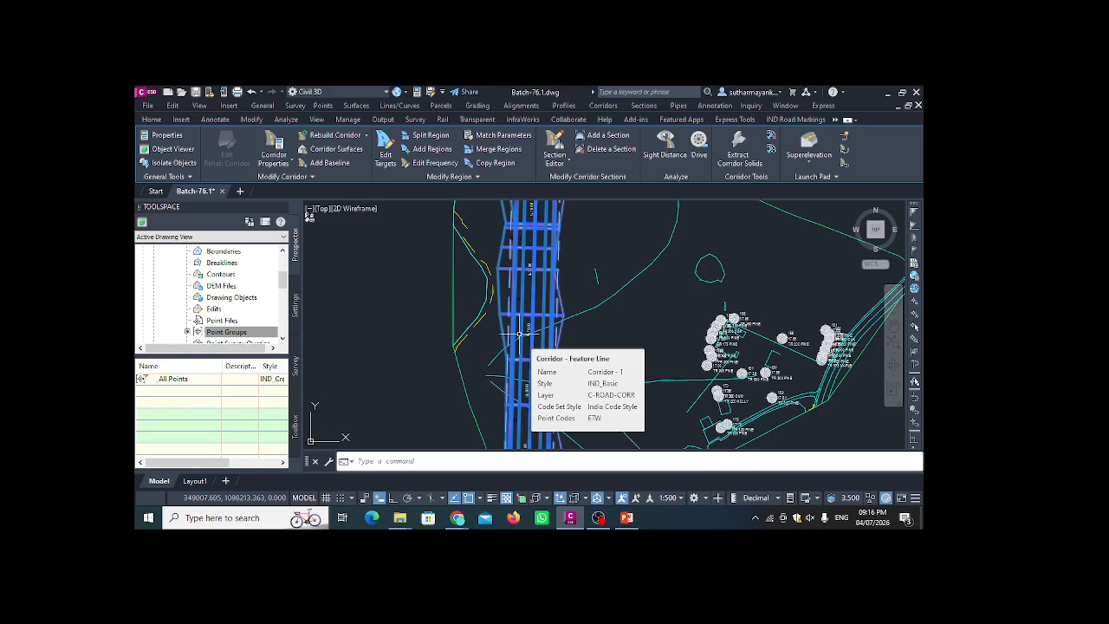
pyautogui.scroll(2, 527, 339)
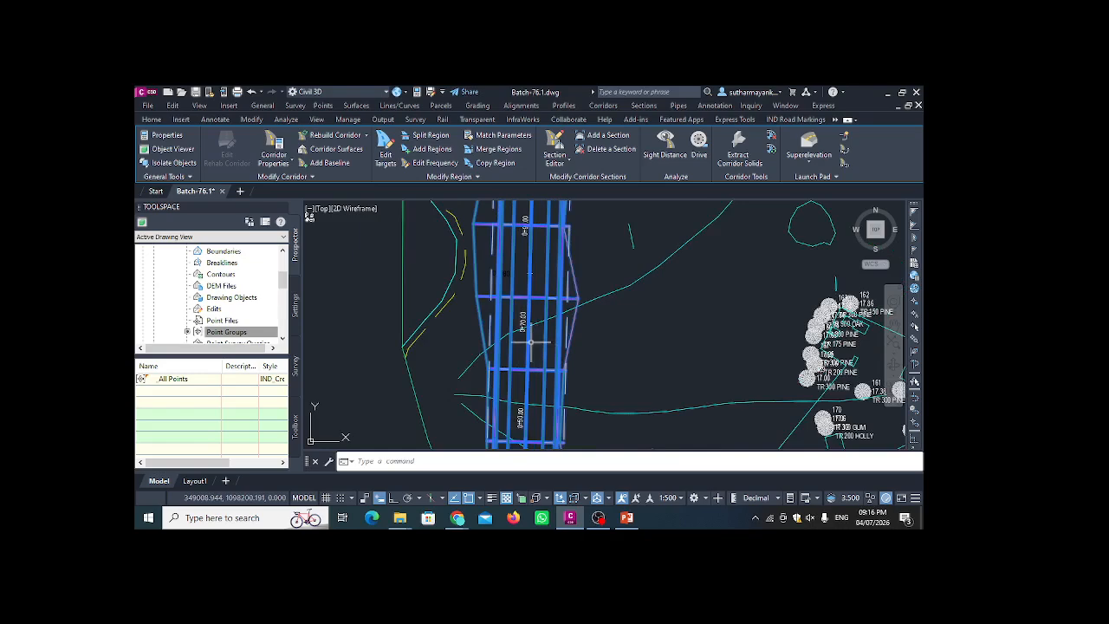
# - Examine the selected corridor's feature lines and assembly section spacing in plan, around stations 0+50 to 0+90
pyautogui.moveTo(517, 341)
pyautogui.scroll(-4, 459, 305)
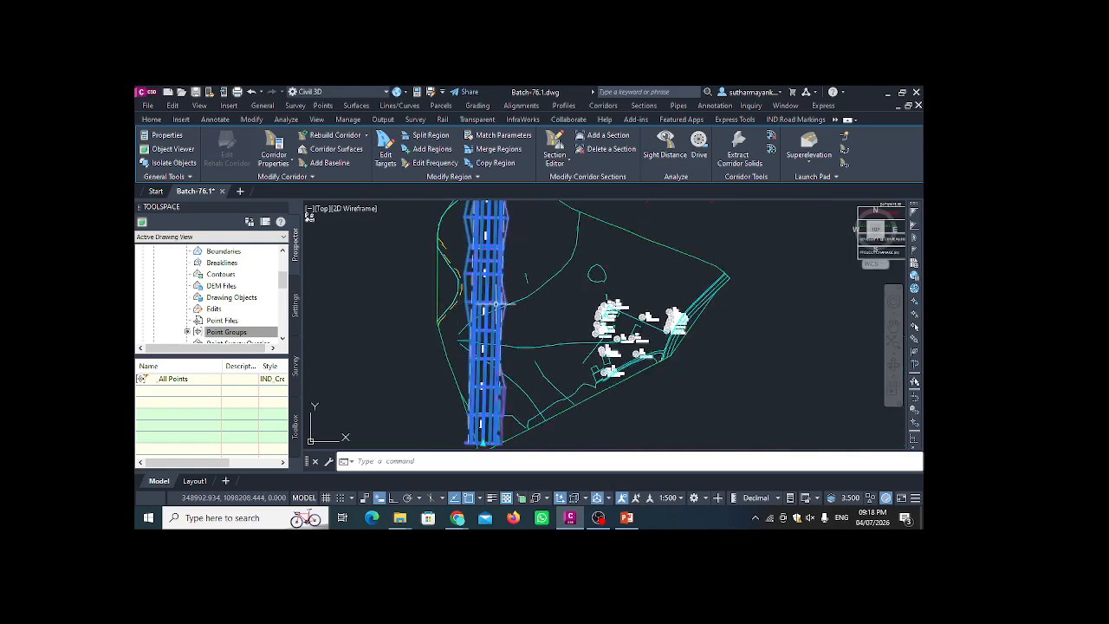
pyautogui.scroll(2, 481, 298)
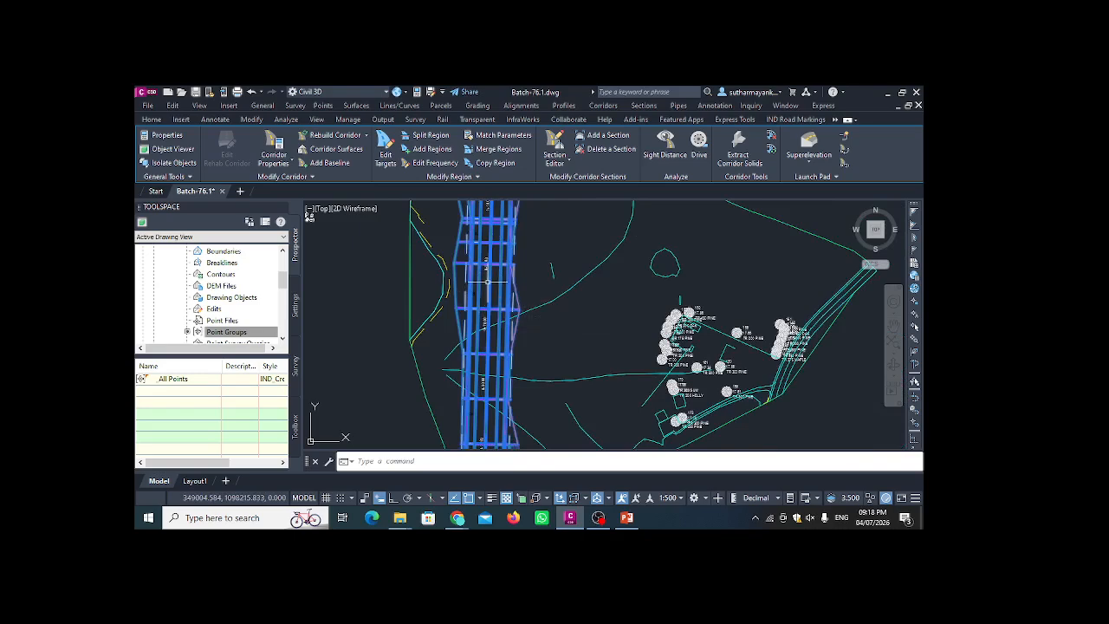
pyautogui.scroll(3, 485, 286)
pyautogui.scroll(-2, 488, 281)
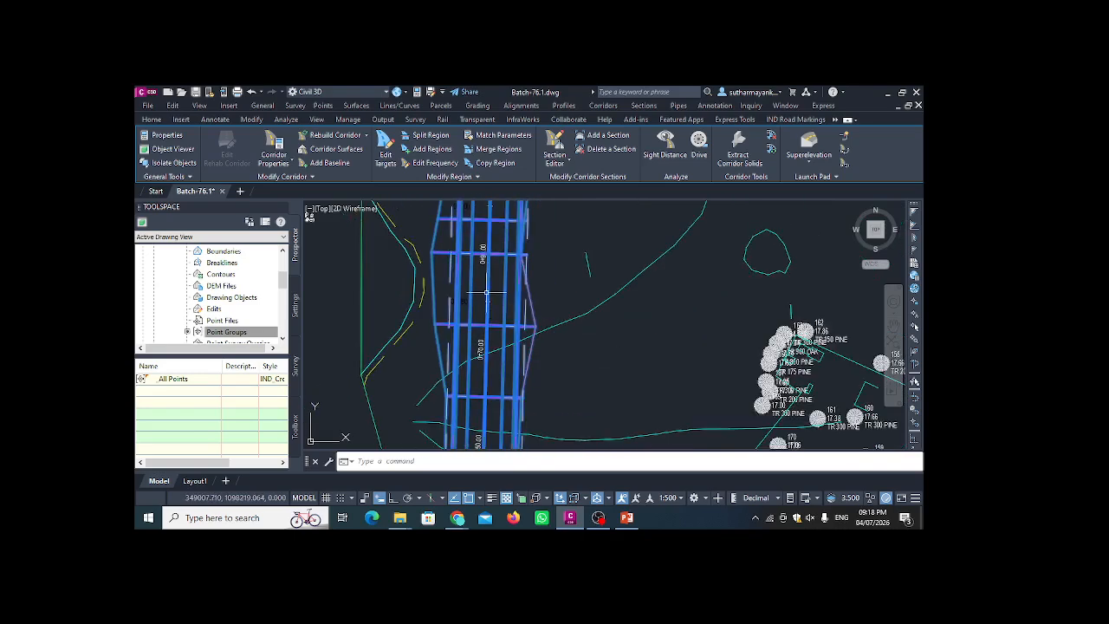
pyautogui.scroll(-1, 486, 293)
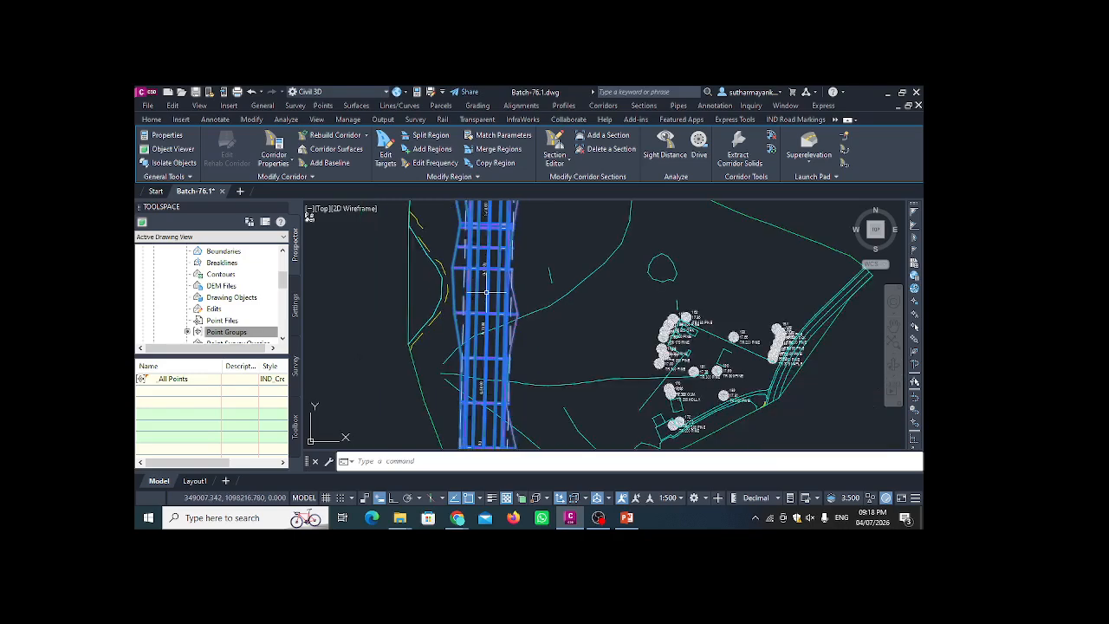
pyautogui.scroll(1, 486, 293)
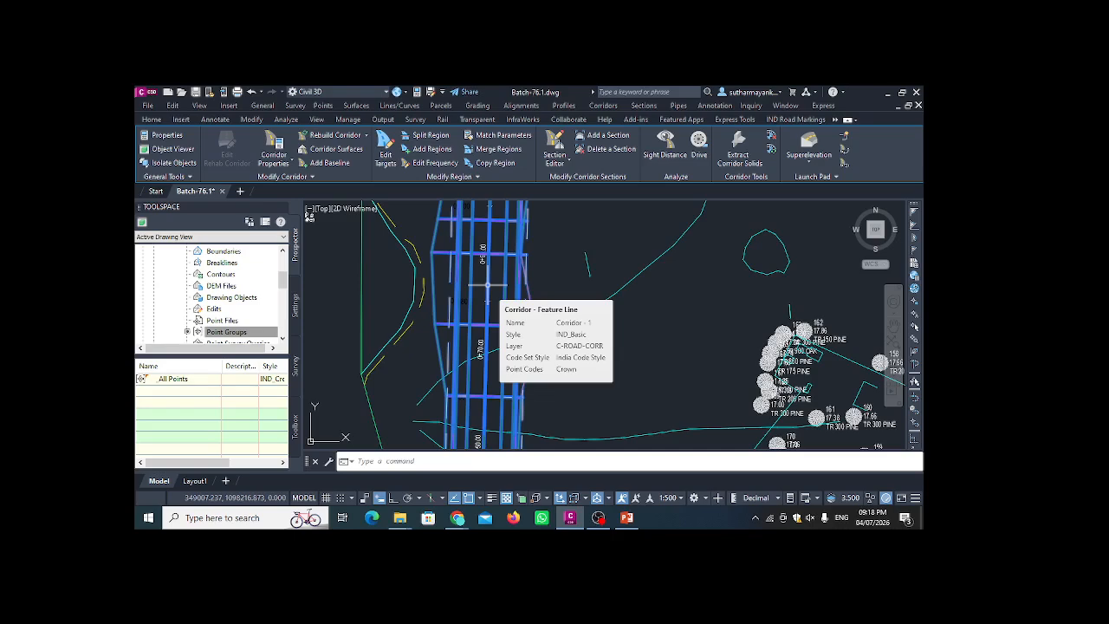
pyautogui.scroll(-2, 487, 286)
pyautogui.scroll(2, 487, 285)
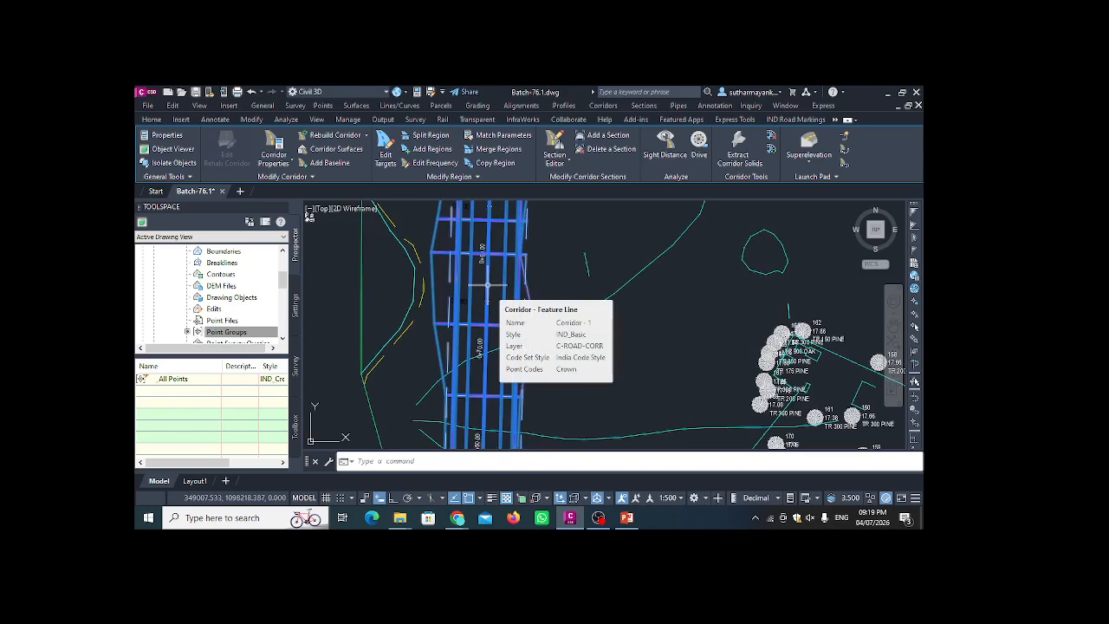
pyautogui.scroll(2, 487, 285)
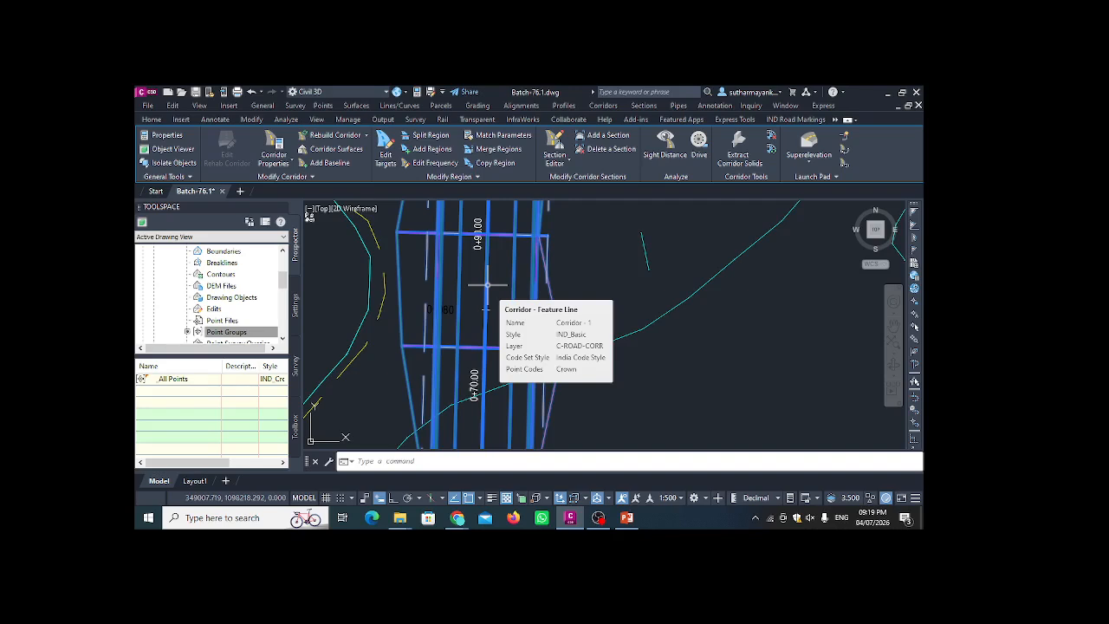
pyautogui.scroll(2, 487, 285)
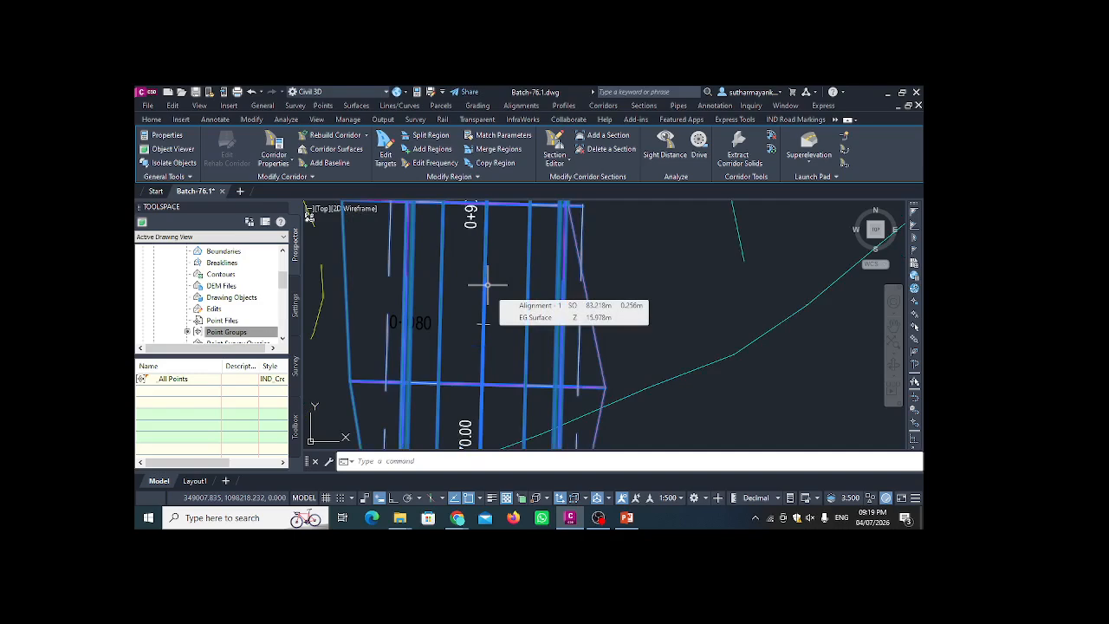
pyautogui.scroll(-3, 487, 285)
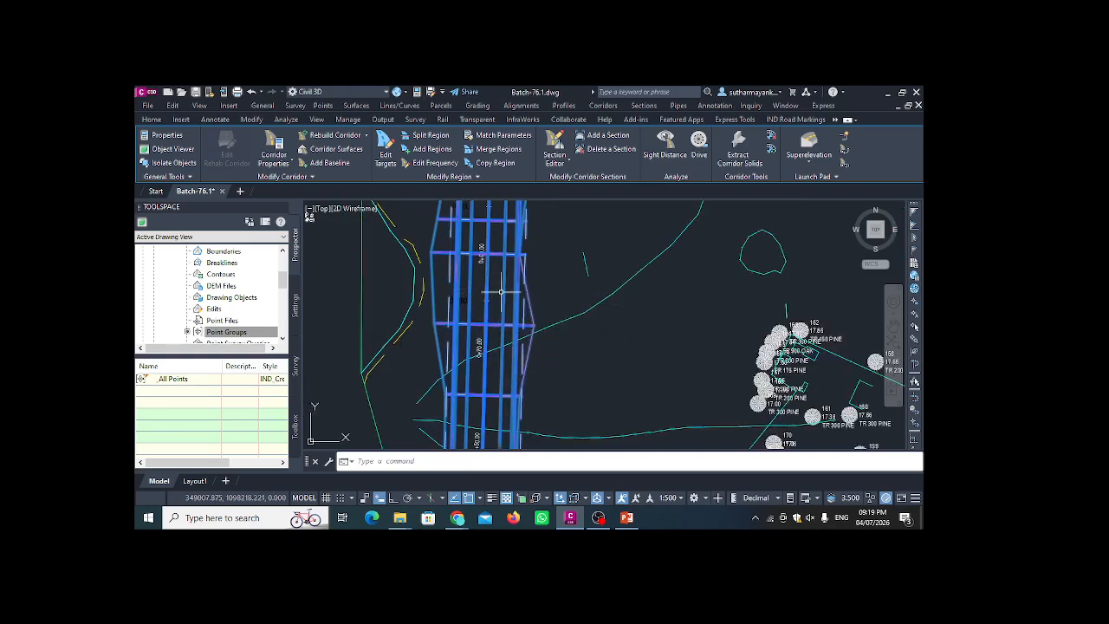
pyautogui.scroll(-2, 500, 292)
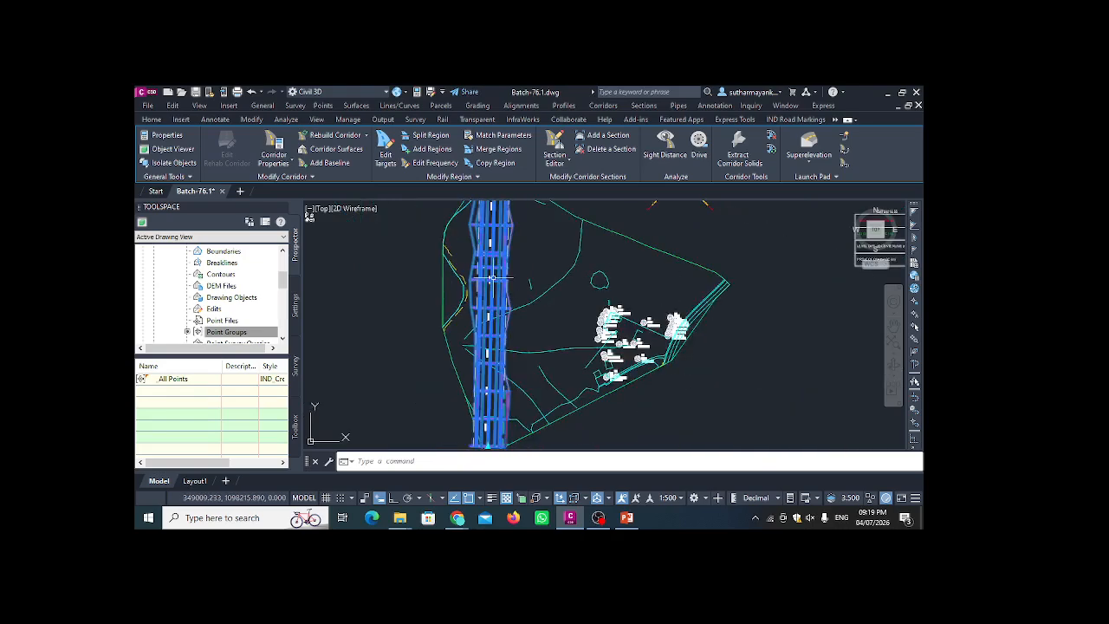
pyautogui.scroll(2, 490, 277)
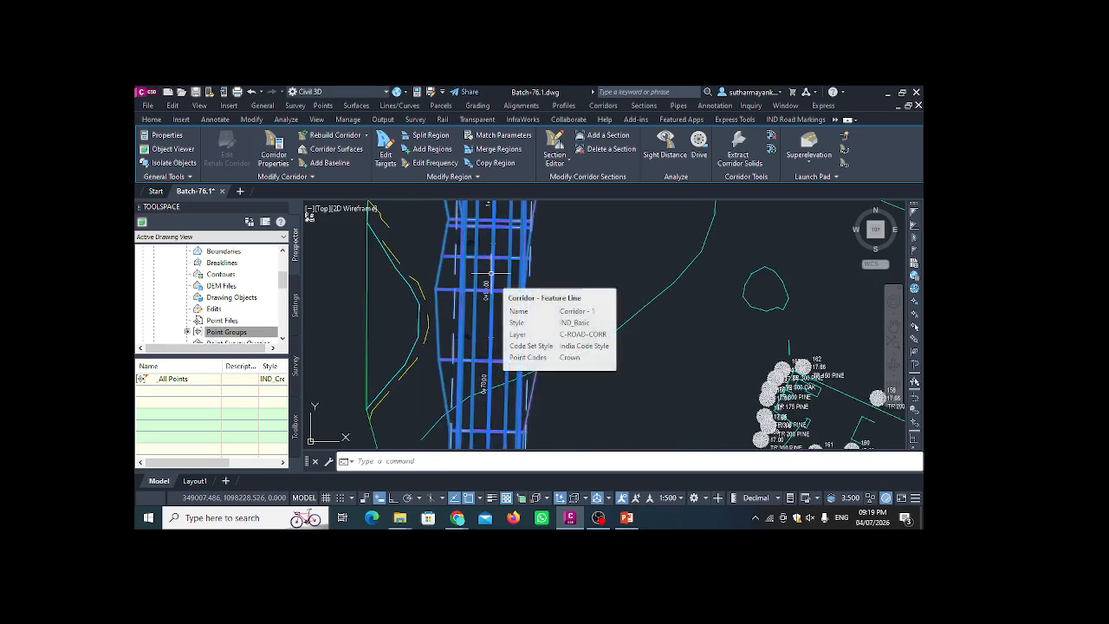
pyautogui.scroll(-2, 487, 272)
pyautogui.scroll(1, 487, 275)
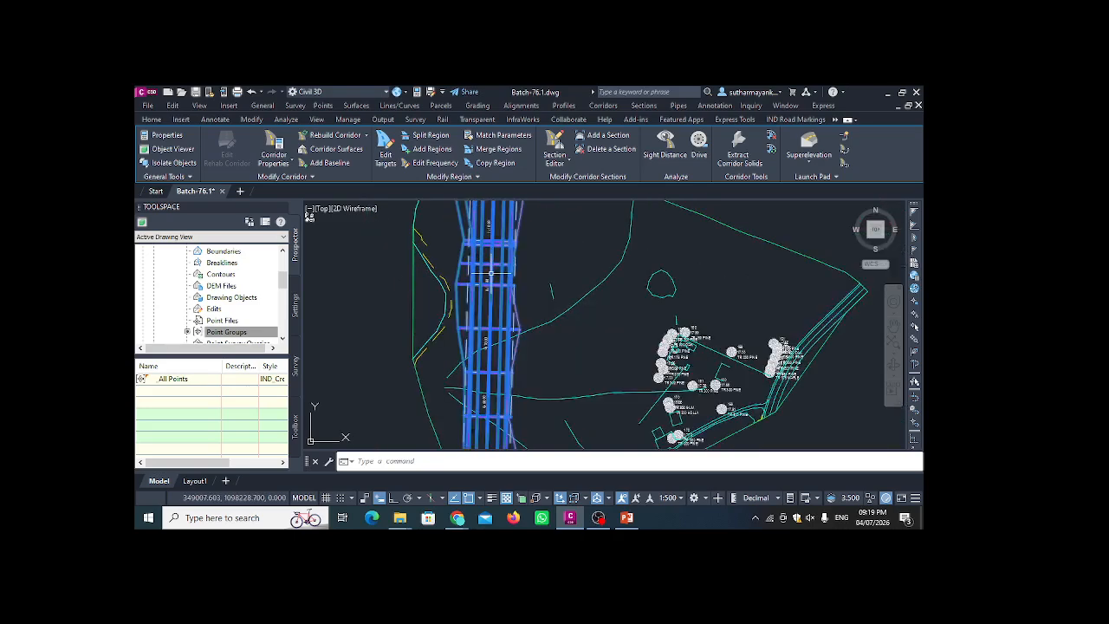
pyautogui.scroll(-3, 491, 276)
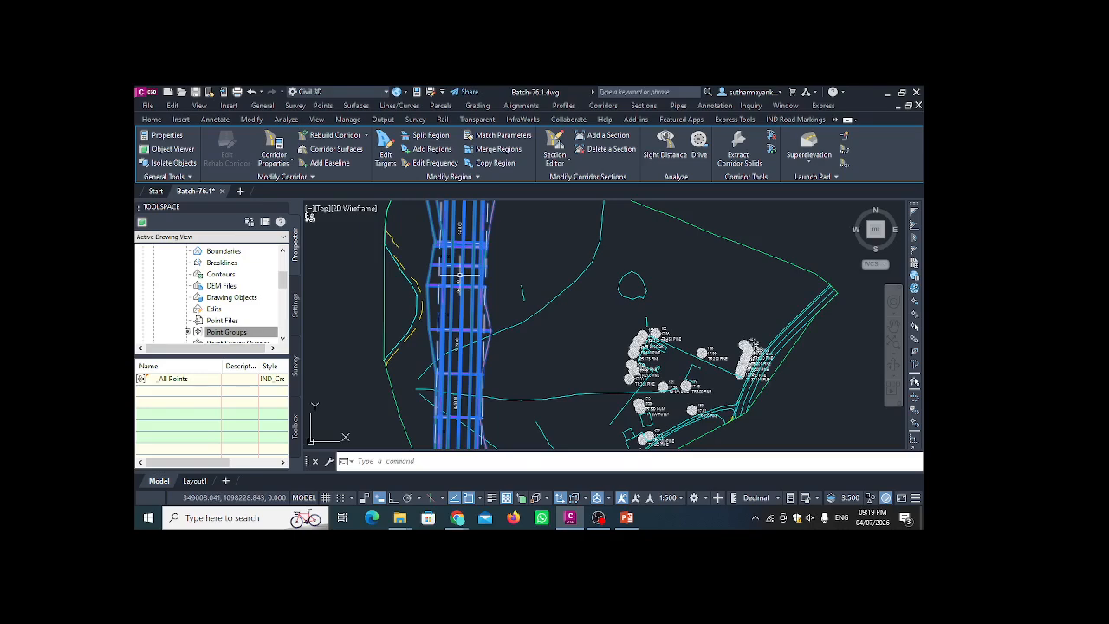
pyautogui.scroll(1, 459, 276)
pyautogui.scroll(-1, 459, 275)
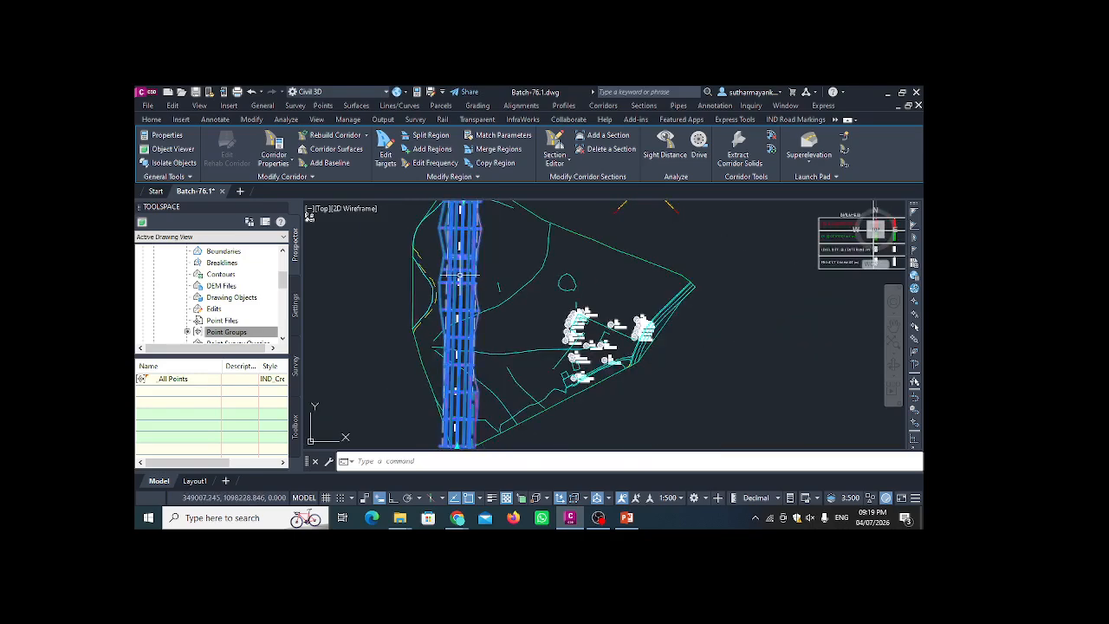
pyautogui.scroll(2, 459, 276)
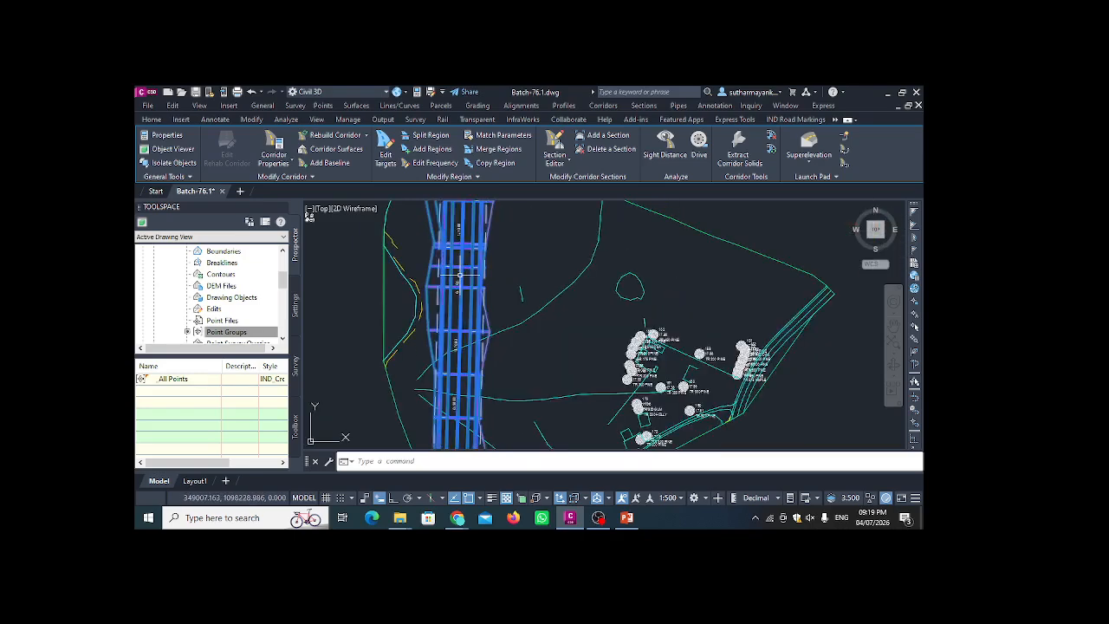
pyautogui.scroll(-1, 465, 271)
pyautogui.scroll(1, 465, 271)
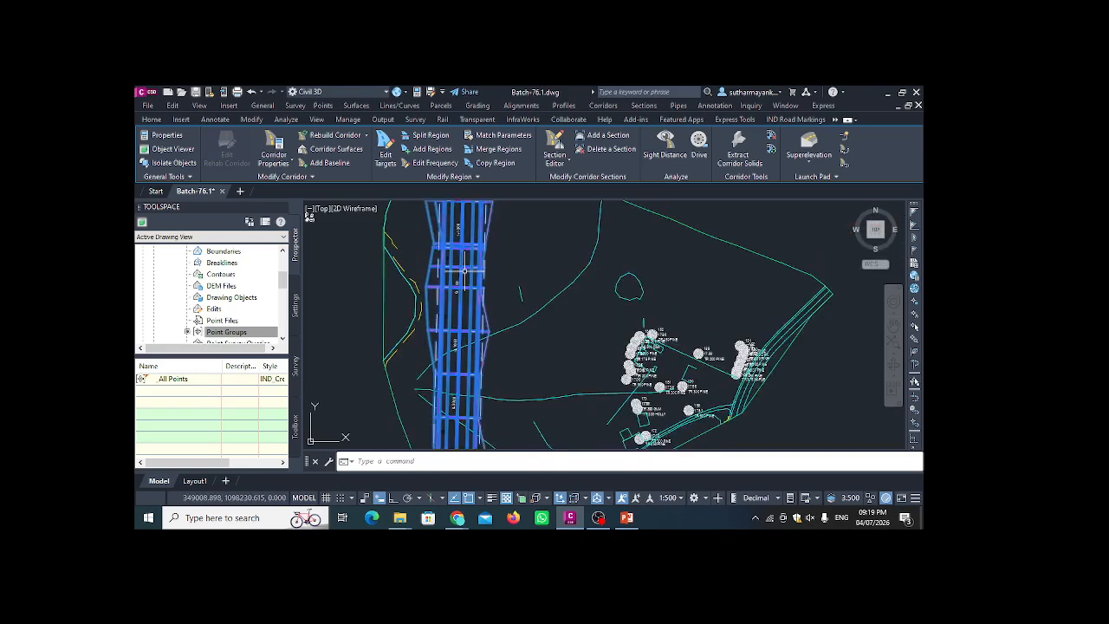
pyautogui.scroll(1, 467, 275)
pyautogui.scroll(-2, 466, 275)
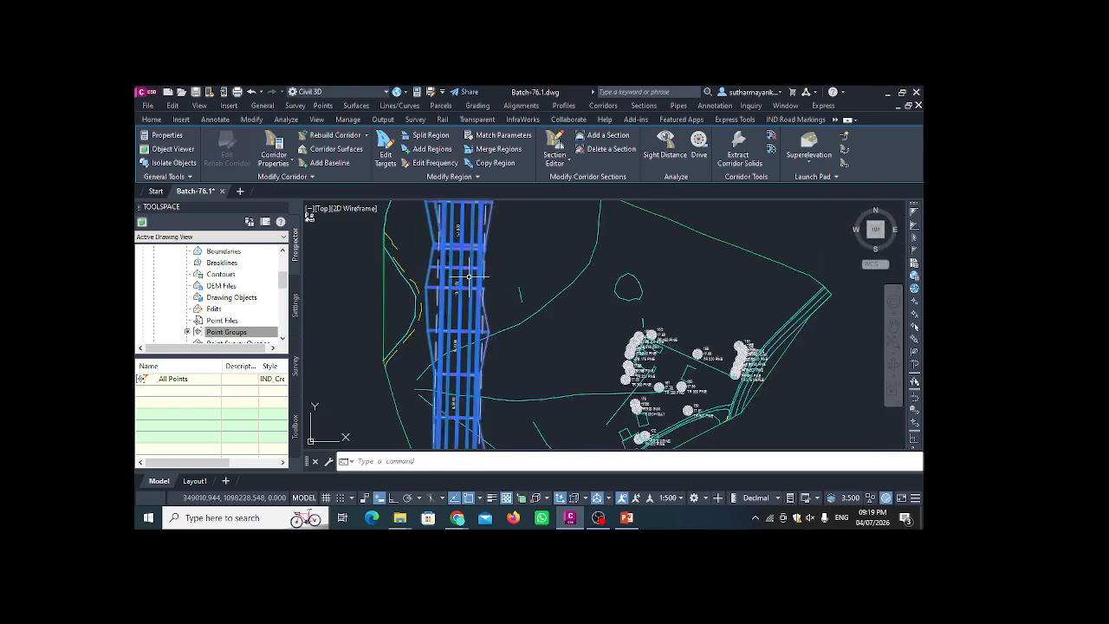
pyautogui.scroll(-2, 442, 277)
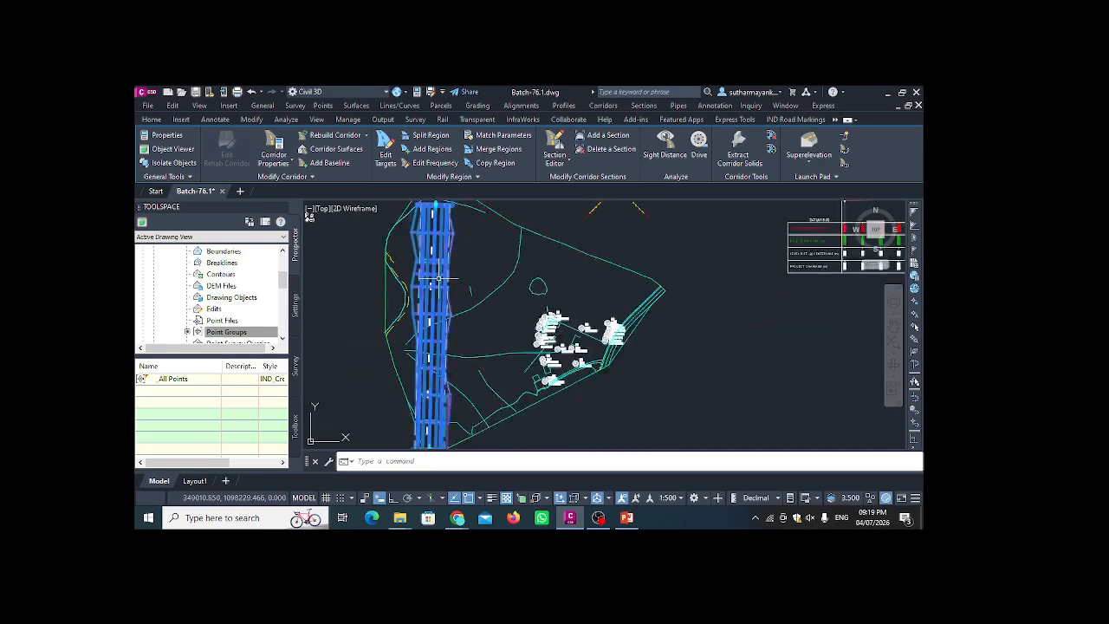
pyautogui.moveTo(450, 284)
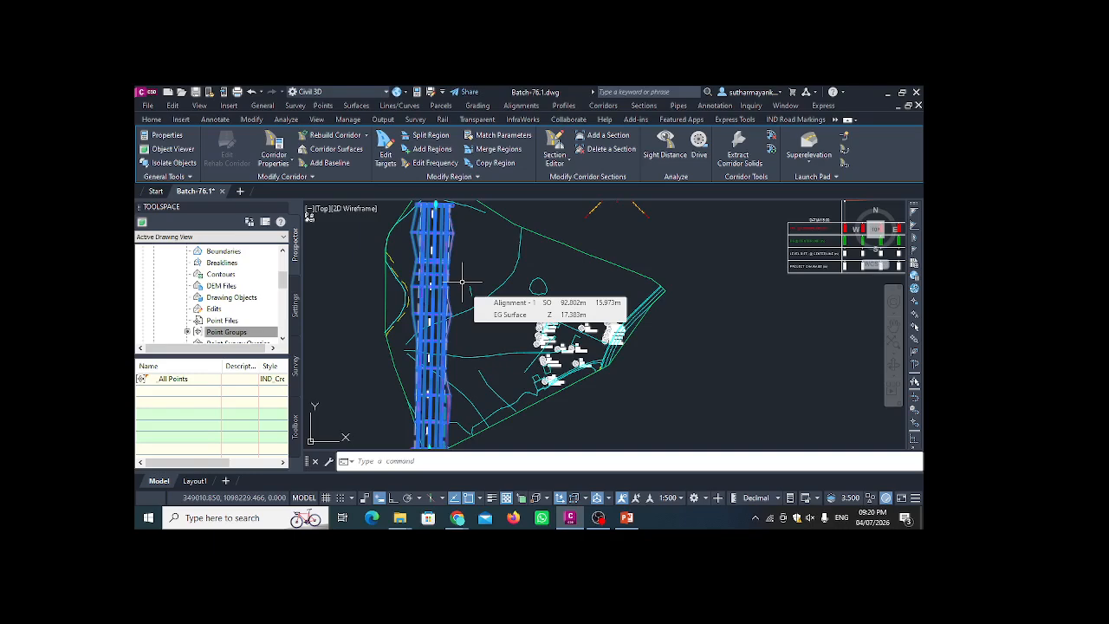
pyautogui.scroll(2, 432, 300)
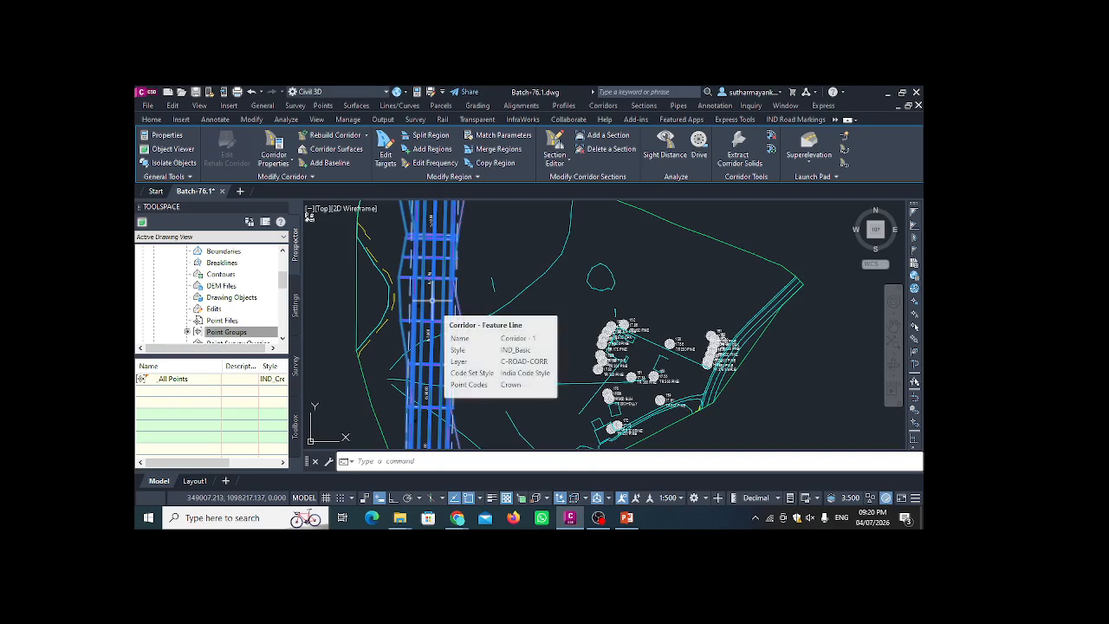
pyautogui.scroll(2, 430, 301)
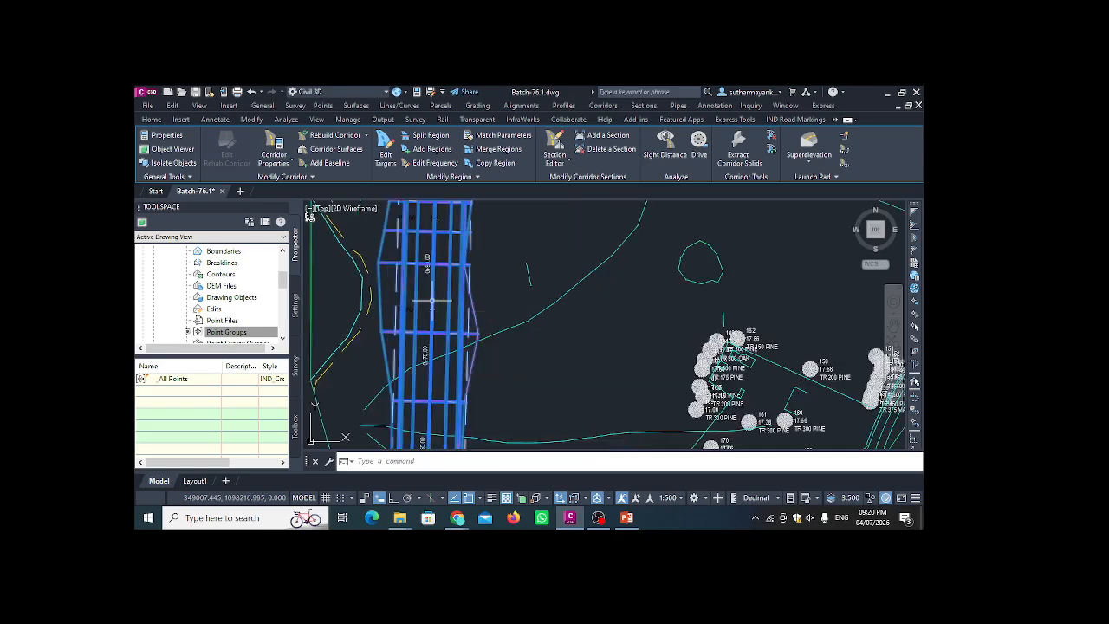
pyautogui.scroll(2, 430, 300)
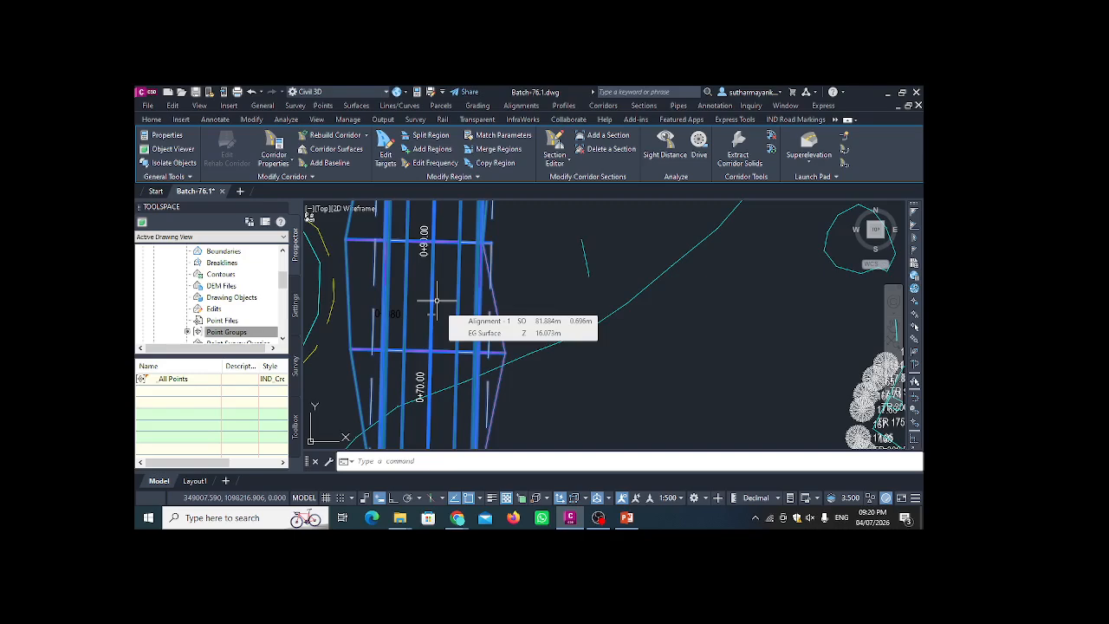
pyautogui.scroll(-5, 437, 301)
pyautogui.scroll(3, 437, 303)
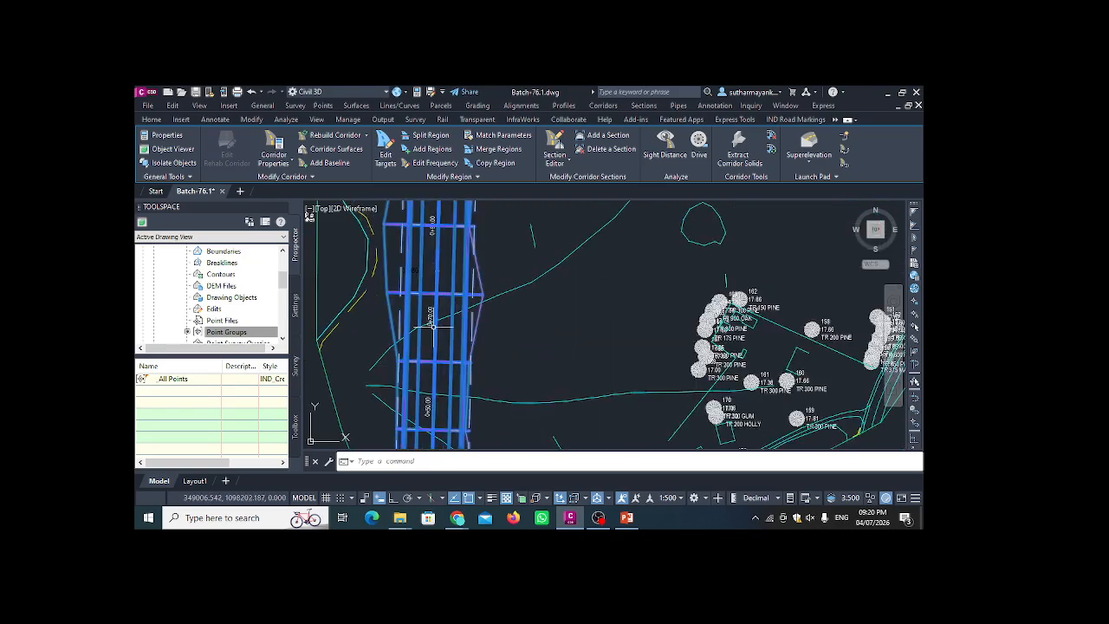
pyautogui.scroll(3, 442, 310)
pyautogui.scroll(-3, 444, 309)
pyautogui.scroll(5, 447, 308)
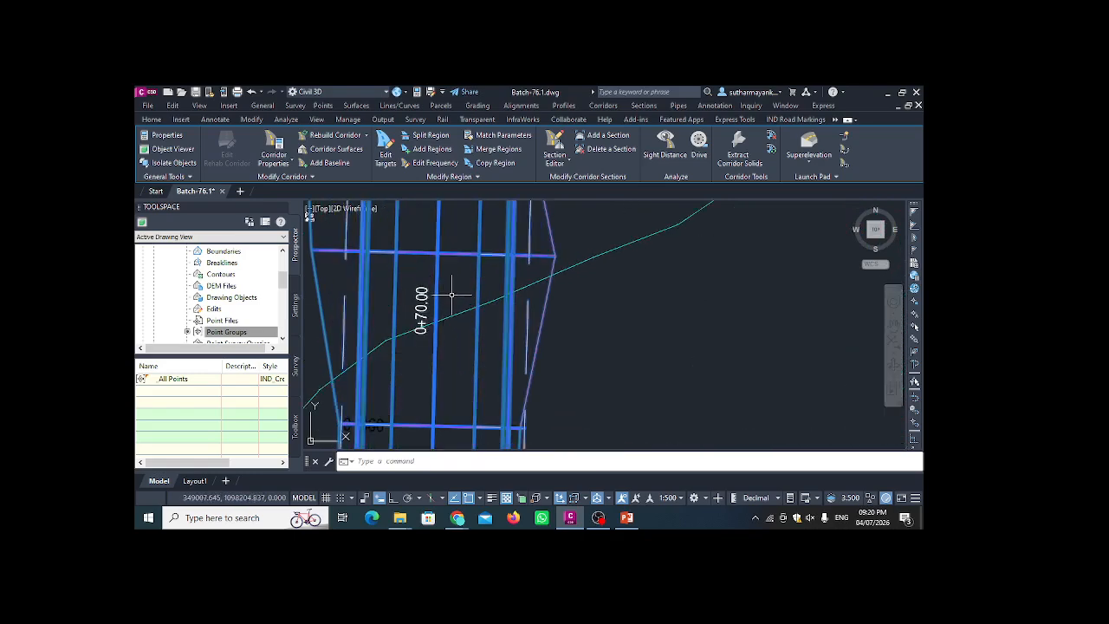
pyautogui.scroll(-3, 451, 295)
pyautogui.scroll(-1, 452, 295)
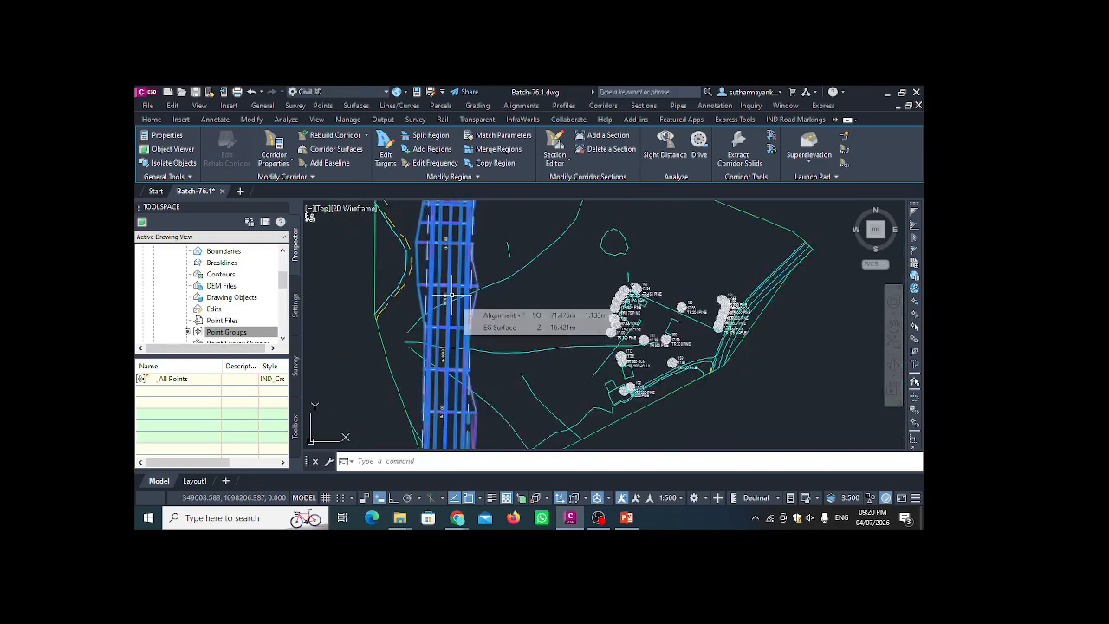
pyautogui.scroll(-3, 451, 295)
pyautogui.scroll(3, 451, 296)
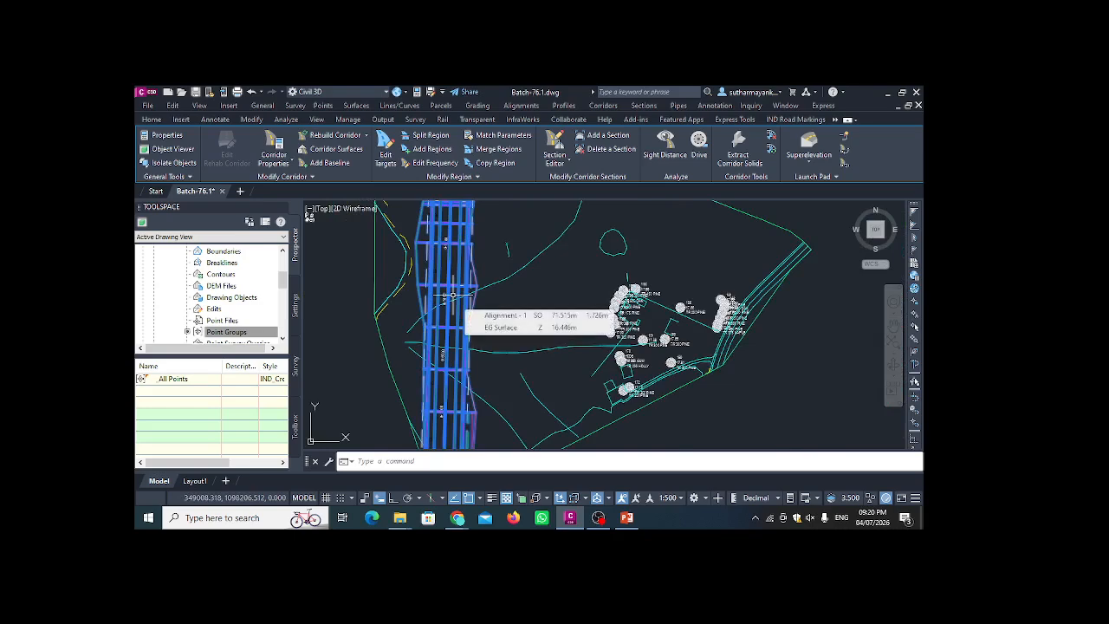
pyautogui.scroll(3, 451, 296)
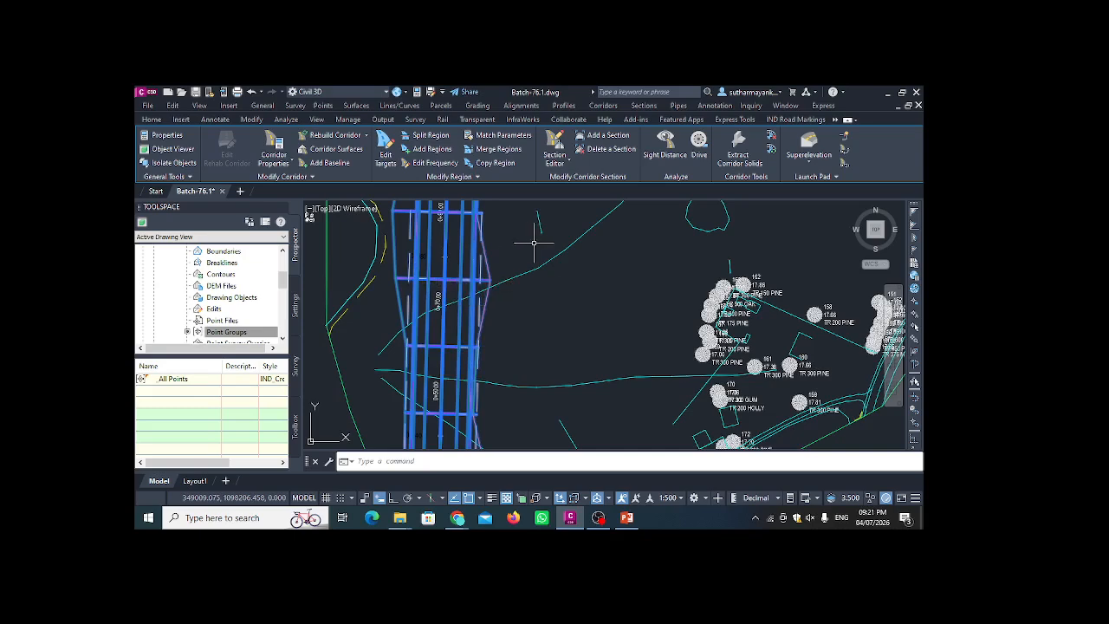
pyautogui.scroll(-4, 499, 277)
pyautogui.scroll(2, 501, 279)
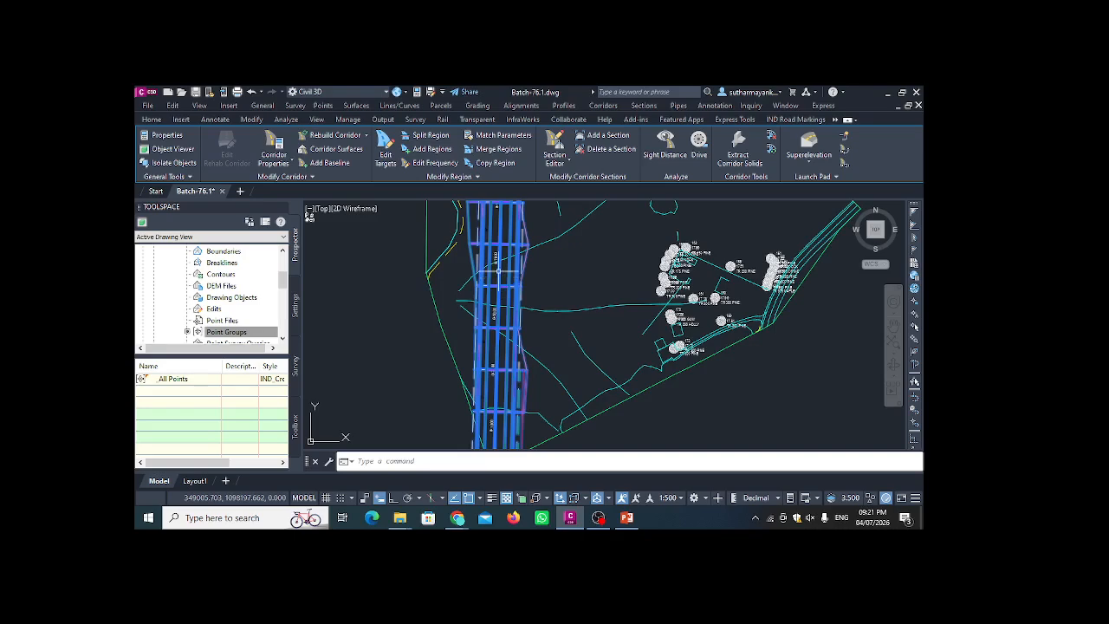
pyautogui.moveTo(500, 277); pyautogui.dragTo(474, 294, button='middle')
pyautogui.scroll(2, 466, 311)
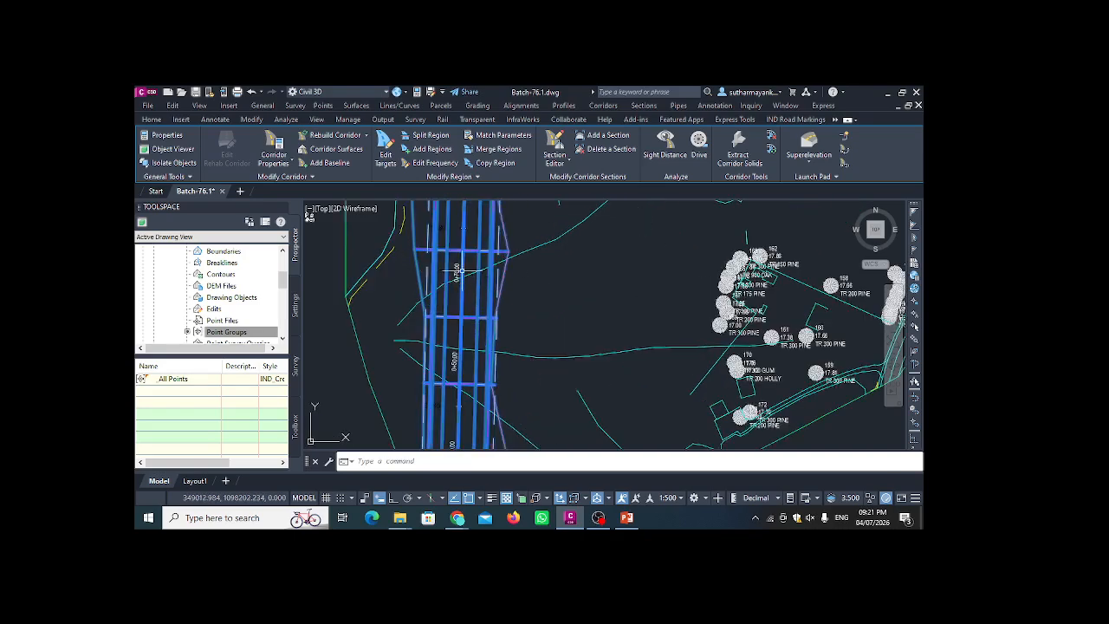
# - Open the selected corridor's properties and examine its baseline and region parameters against the highlighted baseline in plan
pyautogui.click(276, 145)
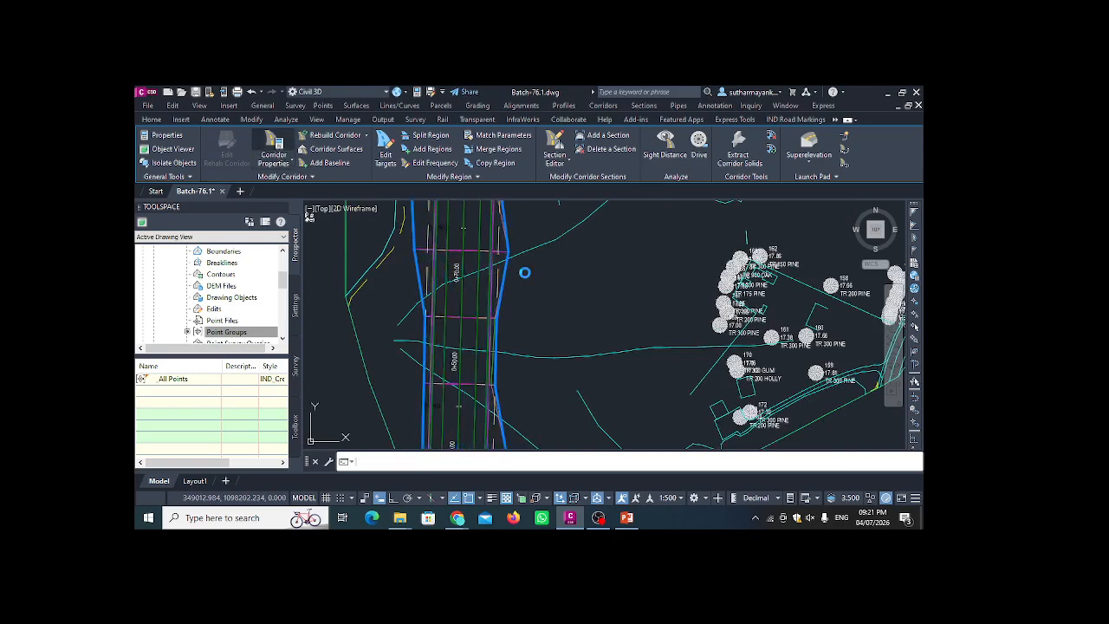
pyautogui.click(525, 273)
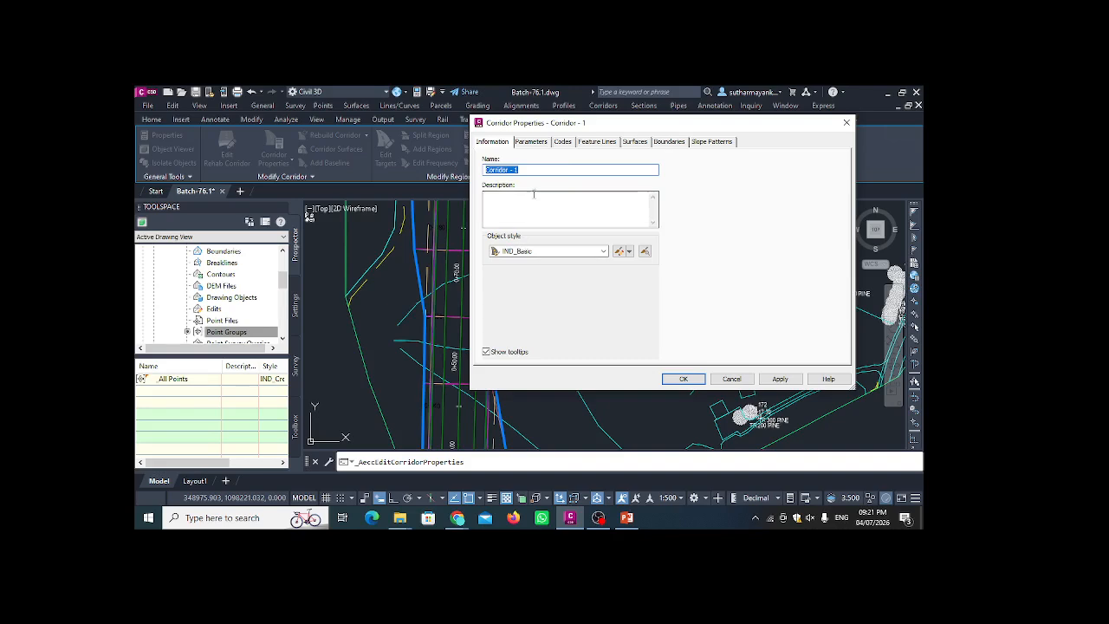
pyautogui.click(525, 143)
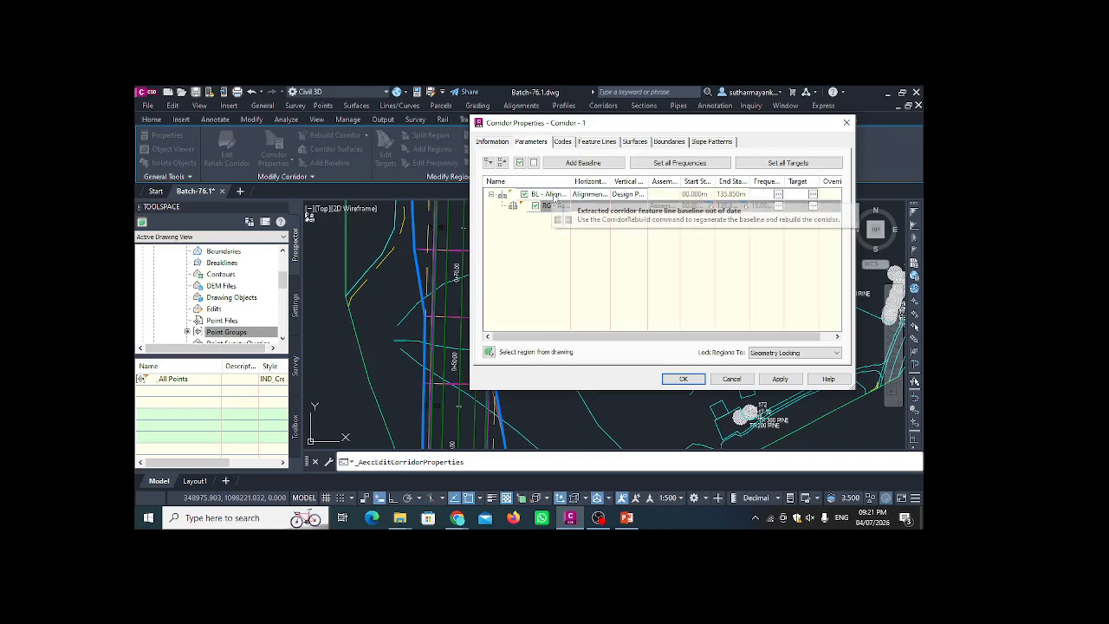
pyautogui.moveTo(542, 128); pyautogui.dragTo(579, 132)
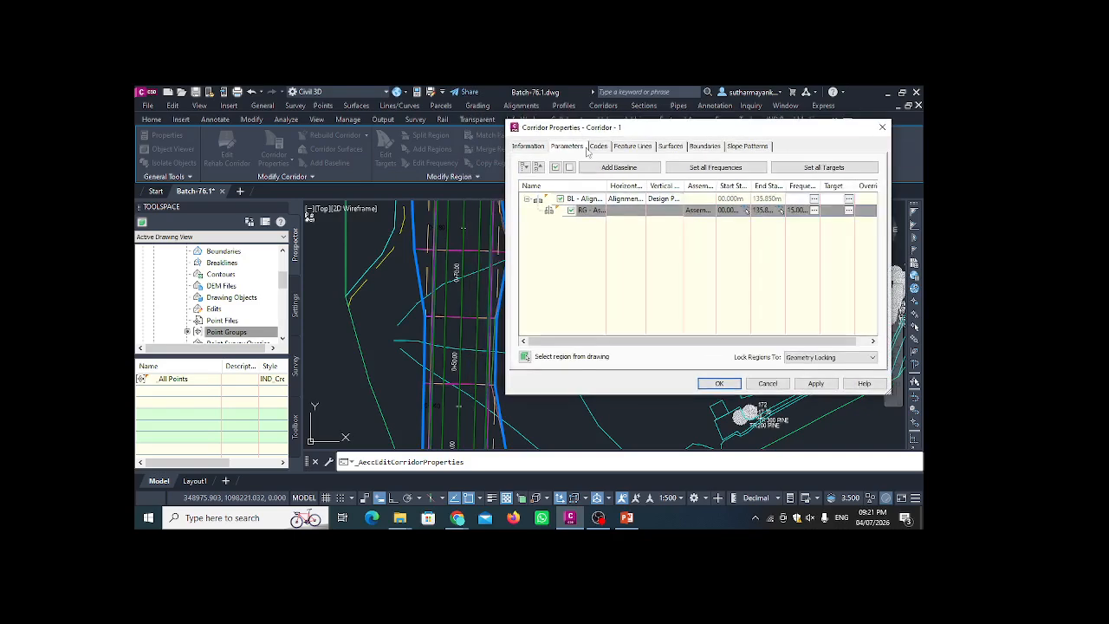
pyautogui.click(589, 199)
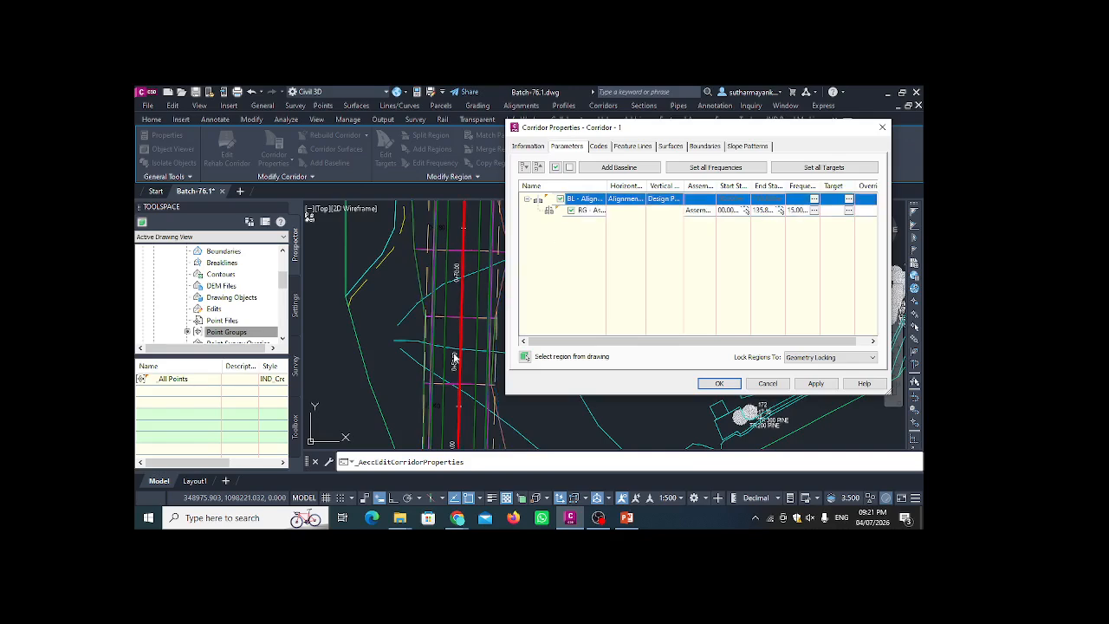
pyautogui.click(596, 211)
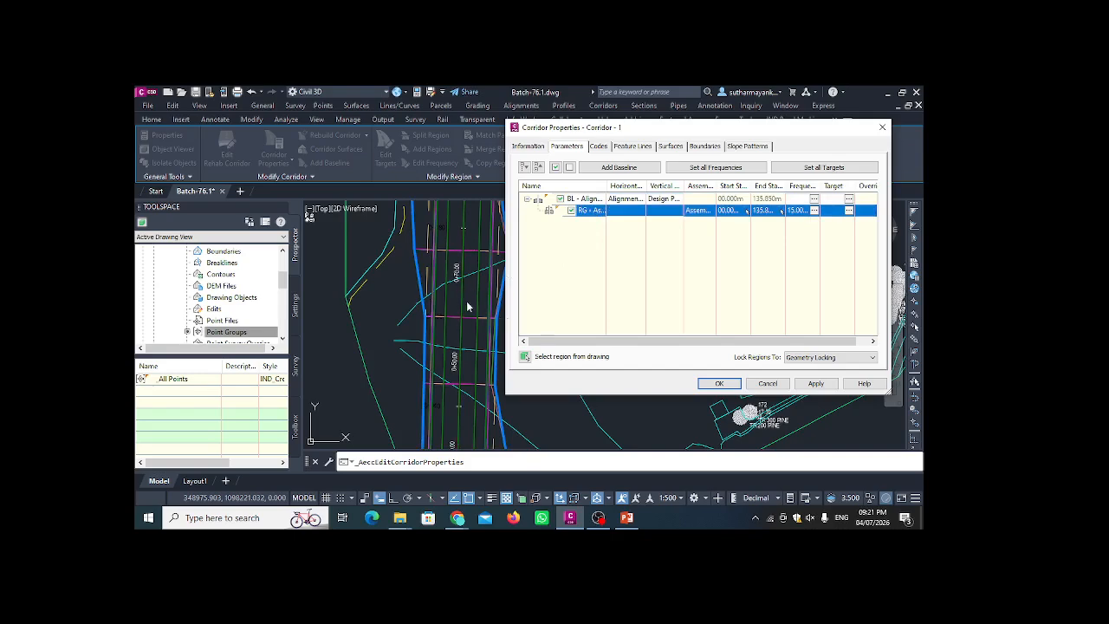
# - Review the corridor's link codes under the India Code Style and its feature line list, including ETW_Sub
pyautogui.click(599, 146)
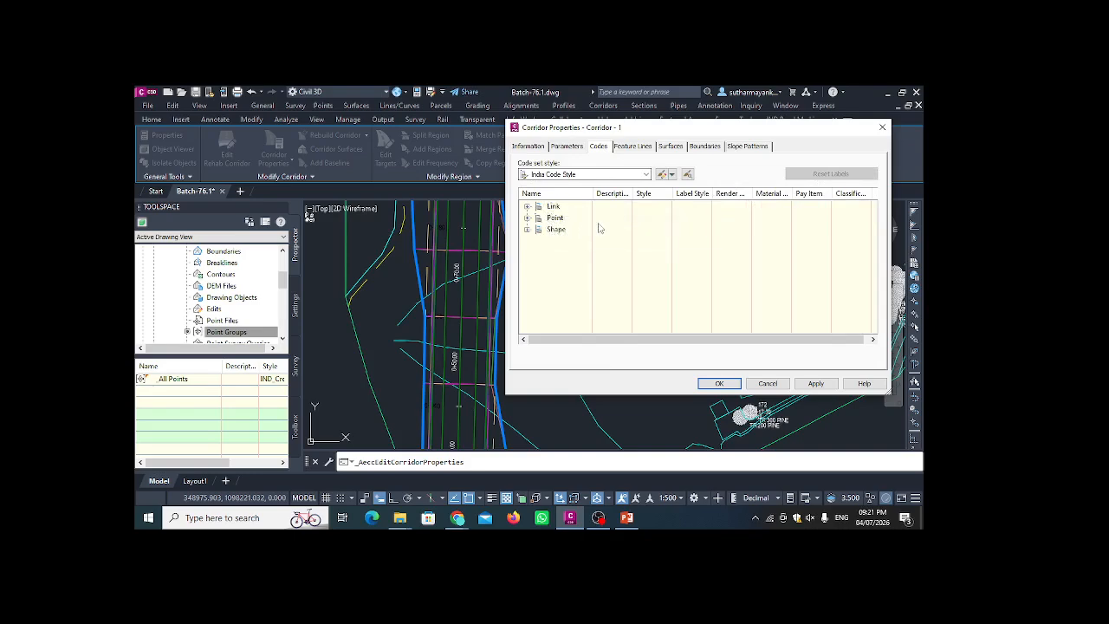
pyautogui.click(528, 206)
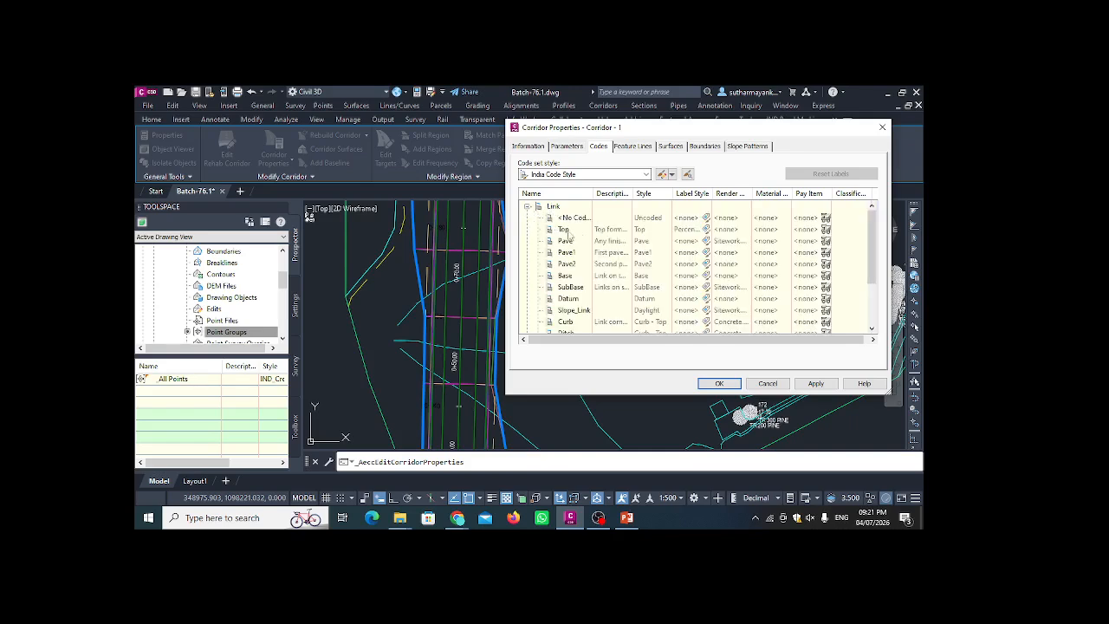
pyautogui.scroll(-1, 664, 252)
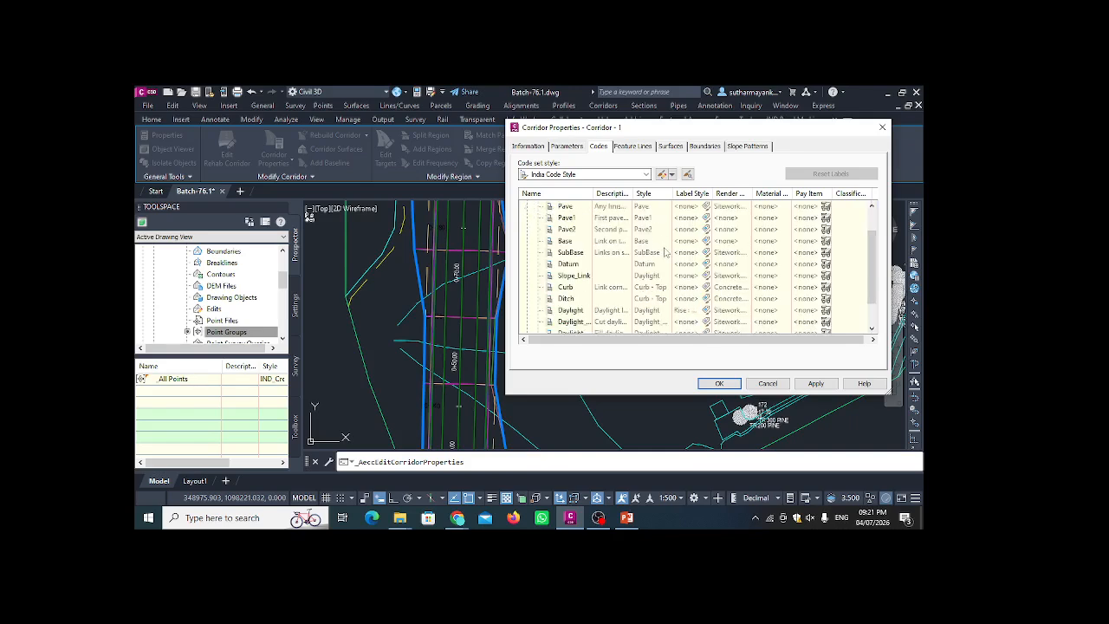
pyautogui.scroll(1, 706, 249)
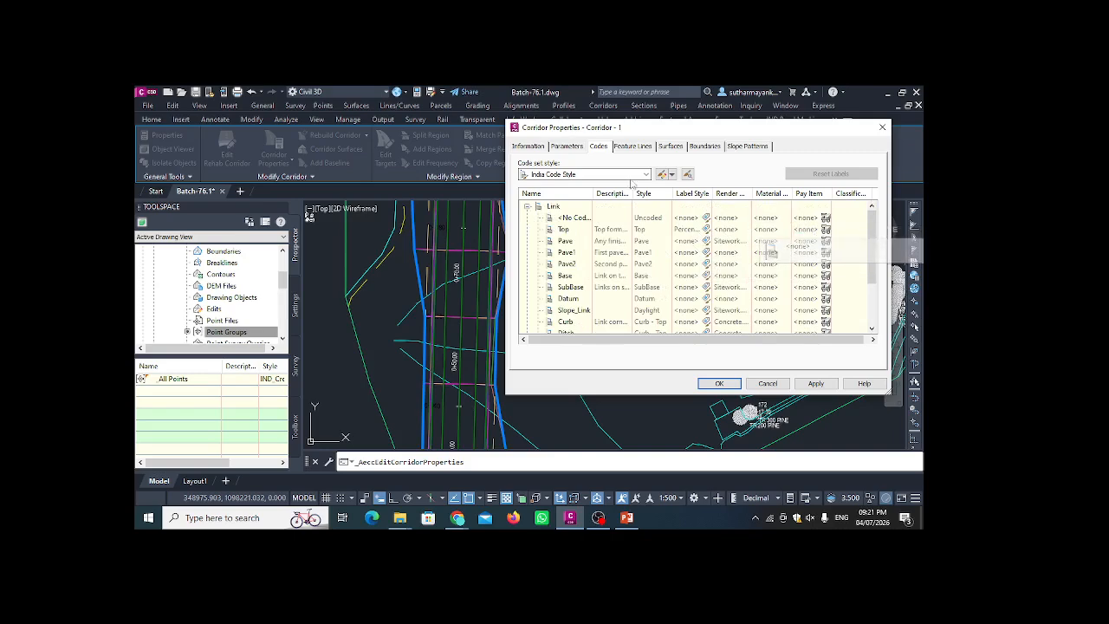
pyautogui.click(632, 146)
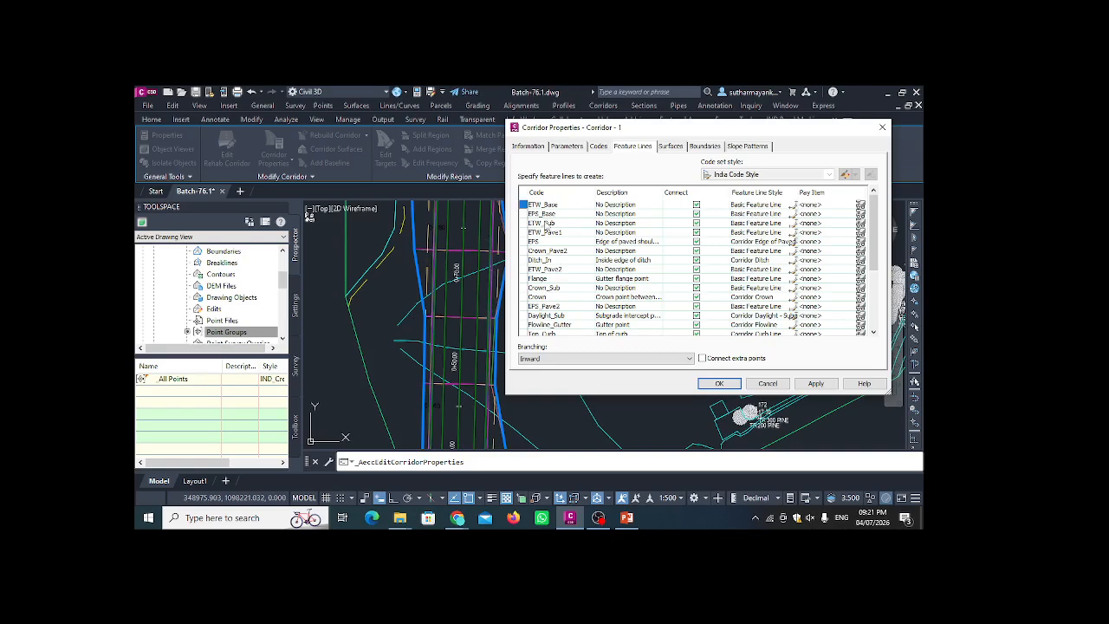
pyautogui.click(544, 223)
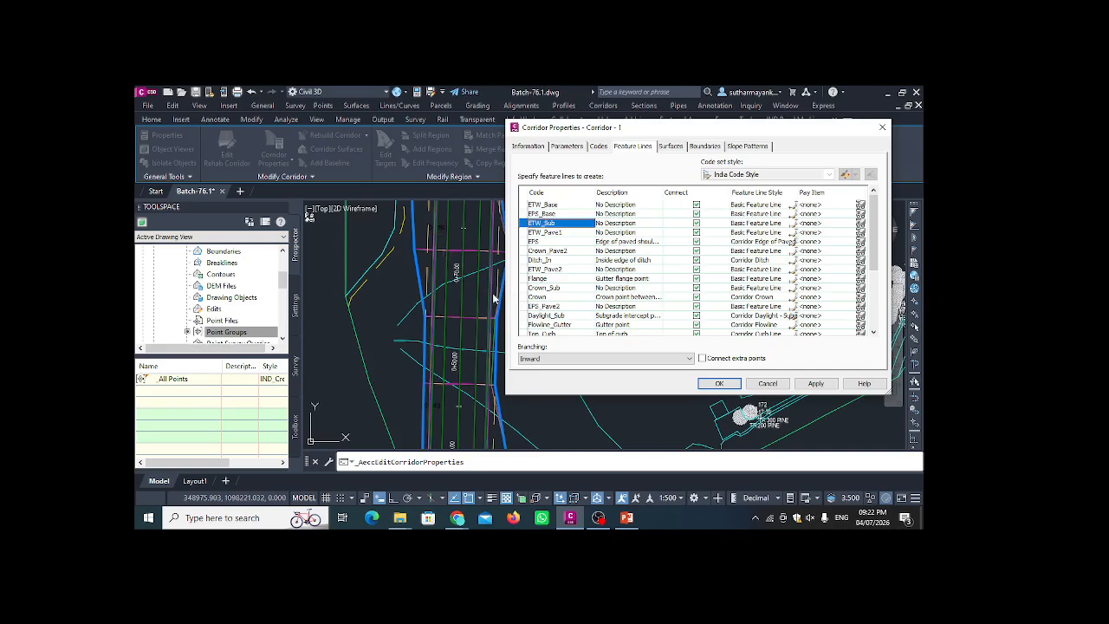
# - Create a corridor surface and name it "Corridor Surface"
pyautogui.click(669, 146)
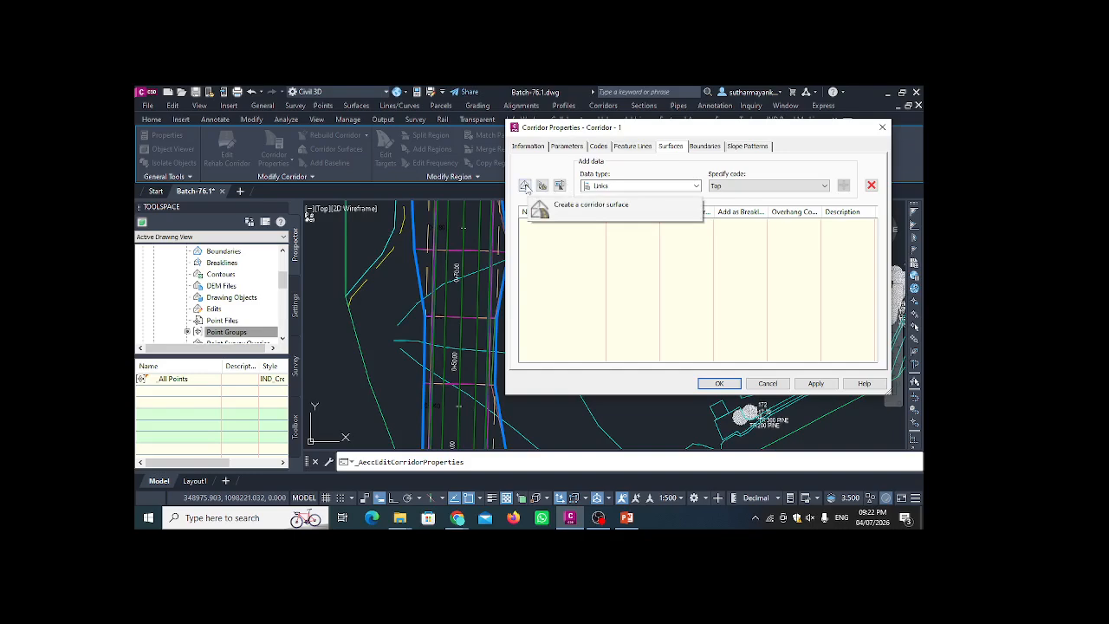
pyautogui.click(525, 186)
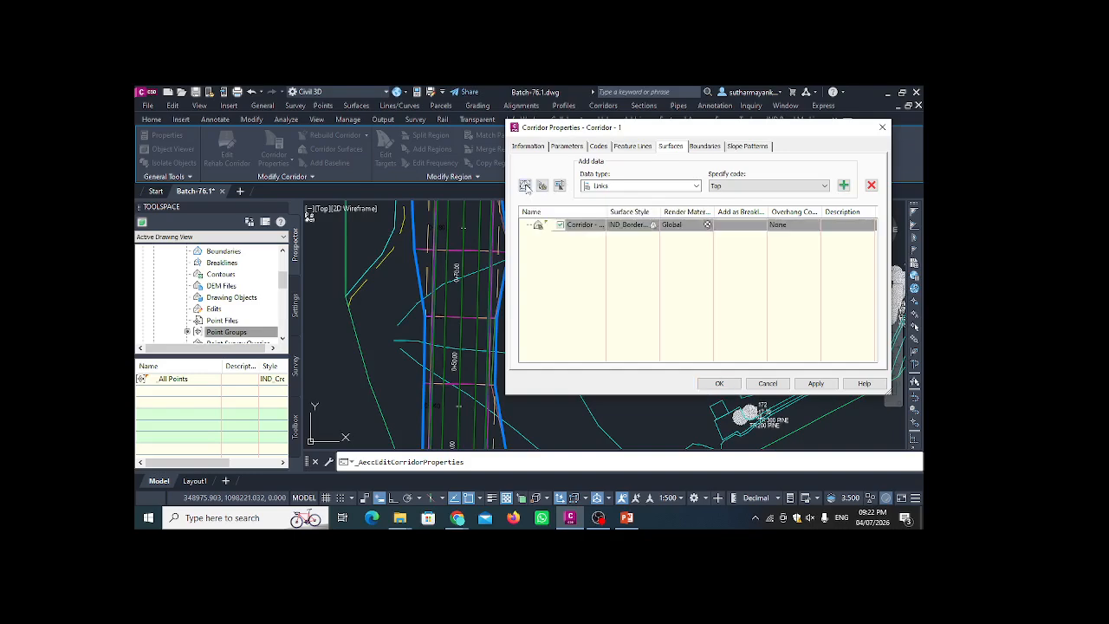
pyautogui.doubleClick(594, 226)
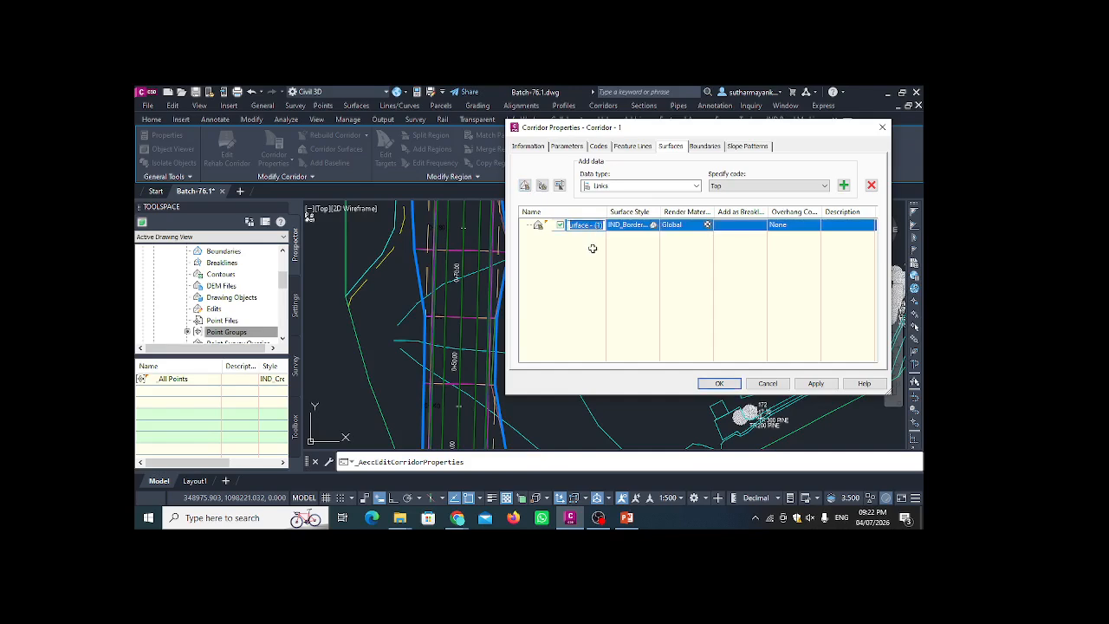
pyautogui.write('c')
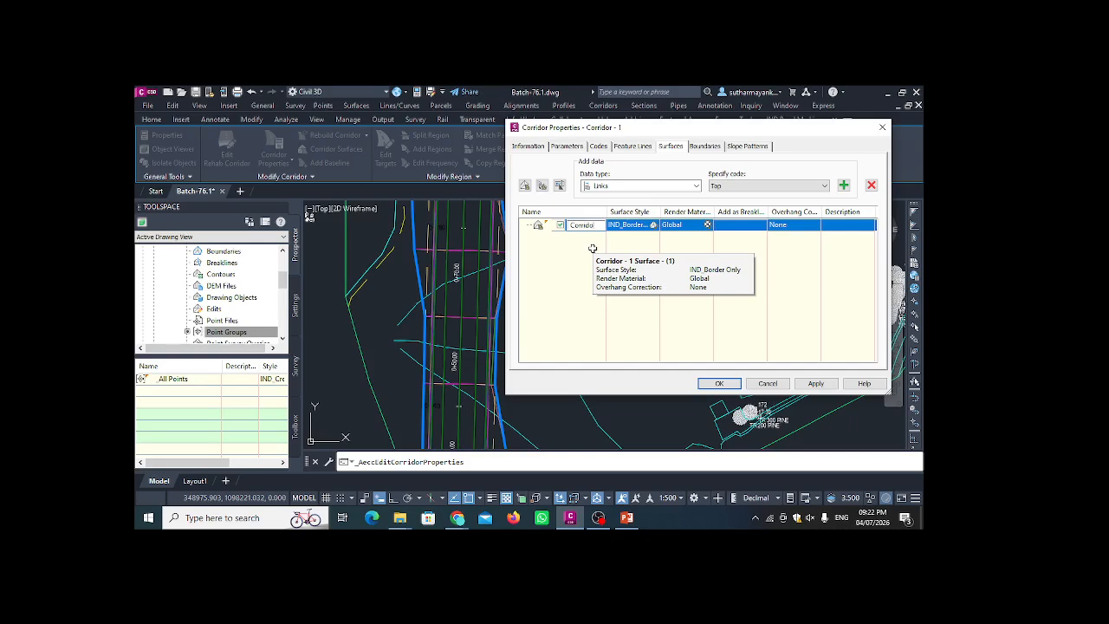
pyautogui.write('orridor Surface')
pyautogui.press('Return')
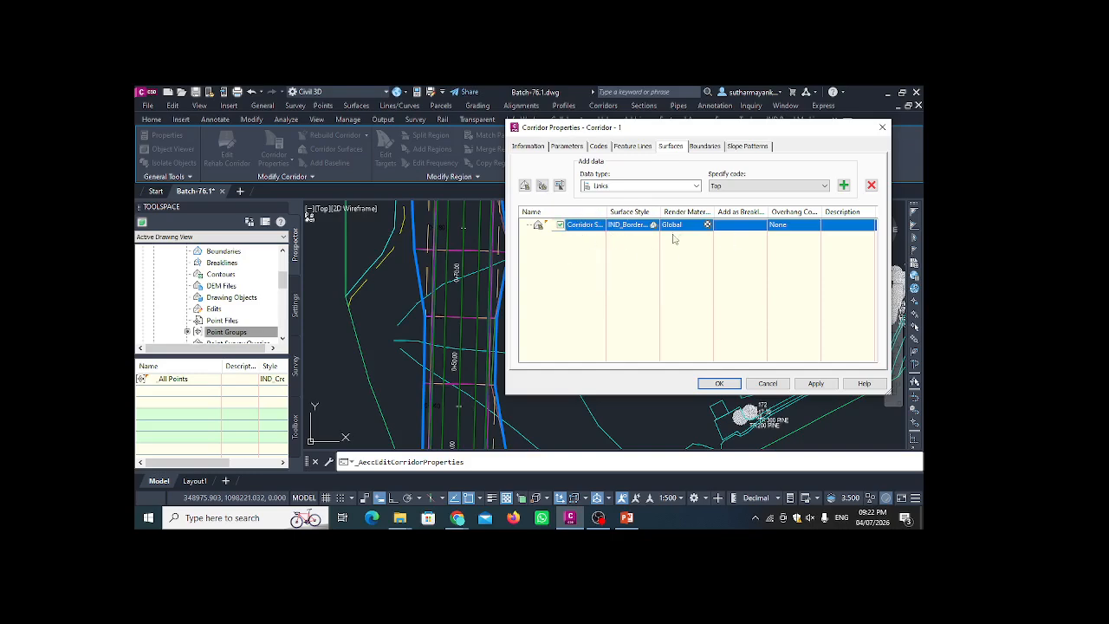
# - Set the Corridor Surface's overhang correction to Top Links and add the Datum link code as its surface data
pyautogui.click(783, 225)
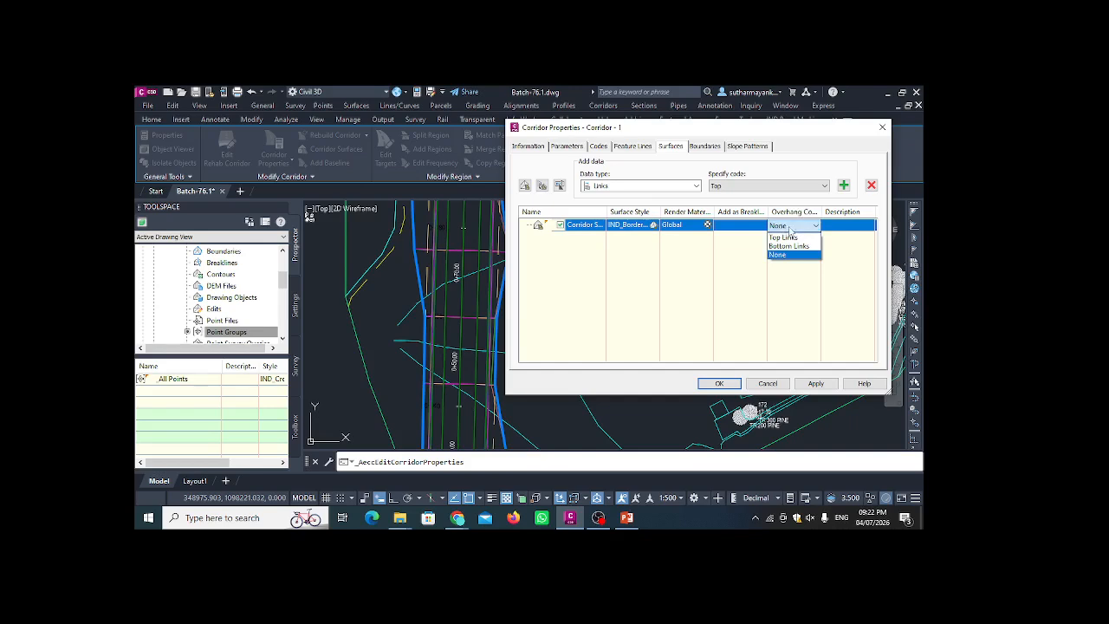
pyautogui.click(785, 238)
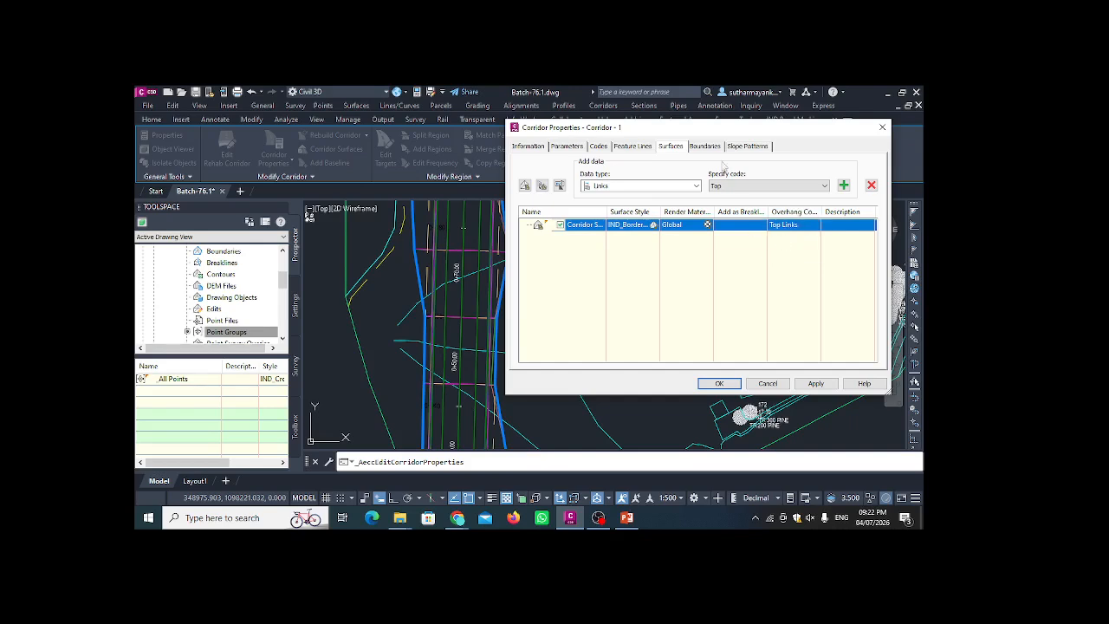
pyautogui.moveTo(747, 131); pyautogui.dragTo(716, 135)
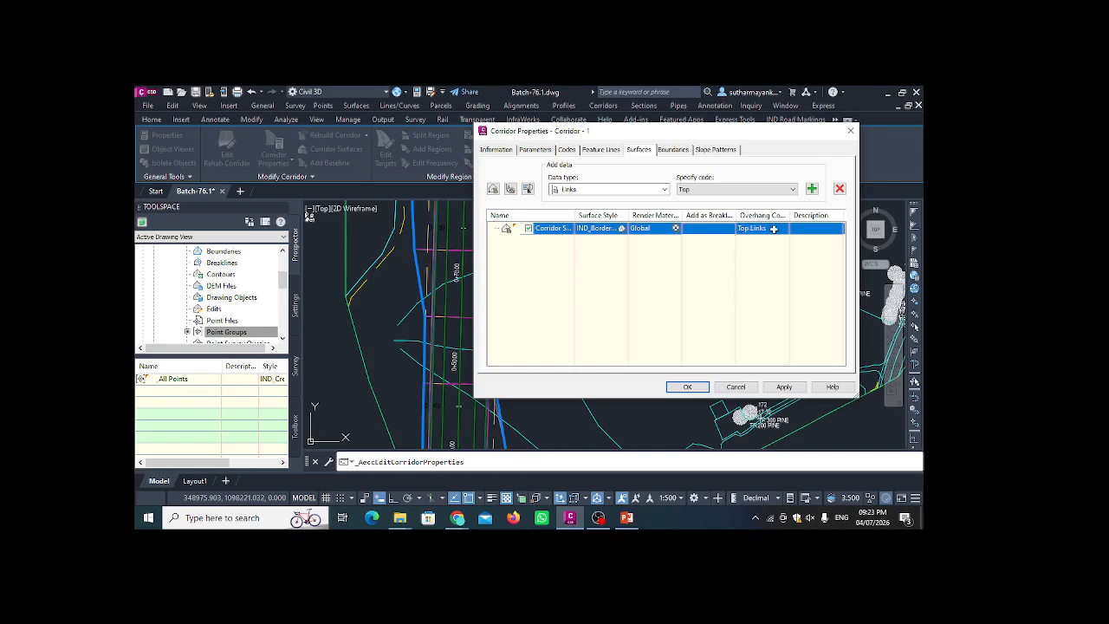
pyautogui.click(732, 190)
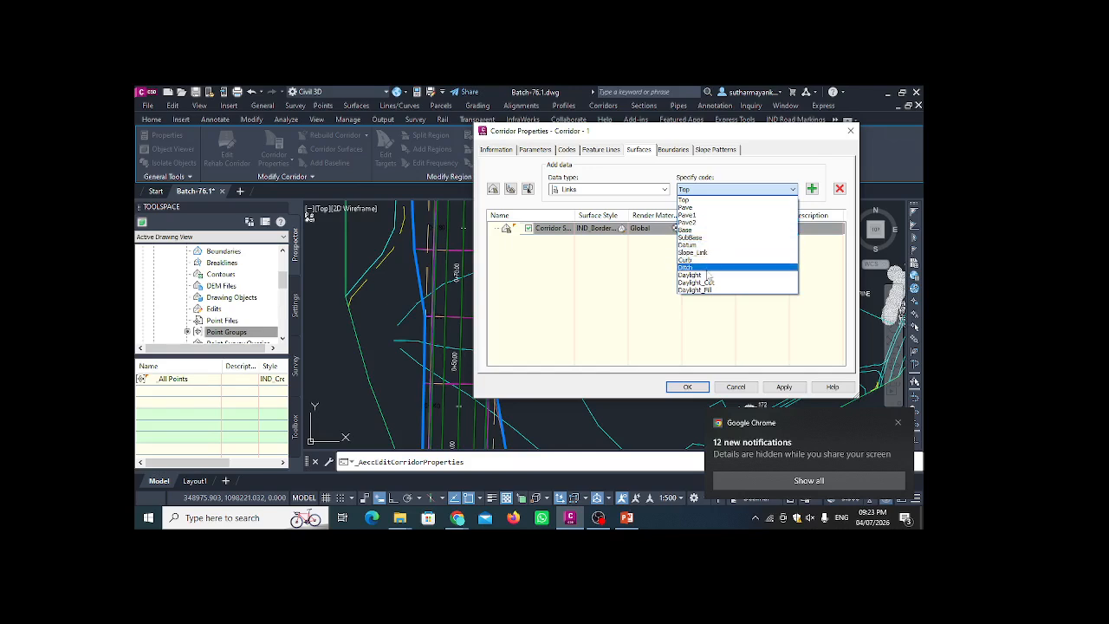
pyautogui.click(705, 245)
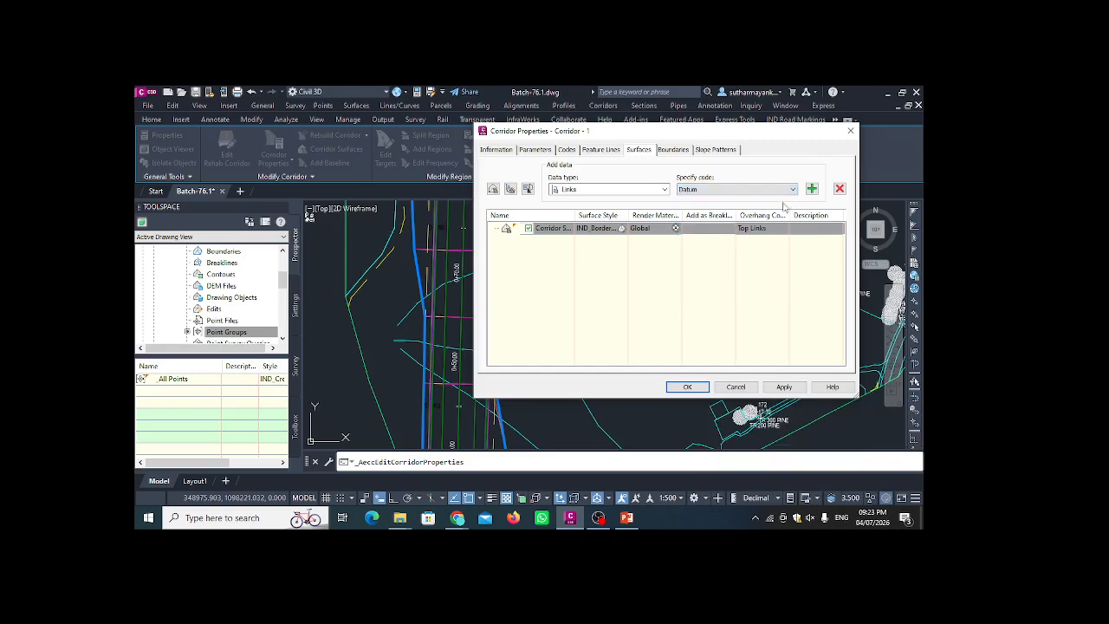
pyautogui.click(811, 188)
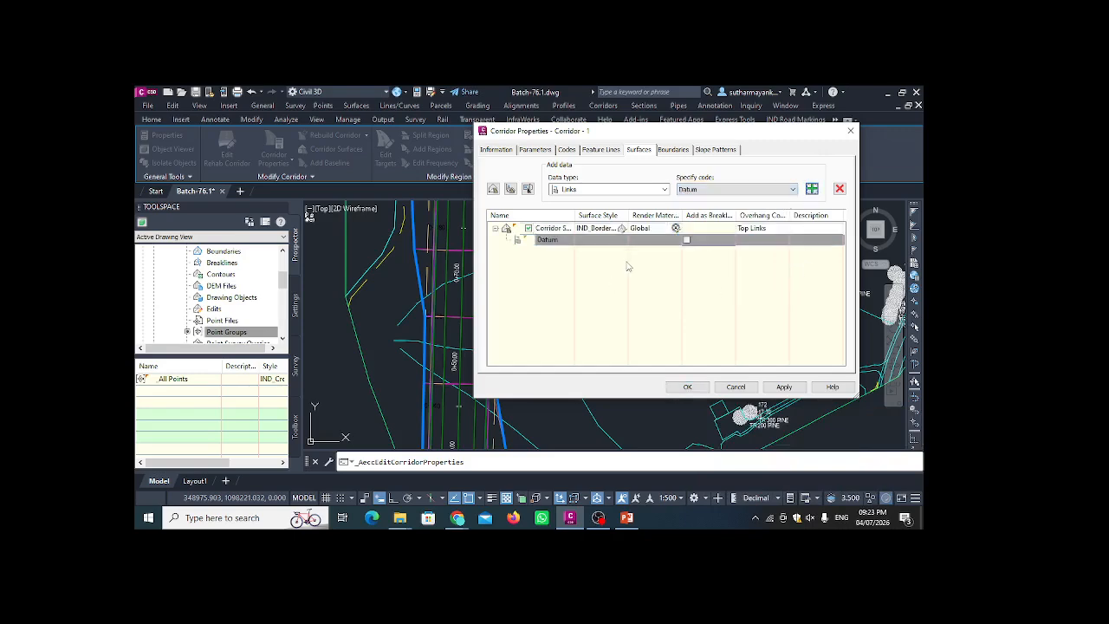
# - Add two boundaries to the Corridor Surface: an automatic one from the Daylight feature lines and the corridor extents as outer boundary
pyautogui.click(673, 149)
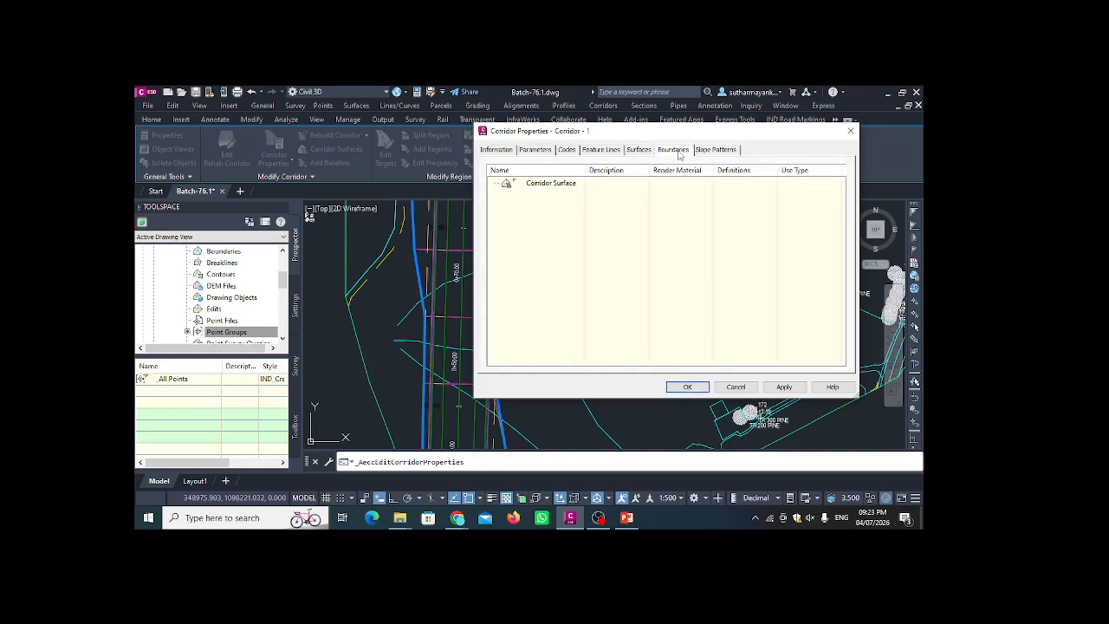
pyautogui.click(574, 186)
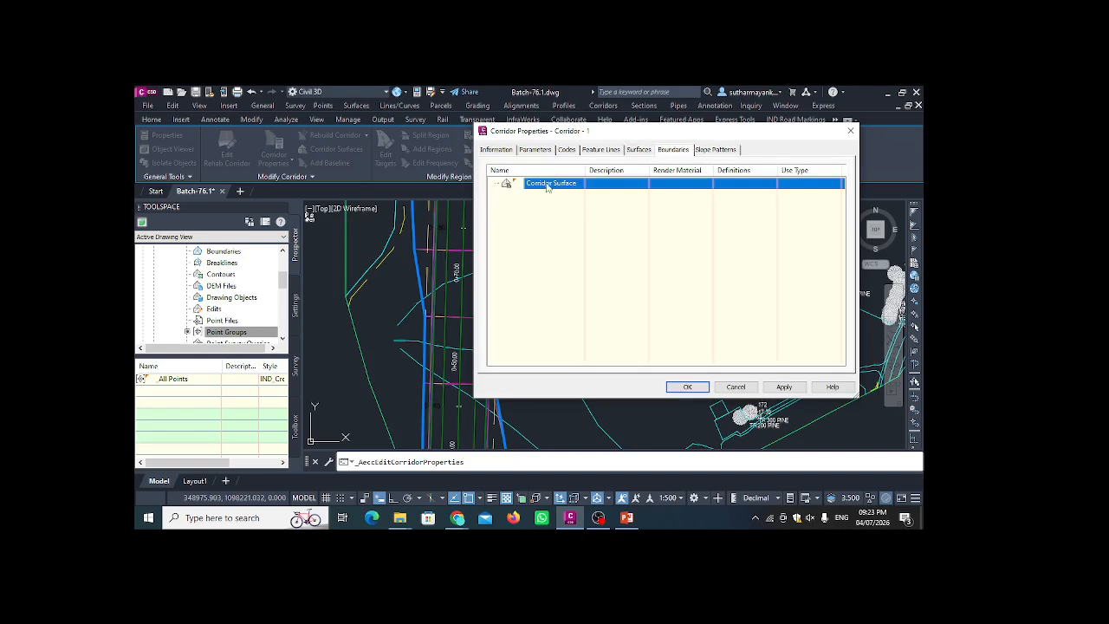
pyautogui.moveTo(547, 134); pyautogui.dragTo(615, 118)
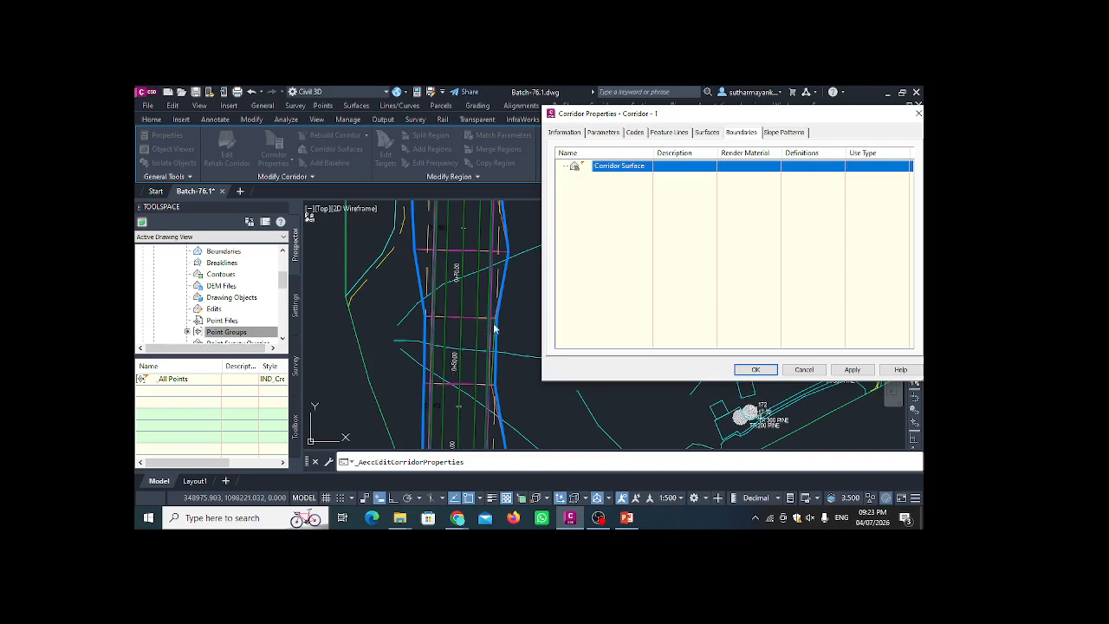
pyautogui.moveTo(648, 112); pyautogui.dragTo(548, 130)
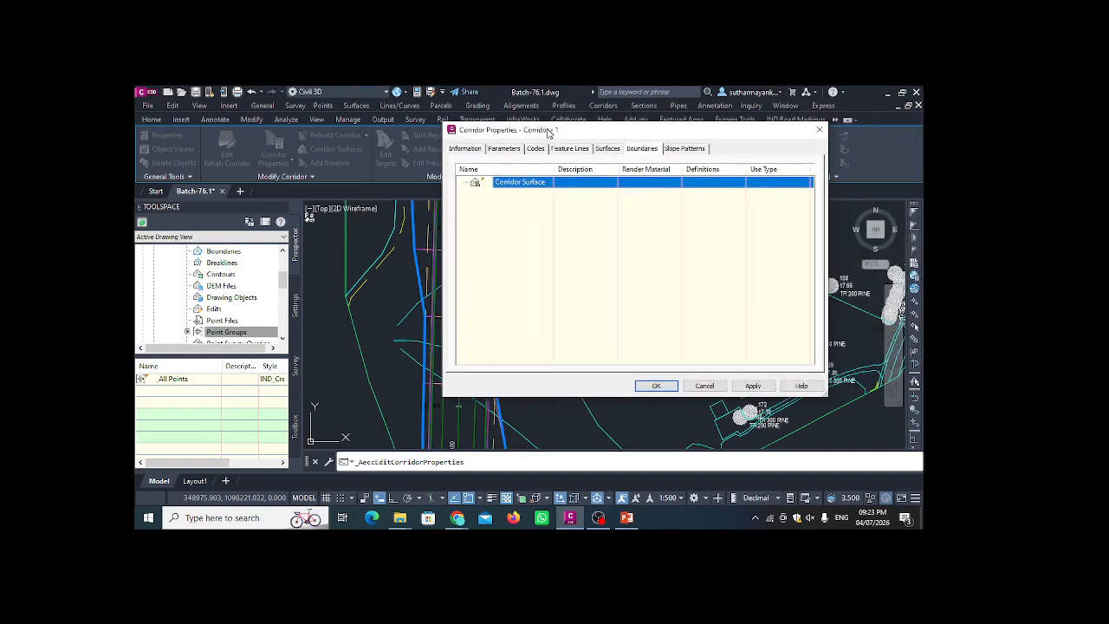
pyautogui.rightClick(548, 185)
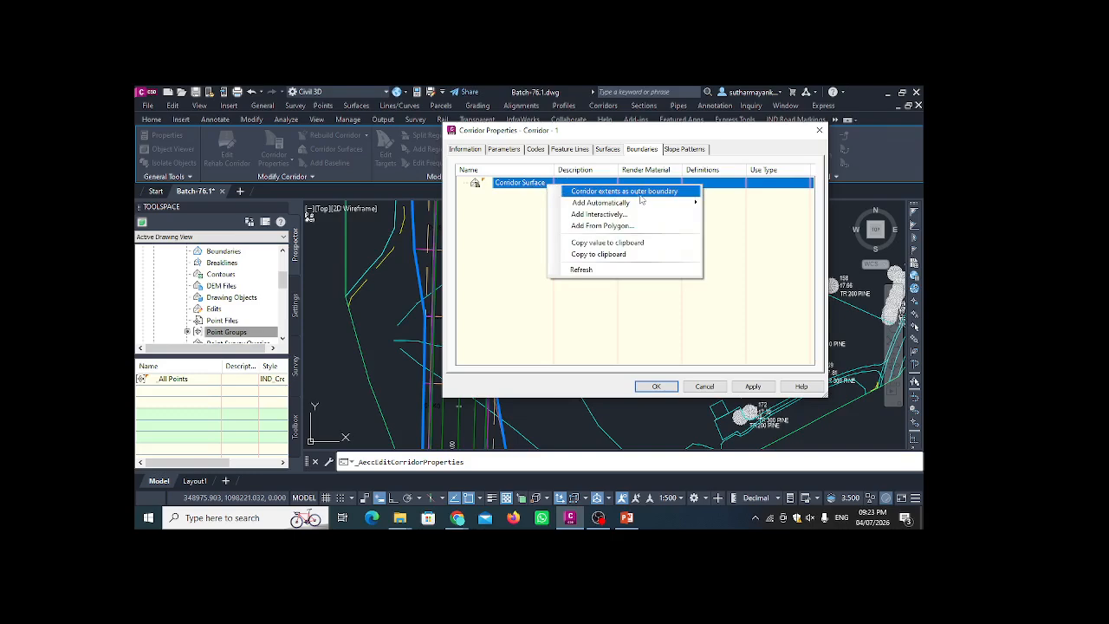
pyautogui.moveTo(690, 203)
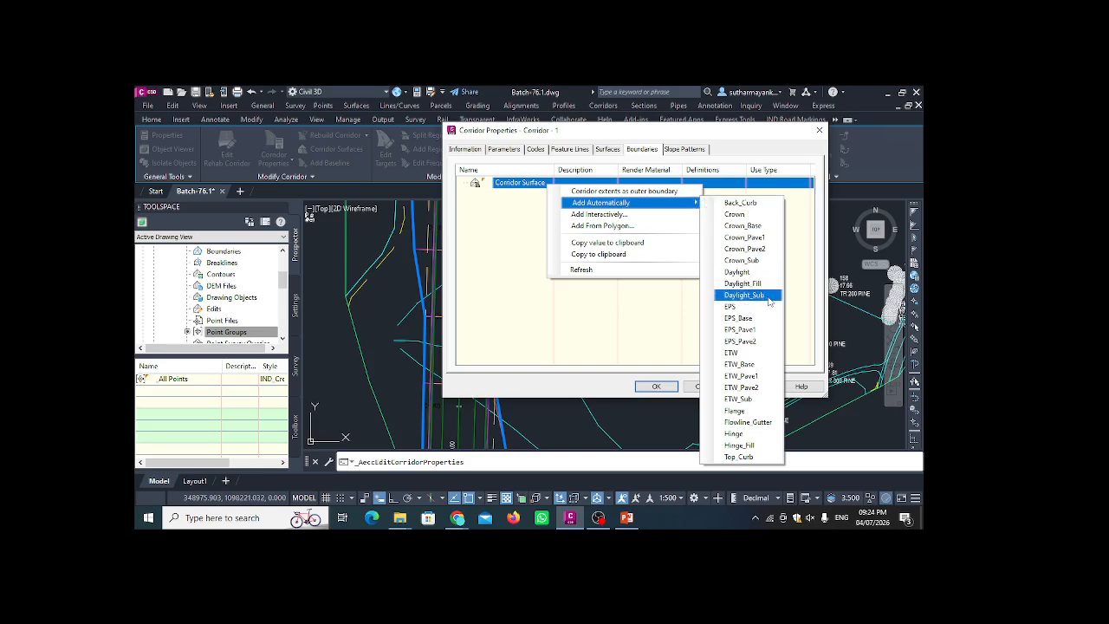
pyautogui.click(736, 272)
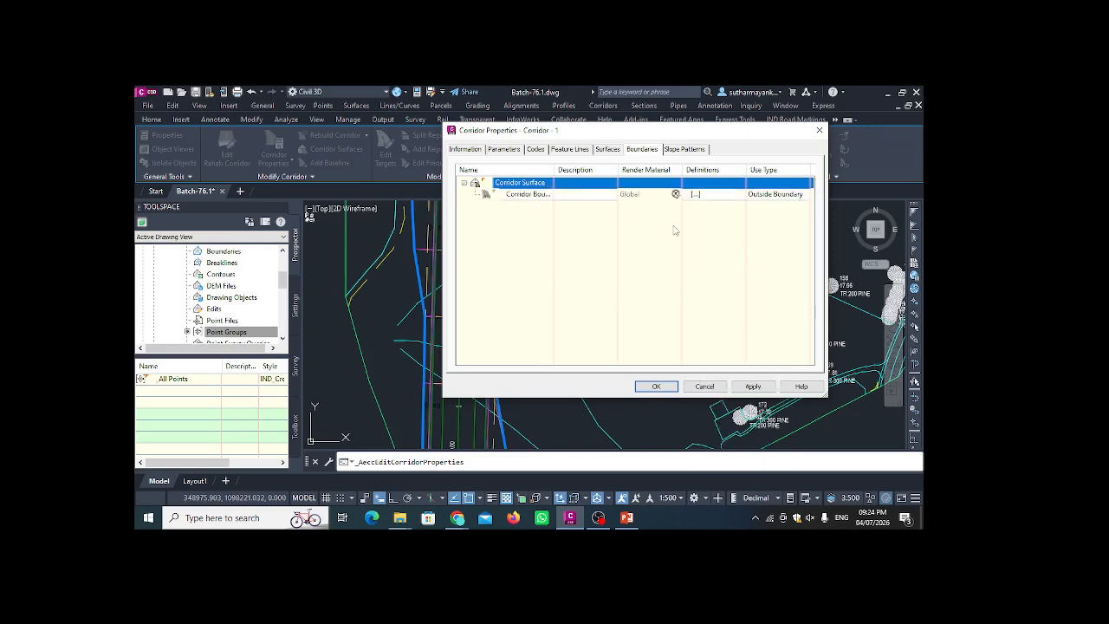
pyautogui.rightClick(532, 185)
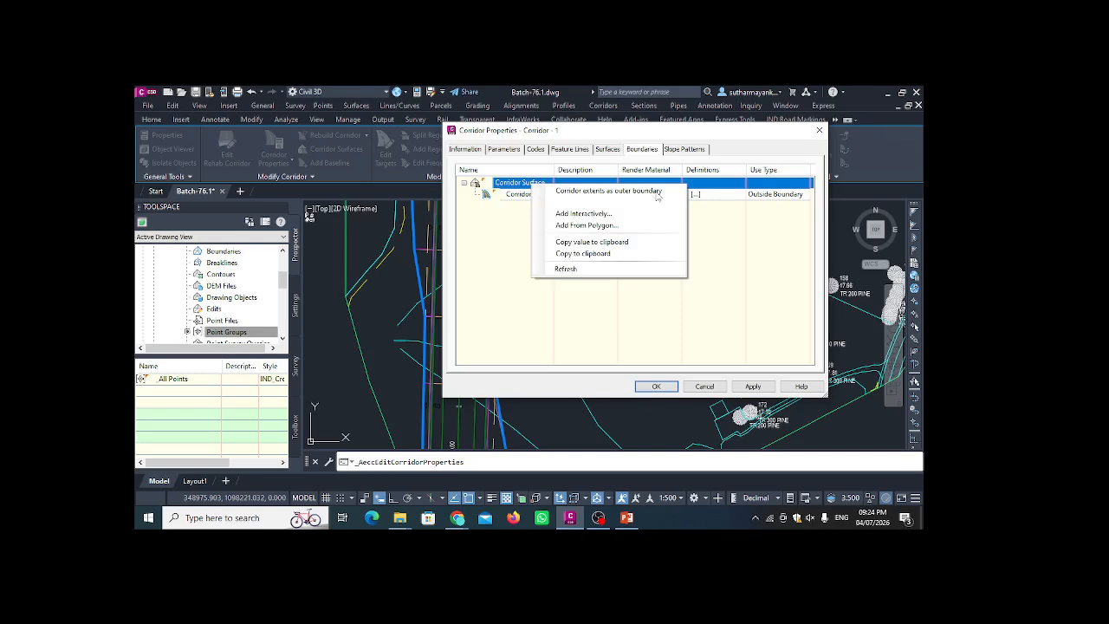
pyautogui.click(657, 191)
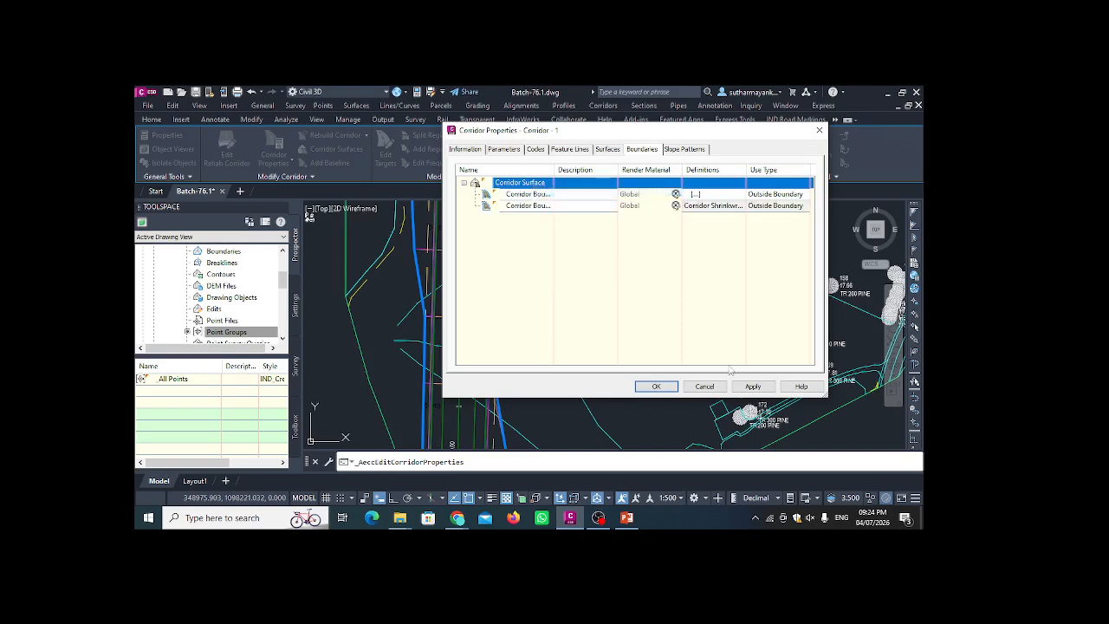
# - Check the corridor's slope patterns, then apply the surface and boundary changes and rebuild the corridor
pyautogui.click(686, 150)
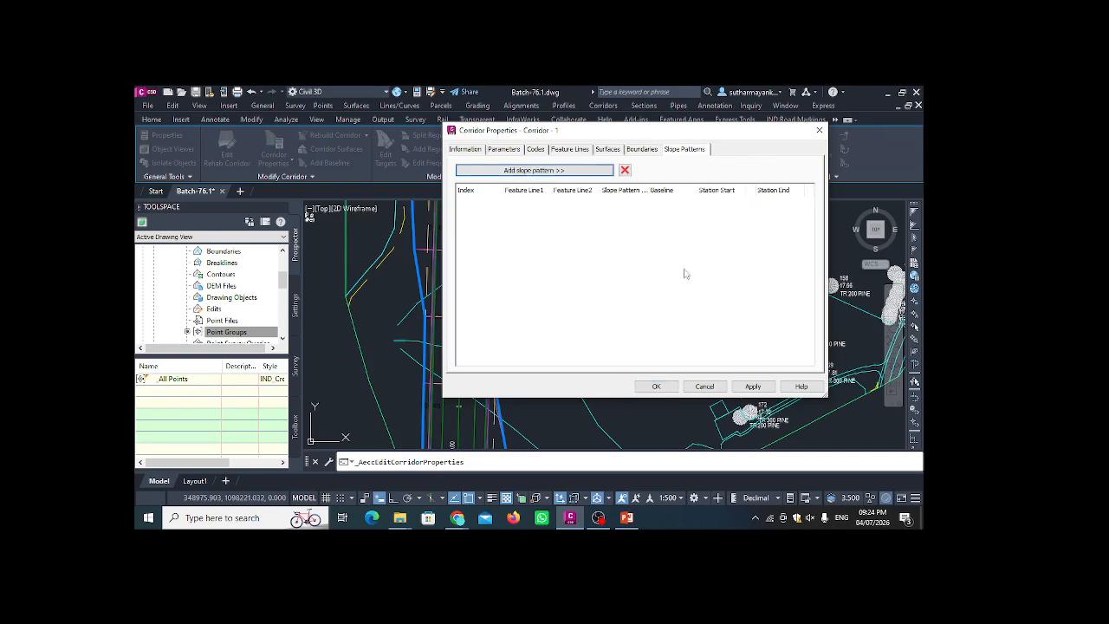
pyautogui.click(753, 386)
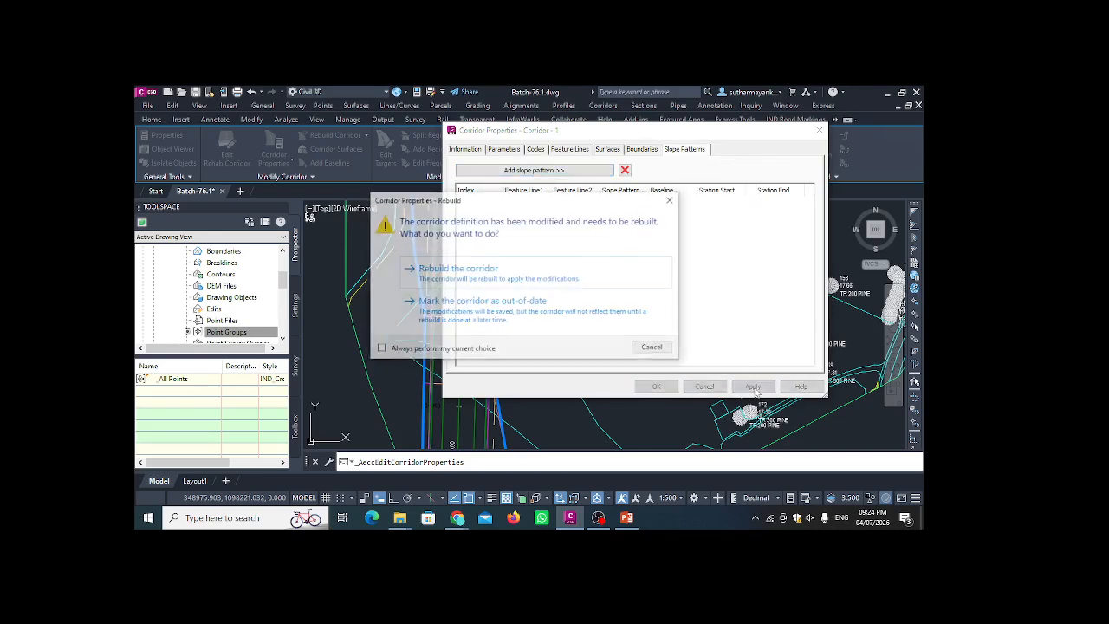
pyautogui.click(490, 279)
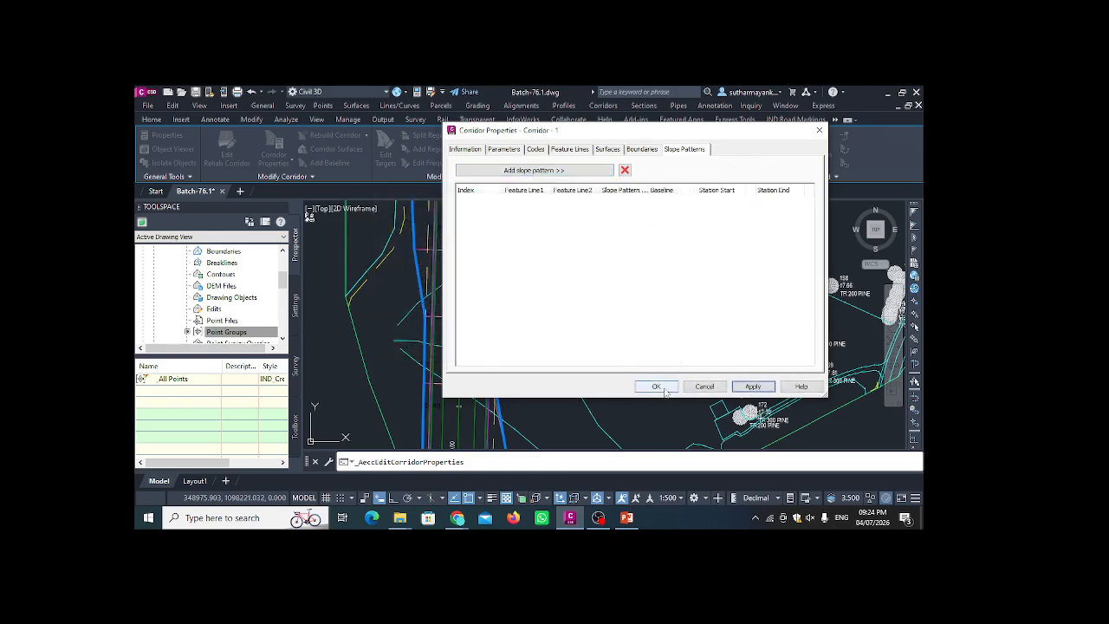
# - Accept the corridor's properties and clear the corridor selection
pyautogui.click(656, 386)
pyautogui.scroll(-5, 563, 297)
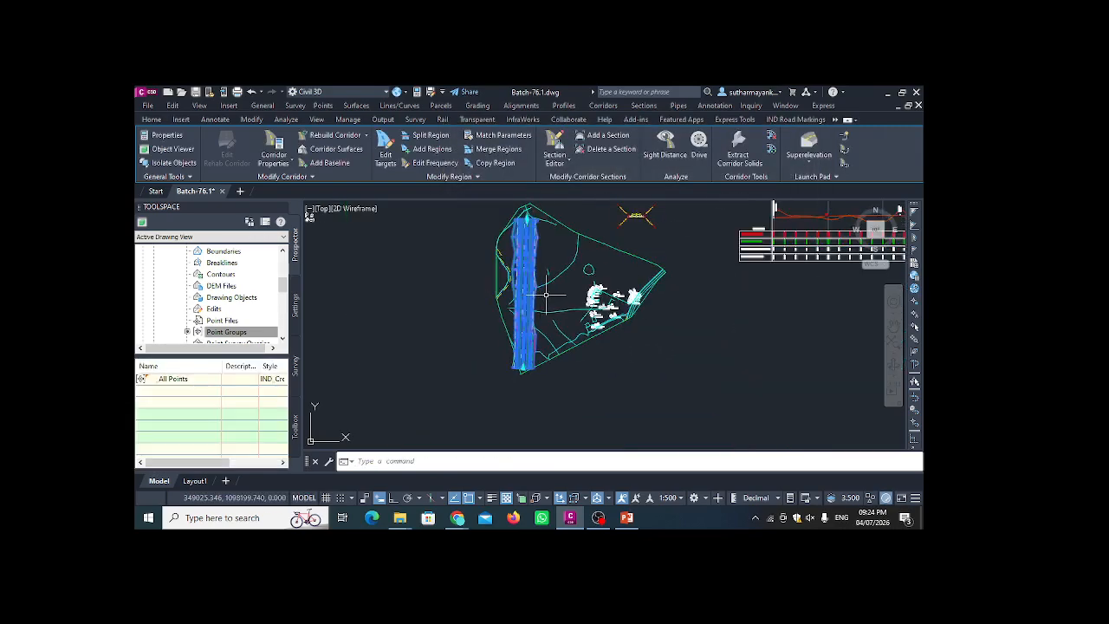
pyautogui.scroll(5, 546, 296)
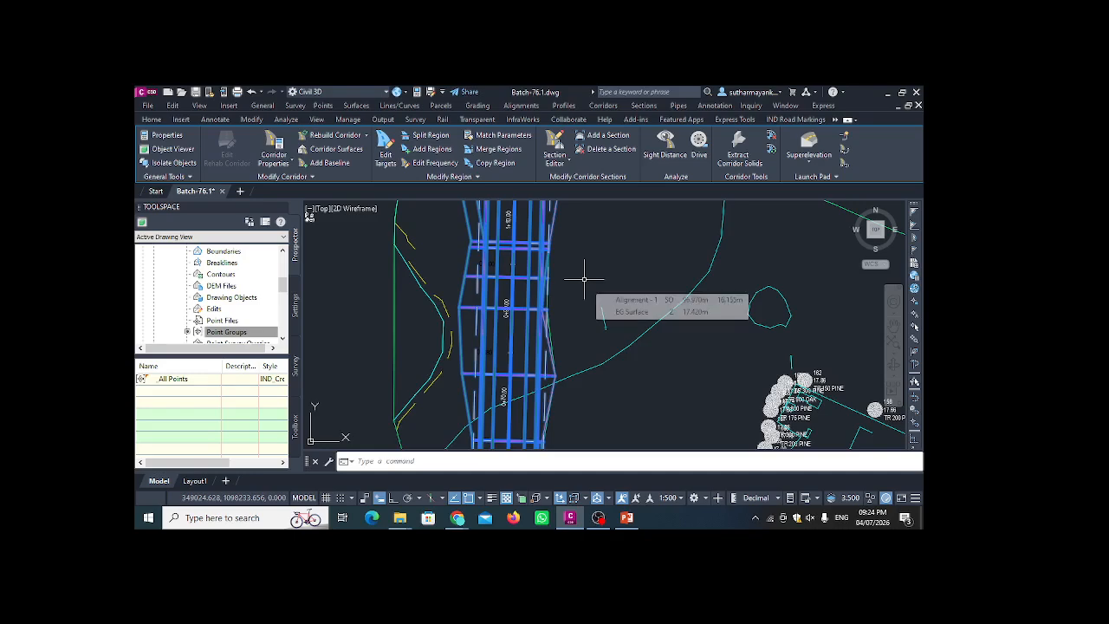
pyautogui.press('Escape')
# - Examine the point codes of the corridor's curb, base and daylight feature lines between stations 0+70 and 0+90
pyautogui.scroll(3, 525, 325)
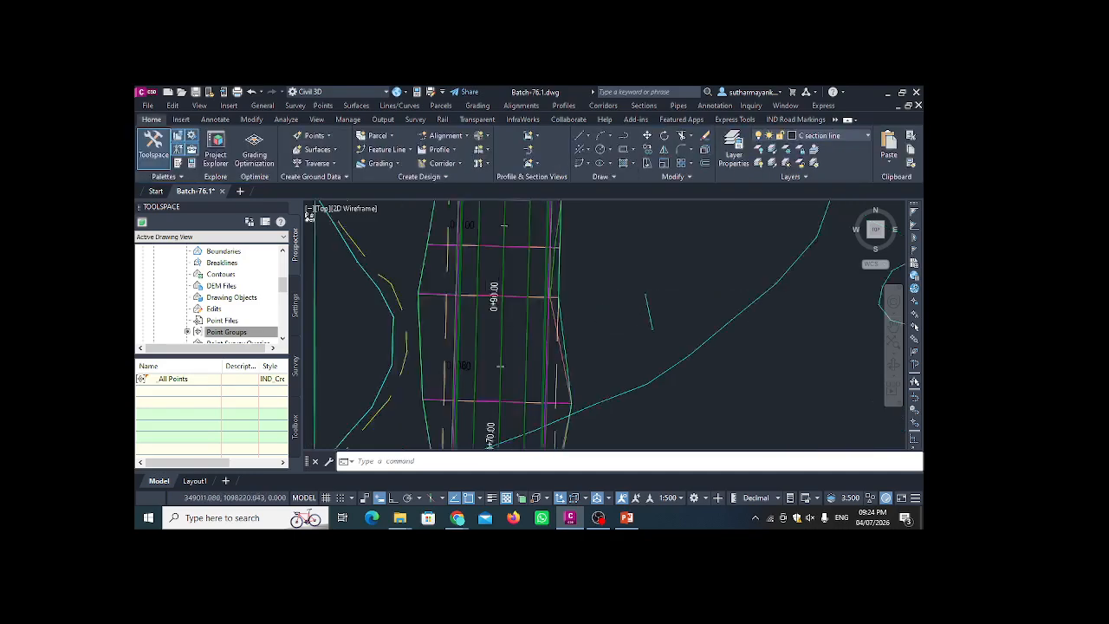
pyautogui.scroll(2, 524, 327)
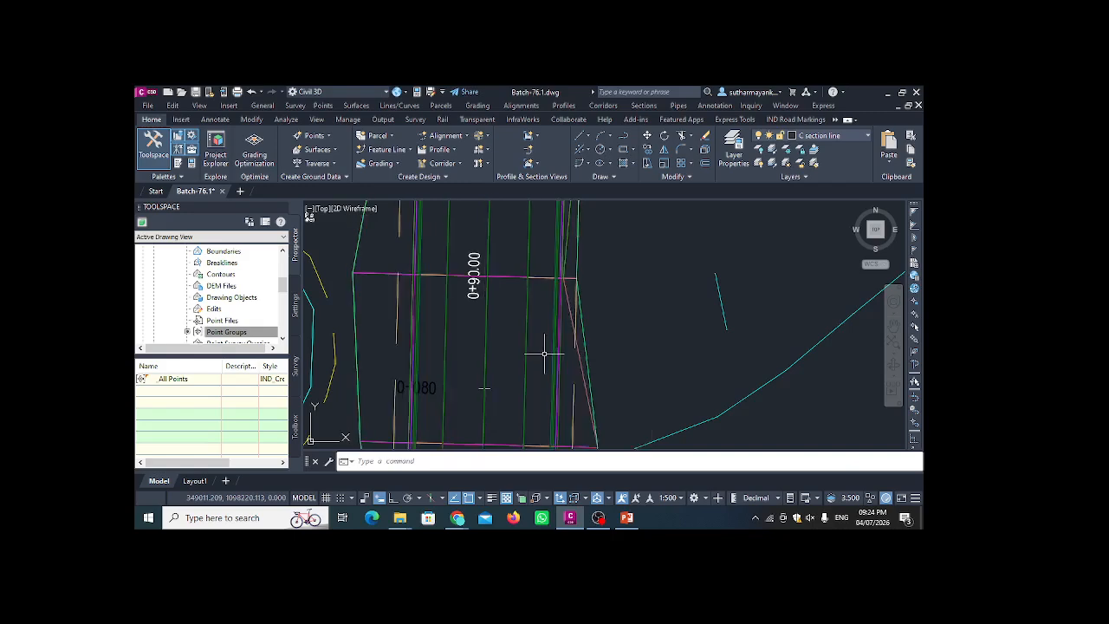
pyautogui.scroll(5, 544, 354)
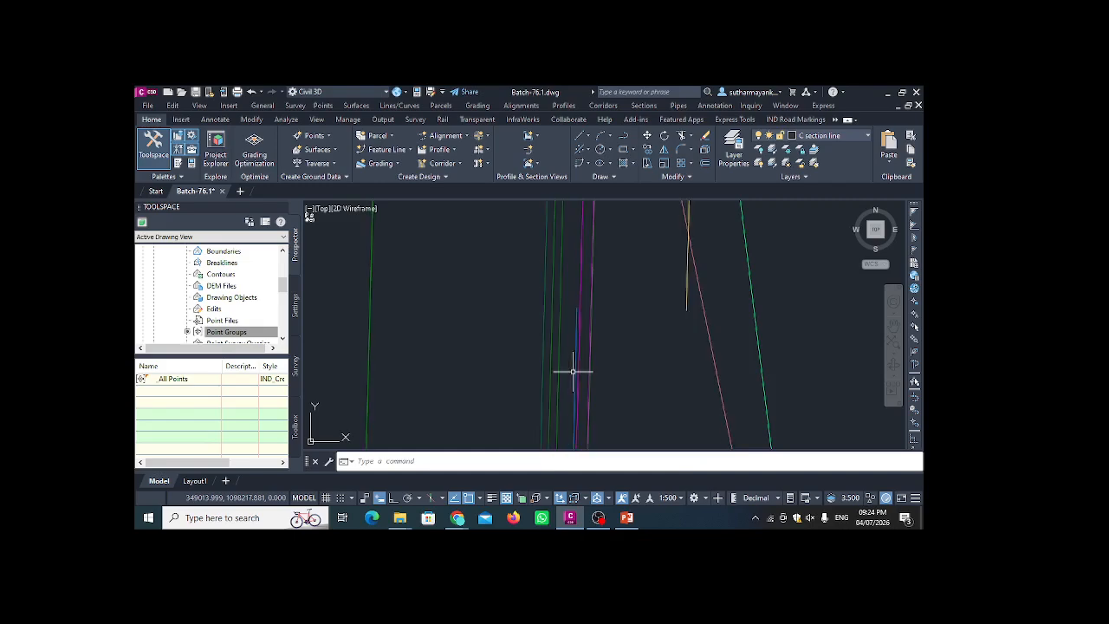
pyautogui.scroll(2, 576, 369)
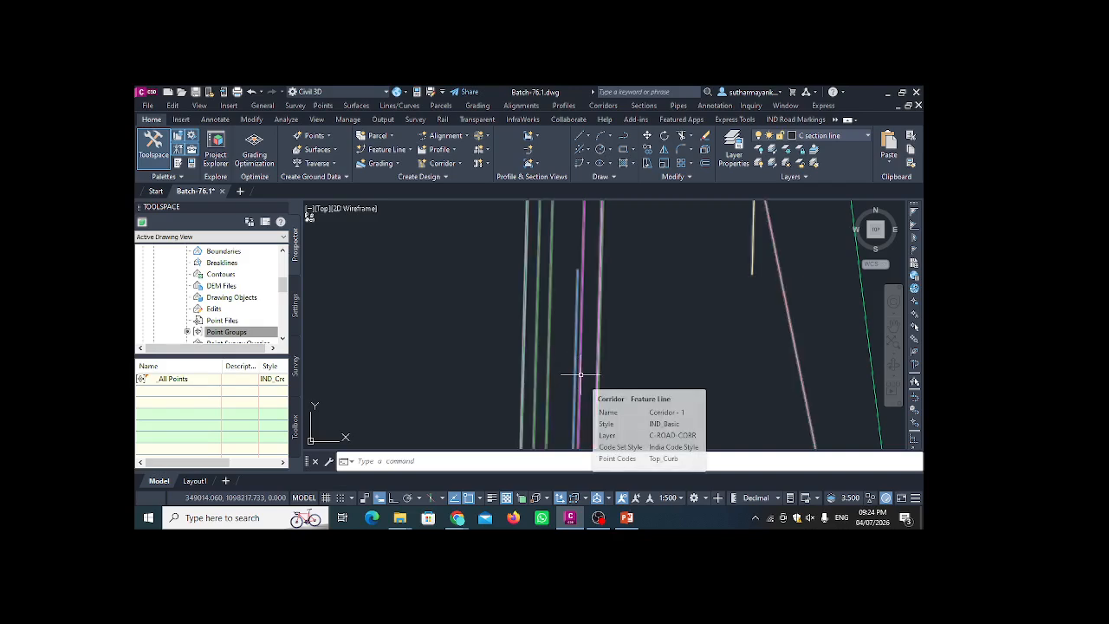
pyautogui.scroll(2, 578, 376)
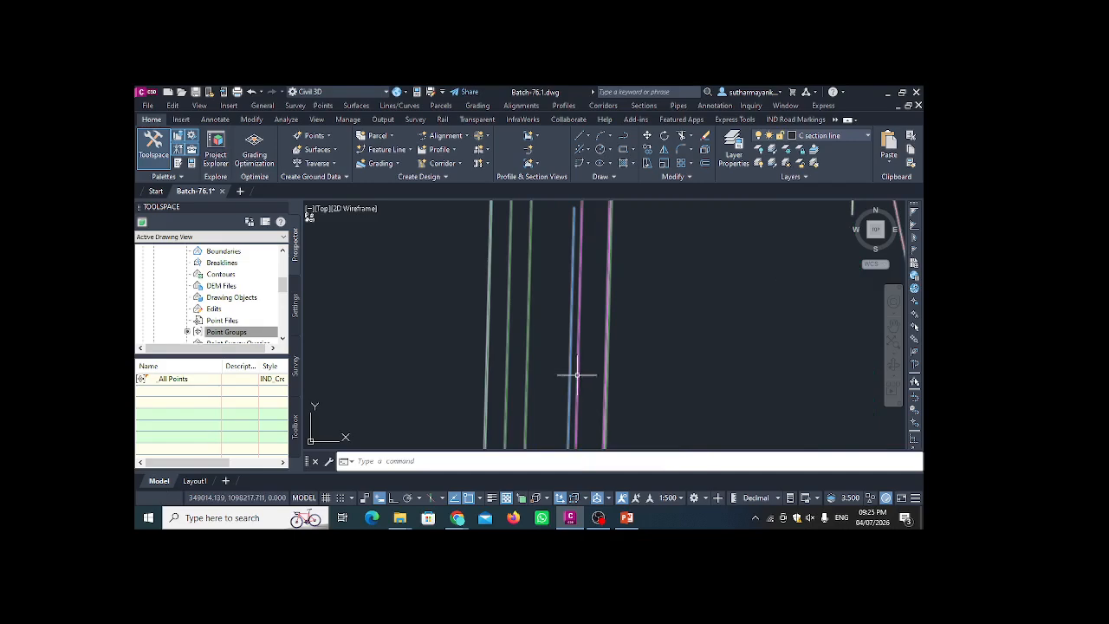
pyautogui.scroll(3, 577, 376)
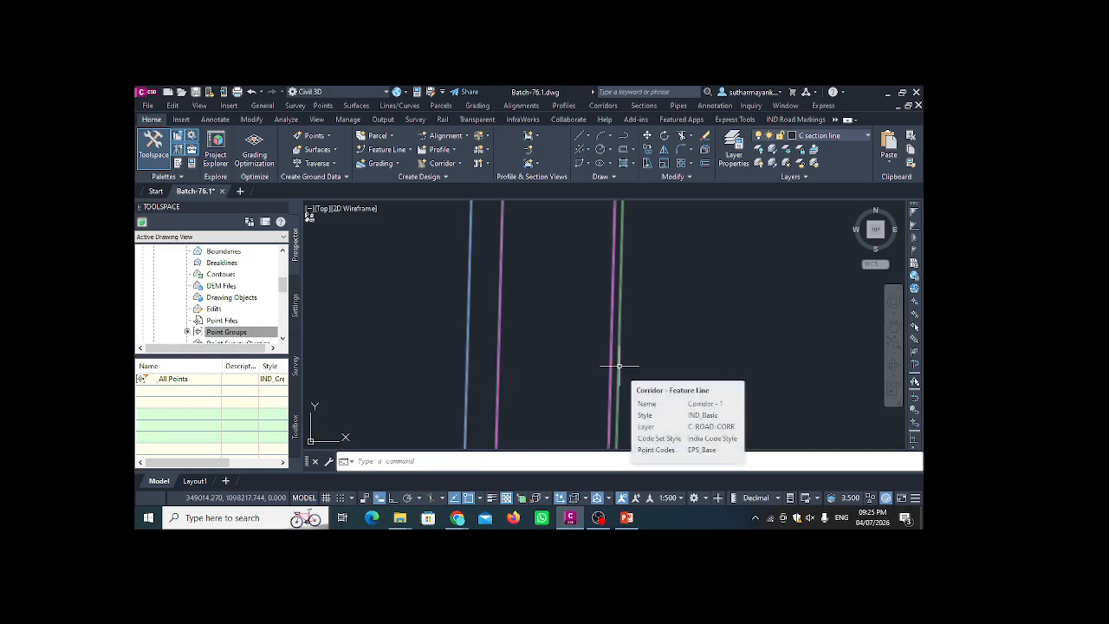
pyautogui.scroll(-5, 619, 366)
pyautogui.moveTo(614, 366); pyautogui.dragTo(526, 295, button='middle')
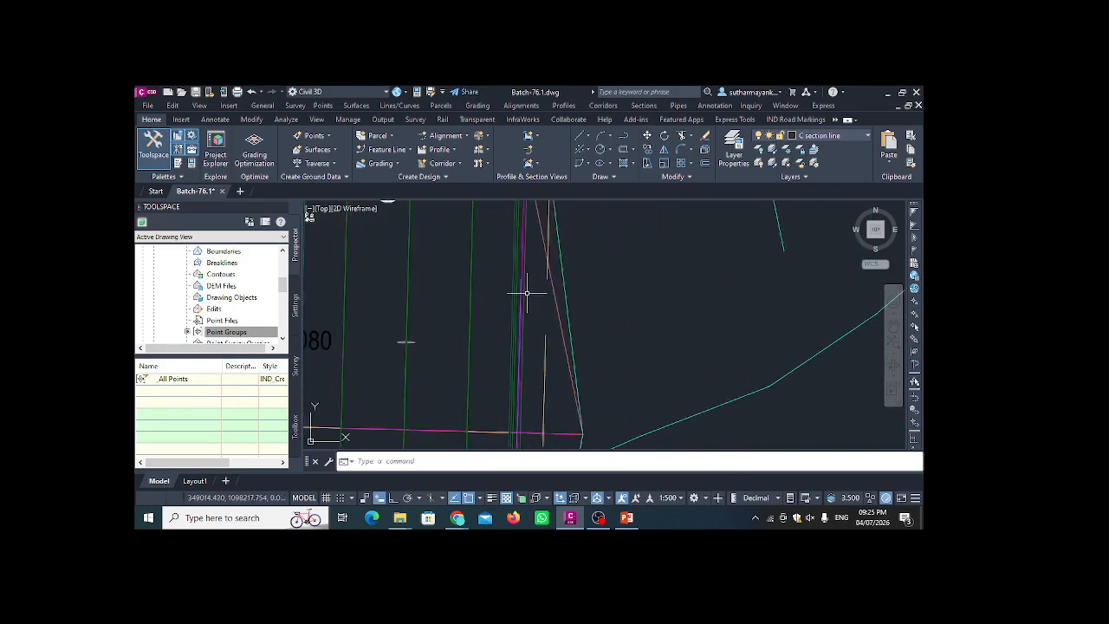
pyautogui.scroll(-2, 533, 295)
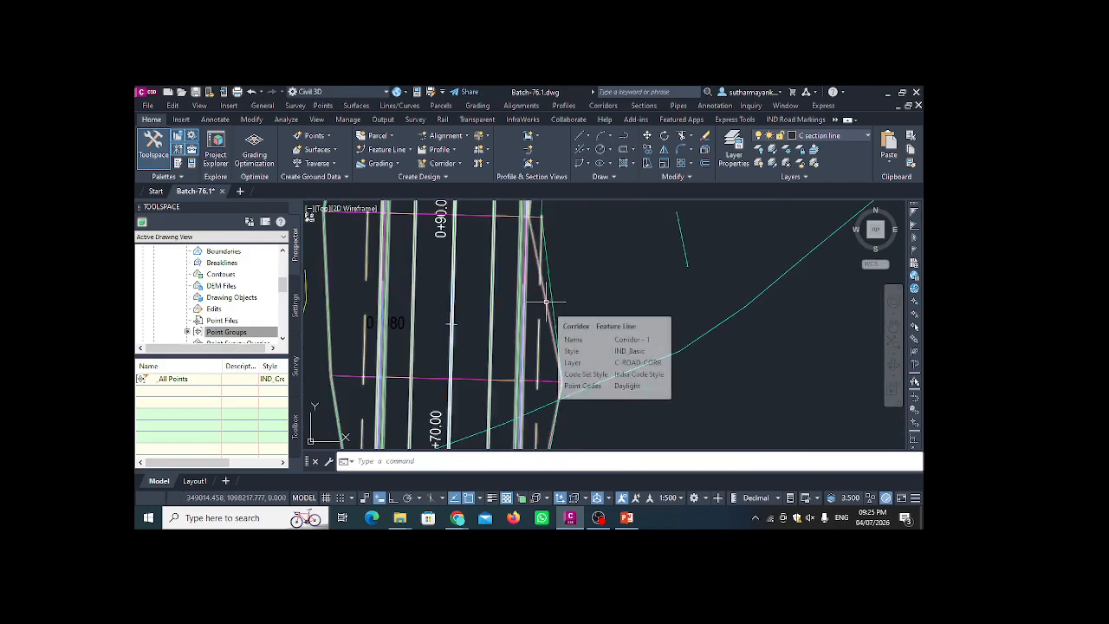
pyautogui.scroll(-4, 563, 297)
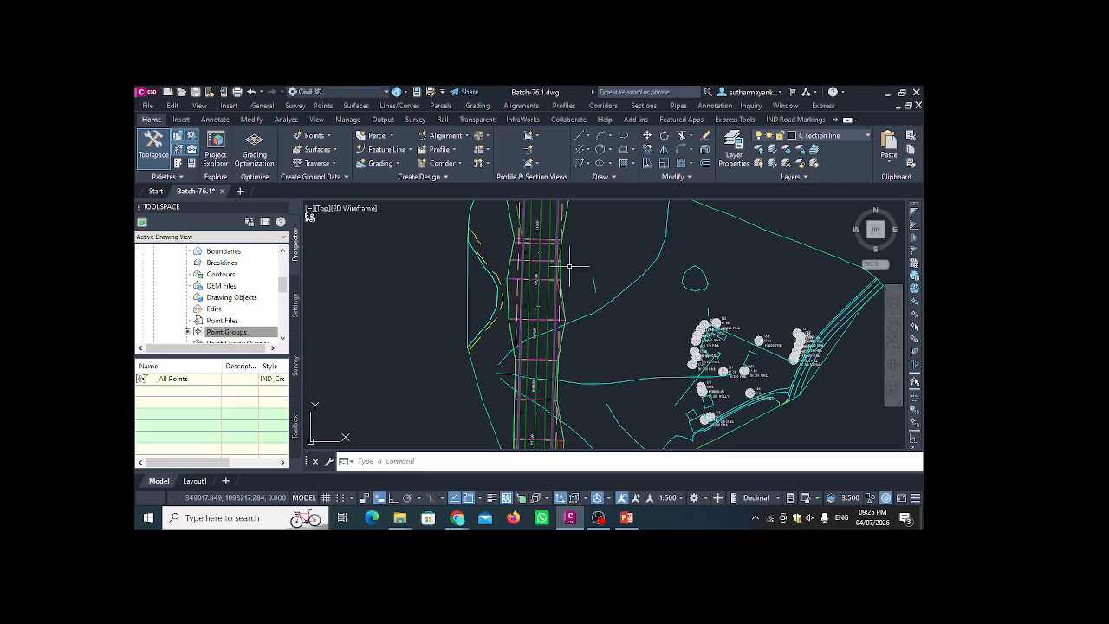
pyautogui.scroll(-2, 614, 254)
pyautogui.moveTo(617, 284); pyautogui.dragTo(505, 305, button='middle')
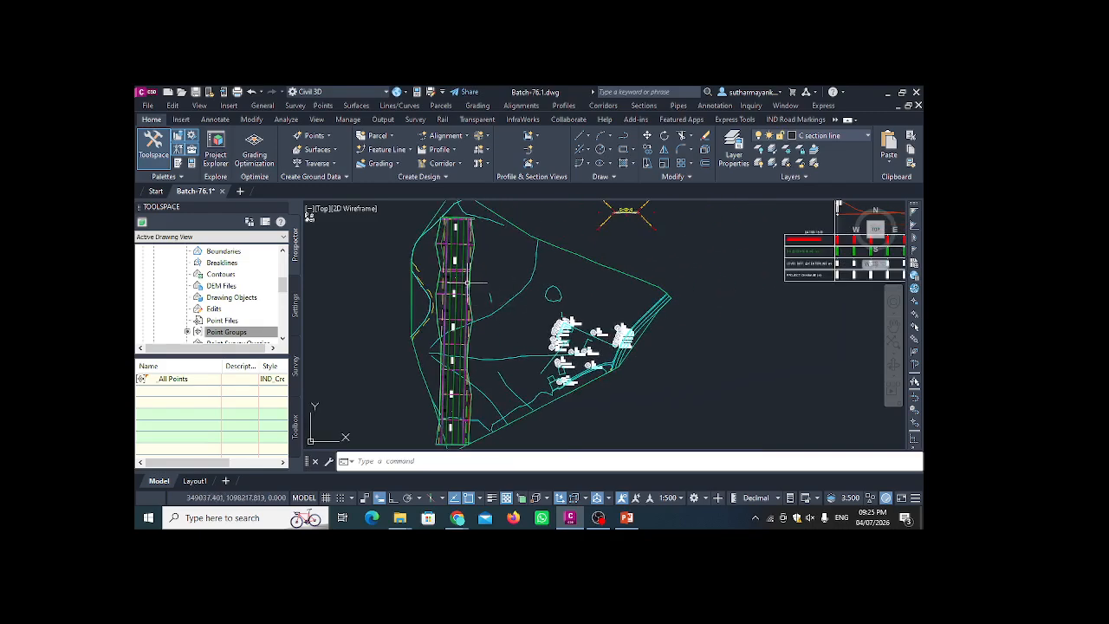
# - Inspect the corridor's crown feature line and the corridor's course along the full alignment
pyautogui.scroll(4, 467, 284)
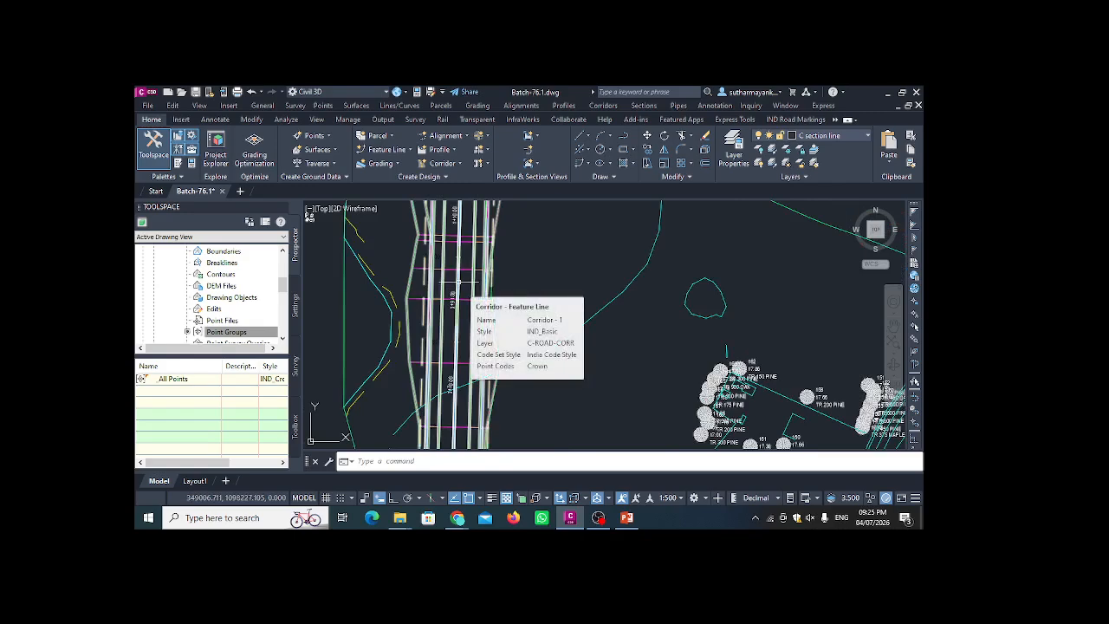
pyautogui.scroll(-2, 458, 281)
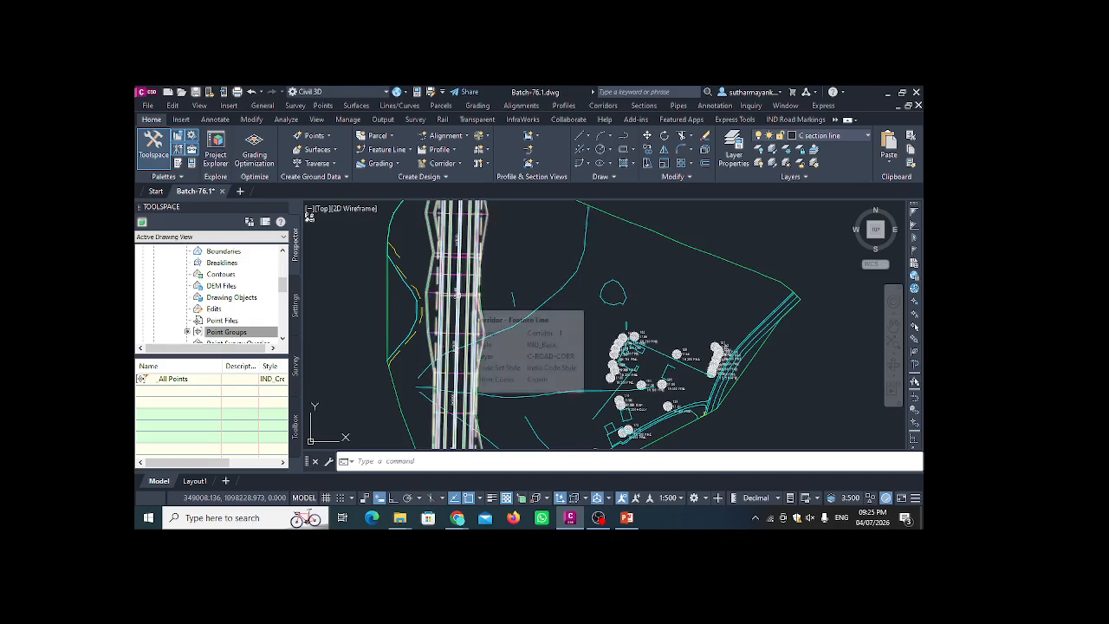
pyautogui.click(452, 314)
pyautogui.scroll(3, 452, 315)
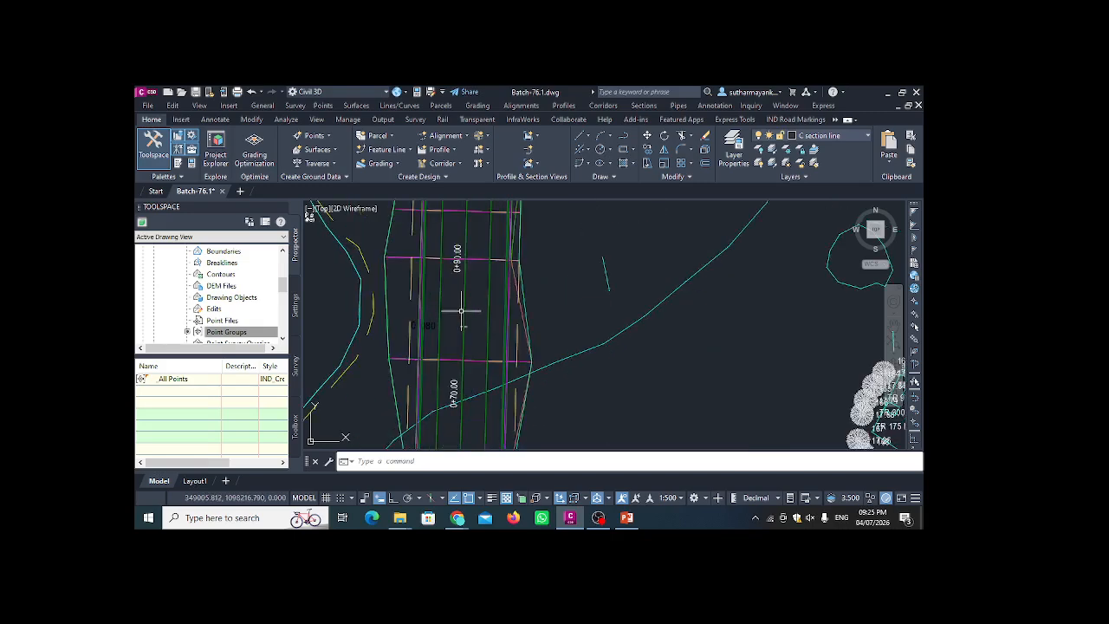
pyautogui.click(462, 310)
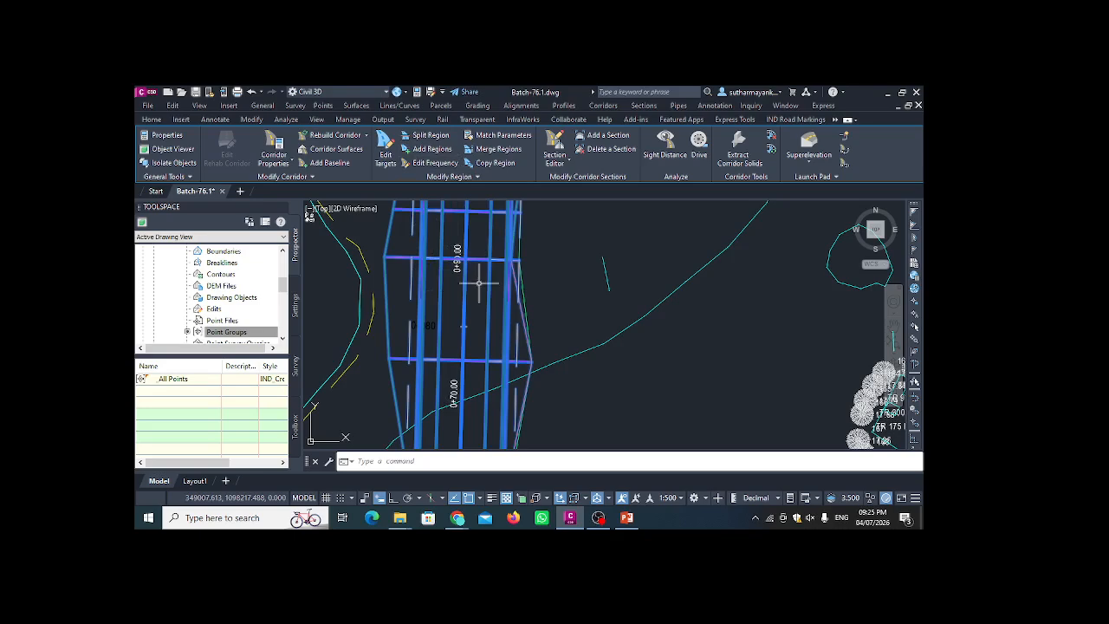
pyautogui.scroll(-5, 460, 289)
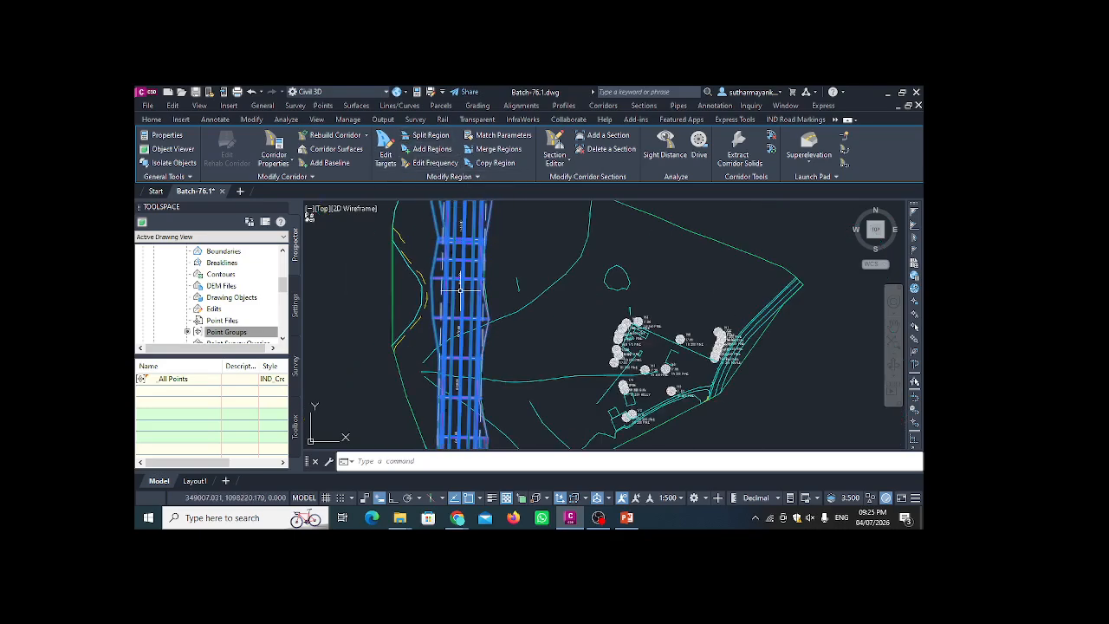
pyautogui.press('Escape')
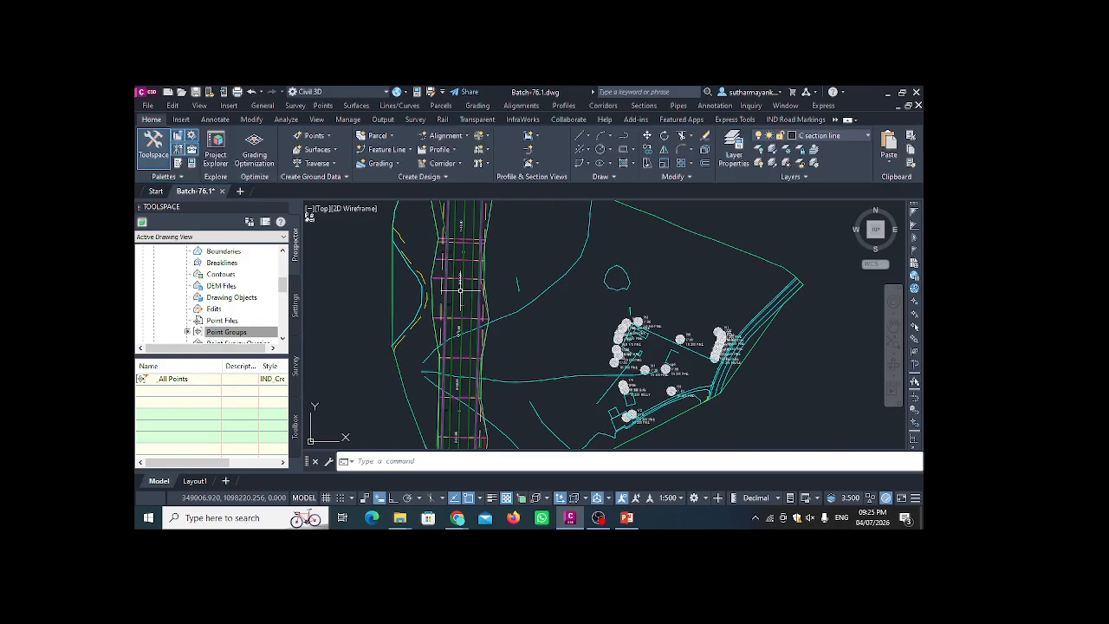
pyautogui.scroll(-6, 460, 290)
pyautogui.scroll(6, 465, 295)
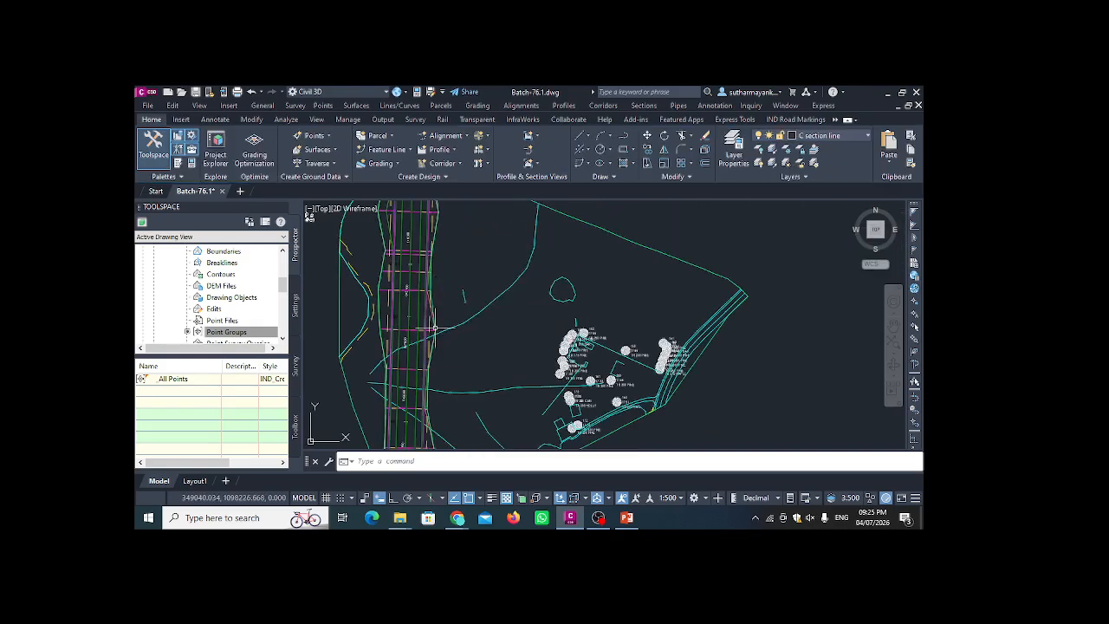
pyautogui.scroll(-2, 437, 294)
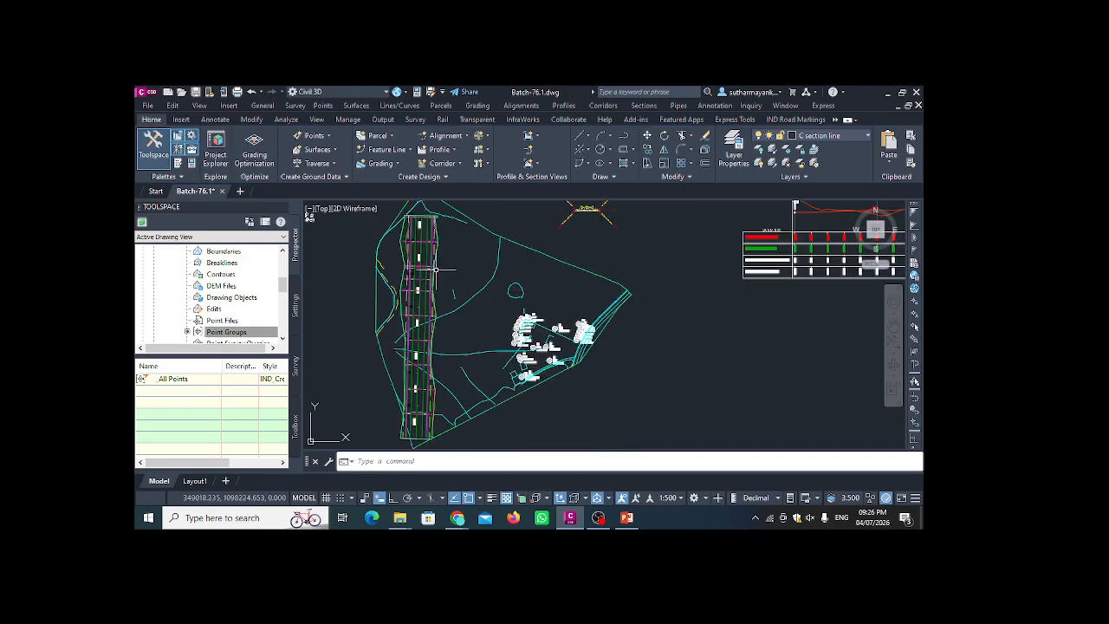
pyautogui.scroll(4, 436, 270)
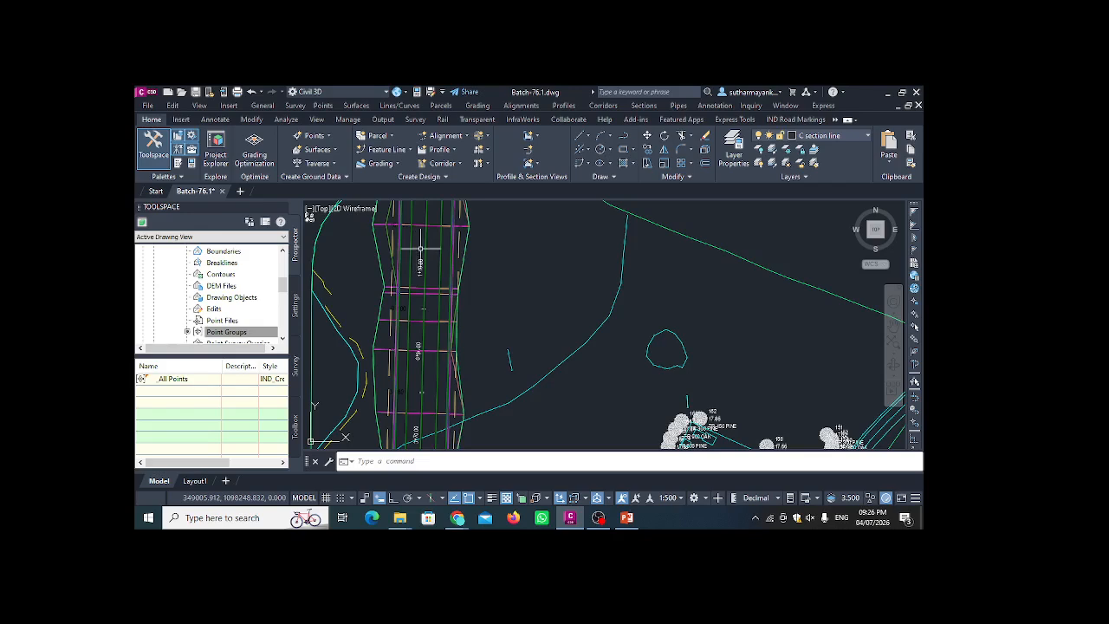
pyautogui.scroll(-2, 436, 258)
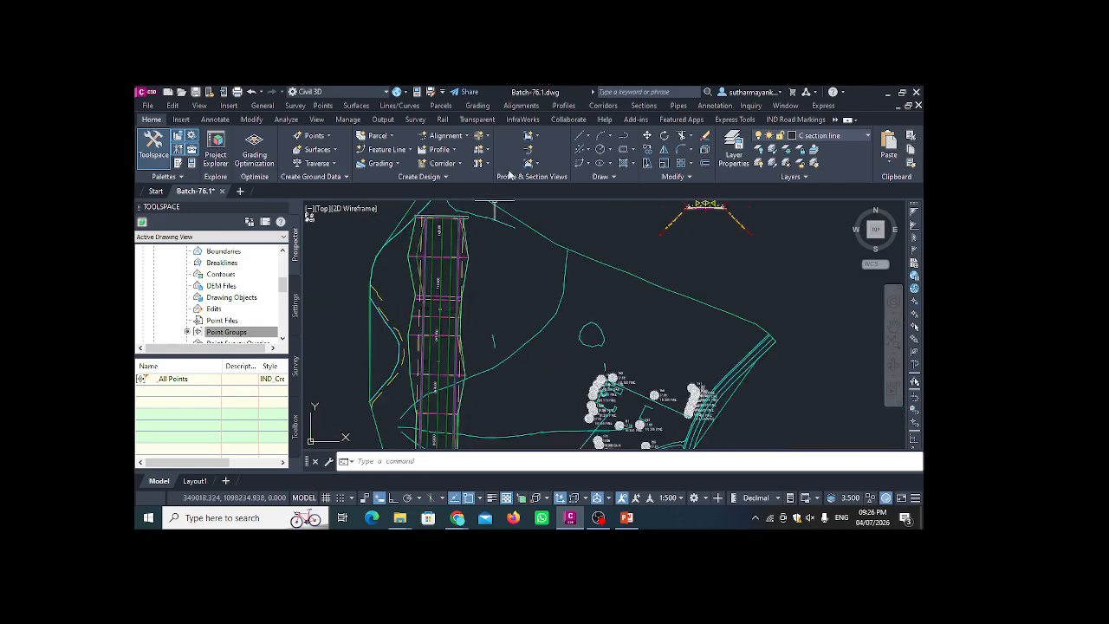
pyautogui.click(530, 153)
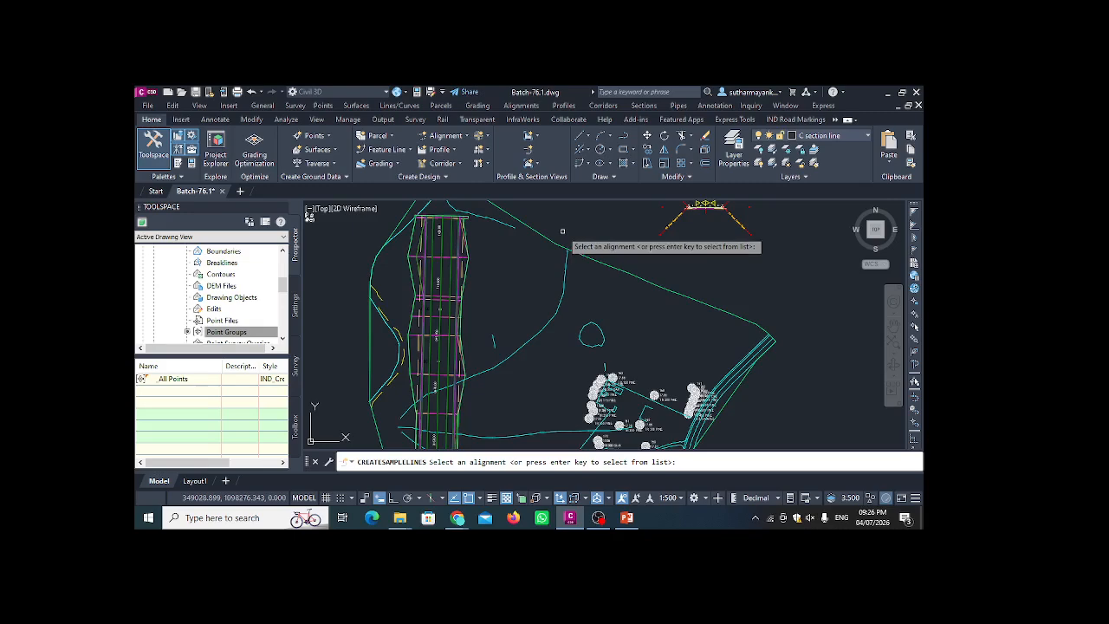
pyautogui.scroll(-3, 443, 229)
pyautogui.scroll(5, 442, 355)
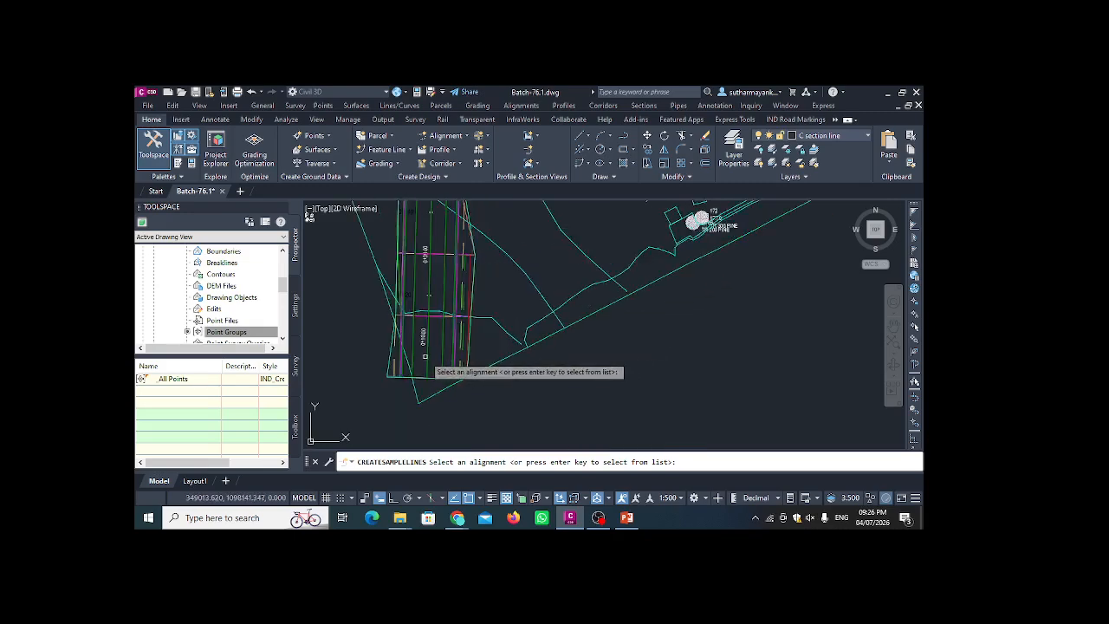
pyautogui.scroll(2, 428, 357)
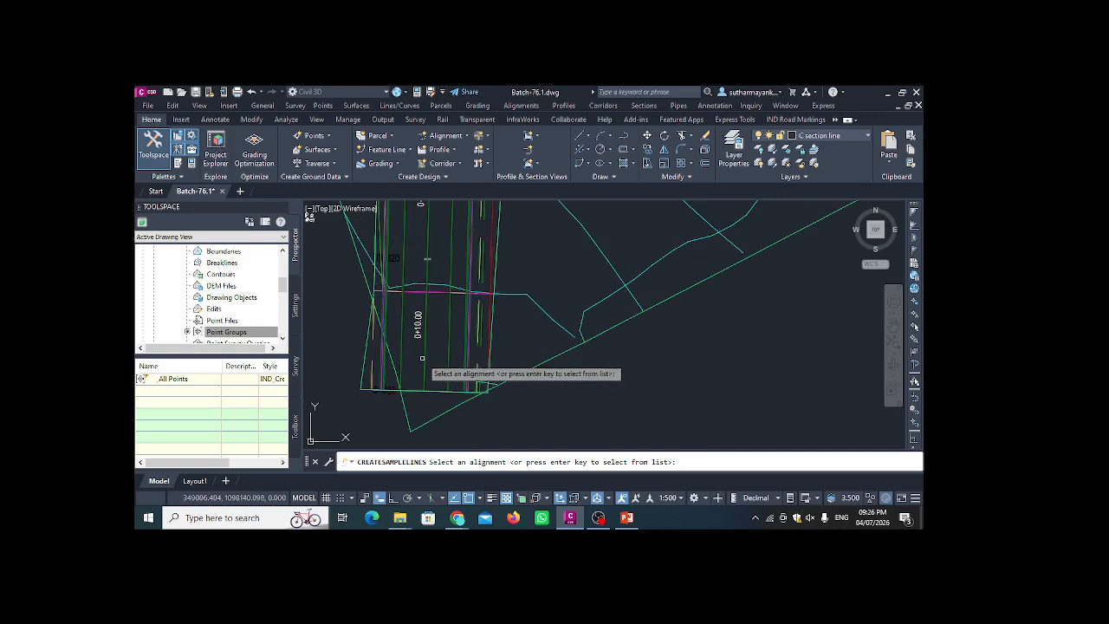
pyautogui.scroll(-3, 427, 357)
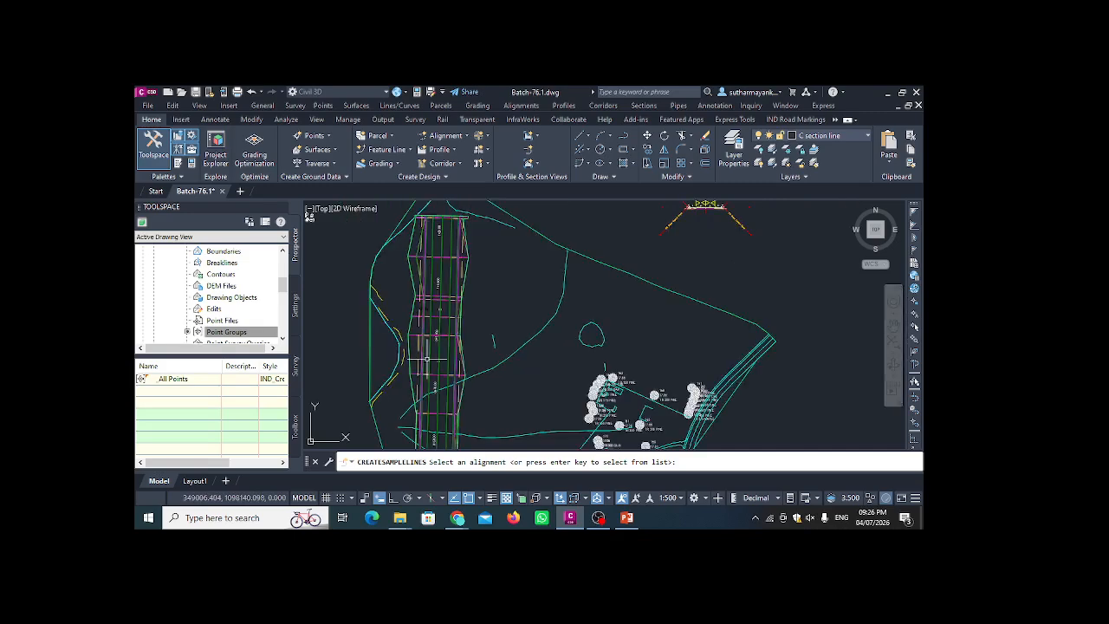
pyautogui.press('Escape')
# - Move the corridor's start point from station 0+000 to the next corridor section line beyond station 0+10.00
pyautogui.scroll(-3, 429, 355)
pyautogui.scroll(-2, 448, 328)
pyautogui.scroll(8, 403, 376)
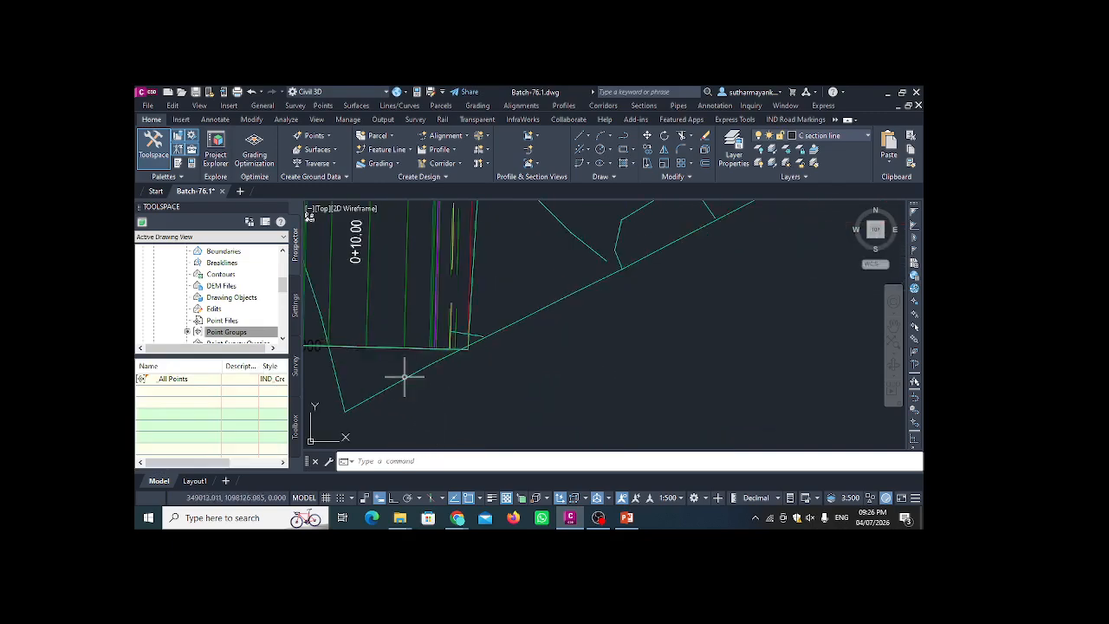
pyautogui.click(367, 326)
pyautogui.scroll(-2, 398, 376)
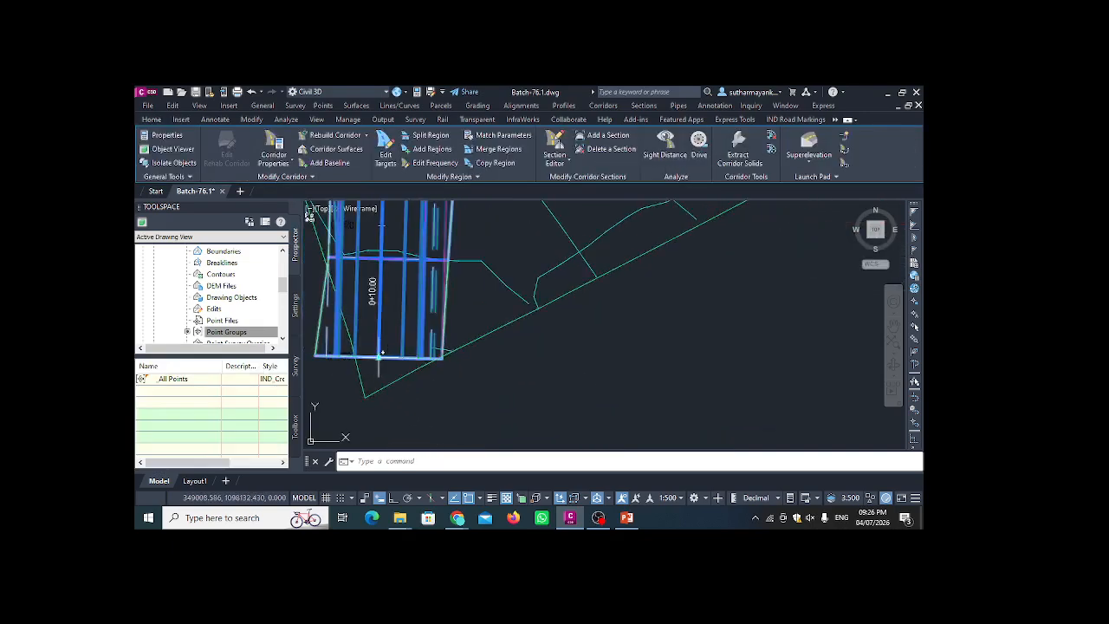
pyautogui.scroll(2, 378, 357)
pyautogui.click(377, 357)
pyautogui.scroll(-1, 372, 347)
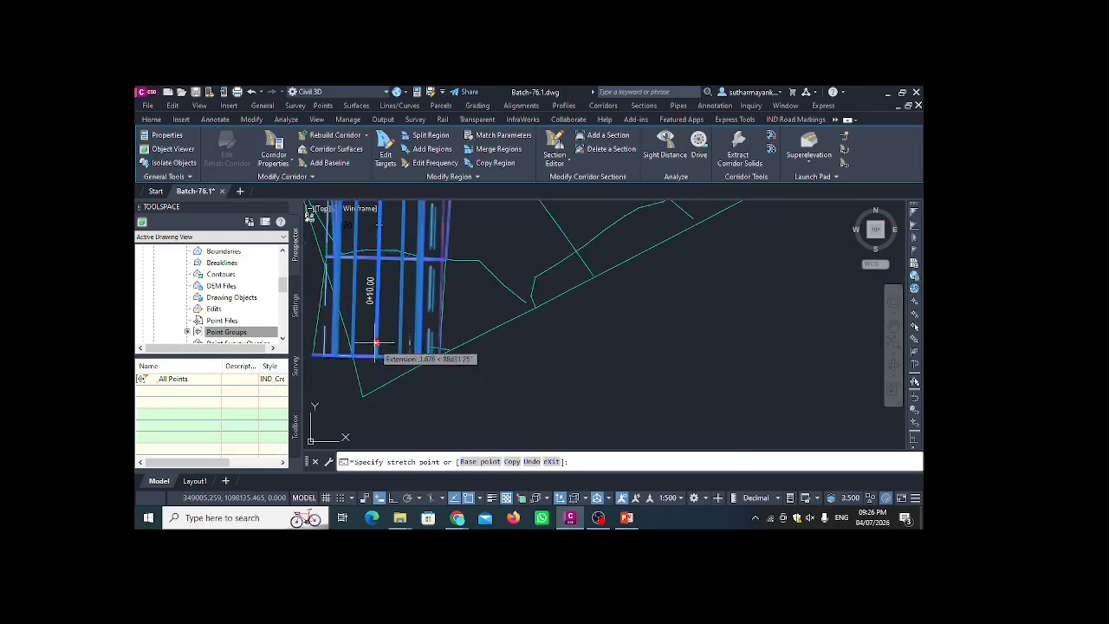
pyautogui.click(378, 257)
pyautogui.scroll(-3, 435, 290)
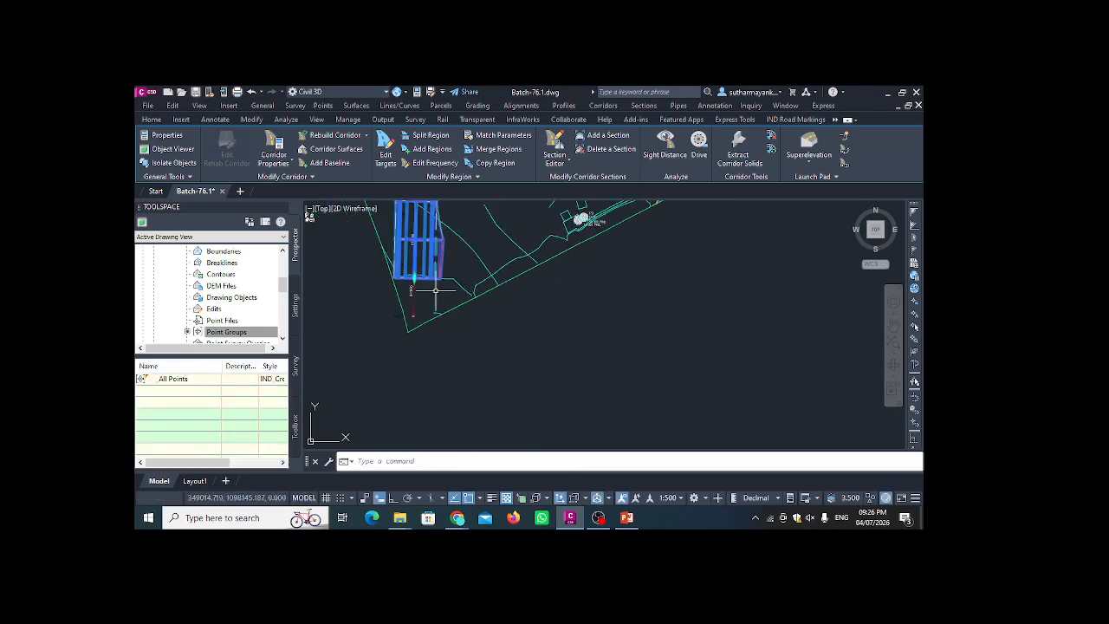
pyautogui.press('Escape')
# - Start a sample line group along Alignment - 1 and set the EG Surface section style to IND_EG - Green - Cont
pyautogui.scroll(2, 429, 290)
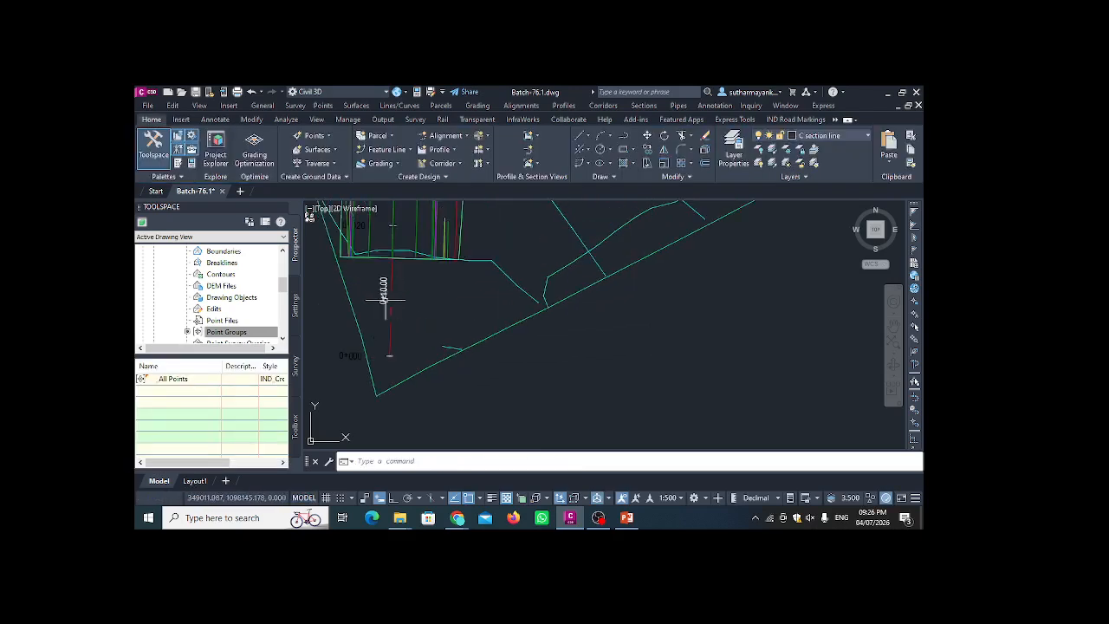
pyautogui.scroll(-3, 426, 329)
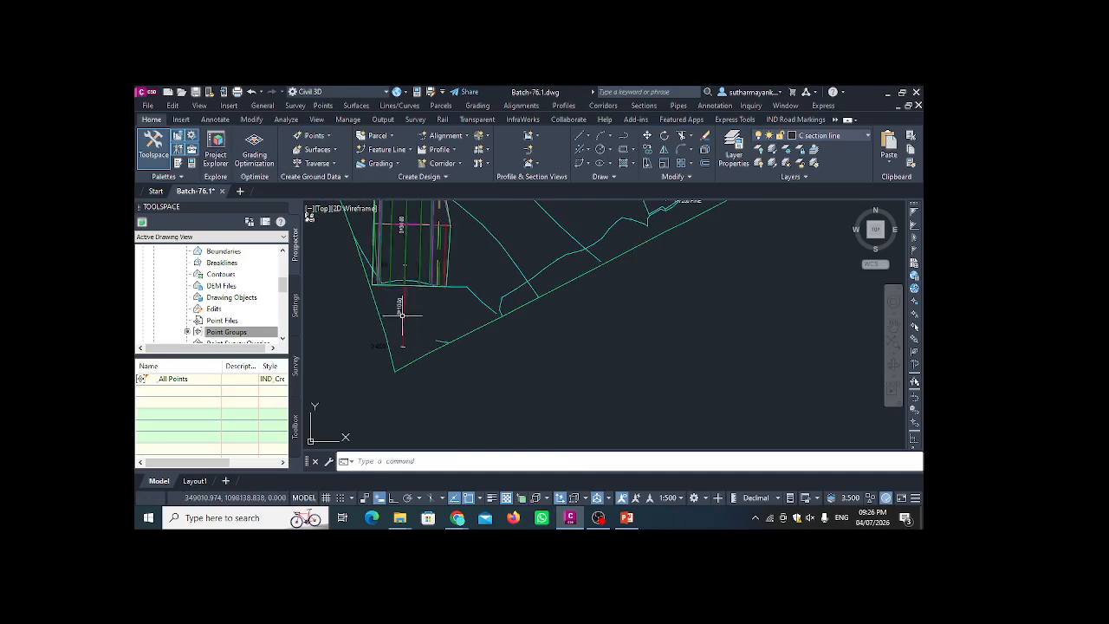
pyautogui.scroll(1, 400, 320)
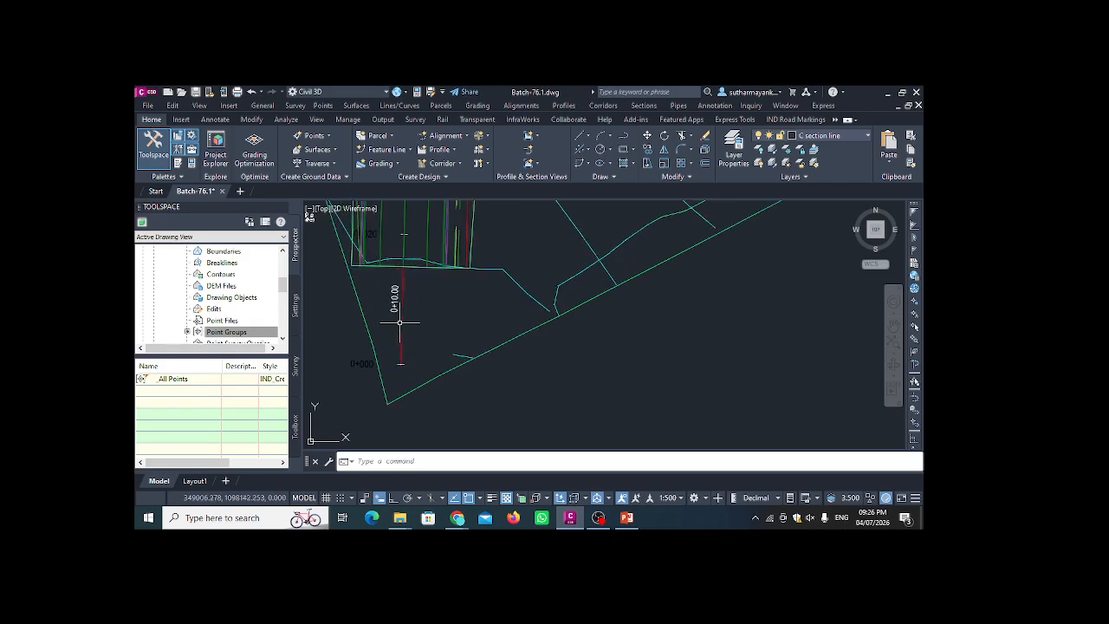
pyautogui.click(525, 151)
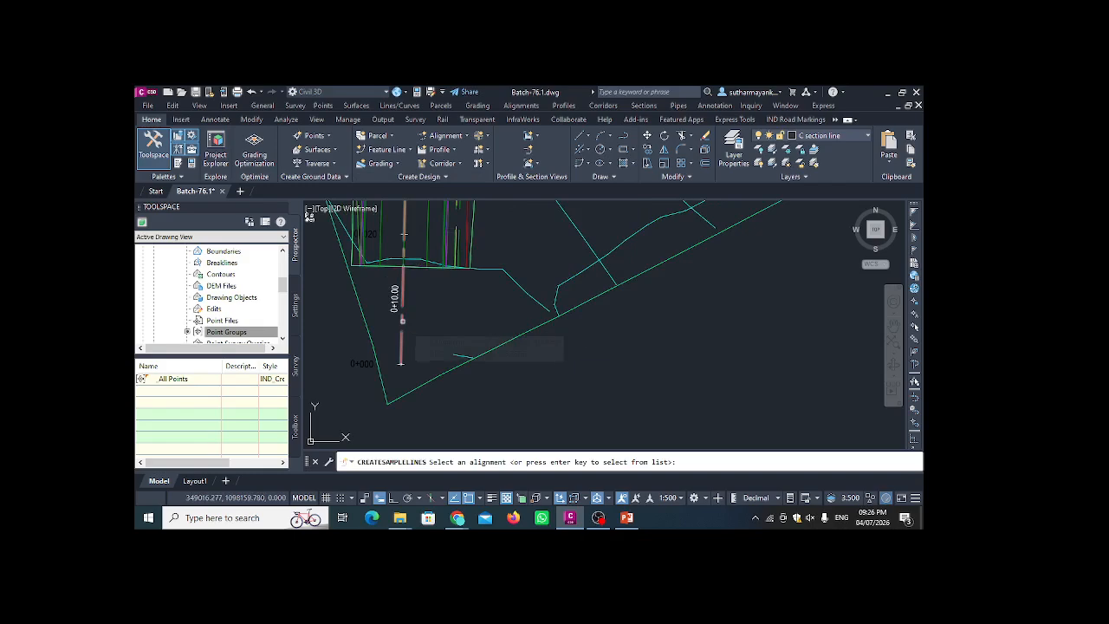
pyautogui.click(401, 342)
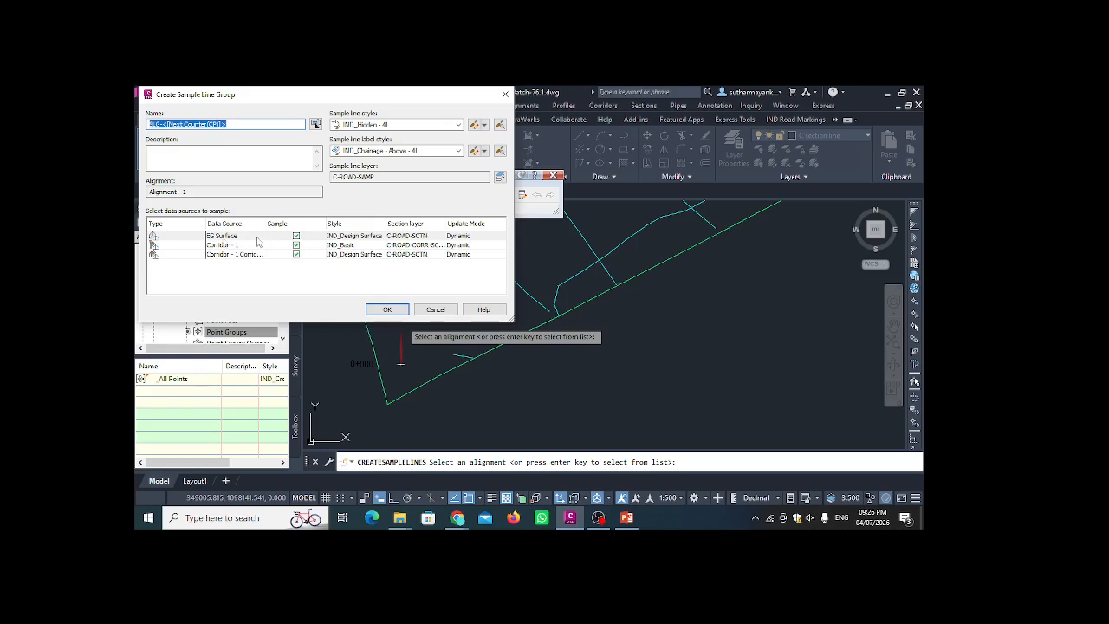
pyautogui.click(362, 245)
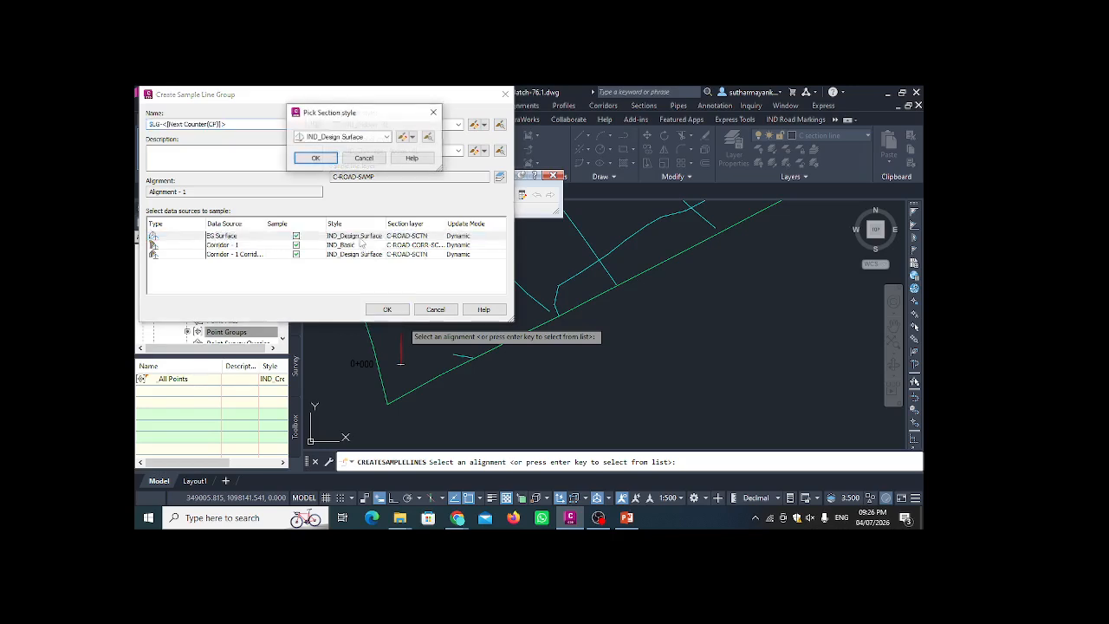
pyautogui.click(387, 139)
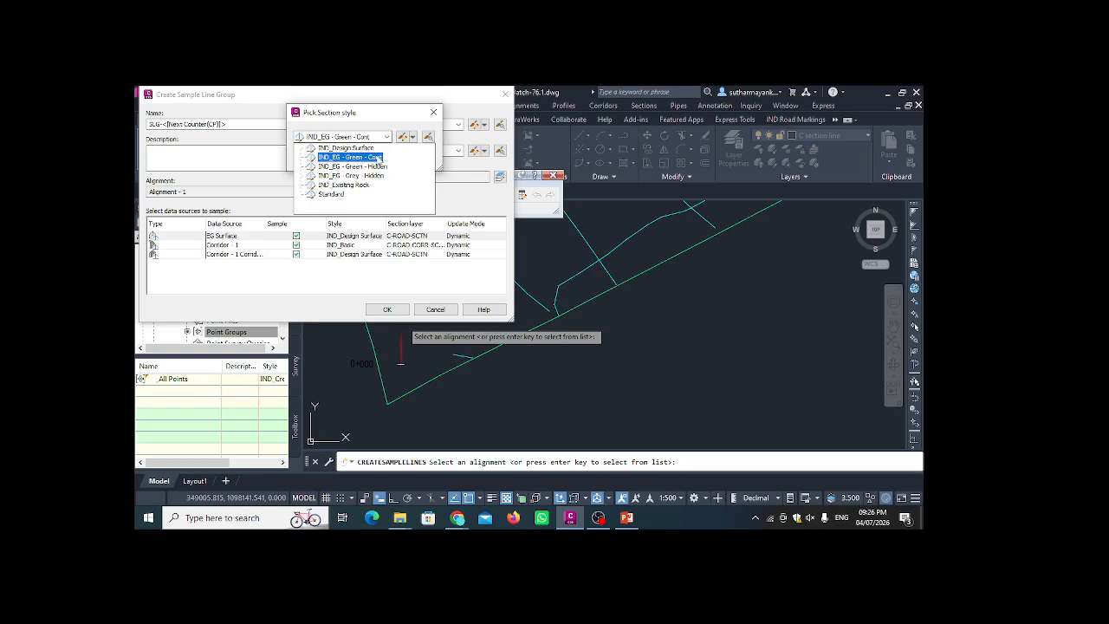
pyautogui.click(376, 158)
pyautogui.click(317, 158)
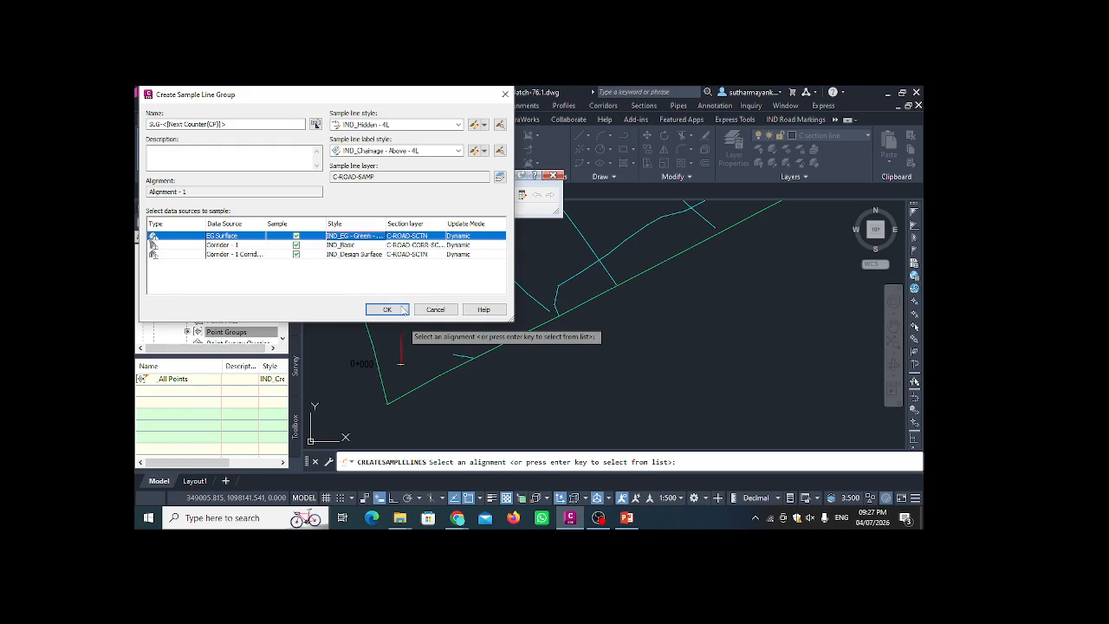
# - Set the sample line style to IND_Sample Lines - Blue - Cont and the label style to IND_Section Arrow Marks and Name
pyautogui.click(457, 125)
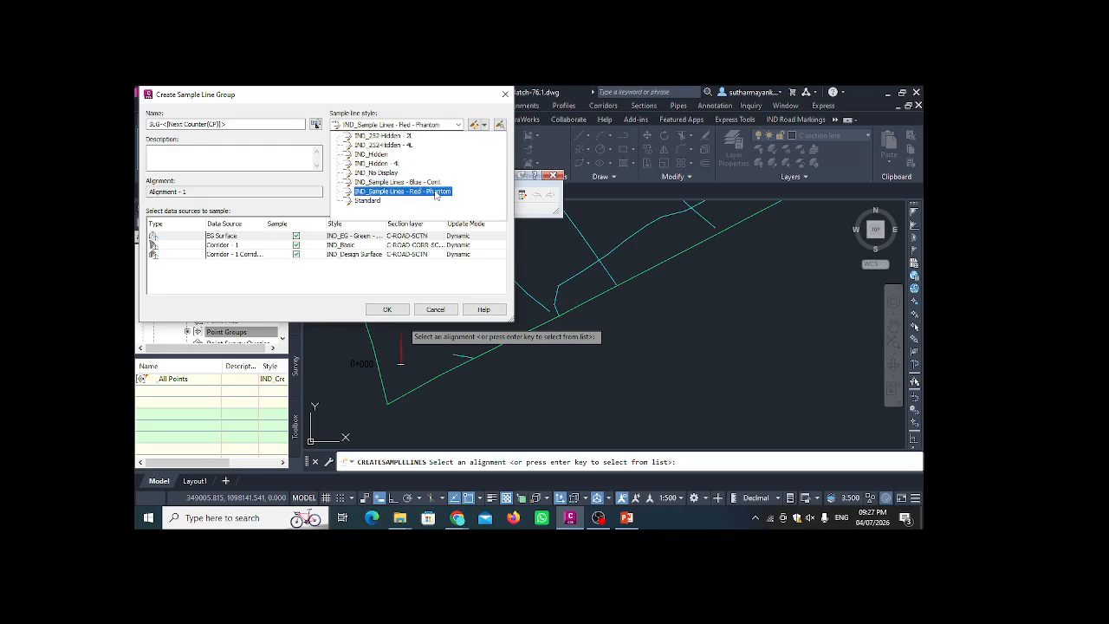
pyautogui.click(431, 183)
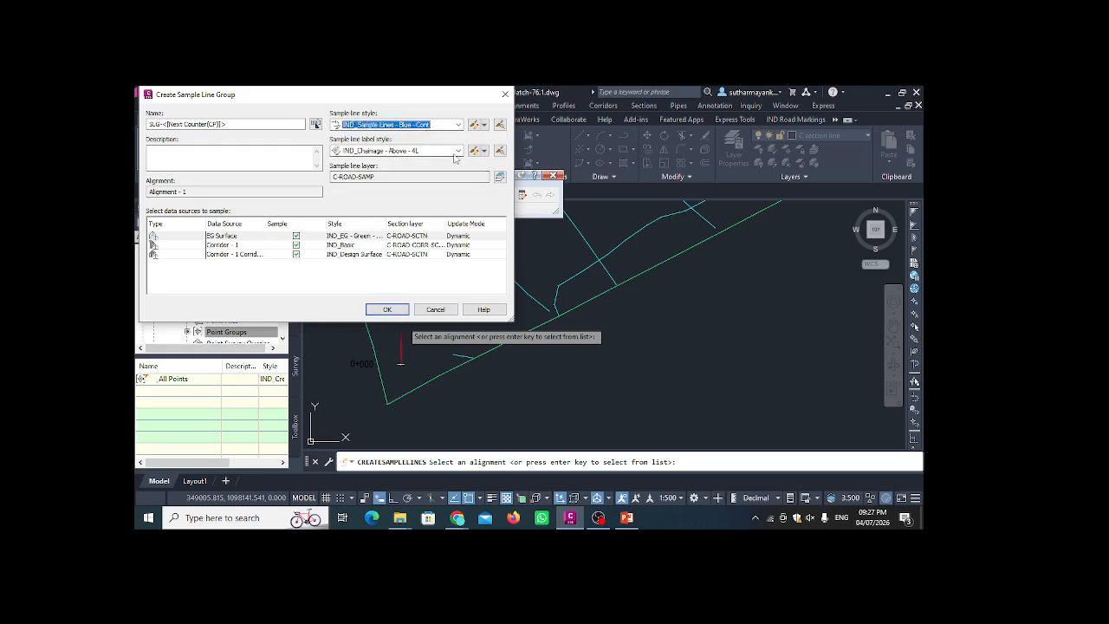
pyautogui.click(458, 152)
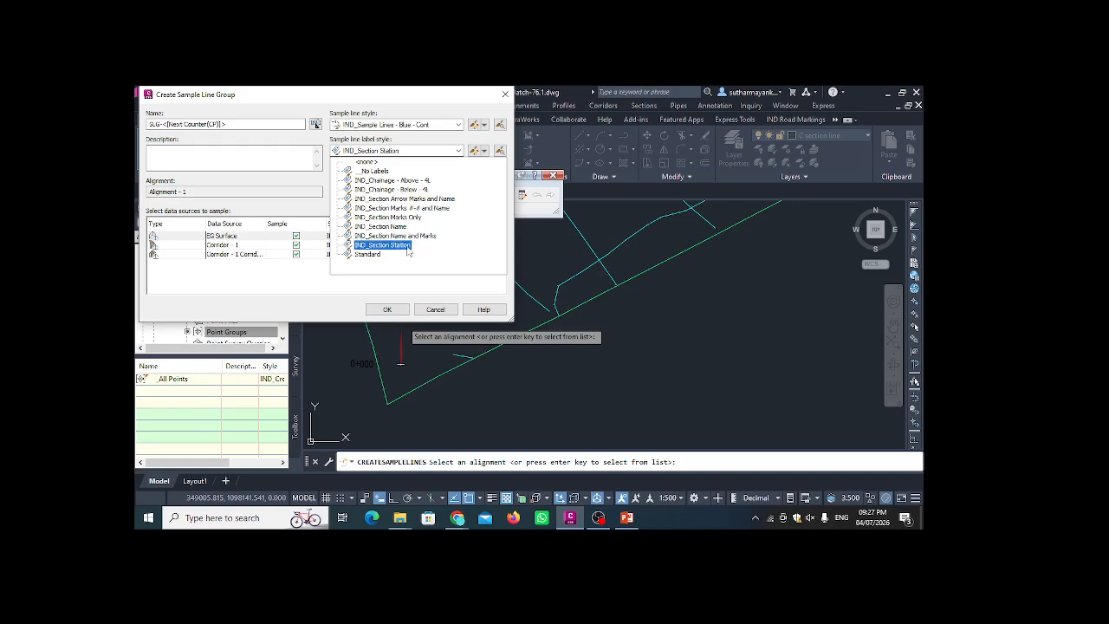
pyautogui.click(423, 199)
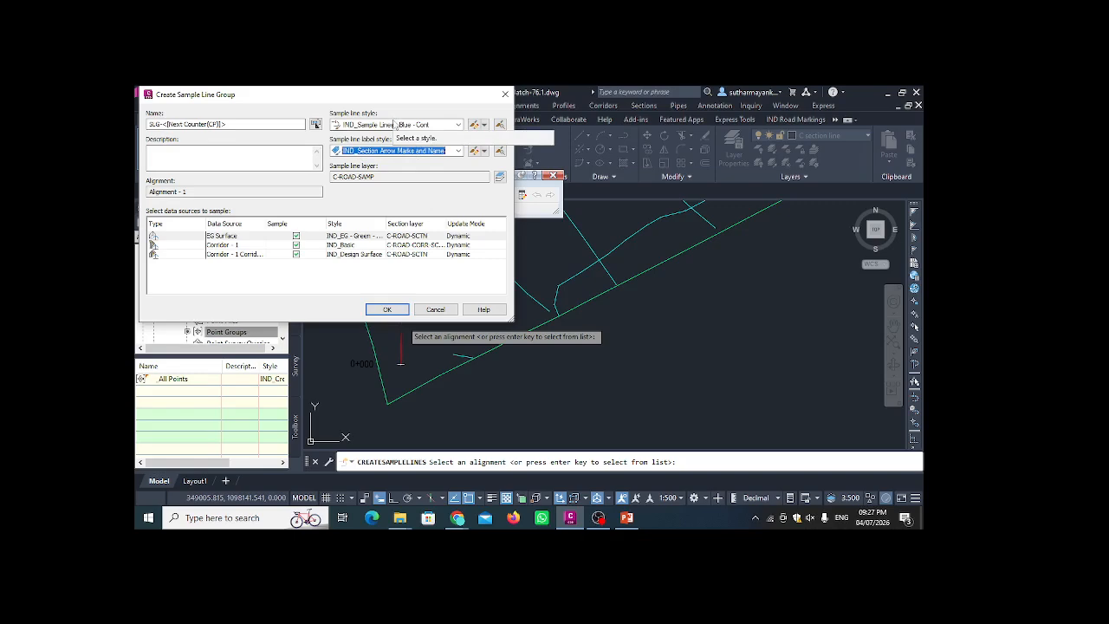
# - Create the group with the name Sample Line Group-1 and accept the sample line name template
pyautogui.click(248, 124)
pyautogui.moveTo(248, 124); pyautogui.dragTo(167, 124)
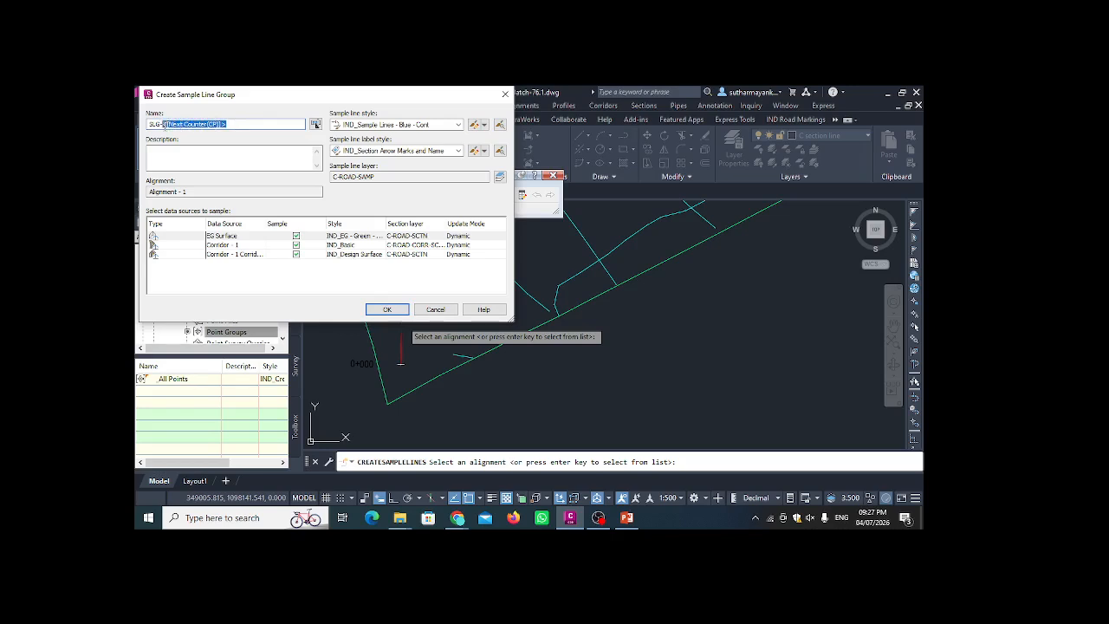
pyautogui.write('1')
pyautogui.moveTo(160, 124); pyautogui.dragTo(148, 126)
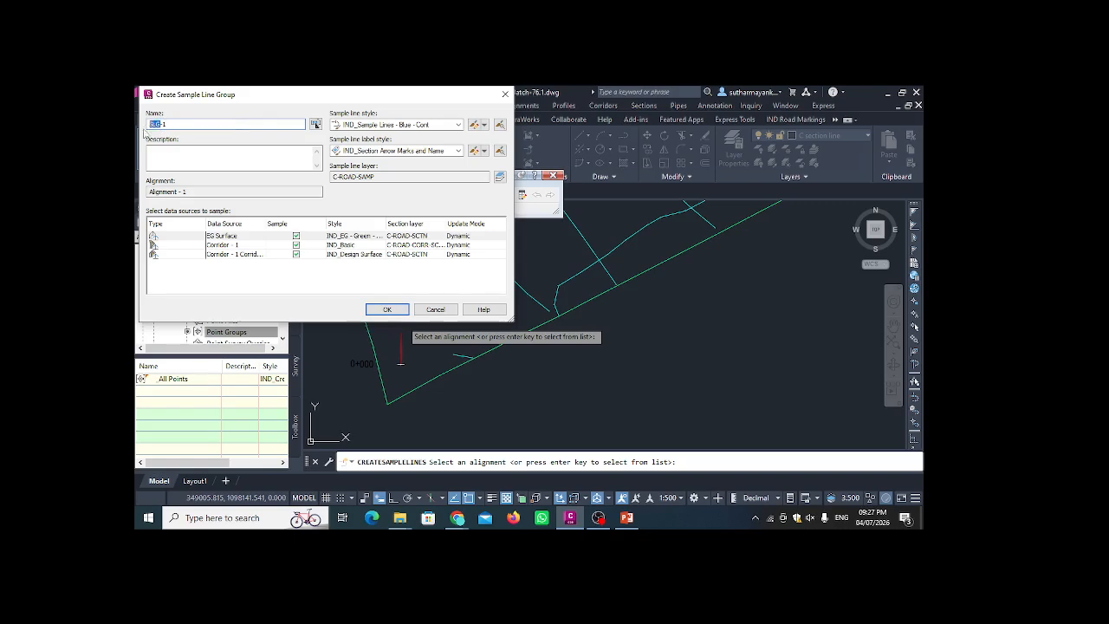
pyautogui.write('S')
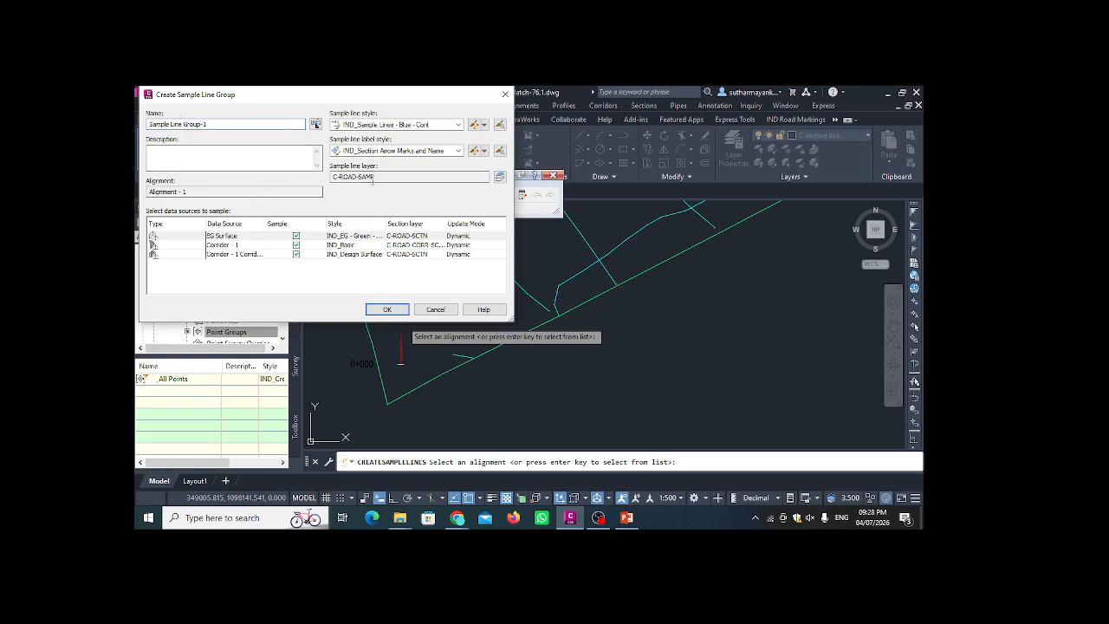
pyautogui.click(388, 311)
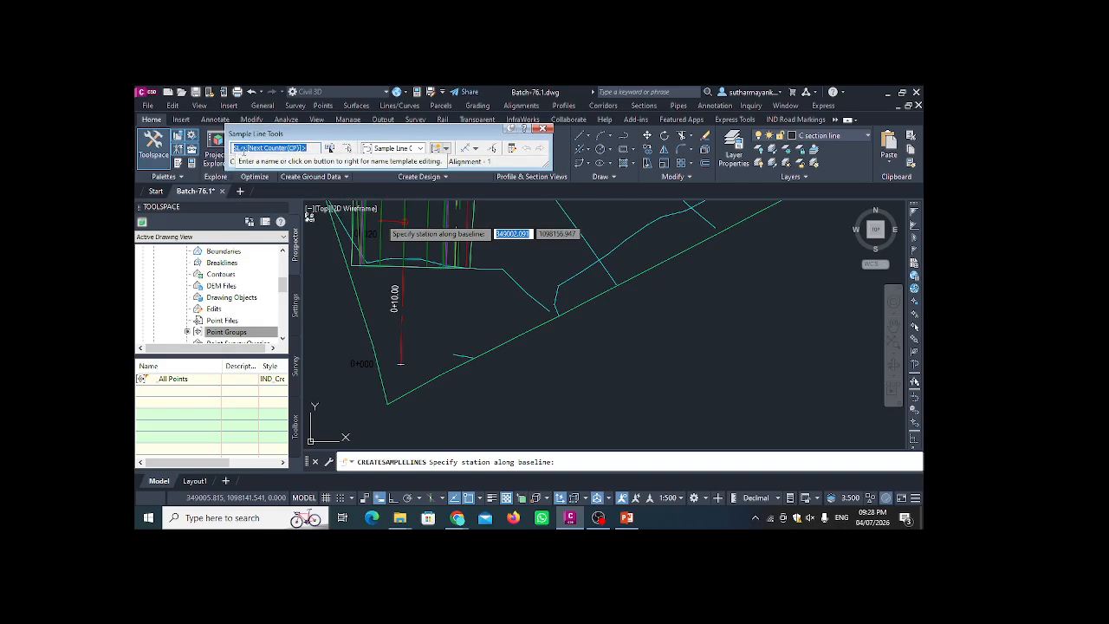
pyautogui.click(329, 149)
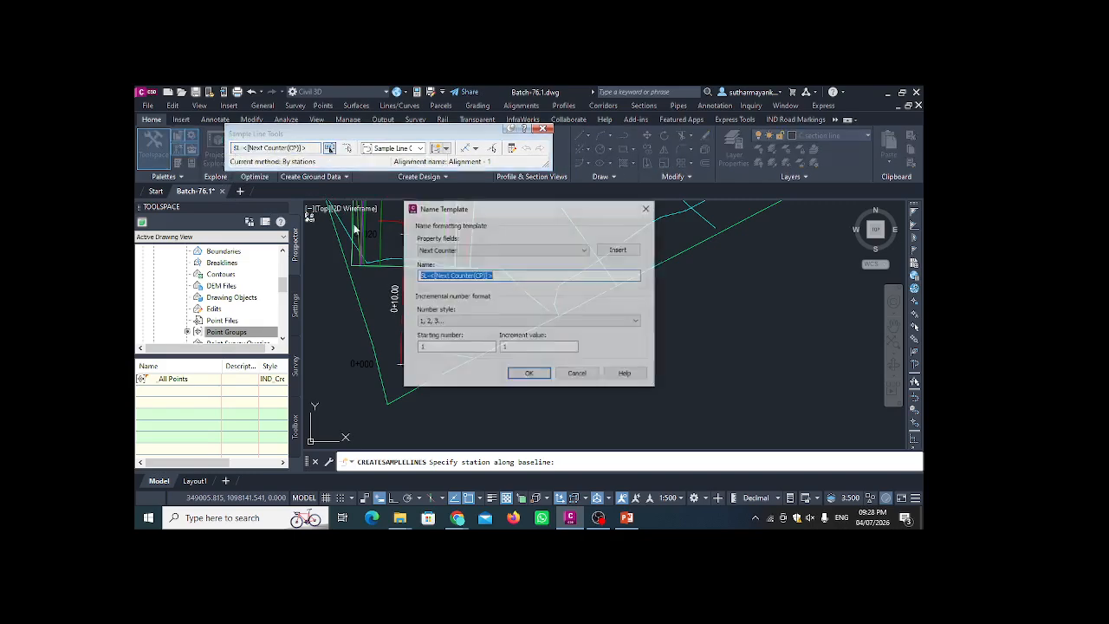
pyautogui.click(520, 376)
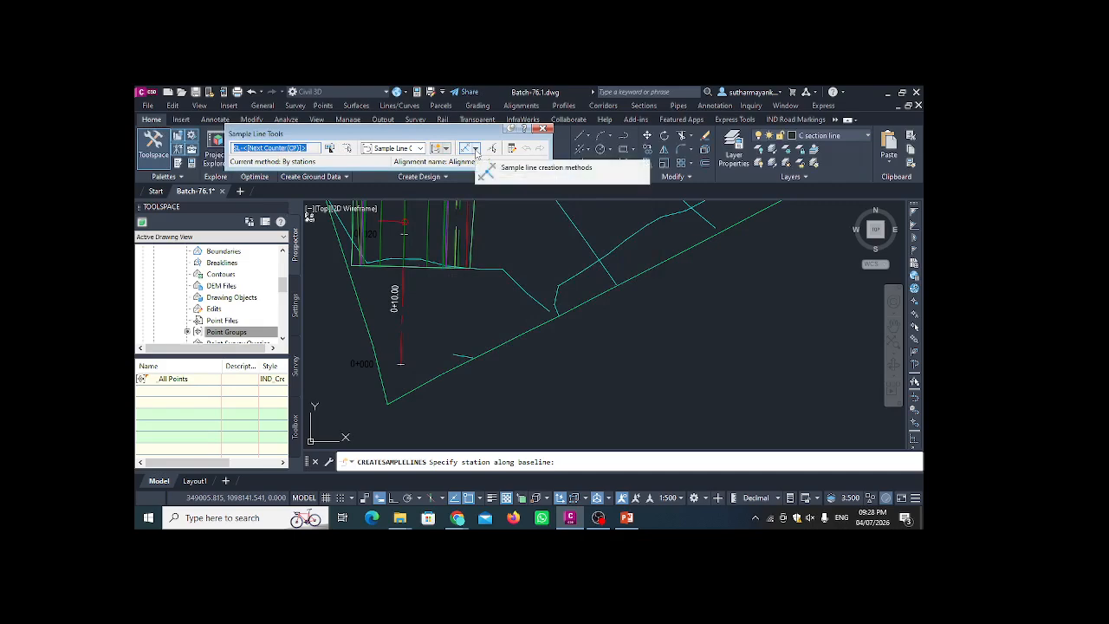
# - Choose sample line creation by range of stations and set the left and right swath widths to 15 m
pyautogui.click(475, 149)
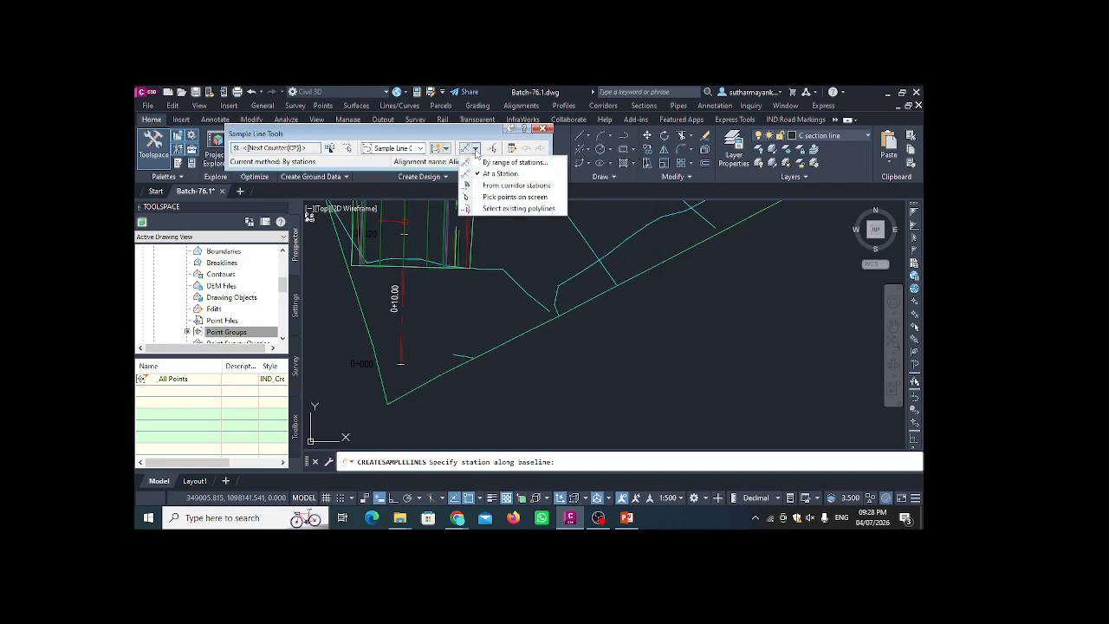
pyautogui.click(511, 162)
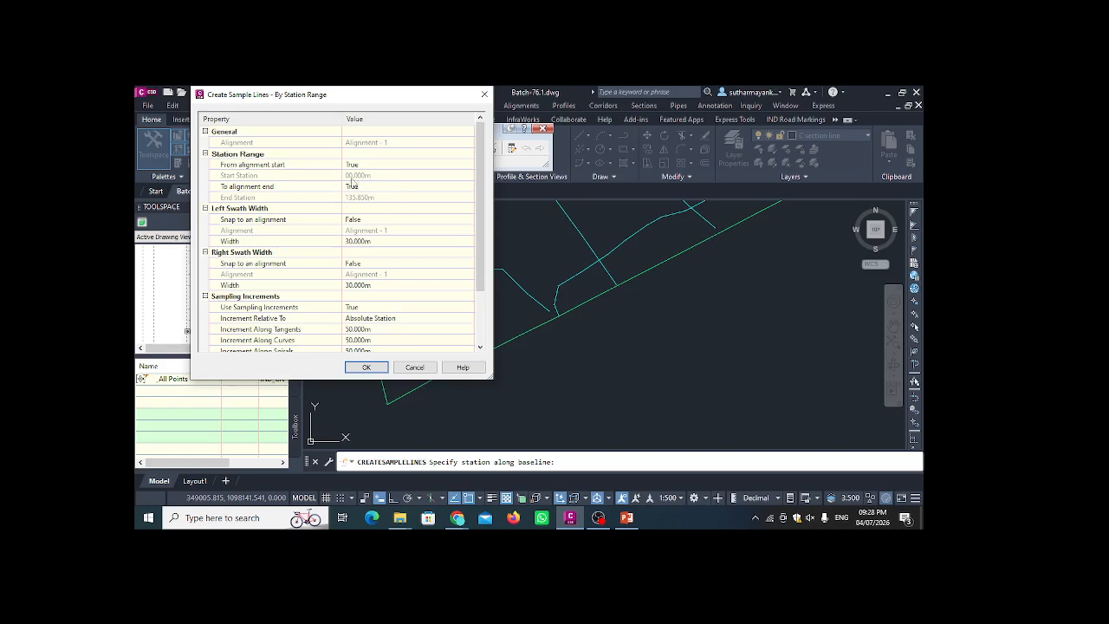
pyautogui.click(368, 241)
pyautogui.write('15')
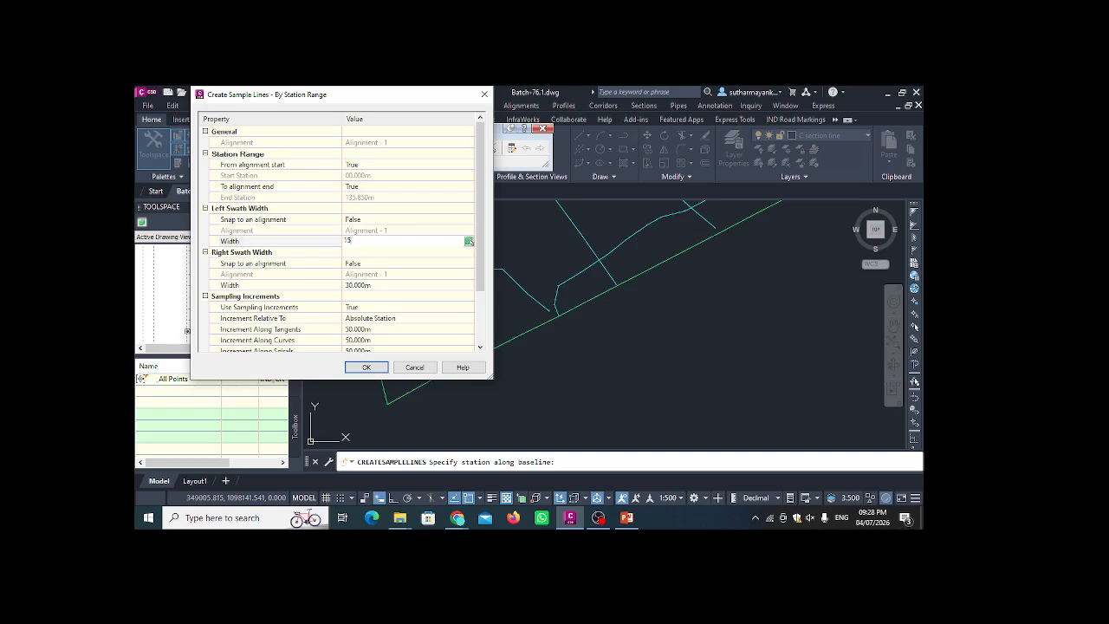
pyautogui.click(368, 288)
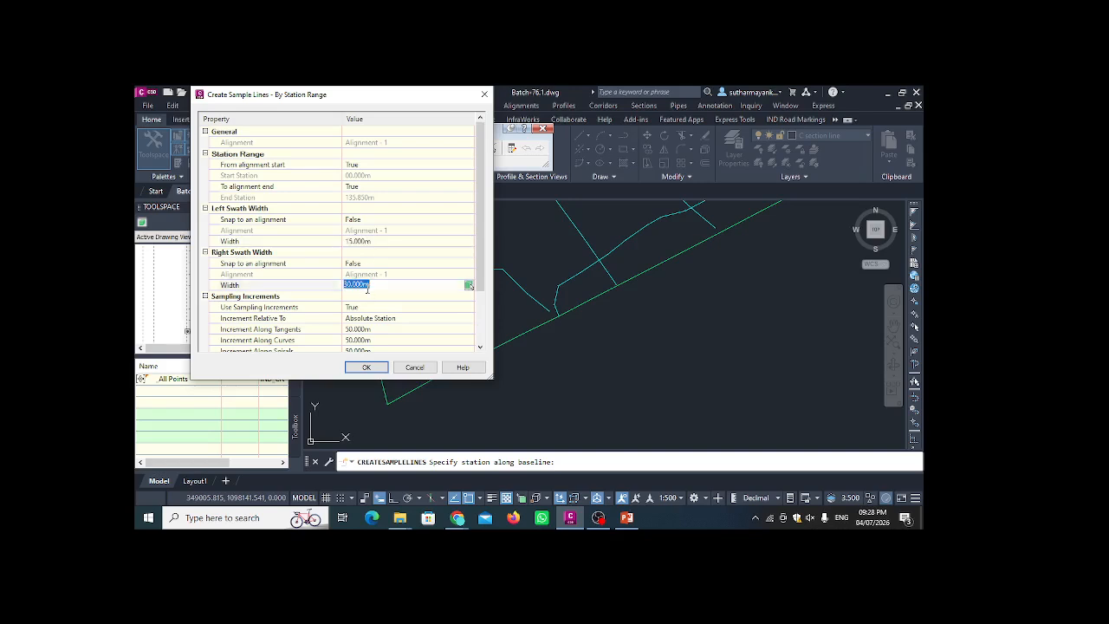
pyautogui.write('15')
pyautogui.press('Return')
pyautogui.scroll(-1, 398, 334)
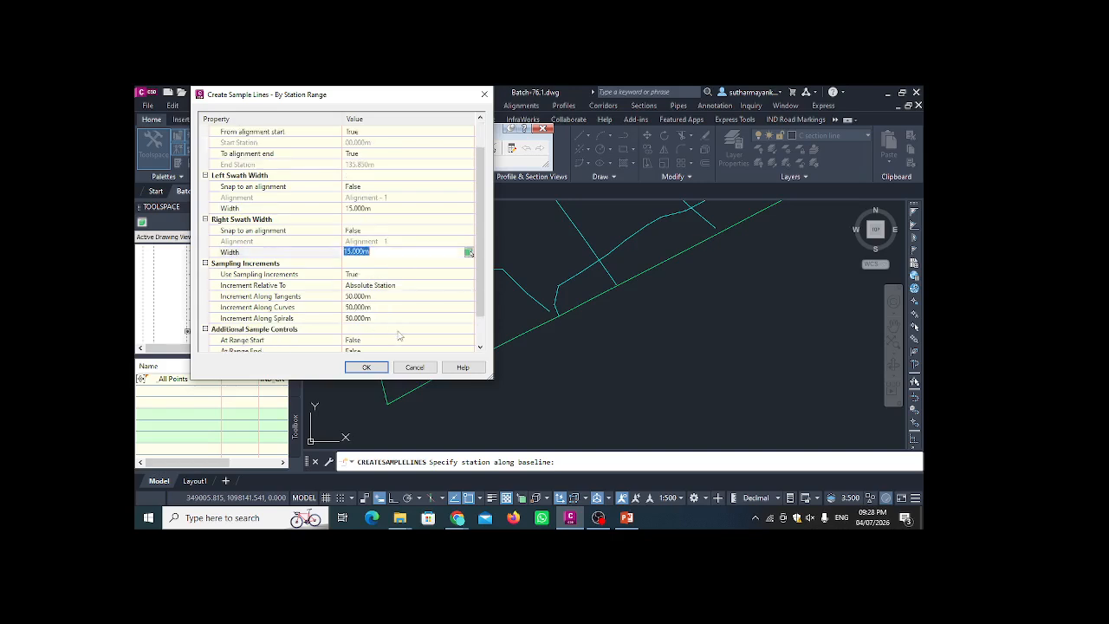
# - Set the sampling increments along tangents, curves and spirals to 20 m and generate the sample lines
pyautogui.click(383, 296)
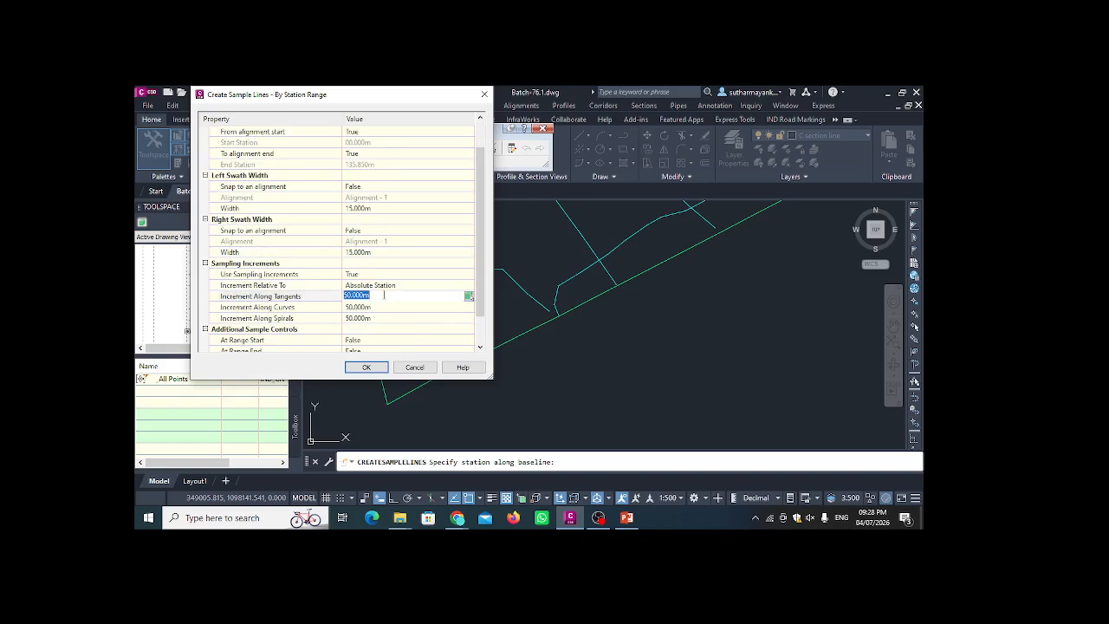
pyautogui.write('20')
pyautogui.click(371, 307)
pyautogui.write('20')
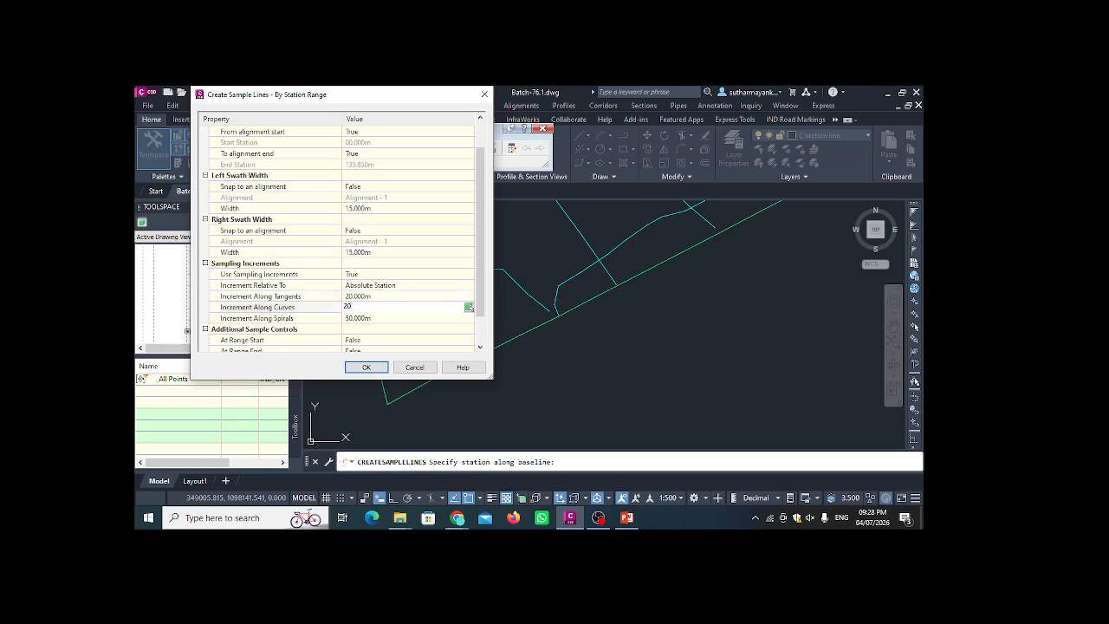
pyautogui.click(372, 318)
pyautogui.write('20')
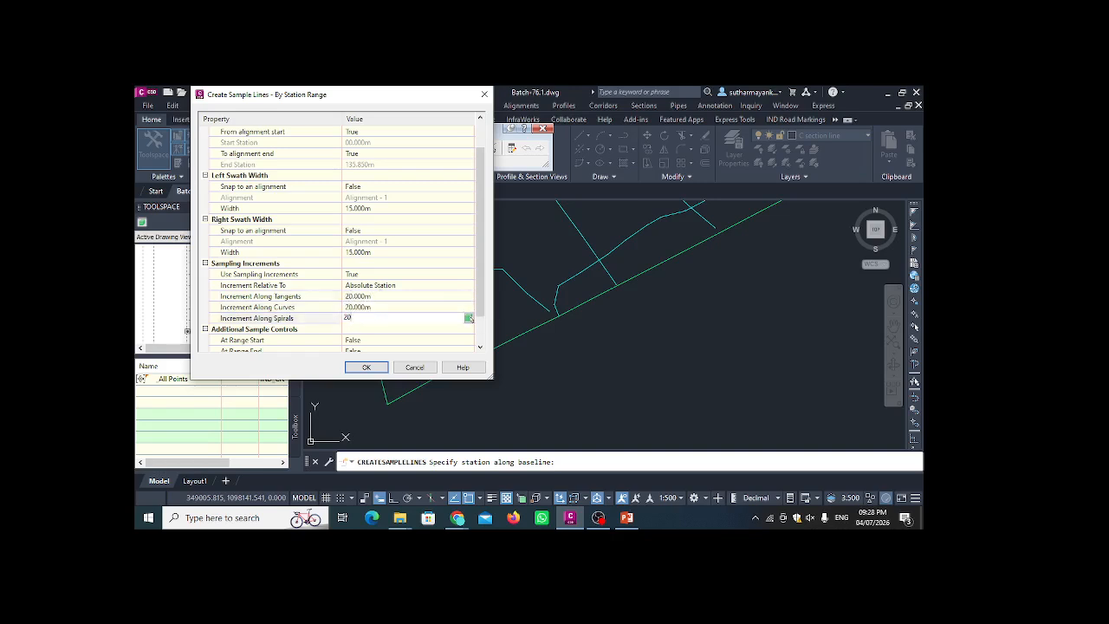
pyautogui.press('Return')
pyautogui.scroll(-1, 389, 270)
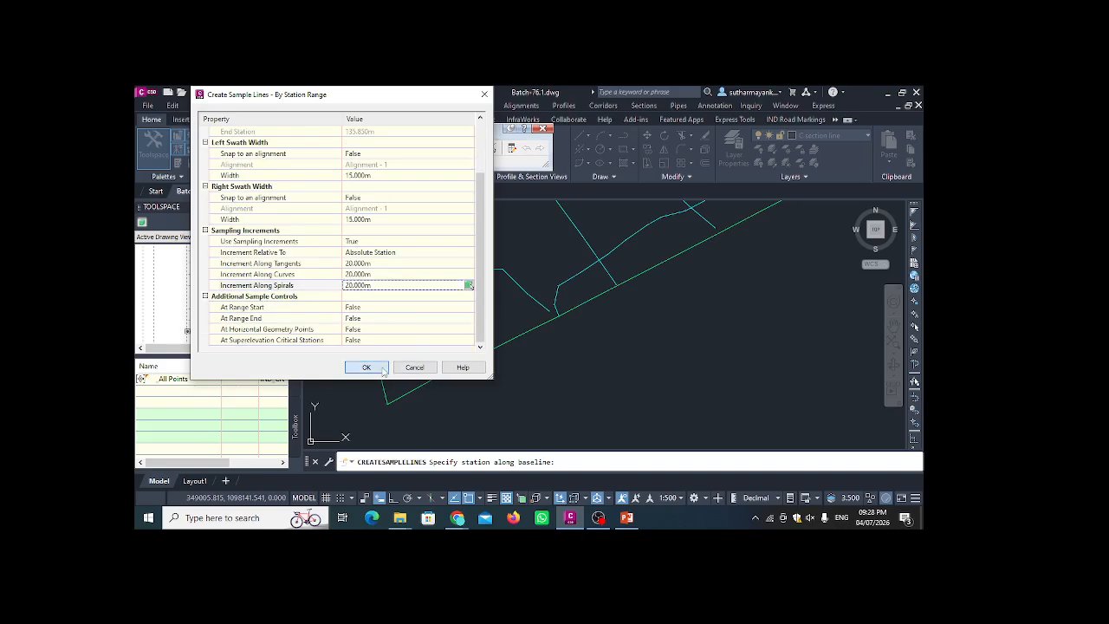
pyautogui.click(367, 367)
pyautogui.scroll(4, 423, 302)
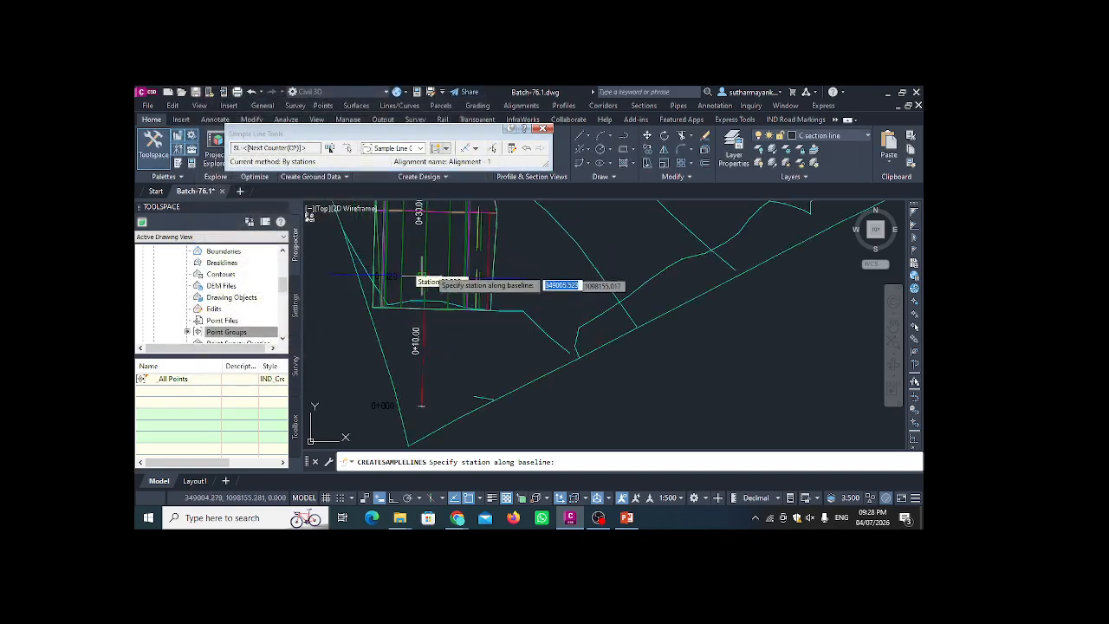
pyautogui.scroll(-8, 459, 286)
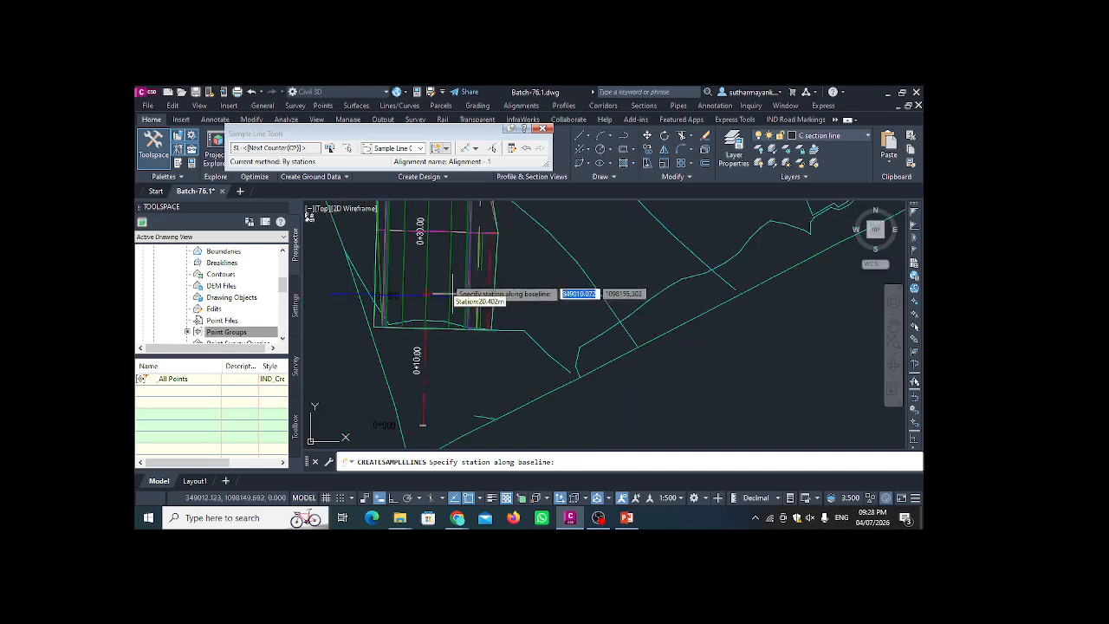
pyautogui.scroll(4, 473, 292)
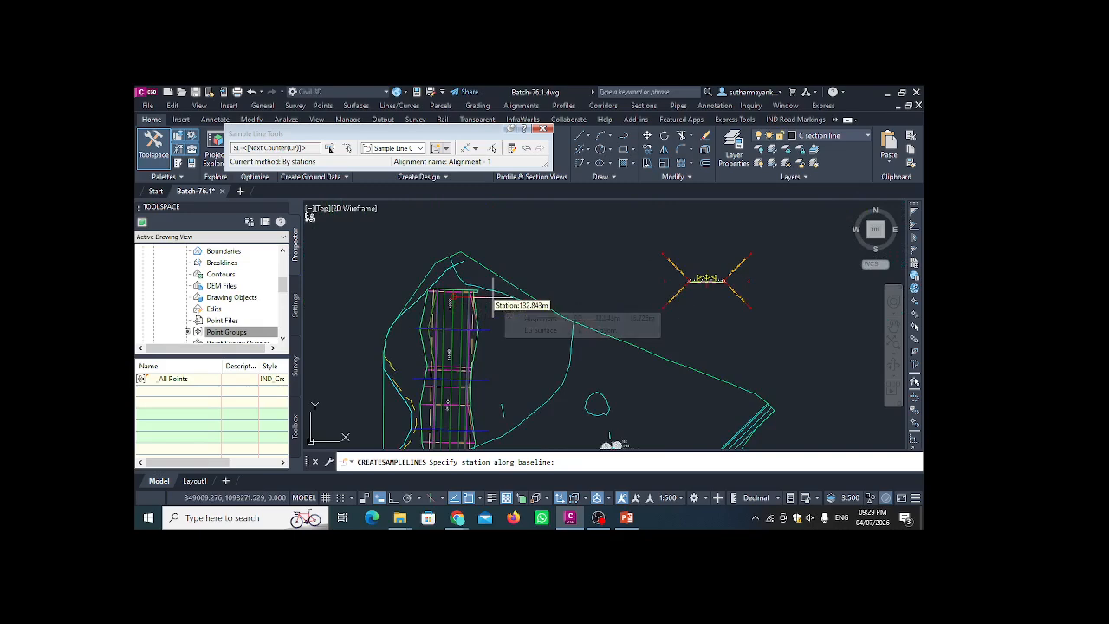
pyautogui.press('Escape')
# - Examine the sample lines and their section marks along the corridor from the alignment's start to its end
pyautogui.scroll(-3, 492, 297)
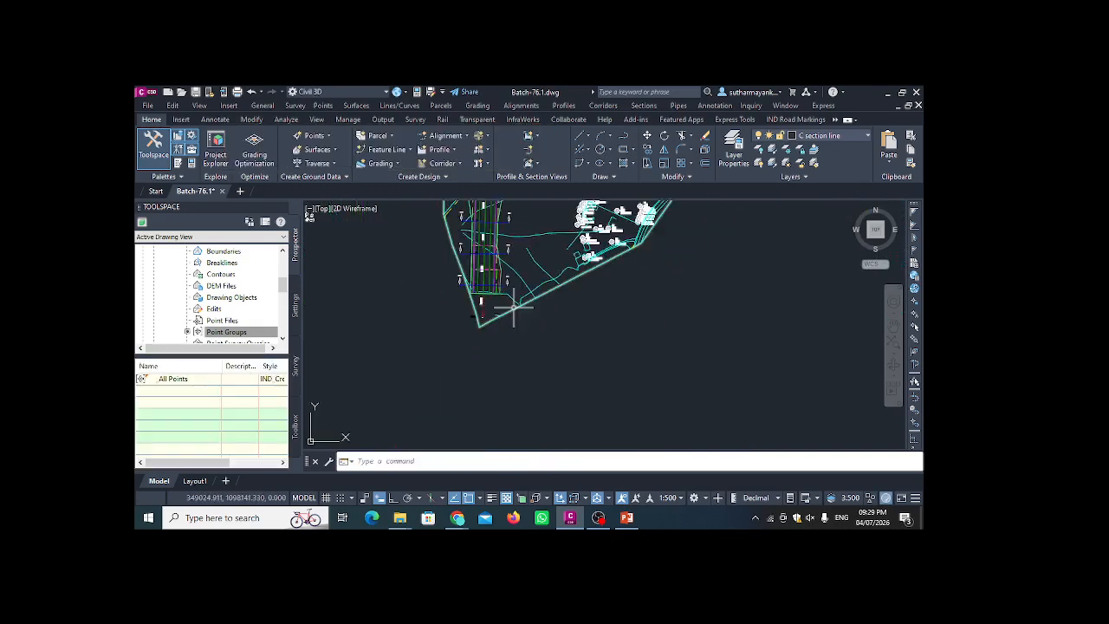
pyautogui.scroll(3, 502, 294)
pyautogui.moveTo(482, 311); pyautogui.dragTo(541, 326, button='middle')
pyautogui.scroll(-4, 540, 326)
pyautogui.scroll(4, 546, 326)
pyautogui.scroll(-3, 558, 317)
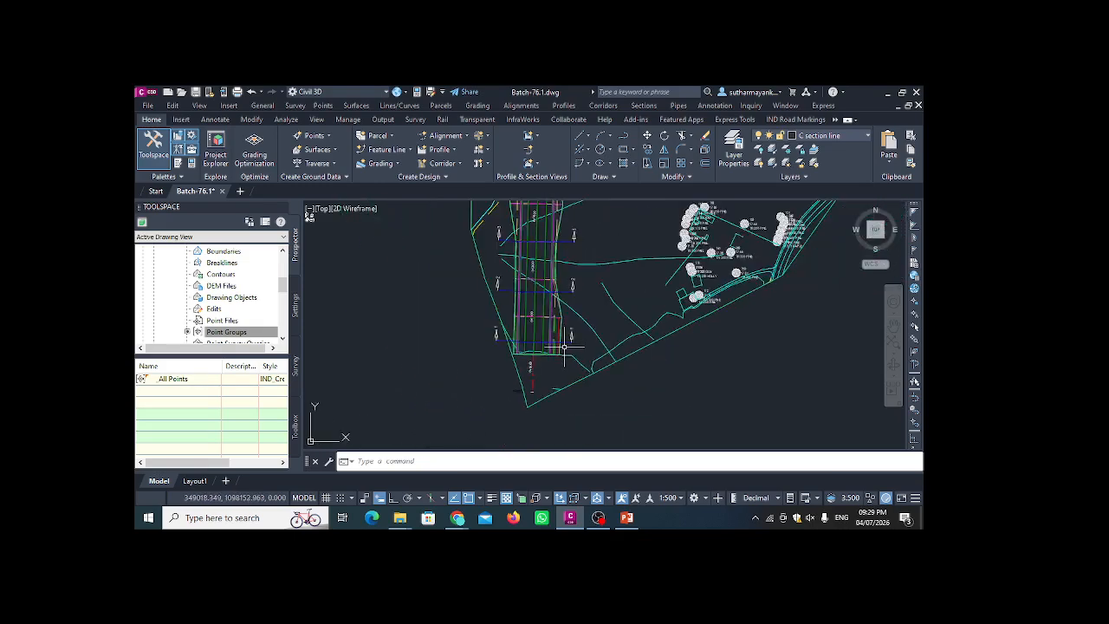
pyautogui.scroll(3, 572, 312)
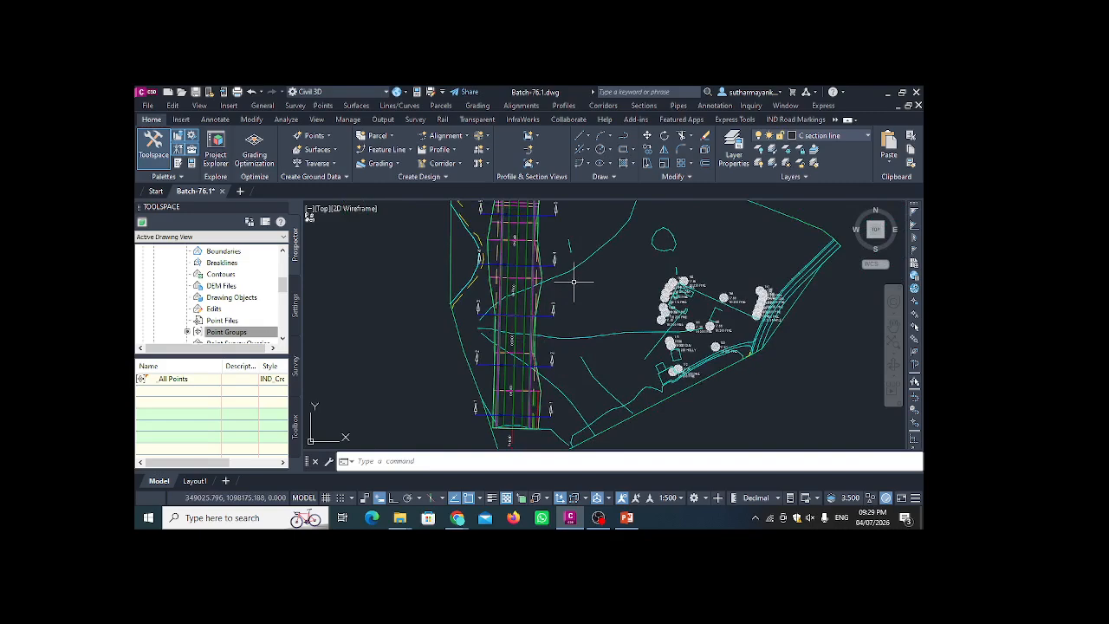
pyautogui.moveTo(574, 292); pyautogui.dragTo(561, 328, button='middle')
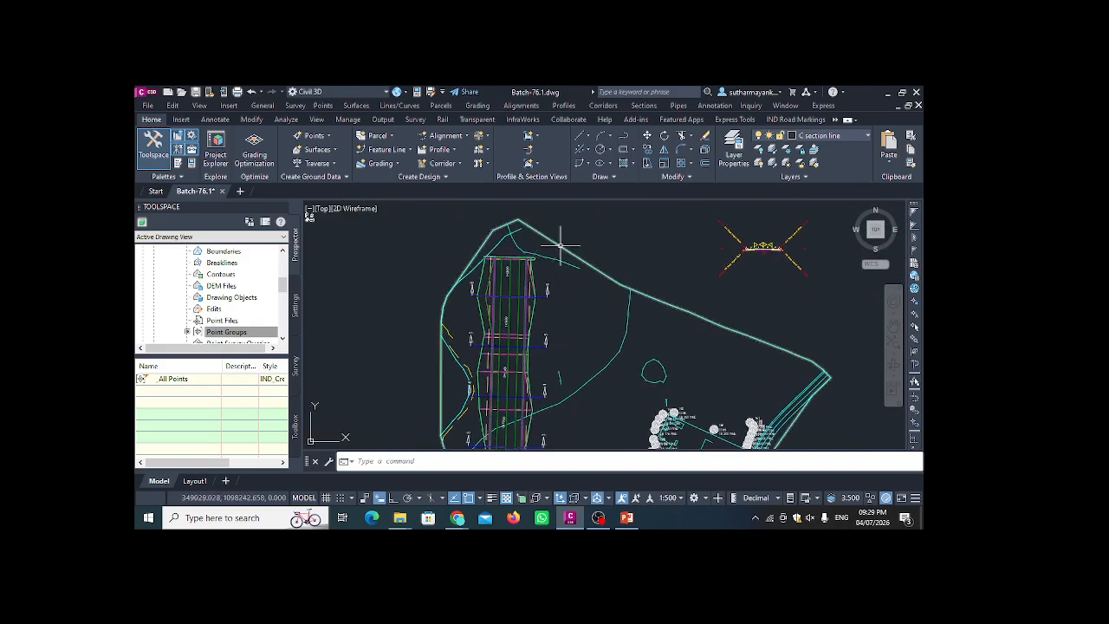
pyautogui.scroll(5, 503, 286)
pyautogui.scroll(-3, 504, 286)
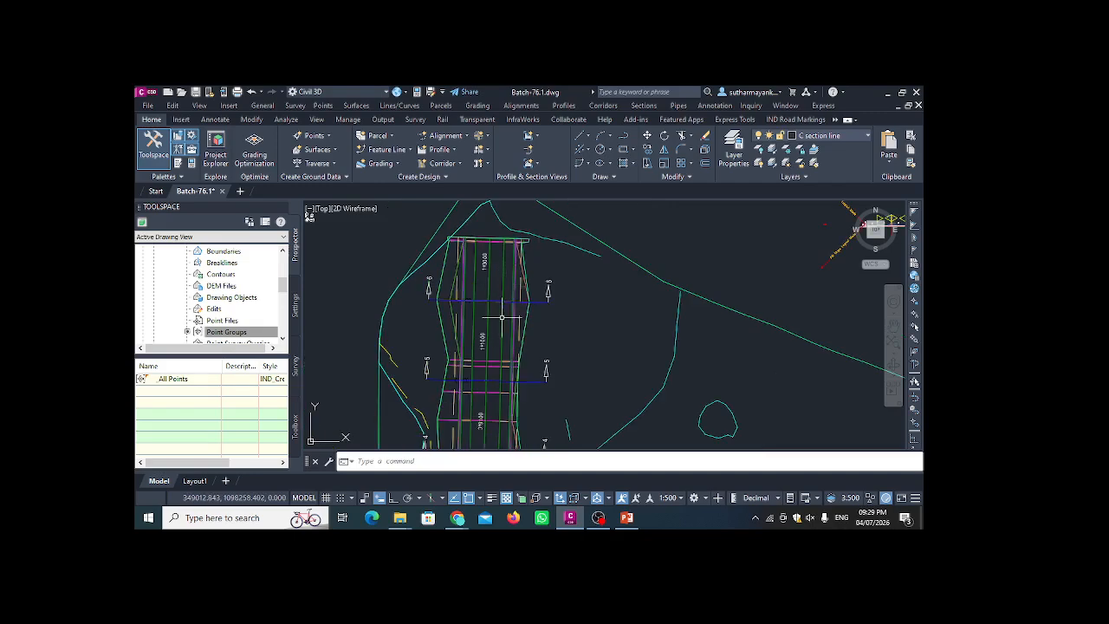
# - Inspect the section marks between stations 4 and 6 and the sample line nearest the corridor's start
pyautogui.moveTo(499, 324); pyautogui.dragTo(495, 280, button='middle')
pyautogui.scroll(4, 482, 338)
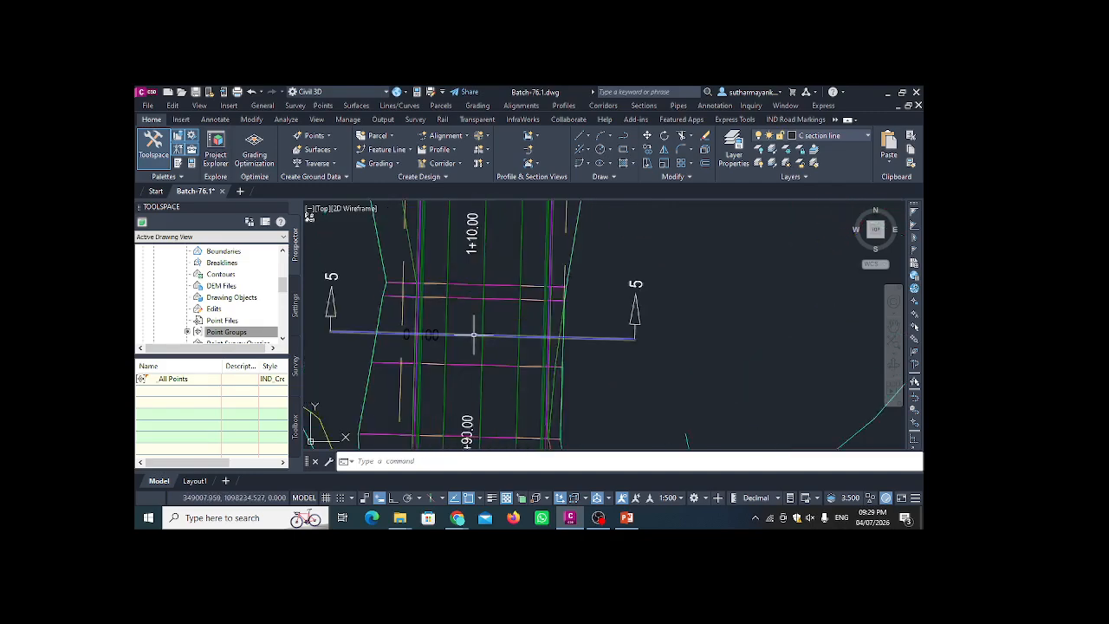
pyautogui.moveTo(474, 332); pyautogui.dragTo(480, 291, button='middle')
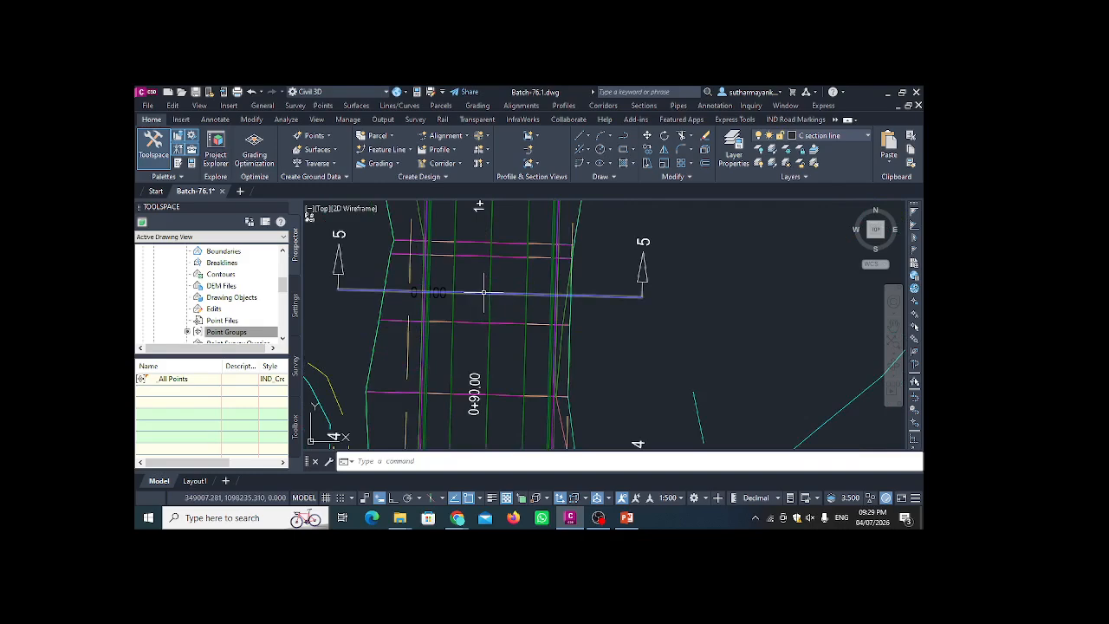
pyautogui.scroll(-2, 483, 293)
pyautogui.scroll(-2, 500, 290)
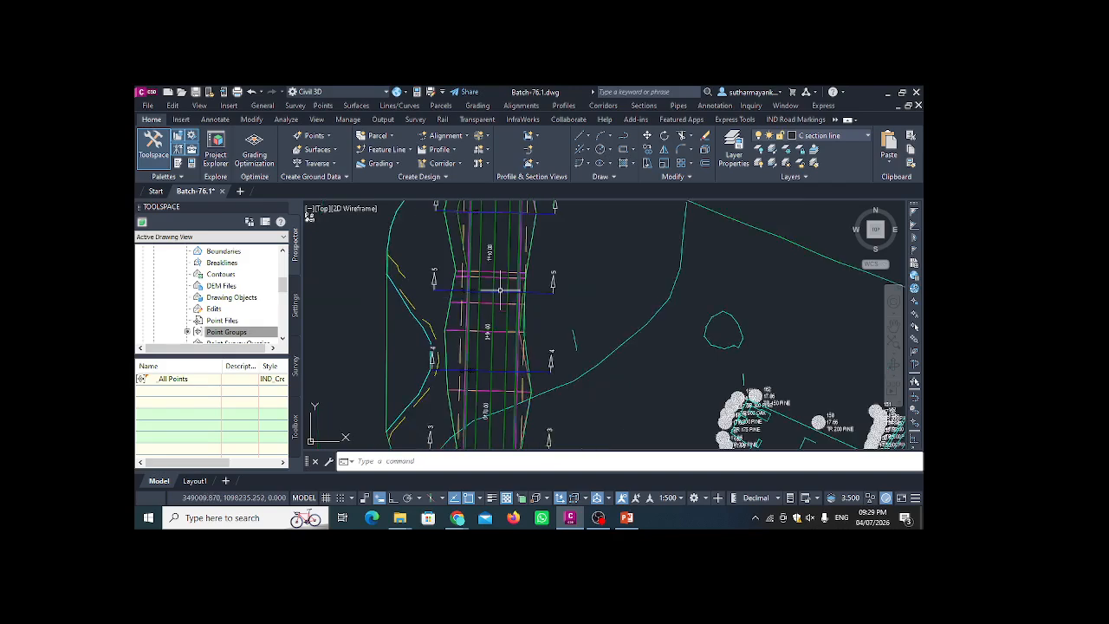
pyautogui.moveTo(494, 306)
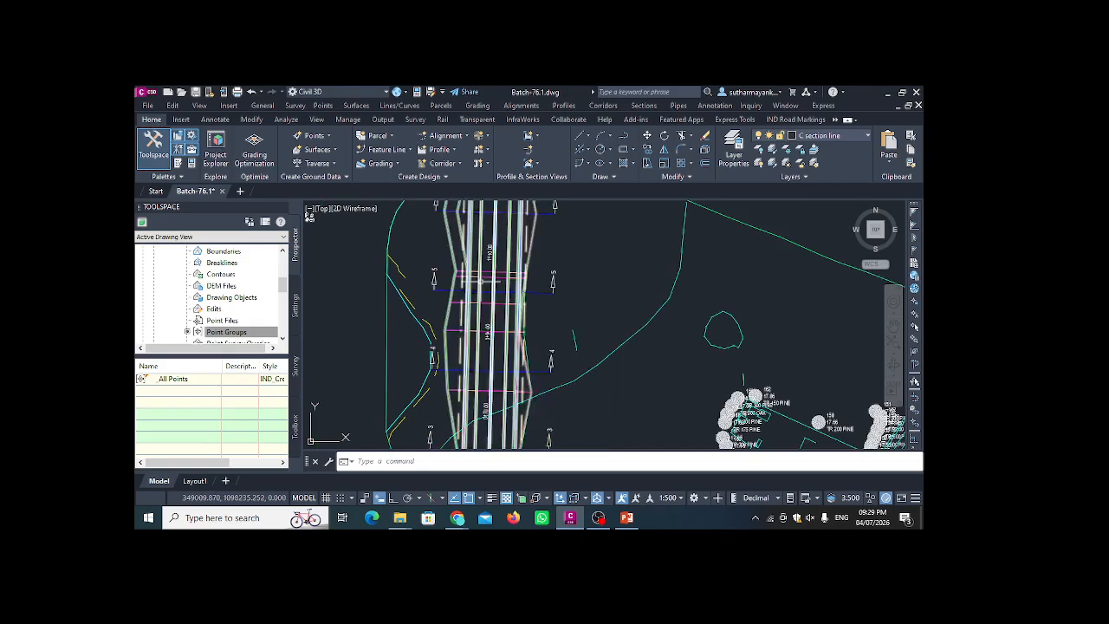
pyautogui.scroll(-4, 494, 347)
pyautogui.scroll(5, 433, 268)
pyautogui.scroll(3, 375, 261)
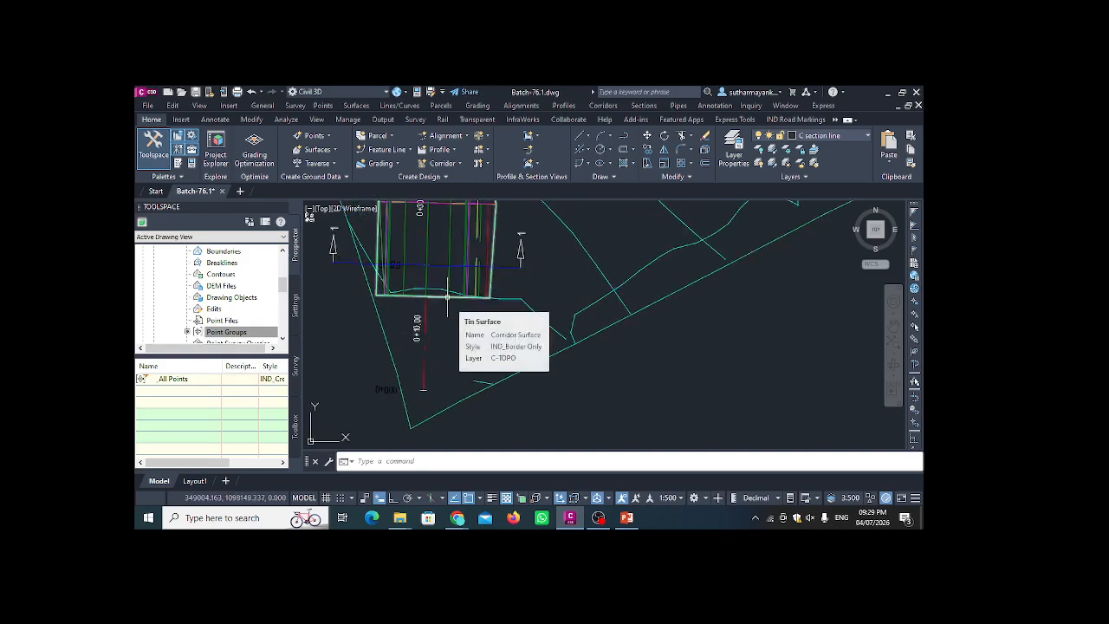
pyautogui.click(448, 297)
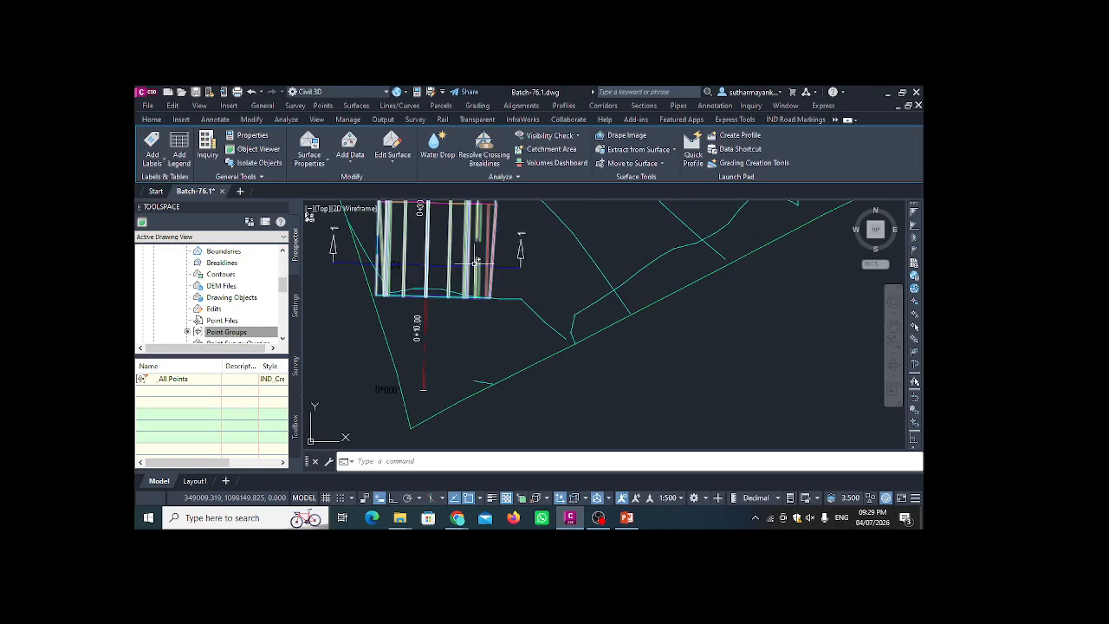
pyautogui.press('Escape')
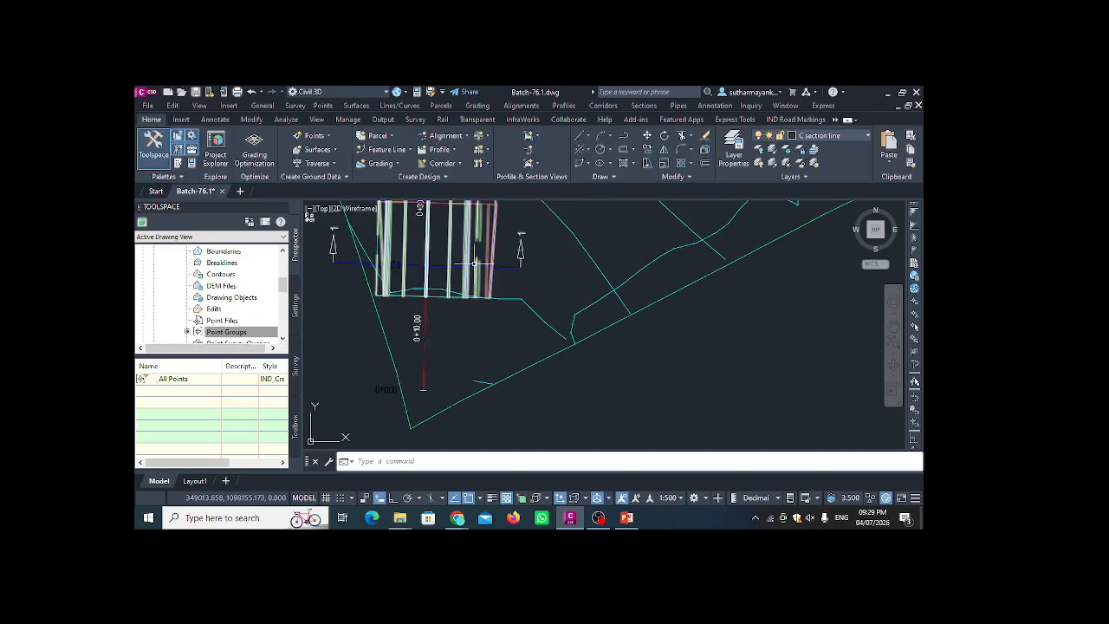
pyautogui.click(529, 152)
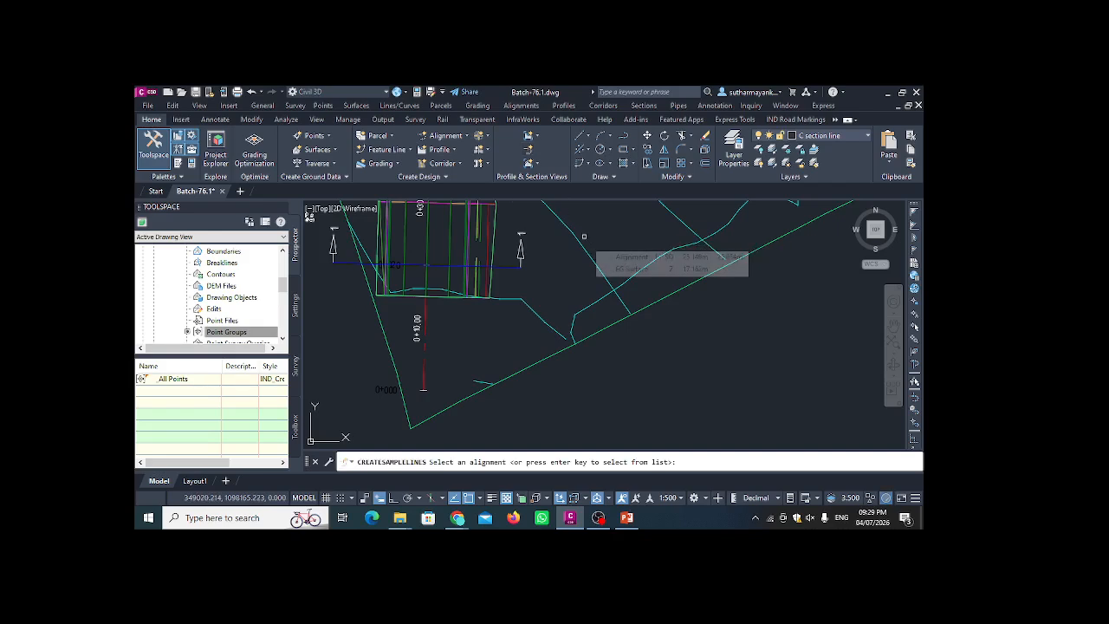
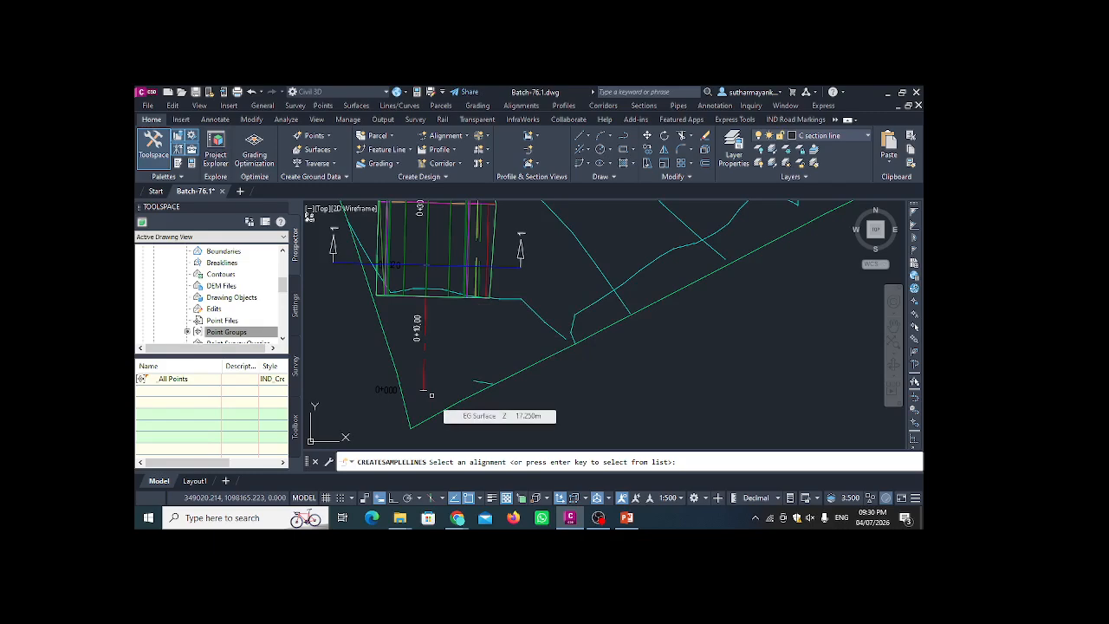
pyautogui.press('Escape')
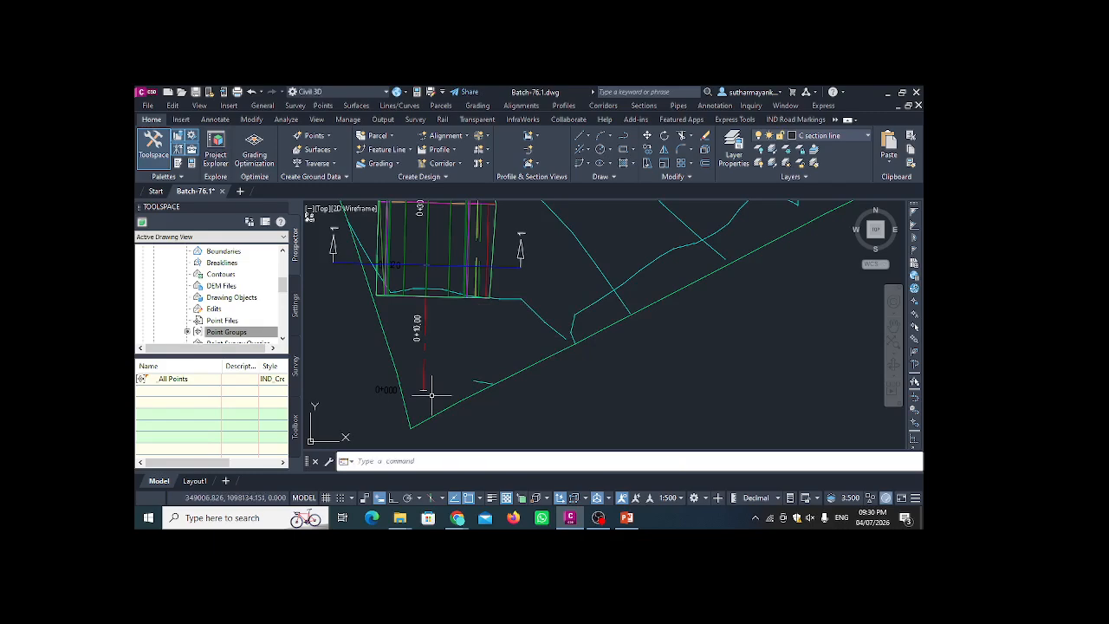
# - Open the group properties from the first sample line and review the stations, styles and offsets of its sample lines
pyautogui.scroll(-2, 505, 304)
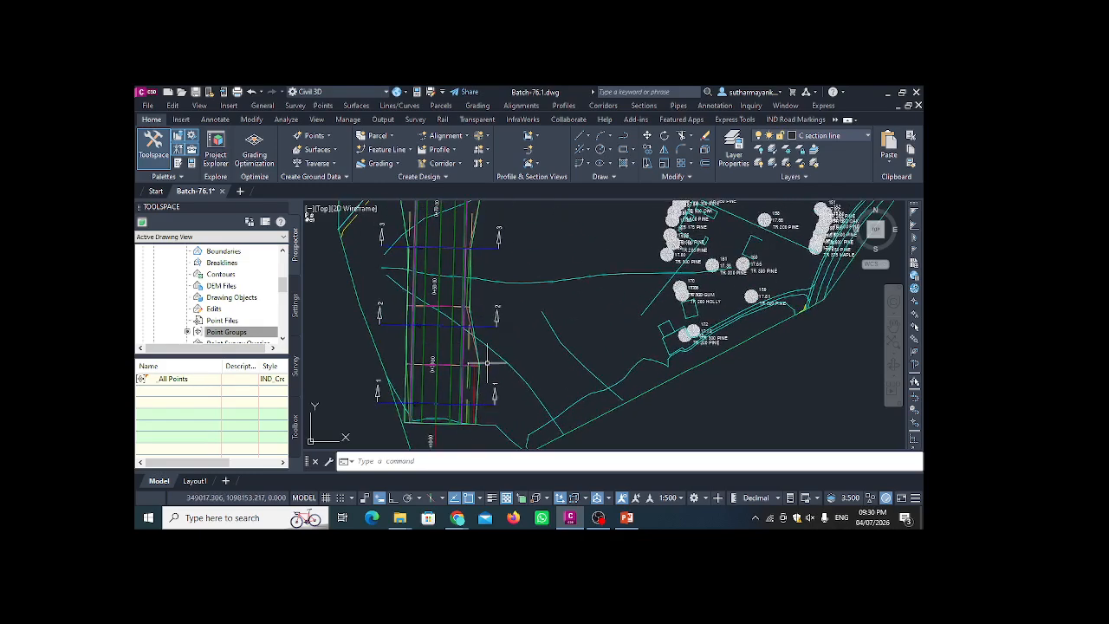
pyautogui.scroll(-4, 487, 362)
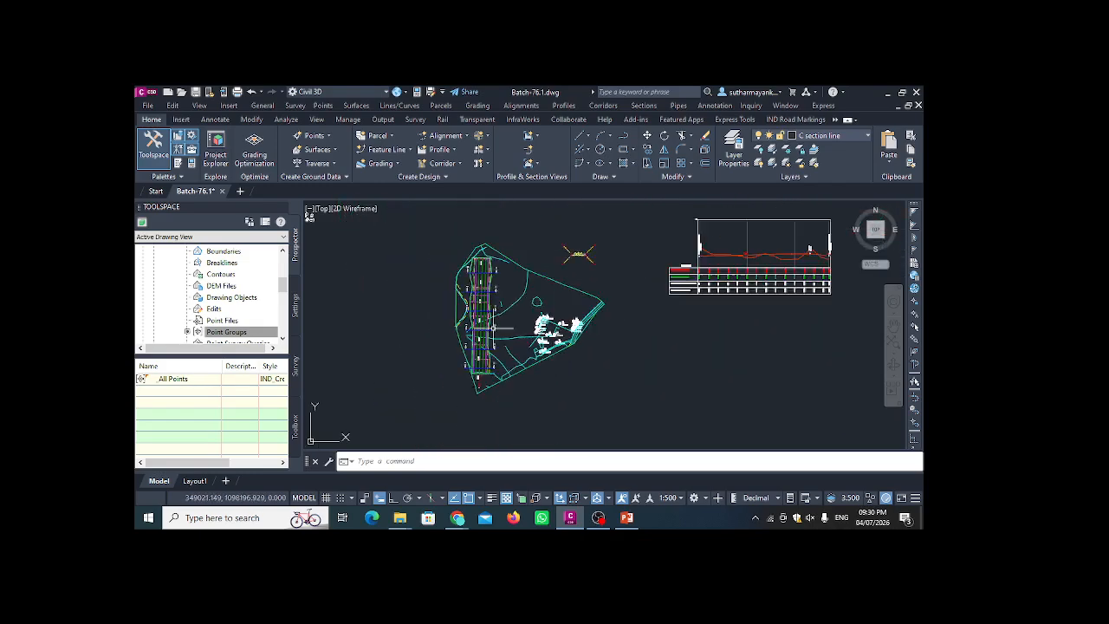
pyautogui.scroll(4, 492, 328)
pyautogui.scroll(-4, 494, 334)
pyautogui.scroll(2, 503, 344)
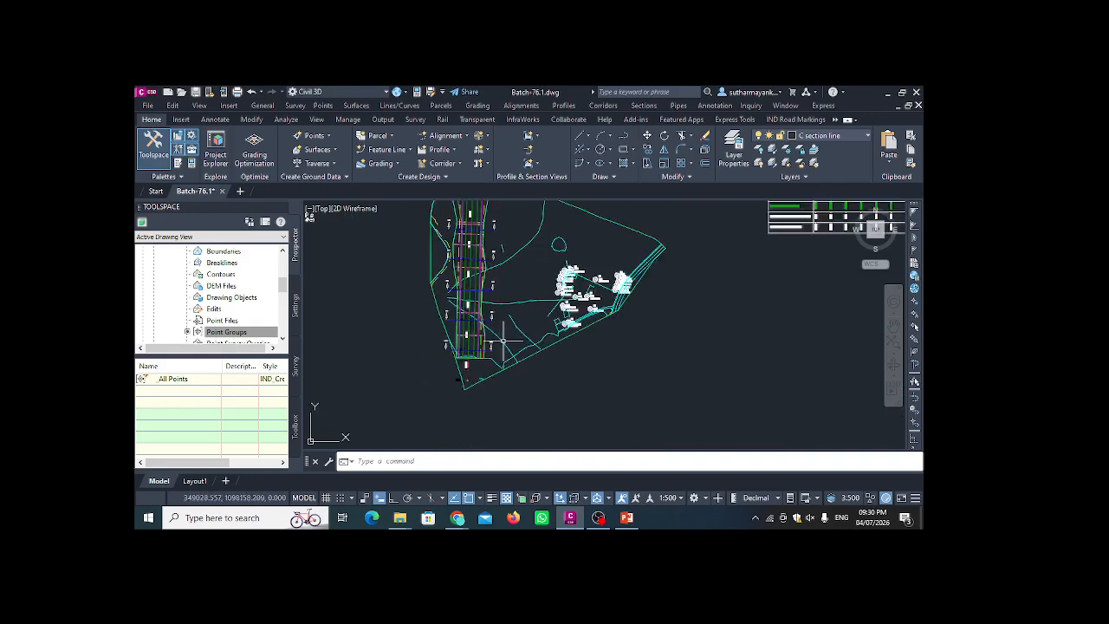
pyautogui.scroll(3, 503, 344)
pyautogui.click(446, 387)
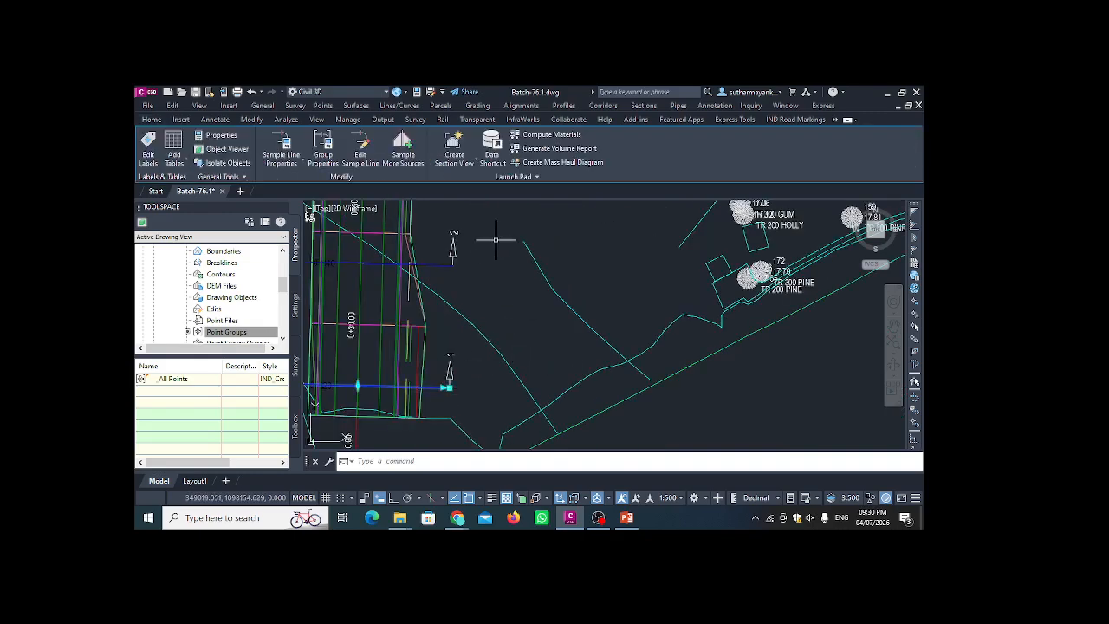
pyautogui.click(330, 161)
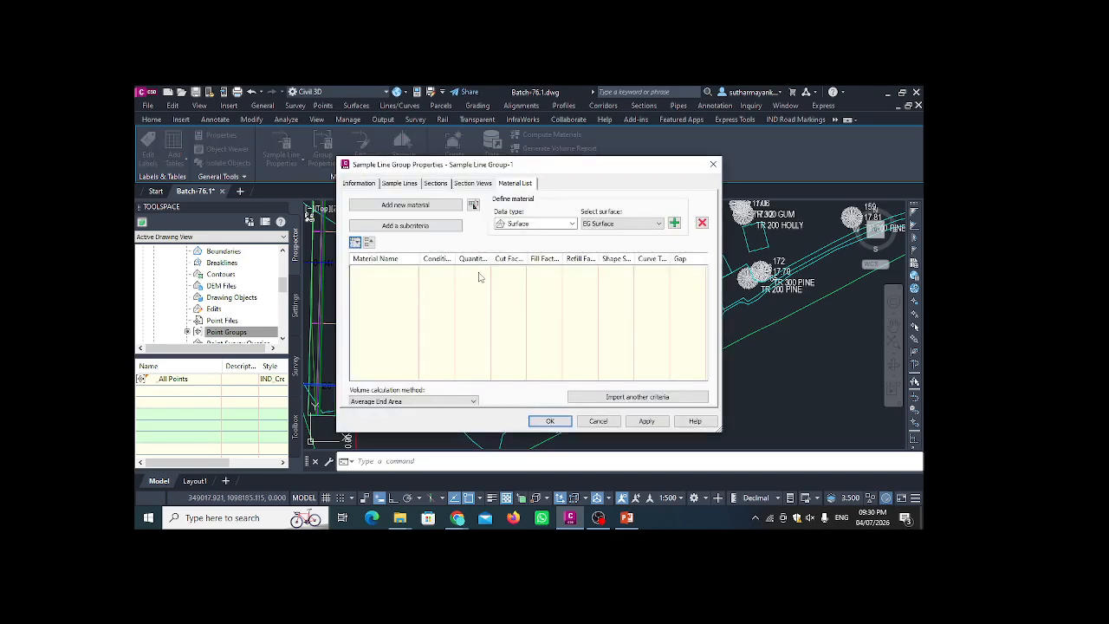
pyautogui.click(394, 184)
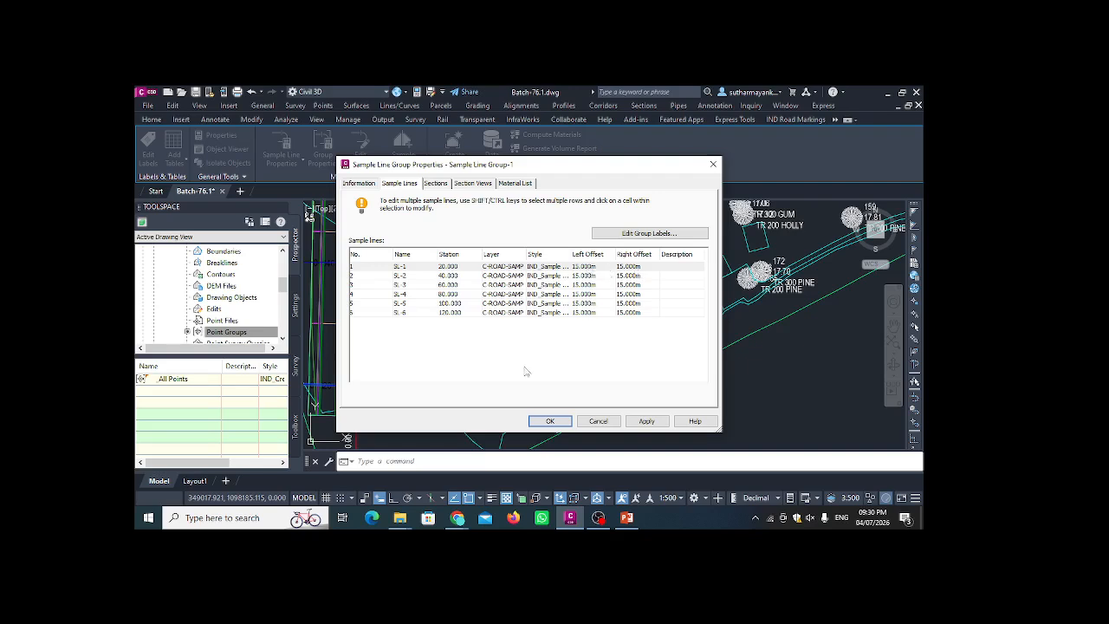
pyautogui.moveTo(404, 168); pyautogui.dragTo(514, 193)
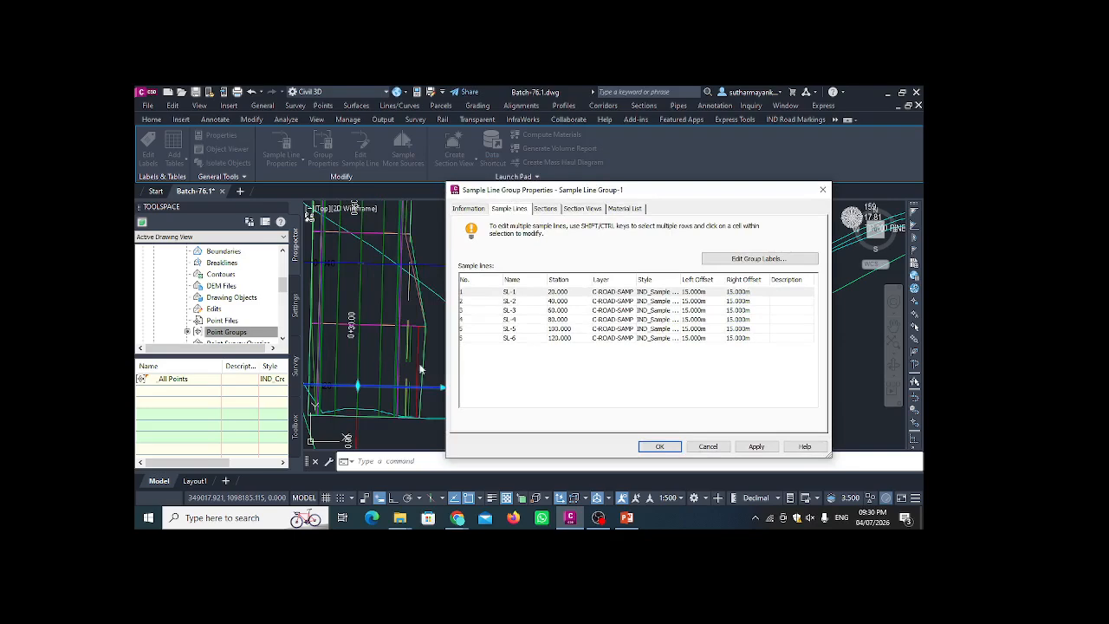
pyautogui.moveTo(669, 192); pyautogui.dragTo(653, 185)
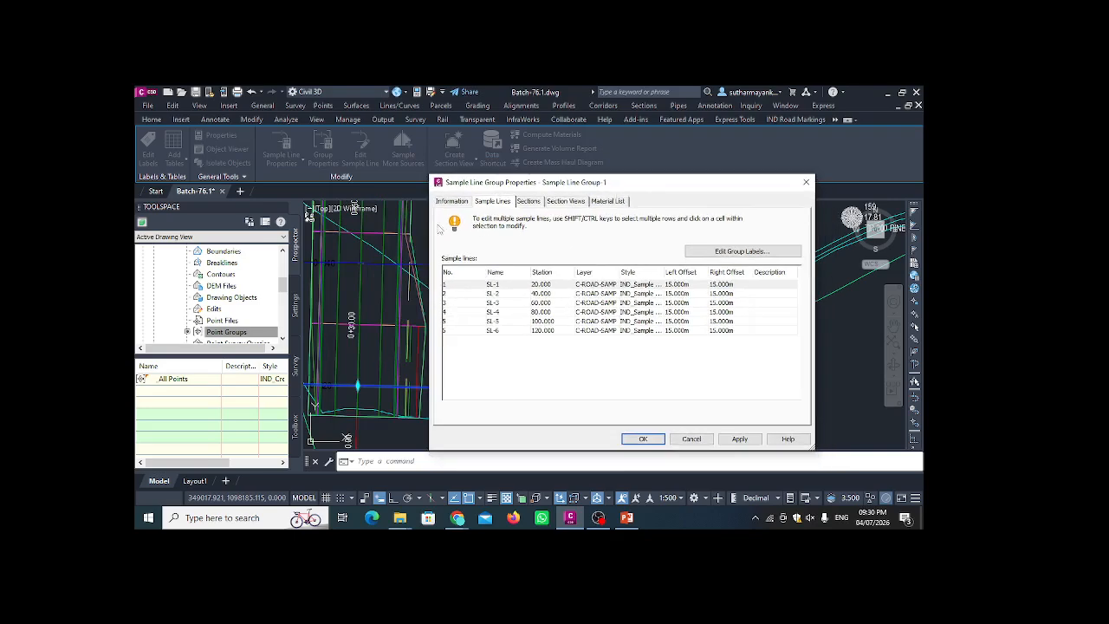
# - Review the group's sections, section views, material list and general information, plus its sampled section sources, without changing anything
pyautogui.click(527, 201)
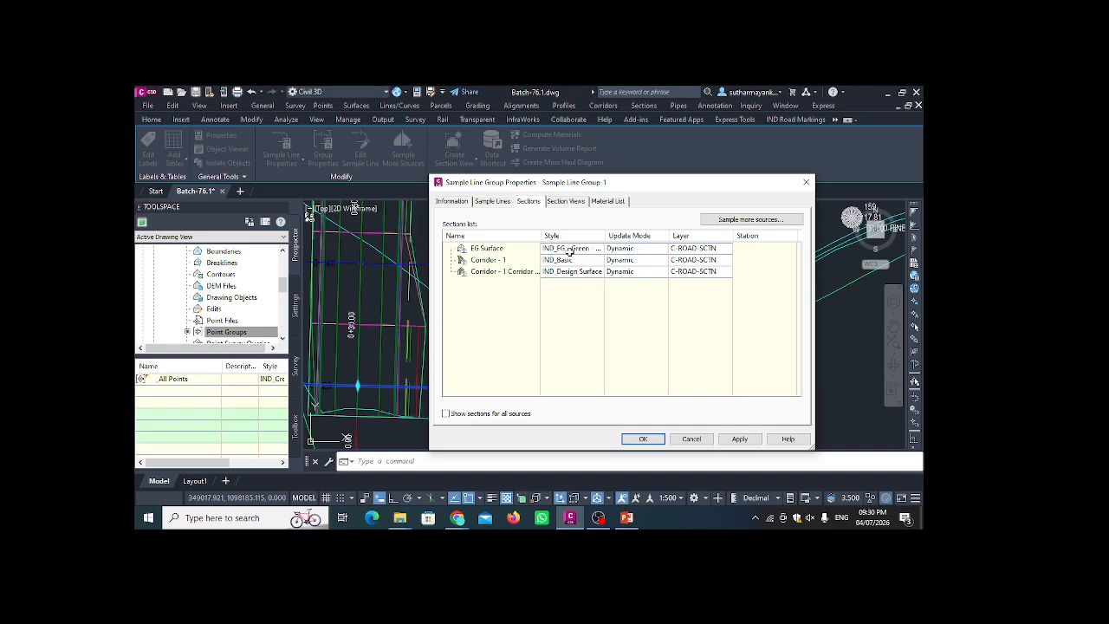
pyautogui.click(575, 205)
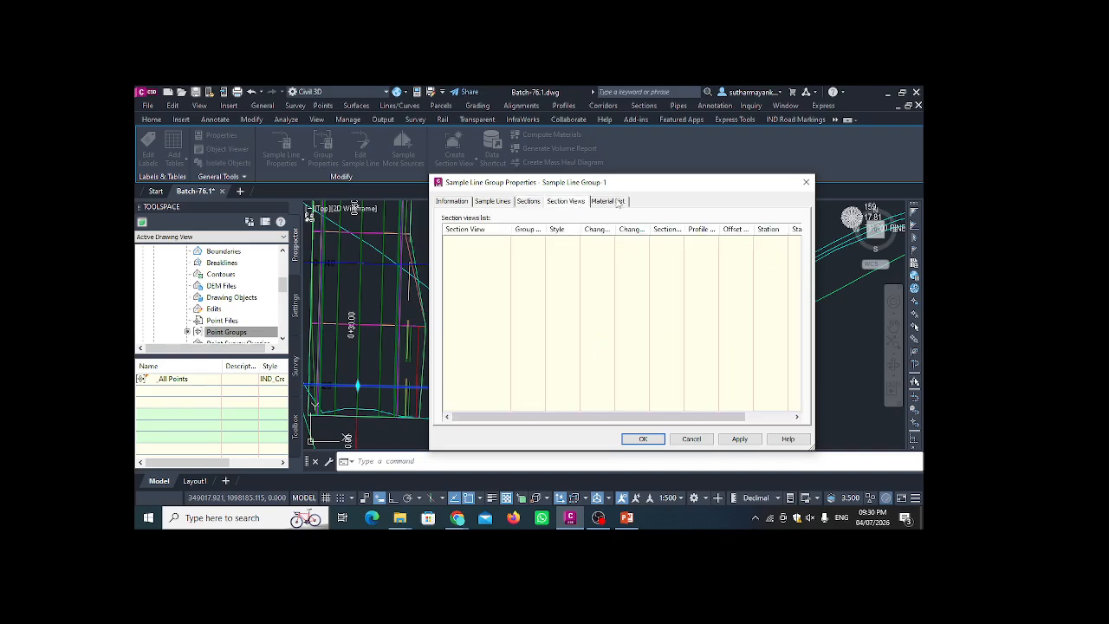
pyautogui.click(617, 202)
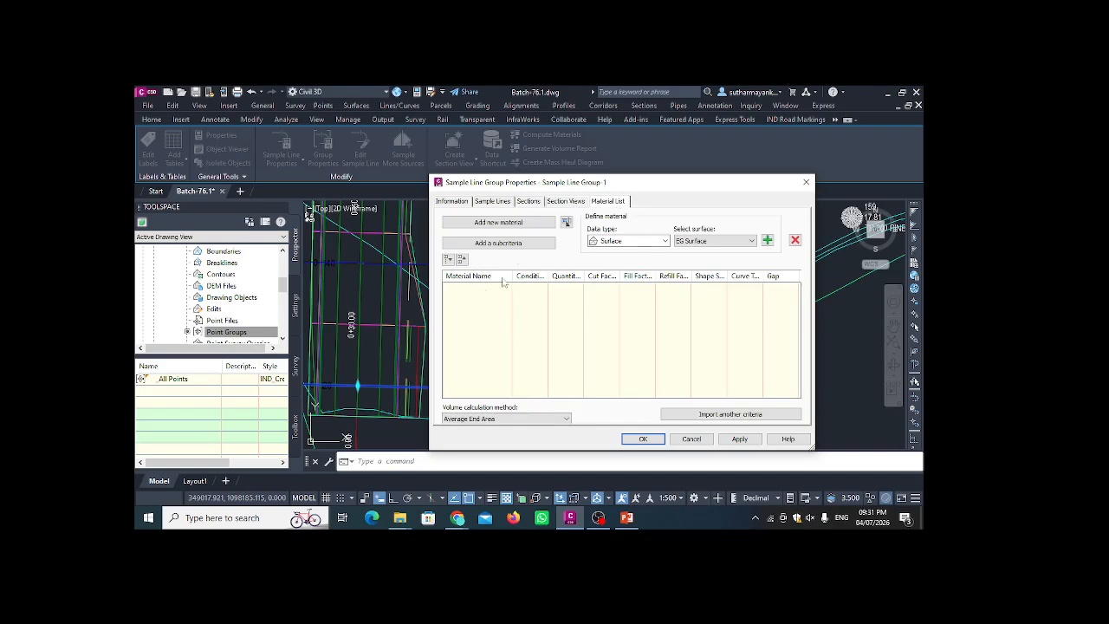
pyautogui.click(451, 200)
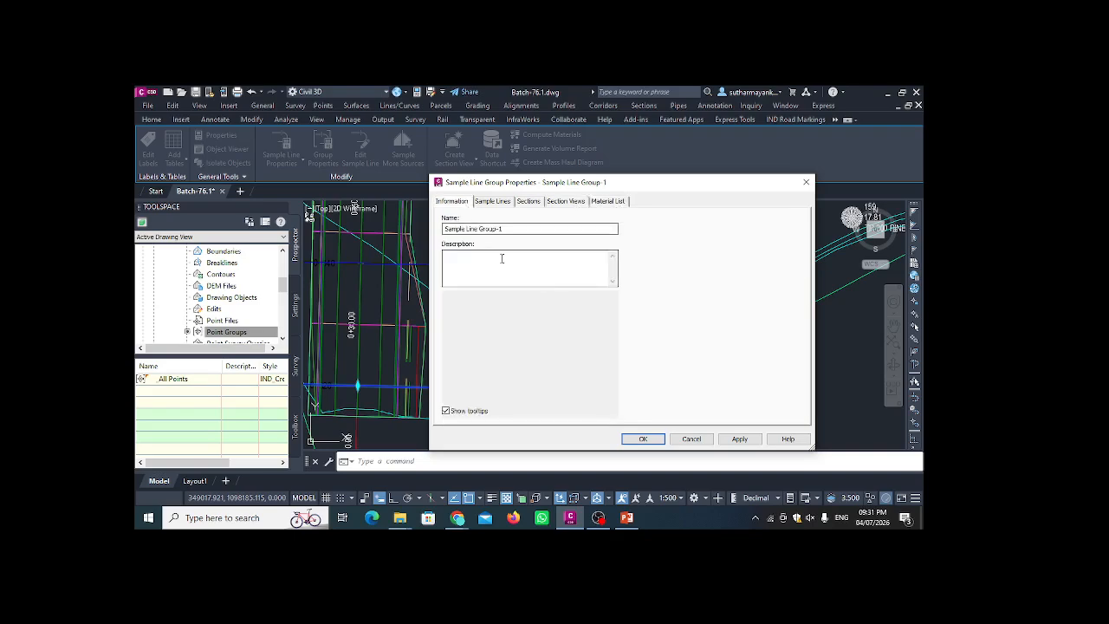
pyautogui.click(692, 439)
pyautogui.click(402, 144)
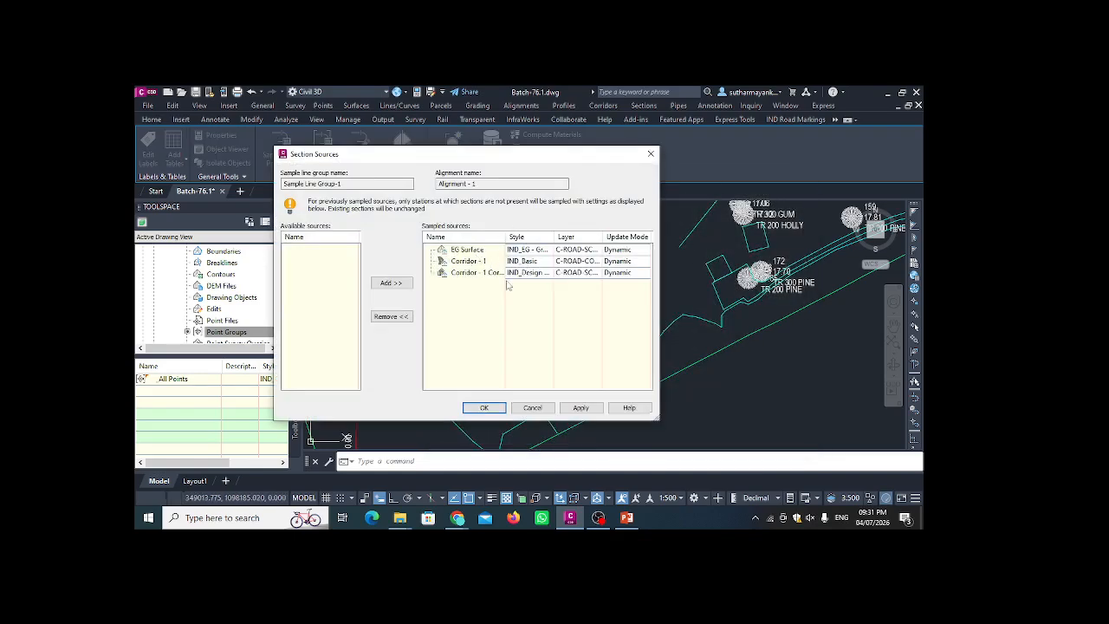
pyautogui.click(532, 408)
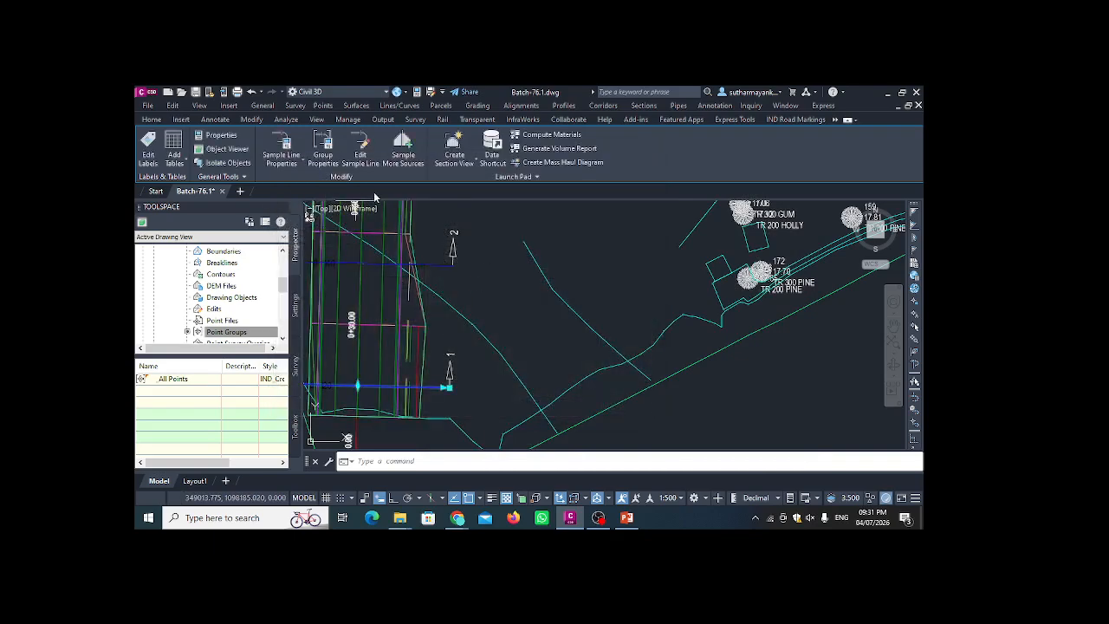
# - Review the display, information and summary settings of the sample line style, leaving it unchanged and deselecting the sample line
pyautogui.click(282, 161)
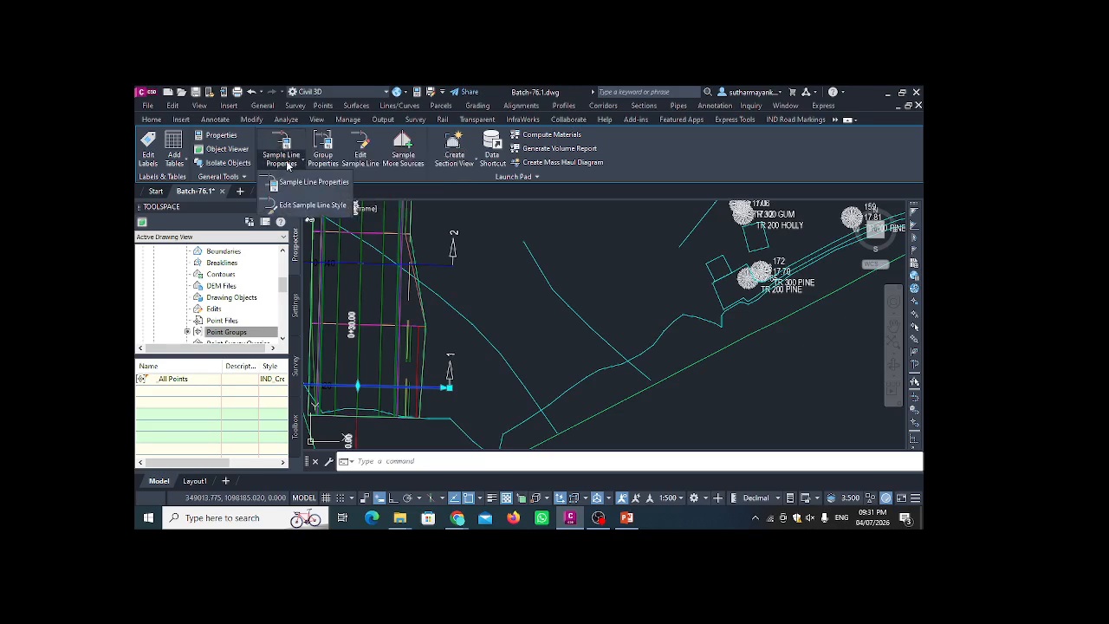
pyautogui.click(308, 206)
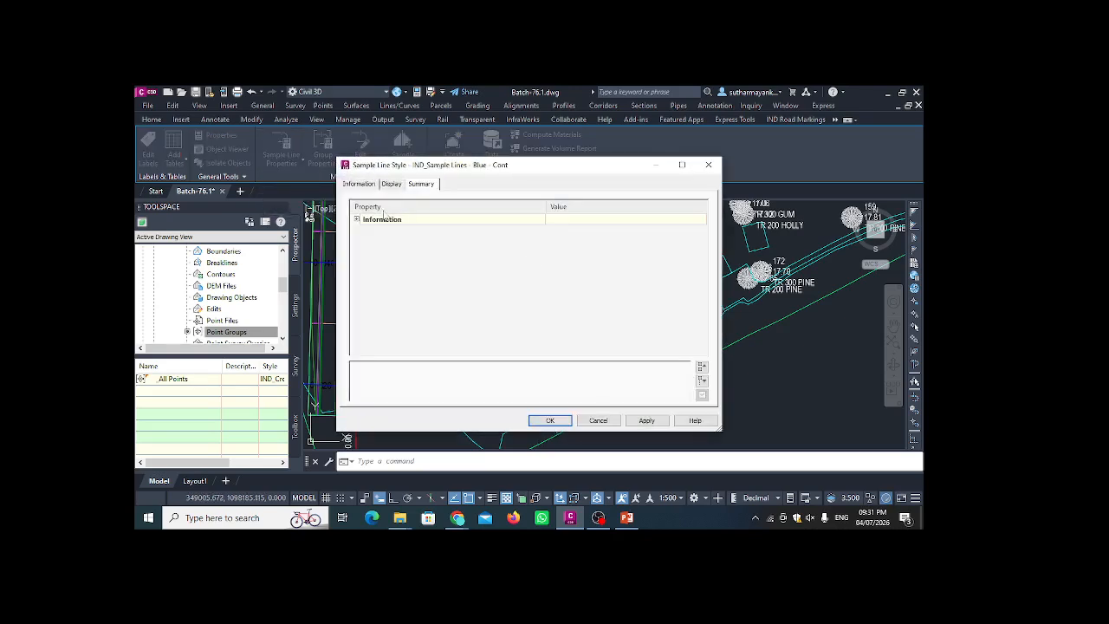
pyautogui.click(391, 185)
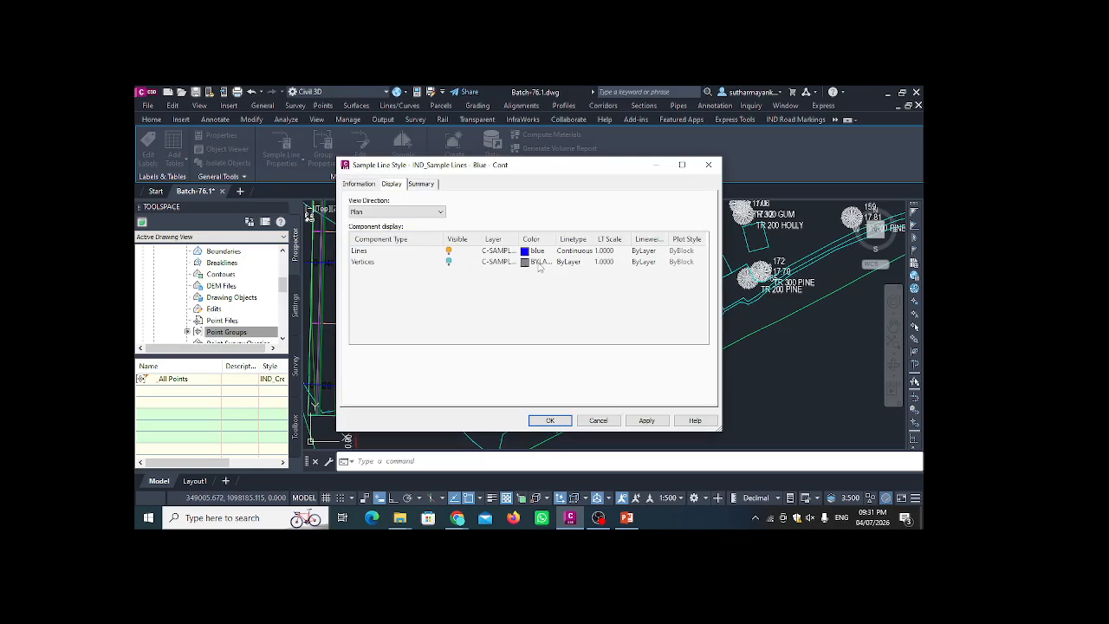
pyautogui.click(364, 183)
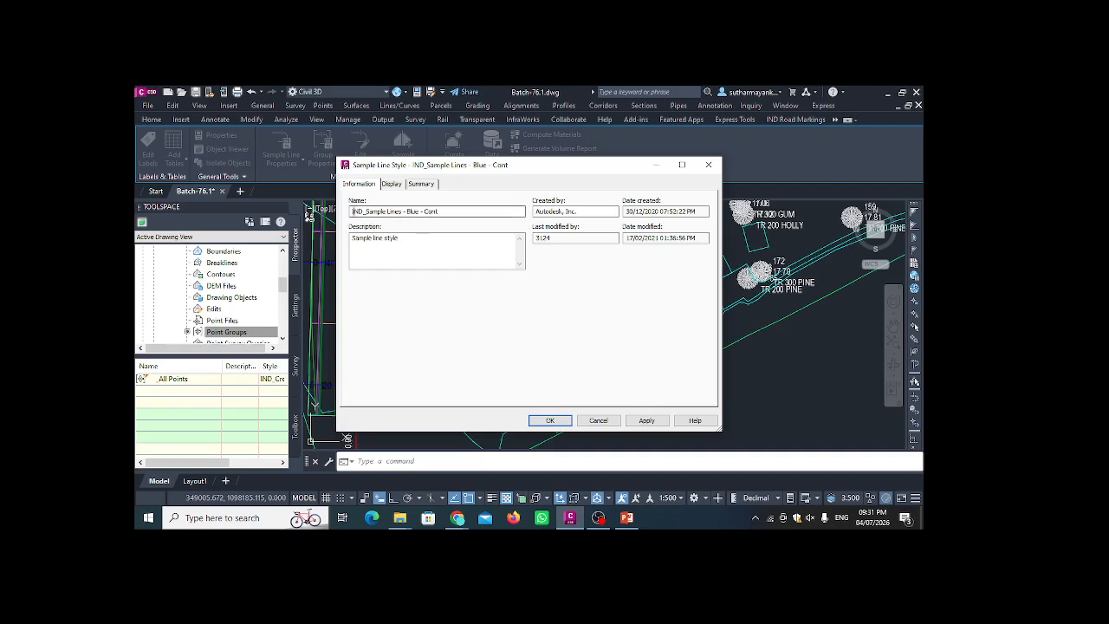
pyautogui.click(421, 185)
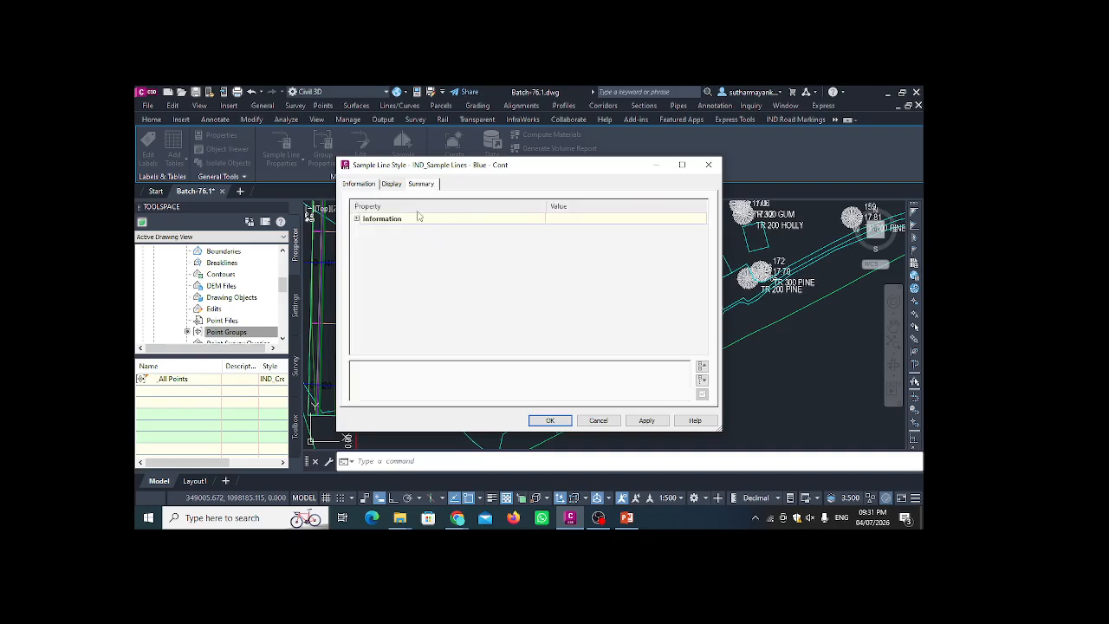
pyautogui.click(371, 185)
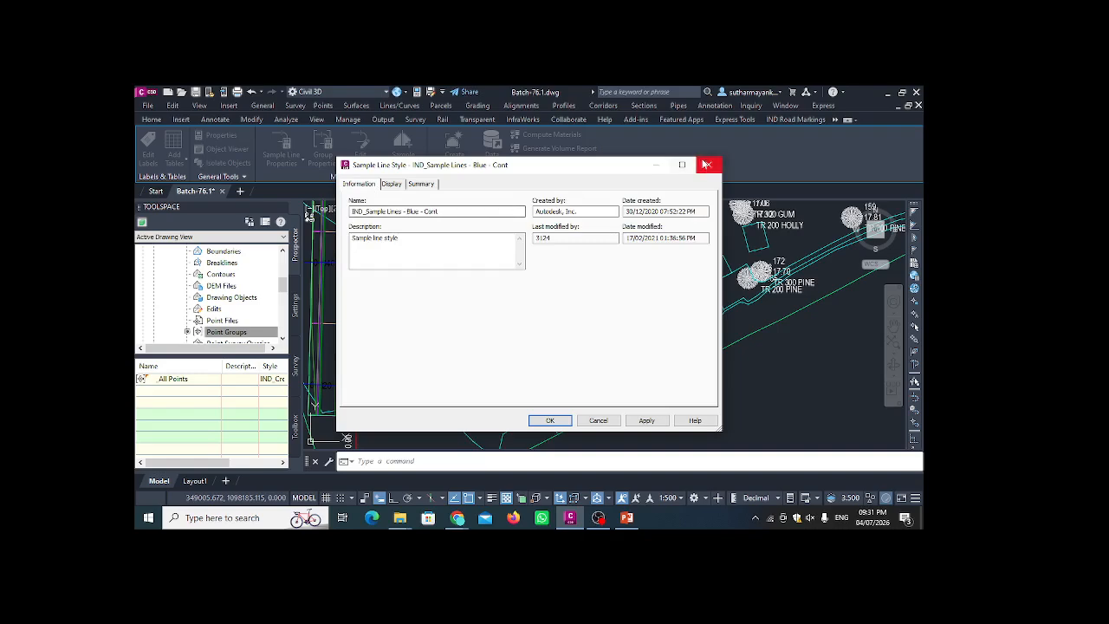
pyautogui.click(709, 165)
pyautogui.scroll(-5, 520, 251)
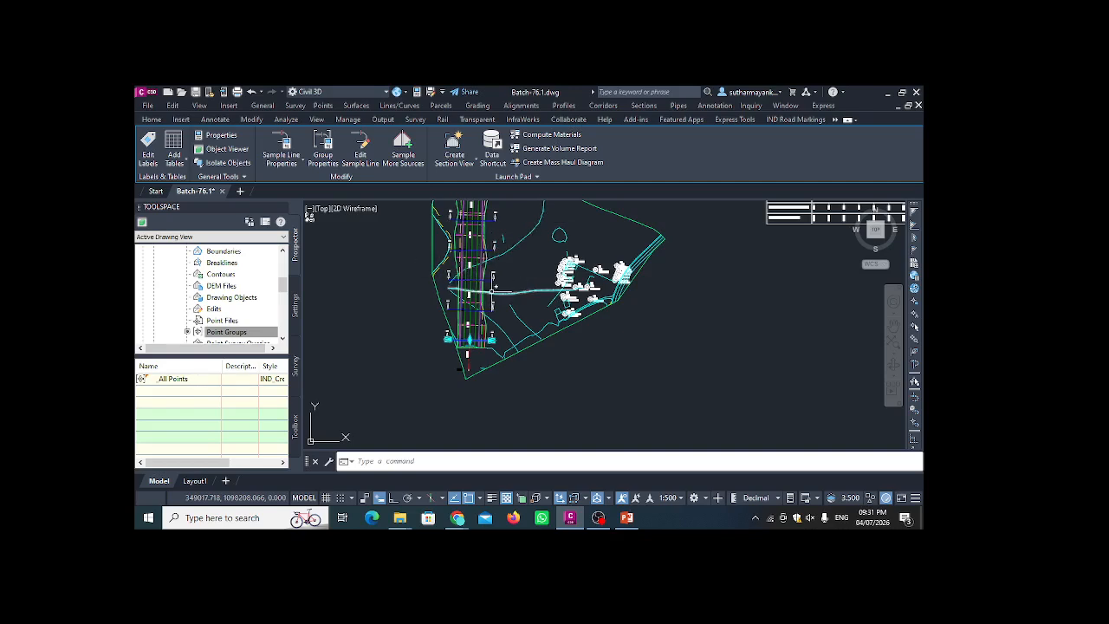
pyautogui.press('Escape')
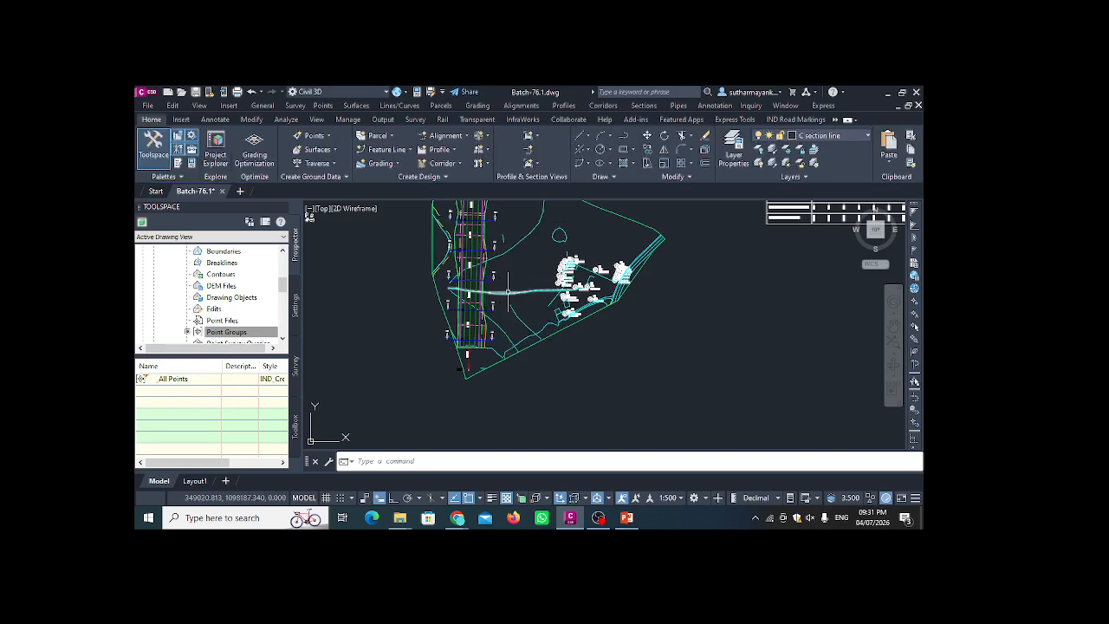
# - Start creating multiple section views for Alignment - 1 using Sample Line Group-1
pyautogui.scroll(2, 483, 268)
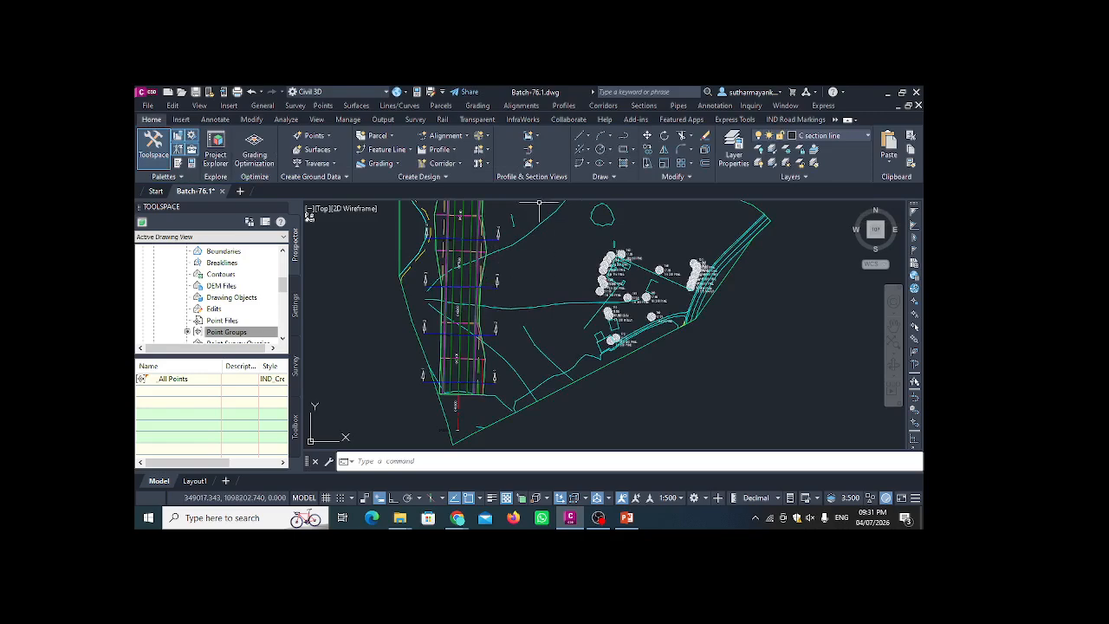
pyautogui.click(535, 166)
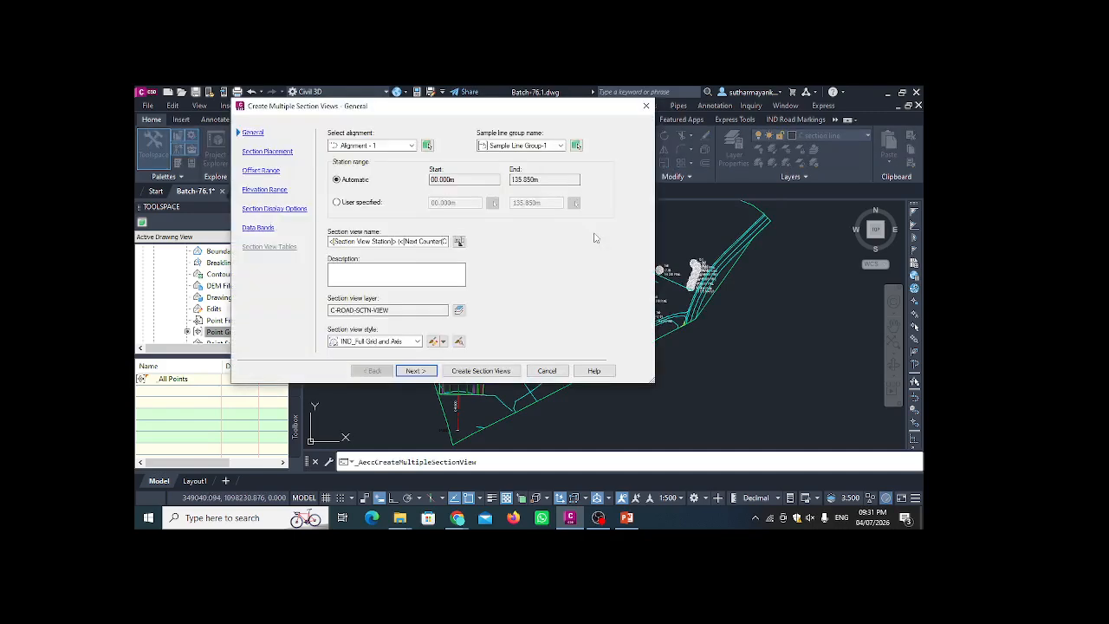
pyautogui.click(413, 146)
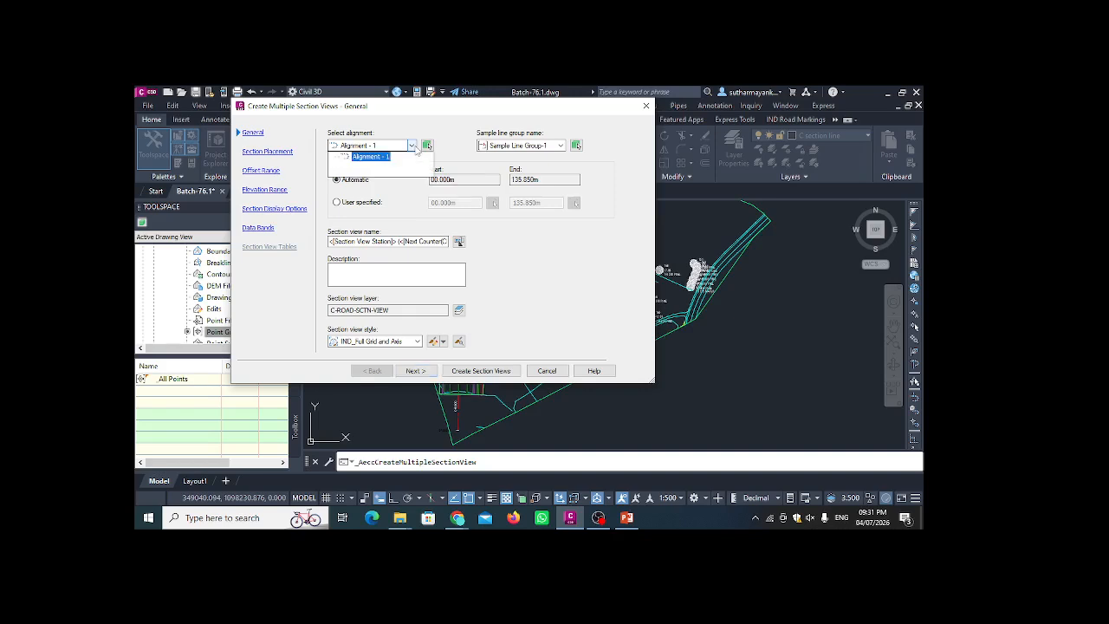
pyautogui.click(411, 147)
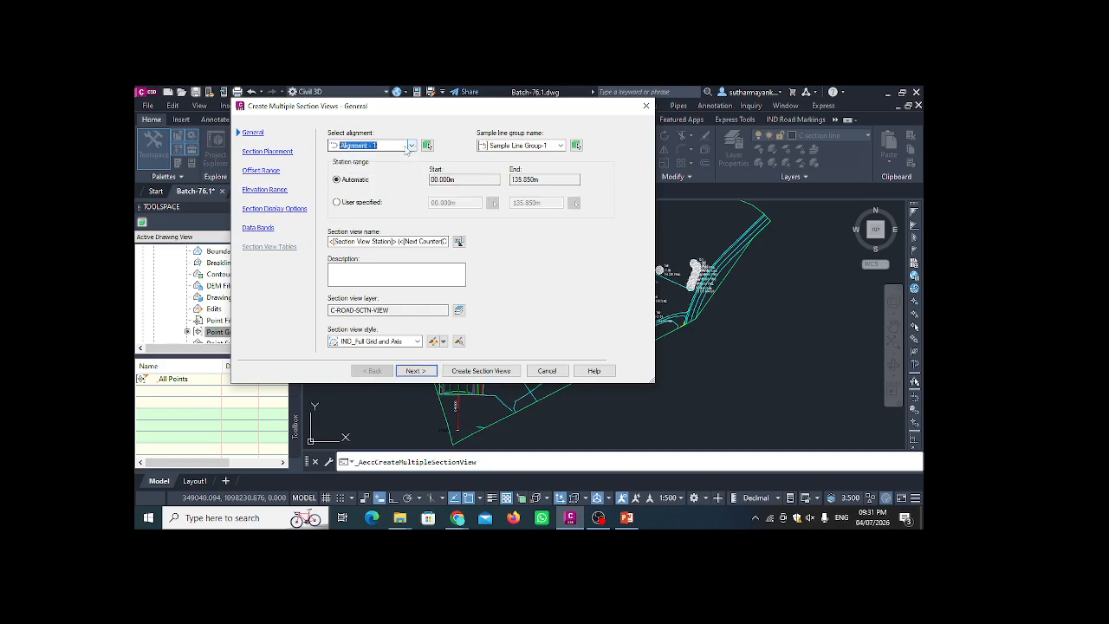
pyautogui.click(561, 145)
pyautogui.click(541, 157)
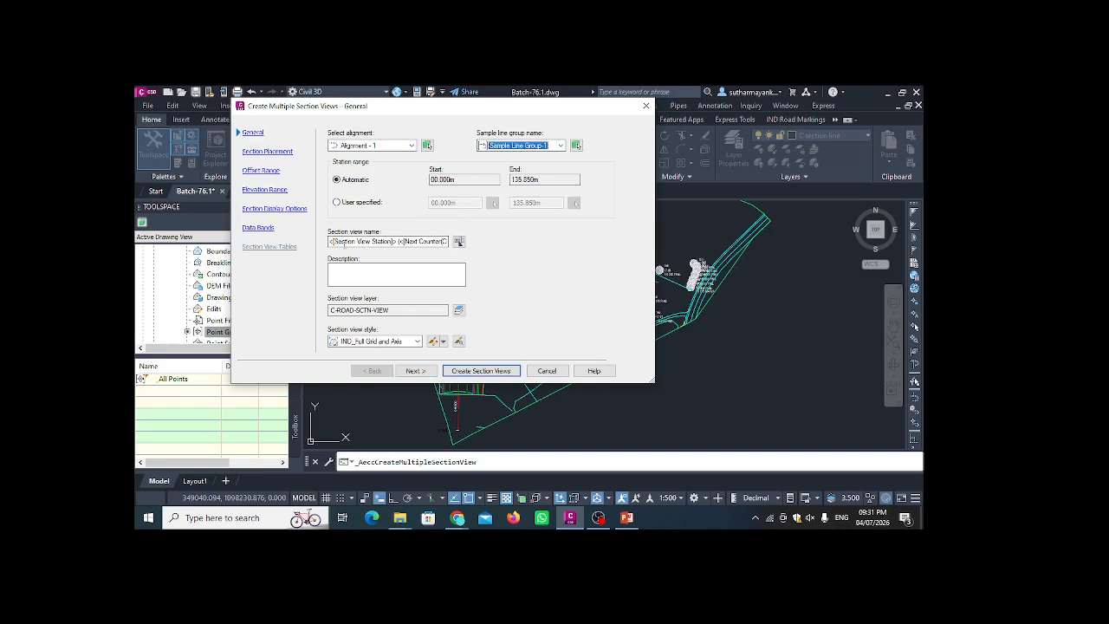
# - Review the name template of the section views, including its property fields and number format, and close it without changes
pyautogui.click(358, 243)
pyautogui.click(458, 241)
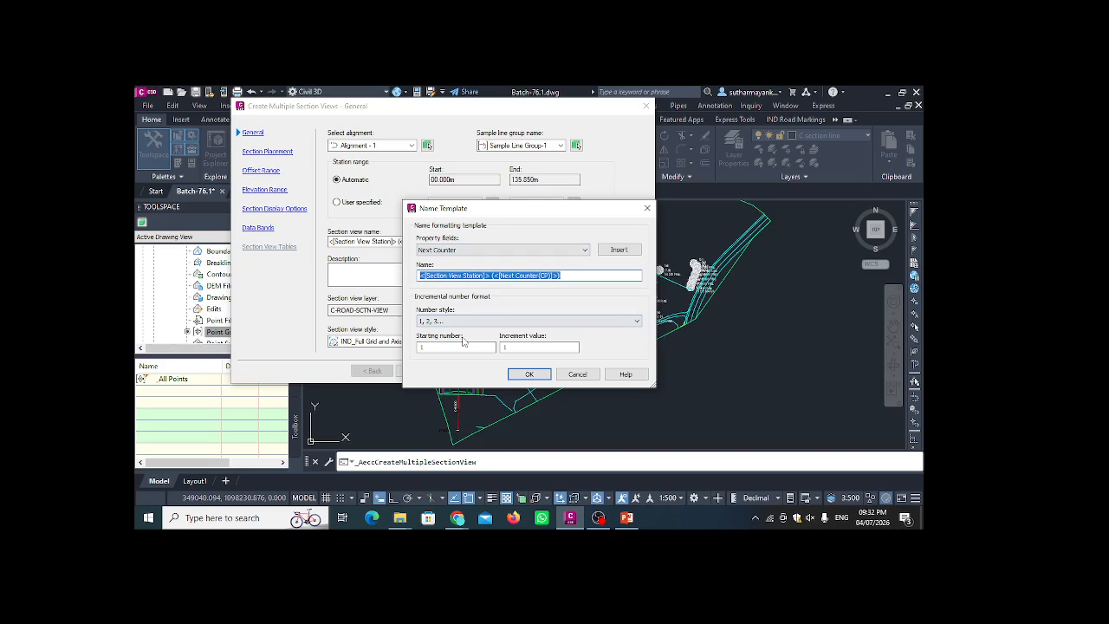
pyautogui.click(577, 373)
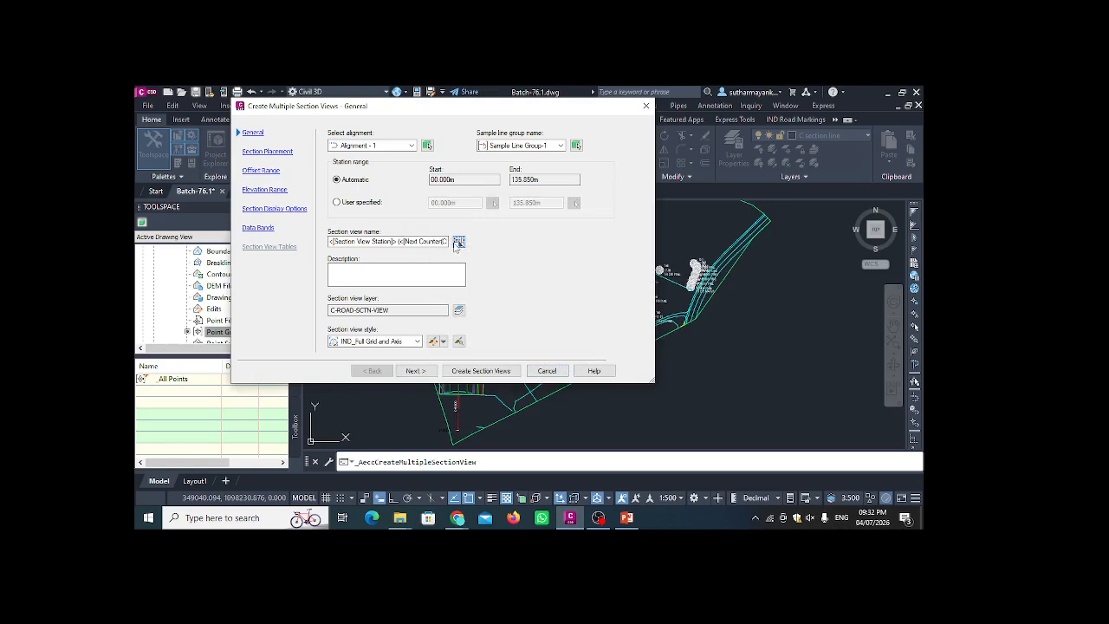
pyautogui.click(458, 242)
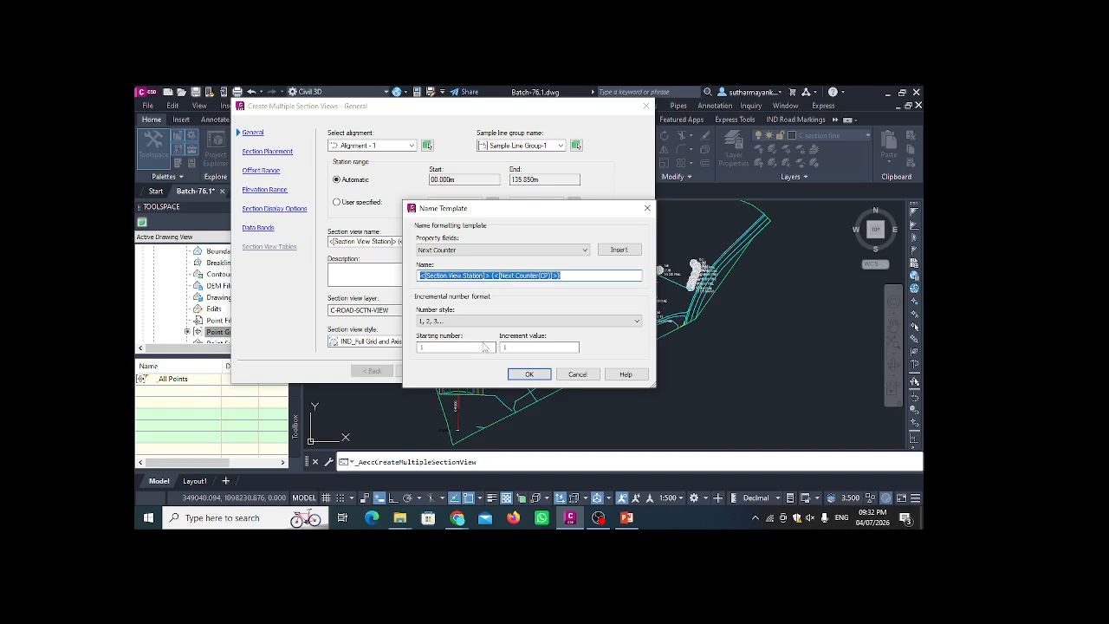
pyautogui.click(646, 208)
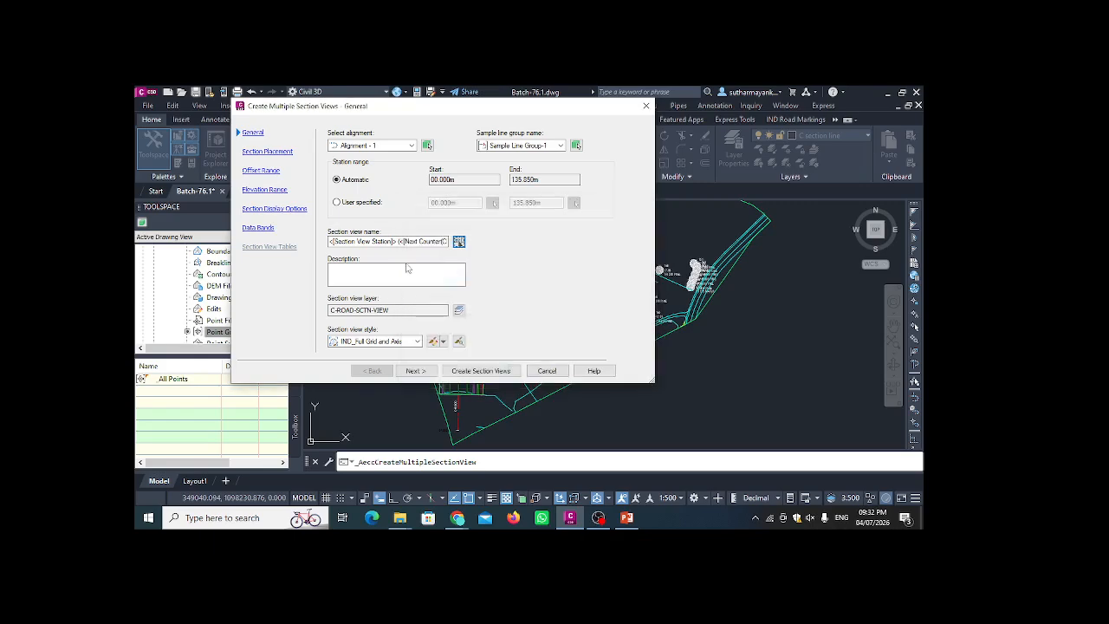
# - Choose Draft placement in a model space grid, accept the offset, elevation and section display defaults, and proceed to the data bands
pyautogui.click(415, 371)
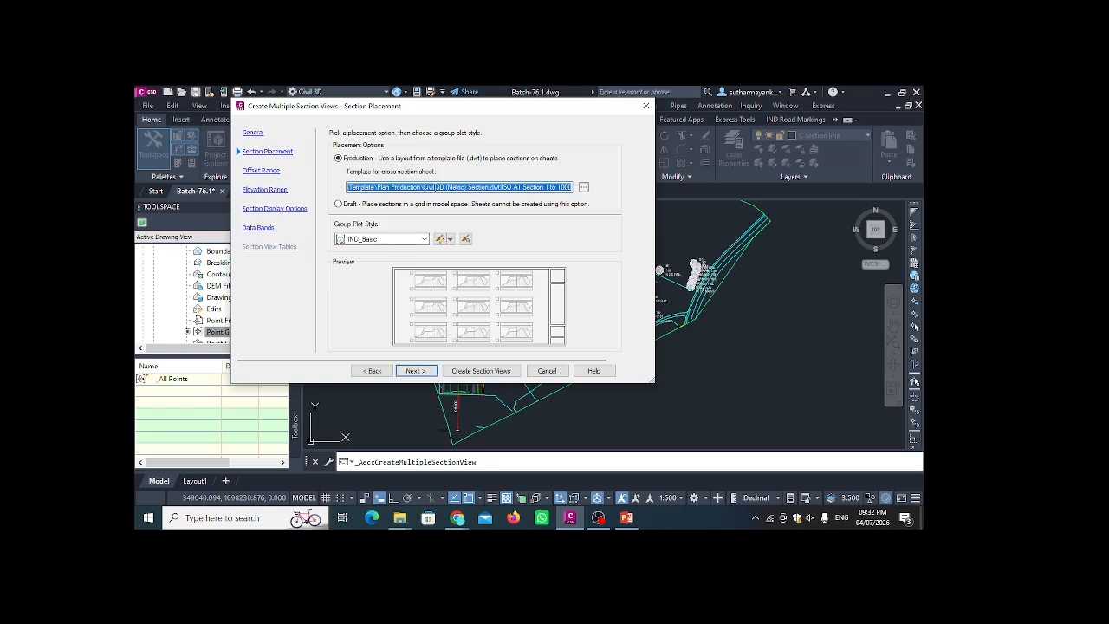
pyautogui.click(338, 160)
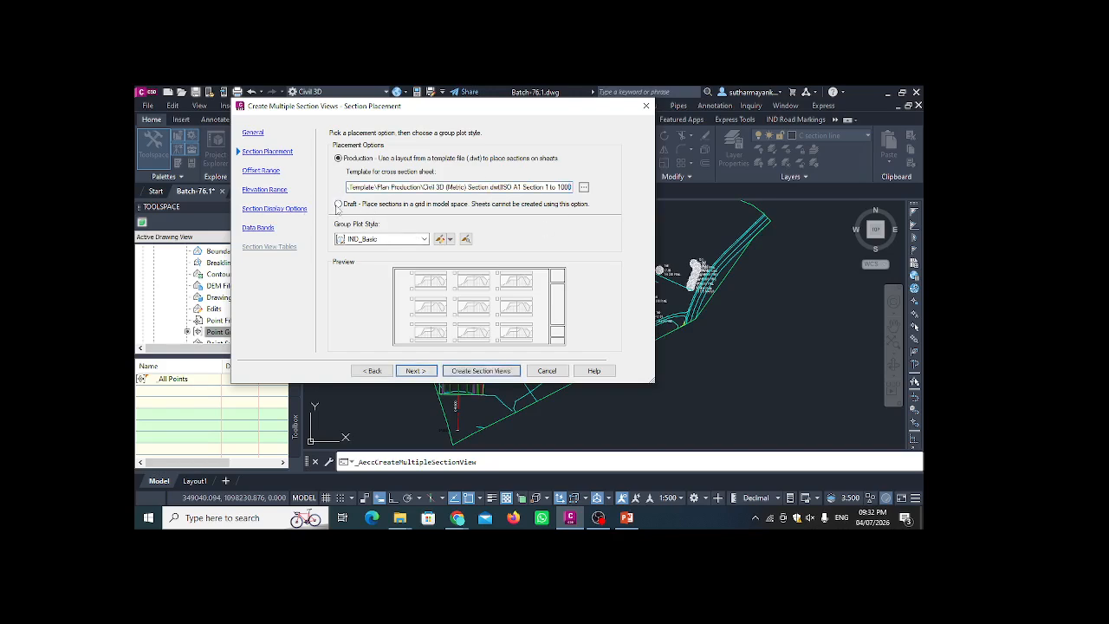
pyautogui.click(338, 205)
pyautogui.click(423, 373)
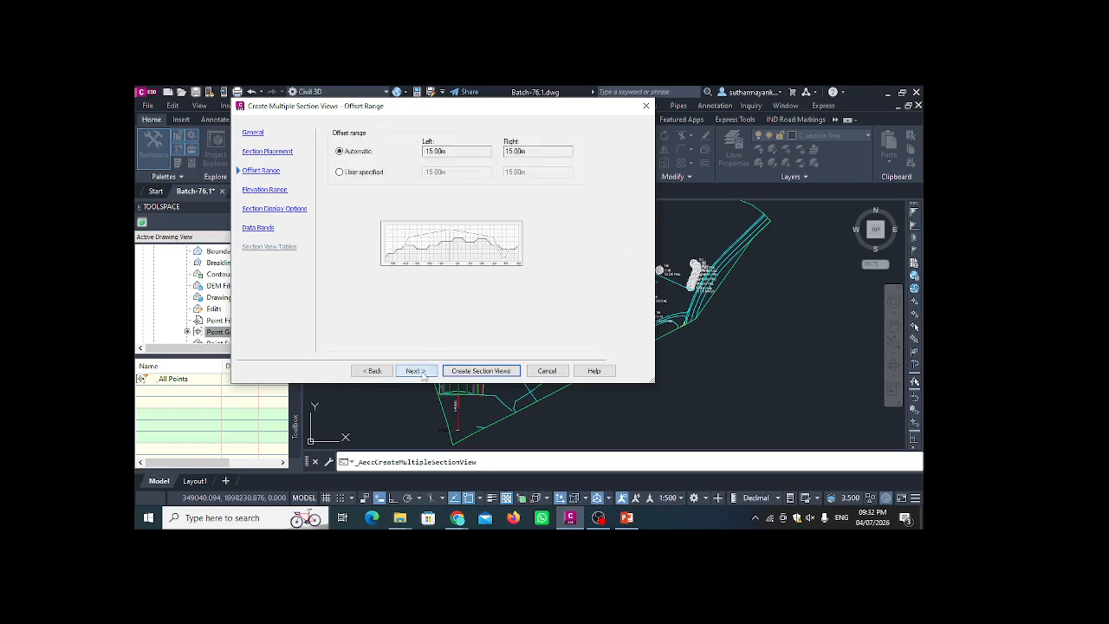
pyautogui.click(430, 373)
pyautogui.click(428, 372)
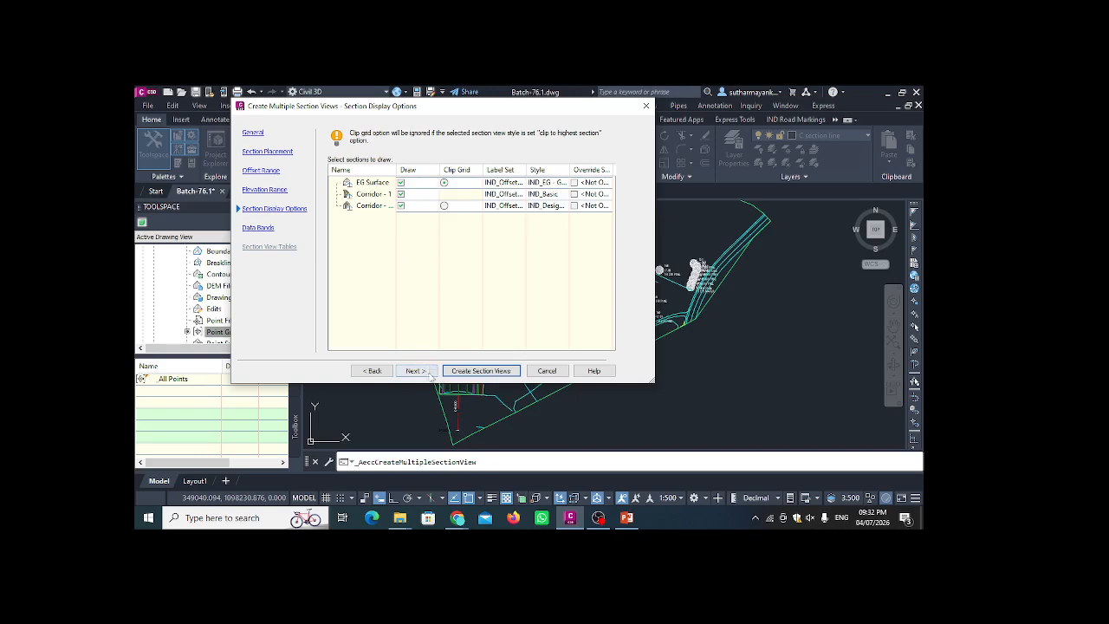
pyautogui.click(431, 373)
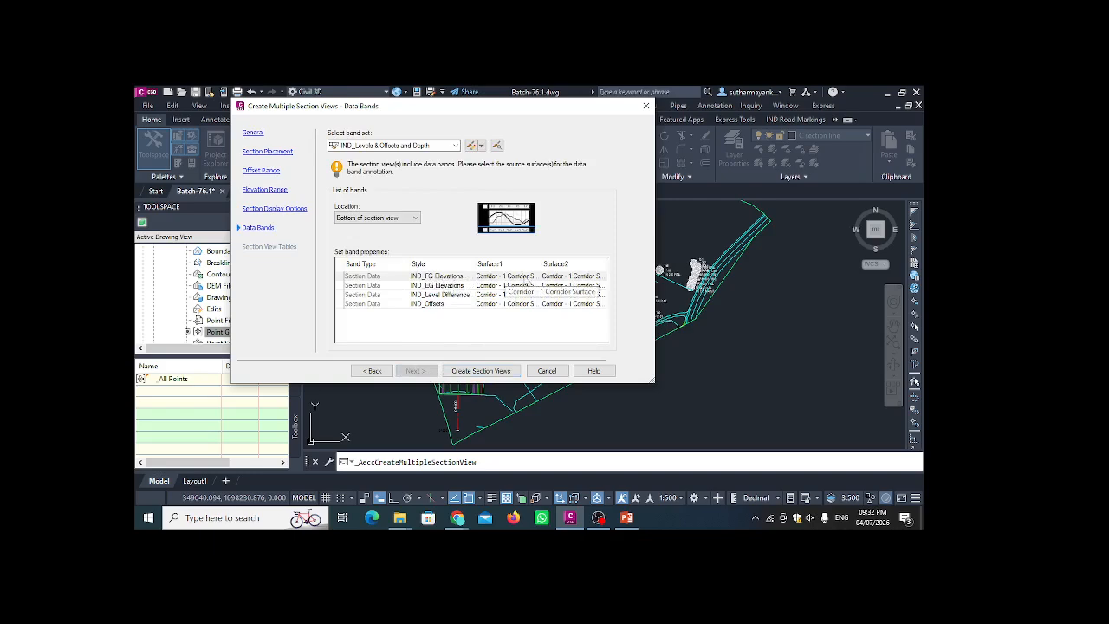
# - Set Surface1 to EG Surface for the IND_FG Elevations and IND_Level Difference bands
pyautogui.click(516, 276)
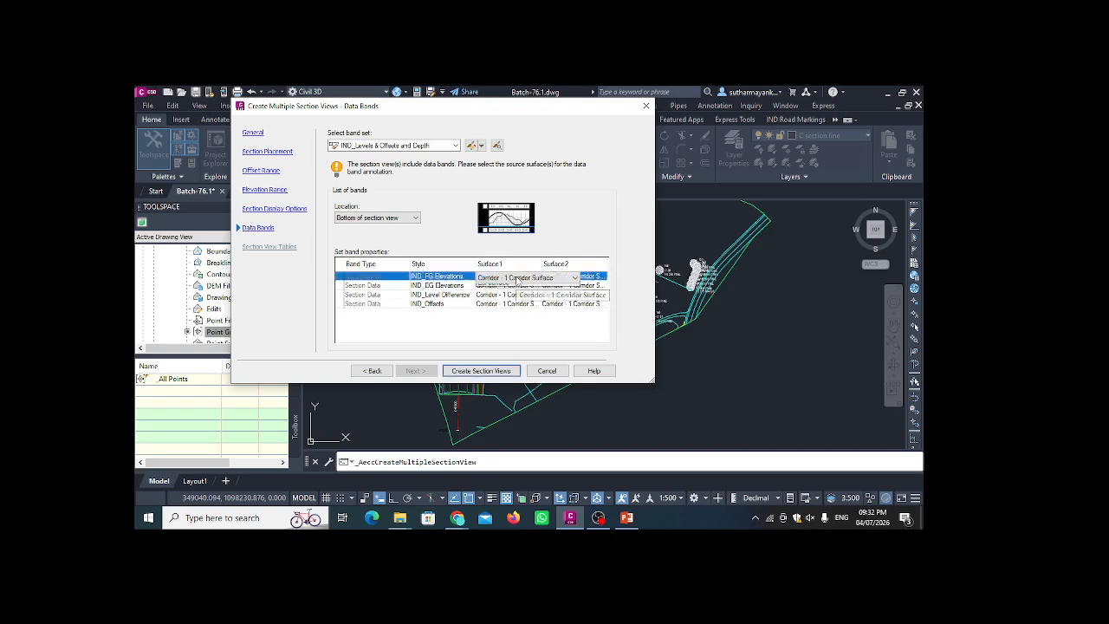
pyautogui.click(517, 276)
pyautogui.click(516, 299)
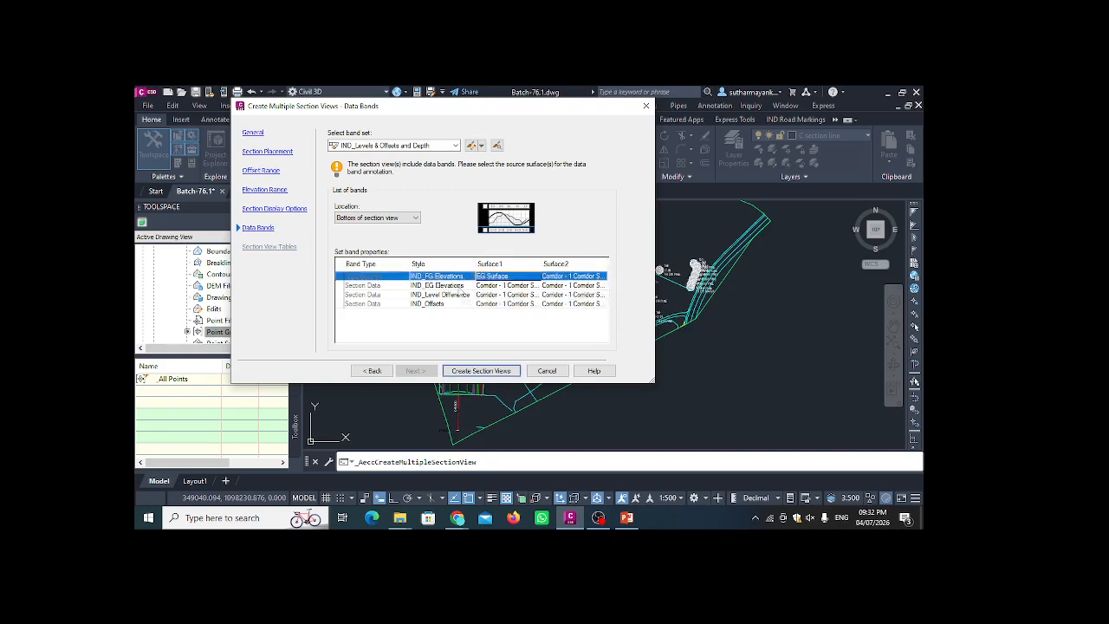
pyautogui.click(500, 295)
pyautogui.click(500, 296)
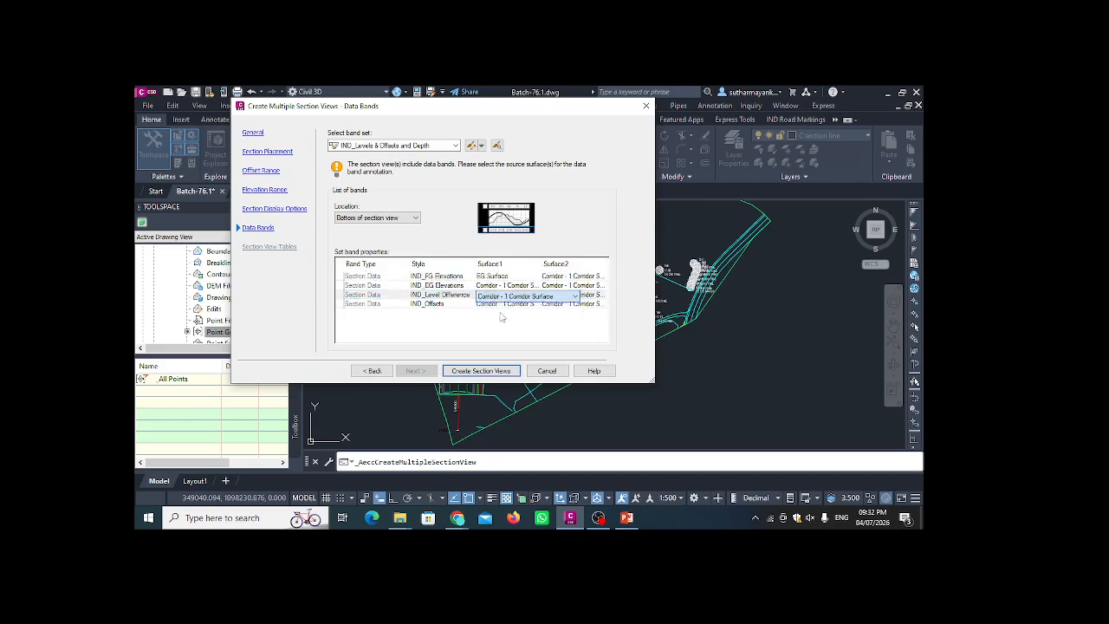
pyautogui.click(487, 316)
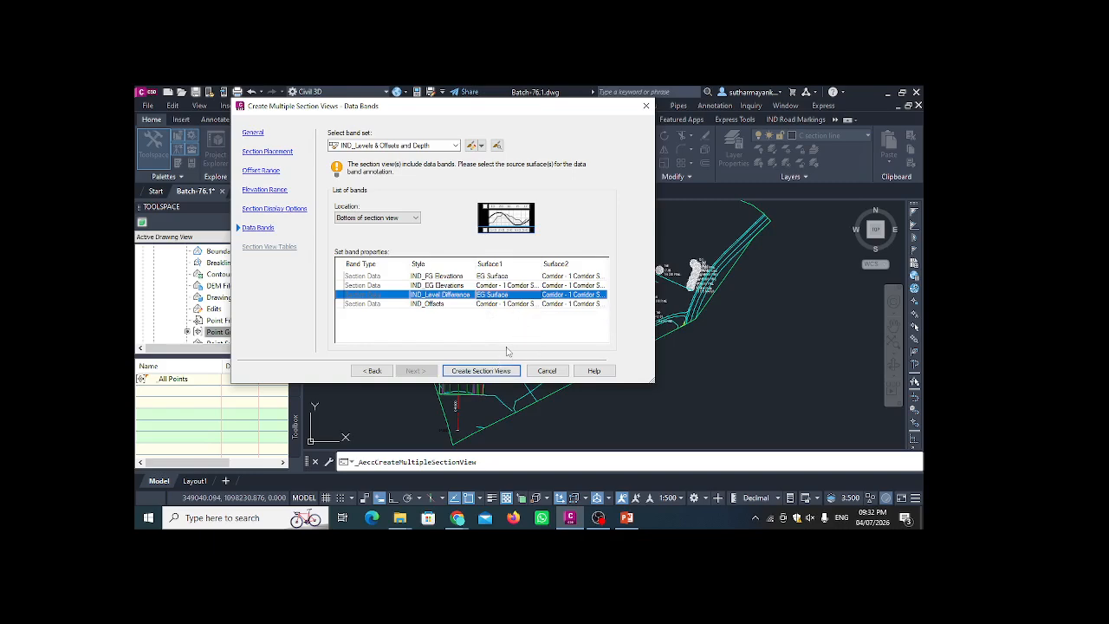
# - Create the section views and place their origin in the empty area below the profile view
pyautogui.click(484, 371)
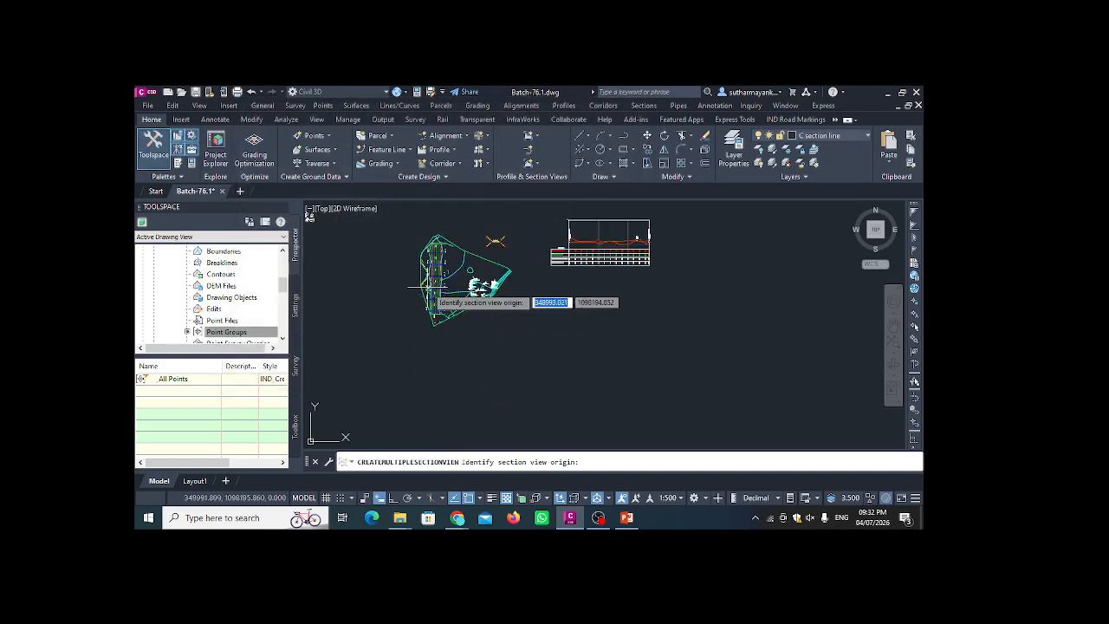
pyautogui.scroll(3, 503, 294)
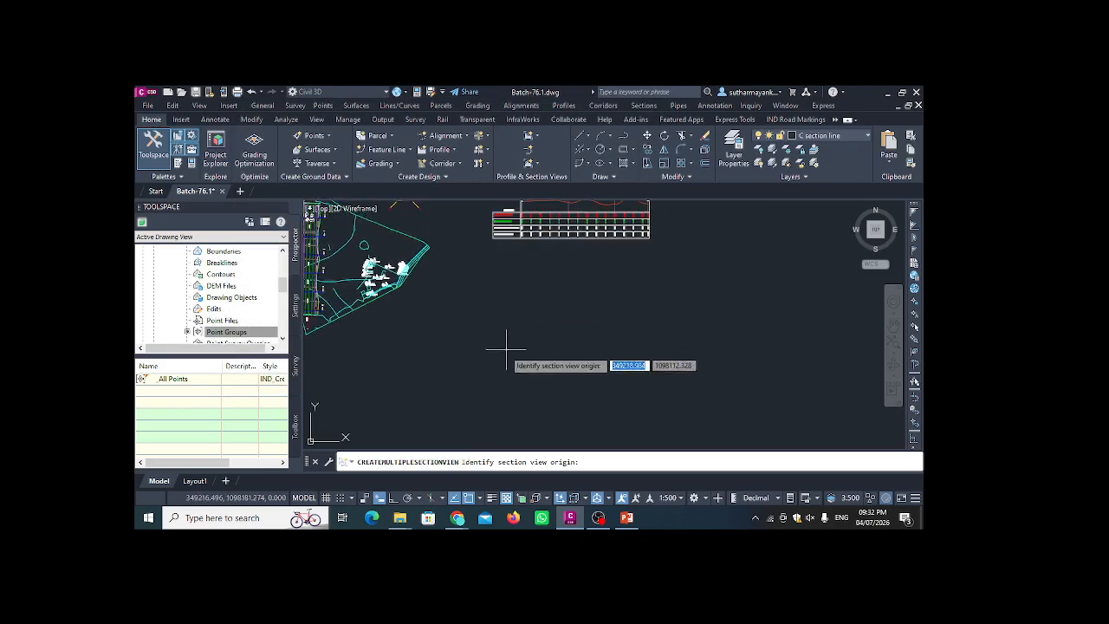
pyautogui.scroll(2, 490, 274)
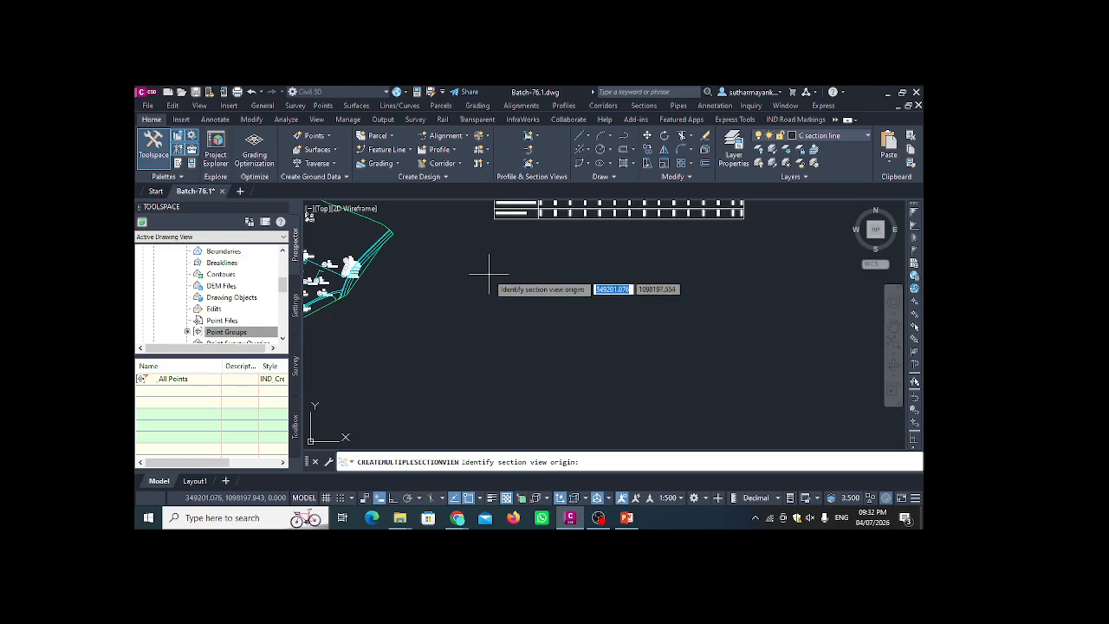
# - Place the multiple section views in the empty area below the profile view and check the section at 0+020.00
pyautogui.click(489, 274)
pyautogui.scroll(-1, 512, 258)
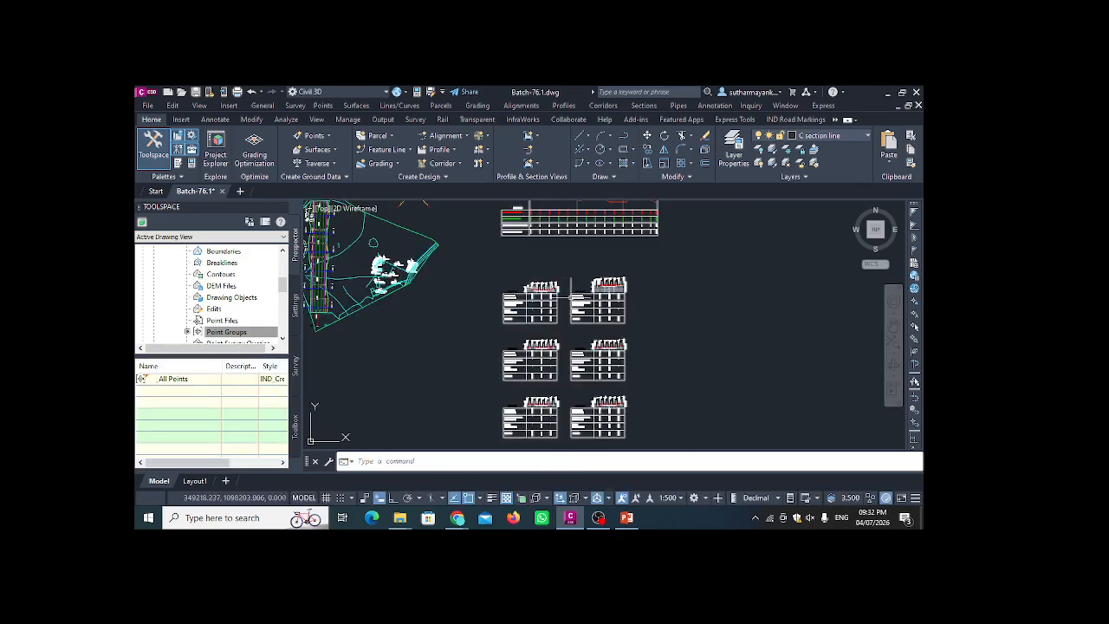
pyautogui.scroll(3, 569, 291)
pyautogui.scroll(2, 520, 269)
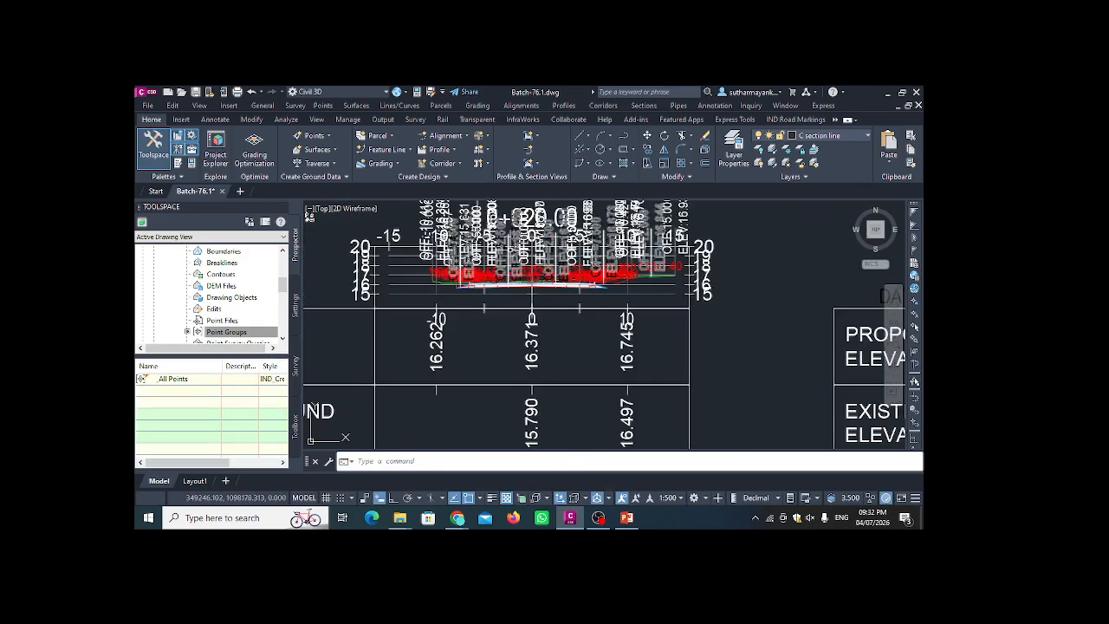
pyautogui.scroll(-2, 531, 264)
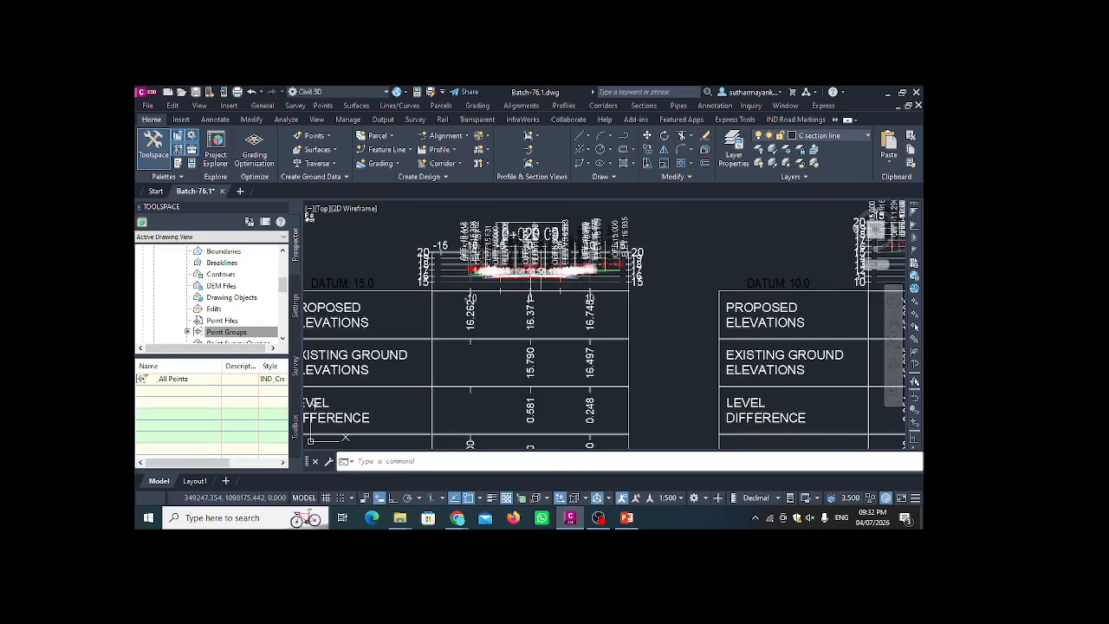
# - Reduce the annotation scale through 1:150 to 1:50 so the section view labels are readable
pyautogui.click(671, 498)
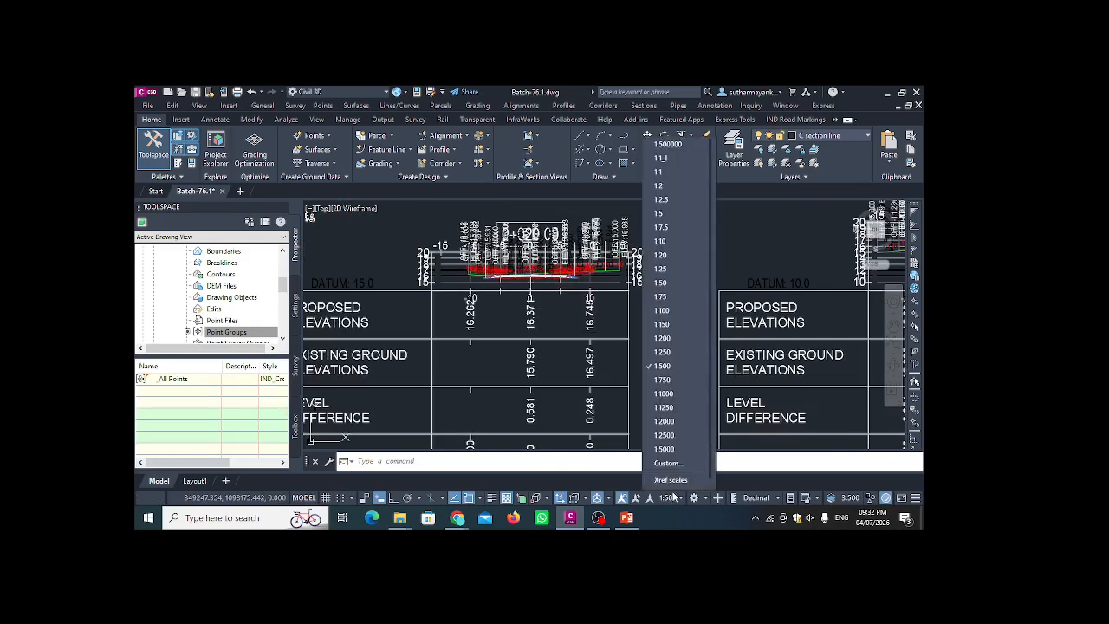
pyautogui.click(662, 315)
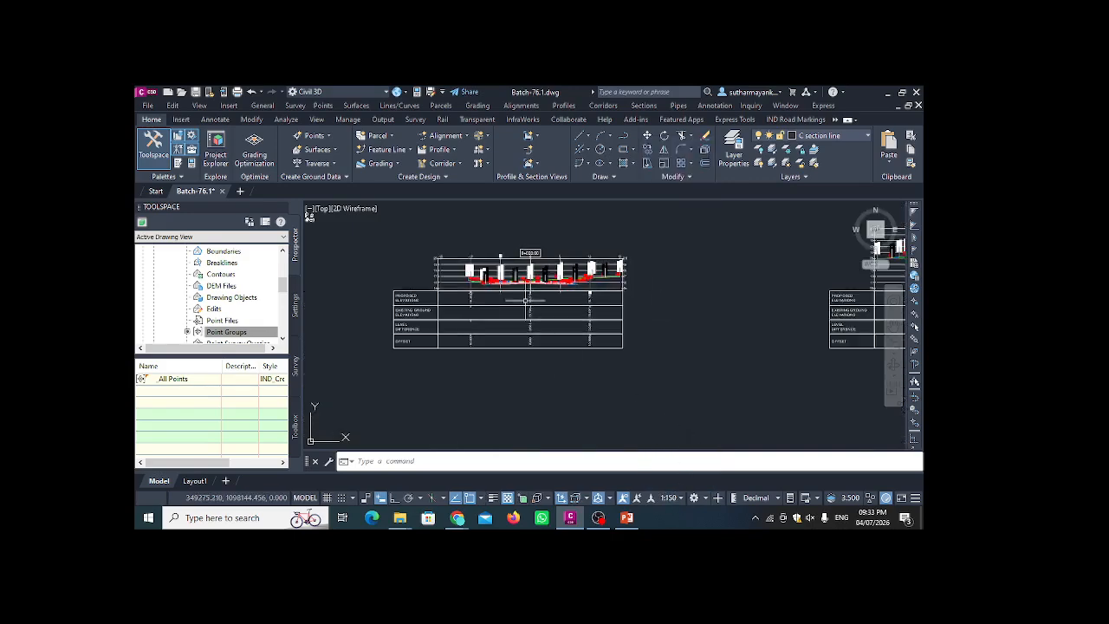
pyautogui.scroll(6, 513, 258)
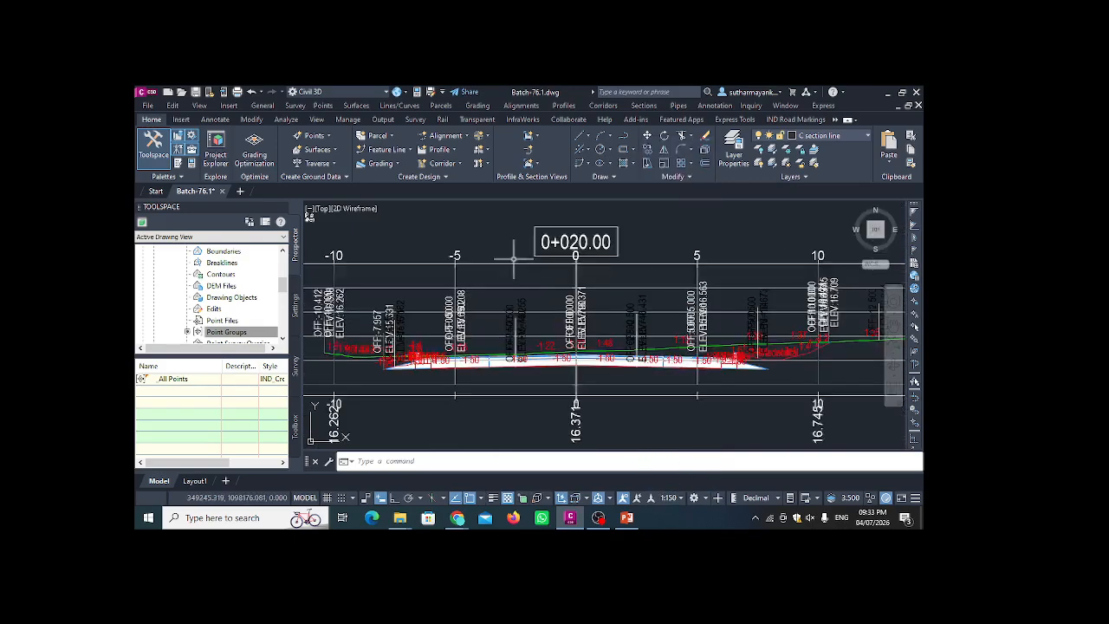
pyautogui.click(670, 498)
pyautogui.click(661, 283)
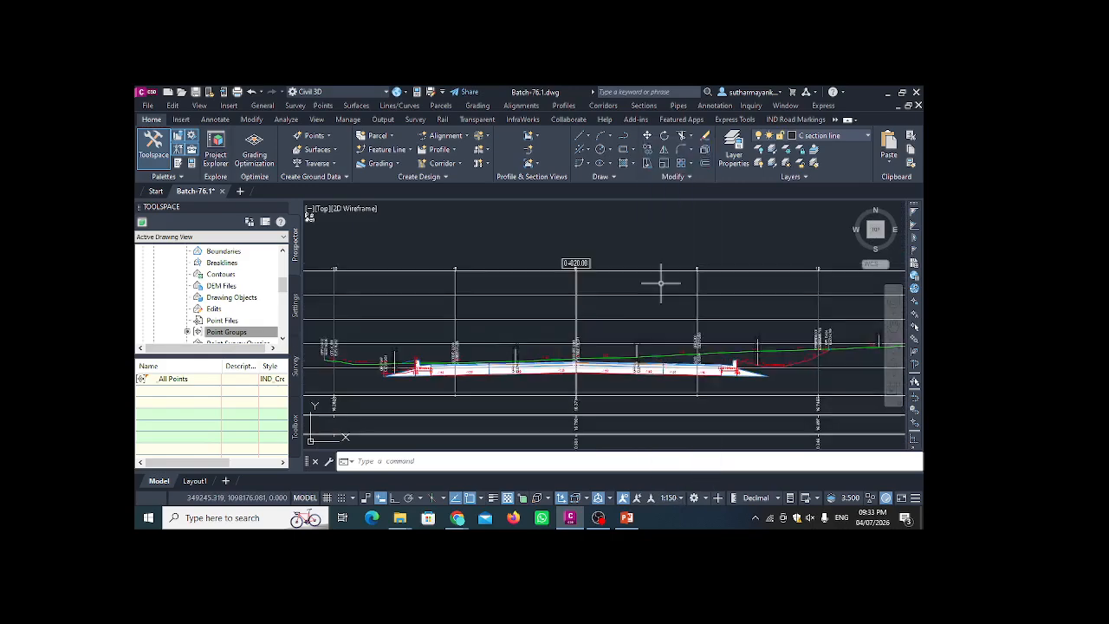
# - Examine the pavement layers, kerbs and slope labels of the cross section at 0+020.00
pyautogui.scroll(5, 463, 351)
pyautogui.scroll(-4, 464, 351)
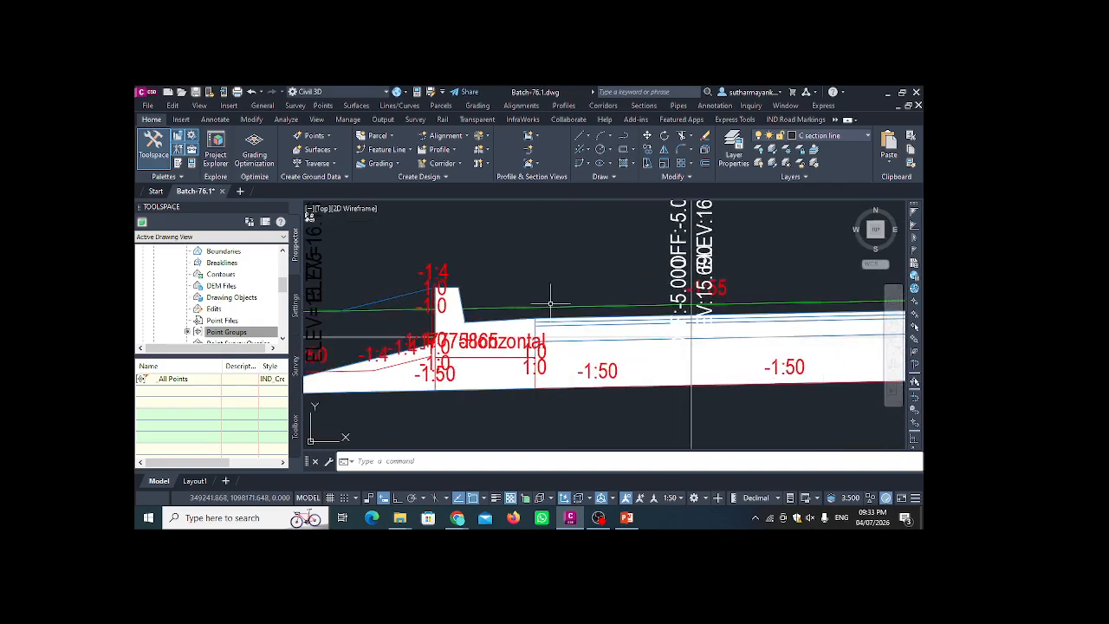
pyautogui.scroll(2, 539, 280)
pyautogui.scroll(-3, 539, 280)
pyautogui.scroll(1, 554, 279)
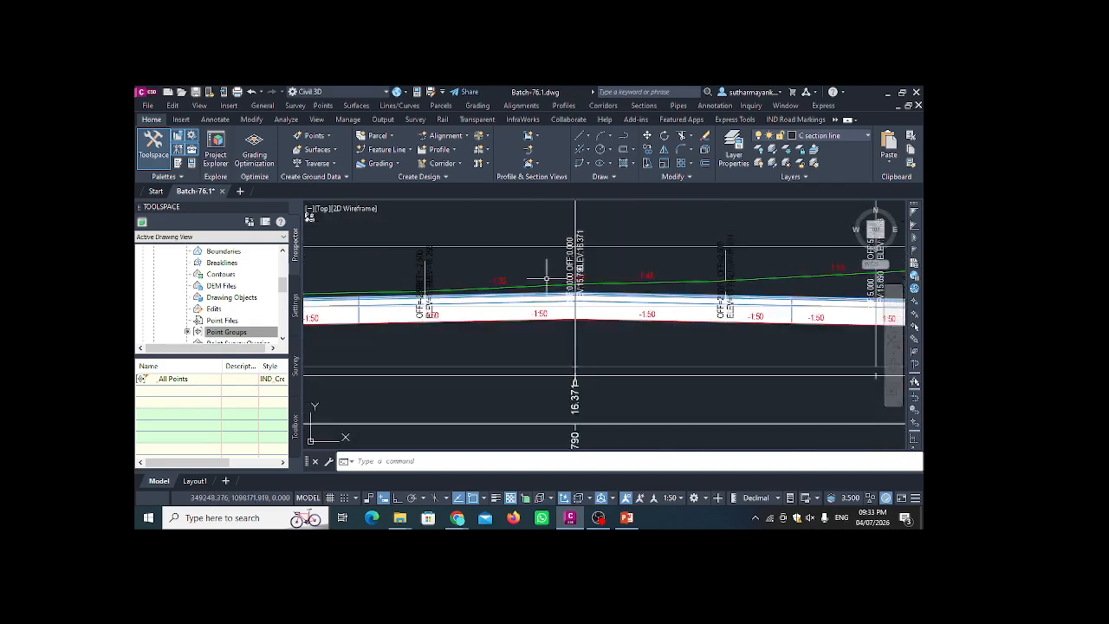
pyautogui.scroll(3, 565, 279)
pyautogui.scroll(-3, 564, 279)
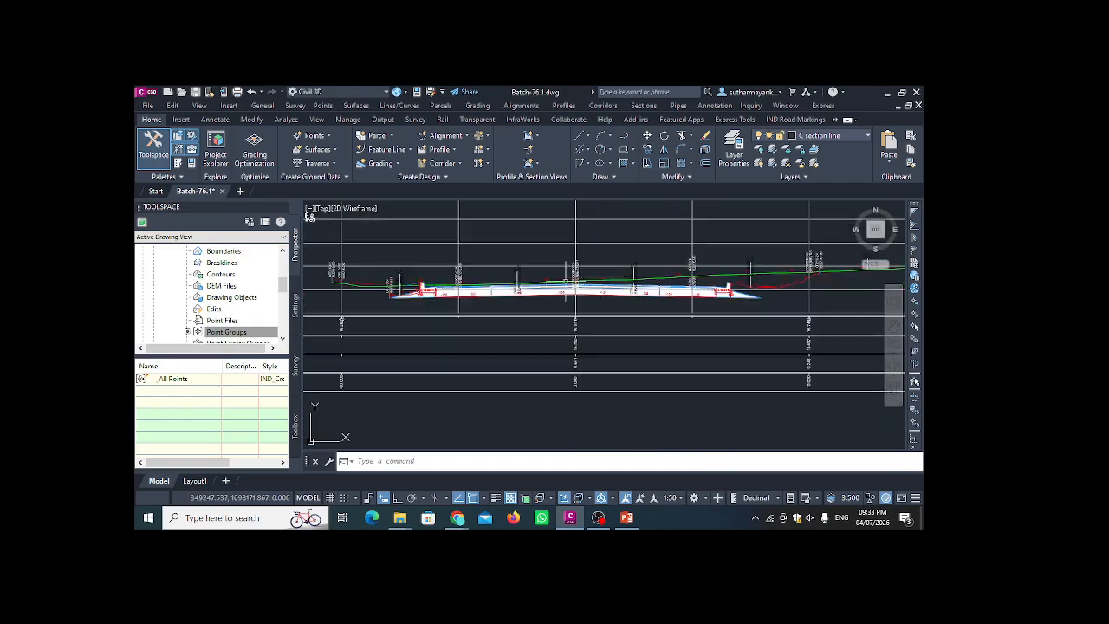
pyautogui.scroll(2, 648, 273)
pyautogui.scroll(-2, 650, 274)
pyautogui.scroll(1, 656, 290)
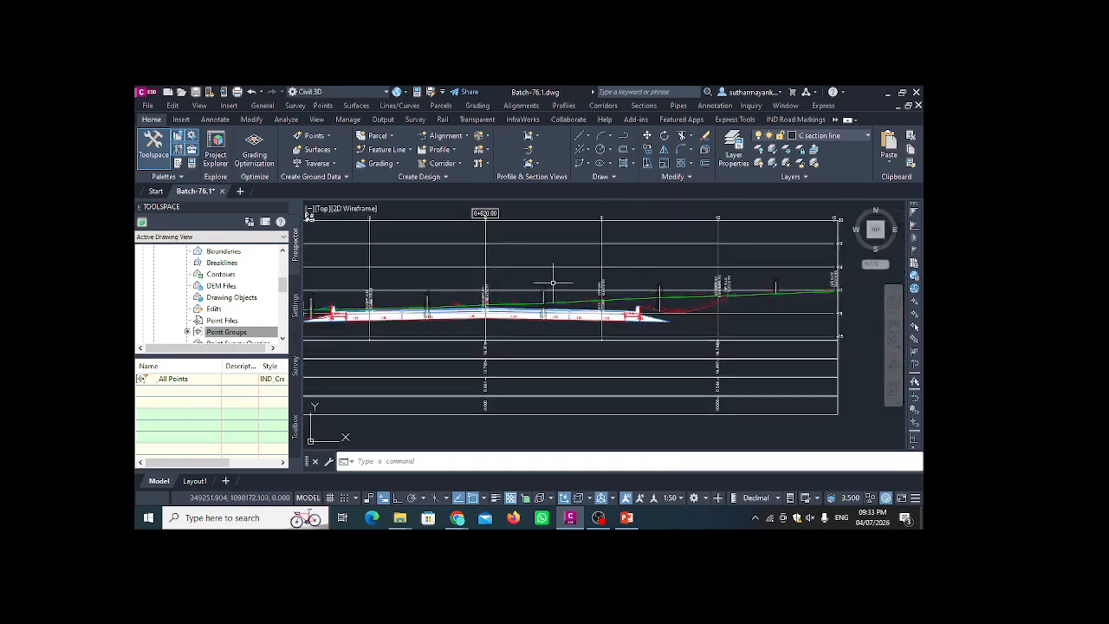
# - Examine the kerb, ditch and side slope on the positive-offset side of the 0+020.00 section
pyautogui.scroll(-2, 656, 290)
pyautogui.scroll(4, 609, 284)
pyautogui.scroll(-3, 609, 284)
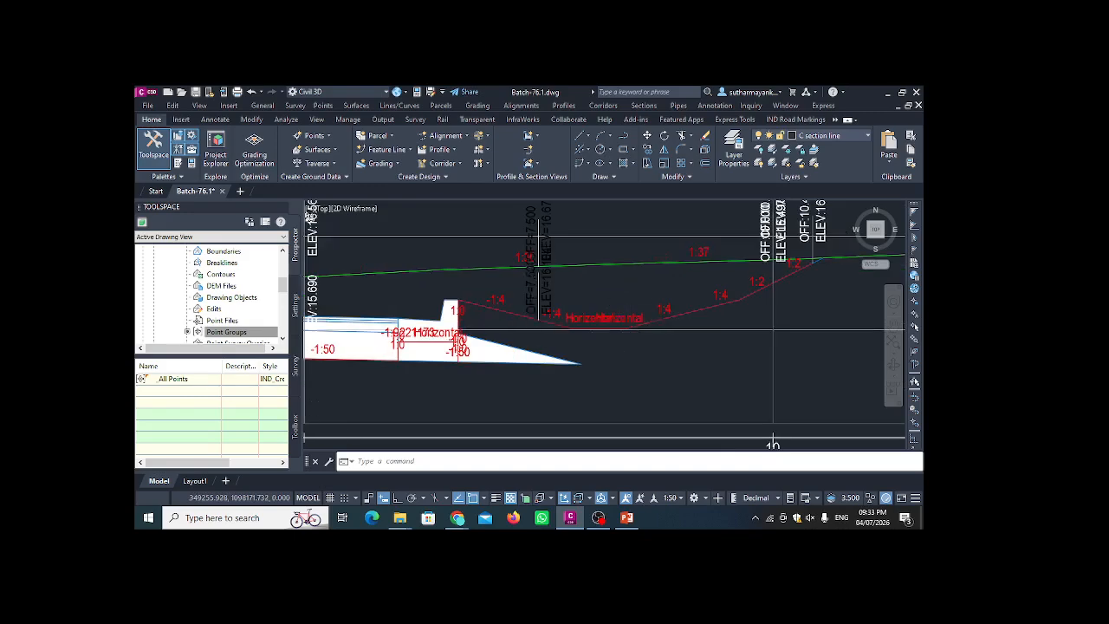
pyautogui.scroll(5, 537, 332)
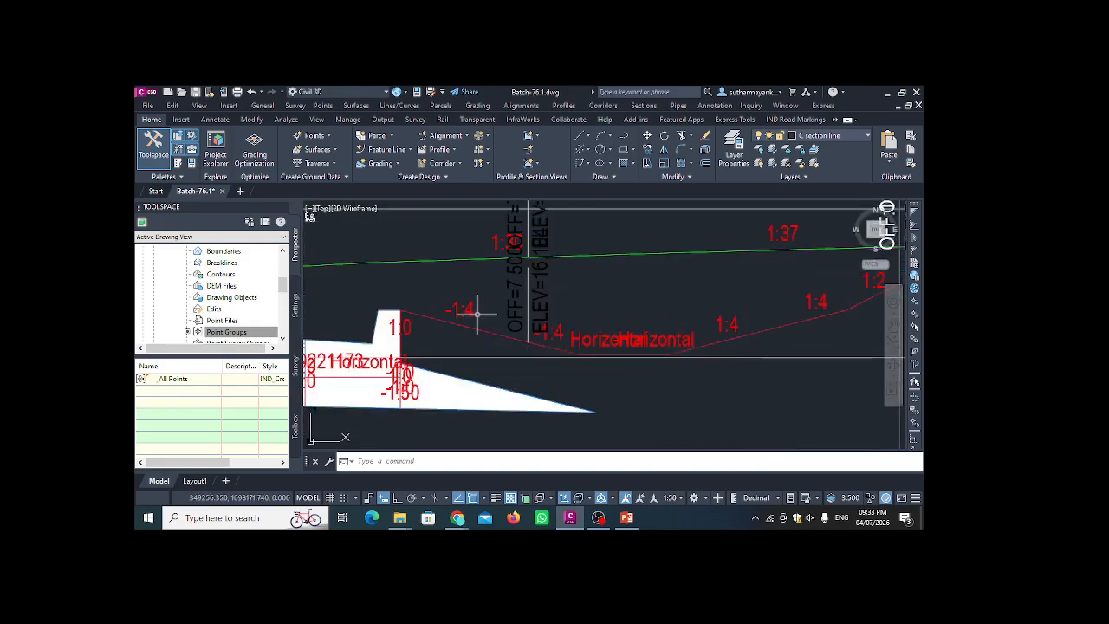
pyautogui.scroll(-3, 486, 333)
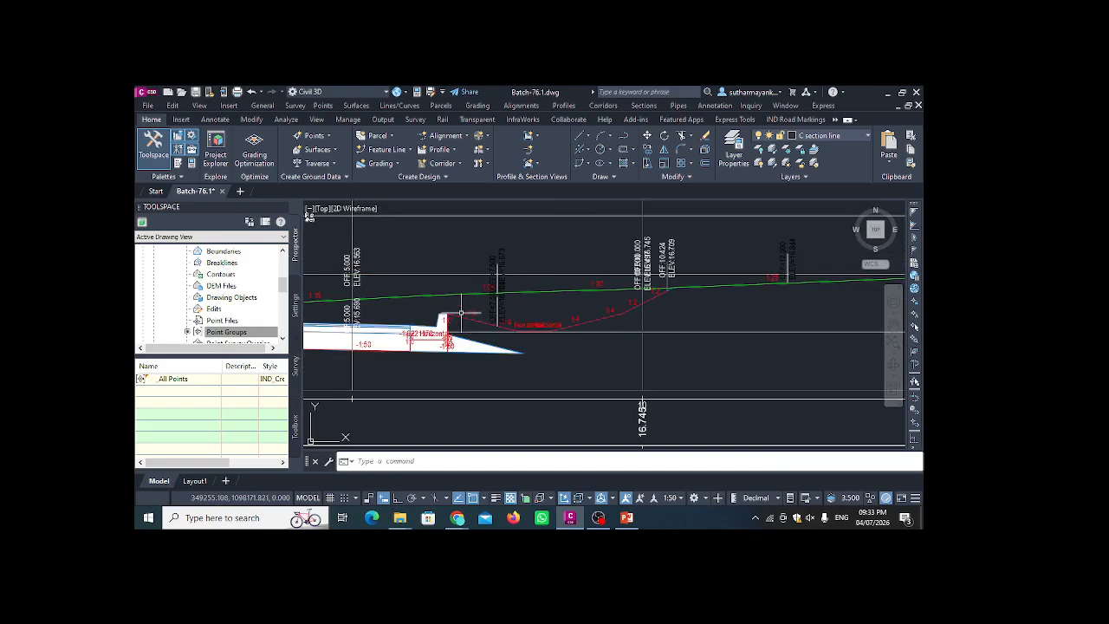
pyautogui.scroll(3, 459, 333)
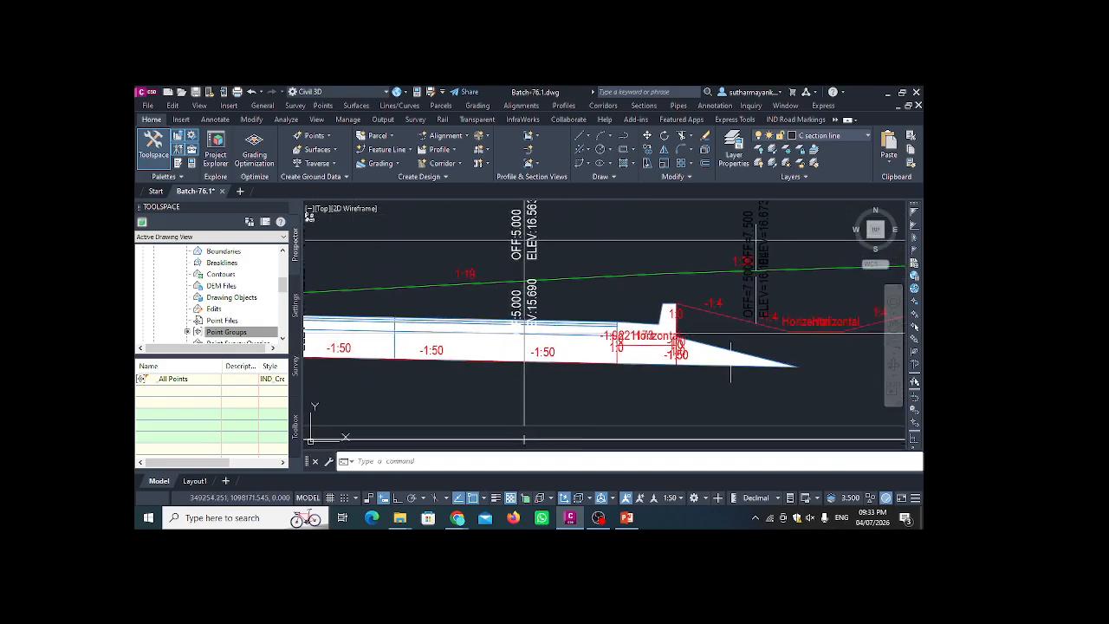
pyautogui.scroll(-2, 730, 348)
pyautogui.moveTo(447, 371); pyautogui.dragTo(557, 373, button='middle')
pyautogui.scroll(-4, 649, 306)
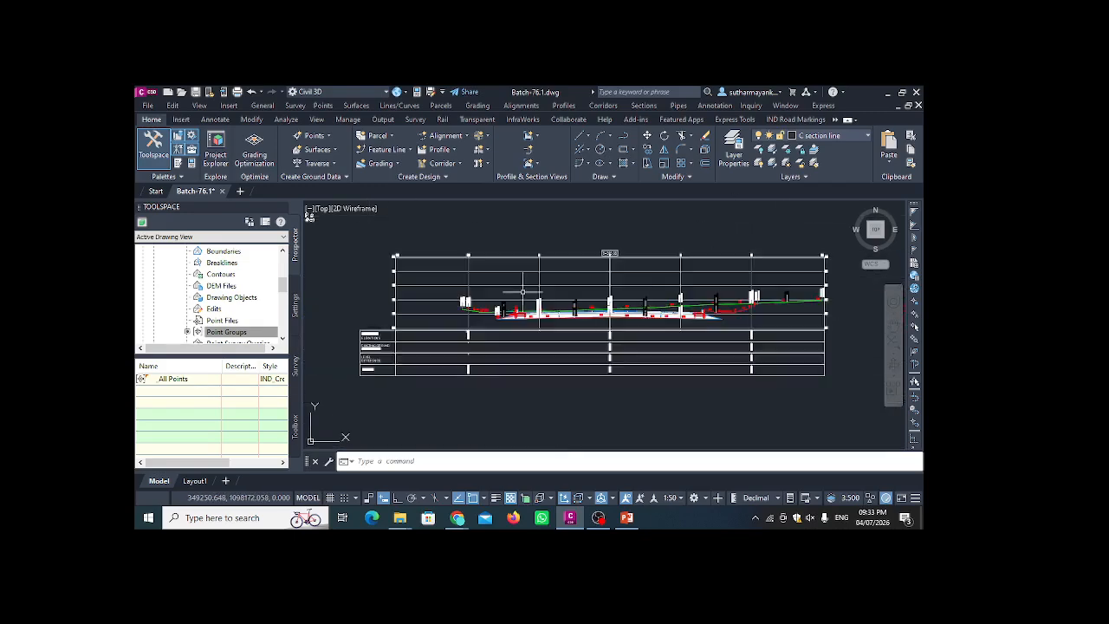
# - Examine the negative-offset side and the elevation, level difference and offset bands of the 0+020.00 section view
pyautogui.scroll(6, 397, 318)
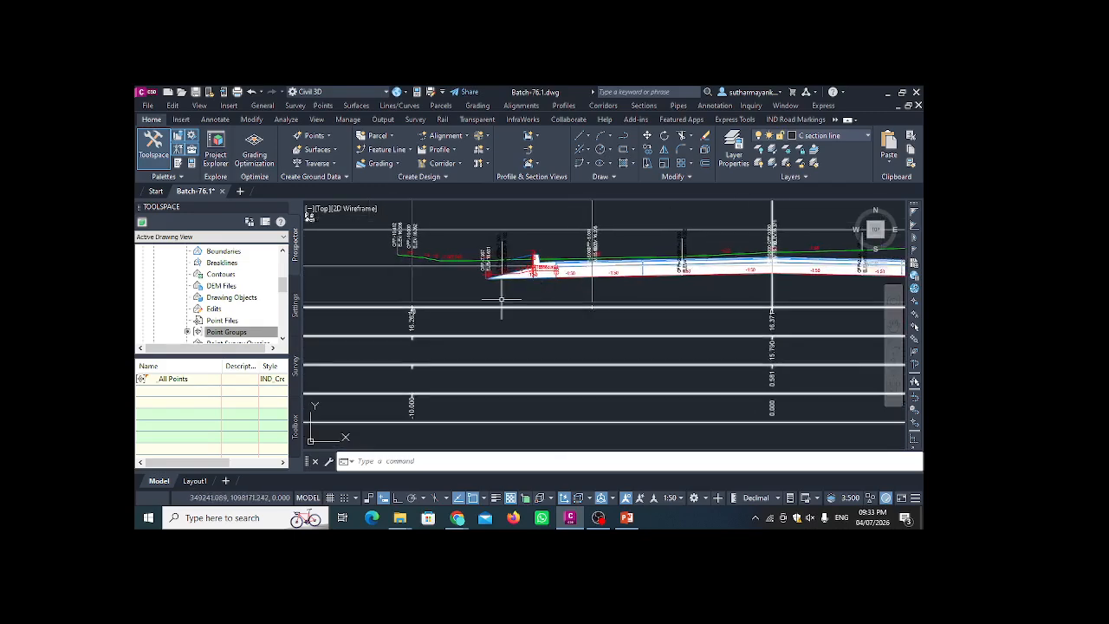
pyautogui.moveTo(397, 318); pyautogui.dragTo(501, 283, button='middle')
pyautogui.scroll(-3, 511, 281)
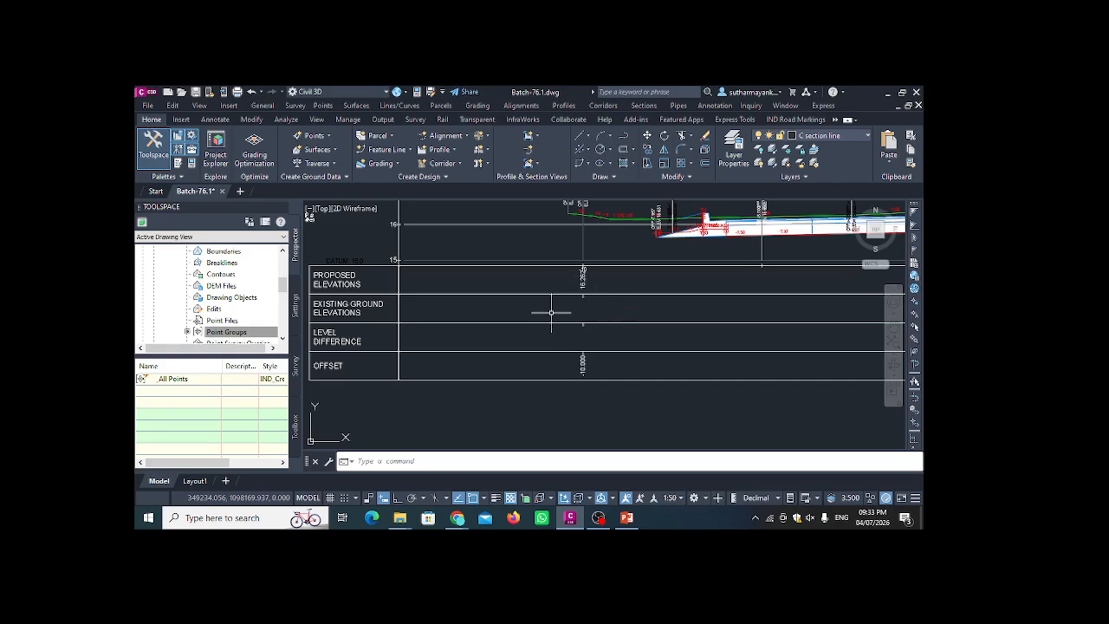
pyautogui.scroll(-5, 578, 346)
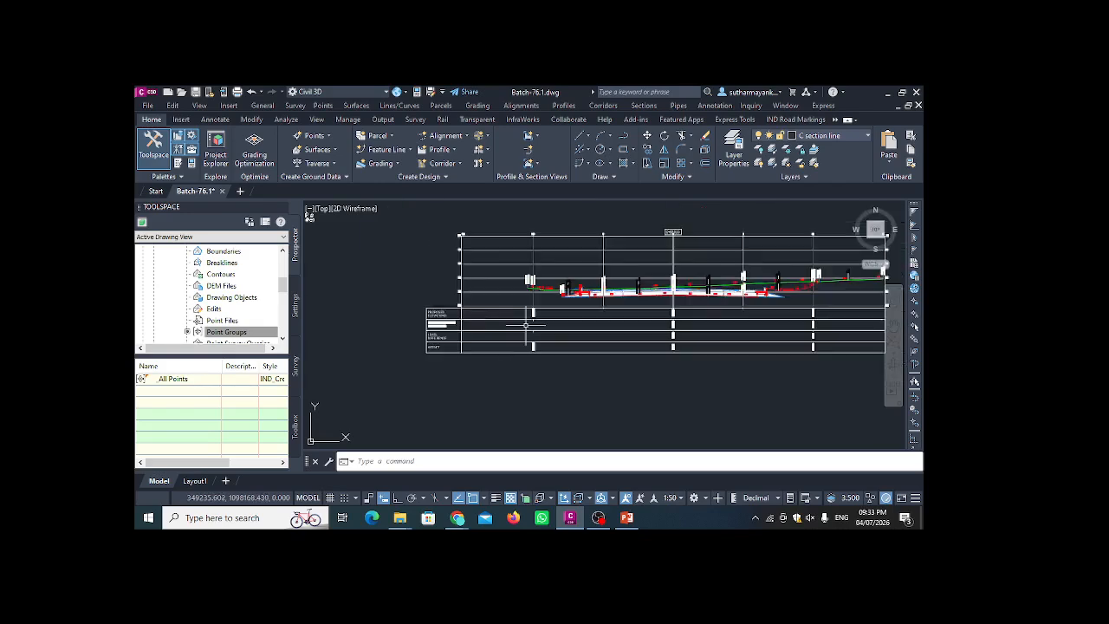
pyautogui.scroll(-3, 622, 349)
pyautogui.scroll(3, 730, 334)
pyautogui.scroll(-5, 593, 319)
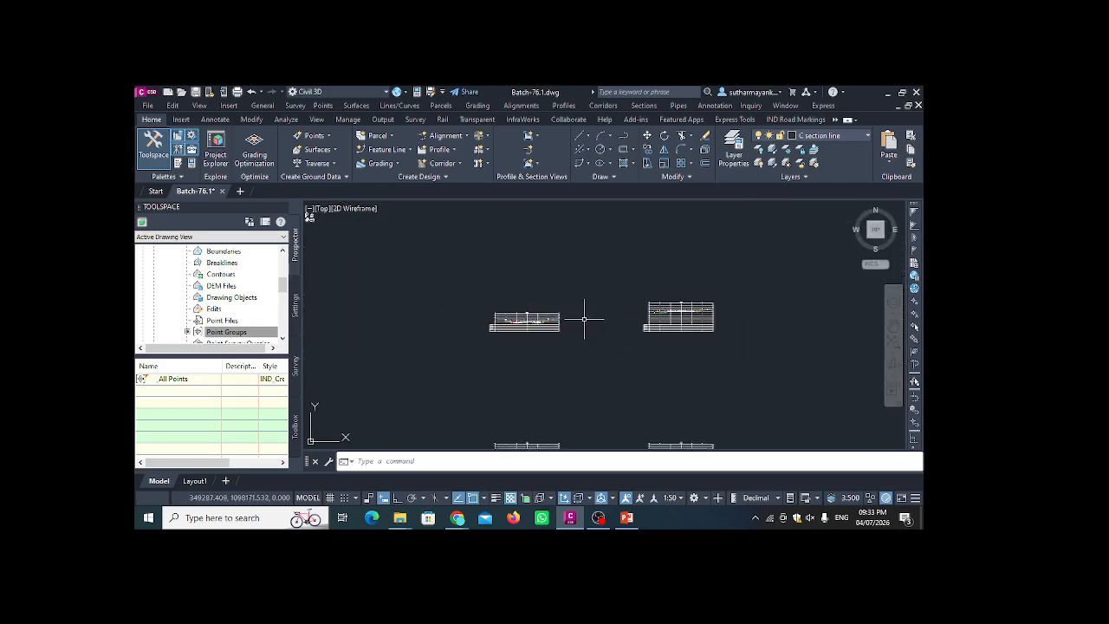
# - Review the remaining section views and their layout relative to the site plan and profile view
pyautogui.scroll(6, 599, 338)
pyautogui.moveTo(510, 414); pyautogui.dragTo(551, 285, button='middle')
pyautogui.scroll(6, 532, 298)
pyautogui.moveTo(448, 386)
pyautogui.mouseDown(button='middle')
pyautogui.moveTo(546, 255)
pyautogui.moveTo(440, 291)
pyautogui.mouseUp(button='middle')
pyautogui.scroll(-6, 543, 256)
pyautogui.scroll(3, 537, 278)
pyautogui.scroll(-5, 555, 272)
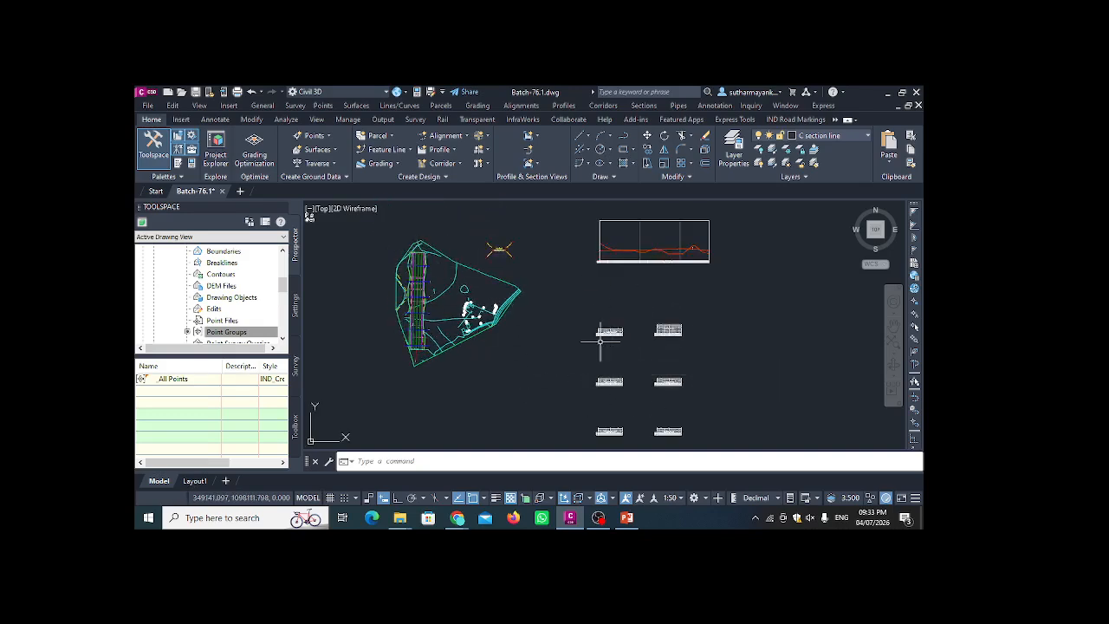
pyautogui.scroll(12, 610, 342)
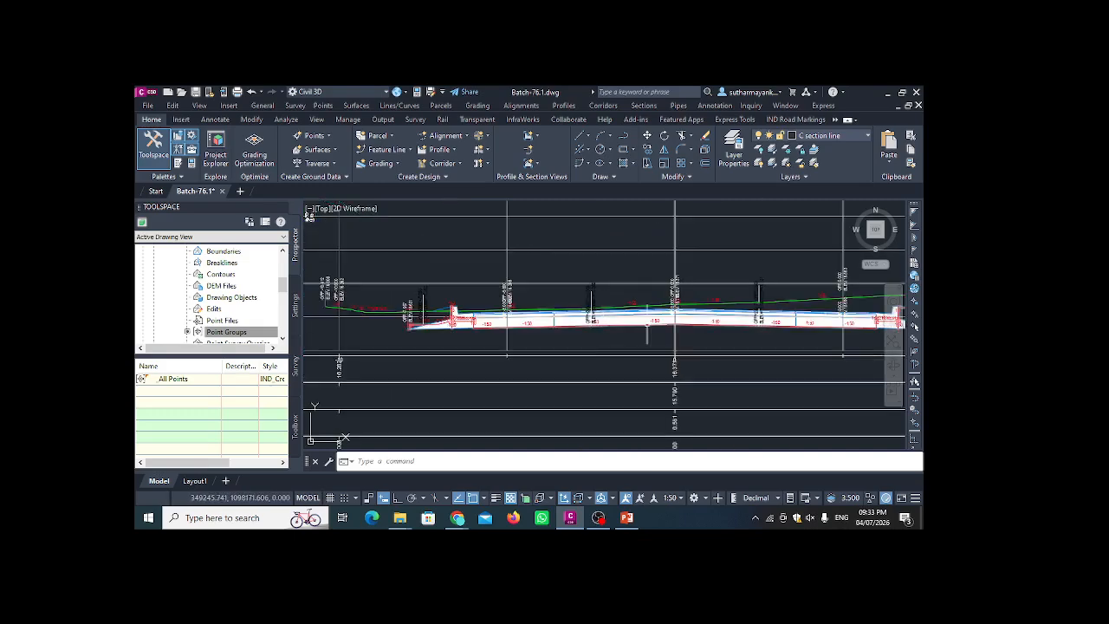
pyautogui.scroll(-6, 645, 322)
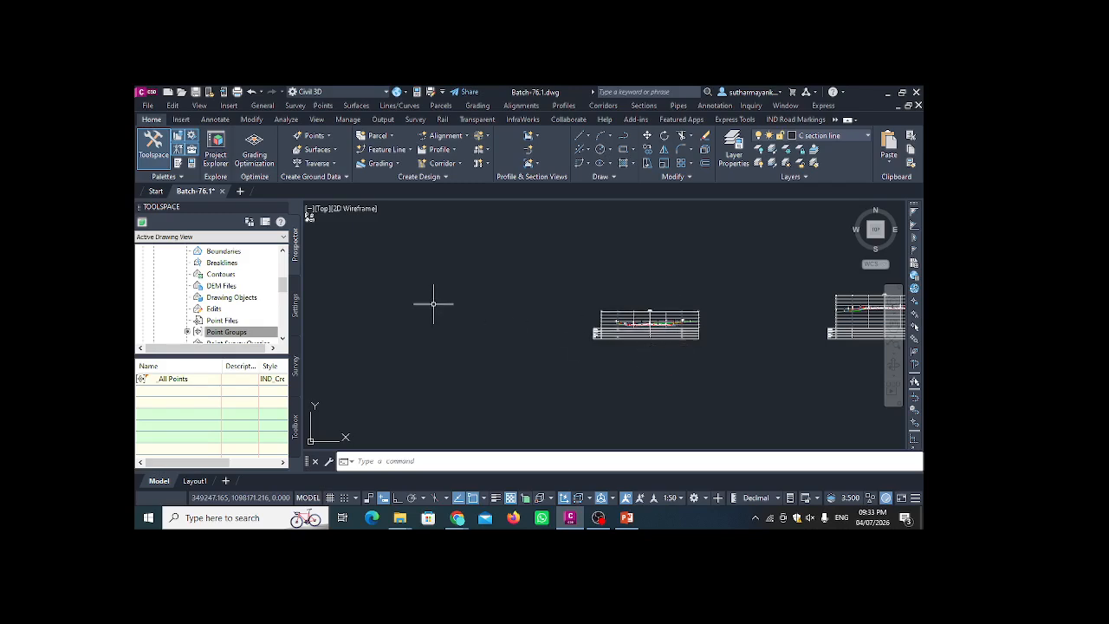
pyautogui.scroll(-3, 552, 286)
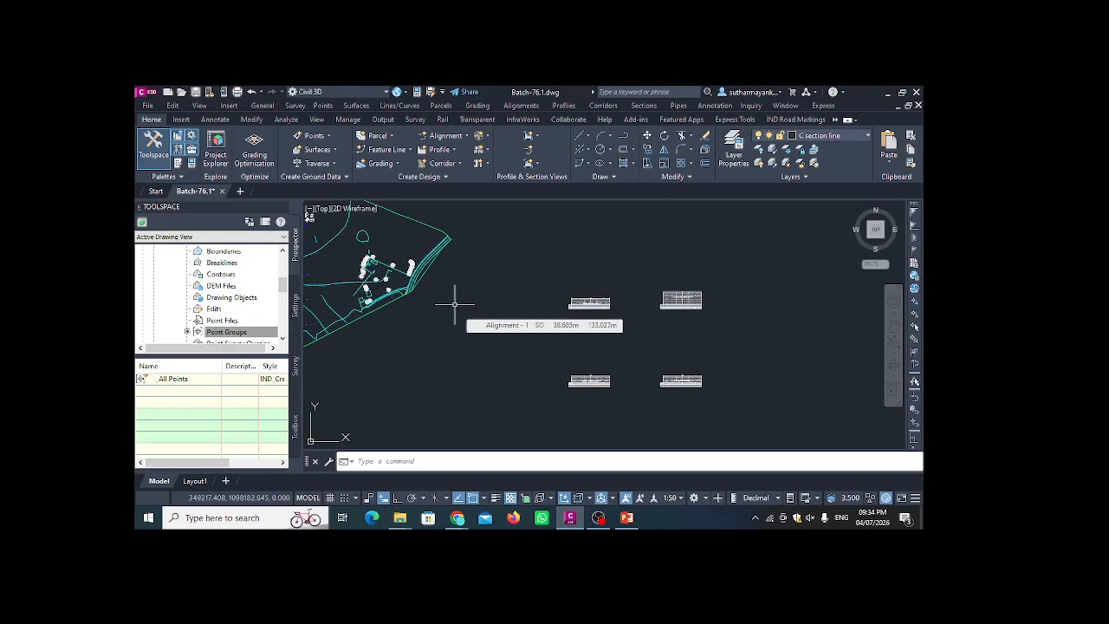
# - Find Quantity Takeoff in the drawing settings and expand its Quantity Takeoff Criteria
pyautogui.click(296, 311)
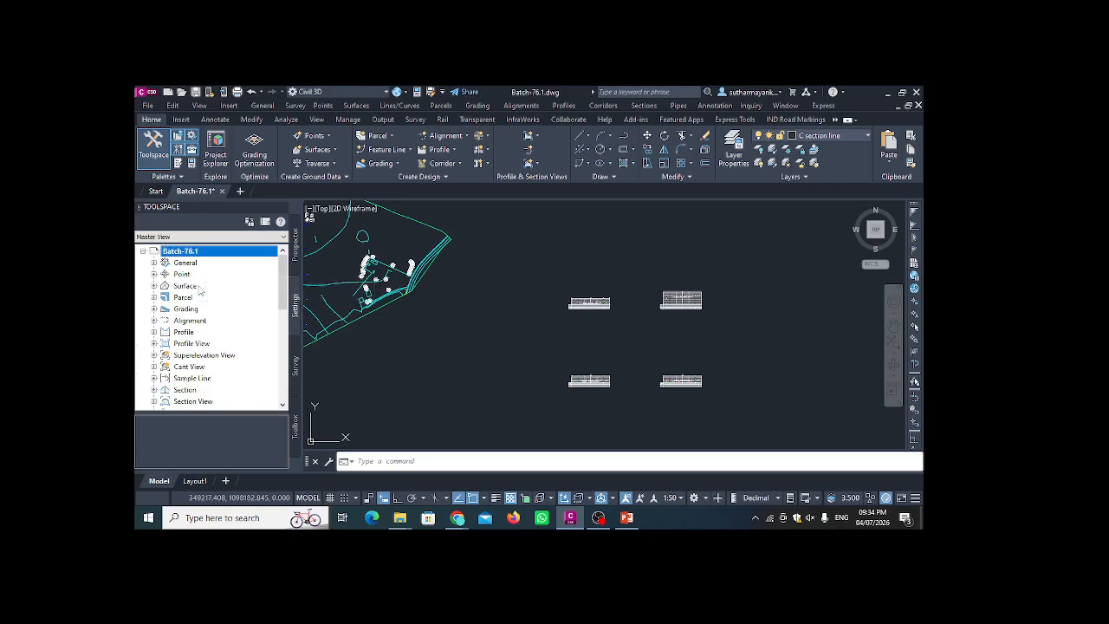
pyautogui.scroll(-1, 201, 296)
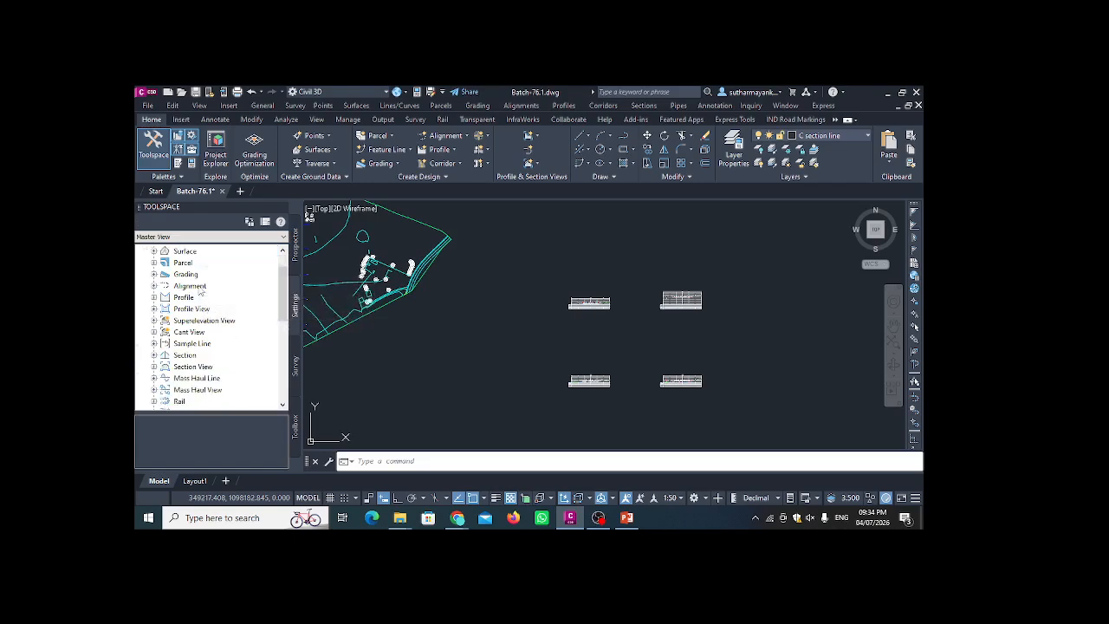
pyautogui.scroll(-3, 201, 297)
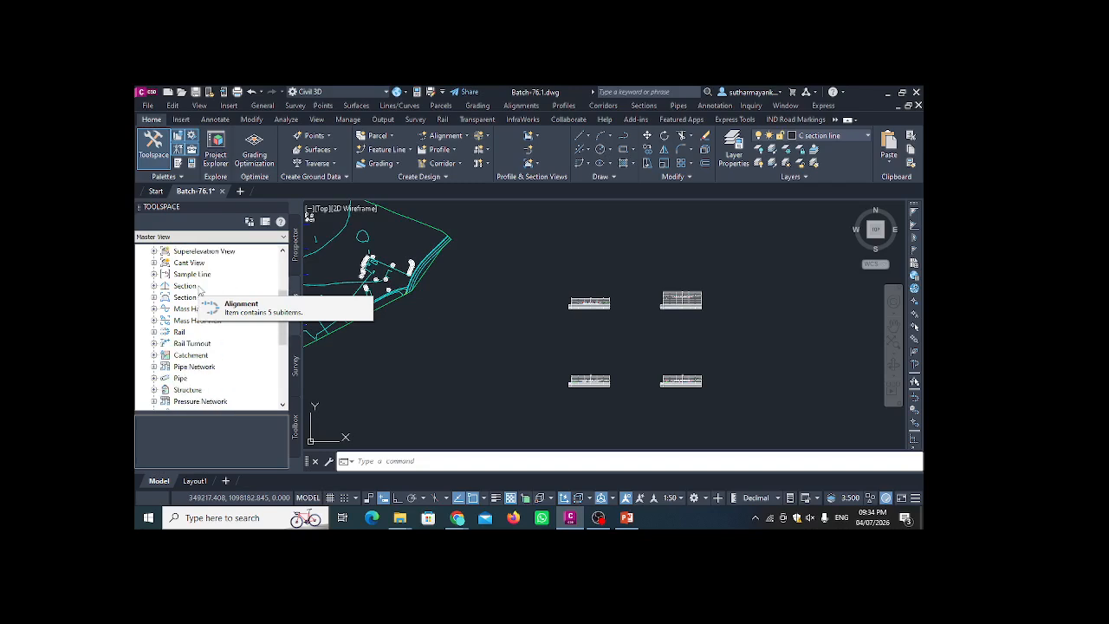
pyautogui.scroll(-1, 201, 297)
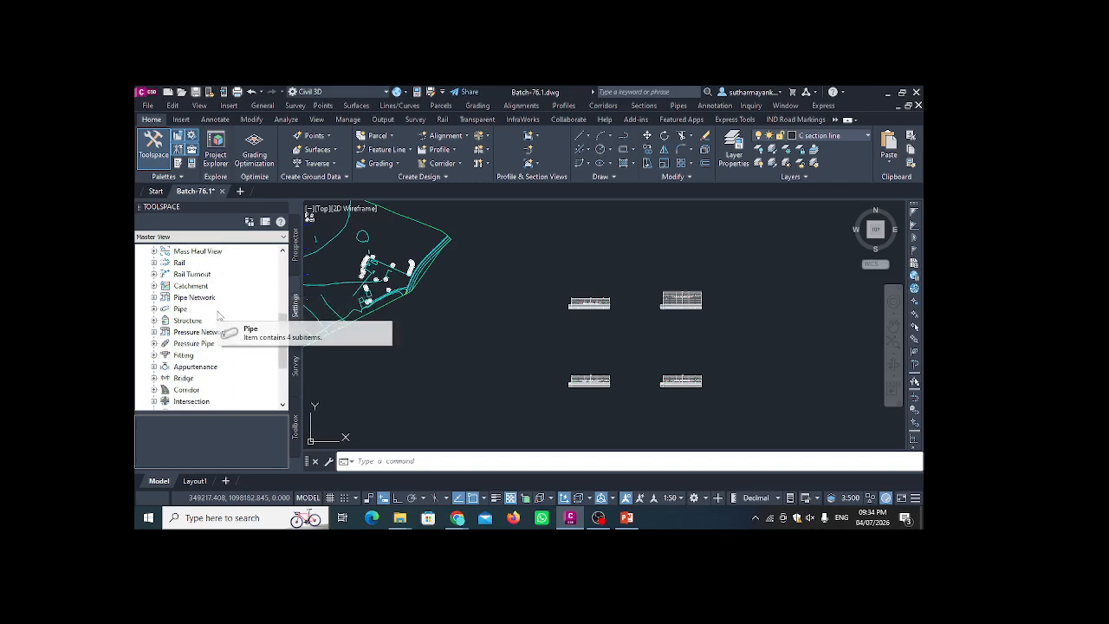
pyautogui.scroll(-1, 217, 317)
pyautogui.scroll(-1, 217, 317)
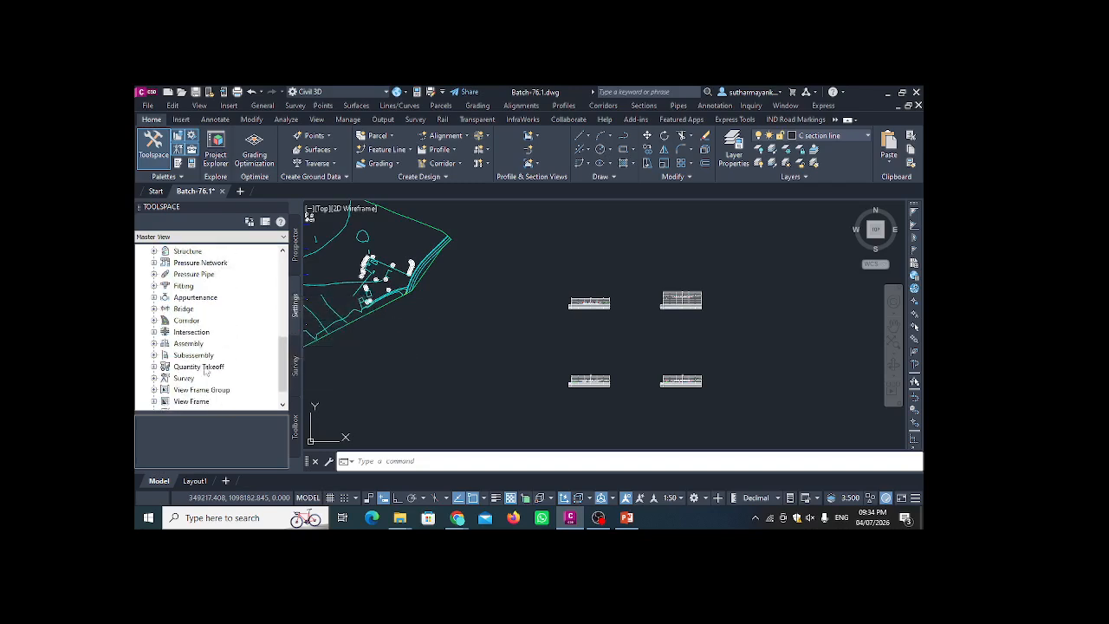
pyautogui.scroll(-1, 196, 373)
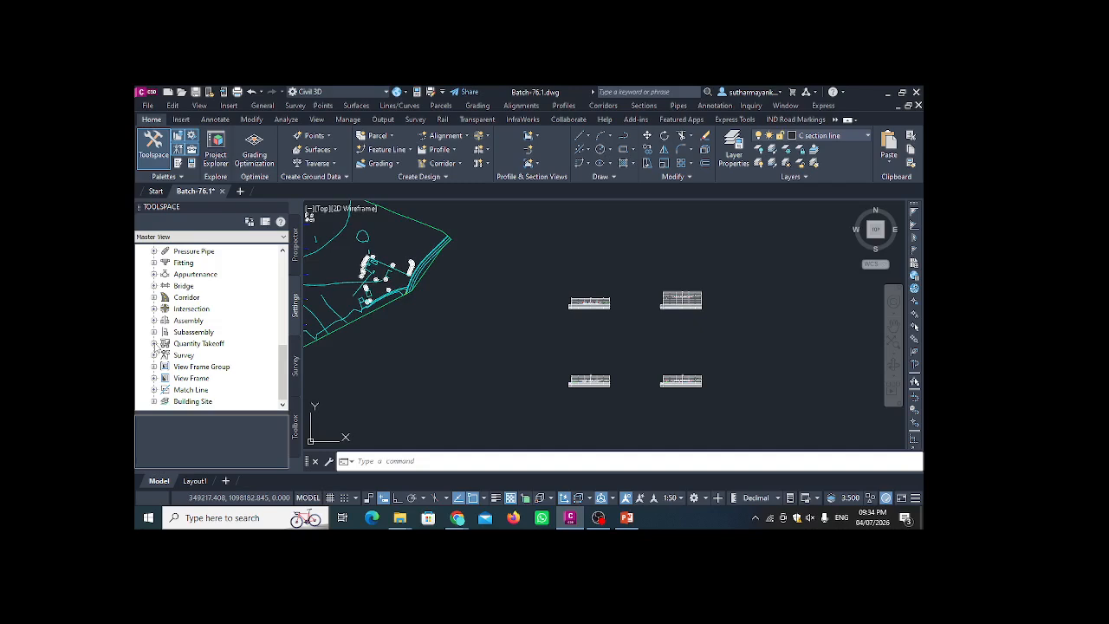
pyautogui.doubleClick(211, 343)
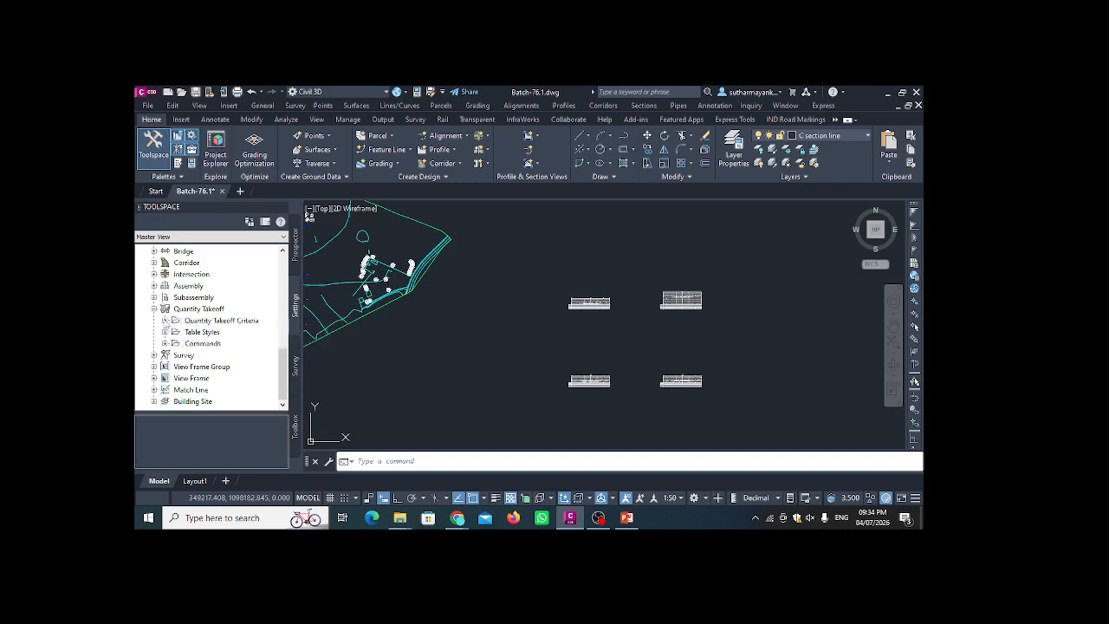
pyautogui.click(165, 321)
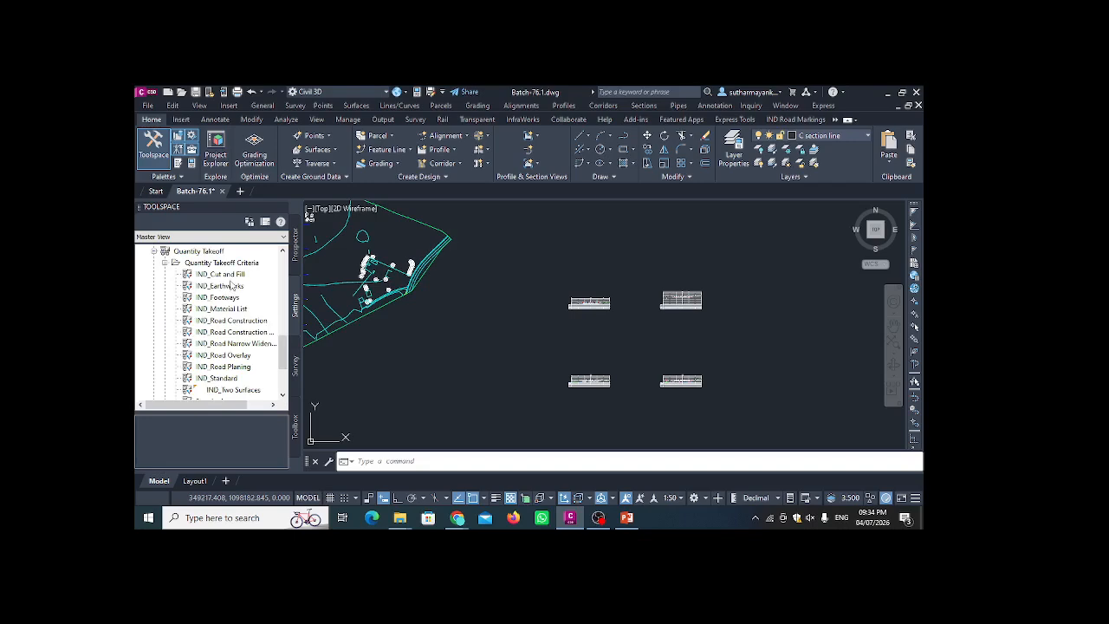
# - Review the available quantity takeoff criteria and examine the materials defined in IND_Material List
pyautogui.scroll(-2, 231, 285)
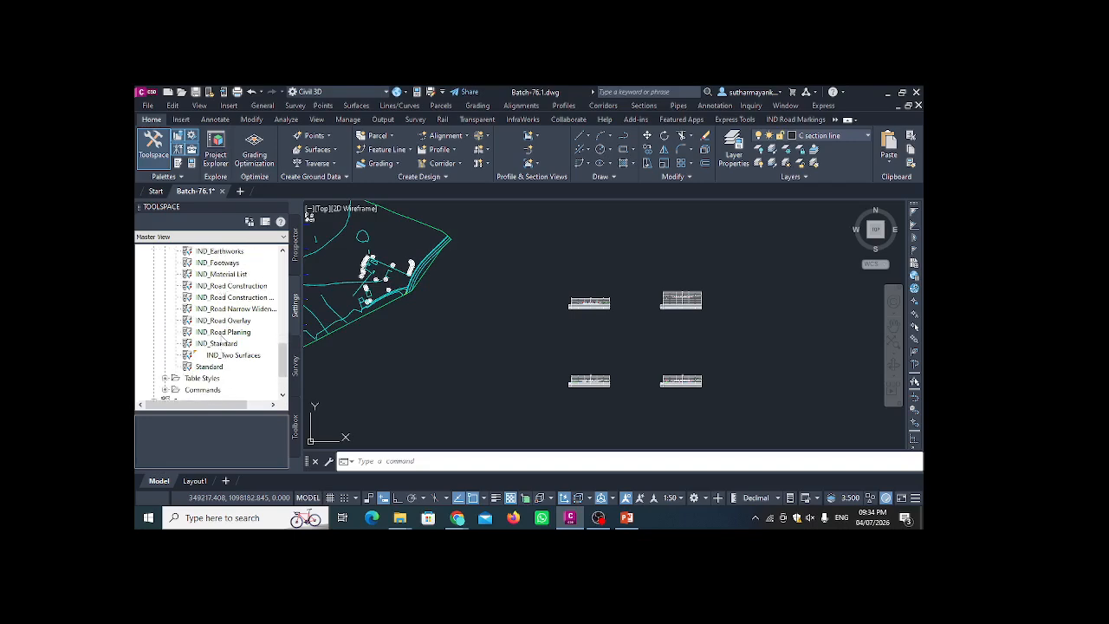
pyautogui.scroll(2, 235, 314)
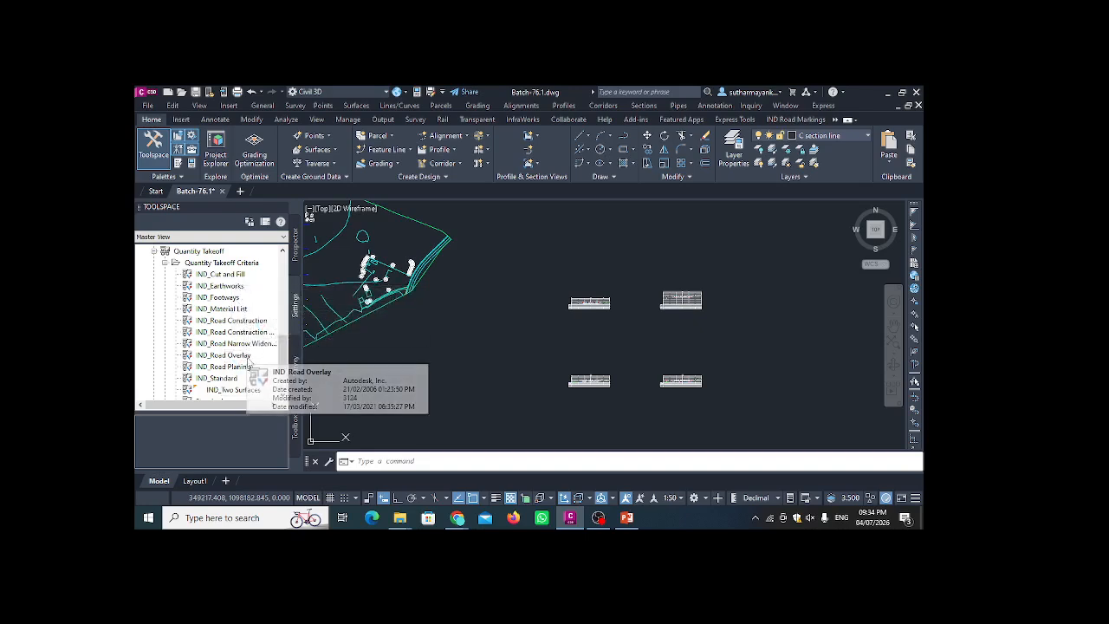
pyautogui.click(230, 310)
pyautogui.rightClick(230, 310)
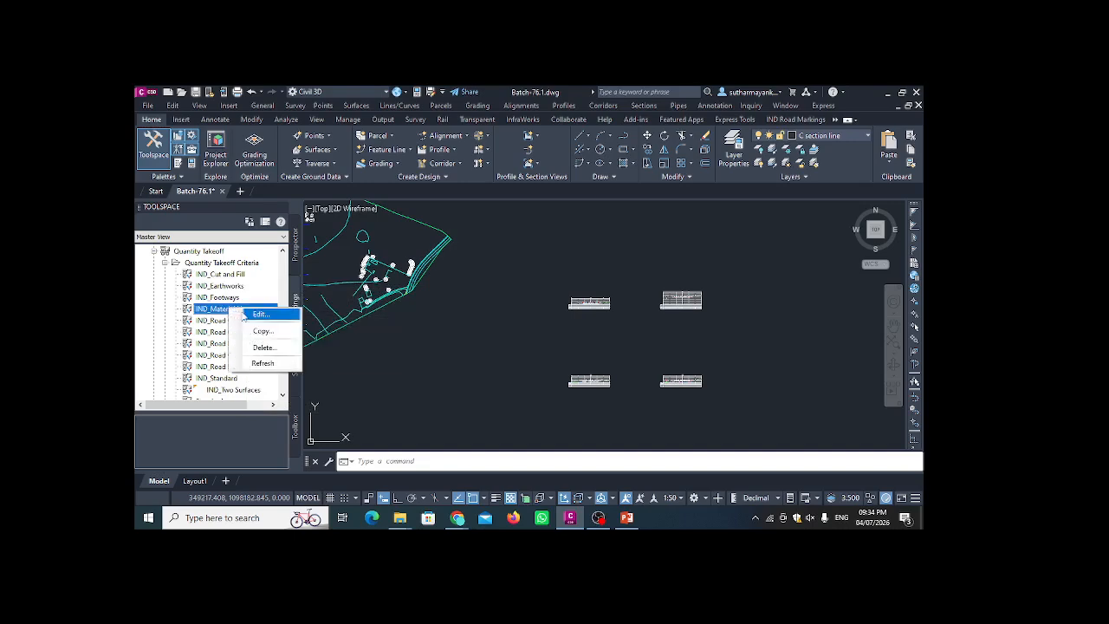
pyautogui.click(253, 312)
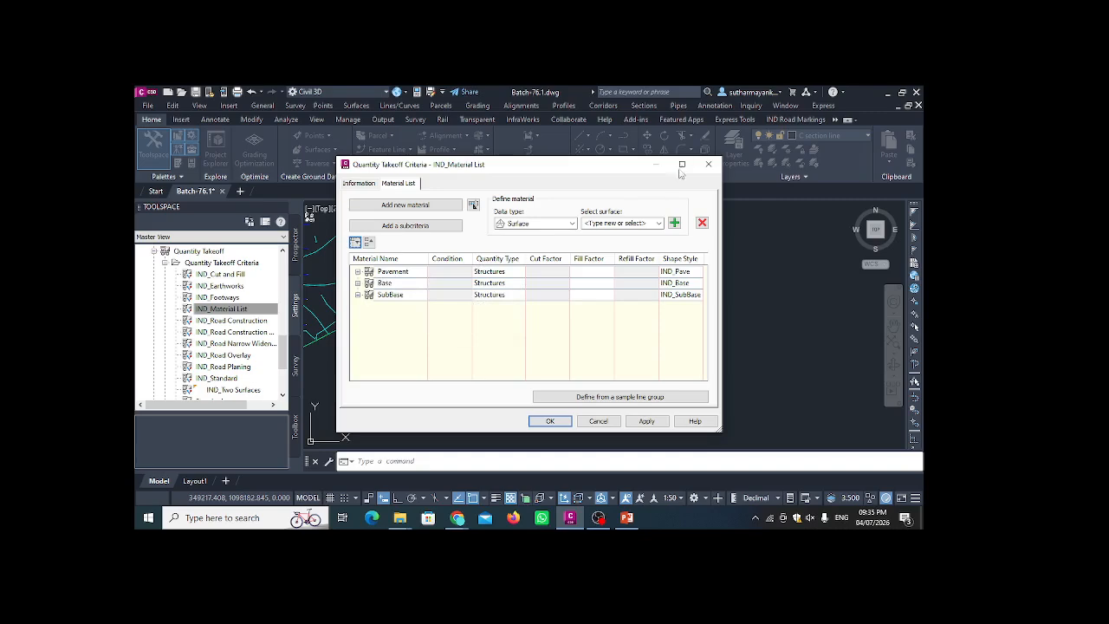
pyautogui.click(707, 165)
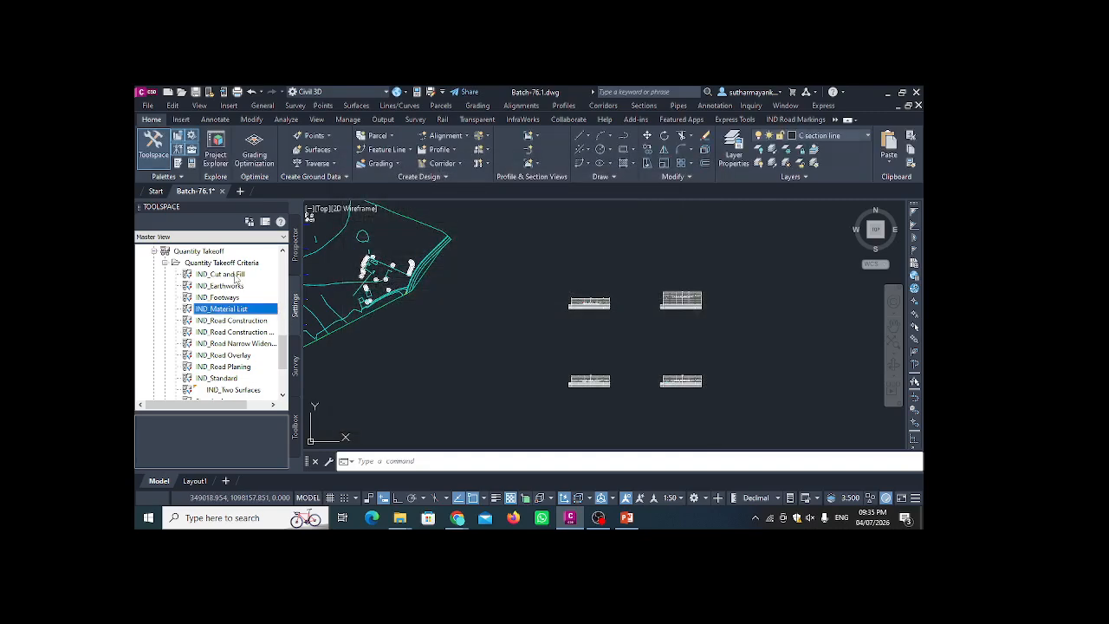
# - Examine the materials, quantity types and factors defined in the IND_Cut and Fill criteria
pyautogui.click(221, 274)
pyautogui.rightClick(237, 276)
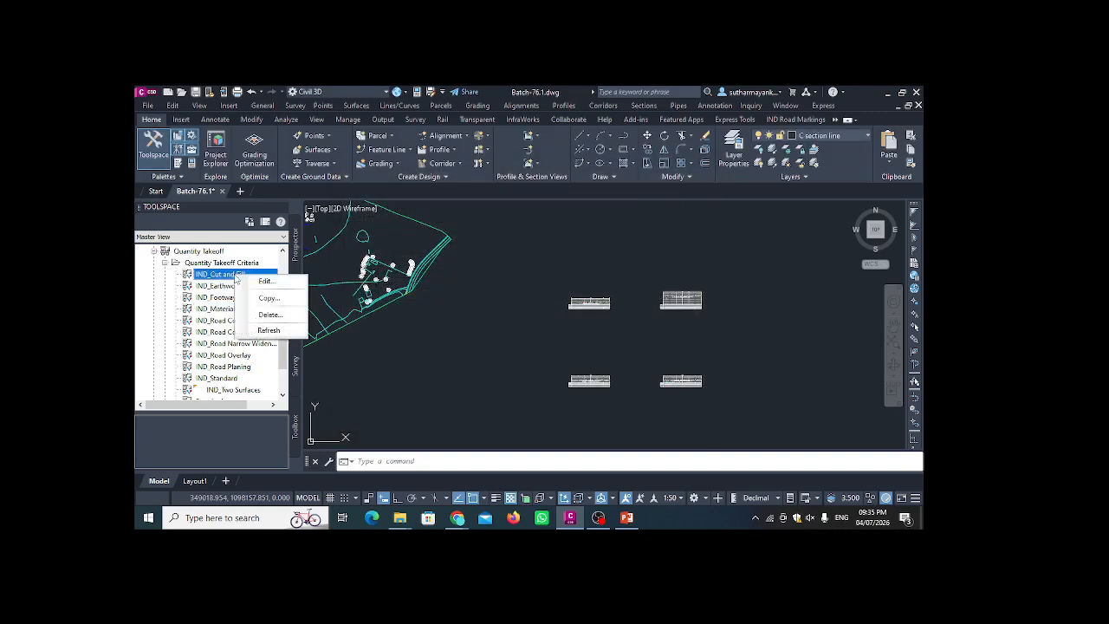
pyautogui.click(266, 283)
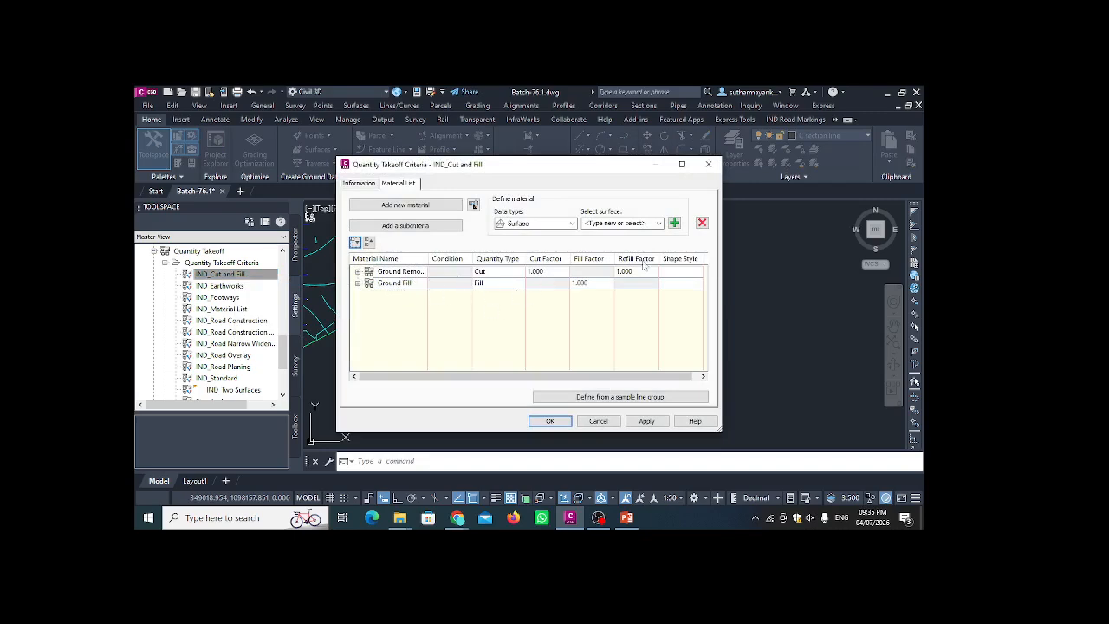
pyautogui.click(708, 163)
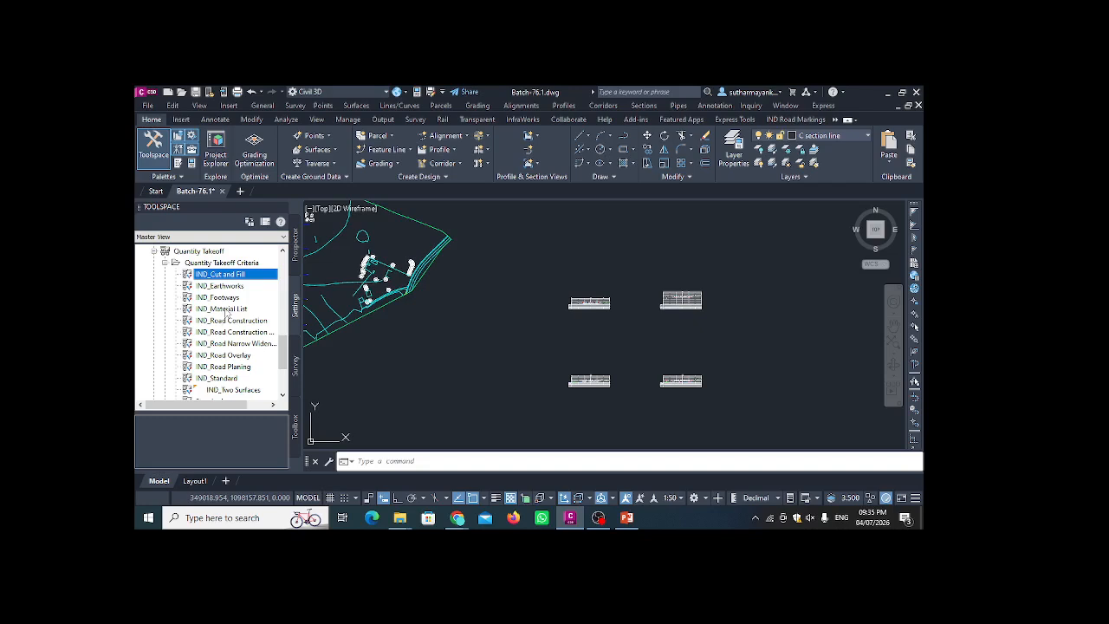
pyautogui.click(243, 311)
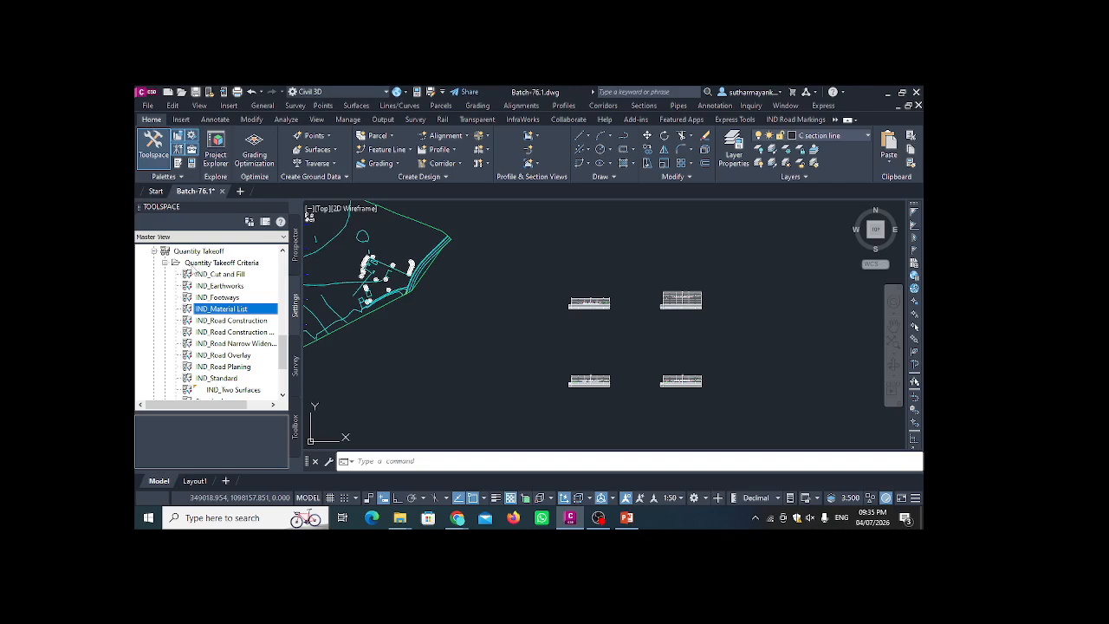
# - Create a new quantity takeoff criteria named EW Batch 76.1
pyautogui.click(198, 264)
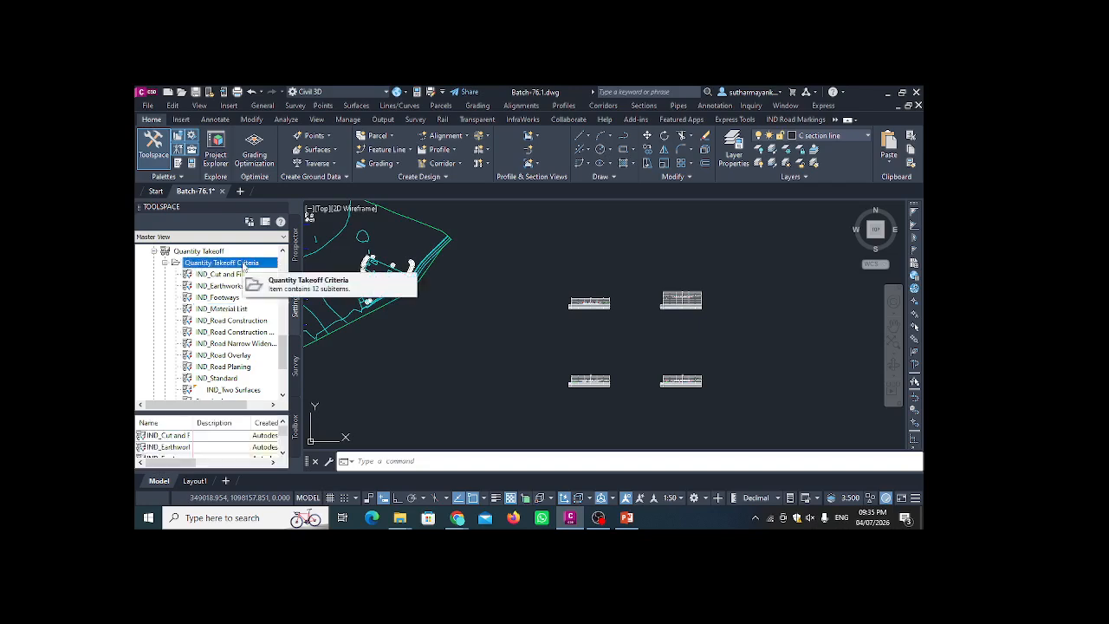
pyautogui.rightClick(244, 268)
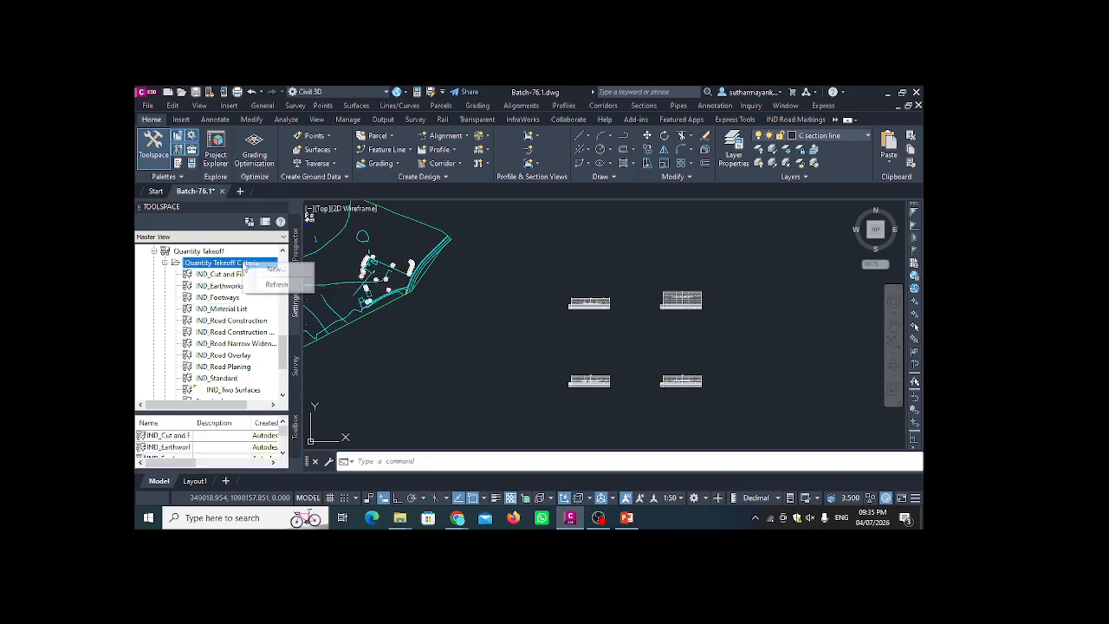
pyautogui.click(274, 269)
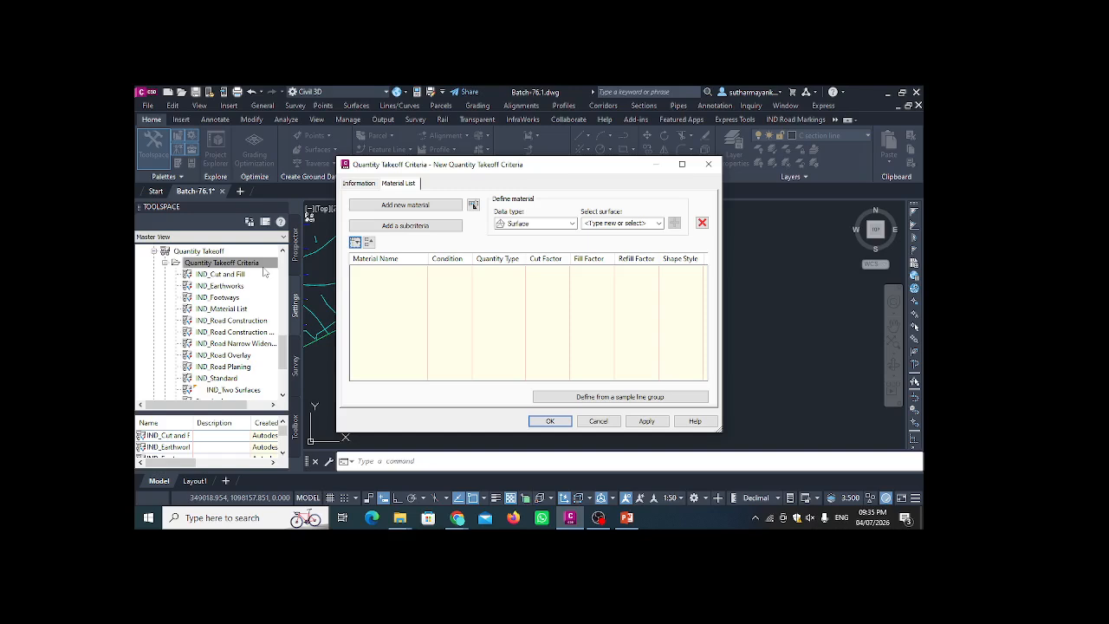
pyautogui.click(362, 184)
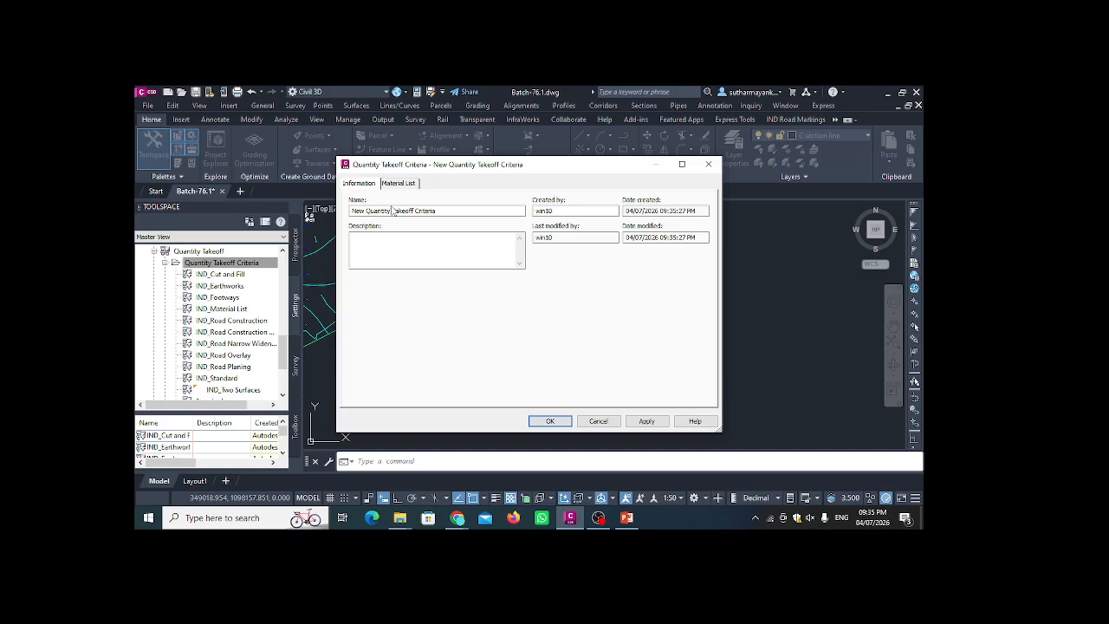
pyautogui.moveTo(445, 211); pyautogui.dragTo(350, 212)
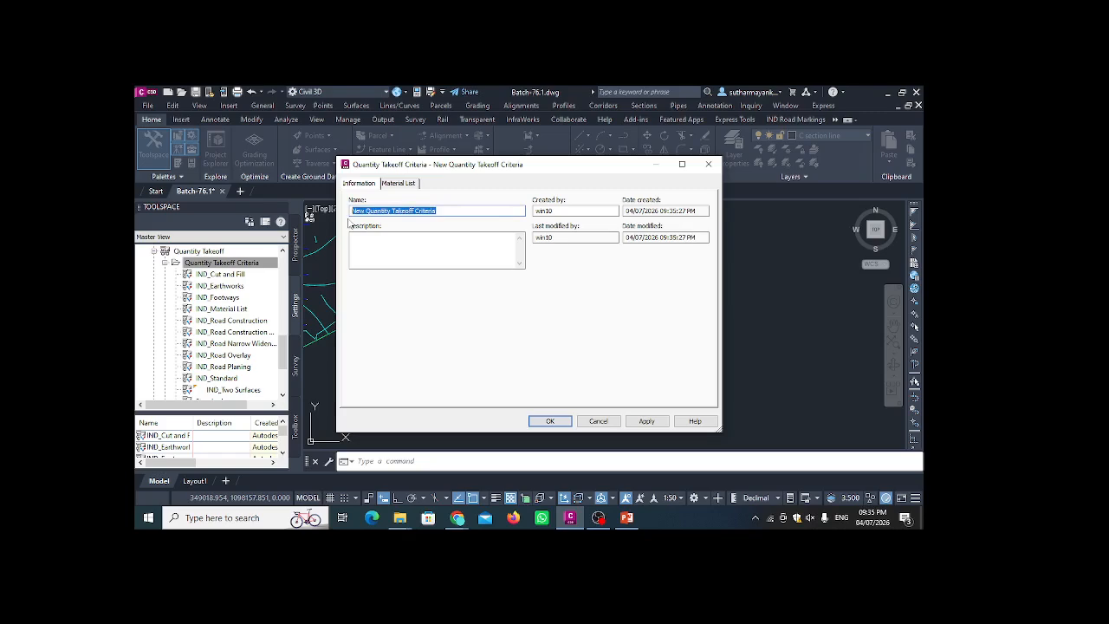
pyautogui.write('I')
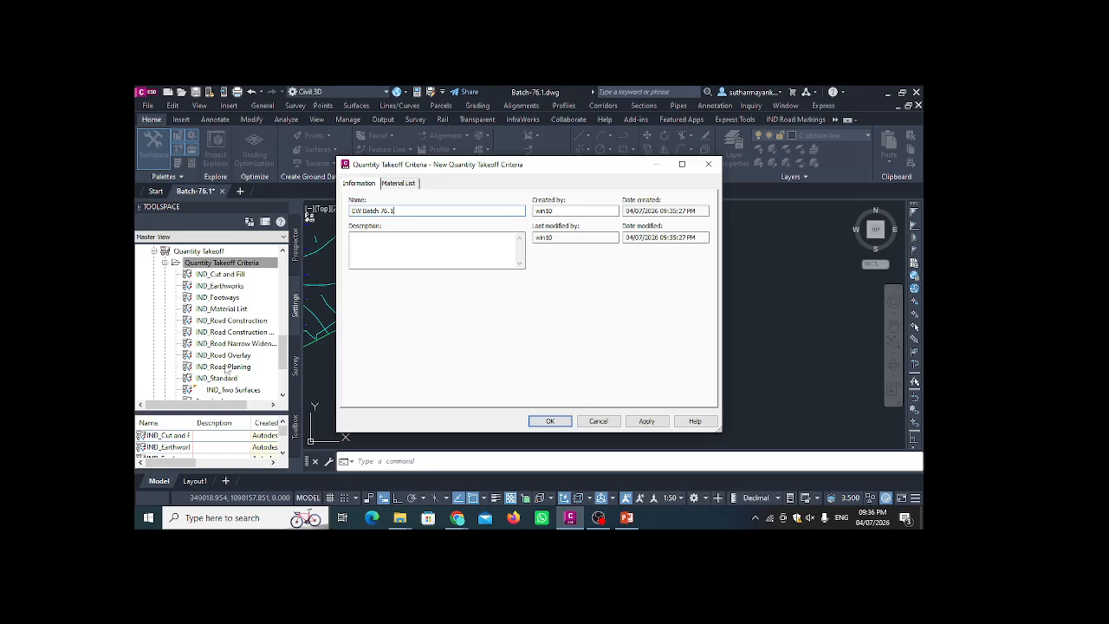
# - Add a new material to the EW Batch 76.1 material list and assign EG Surface to it as surface data
pyautogui.click(400, 185)
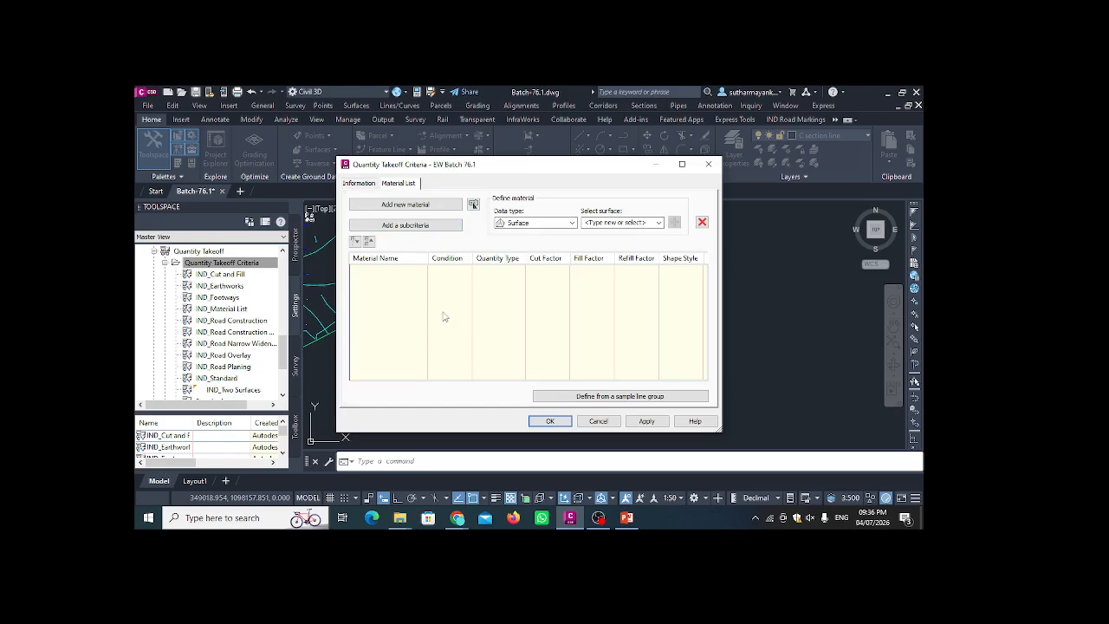
pyautogui.click(411, 206)
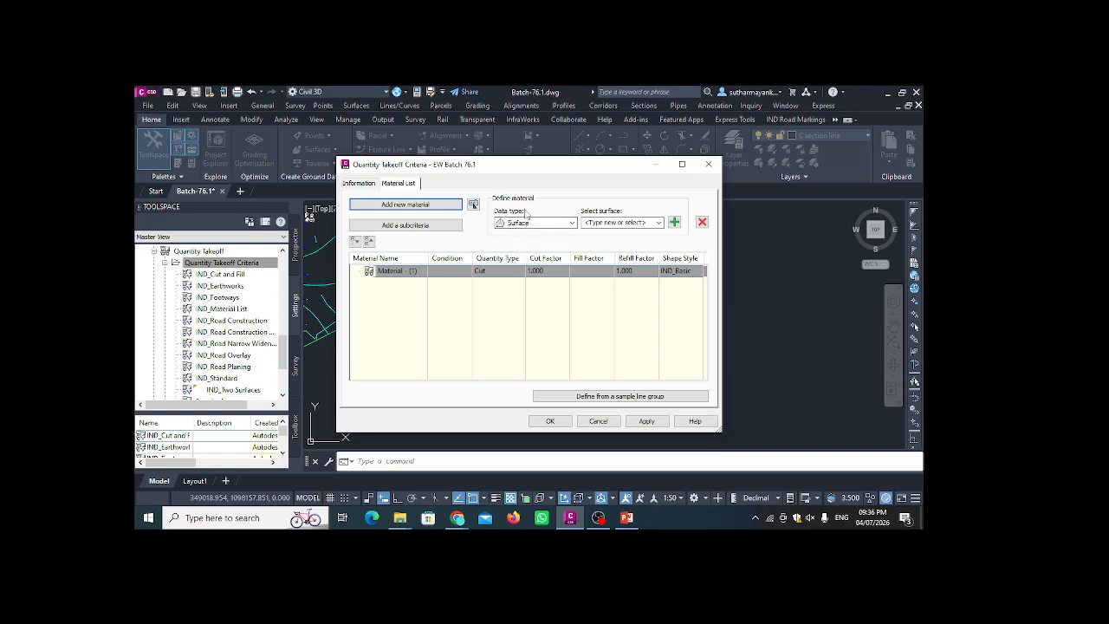
pyautogui.click(571, 223)
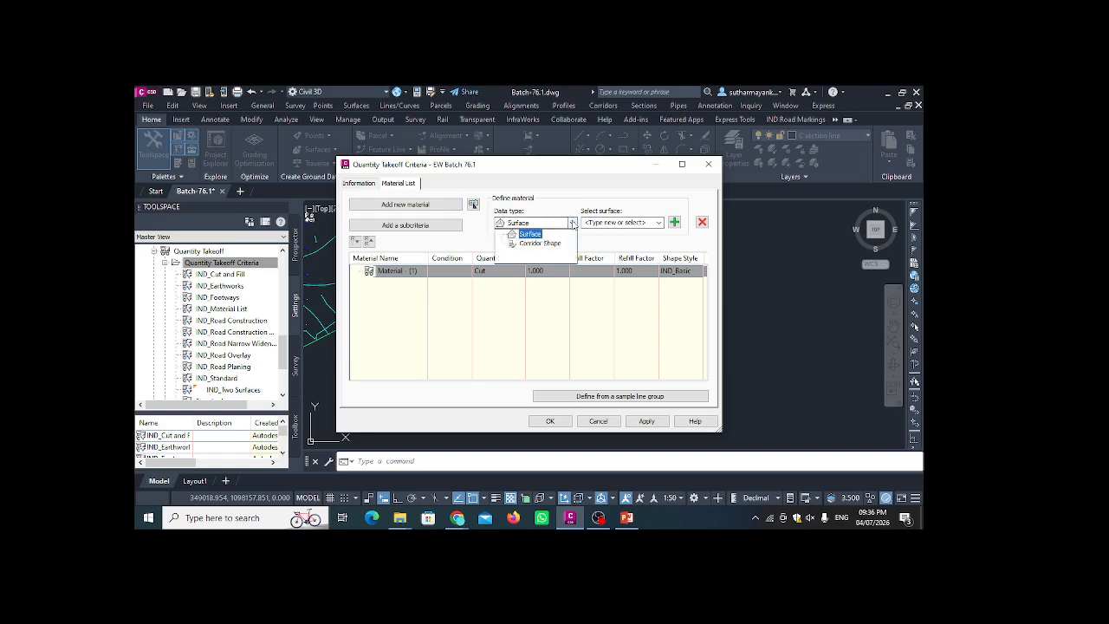
pyautogui.click(571, 222)
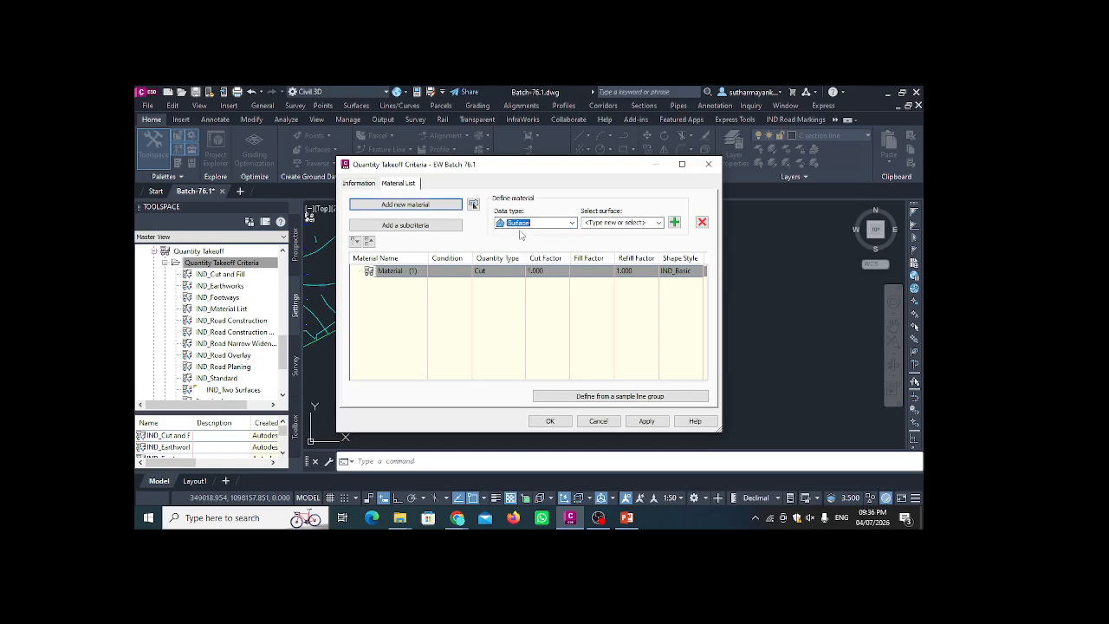
pyautogui.click(658, 224)
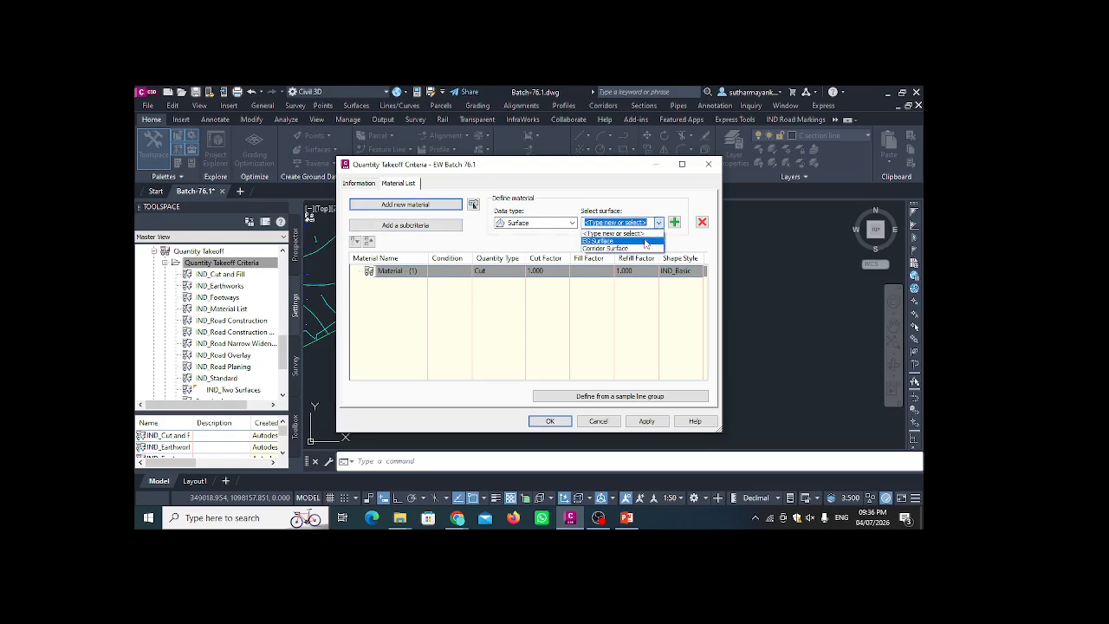
pyautogui.click(645, 241)
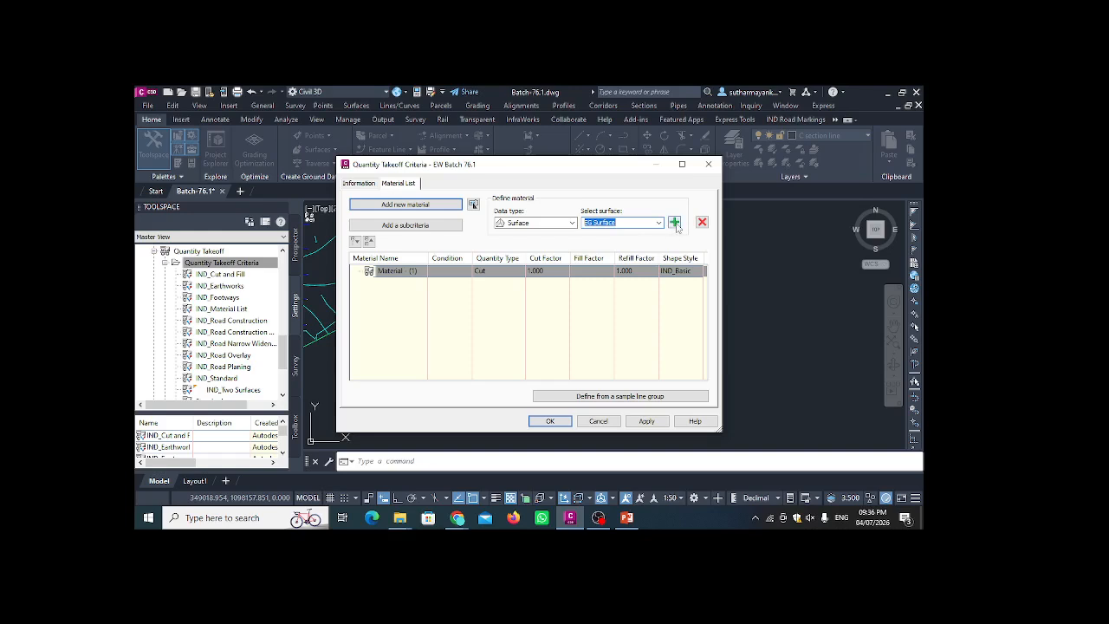
pyautogui.click(674, 223)
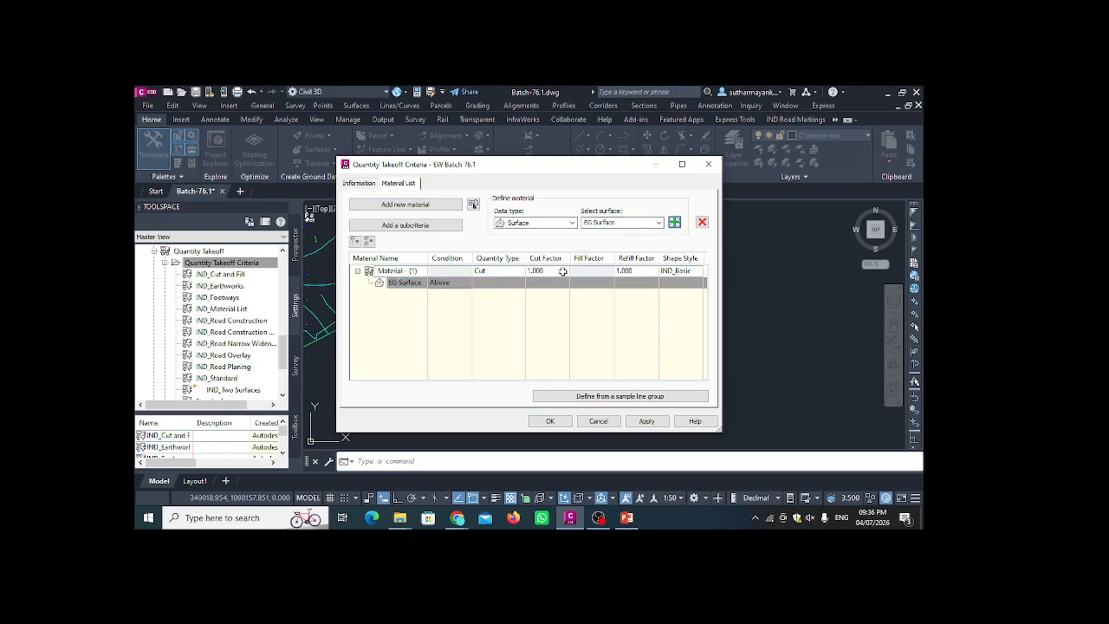
# - Rename the material containing EG Surface as EG and set its quantity type to Earthworks
pyautogui.click(414, 271)
pyautogui.click(414, 271)
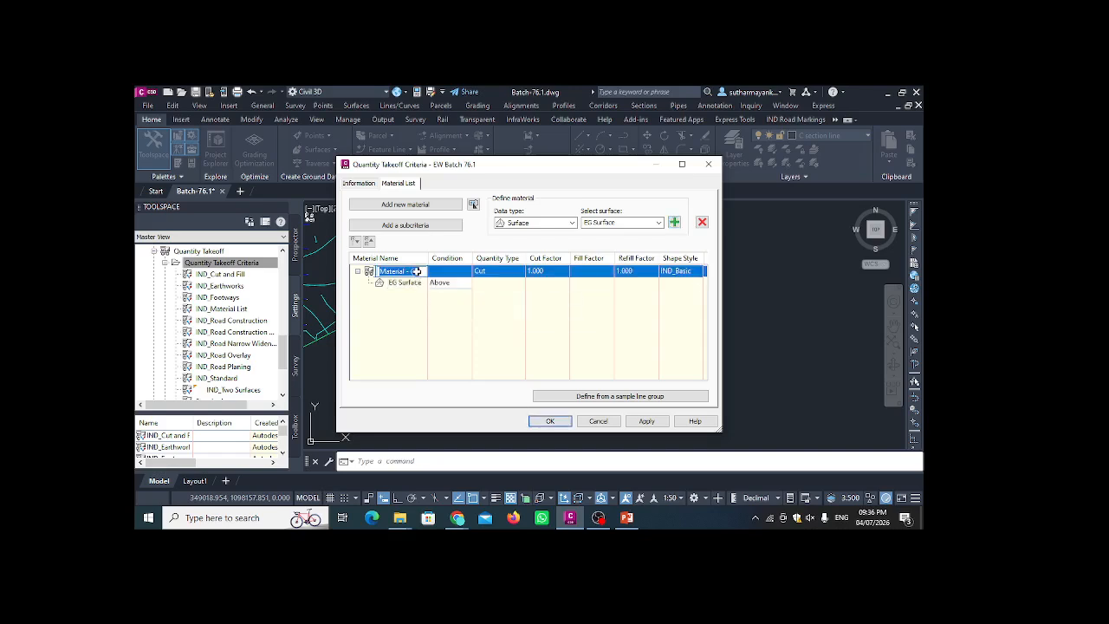
pyautogui.write('EG')
pyautogui.press('Return')
pyautogui.click(508, 273)
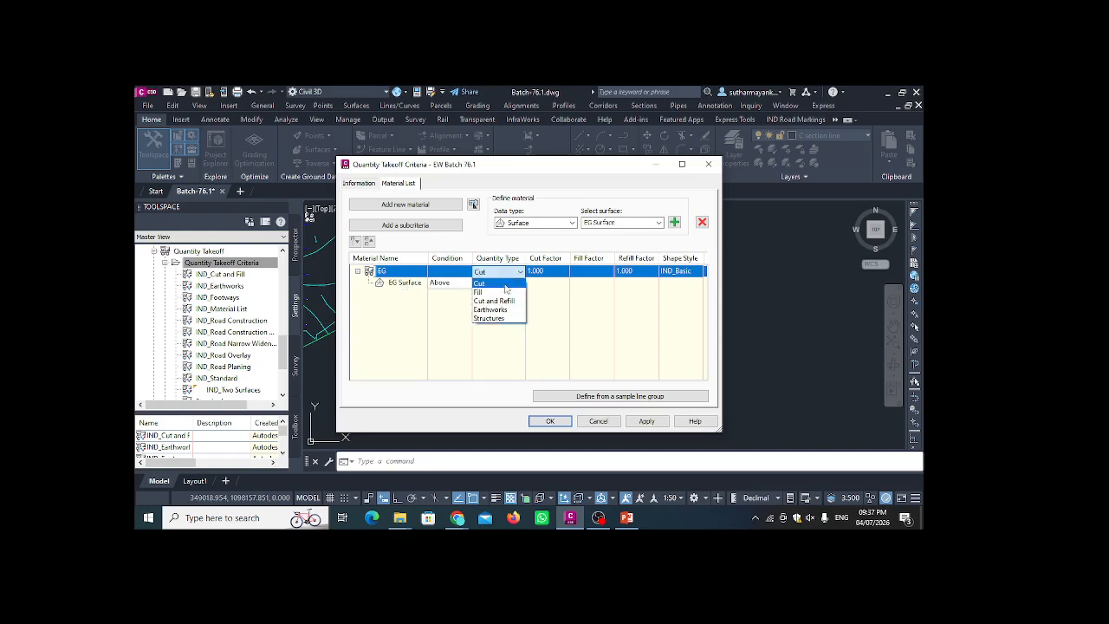
pyautogui.click(507, 310)
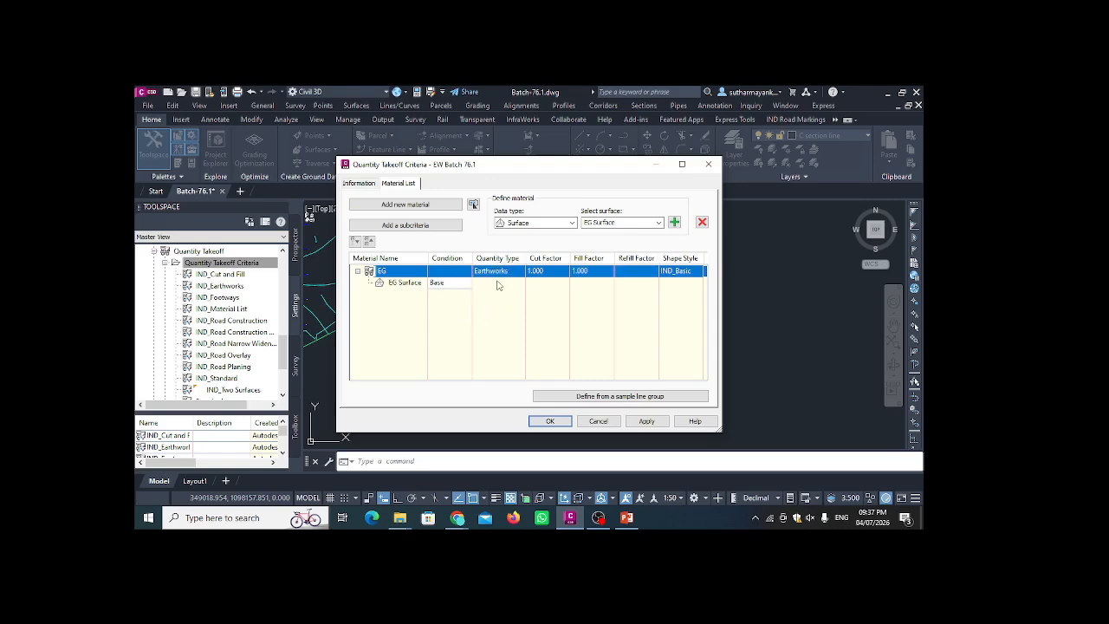
# - Add a second material to the list and assign Corridor Surface to it
pyautogui.click(431, 206)
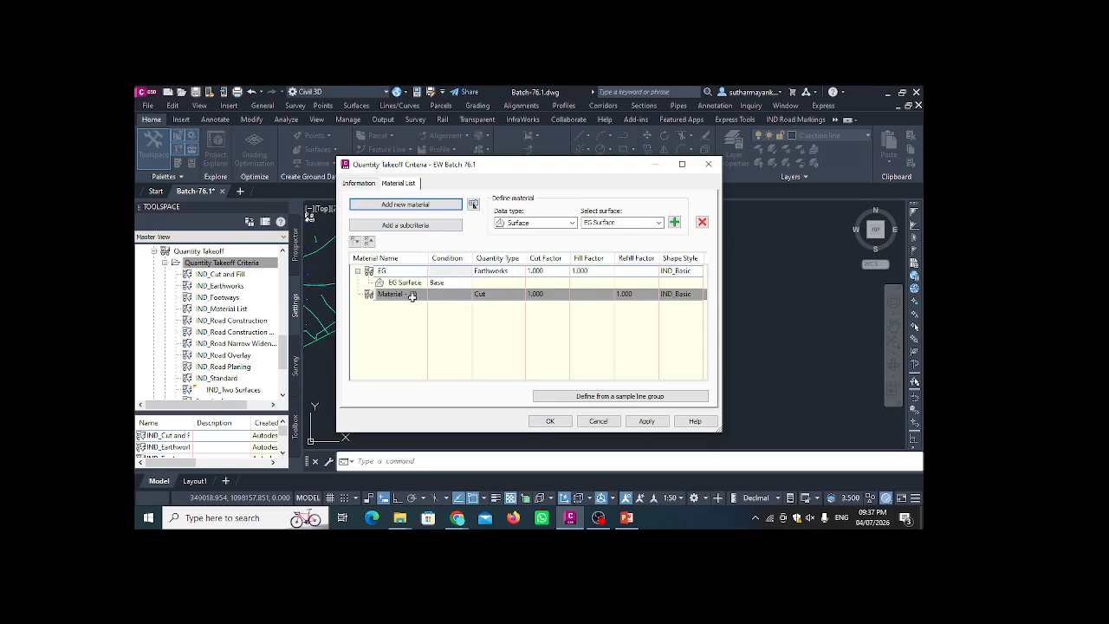
pyautogui.click(658, 222)
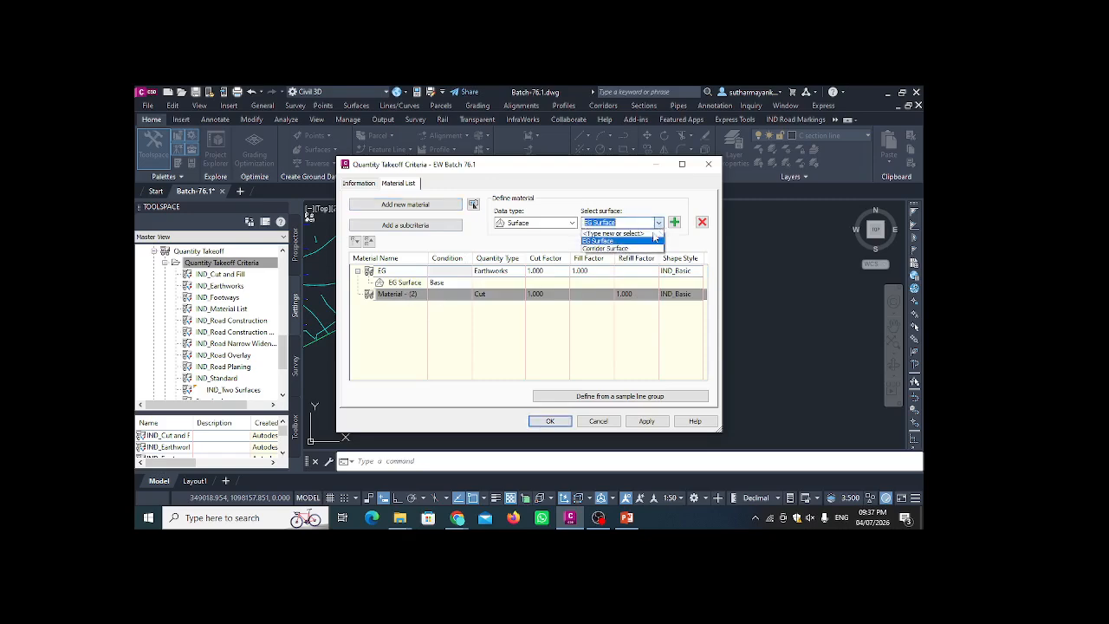
pyautogui.click(656, 236)
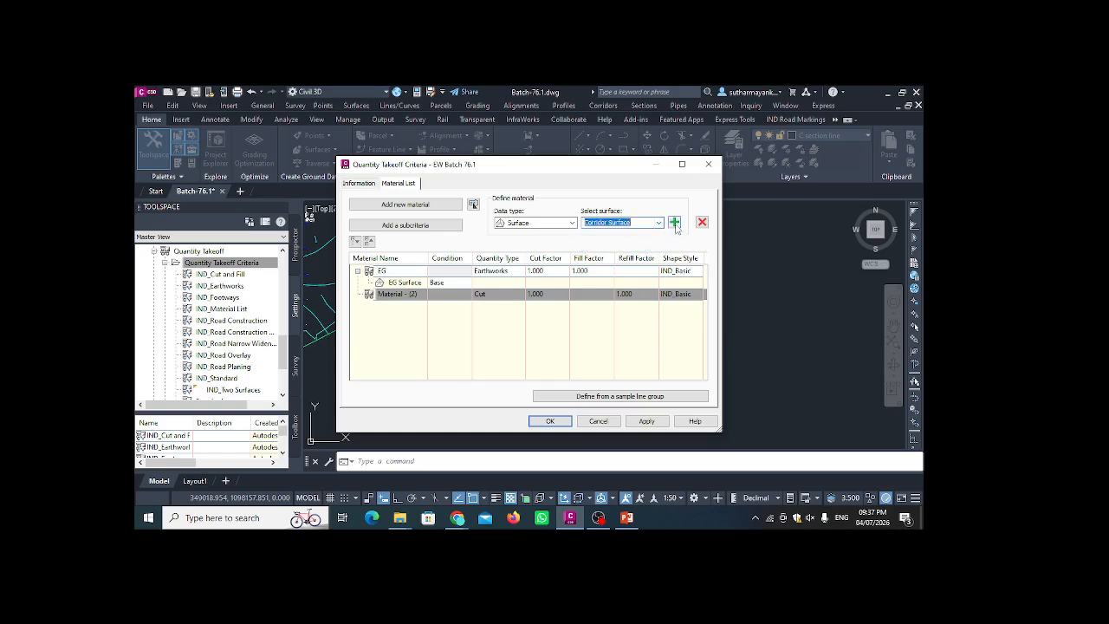
pyautogui.click(674, 222)
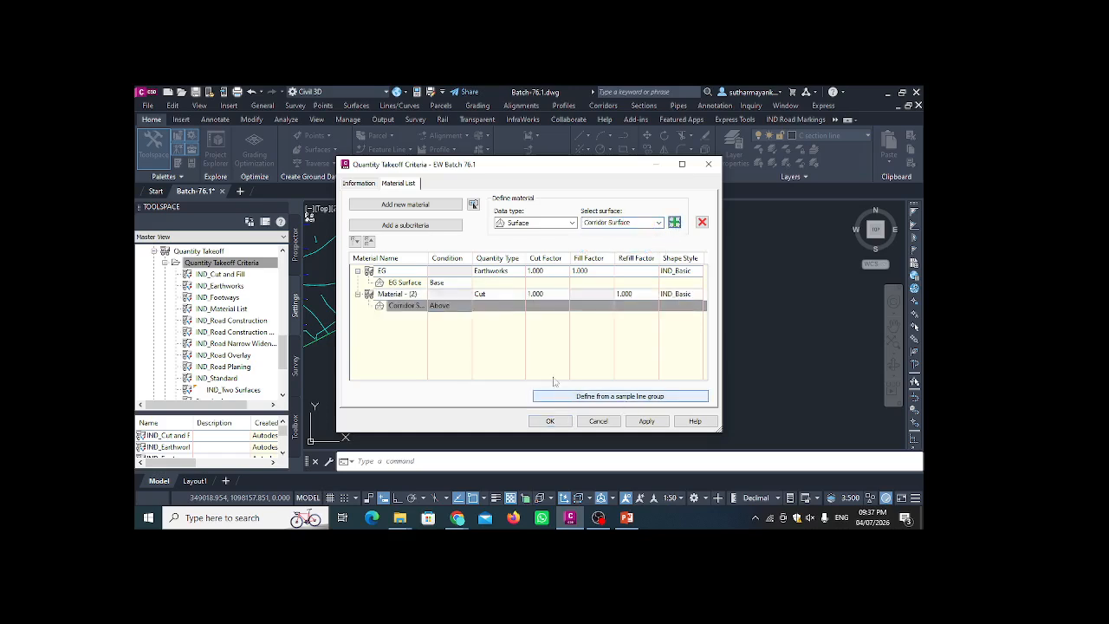
# - Rename the second material as CS and set its quantity type to Earthworks
pyautogui.doubleClick(407, 295)
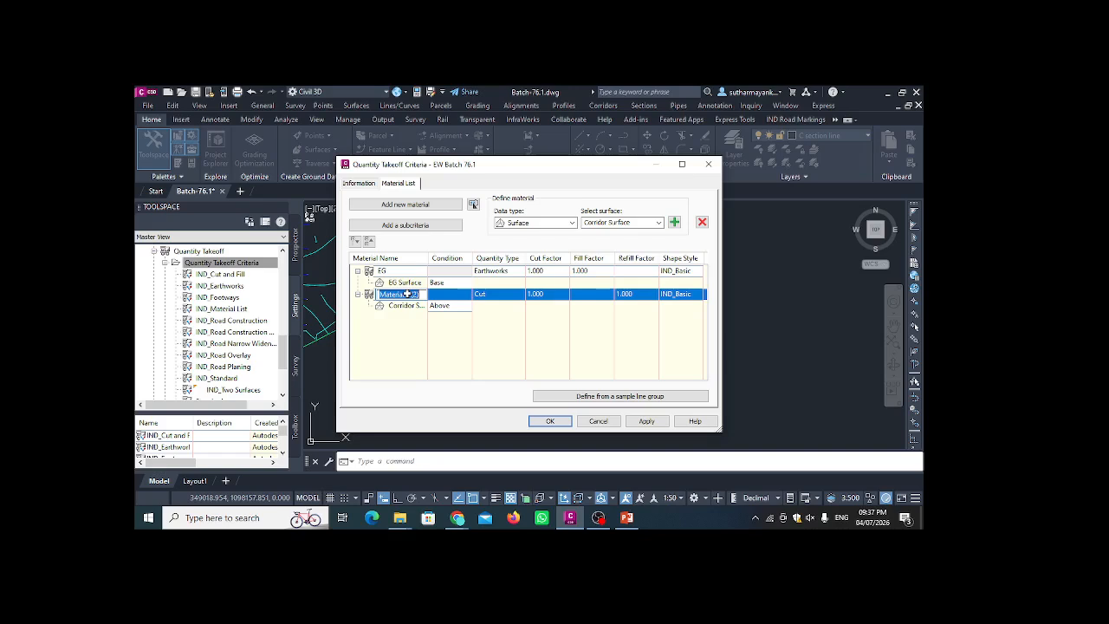
pyautogui.write('CS')
pyautogui.click(495, 295)
pyautogui.click(500, 332)
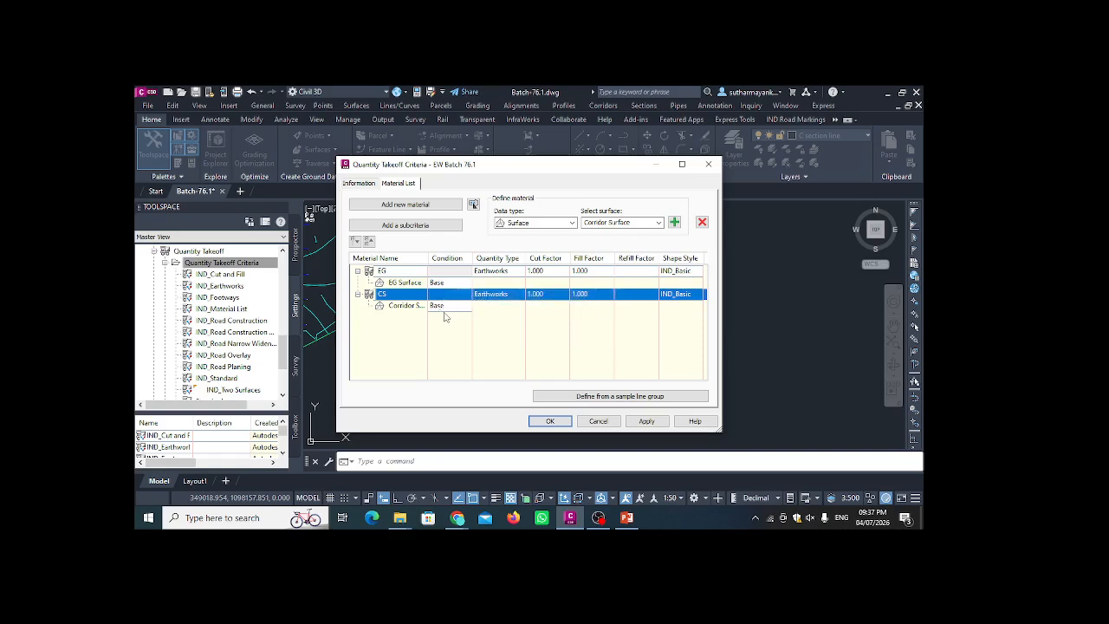
# - Set the Corridor Surface condition under CS to Compare and save the EW Batch 76.1 criteria
pyautogui.click(446, 305)
pyautogui.click(451, 307)
pyautogui.click(446, 327)
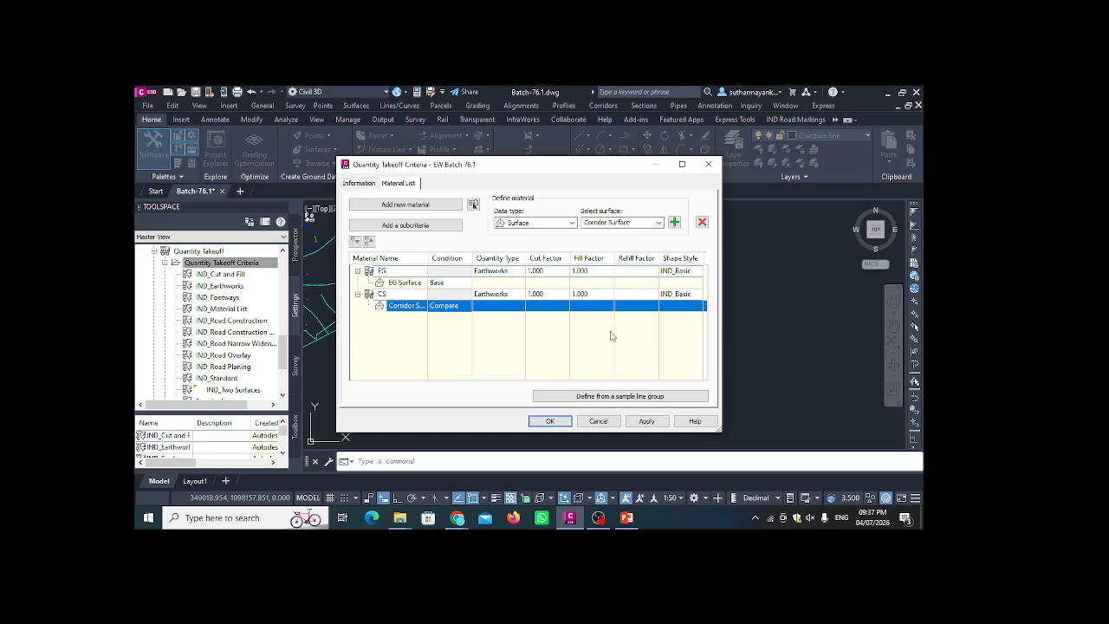
pyautogui.click(643, 422)
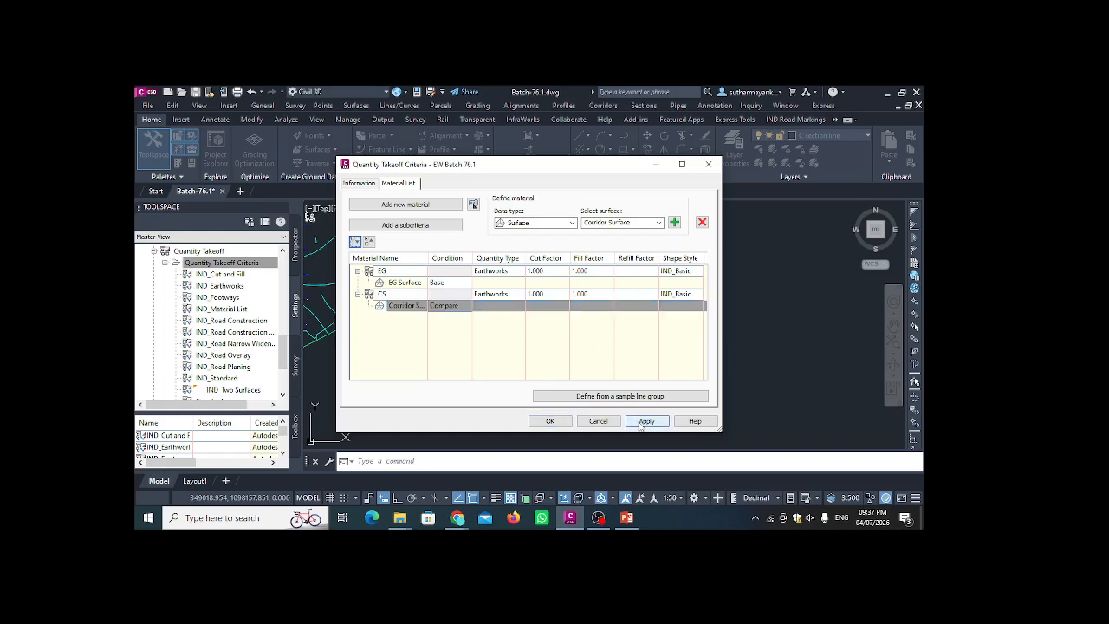
pyautogui.click(549, 421)
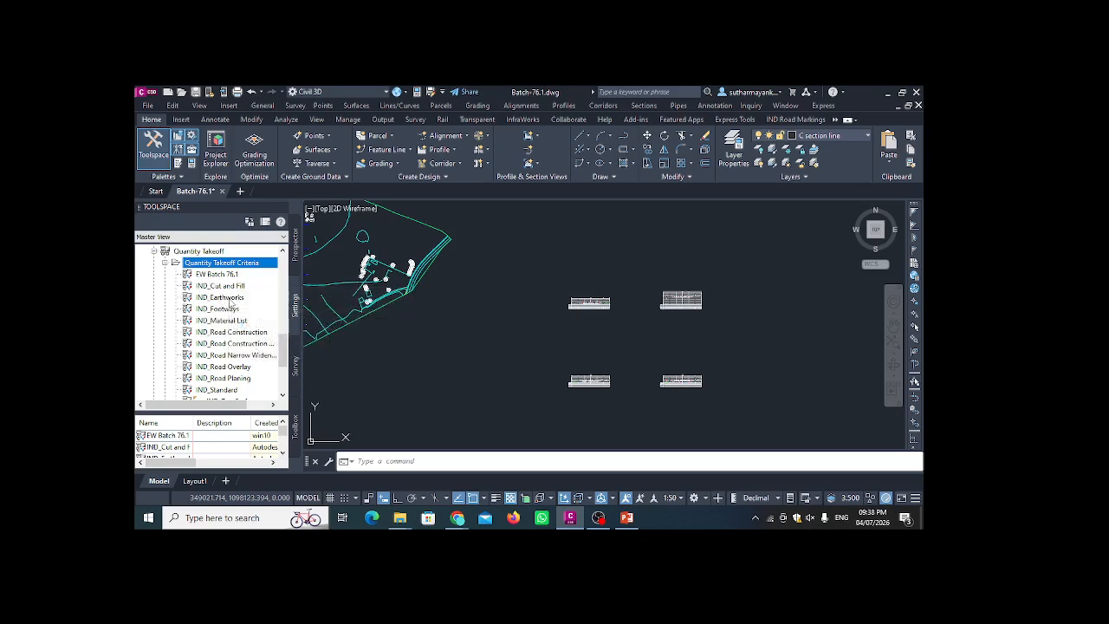
# - Create a new quantity takeoff criteria named Material-Batch 76.1
pyautogui.rightClick(245, 263)
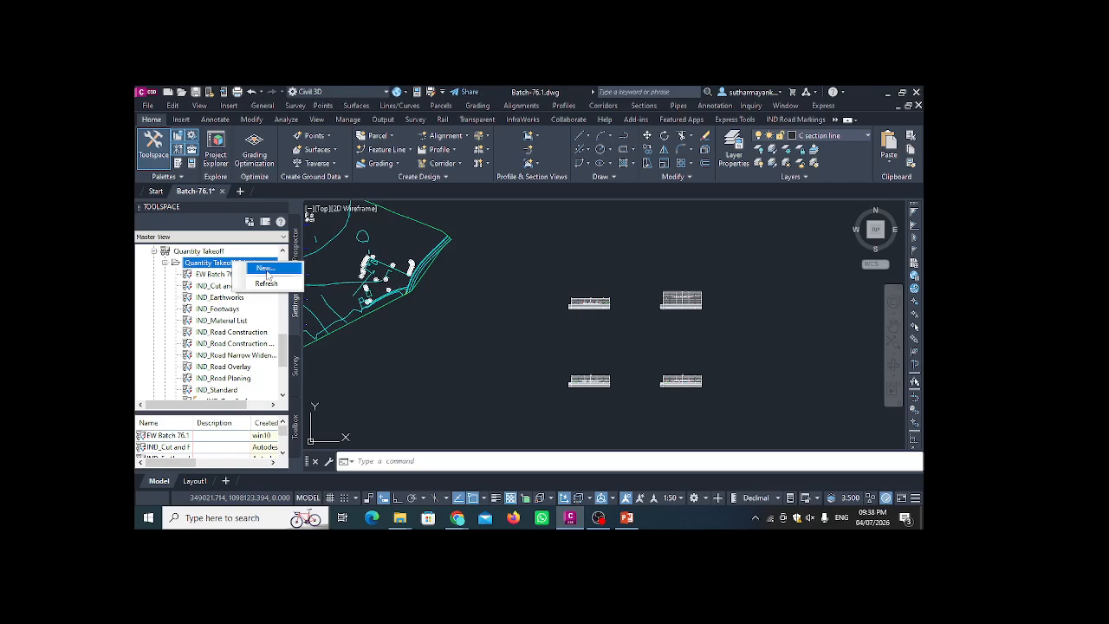
pyautogui.click(265, 269)
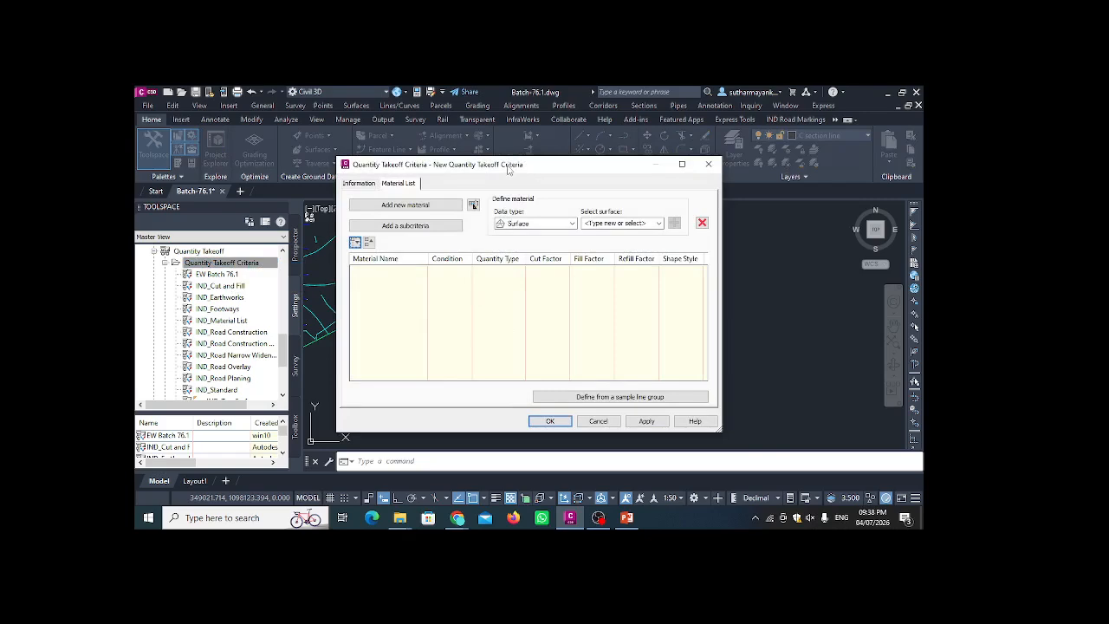
pyautogui.moveTo(510, 164)
pyautogui.mouseDown()
pyautogui.moveTo(632, 199)
pyautogui.moveTo(490, 160)
pyautogui.mouseUp()
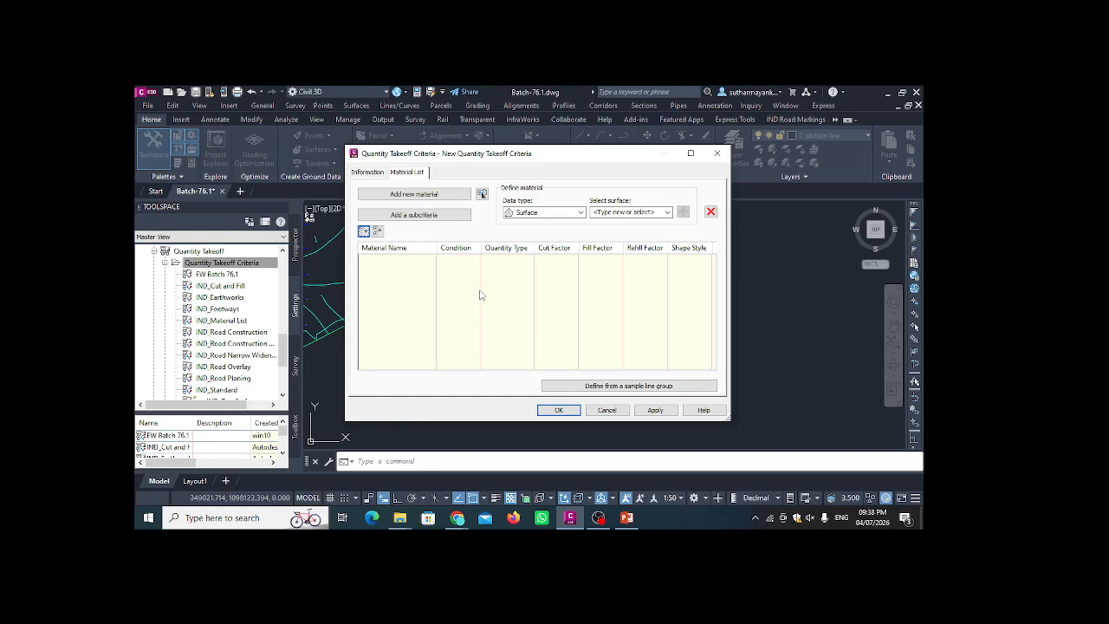
pyautogui.click(370, 173)
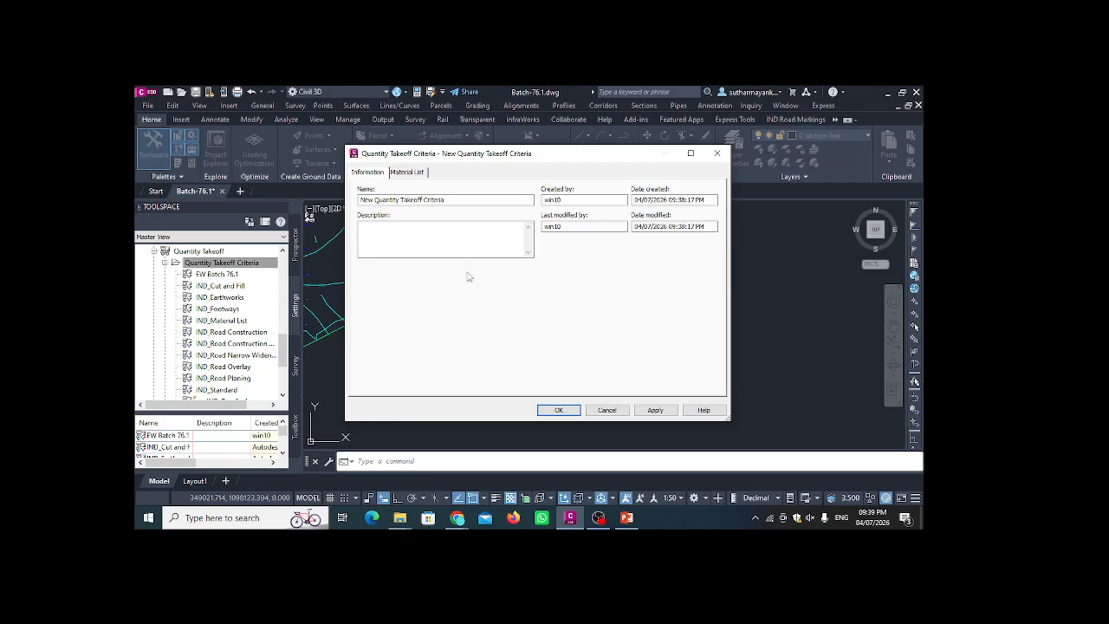
pyautogui.moveTo(452, 201); pyautogui.dragTo(348, 208)
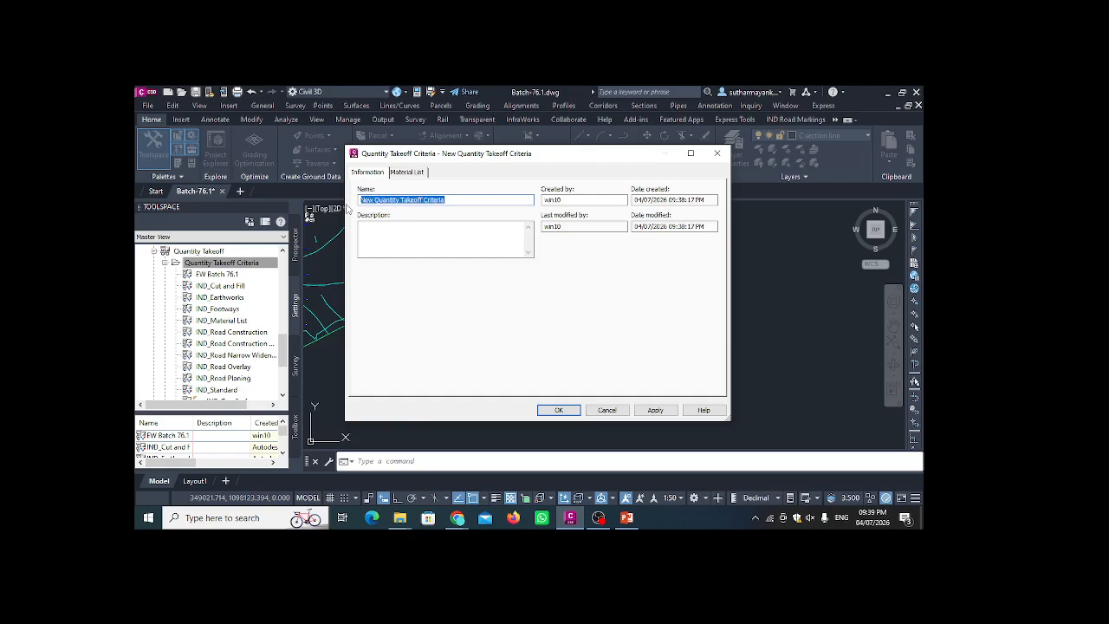
pyautogui.write('Mate')
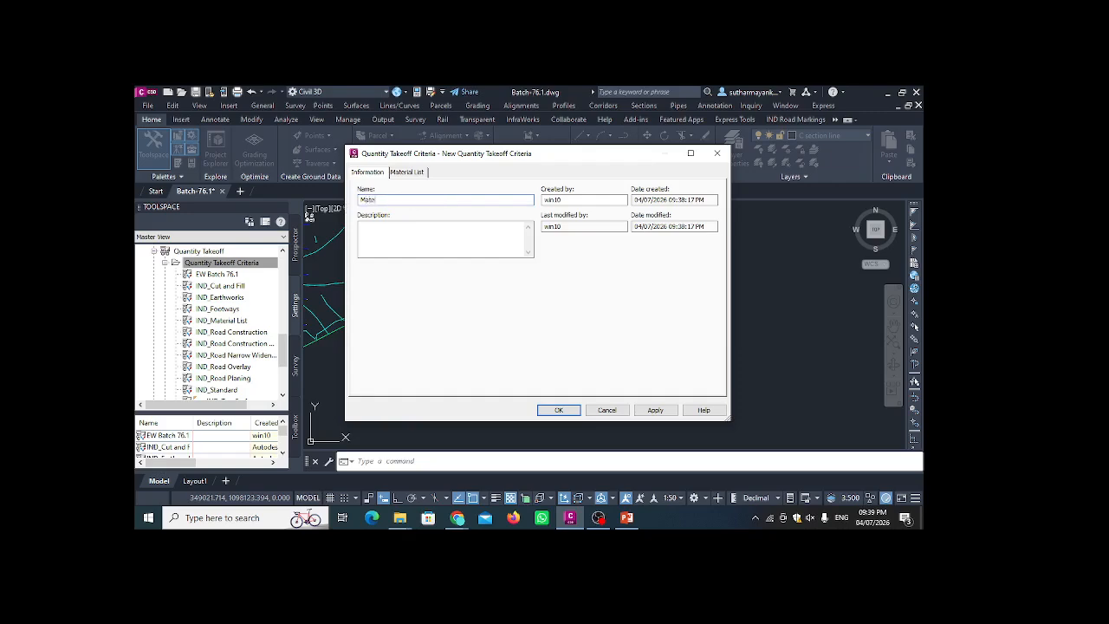
pyautogui.write('rial Batch 76.1')
# - Add four new materials to the material list of the Material-Batch 76.1 criteria
pyautogui.click(413, 173)
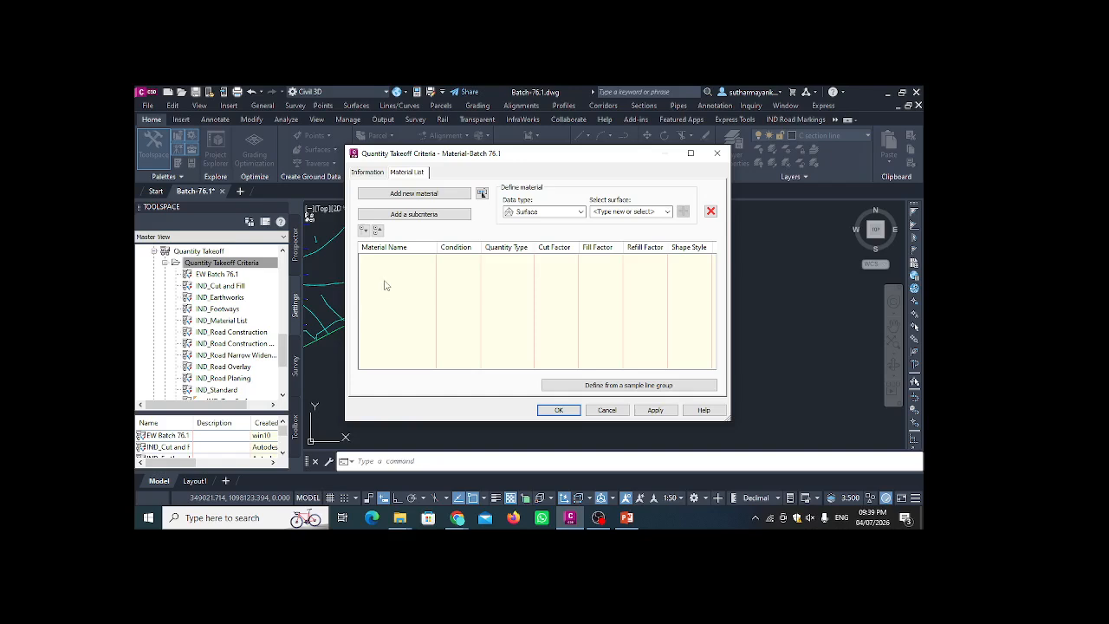
pyautogui.click(415, 193)
pyautogui.click(414, 193)
pyautogui.click(414, 194)
pyautogui.click(415, 193)
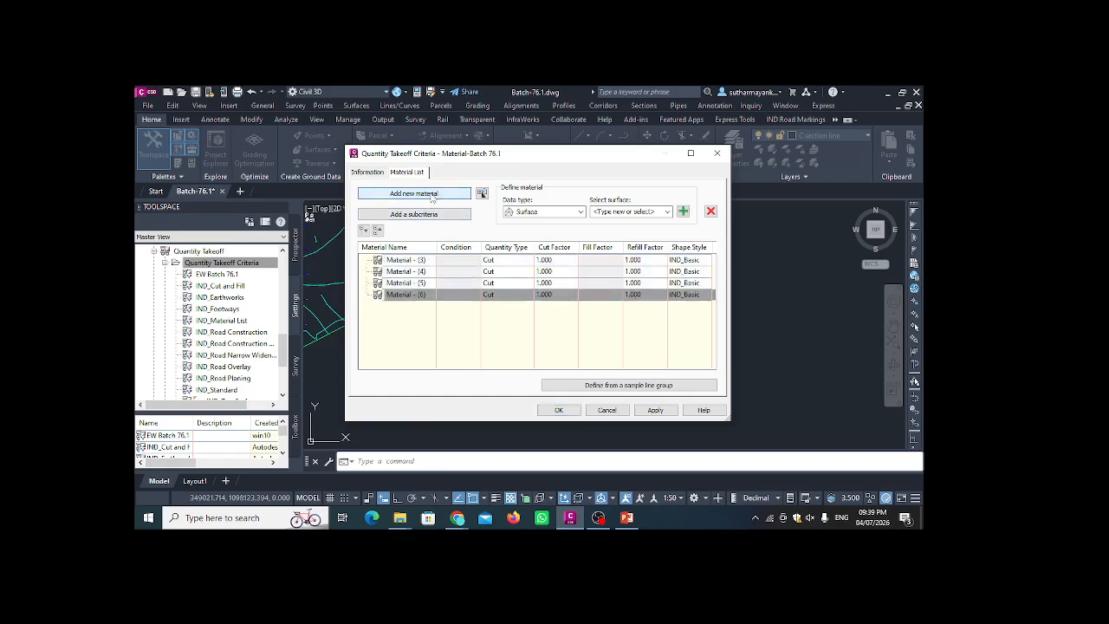
# - Rename the first material as Pave 1 and the second material as Pave 2
pyautogui.click(428, 260)
pyautogui.click(427, 260)
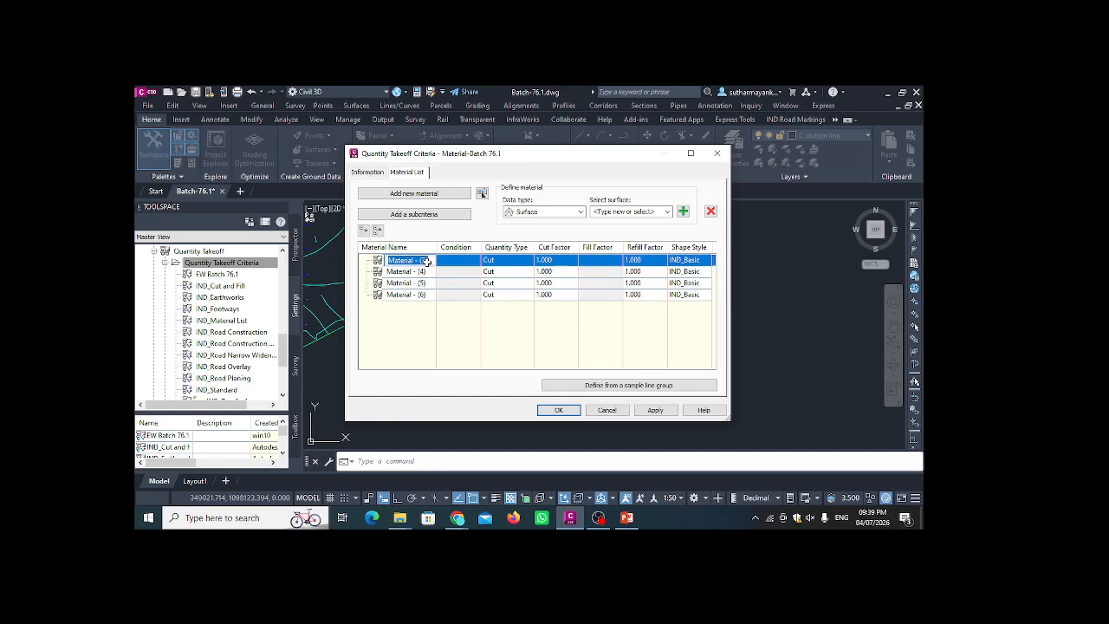
pyautogui.write('Pave 1')
pyautogui.click(423, 272)
pyautogui.click(423, 272)
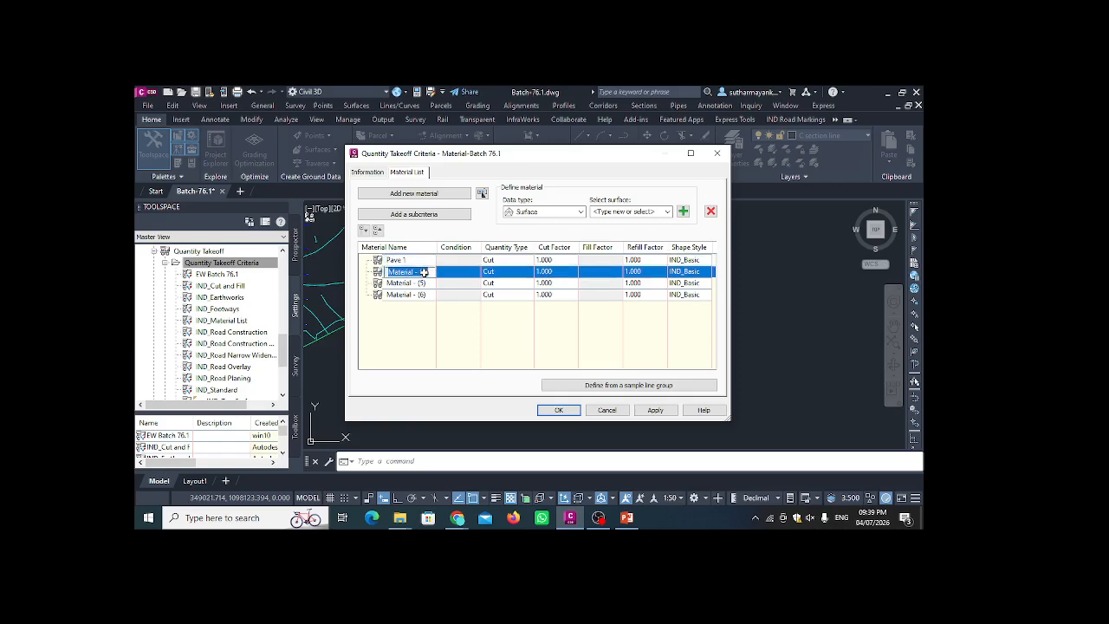
pyautogui.write('Pave 2')
# - Rename the third material as Base and the fourth material as Sub base
pyautogui.click(422, 282)
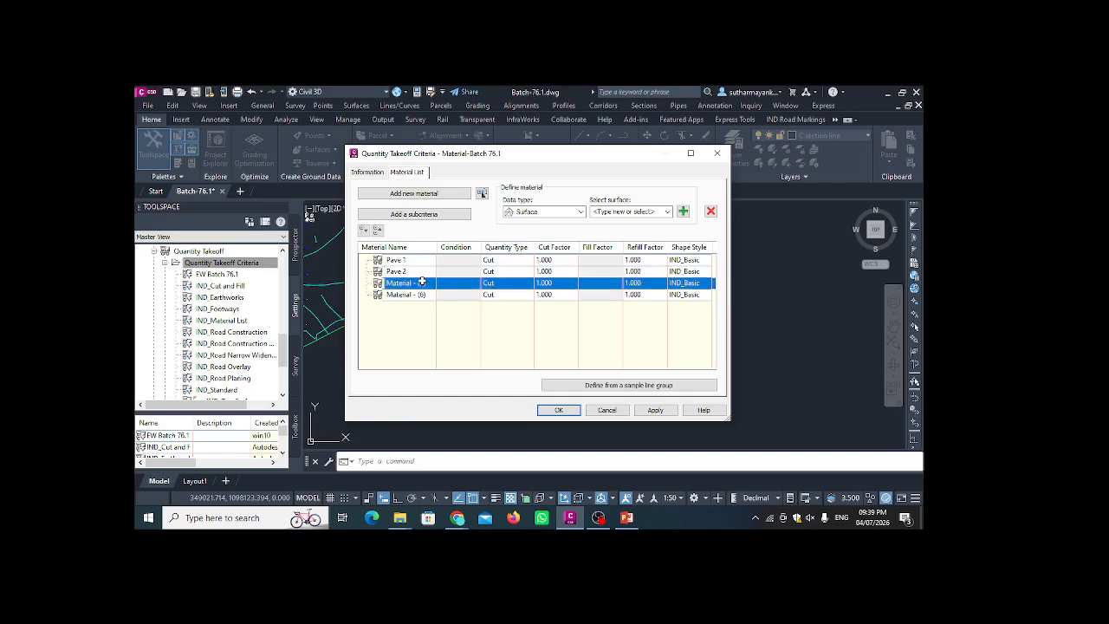
pyautogui.click(422, 282)
pyautogui.write('Base')
pyautogui.click(414, 295)
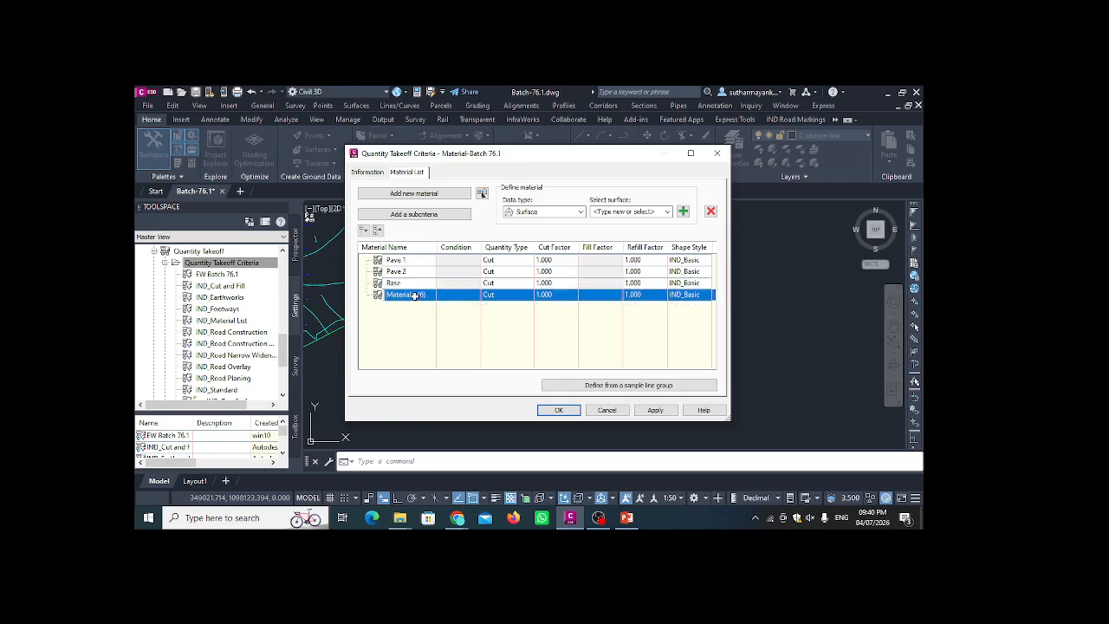
pyautogui.click(415, 294)
pyautogui.write('Sub')
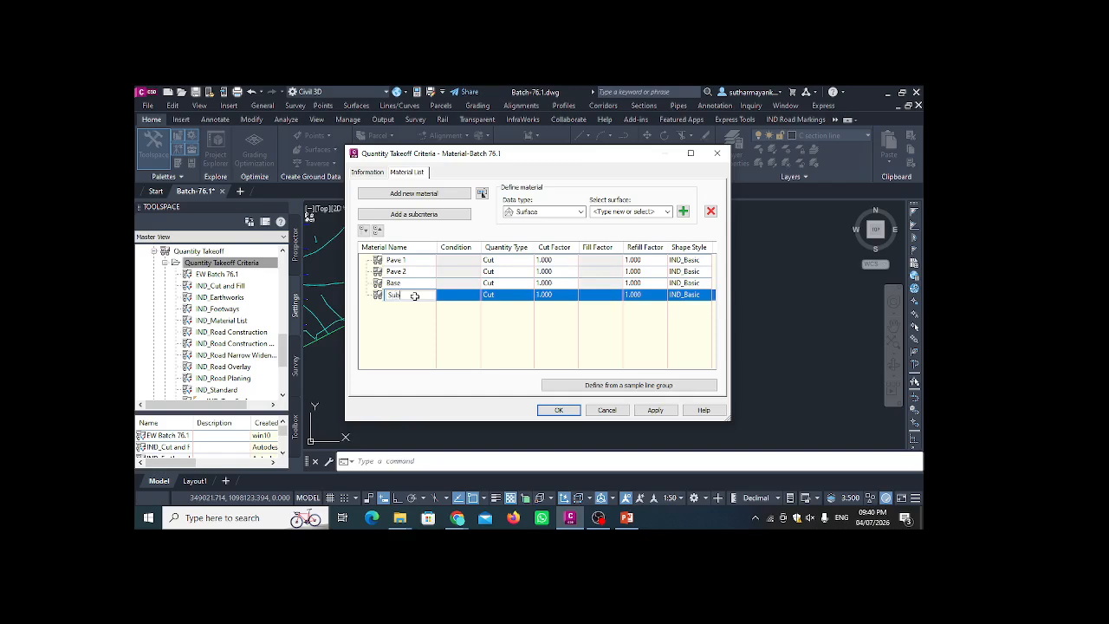
pyautogui.write(' base')
pyautogui.press('Return')
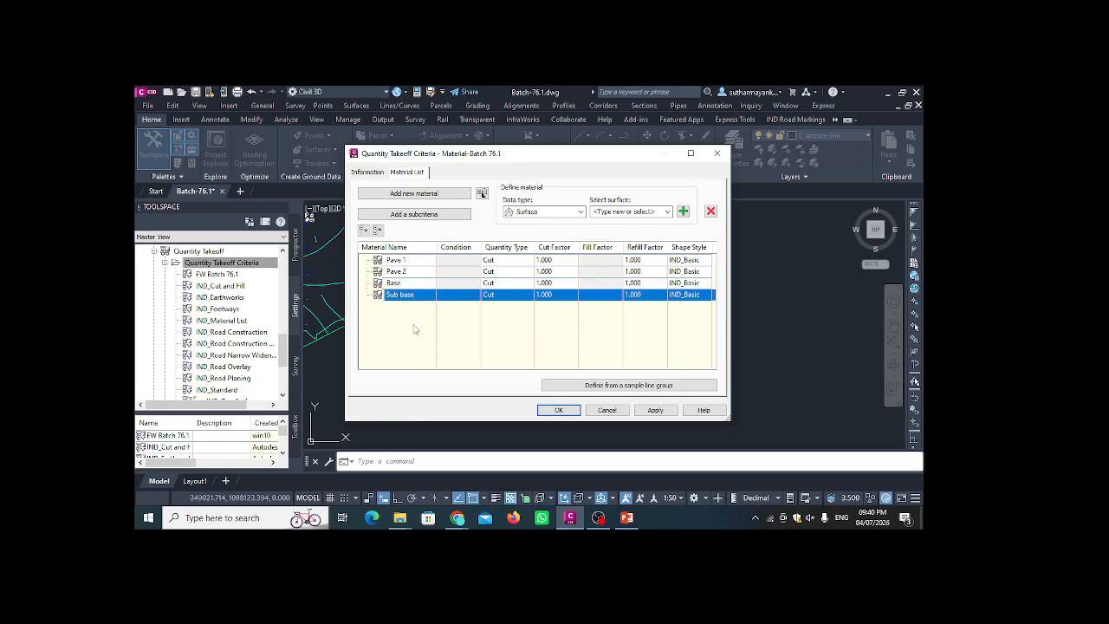
# - Set the quantity type of Pave 1, Pave 2, Base and Sub base to Structures
pyautogui.click(514, 260)
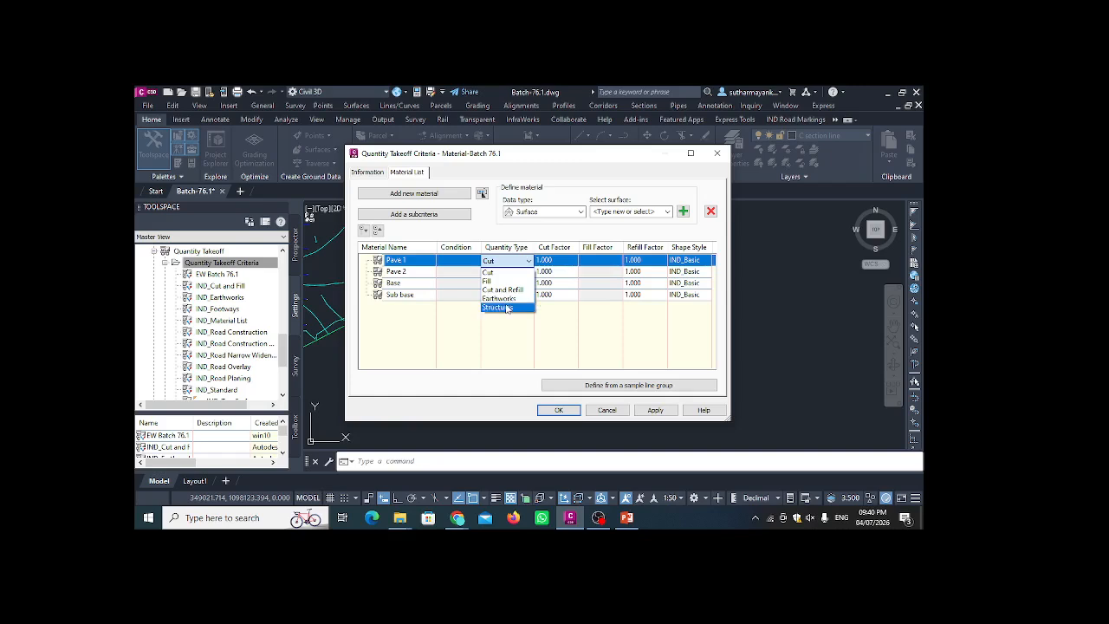
pyautogui.click(507, 307)
pyautogui.click(507, 272)
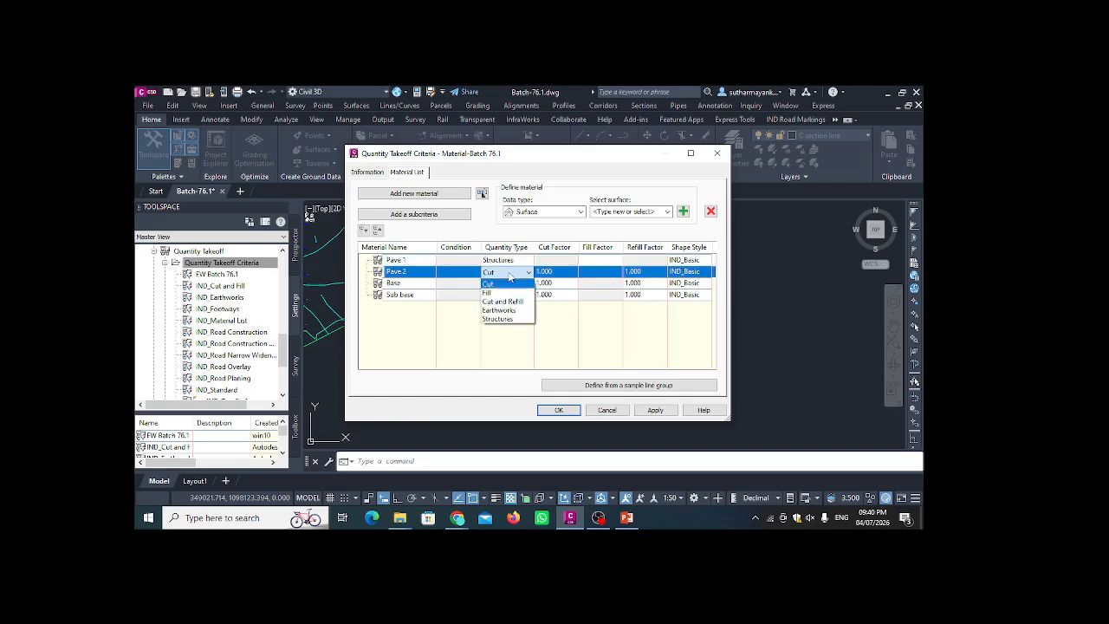
pyautogui.click(505, 318)
pyautogui.click(501, 283)
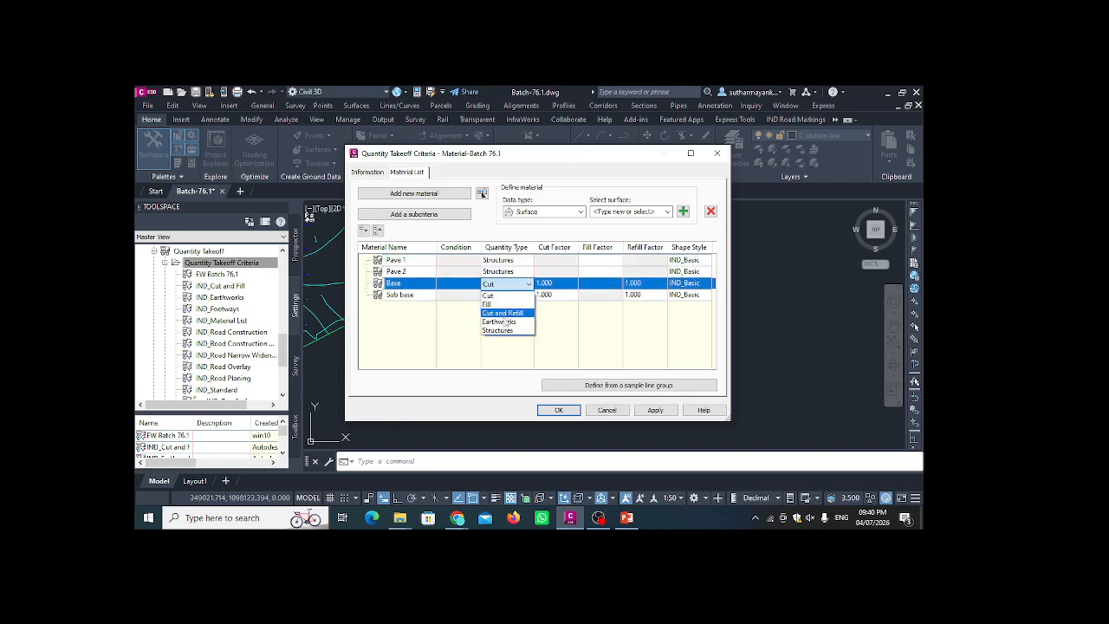
pyautogui.click(505, 329)
pyautogui.click(499, 295)
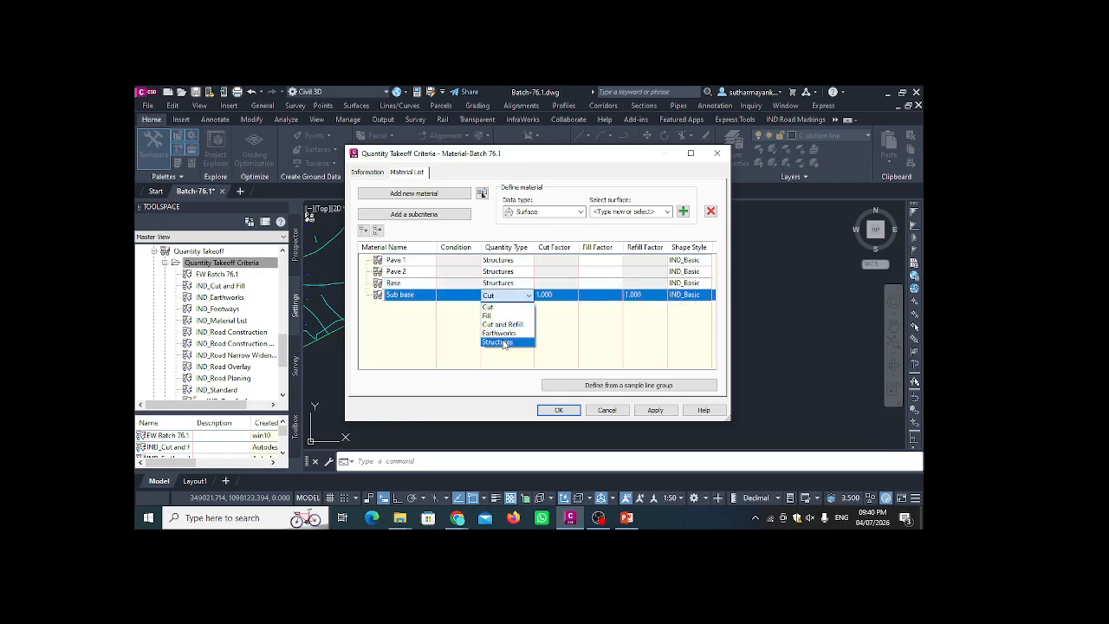
pyautogui.click(510, 340)
# - Select the Pave 1 material and set the data type for its definition to Corridor Shape
pyautogui.click(409, 260)
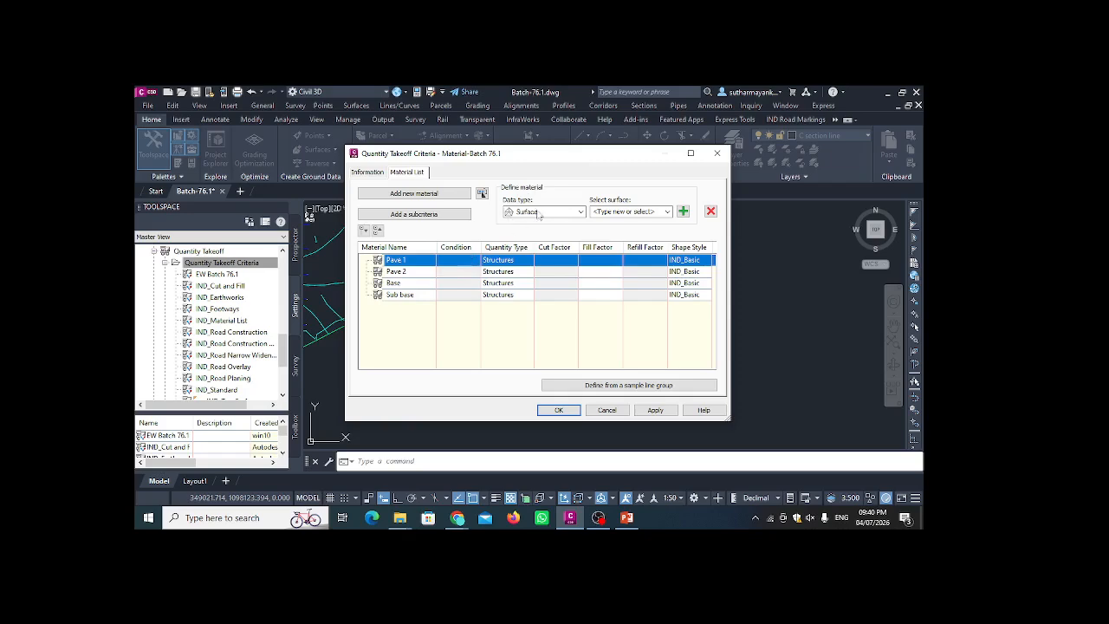
pyautogui.click(579, 215)
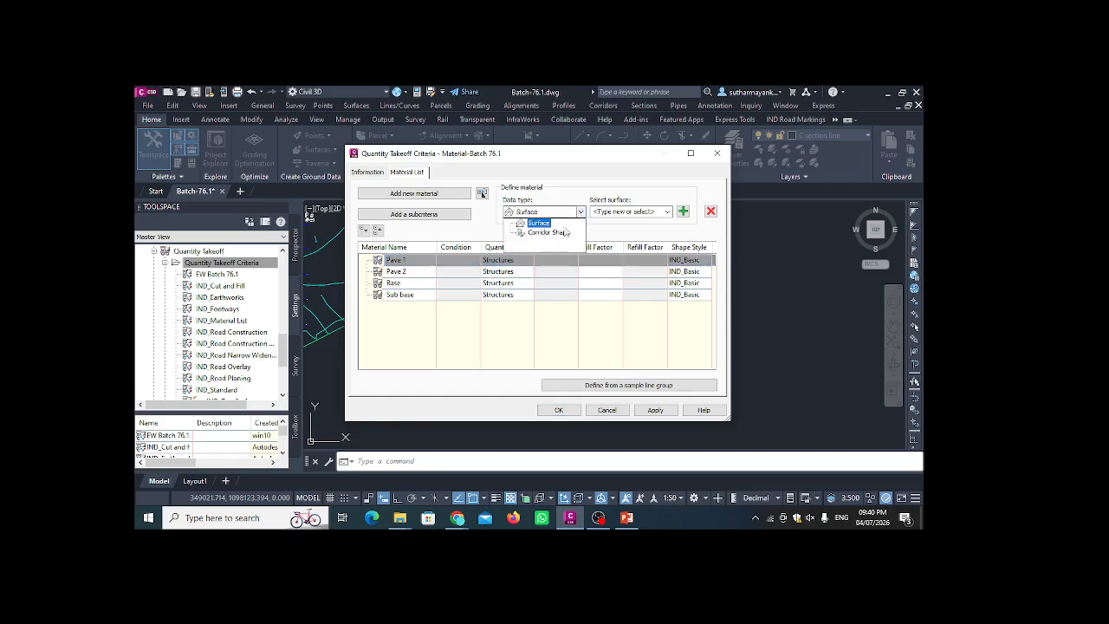
pyautogui.click(561, 232)
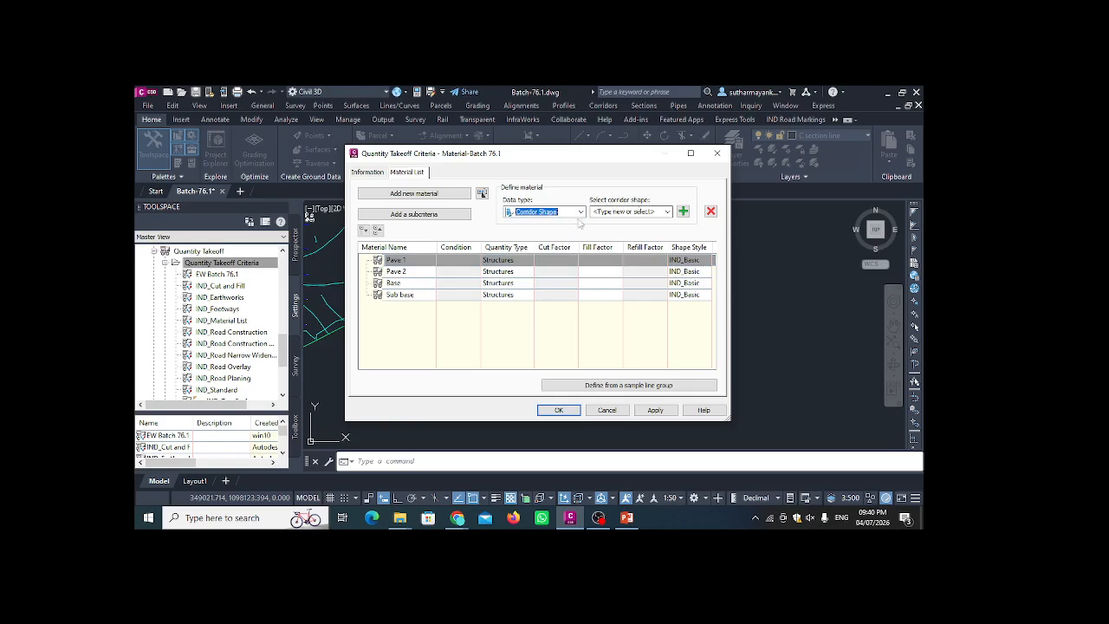
pyautogui.click(579, 215)
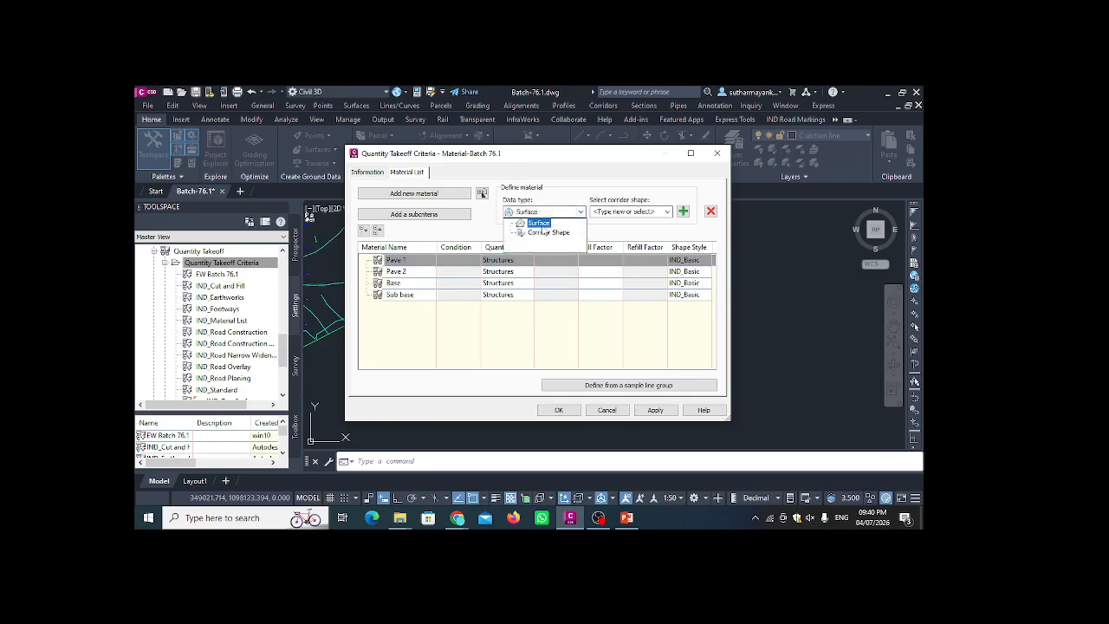
pyautogui.click(542, 223)
pyautogui.click(667, 213)
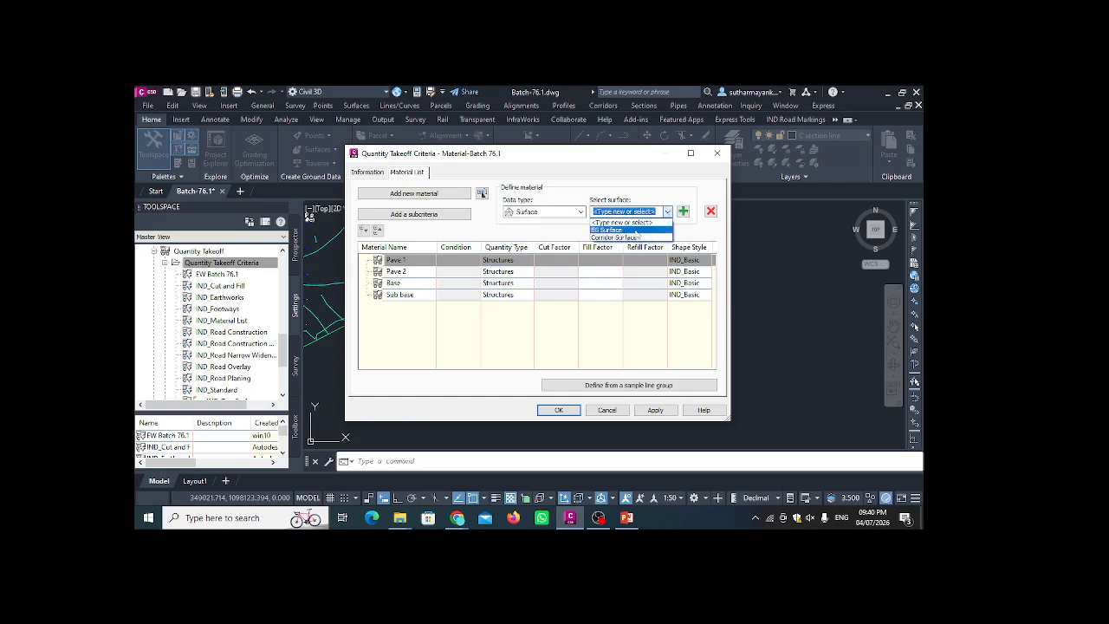
pyautogui.click(581, 213)
pyautogui.click(581, 212)
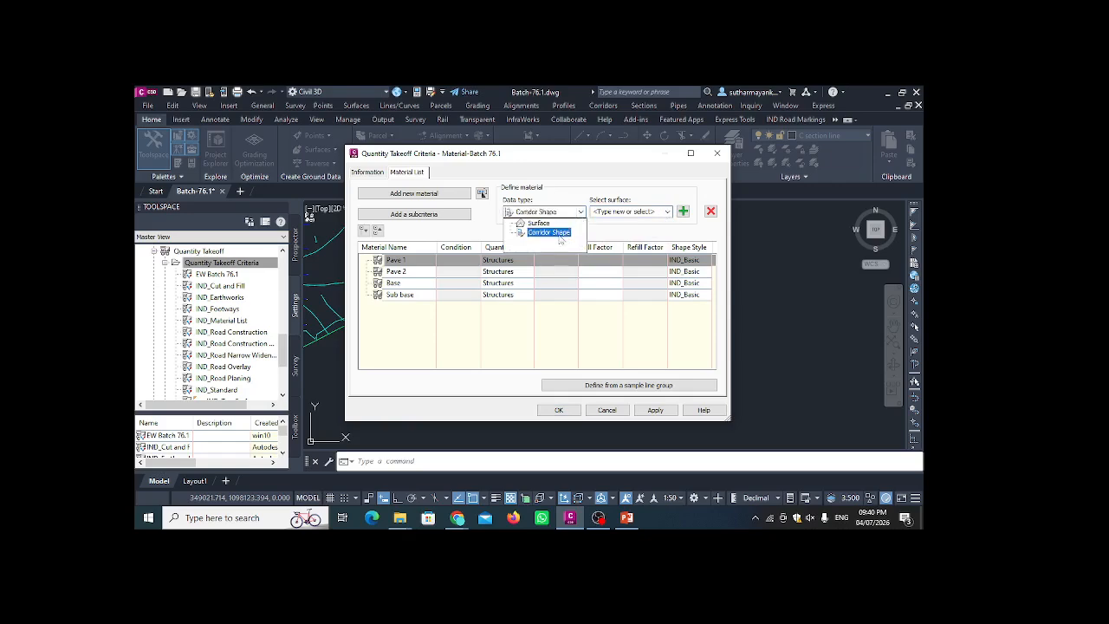
pyautogui.click(545, 233)
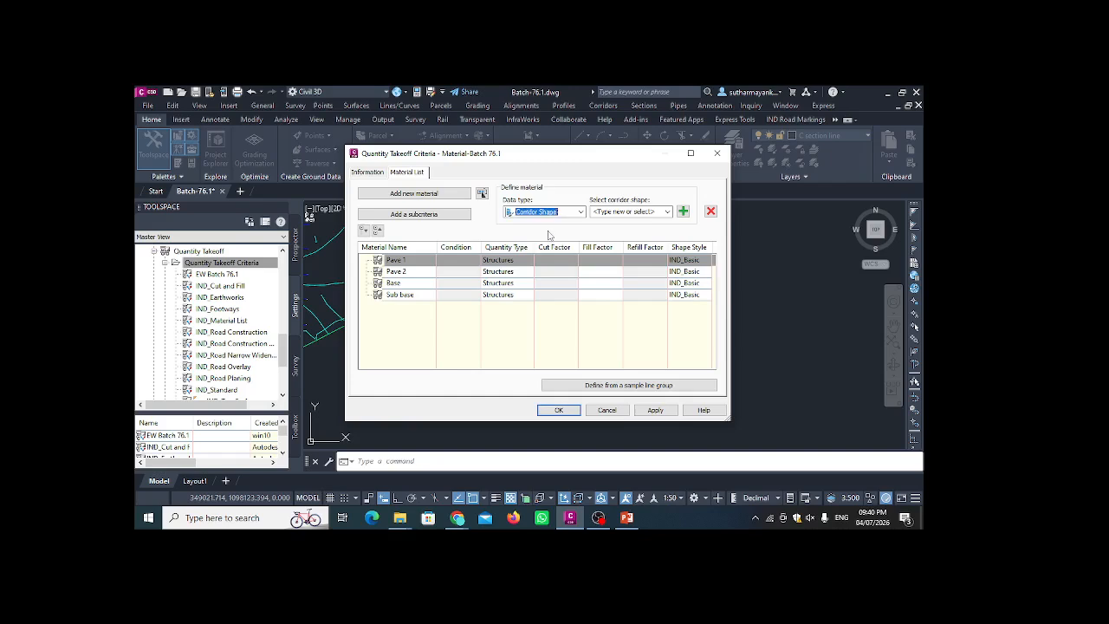
# - Assign the Pave1 corridor shape to the Pave 1 material
pyautogui.click(667, 211)
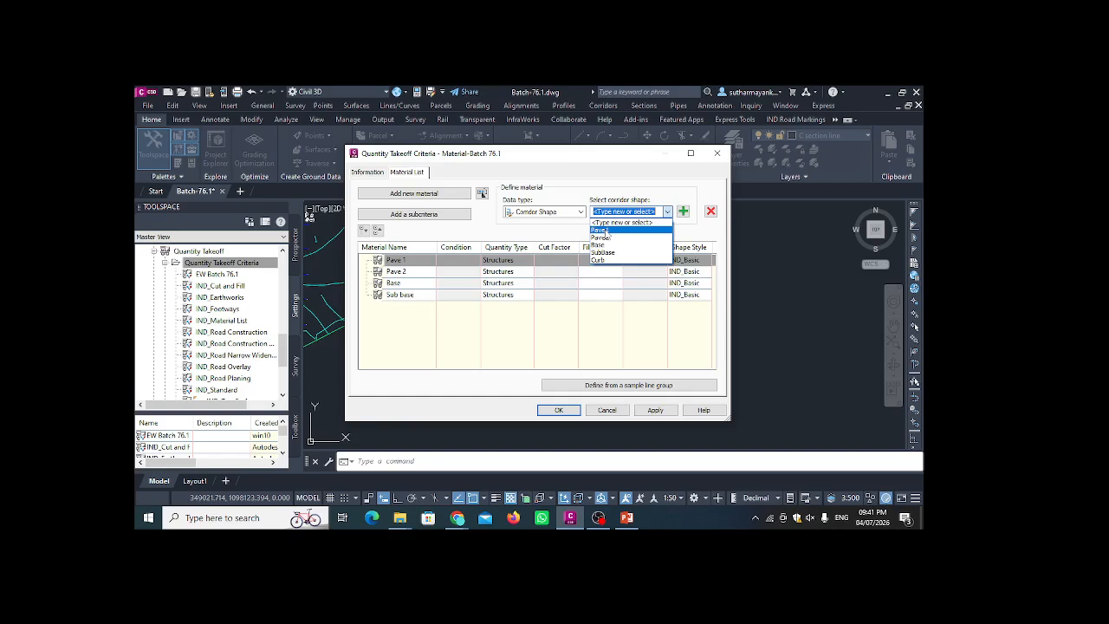
pyautogui.click(600, 230)
pyautogui.click(683, 210)
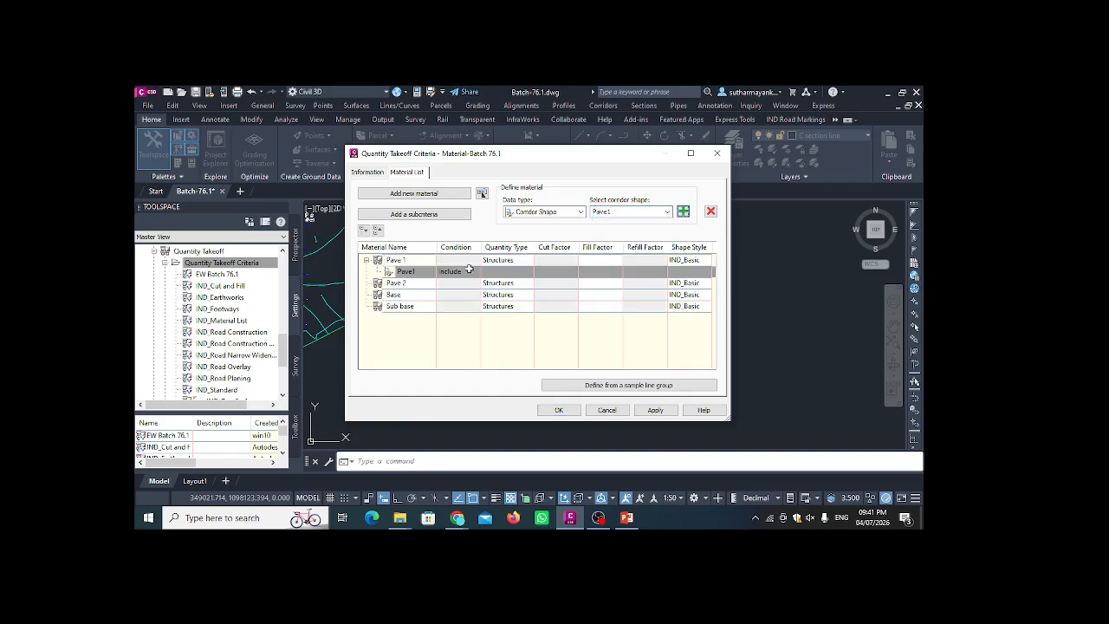
# - Assign the Pave2 corridor shape to the Pave 2 material and the Base shape to the Base material
pyautogui.click(412, 284)
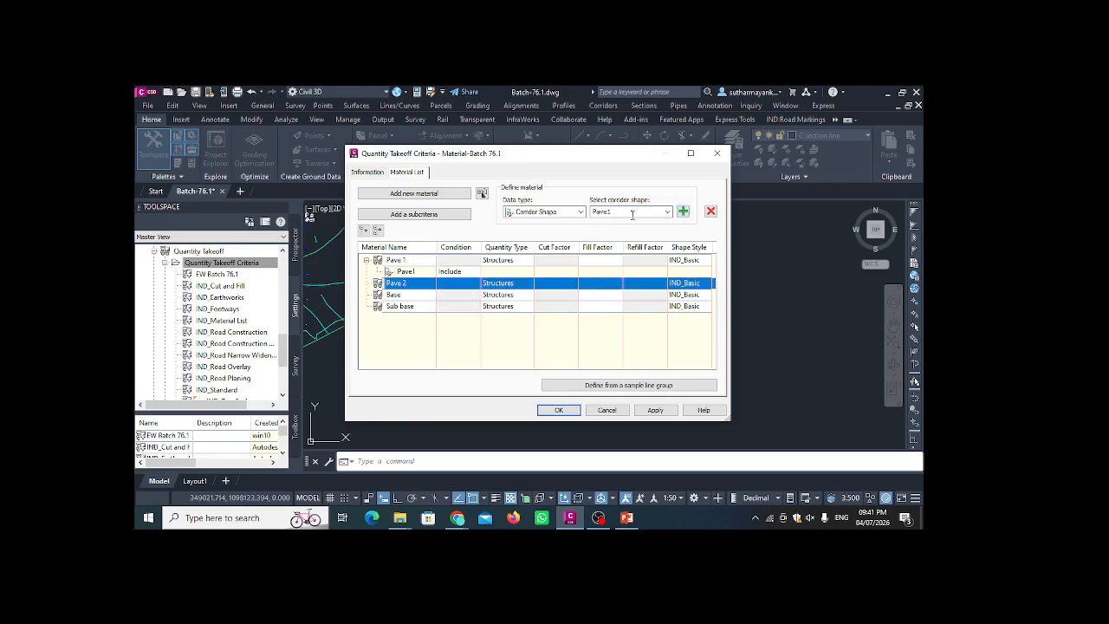
pyautogui.click(667, 212)
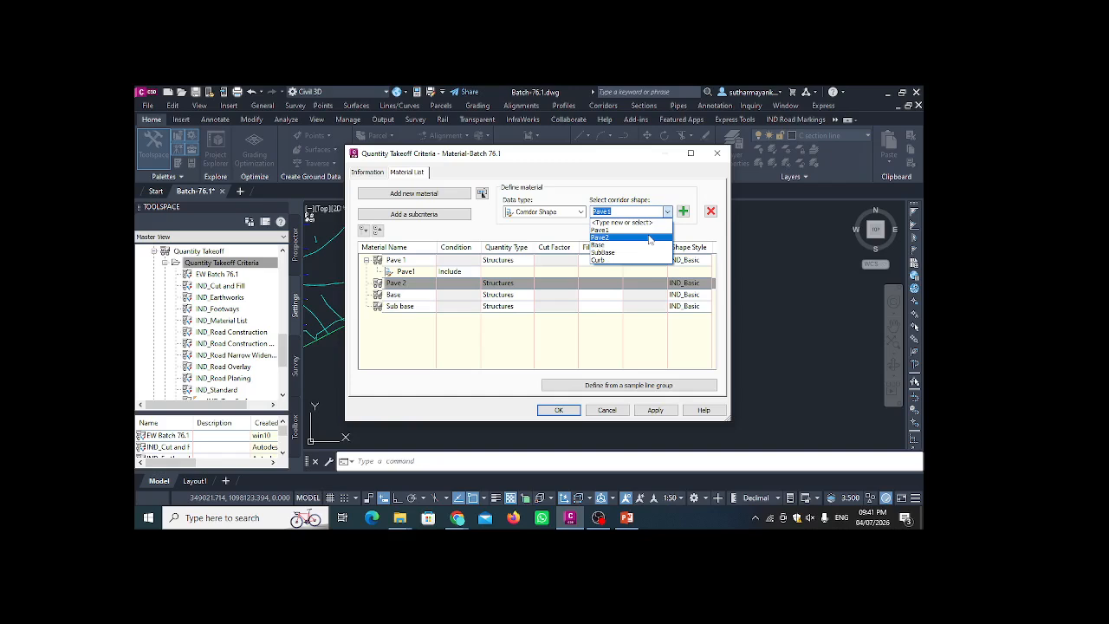
pyautogui.click(629, 223)
pyautogui.click(683, 211)
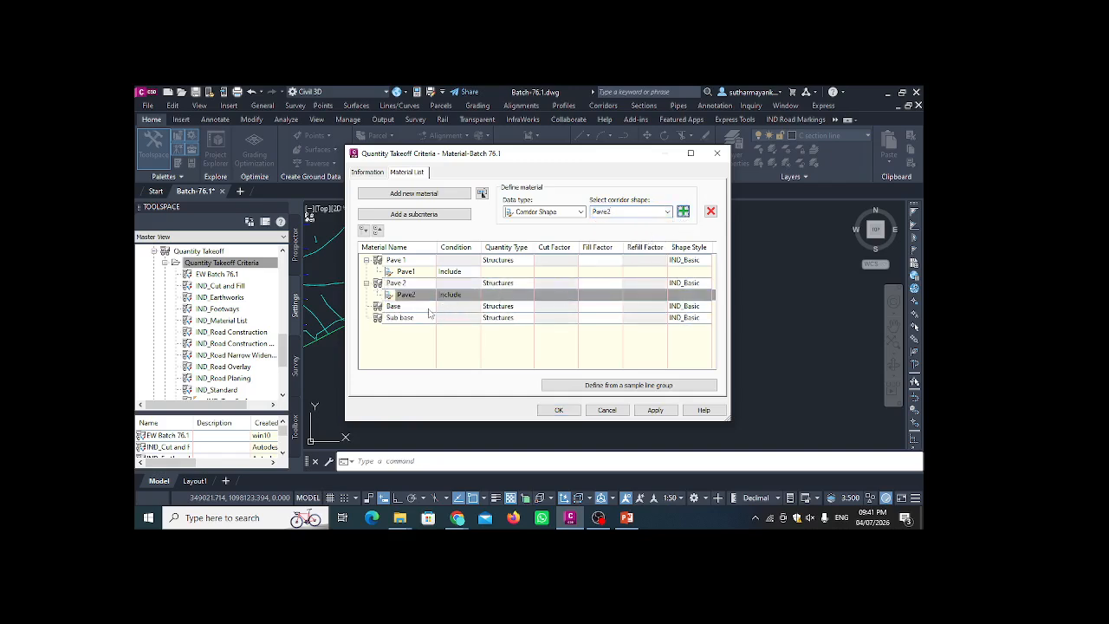
pyautogui.click(427, 308)
pyautogui.click(667, 212)
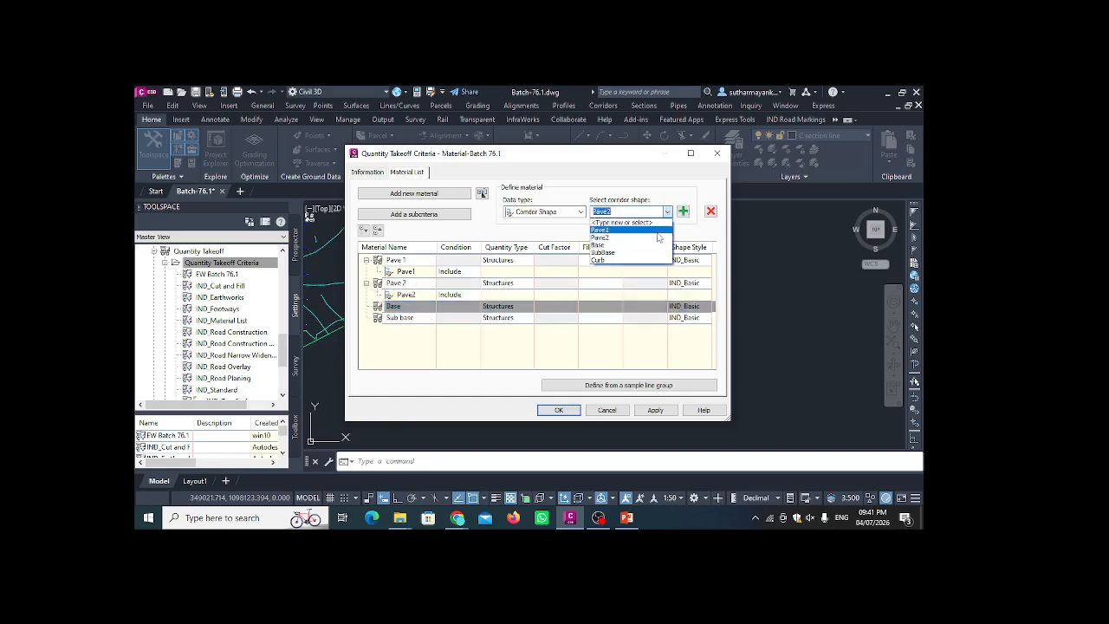
pyautogui.click(651, 247)
pyautogui.click(683, 212)
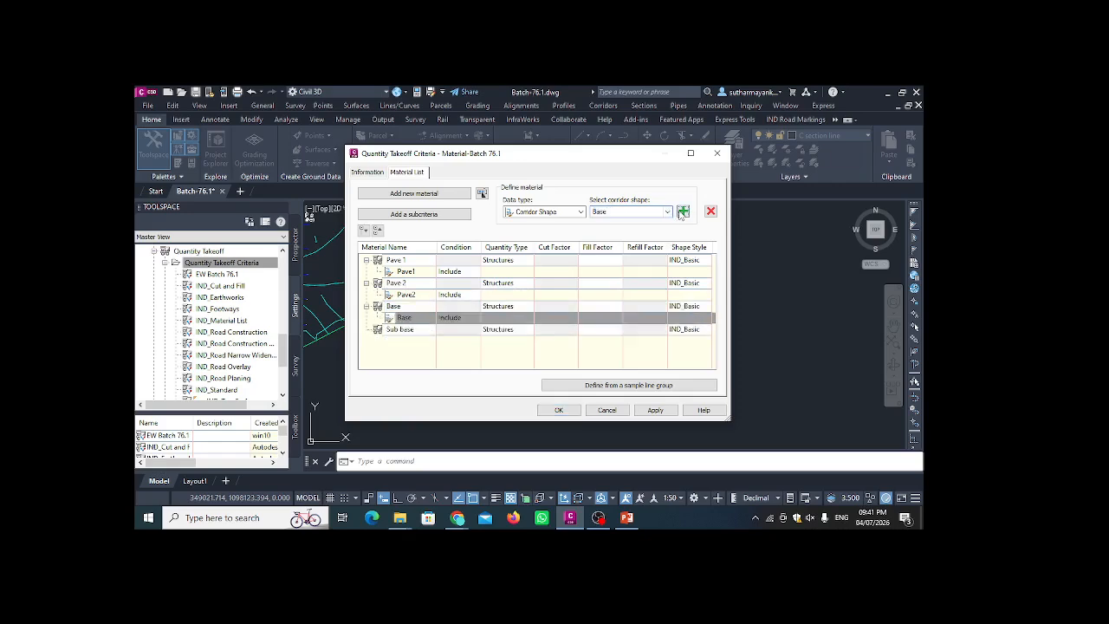
# - Assign the SubBase corridor shape to the Sub base material and save the Material-Batch 76.1 criteria
pyautogui.click(427, 329)
pyautogui.click(668, 212)
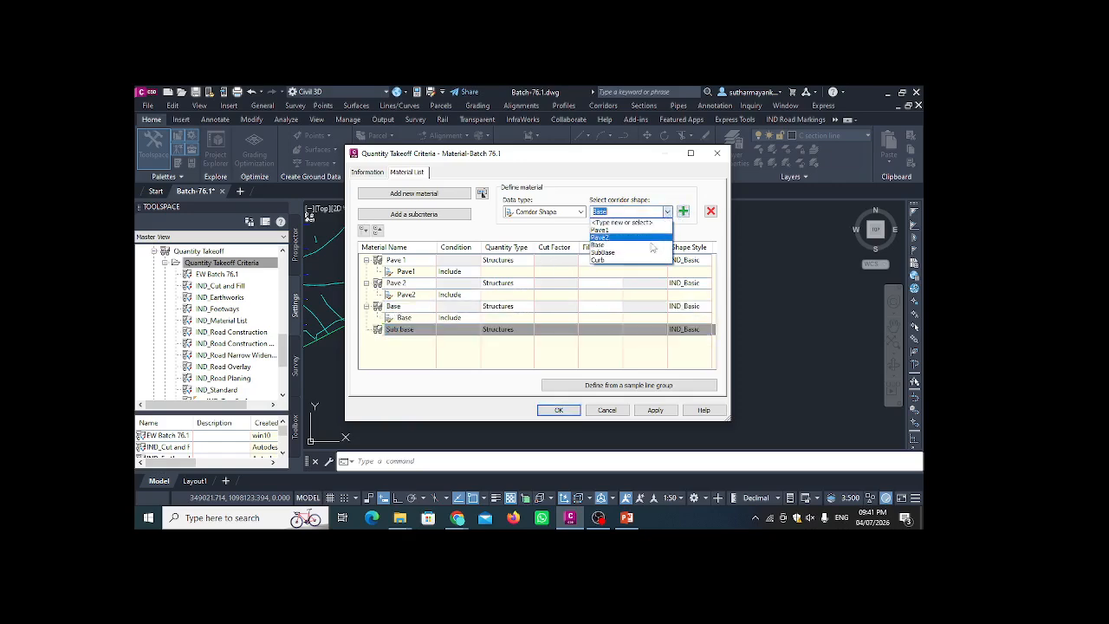
pyautogui.click(651, 252)
pyautogui.click(683, 212)
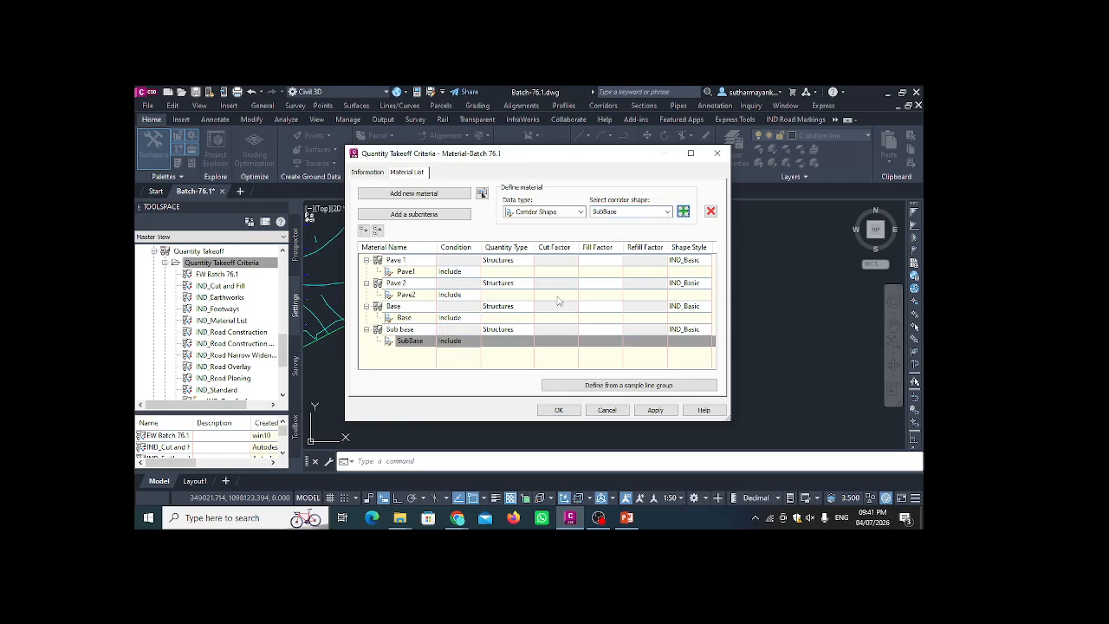
pyautogui.click(655, 410)
pyautogui.click(559, 410)
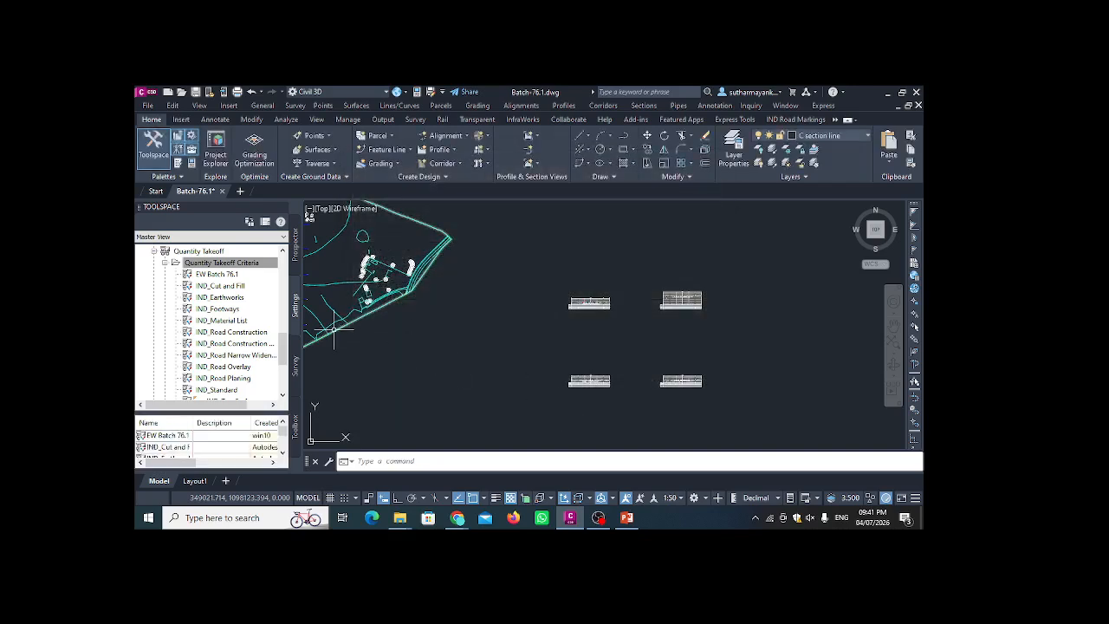
# - Examine the quantity takeoff criteria list and the pavement layers, kerb and side slope of the road assembly
pyautogui.scroll(-1, 228, 344)
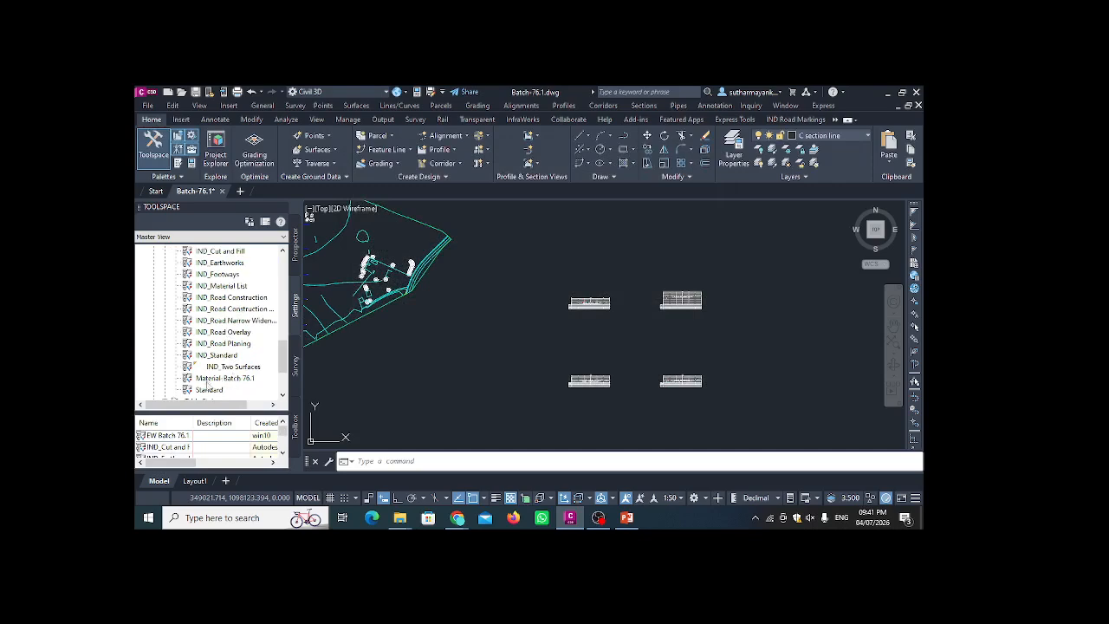
pyautogui.click(231, 380)
pyautogui.scroll(1, 231, 381)
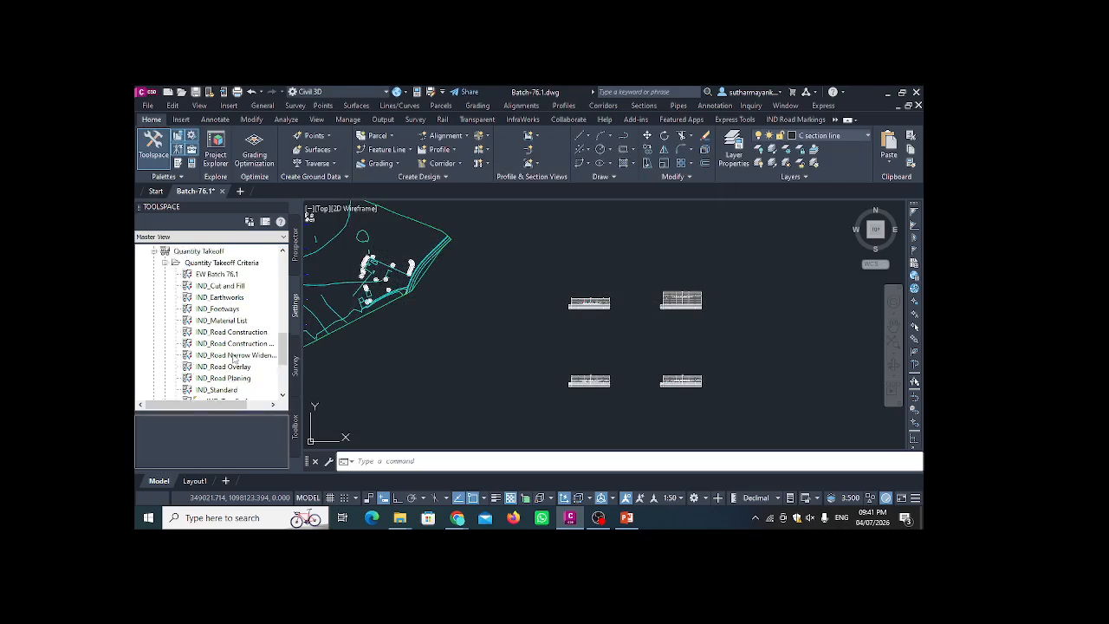
pyautogui.click(232, 274)
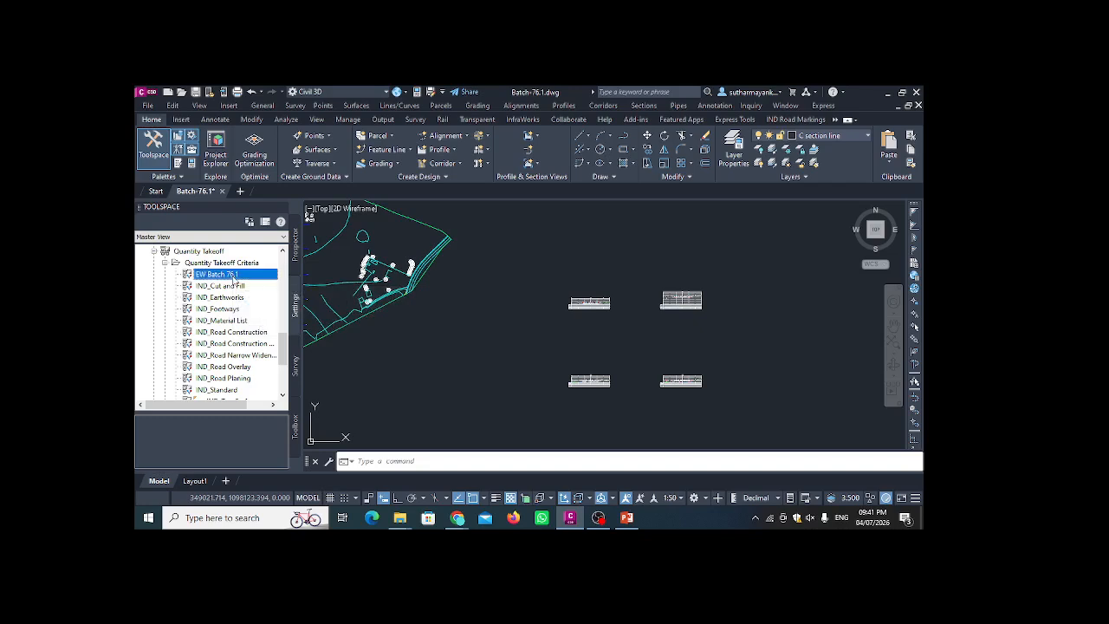
pyautogui.click(238, 287)
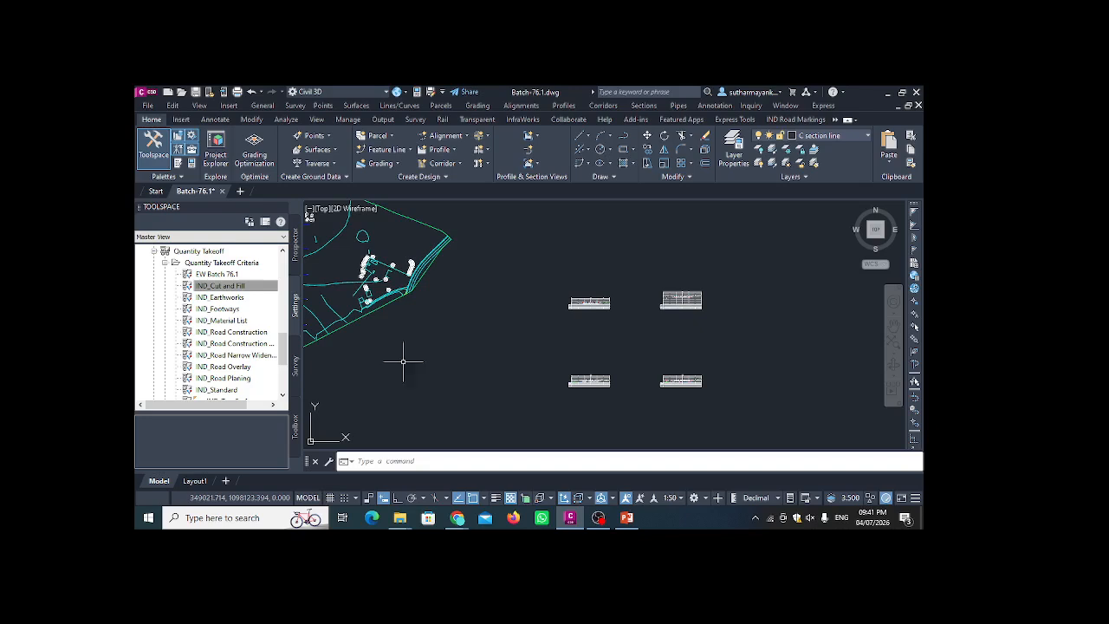
pyautogui.scroll(-2, 497, 340)
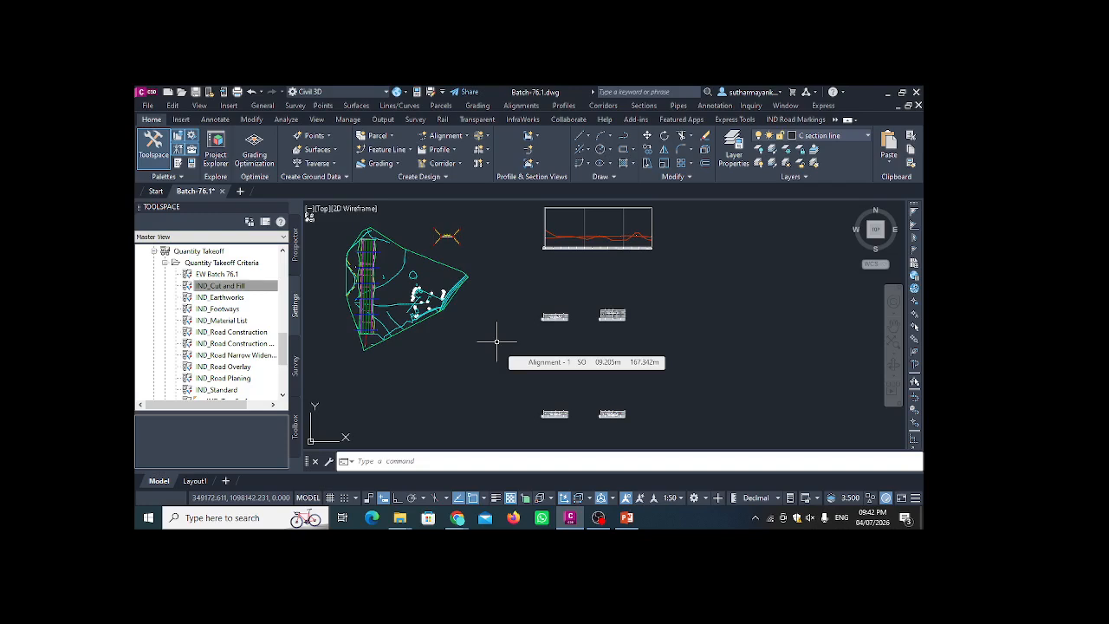
pyautogui.click(221, 286)
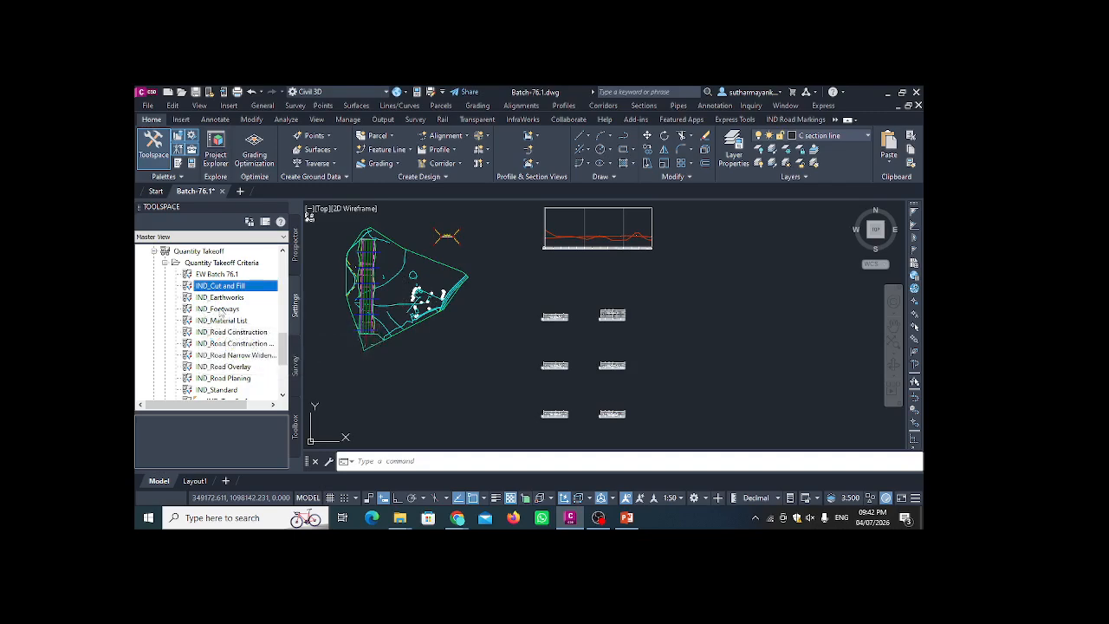
pyautogui.scroll(10, 465, 236)
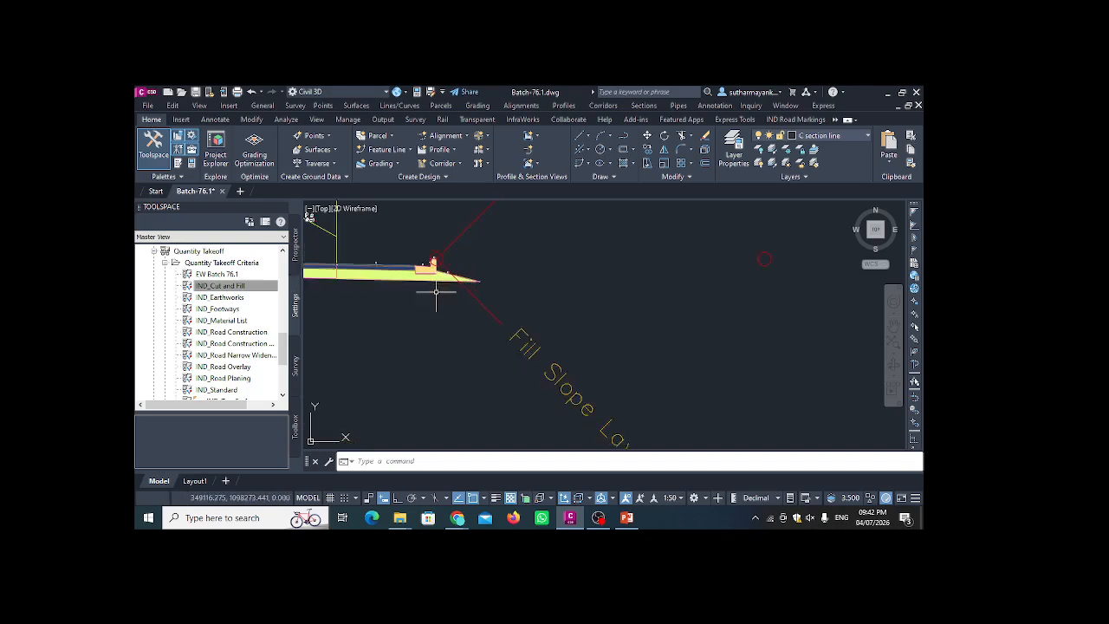
pyautogui.scroll(4, 435, 286)
pyautogui.moveTo(353, 249); pyautogui.dragTo(452, 270, button='middle')
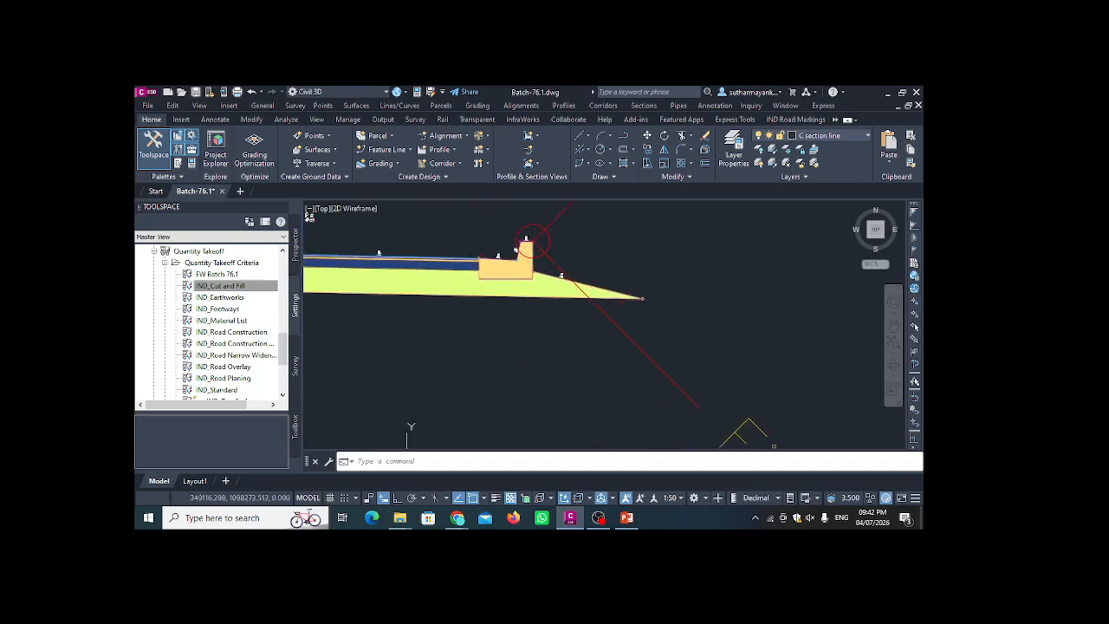
pyautogui.scroll(-2, 533, 302)
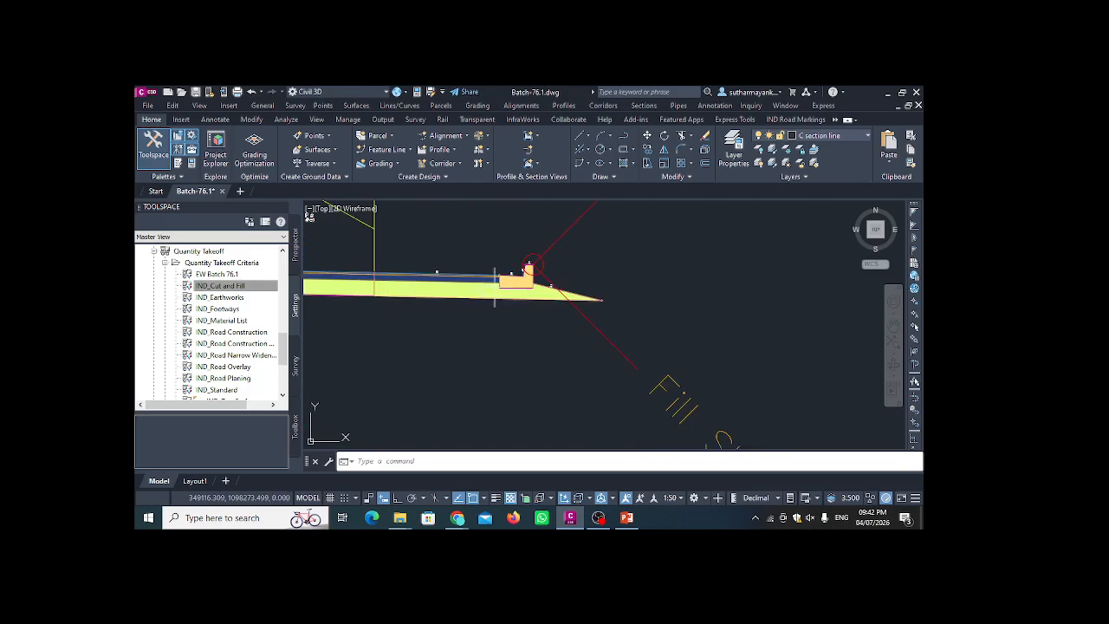
pyautogui.scroll(-4, 527, 305)
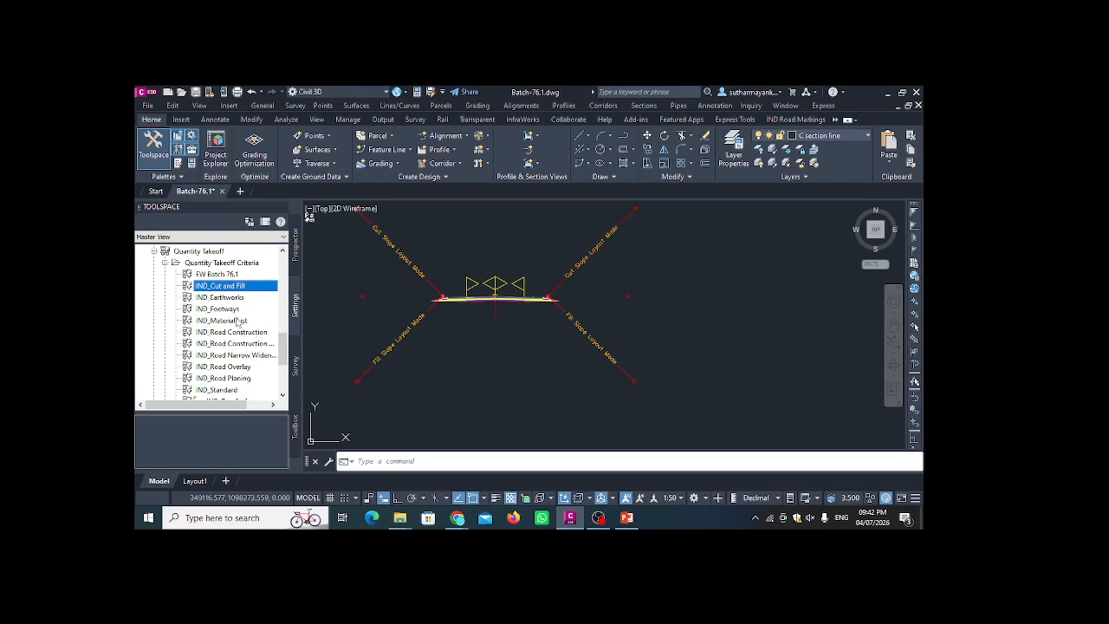
# - Open the IND_Footways takeoff criteria to review its material list and close it without changes
pyautogui.click(224, 310)
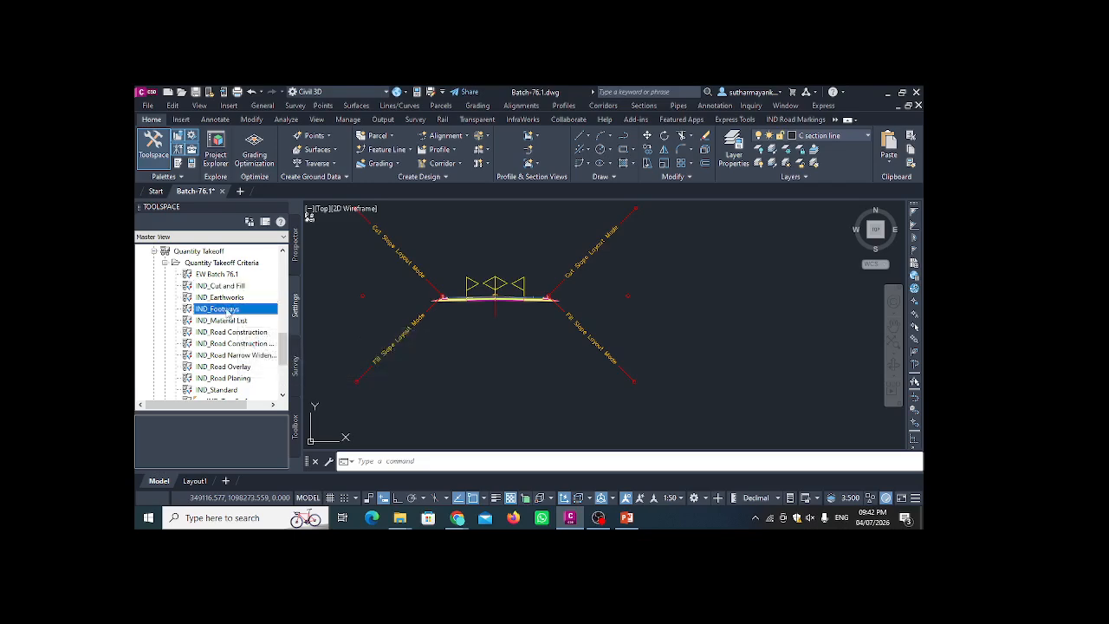
pyautogui.rightClick(227, 312)
pyautogui.click(251, 318)
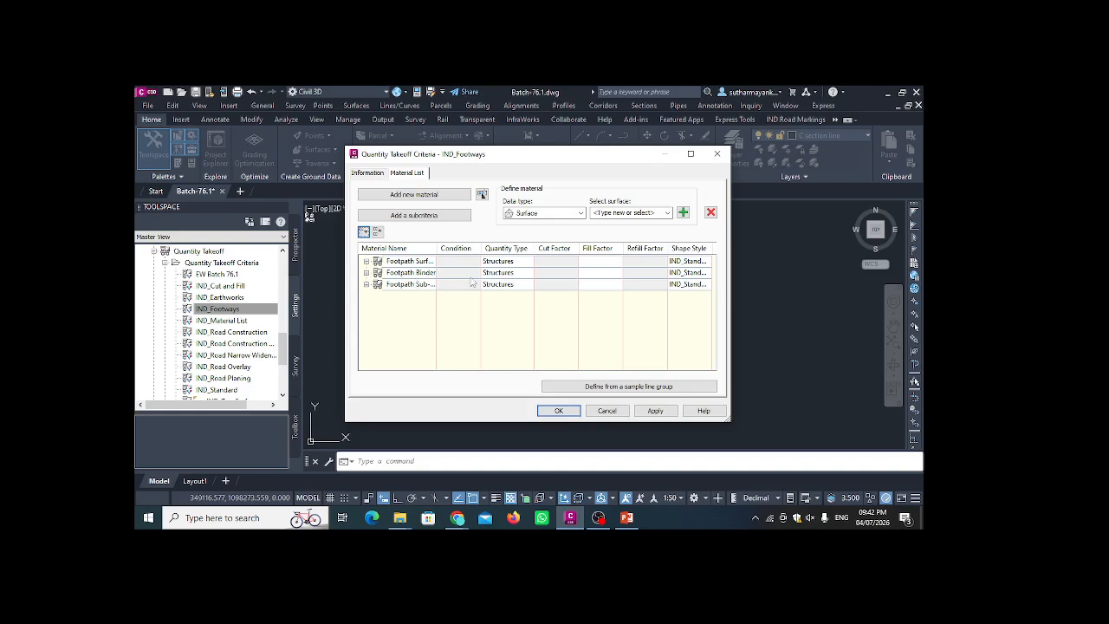
pyautogui.click(717, 153)
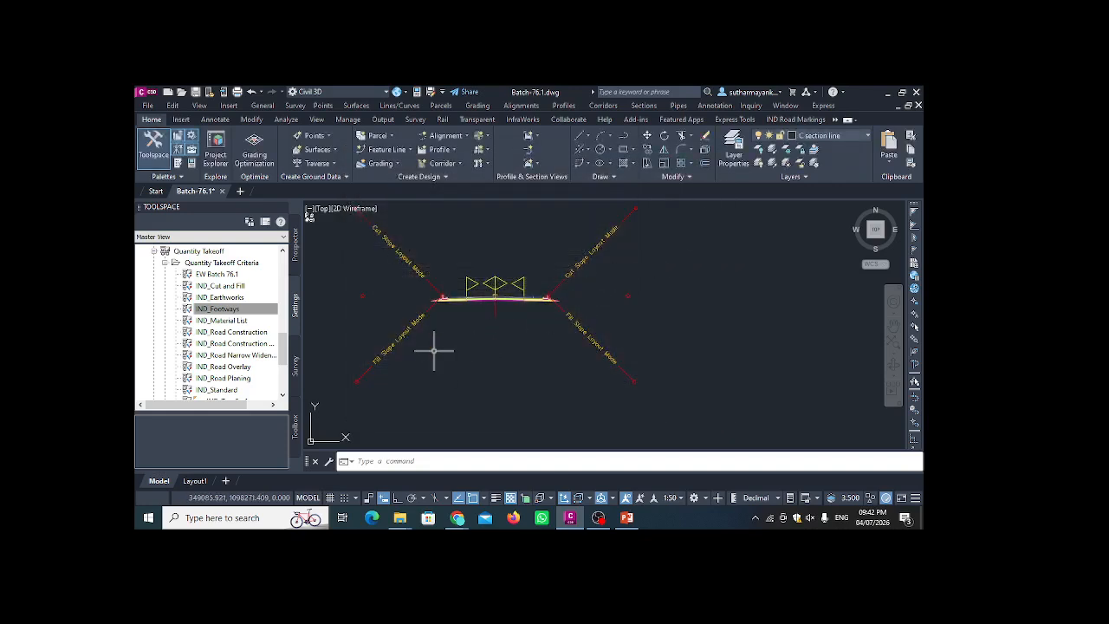
pyautogui.click(250, 312)
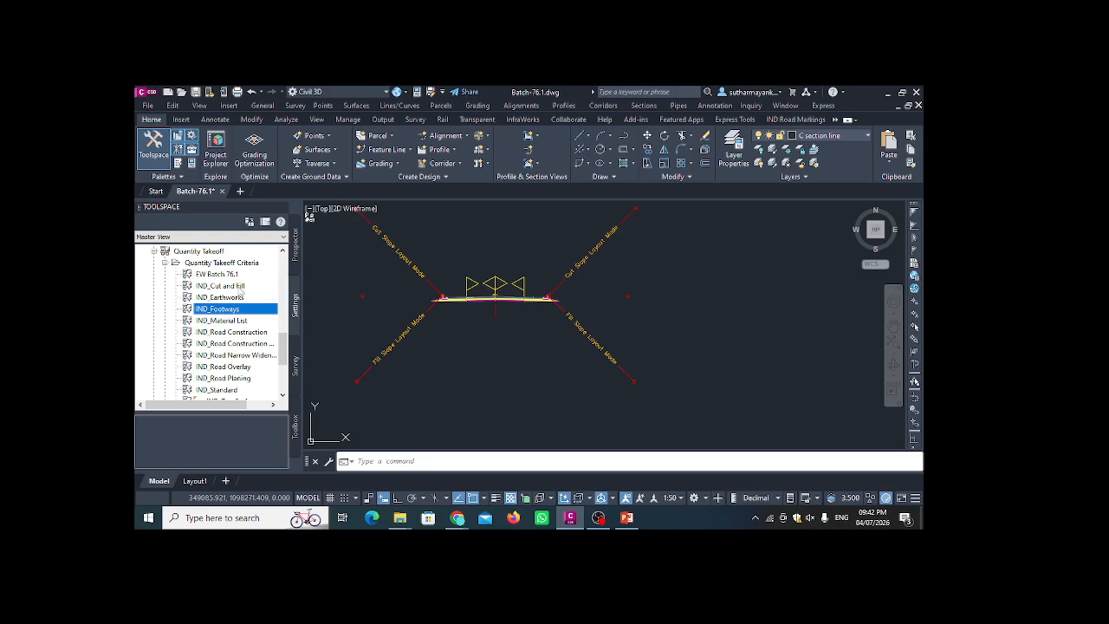
pyautogui.click(236, 275)
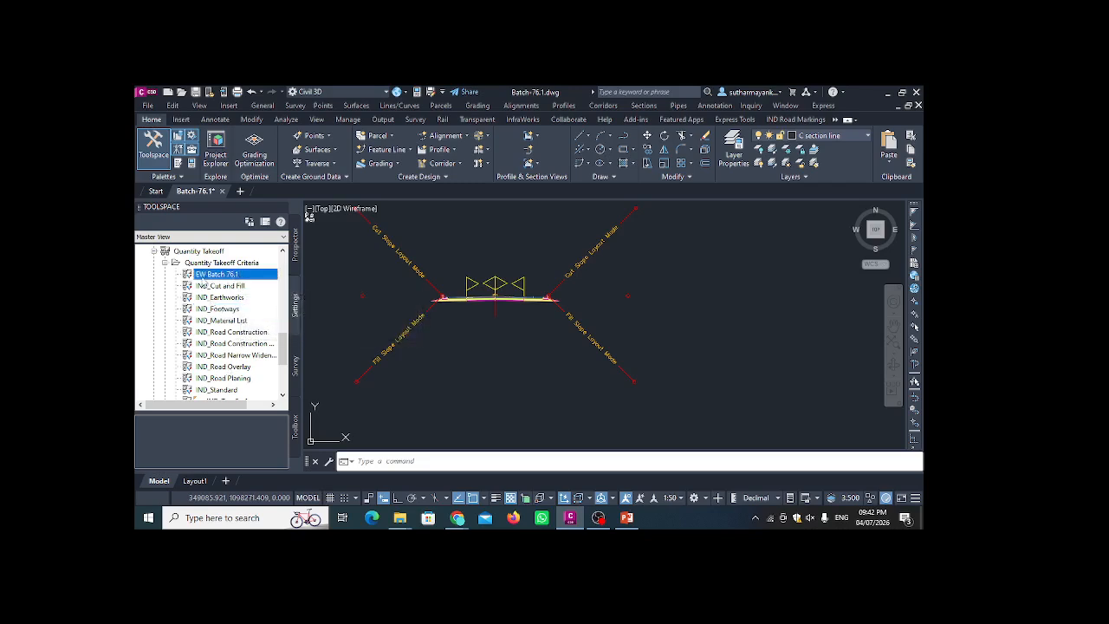
pyautogui.scroll(-1, 204, 282)
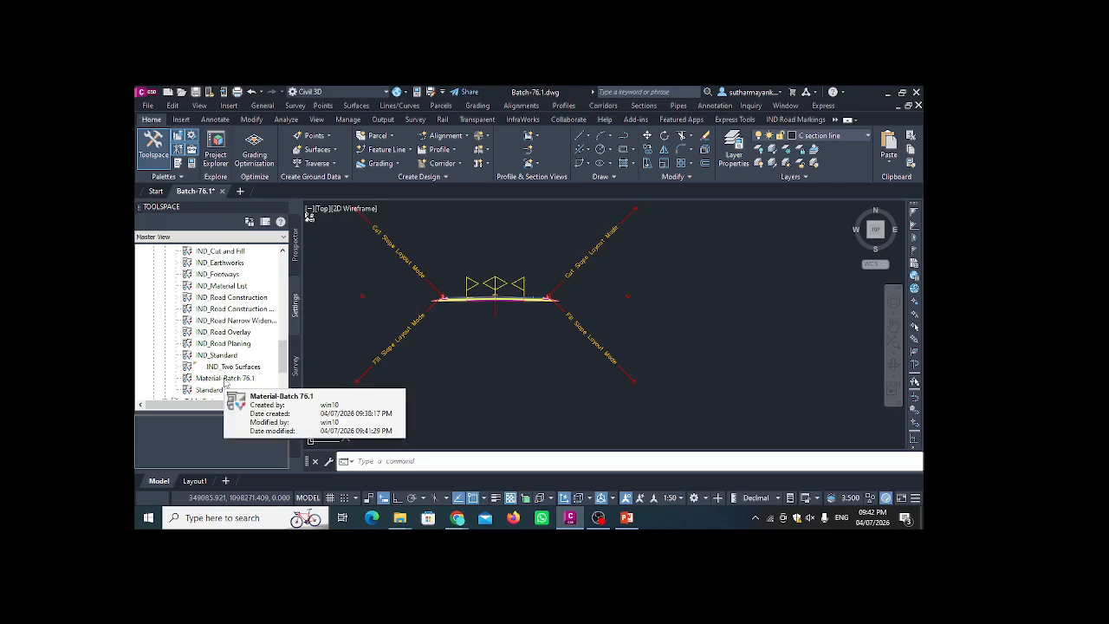
pyautogui.click(226, 379)
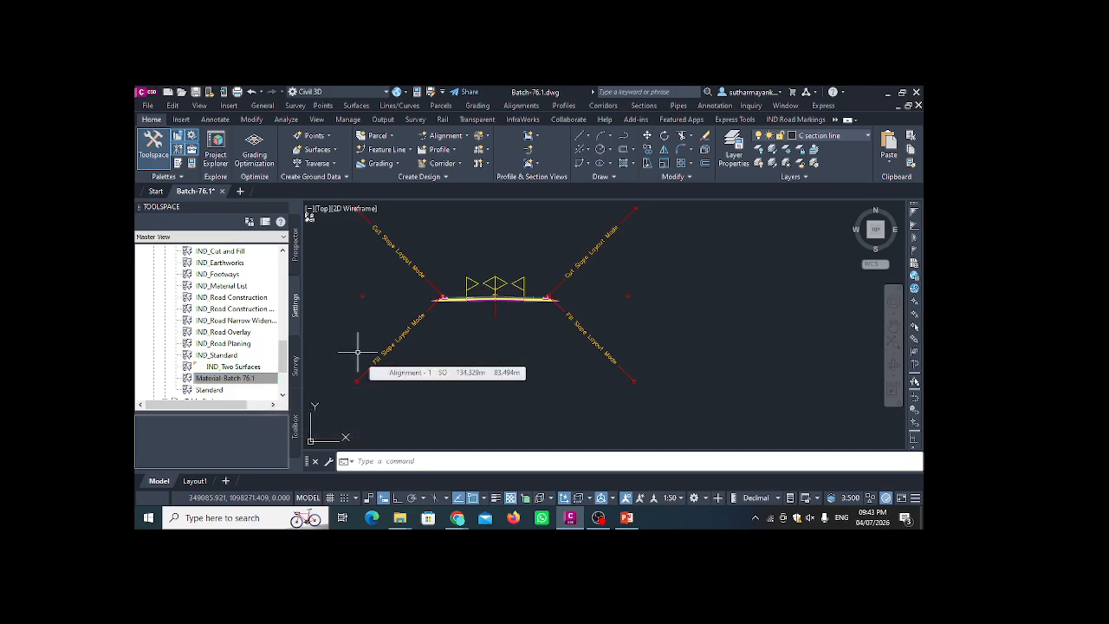
# - Select a sample line on the road and start Compute Materials for Alignment - 1 and Sample Line Group-1
pyautogui.scroll(-6, 425, 347)
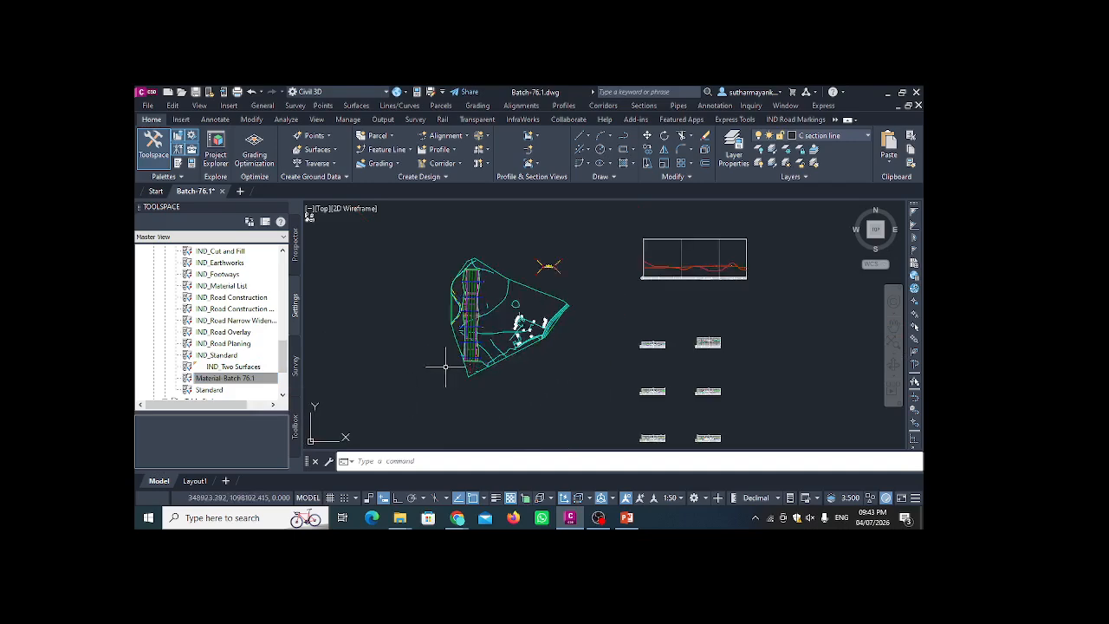
pyautogui.scroll(8, 445, 368)
pyautogui.click(413, 365)
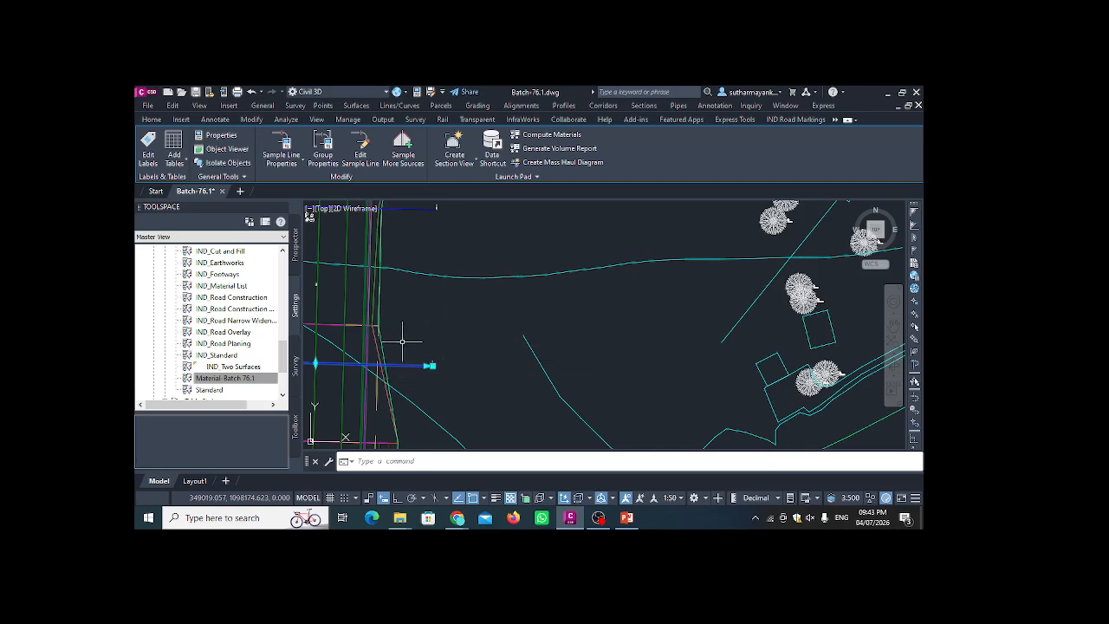
pyautogui.scroll(-2, 402, 342)
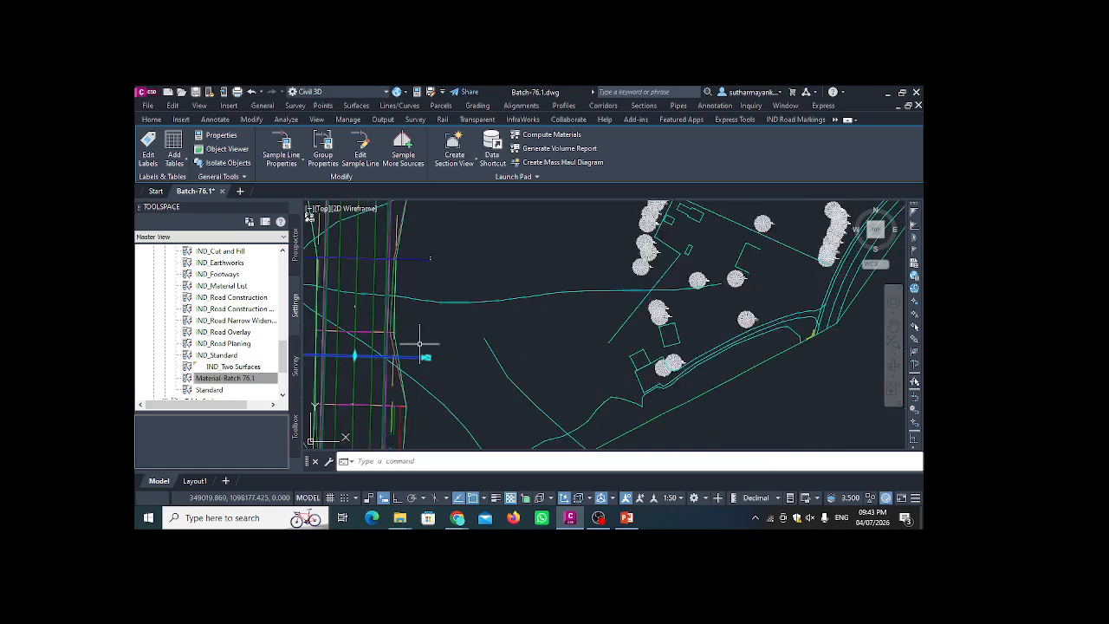
pyautogui.click(549, 136)
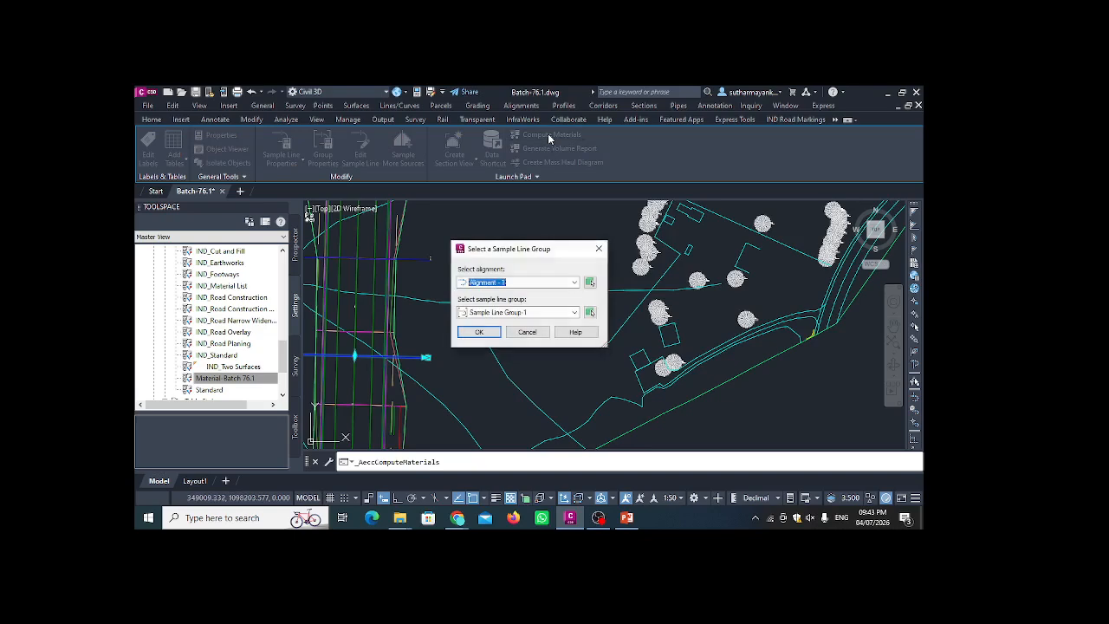
pyautogui.click(573, 283)
pyautogui.click(575, 286)
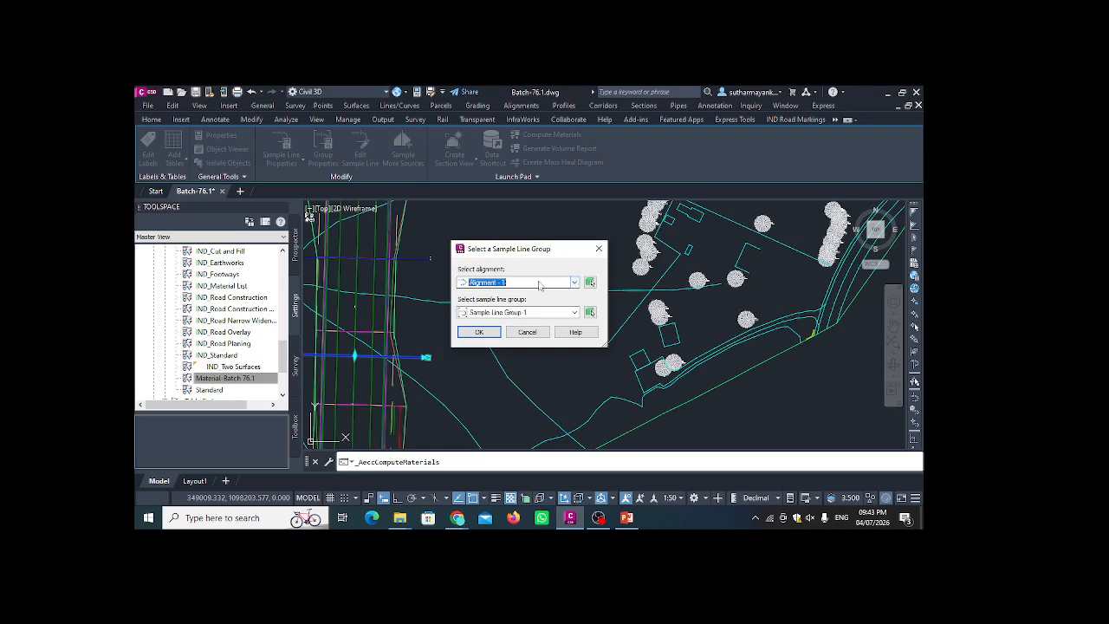
pyautogui.click(575, 312)
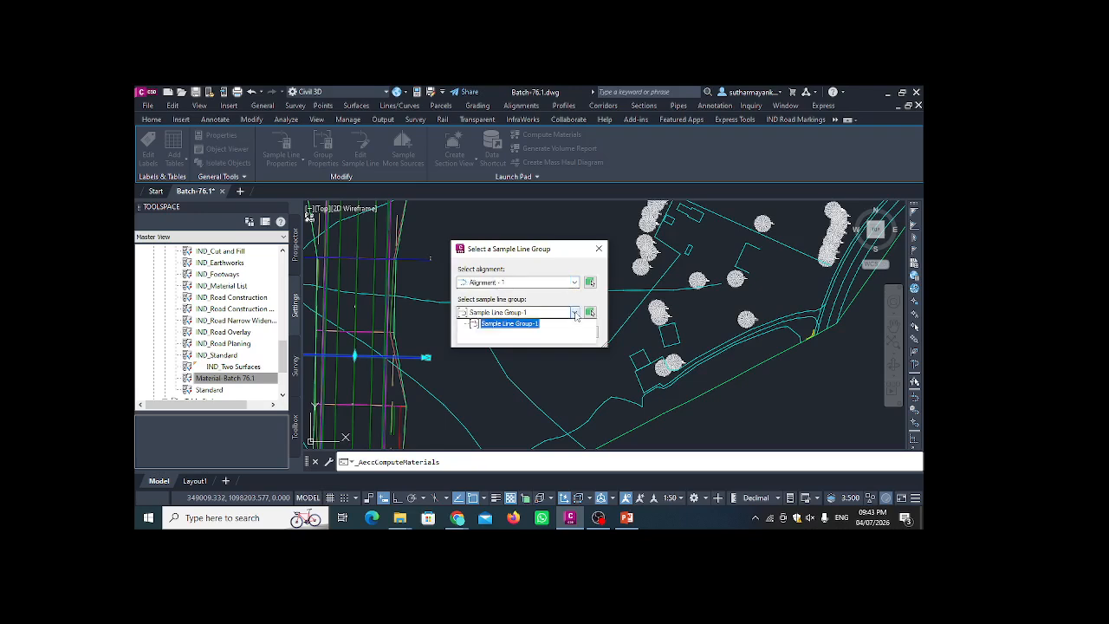
pyautogui.click(575, 314)
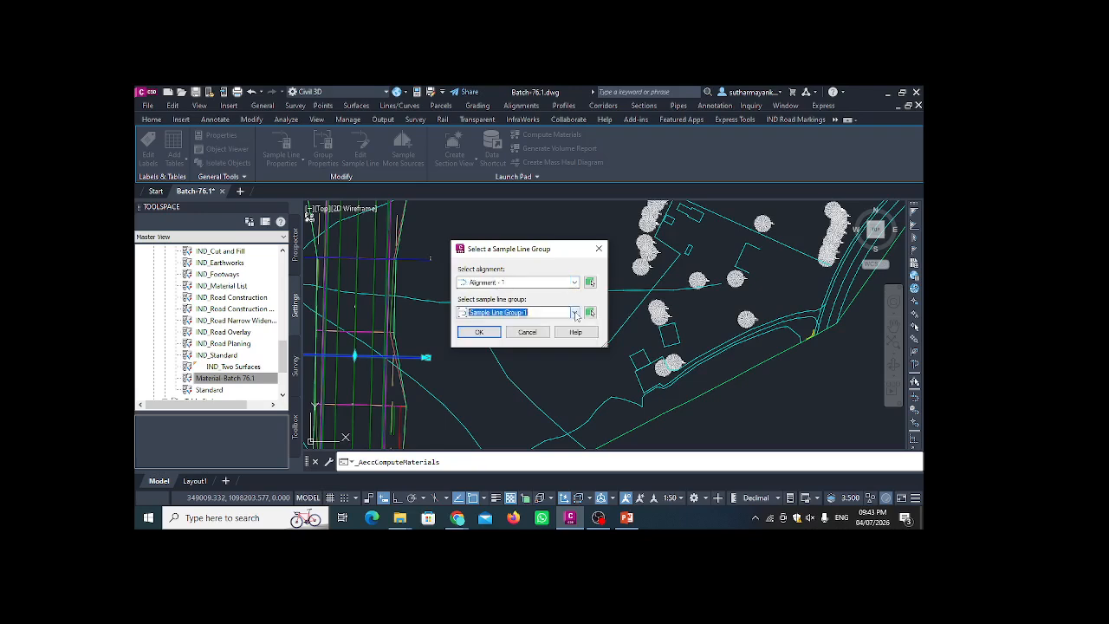
pyautogui.click(494, 334)
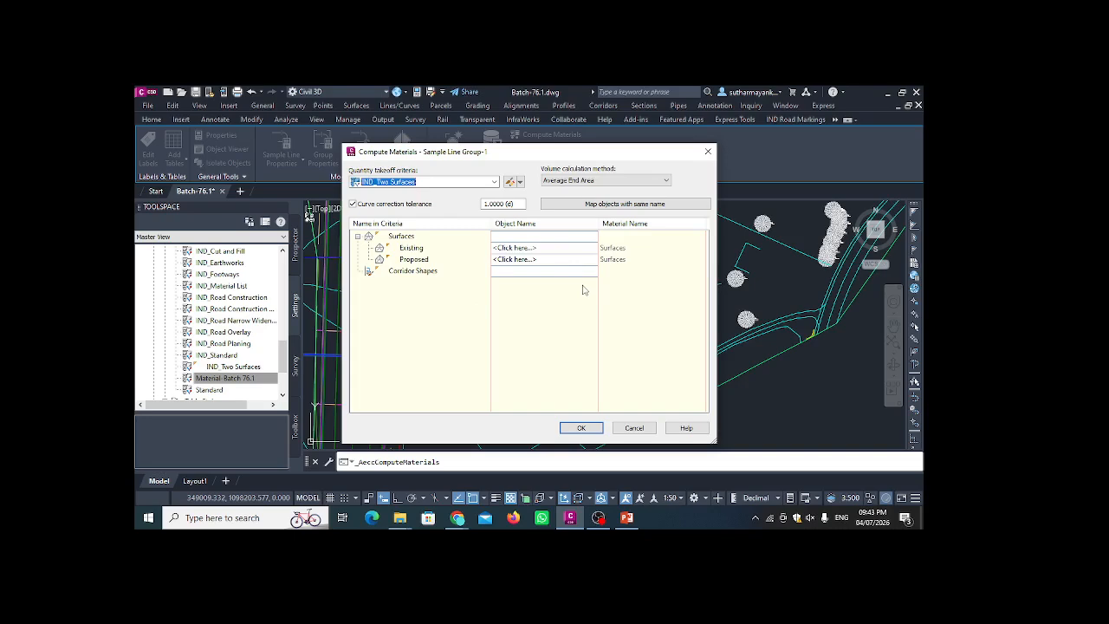
# - Choose the EW Batch 76.1 takeoff criteria and map its EG Surface entry to the EG Surface object
pyautogui.click(494, 182)
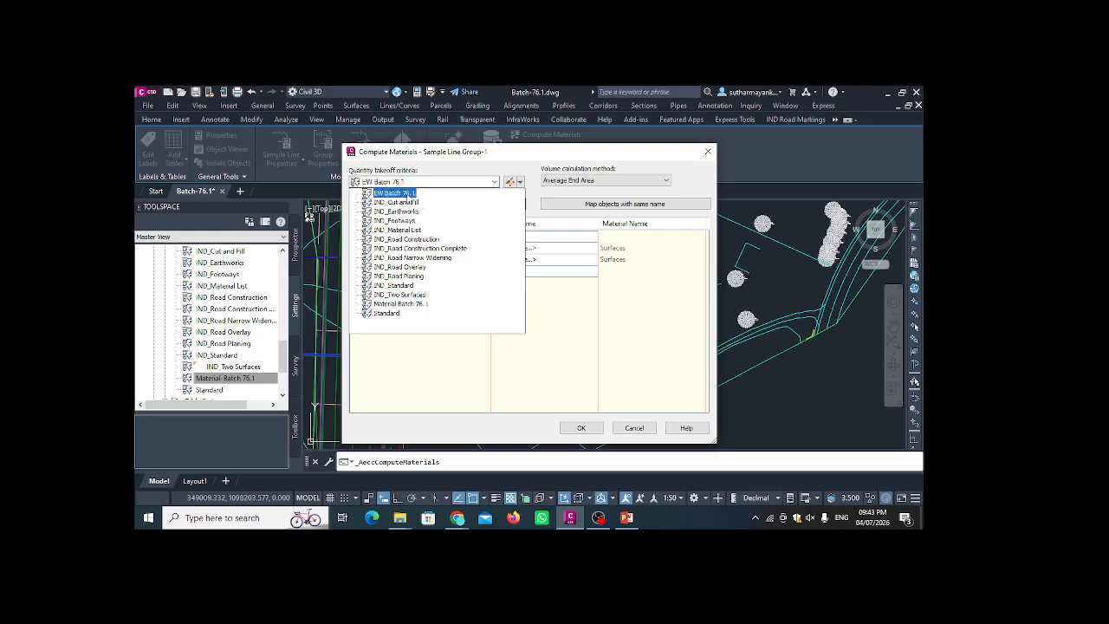
pyautogui.click(406, 193)
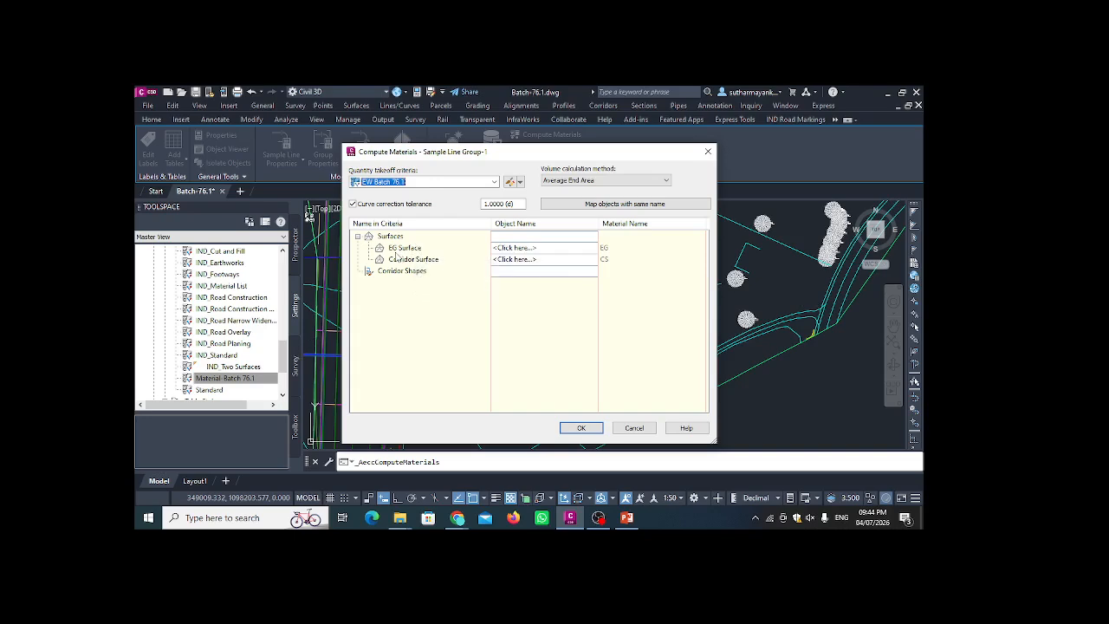
pyautogui.click(538, 248)
pyautogui.click(537, 247)
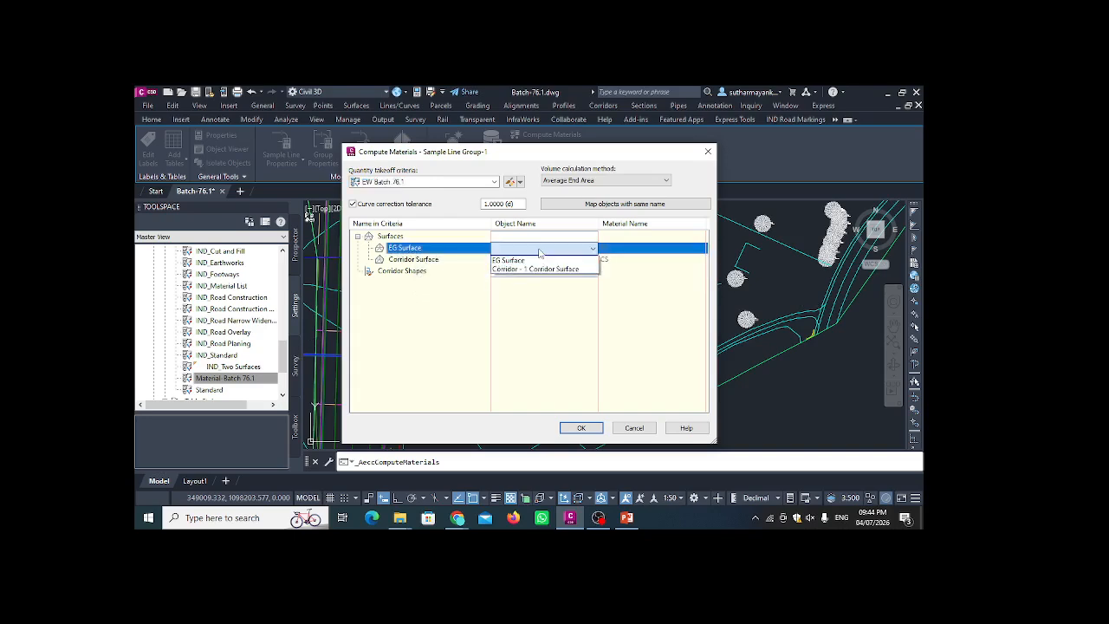
pyautogui.click(537, 260)
# - Map the Corridor Surface entry to Corridor - 1 Corridor Surface and compute the earthwork materials
pyautogui.click(439, 261)
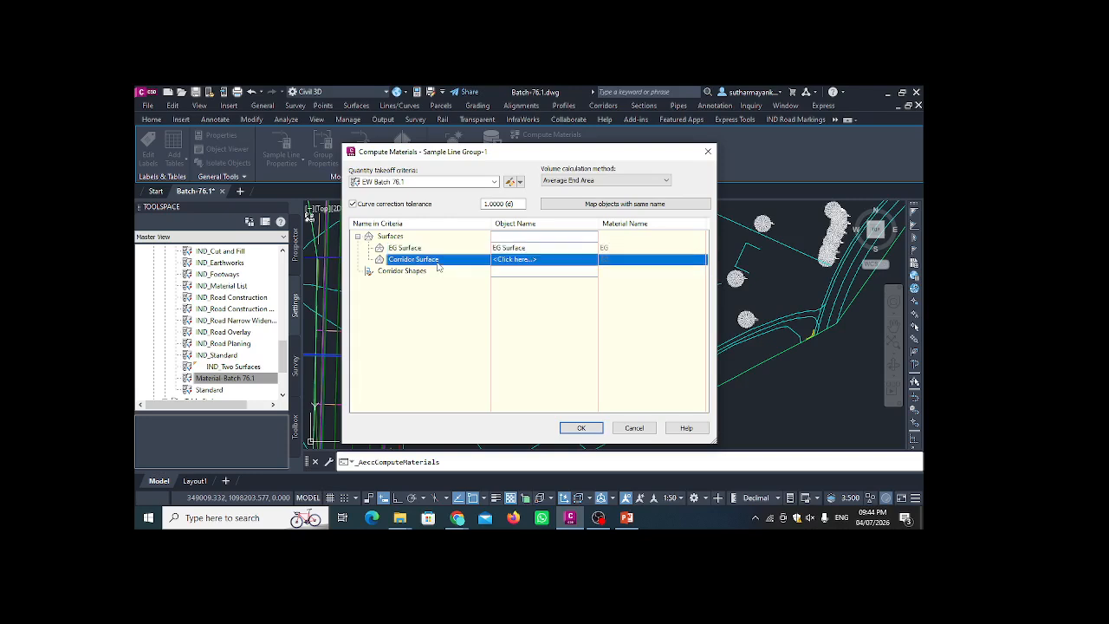
pyautogui.click(530, 259)
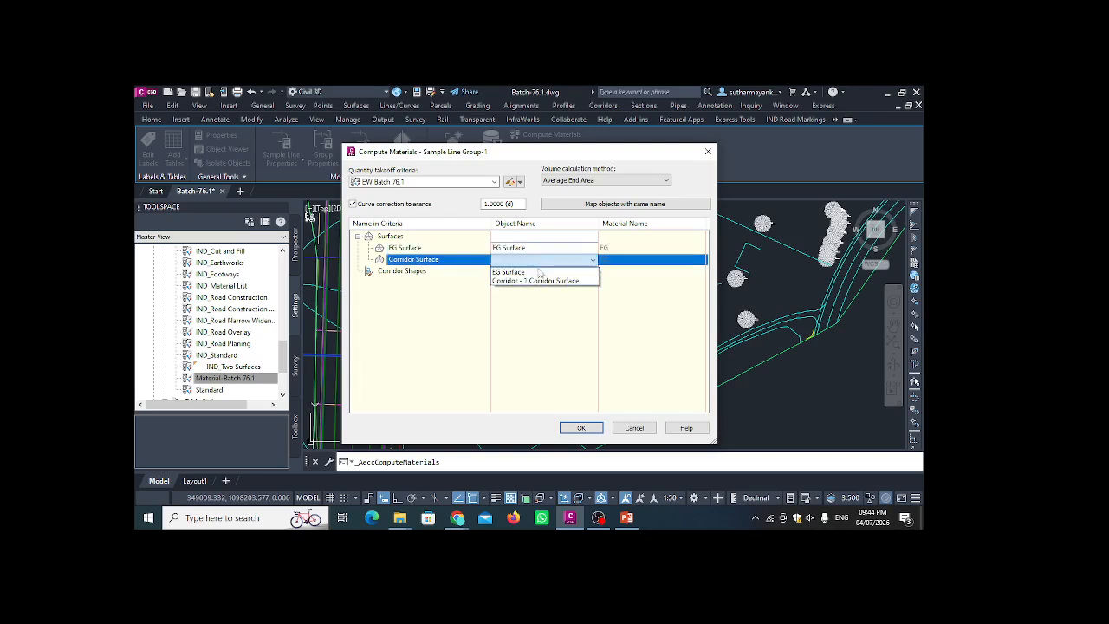
pyautogui.click(540, 280)
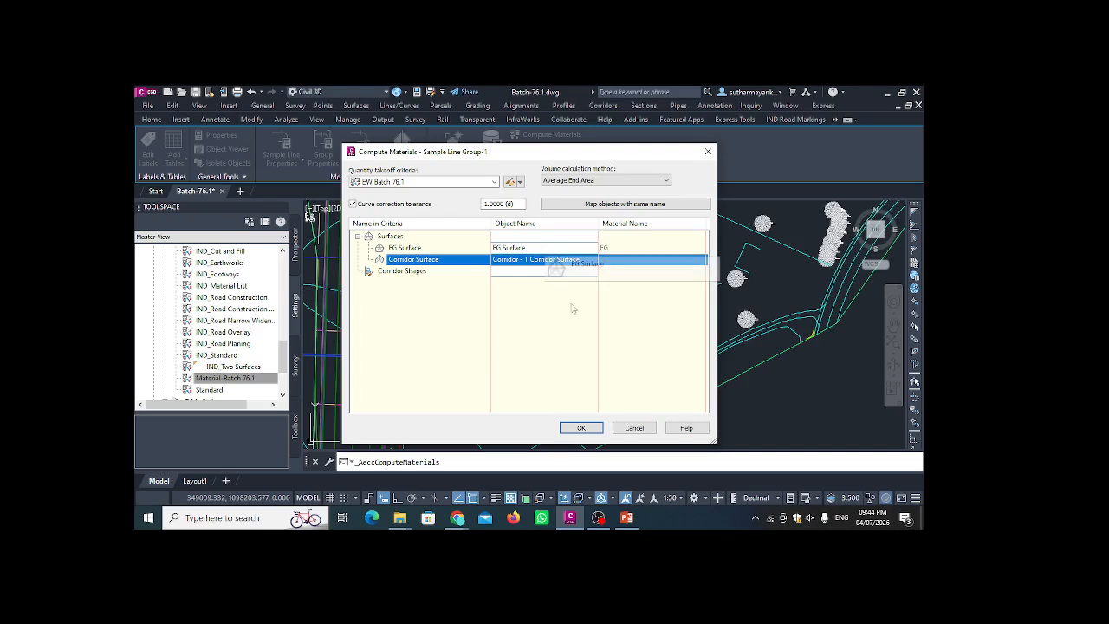
pyautogui.click(591, 431)
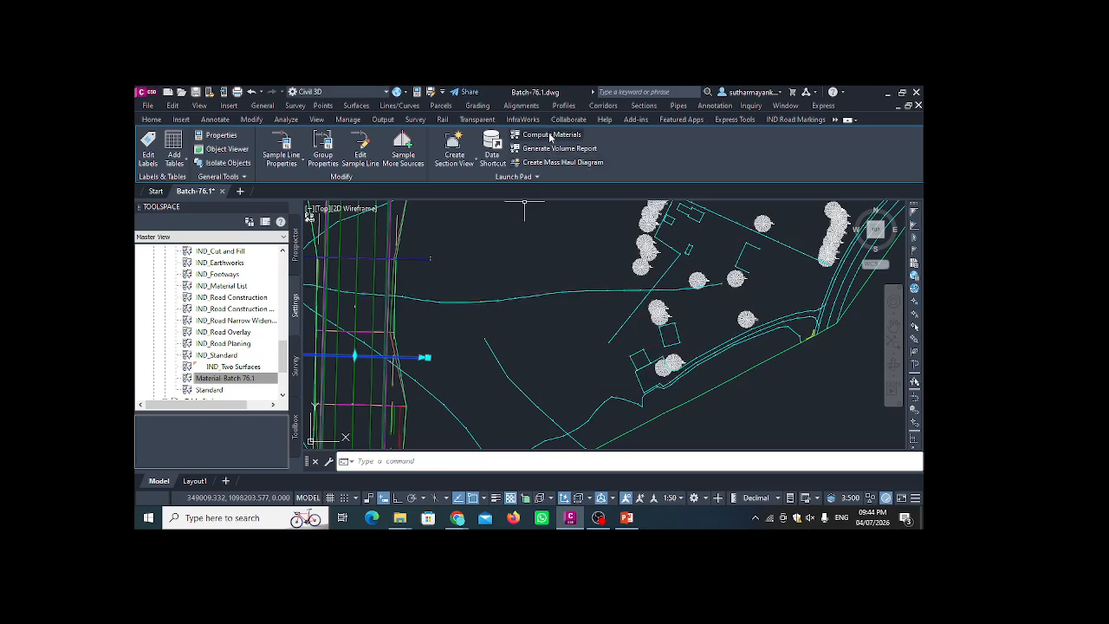
# - Reopen Compute Materials for Alignment - 1 and Sample Line Group-1 and import the Material-Batch 76.1 takeoff criteria
pyautogui.click(225, 379)
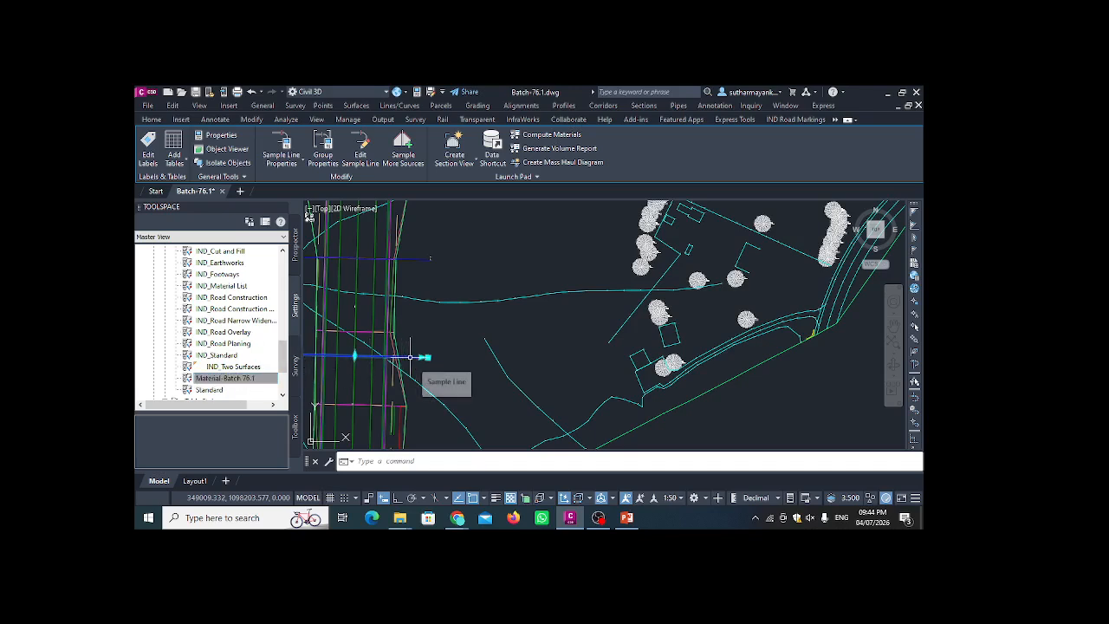
pyautogui.click(555, 136)
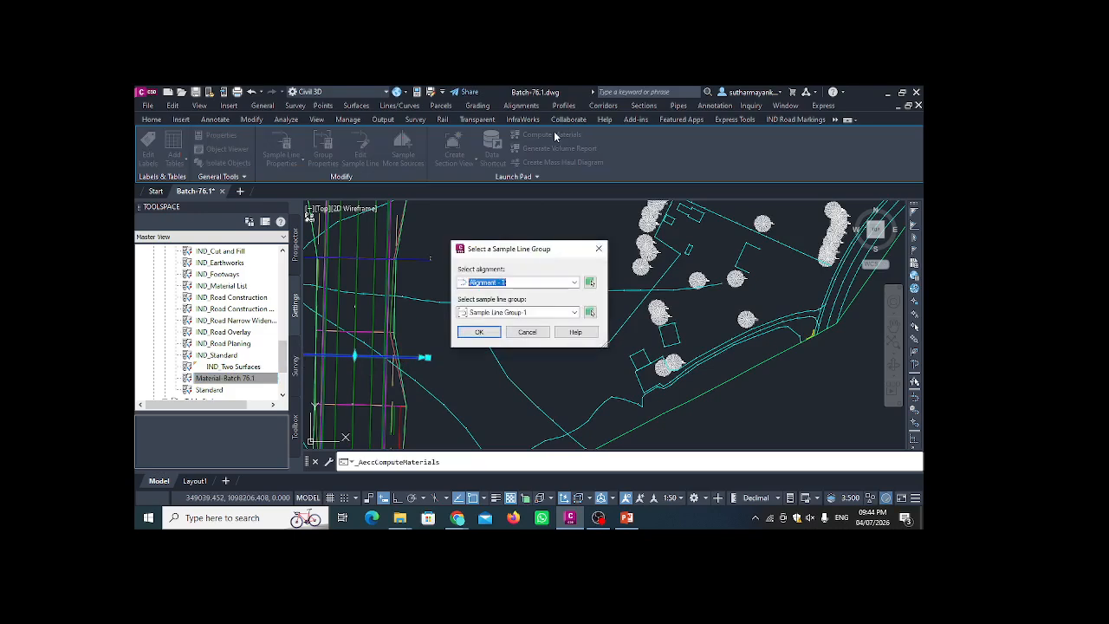
pyautogui.click(479, 333)
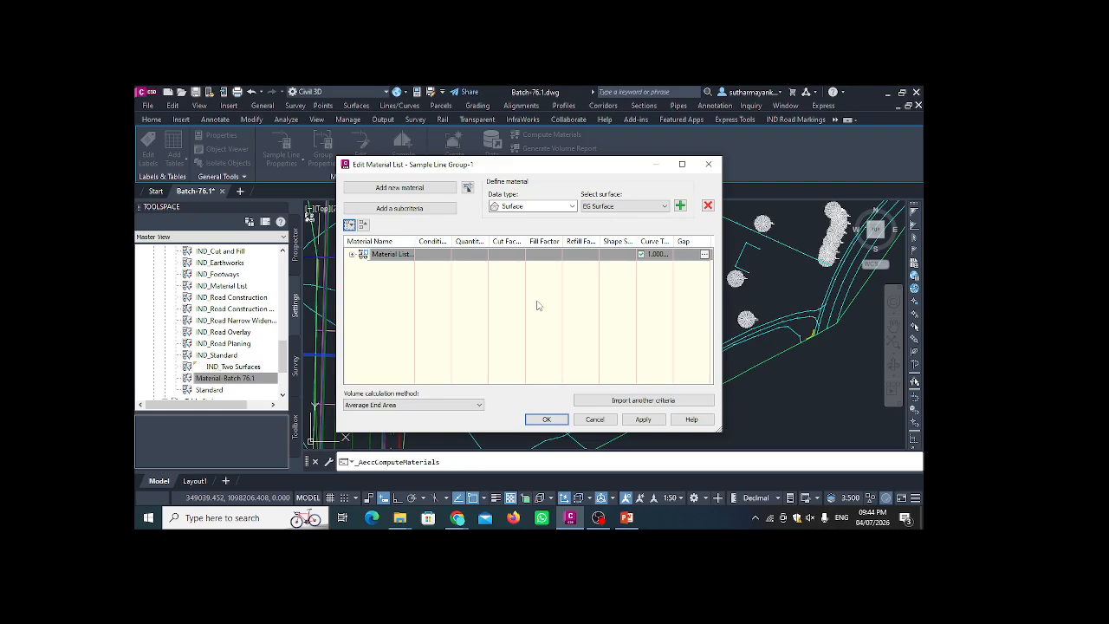
pyautogui.click(660, 402)
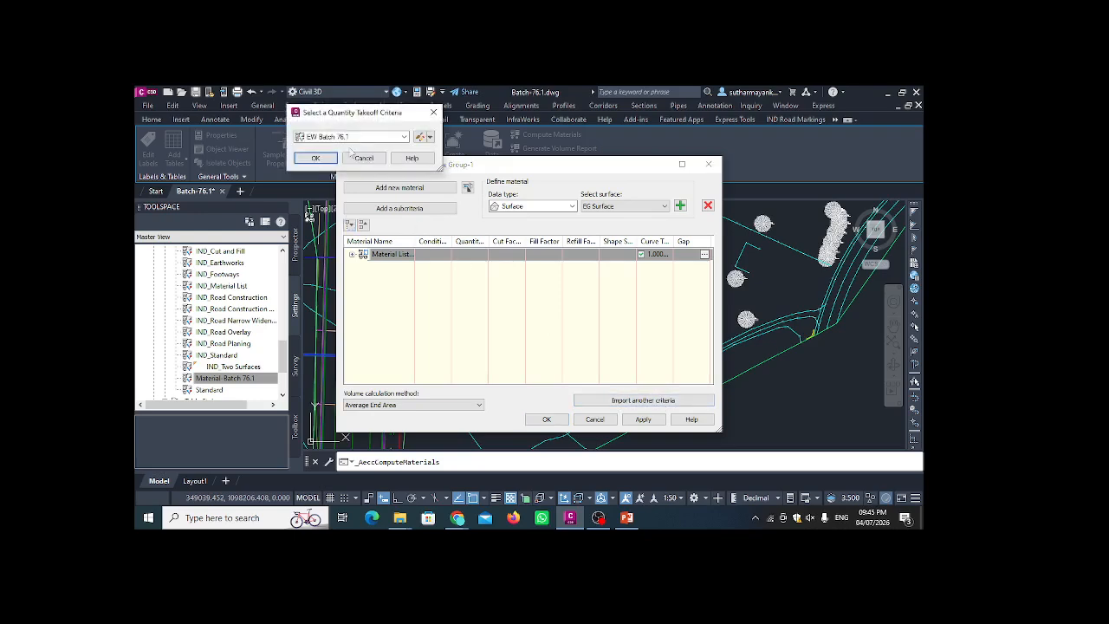
pyautogui.click(403, 136)
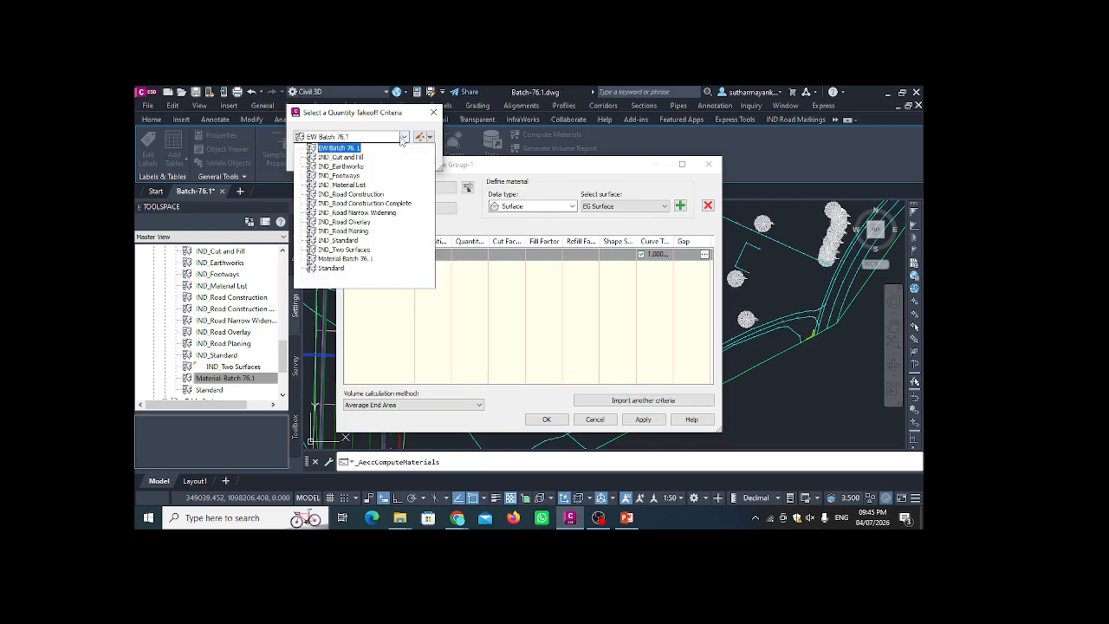
pyautogui.click(364, 259)
pyautogui.click(315, 157)
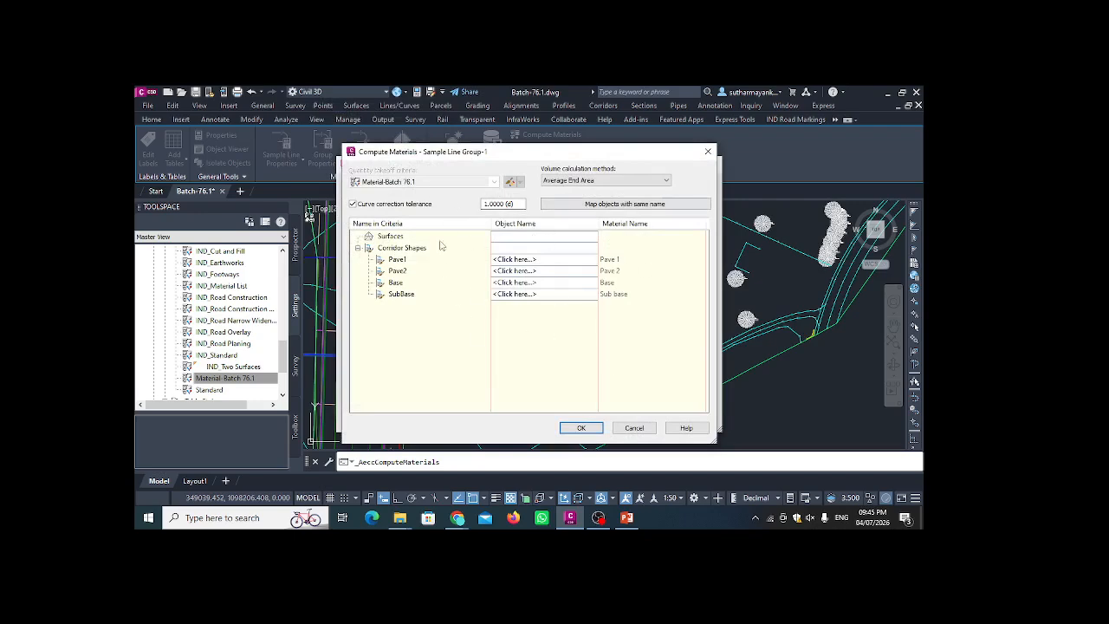
# - Map the Pave1 corridor shape to Corridor - 1 Pave1 and Pave2 to Corridor - 1 Pave2
pyautogui.click(522, 284)
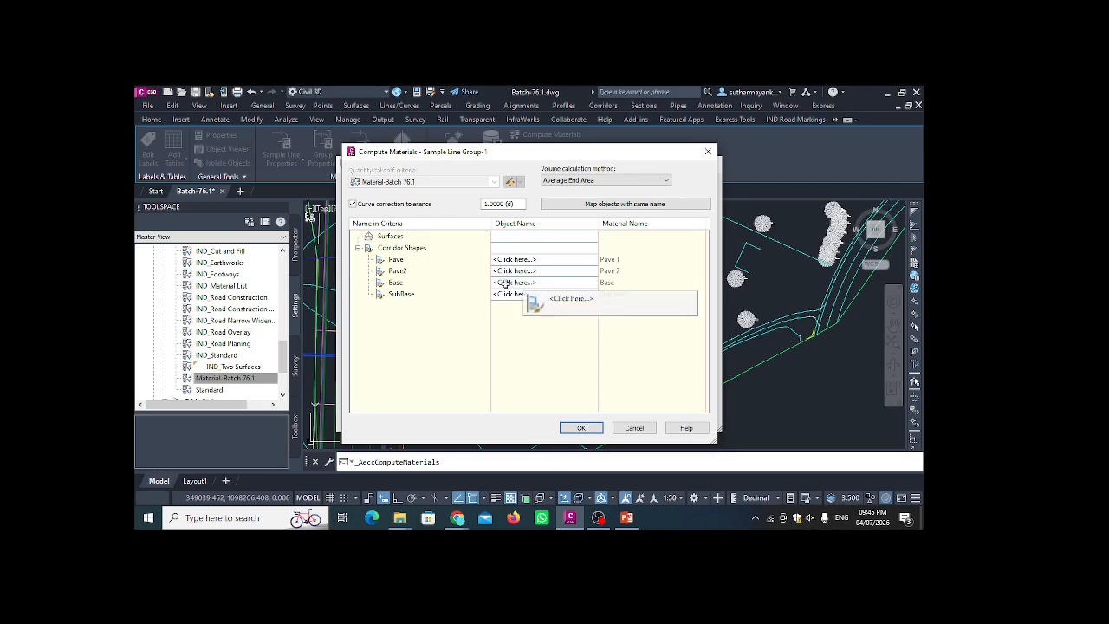
pyautogui.click(506, 285)
pyautogui.click(536, 261)
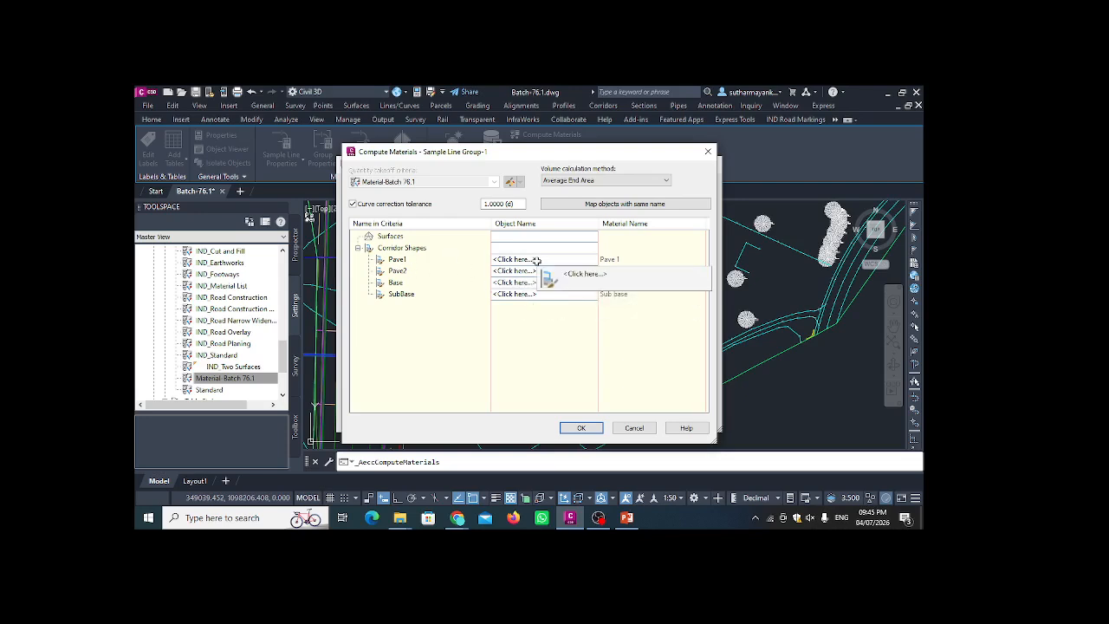
pyautogui.click(537, 261)
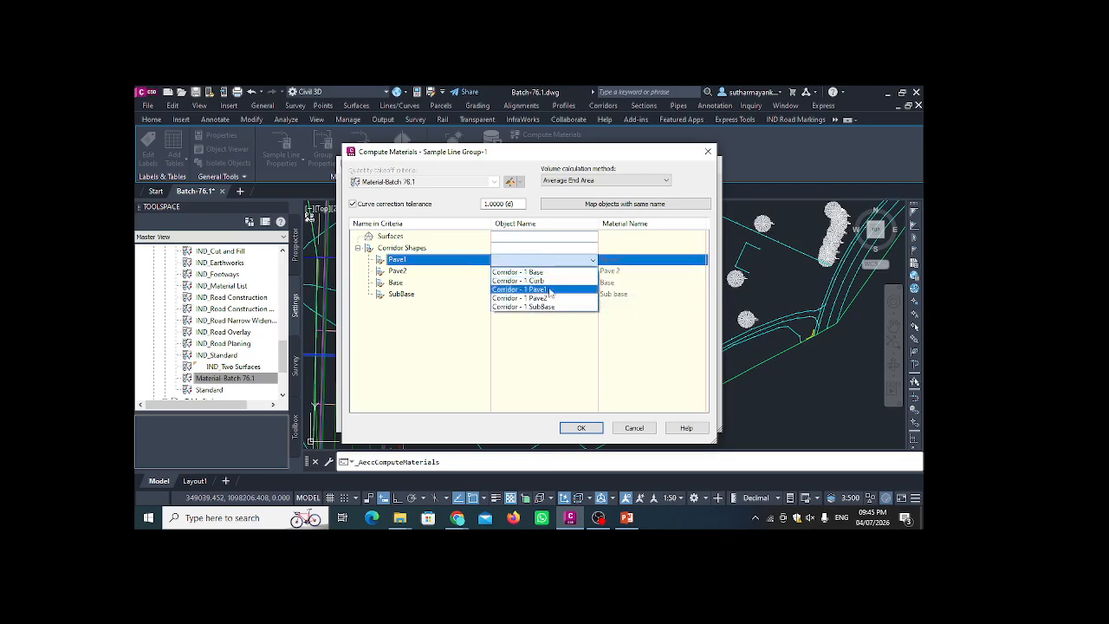
pyautogui.click(546, 288)
pyautogui.click(552, 271)
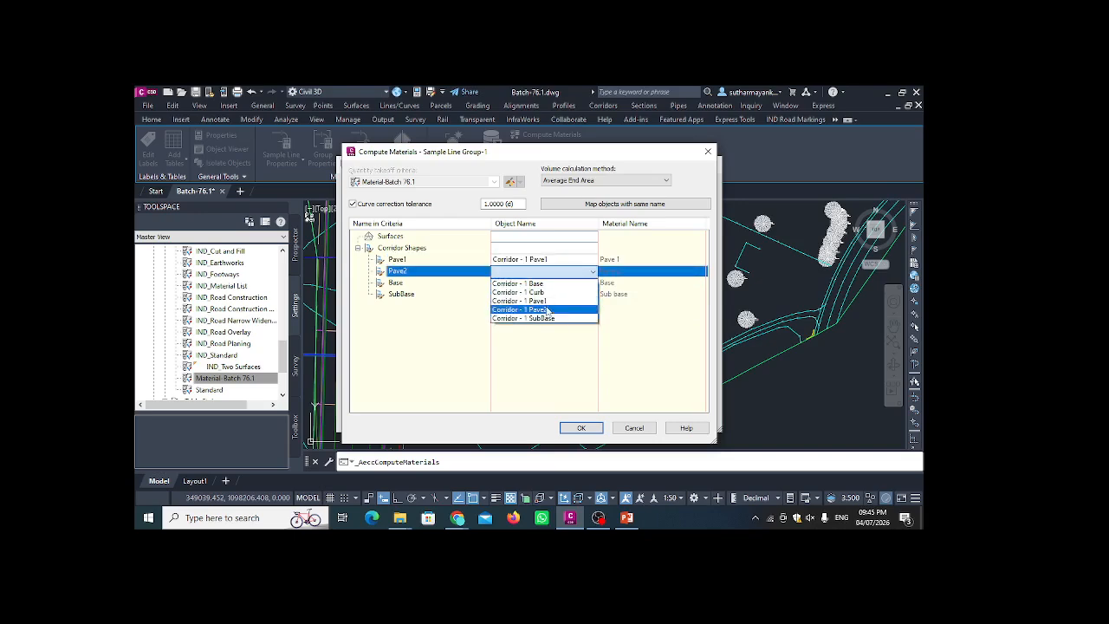
pyautogui.click(546, 290)
# - Map Base to Corridor - 1 Base and SubBase to Corridor - 1 SubBase, and apply the imported pavement criteria
pyautogui.click(546, 286)
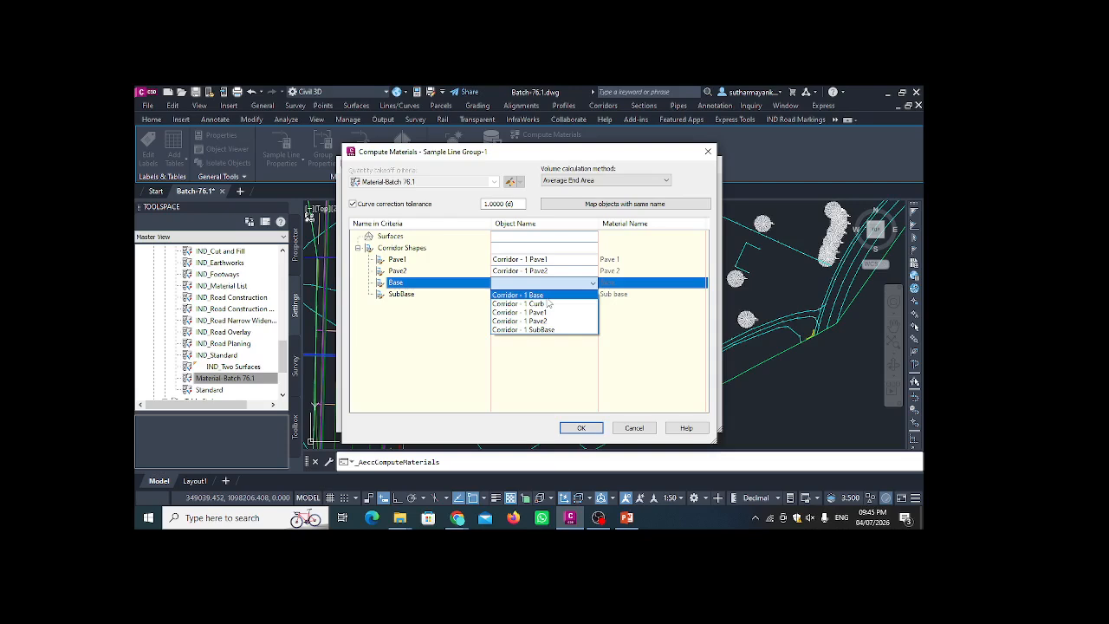
pyautogui.click(545, 295)
pyautogui.click(543, 295)
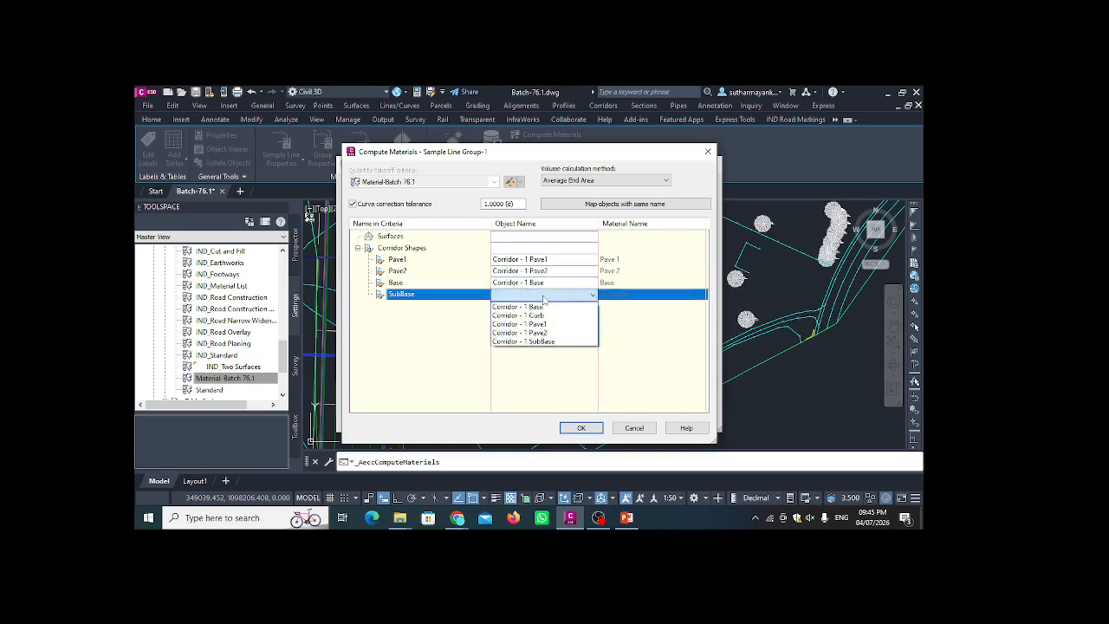
pyautogui.click(545, 342)
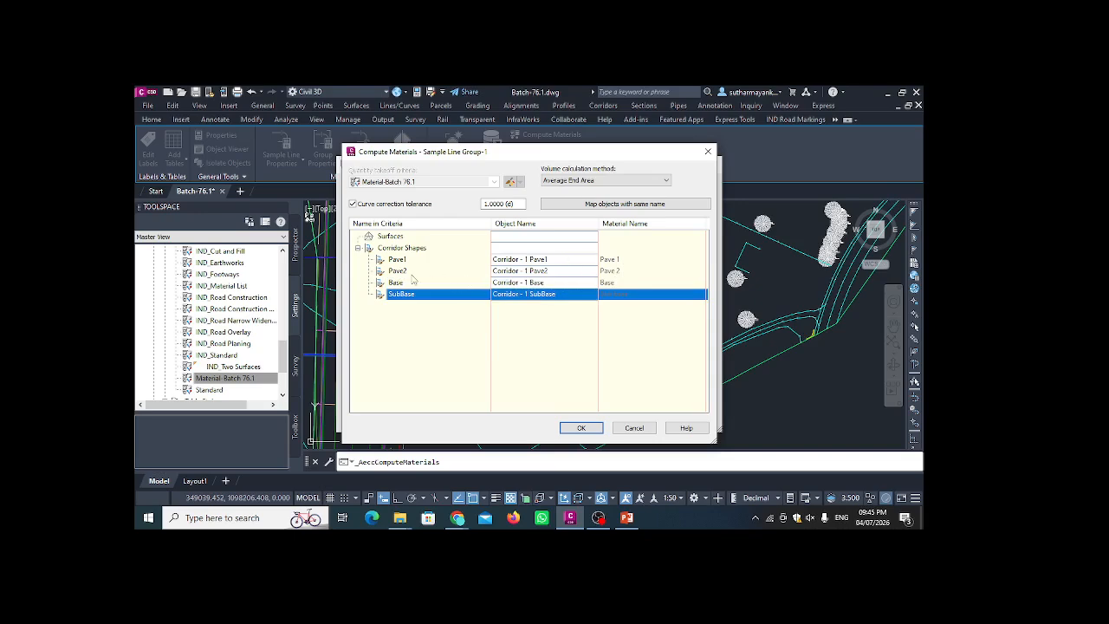
pyautogui.click(586, 429)
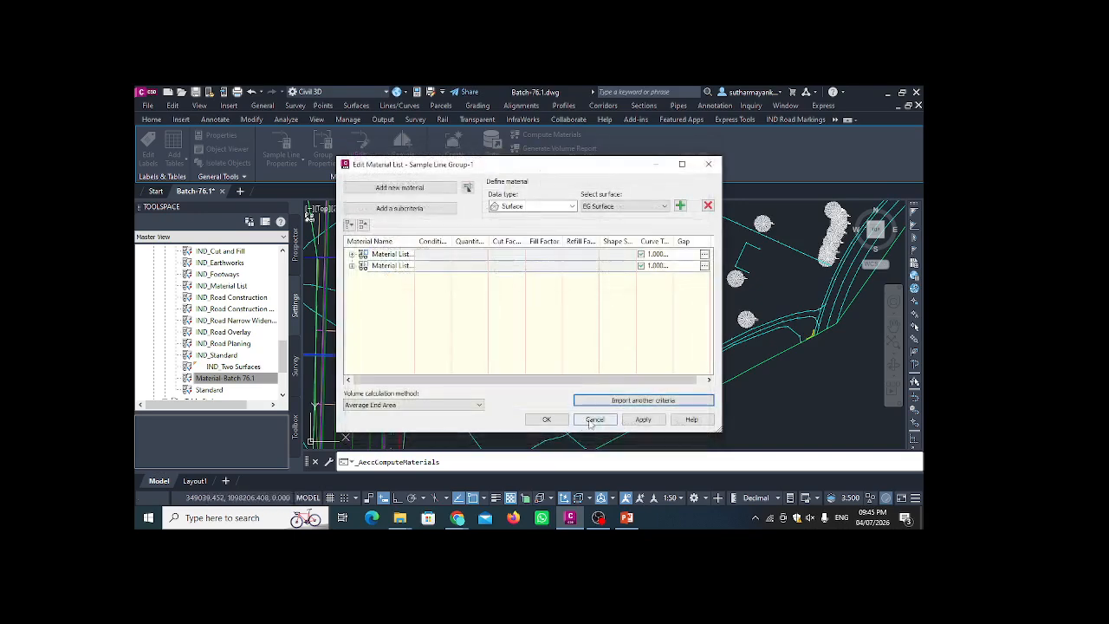
pyautogui.click(641, 419)
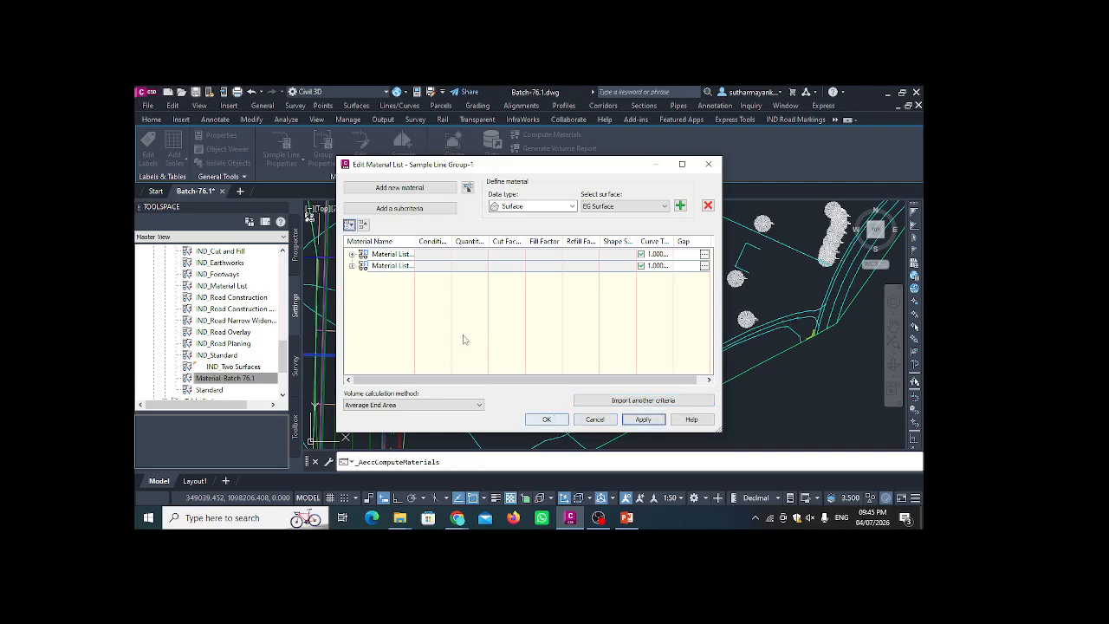
# - Expand both material lists to review the earthwork and pavement materials in each
pyautogui.click(352, 254)
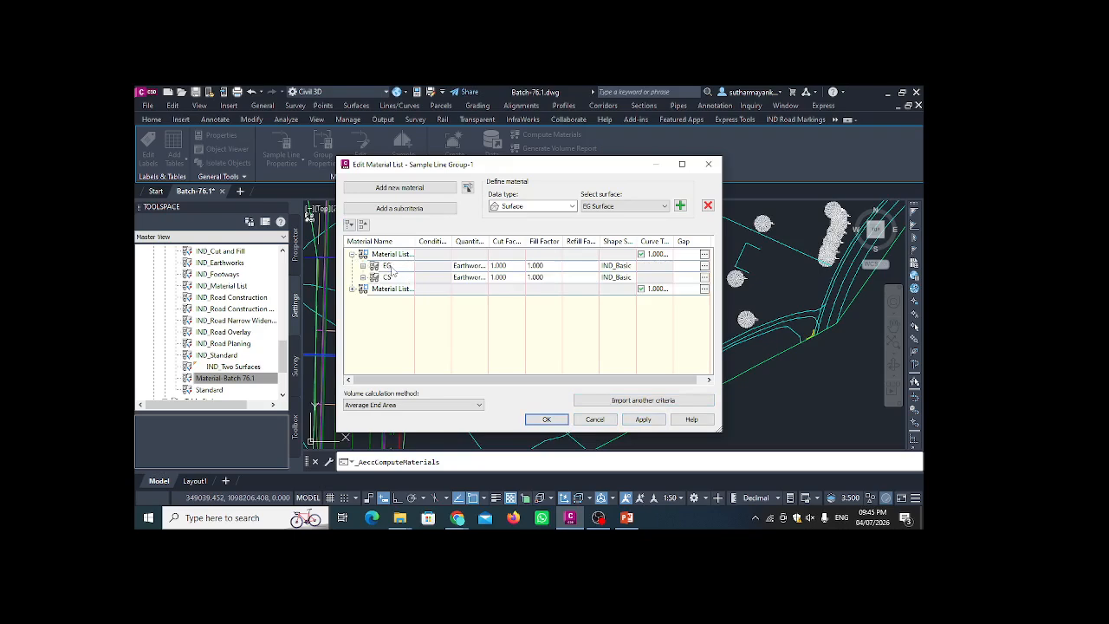
pyautogui.click(352, 290)
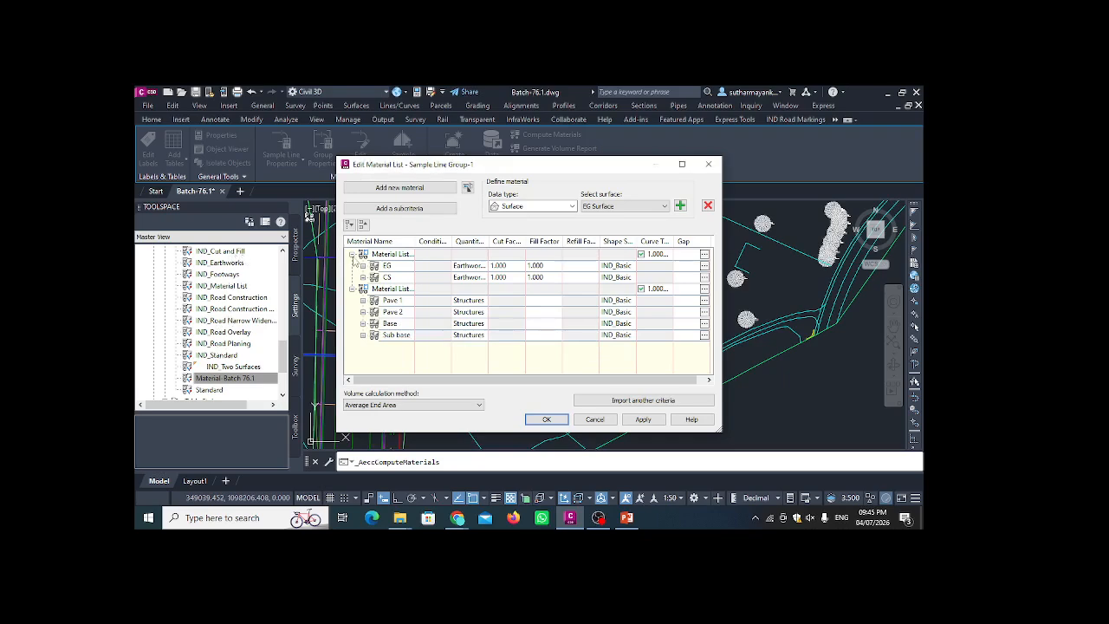
pyautogui.moveTo(388, 267)
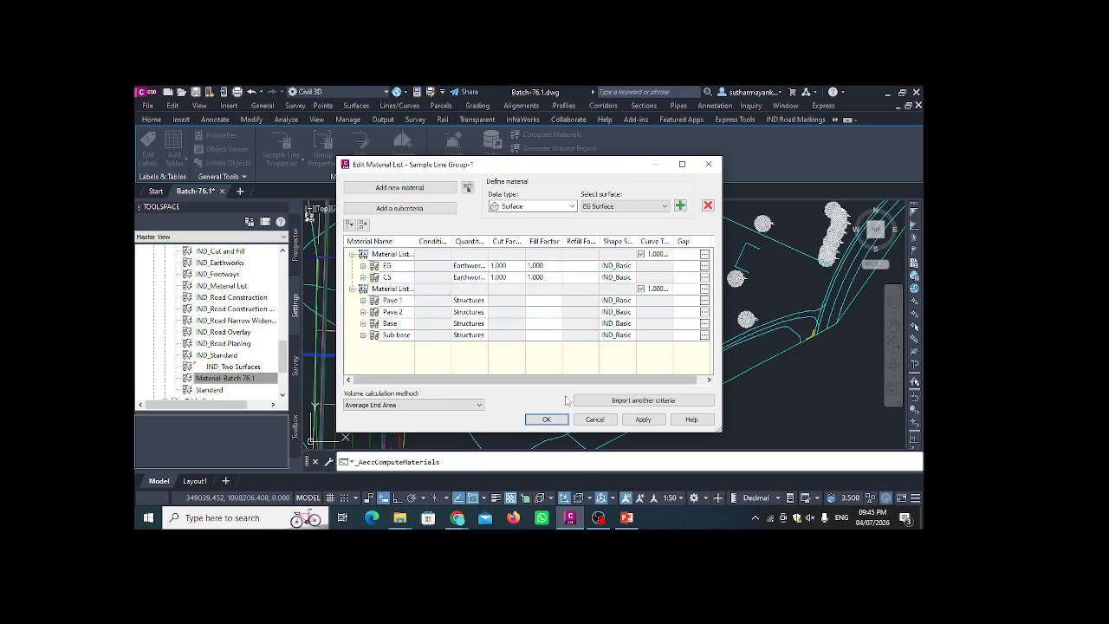
# - Import the IND_Cut and Fill takeoff criteria into the sample line group's material list
pyautogui.click(614, 400)
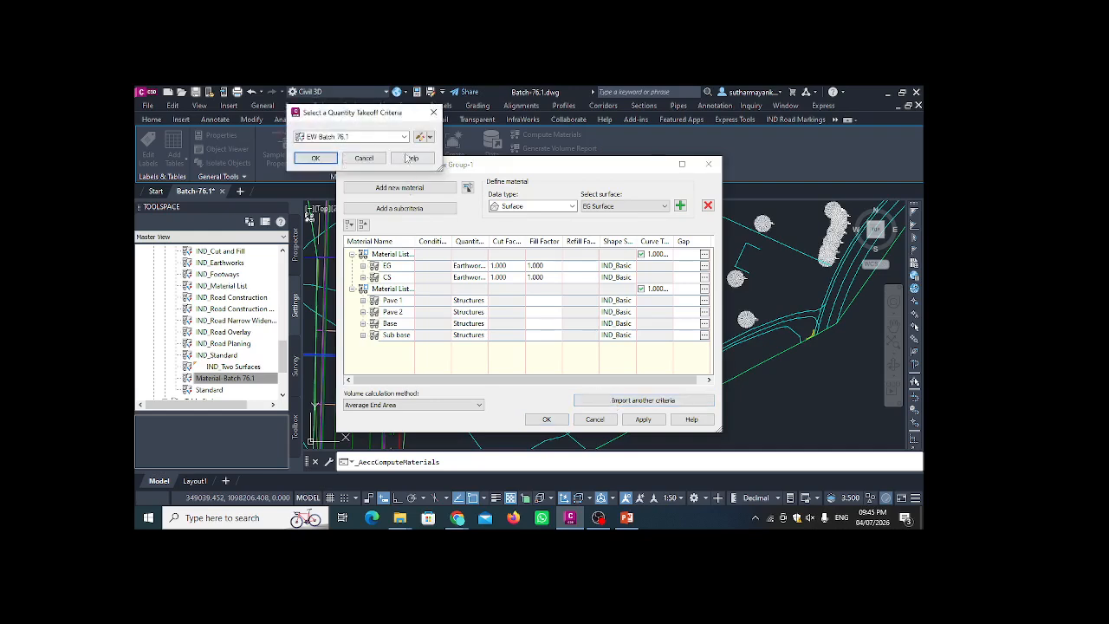
pyautogui.click(403, 138)
pyautogui.click(341, 157)
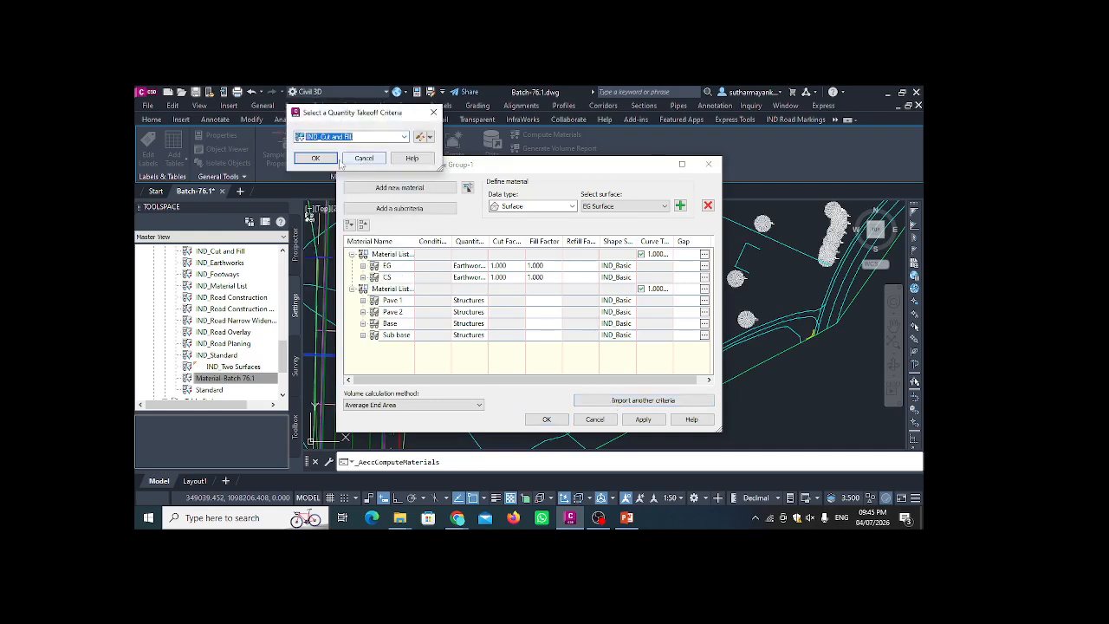
pyautogui.click(324, 161)
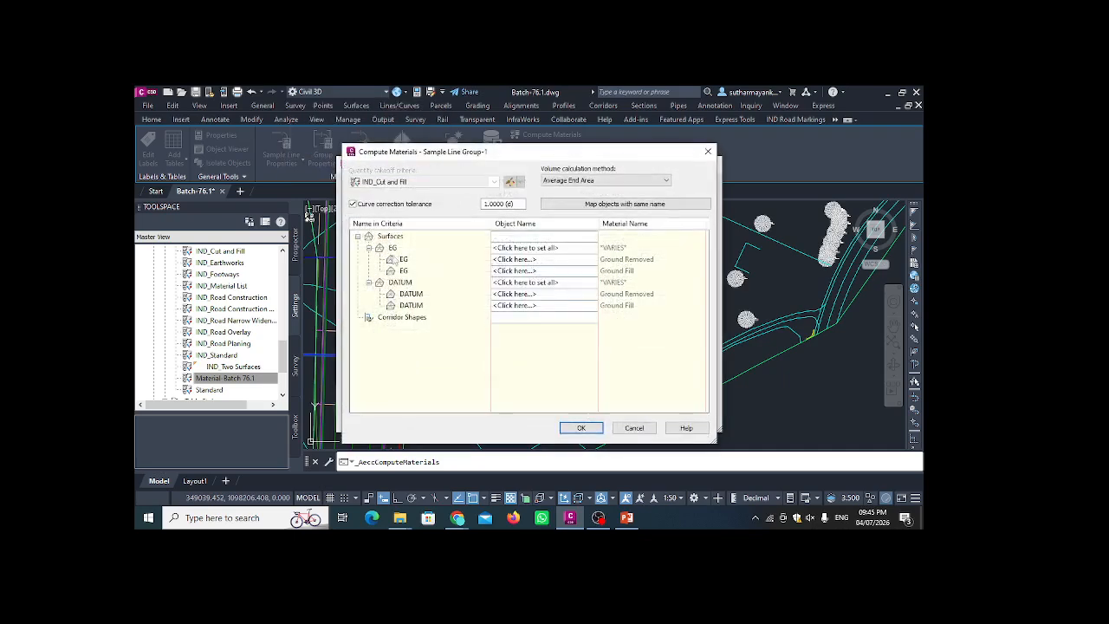
# - Map all EG entries to EG Surface and all DATUM entries to Corridor - 1 Corridor Surface, and confirm the import
pyautogui.click(532, 247)
pyautogui.click(531, 259)
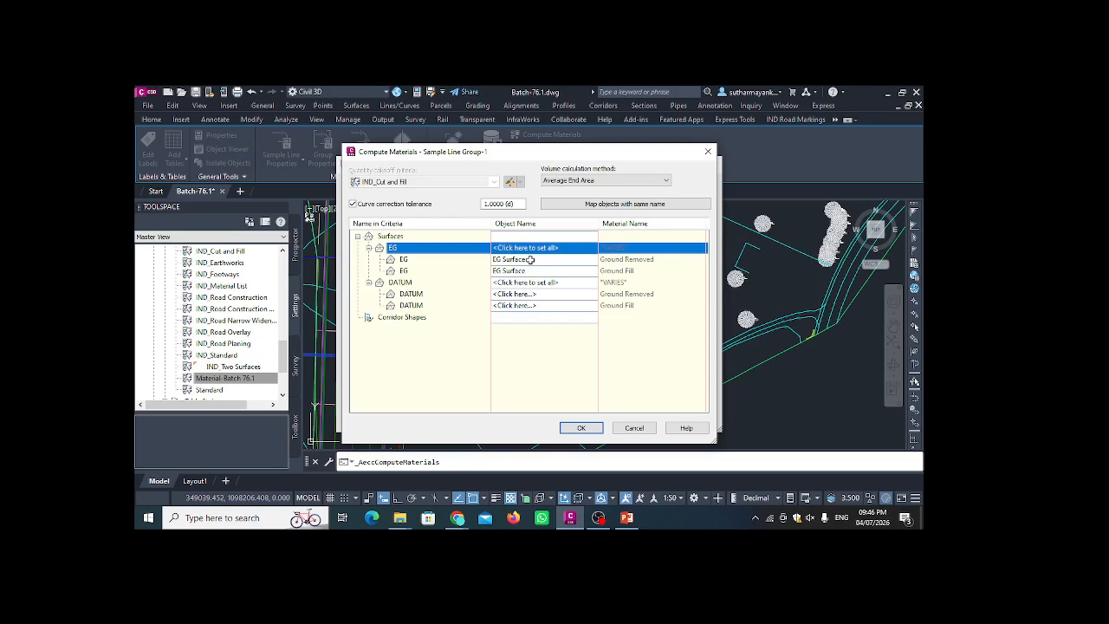
pyautogui.click(510, 283)
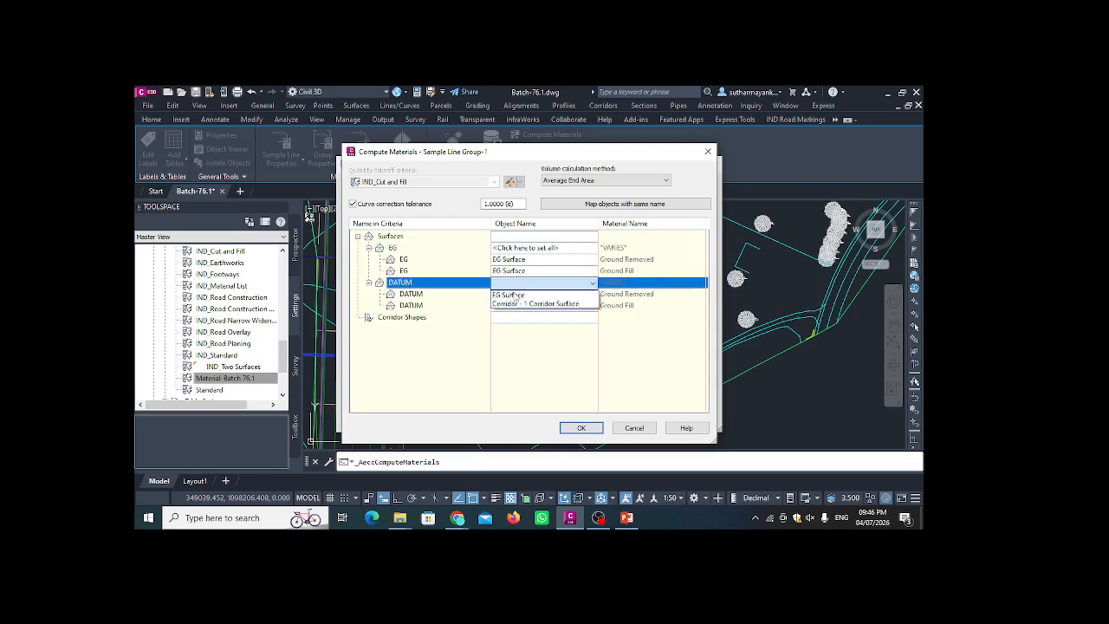
pyautogui.click(524, 303)
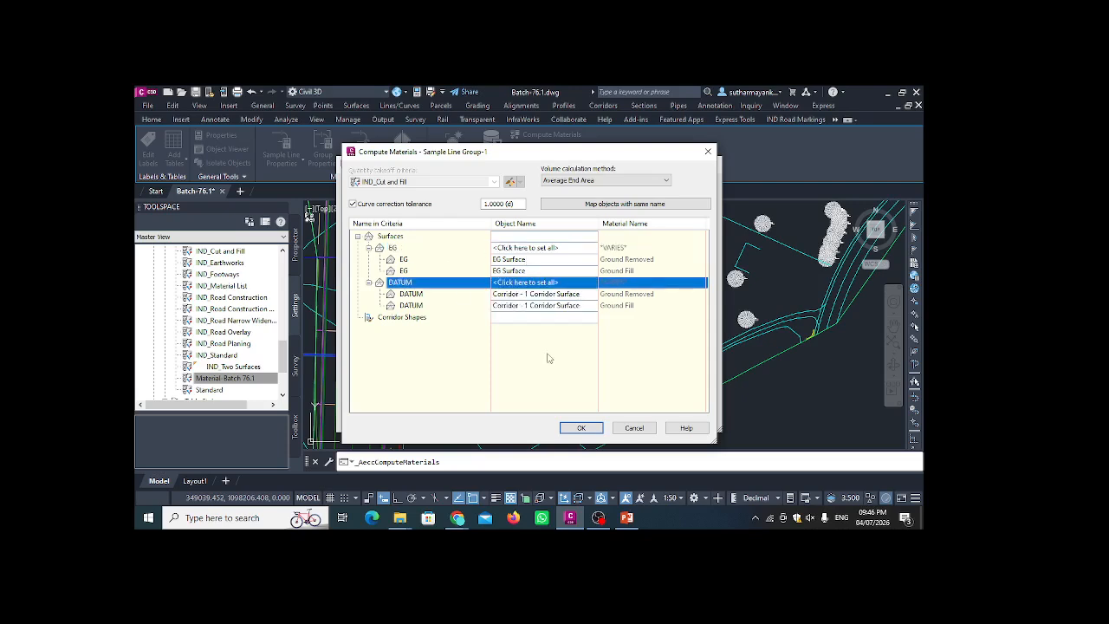
pyautogui.click(582, 428)
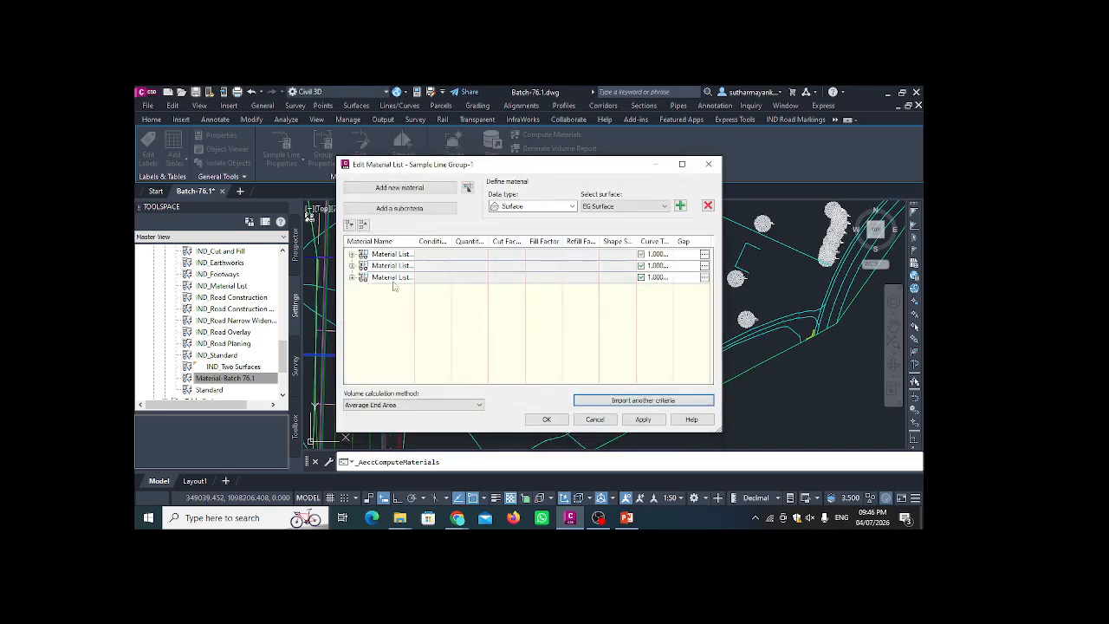
# - Try to rename the first material list, and close the material list editor without saving
pyautogui.click(391, 255)
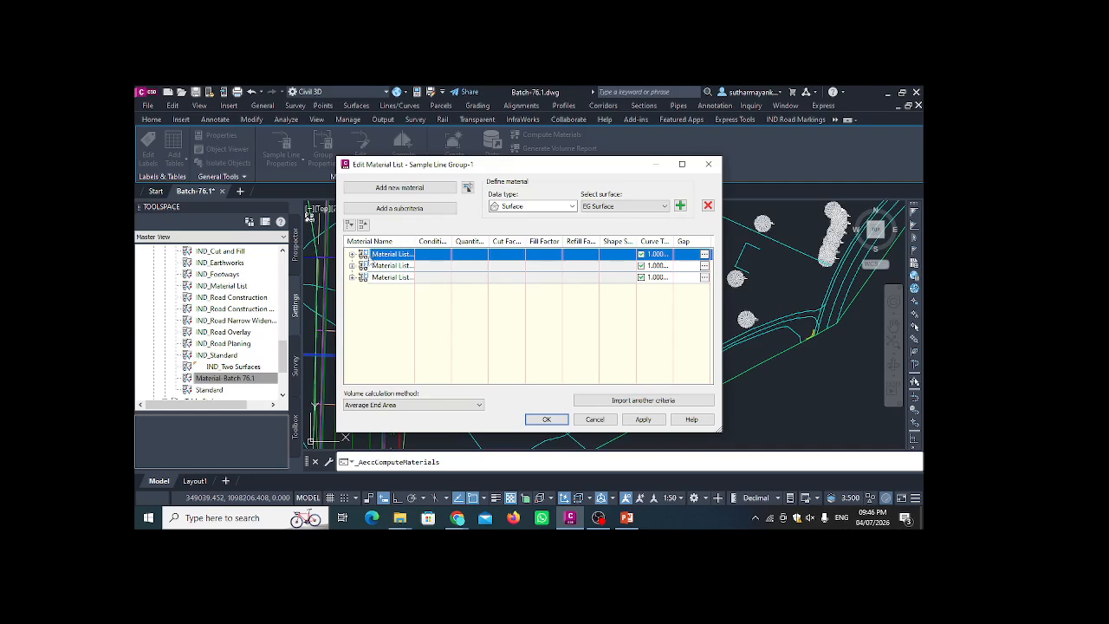
pyautogui.click(352, 254)
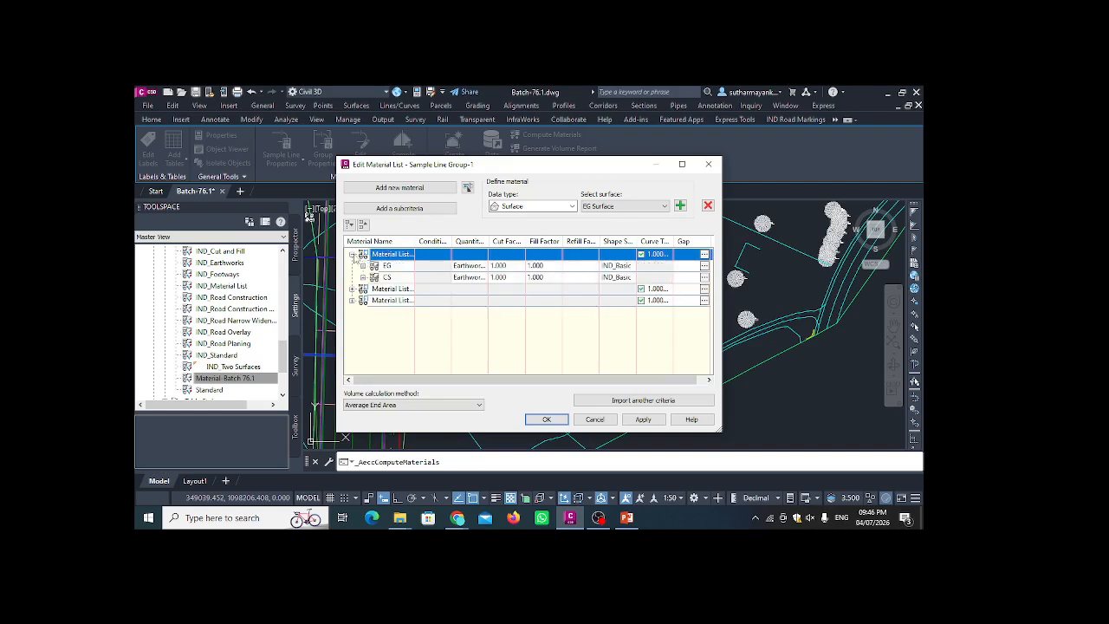
pyautogui.click(352, 254)
pyautogui.click(394, 251)
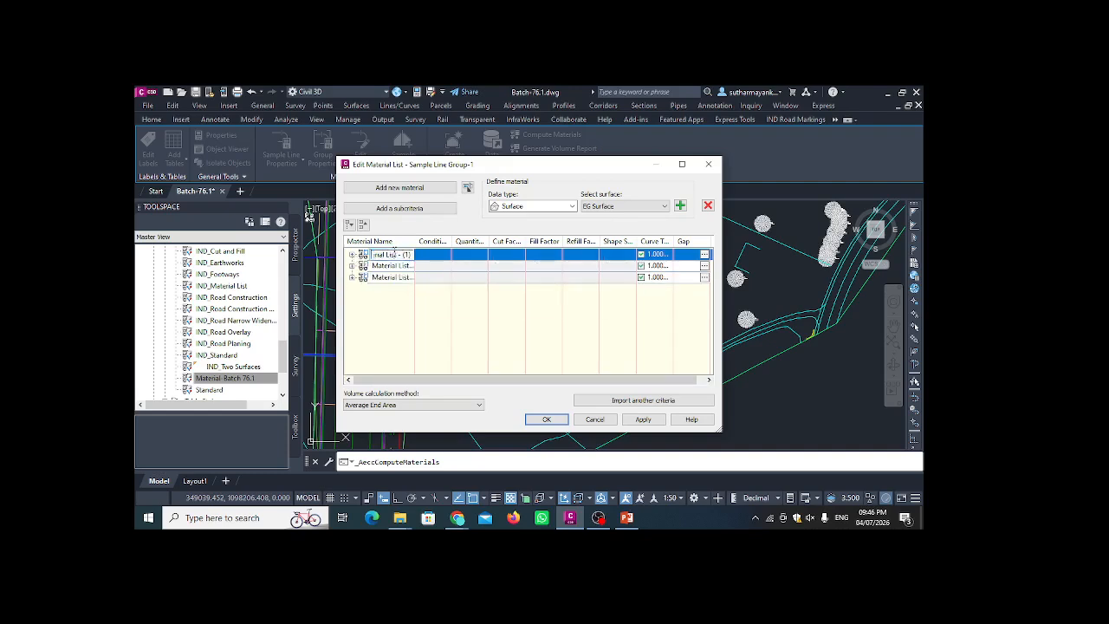
pyautogui.hotkey('ctrl', 'a')
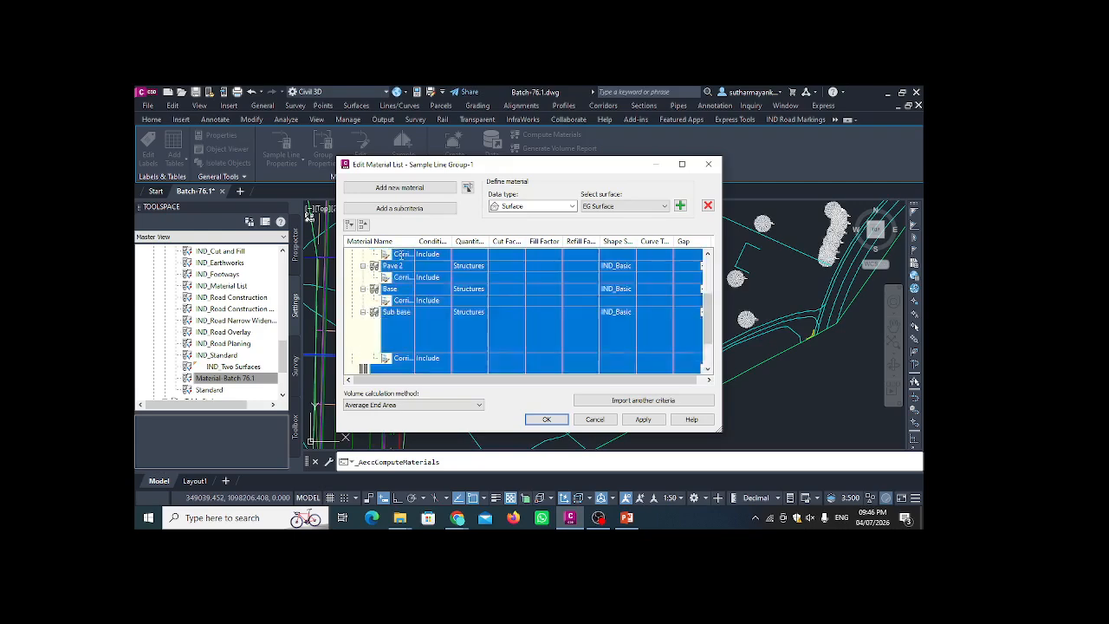
pyautogui.click(708, 163)
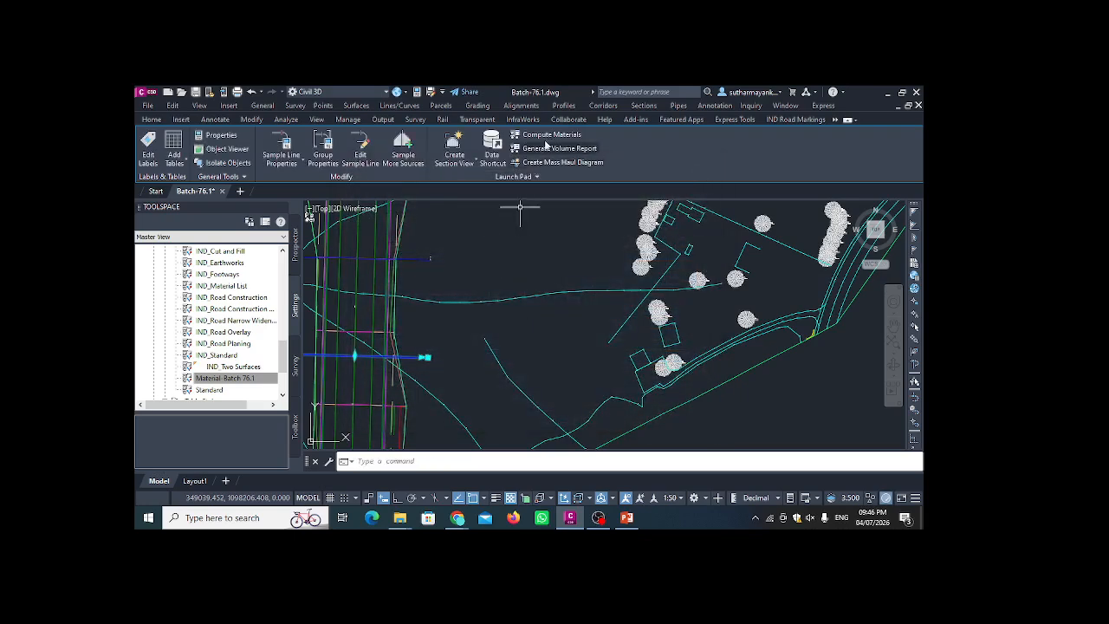
# - Reopen the material list for Alignment - 1 and Sample Line Group-1 and select its material list entry
pyautogui.click(546, 134)
pyautogui.click(479, 332)
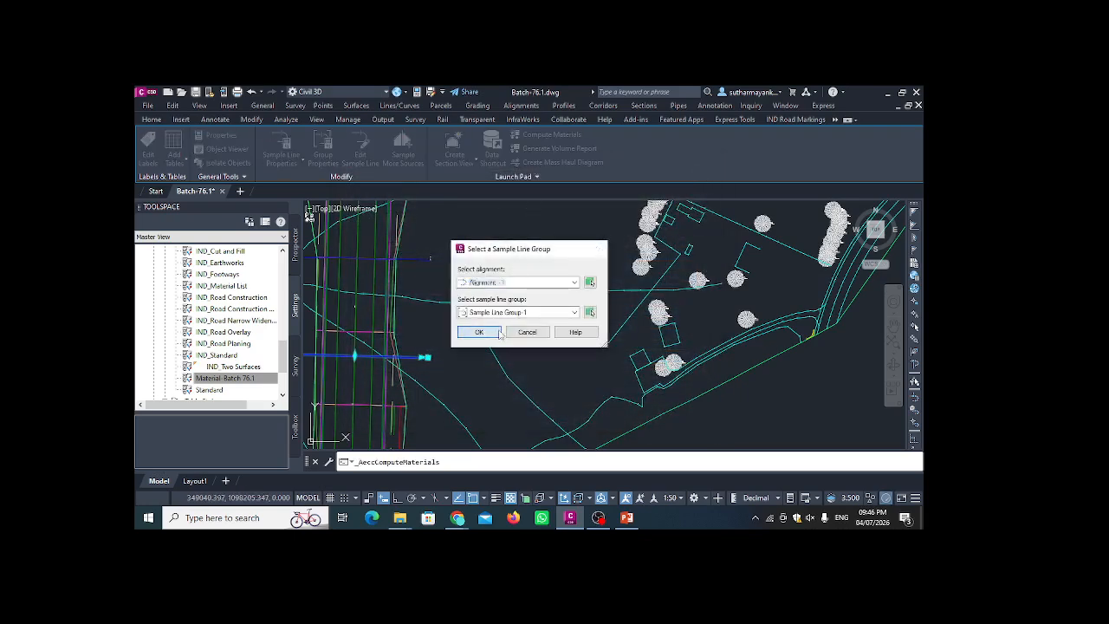
pyautogui.click(351, 254)
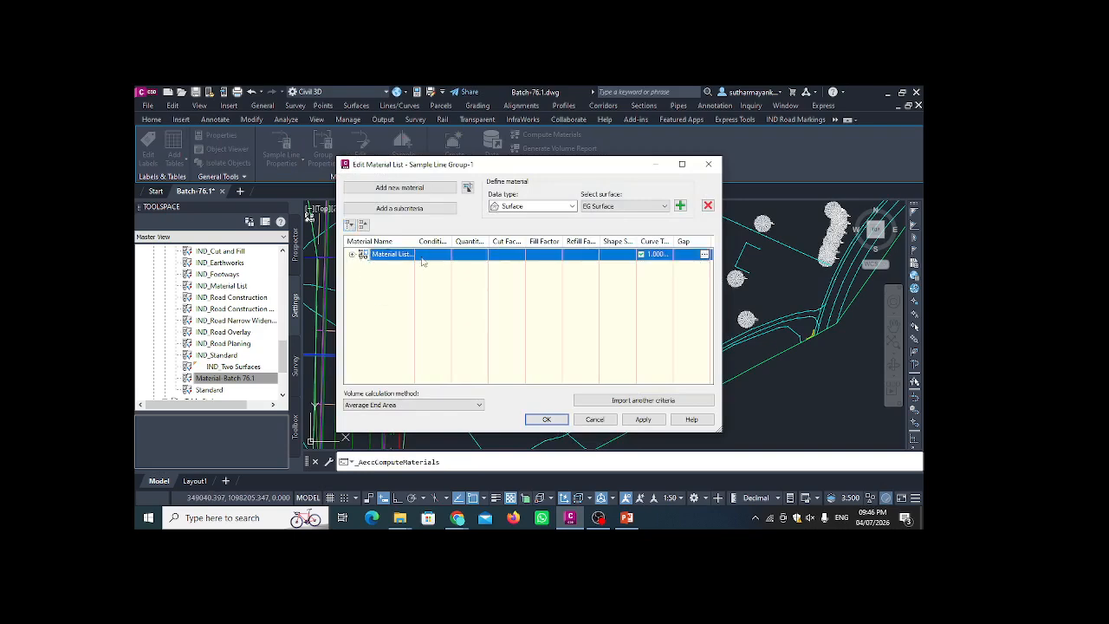
pyautogui.click(633, 399)
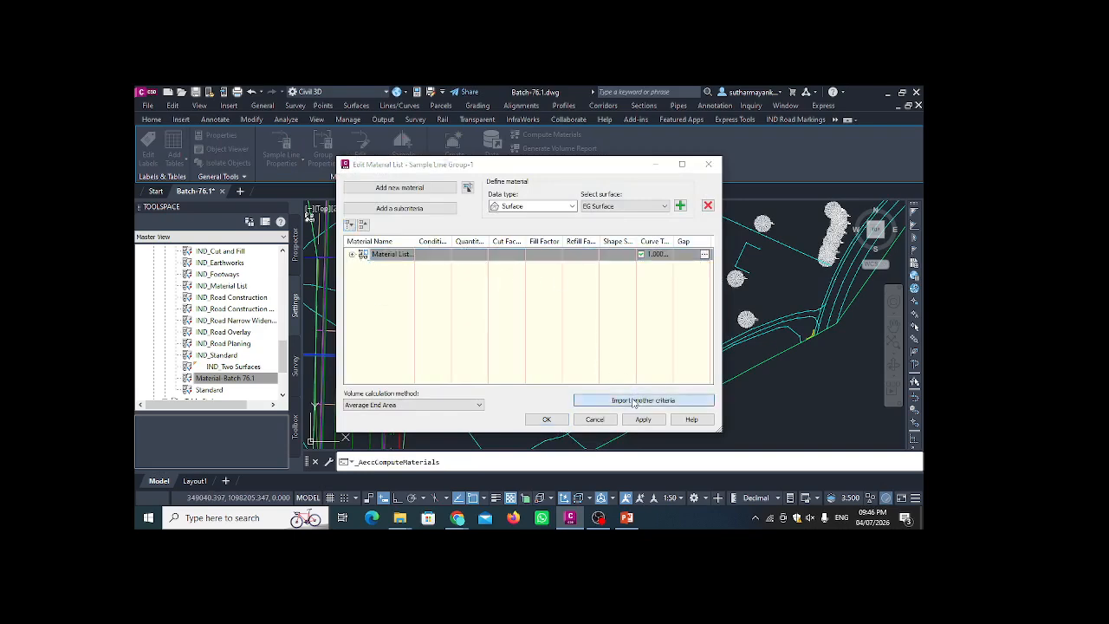
pyautogui.click(316, 157)
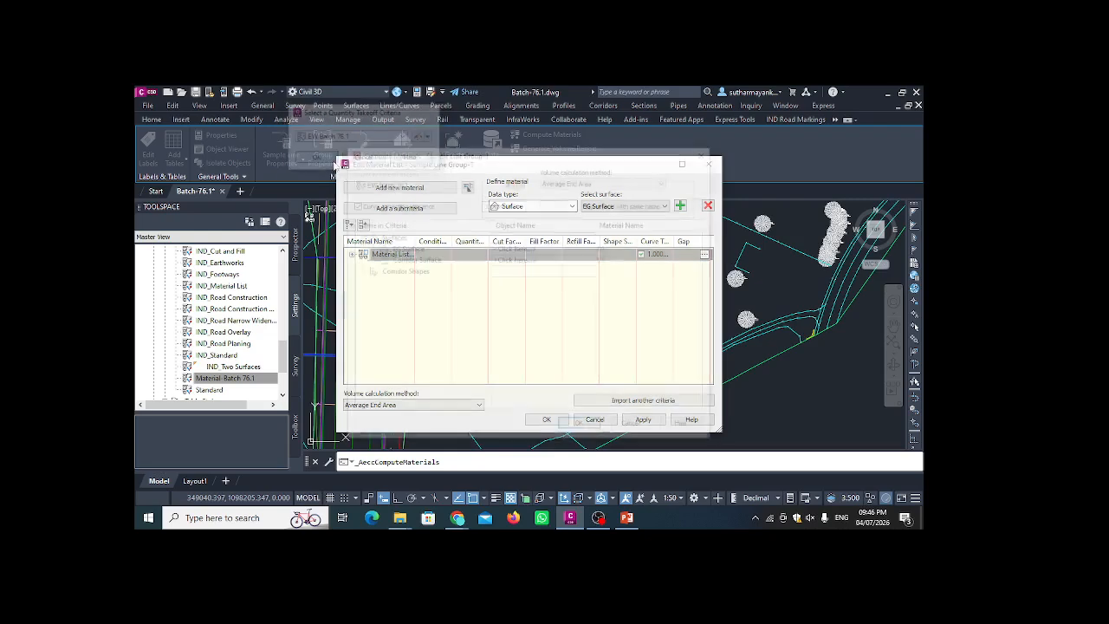
pyautogui.click(547, 419)
pyautogui.click(704, 154)
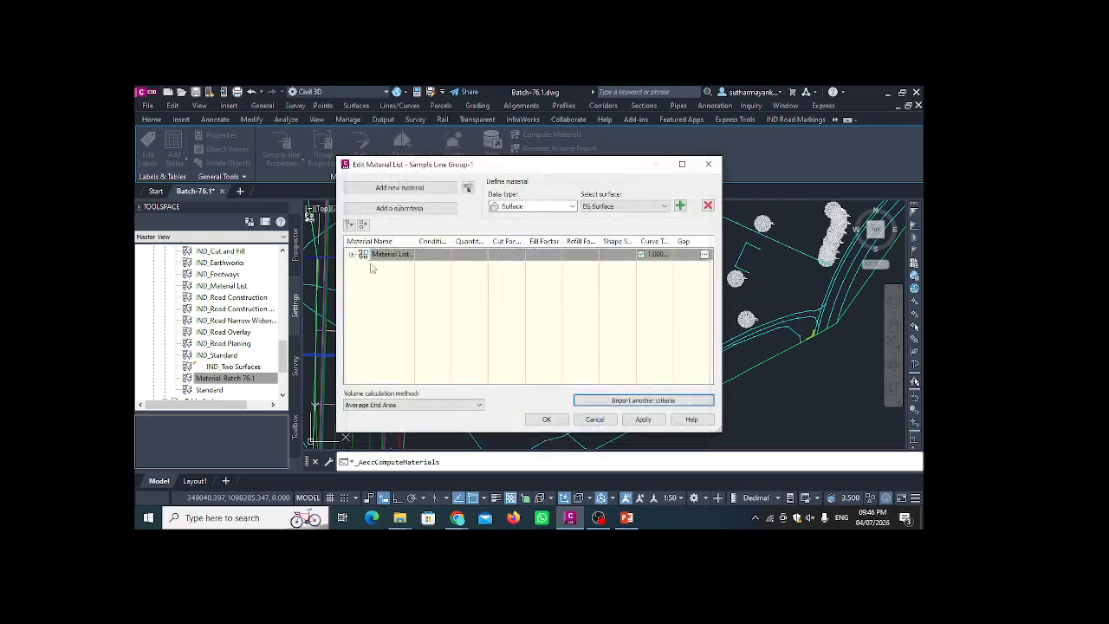
# - Expand the material list to review its materials, close the editor and clear the sample line selection
pyautogui.click(352, 254)
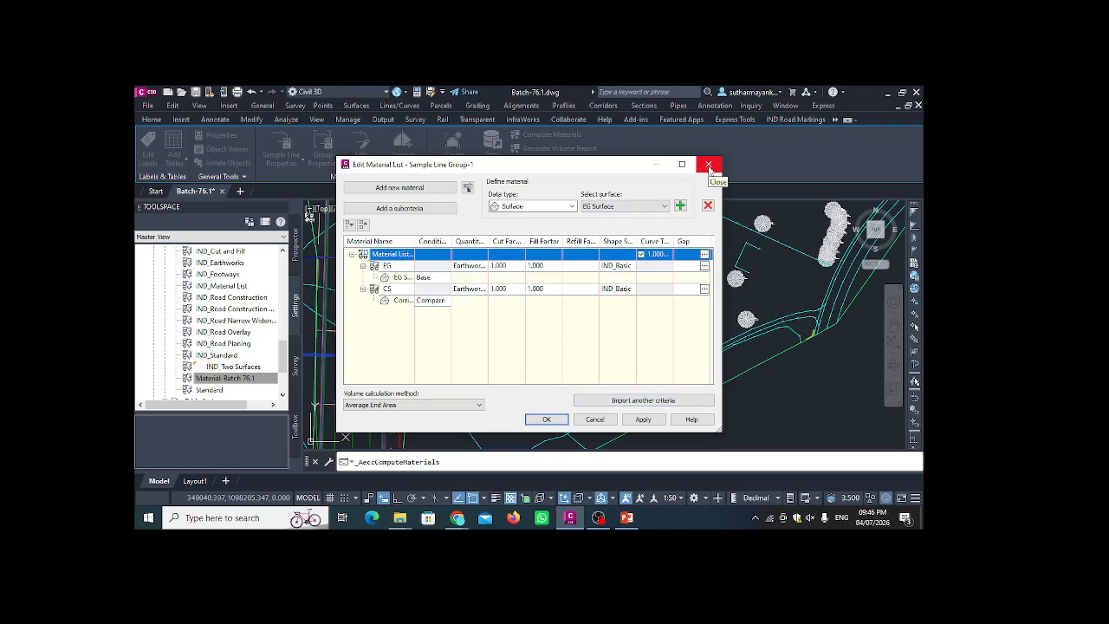
pyautogui.click(709, 165)
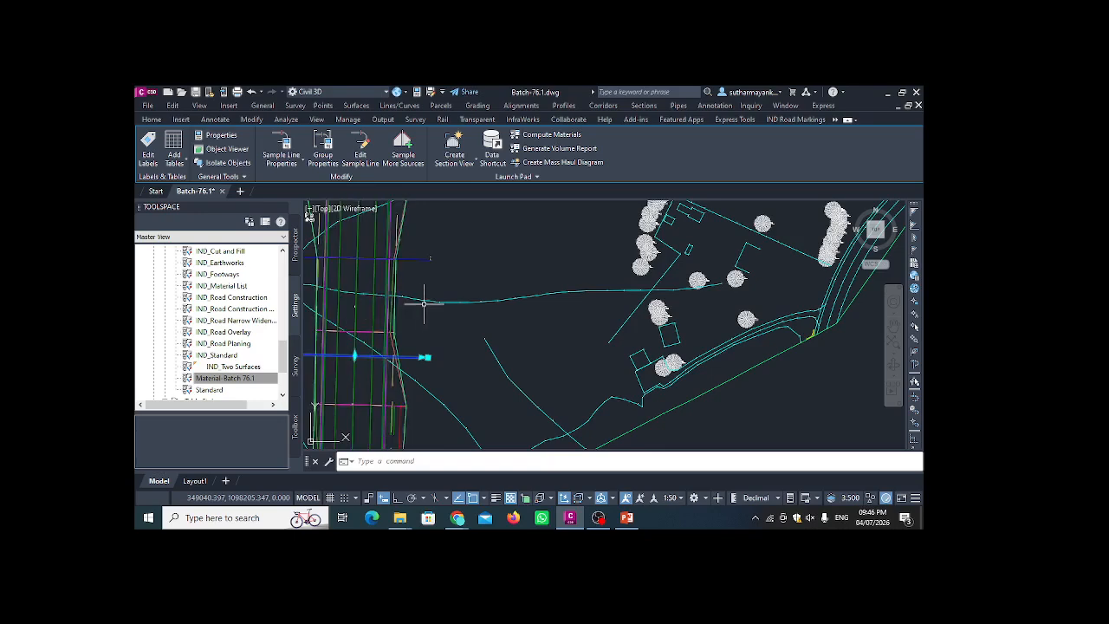
pyautogui.press('Escape')
# - Review the quantity takeoff criteria in the drawing settings, from EW Batch 76.1 down to Material-Batch 76.1
pyautogui.scroll(-4, 444, 297)
pyautogui.scroll(2, 444, 297)
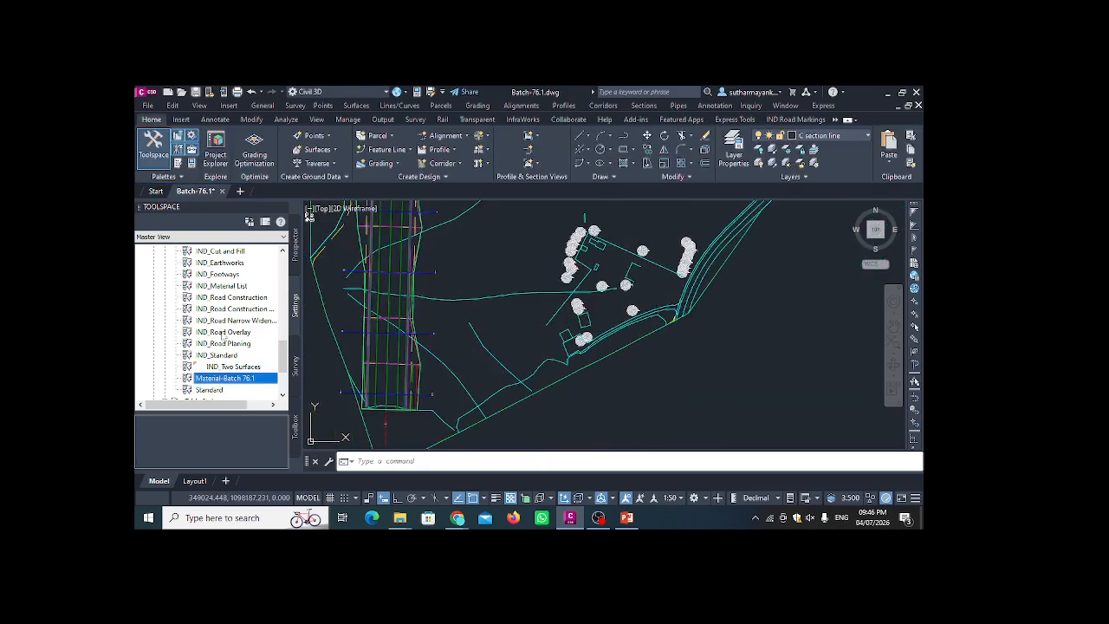
pyautogui.scroll(3, 226, 291)
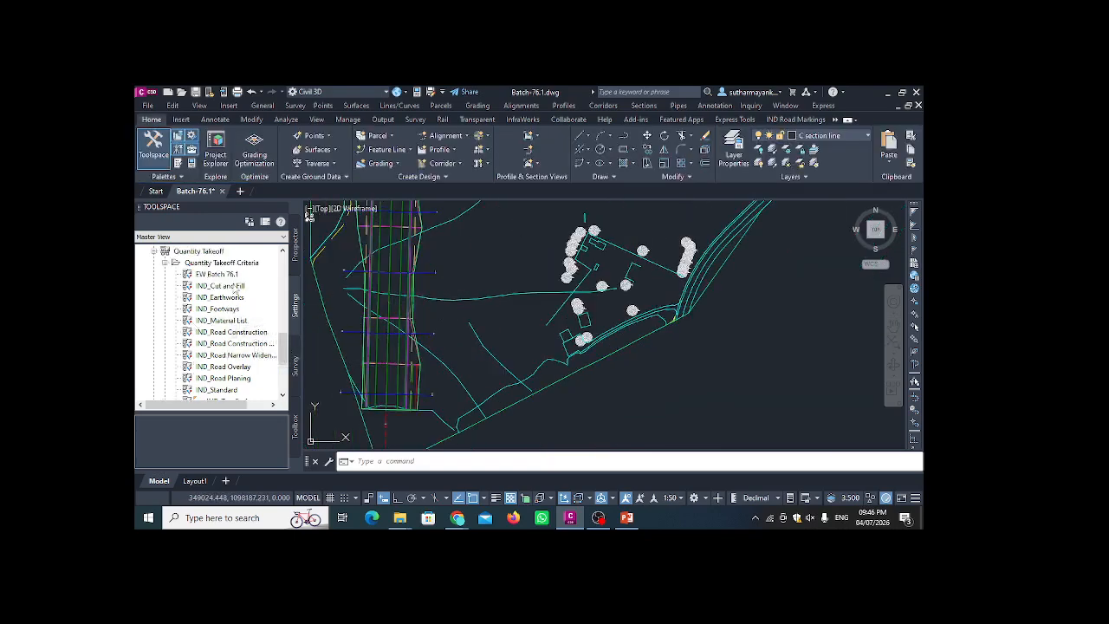
pyautogui.scroll(-6, 227, 312)
pyautogui.scroll(3, 229, 321)
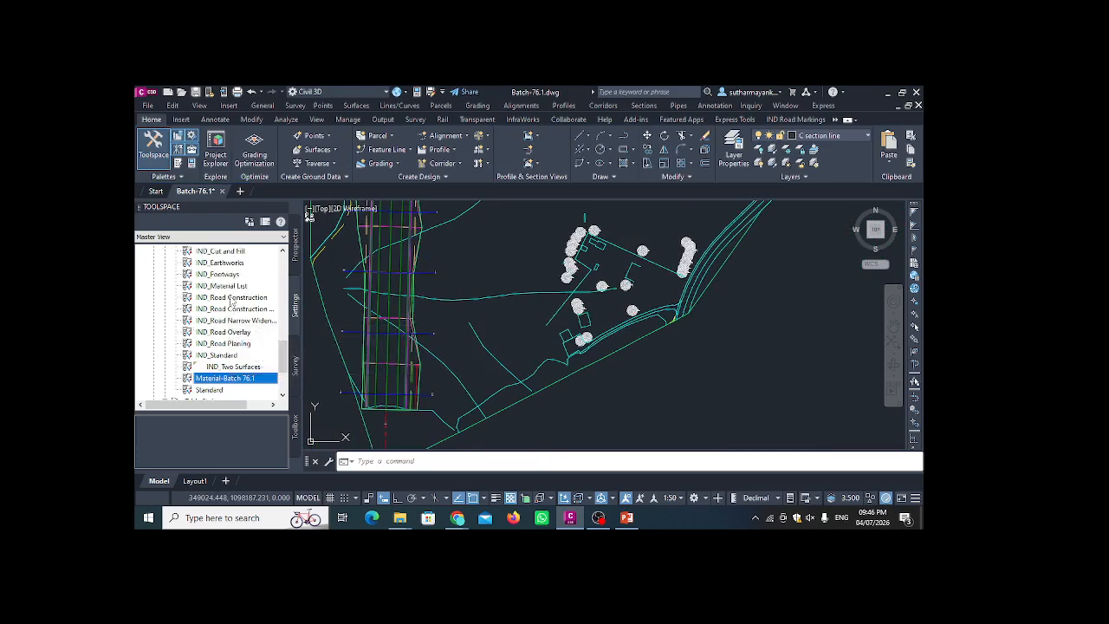
pyautogui.scroll(1, 233, 301)
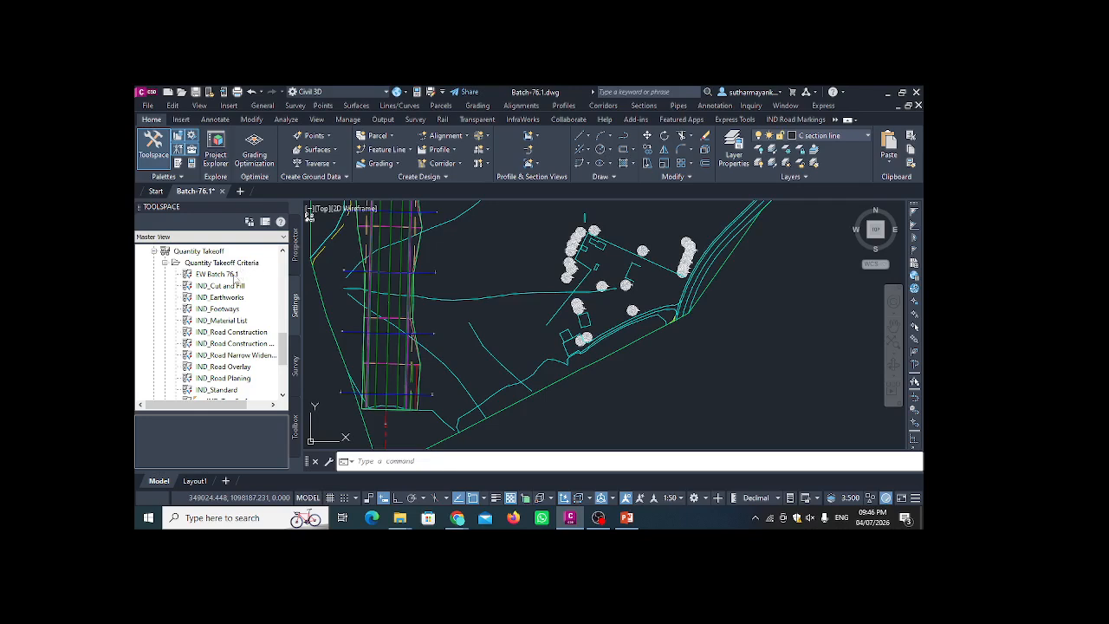
pyautogui.scroll(-1, 236, 286)
pyautogui.click(239, 376)
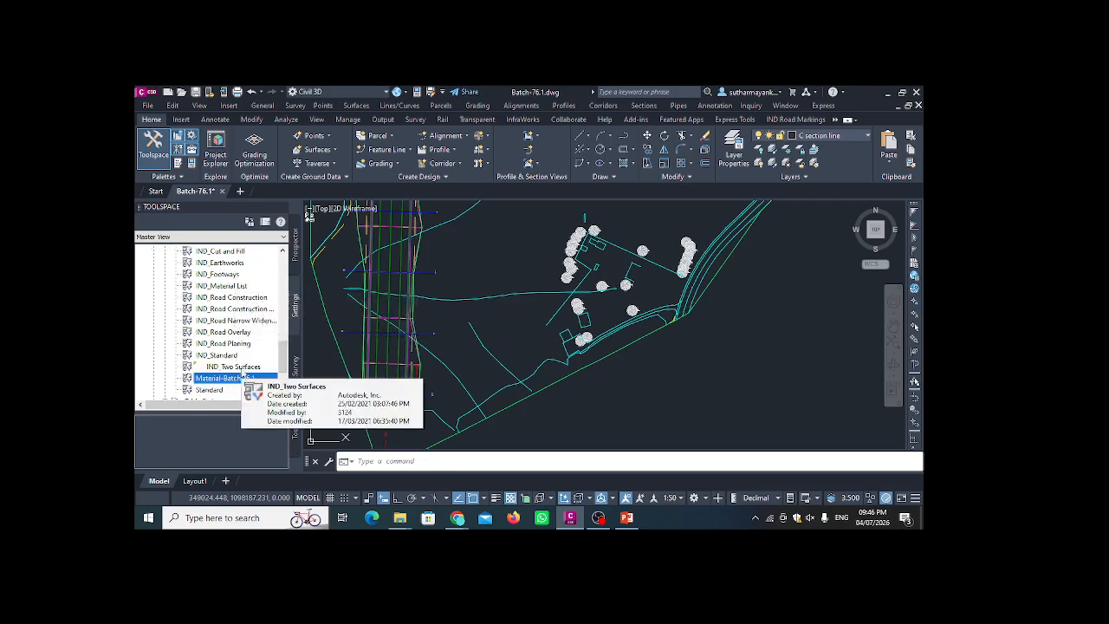
pyautogui.scroll(1, 270, 351)
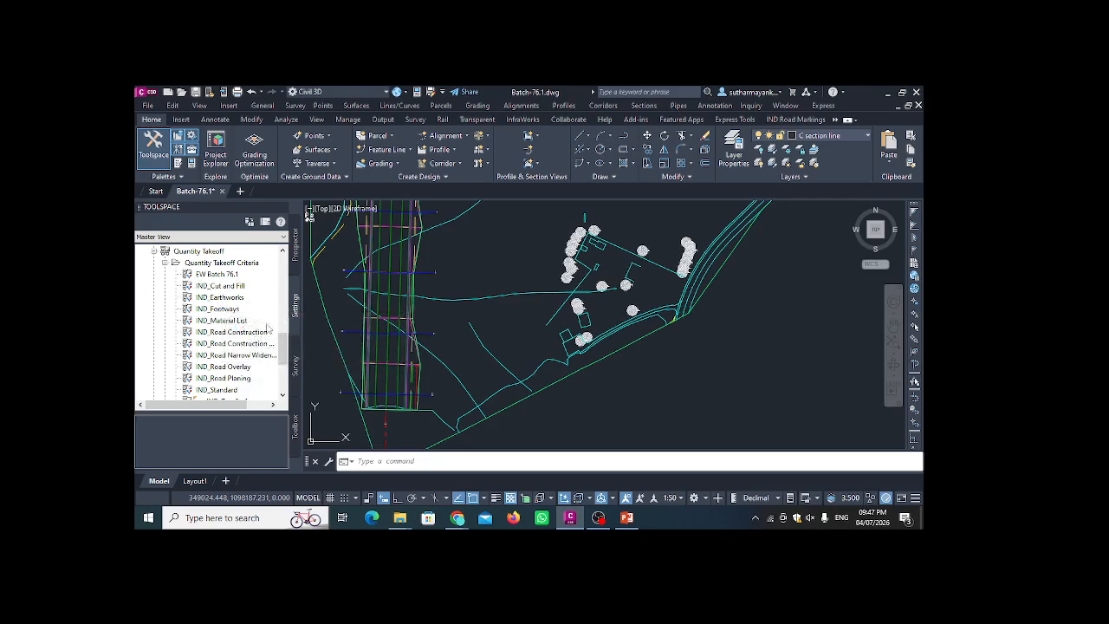
pyautogui.scroll(-6, 402, 322)
# - Select a cross-section view in the drawing and open its section view group properties
pyautogui.scroll(8, 606, 370)
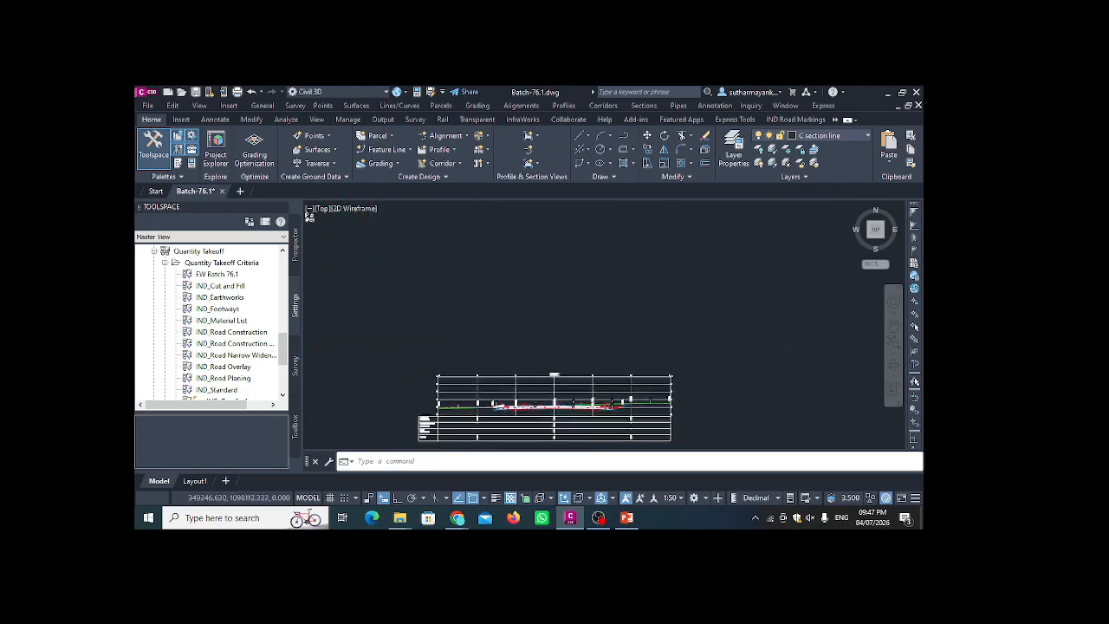
pyautogui.scroll(-3, 546, 352)
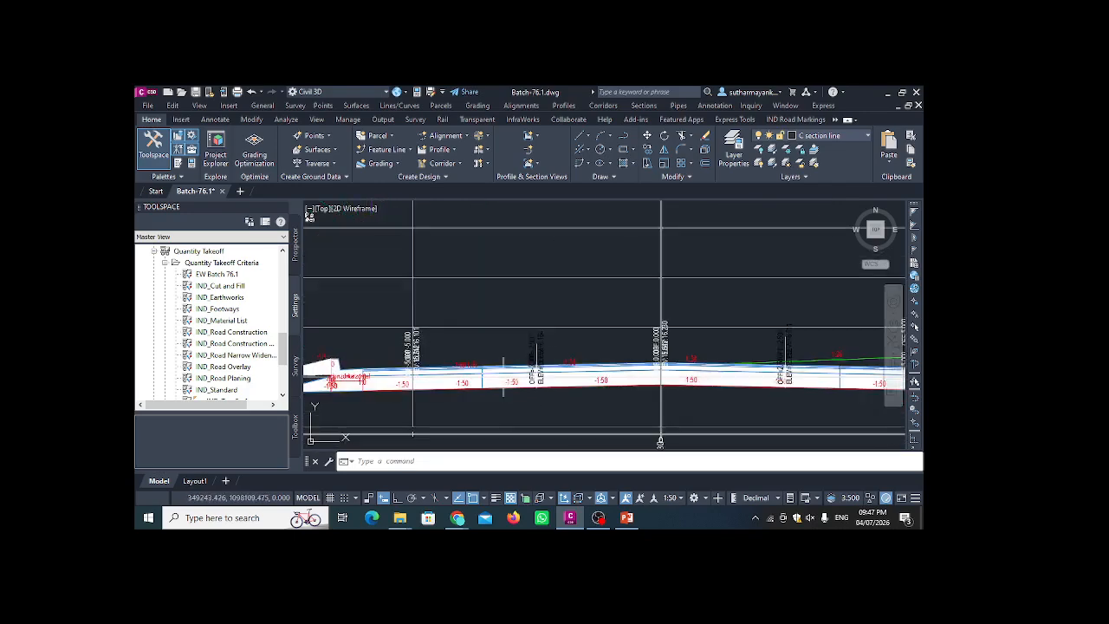
pyautogui.scroll(-5, 556, 399)
pyautogui.scroll(4, 520, 355)
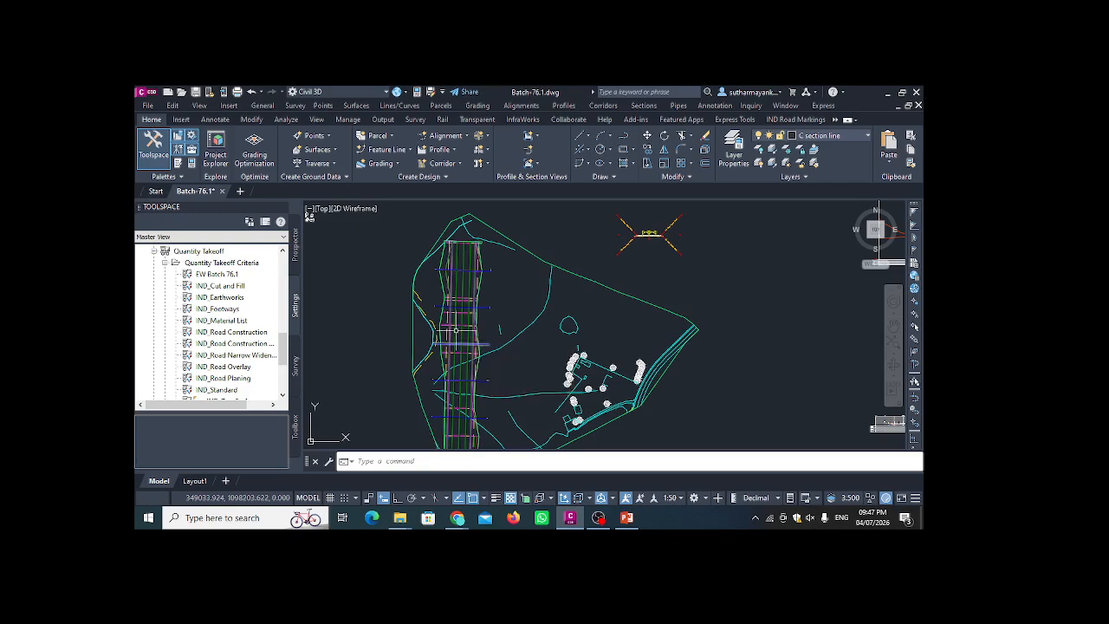
pyautogui.scroll(-4, 461, 301)
pyautogui.scroll(4, 572, 360)
pyautogui.scroll(5, 525, 357)
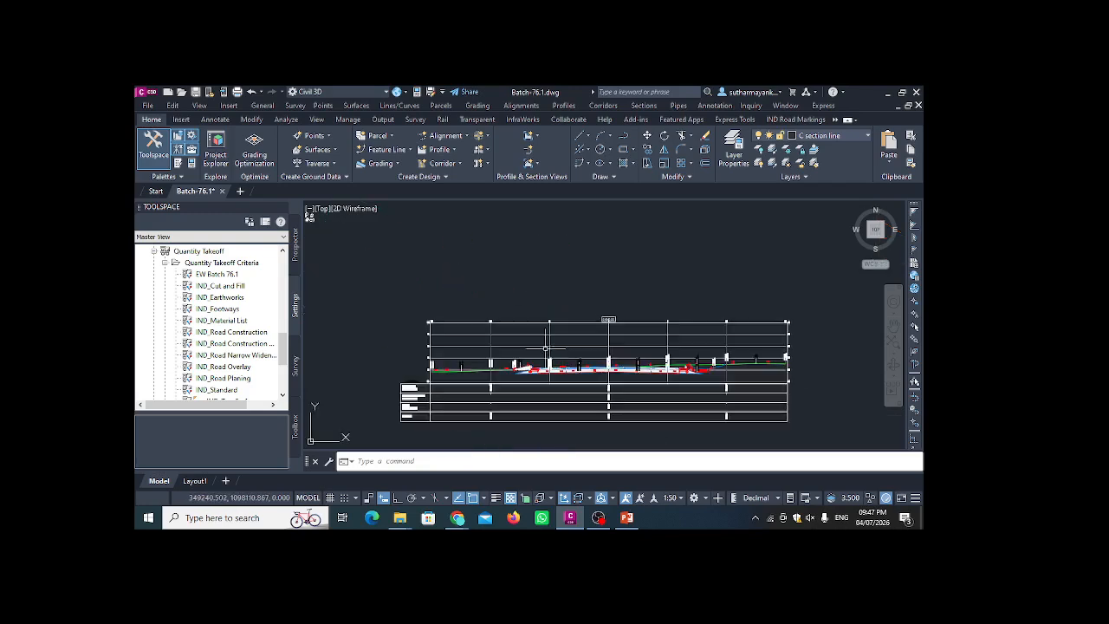
pyautogui.click(585, 345)
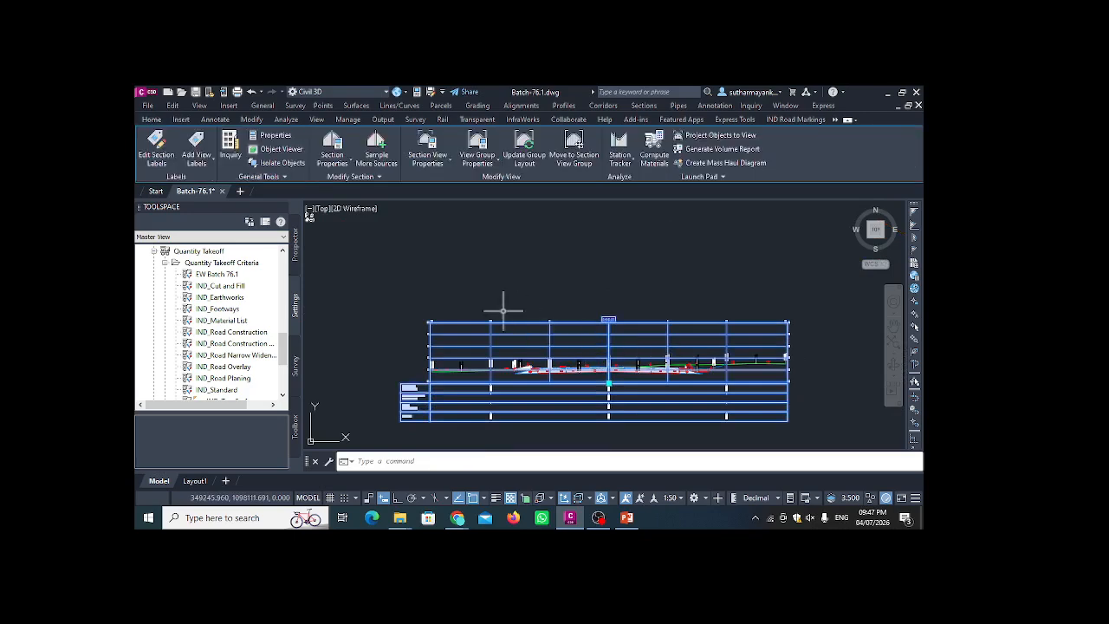
pyautogui.rightClick(395, 286)
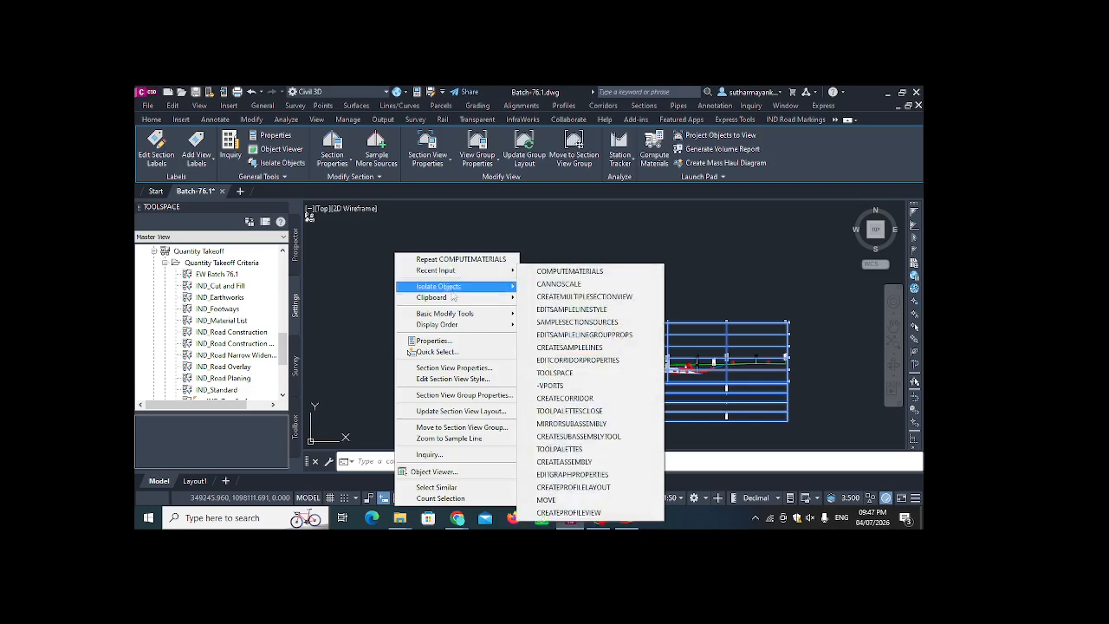
pyautogui.moveTo(454, 300)
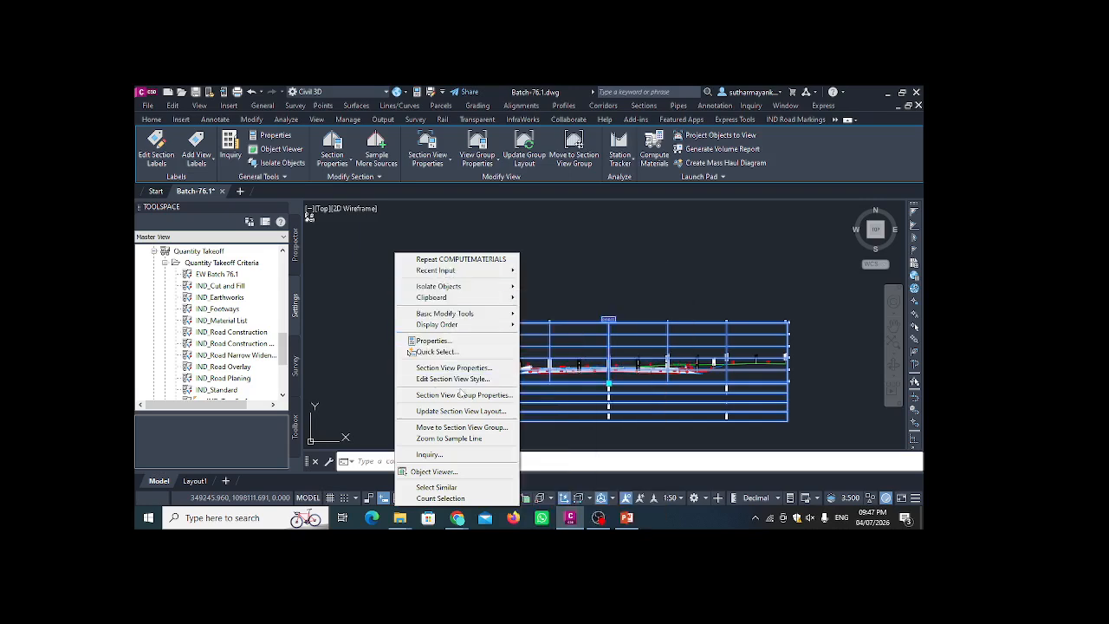
pyautogui.click(468, 397)
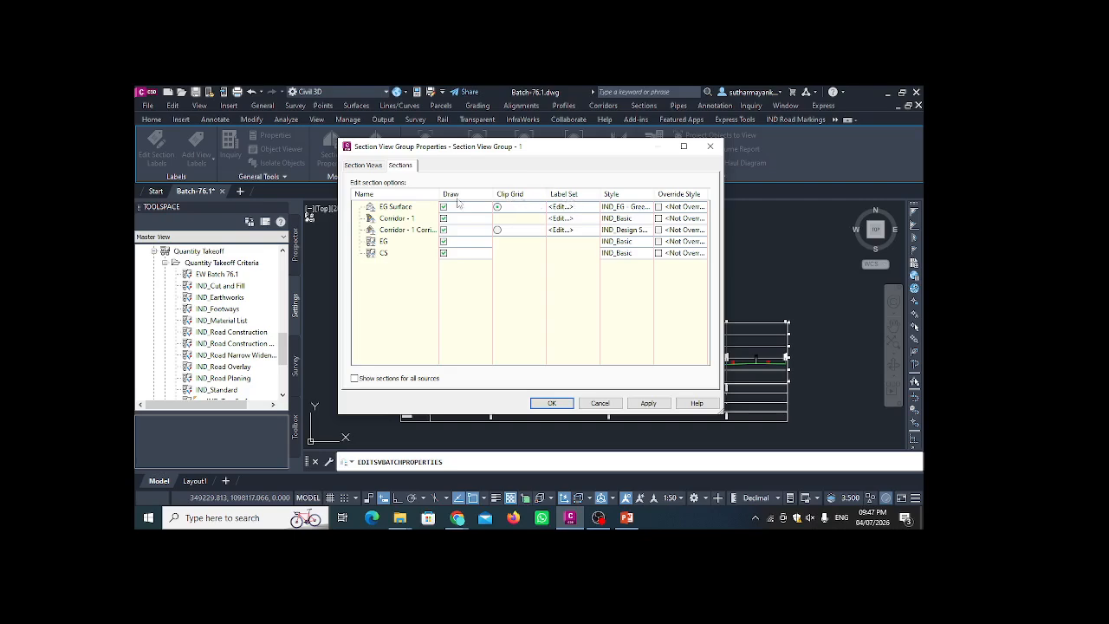
# - Add a Material table and a Total Volume table, both in IND_Basic style, to the volume tables of Section View Group - 1
pyautogui.click(361, 165)
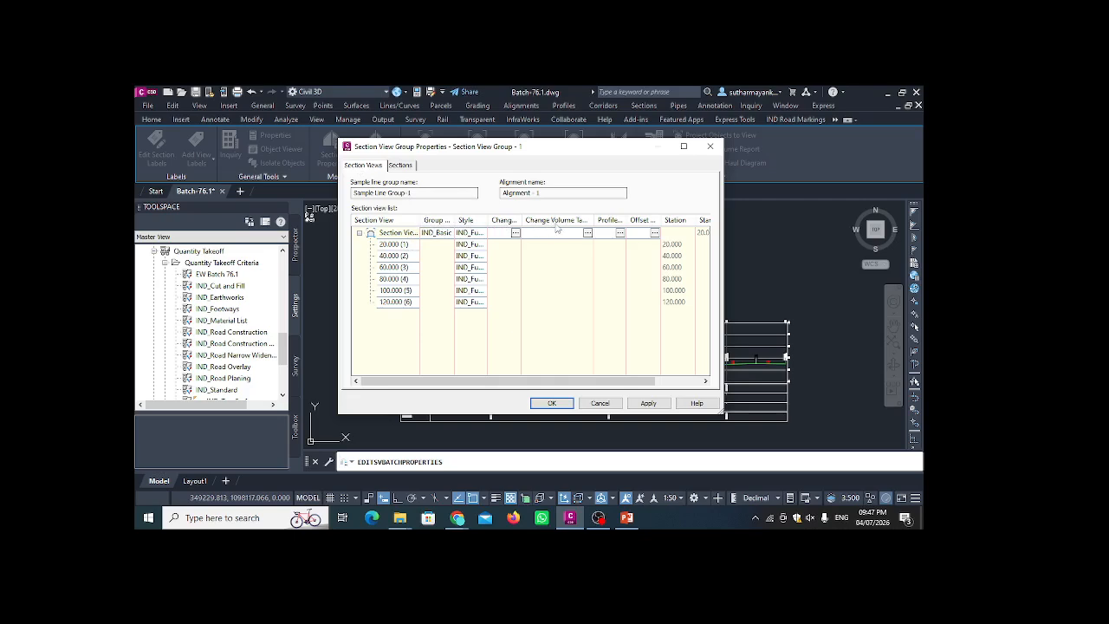
pyautogui.moveTo(592, 219); pyautogui.dragTo(604, 220)
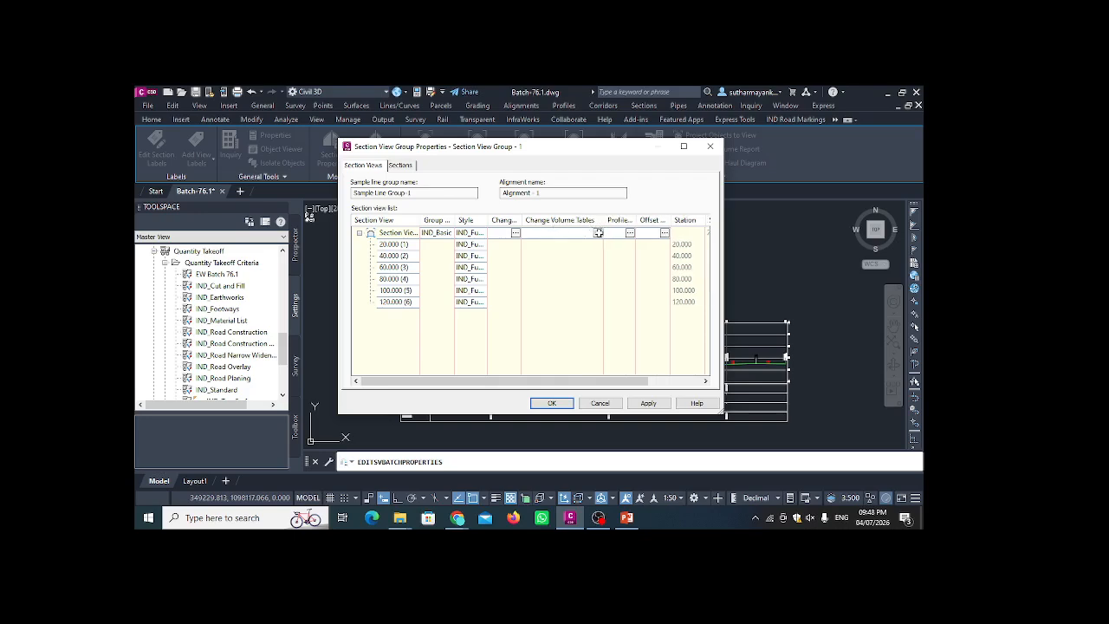
pyautogui.click(598, 233)
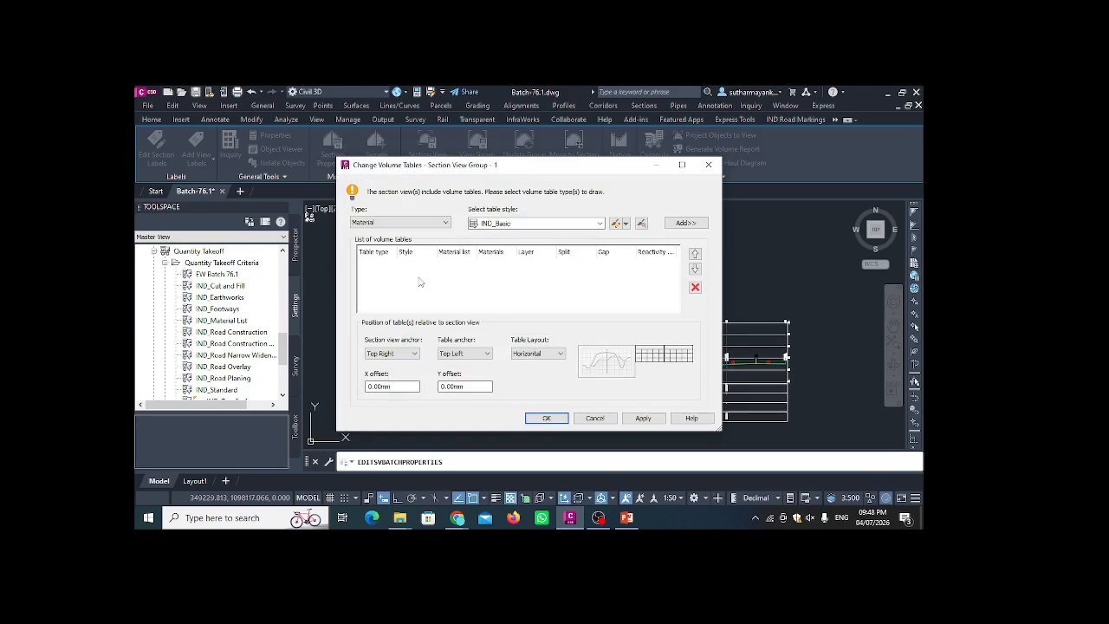
pyautogui.click(384, 223)
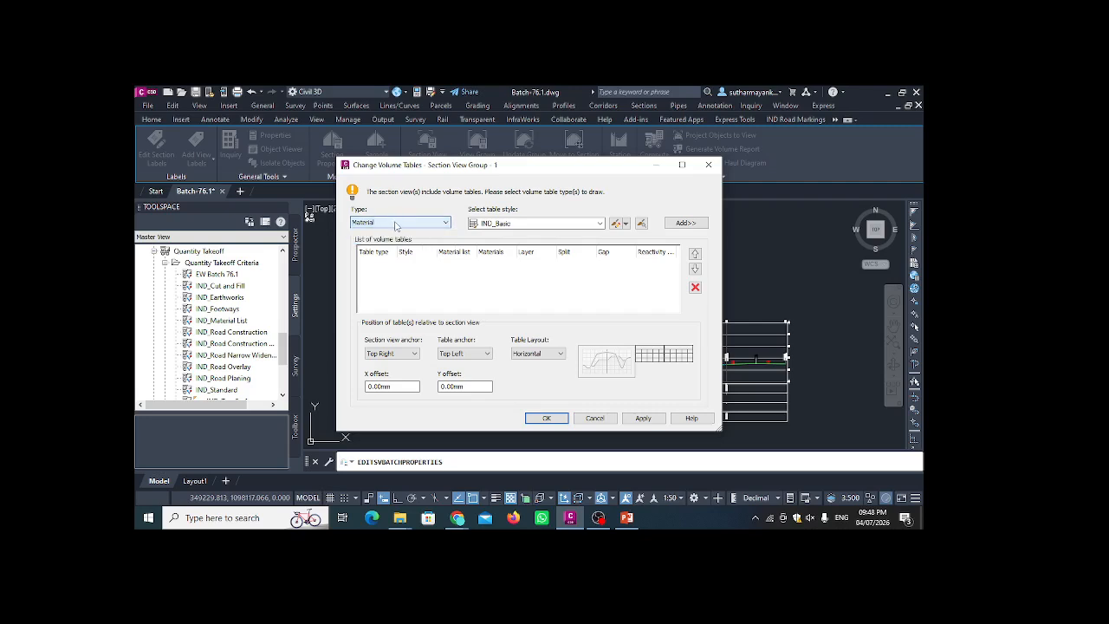
pyautogui.click(395, 224)
pyautogui.click(393, 234)
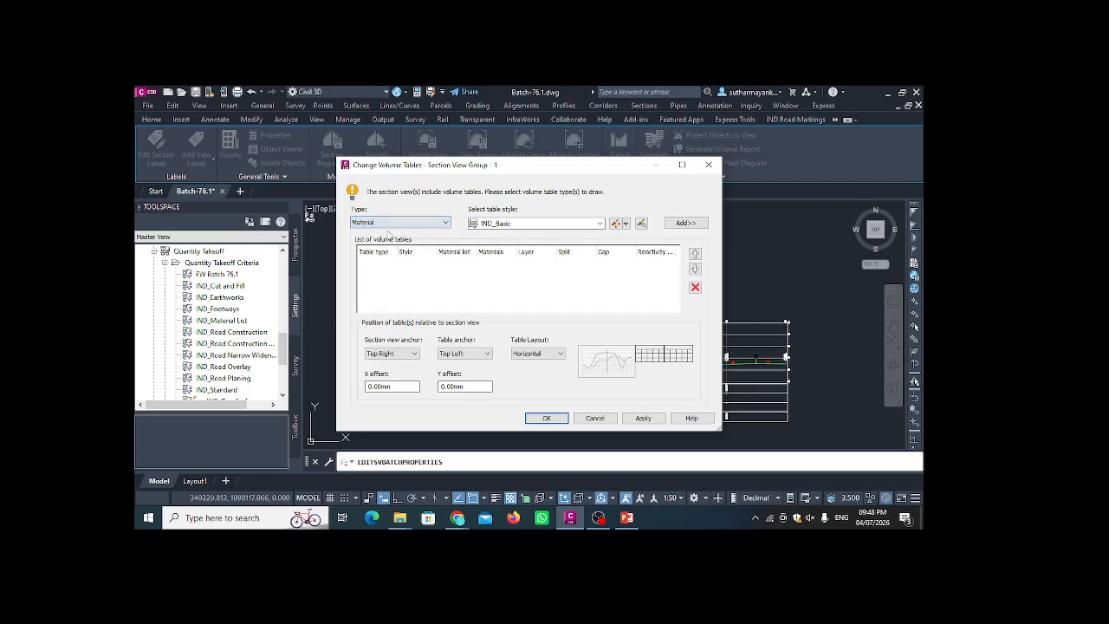
pyautogui.click(680, 224)
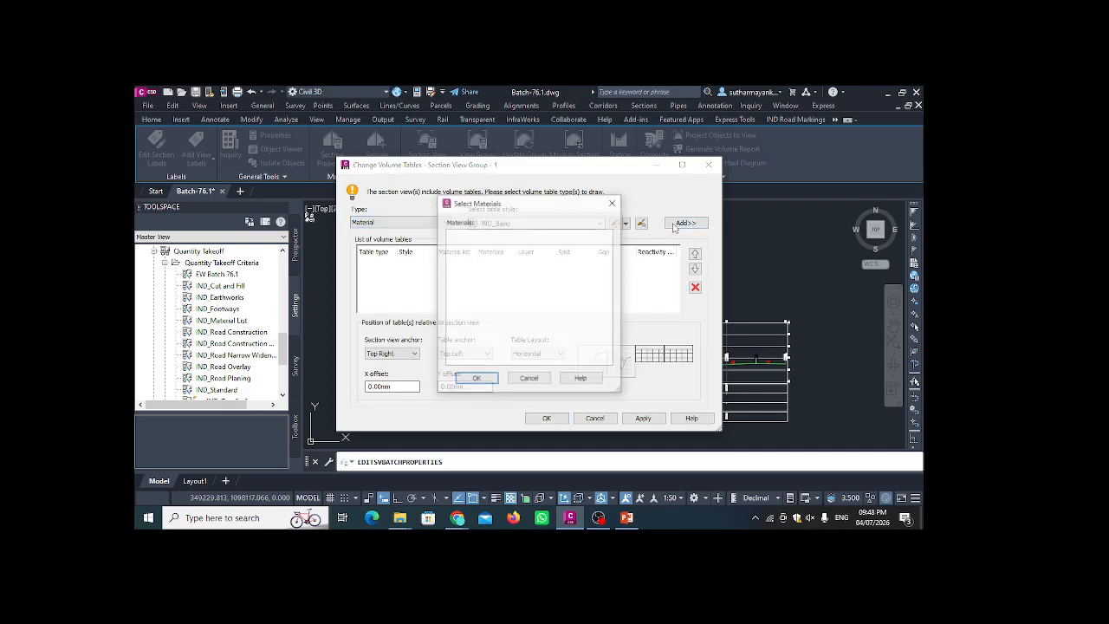
pyautogui.click(475, 380)
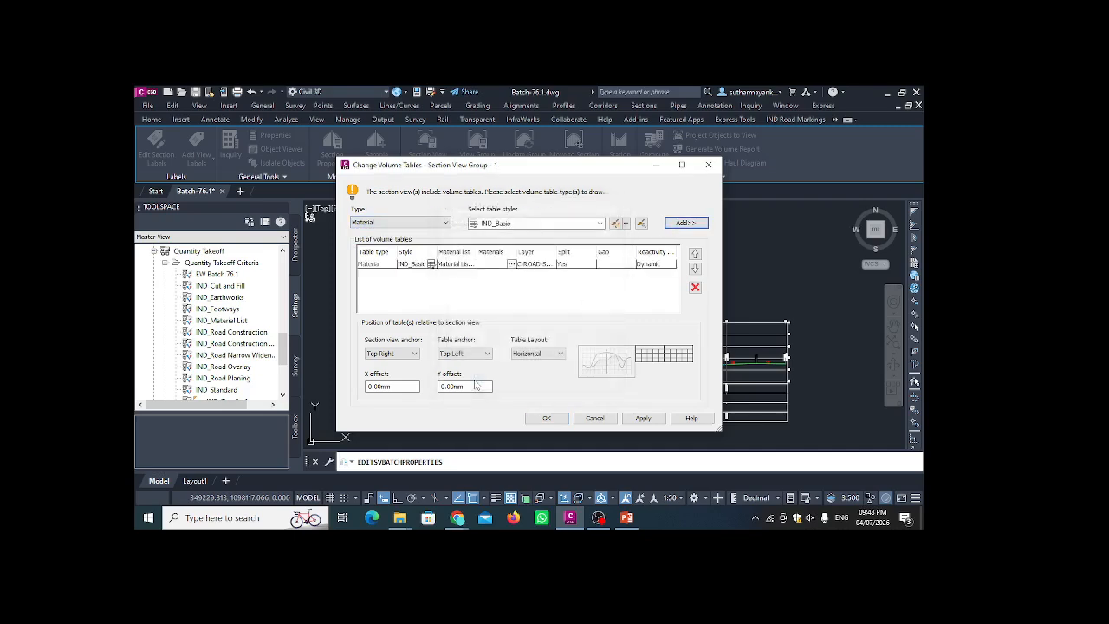
pyautogui.click(405, 222)
pyautogui.click(405, 241)
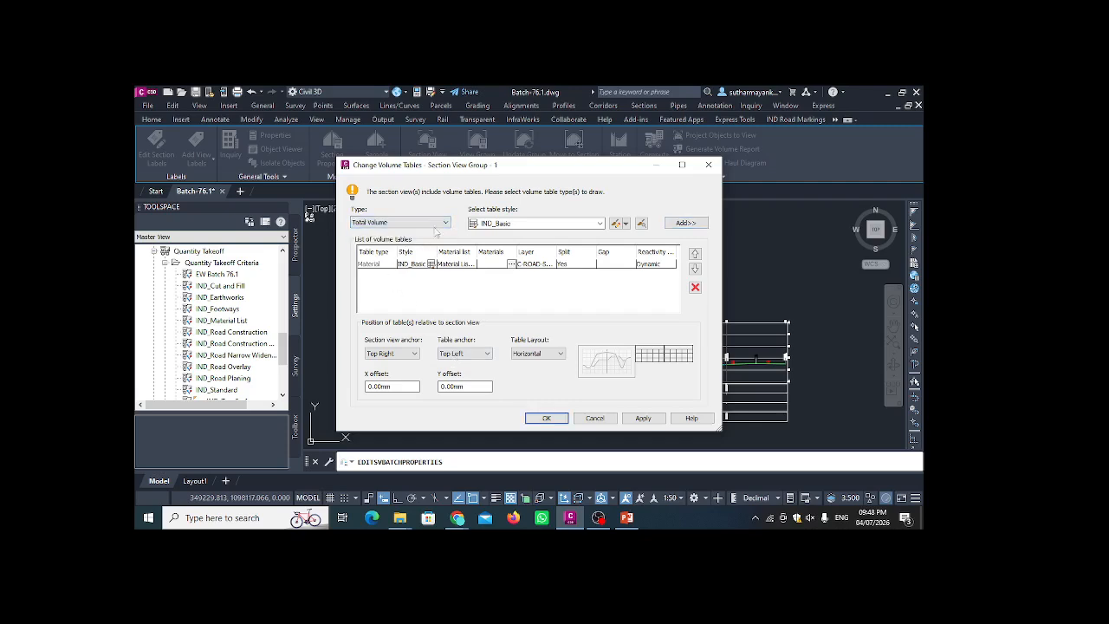
pyautogui.click(682, 223)
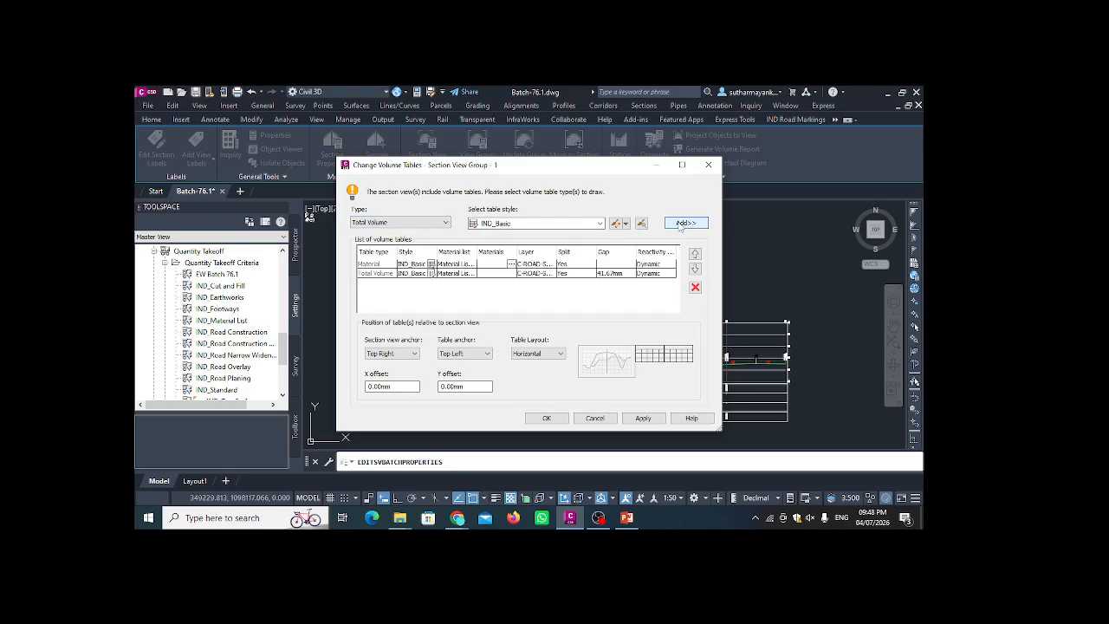
# - Add a second Material table with the IND_Basic style to the list of volume tables
pyautogui.click(402, 222)
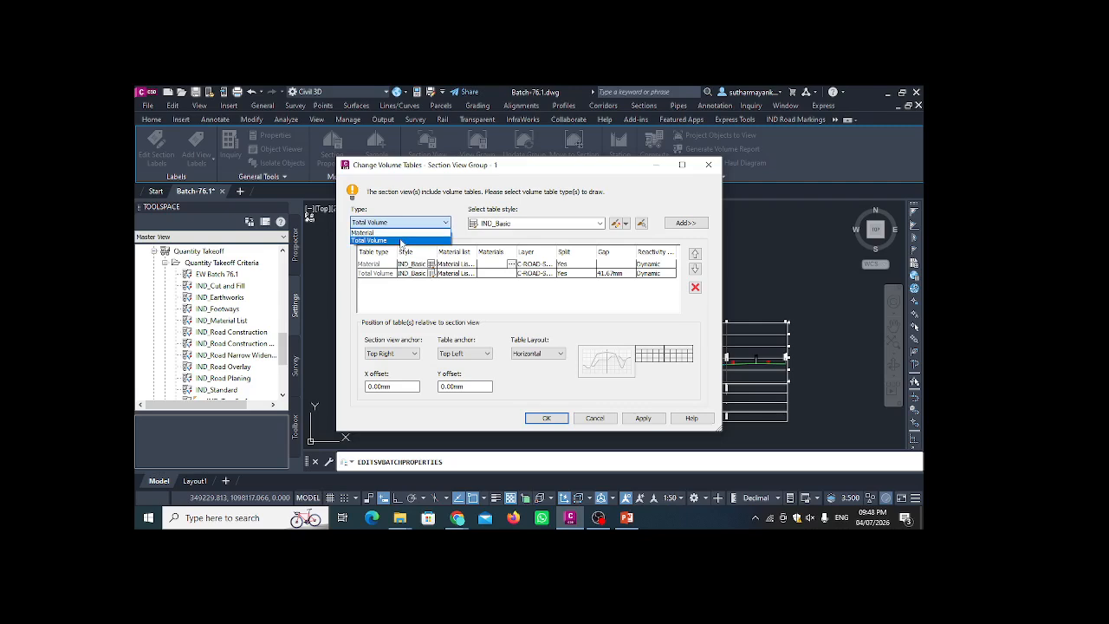
pyautogui.click(382, 232)
pyautogui.click(685, 223)
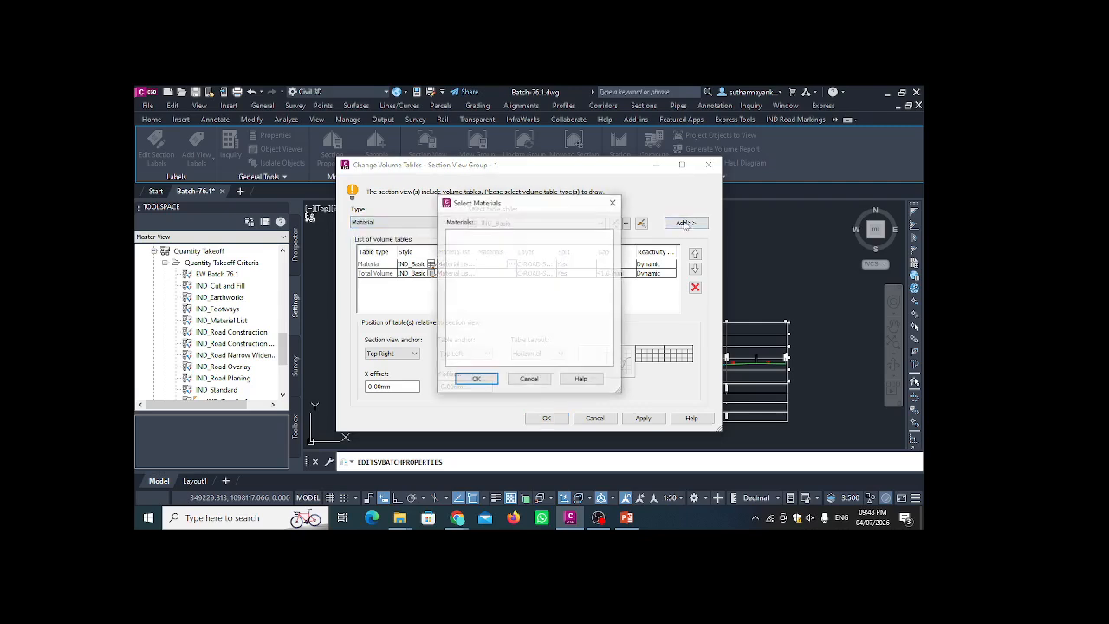
pyautogui.click(476, 380)
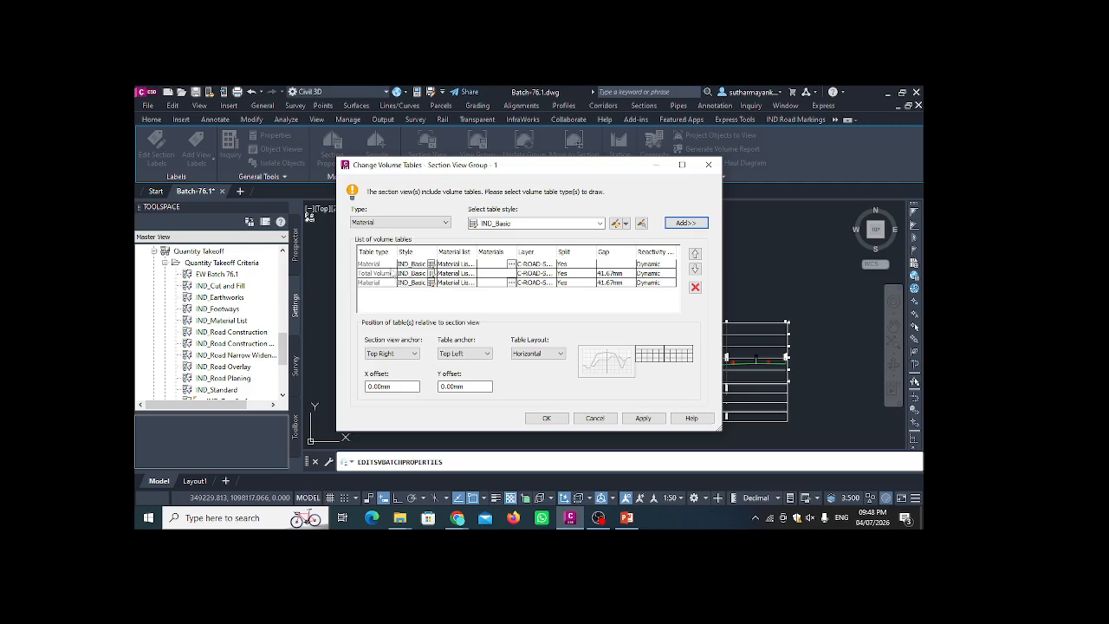
# - Apply the volume tables with the duplicate table deleted, and confirm the section view group properties
pyautogui.click(392, 274)
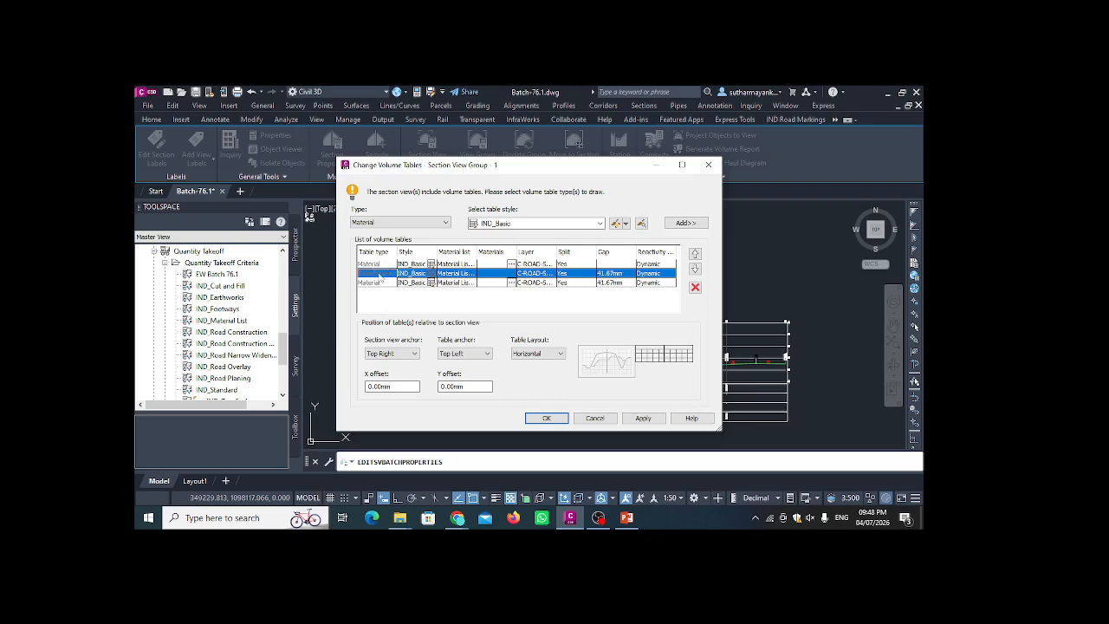
pyautogui.click(431, 266)
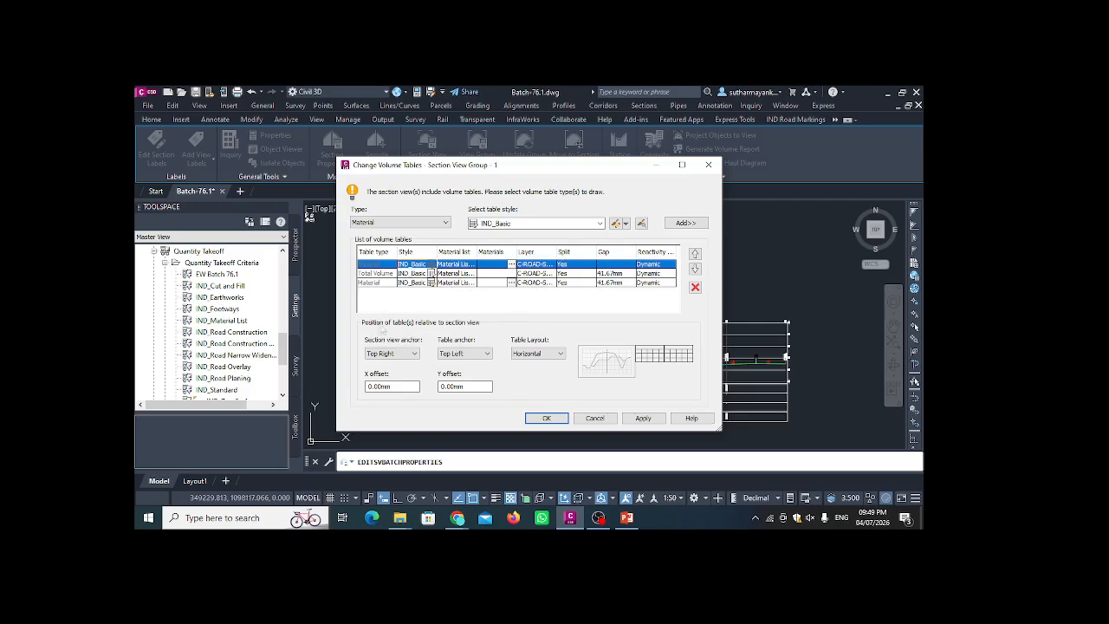
pyautogui.moveTo(535, 167); pyautogui.dragTo(410, 143)
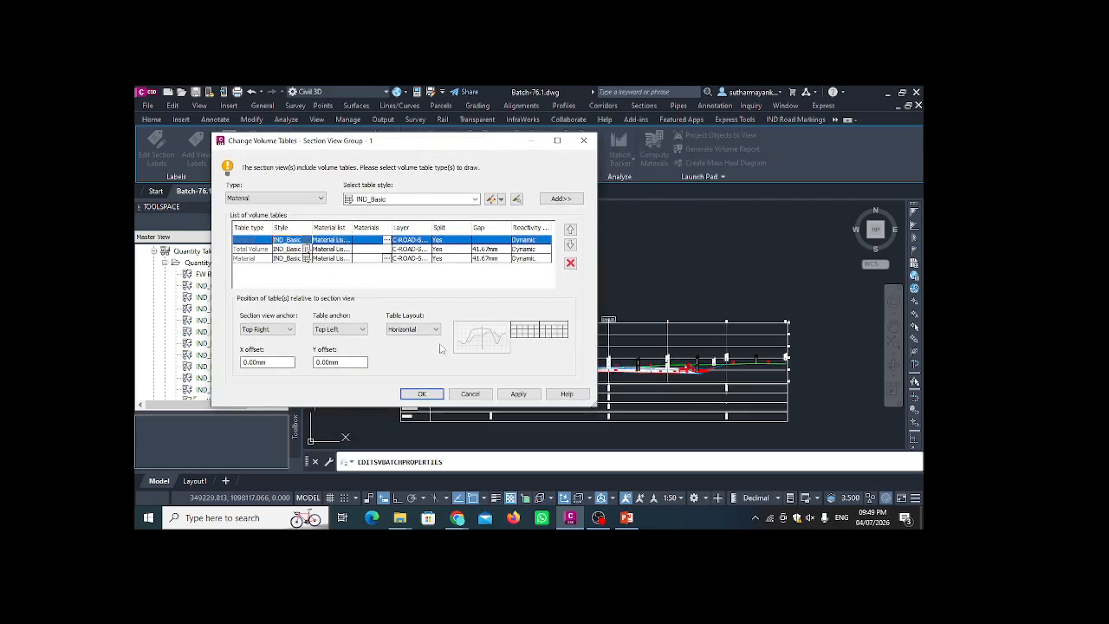
pyautogui.click(524, 394)
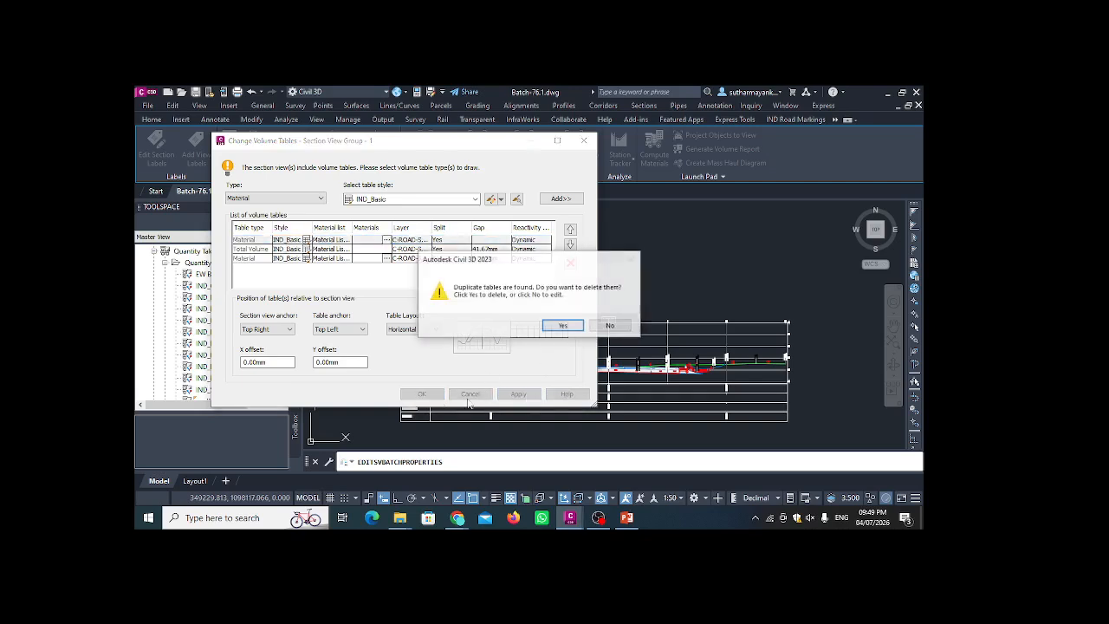
pyautogui.click(563, 326)
pyautogui.click(421, 394)
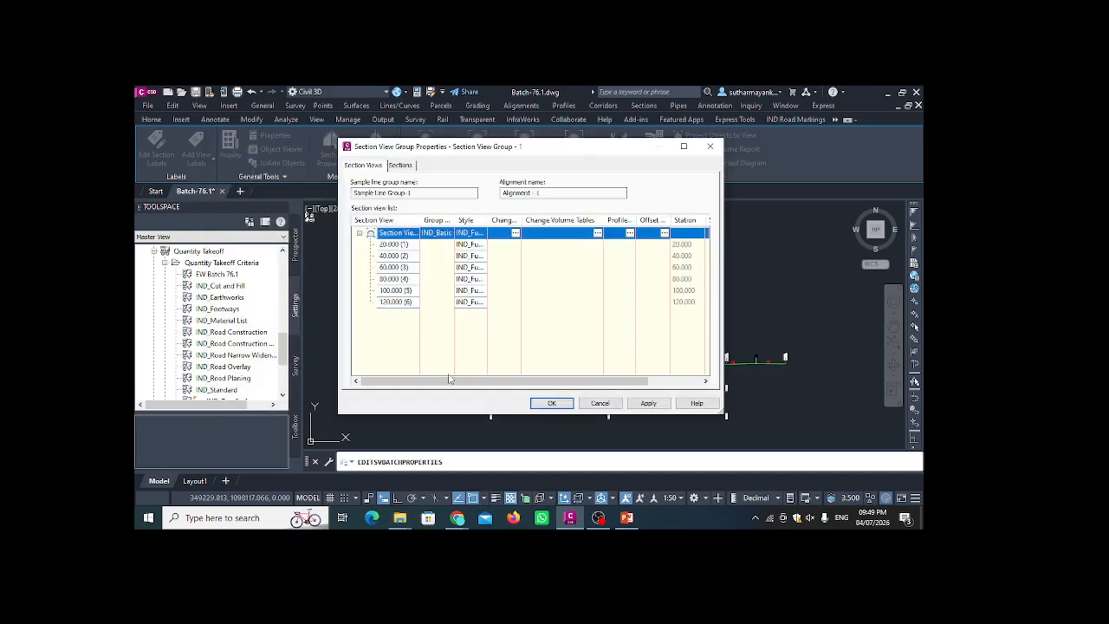
pyautogui.click(639, 404)
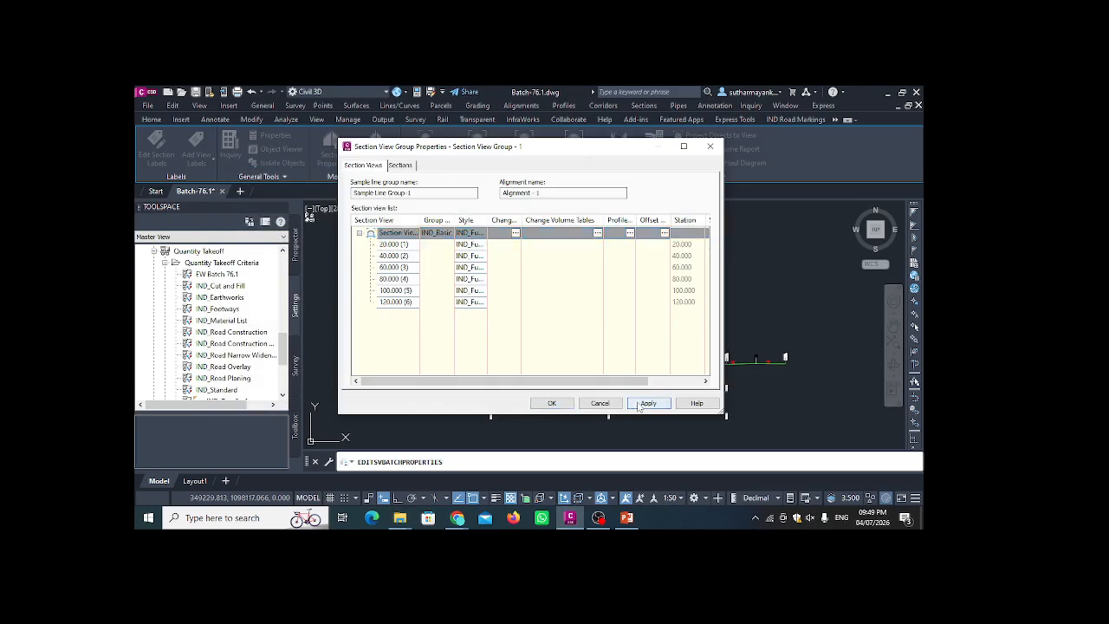
pyautogui.click(560, 404)
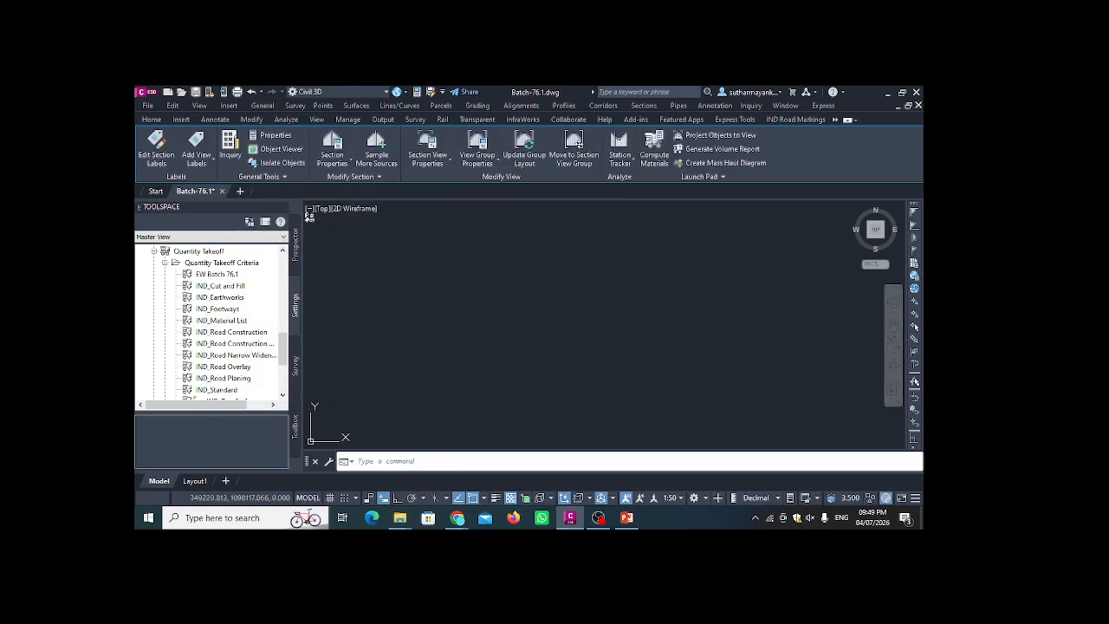
# - Examine the Material and Total Volume tables beside the cross-section views at stations 0+020 and 0+040
pyautogui.scroll(6, 594, 316)
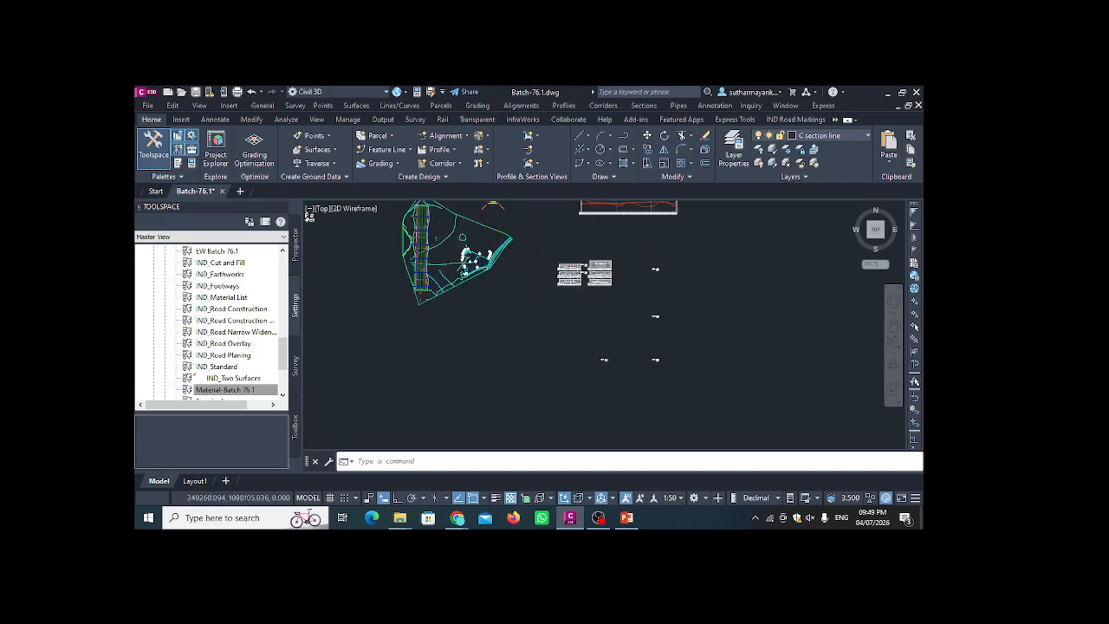
pyautogui.scroll(8, 587, 227)
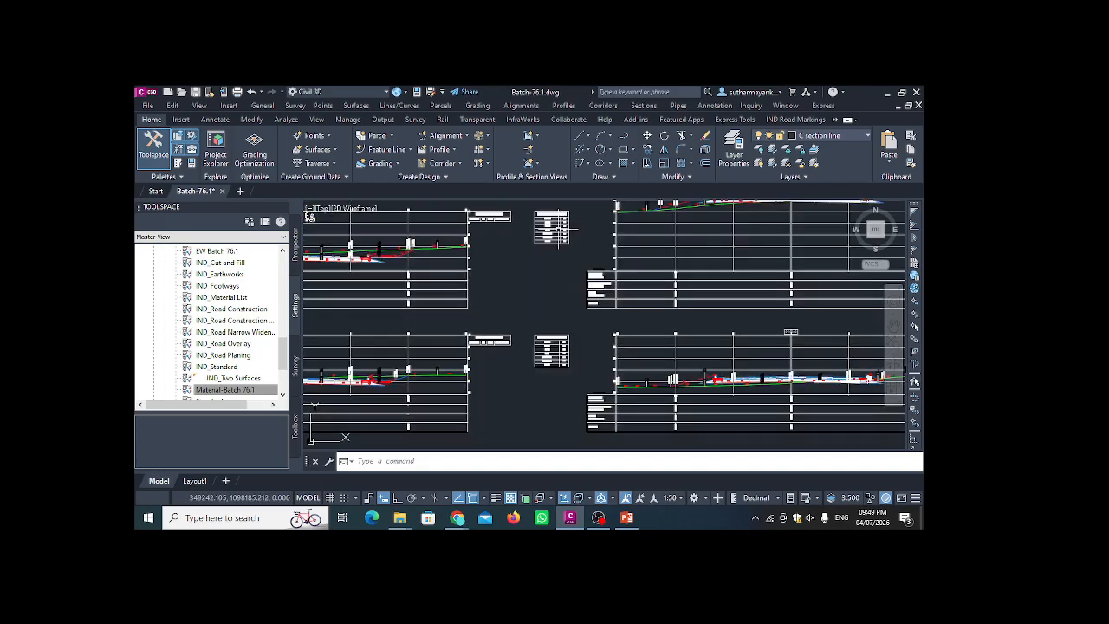
pyautogui.scroll(2, 496, 247)
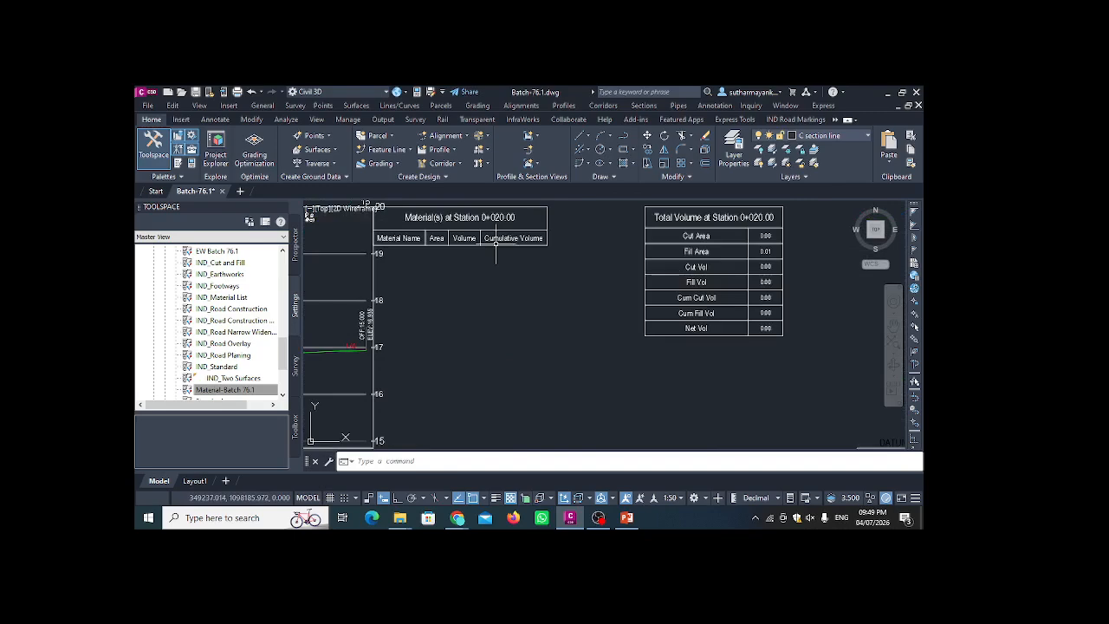
pyautogui.scroll(-3, 495, 247)
pyautogui.scroll(3, 529, 295)
pyautogui.scroll(-3, 546, 373)
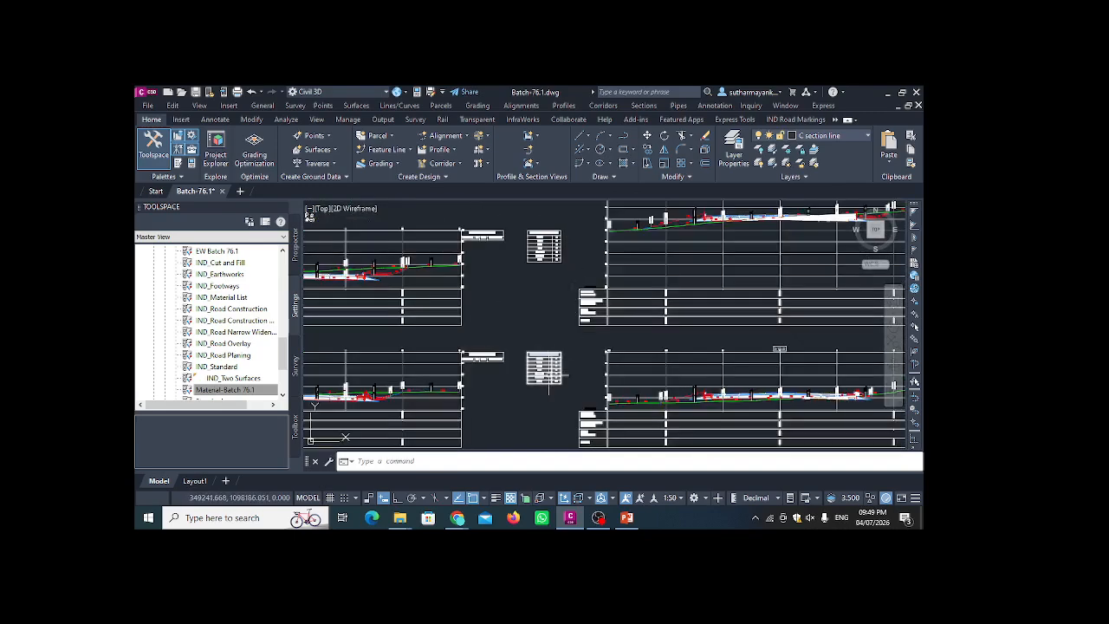
pyautogui.scroll(8, 548, 377)
pyautogui.scroll(-5, 524, 286)
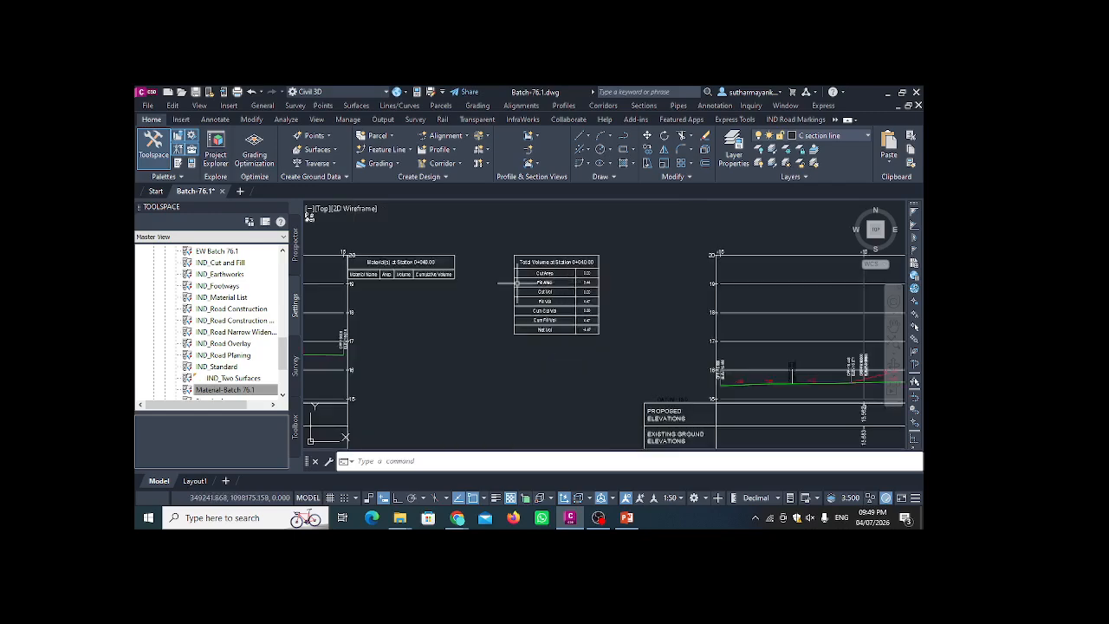
pyautogui.scroll(-3, 517, 282)
pyautogui.scroll(4, 580, 285)
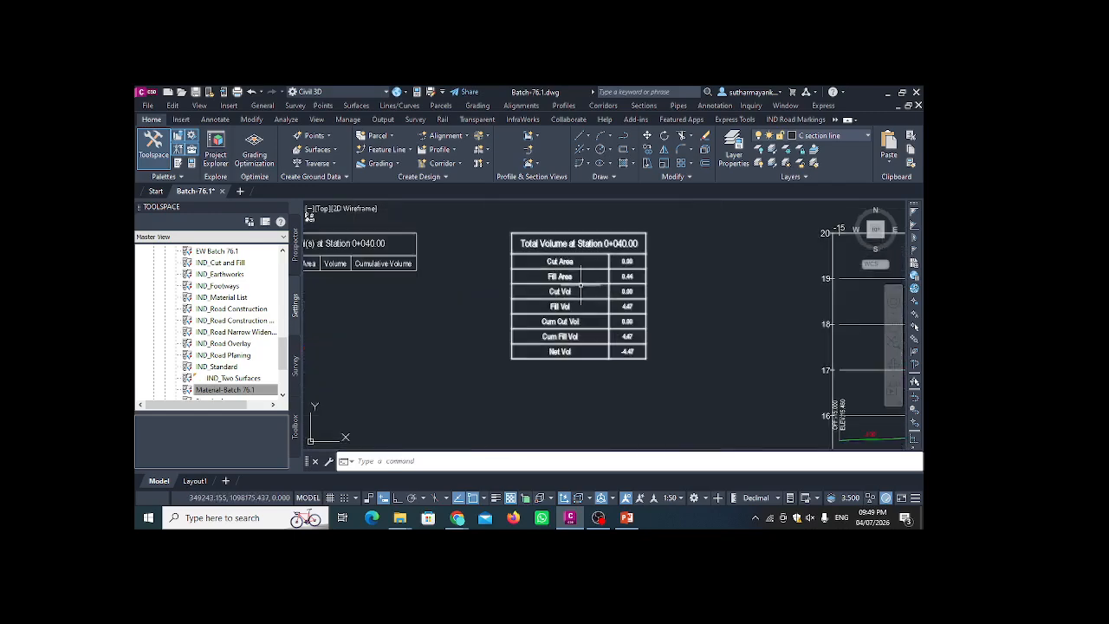
pyautogui.scroll(-4, 580, 285)
pyautogui.scroll(1, 564, 302)
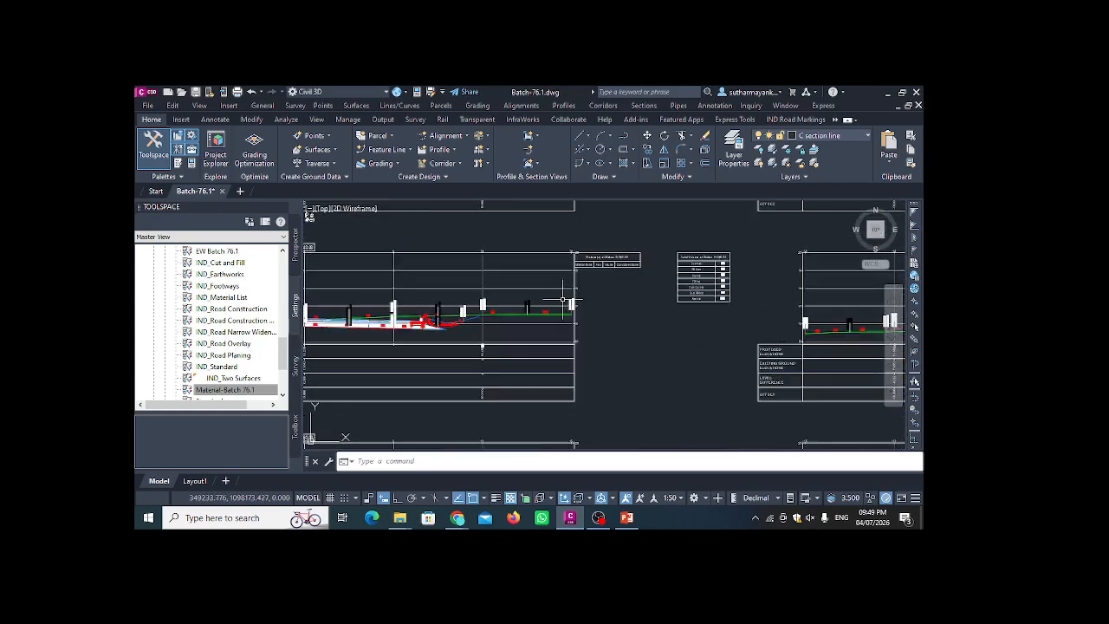
pyautogui.scroll(-3, 558, 304)
pyautogui.scroll(1, 595, 310)
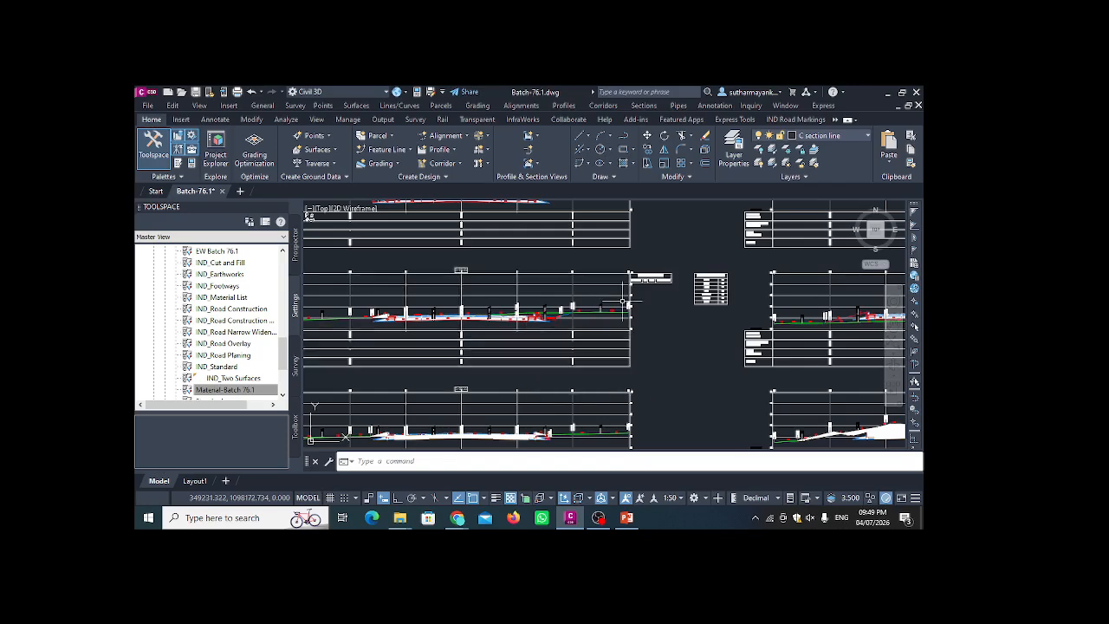
pyautogui.scroll(3, 622, 302)
pyautogui.scroll(-3, 688, 300)
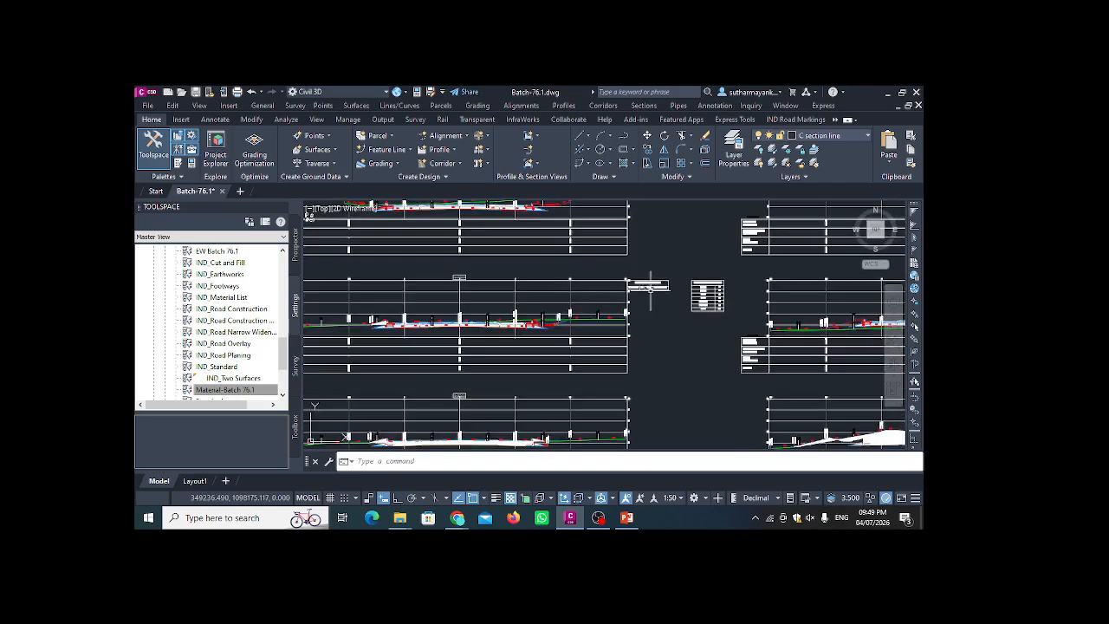
pyautogui.scroll(4, 700, 298)
pyautogui.scroll(-6, 684, 301)
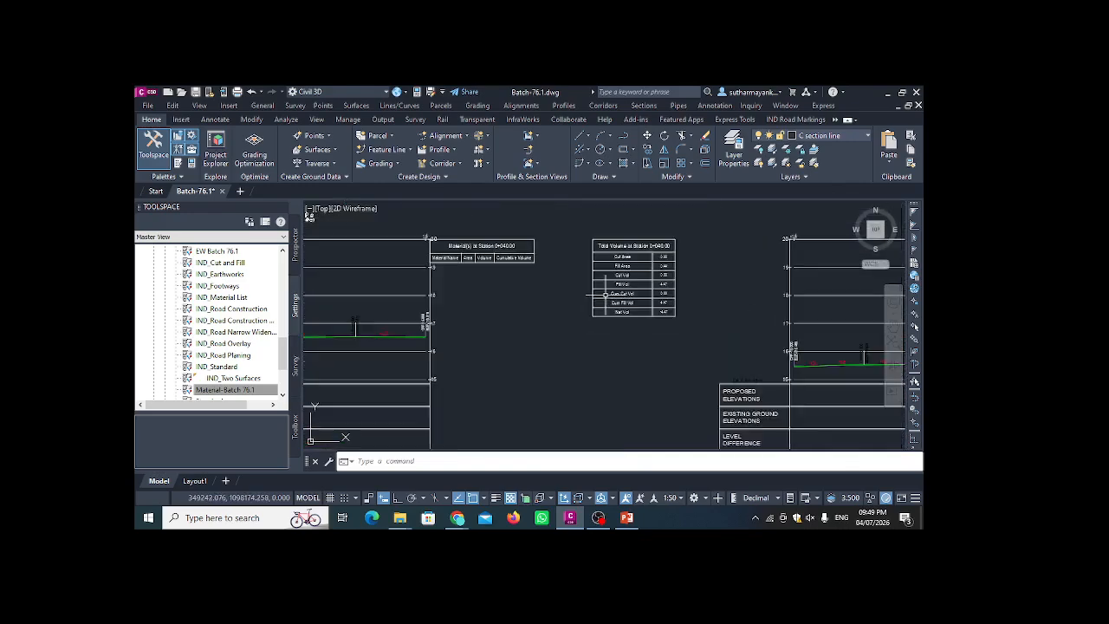
pyautogui.scroll(5, 524, 311)
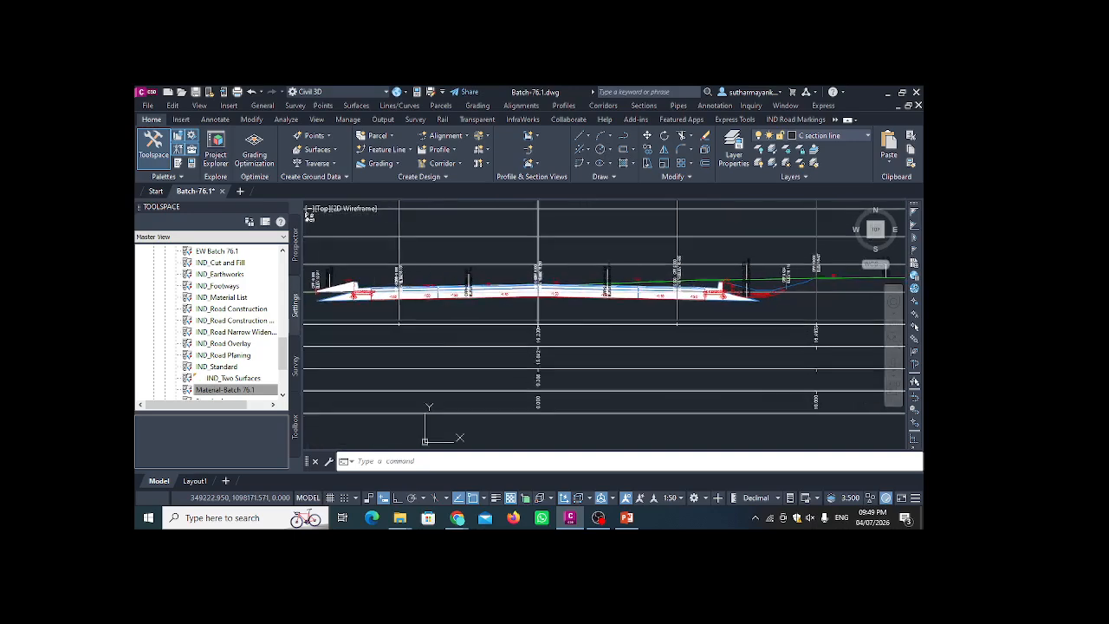
pyautogui.scroll(-5, 522, 310)
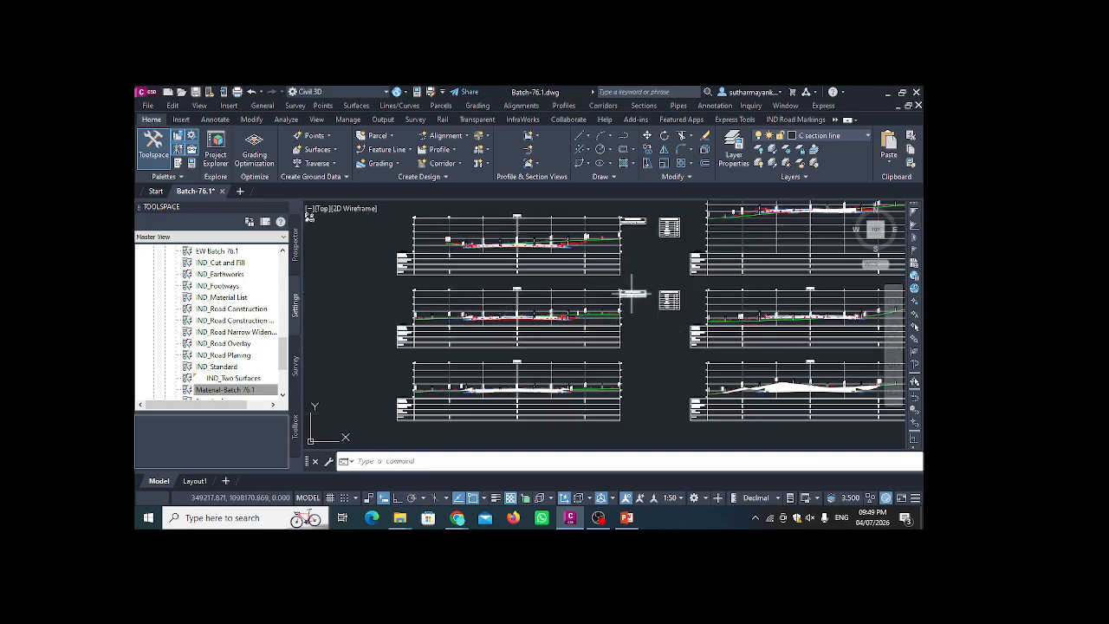
pyautogui.scroll(5, 626, 302)
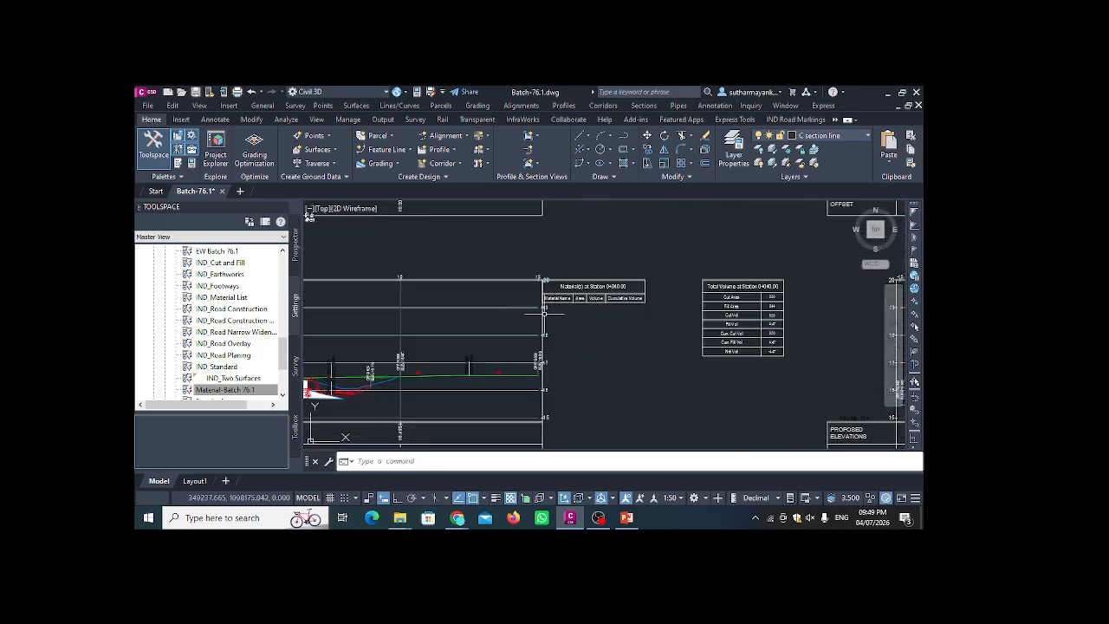
# - Open the volume table settings of Section View Group - 1 from the cross-section view at station 0+040
pyautogui.click(400, 321)
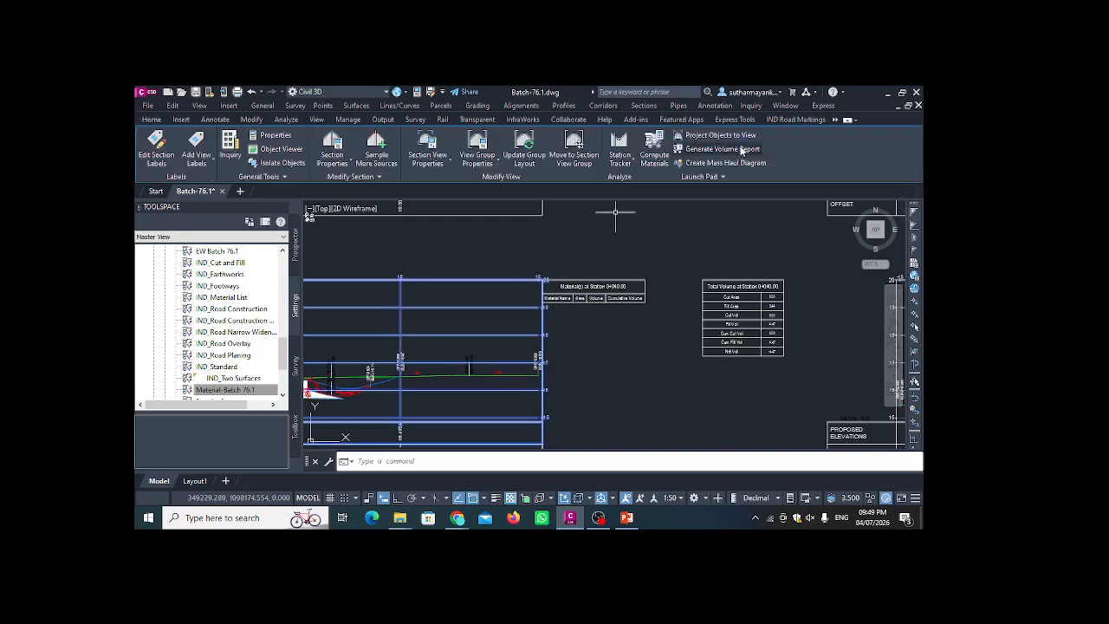
pyautogui.rightClick(596, 357)
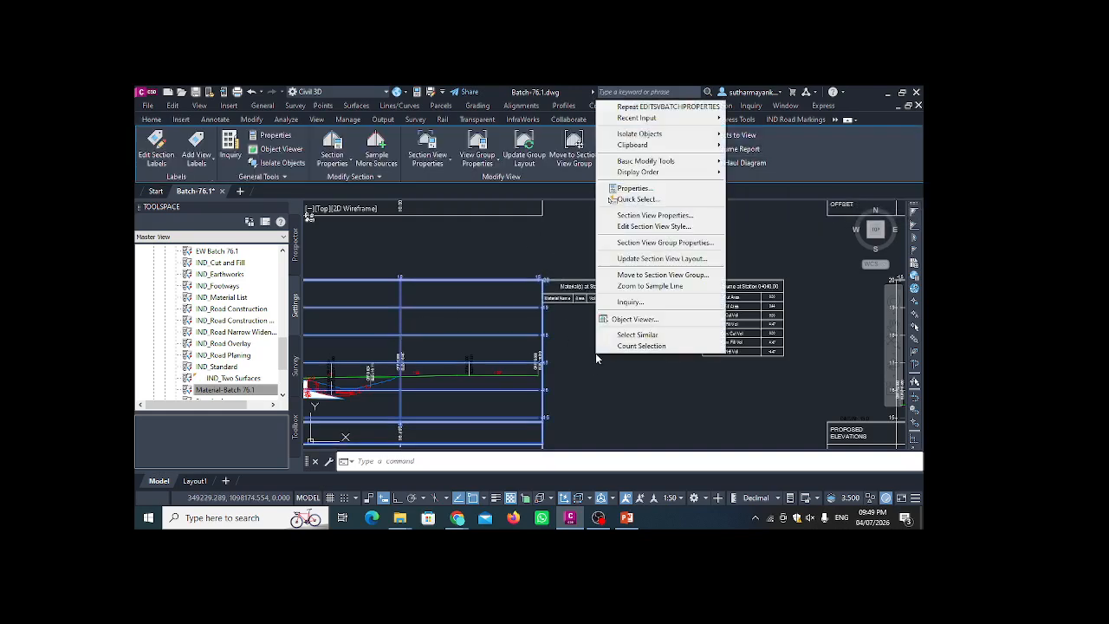
pyautogui.click(667, 245)
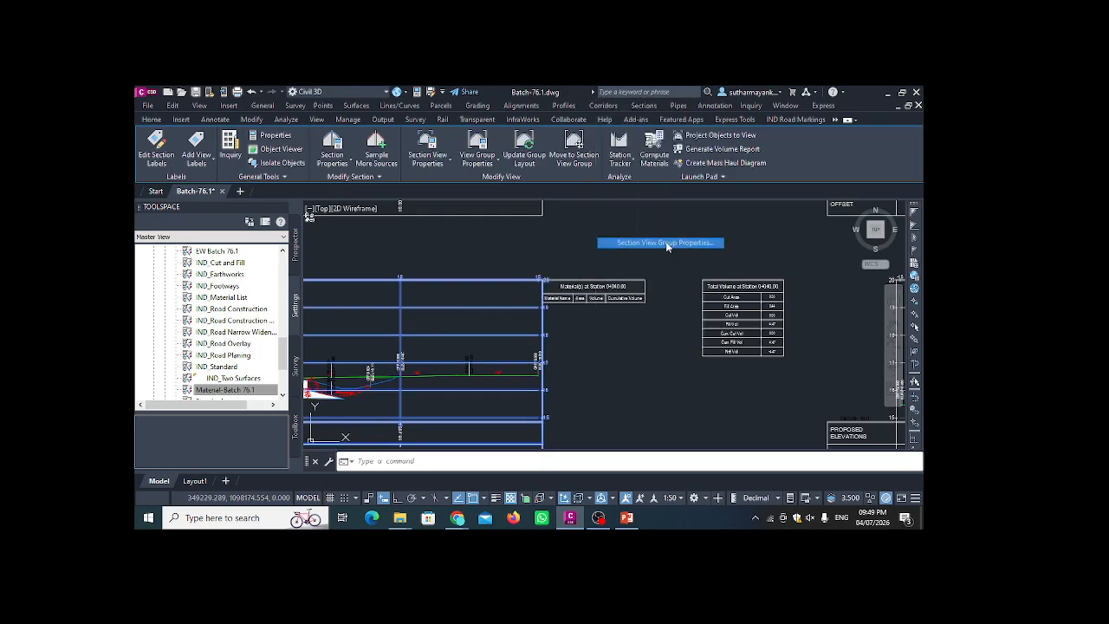
pyautogui.moveTo(610, 153); pyautogui.dragTo(555, 153)
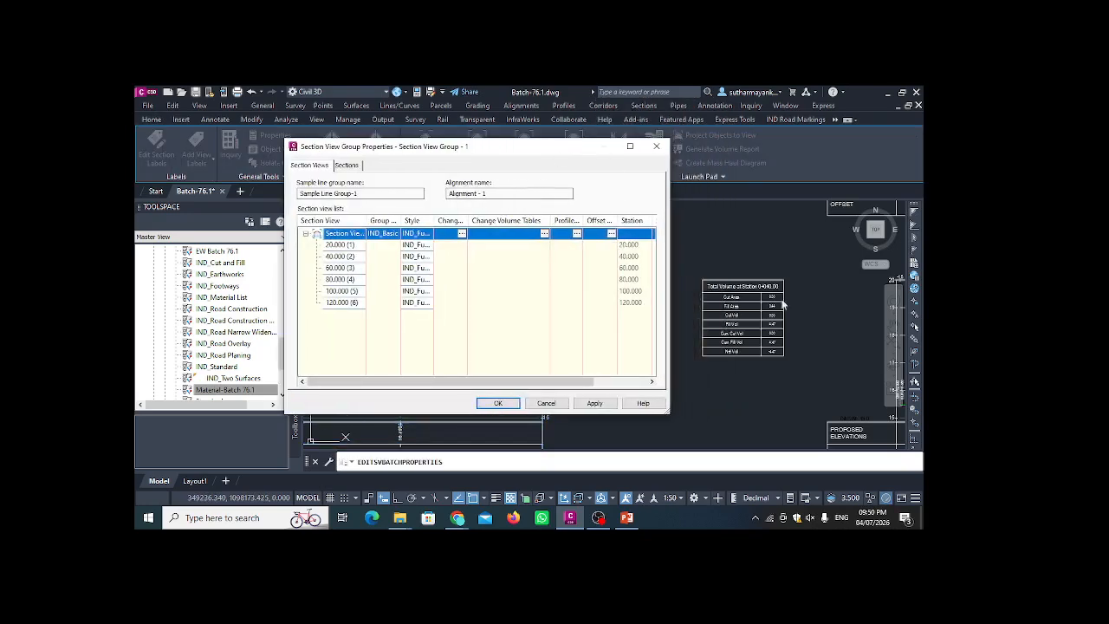
pyautogui.click(544, 234)
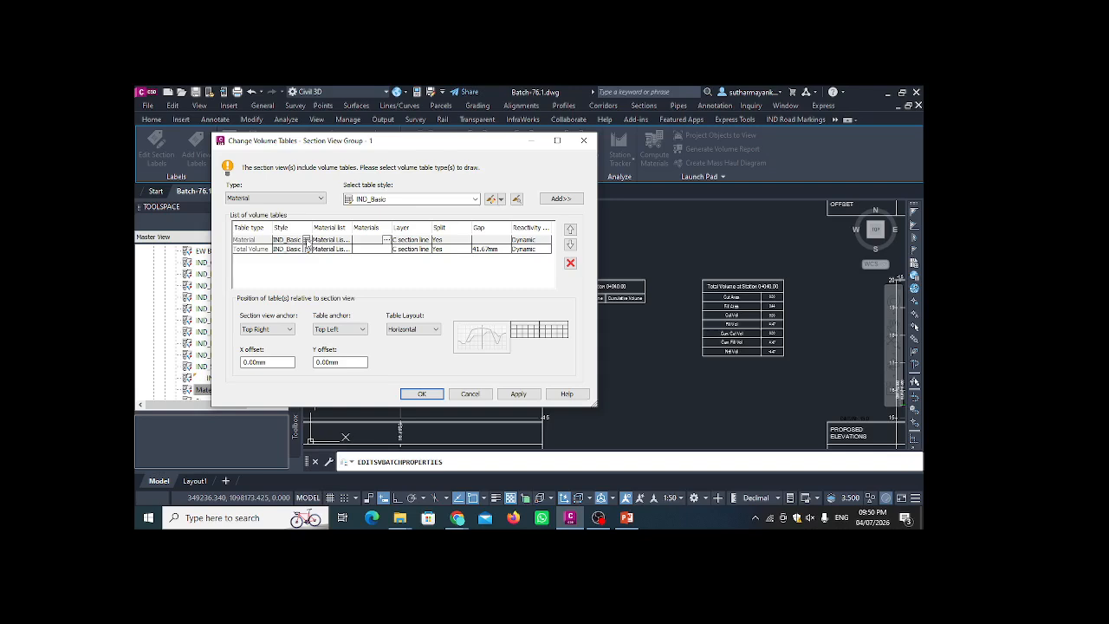
# - Edit the Total Volume table's IND_Basic style so its Title Text uses index colour 50, and accept the style
pyautogui.click(306, 249)
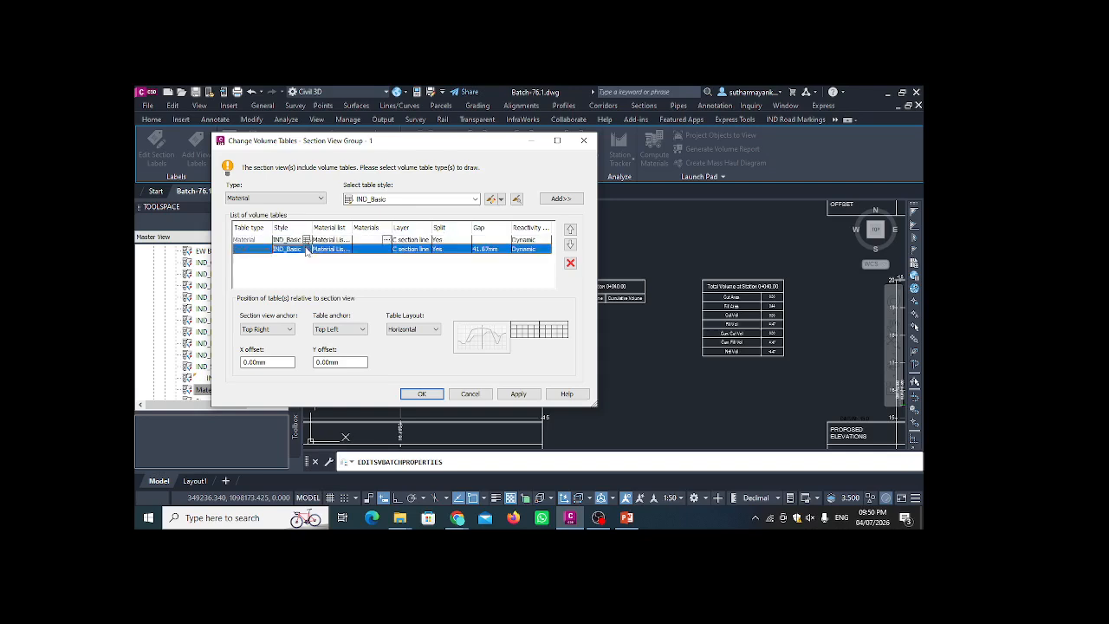
pyautogui.click(306, 248)
pyautogui.click(413, 137)
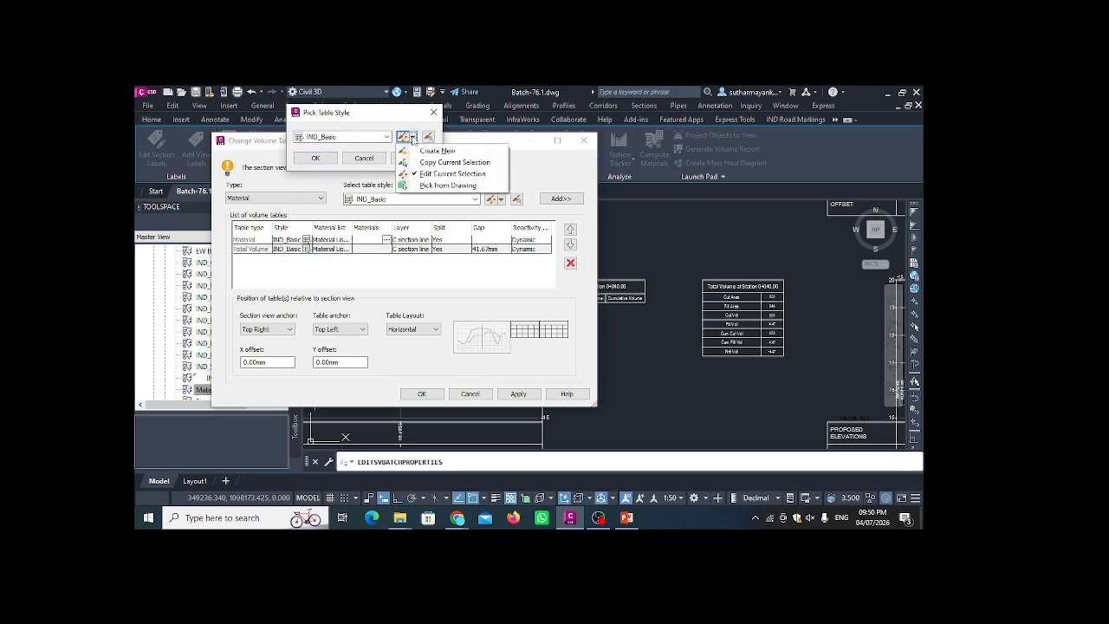
pyautogui.click(424, 174)
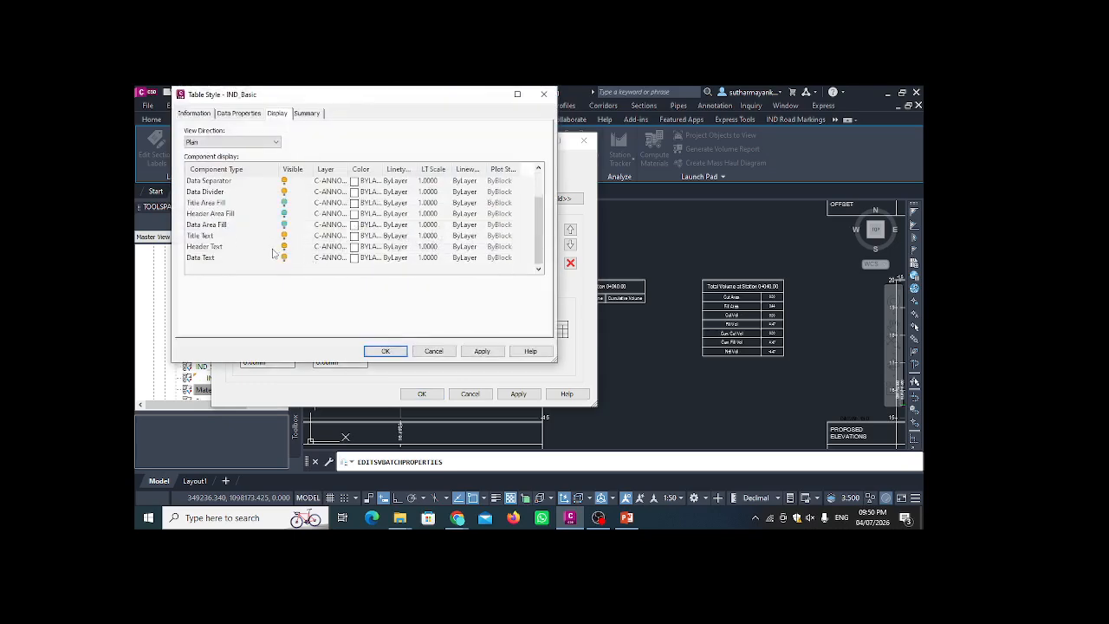
pyautogui.click(201, 237)
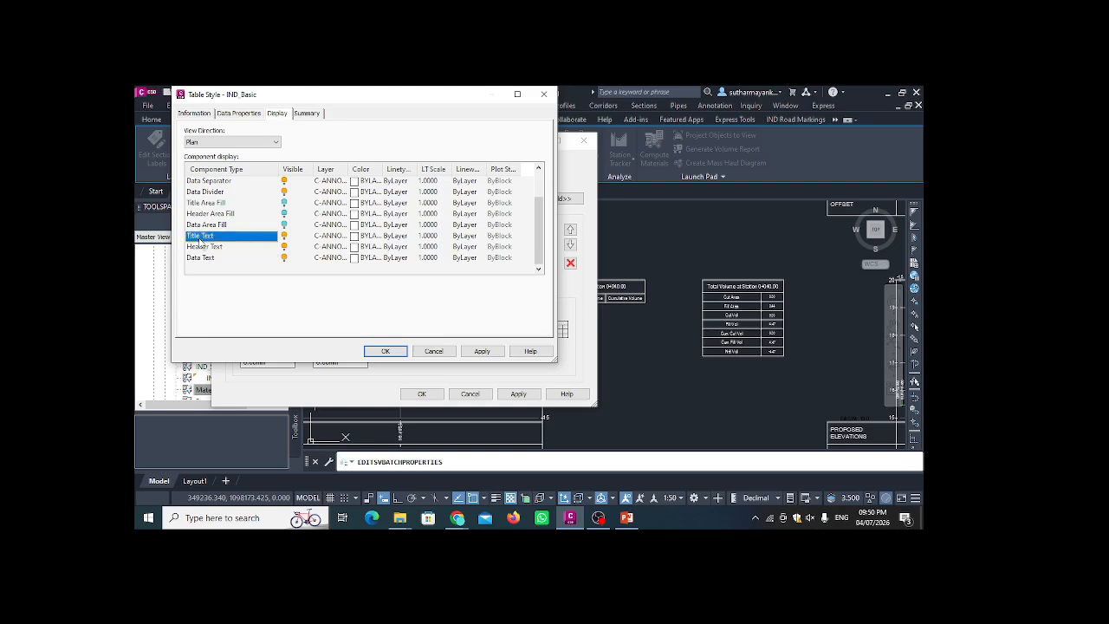
pyautogui.click(354, 236)
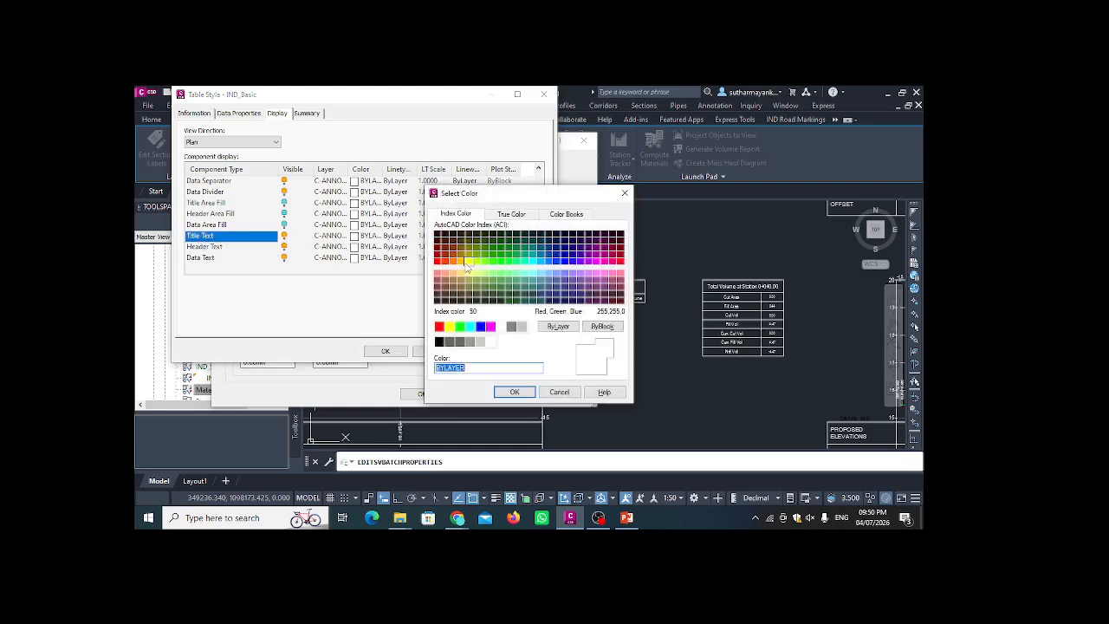
pyautogui.click(467, 261)
pyautogui.click(515, 392)
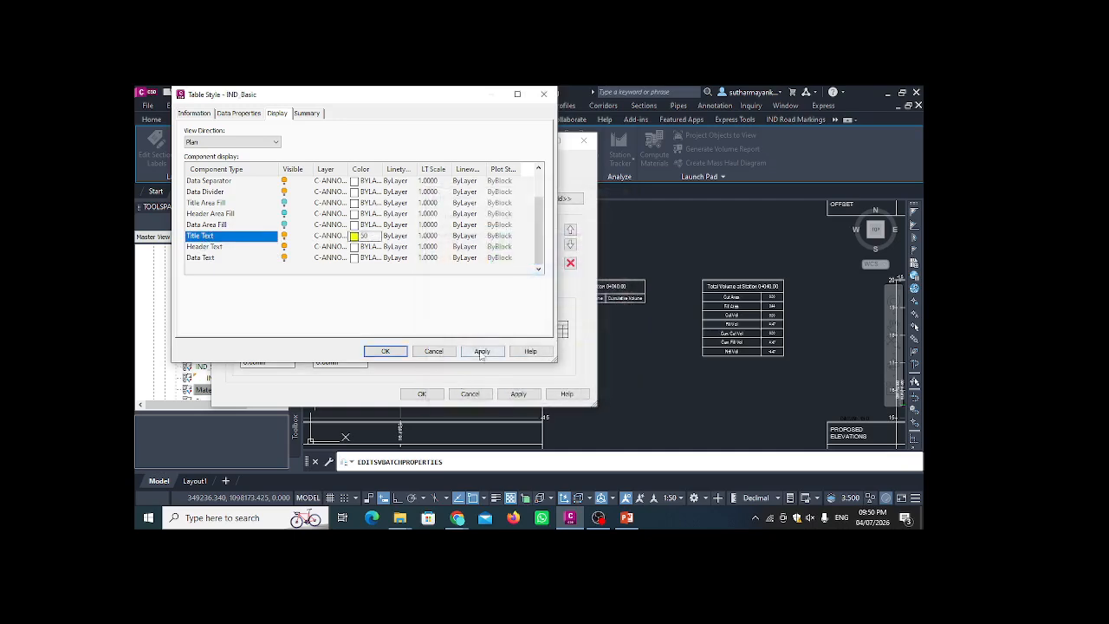
pyautogui.click(384, 350)
pyautogui.click(315, 158)
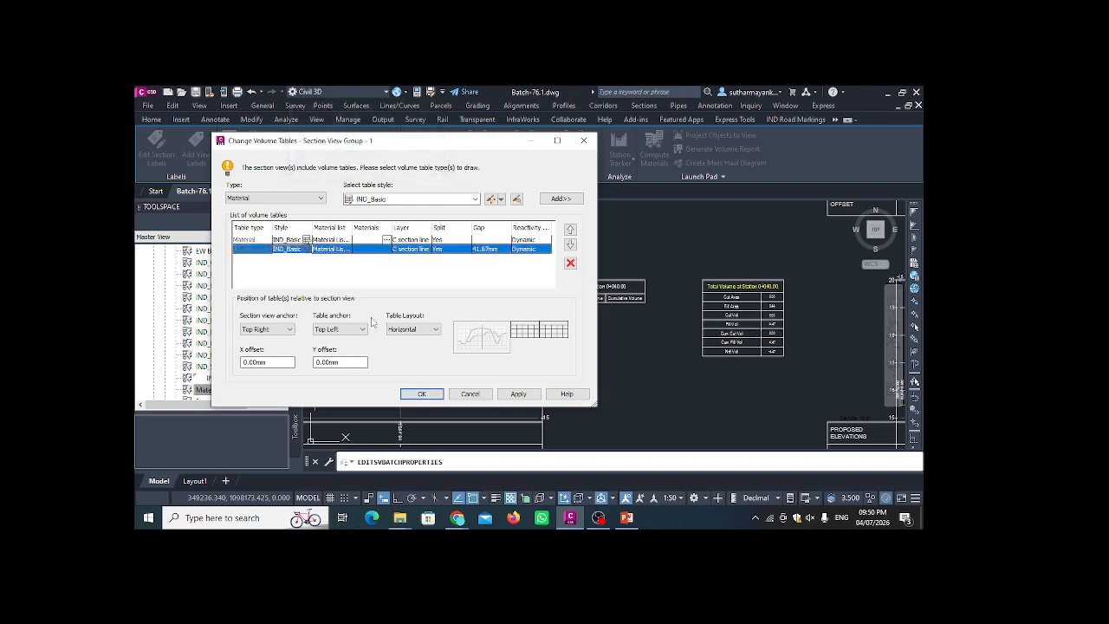
# - Apply the volume table changes and confirm the section view group properties
pyautogui.click(511, 395)
pyautogui.click(422, 393)
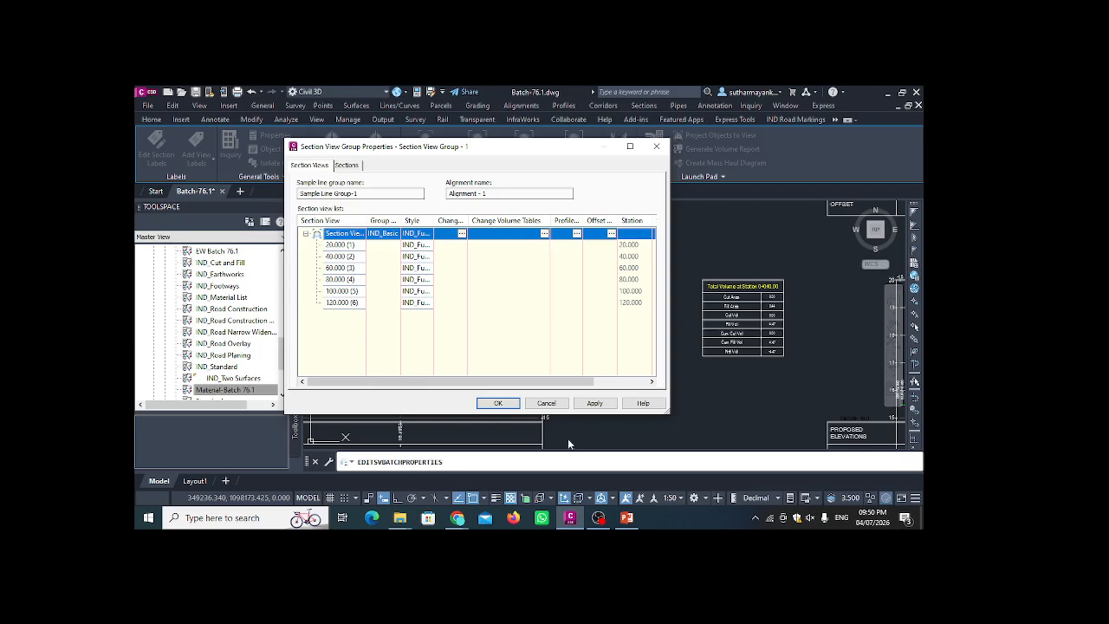
pyautogui.click(595, 403)
pyautogui.click(498, 402)
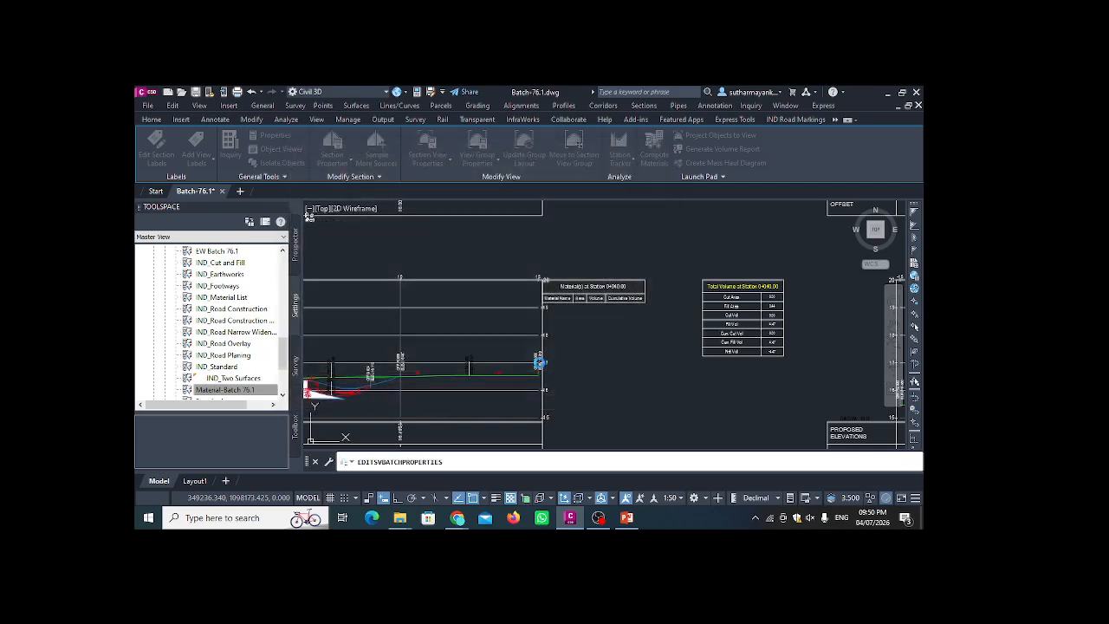
# - Examine the recoloured volume table titles and the road cross-sections in the section view group
pyautogui.scroll(-6, 539, 361)
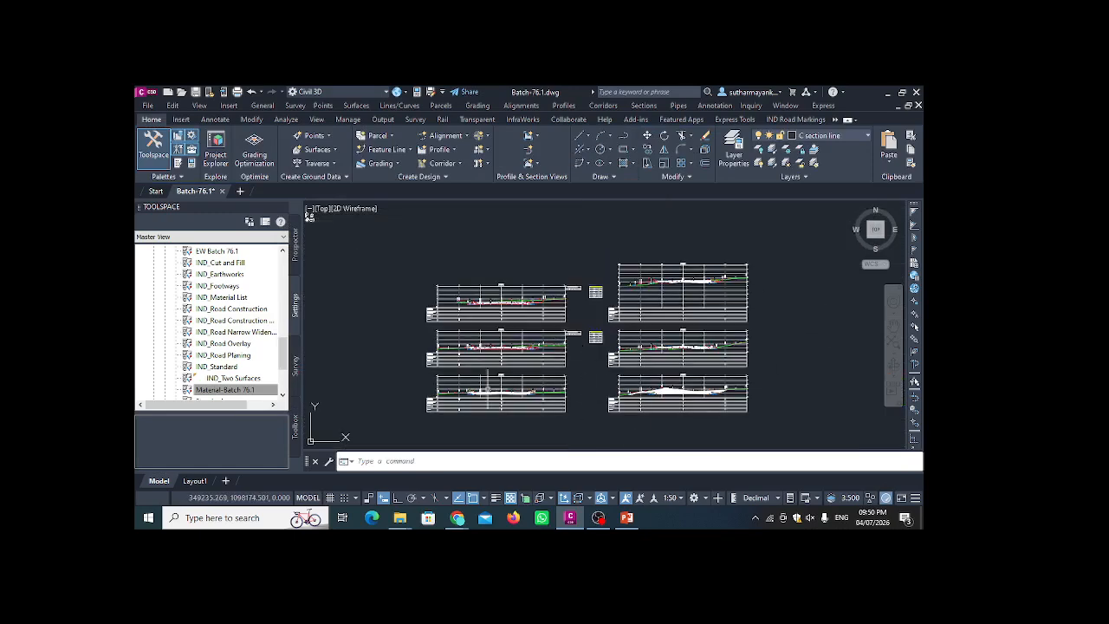
pyautogui.scroll(5, 502, 373)
pyautogui.scroll(-4, 538, 351)
pyautogui.scroll(4, 538, 350)
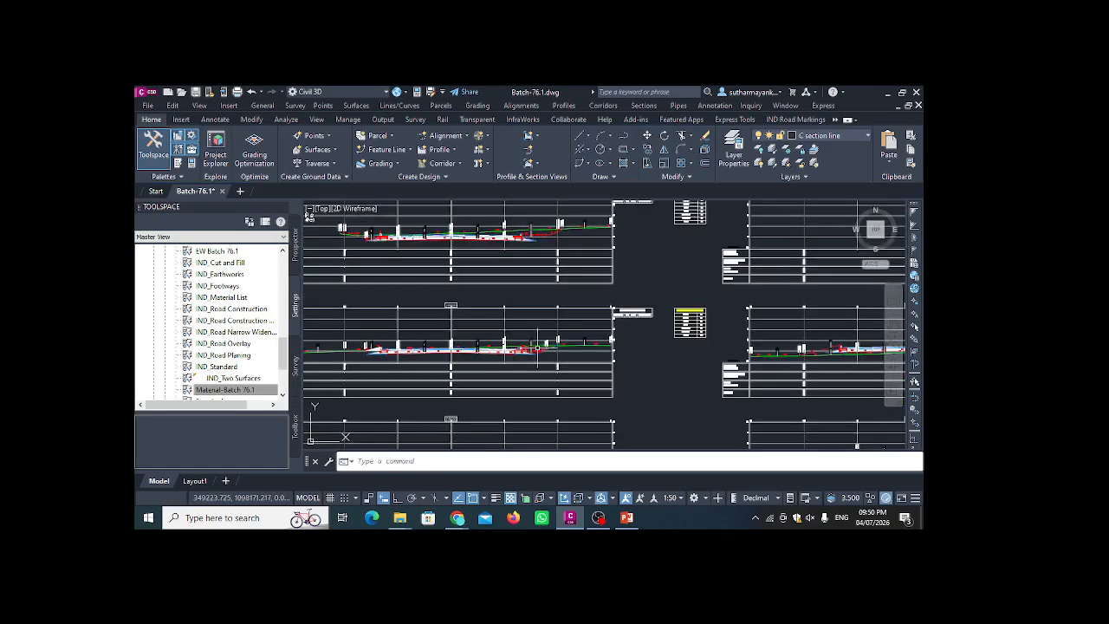
pyautogui.scroll(-3, 538, 349)
pyautogui.scroll(5, 641, 331)
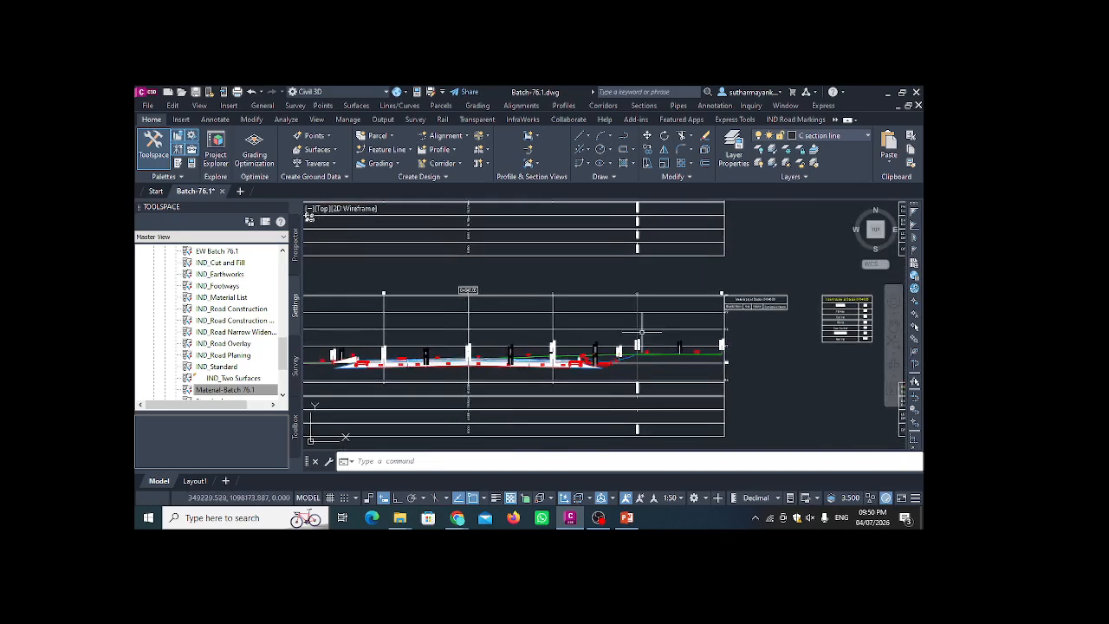
pyautogui.scroll(-3, 641, 332)
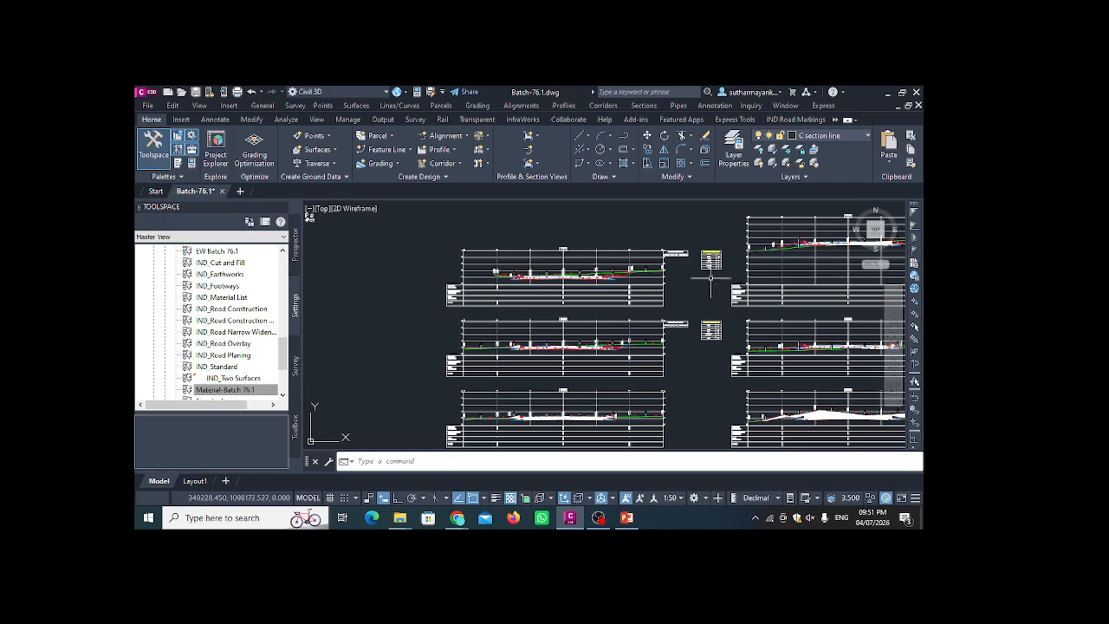
pyautogui.scroll(5, 533, 272)
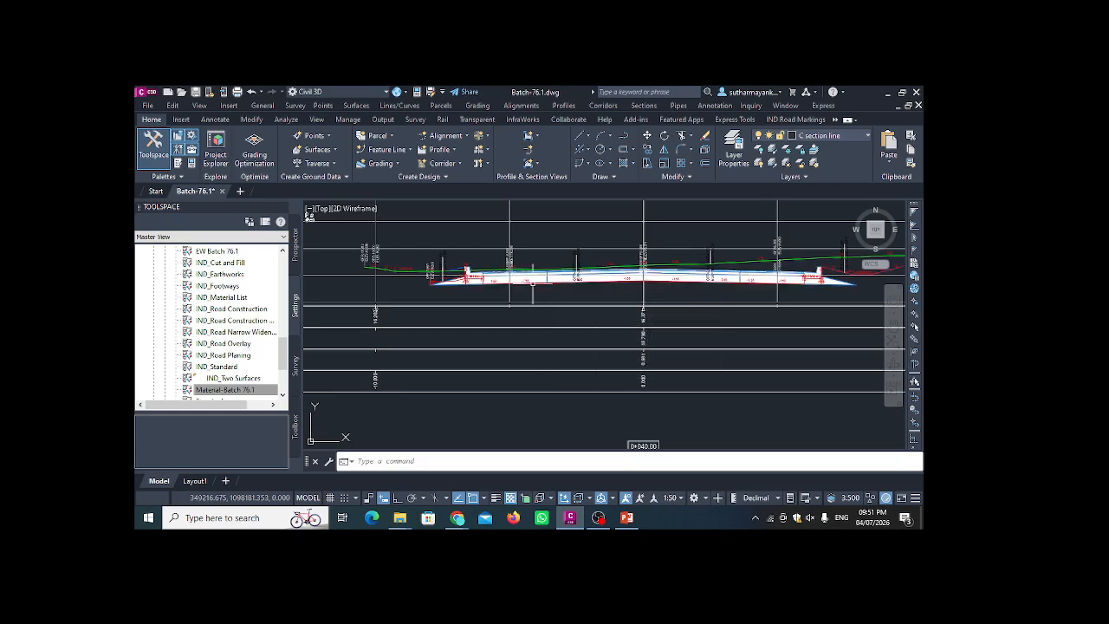
pyautogui.scroll(-4, 532, 280)
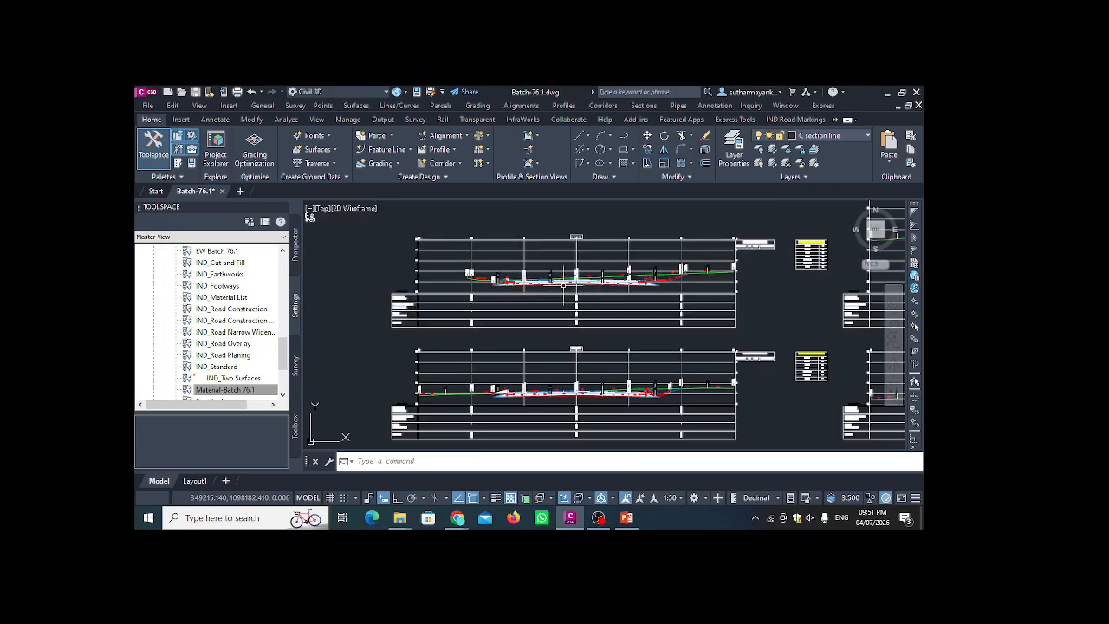
pyautogui.scroll(4, 564, 285)
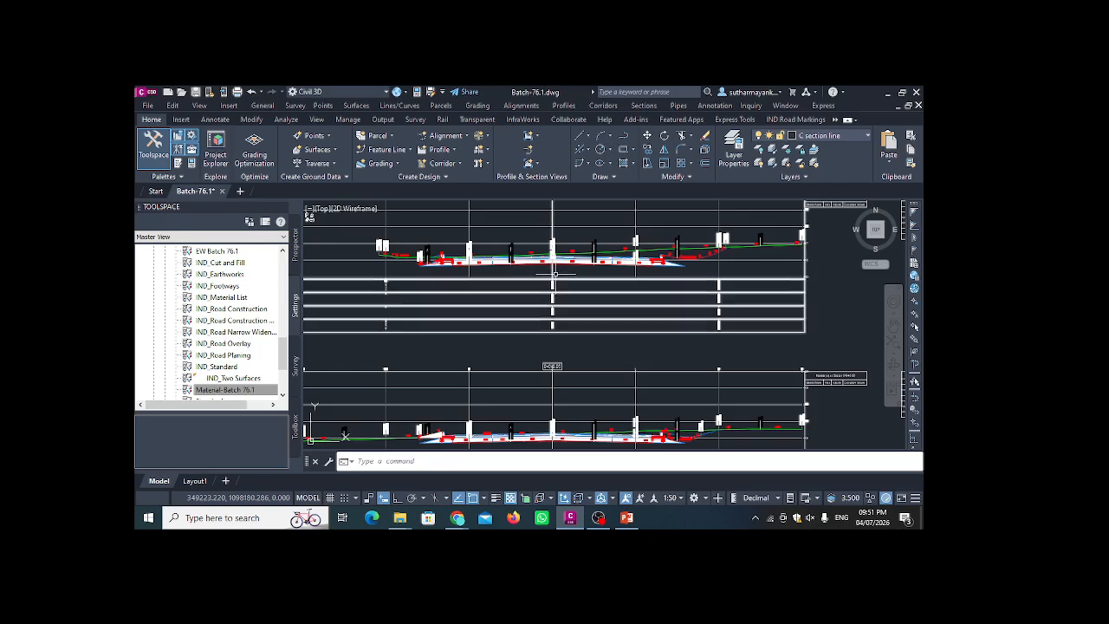
# - Review the volume table settings of Section View Group - 1 and accept them without edits
pyautogui.click(555, 274)
pyautogui.scroll(-4, 597, 286)
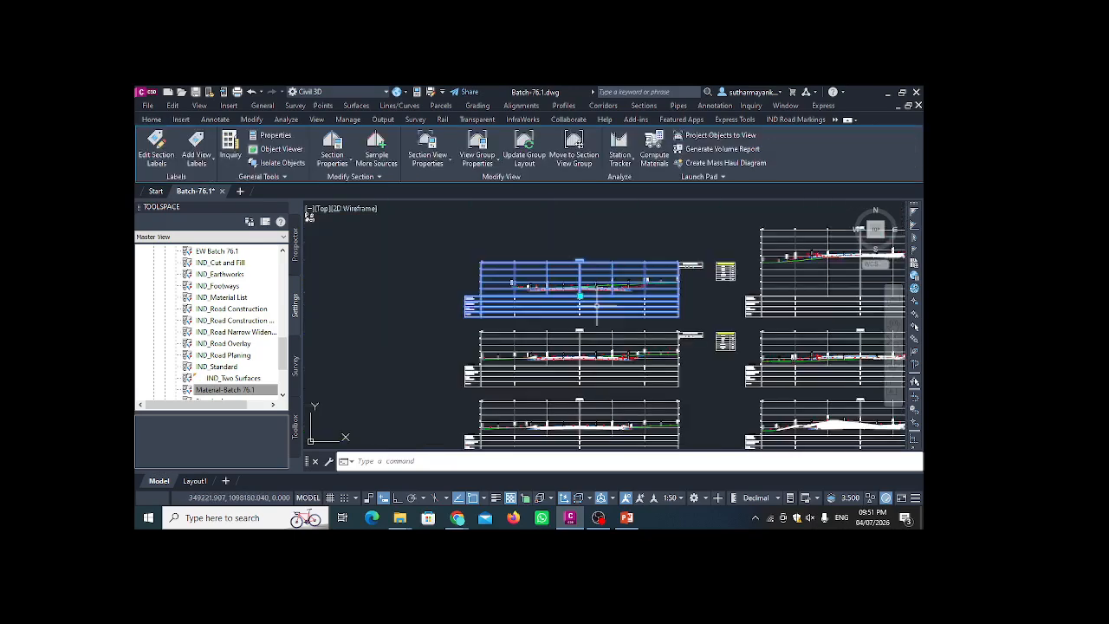
pyautogui.rightClick(440, 282)
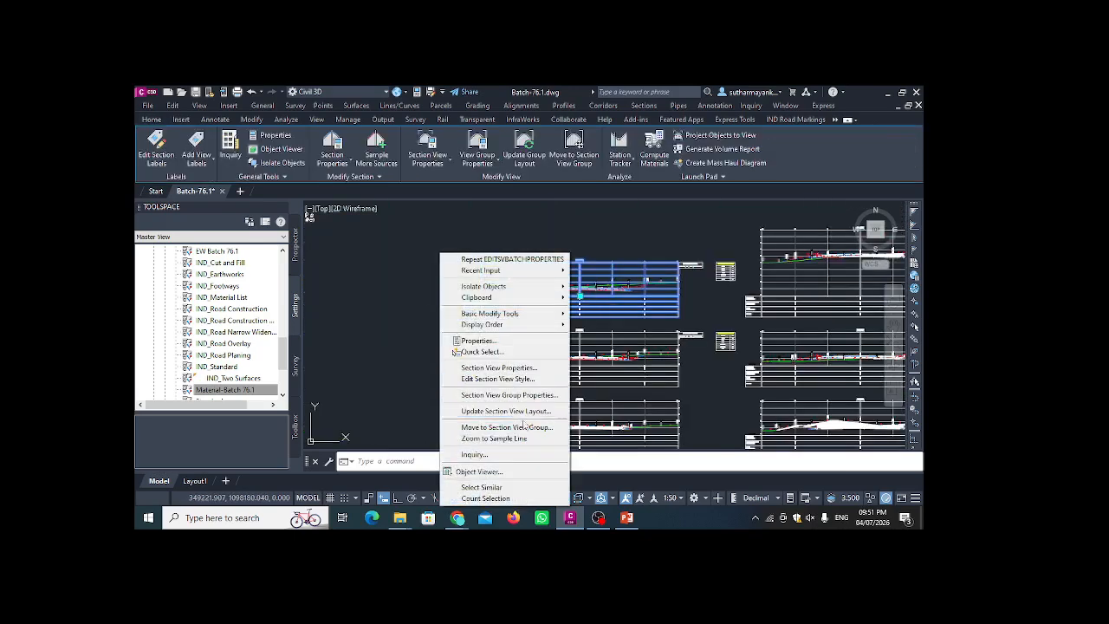
pyautogui.click(512, 395)
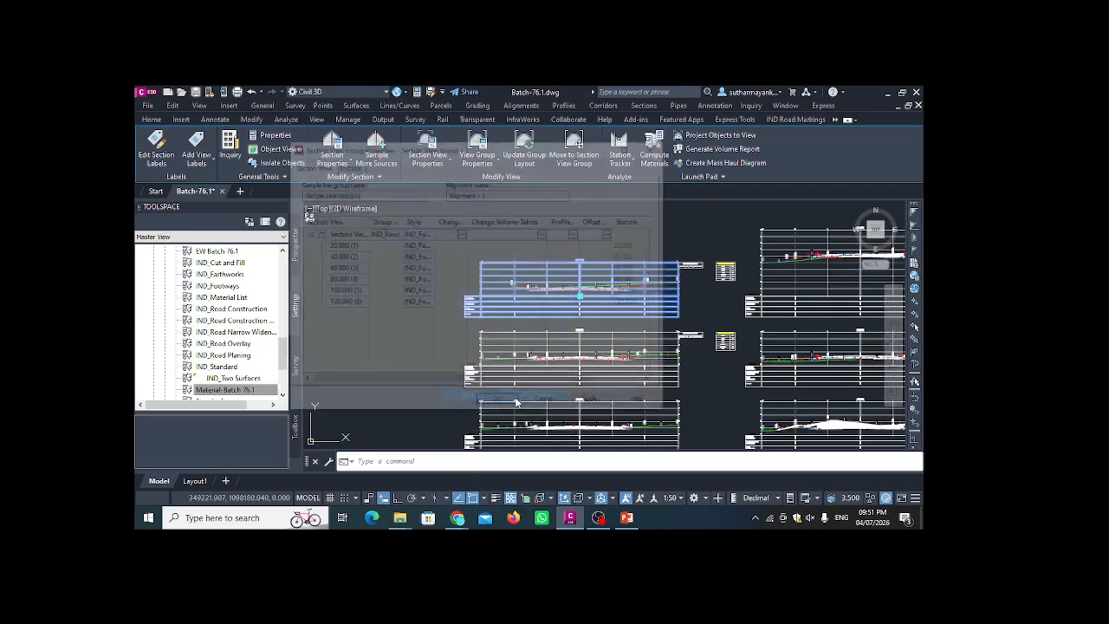
pyautogui.click(544, 233)
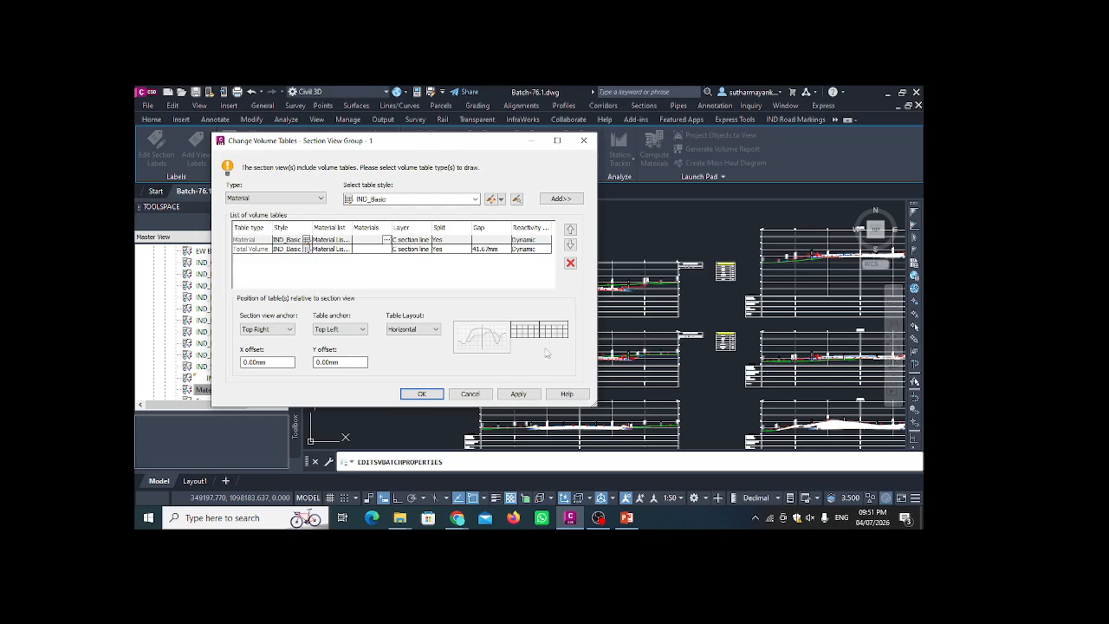
pyautogui.click(420, 394)
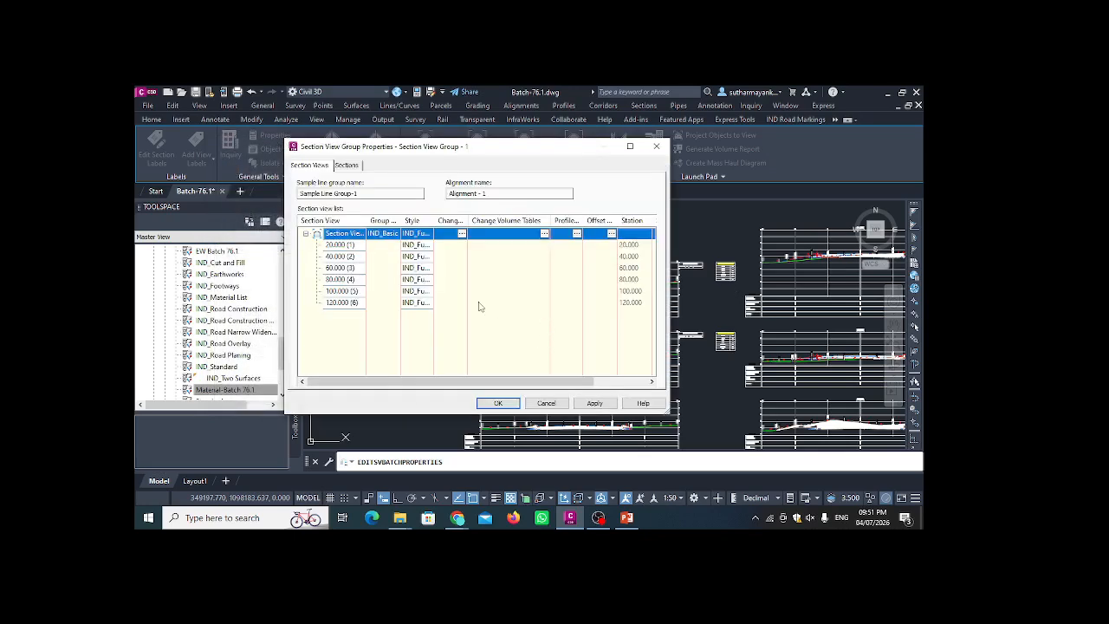
# - Turn off drawing of the CS, EG and Corridor - 1 surface sections in Section View Group - 1 and confirm the properties
pyautogui.moveTo(467, 220); pyautogui.dragTo(498, 220)
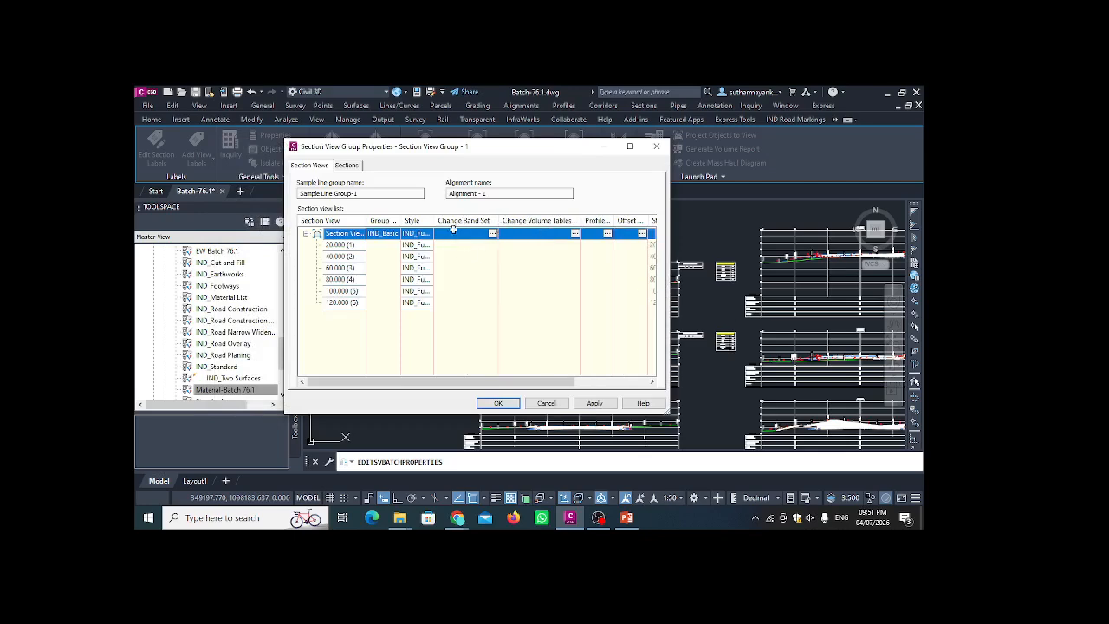
pyautogui.click(347, 166)
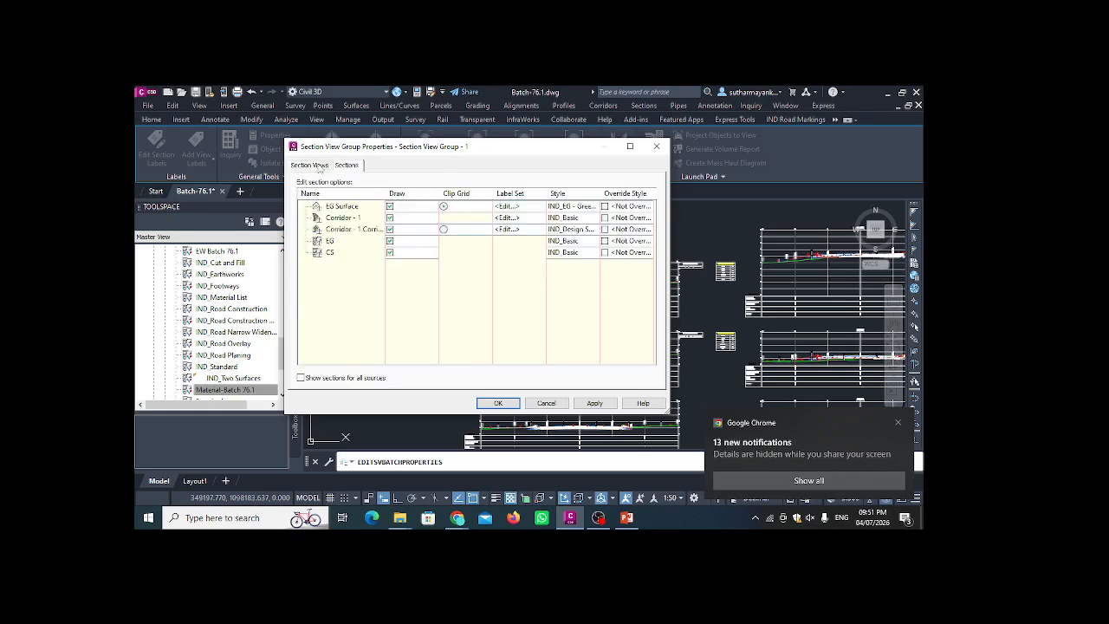
pyautogui.click(310, 166)
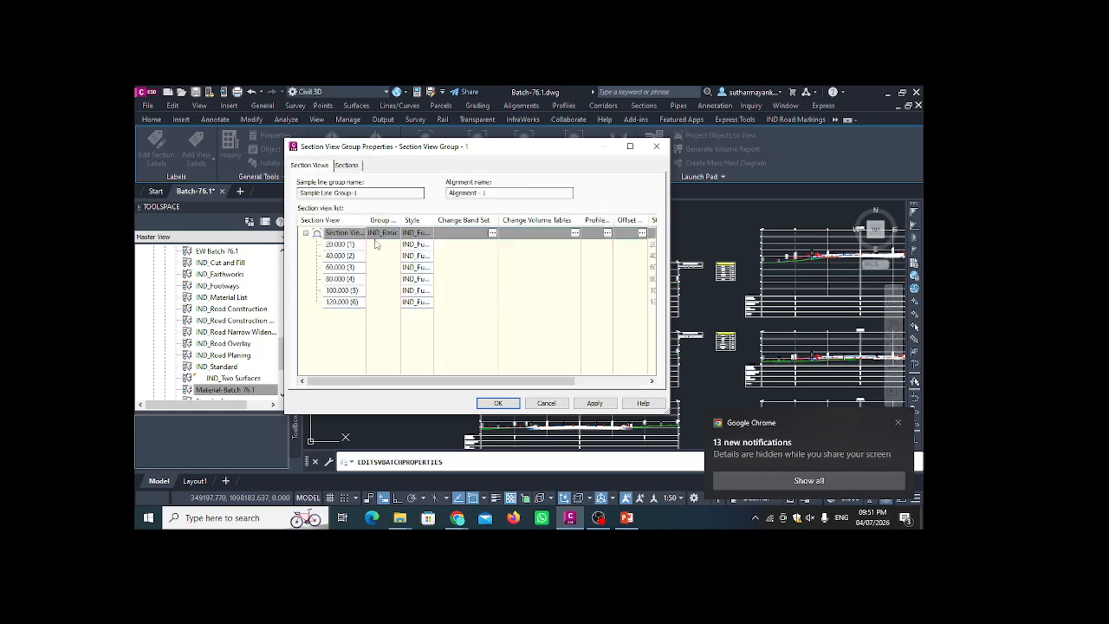
pyautogui.click(347, 166)
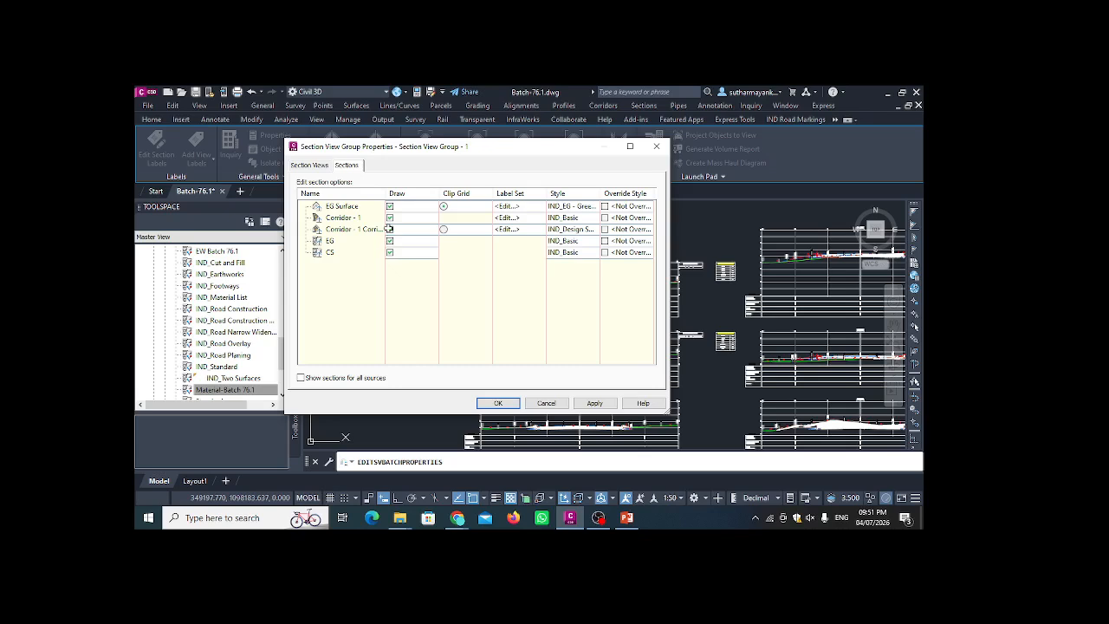
pyautogui.click(390, 252)
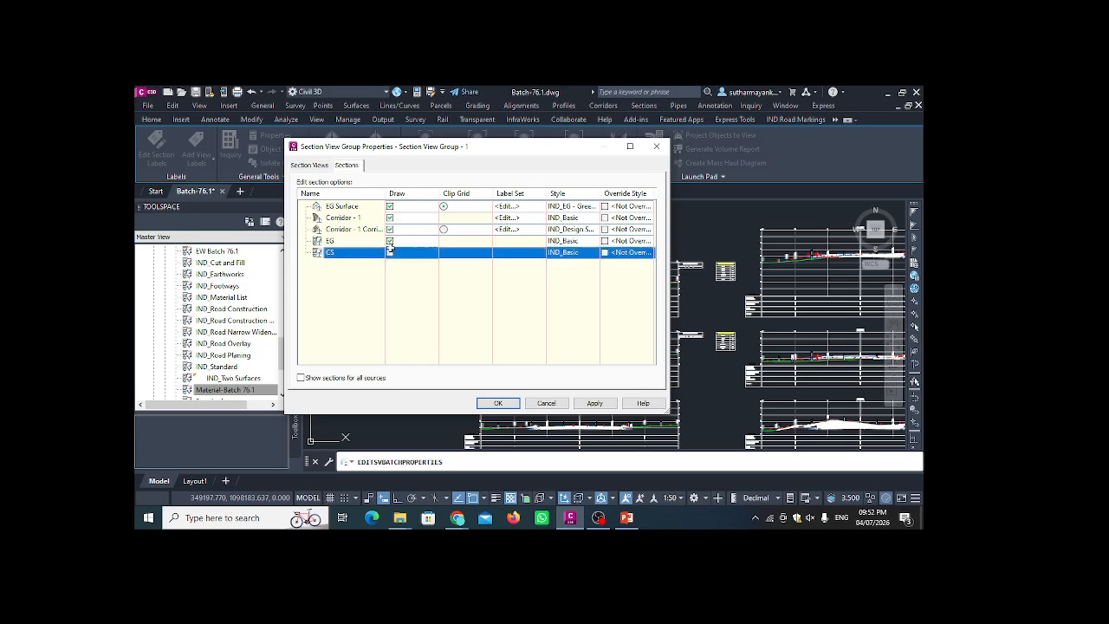
pyautogui.click(390, 240)
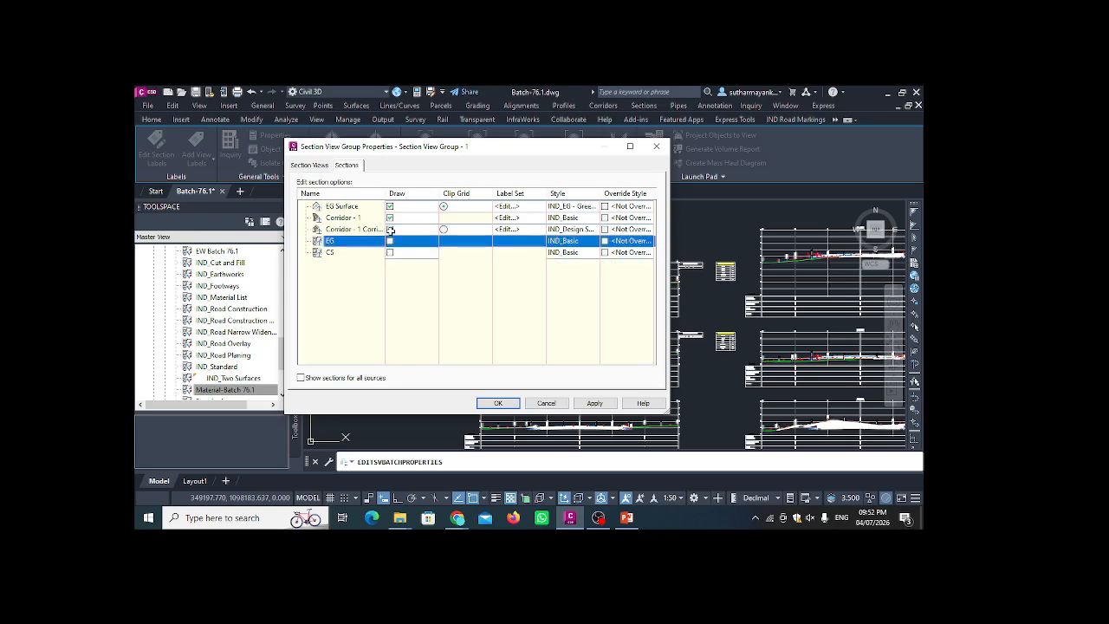
pyautogui.click(390, 228)
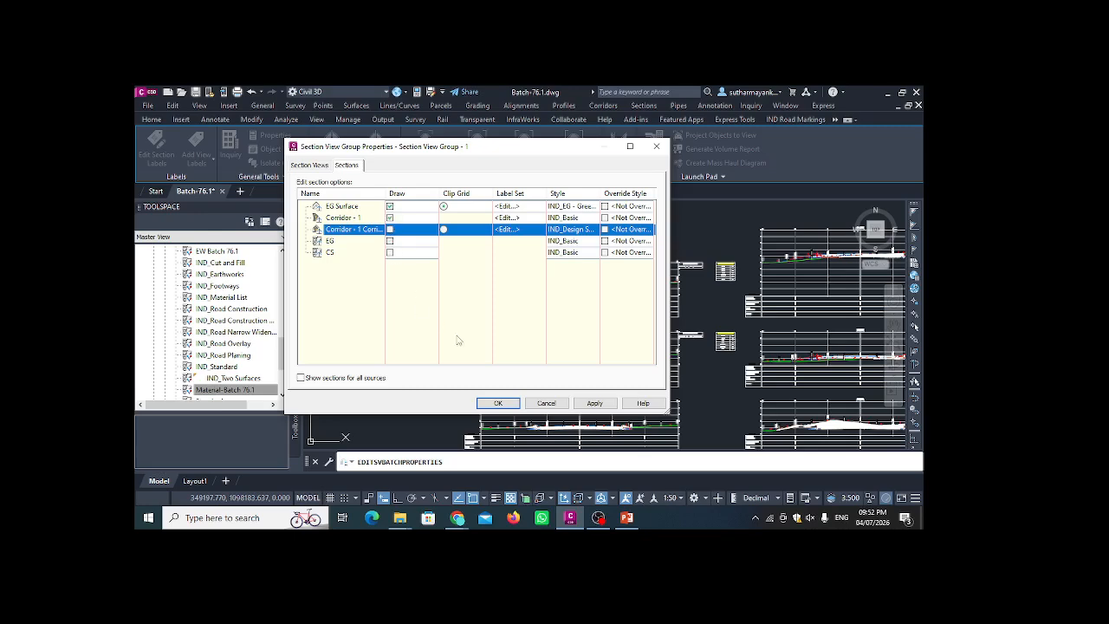
pyautogui.click(498, 403)
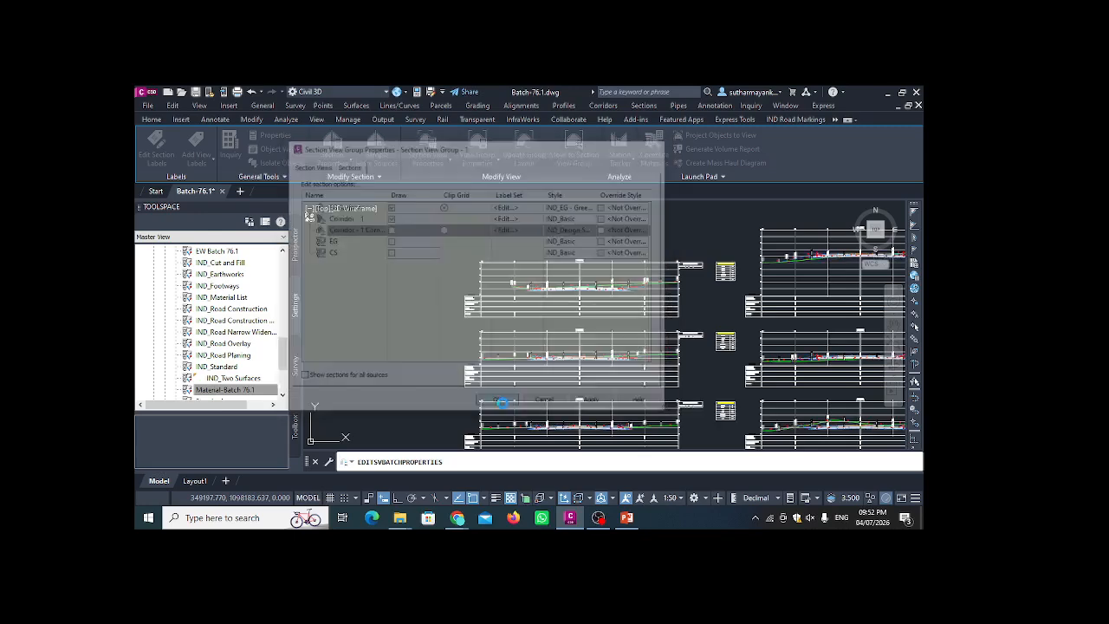
# - Examine the road cross-section at station 0+040 with the material and corridor surface sections hidden
pyautogui.scroll(6, 578, 378)
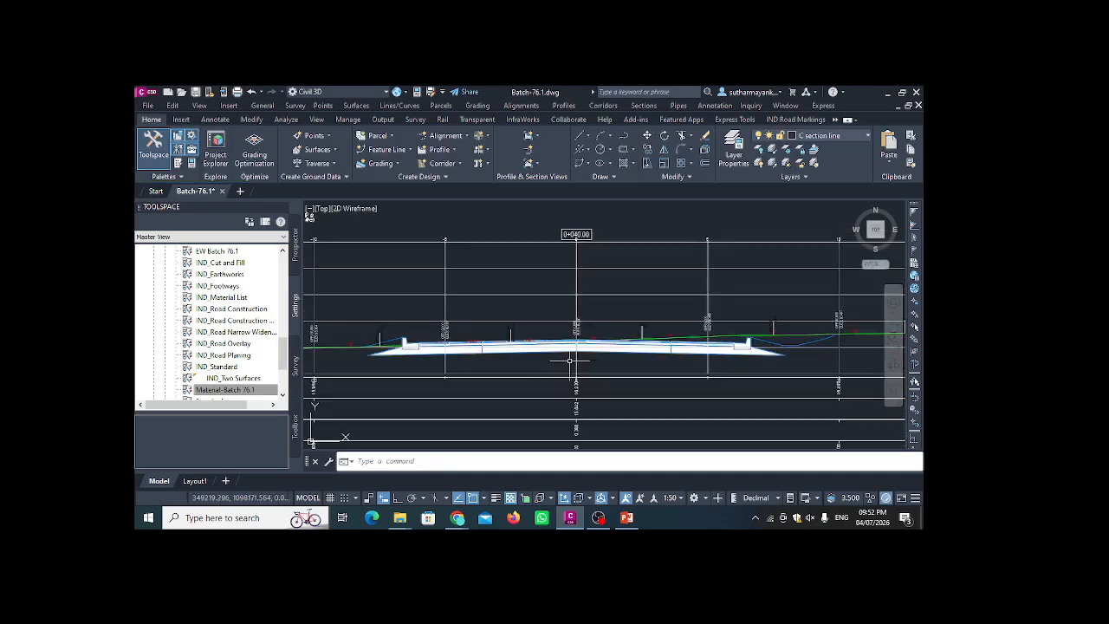
pyautogui.scroll(-4, 459, 355)
pyautogui.scroll(4, 437, 329)
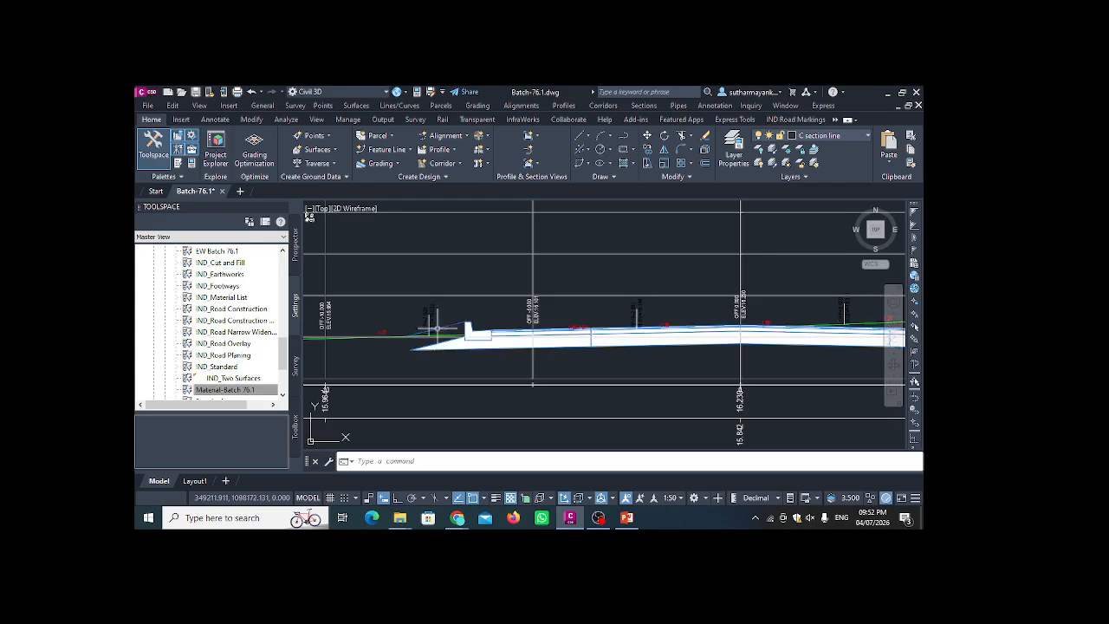
pyautogui.scroll(-8, 443, 334)
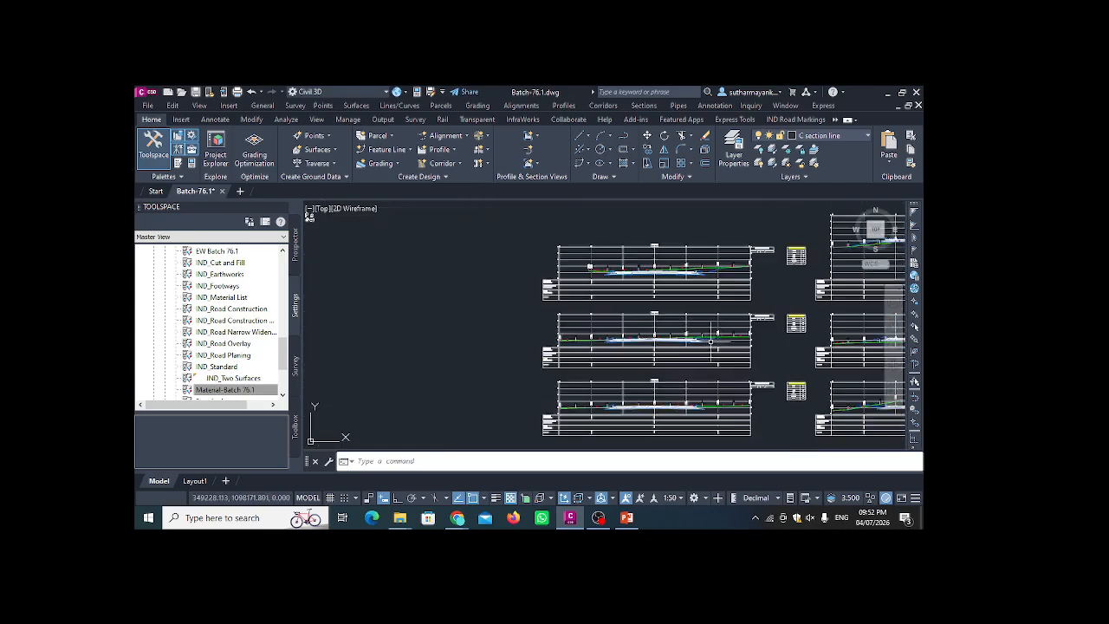
pyautogui.scroll(7, 604, 344)
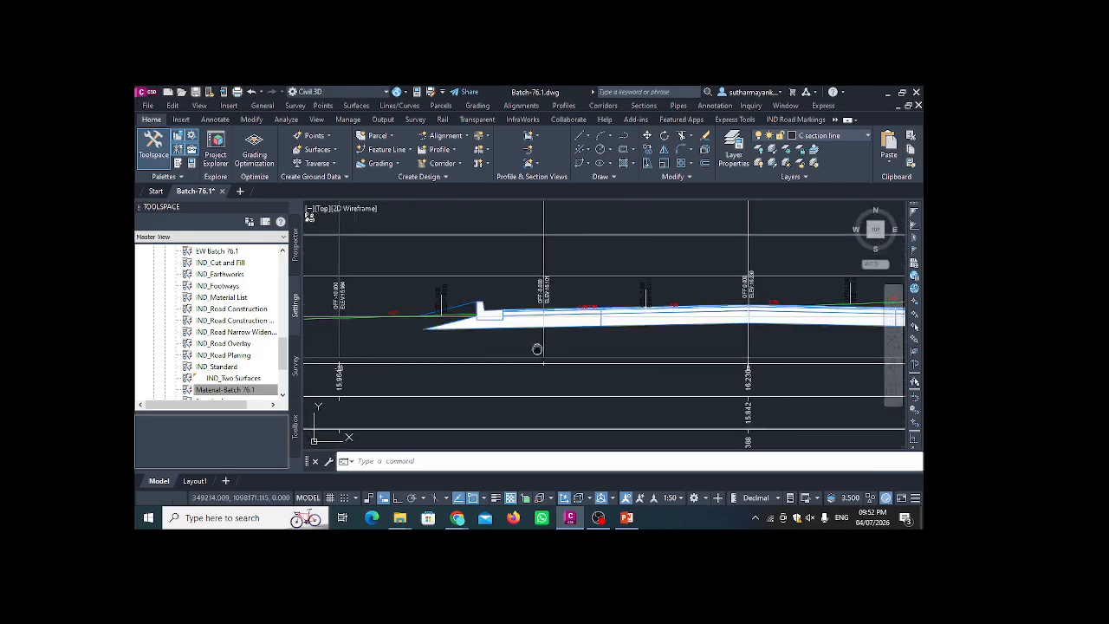
pyautogui.moveTo(563, 342); pyautogui.dragTo(594, 338, button='middle')
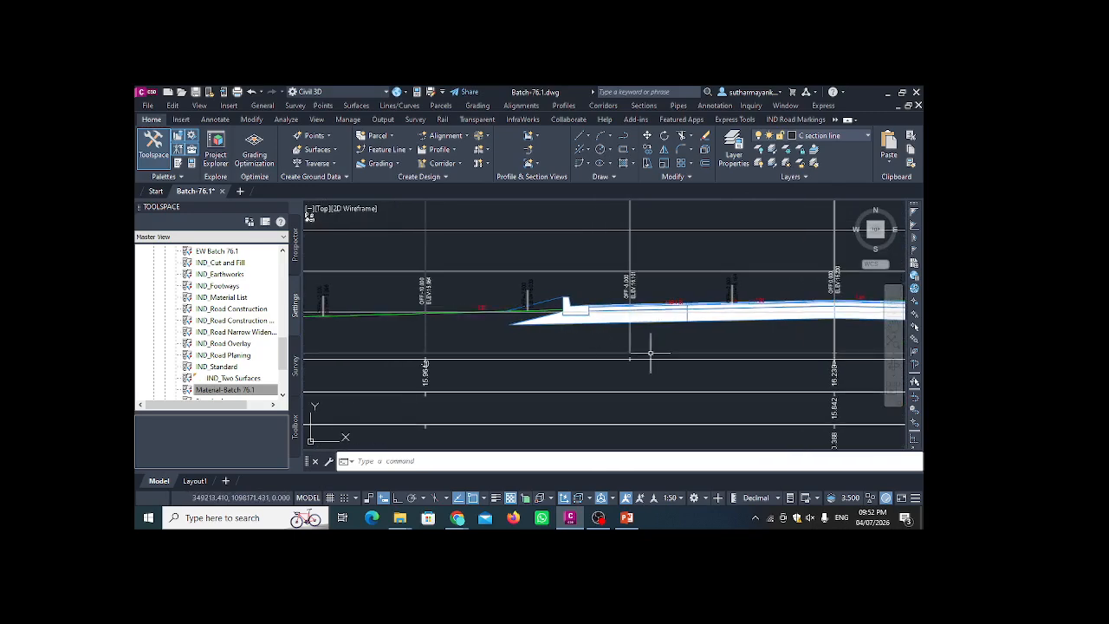
# - Turn drawing of the Corridor - 1 surface, EG and CS sections back on for Section View Group - 1, applying and confirming the properties
pyautogui.click(825, 337)
pyautogui.rightClick(726, 366)
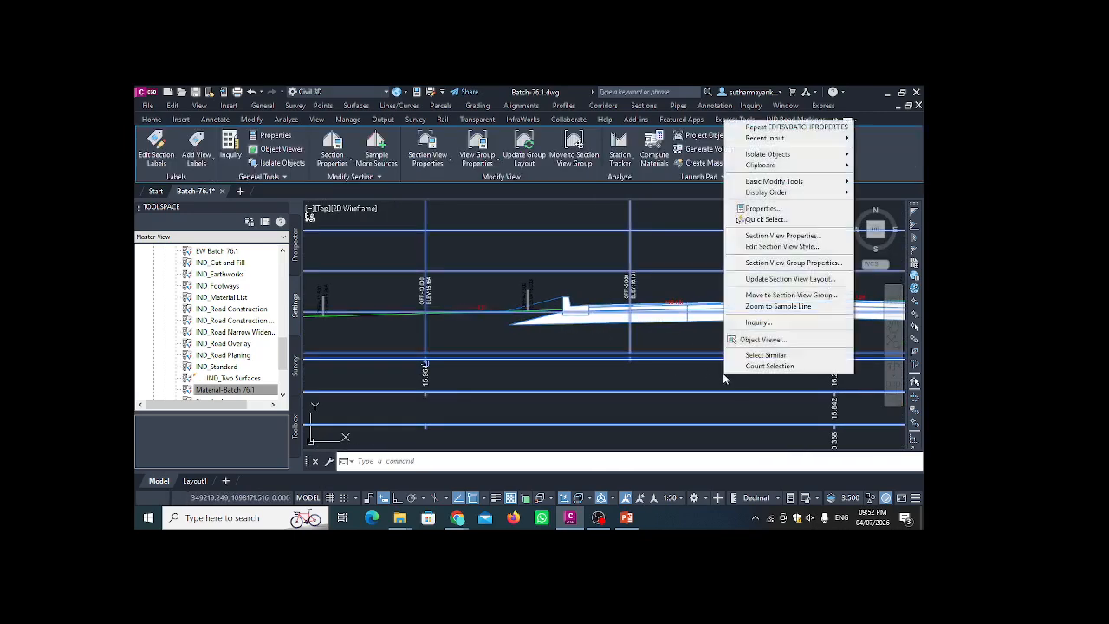
pyautogui.click(780, 263)
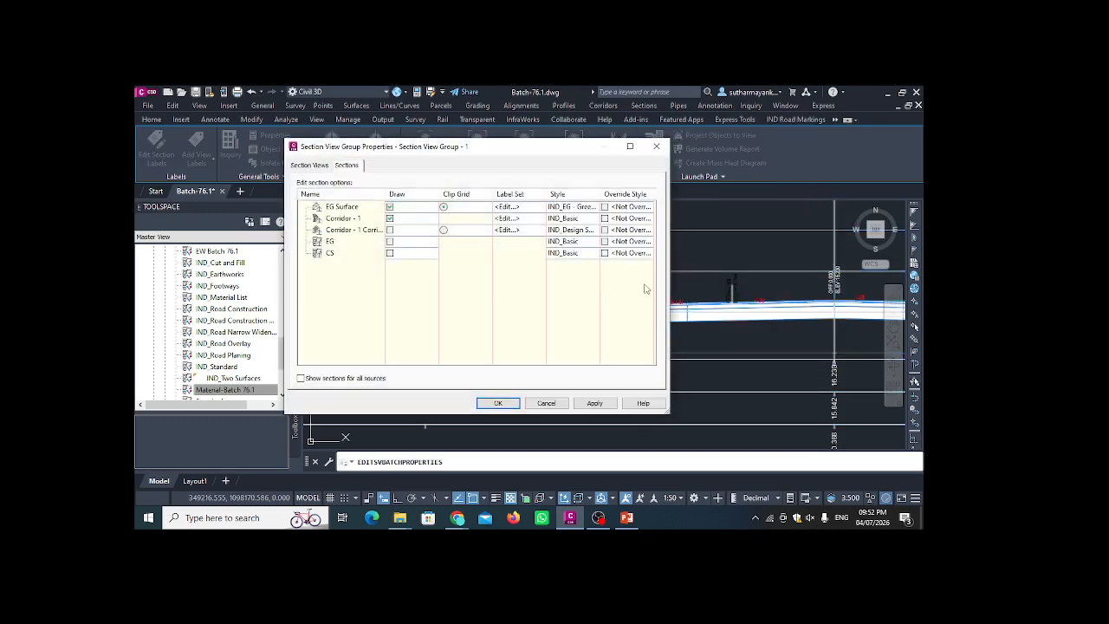
pyautogui.click(390, 230)
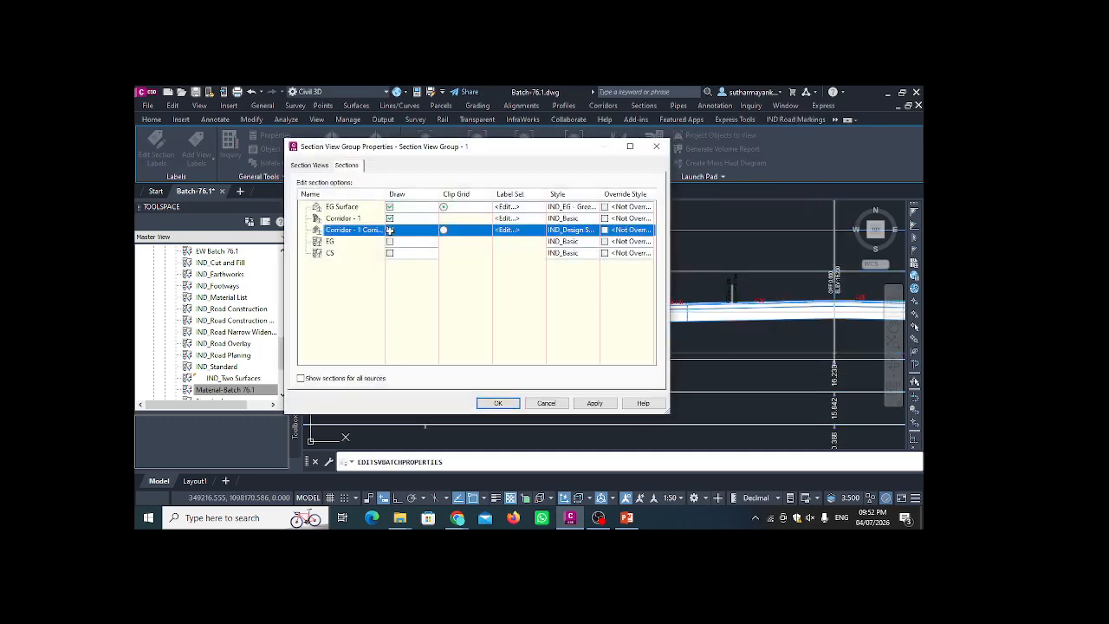
pyautogui.click(390, 241)
pyautogui.click(390, 252)
pyautogui.moveTo(465, 152); pyautogui.dragTo(270, 143)
pyautogui.click(399, 393)
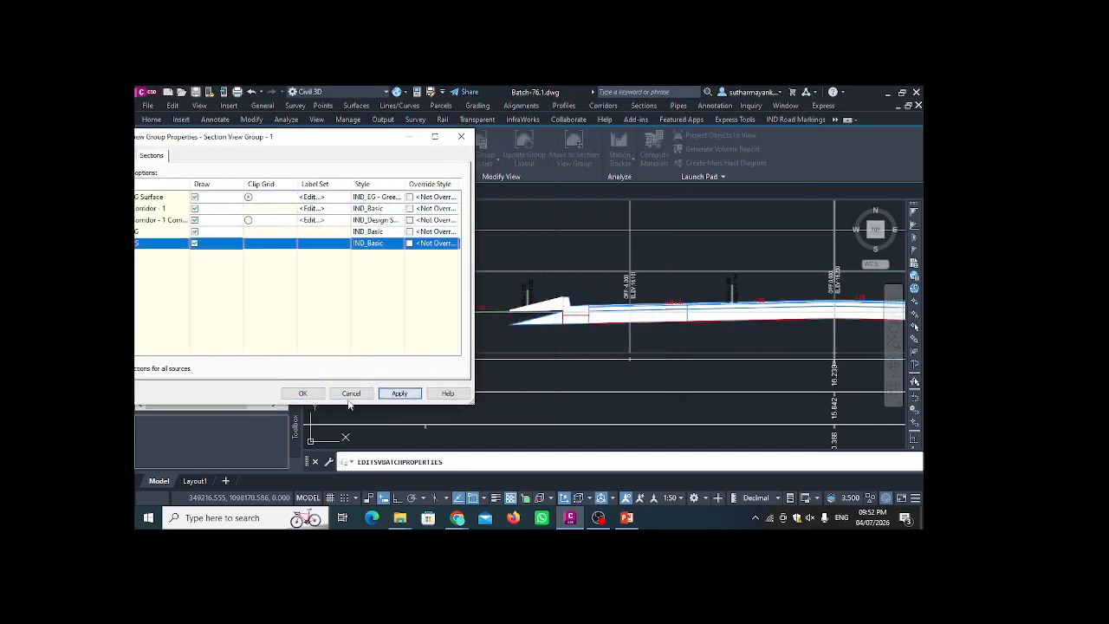
pyautogui.click(304, 393)
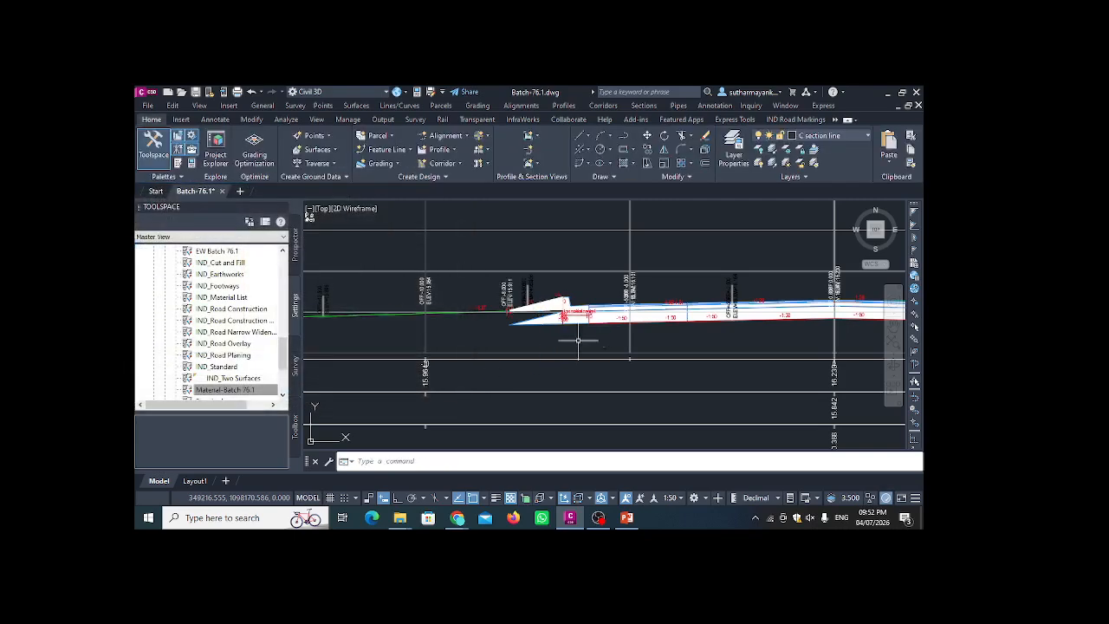
# - Examine the section views and their volume tables across the whole section view group
pyautogui.scroll(-5, 552, 351)
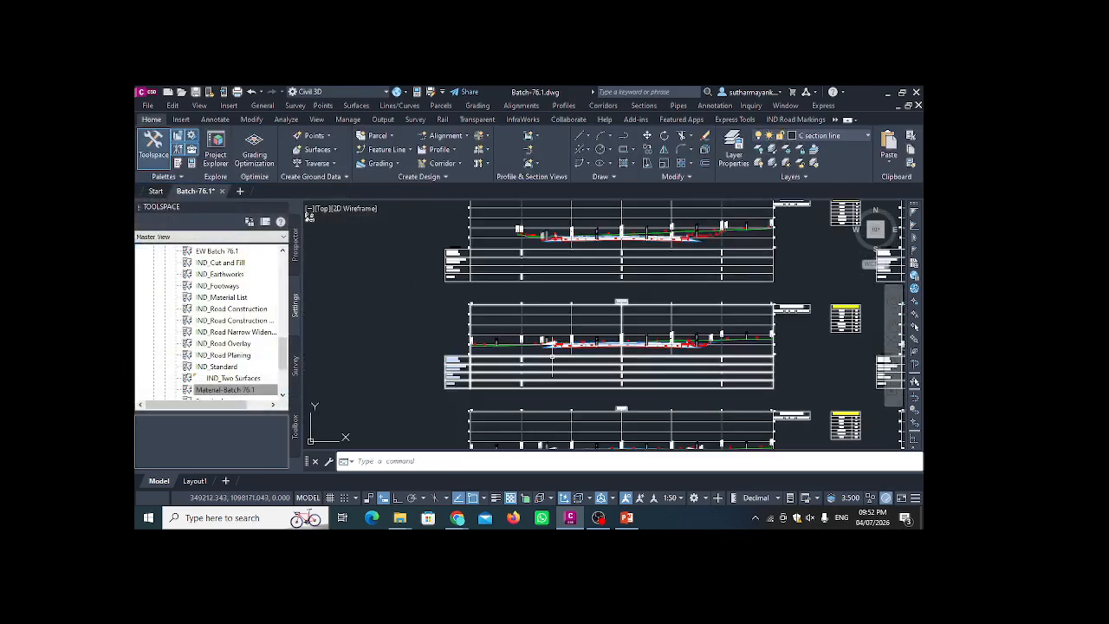
pyautogui.scroll(-3, 547, 350)
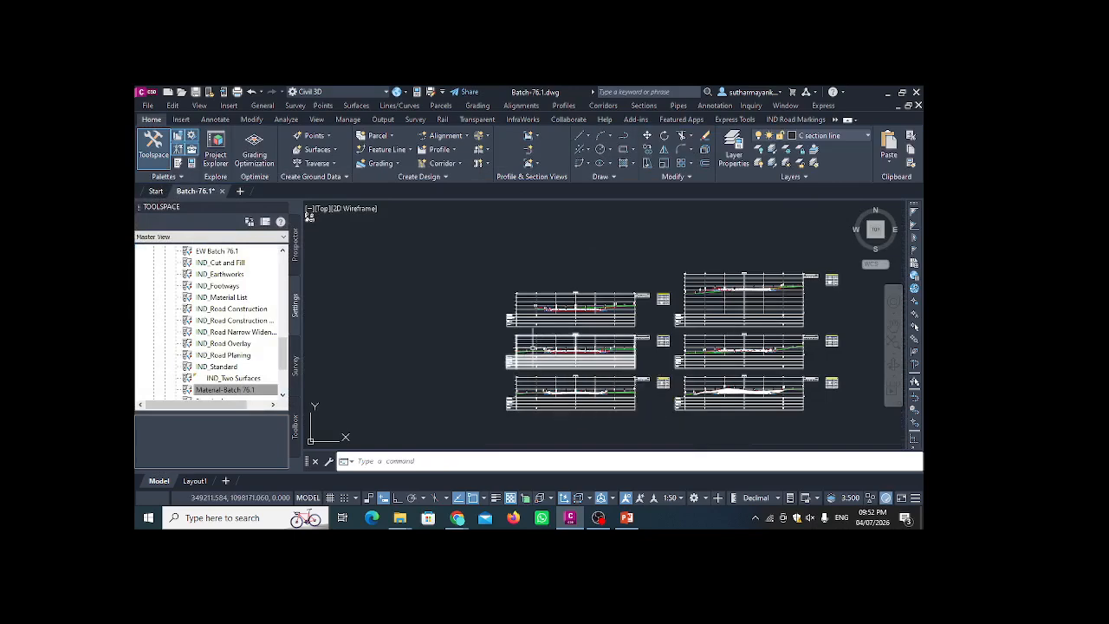
pyautogui.scroll(-3, 548, 351)
pyautogui.scroll(3, 551, 353)
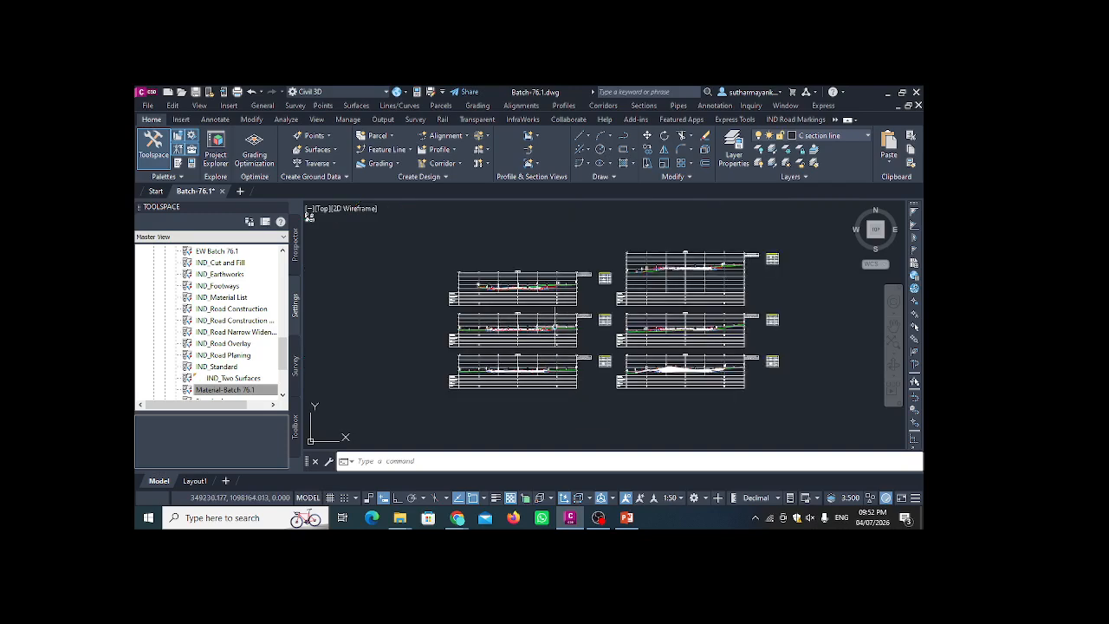
pyautogui.scroll(-2, 604, 323)
pyautogui.scroll(-2, 604, 322)
pyautogui.moveTo(530, 337); pyautogui.dragTo(593, 336, button='middle')
pyautogui.scroll(4, 333, 329)
# - Set up a dynamic Total Volume table from a road sample line, using IND_Standard style, Sample Line Group-1 and Material List - (1)
pyautogui.click(324, 301)
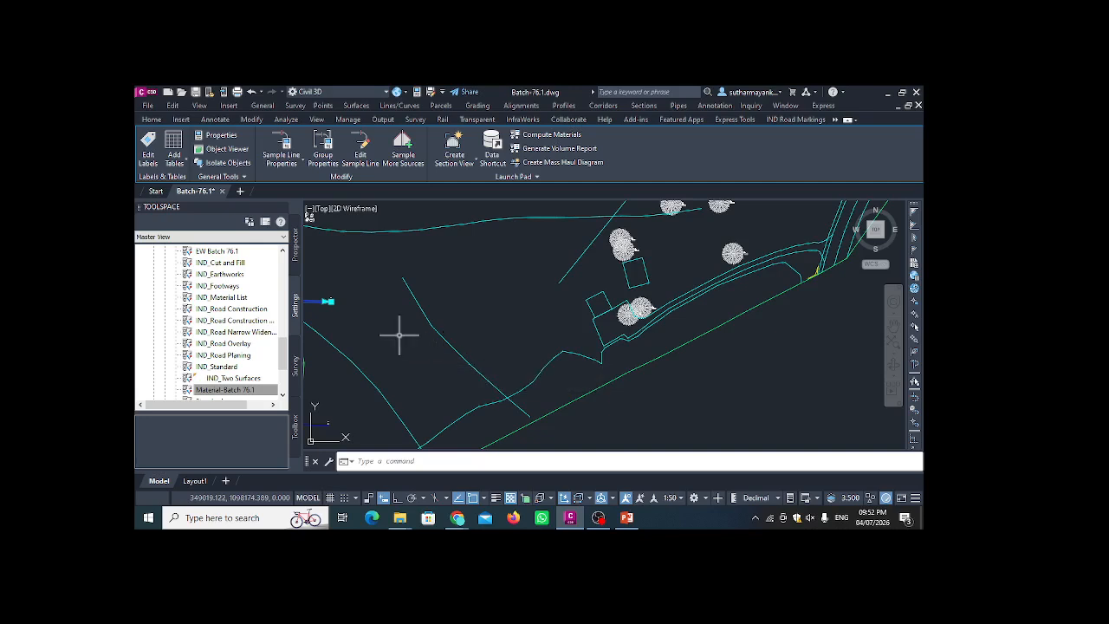
pyautogui.moveTo(293, 335); pyautogui.dragTo(369, 333, button='middle')
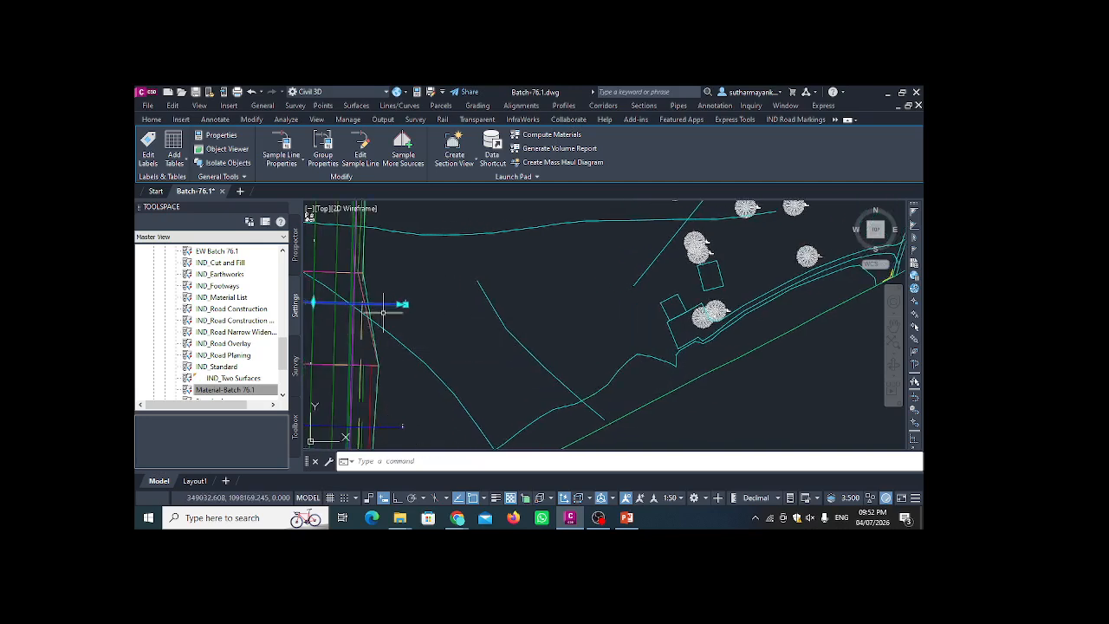
pyautogui.click(177, 165)
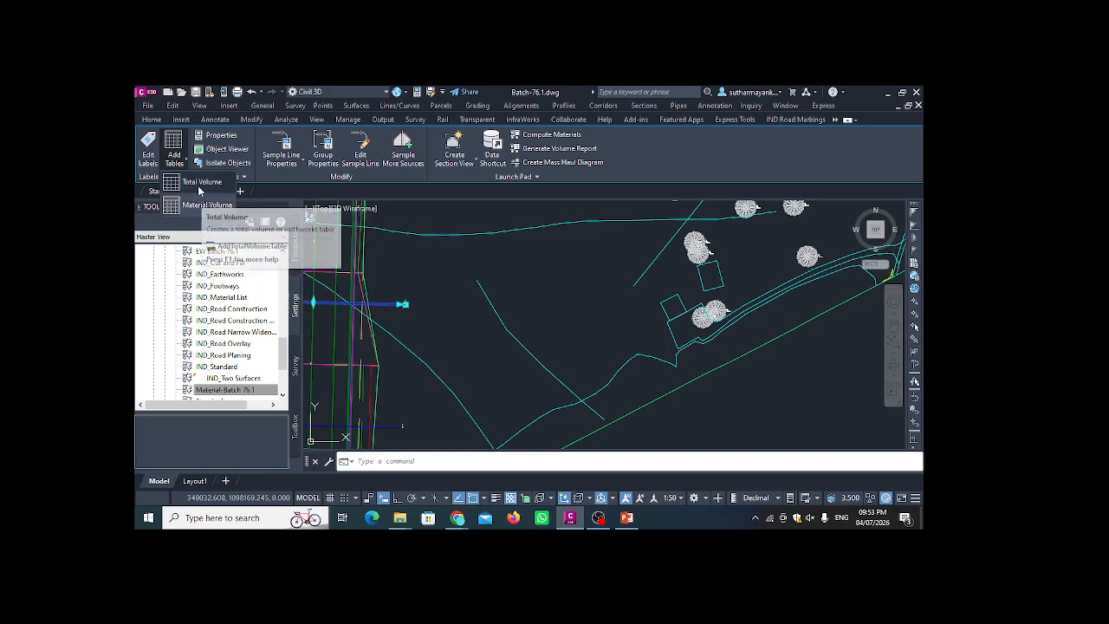
pyautogui.click(201, 182)
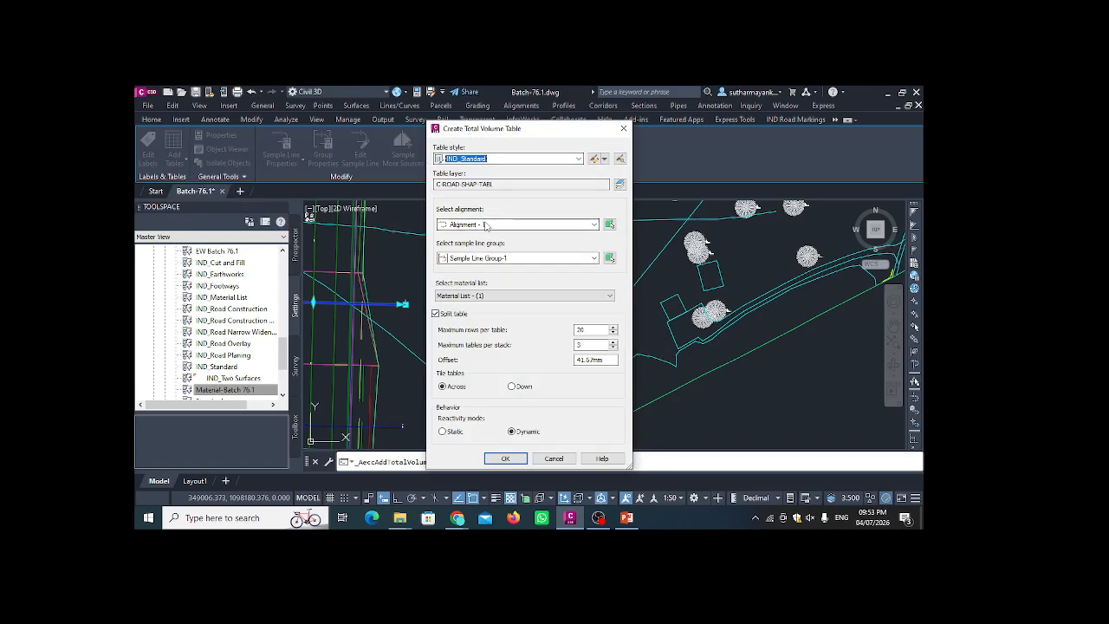
pyautogui.click(472, 297)
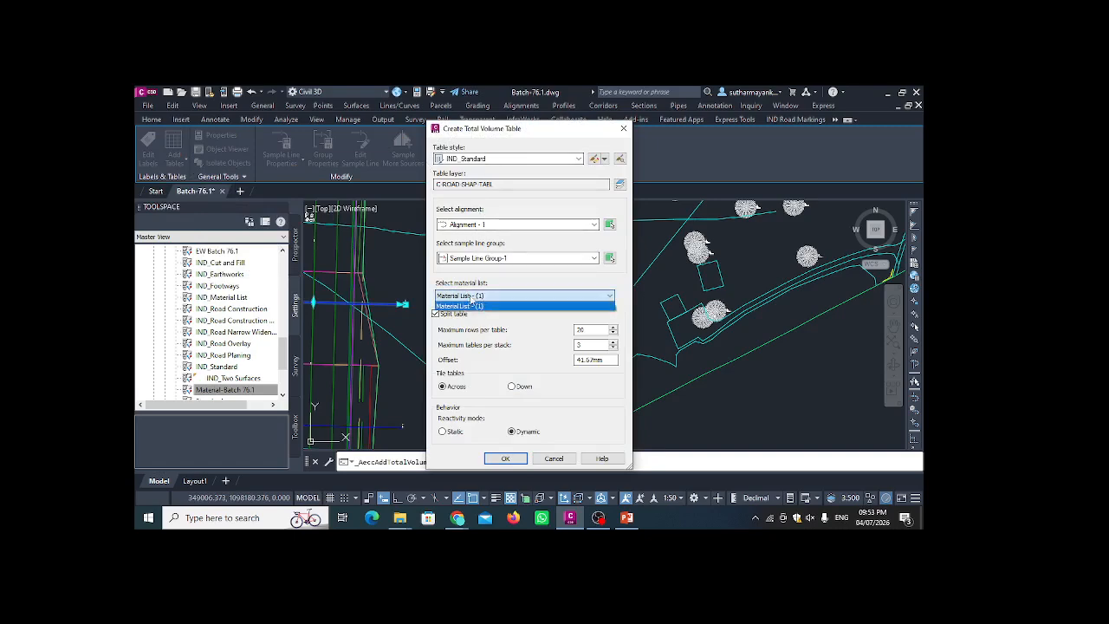
pyautogui.click(497, 300)
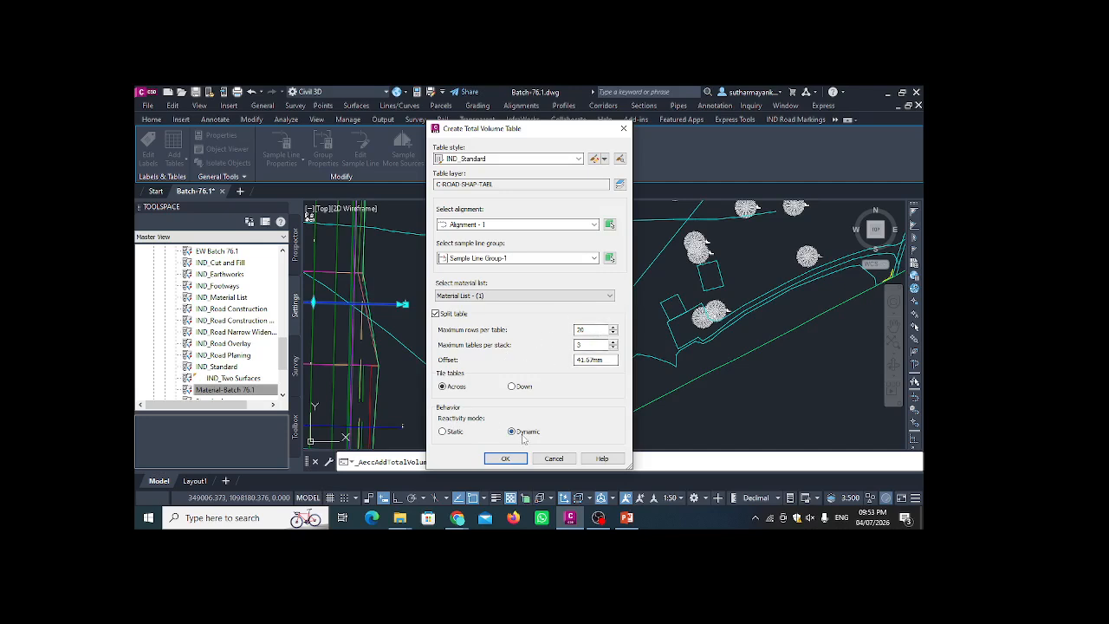
pyautogui.click(506, 458)
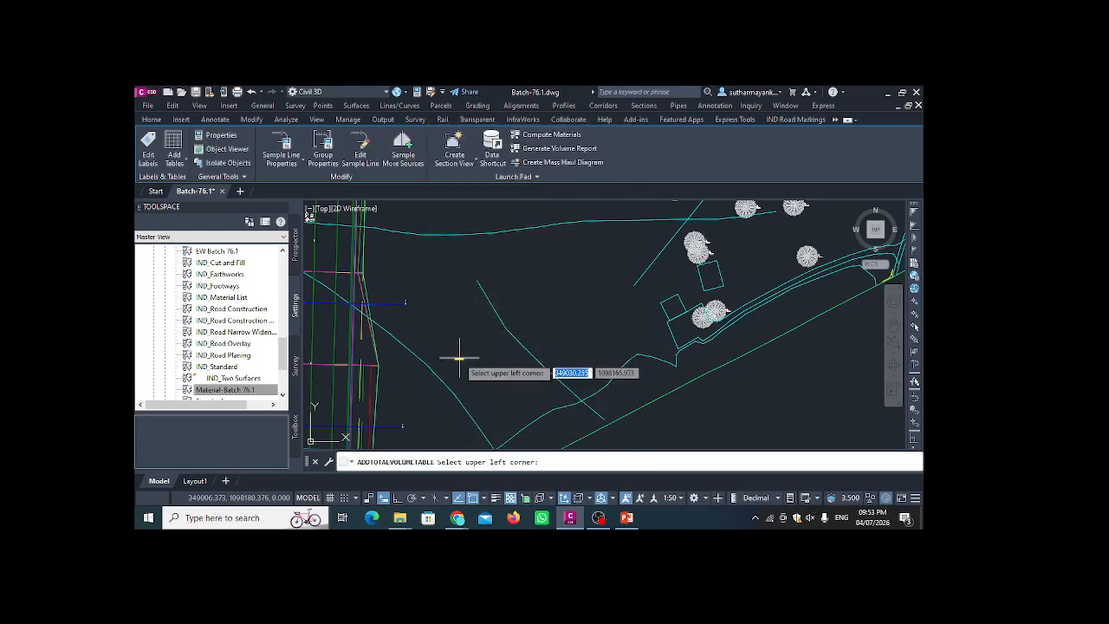
# - Place the Total Volume table in the empty space beside the section views and centre it for reading
pyautogui.scroll(-4, 423, 329)
pyautogui.scroll(-3, 417, 320)
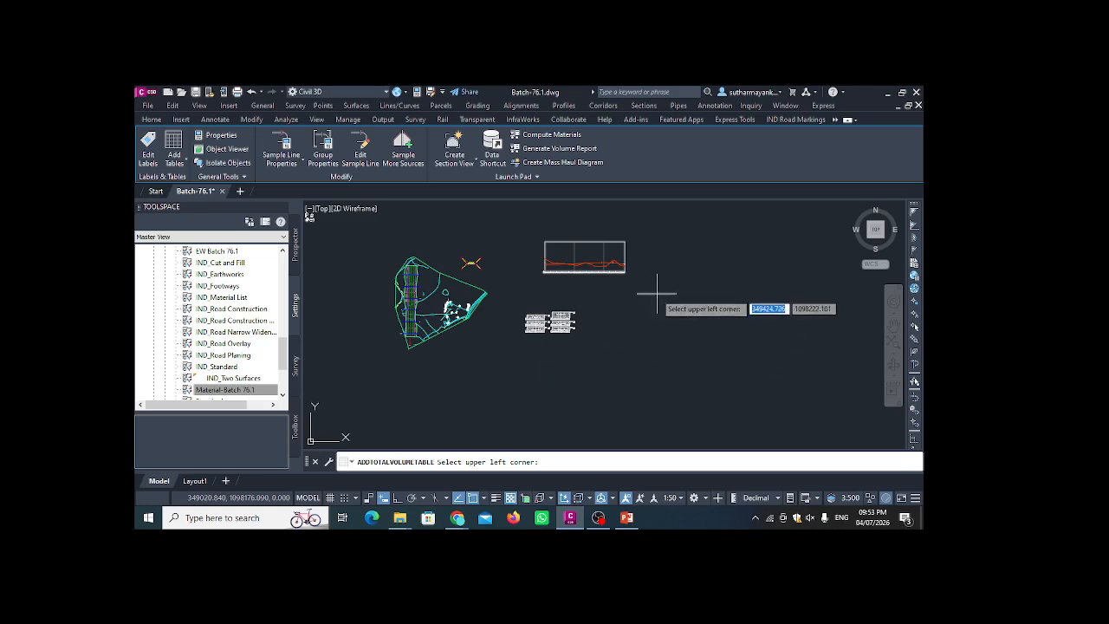
pyautogui.scroll(4, 646, 299)
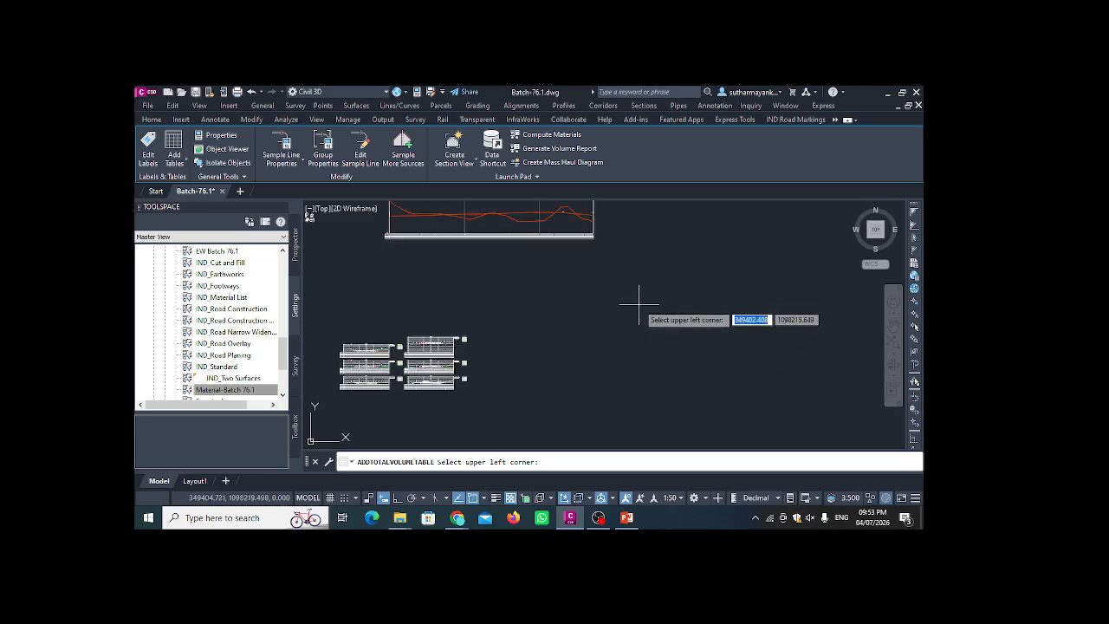
pyautogui.click(602, 354)
pyautogui.scroll(10, 603, 354)
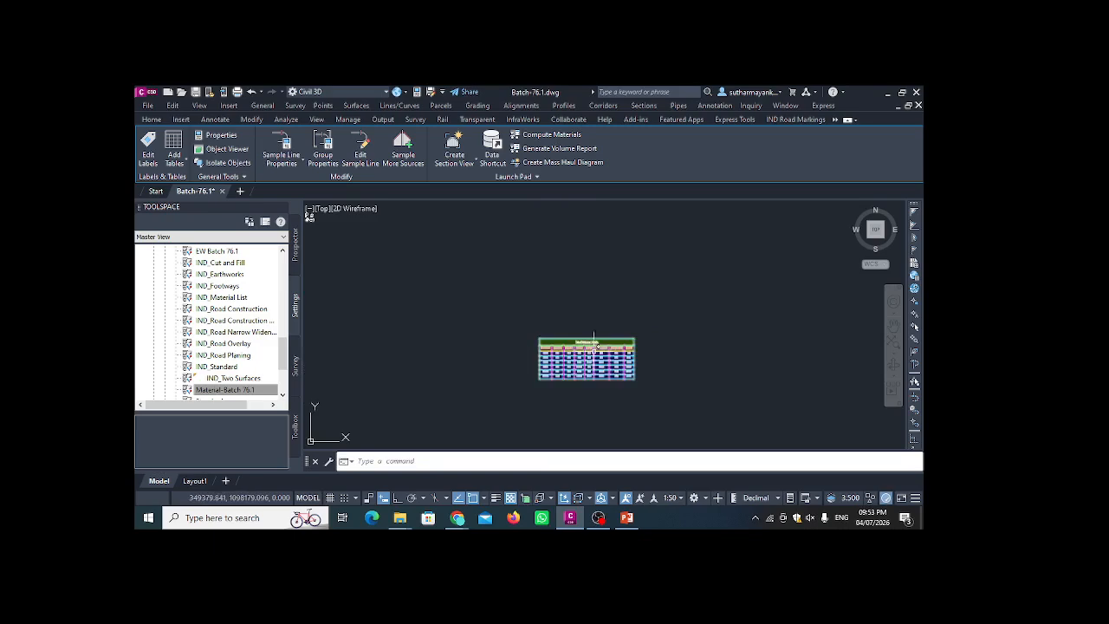
pyautogui.moveTo(574, 346); pyautogui.dragTo(575, 327, button='middle')
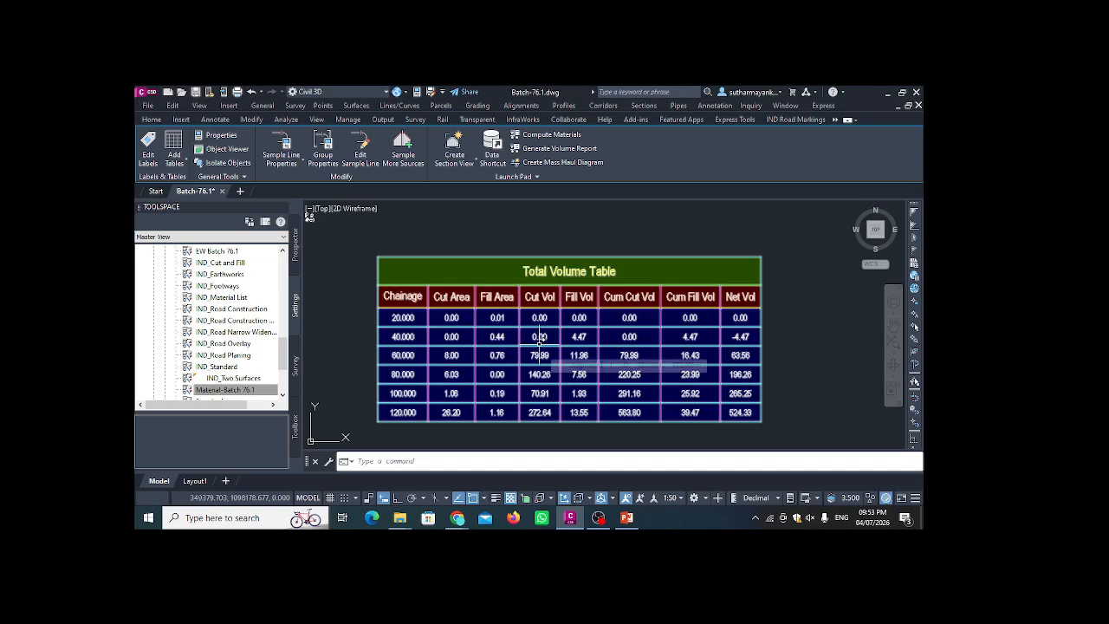
pyautogui.click(174, 163)
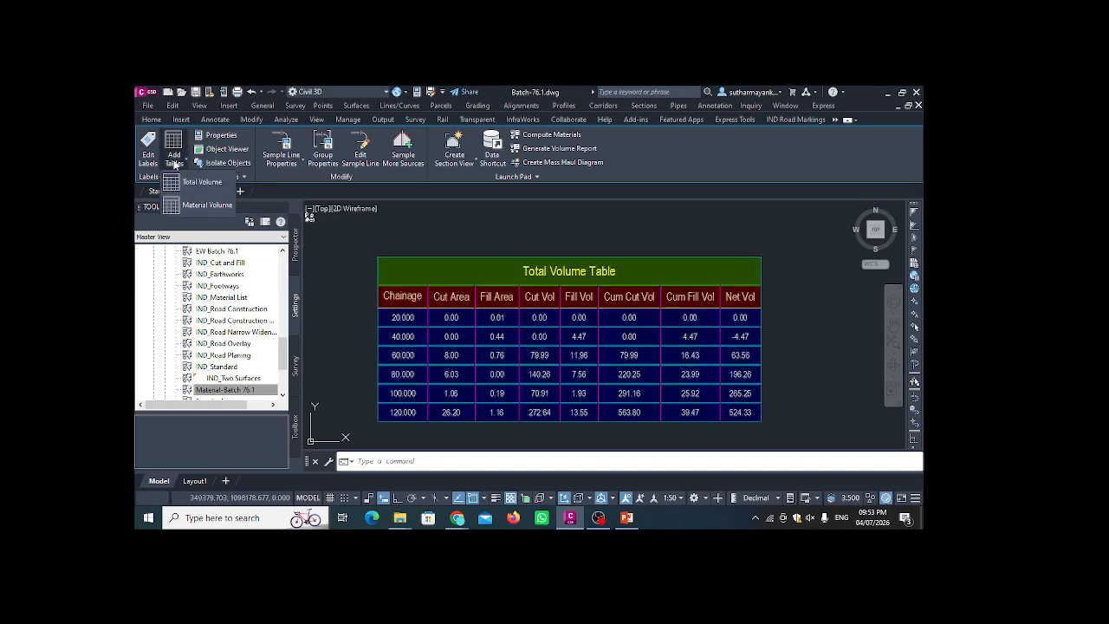
pyautogui.click(190, 207)
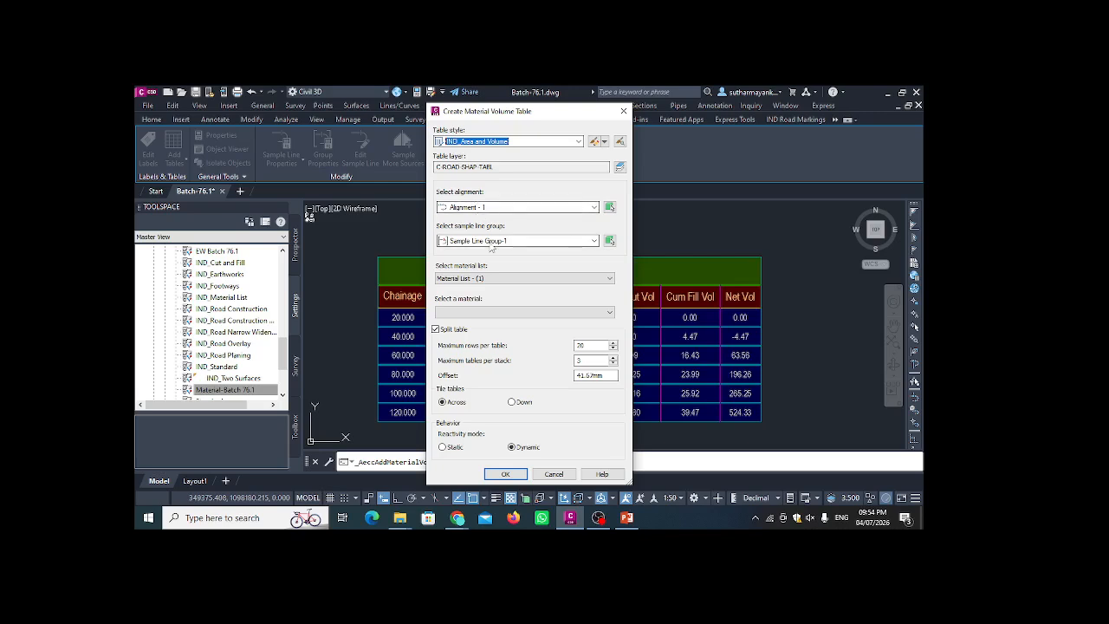
pyautogui.click(508, 280)
pyautogui.click(508, 284)
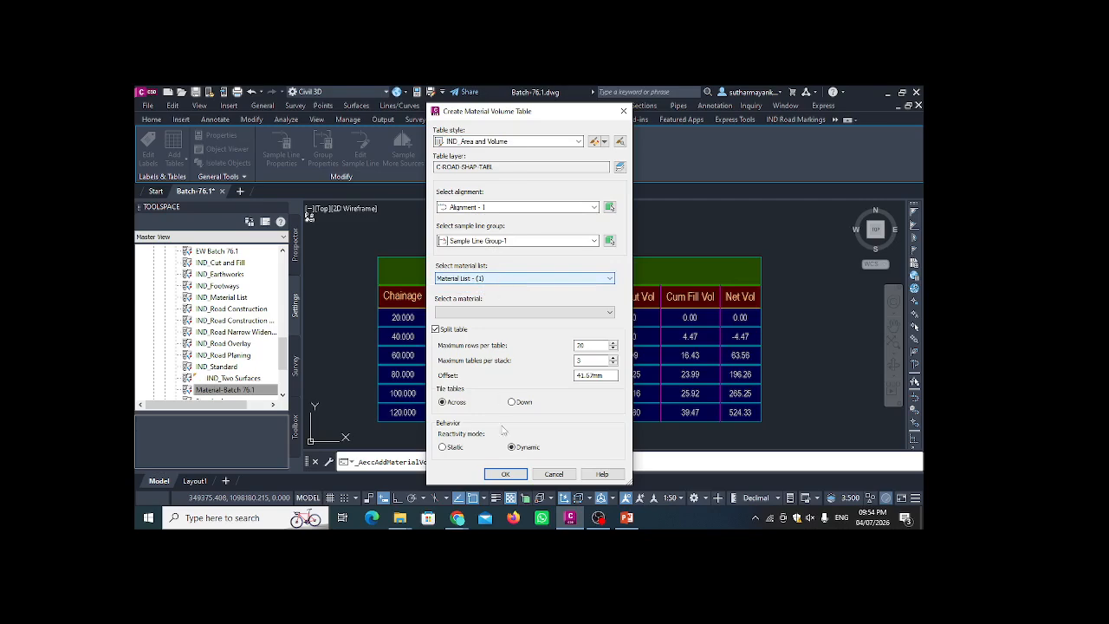
pyautogui.click(505, 474)
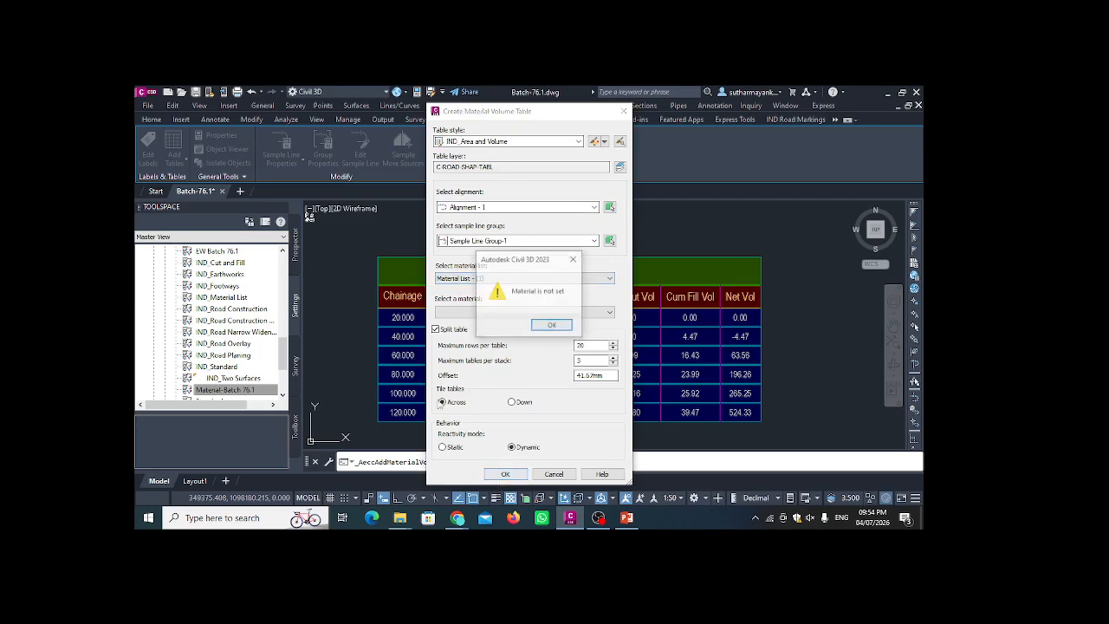
pyautogui.click(541, 327)
pyautogui.click(512, 279)
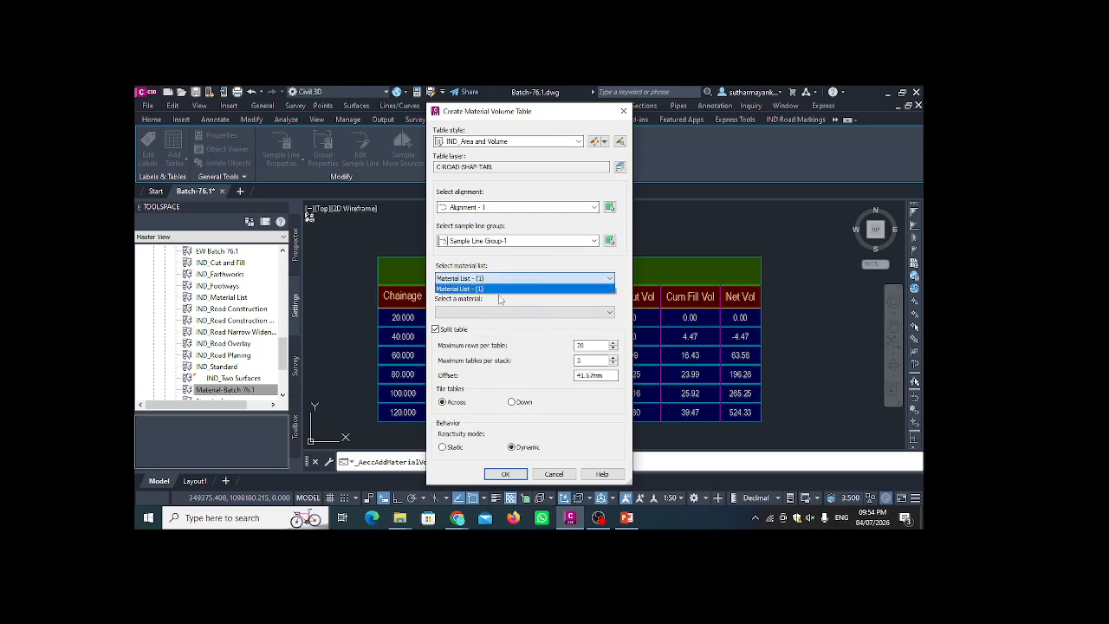
pyautogui.click(518, 289)
pyautogui.click(505, 474)
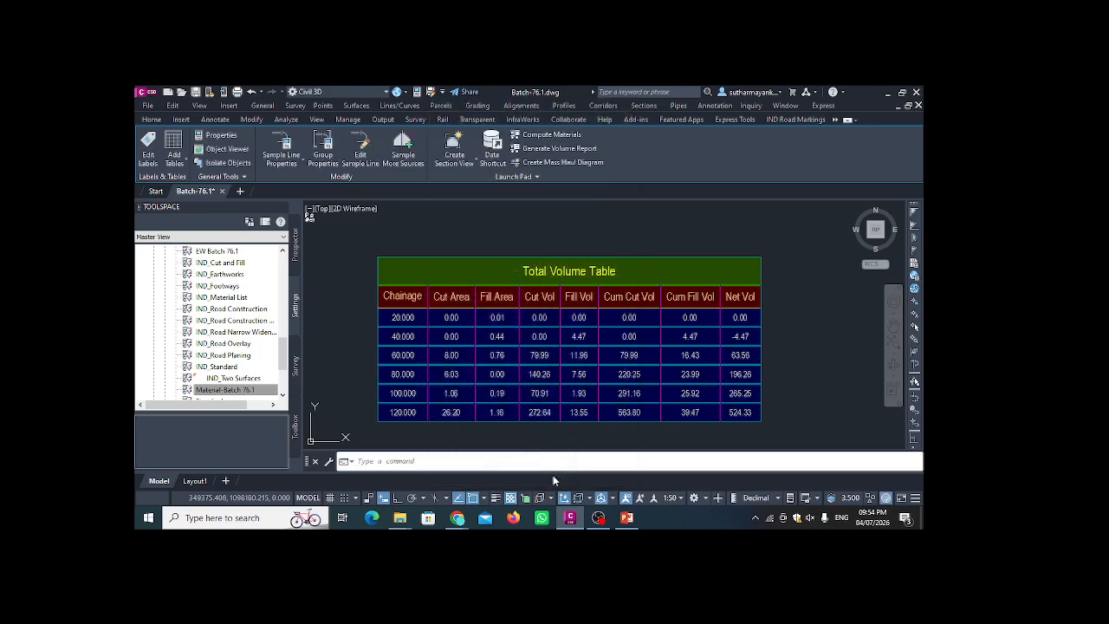
pyautogui.scroll(-5, 492, 279)
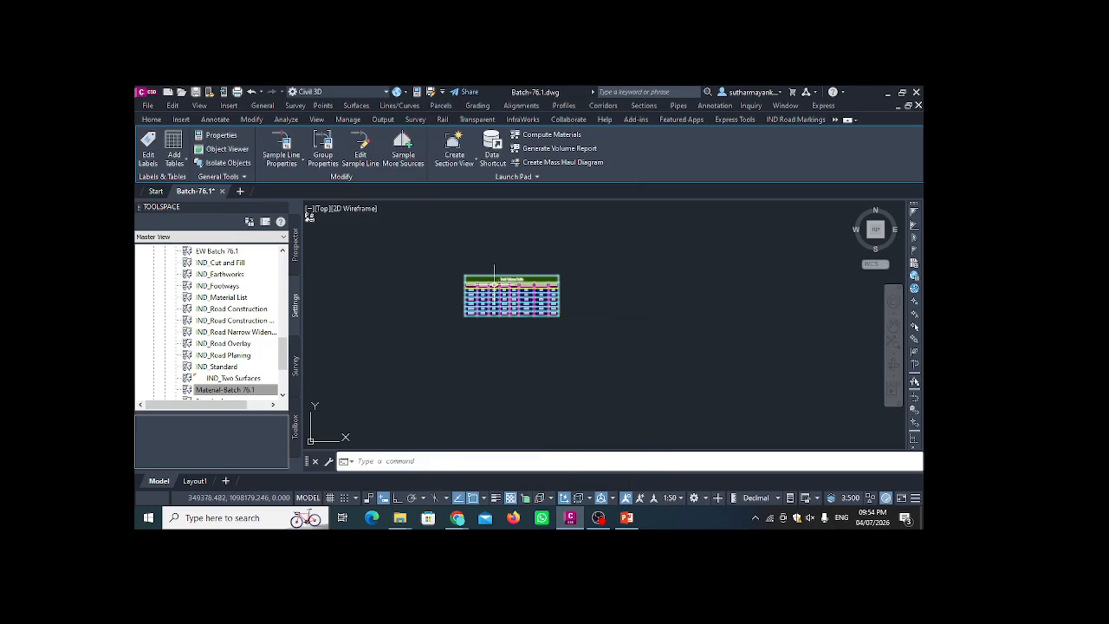
pyautogui.press('Escape')
# - Open the material list of Sample Line Group-1 on Alignment - 1 from a road sample line and check its existing materials
pyautogui.scroll(-5, 554, 315)
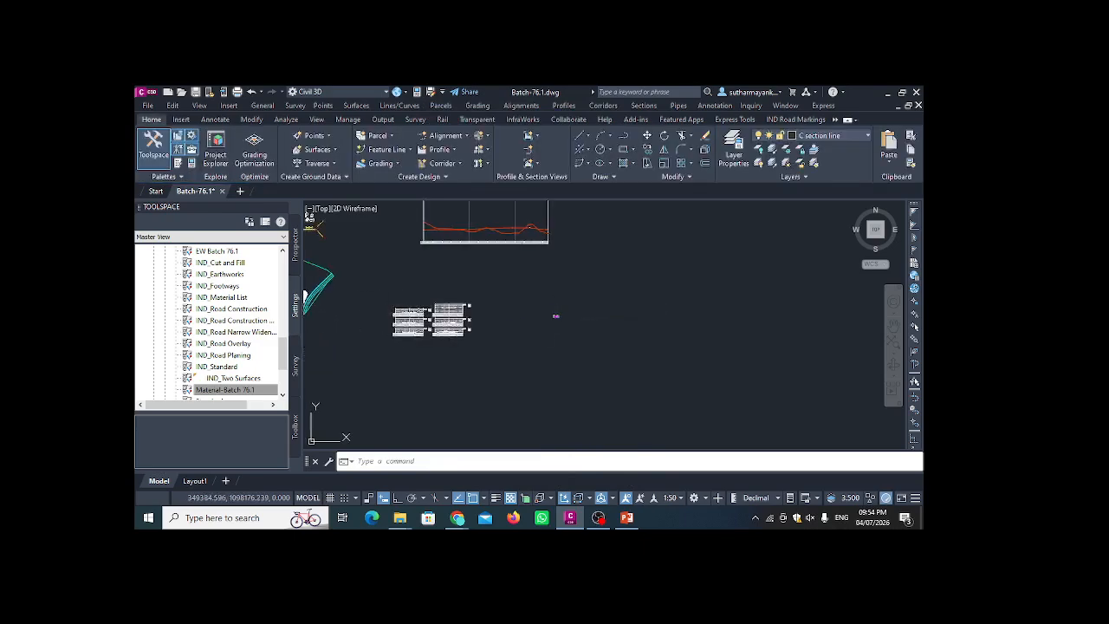
pyautogui.moveTo(554, 316); pyautogui.dragTo(730, 315, button='middle')
pyautogui.scroll(6, 396, 326)
pyautogui.click(396, 325)
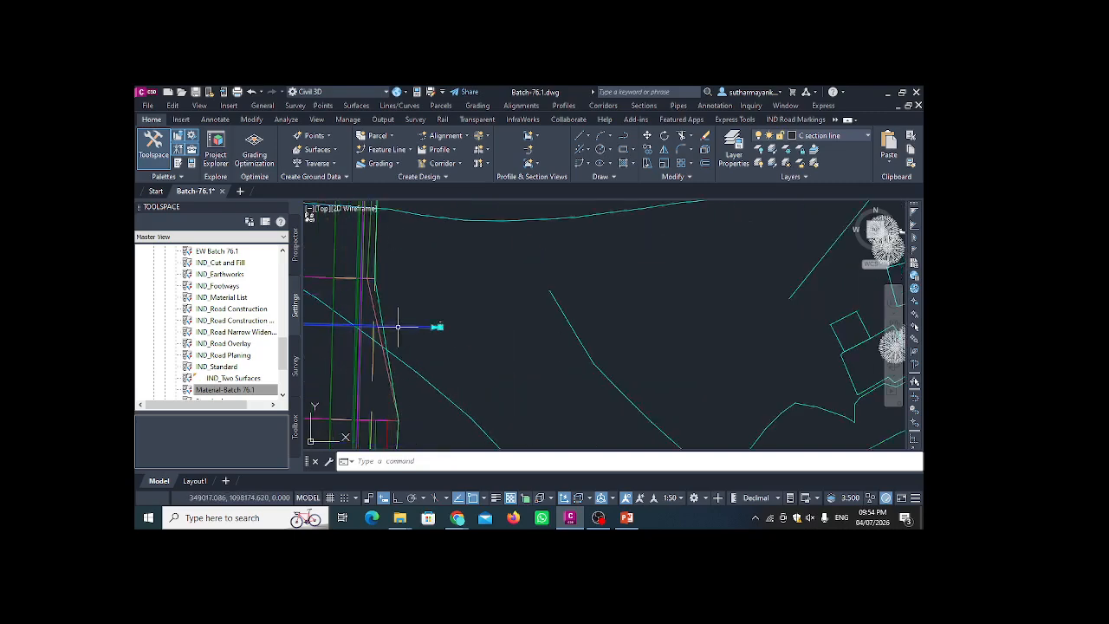
pyautogui.click(559, 137)
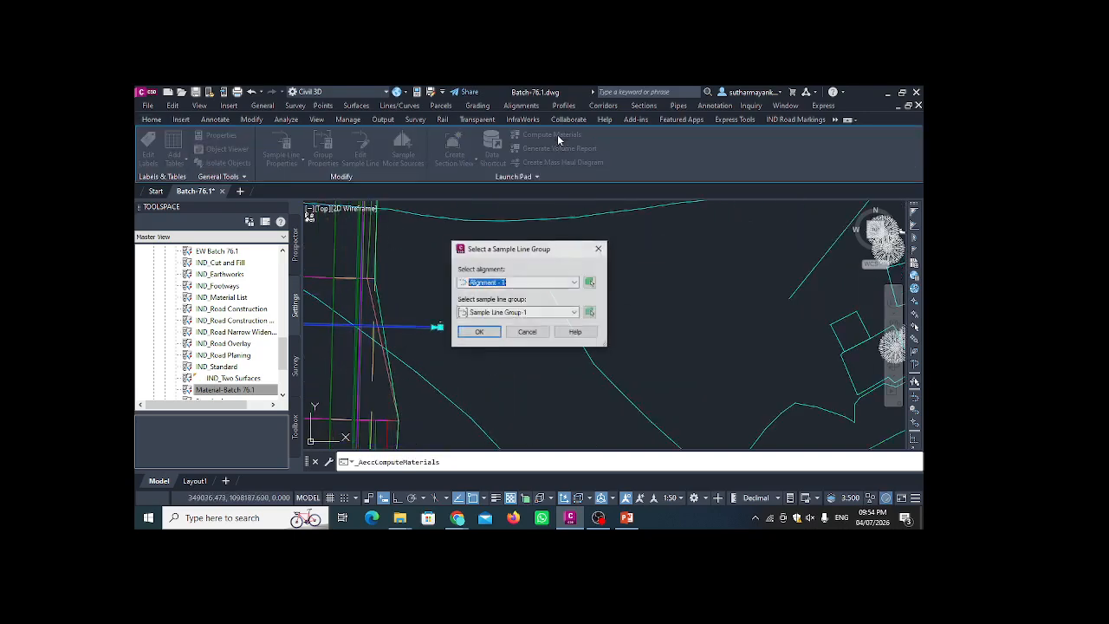
pyautogui.click(487, 330)
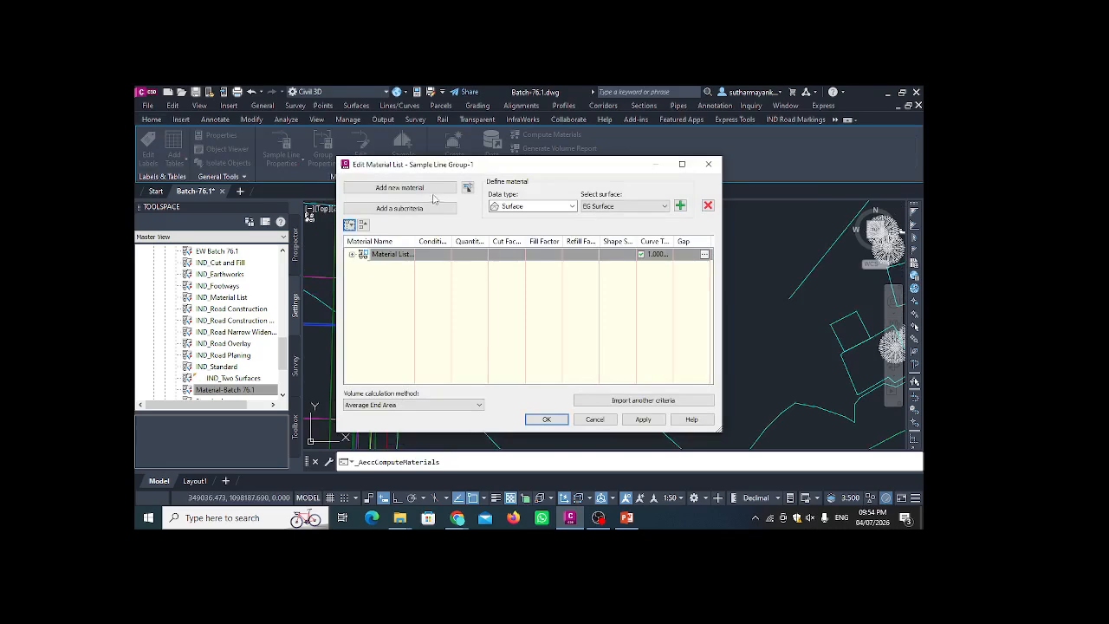
pyautogui.click(351, 254)
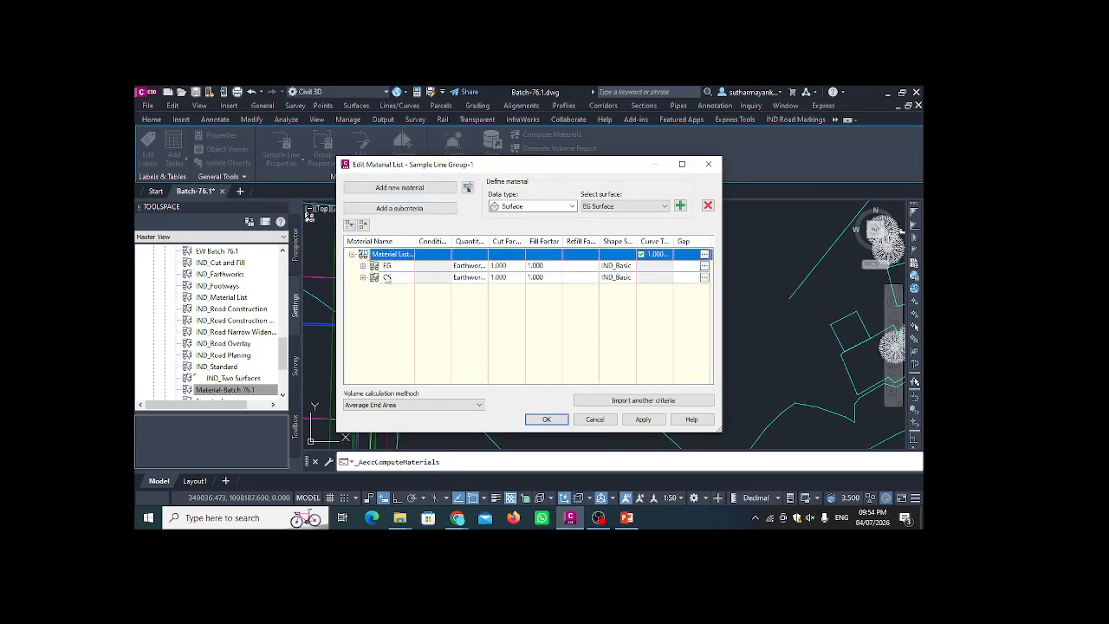
pyautogui.click(351, 254)
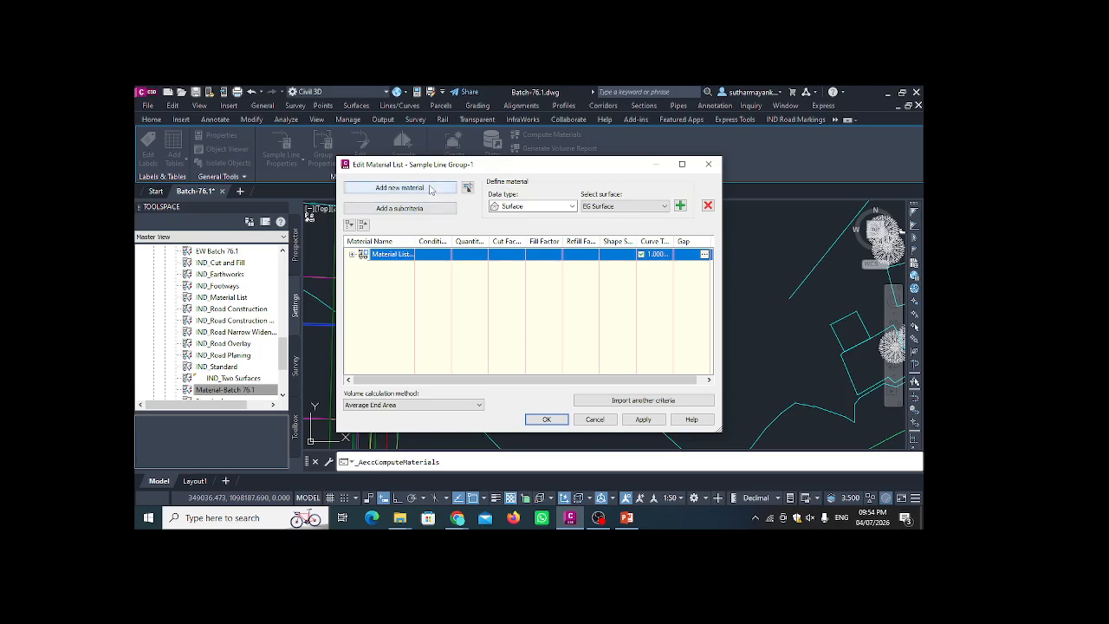
# - Import the Material-Batch 76.1 quantity takeoff criteria into the material list
pyautogui.click(643, 401)
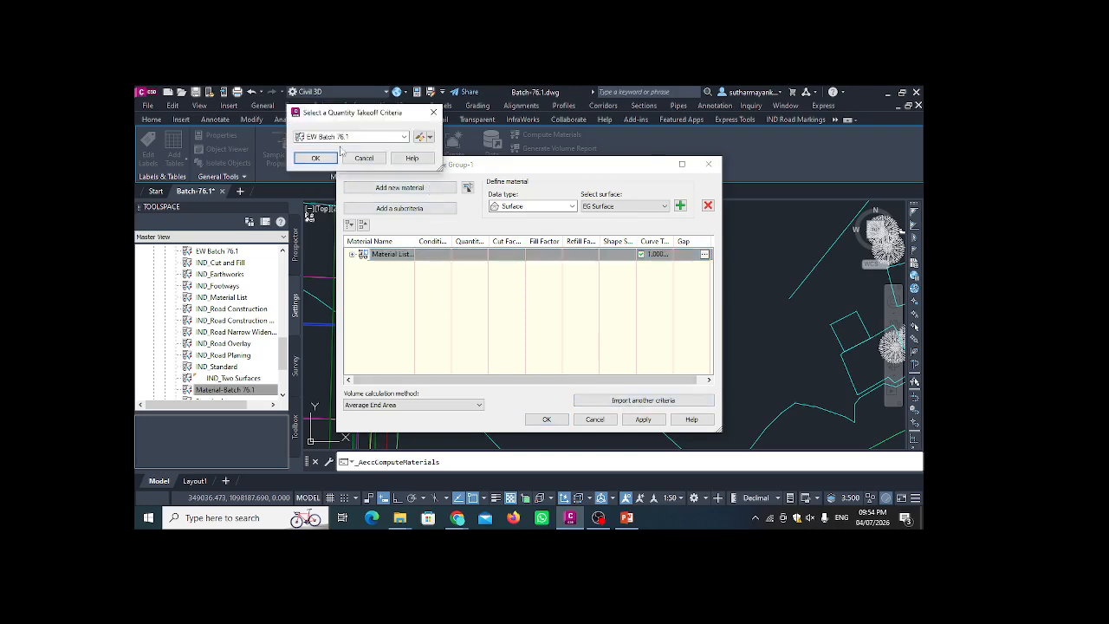
pyautogui.click(403, 137)
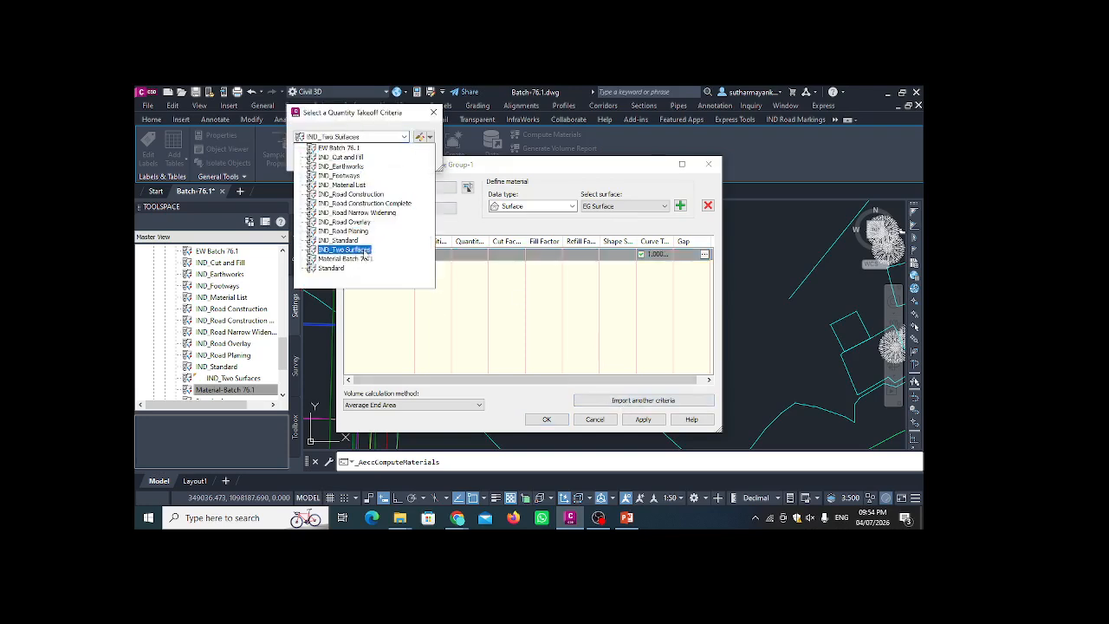
pyautogui.click(363, 259)
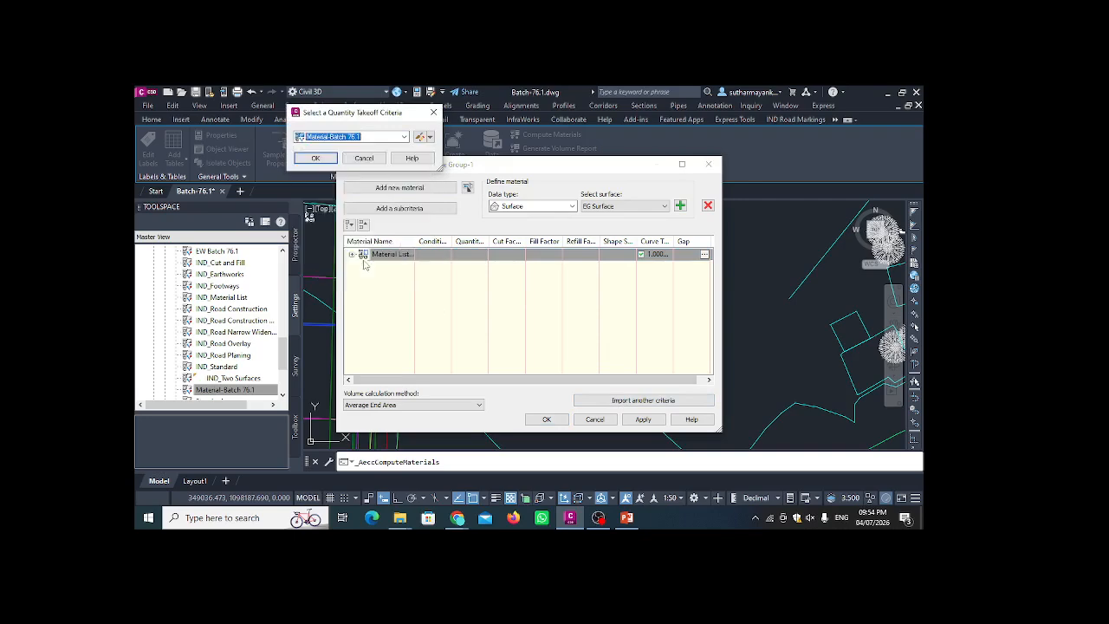
pyautogui.click(316, 158)
# - Map the Pave1, Pave2, Base and SubBase criteria to the matching Corridor - 1 shapes and confirm the mapping
pyautogui.click(517, 259)
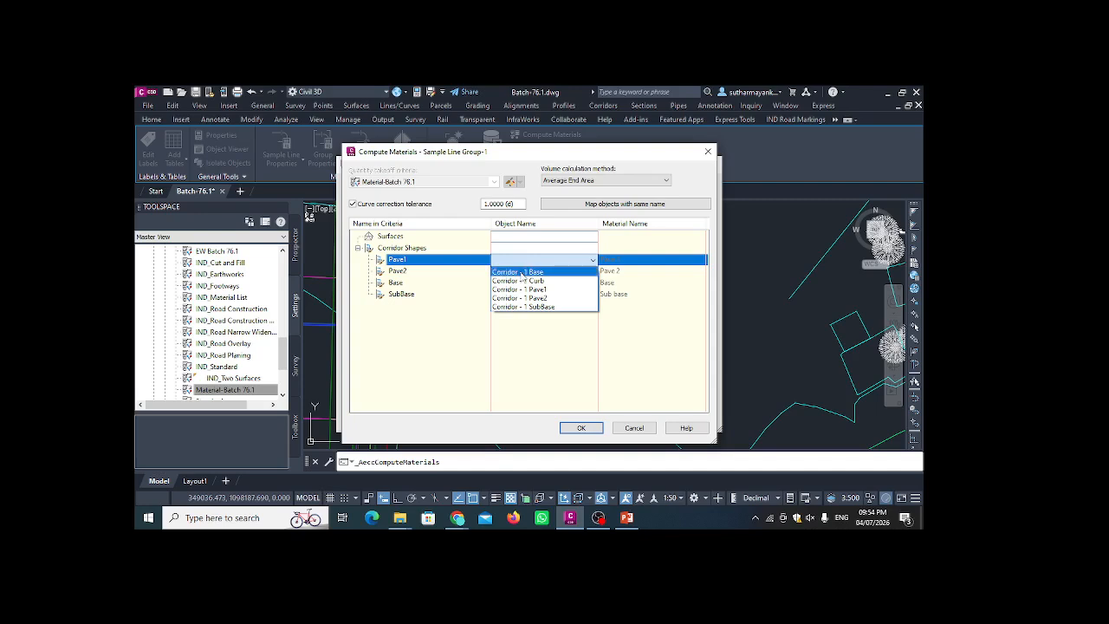
pyautogui.click(522, 286)
pyautogui.click(517, 270)
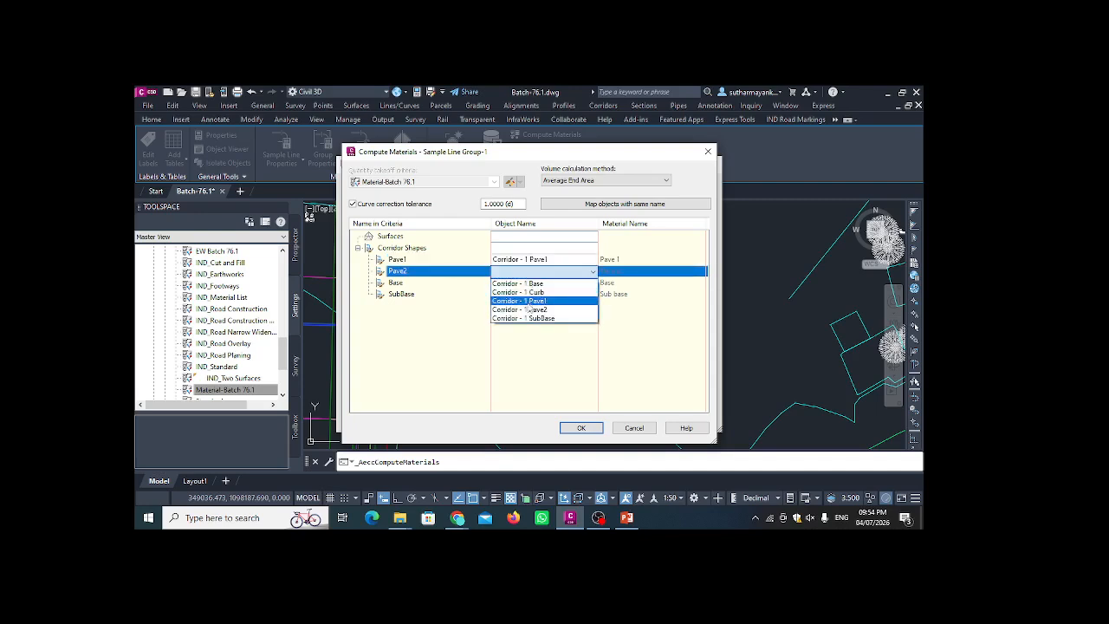
pyautogui.click(525, 306)
pyautogui.click(527, 286)
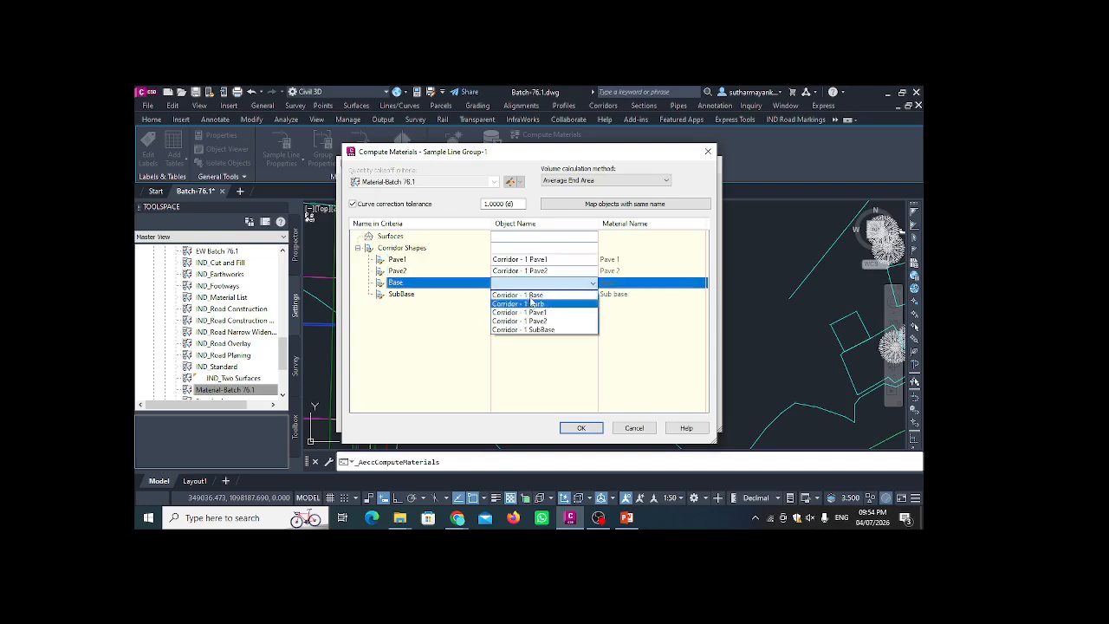
pyautogui.click(531, 296)
pyautogui.click(530, 294)
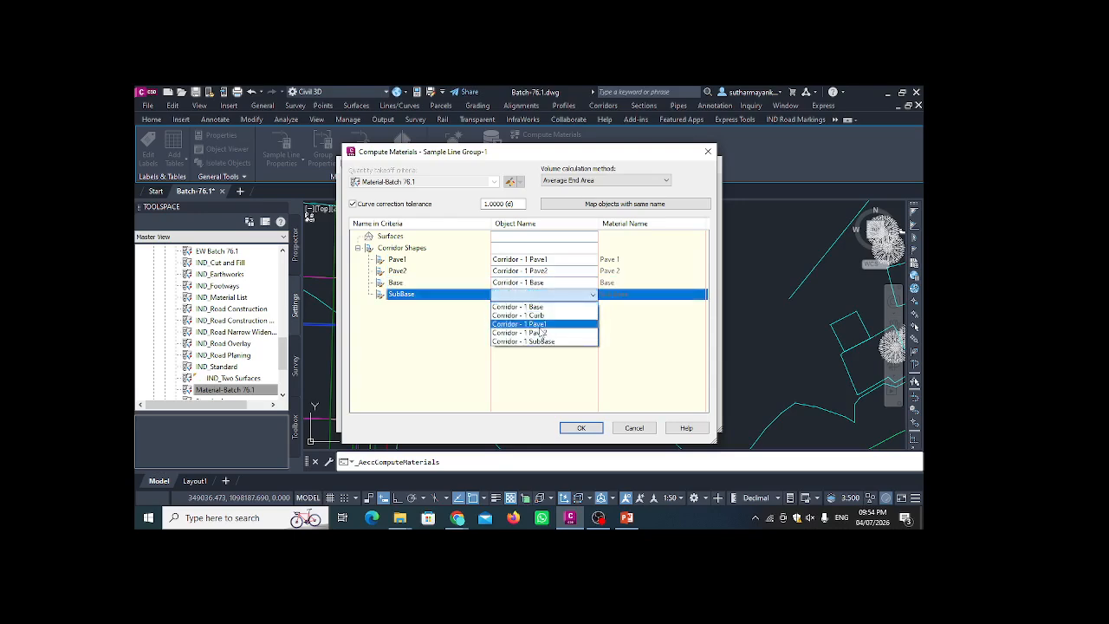
pyautogui.click(539, 345)
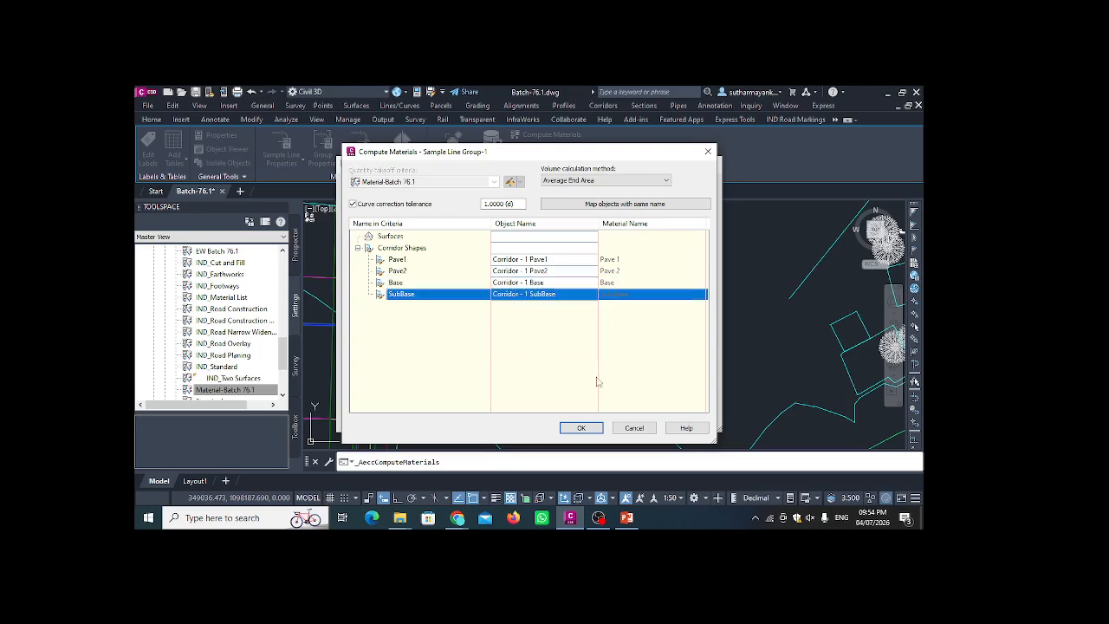
pyautogui.click(581, 427)
# - Apply and confirm the edited material list for Sample Line Group-1
pyautogui.doubleClick(398, 266)
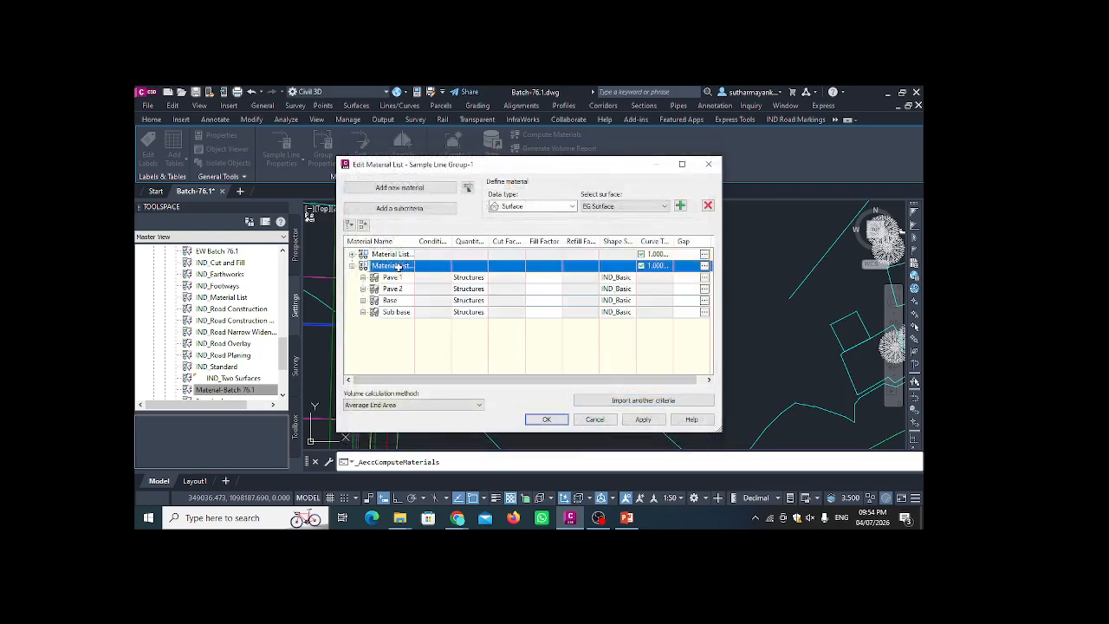
pyautogui.click(397, 266)
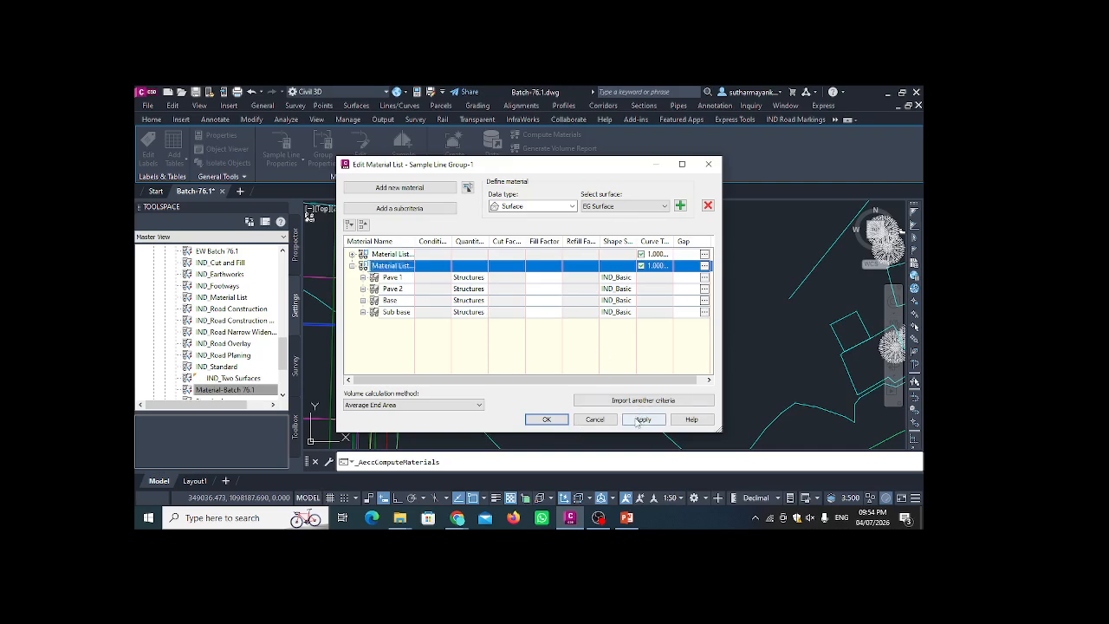
pyautogui.click(643, 419)
pyautogui.click(555, 421)
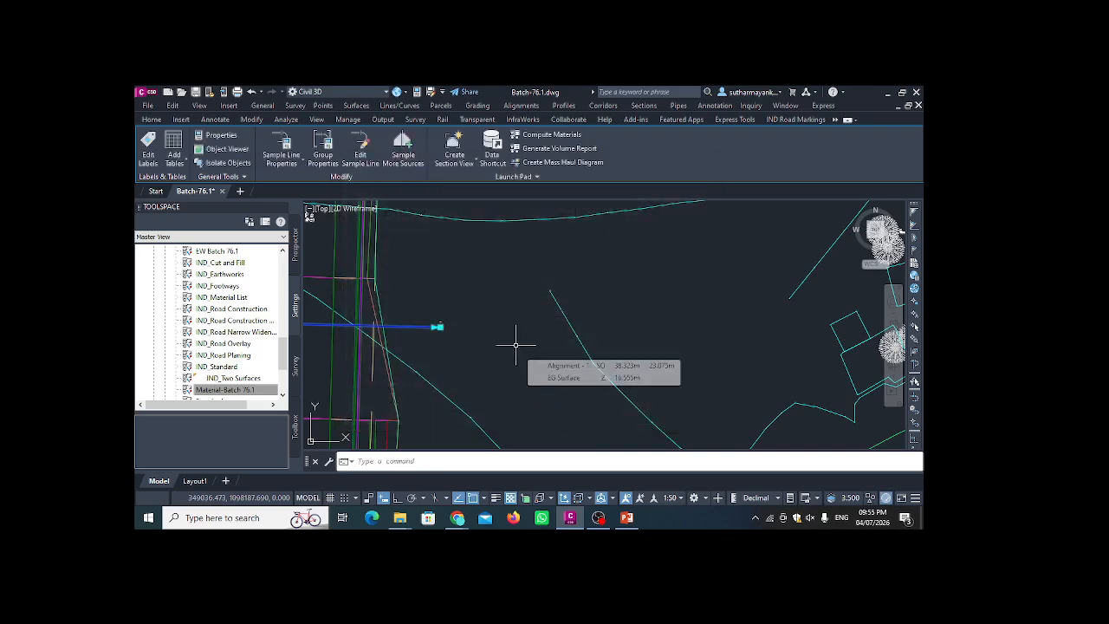
# - Set up a material volume table for the Pave 1 material of Material List - (4) in Sample Line Group-1
pyautogui.scroll(-6, 438, 297)
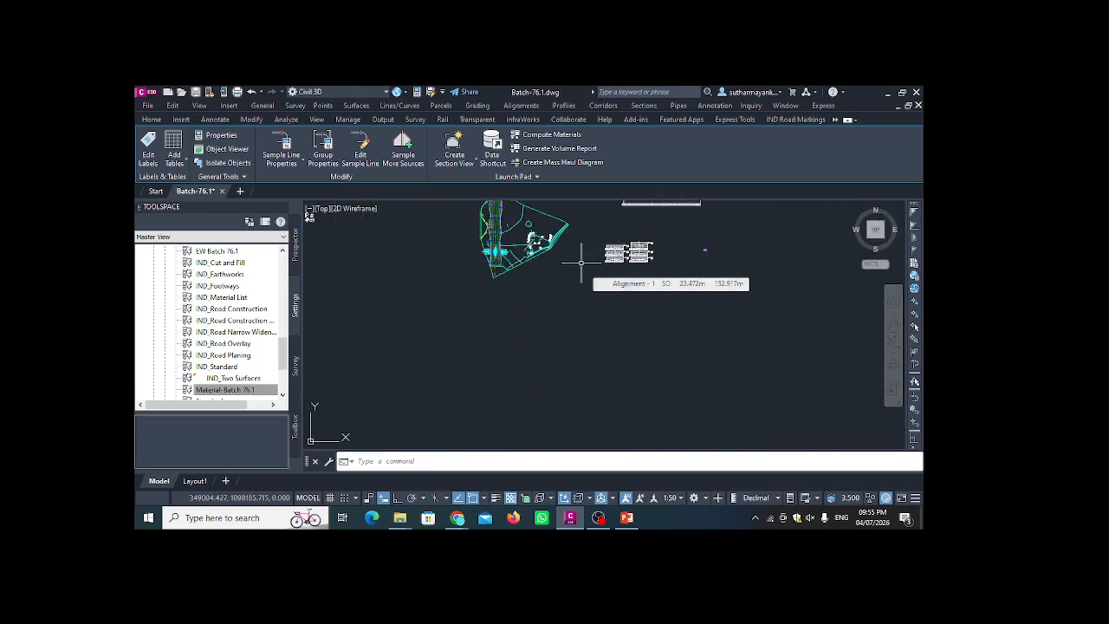
pyautogui.scroll(8, 582, 261)
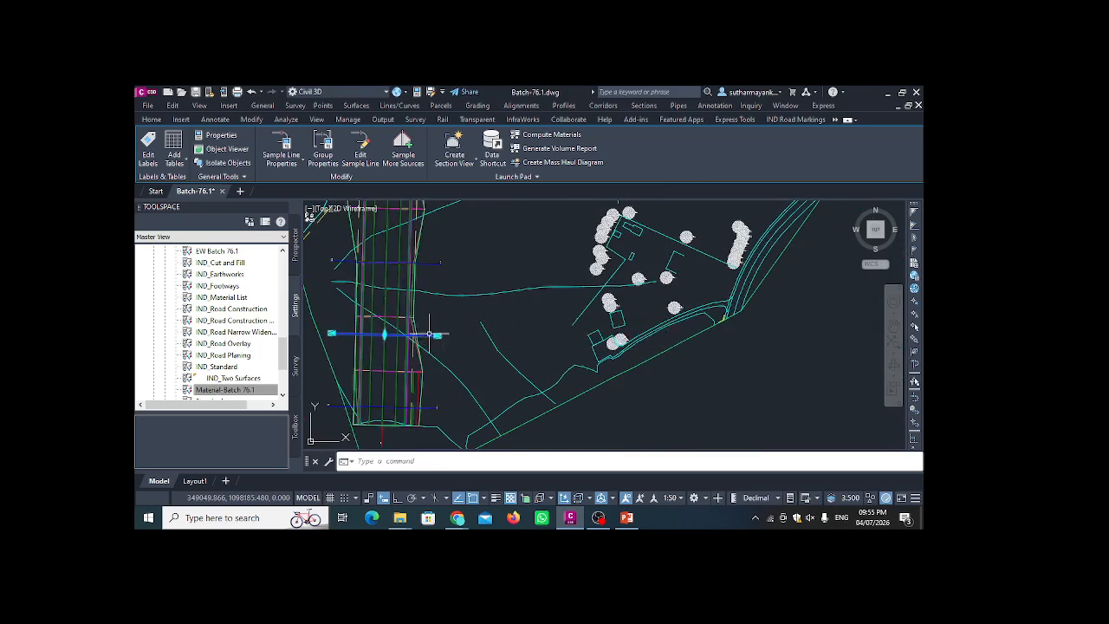
pyautogui.click(180, 164)
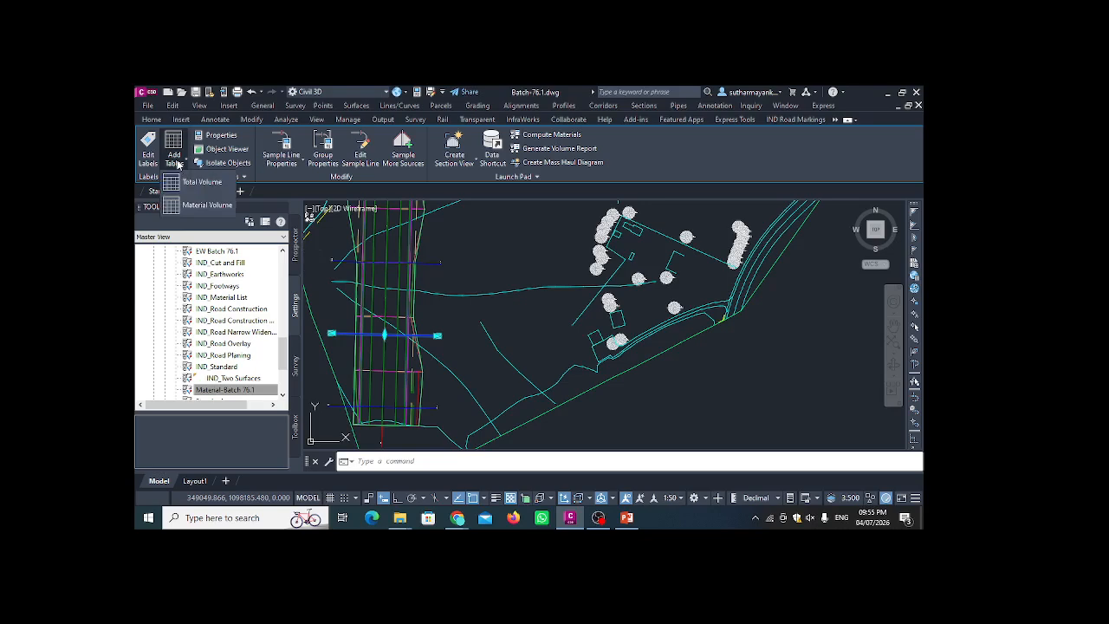
pyautogui.click(206, 205)
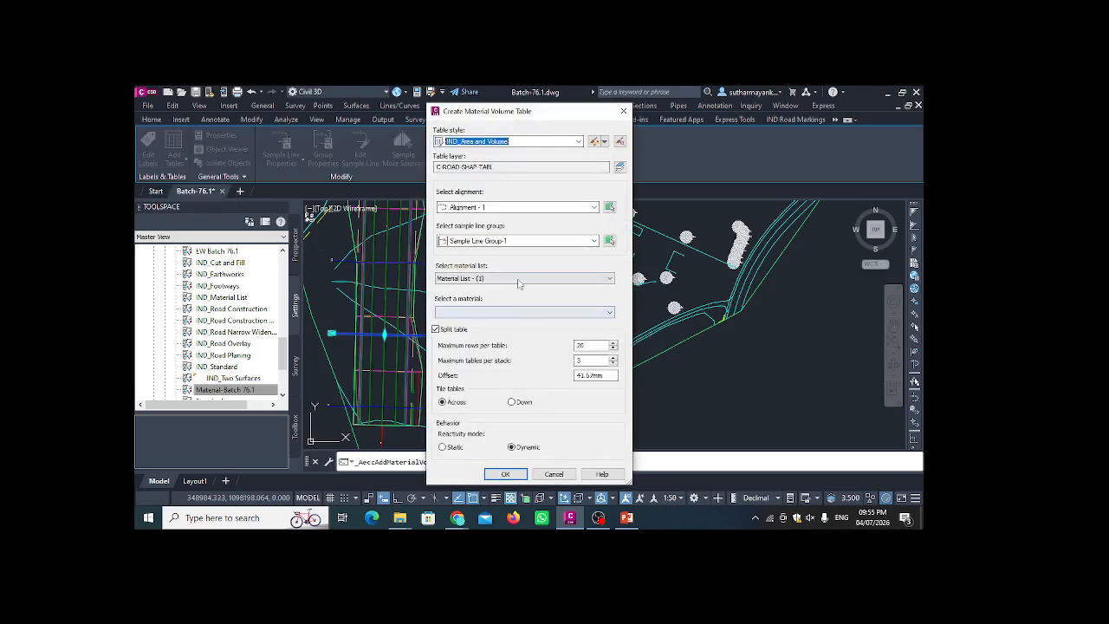
pyautogui.click(544, 278)
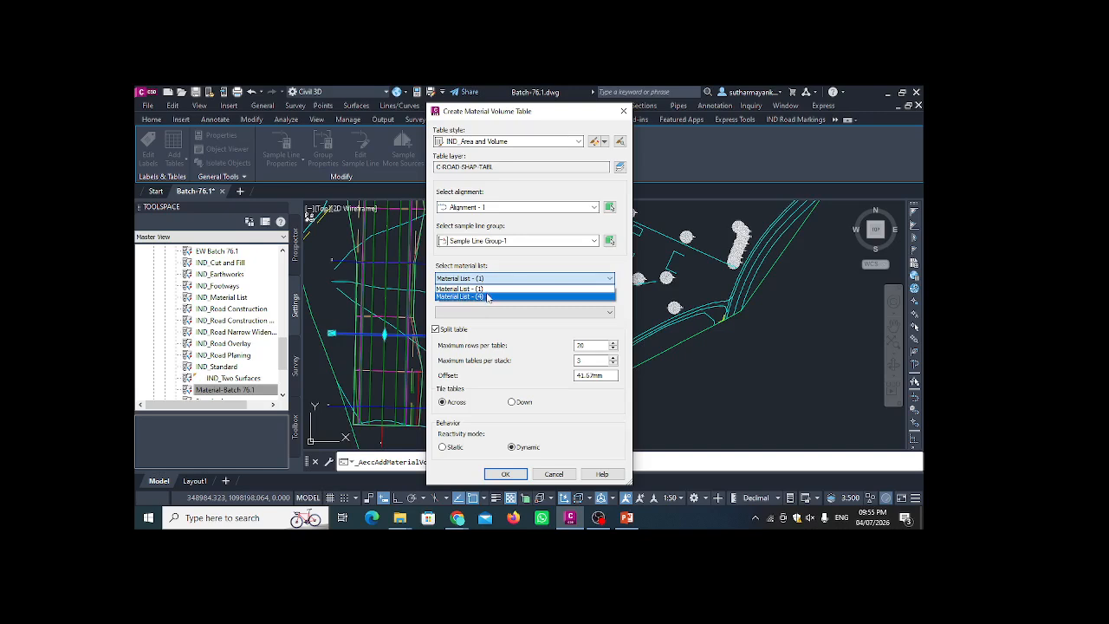
pyautogui.click(487, 297)
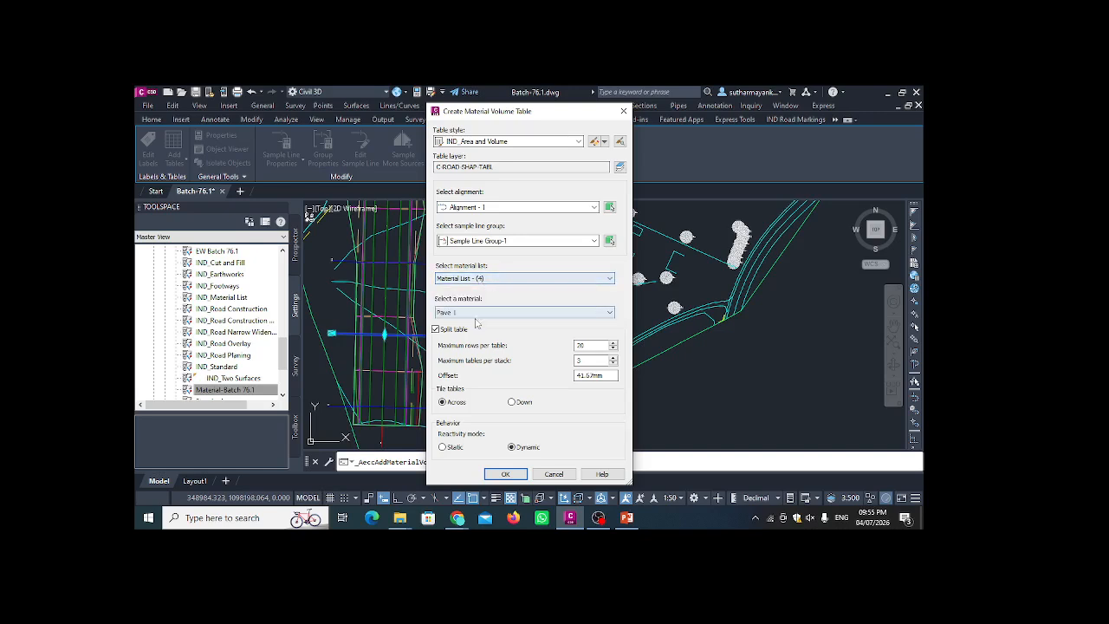
pyautogui.click(477, 314)
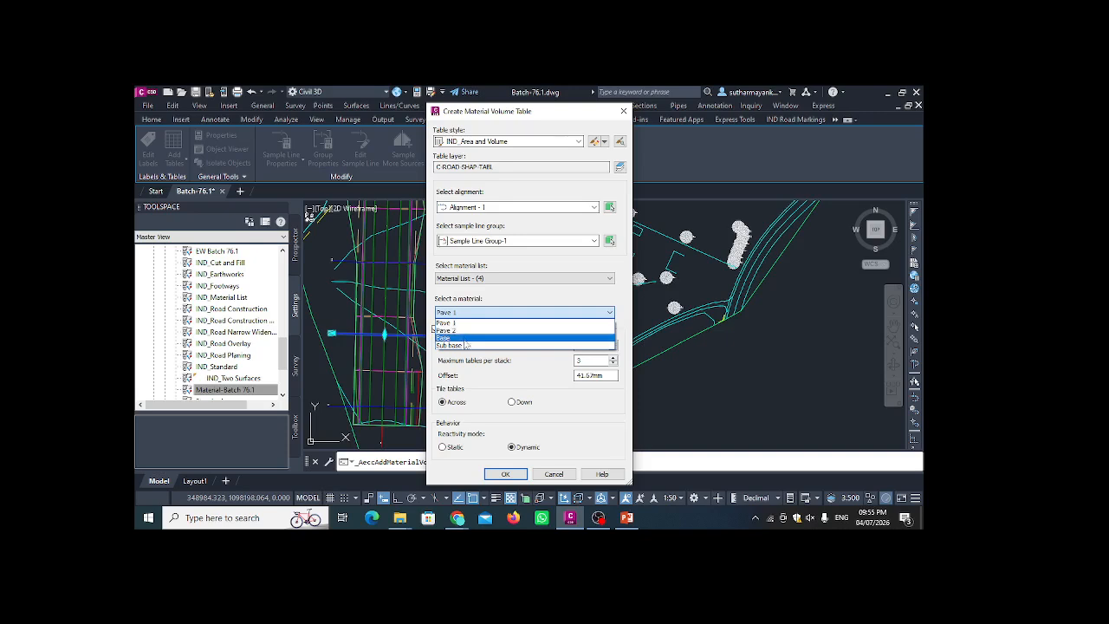
pyautogui.click(461, 322)
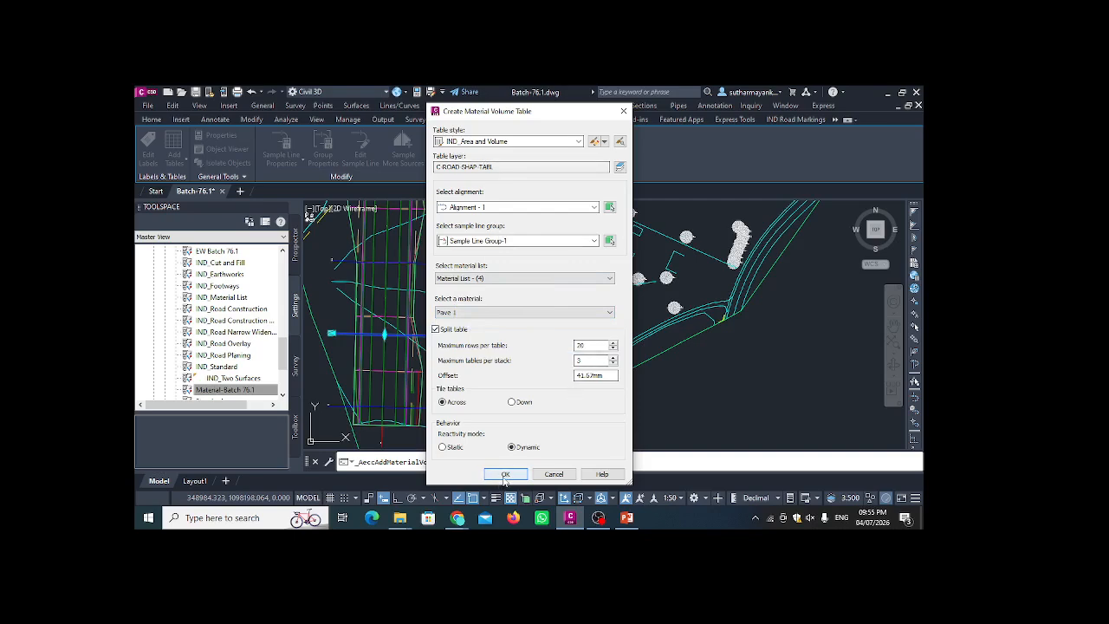
pyautogui.click(505, 475)
# - Place the Pave 1 material volume table to the right of the total volume table
pyautogui.scroll(-5, 485, 364)
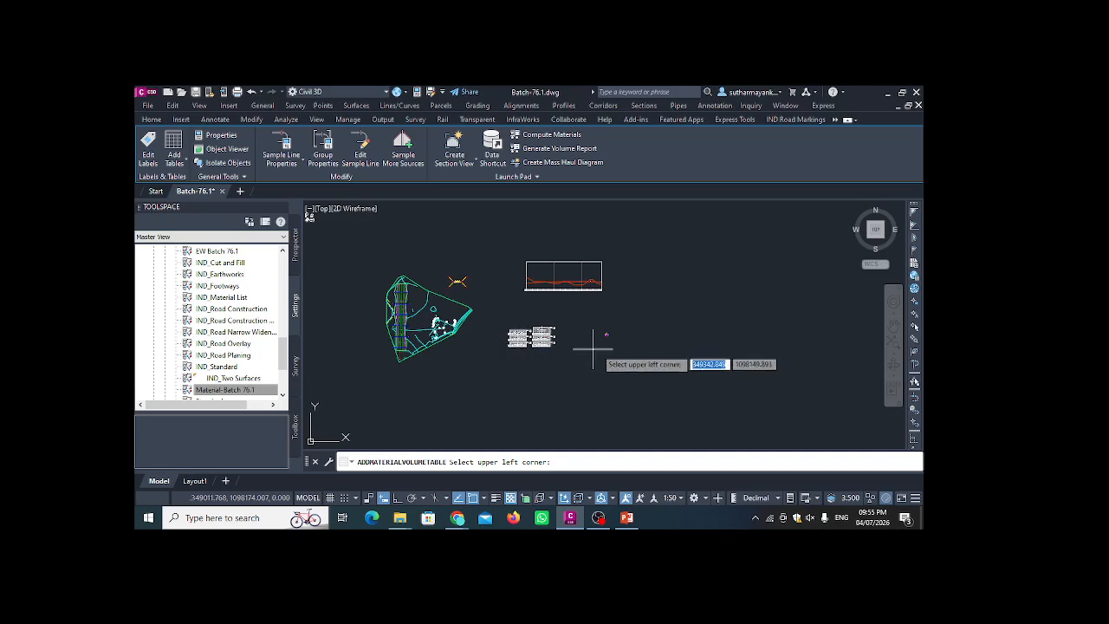
pyautogui.scroll(8, 605, 350)
pyautogui.moveTo(624, 245); pyautogui.dragTo(479, 304, button='middle')
pyautogui.scroll(4, 488, 303)
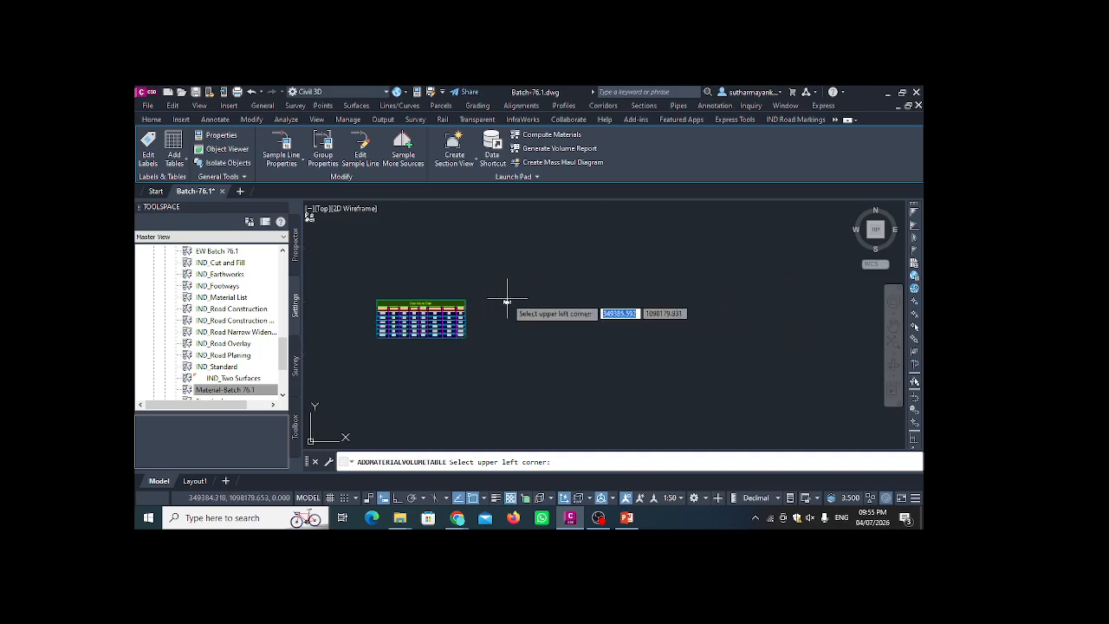
pyautogui.click(506, 301)
pyautogui.scroll(5, 525, 307)
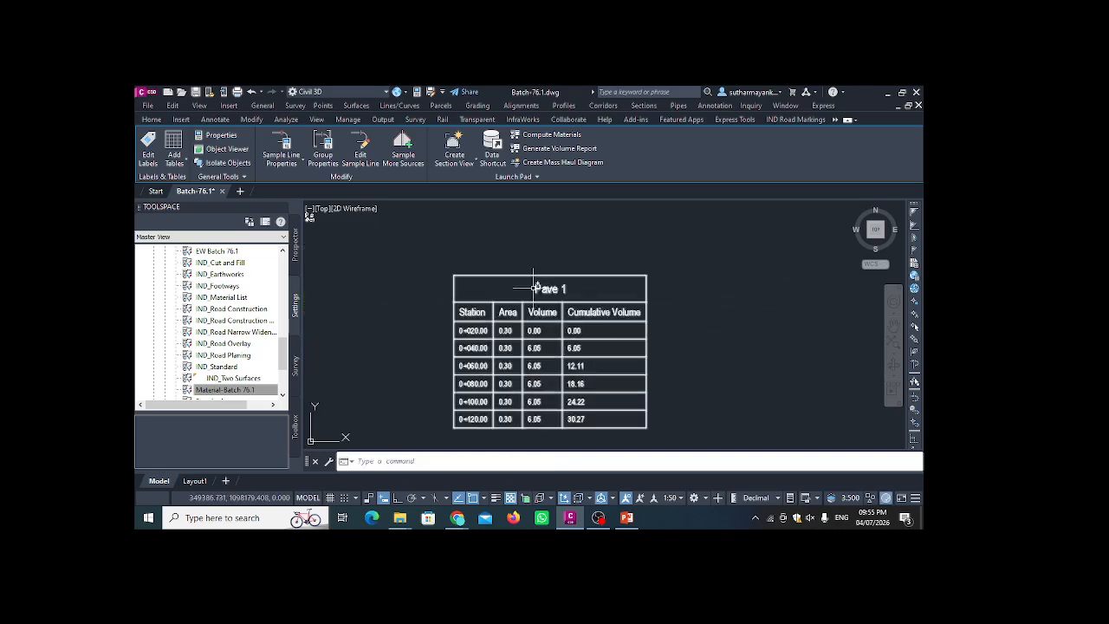
pyautogui.scroll(-6, 514, 321)
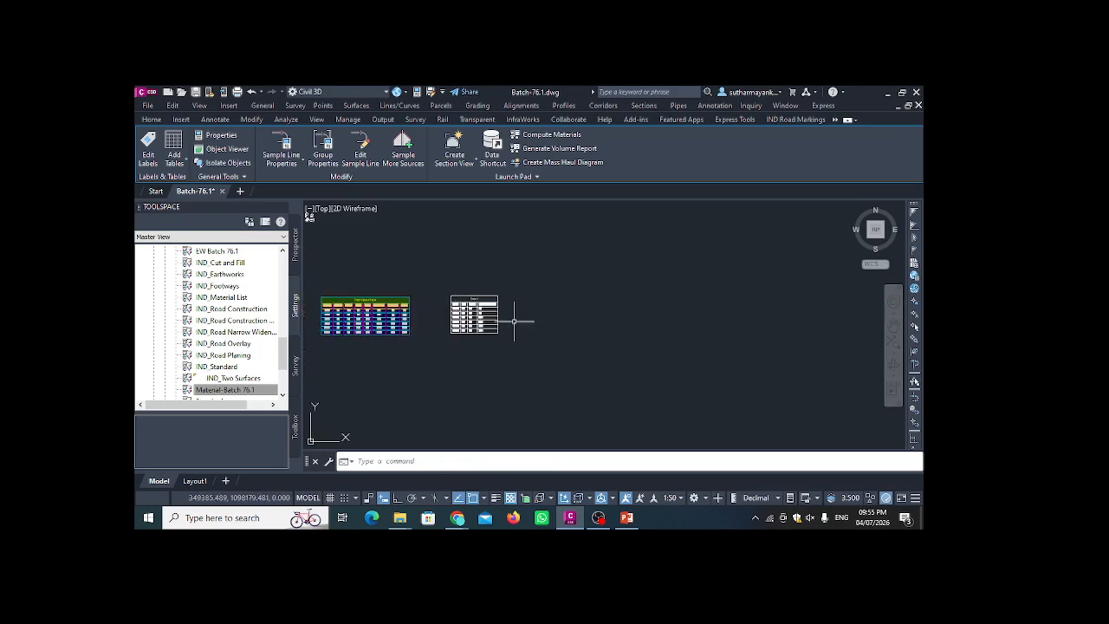
# - Add a material volume table for Pave 2 from Material List - (4) and place it to the right of the Pave 1 table
pyautogui.scroll(4, 470, 311)
pyautogui.moveTo(513, 321); pyautogui.dragTo(415, 314, button='middle')
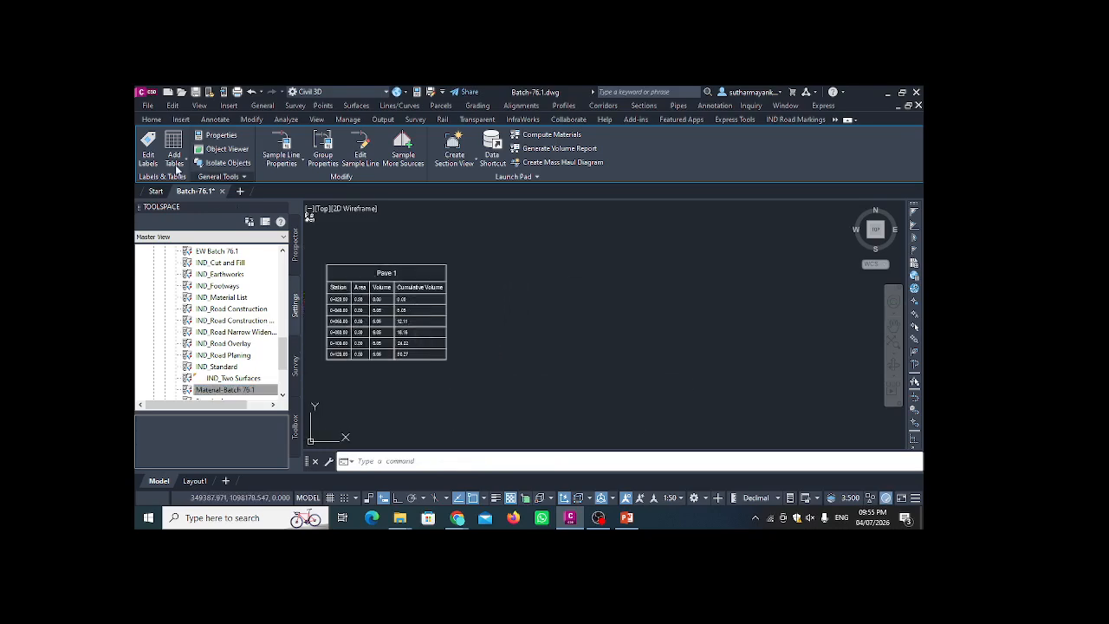
pyautogui.click(197, 209)
pyautogui.click(560, 282)
pyautogui.click(560, 282)
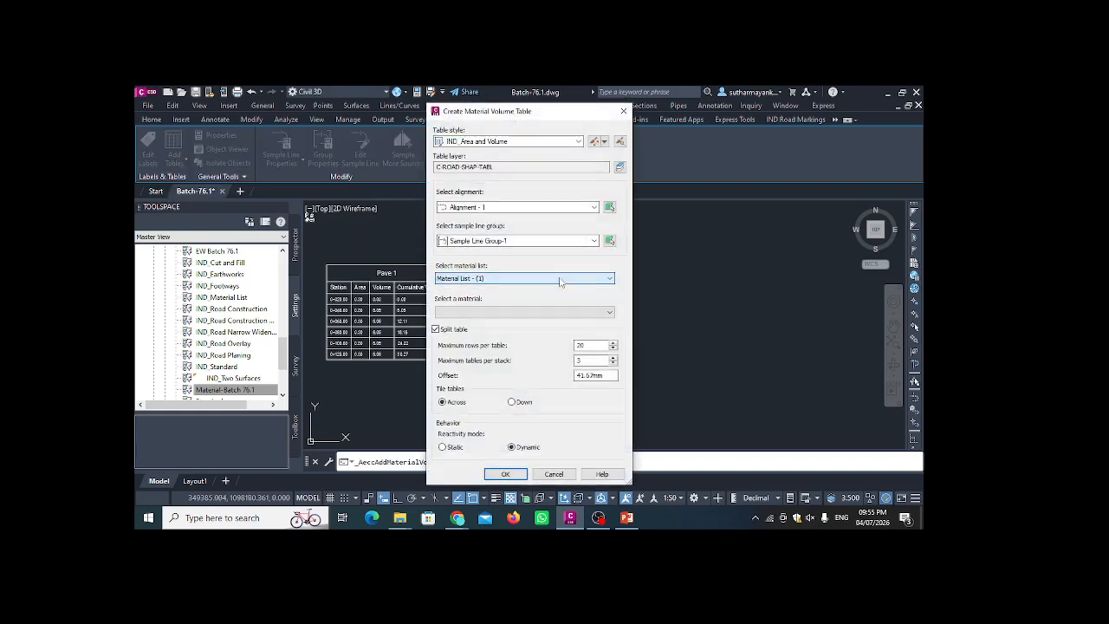
pyautogui.click(560, 282)
pyautogui.click(555, 292)
pyautogui.click(539, 312)
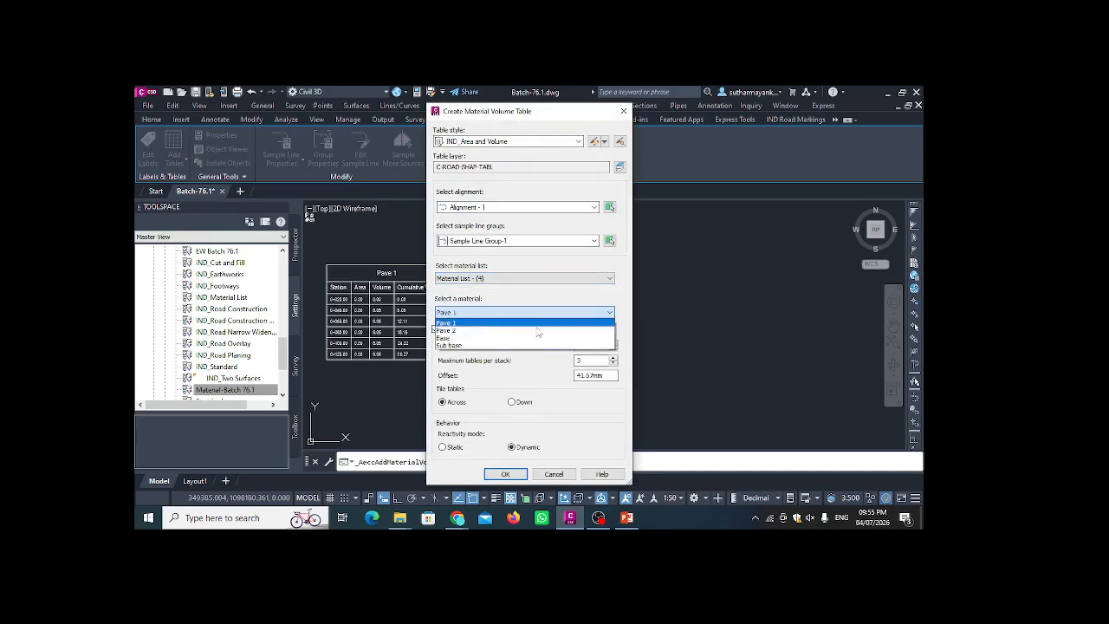
pyautogui.click(537, 332)
pyautogui.click(505, 474)
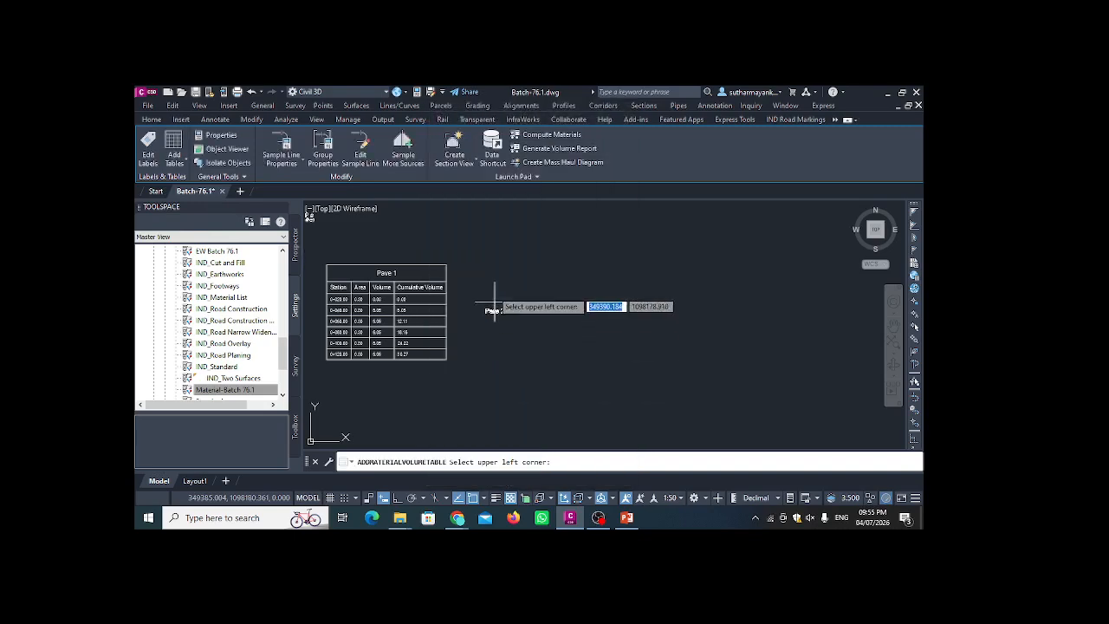
pyautogui.click(490, 265)
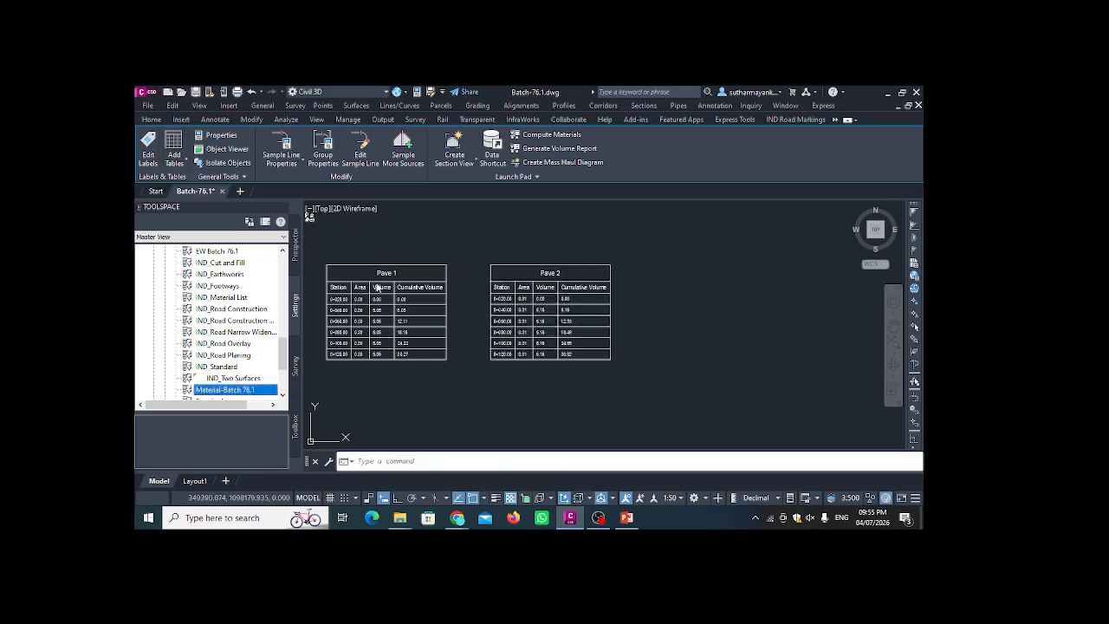
# - Add a material volume table for Base from Material List - (4) and place it to the right of the Pave 2 table
pyautogui.press('Return')
pyautogui.click(520, 278)
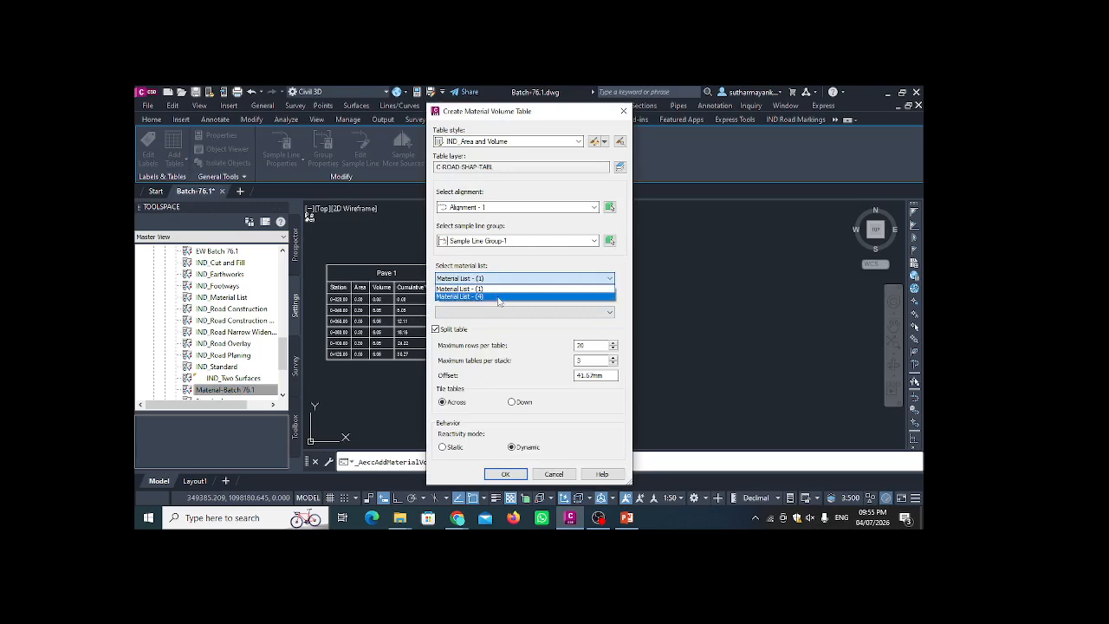
pyautogui.click(498, 298)
pyautogui.click(498, 313)
pyautogui.click(492, 338)
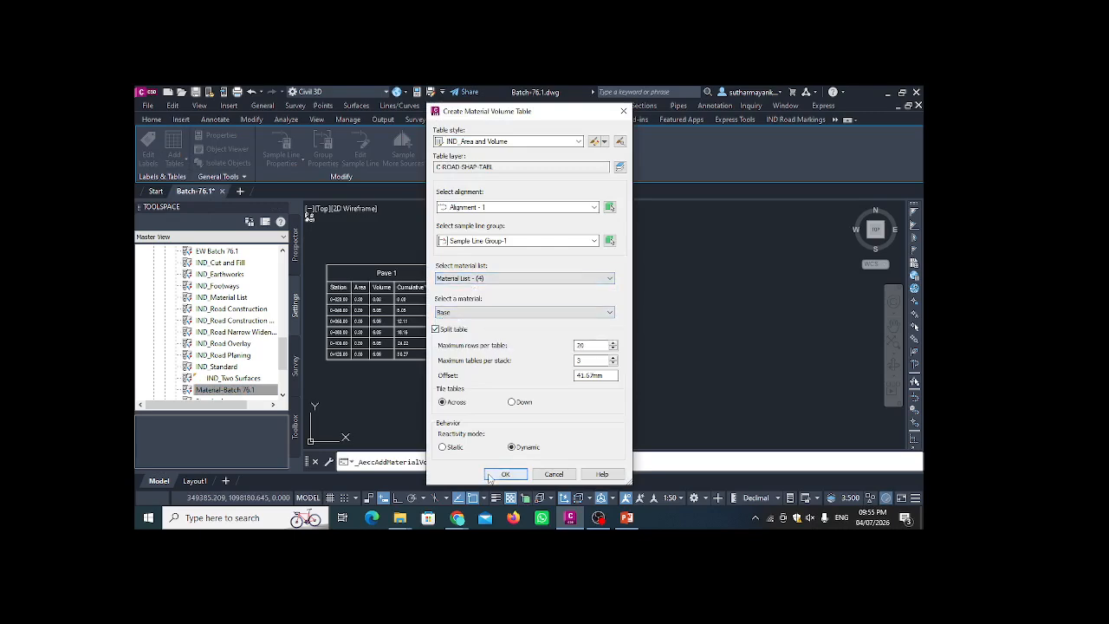
pyautogui.click(490, 477)
pyautogui.click(663, 266)
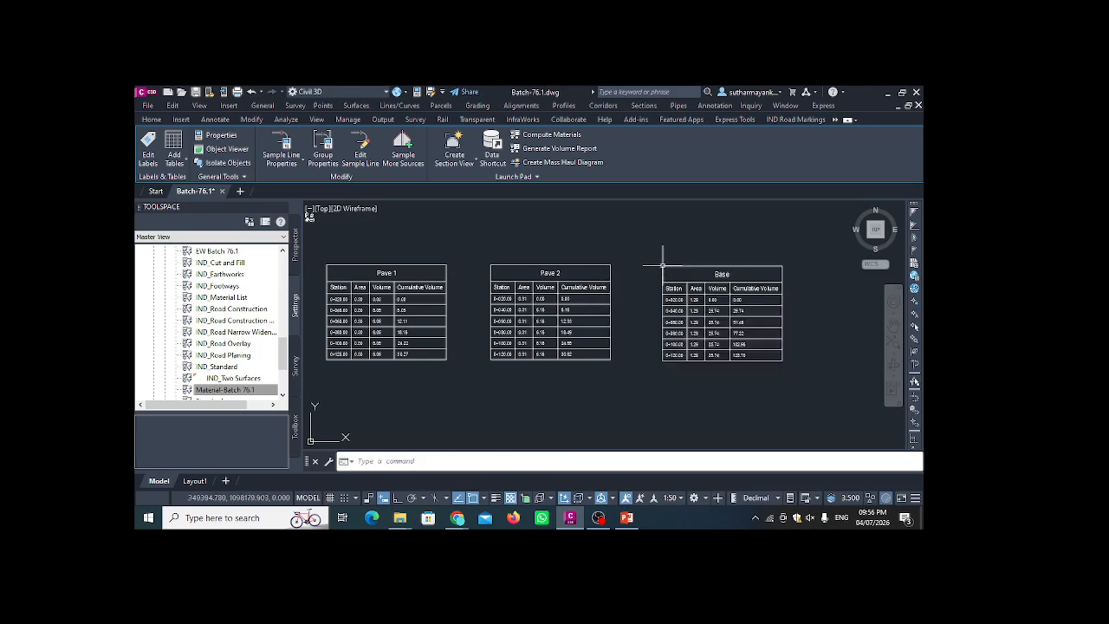
pyautogui.scroll(2, 740, 309)
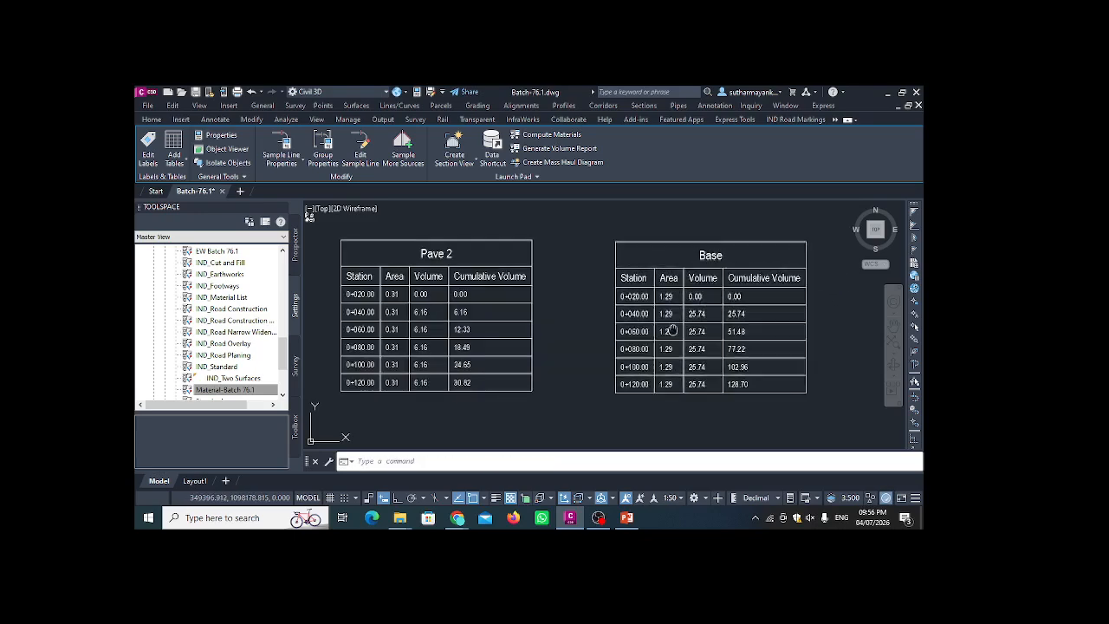
# - Add a material volume table for Sub base from Material List - (4) and place it below the Pave 2 table
pyautogui.click(174, 149)
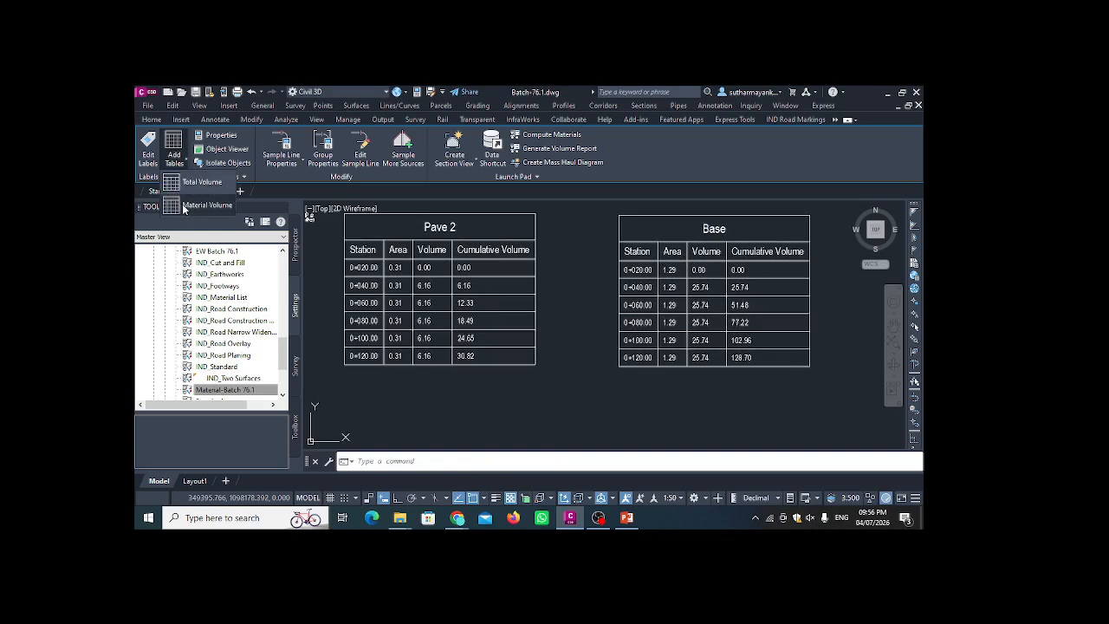
pyautogui.click(184, 207)
pyautogui.click(526, 279)
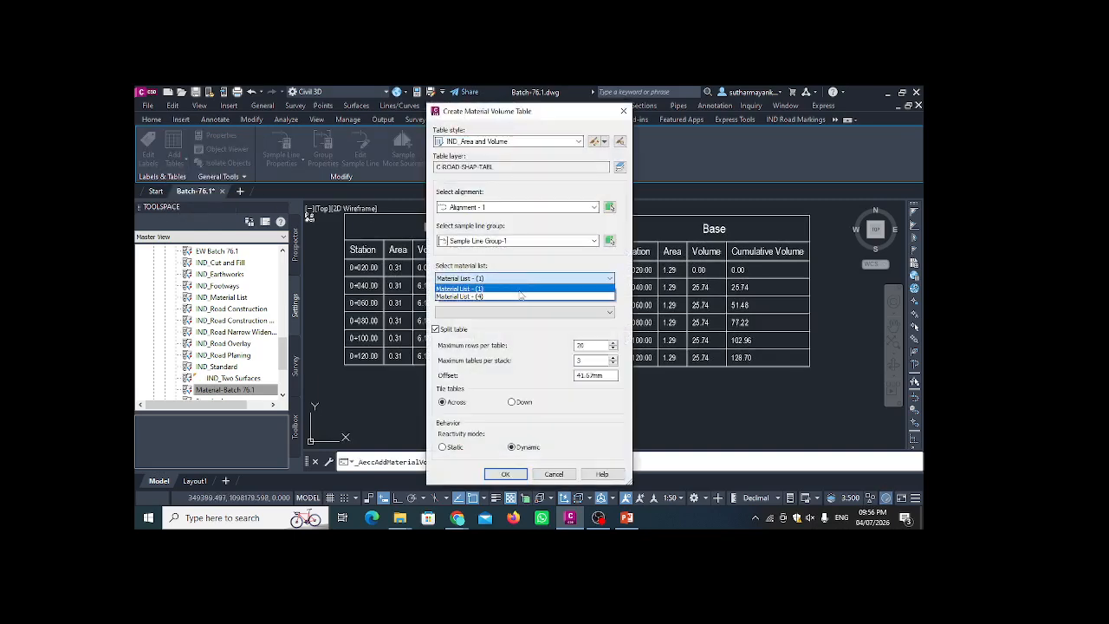
pyautogui.click(525, 295)
pyautogui.click(524, 312)
pyautogui.click(511, 347)
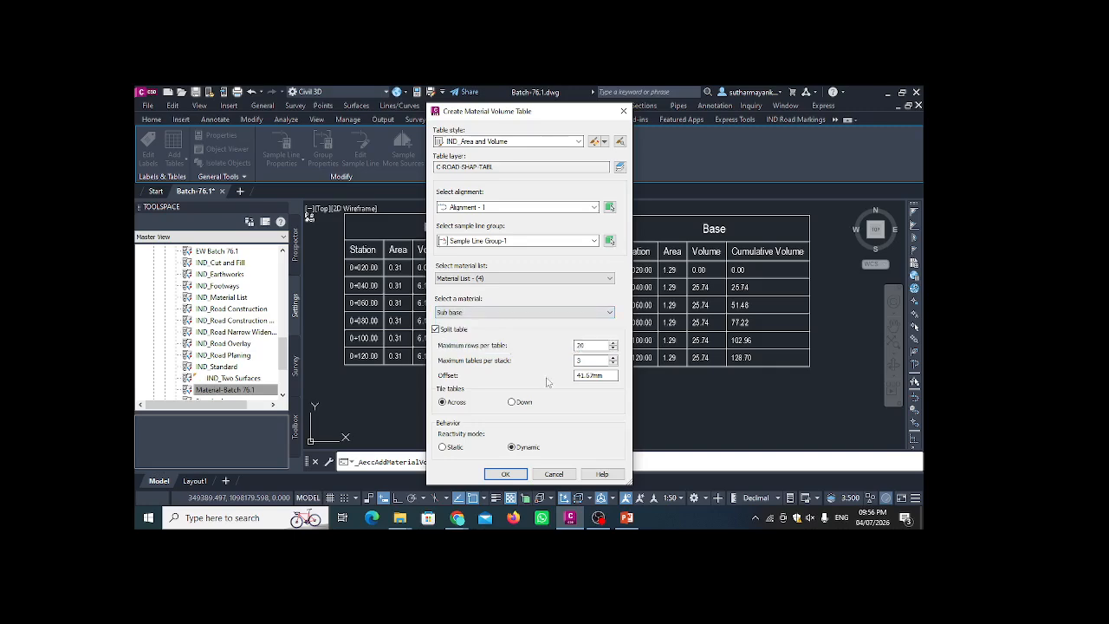
pyautogui.click(505, 474)
pyautogui.scroll(-4, 559, 252)
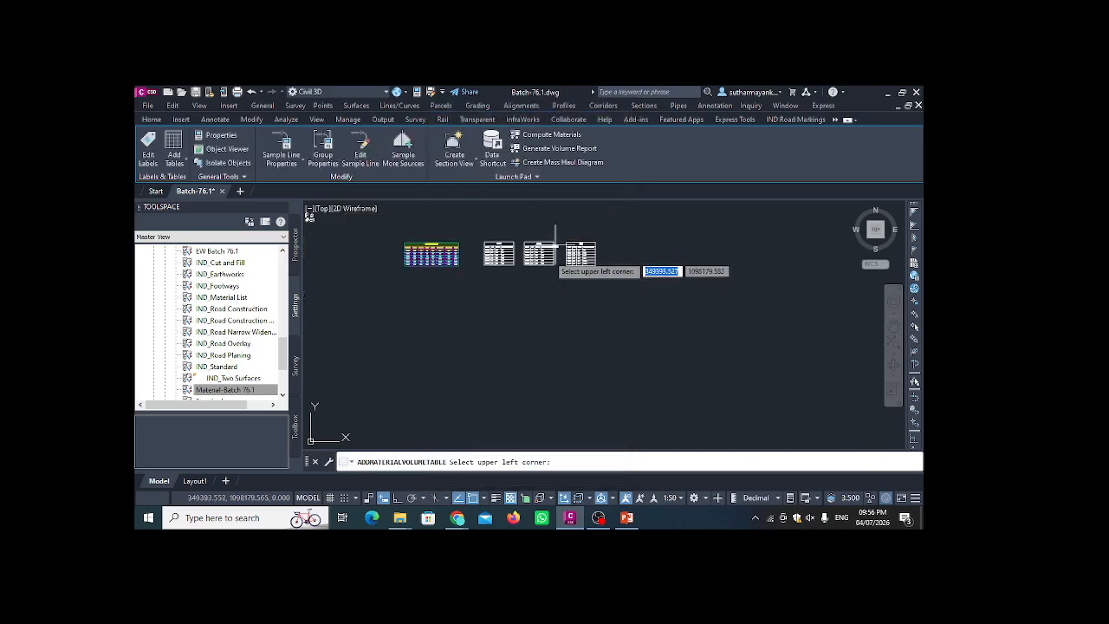
pyautogui.scroll(2, 495, 272)
pyautogui.click(588, 267)
pyautogui.scroll(3, 602, 284)
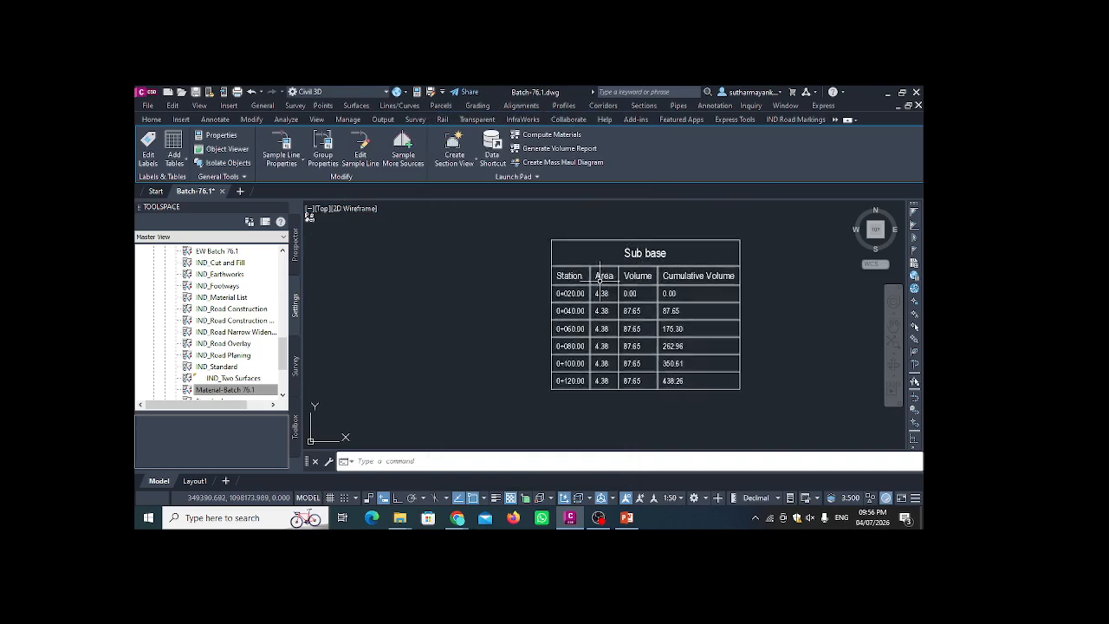
pyautogui.scroll(-4, 579, 242)
pyautogui.scroll(6, 554, 251)
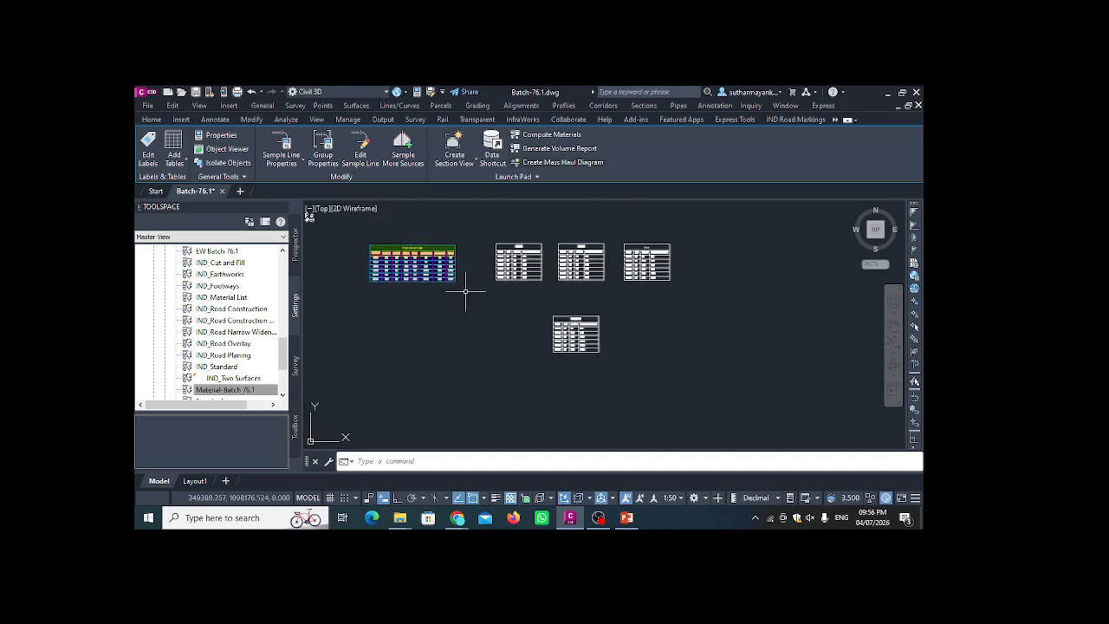
pyautogui.scroll(2, 561, 277)
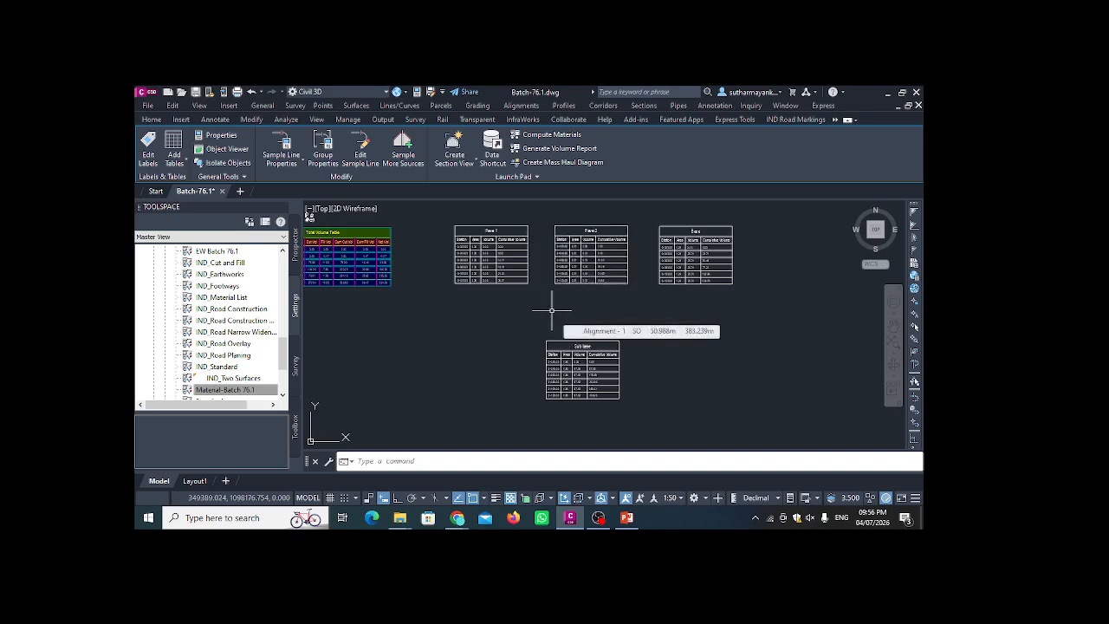
pyautogui.scroll(-2, 581, 292)
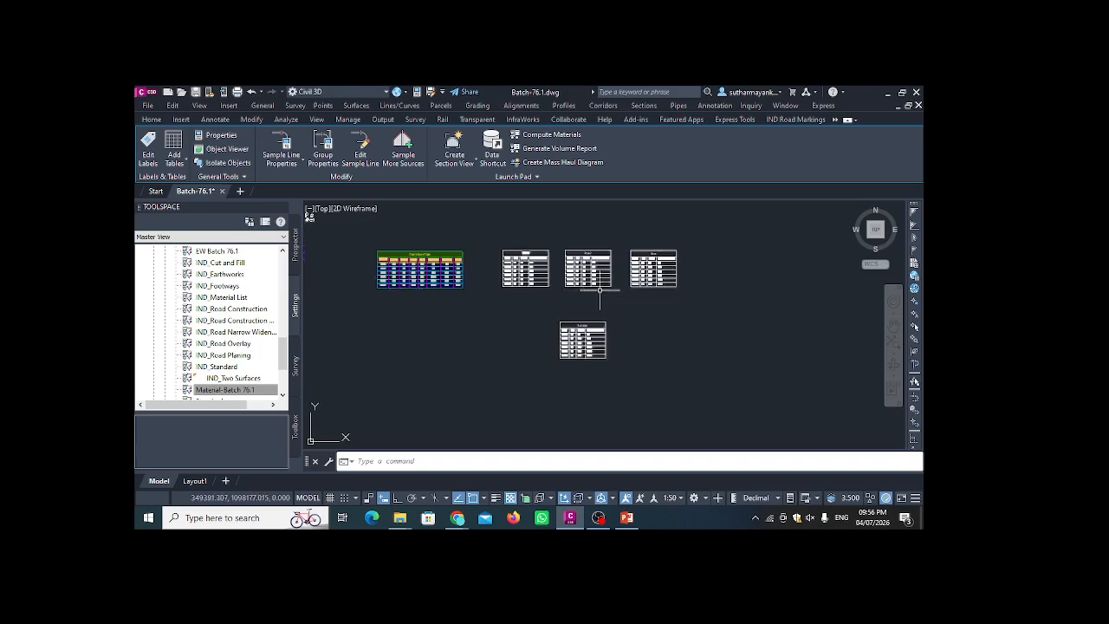
# - Select a sample line across the corridor near its lower end and open the volume report setup
pyautogui.scroll(-11, 595, 299)
pyautogui.scroll(10, 367, 288)
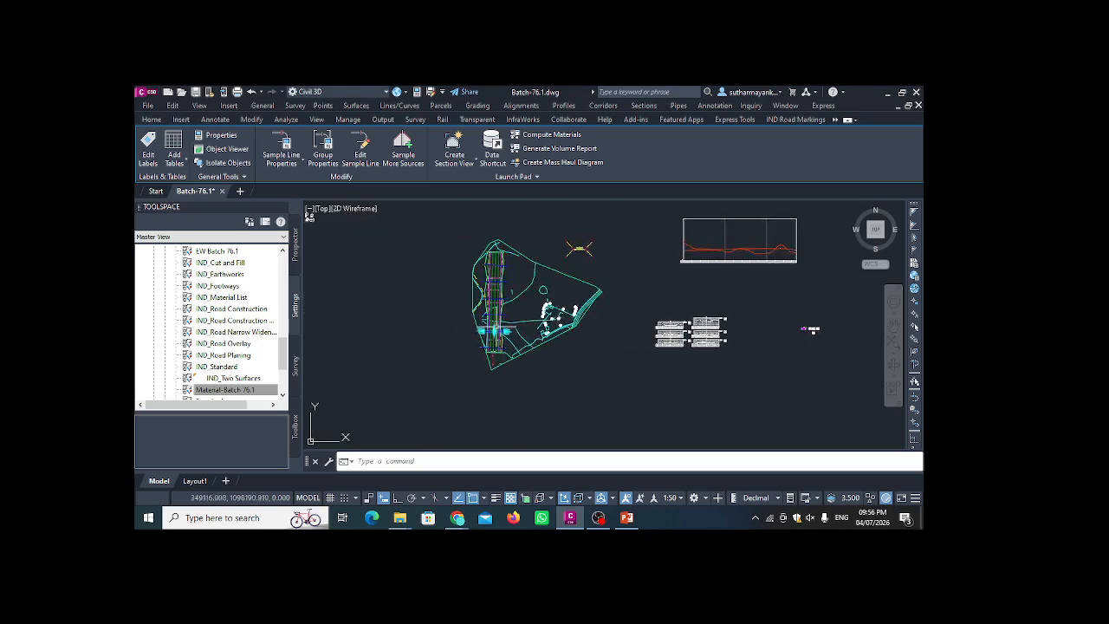
pyautogui.press('Escape')
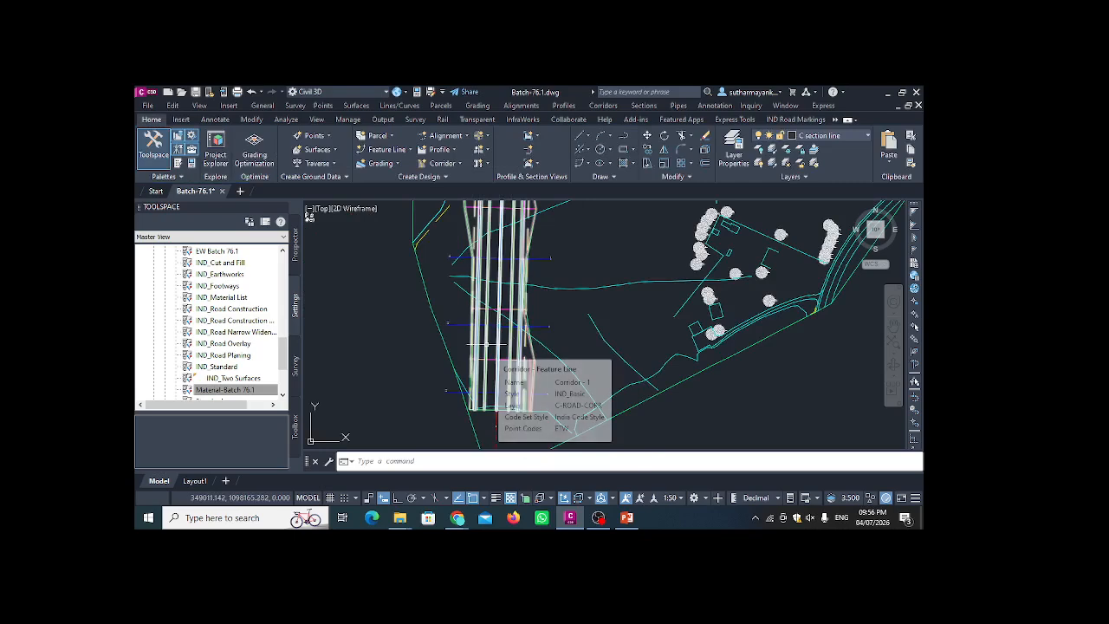
pyautogui.scroll(4, 546, 335)
pyautogui.click(544, 317)
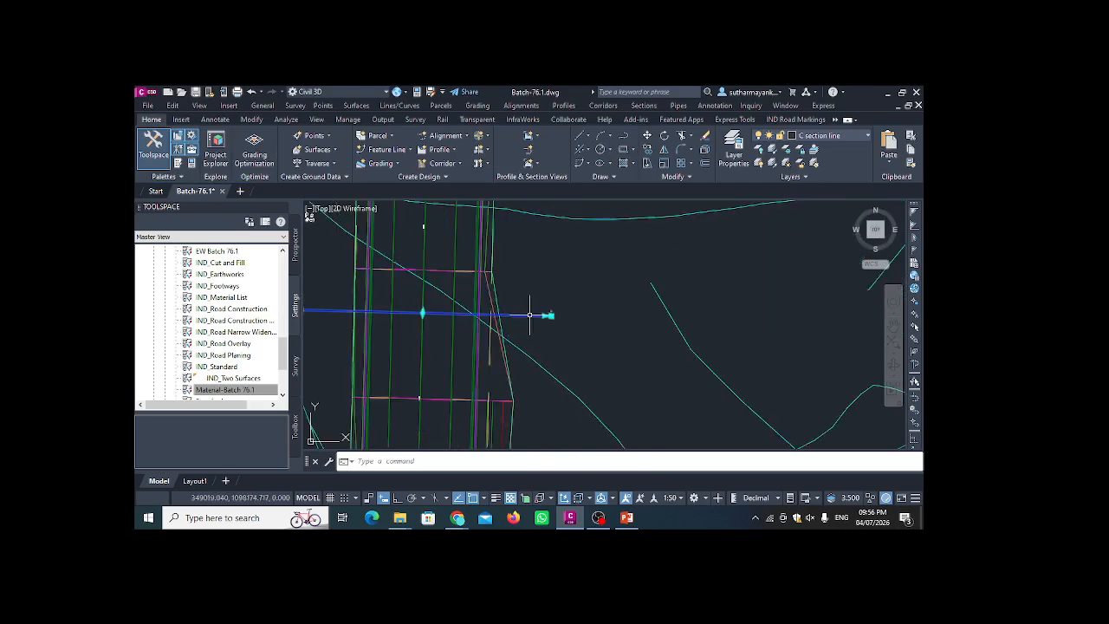
pyautogui.scroll(-2, 551, 339)
pyautogui.scroll(-3, 551, 339)
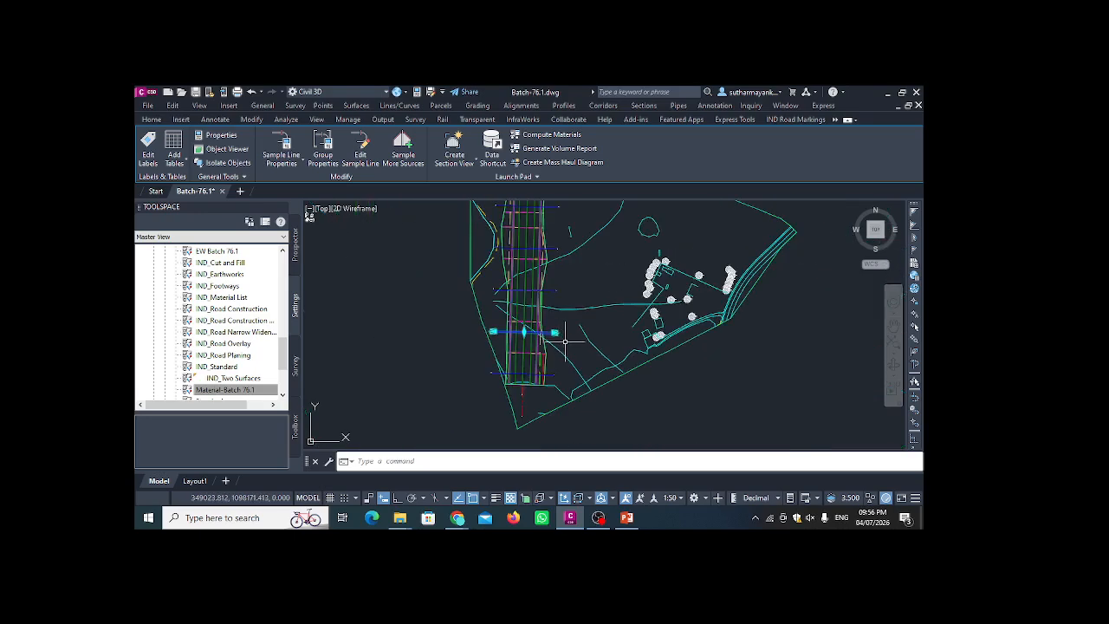
pyautogui.scroll(1, 563, 338)
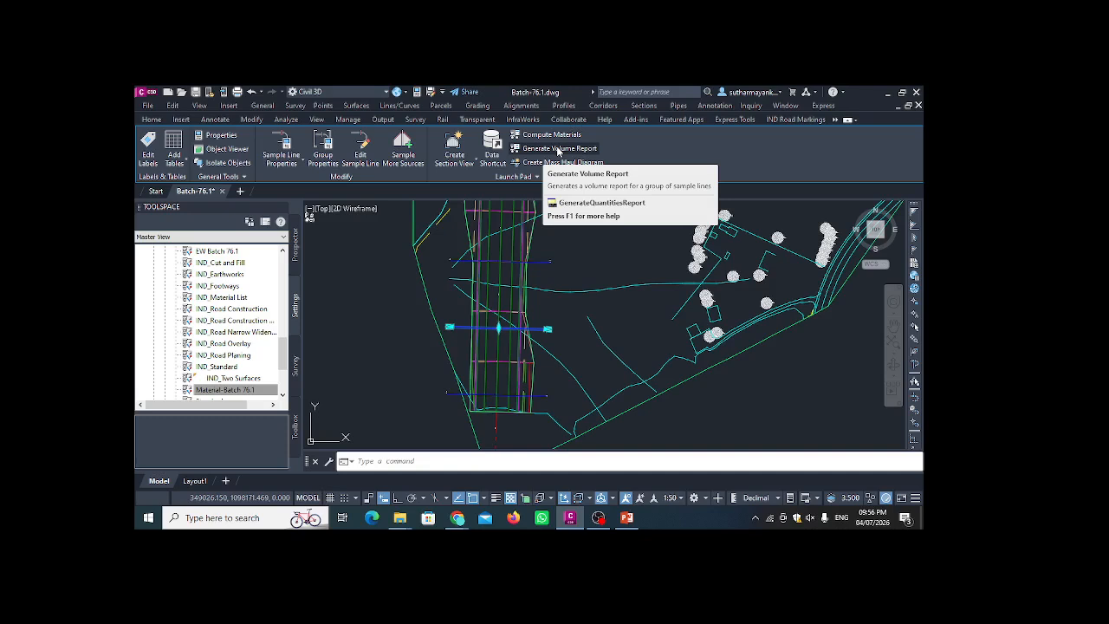
pyautogui.click(557, 151)
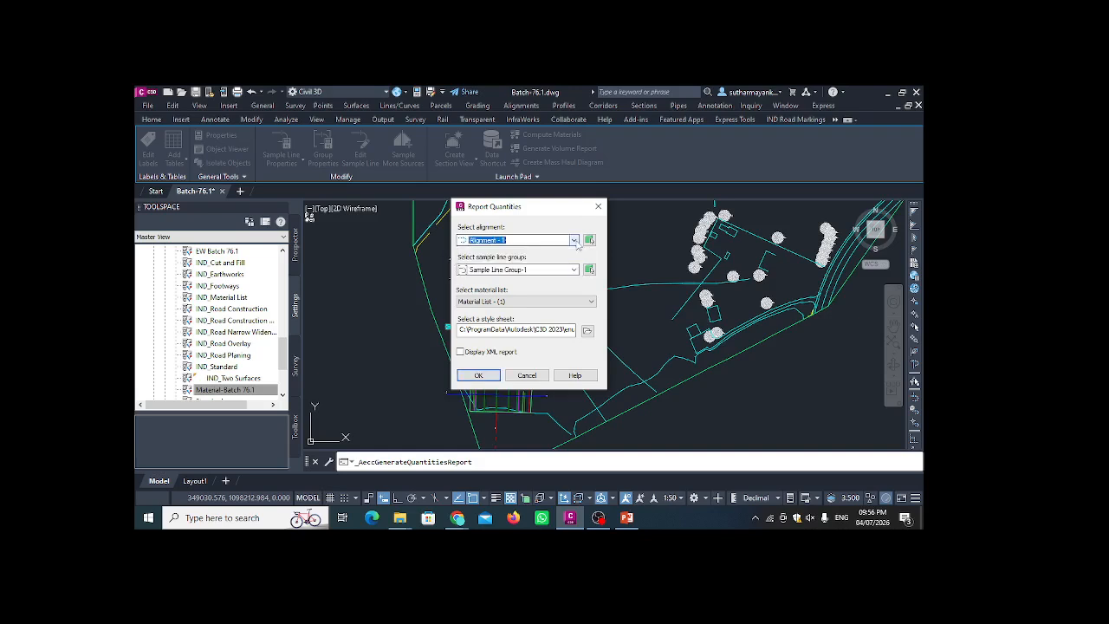
# - Set the volume report to use Sample Line Group-1 and Material List - (1)
pyautogui.click(572, 271)
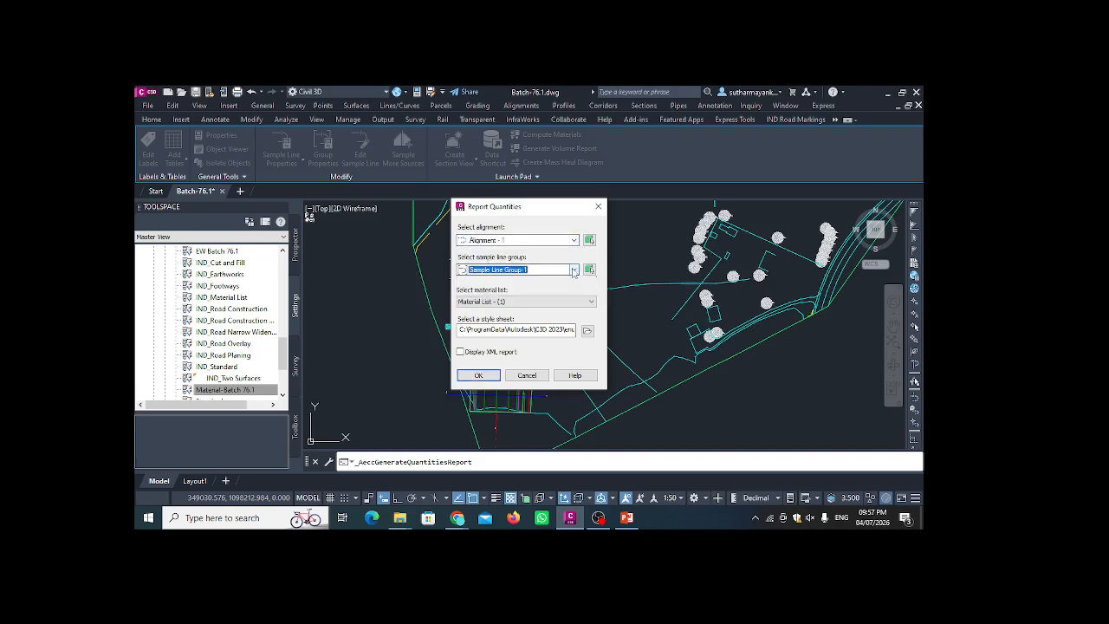
pyautogui.click(523, 302)
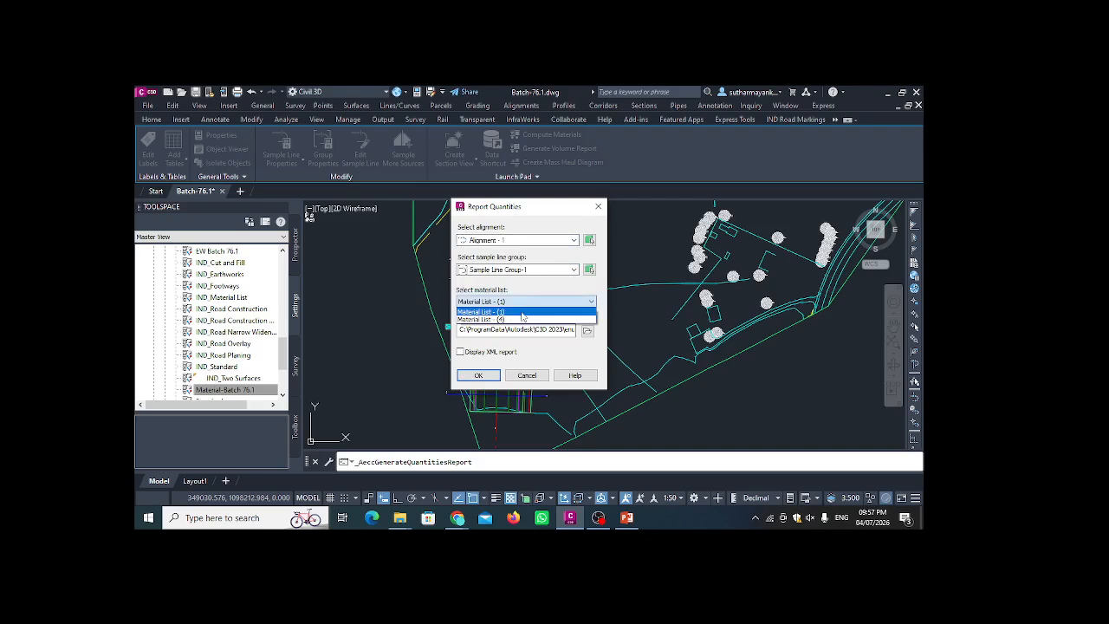
pyautogui.click(522, 312)
pyautogui.click(505, 302)
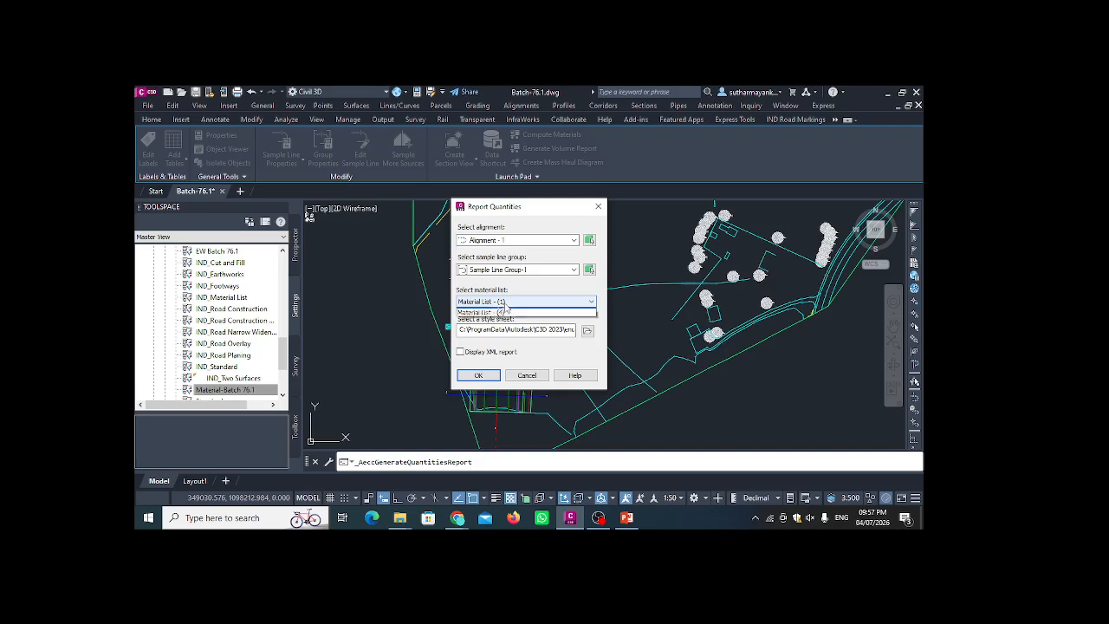
pyautogui.click(511, 303)
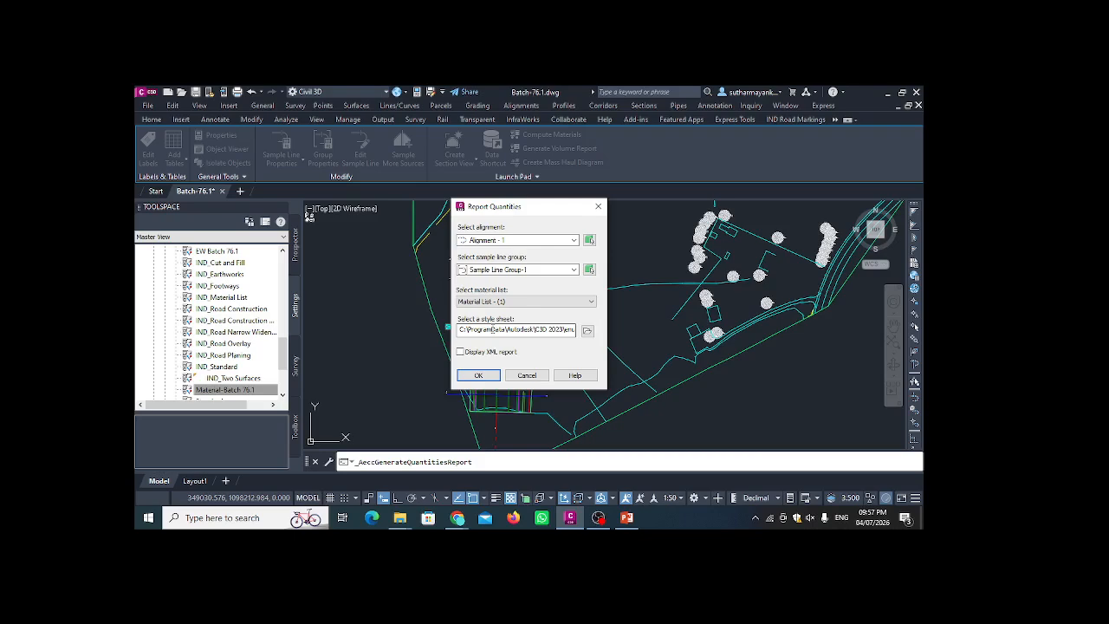
# - Choose the earthwork style sheet for the report and generate the volume report
pyautogui.click(586, 333)
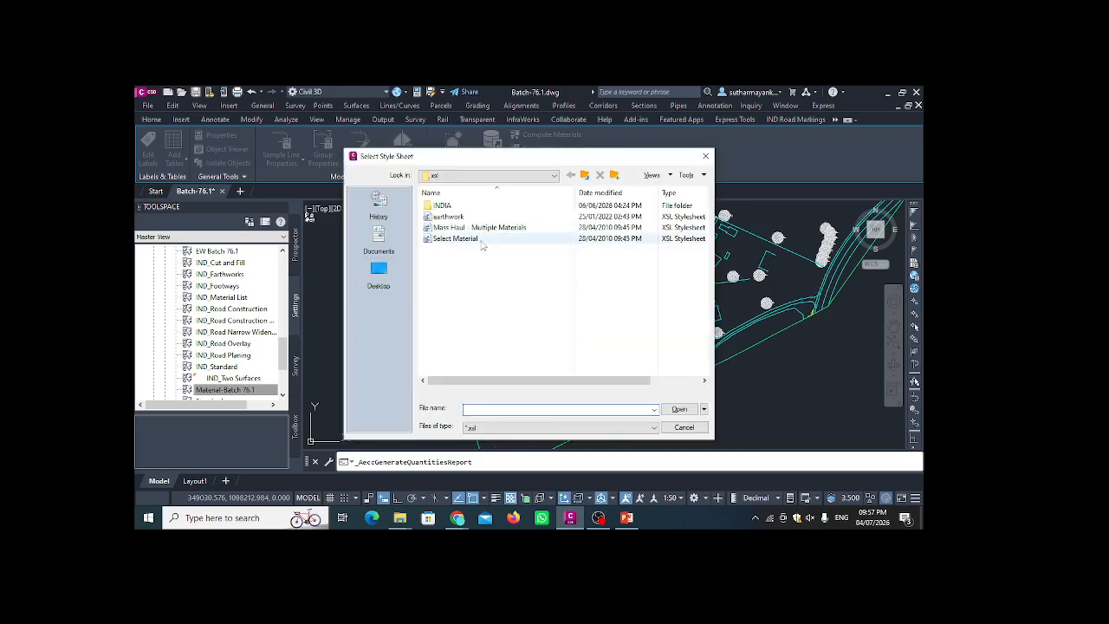
pyautogui.click(459, 217)
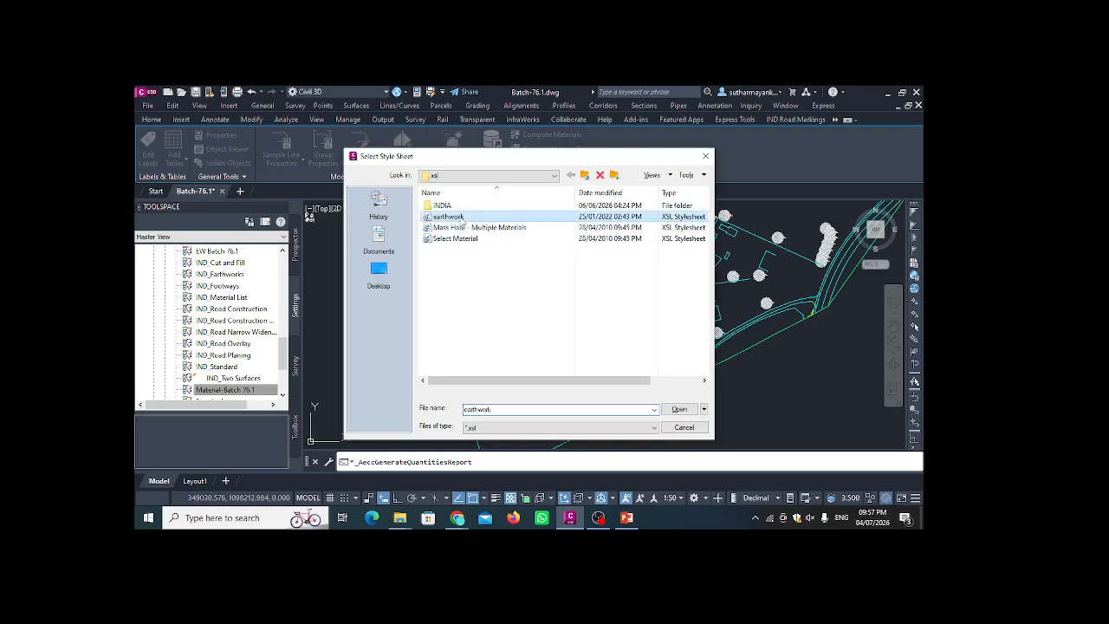
pyautogui.click(679, 408)
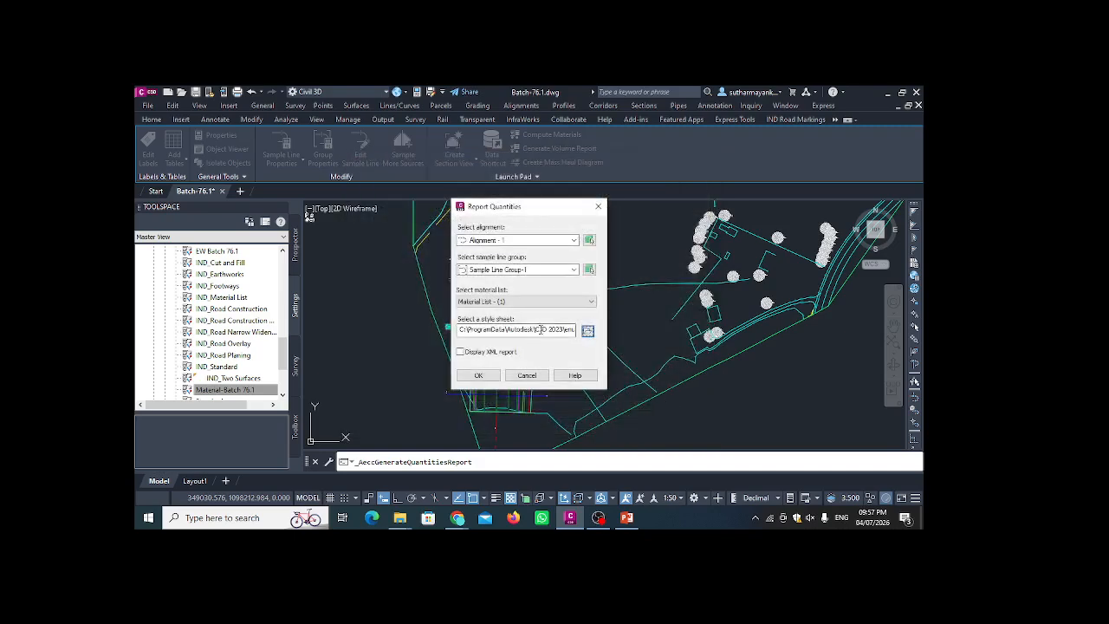
pyautogui.click(479, 375)
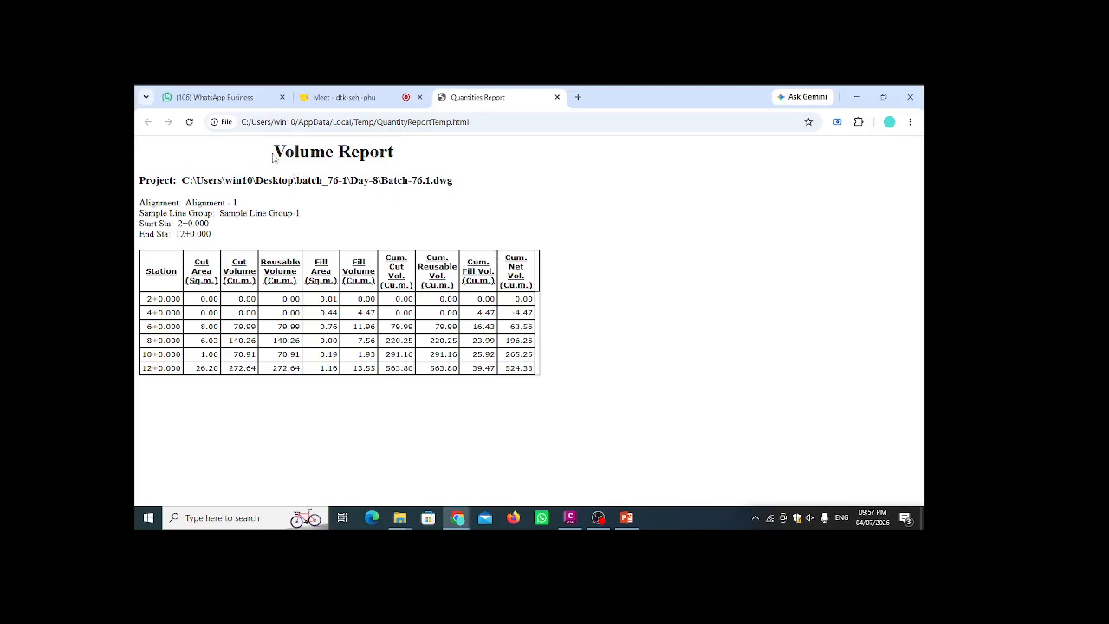
# - Copy the entire volume report from its title through the last table row, and switch to the Day-8 folder in File Explorer
pyautogui.moveTo(275, 149); pyautogui.dragTo(548, 375)
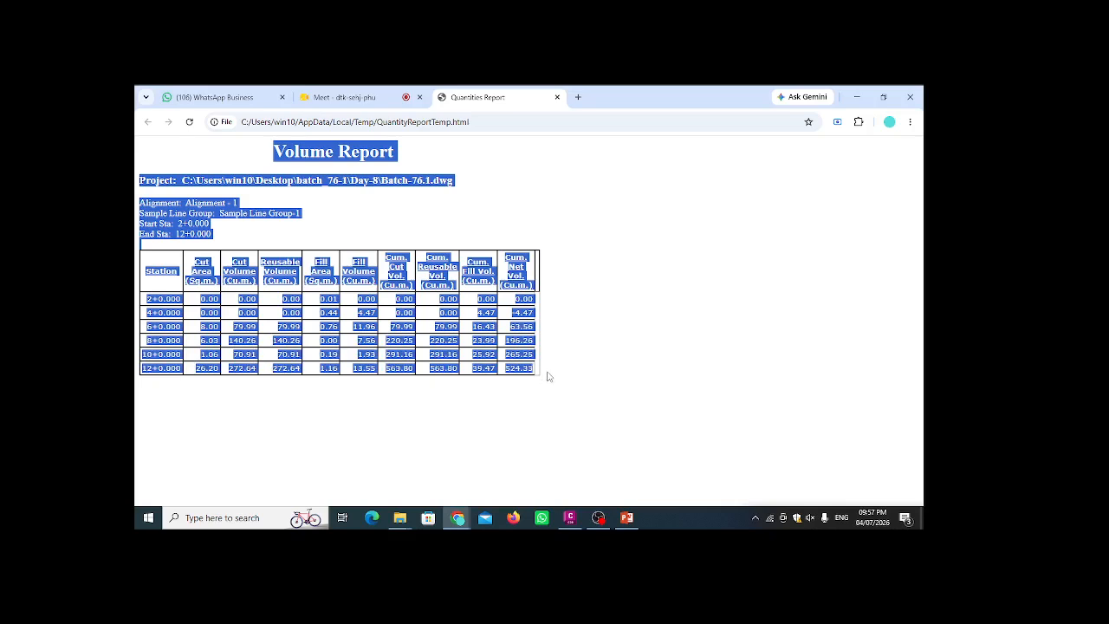
pyautogui.click(856, 97)
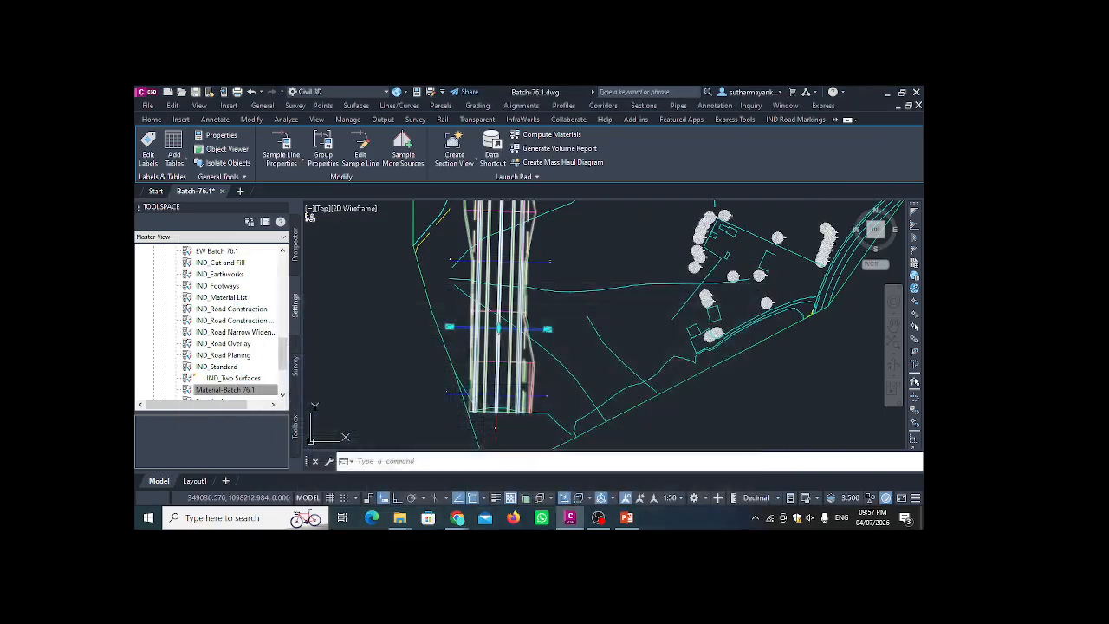
pyautogui.click(888, 94)
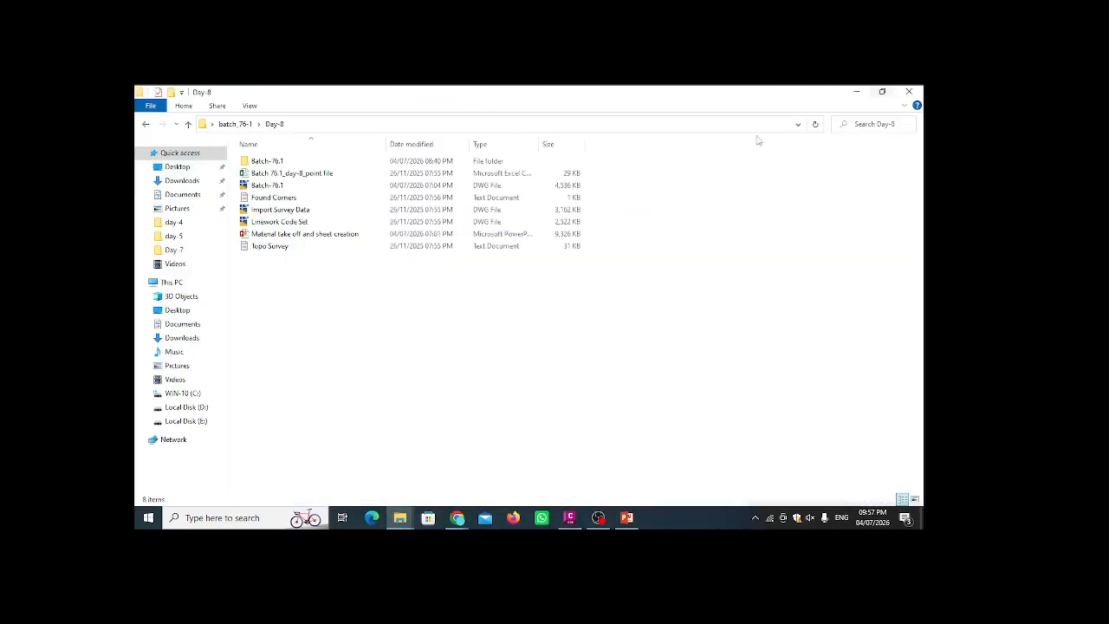
# - Create an Excel worksheet named "earthwork material sheet" in the Day-8 folder and open it
pyautogui.rightClick(302, 299)
pyautogui.moveTo(354, 436)
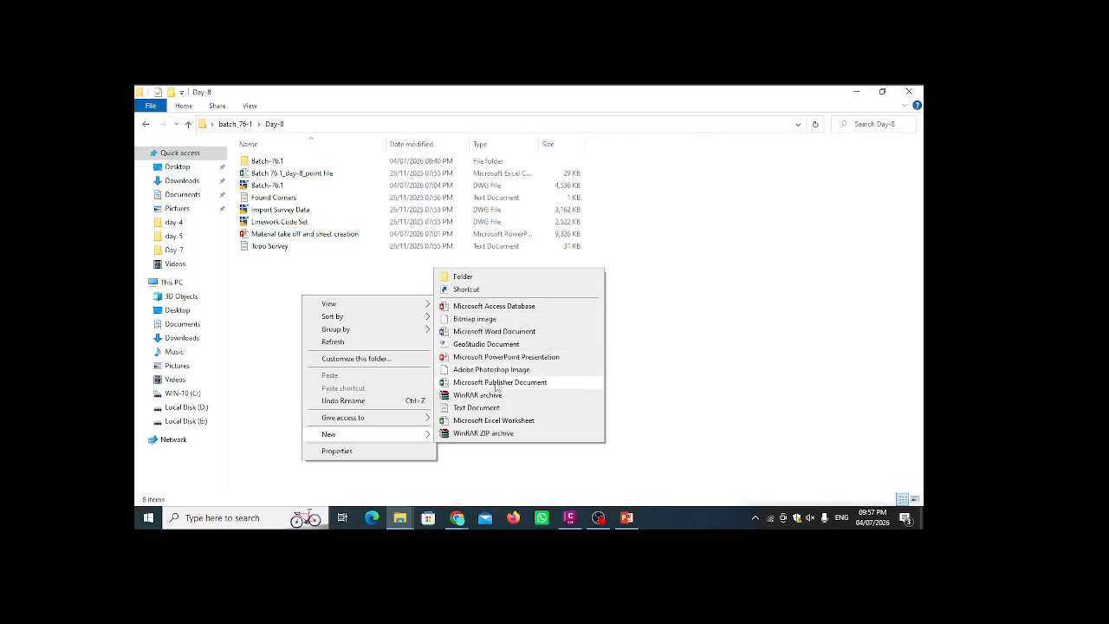
pyautogui.click(494, 420)
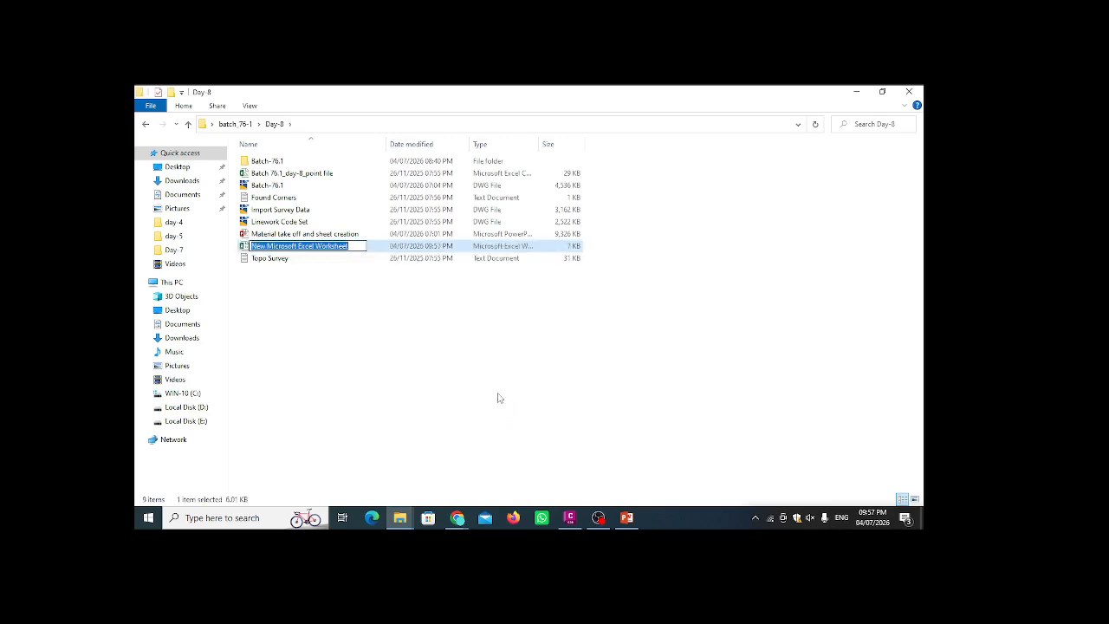
pyautogui.write('ee')
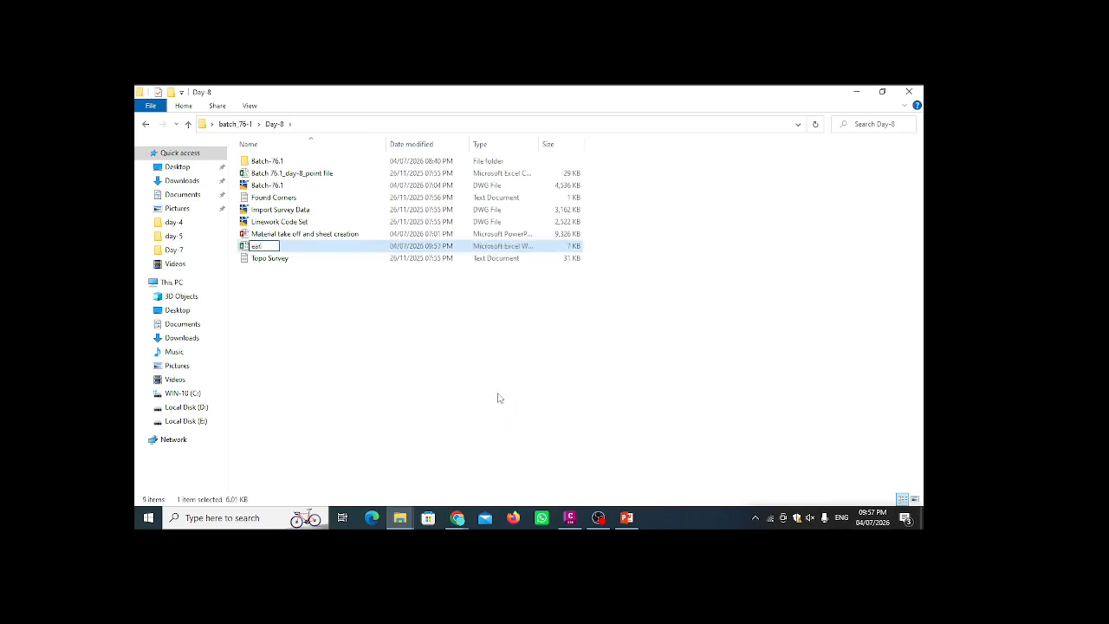
pyautogui.write('rthwork material sheet')
pyautogui.press('Return')
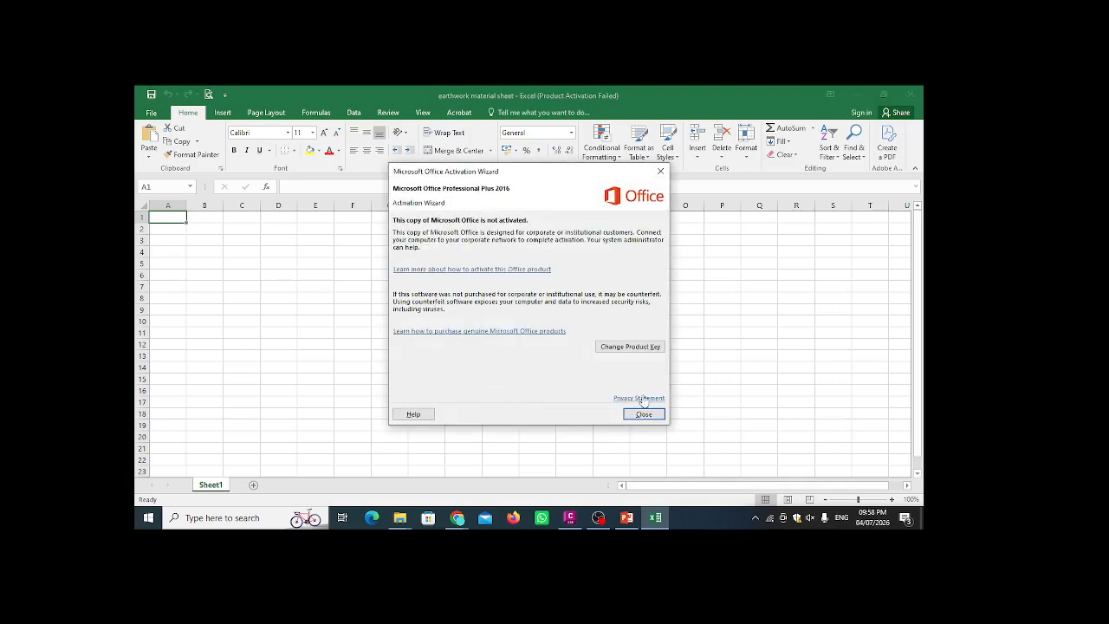
# - Dismiss the activation notice and paste the copied volume report at cell A1 with Match Destination Formatting
pyautogui.click(641, 414)
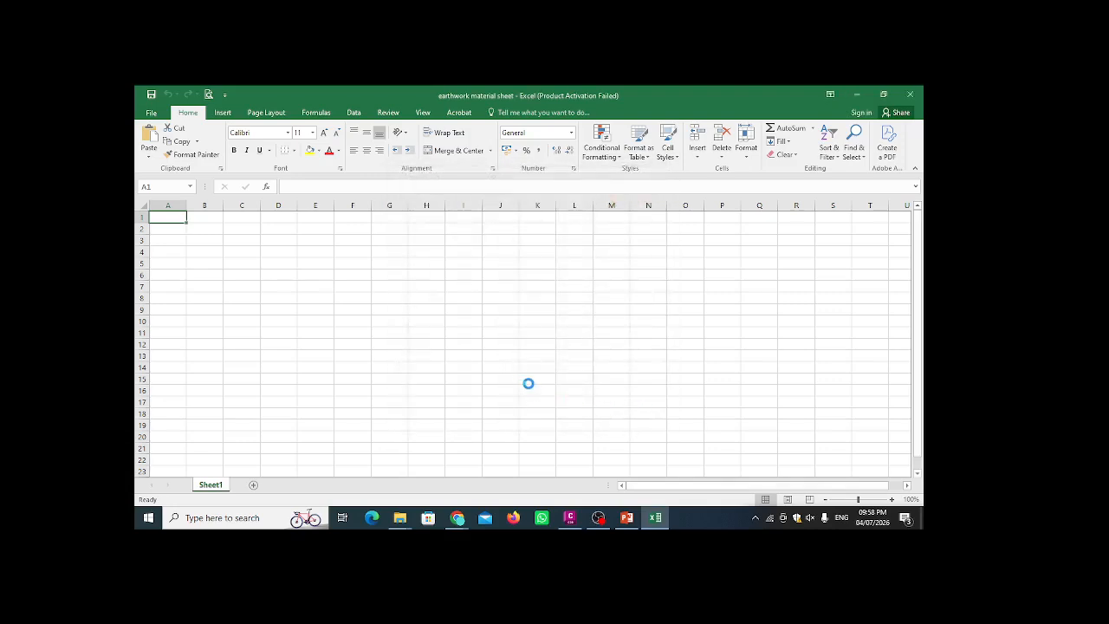
pyautogui.hotkey('ctrl', 'v')
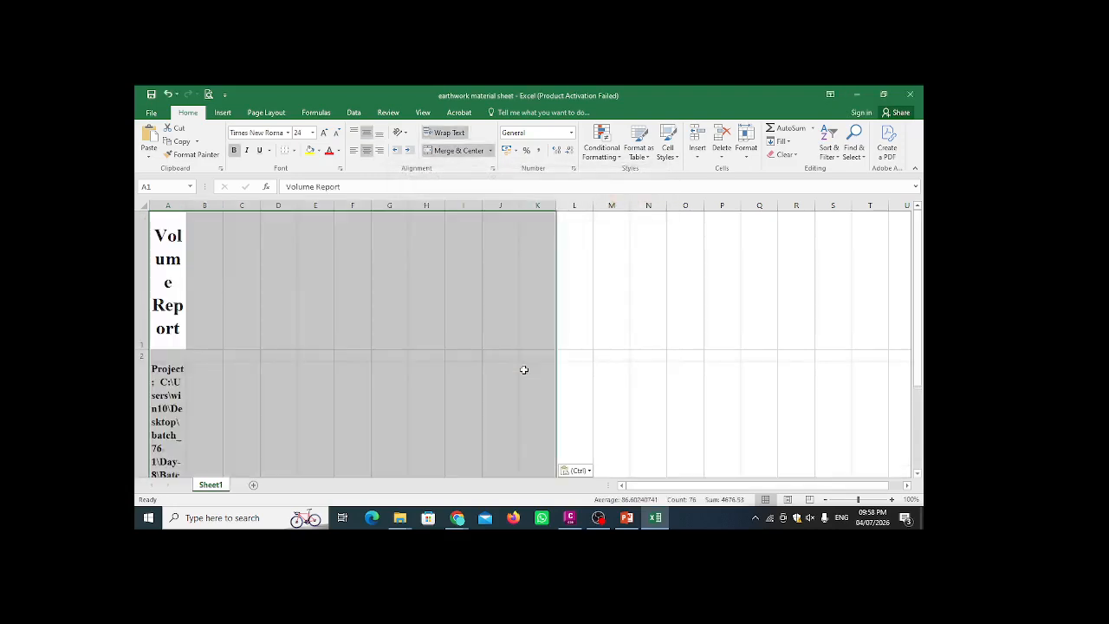
pyautogui.click(582, 473)
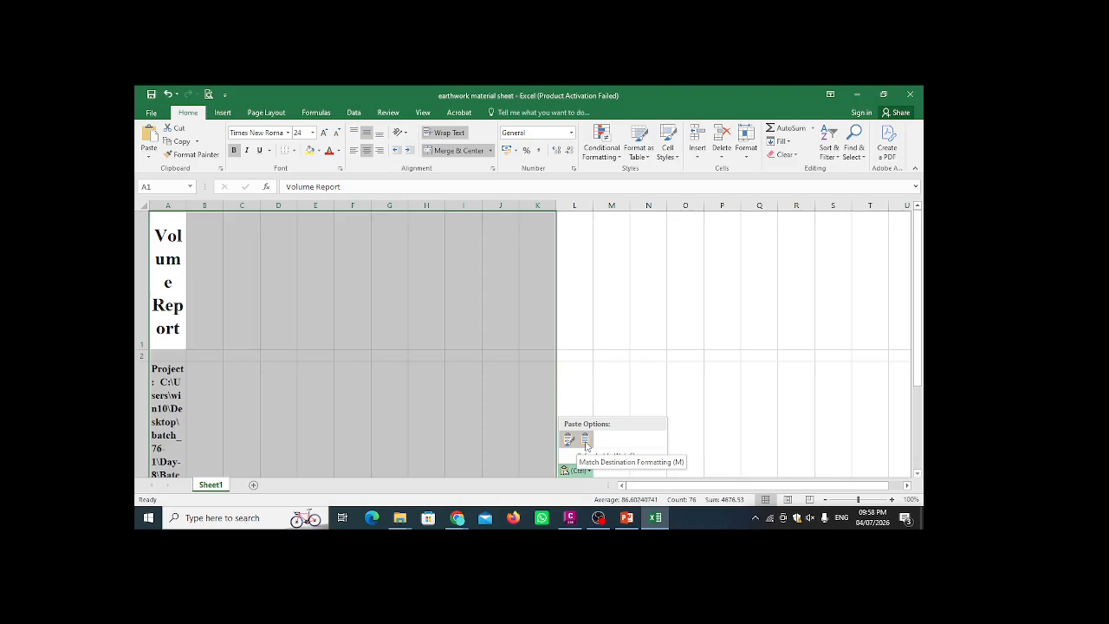
pyautogui.click(152, 156)
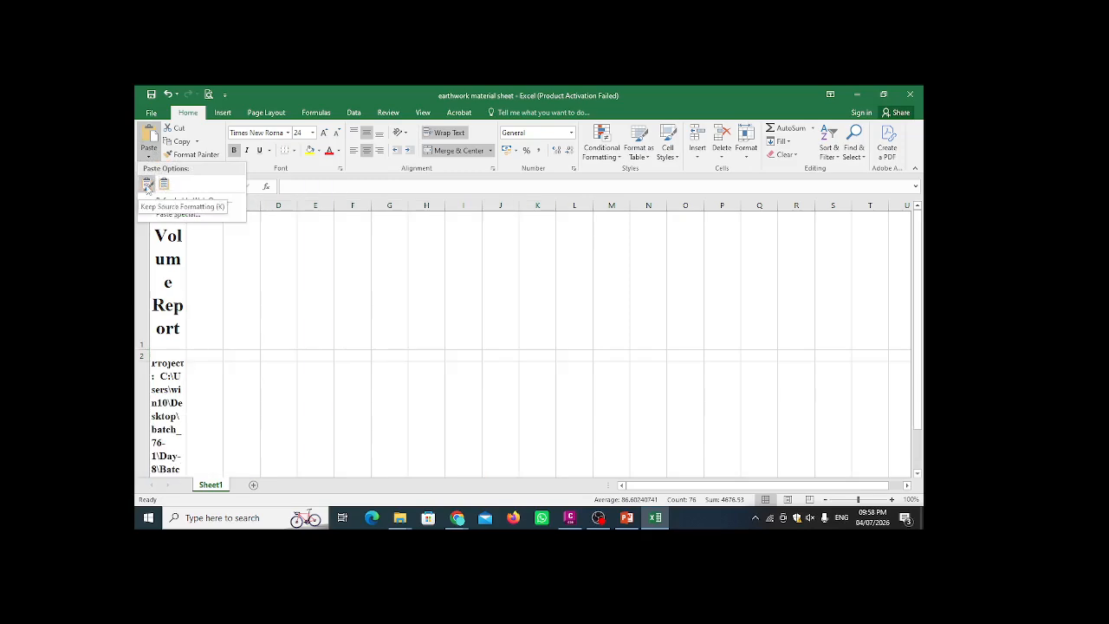
pyautogui.click(161, 184)
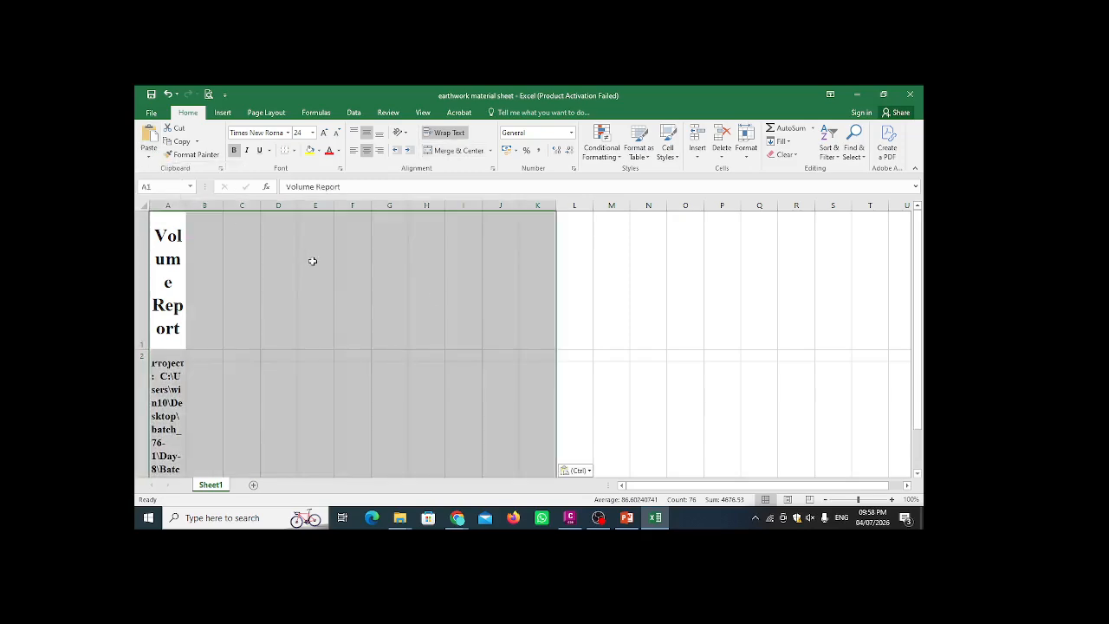
pyautogui.scroll(-5, 448, 301)
pyautogui.scroll(3, 448, 301)
pyautogui.click(447, 301)
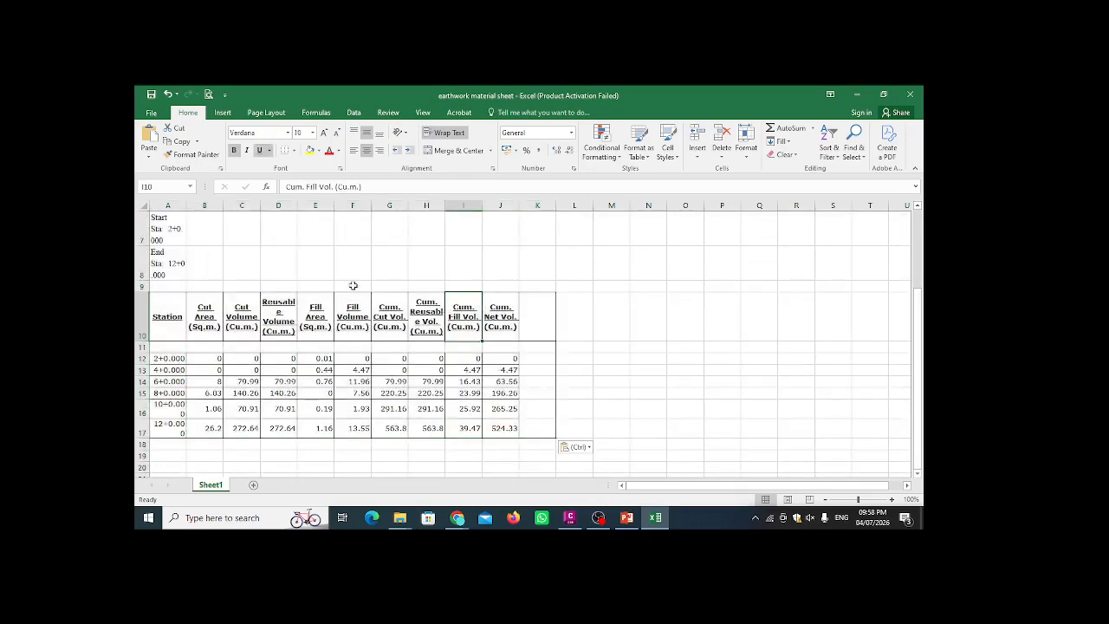
pyautogui.scroll(-2, 381, 314)
pyautogui.scroll(4, 422, 295)
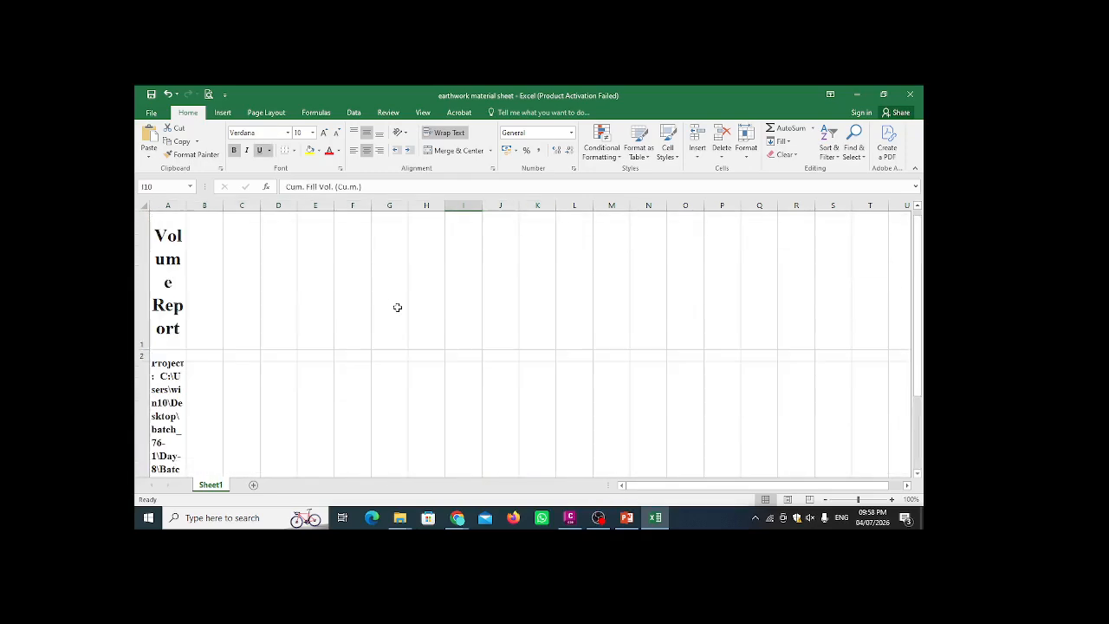
# - Merge and center the Volume Report title across cells A1 to K1
pyautogui.click(177, 288)
pyautogui.scroll(-3, 427, 305)
pyautogui.scroll(2, 502, 309)
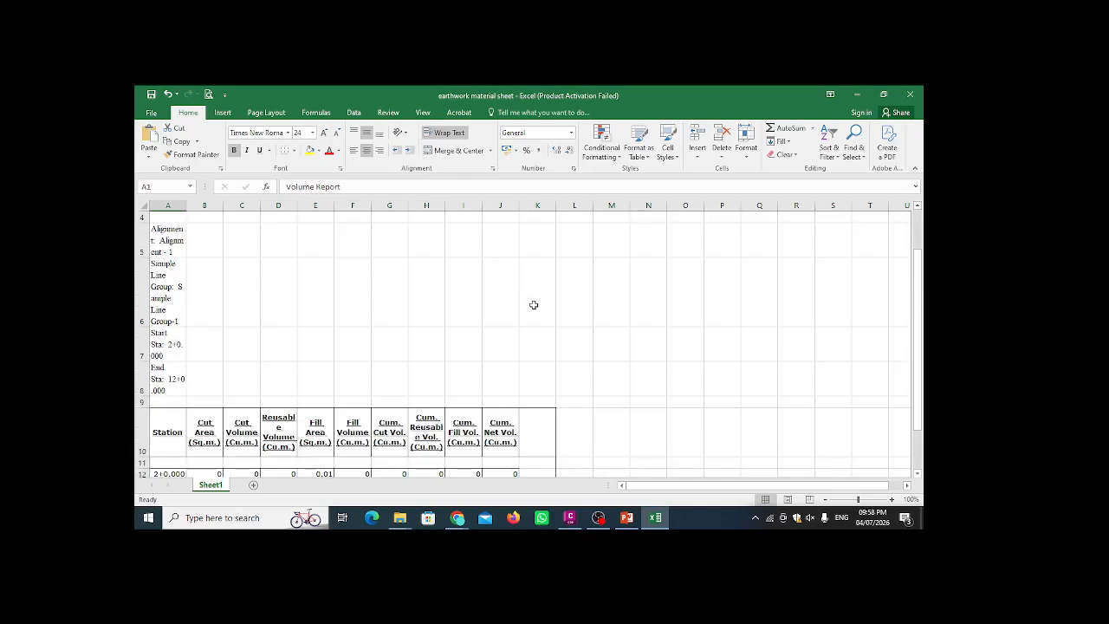
pyautogui.scroll(2, 529, 303)
pyautogui.moveTo(166, 284); pyautogui.dragTo(542, 283)
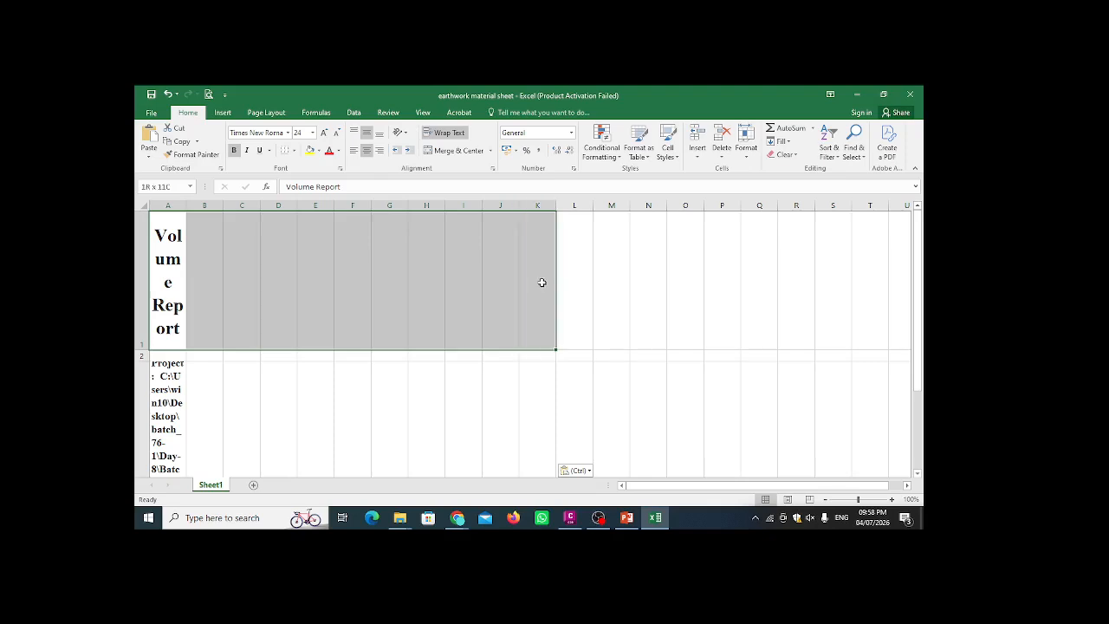
pyautogui.click(452, 150)
pyautogui.scroll(-2, 397, 259)
pyautogui.scroll(3, 332, 279)
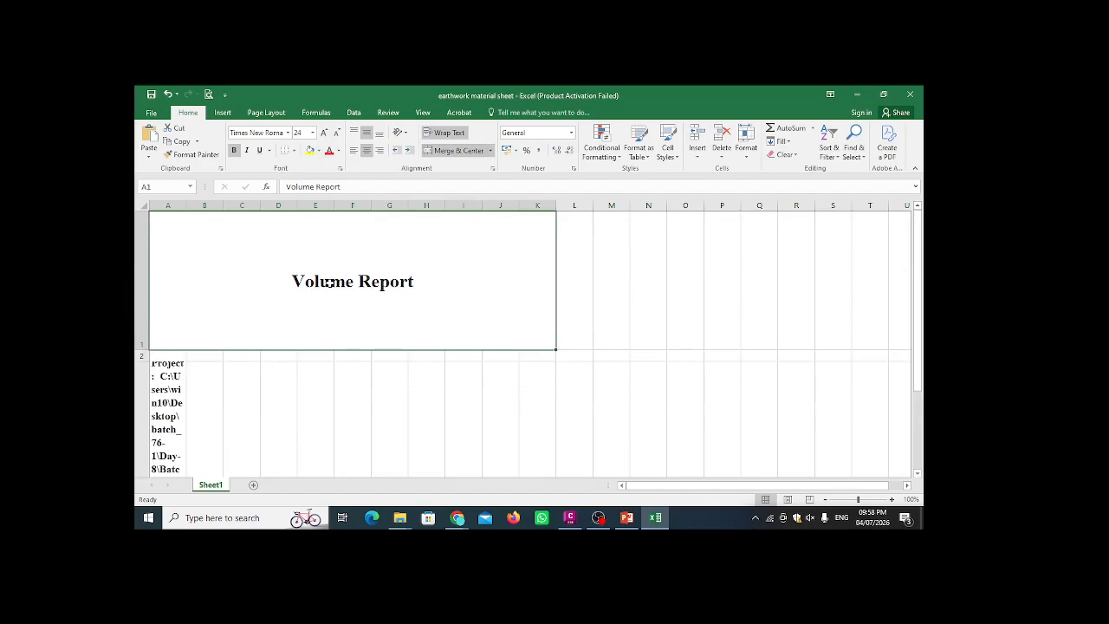
pyautogui.scroll(-3, 292, 267)
pyautogui.scroll(3, 217, 242)
# - Copy the title's merged, centered format to the project, alignment and sample line group rows with Format Painter
pyautogui.click(191, 154)
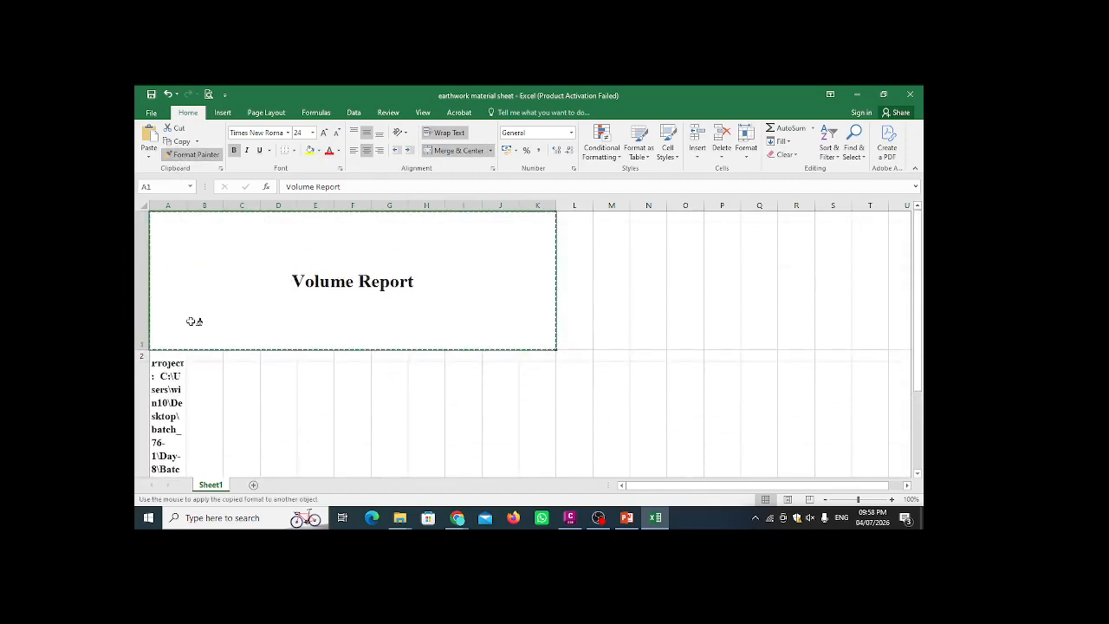
pyautogui.click(169, 364)
pyautogui.click(192, 154)
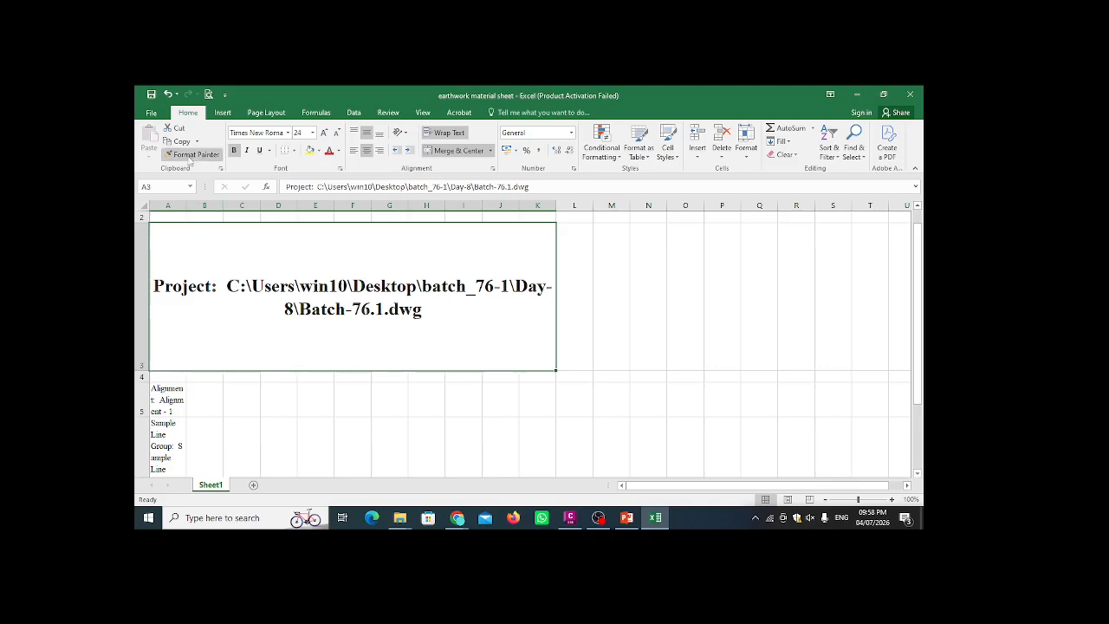
pyautogui.click(178, 408)
pyautogui.click(191, 154)
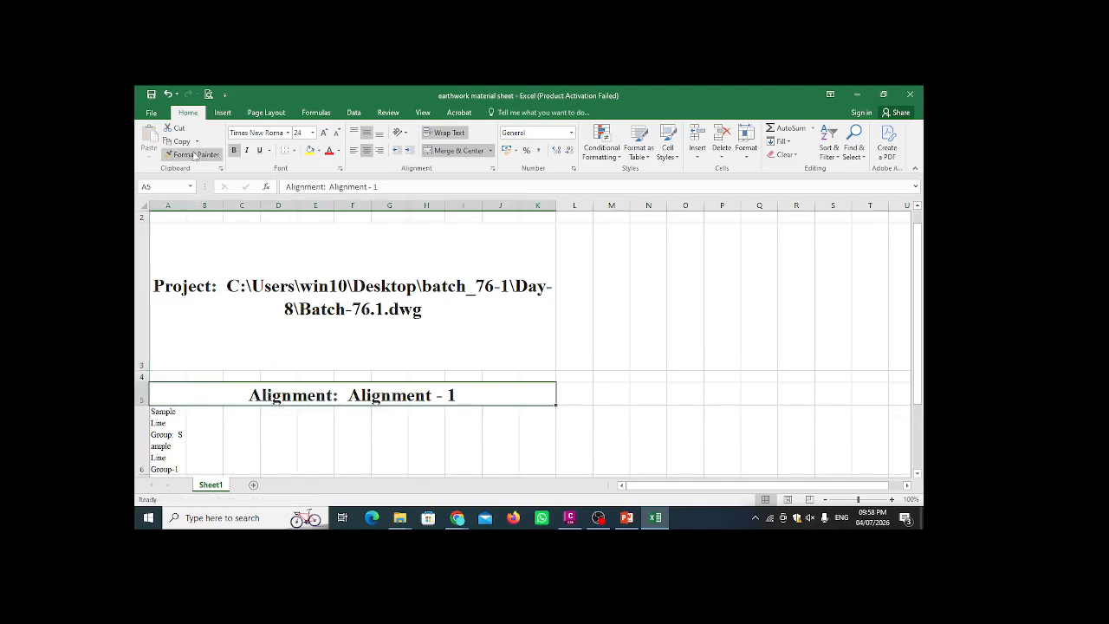
pyautogui.click(178, 425)
pyautogui.scroll(-2, 235, 362)
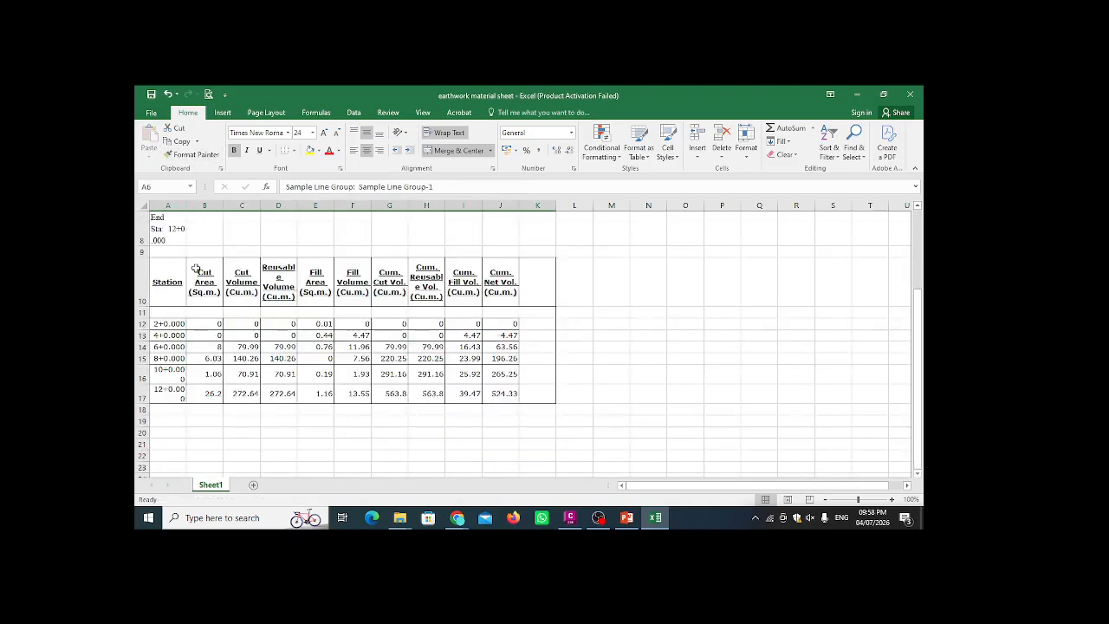
# - Copy the merged, centered heading format to the Start Sta and End Sta rows with Format Painter
pyautogui.scroll(1, 196, 269)
pyautogui.click(191, 154)
pyautogui.click(174, 275)
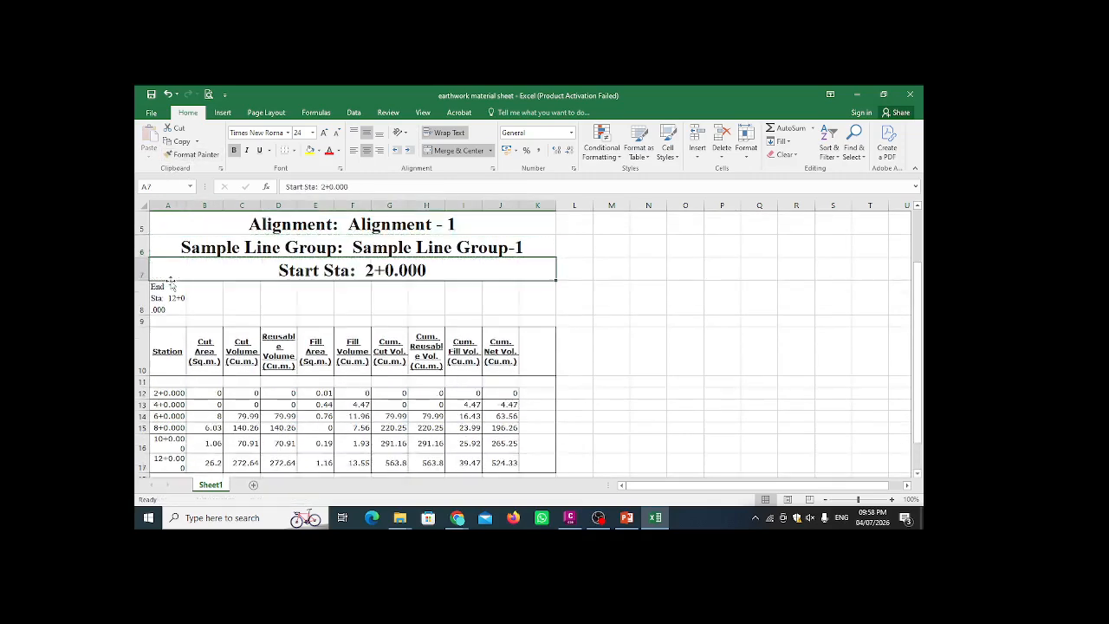
pyautogui.click(191, 155)
pyautogui.click(160, 300)
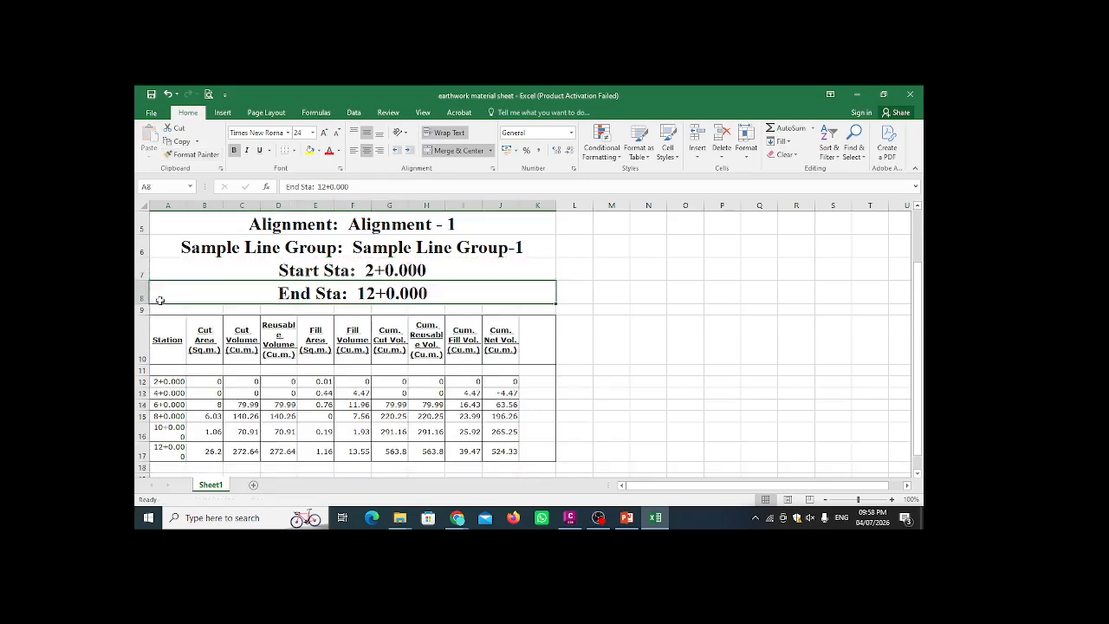
# - Reduce the height of the Volume Report title row and slightly narrow column B
pyautogui.scroll(2, 421, 364)
pyautogui.scroll(-1, 399, 329)
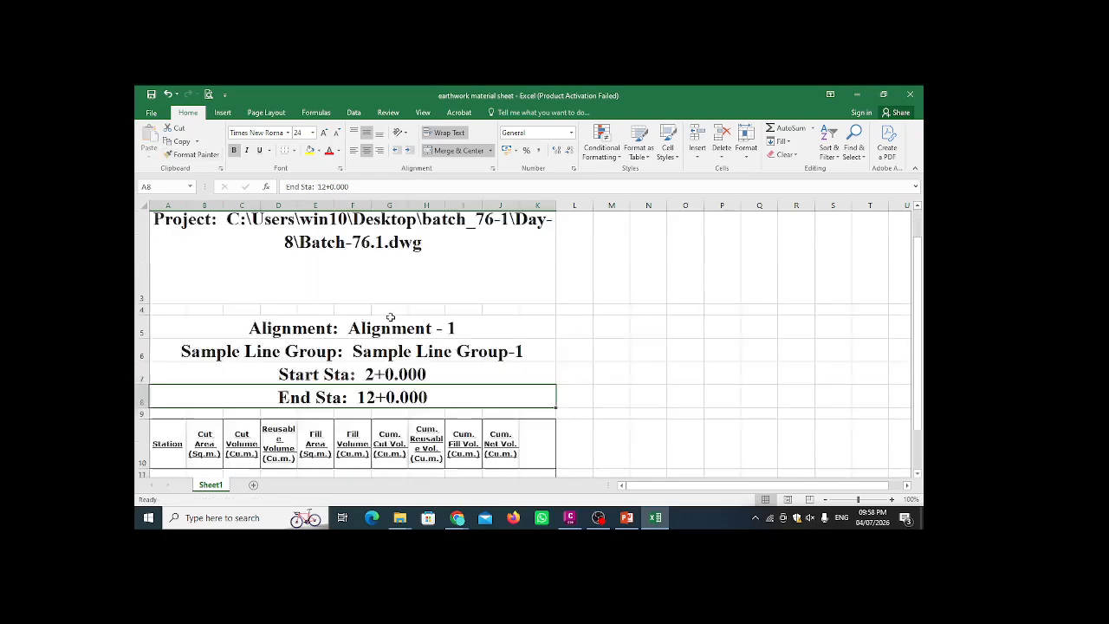
pyautogui.scroll(1, 286, 328)
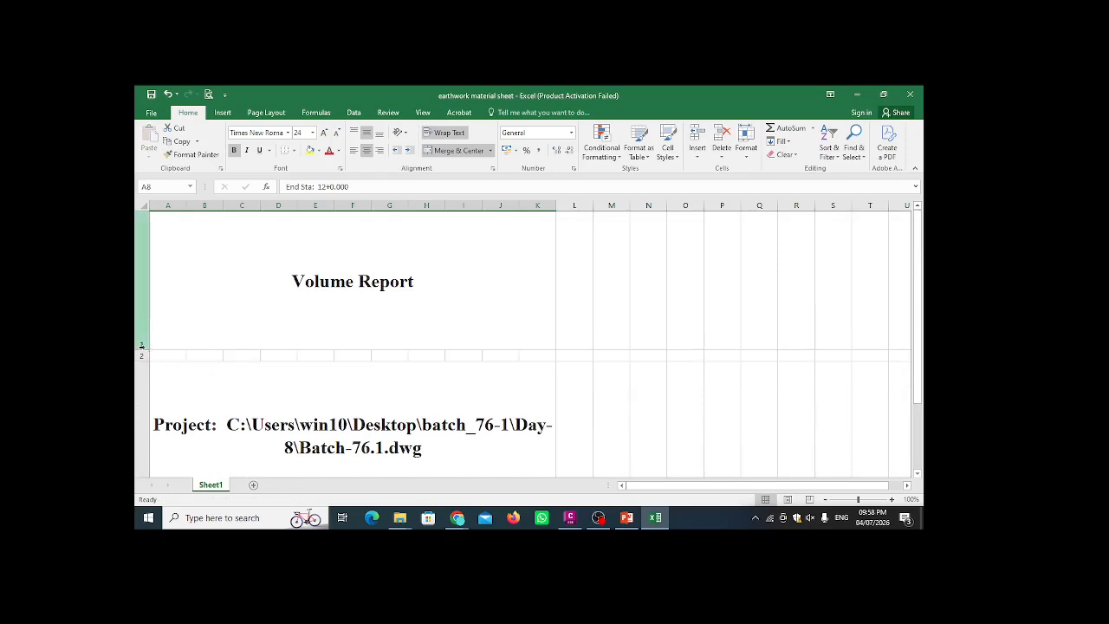
pyautogui.moveTo(144, 351); pyautogui.dragTo(185, 257)
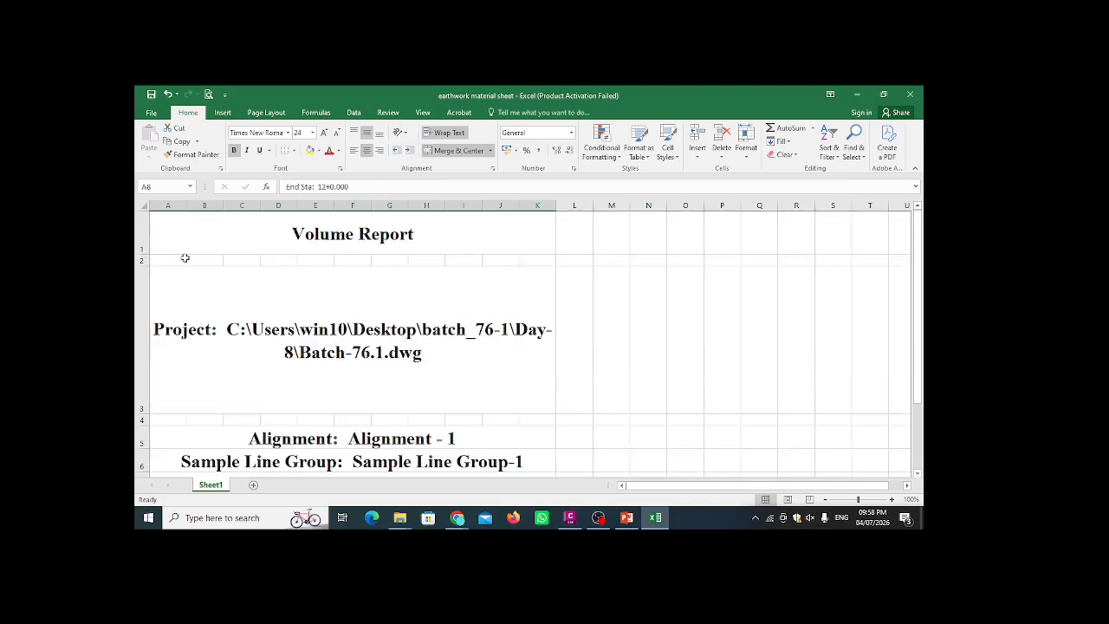
pyautogui.scroll(-2, 401, 278)
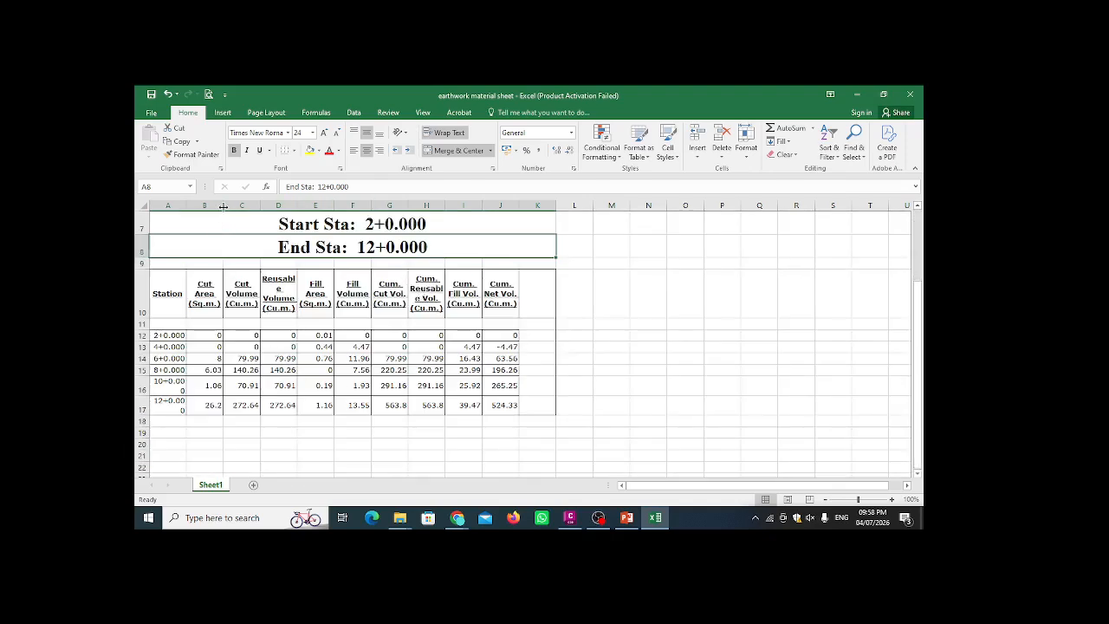
pyautogui.moveTo(223, 206); pyautogui.dragTo(219, 206)
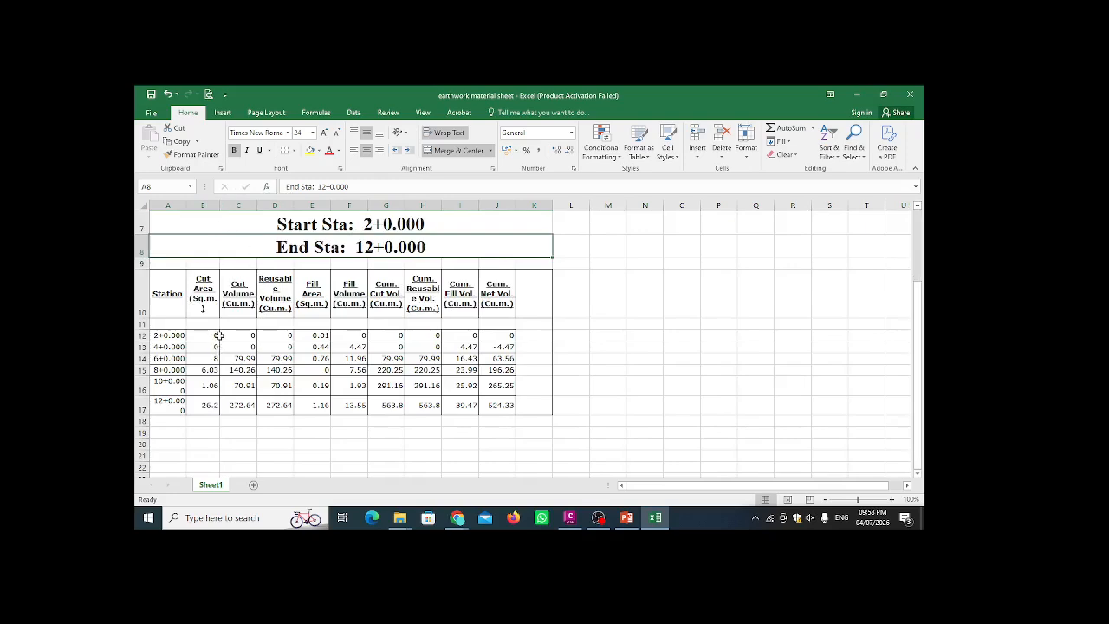
# - Center the table values in cells B12 to J17, then save and close the workbook
pyautogui.moveTo(220, 336); pyautogui.dragTo(498, 407)
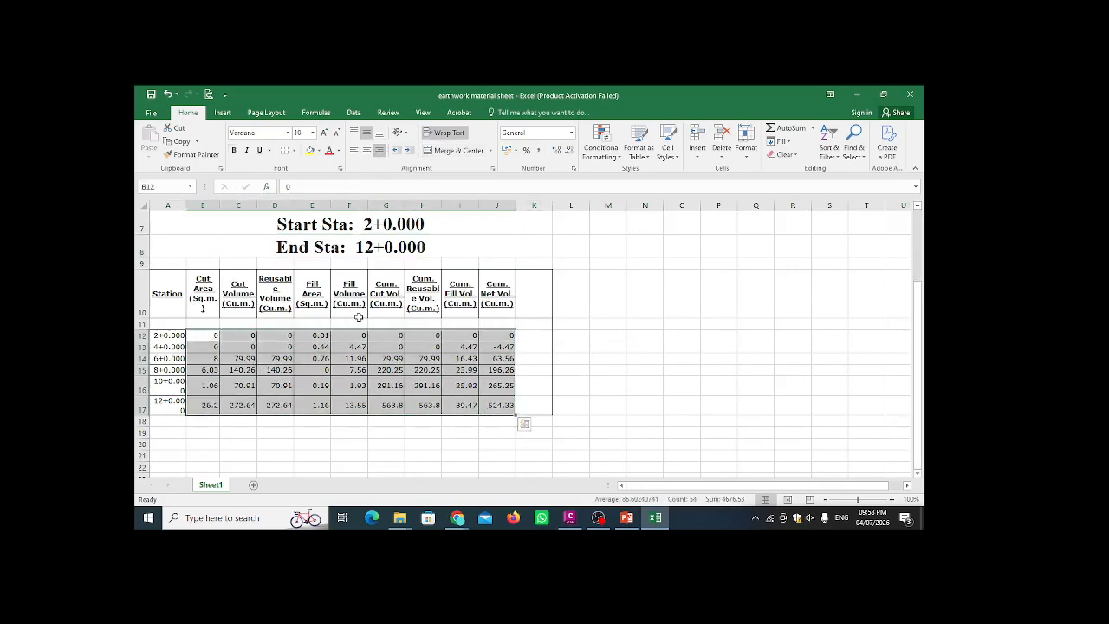
pyautogui.click(366, 149)
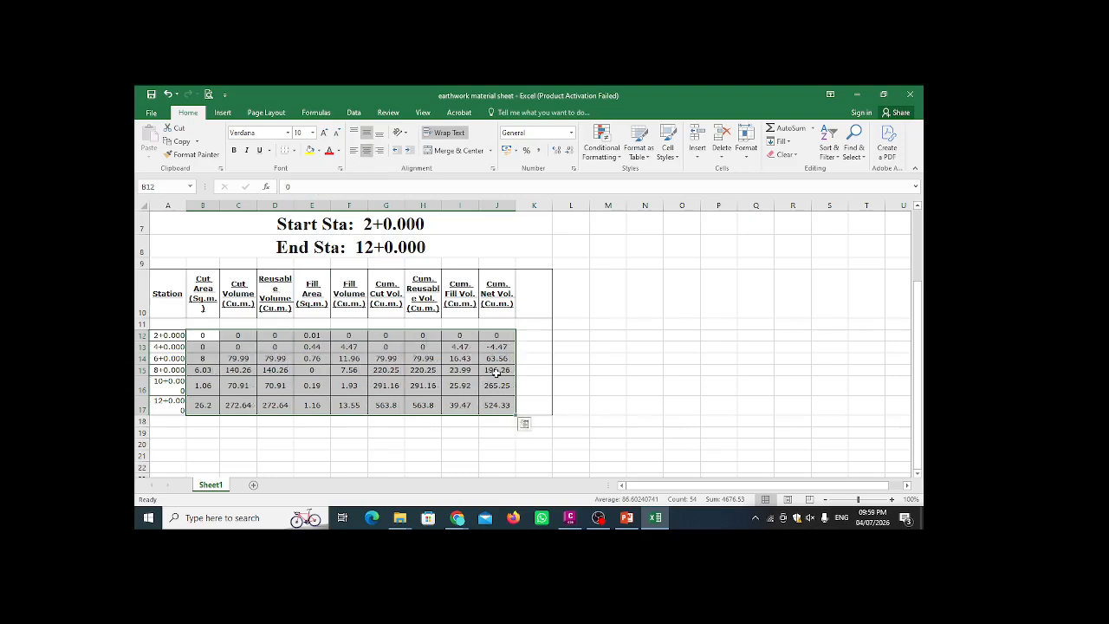
pyautogui.click(152, 93)
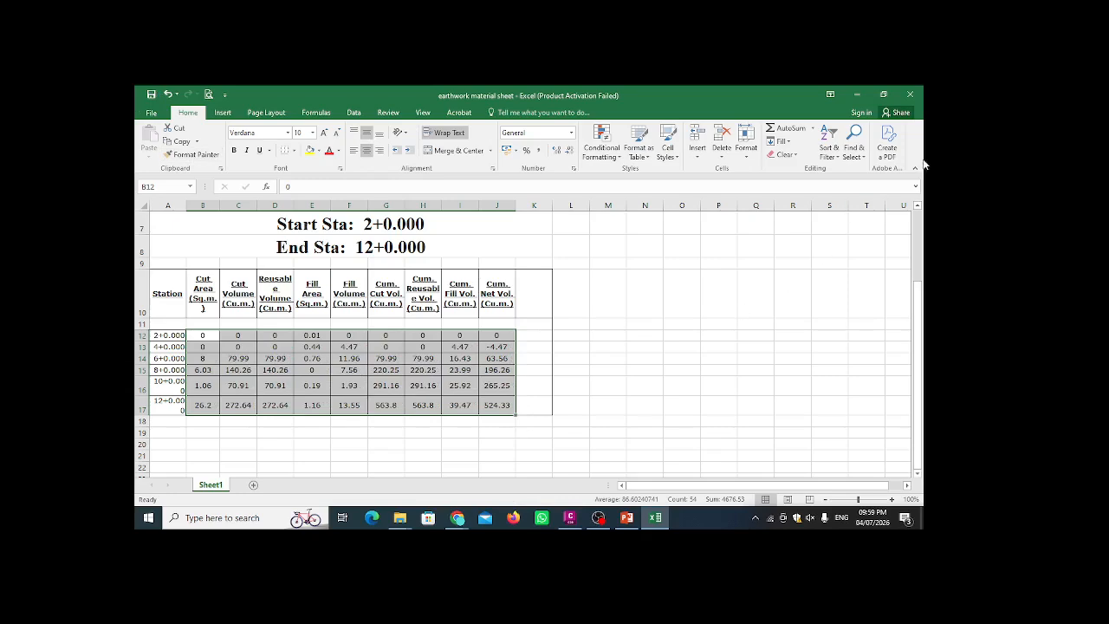
pyautogui.click(909, 95)
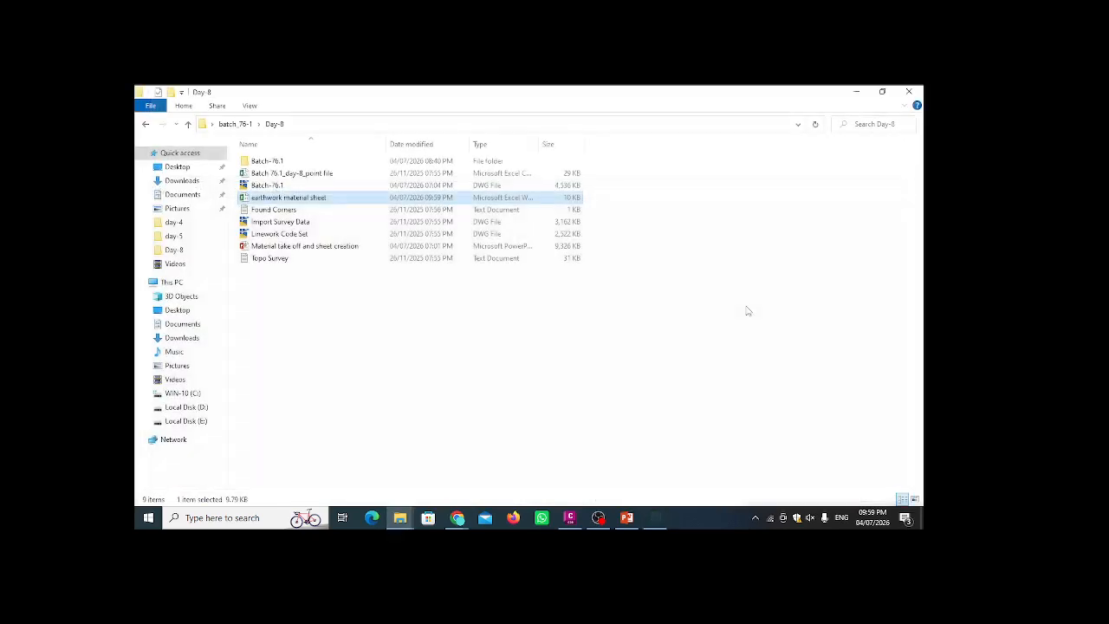
# - Switch to Civil 3D and generate a volume report for Material List - (4) using the Select Material style sheet
pyautogui.click(570, 519)
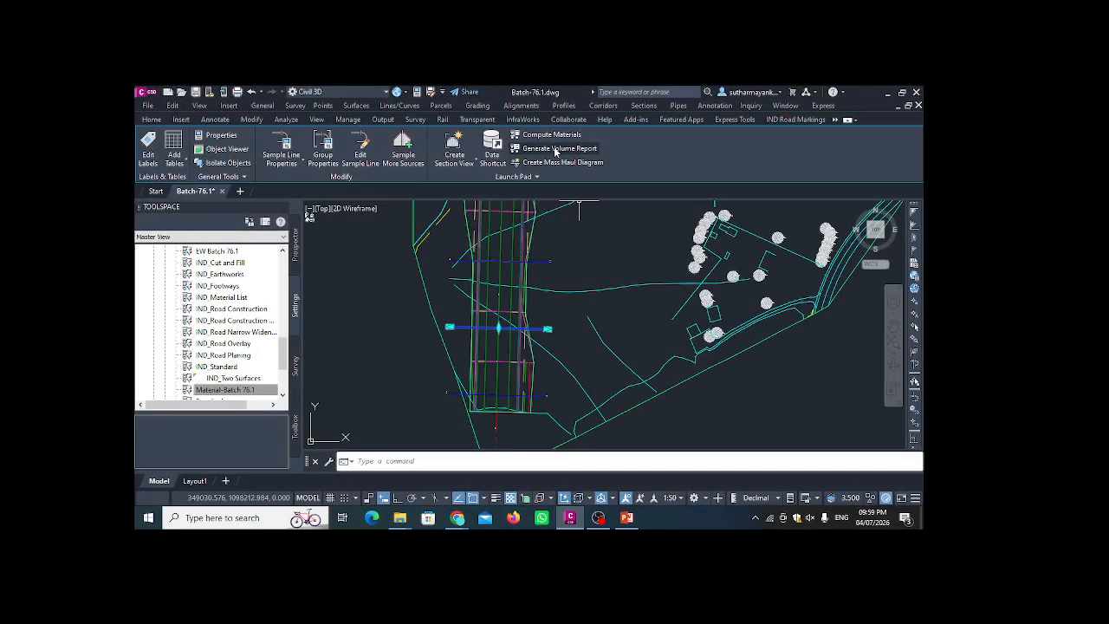
pyautogui.click(557, 148)
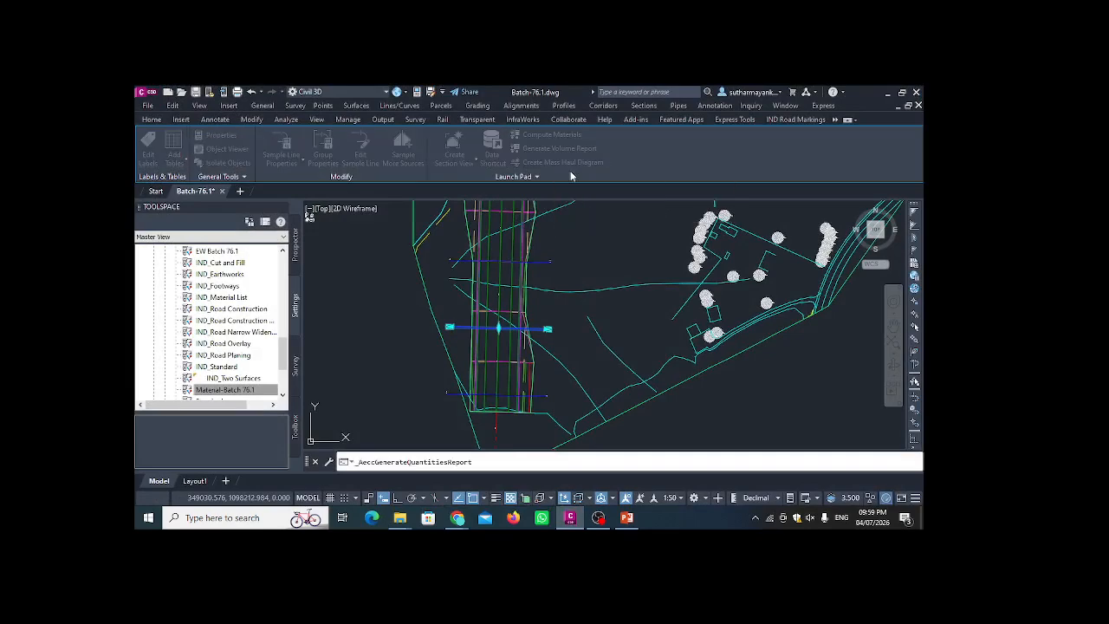
pyautogui.click(548, 303)
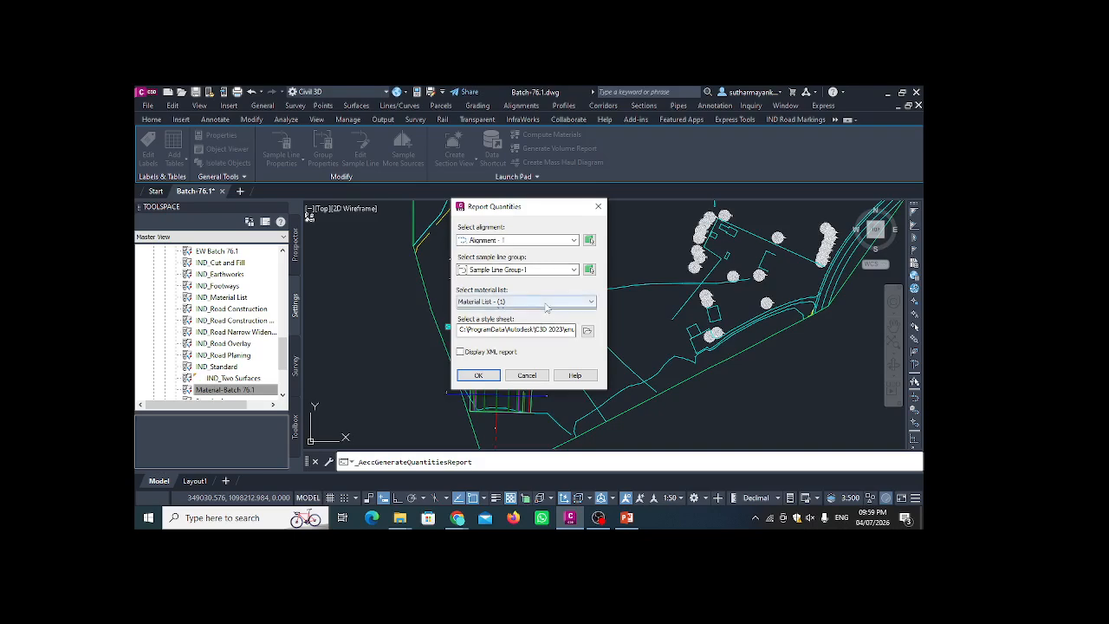
pyautogui.click(538, 320)
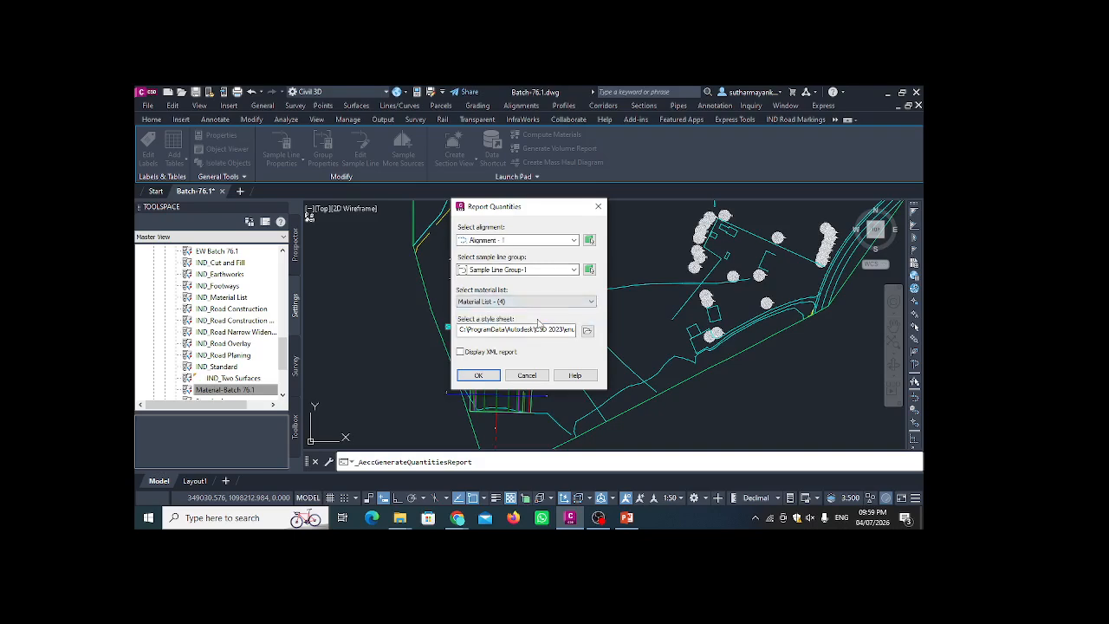
pyautogui.click(588, 331)
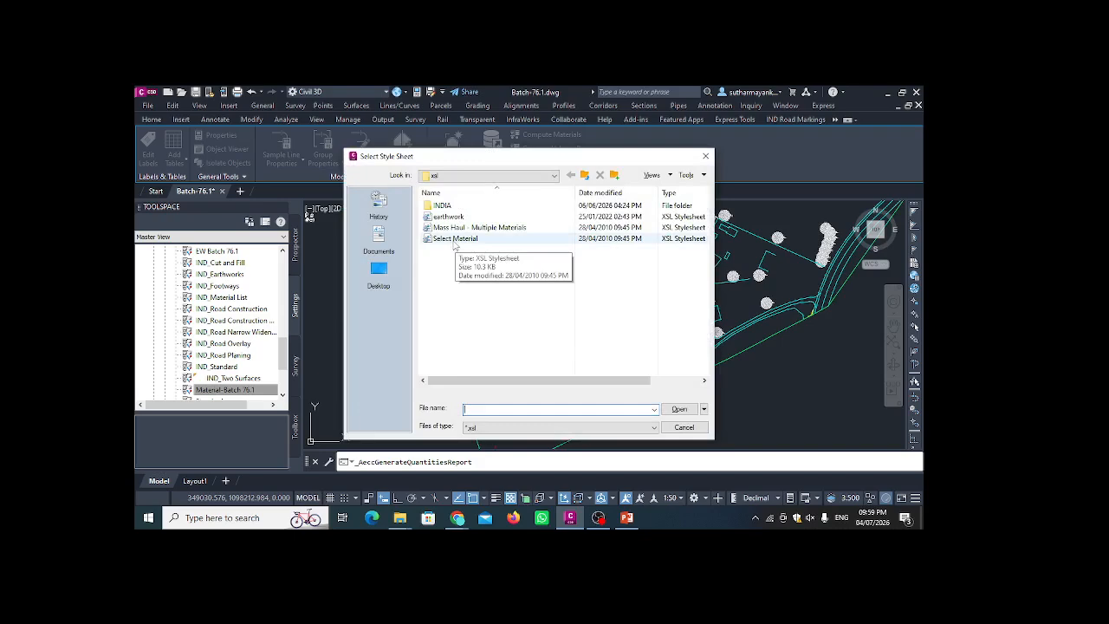
pyautogui.click(454, 240)
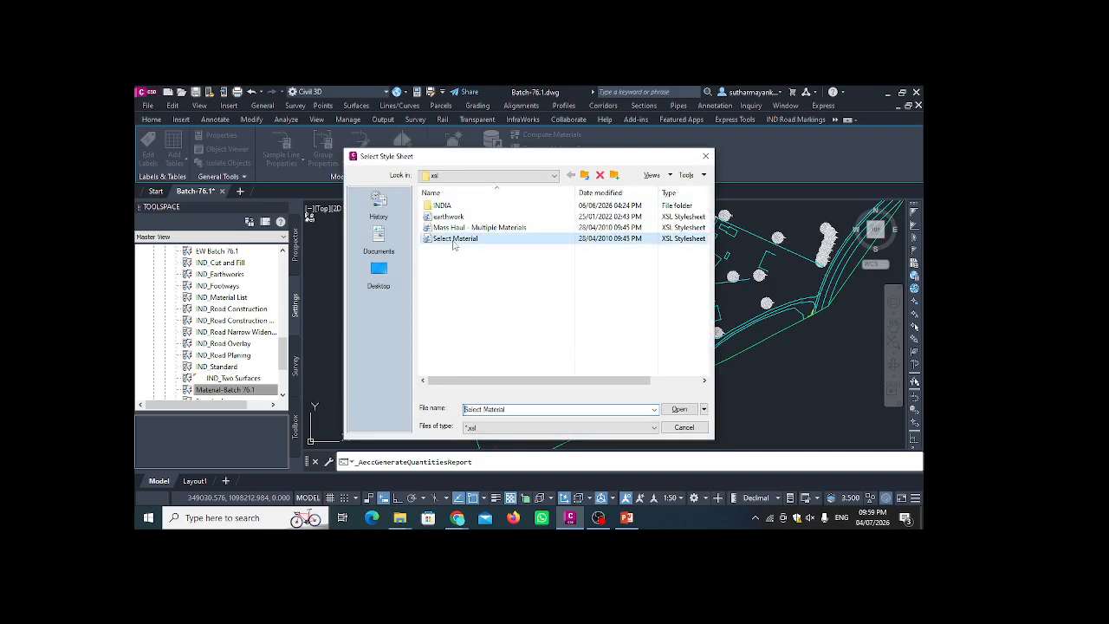
pyautogui.click(678, 409)
pyautogui.click(478, 375)
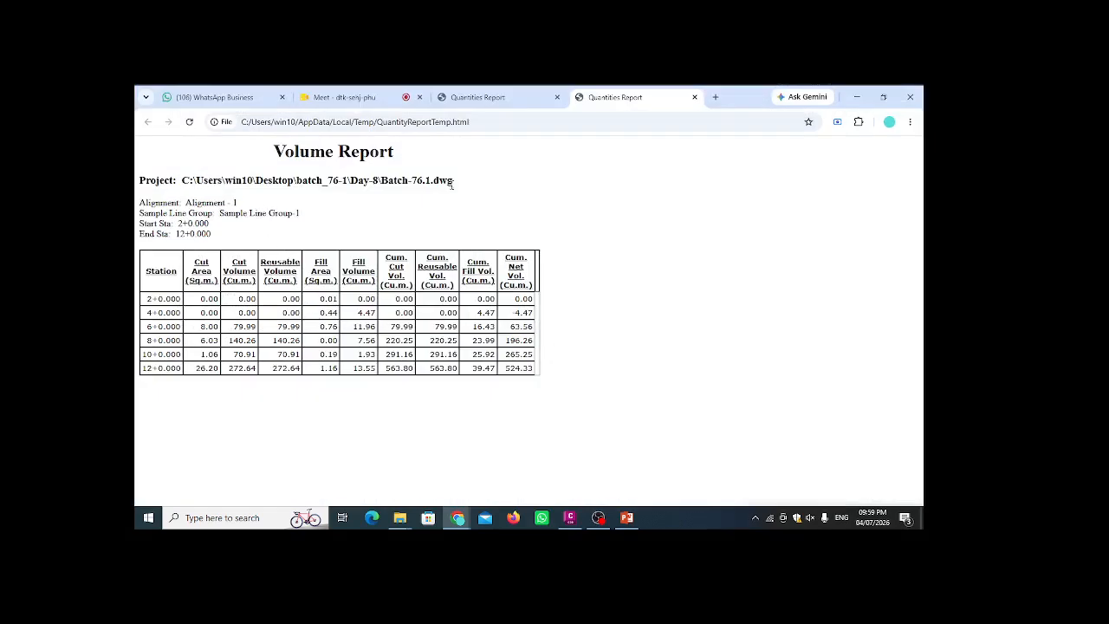
# - Close both Quantities Report pages in the browser and return to the Civil 3D drawing
pyautogui.click(693, 97)
pyautogui.click(557, 97)
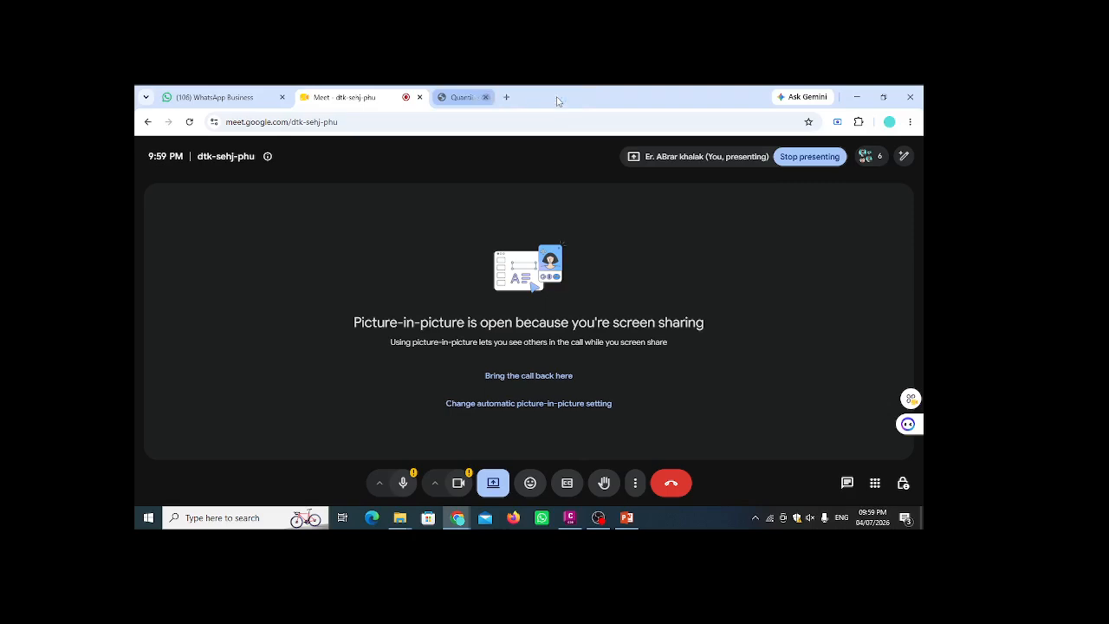
pyautogui.click(569, 518)
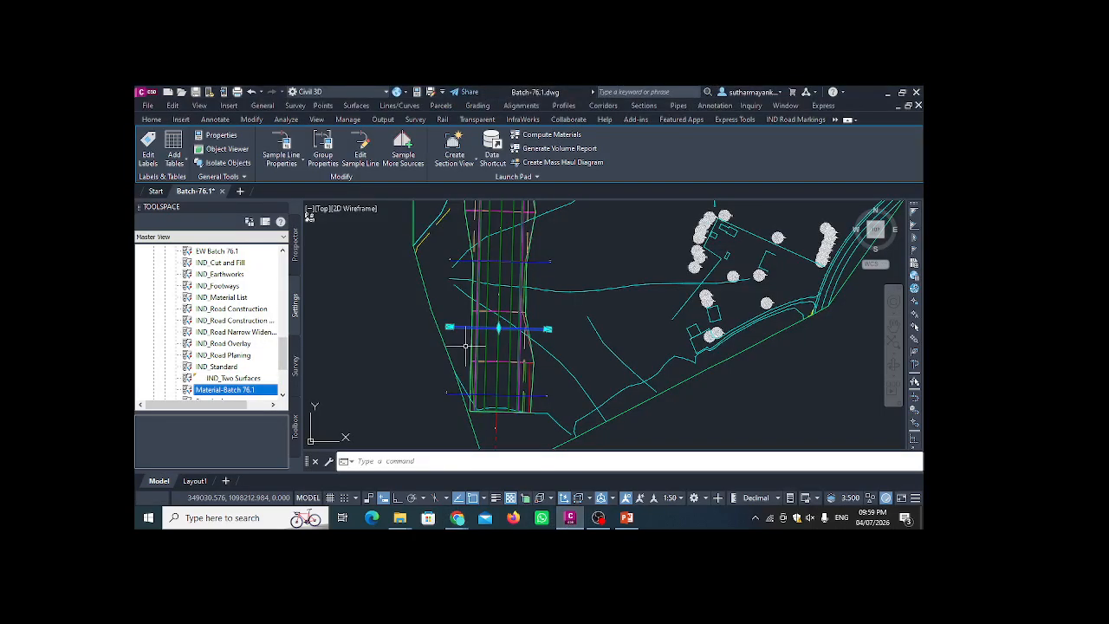
pyautogui.scroll(-2, 552, 318)
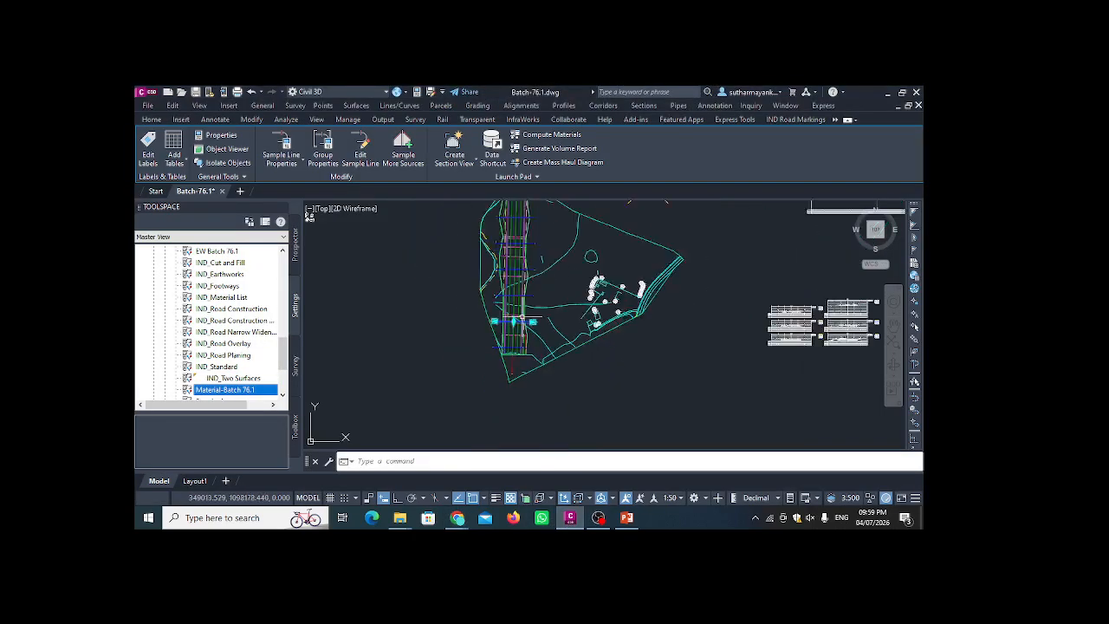
pyautogui.moveTo(490, 293); pyautogui.dragTo(492, 323, button='middle')
pyautogui.scroll(-2, 547, 277)
pyautogui.scroll(2, 529, 304)
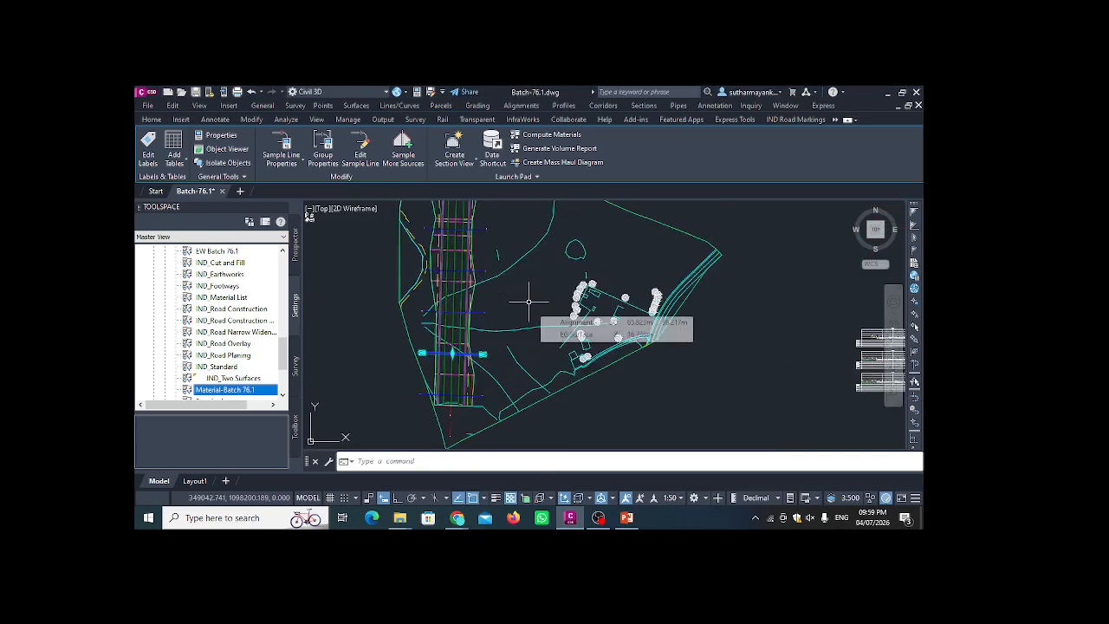
pyautogui.click(599, 518)
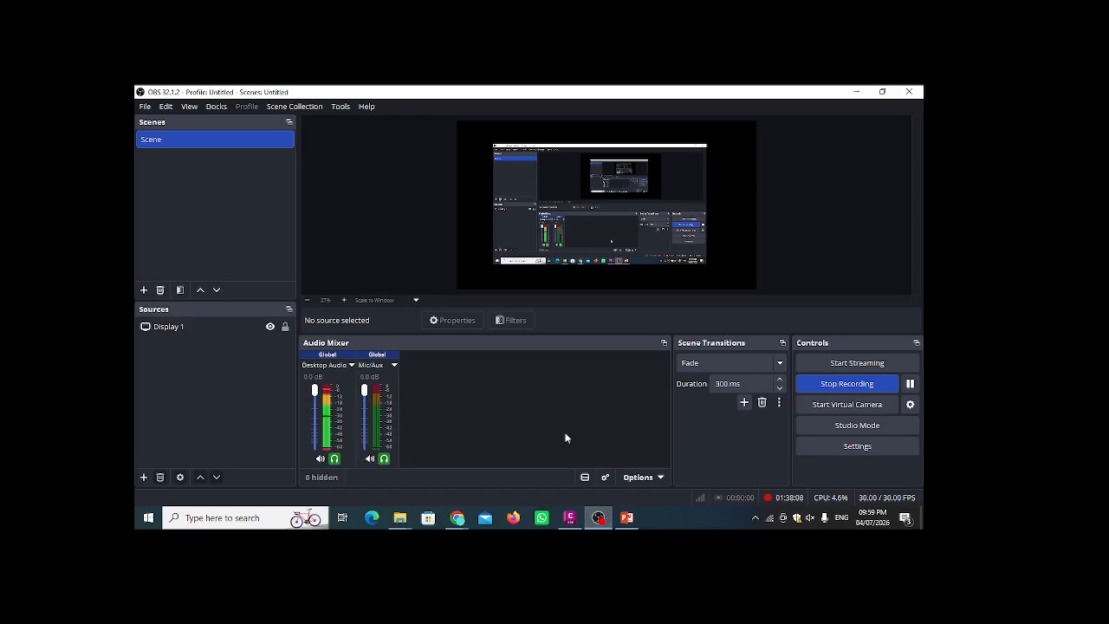